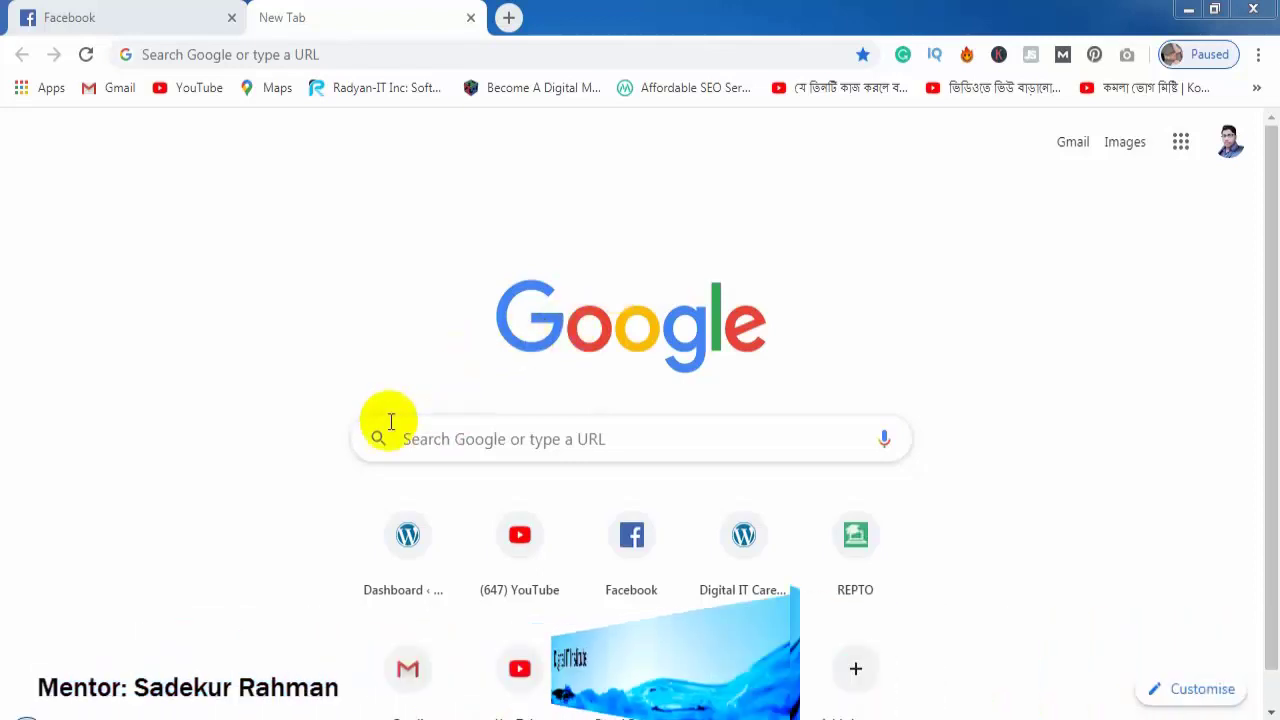
Step: Search Google for "flyer design" and show the image results
left_click(396, 430)
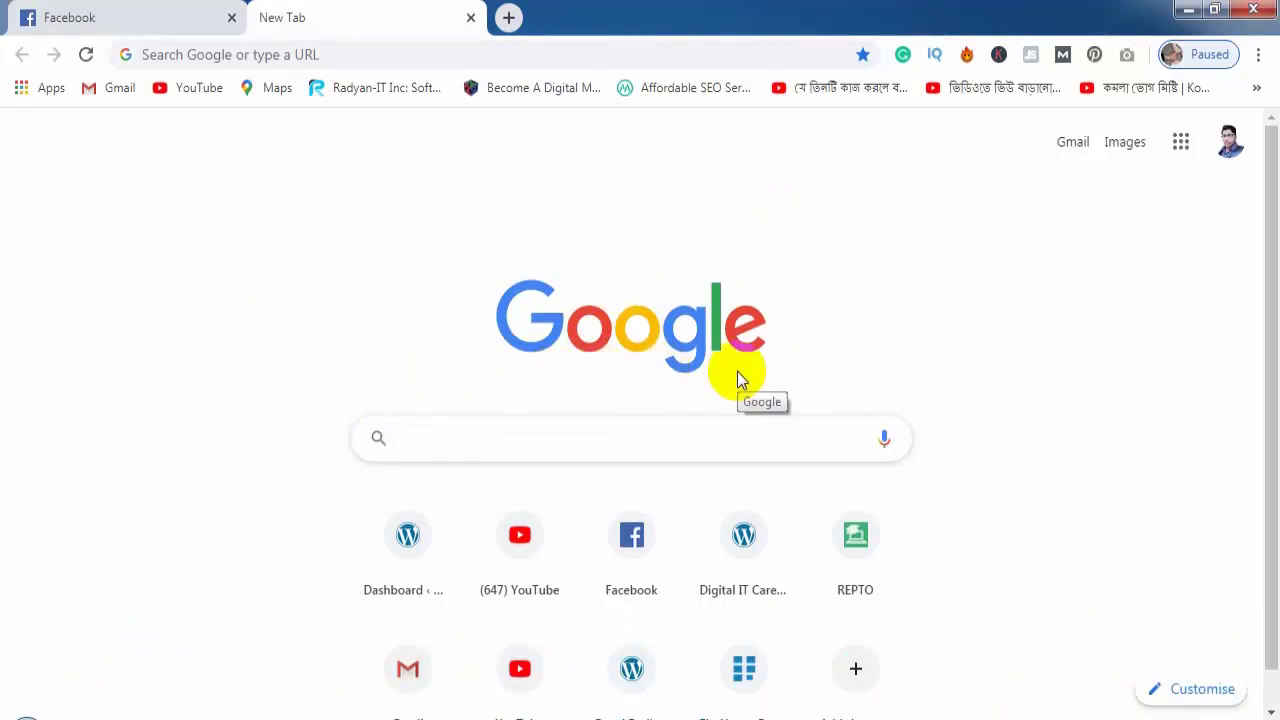
type("flyer design")
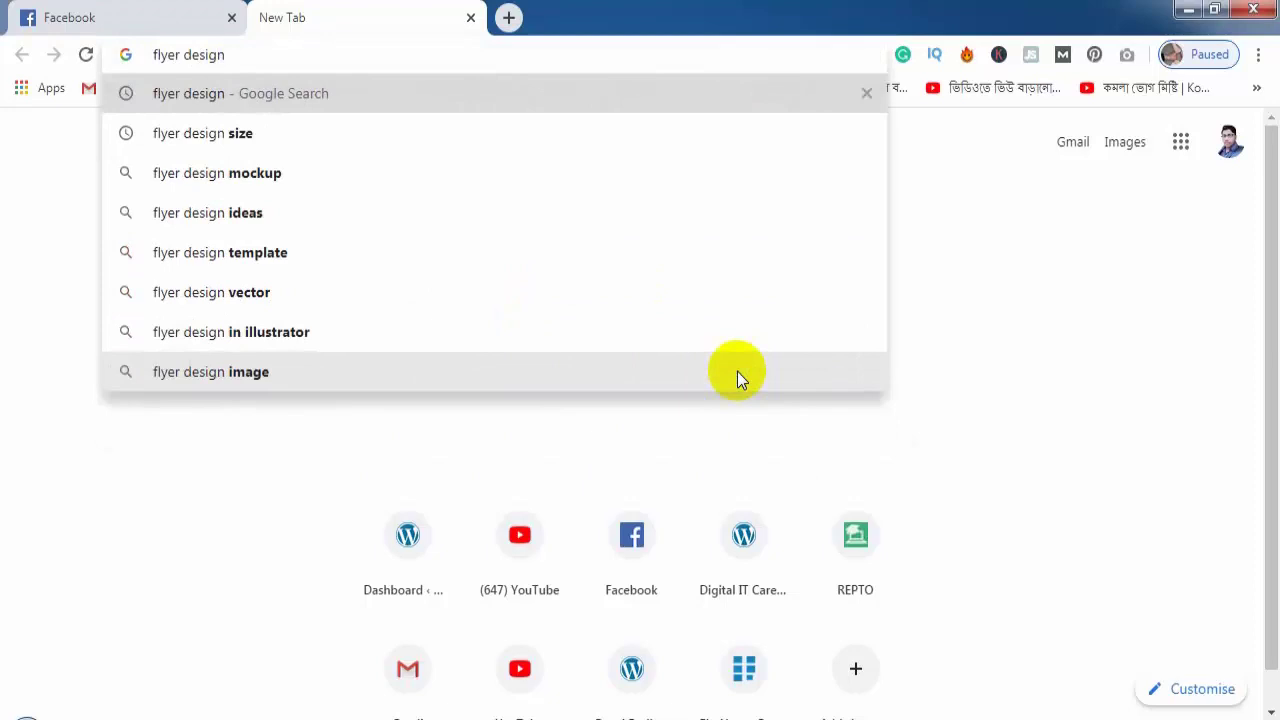
key("Return")
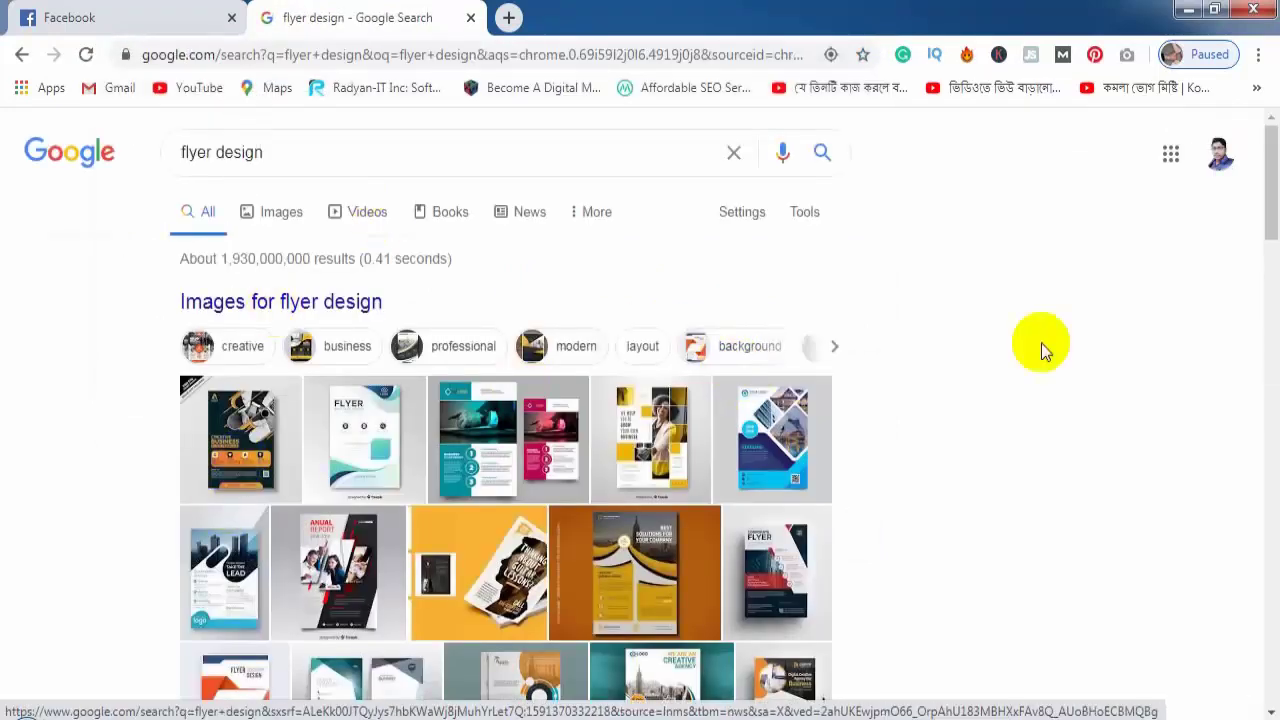
left_click(280, 213)
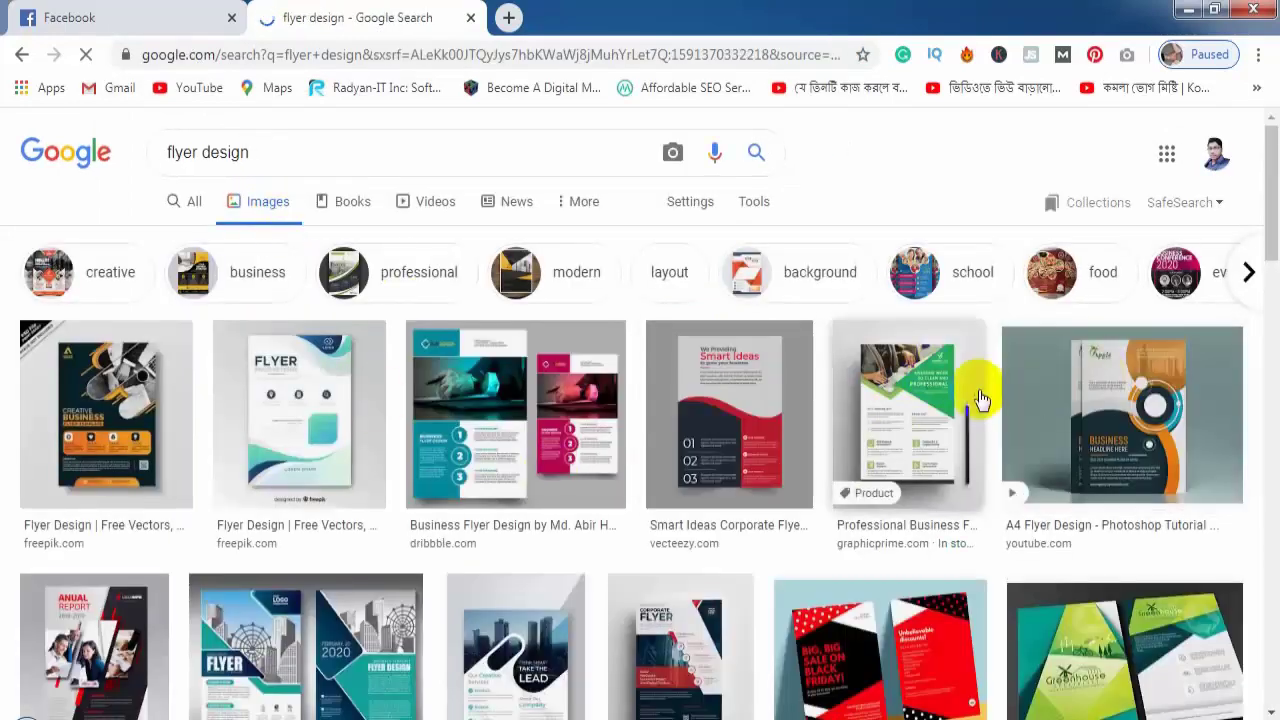
Step: Look through the flyer design image results for layout, colour and style examples
scroll(995, 438, "down", 2)
scroll(1034, 451, "down", 4)
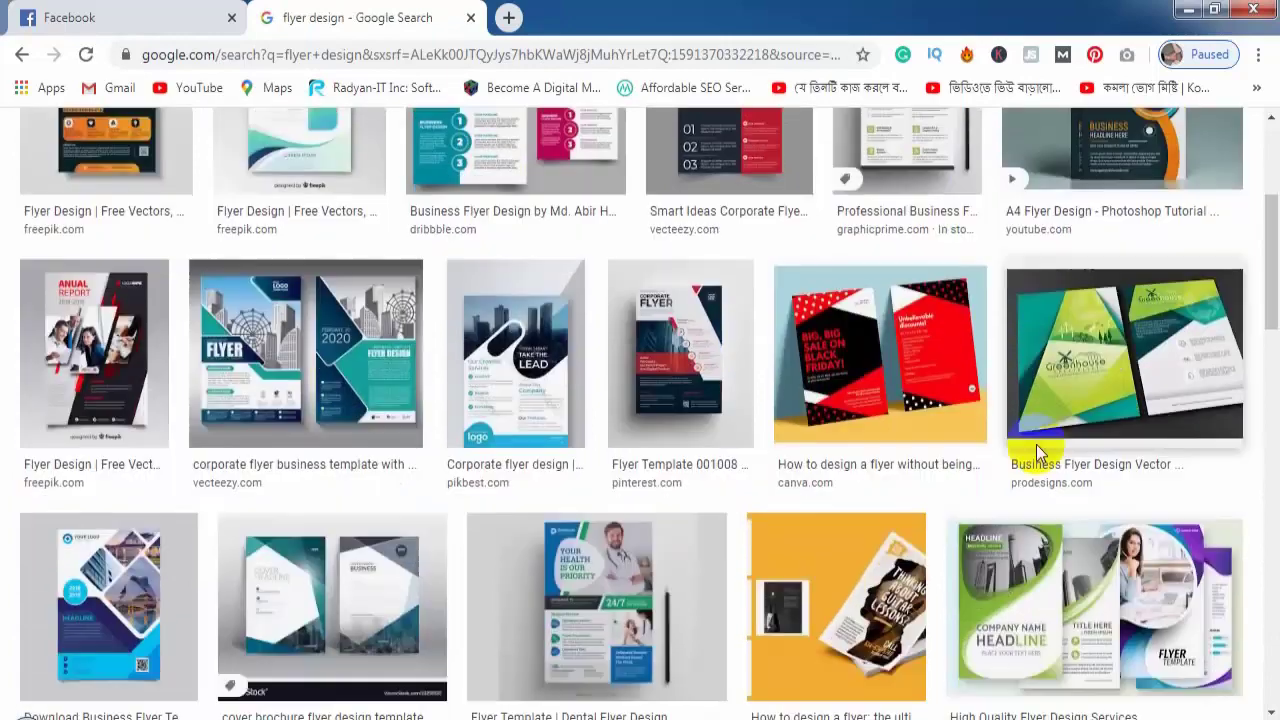
scroll(358, 494, "down", 1)
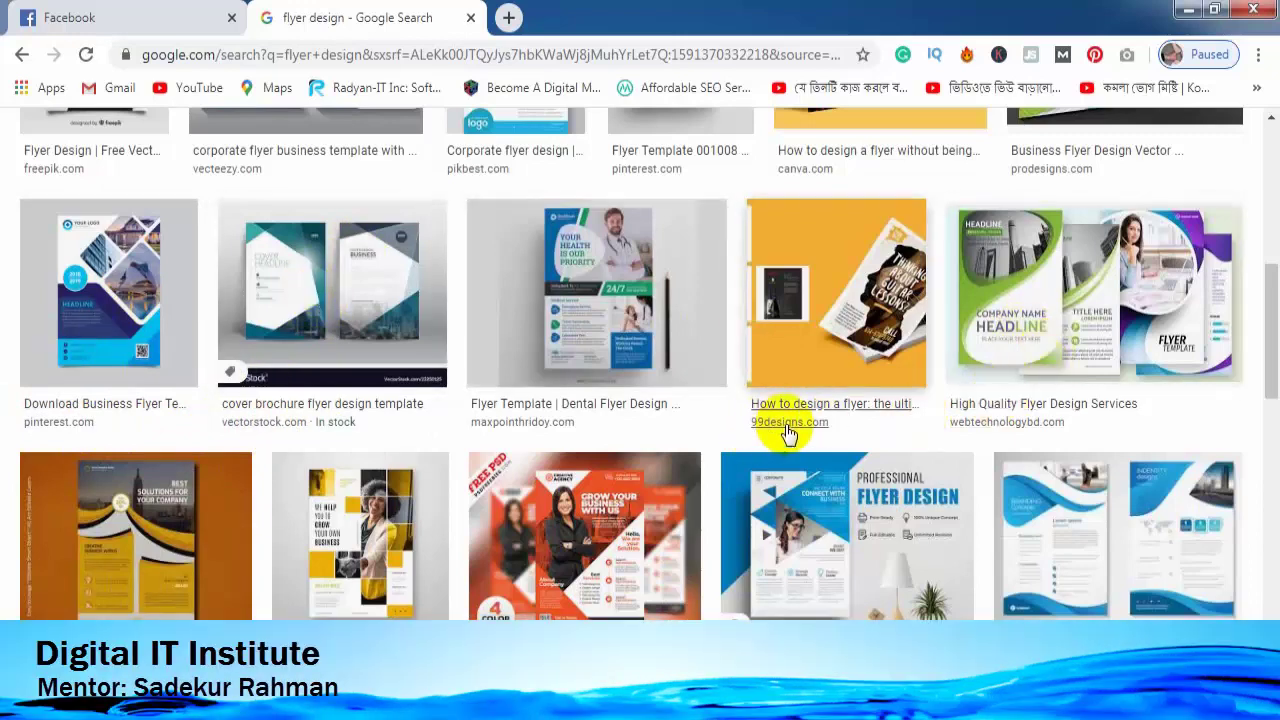
scroll(600, 410, "up", 2)
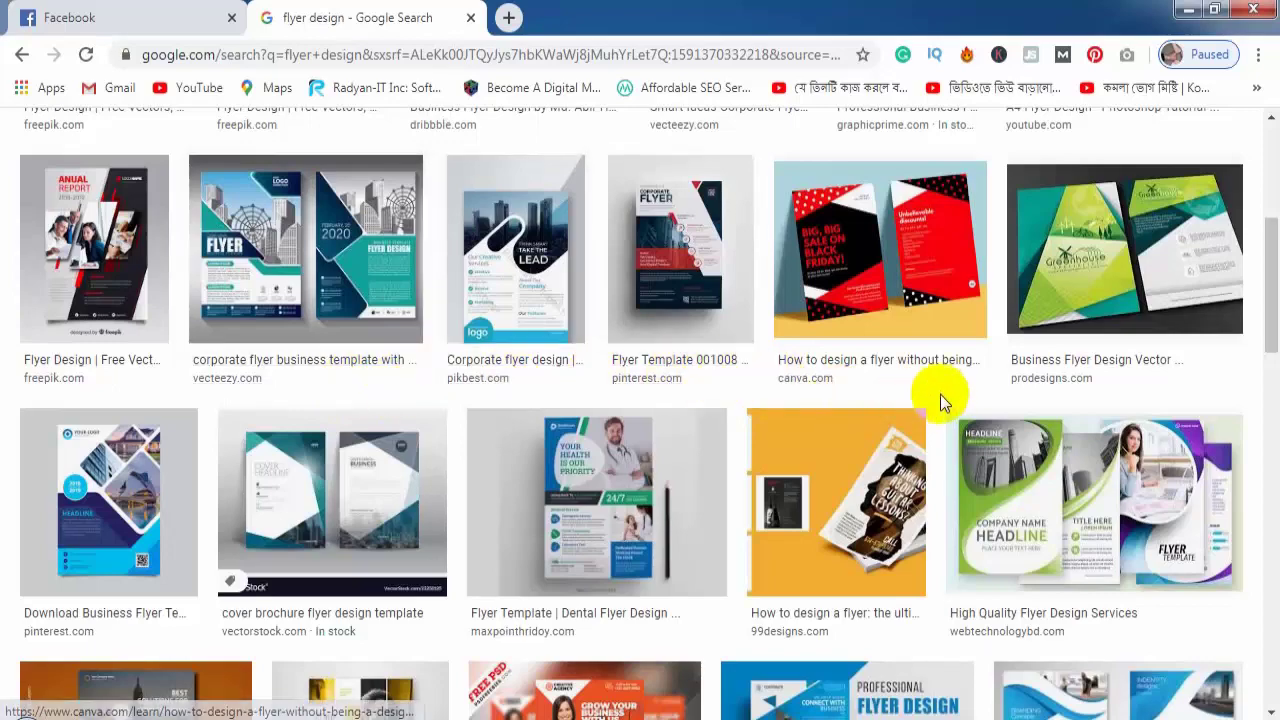
scroll(1012, 476, "down", 2)
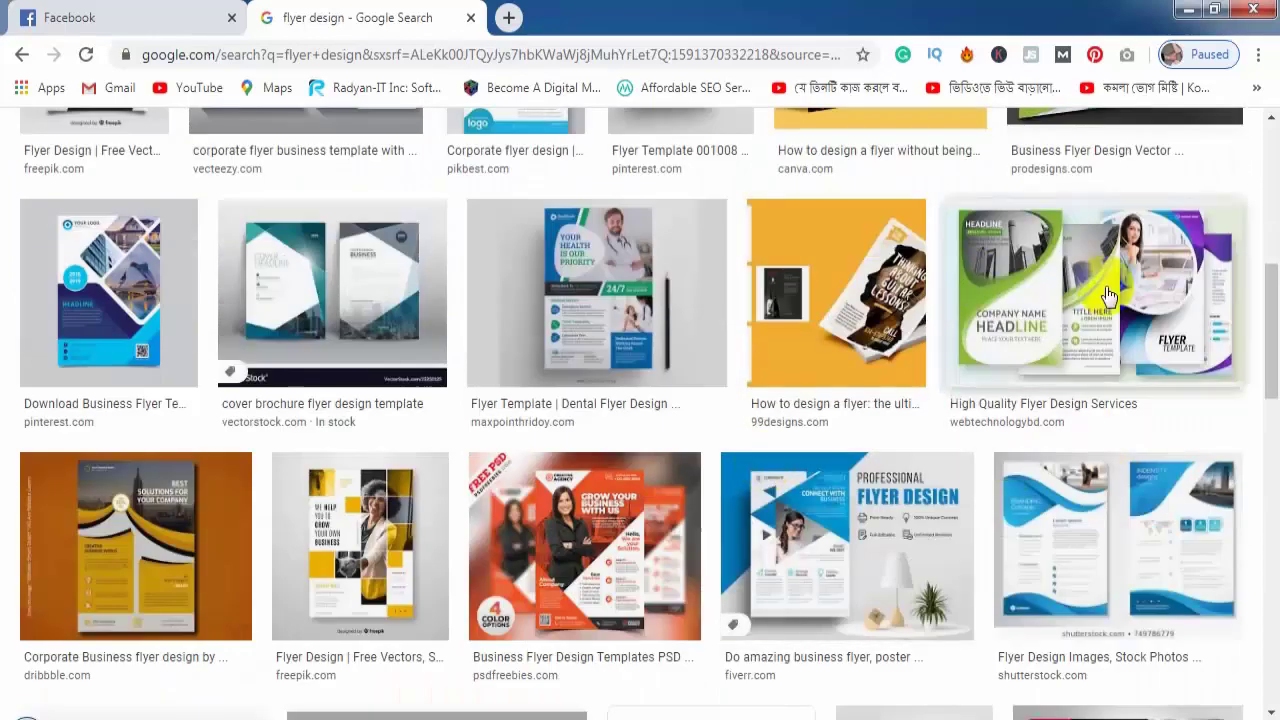
scroll(286, 600, "down", 1)
scroll(357, 357, "down", 2)
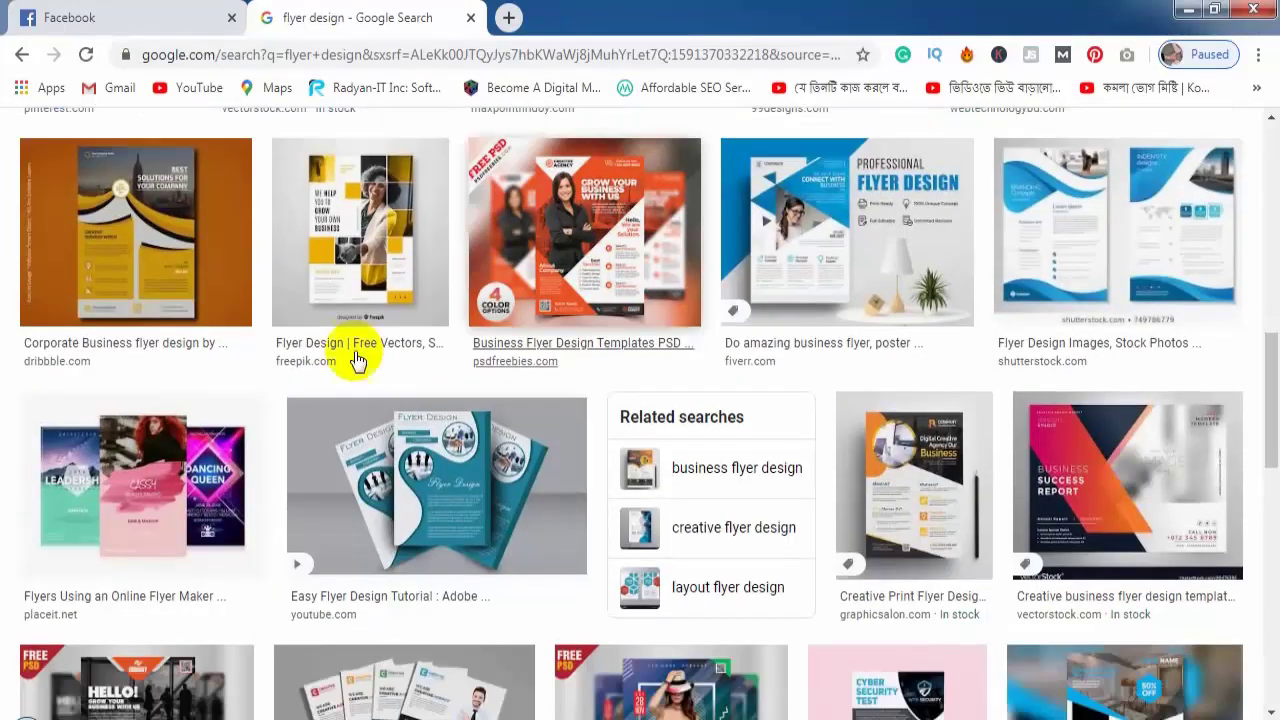
scroll(527, 452, "up", 5)
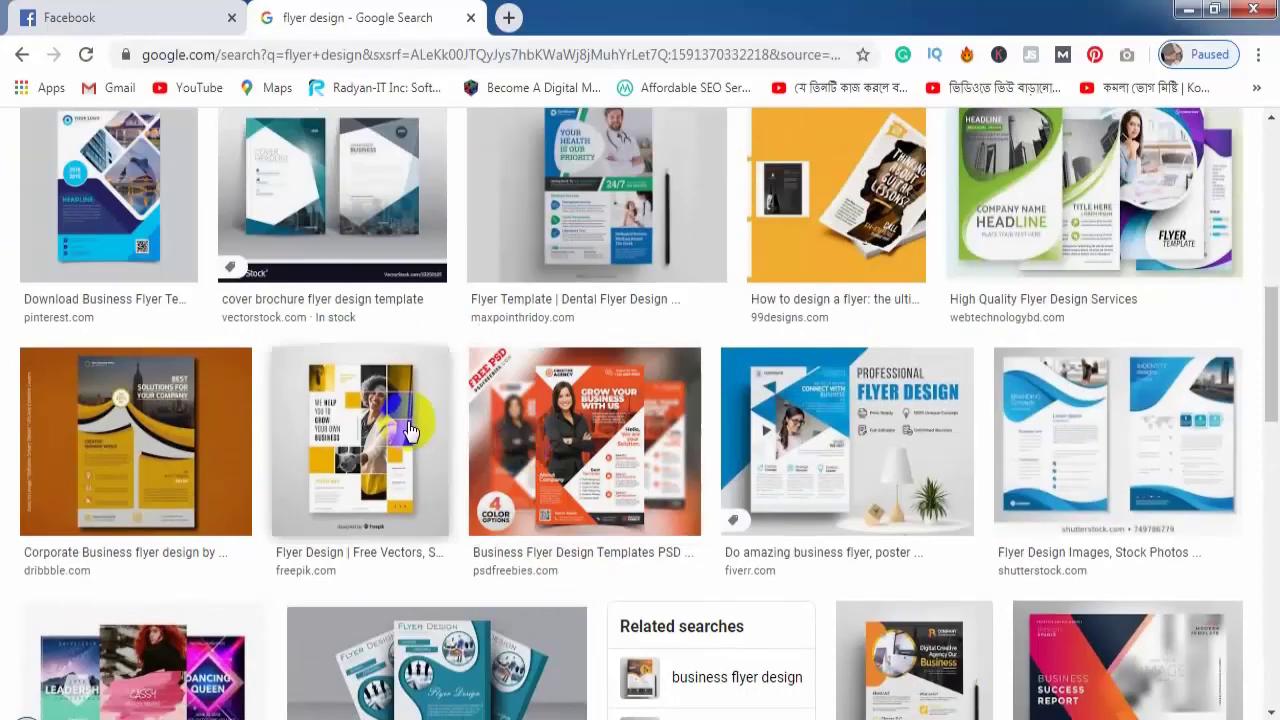
scroll(585, 478, "up", 5)
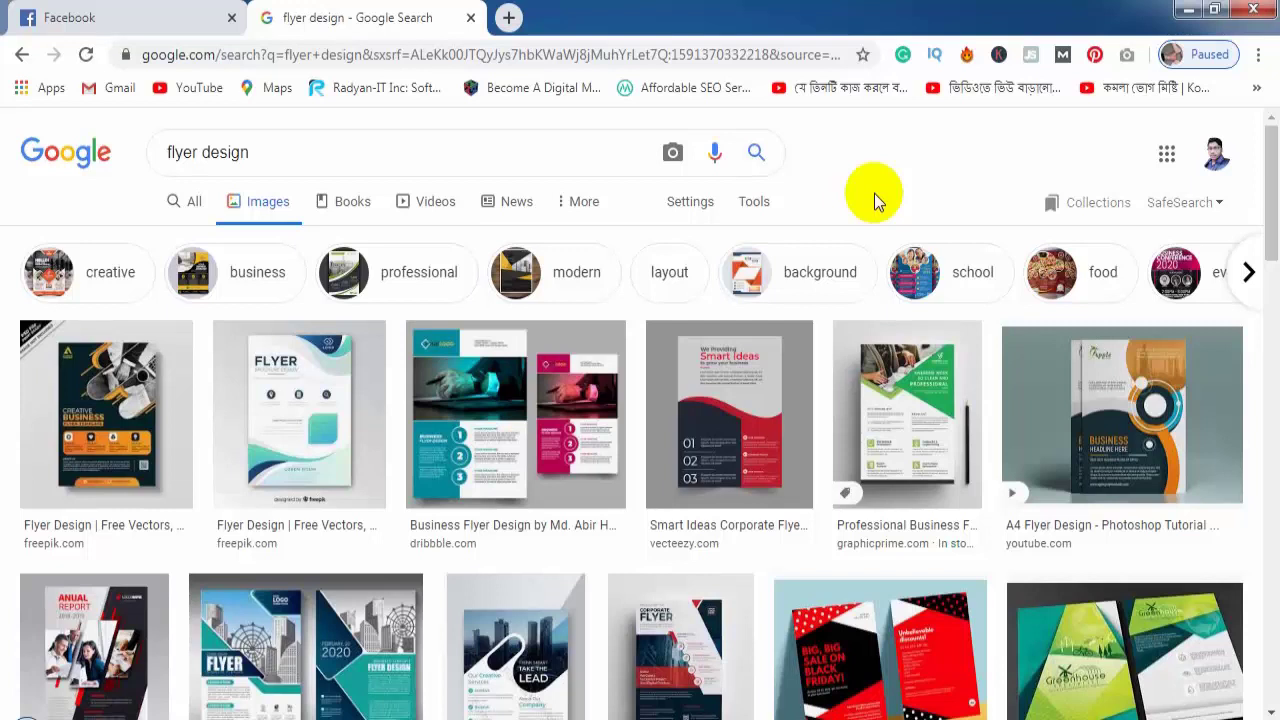
scroll(885, 175, "down", 1)
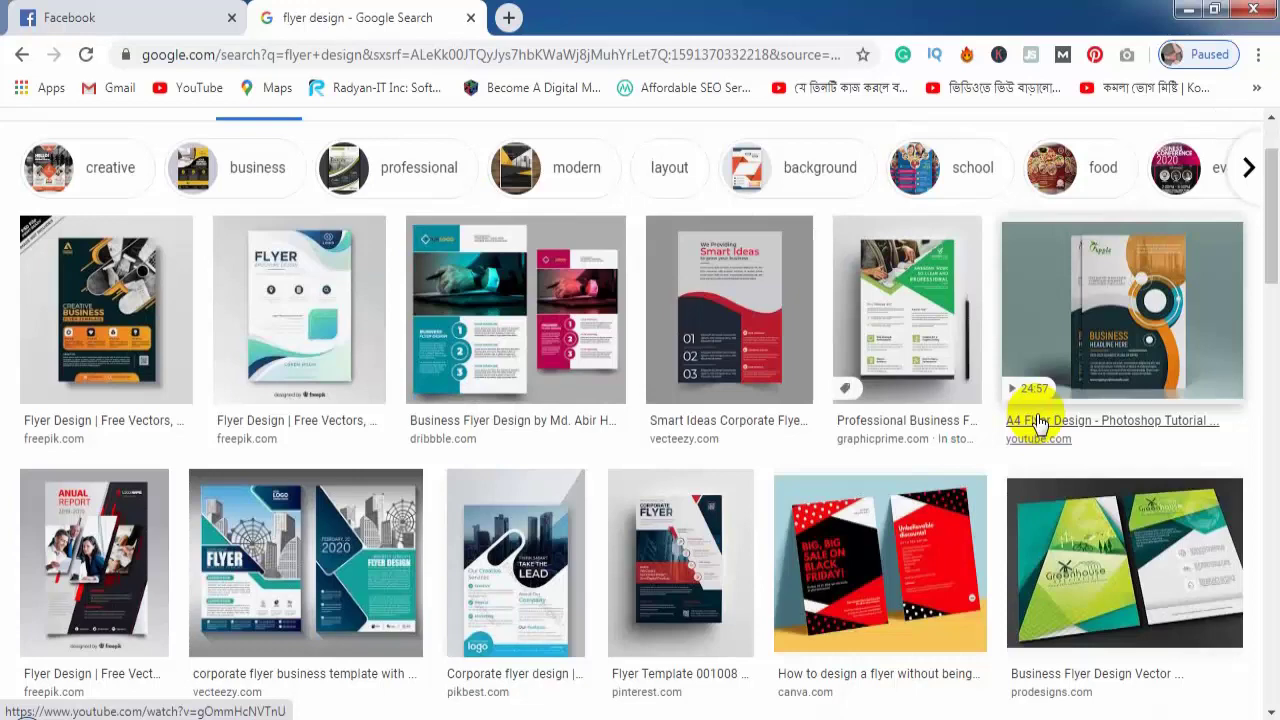
Step: Preview the teal and magenta business flyer from Dribbble and look over its related images
left_click(510, 330)
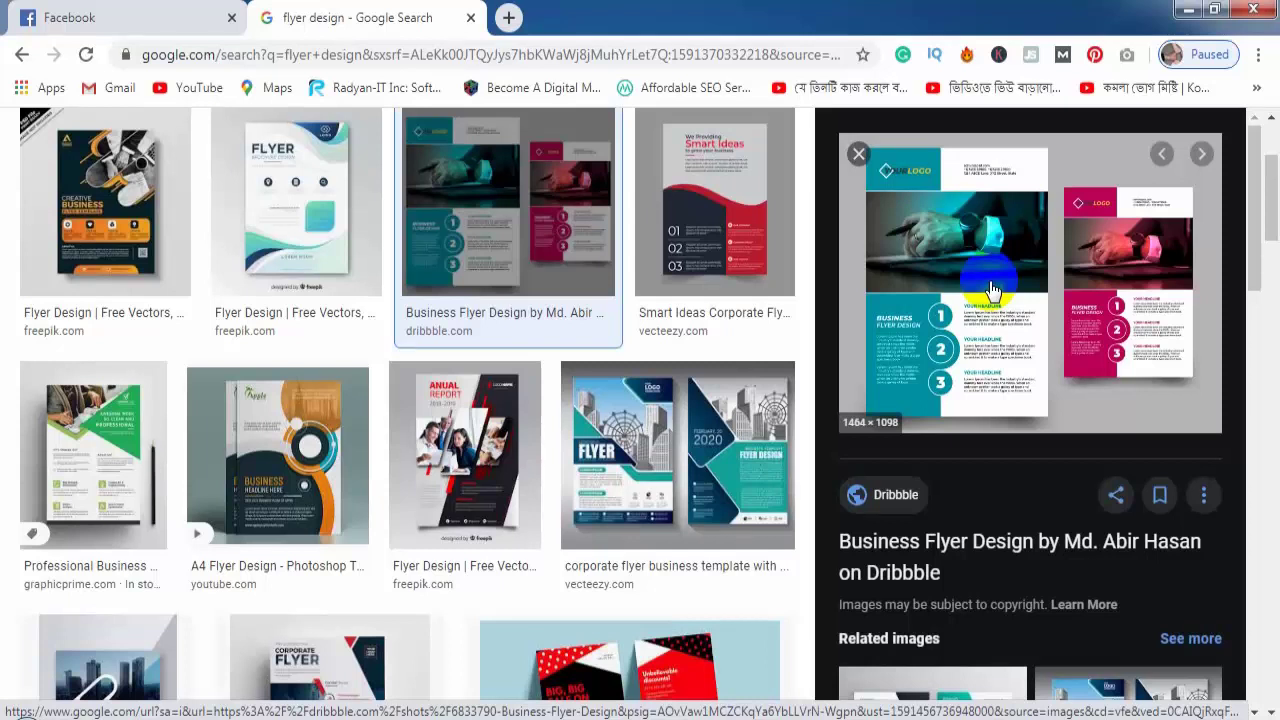
scroll(538, 405, "down", 2)
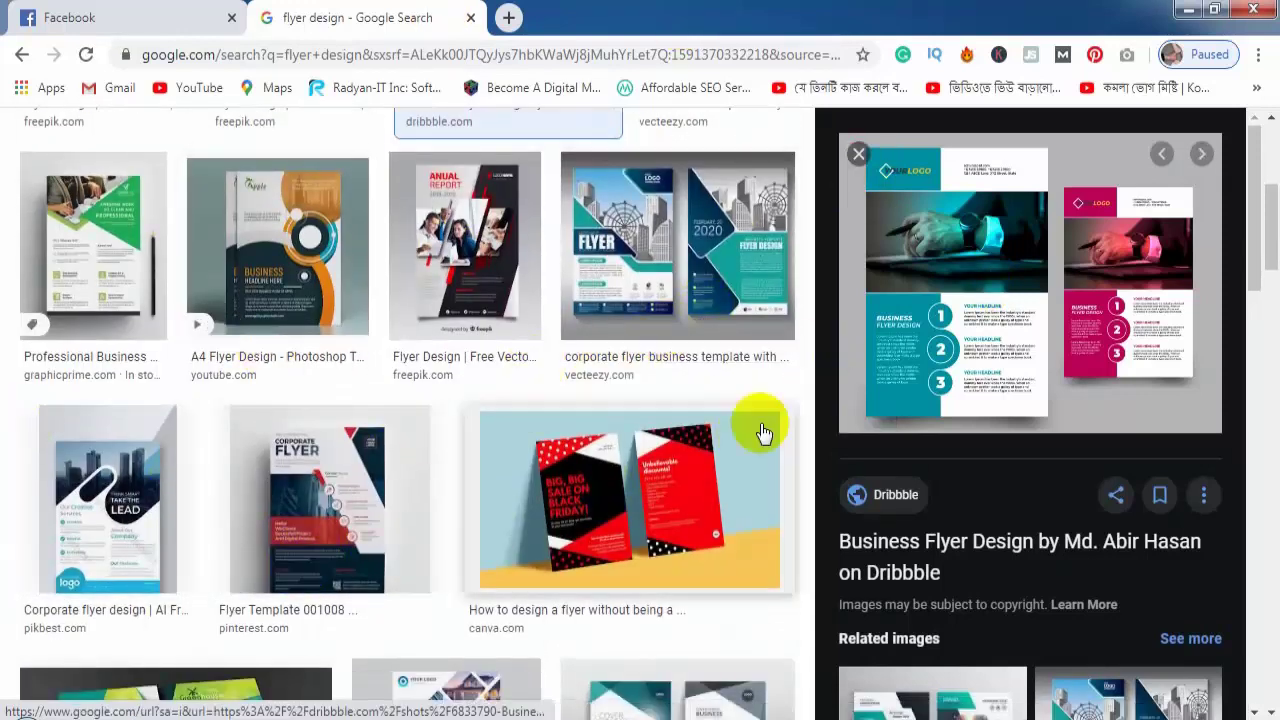
scroll(912, 532, "down", 3)
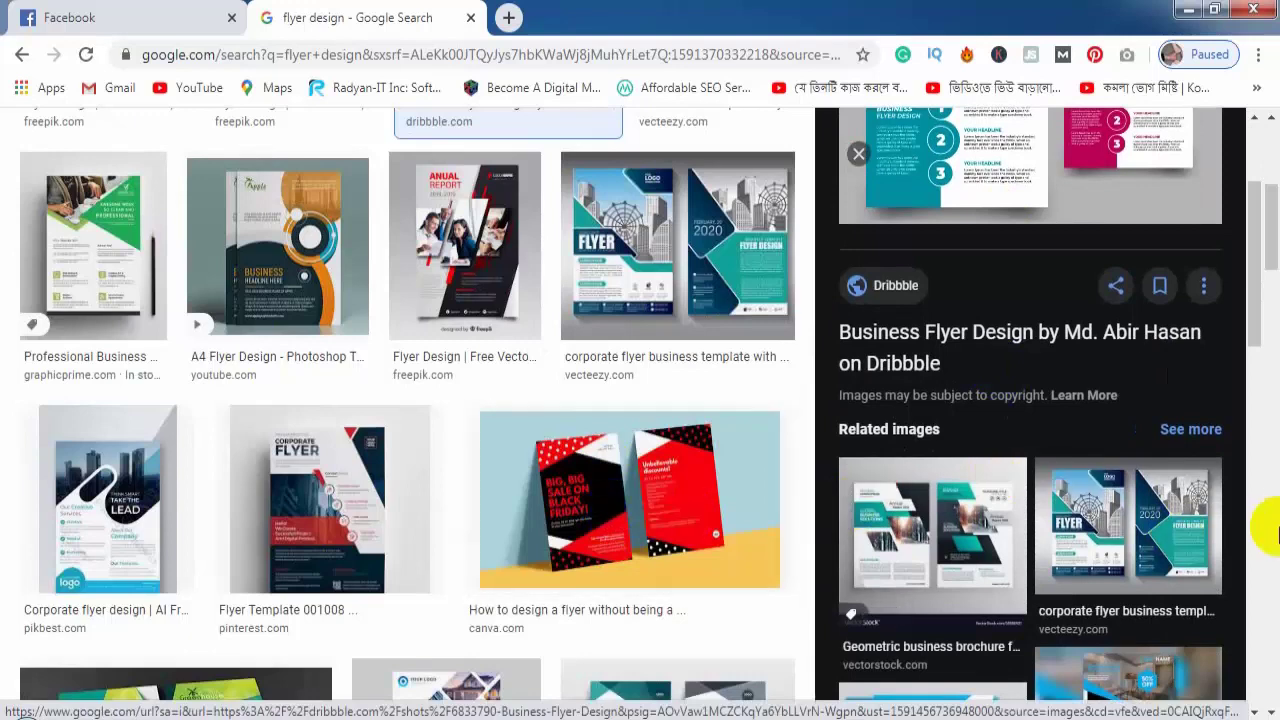
scroll(912, 532, "down", 2)
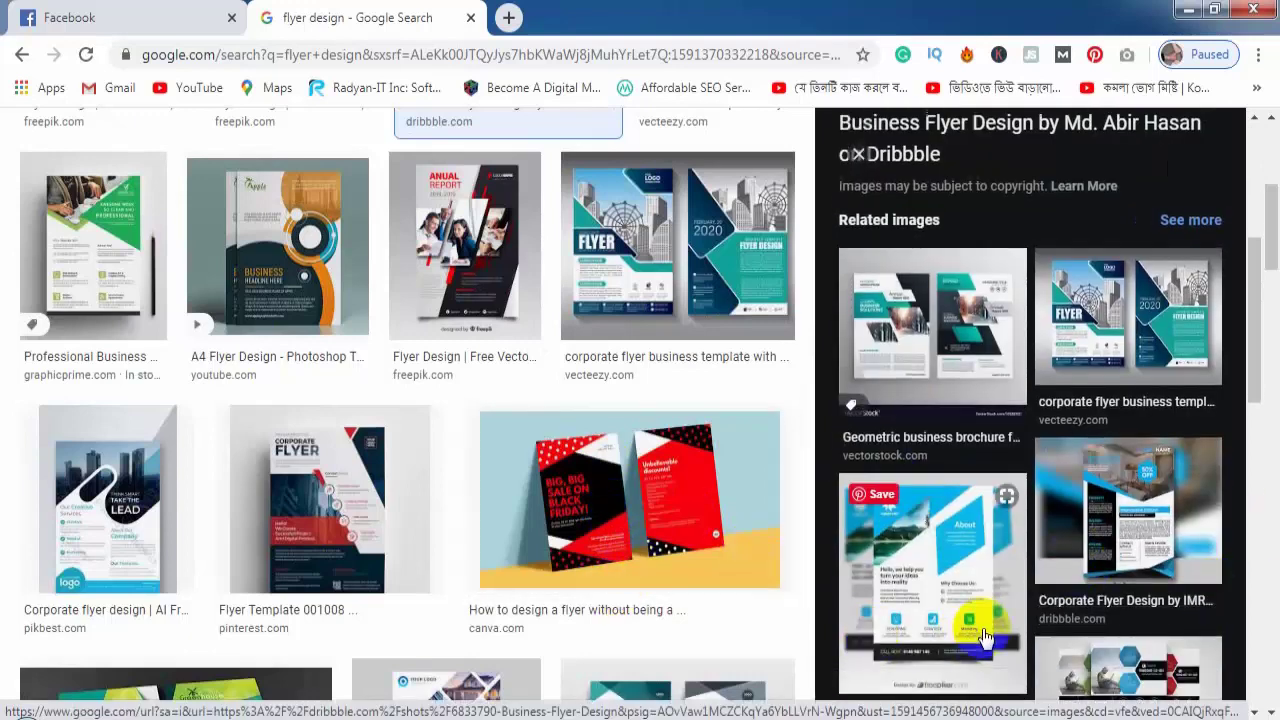
scroll(988, 632, "up", 6)
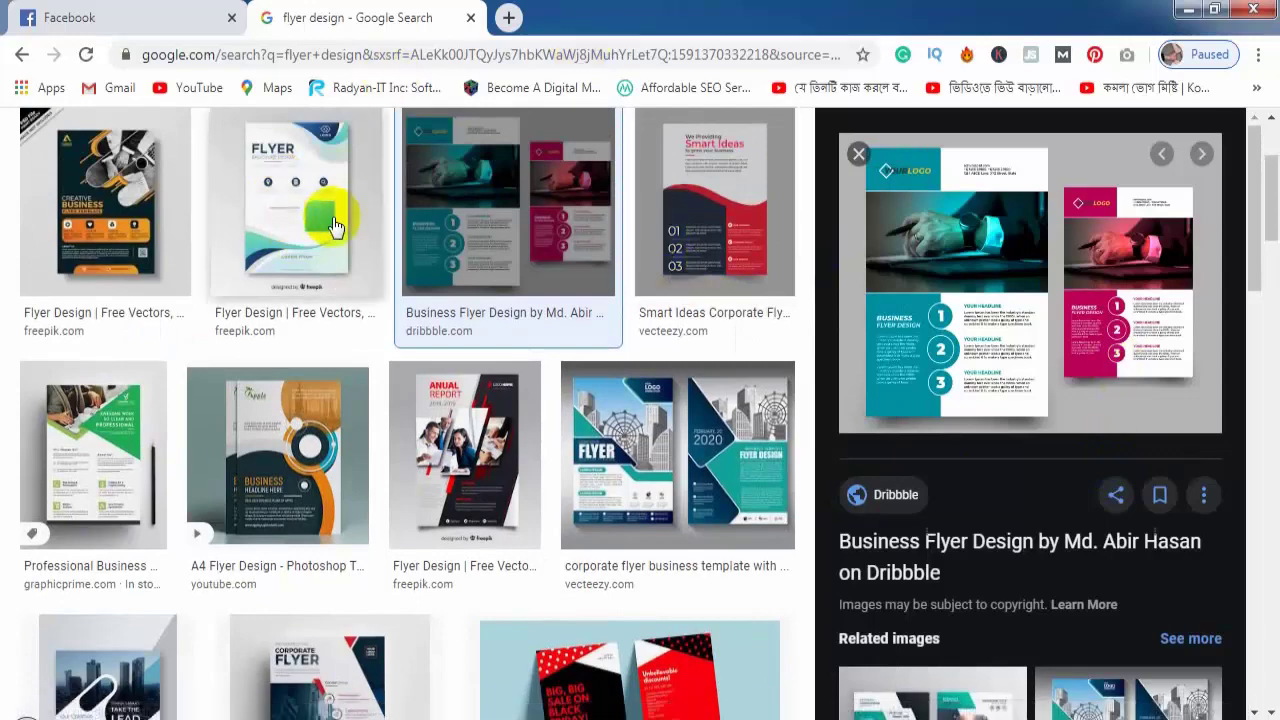
Step: Examine more flyer examples further down the image results, comparing corporate, party and business designs
scroll(352, 252, "down", 1)
scroll(352, 252, "down", 10)
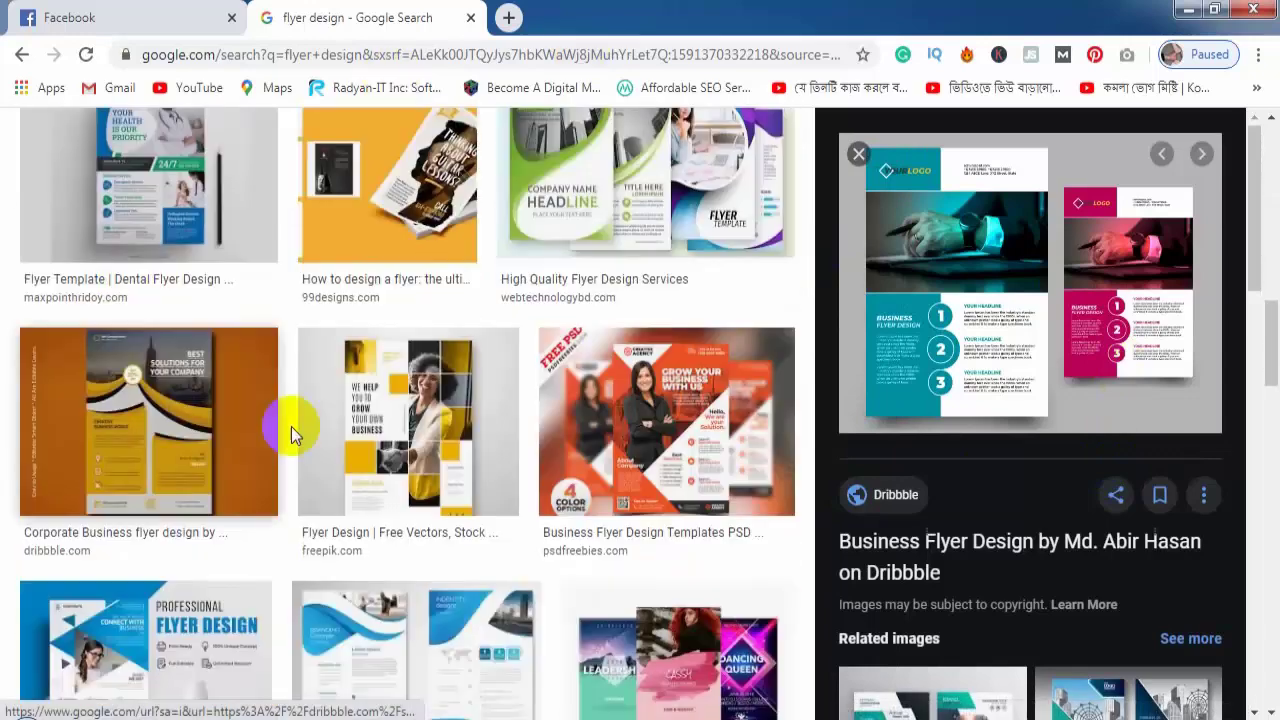
scroll(257, 428, "up", 1)
scroll(671, 323, "down", 2)
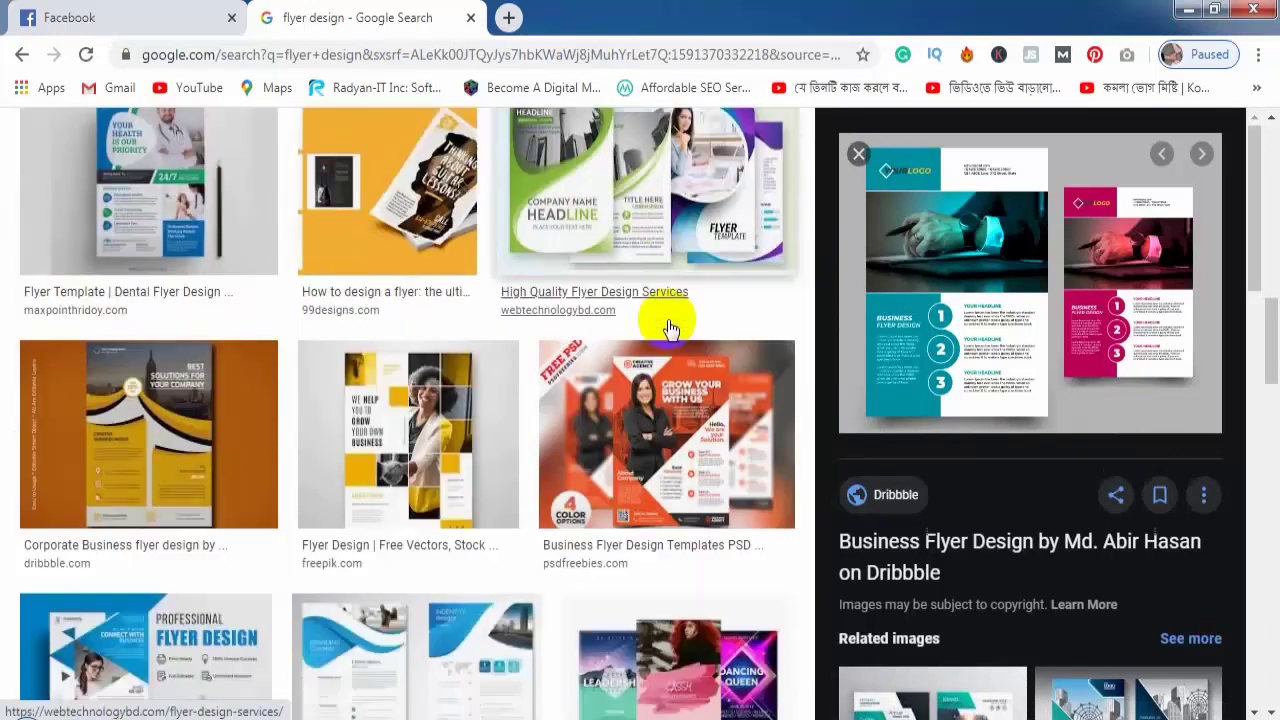
scroll(471, 442, "down", 2)
scroll(640, 442, "up", 3)
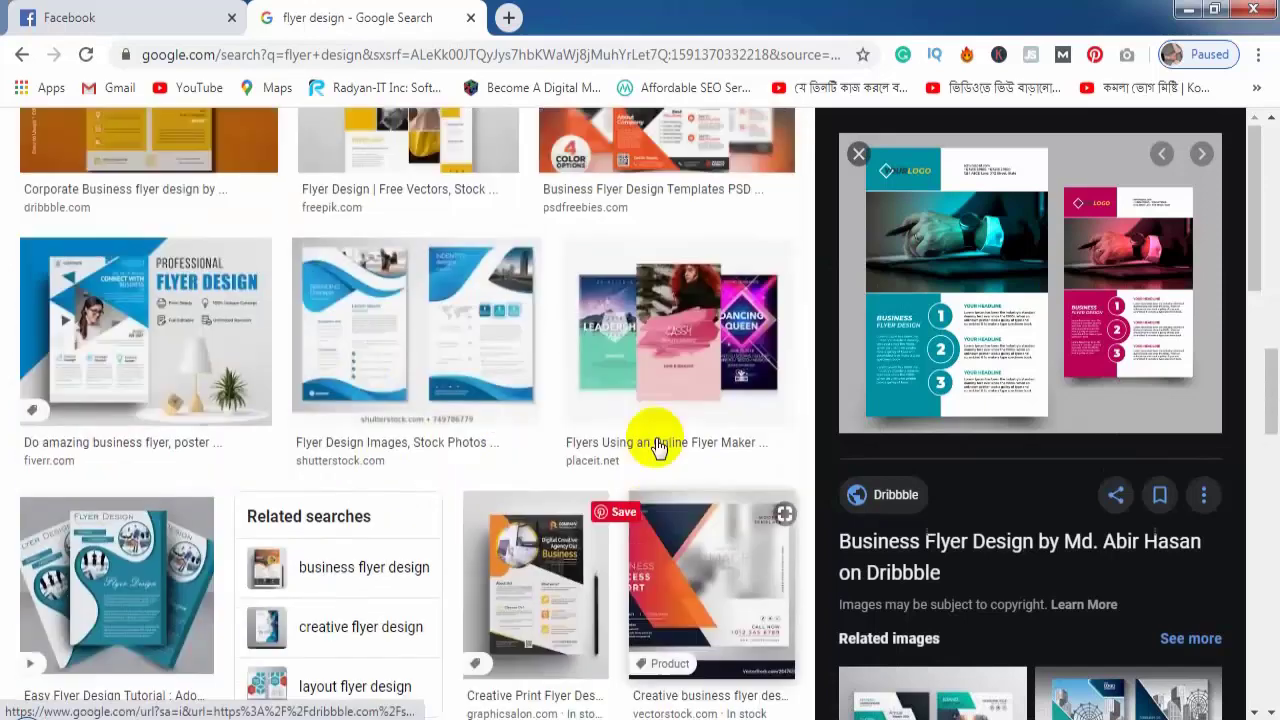
scroll(657, 446, "up", 1)
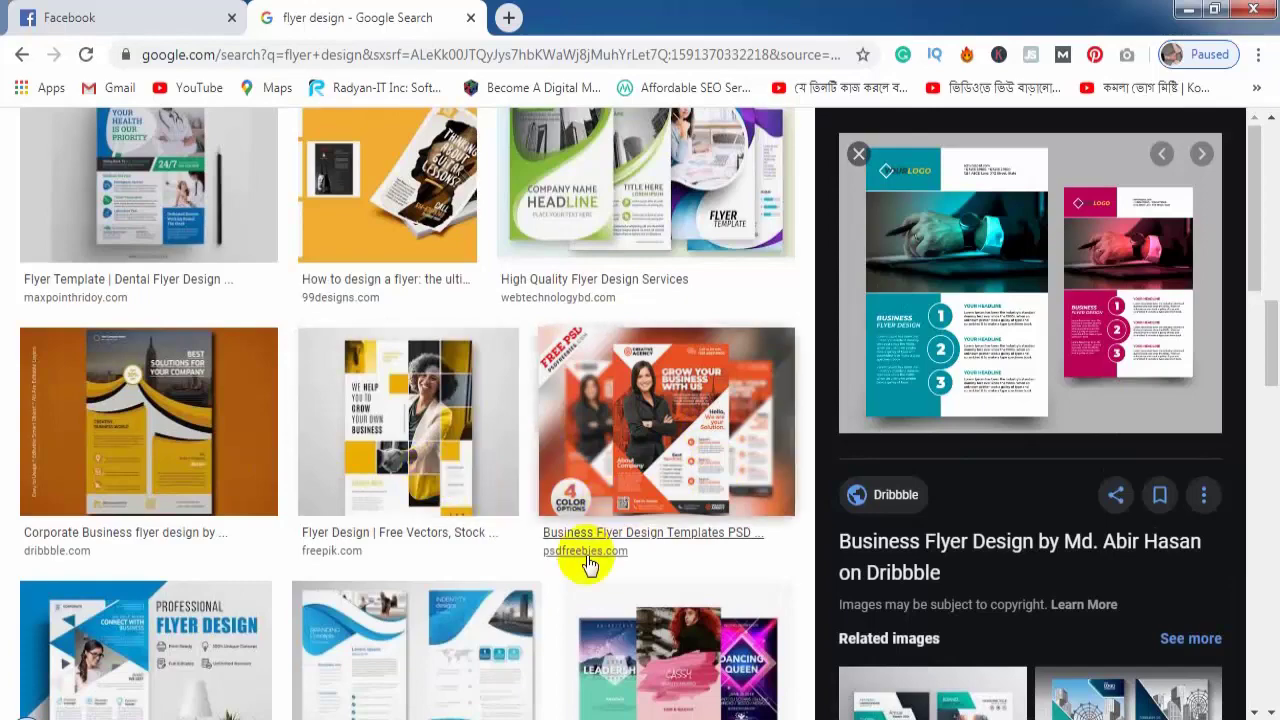
scroll(650, 490, "down", 7)
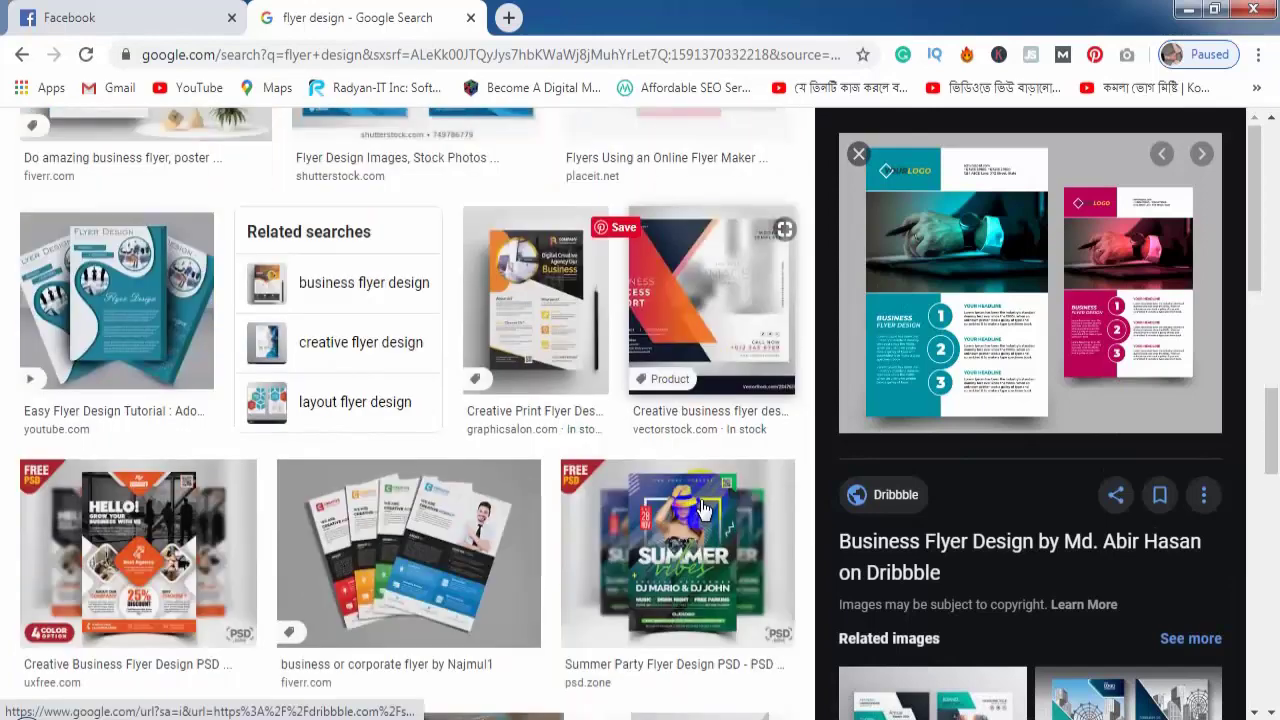
scroll(703, 508, "down", 3)
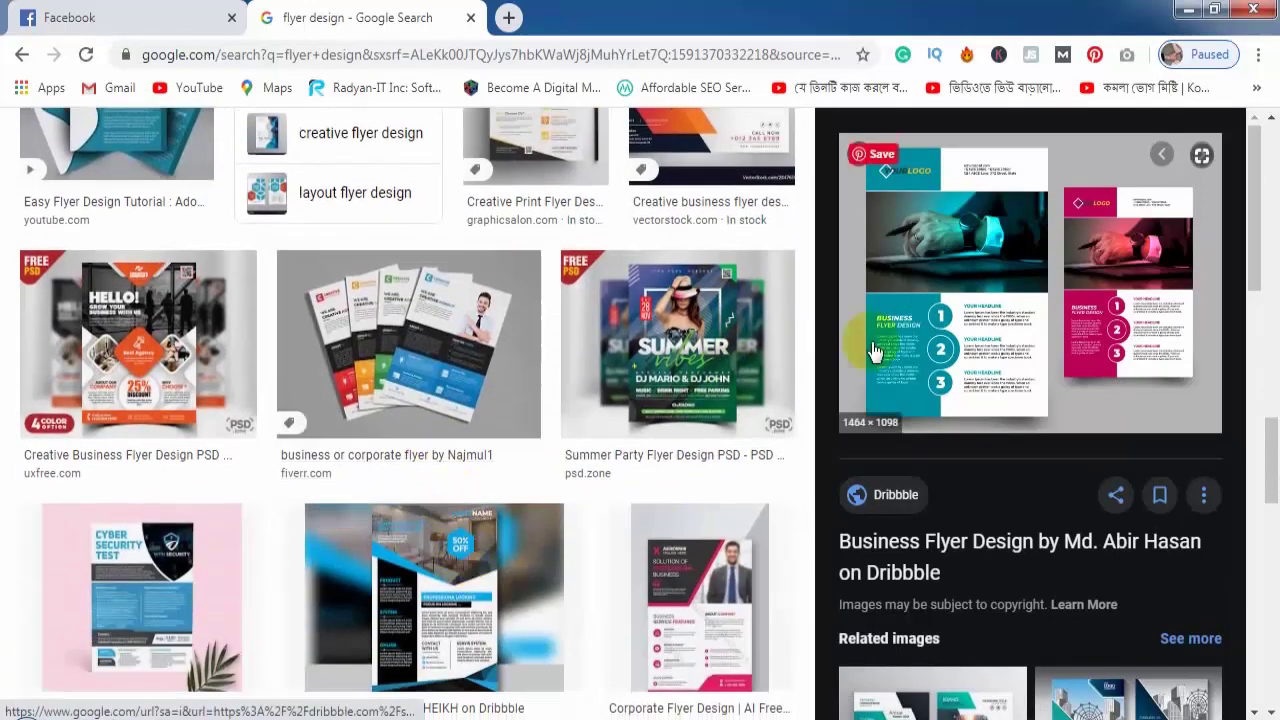
scroll(440, 444, "down", 4)
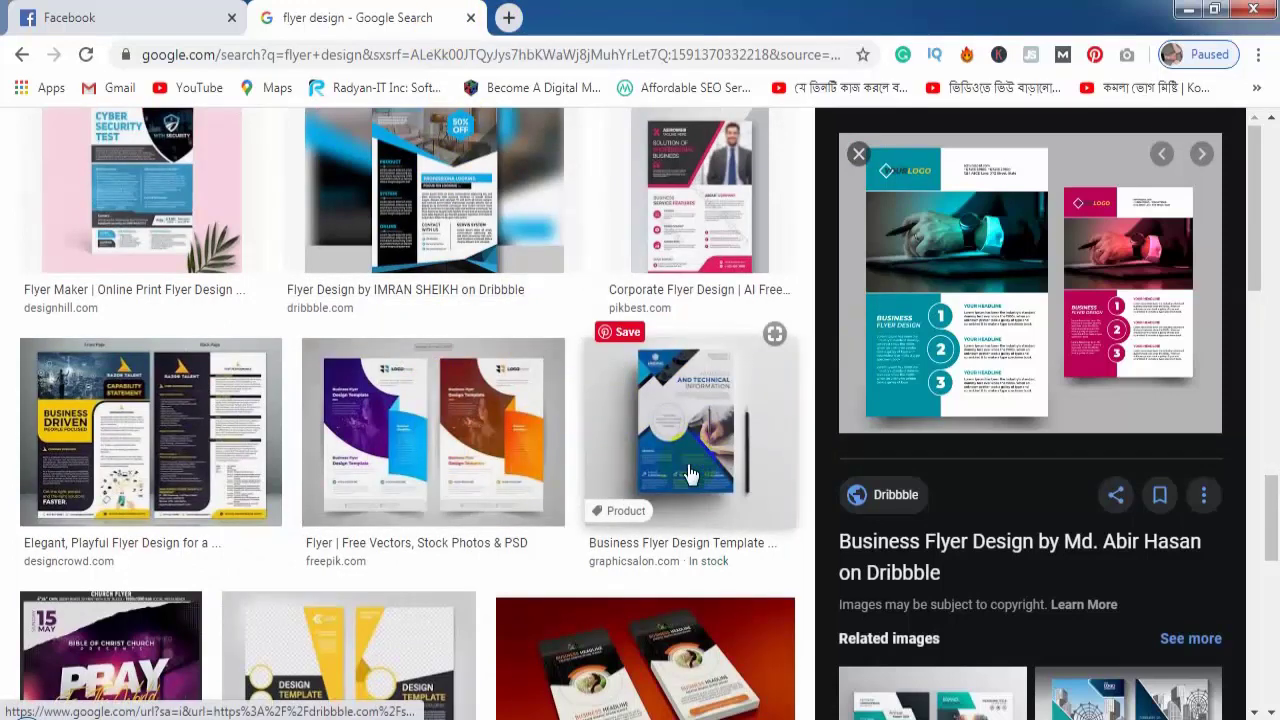
scroll(465, 390, "up", 2)
scroll(463, 390, "up", 1)
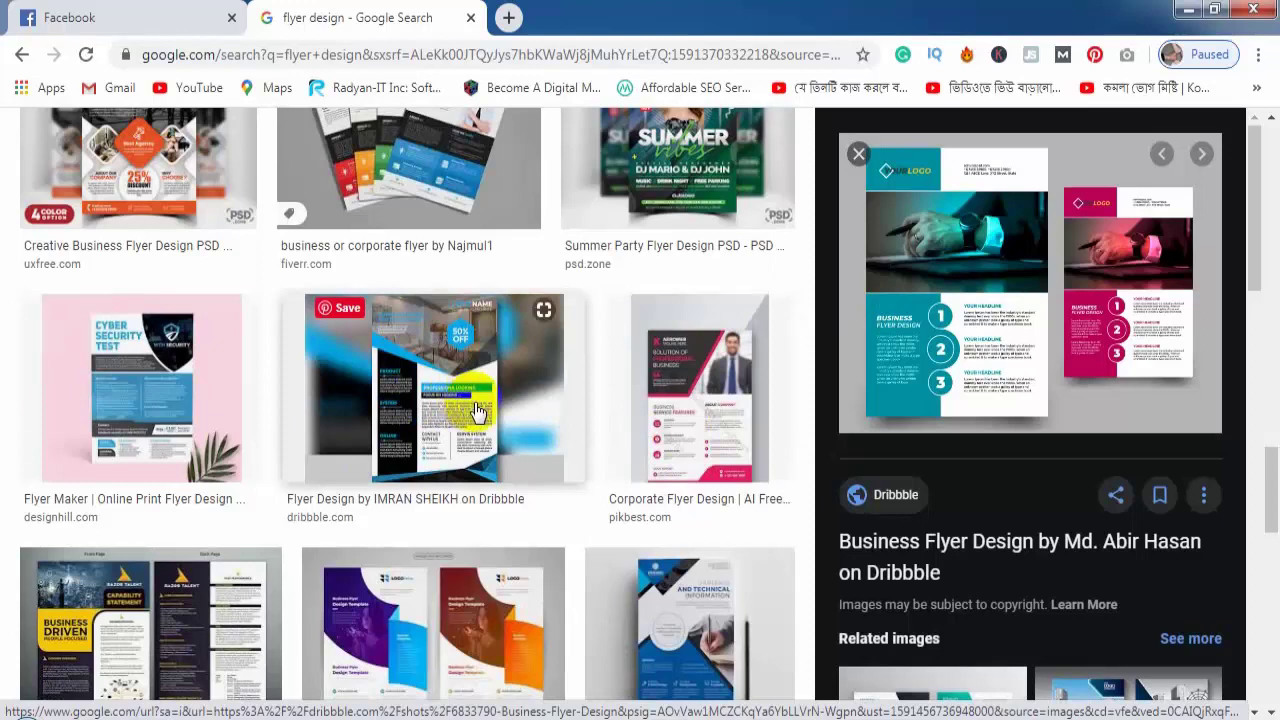
scroll(478, 416, "up", 3)
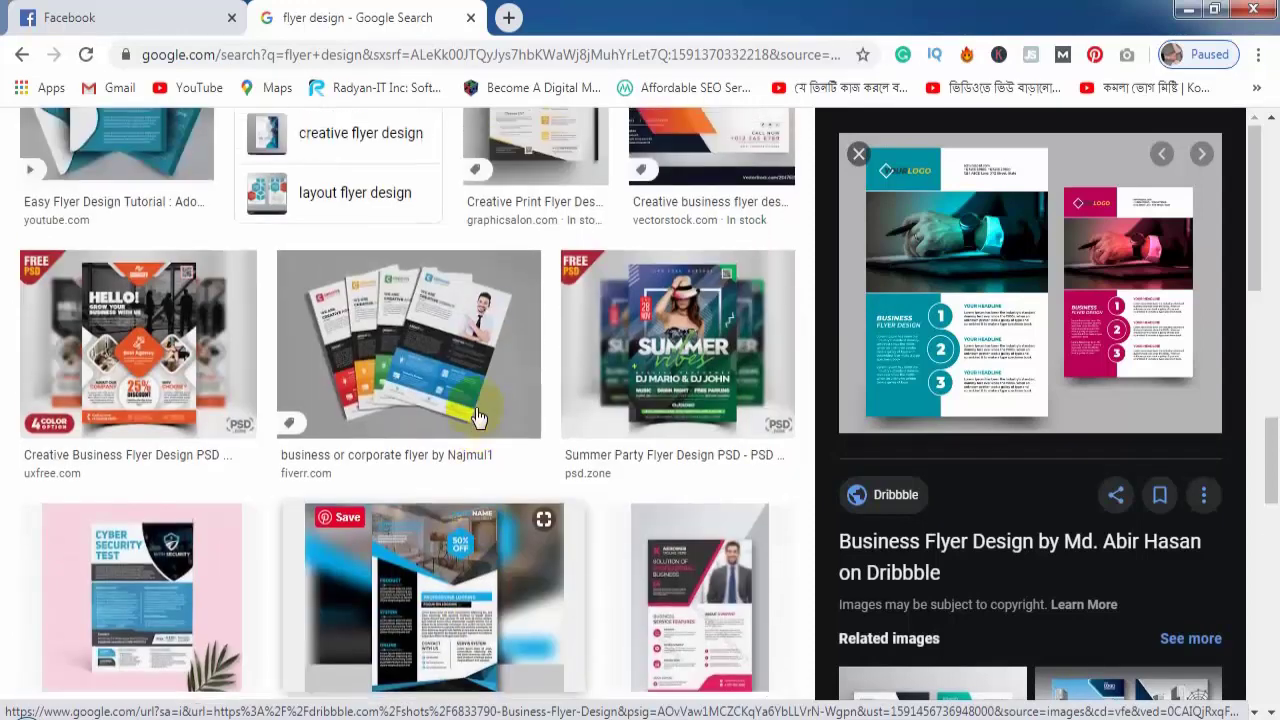
Step: Search for "graphicriver" in a new browser tab and open the graphicriver.net website
left_click(508, 17)
left_click(503, 59)
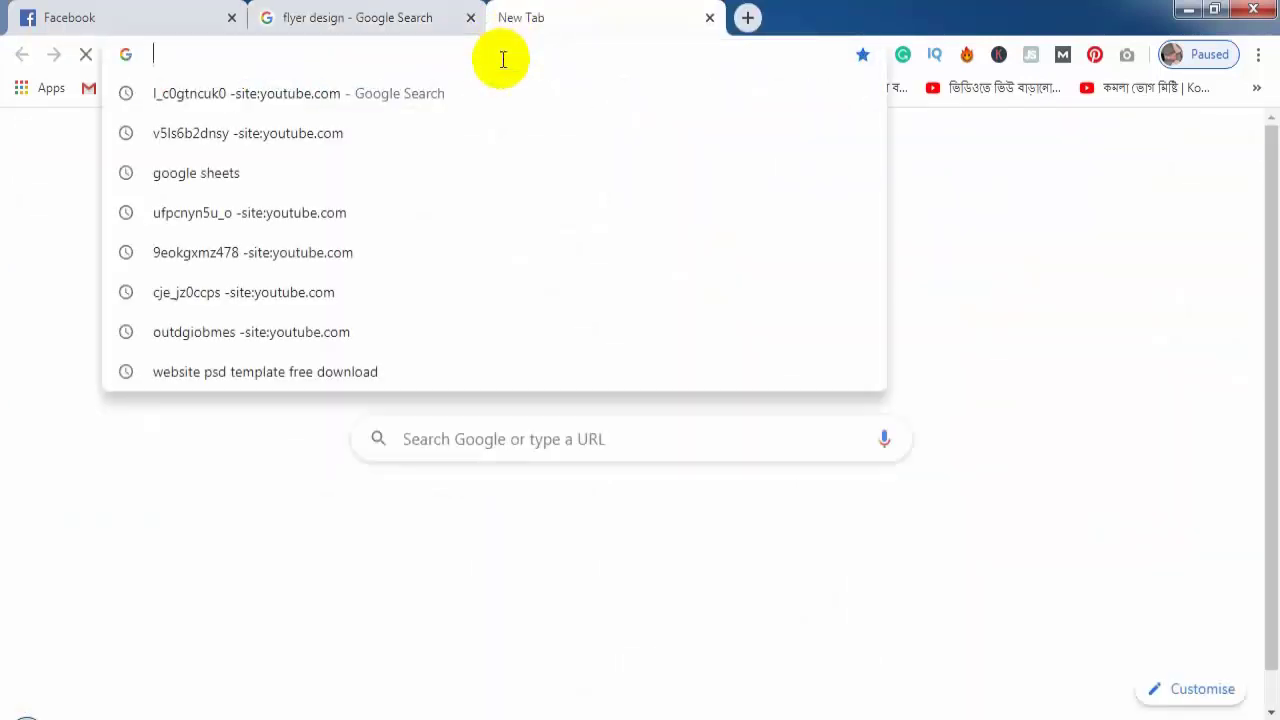
type("grpahic")
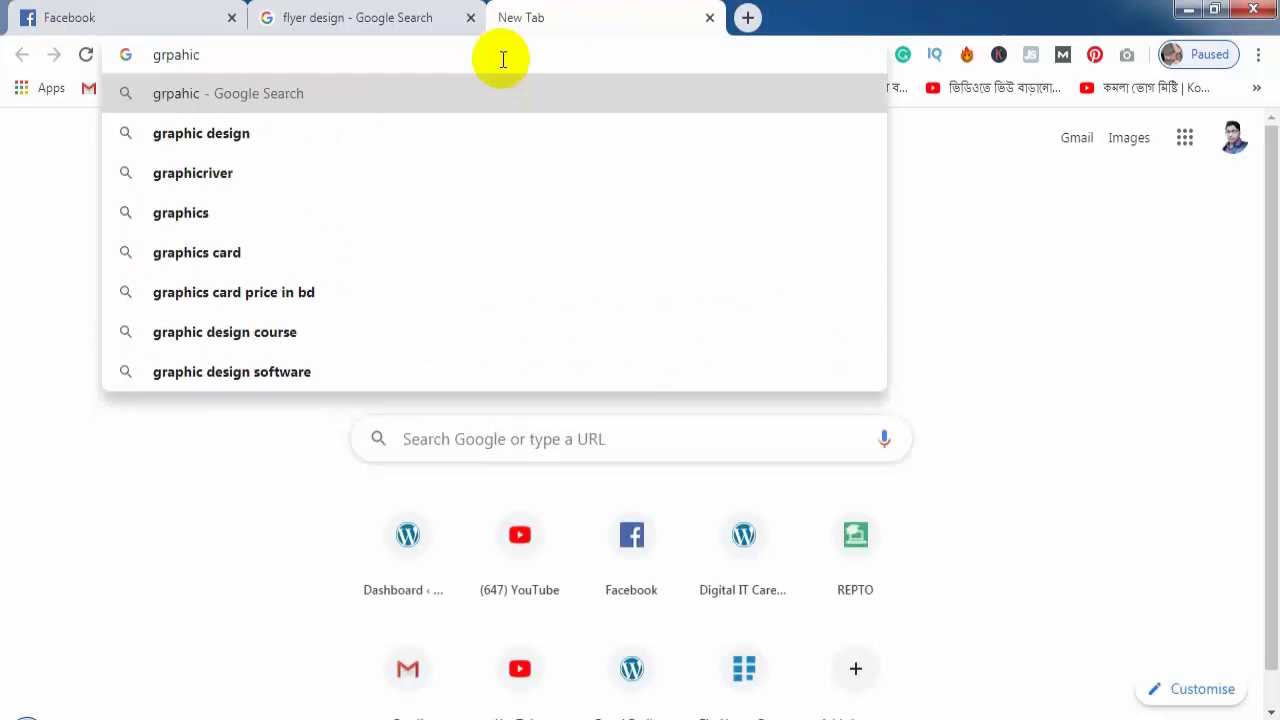
key("Down")
key("Down")
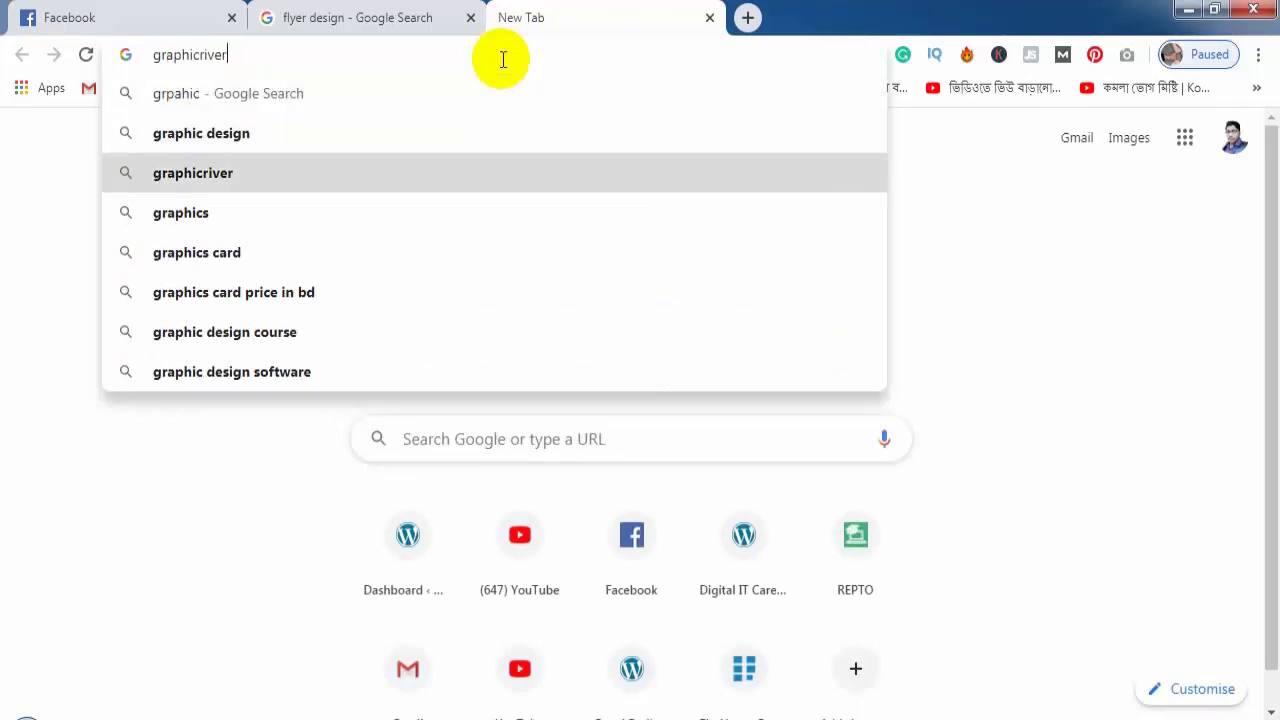
key("Return")
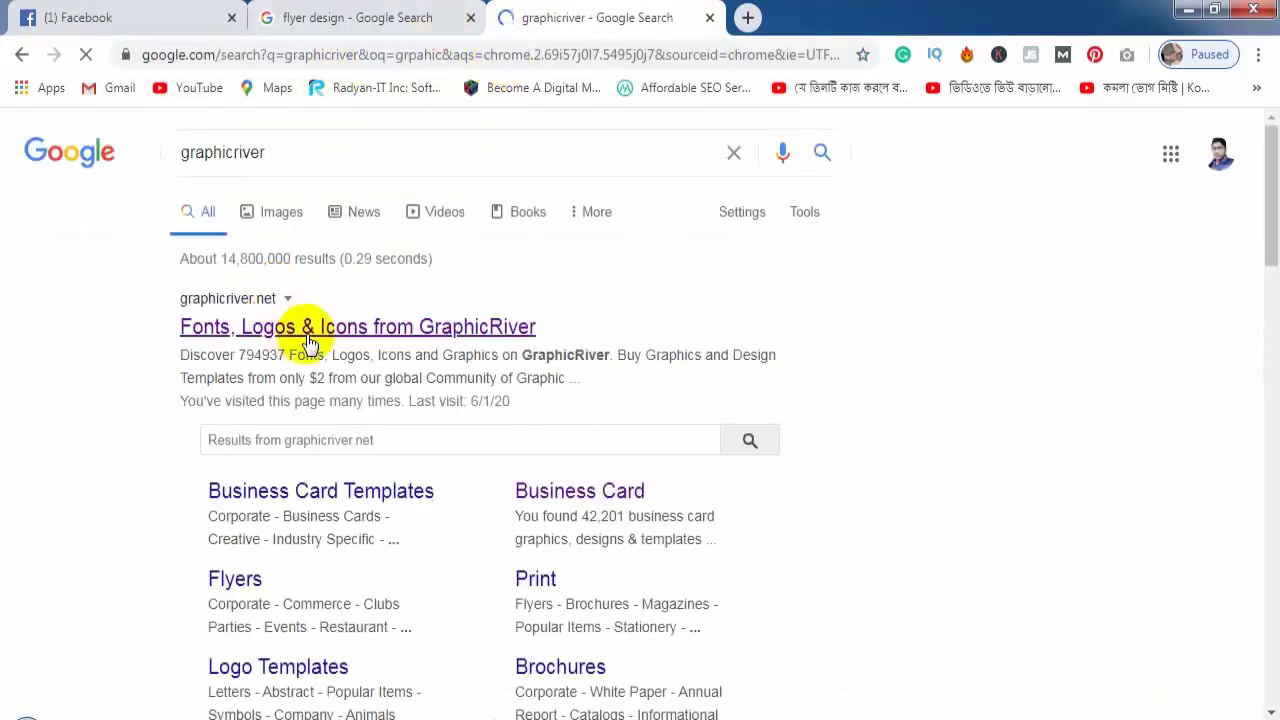
left_click(312, 342)
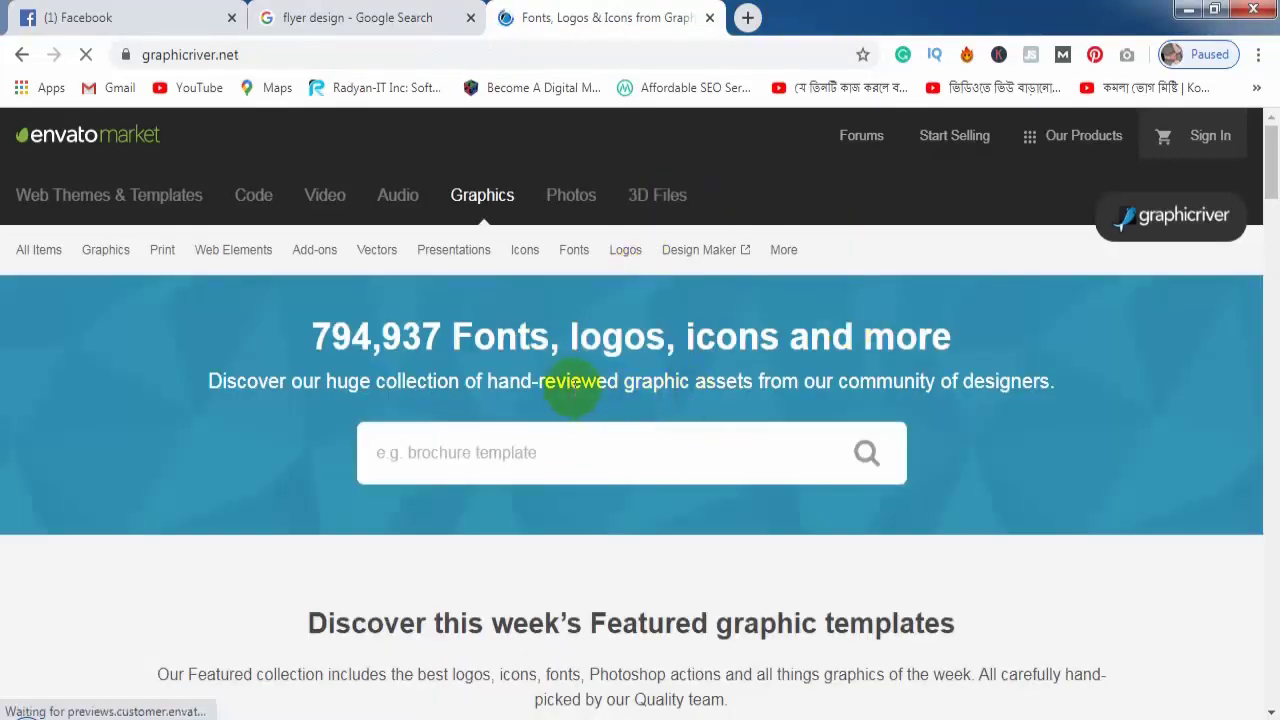
Step: Search GraphicRiver for "flyer" and look over the listed templates with their prices and sales
left_click(470, 456)
left_click(400, 504)
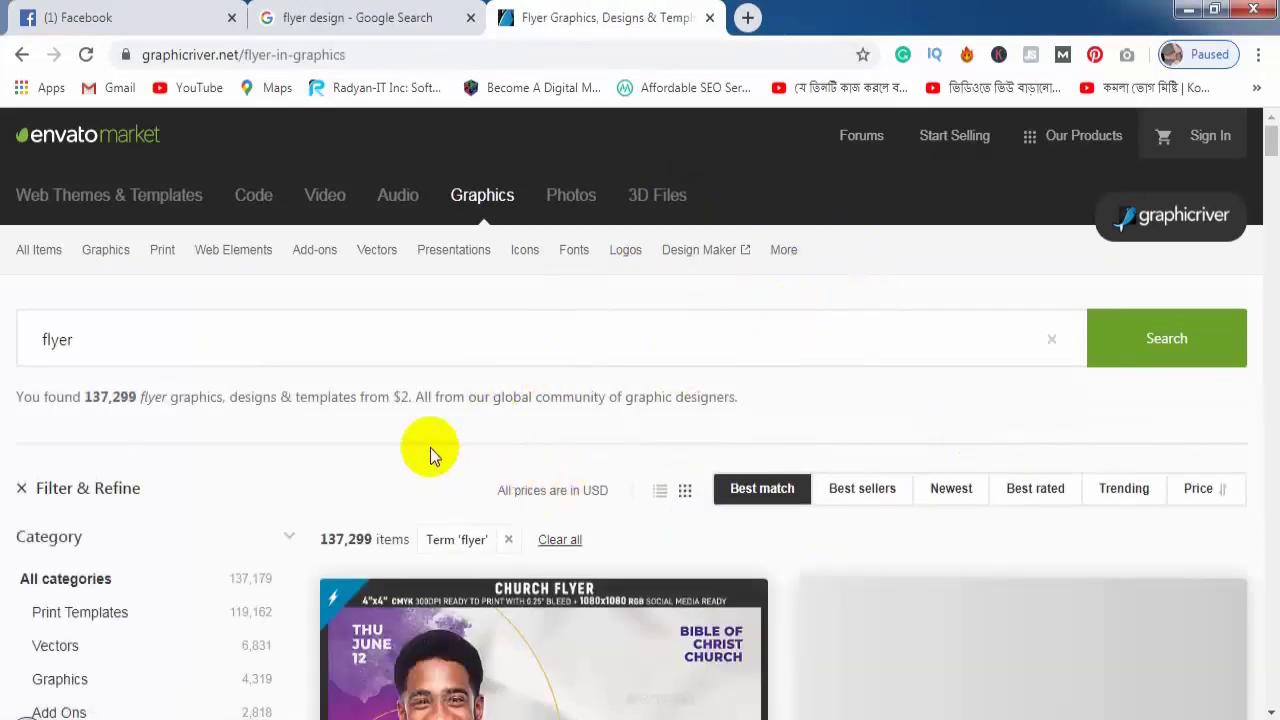
scroll(609, 443, "down", 2)
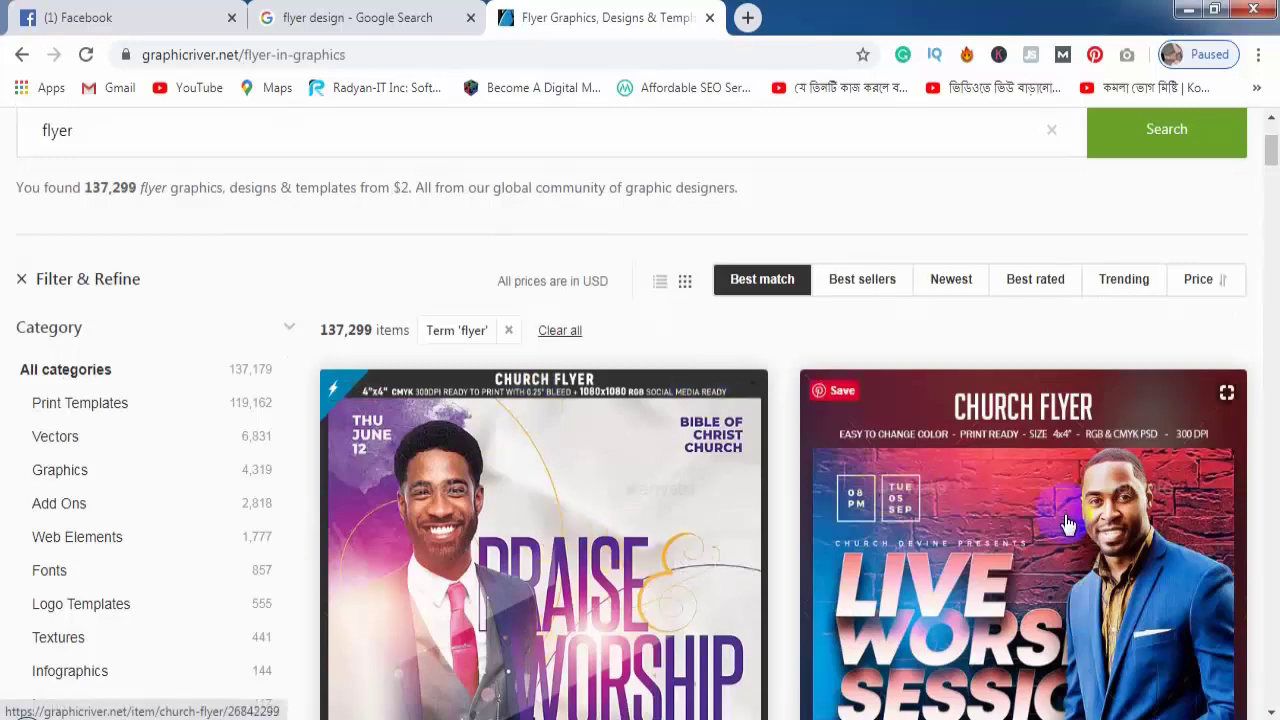
scroll(884, 510, "down", 2)
scroll(809, 443, "down", 1)
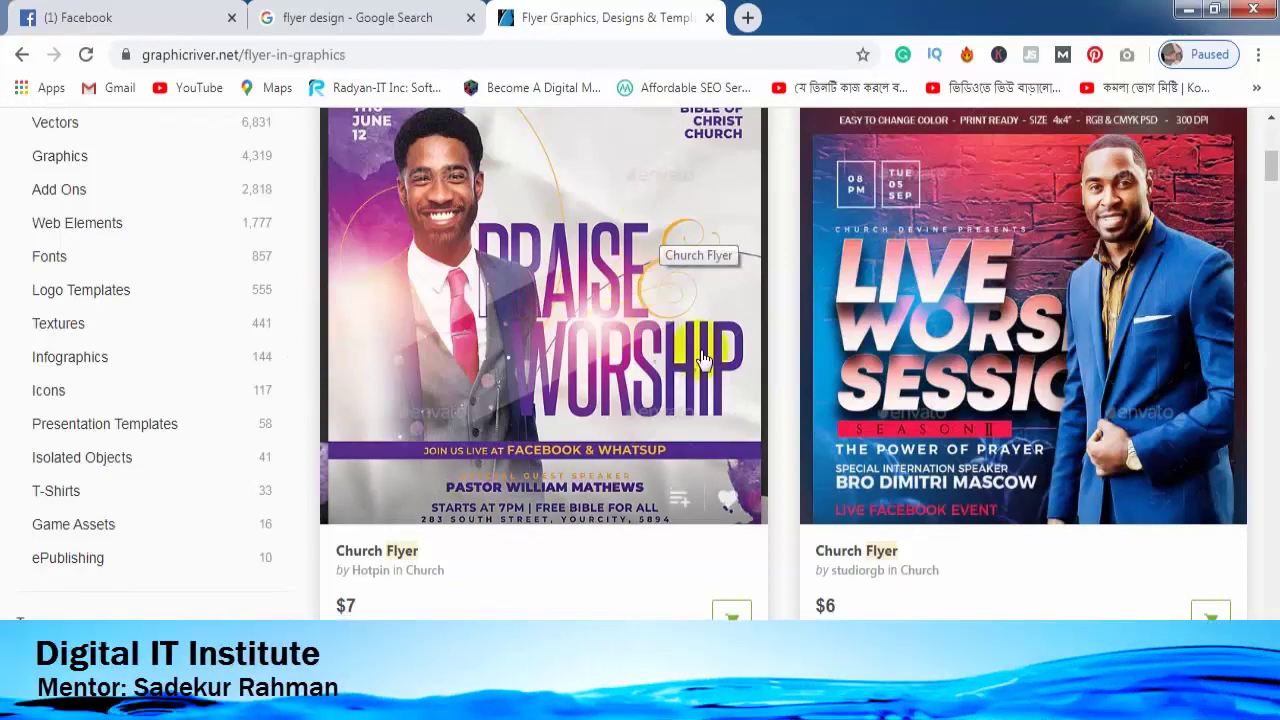
scroll(704, 352, "down", 2)
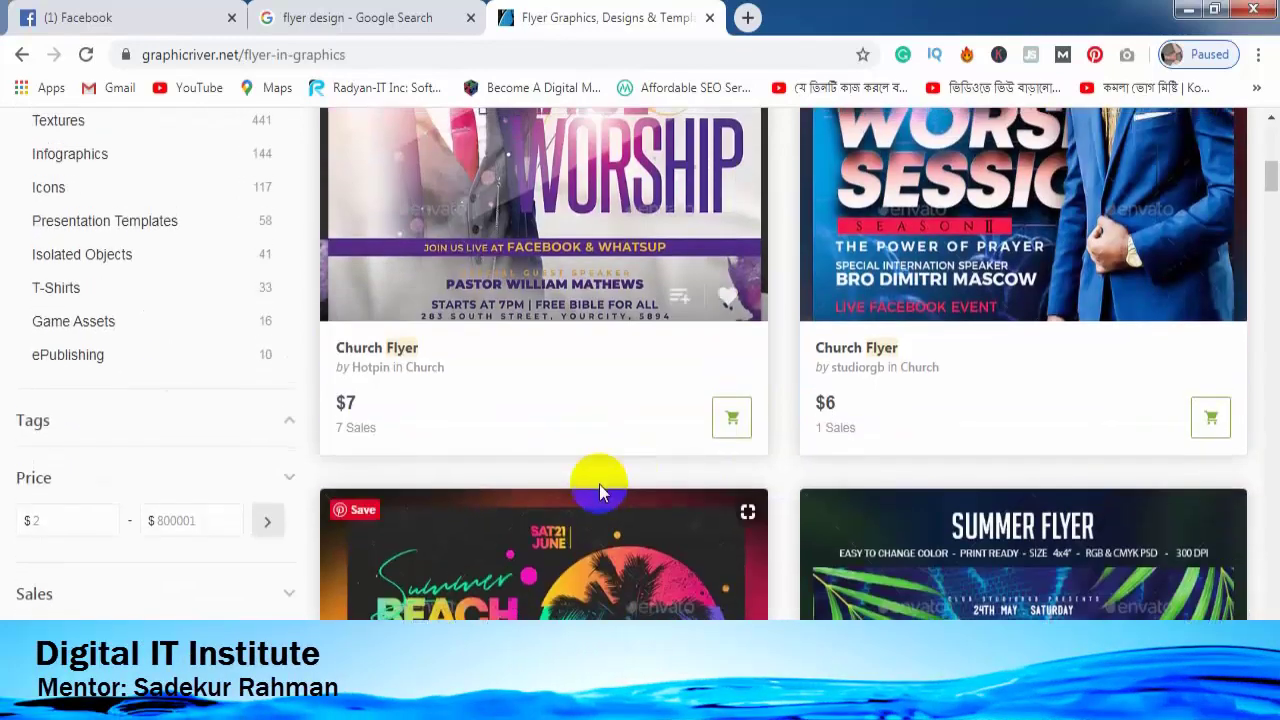
Step: Look over the GraphicRiver flyer results, including the sorting options, categories and the first church and summer flyers
scroll(594, 480, "up", 7)
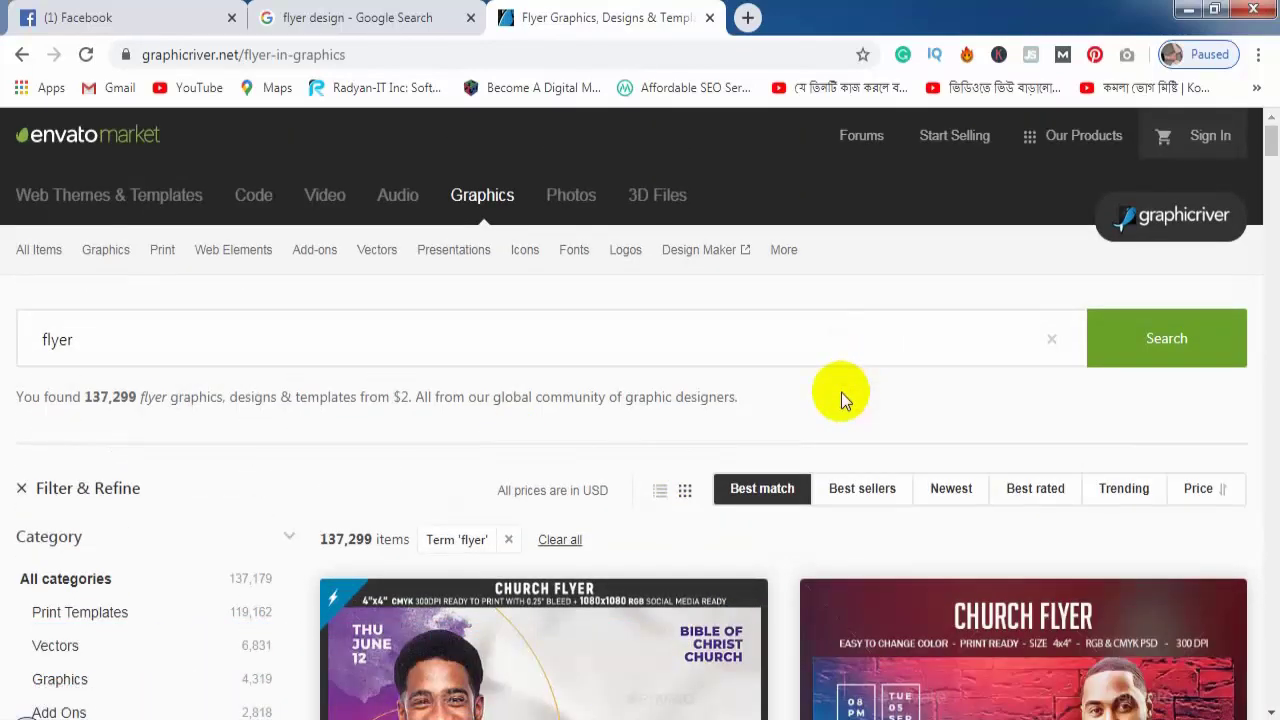
scroll(841, 392, "down", 2)
scroll(812, 405, "up", 2)
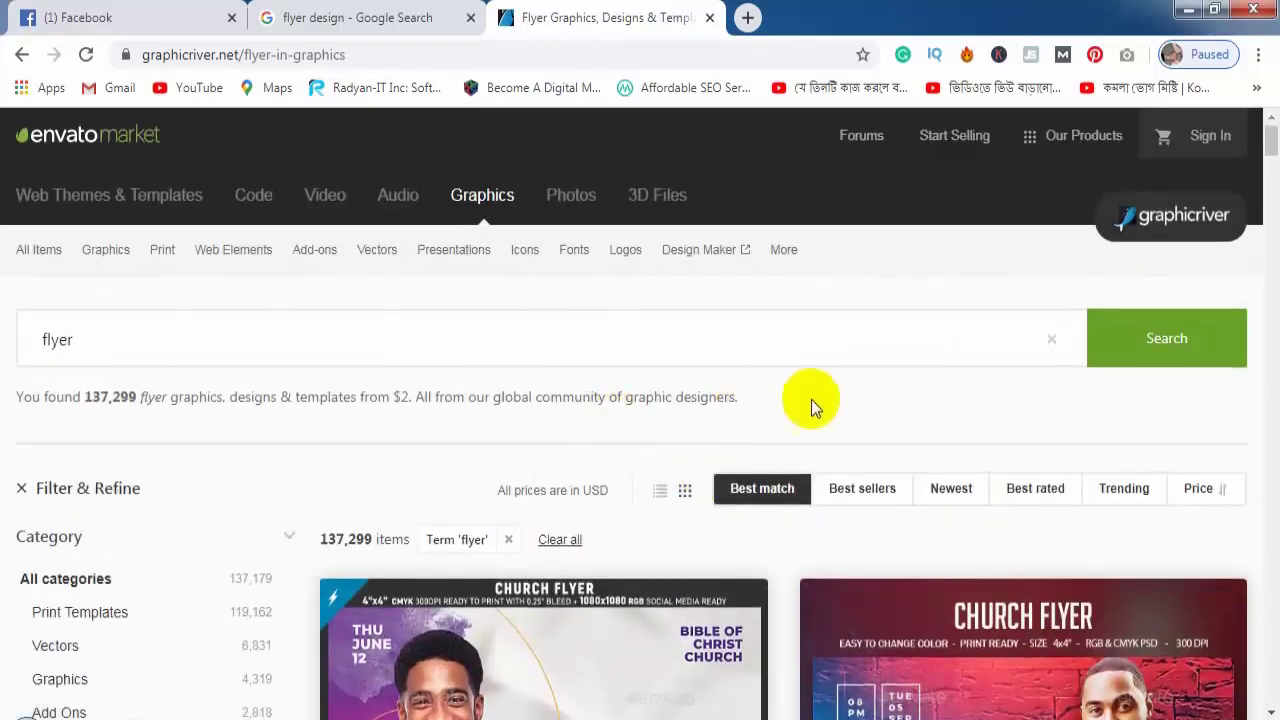
scroll(812, 400, "down", 2)
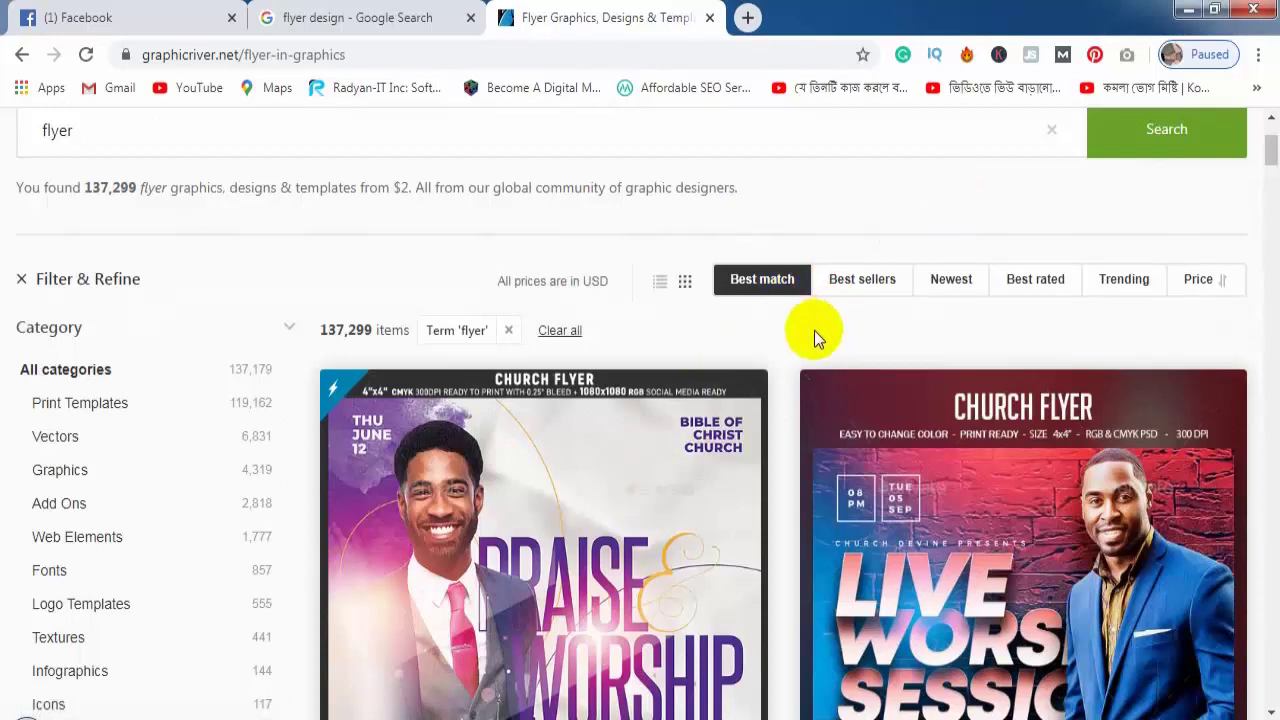
mouse_move(660, 400)
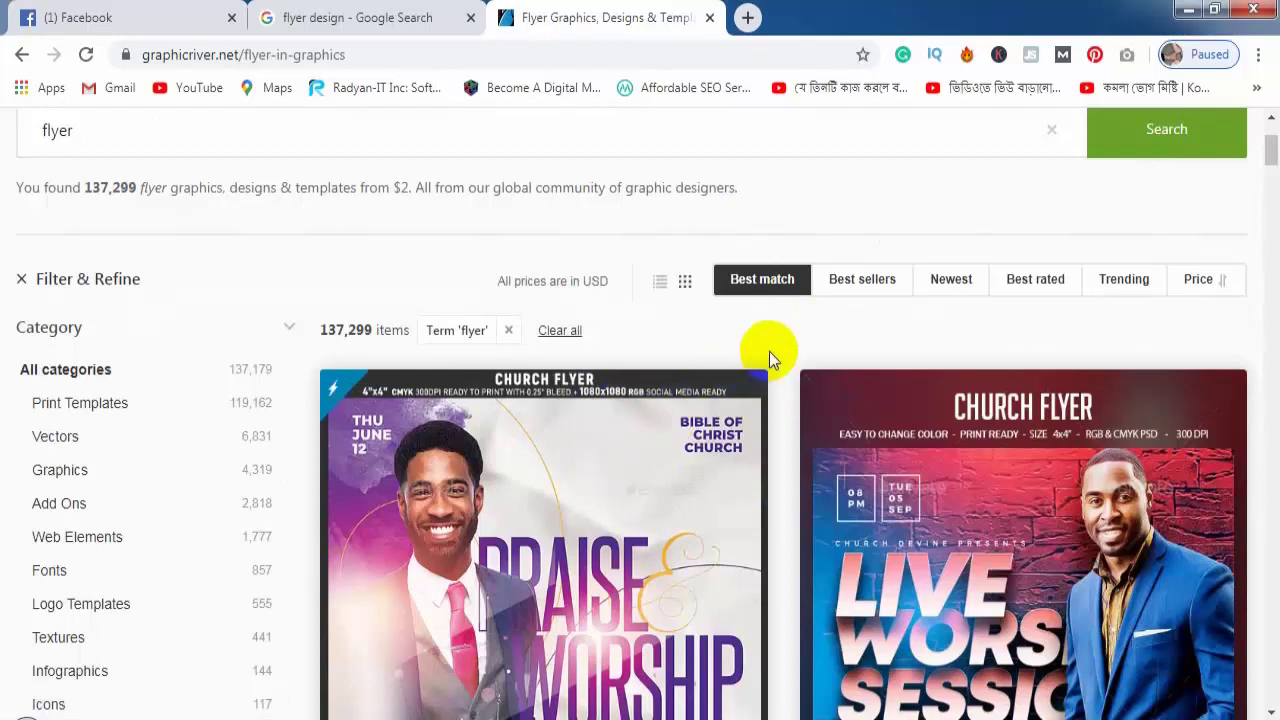
mouse_move(765, 392)
mouse_move(614, 463)
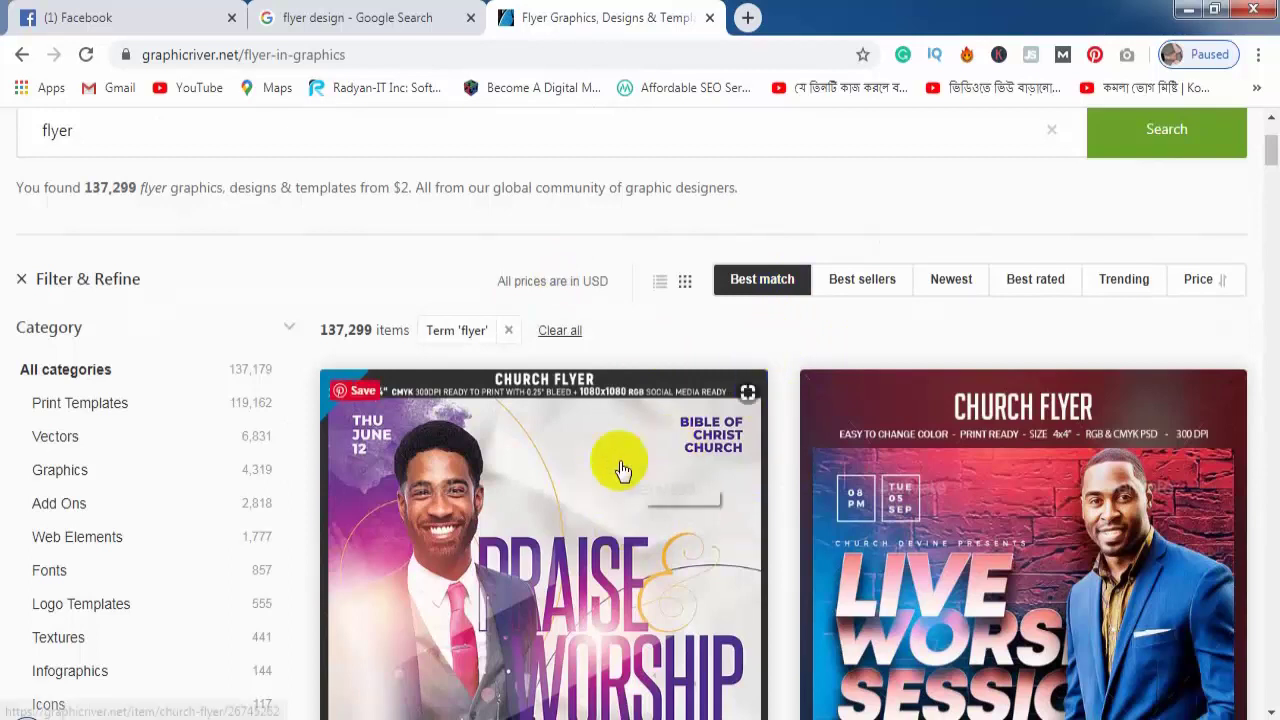
mouse_move(629, 443)
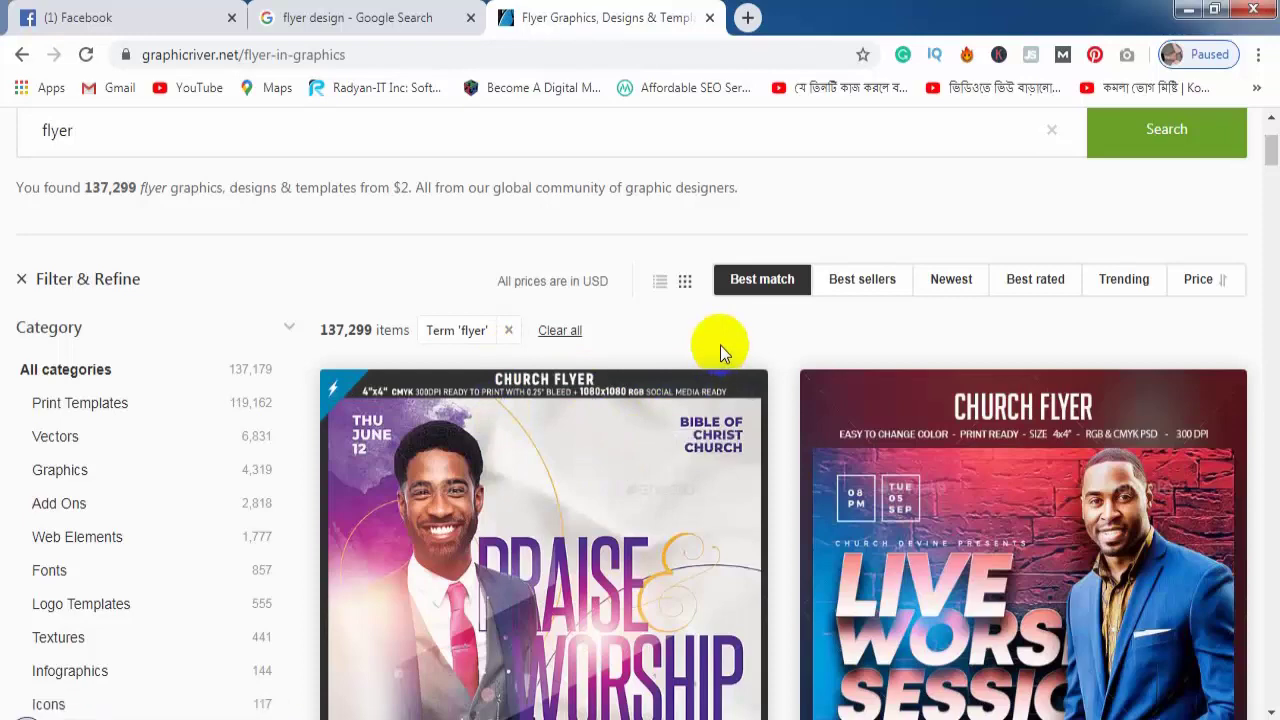
scroll(400, 380, "down", 6)
mouse_move(357, 450)
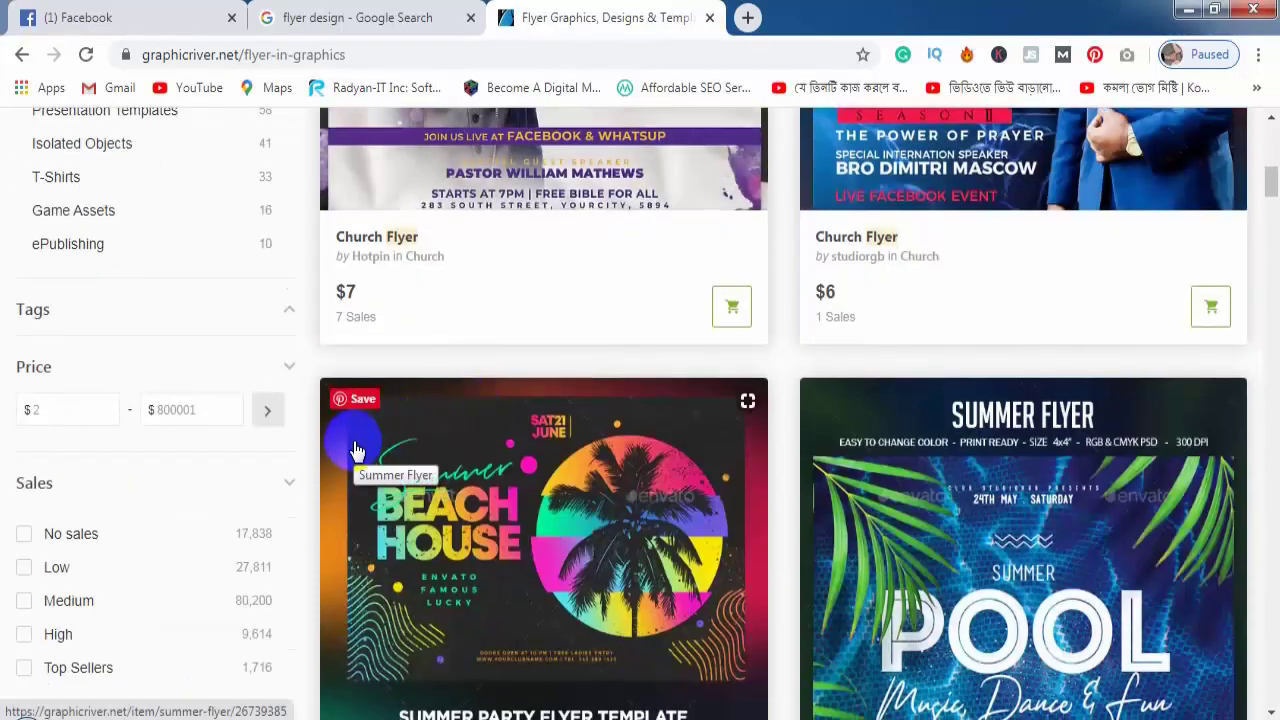
Step: Examine the price and sales count of the "Praise & Worship" church flyer in the results
scroll(370, 440, "up", 2)
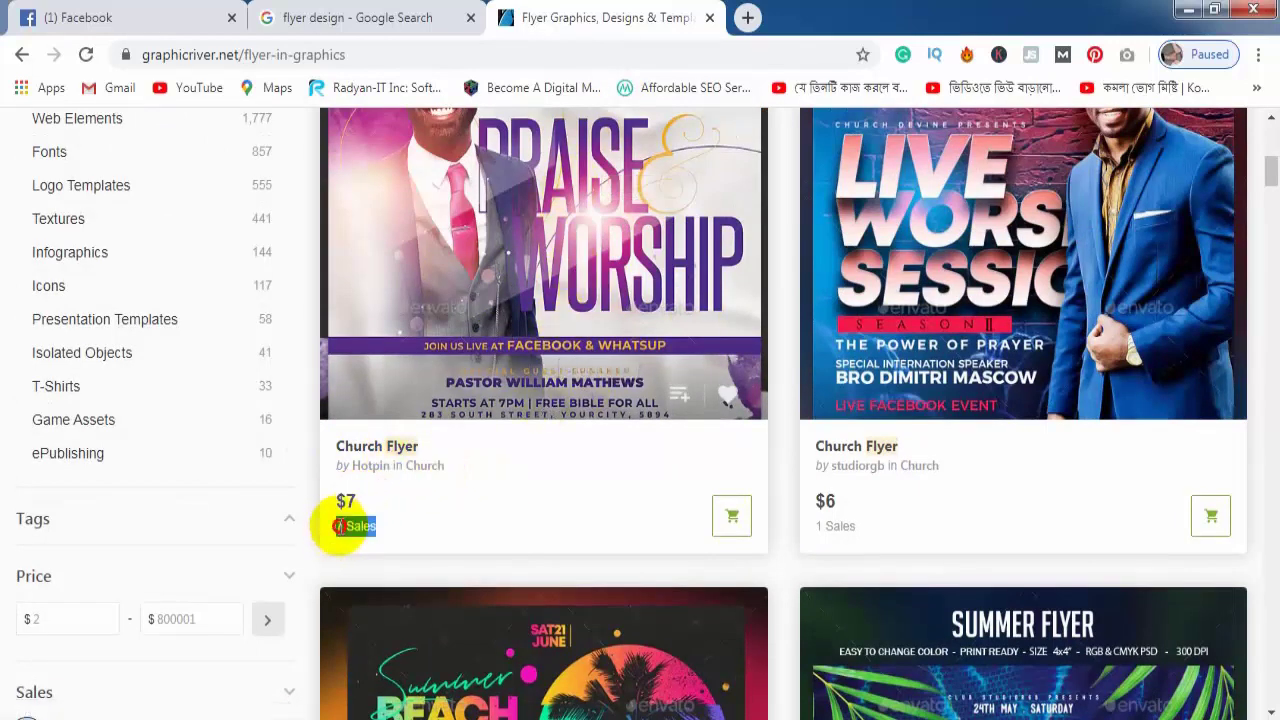
left_click(393, 528)
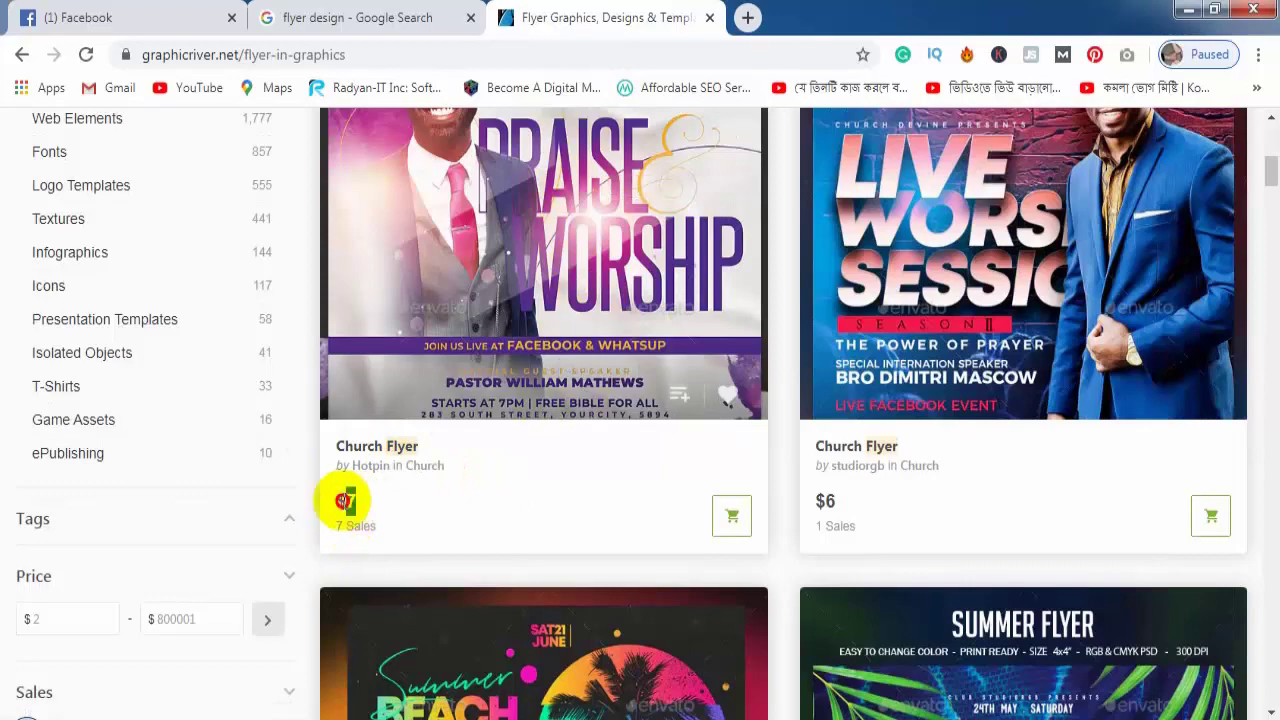
scroll(437, 508, "up", 1)
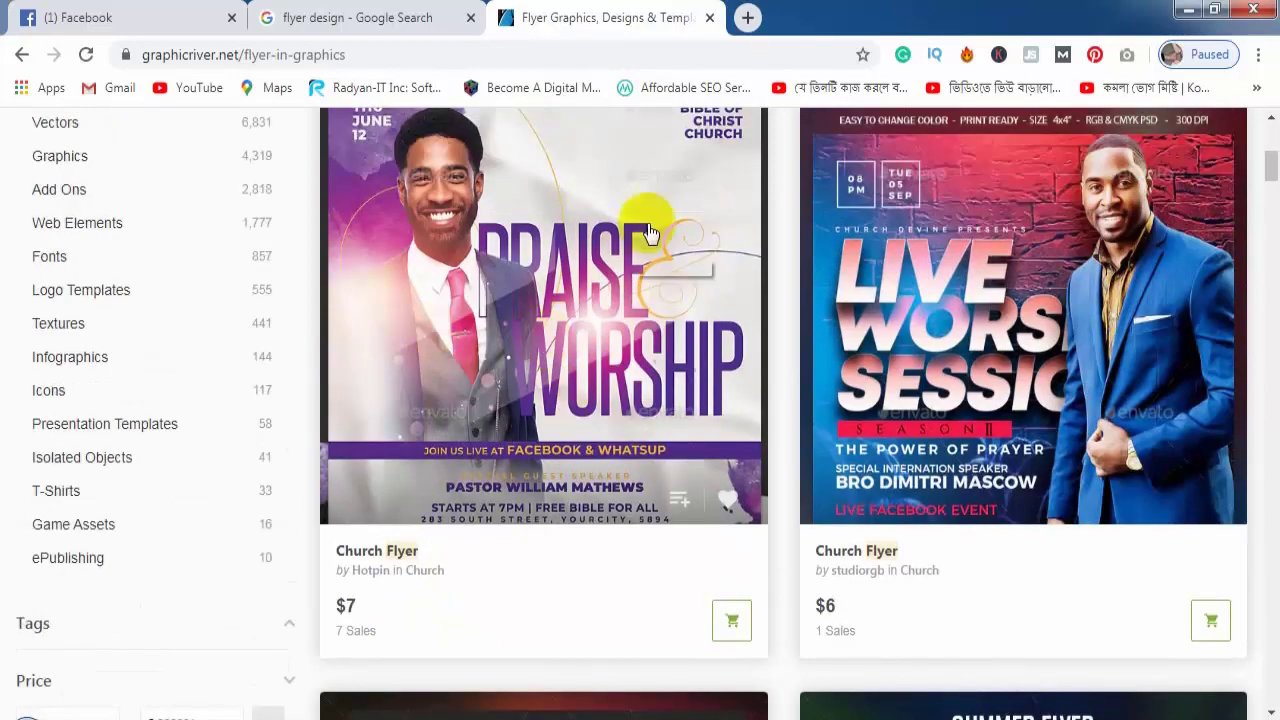
scroll(650, 232, "down", 3)
scroll(491, 643, "up", 4)
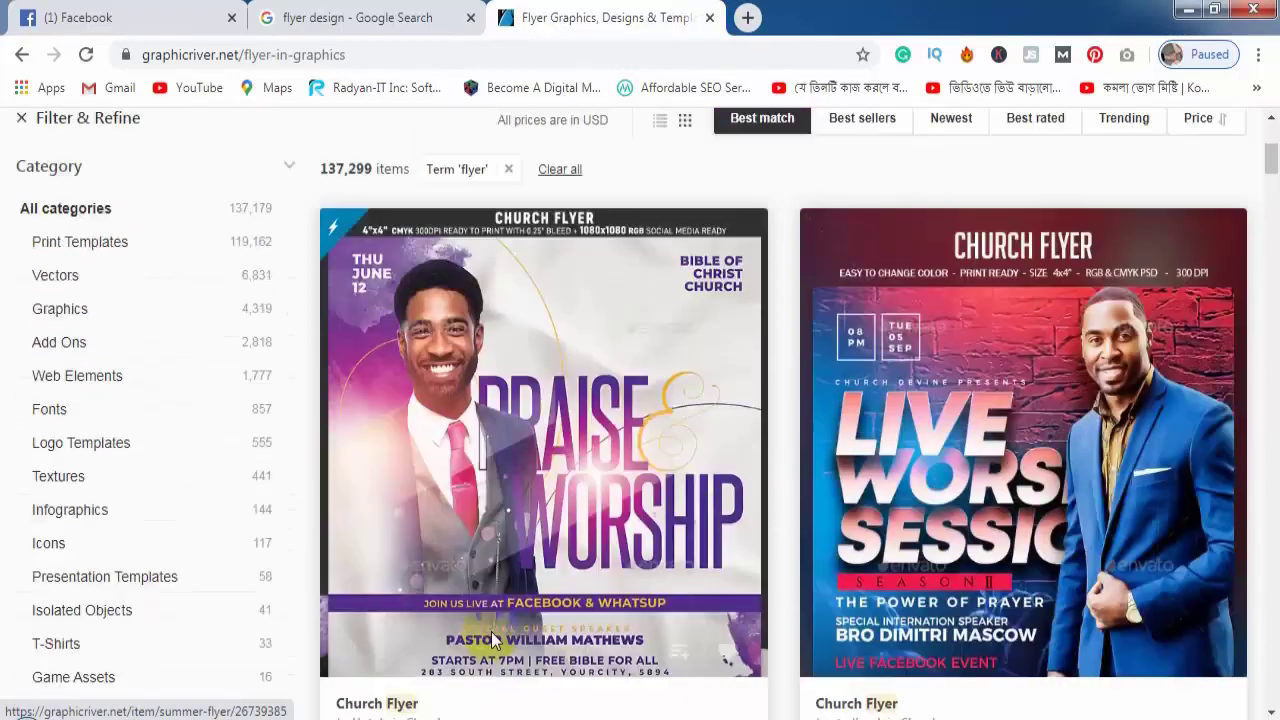
scroll(491, 641, "down", 2)
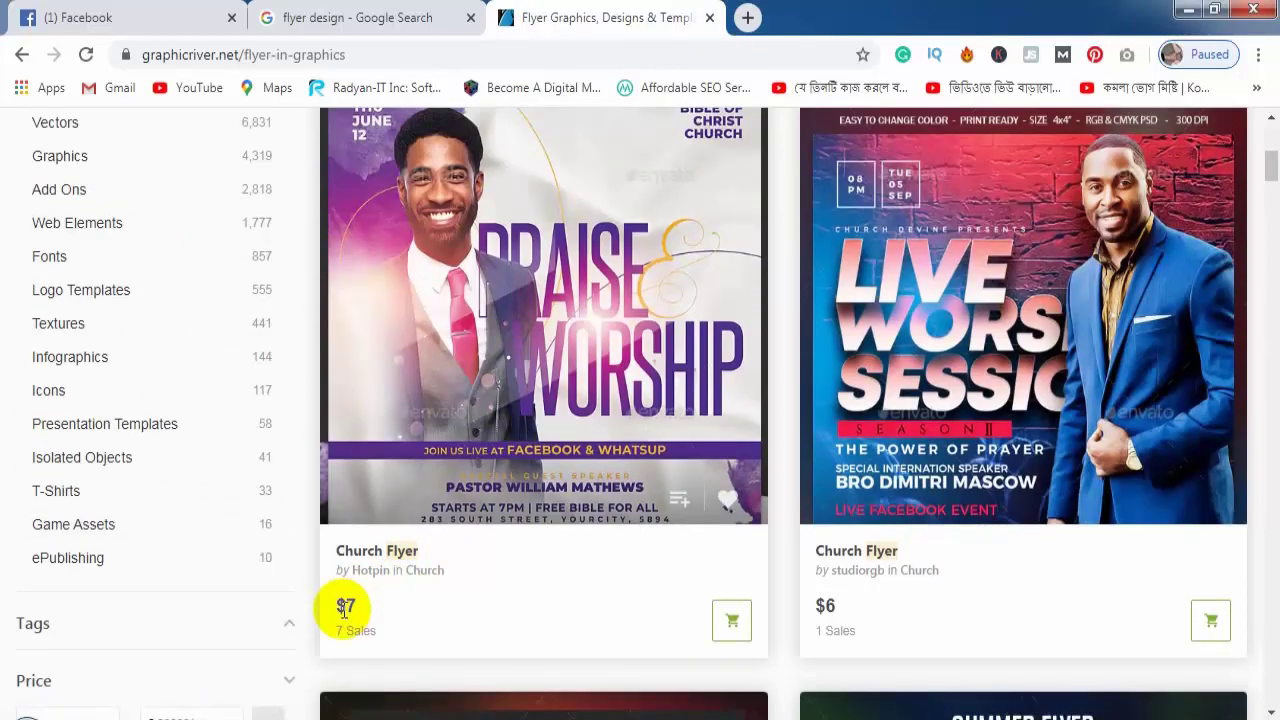
left_click(370, 637)
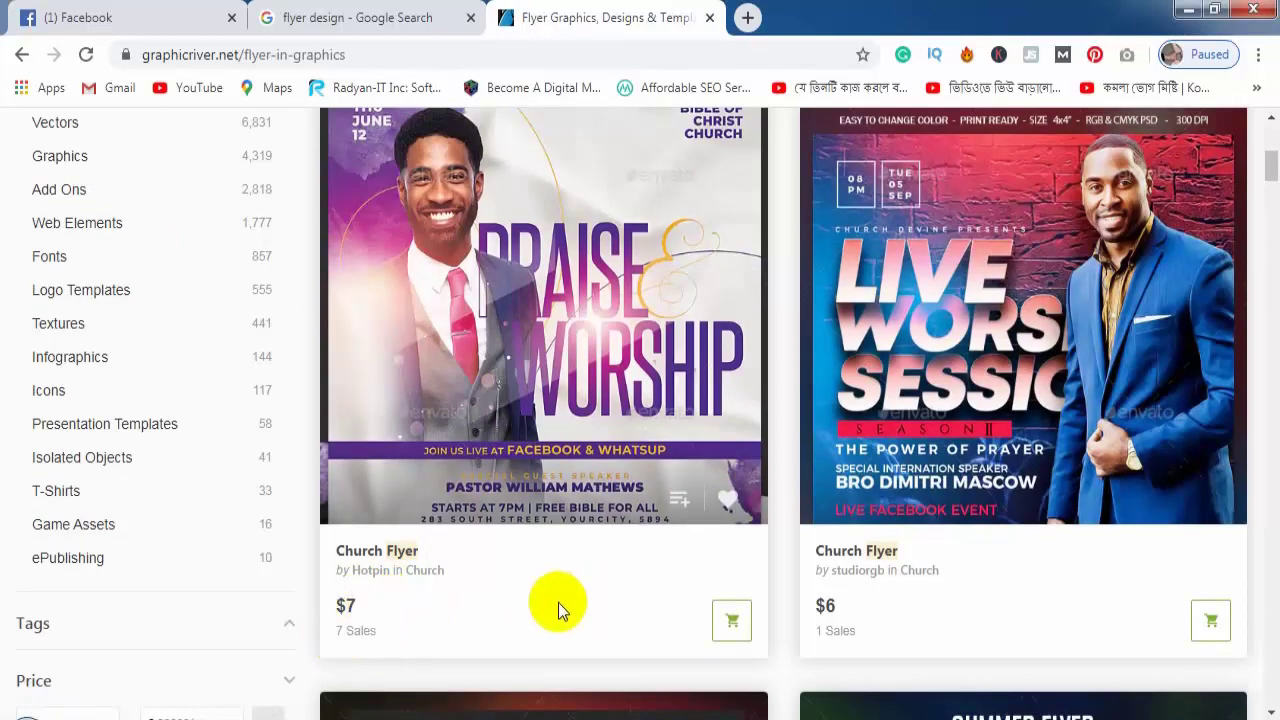
Step: Filter the flyer results by Top Sellers sales and open the Corporate Flyer item page
scroll(558, 602, "up", 6)
left_click(223, 323)
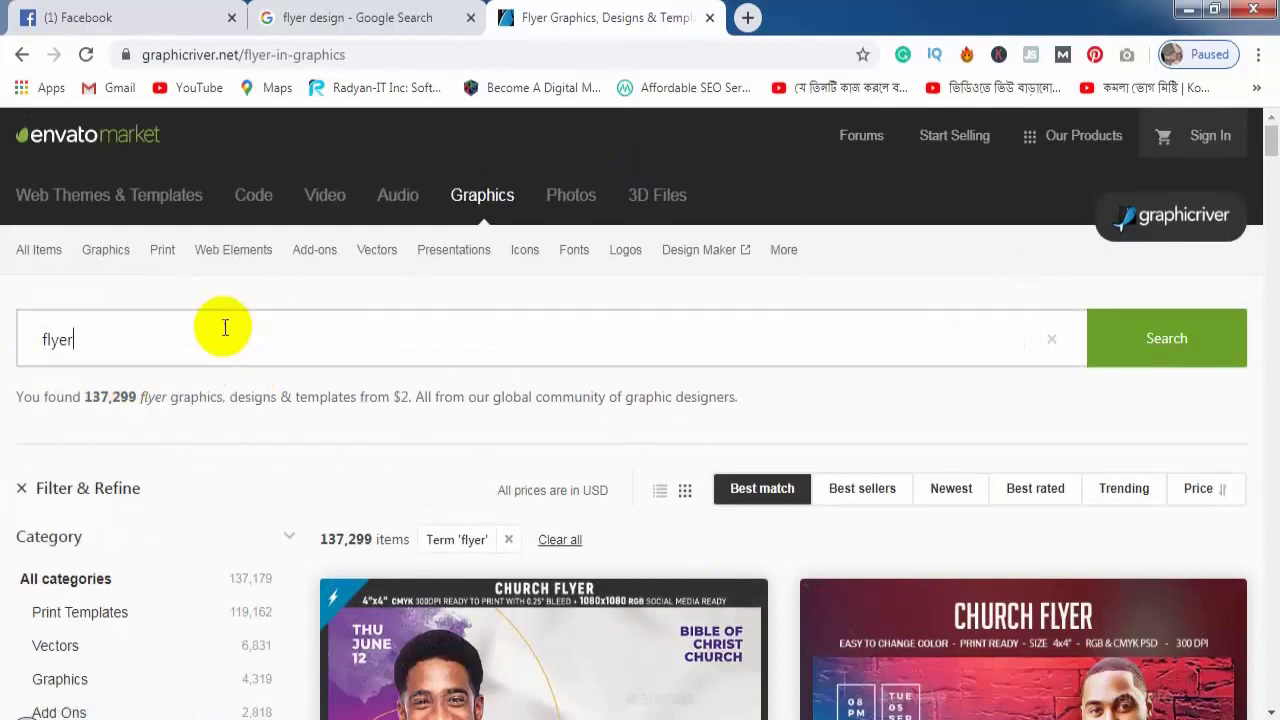
scroll(286, 380, "down", 12)
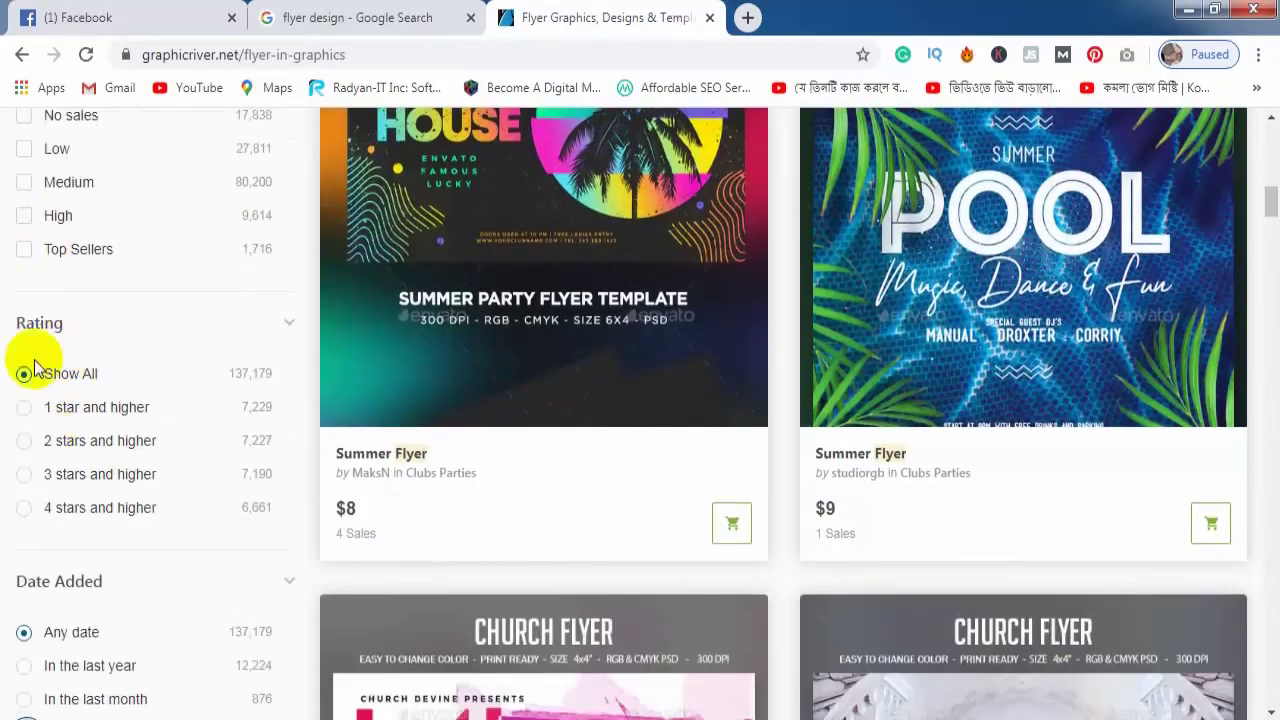
left_click(88, 254)
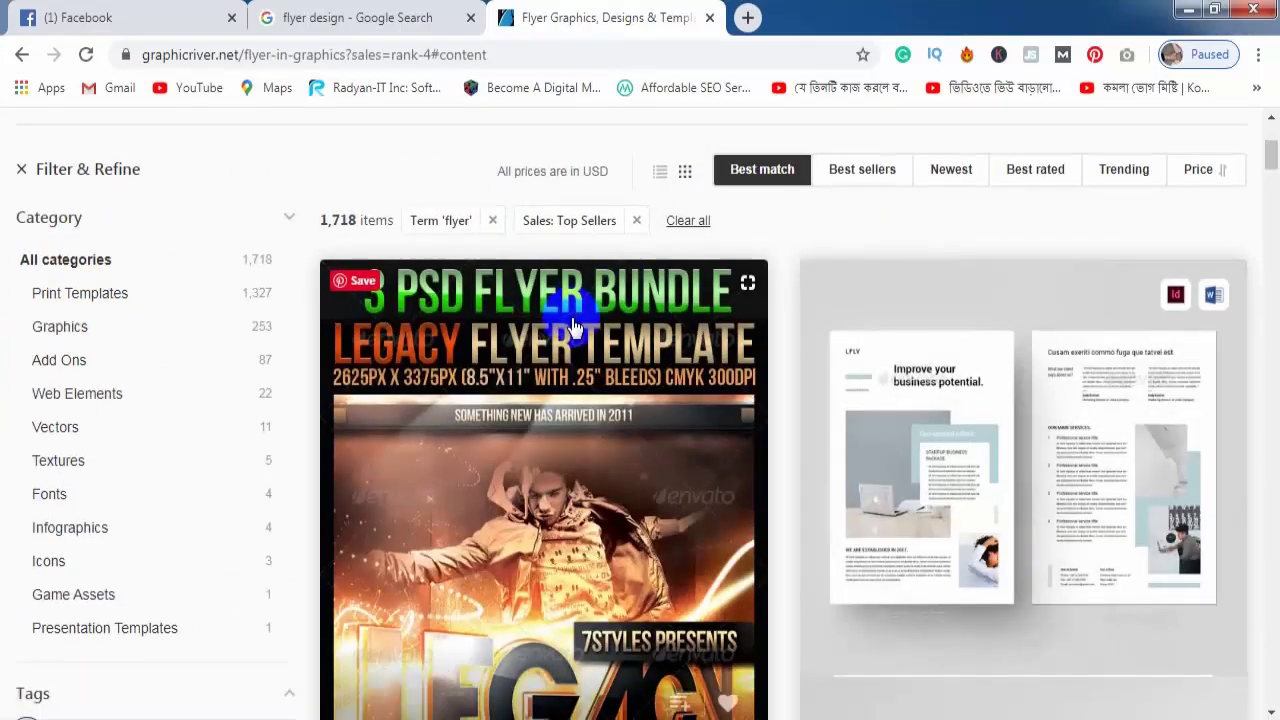
scroll(1041, 357, "down", 4)
scroll(1041, 352, "down", 6)
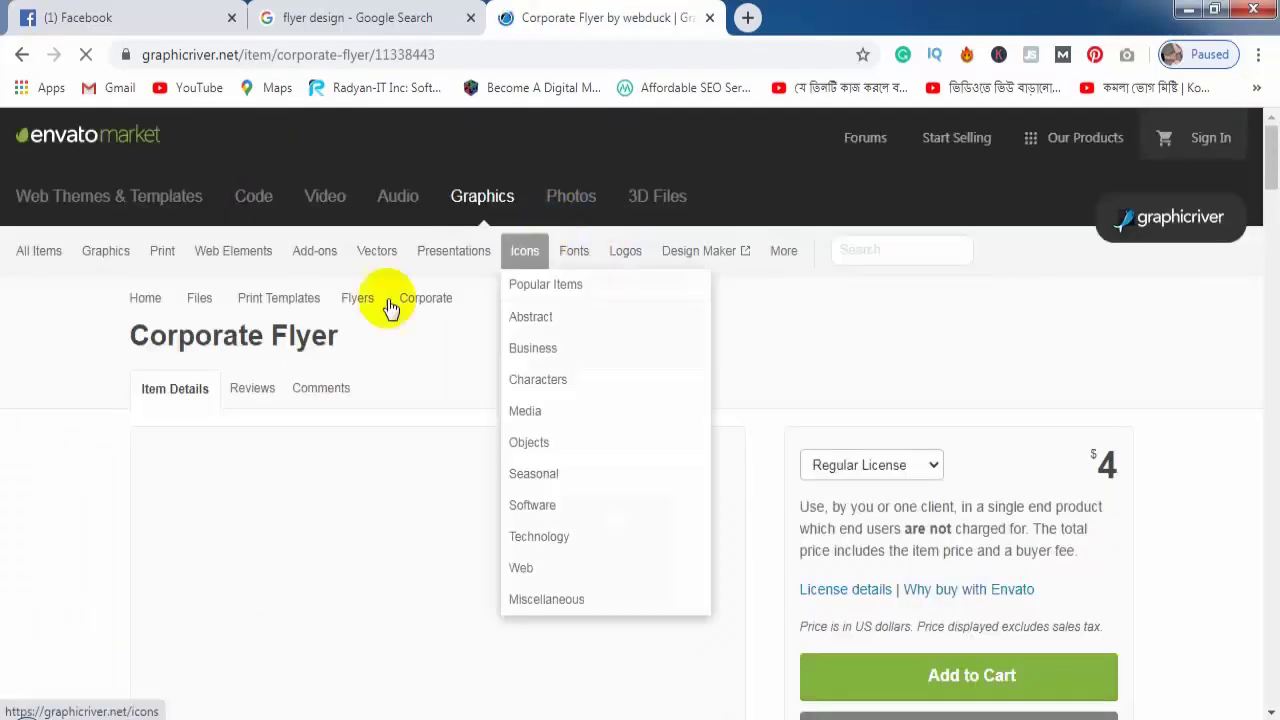
Step: Examine the Corporate Flyer's design variations and its item details, including file types and print dimensions
scroll(731, 386, "down", 2)
scroll(689, 277, "down", 2)
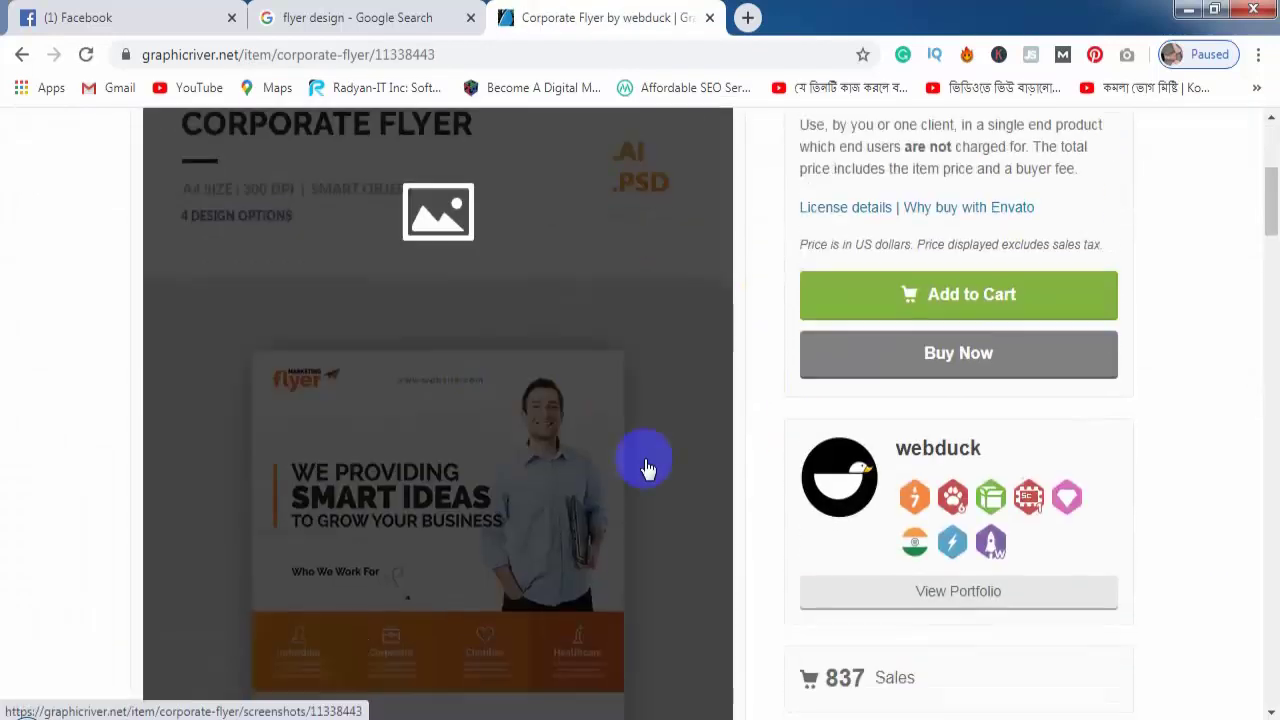
scroll(900, 470, "down", 8)
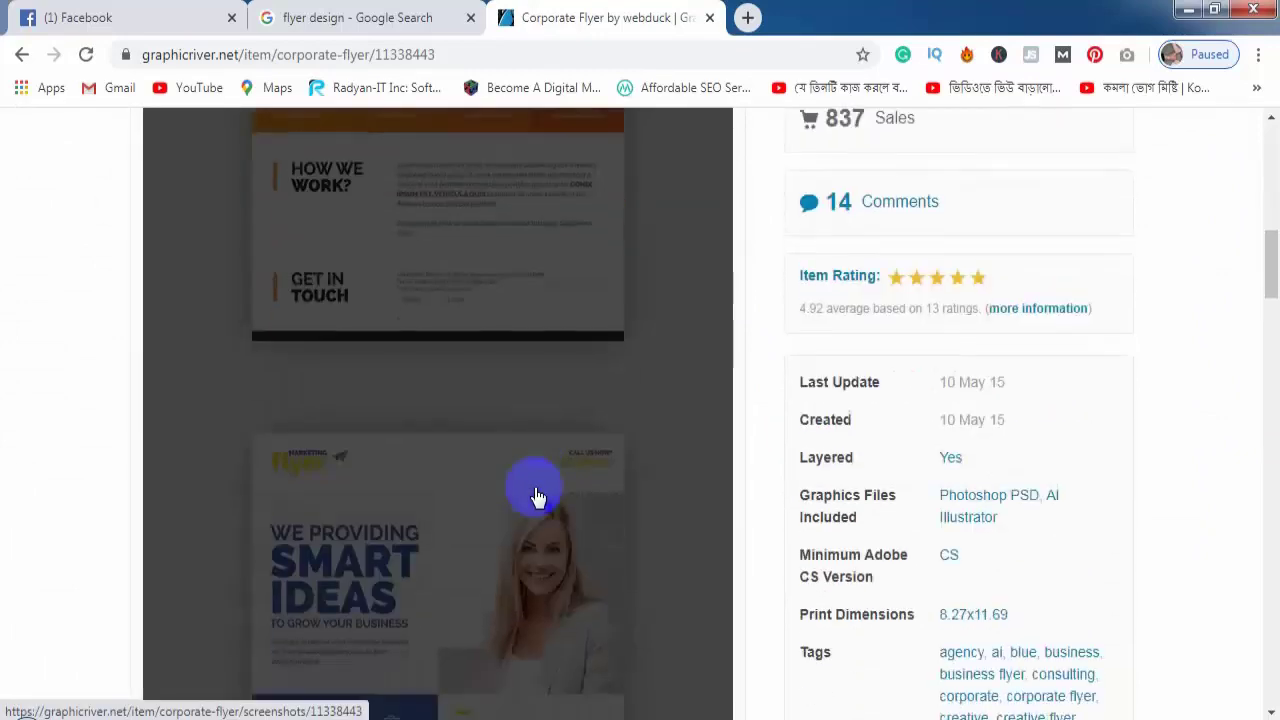
scroll(523, 543, "down", 2)
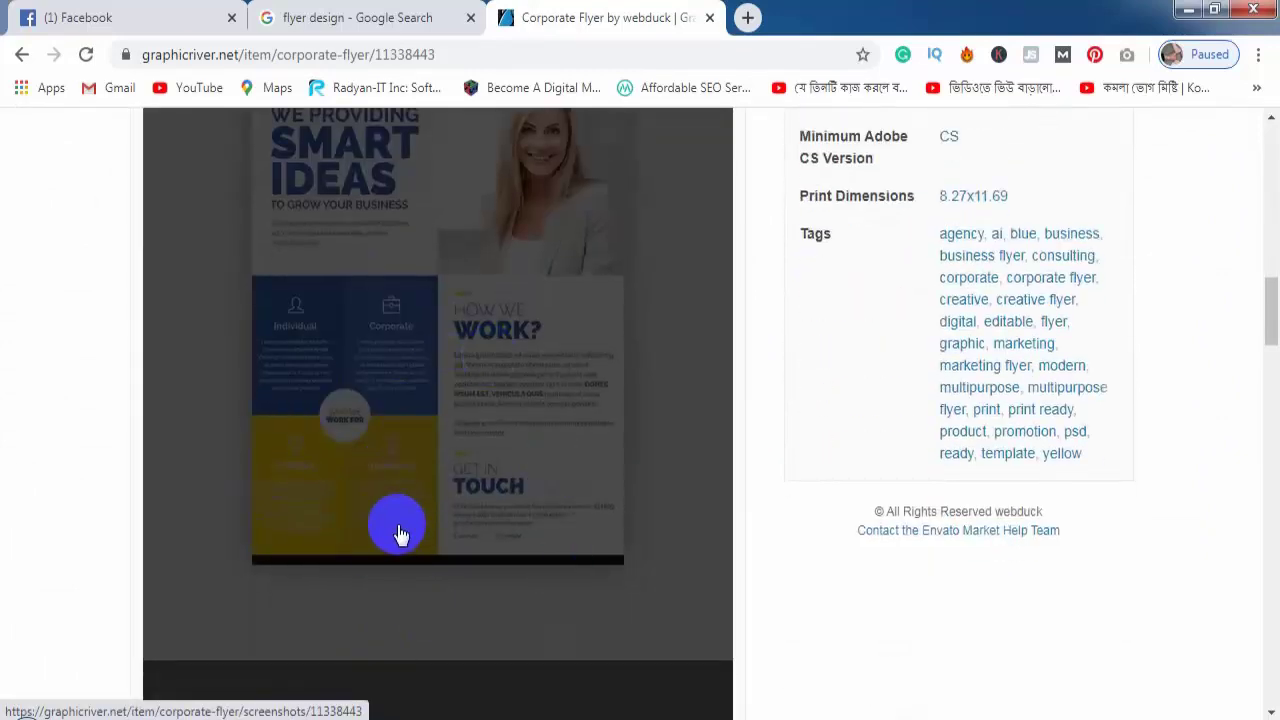
scroll(457, 528, "down", 8)
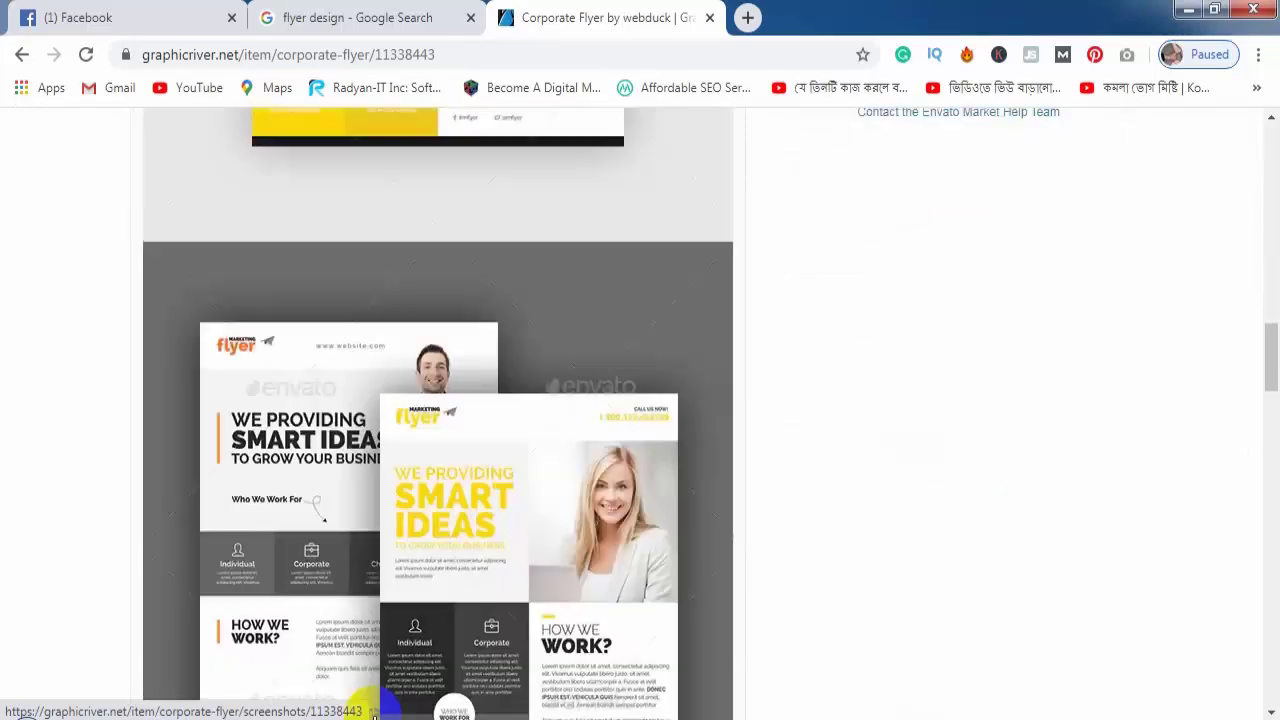
scroll(528, 512, "down", 6)
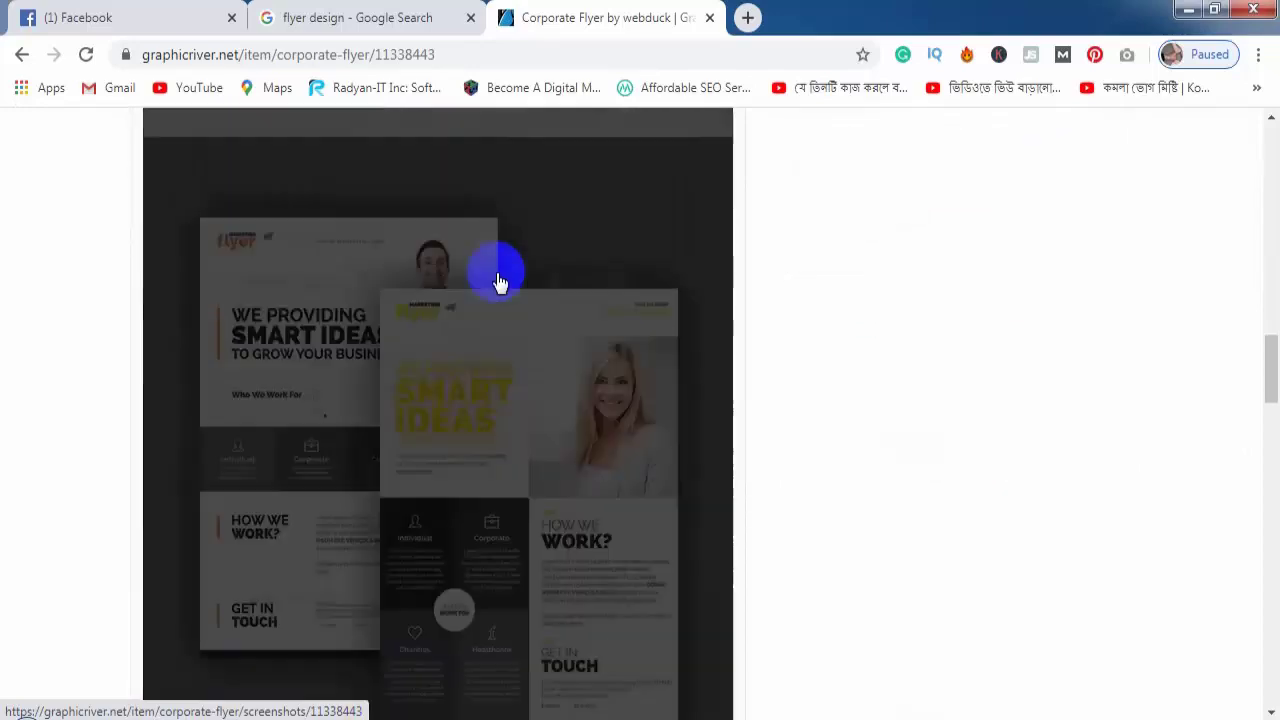
scroll(510, 315, "up", 10)
scroll(763, 512, "down", 3)
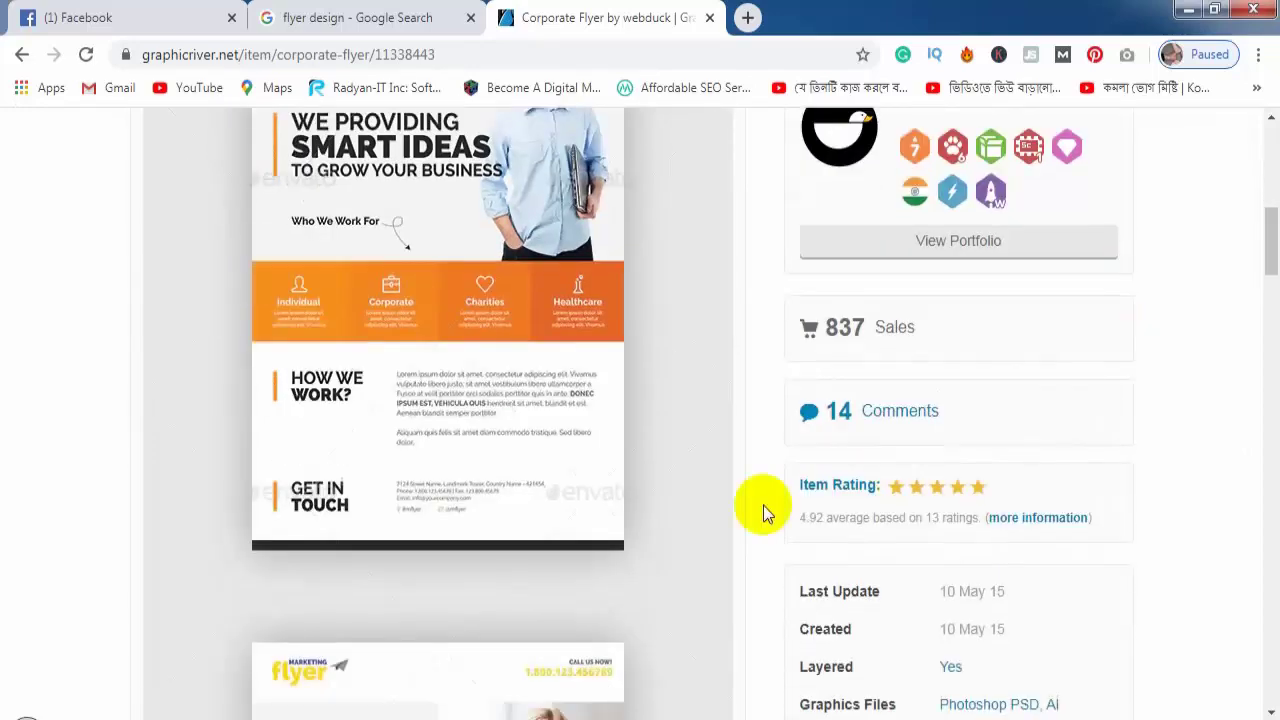
Step: Check the Corporate Flyer's sales count, item rating and regular license price
left_click_drag(826, 327, 921, 333)
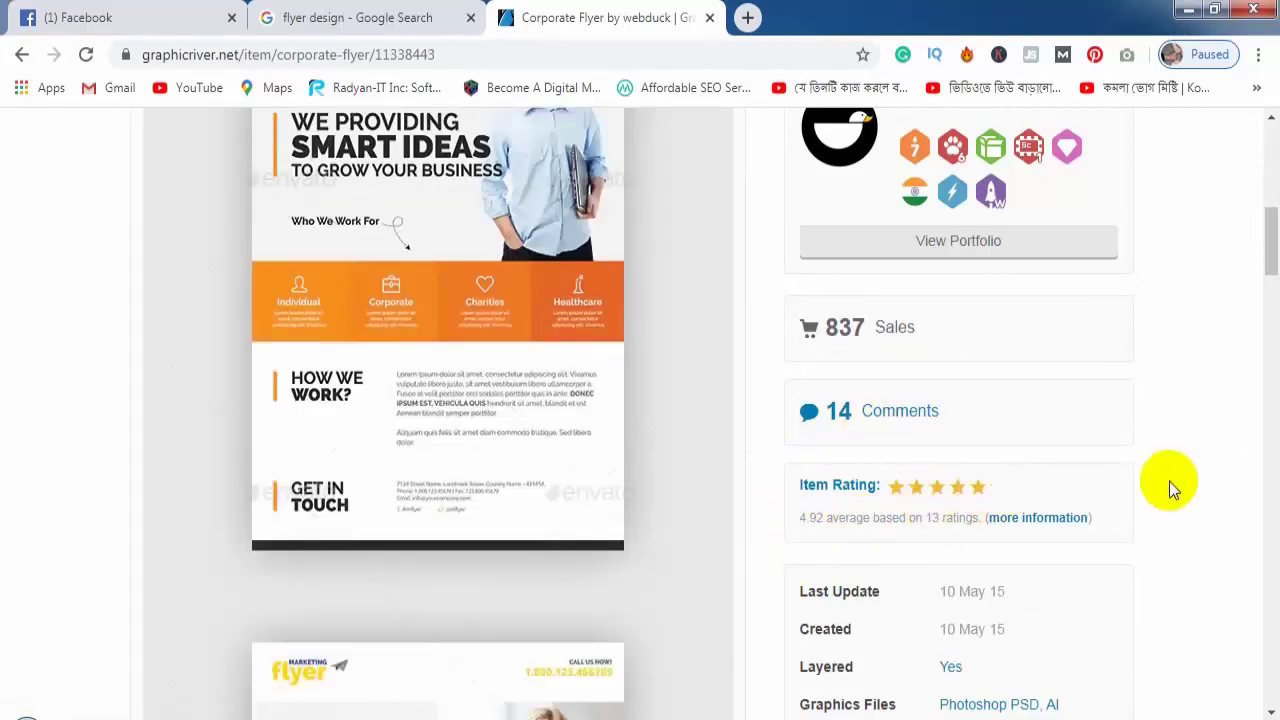
scroll(537, 363, "up", 3)
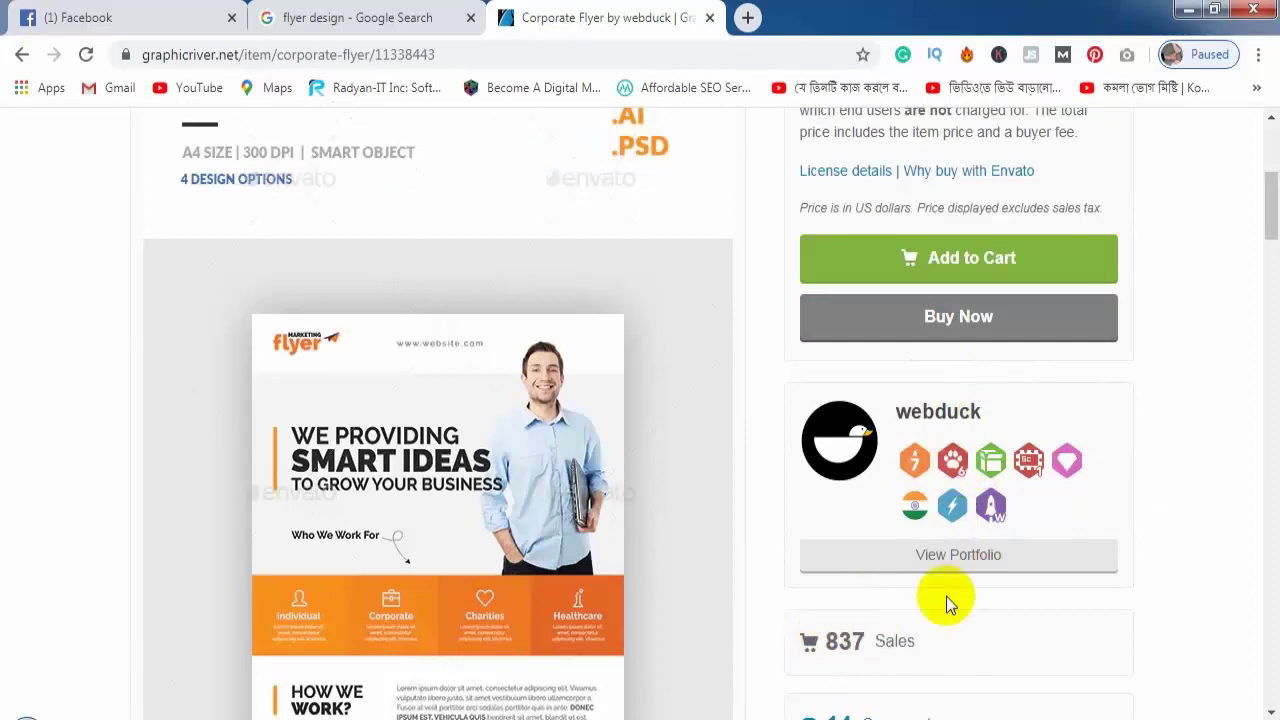
scroll(946, 596, "down", 2)
scroll(949, 589, "up", 4)
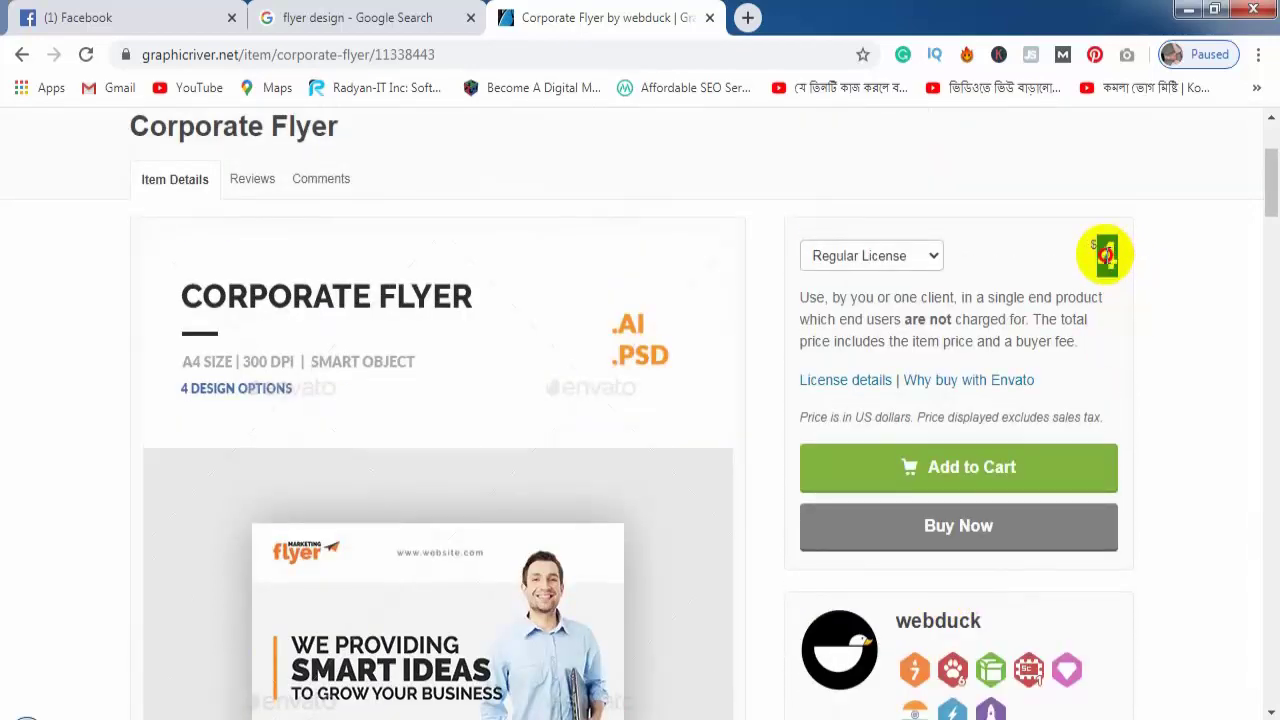
scroll(889, 434, "down", 3)
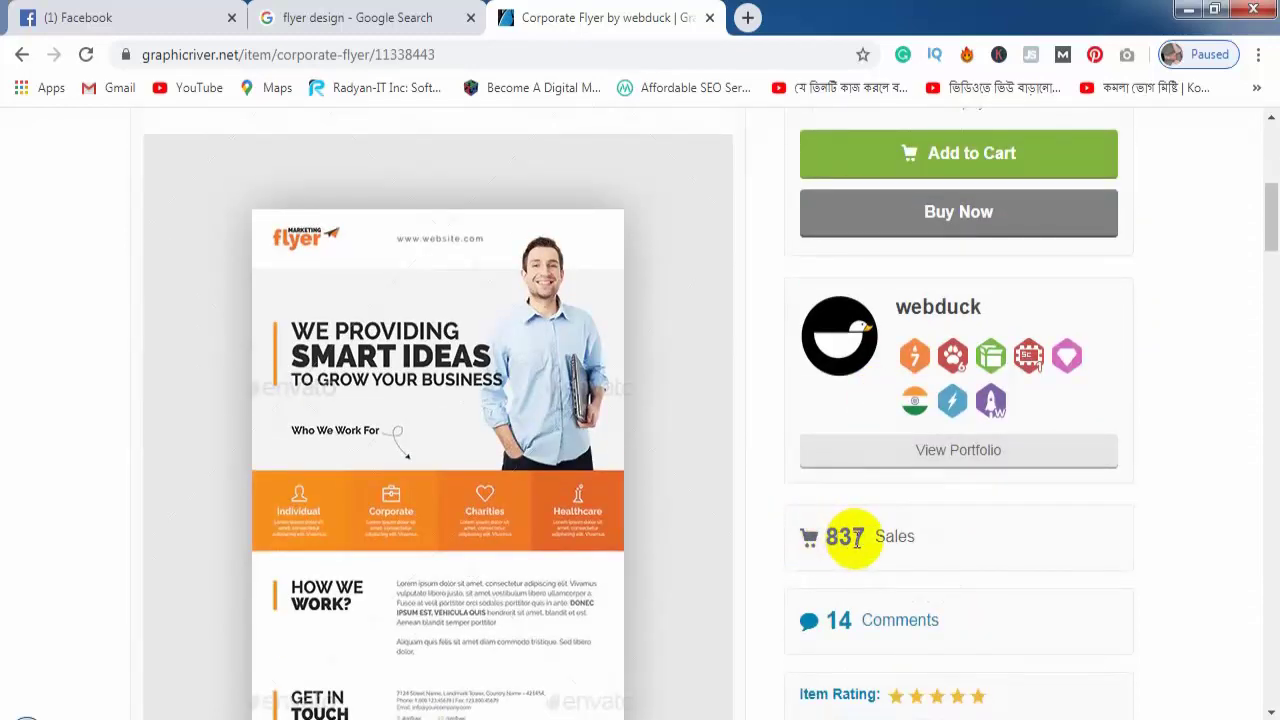
scroll(877, 543, "down", 1)
scroll(877, 549, "up", 1)
scroll(849, 580, "up", 4)
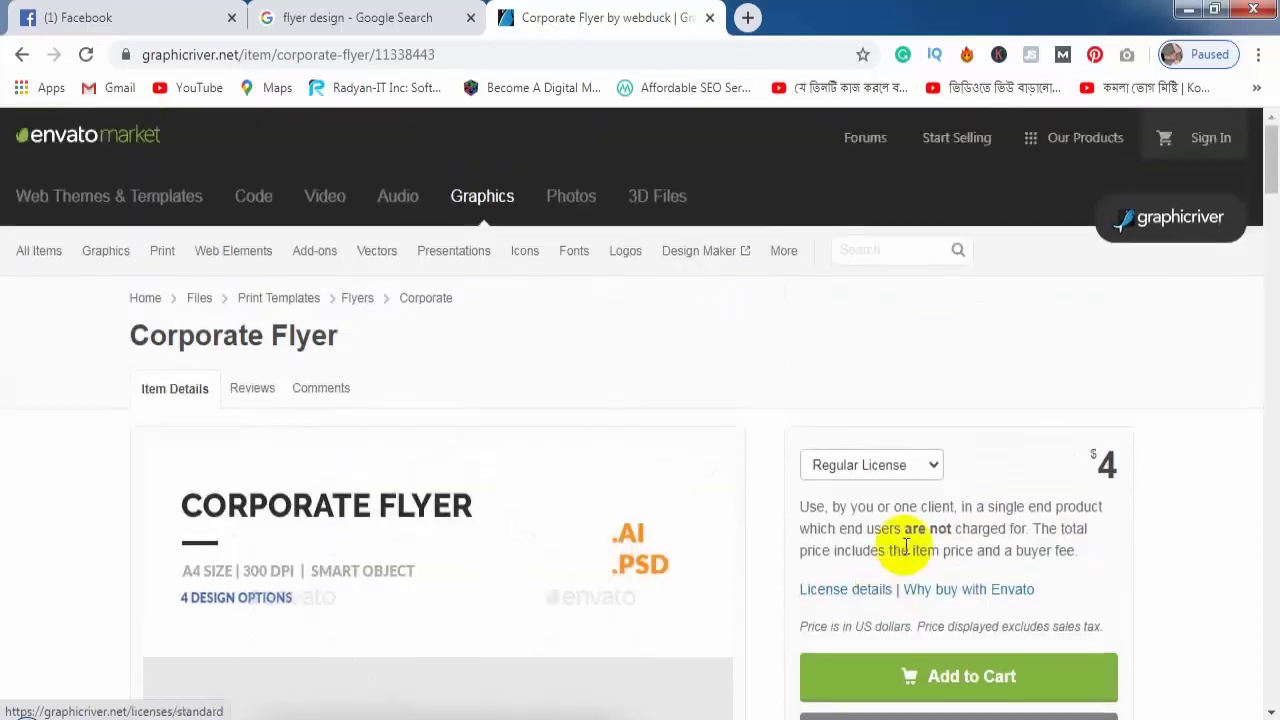
left_click(845, 525)
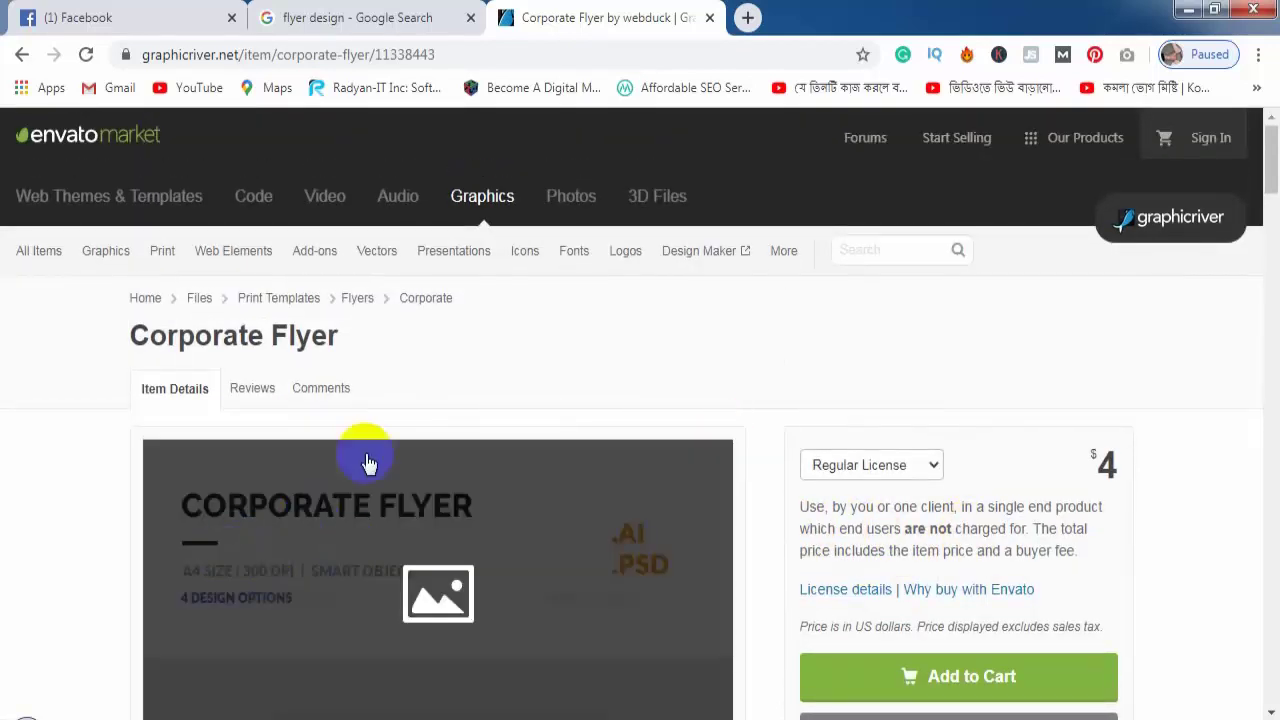
Step: View the orange Corporate Flyer design enlarged from header to contact section, and close the preview
scroll(371, 523, "down", 5)
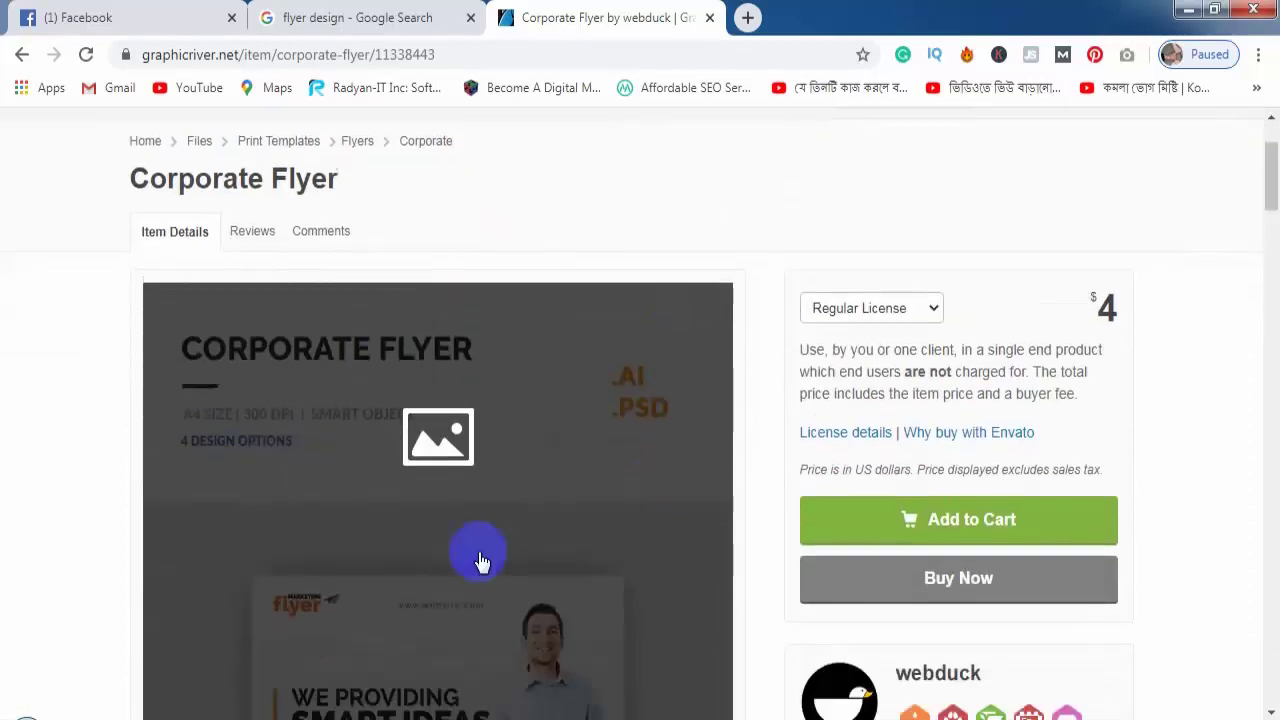
scroll(666, 453, "down", 2)
left_click(437, 380)
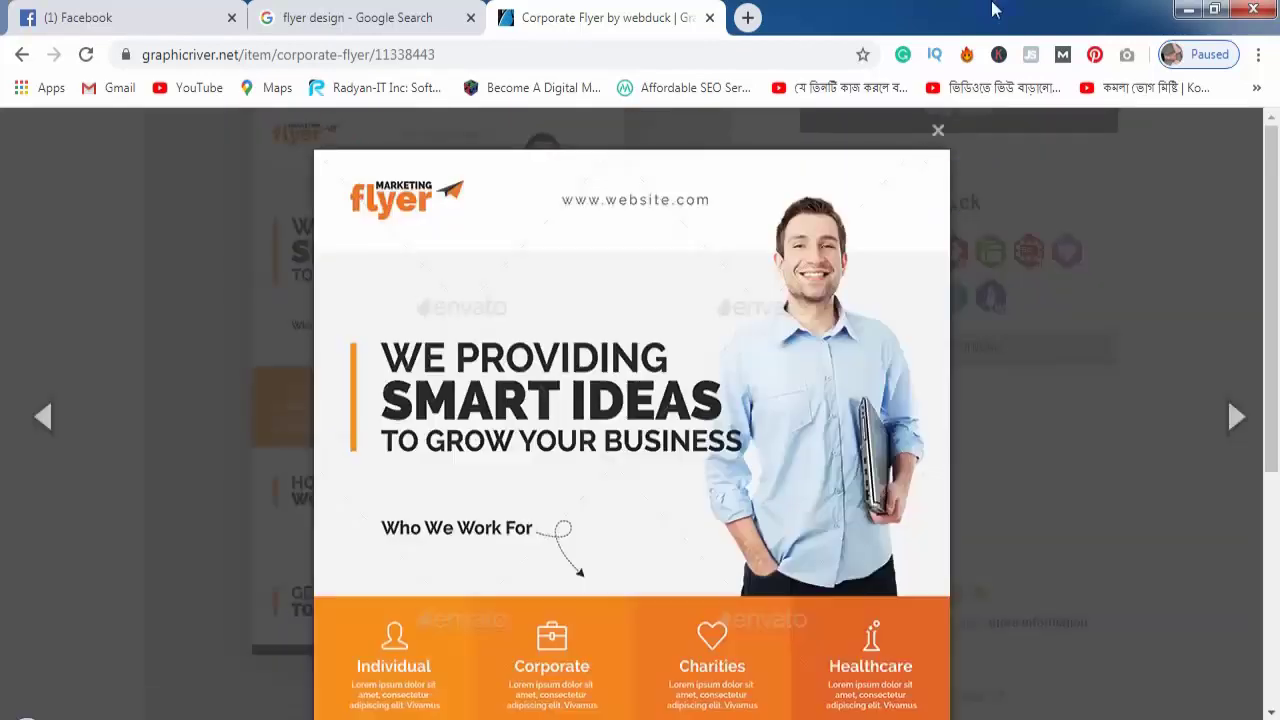
scroll(671, 410, "down", 4)
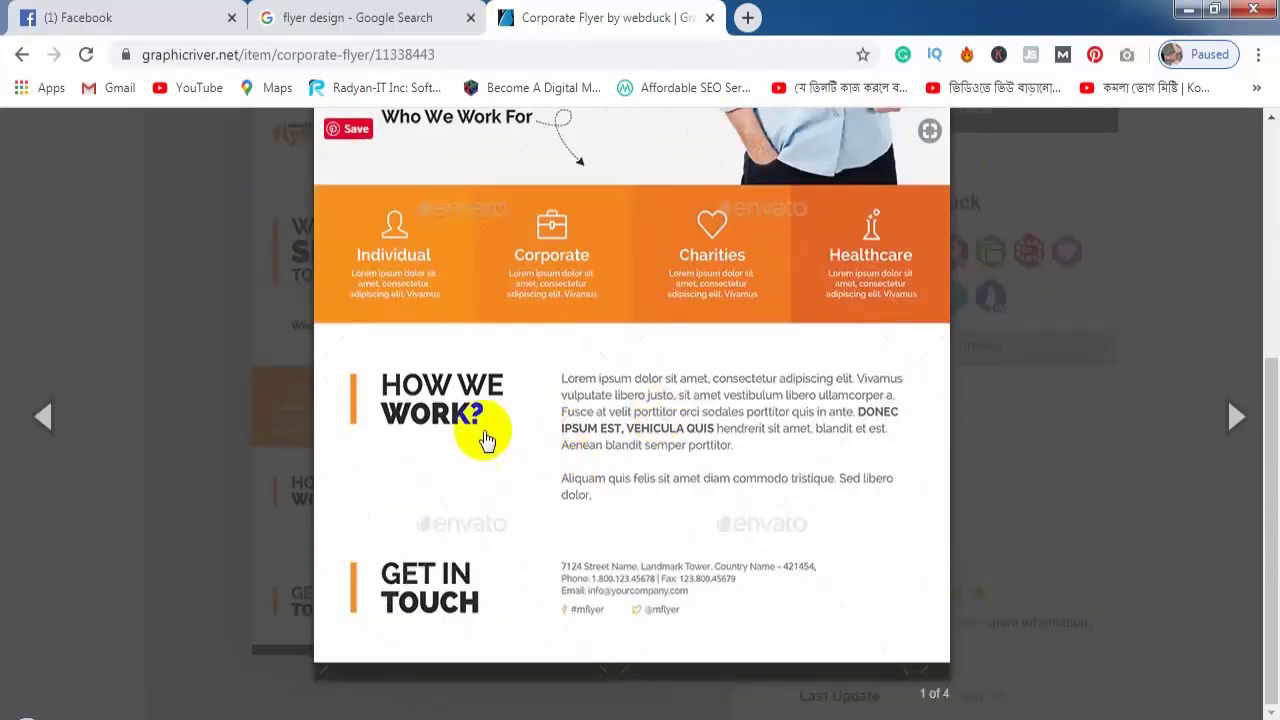
scroll(552, 425, "up", 3)
scroll(552, 425, "up", 1)
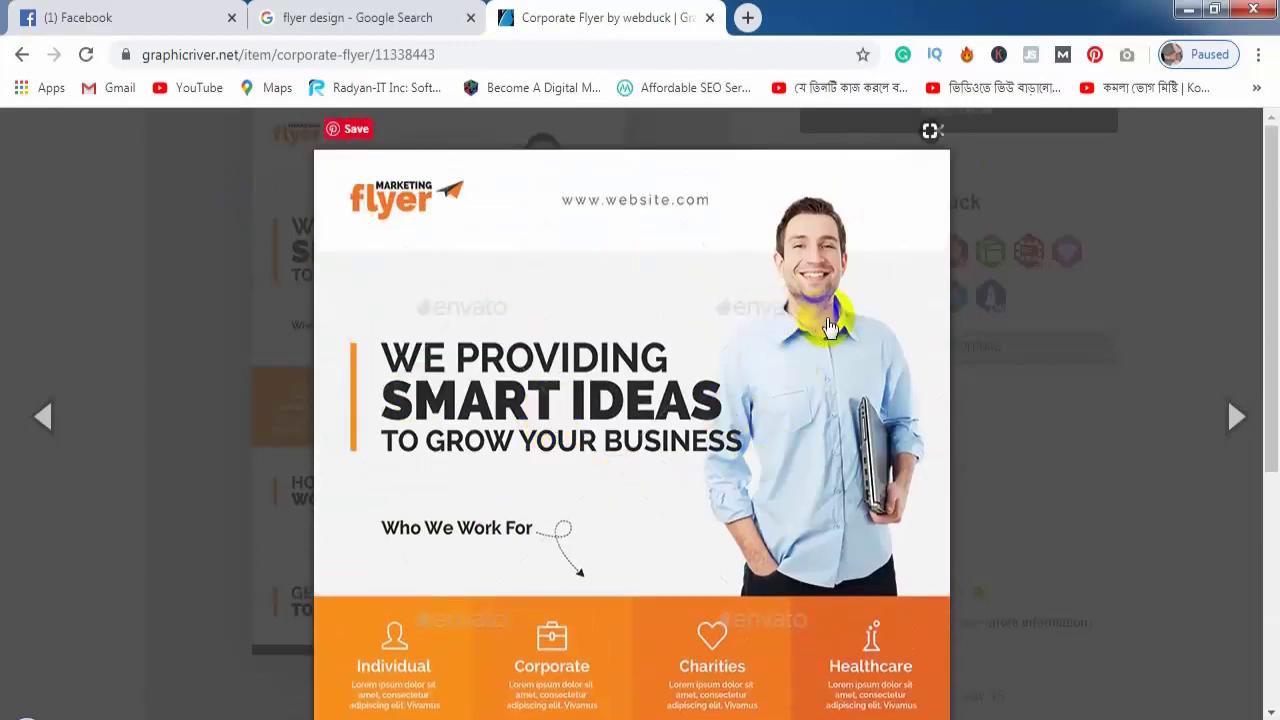
scroll(808, 381, "down", 4)
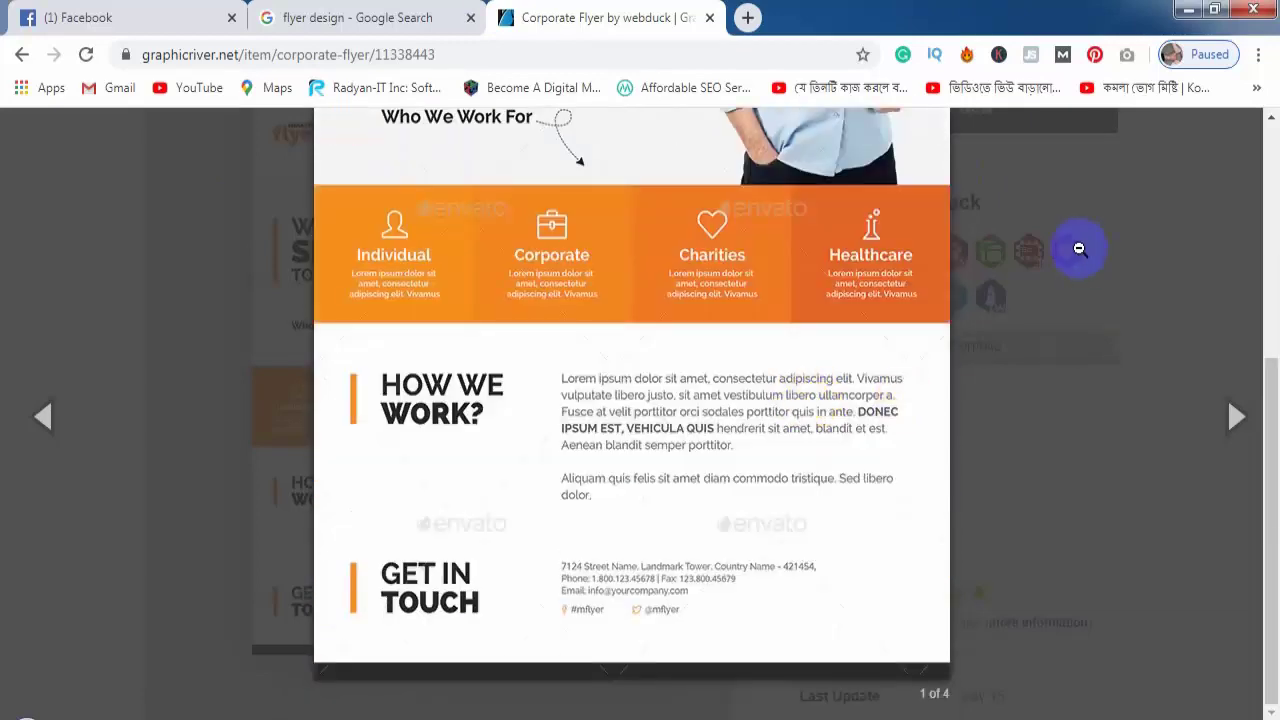
left_click(1102, 215)
scroll(463, 414, "down", 7)
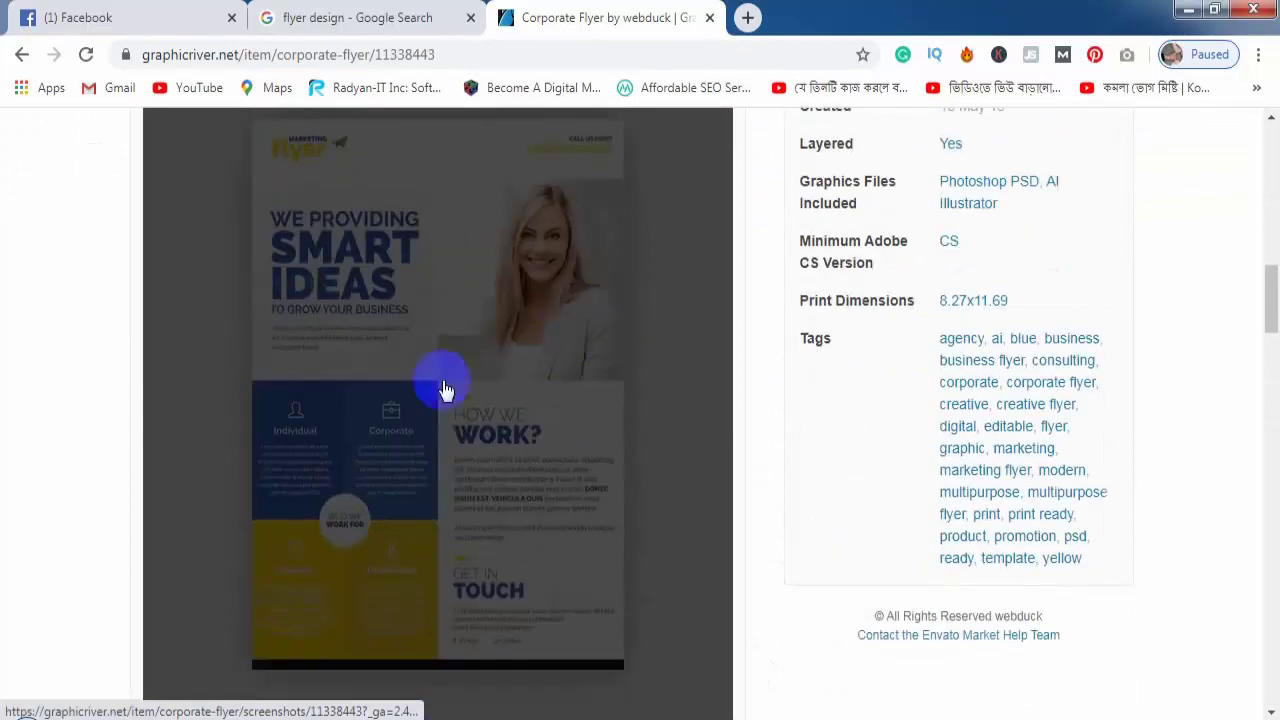
Step: Review the Corporate Flyer's remaining preview images, including the blue-and-yellow variation, the combined layout view and the smart object section
scroll(446, 386, "up", 1)
scroll(600, 400, "down", 2)
left_click(606, 448)
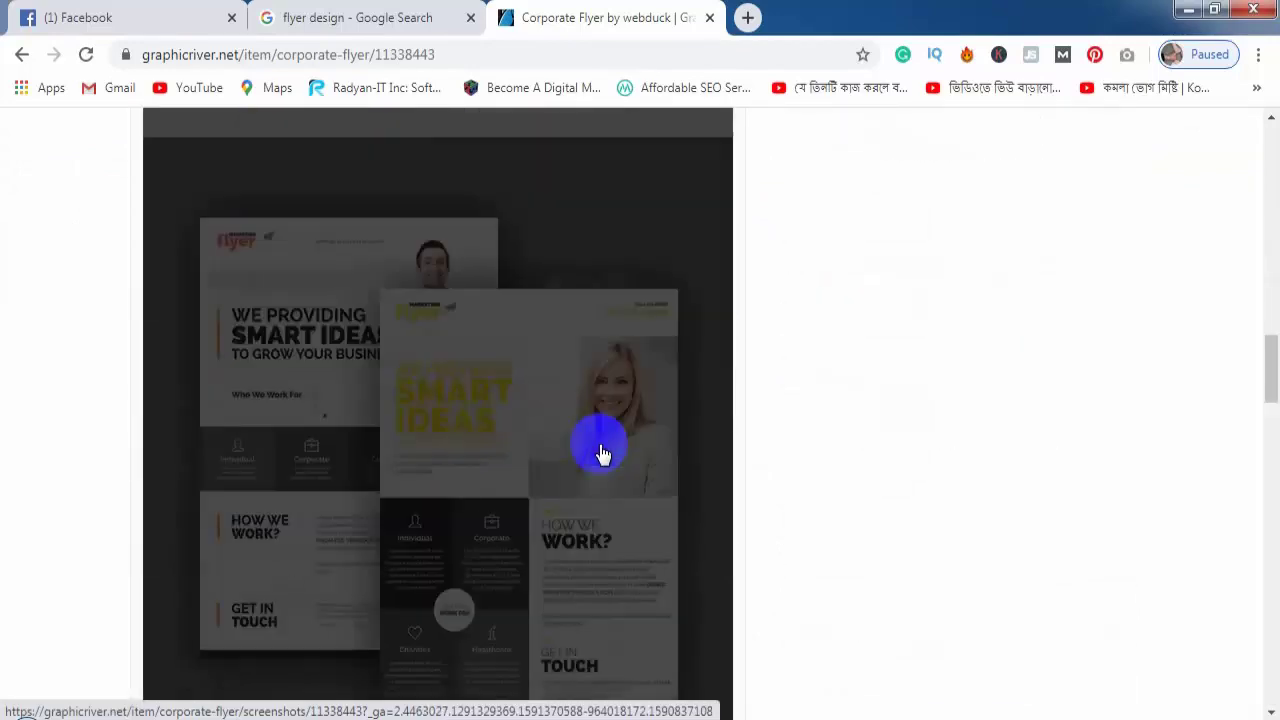
scroll(1100, 450, "up", 10)
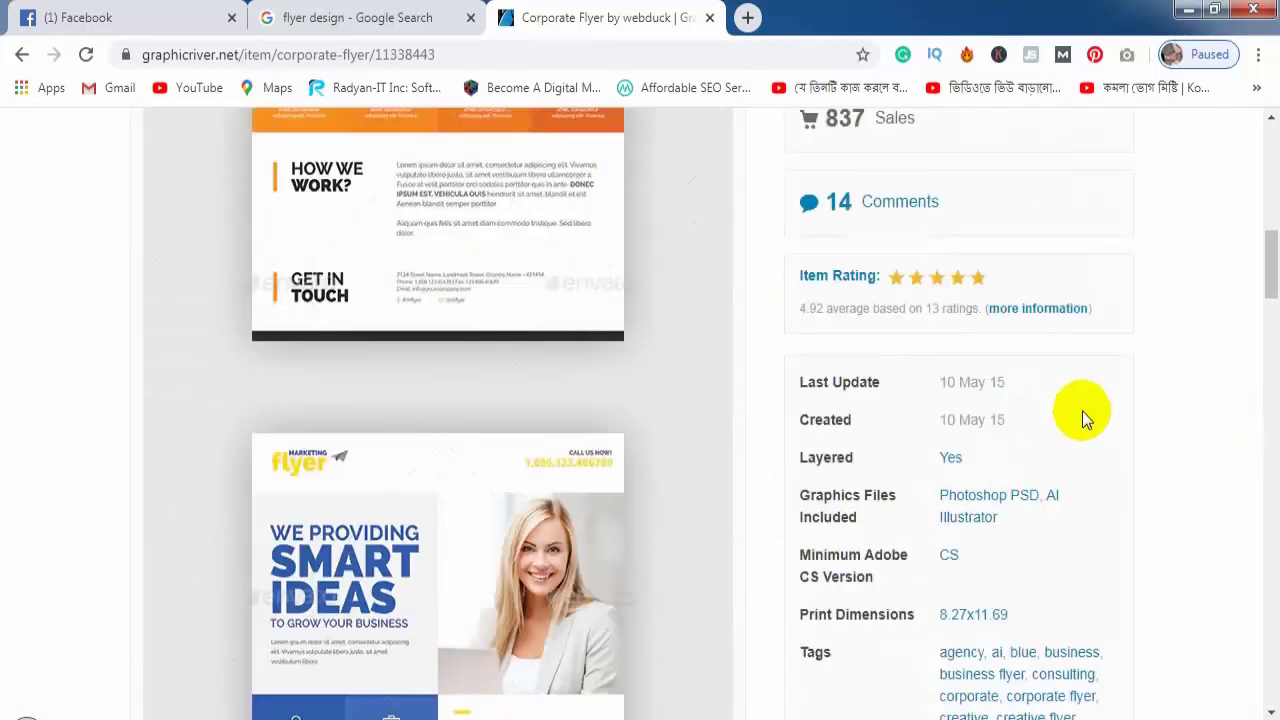
scroll(1174, 277, "up", 10)
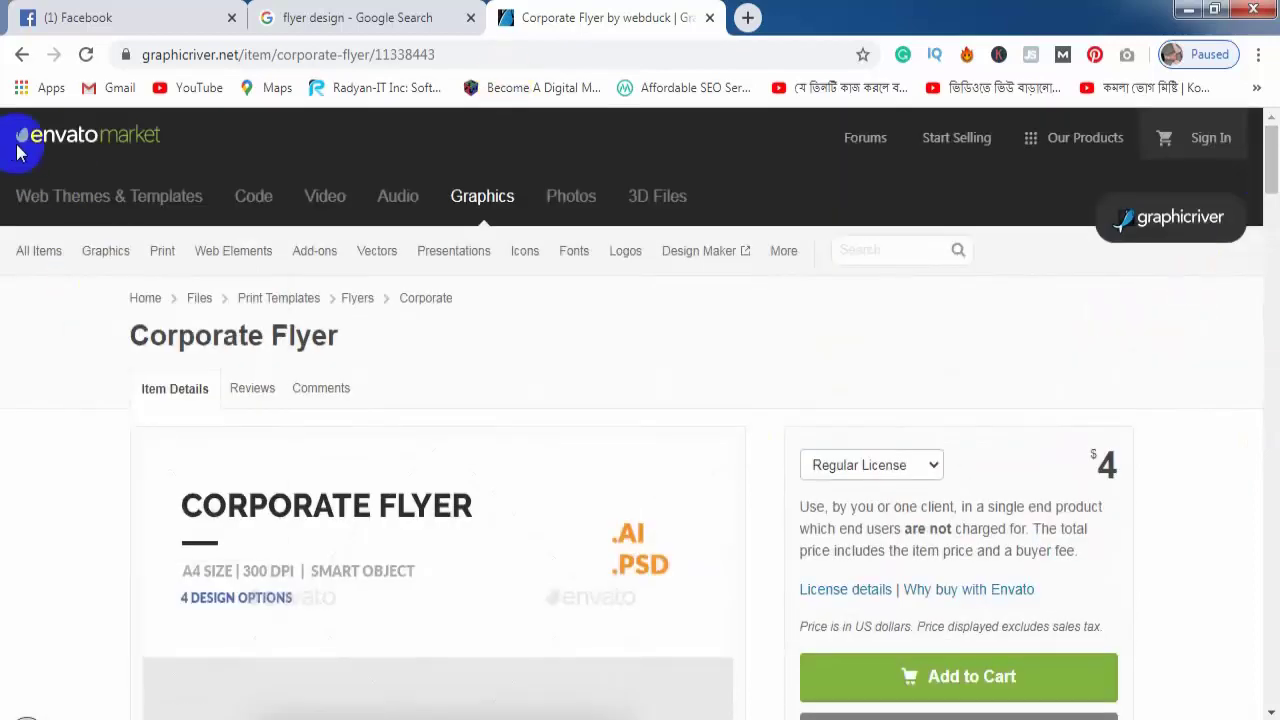
mouse_move(105, 250)
scroll(434, 570, "down", 6)
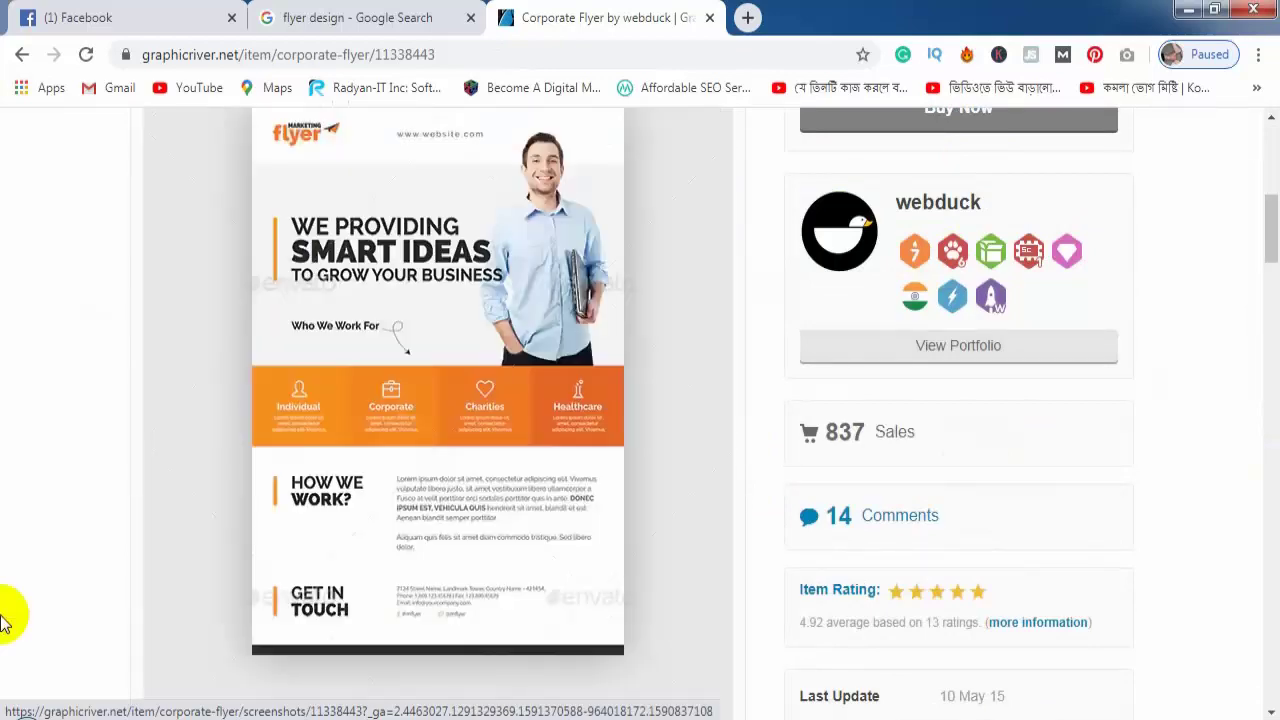
scroll(557, 463, "down", 4)
scroll(586, 429, "down", 10)
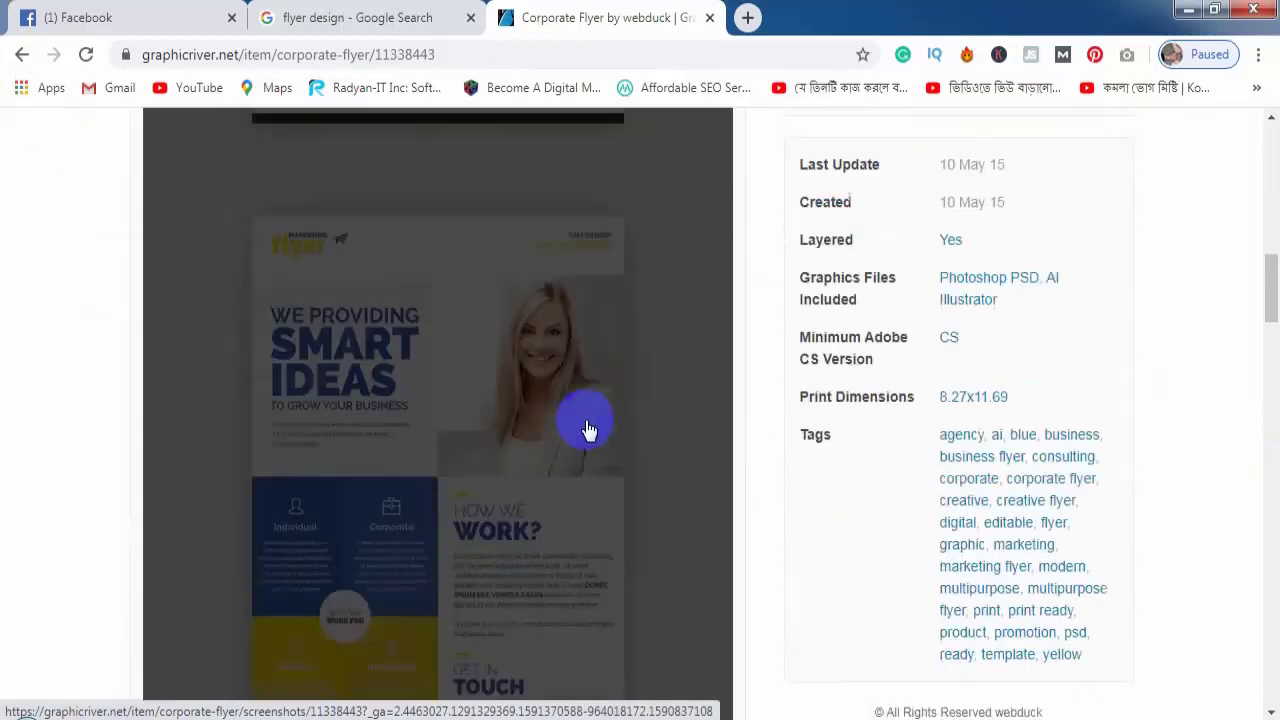
scroll(489, 495, "up", 10)
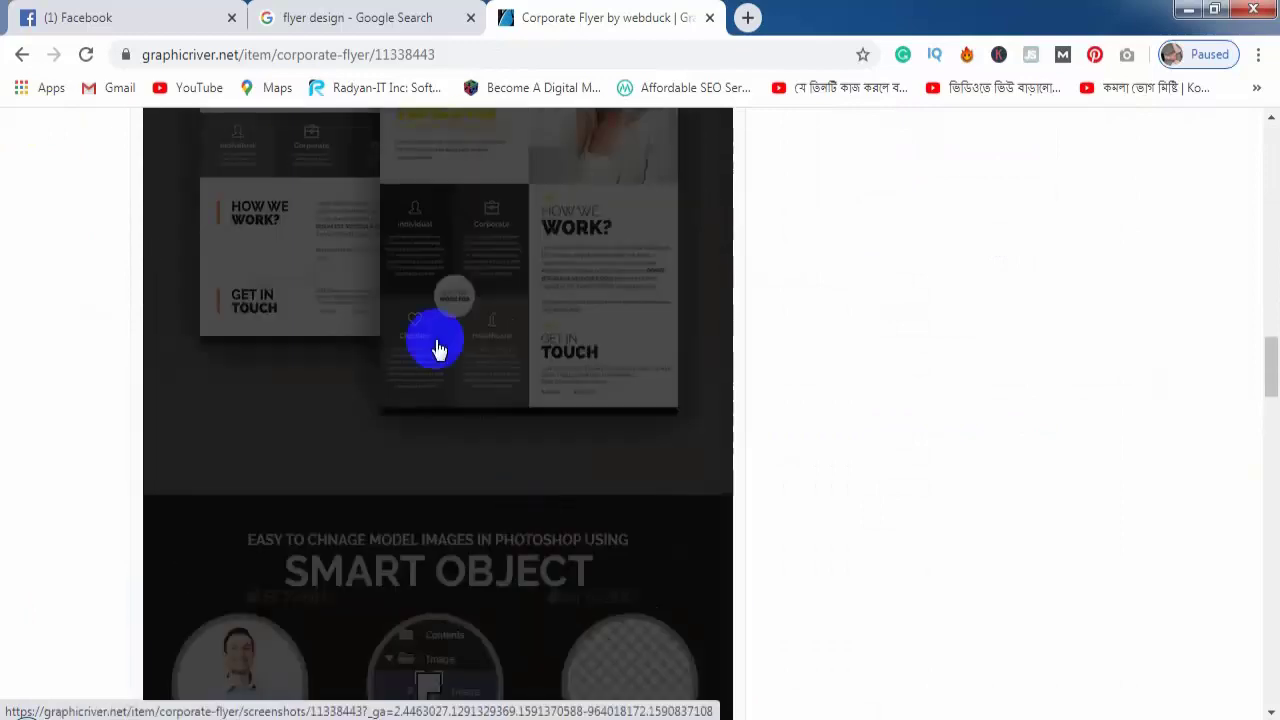
scroll(1029, 471, "up", 10)
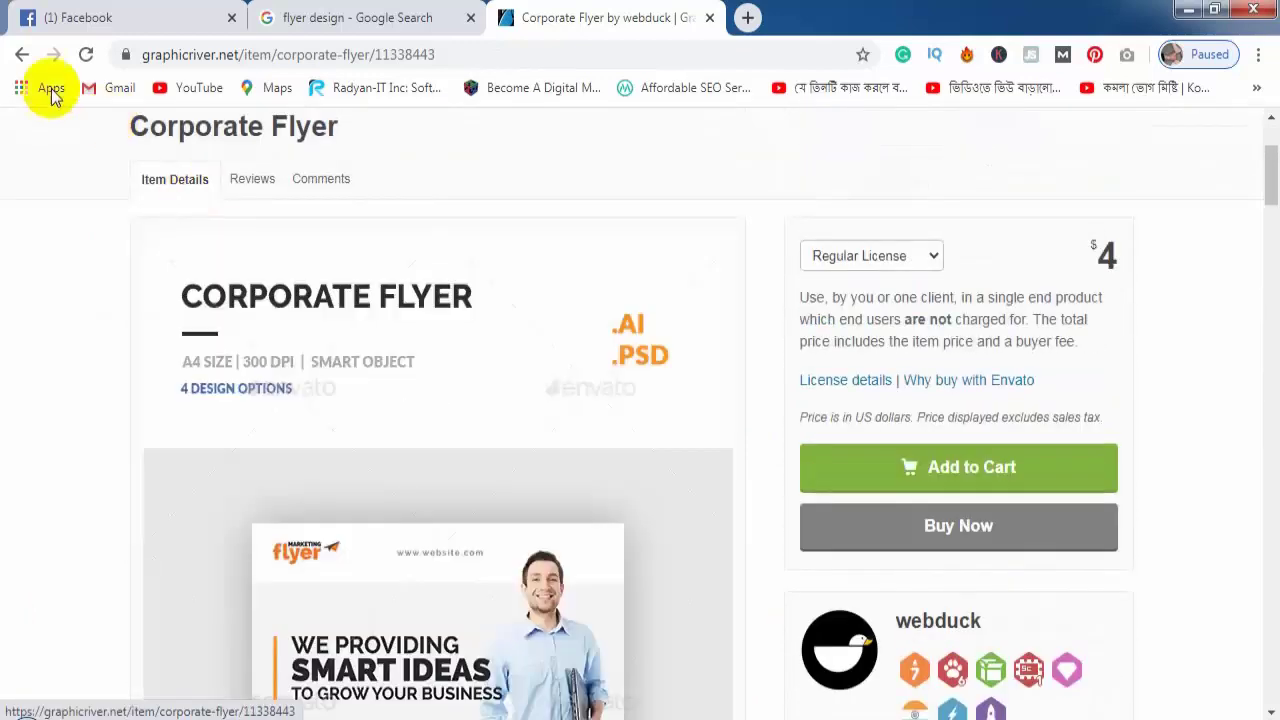
Step: Return to the Top Sellers flyer results and compare the templates' designs, prices and sales down the list
left_click(22, 54)
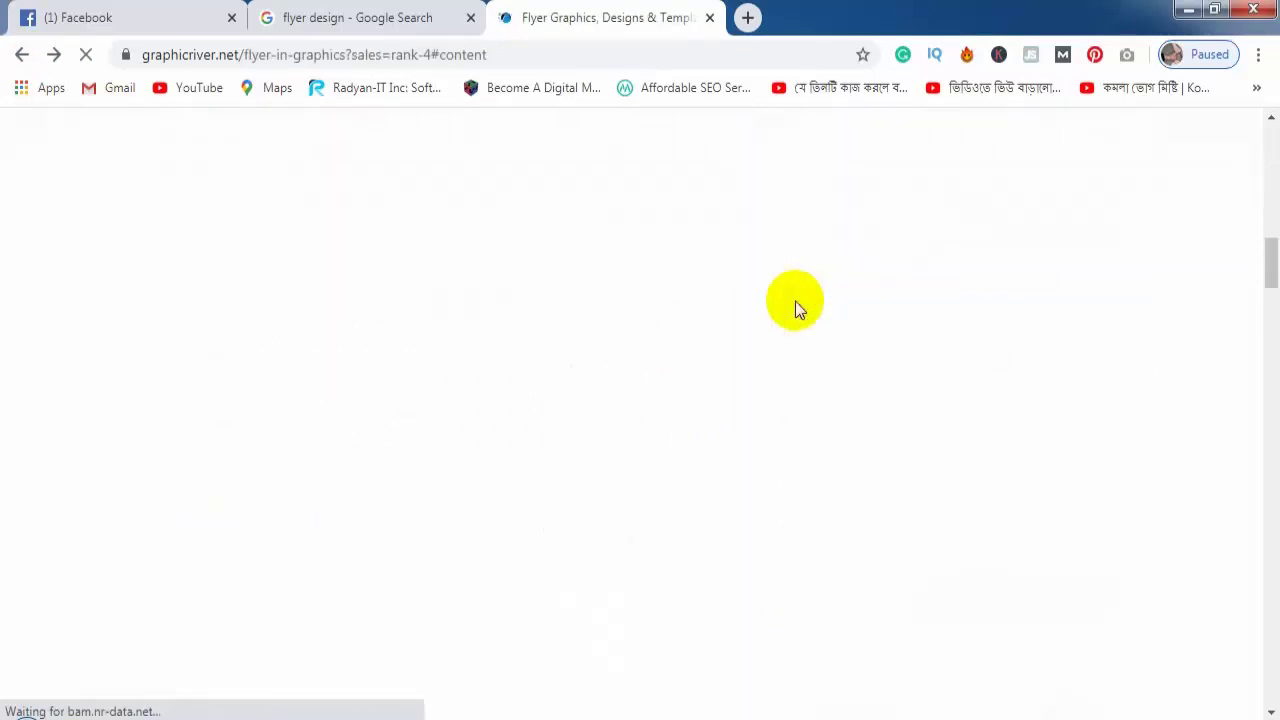
scroll(705, 475, "down", 5)
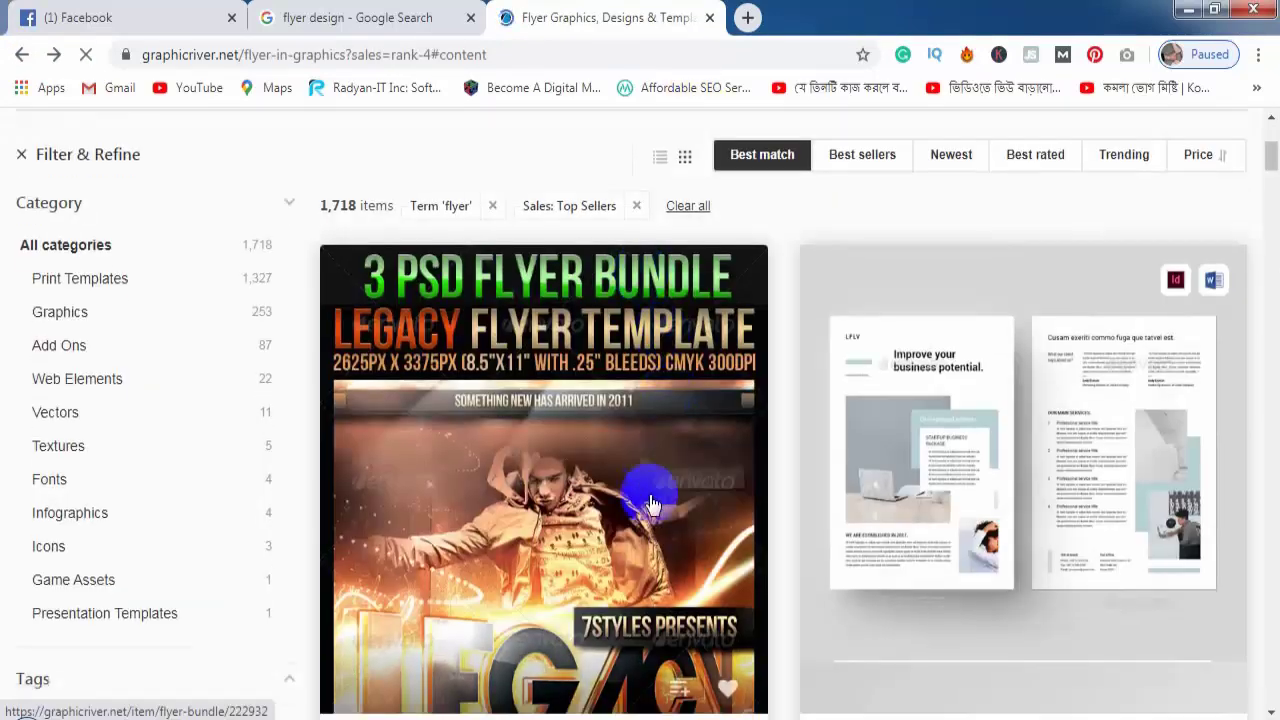
scroll(705, 475, "down", 5)
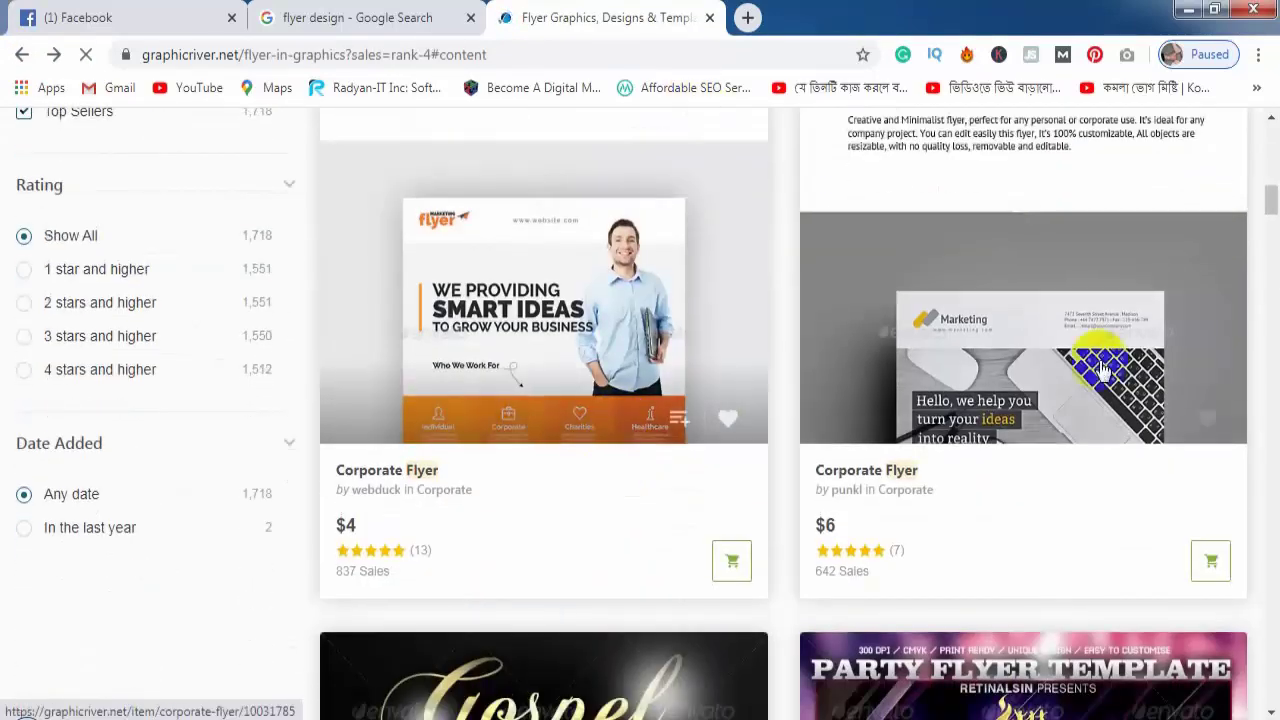
scroll(700, 466, "down", 7)
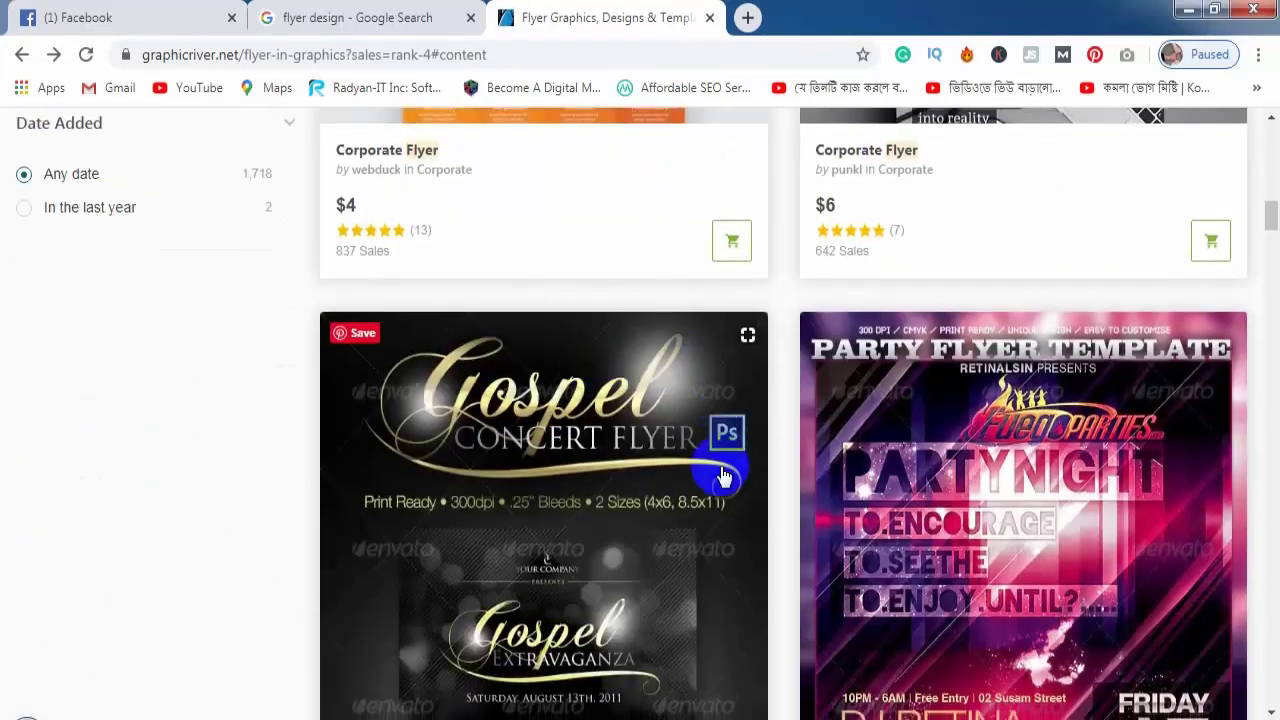
scroll(703, 449, "down", 4)
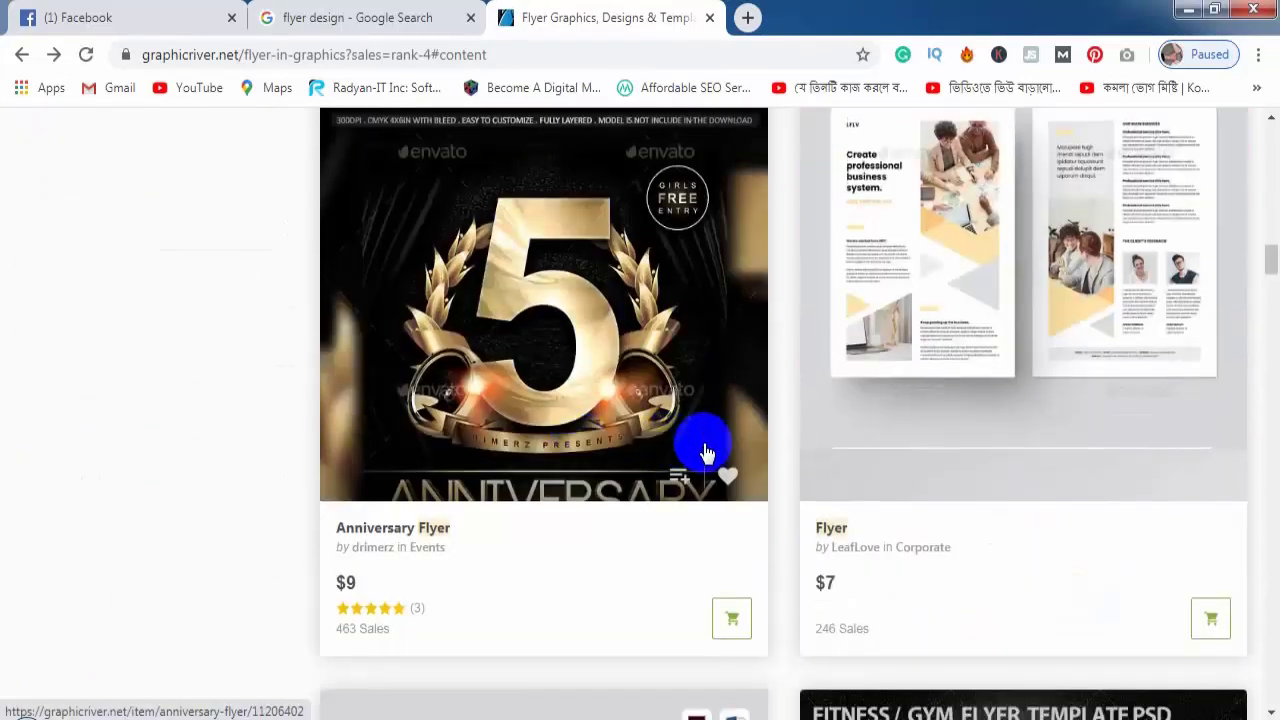
scroll(709, 449, "down", 3)
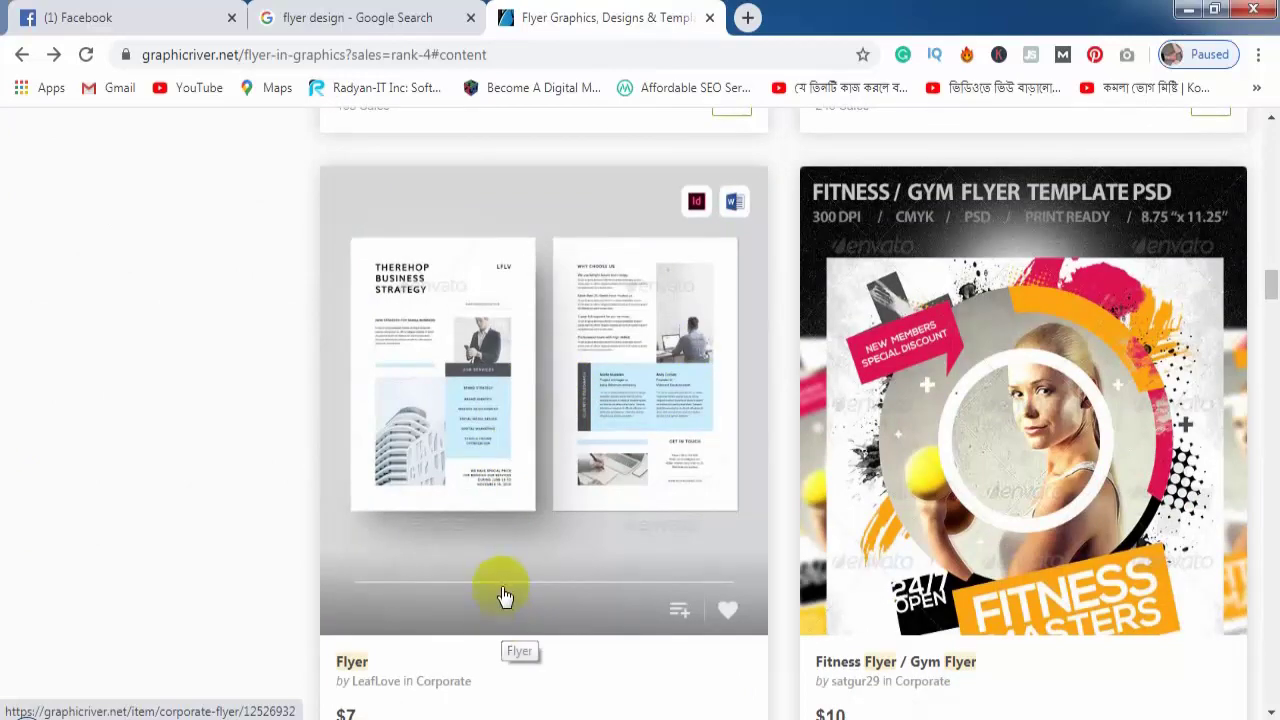
scroll(774, 440, "down", 7)
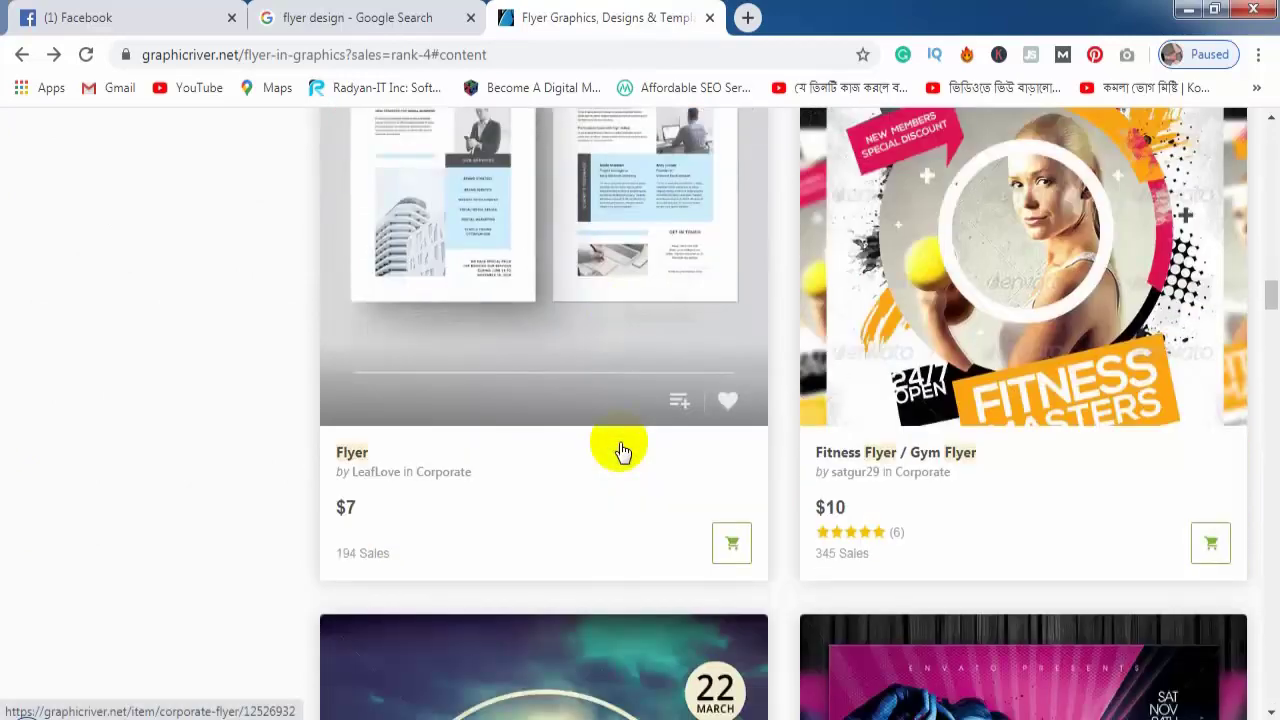
scroll(566, 460, "down", 13)
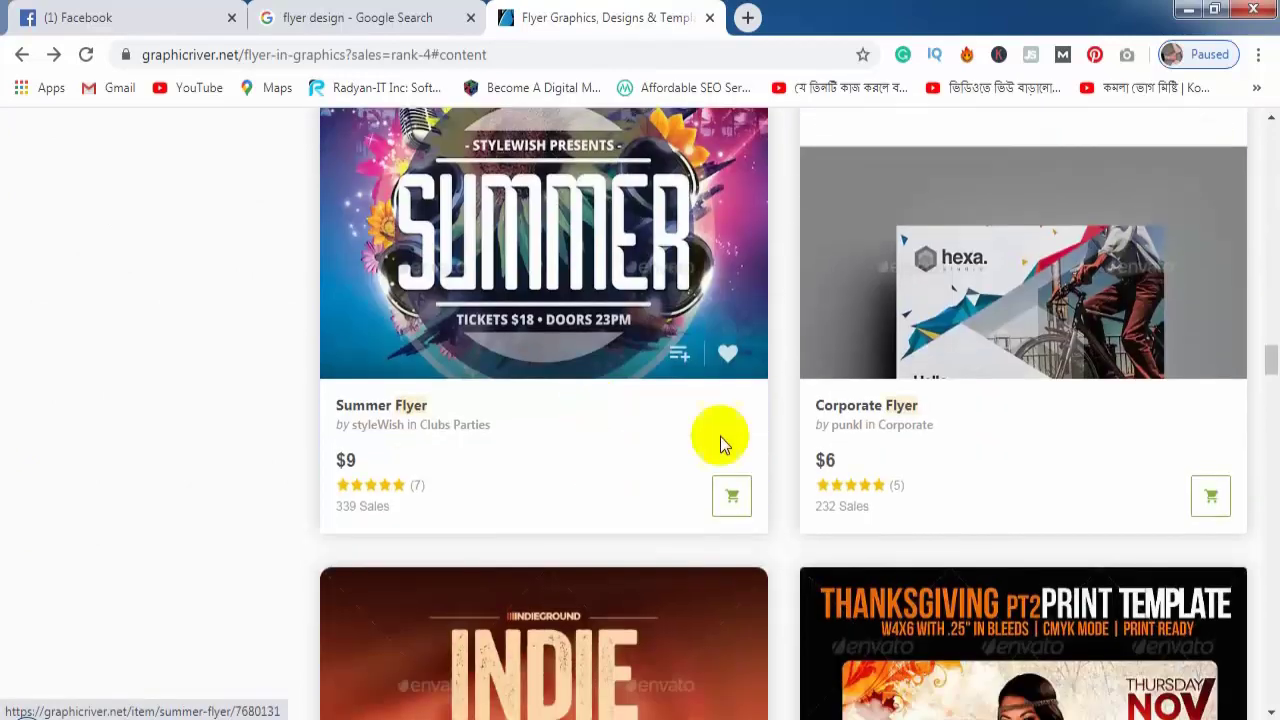
scroll(605, 453, "down", 17)
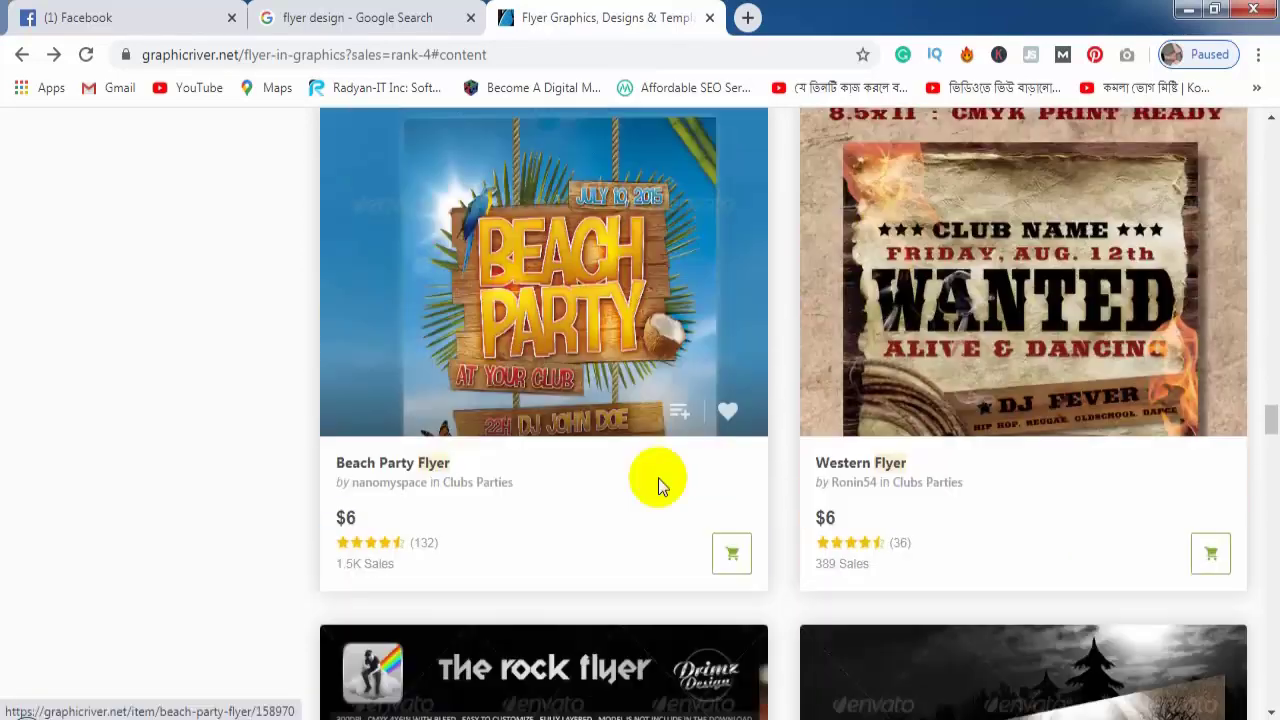
scroll(835, 527, "down", 4)
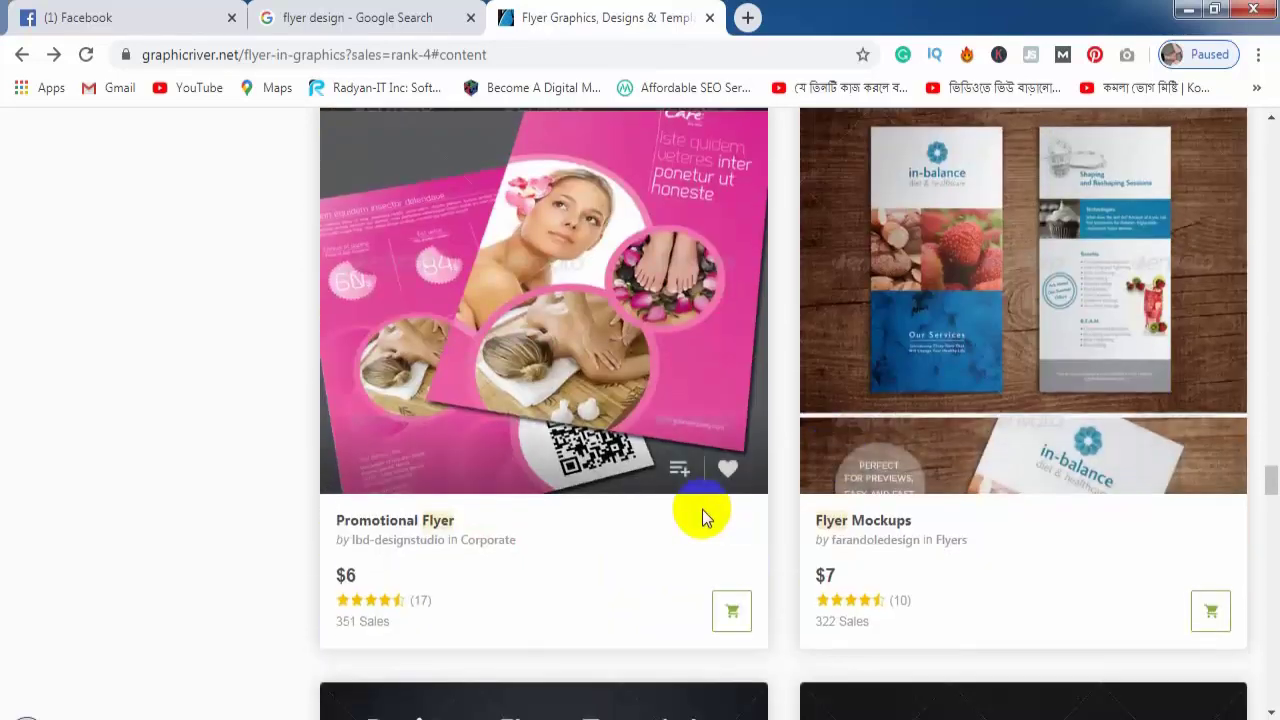
scroll(920, 506, "down", 6)
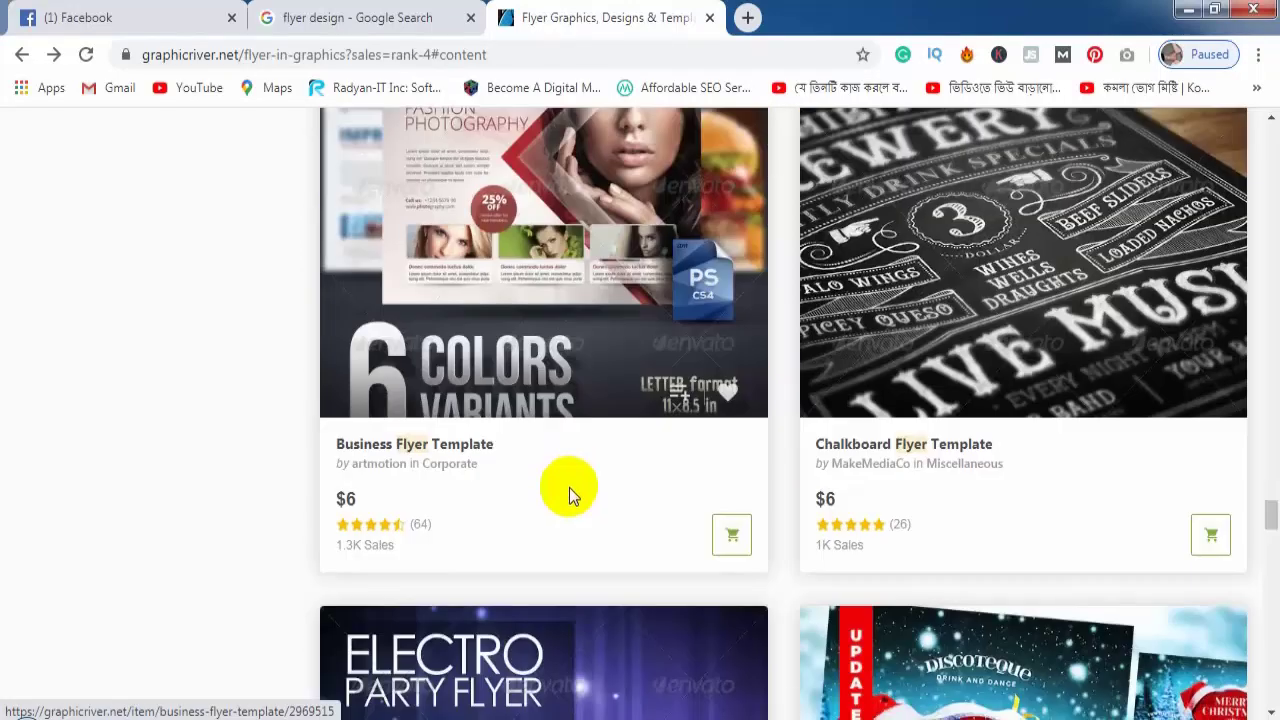
scroll(757, 520, "down", 10)
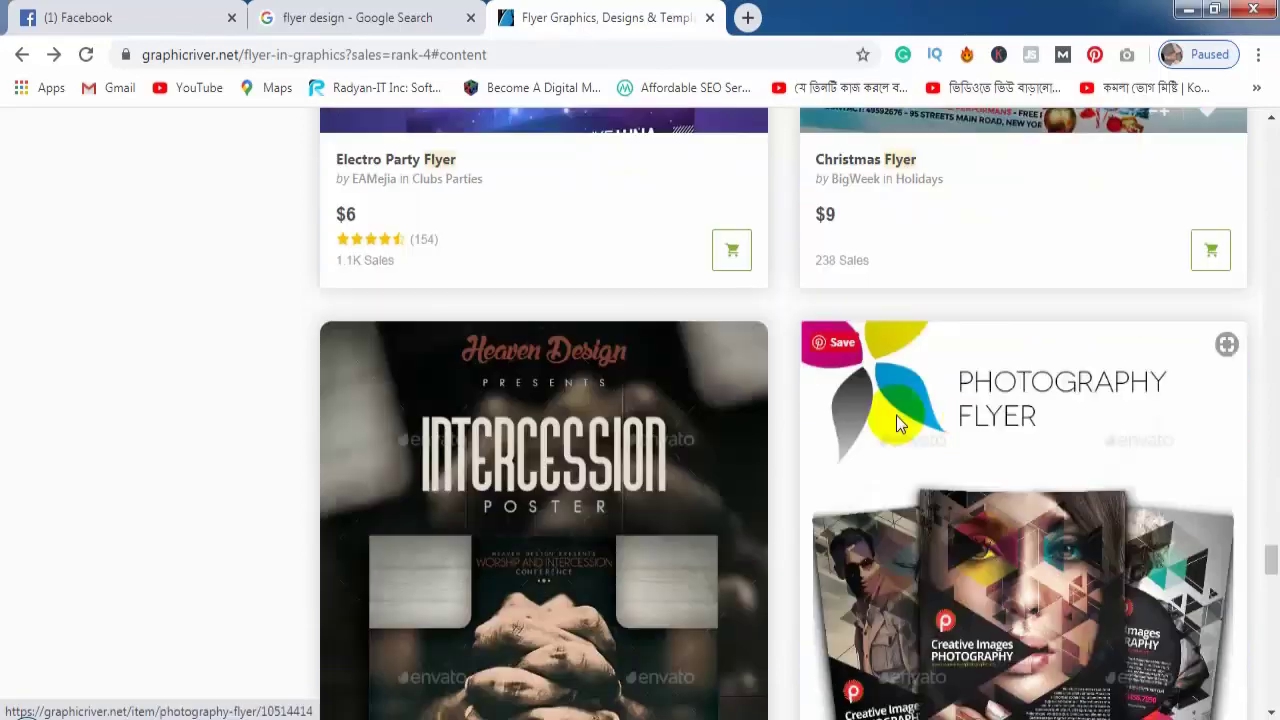
Step: Open the Photography Flyer by BUMIPUTRA from the results and examine its preview image and regular license price
scroll(800, 492, "down", 1)
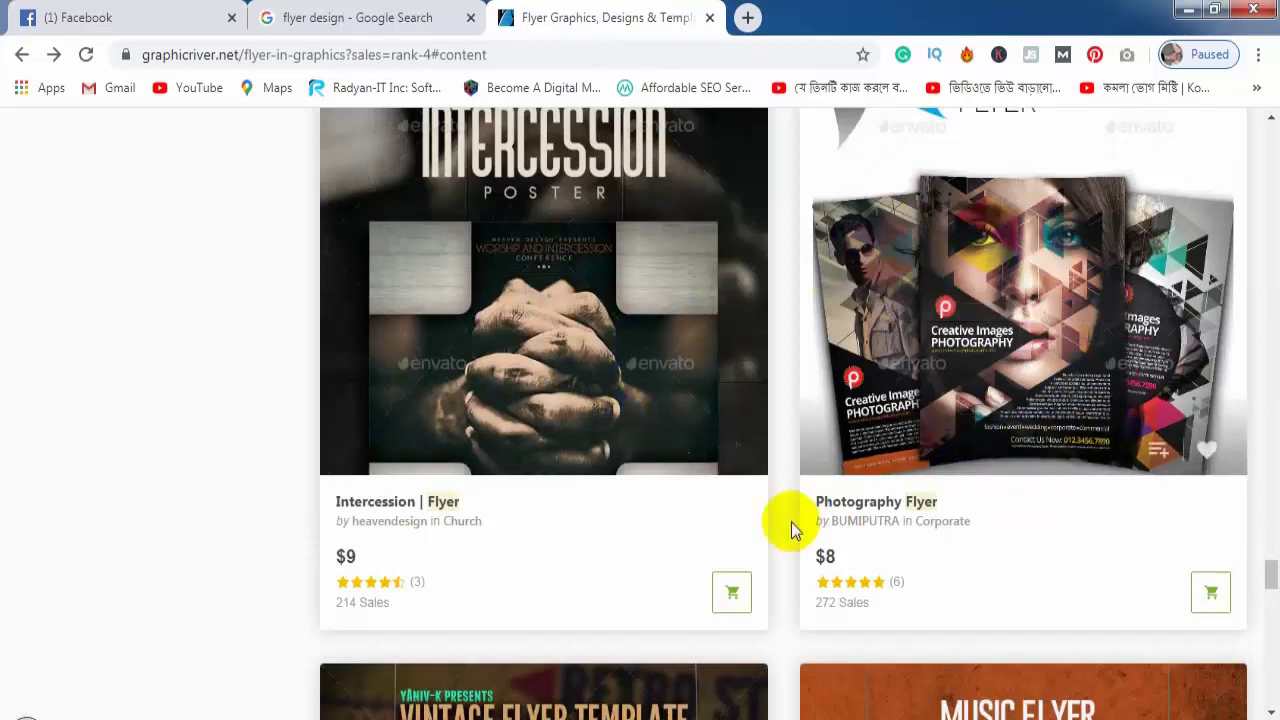
scroll(791, 522, "down", 3)
scroll(787, 514, "up", 4)
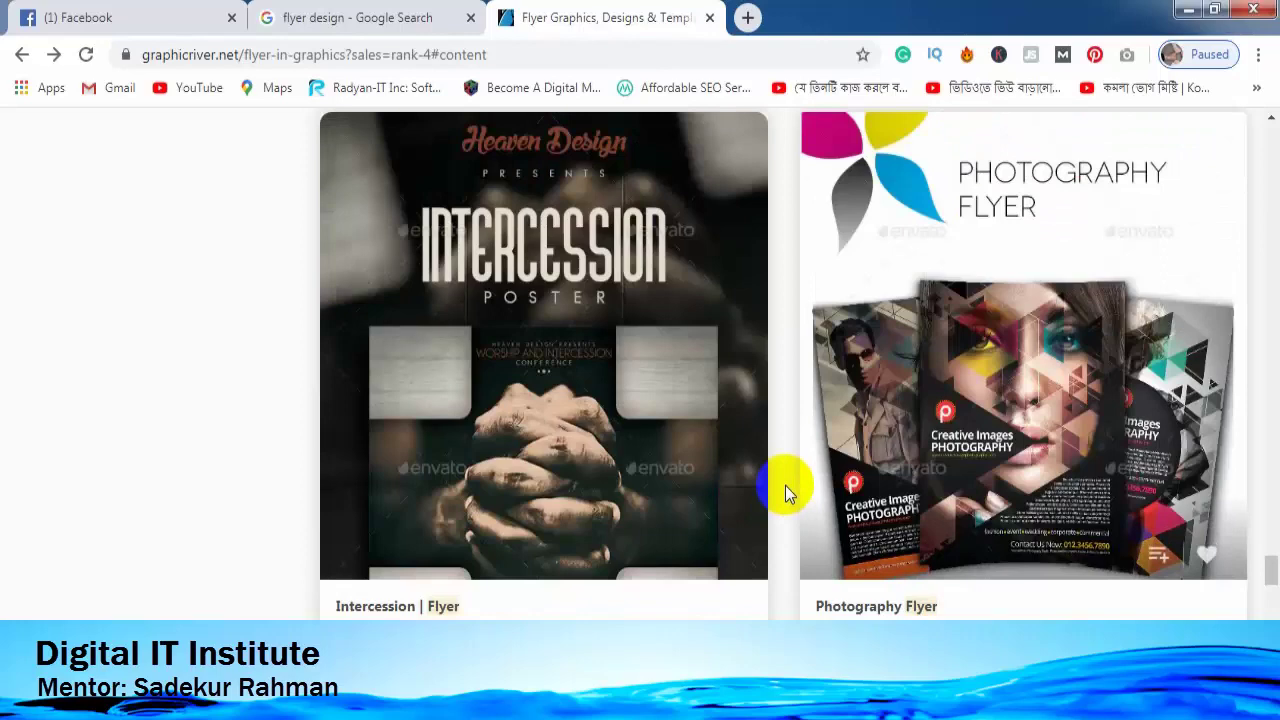
left_click(1062, 400)
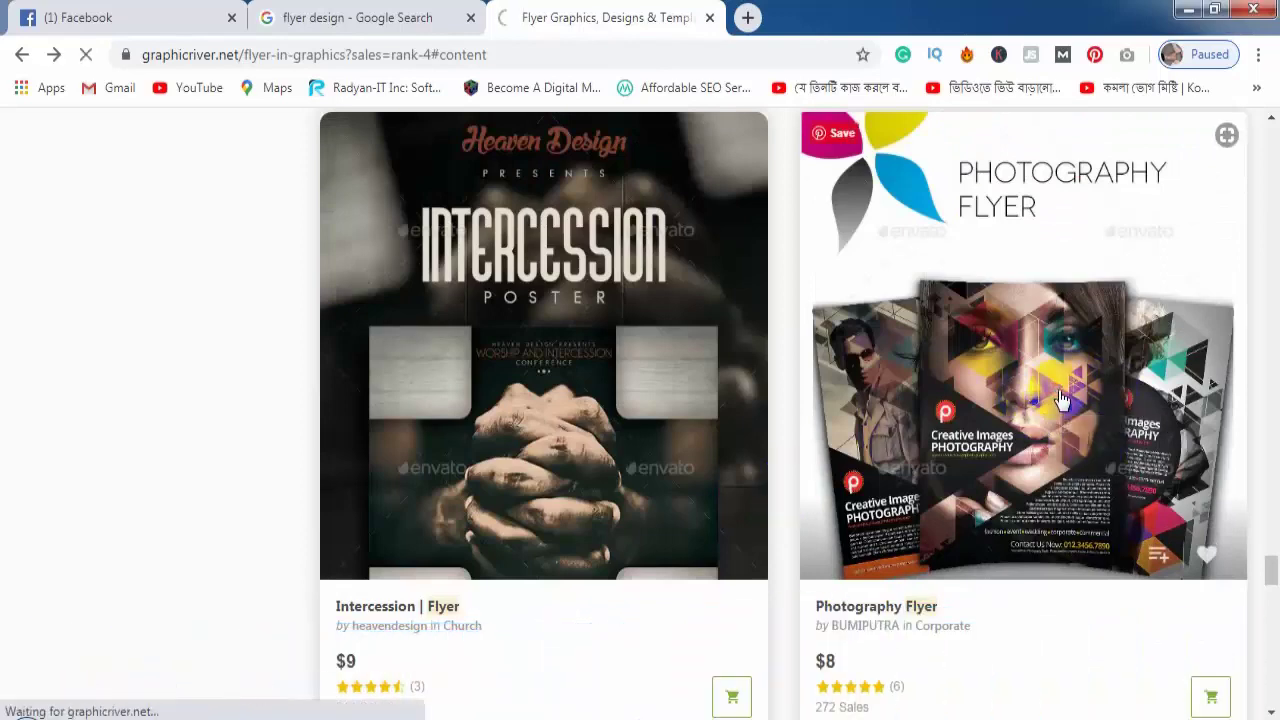
scroll(650, 560, "down", 3)
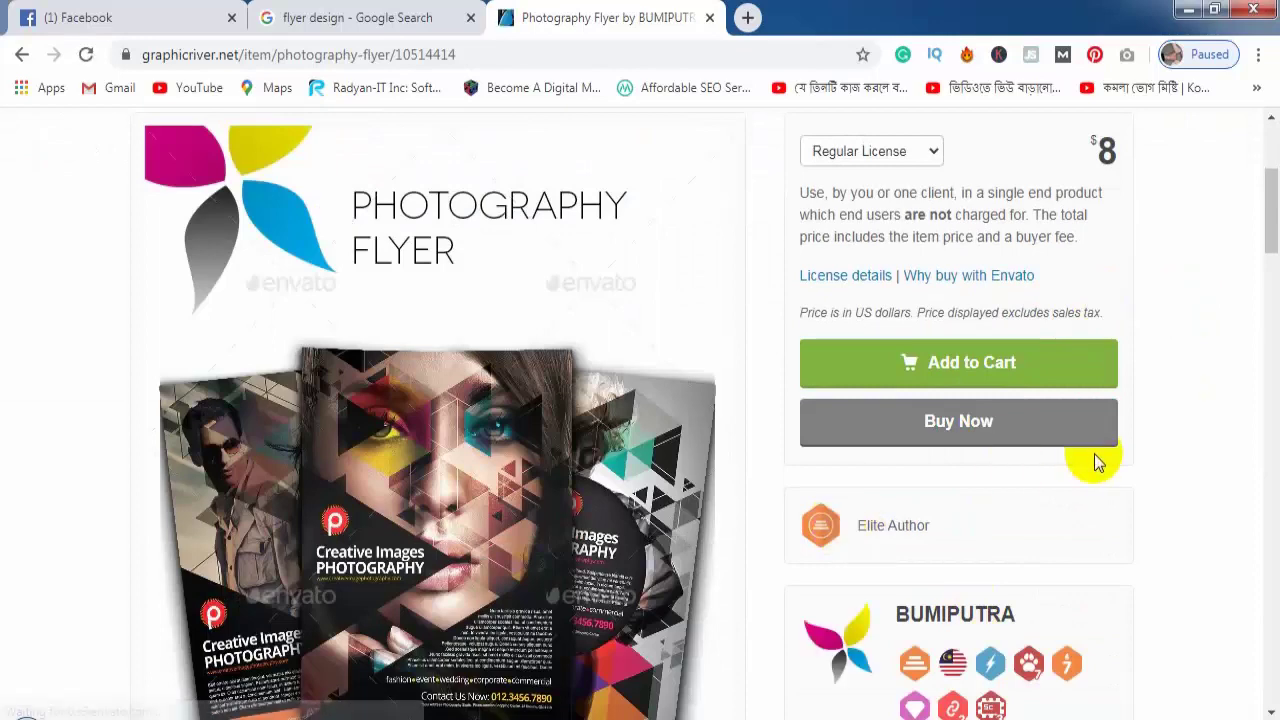
scroll(914, 588, "down", 1)
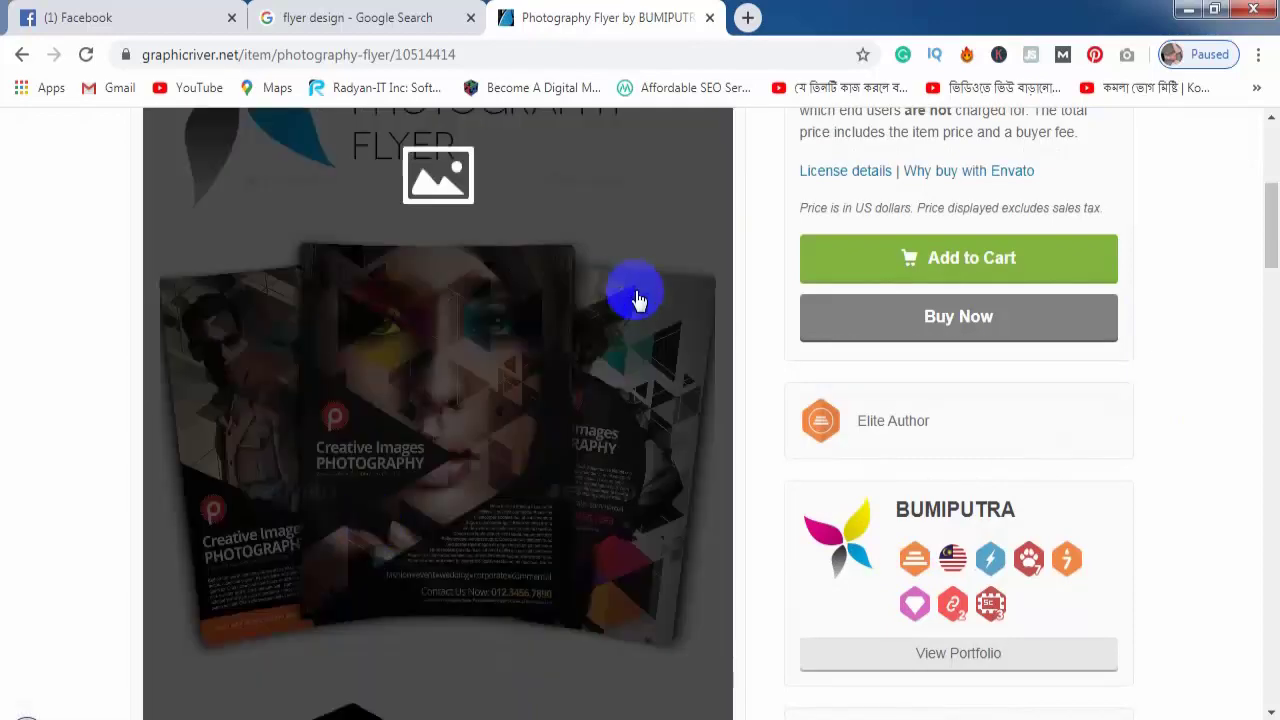
scroll(563, 306, "up", 4)
Step: Go back to the Top Sellers flyer results and look through the first page down to the related searches
left_click(22, 55)
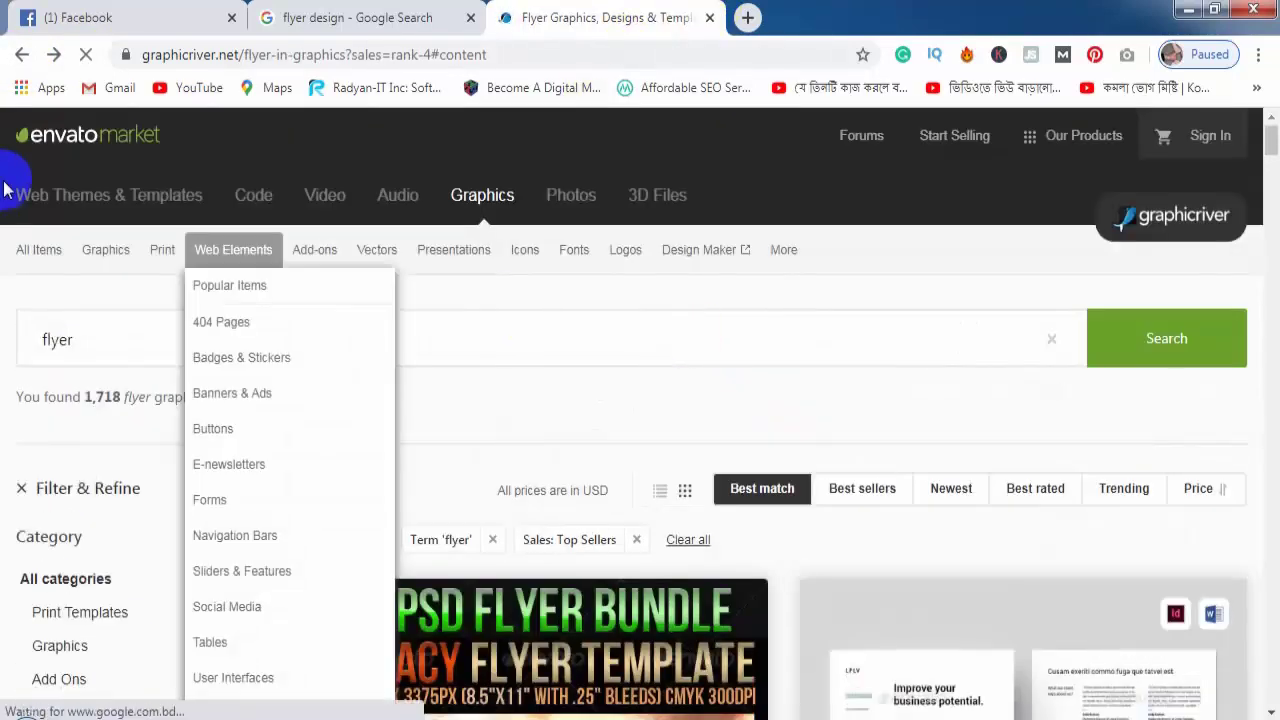
scroll(337, 345, "down", 5)
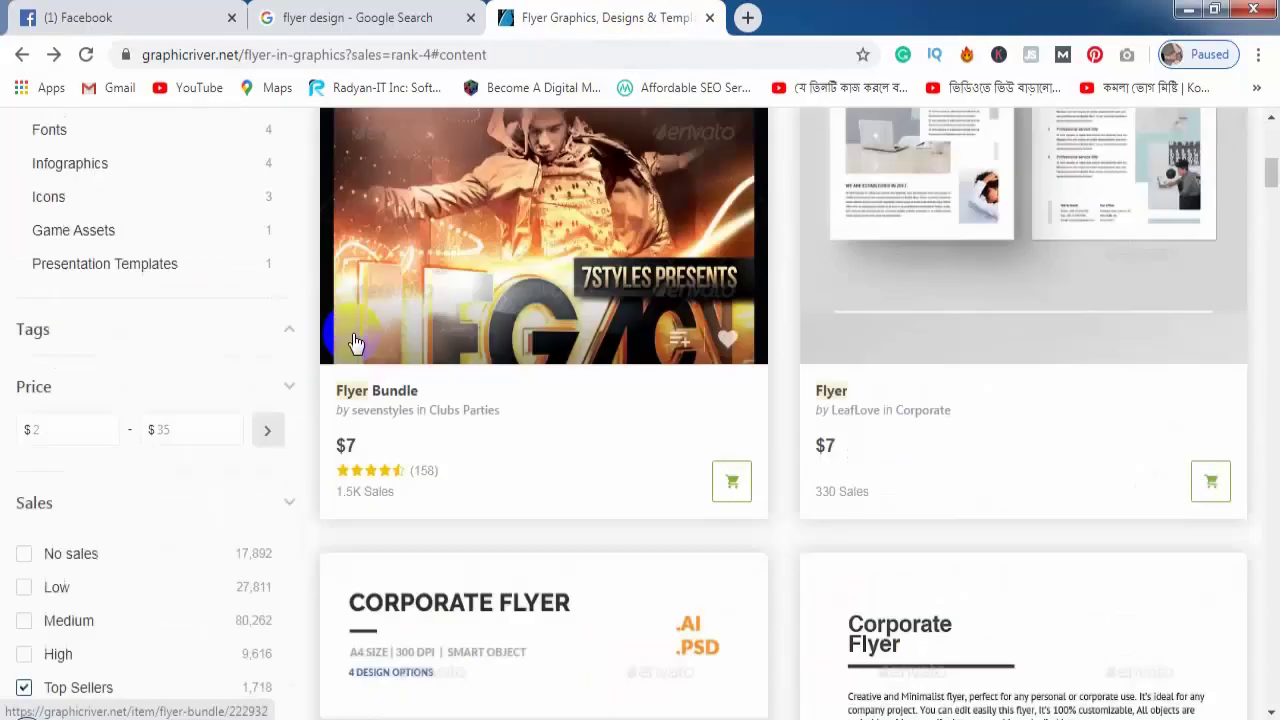
scroll(355, 343, "down", 12)
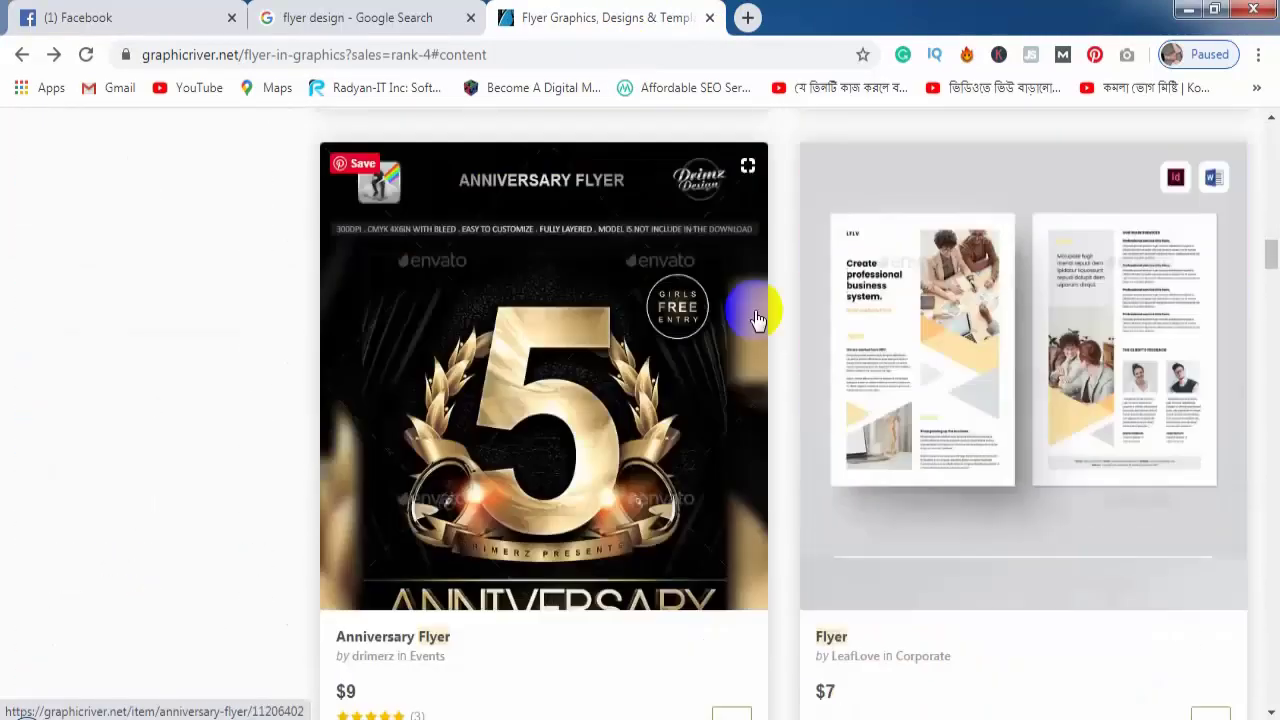
scroll(757, 318, "down", 20)
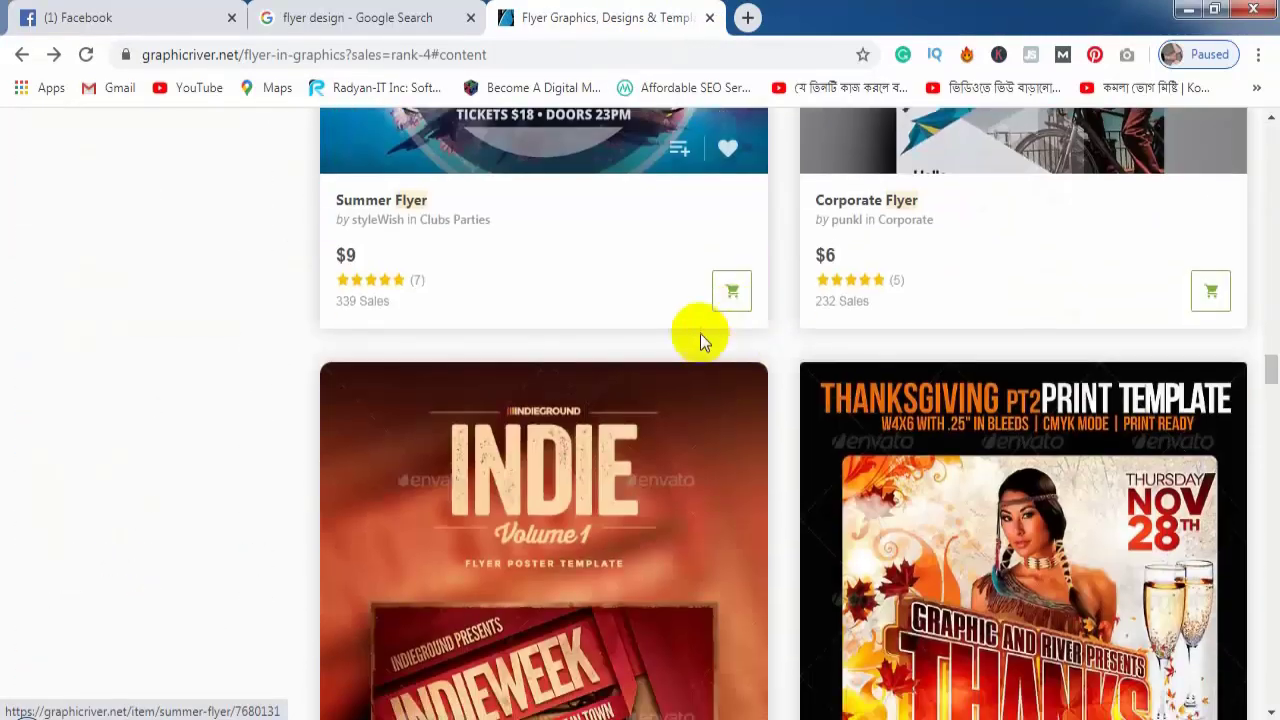
scroll(700, 335, "down", 20)
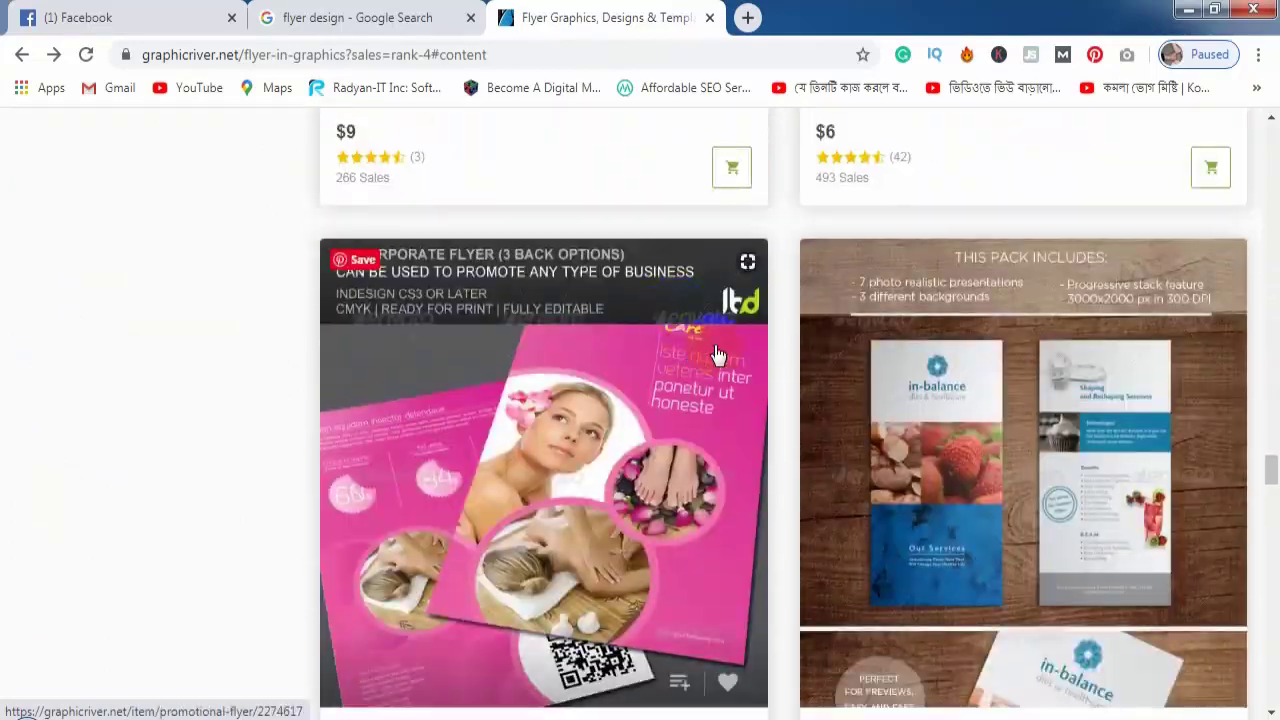
scroll(775, 341, "down", 10)
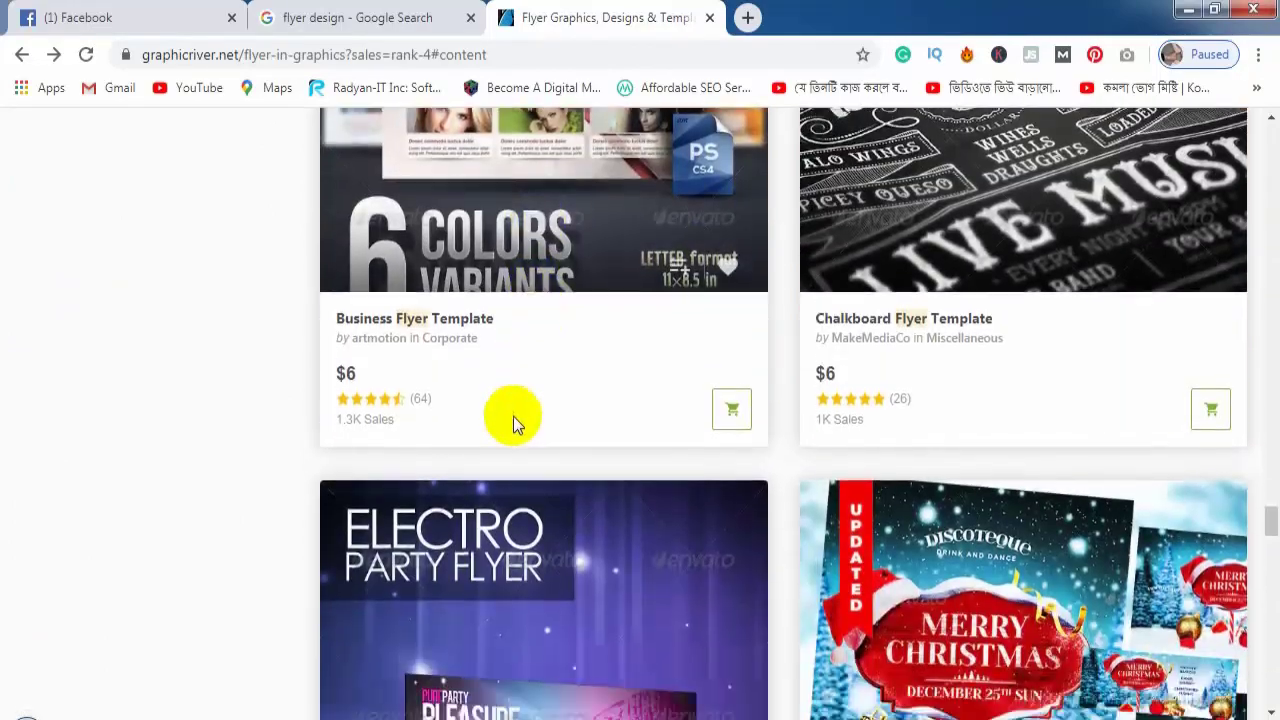
scroll(540, 380, "down", 10)
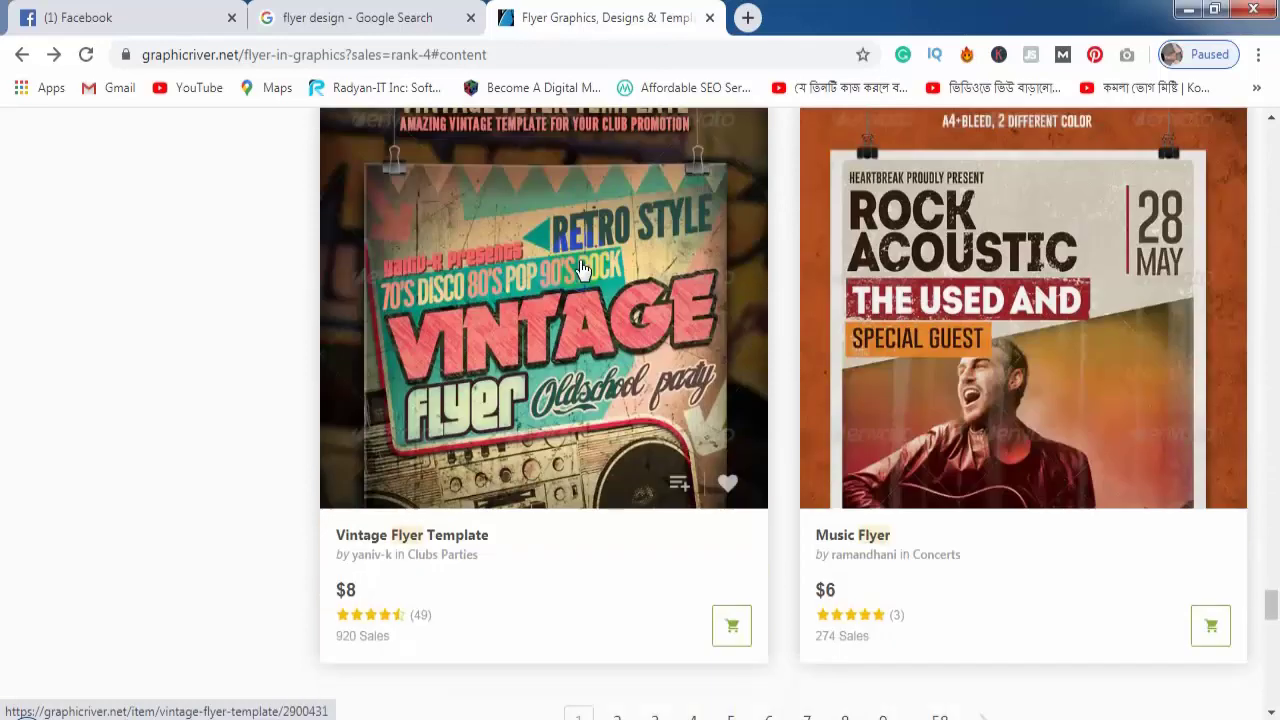
scroll(588, 266, "down", 7)
scroll(820, 229, "up", 5)
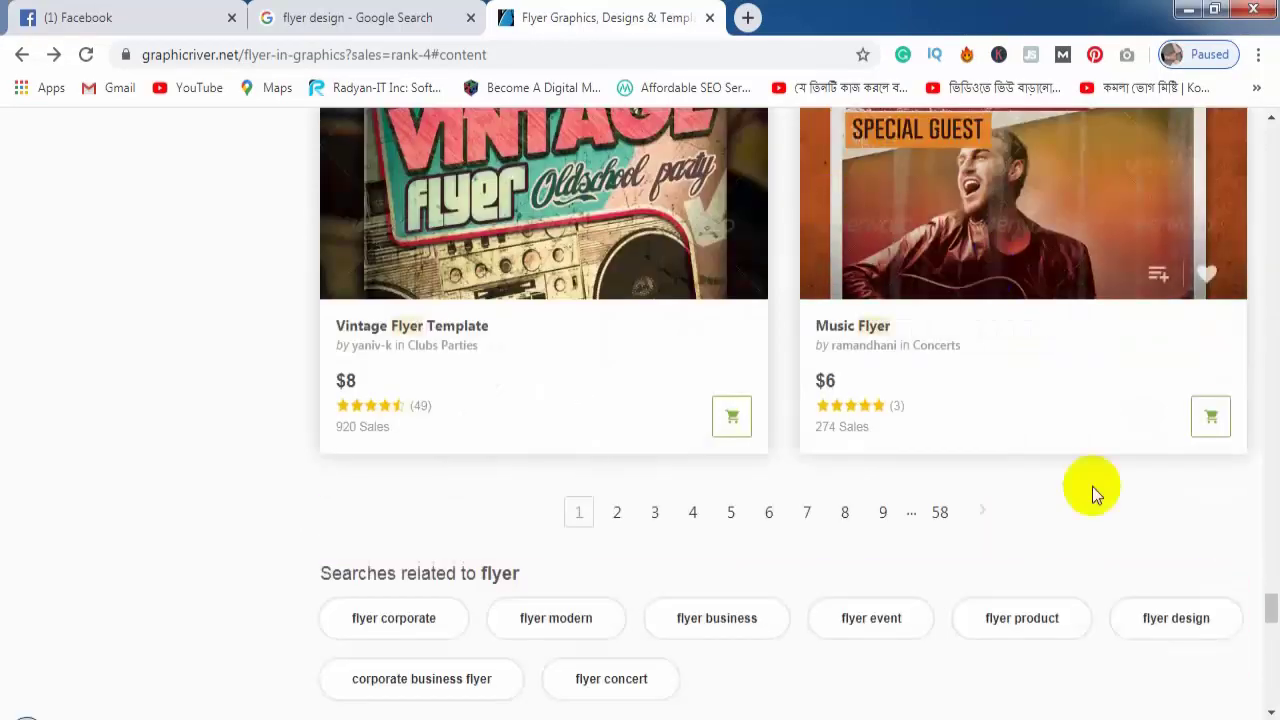
Step: Open page 2 of the Top Sellers flyer results and look over its first templates
left_click(617, 512)
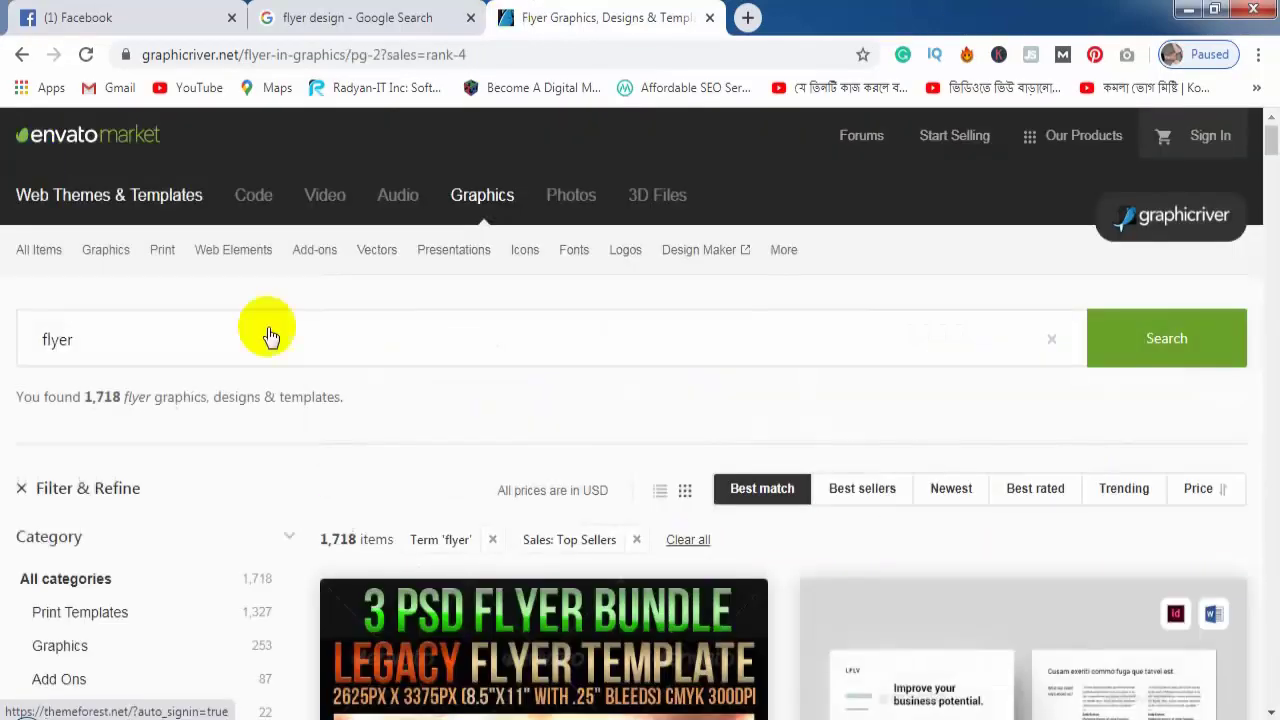
scroll(508, 328, "down", 2)
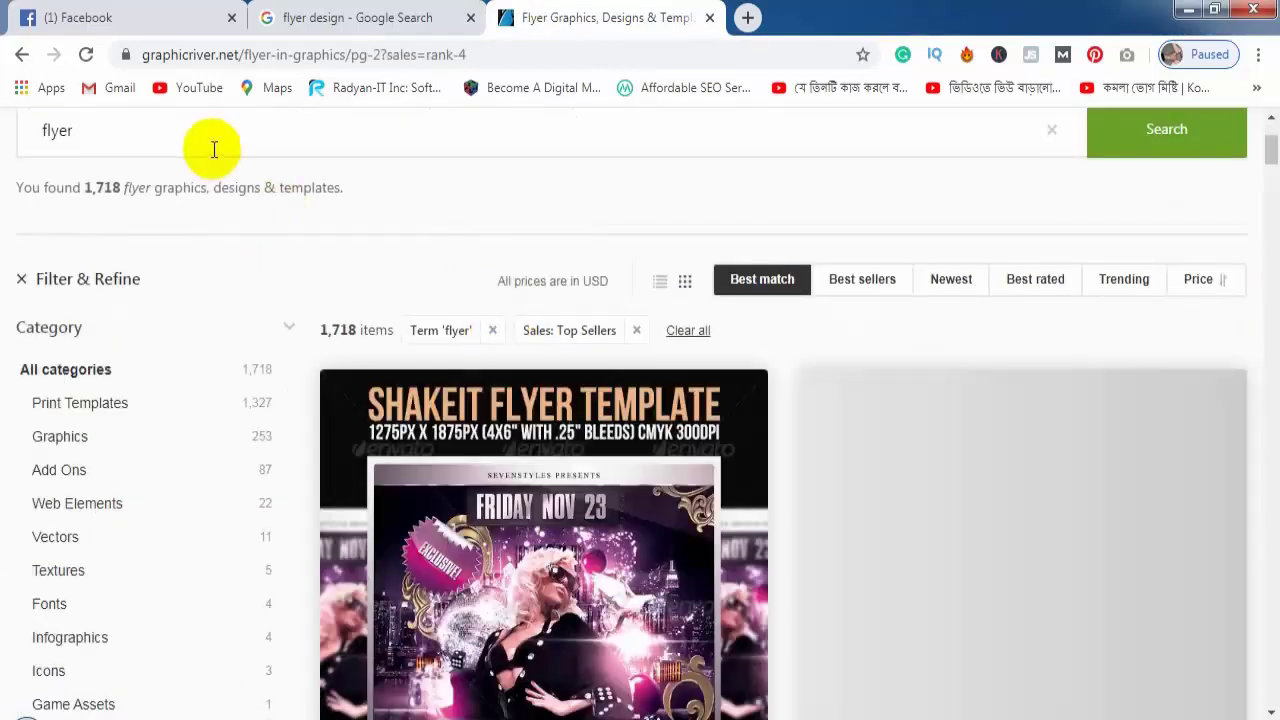
scroll(250, 260, "down", 4)
scroll(606, 457, "down", 5)
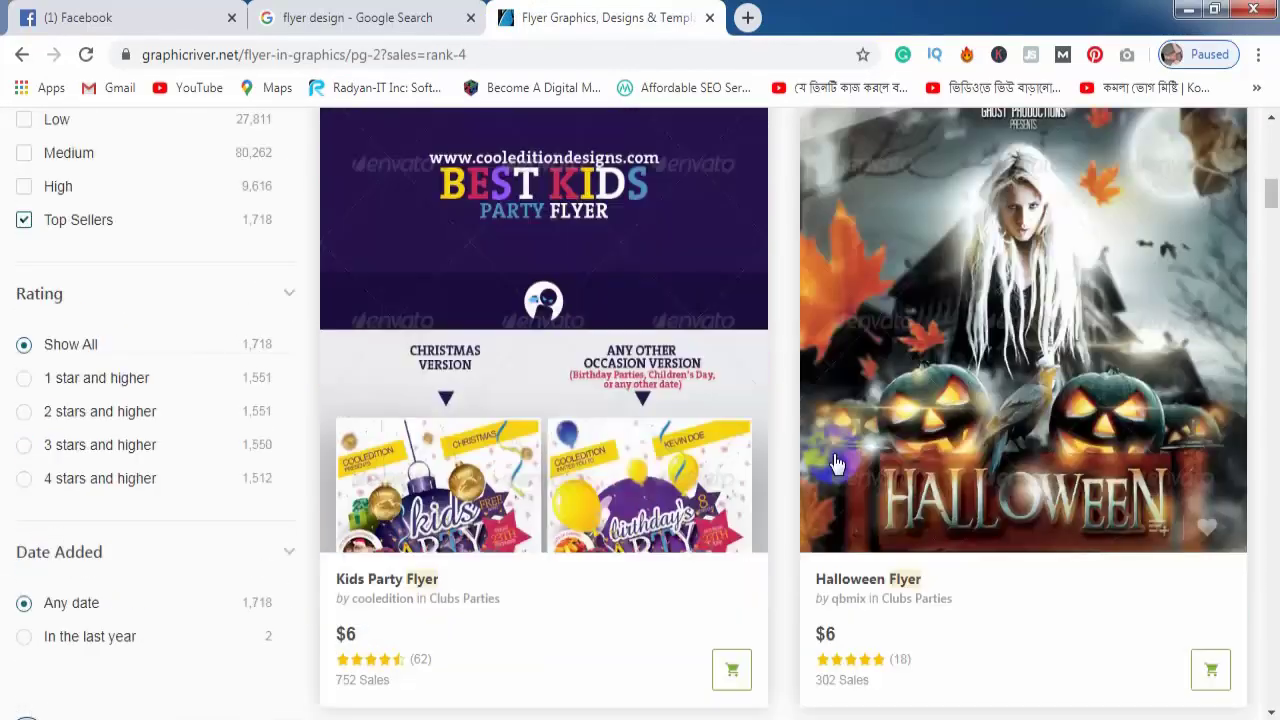
Step: Look further down page 2 of the Top Sellers results, comparing the Harmony Flyer Template and the Business Flyer Template
scroll(786, 423, "down", 5)
scroll(640, 407, "down", 3)
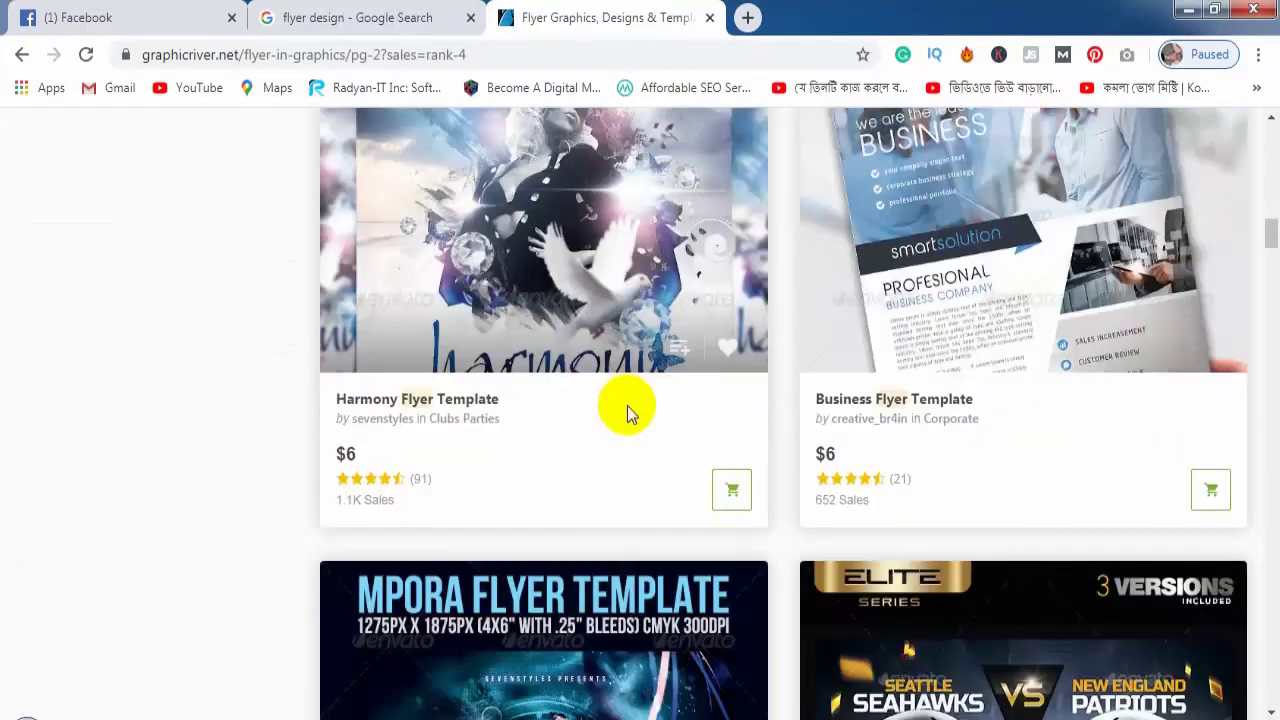
scroll(629, 410, "up", 2)
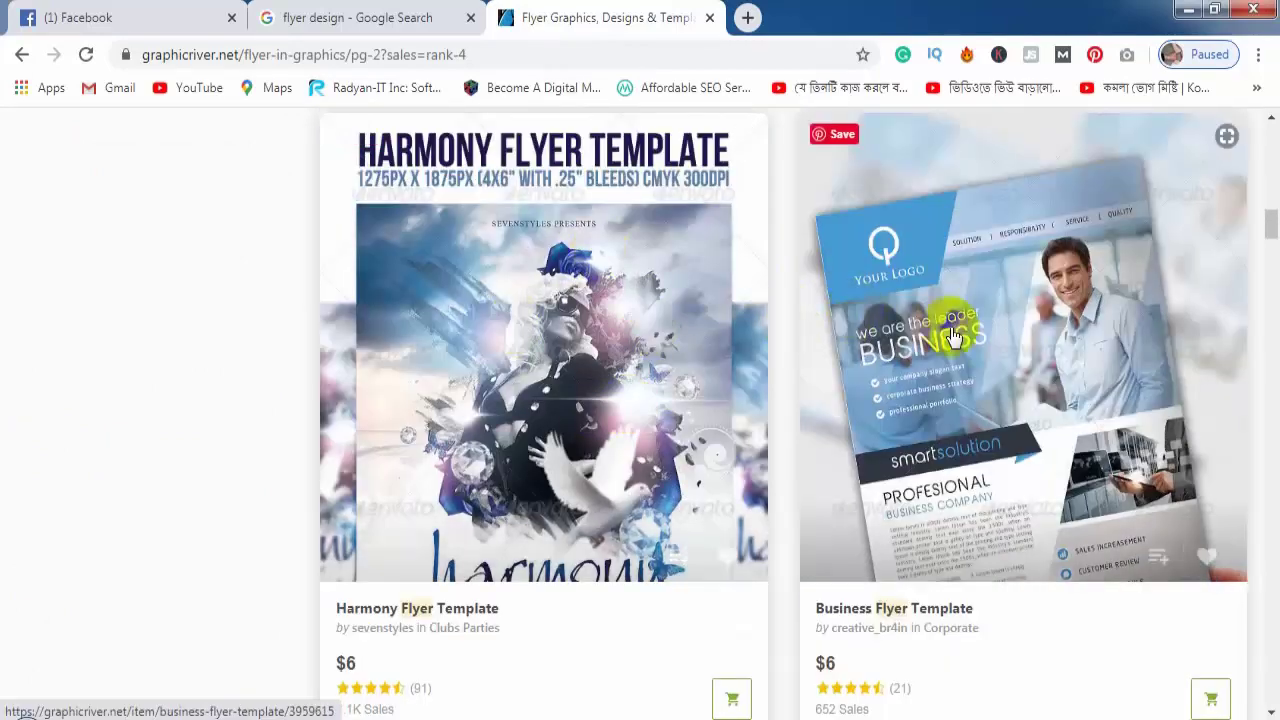
scroll(465, 320, "down", 3)
scroll(465, 320, "down", 2)
scroll(934, 289, "up", 3)
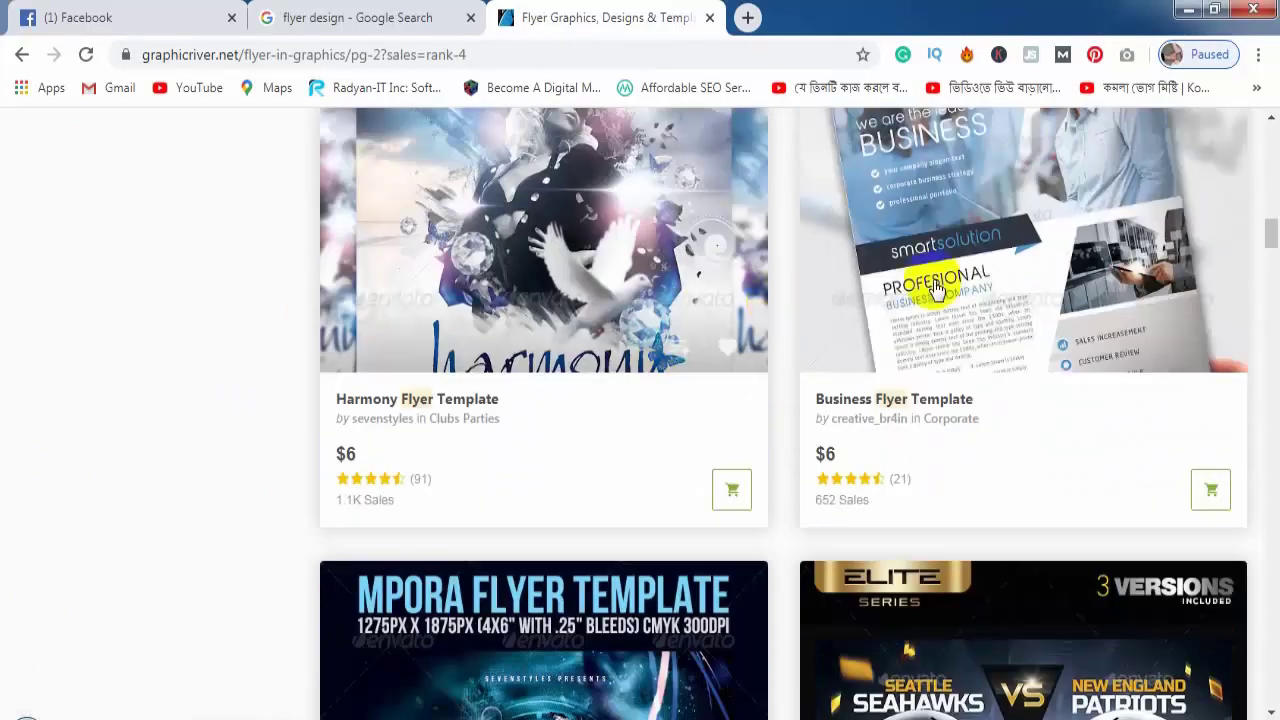
Step: Change the search term to "corporate flyer", keeping the Top Sellers filter, and look over the first results
scroll(423, 437, "up", 12)
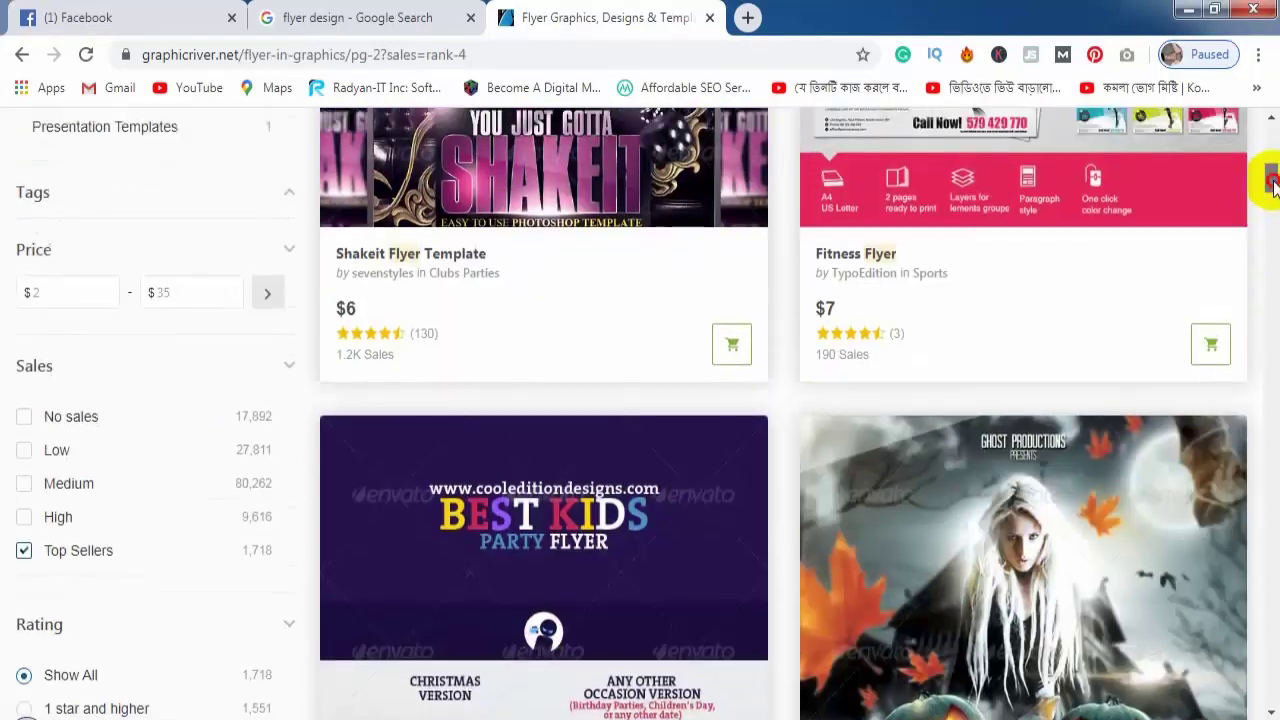
left_click_drag(1272, 185, 1272, 145)
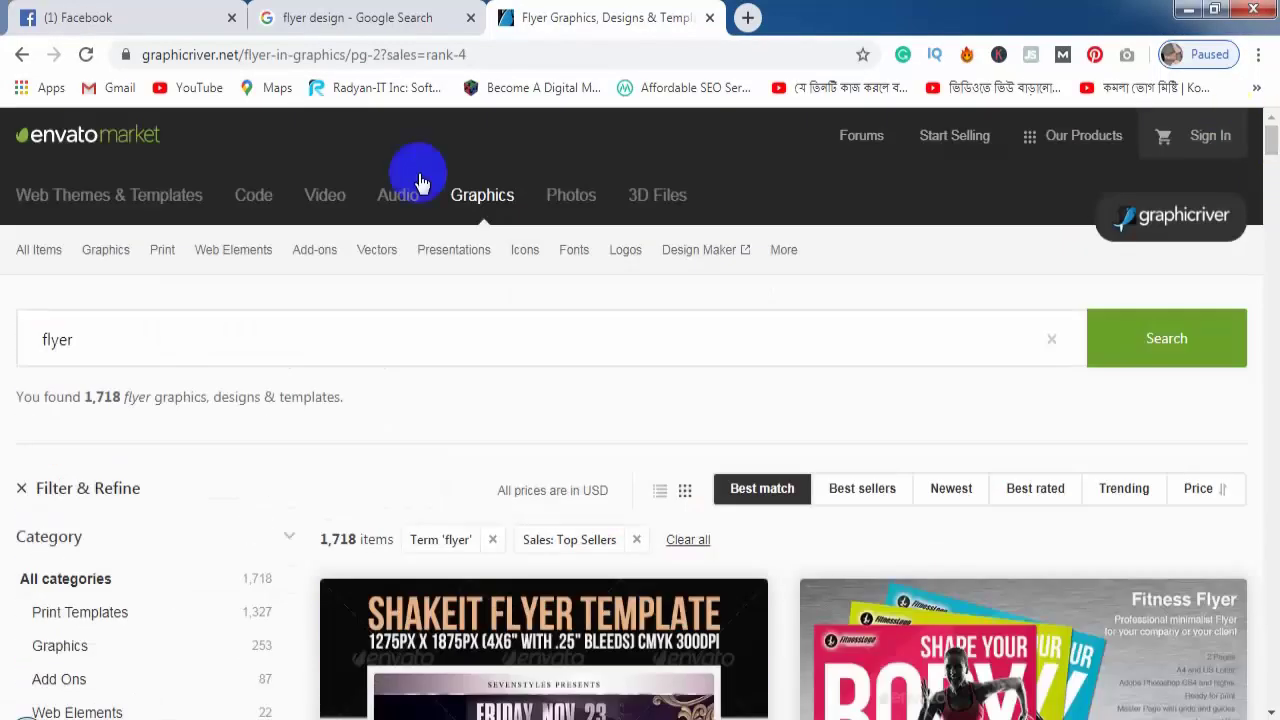
left_click(47, 342)
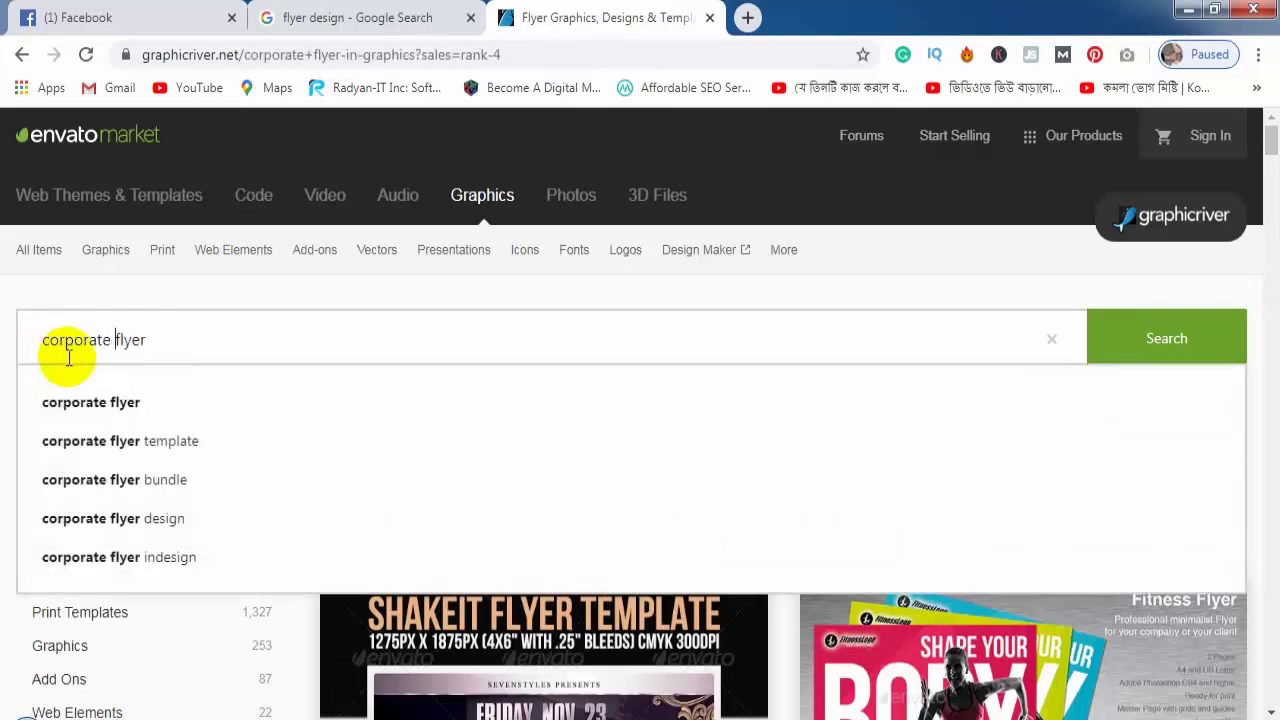
key("Return")
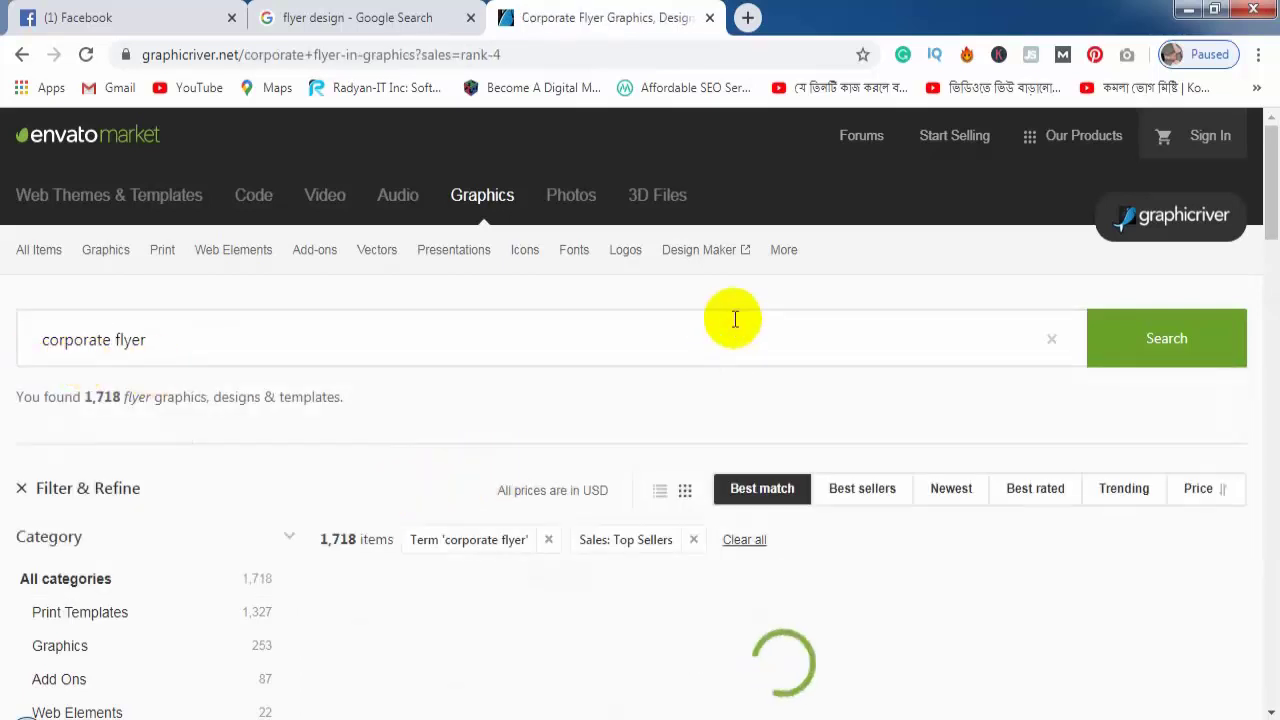
scroll(786, 414, "down", 5)
scroll(563, 534, "down", 2)
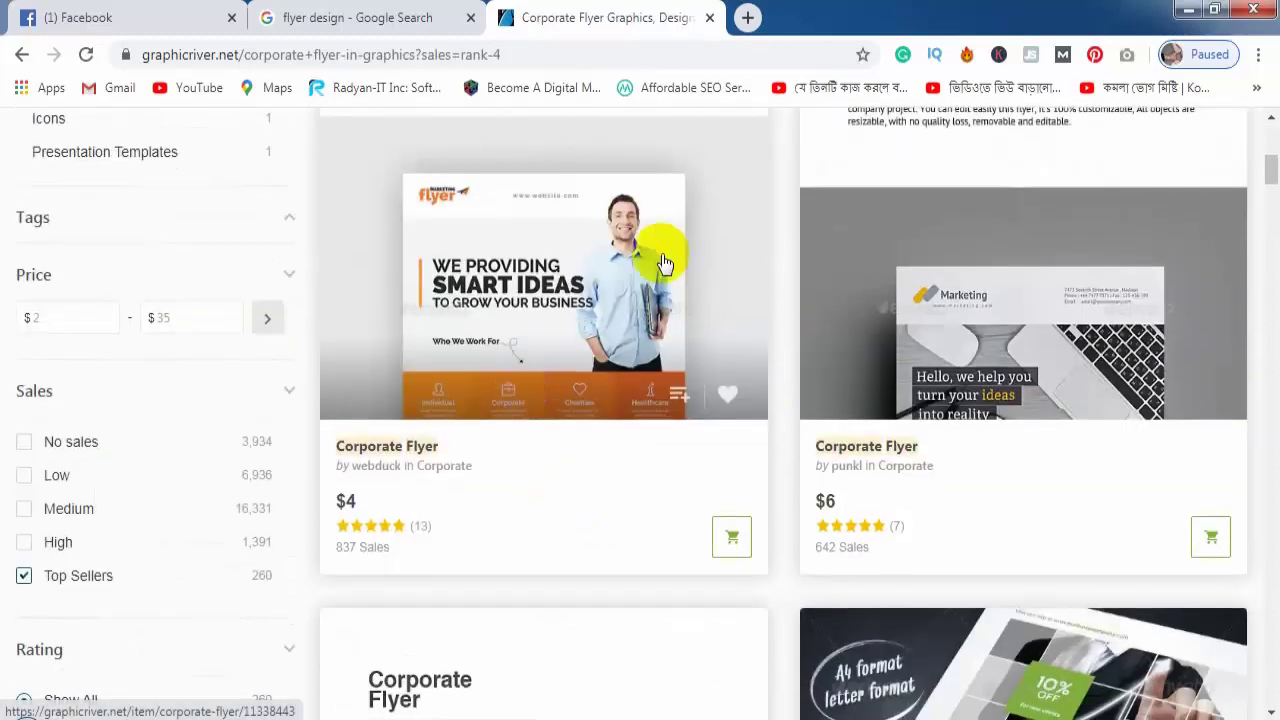
scroll(1004, 316, "down", 5)
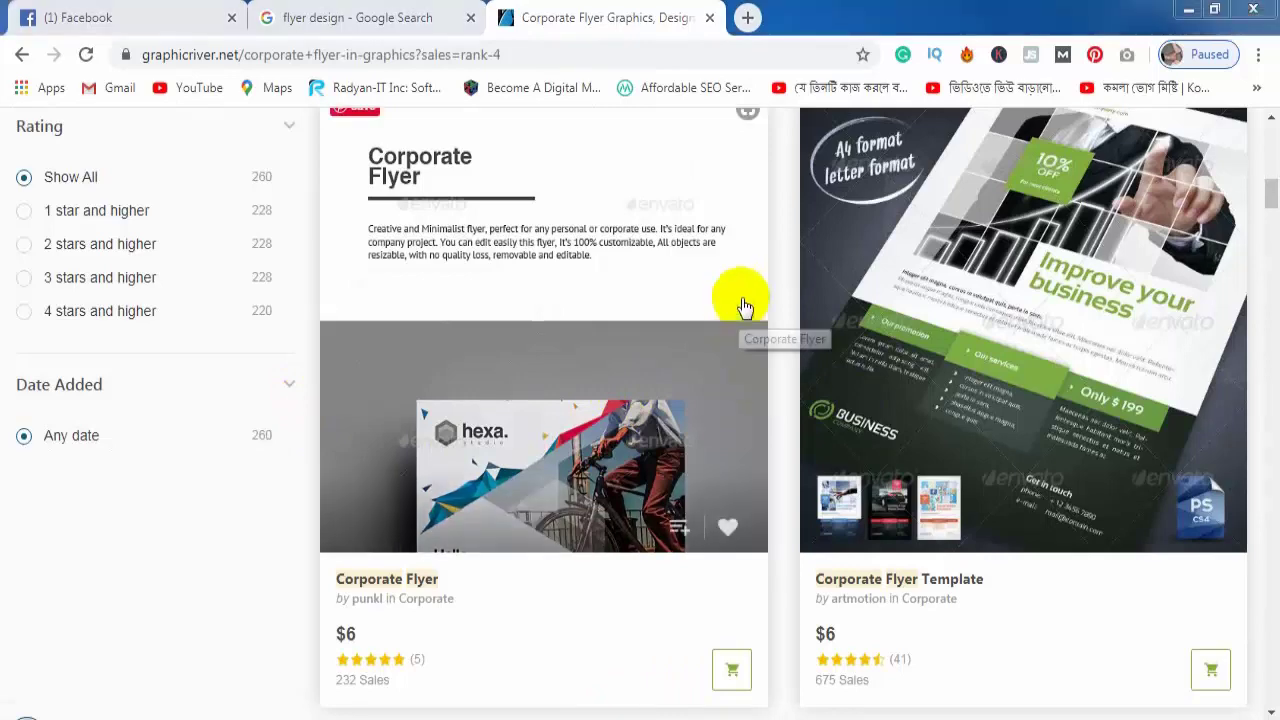
Step: Open the Corporate Flyer with the hexa. studio cyclist design and examine its preview images and item details
scroll(563, 243, "down", 2)
left_click(563, 243)
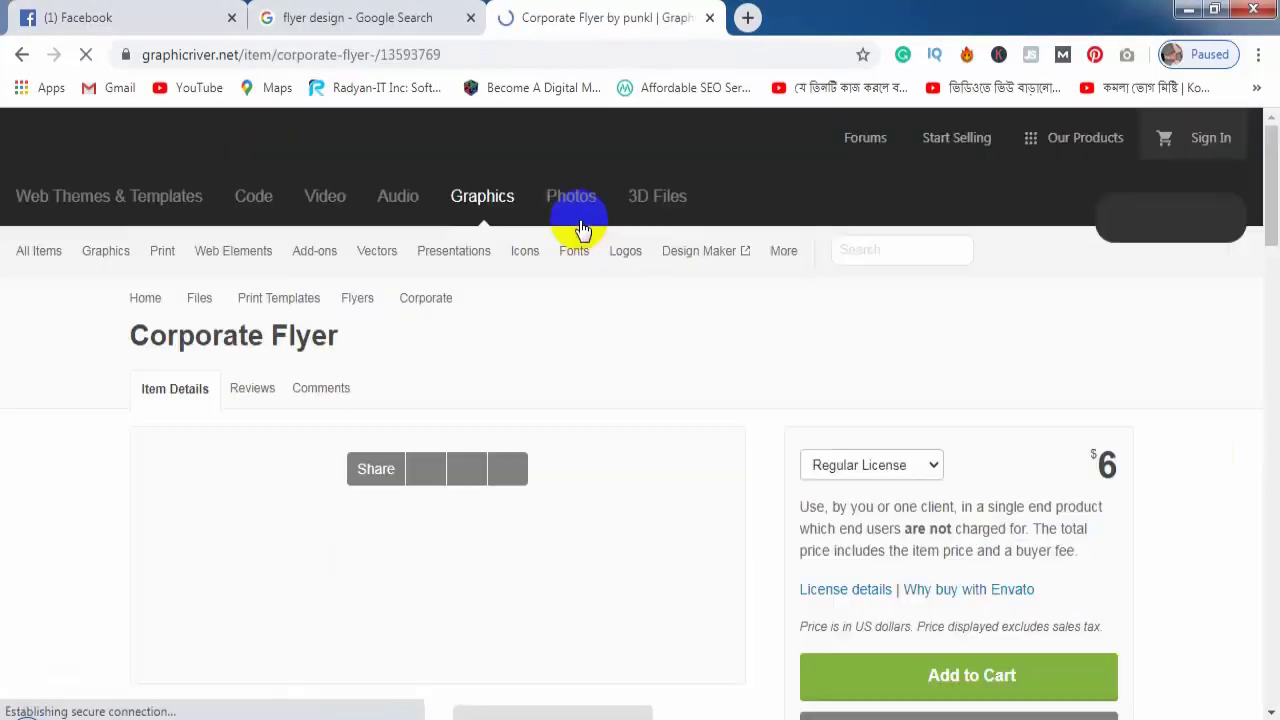
scroll(612, 260, "down", 2)
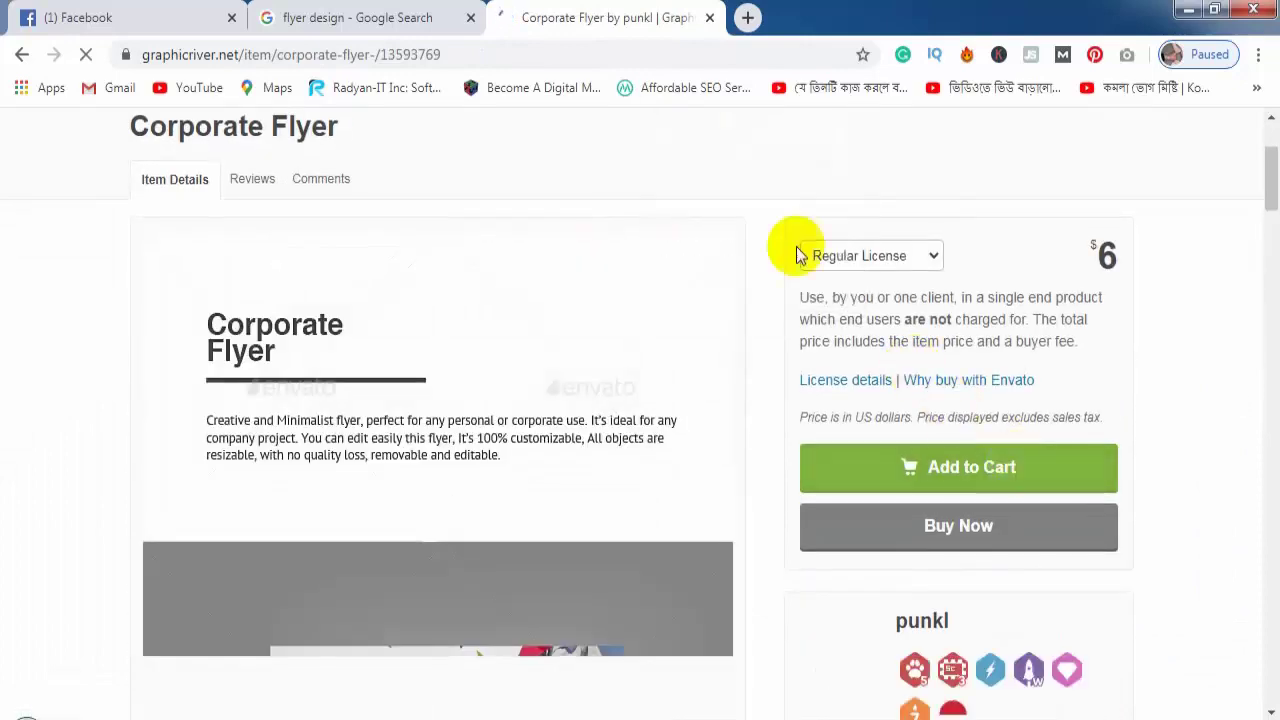
scroll(640, 410, "down", 5)
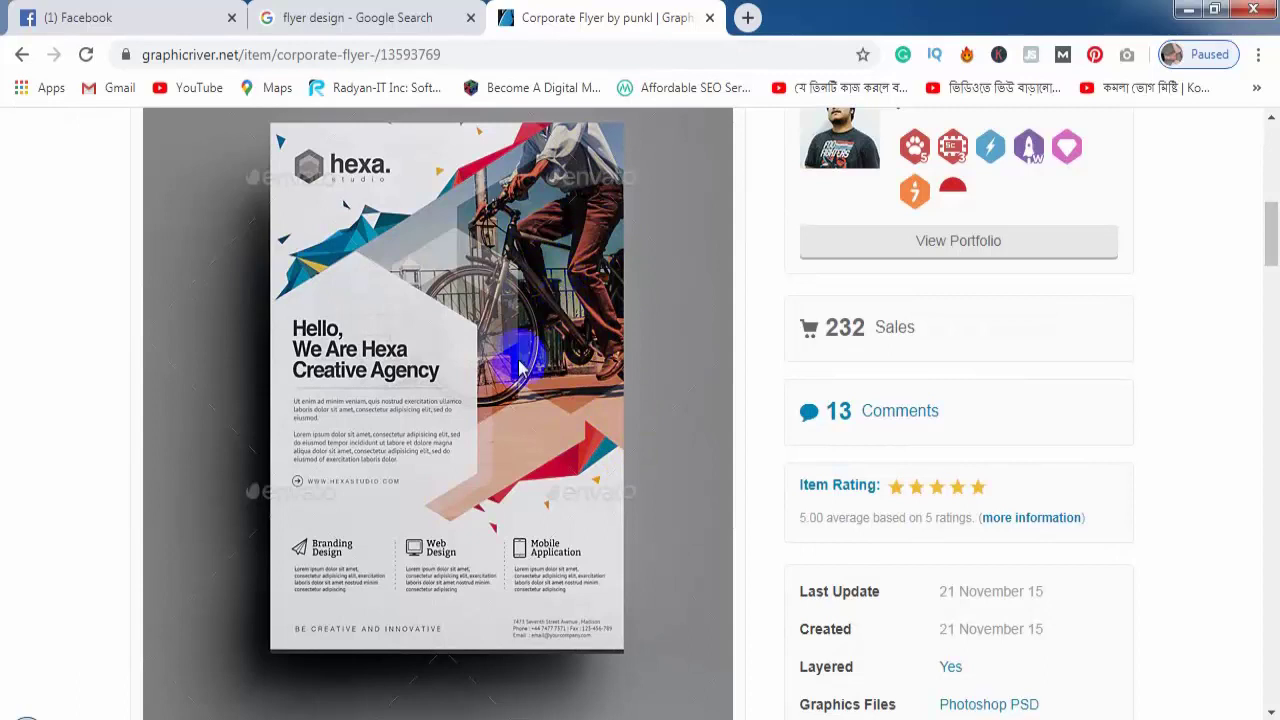
scroll(540, 365, "up", 1)
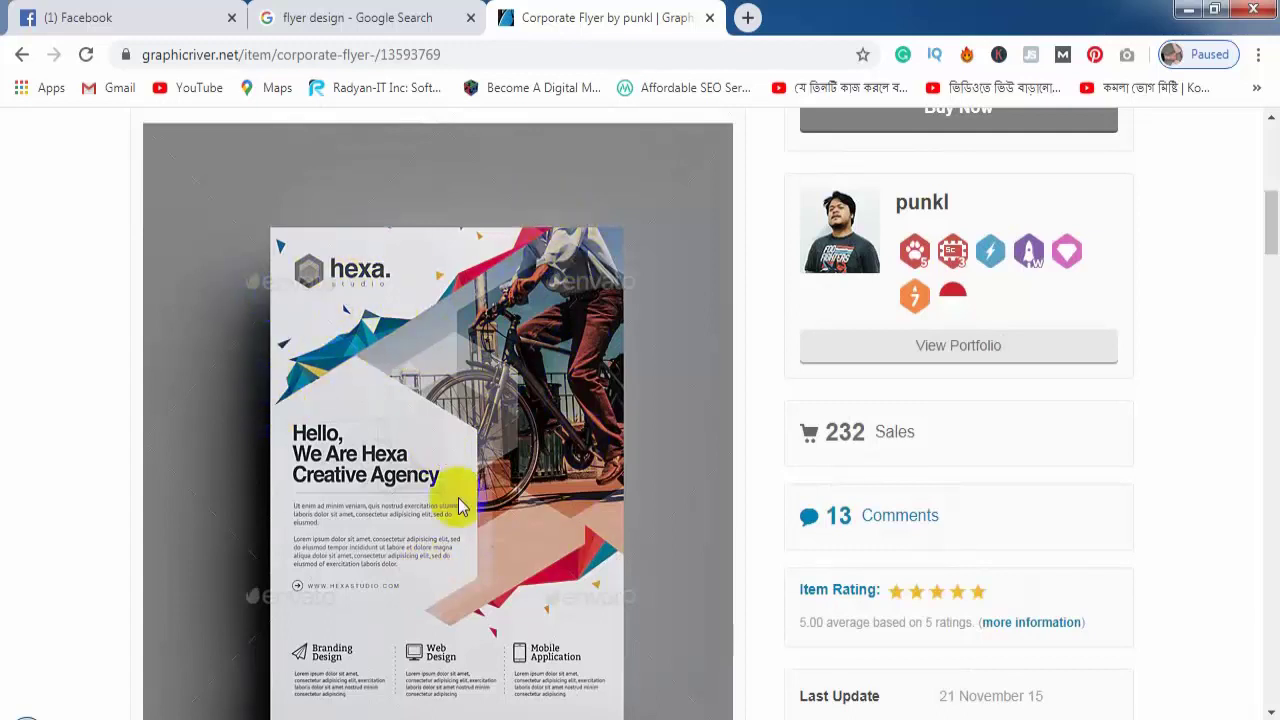
left_click(484, 318)
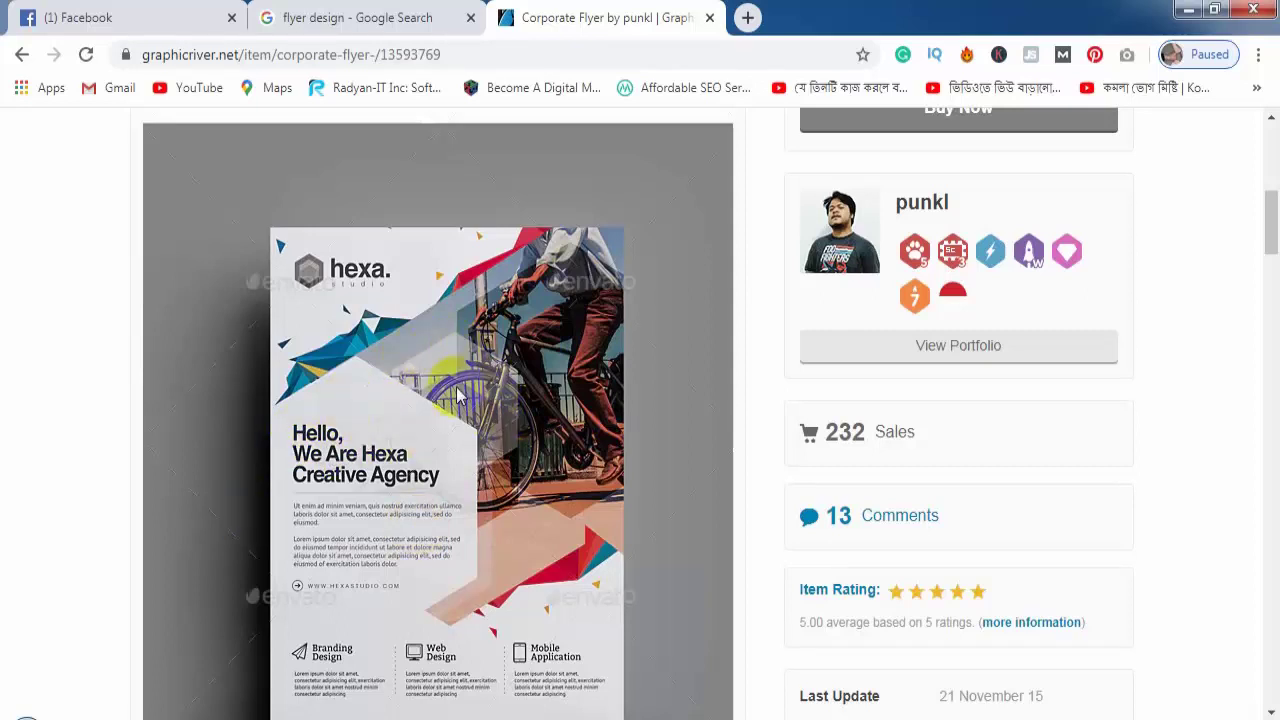
scroll(459, 395, "down", 3)
scroll(530, 340, "down", 4)
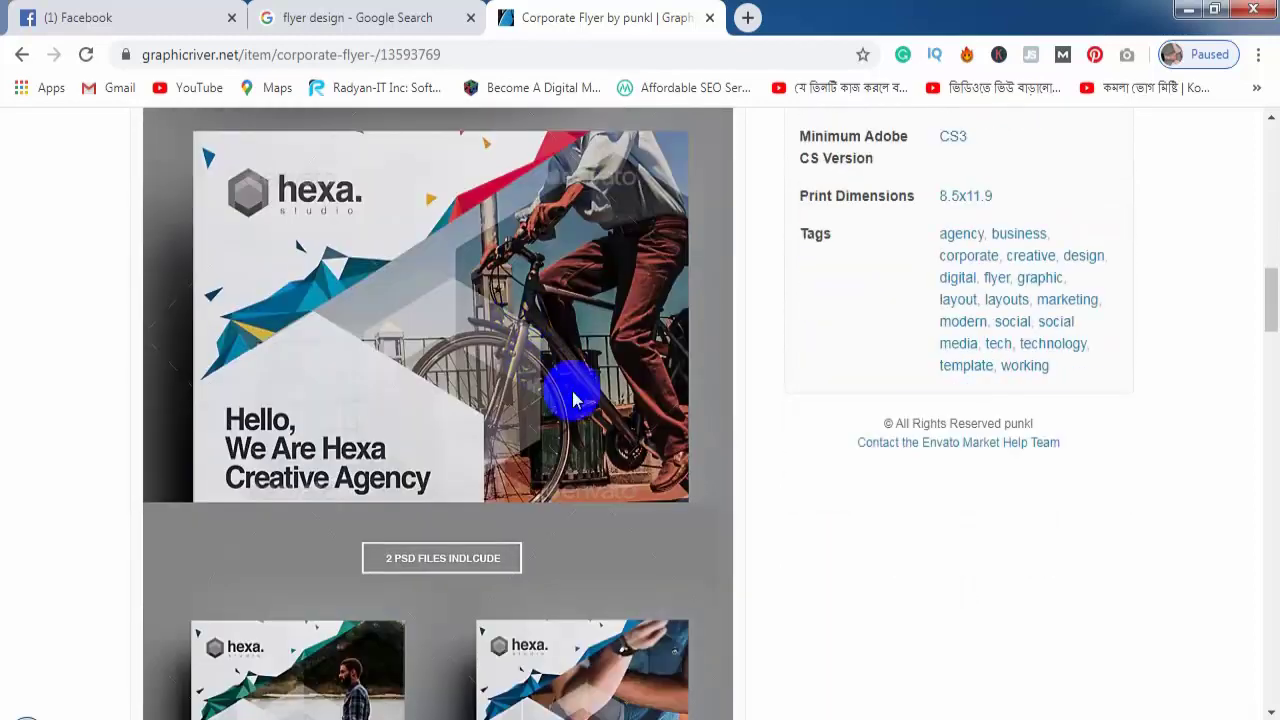
scroll(300, 371, "up", 10)
scroll(414, 386, "down", 5)
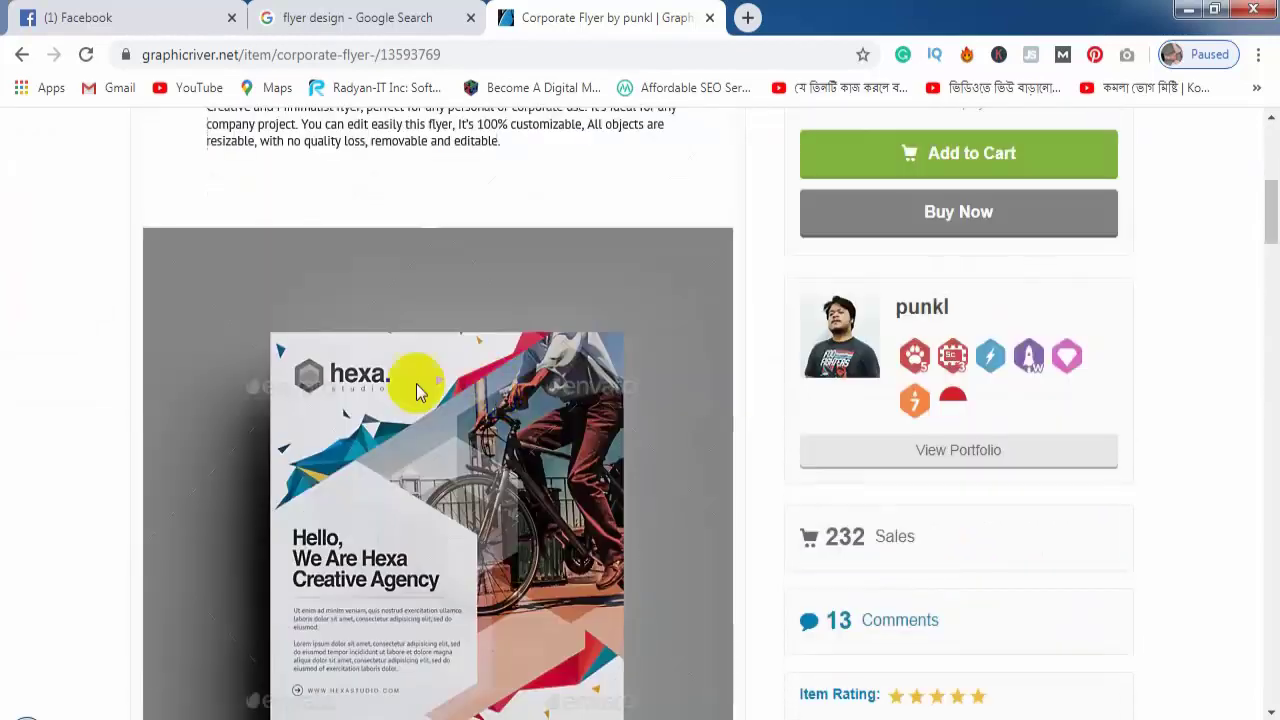
scroll(414, 386, "up", 5)
Step: Return to the corporate flyer results and open the Corporate Flyer with the Marketing logo and laptop photo
left_click(22, 54)
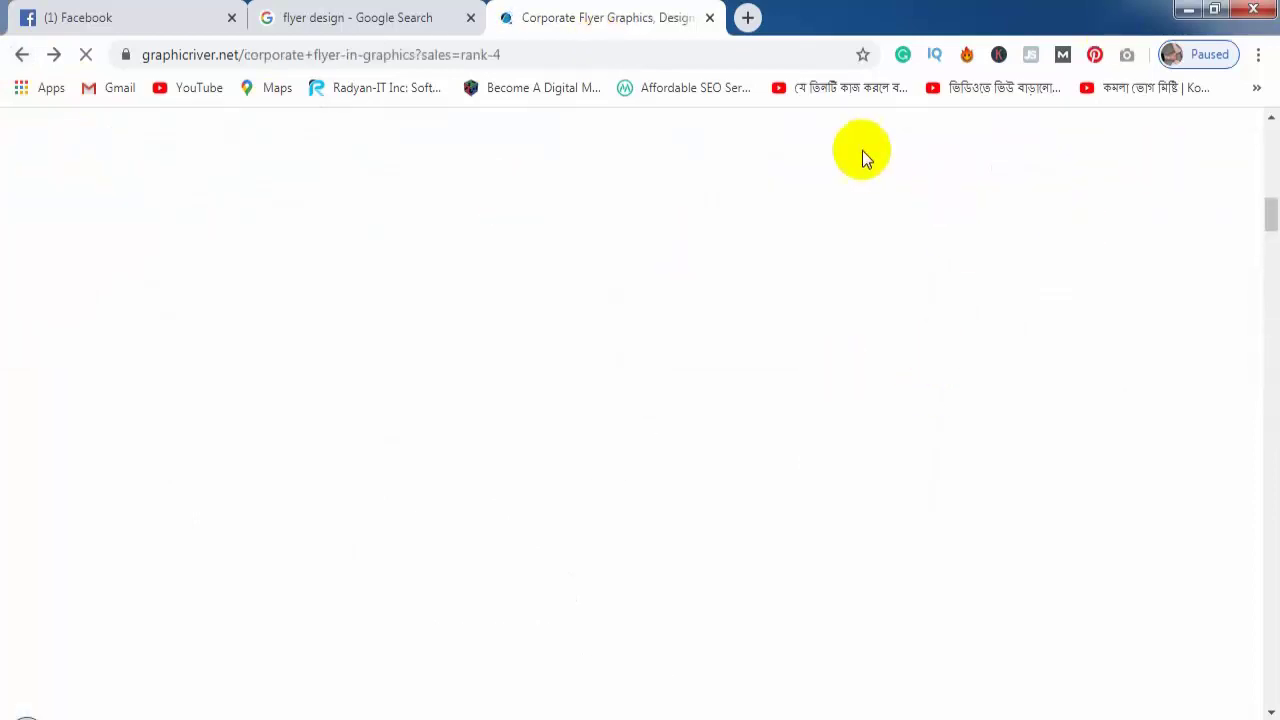
scroll(790, 350, "down", 7)
scroll(1085, 442, "down", 1)
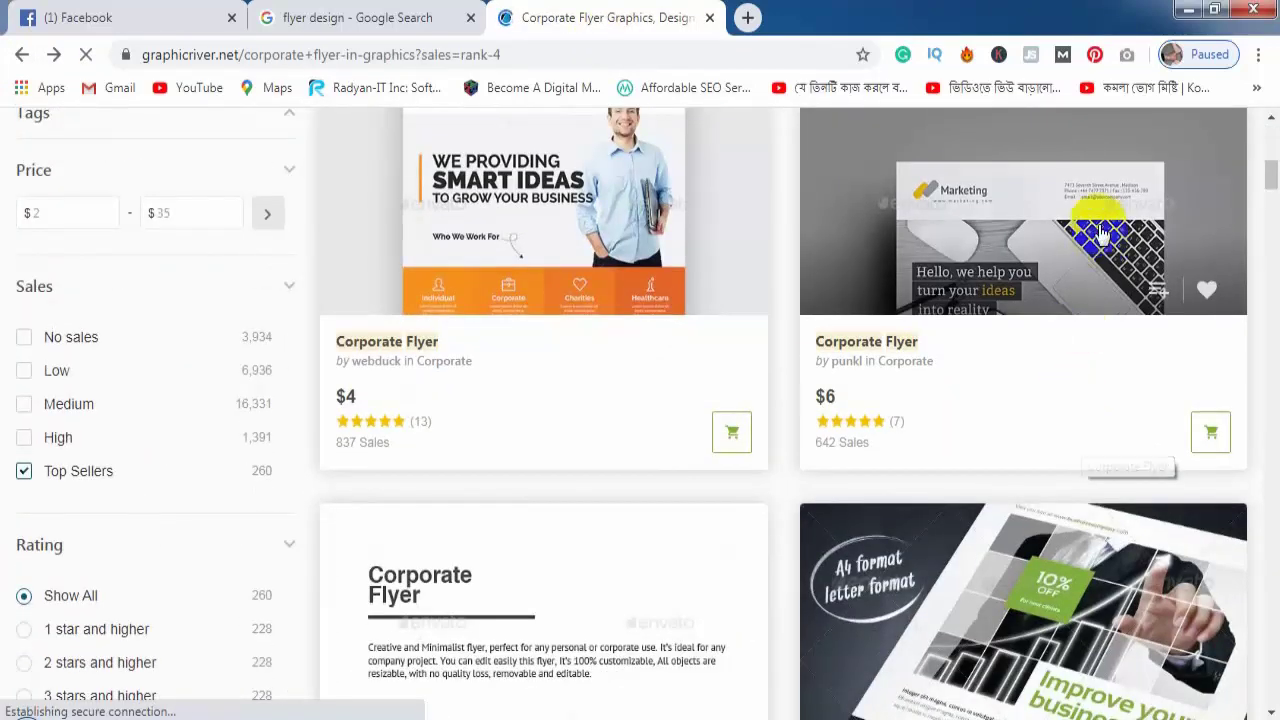
left_click(1100, 230)
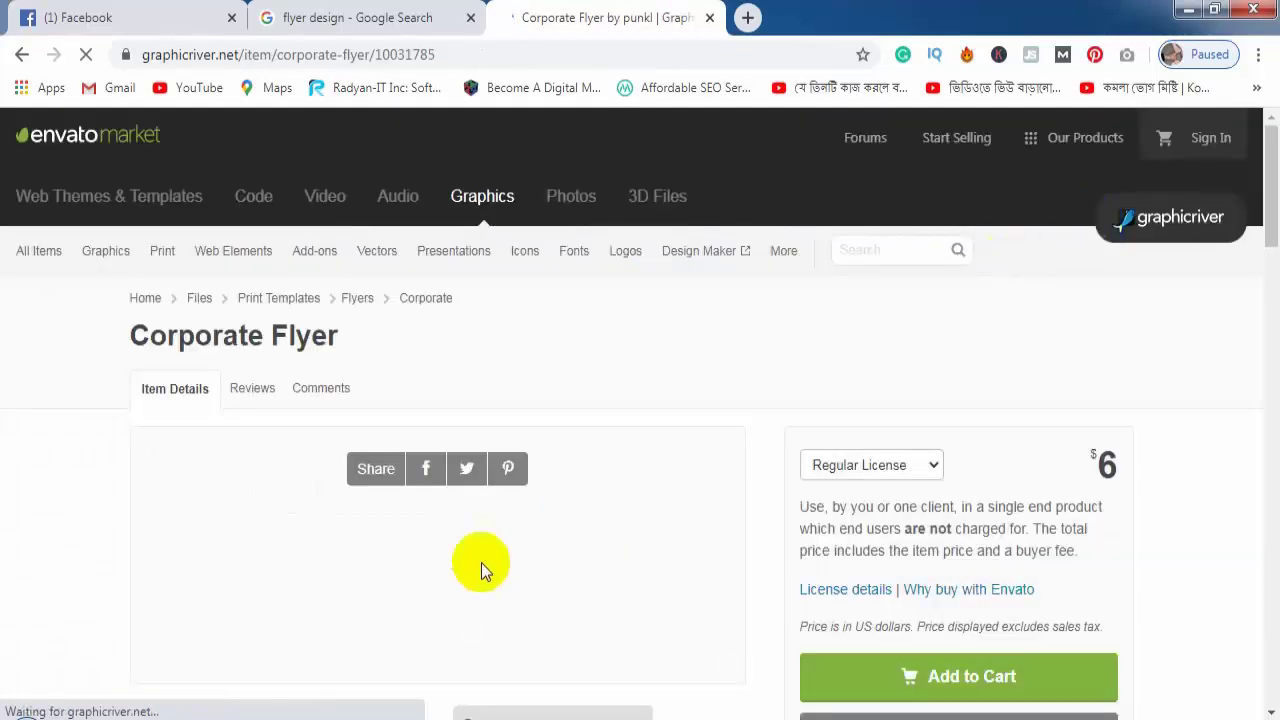
scroll(538, 603, "down", 6)
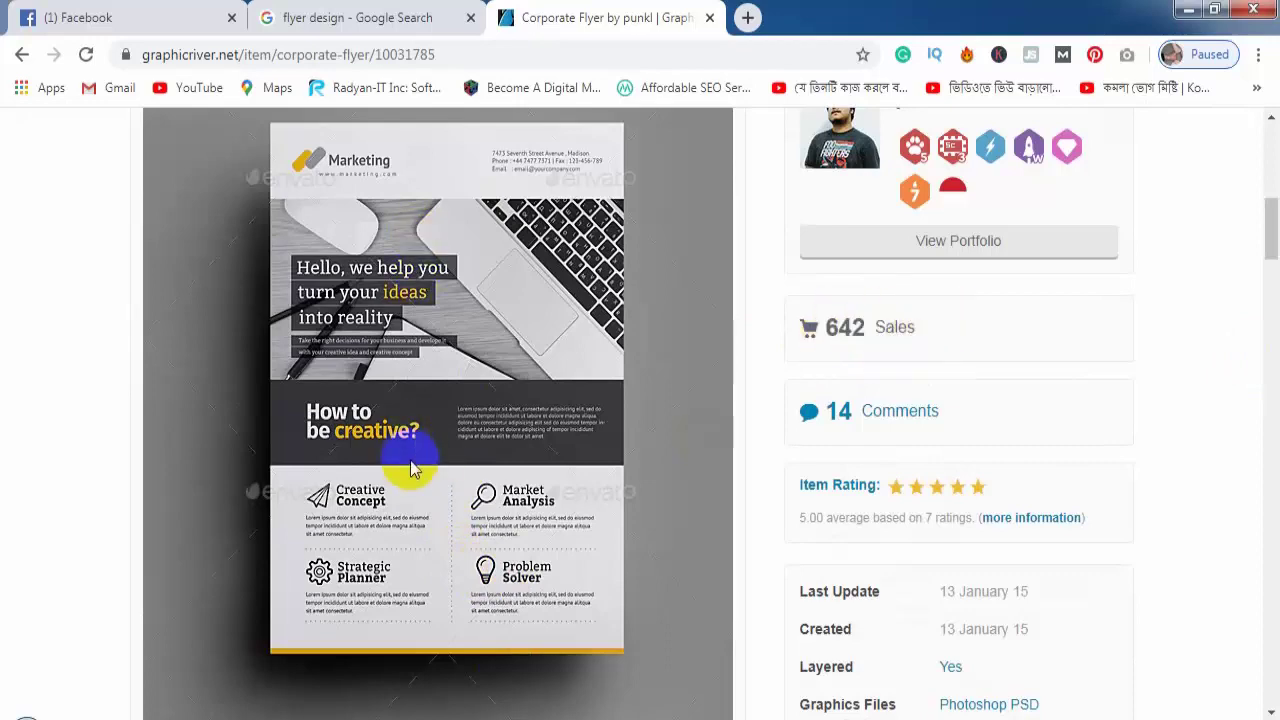
Step: Examine the Marketing flyer's full layout, enlarged preview, description and item details
scroll(466, 563, "up", 3)
scroll(466, 563, "down", 4)
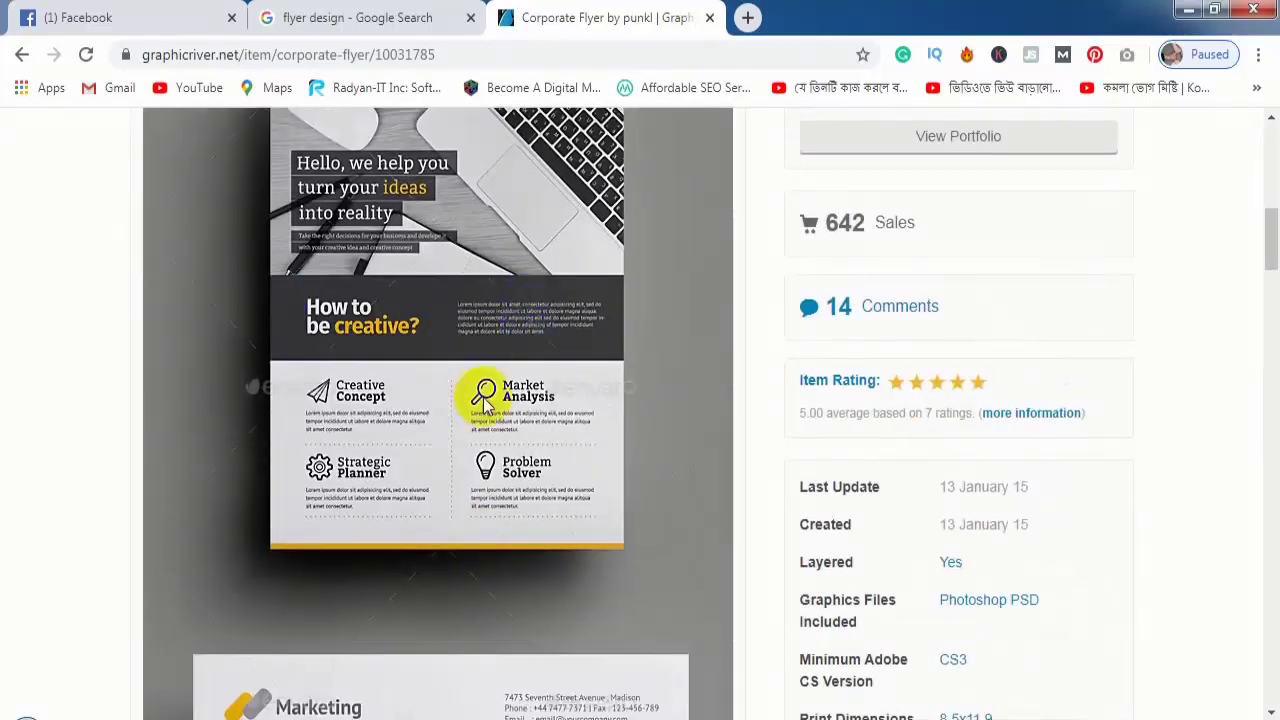
scroll(394, 471, "down", 4)
scroll(417, 487, "up", 9)
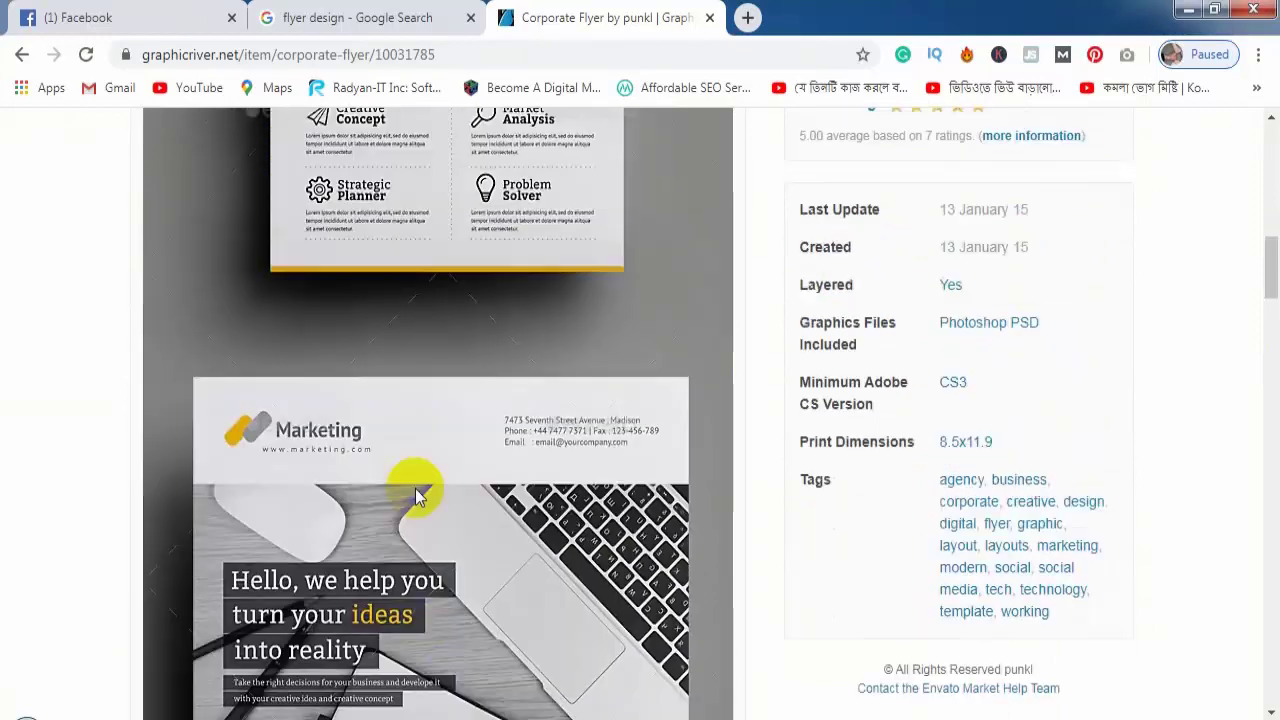
scroll(606, 528, "up", 2)
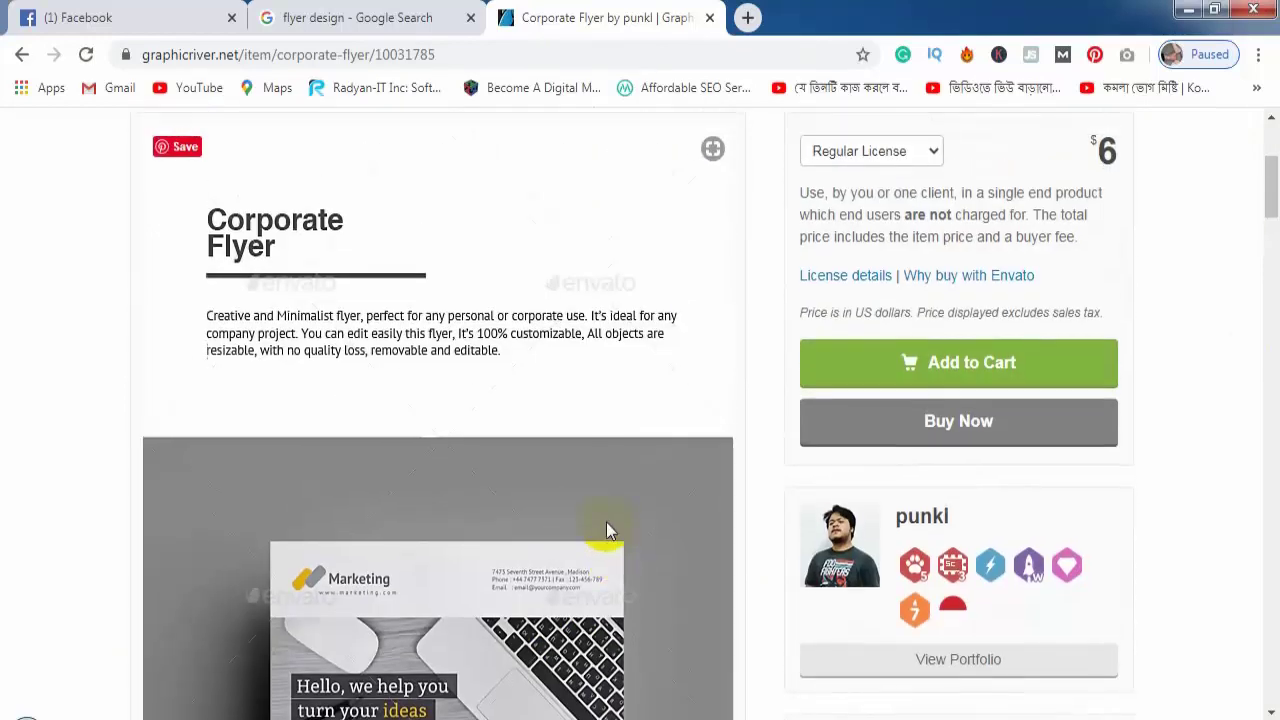
scroll(430, 520, "down", 2)
scroll(583, 528, "up", 1)
scroll(669, 256, "down", 3)
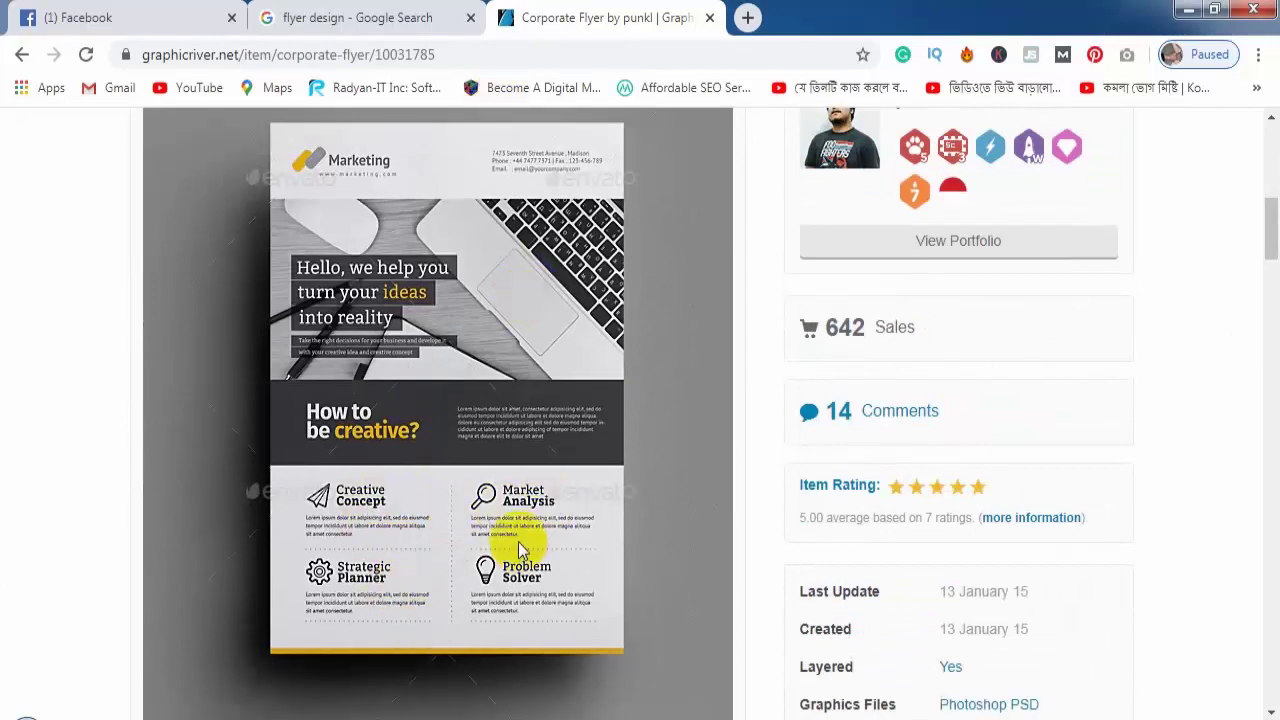
scroll(545, 650, "up", 2)
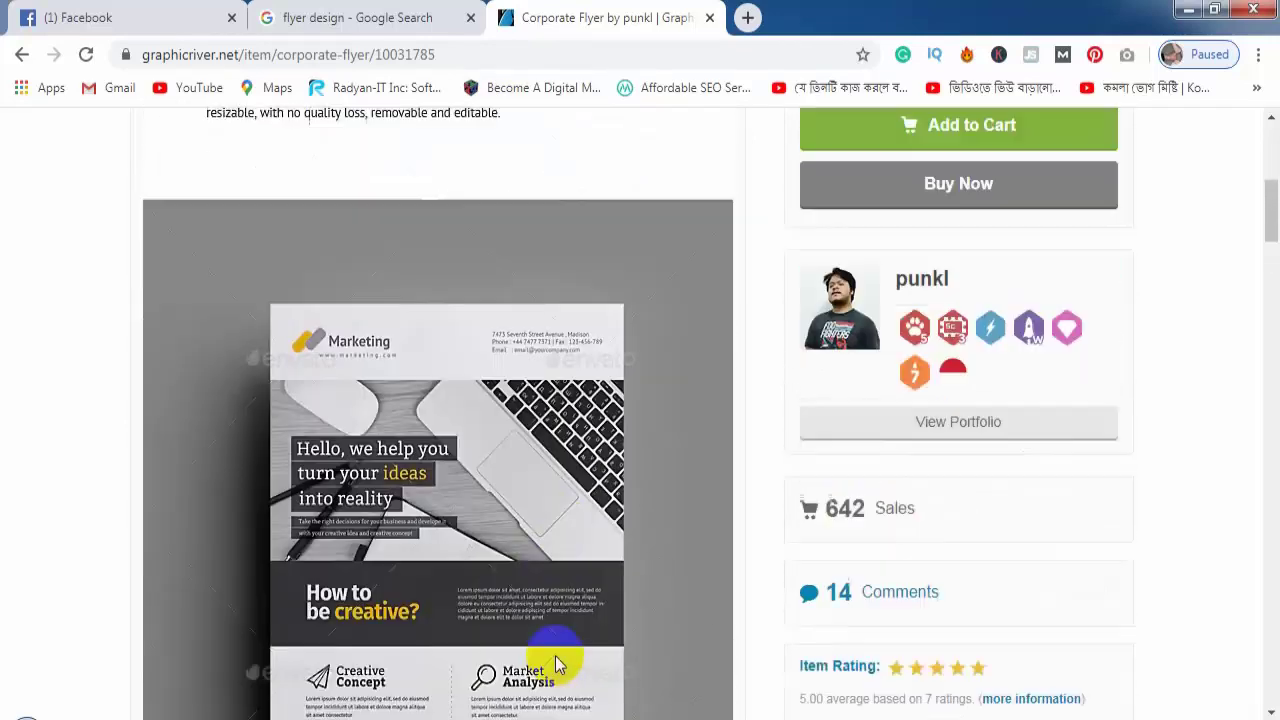
scroll(555, 660, "down", 2)
scroll(555, 655, "up", 4)
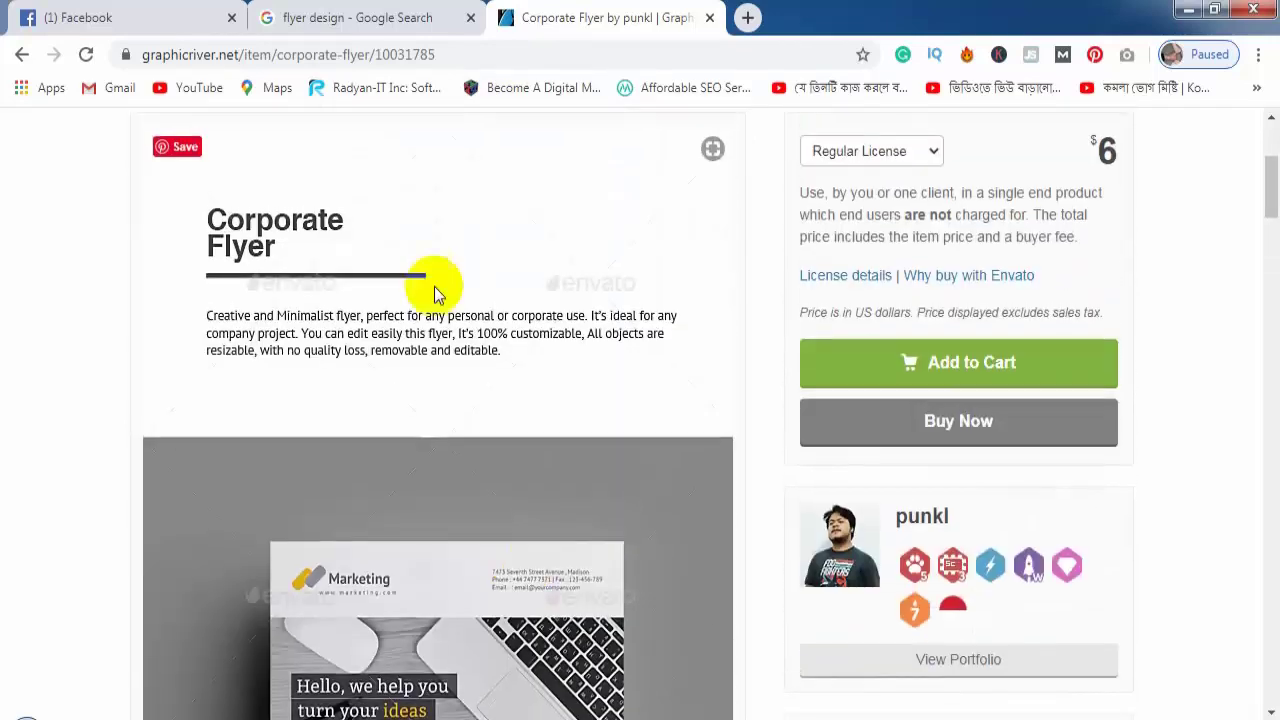
Step: Go back to the corporate flyer results and look through the templates further down the list
left_click(24, 57)
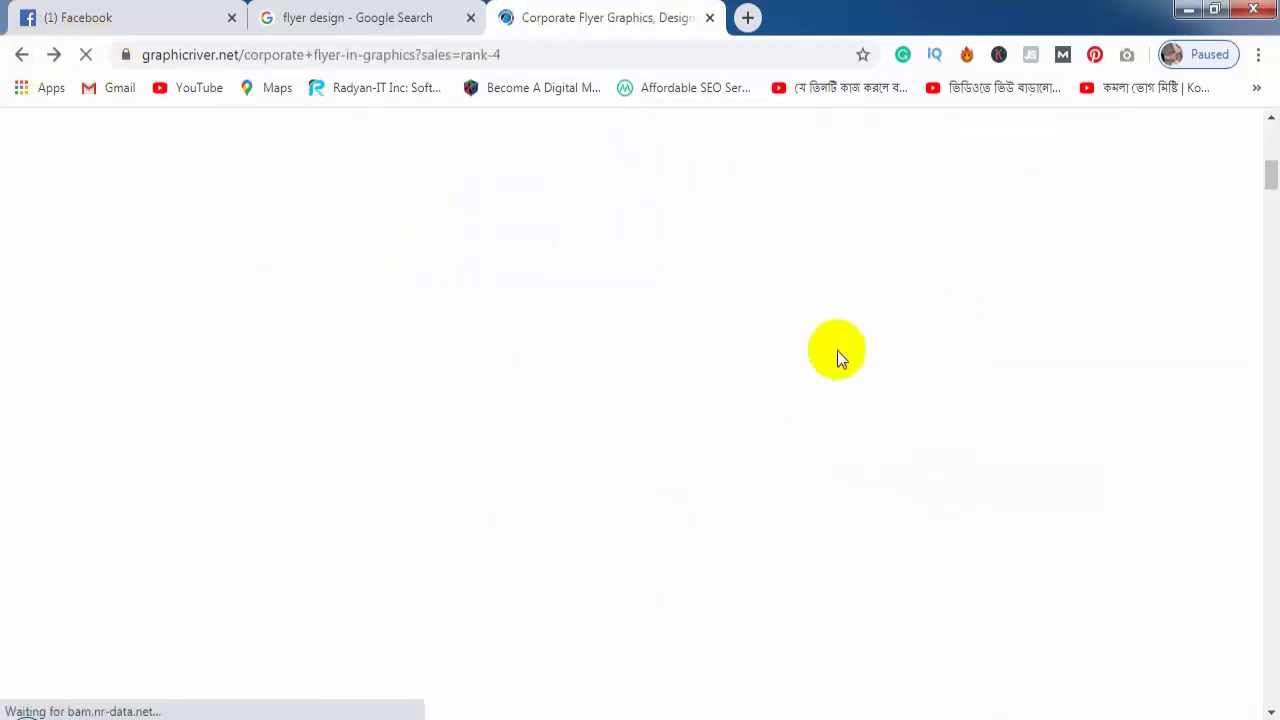
double_click(928, 20)
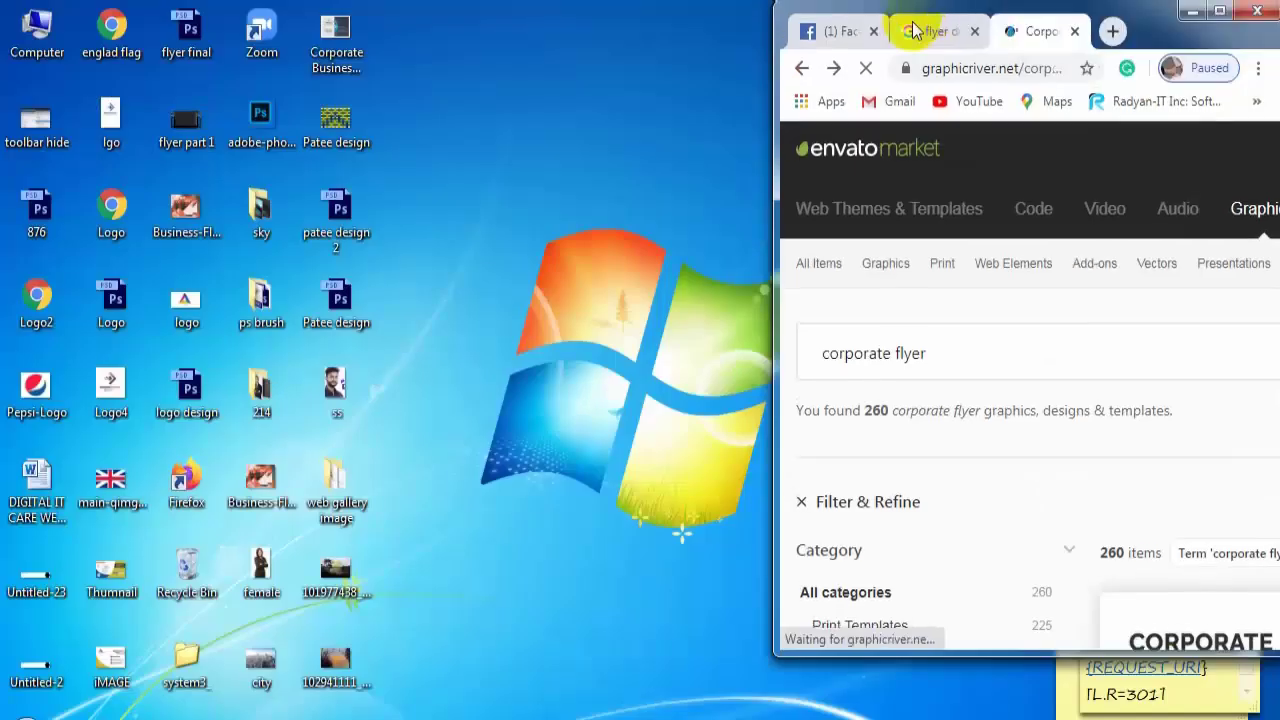
left_click(1222, 22)
scroll(731, 449, "down", 5)
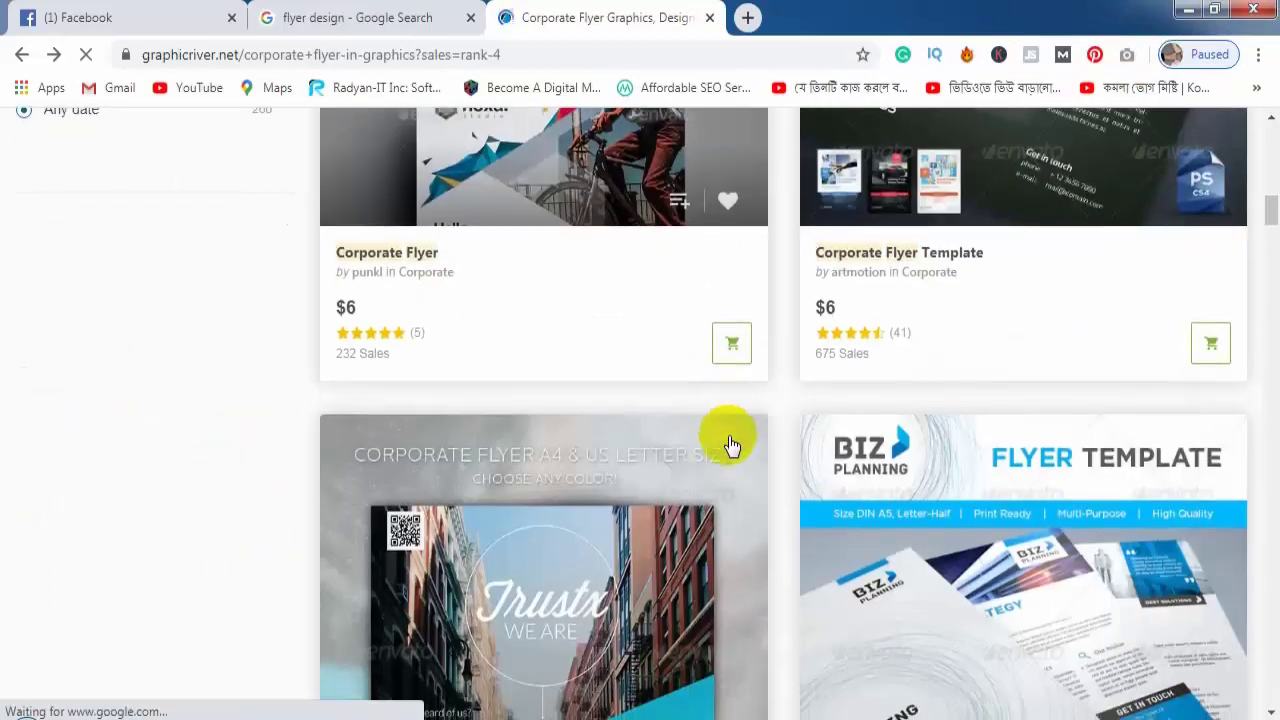
Step: Open the Corporate Flyer / AD Template with the Biz Planning design and examine its features and layout previews
scroll(924, 484, "down", 2)
left_click(866, 531)
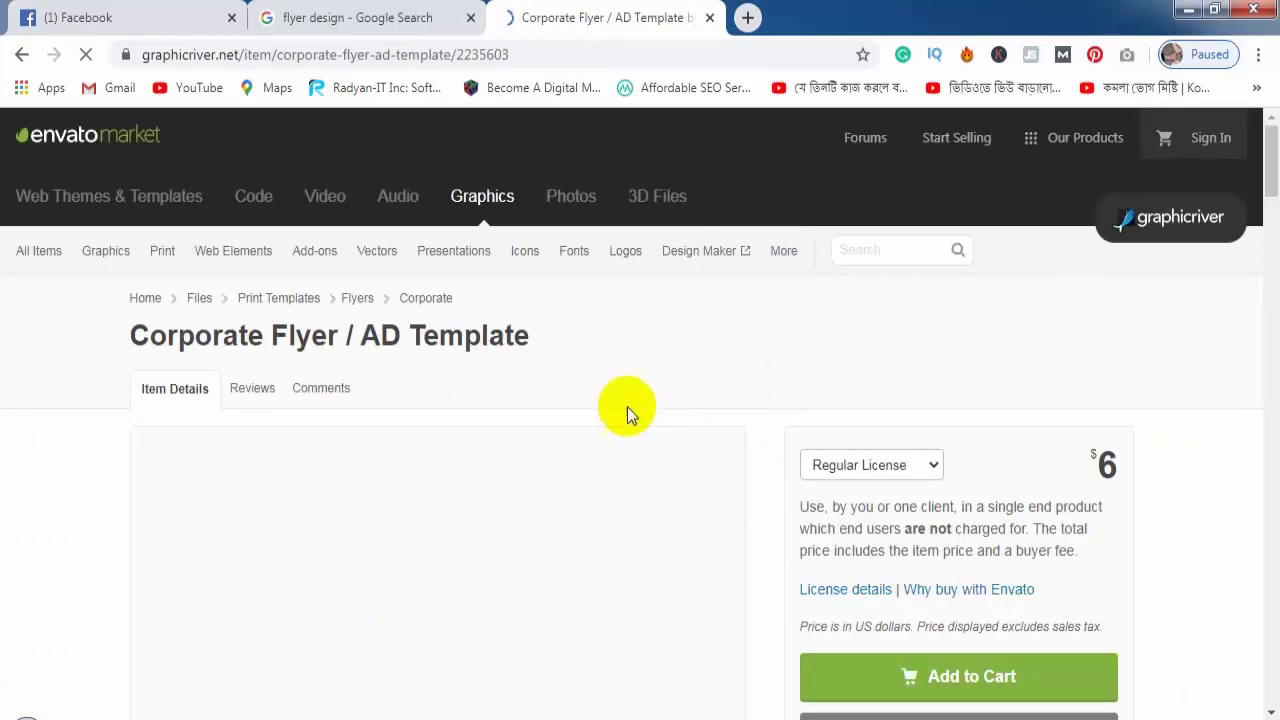
scroll(557, 412, "down", 3)
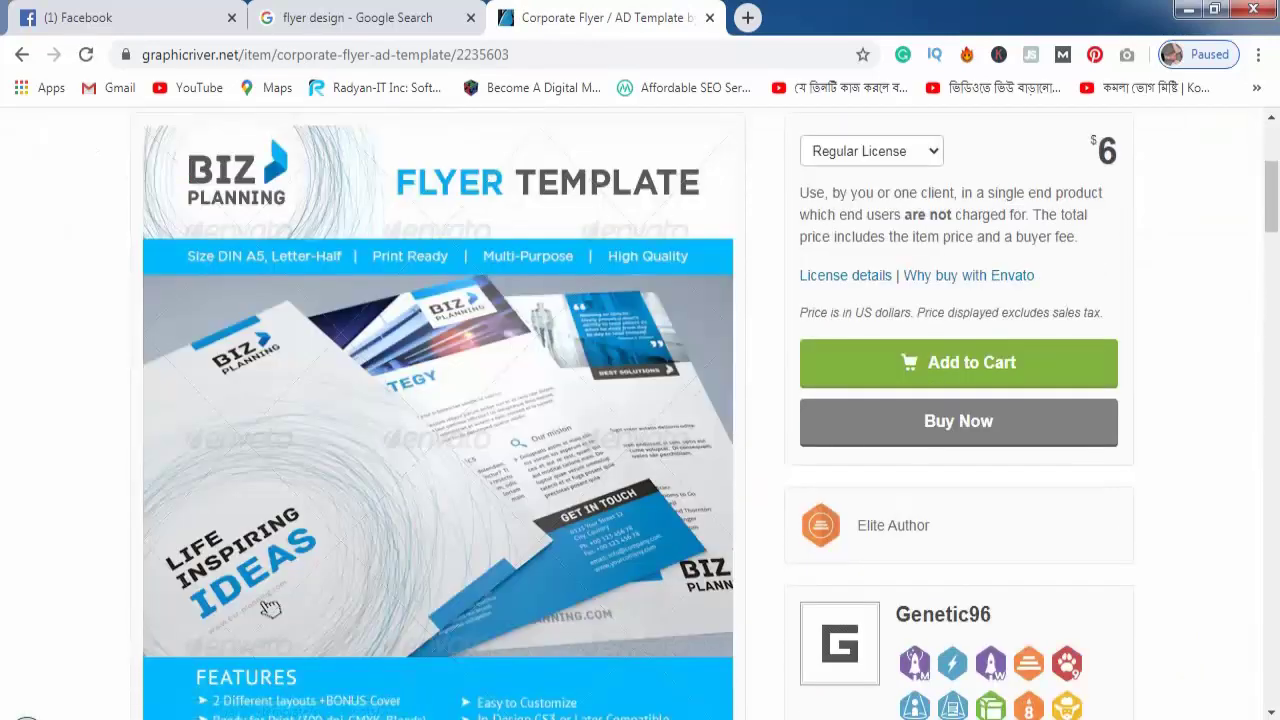
scroll(606, 517, "down", 6)
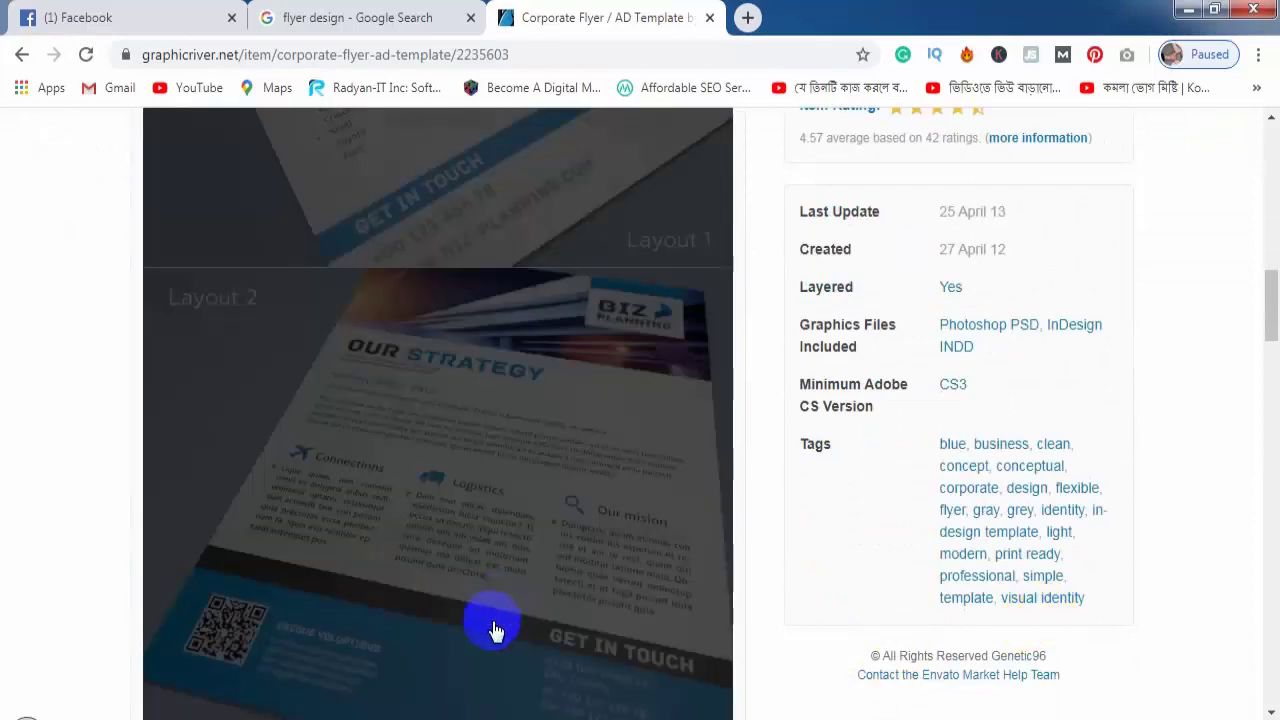
scroll(480, 590, "up", 6)
Step: Return from the AD template to the corporate flyer results and look at the Trustx Corporate Flyer
left_click(25, 62)
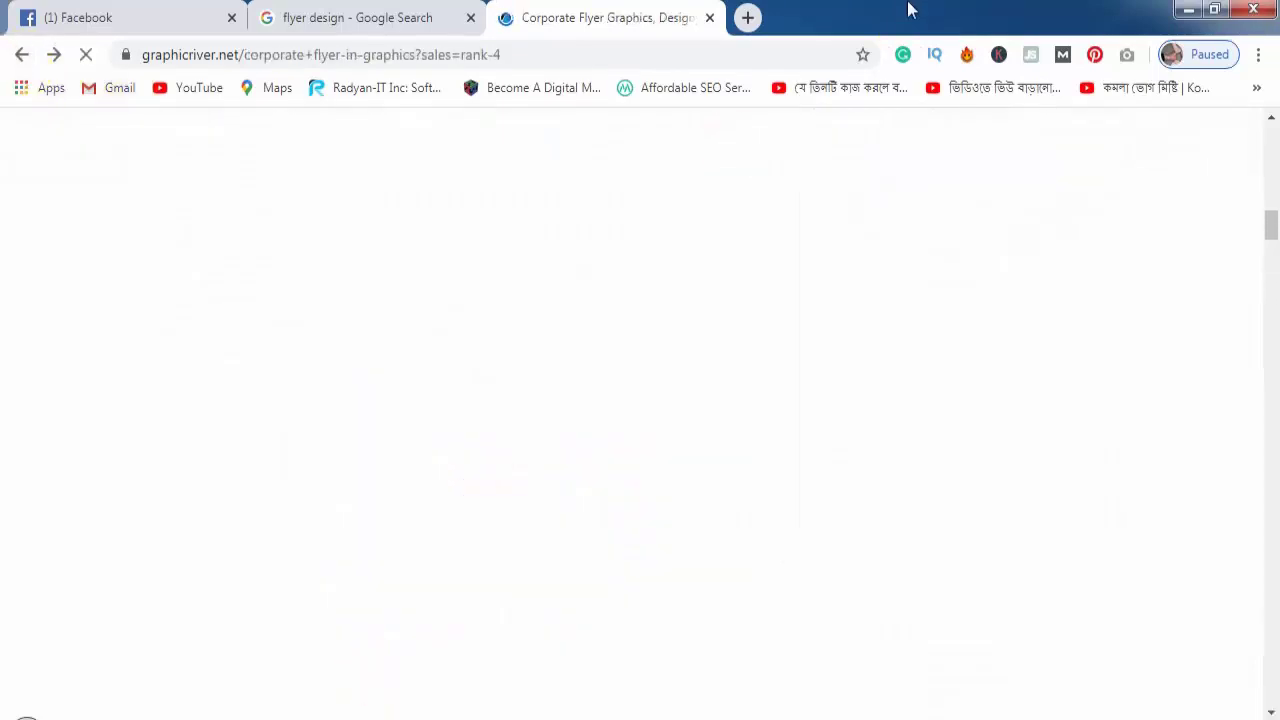
scroll(700, 505, "down", 8)
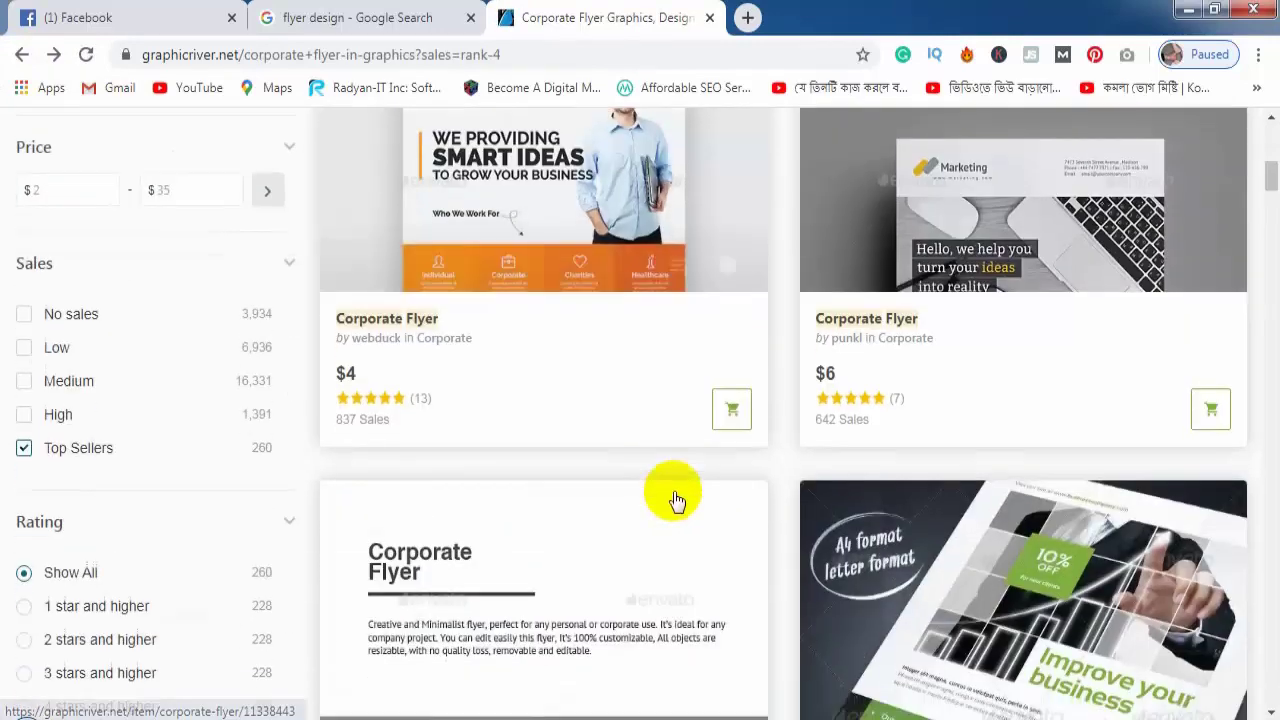
scroll(675, 500, "down", 8)
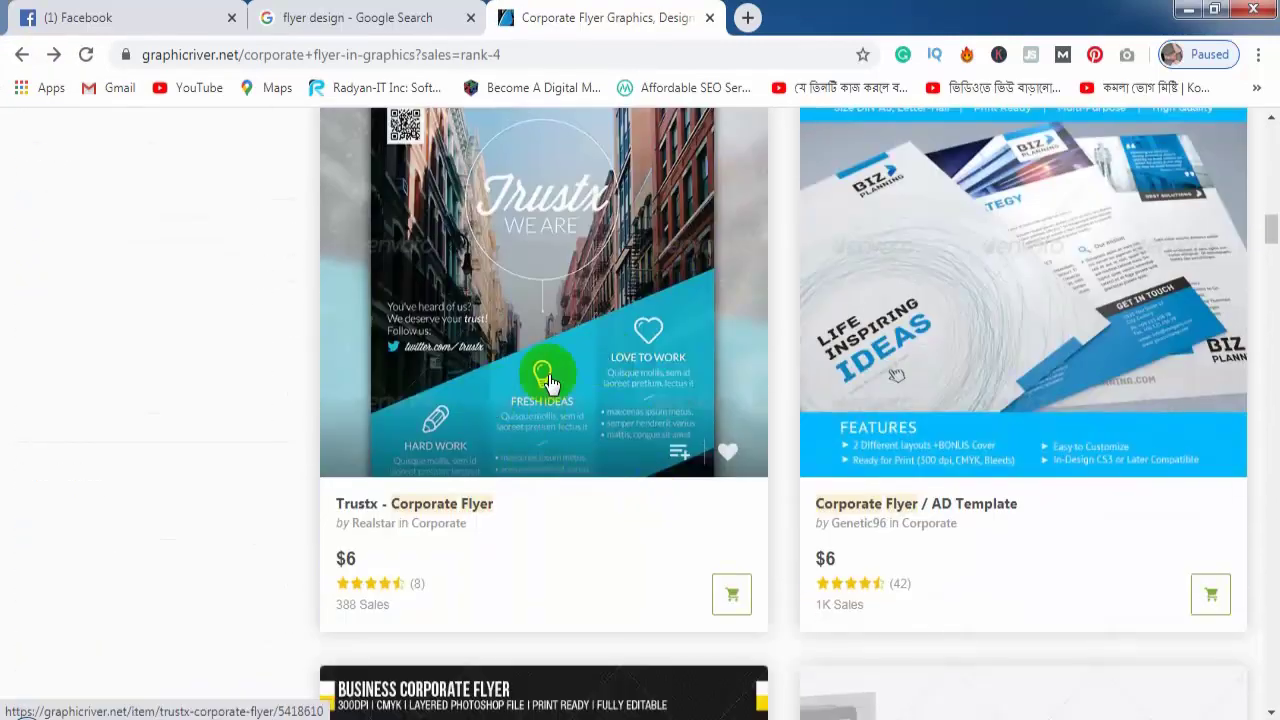
Step: Open the Trustx Corporate Flyer item page and examine its full preview image and item details
left_click(610, 350)
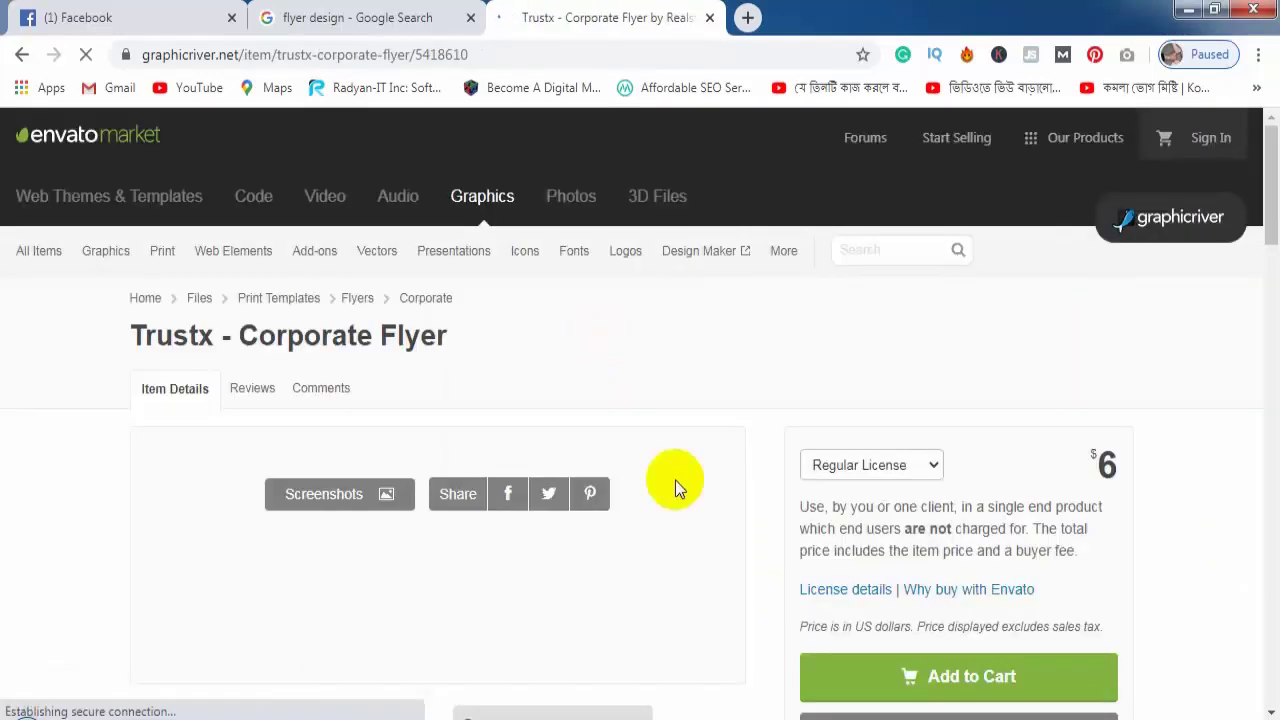
scroll(751, 560, "down", 3)
scroll(750, 554, "down", 2)
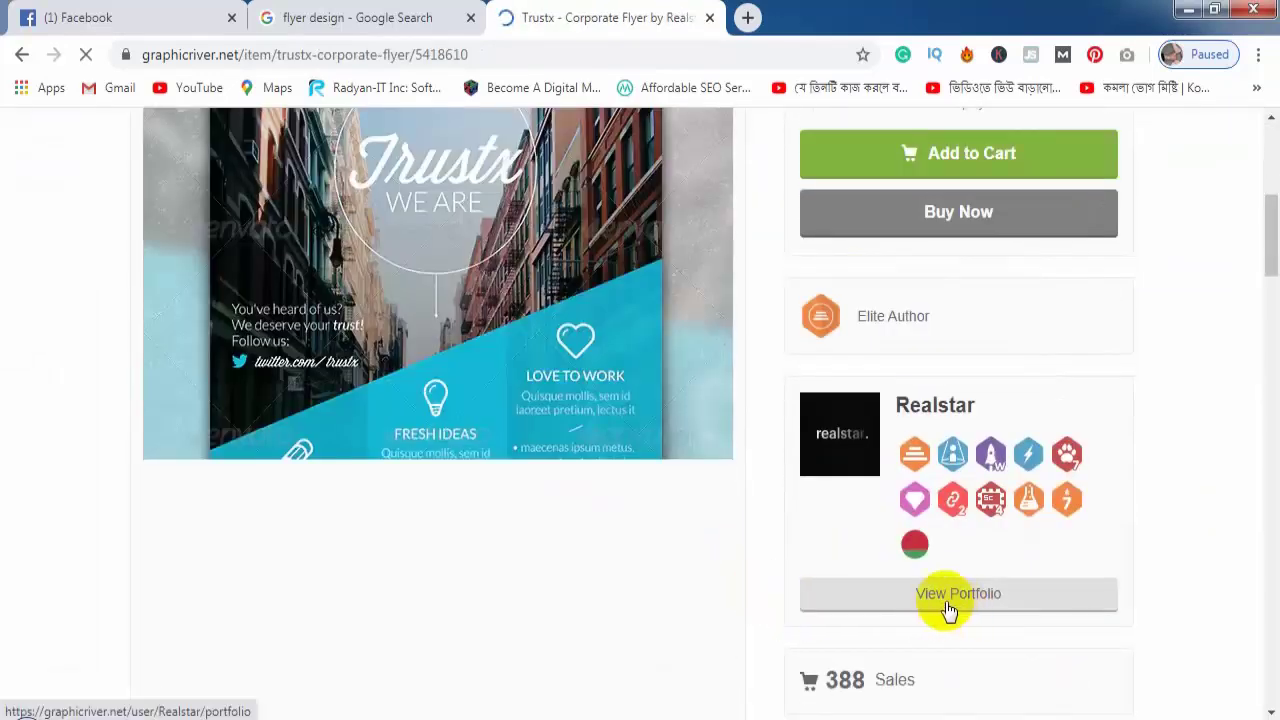
scroll(830, 500, "up", 2)
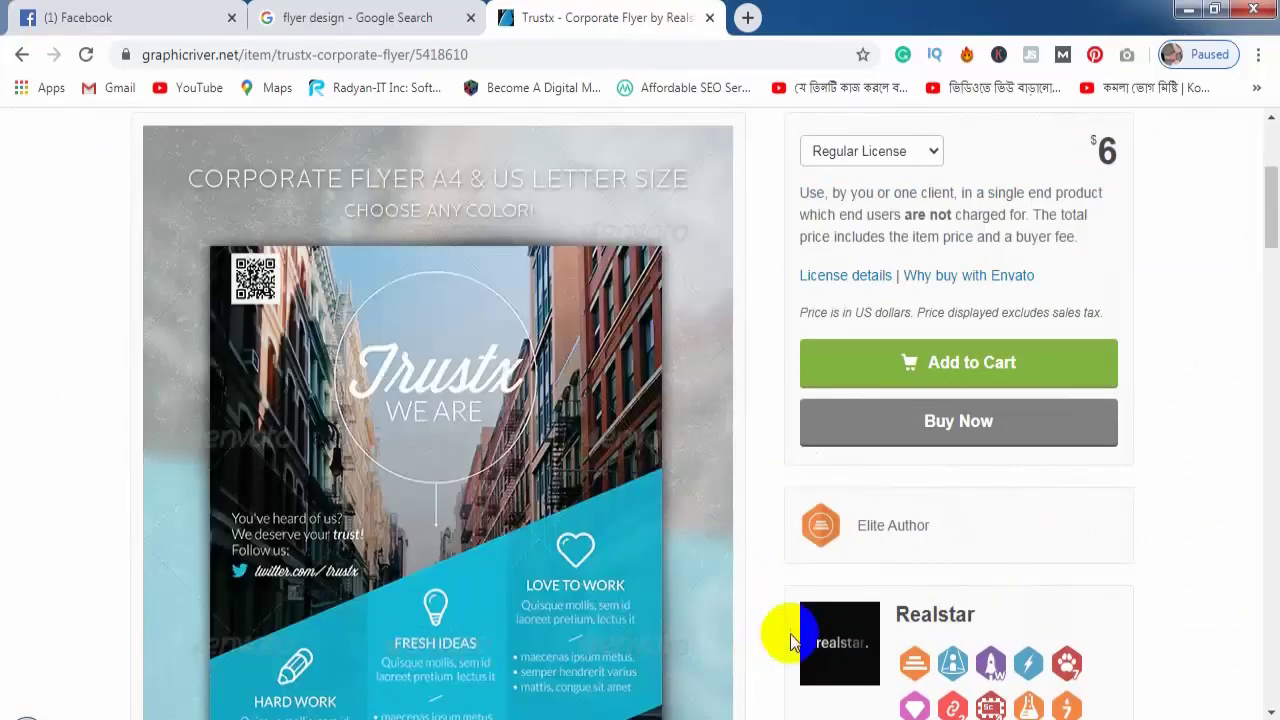
scroll(495, 620, "down", 5)
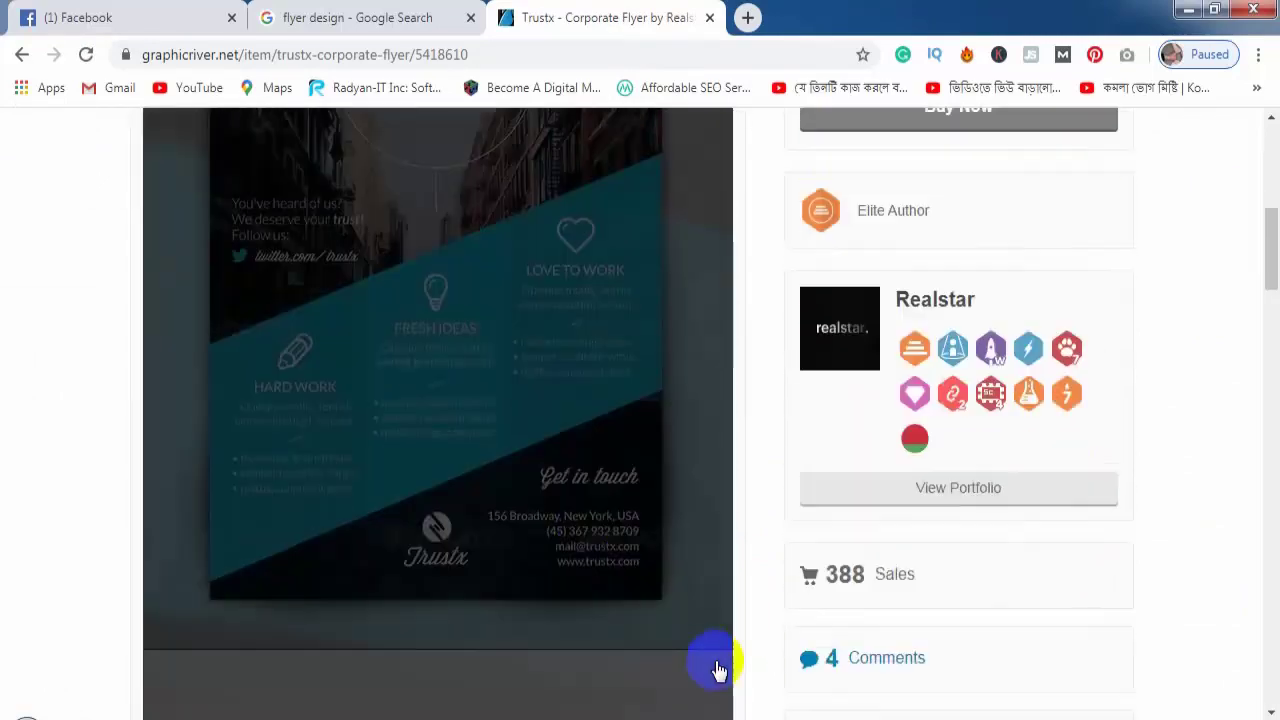
scroll(795, 602, "up", 3)
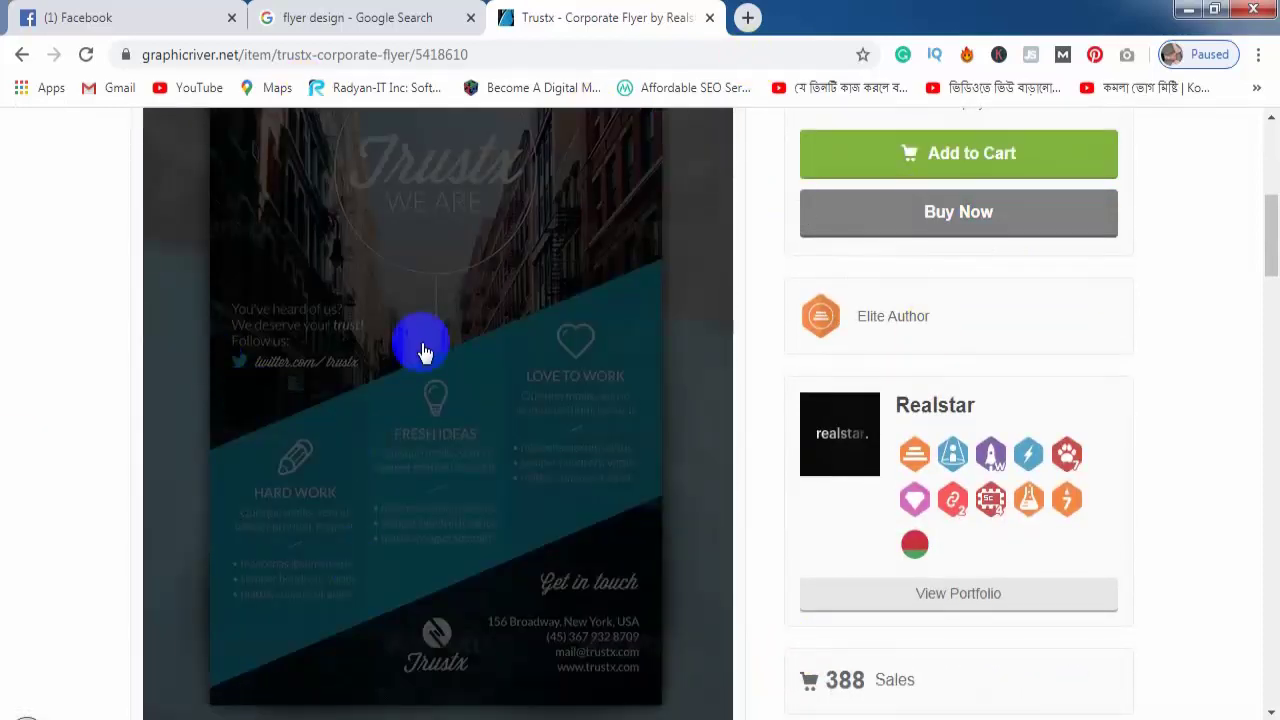
Step: Enlarge the Trustx flyer's preview and open the front-side image in its own browser tab
right_click(421, 320)
left_click(277, 364)
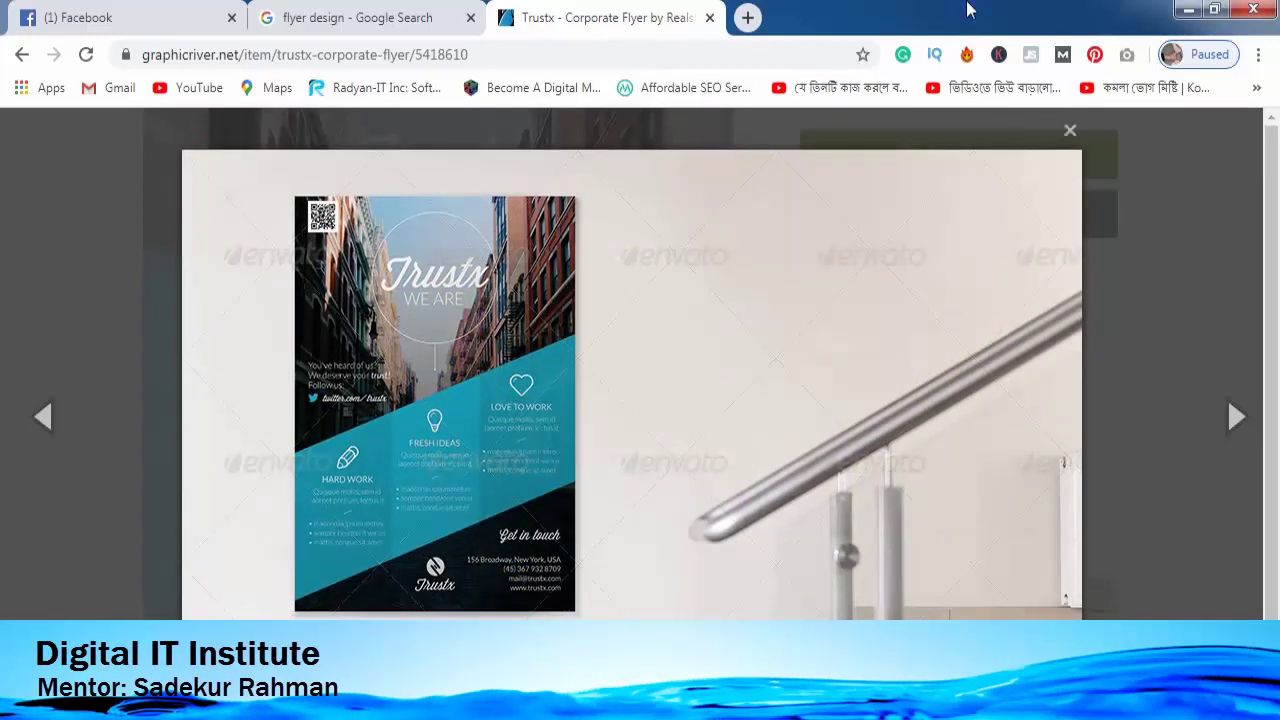
left_click(437, 401)
right_click(437, 401)
left_click(520, 408)
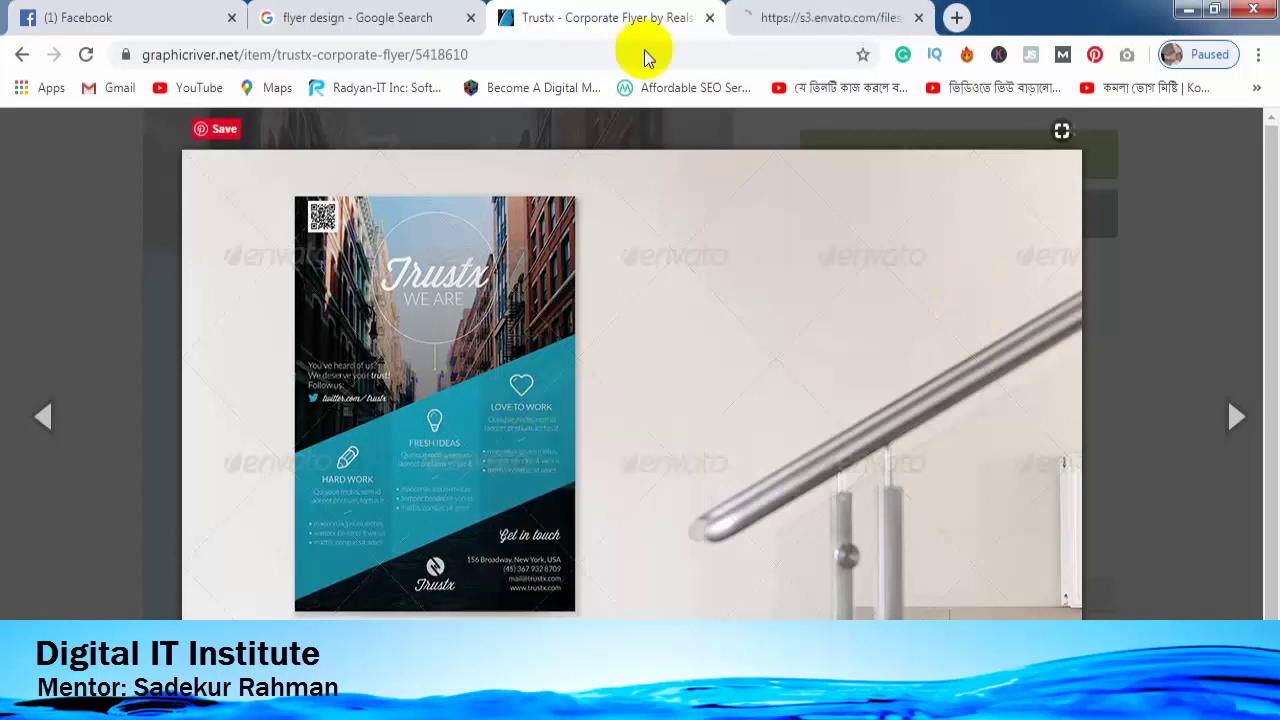
left_click(780, 14)
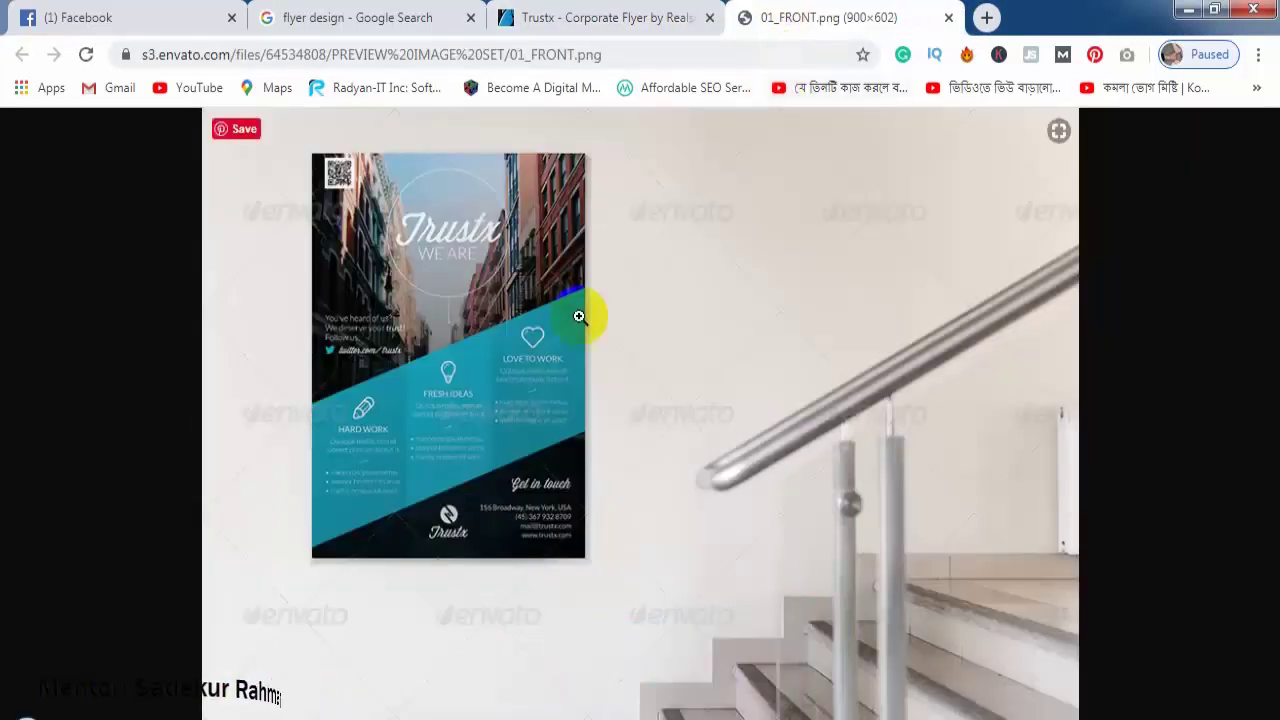
Step: Save the flyer preview image to the Desktop as the PNG file 01_FRONT
right_click(458, 346)
left_click(529, 390)
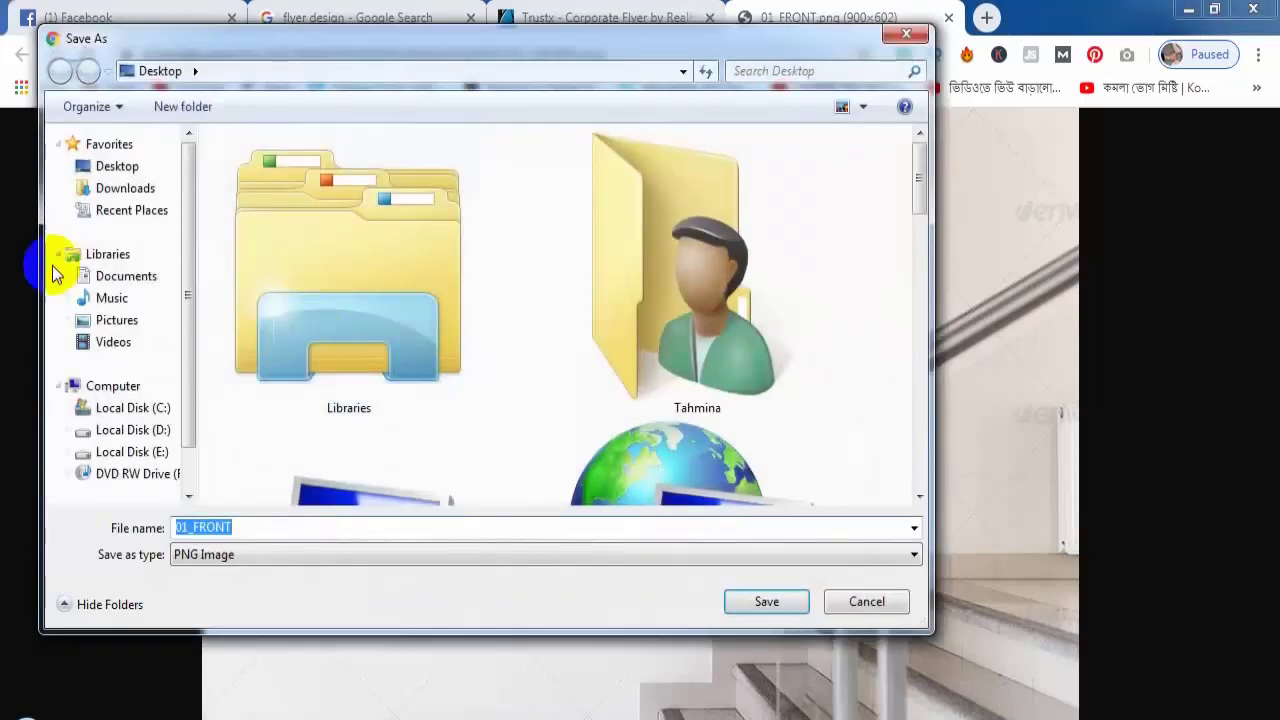
left_click(102, 166)
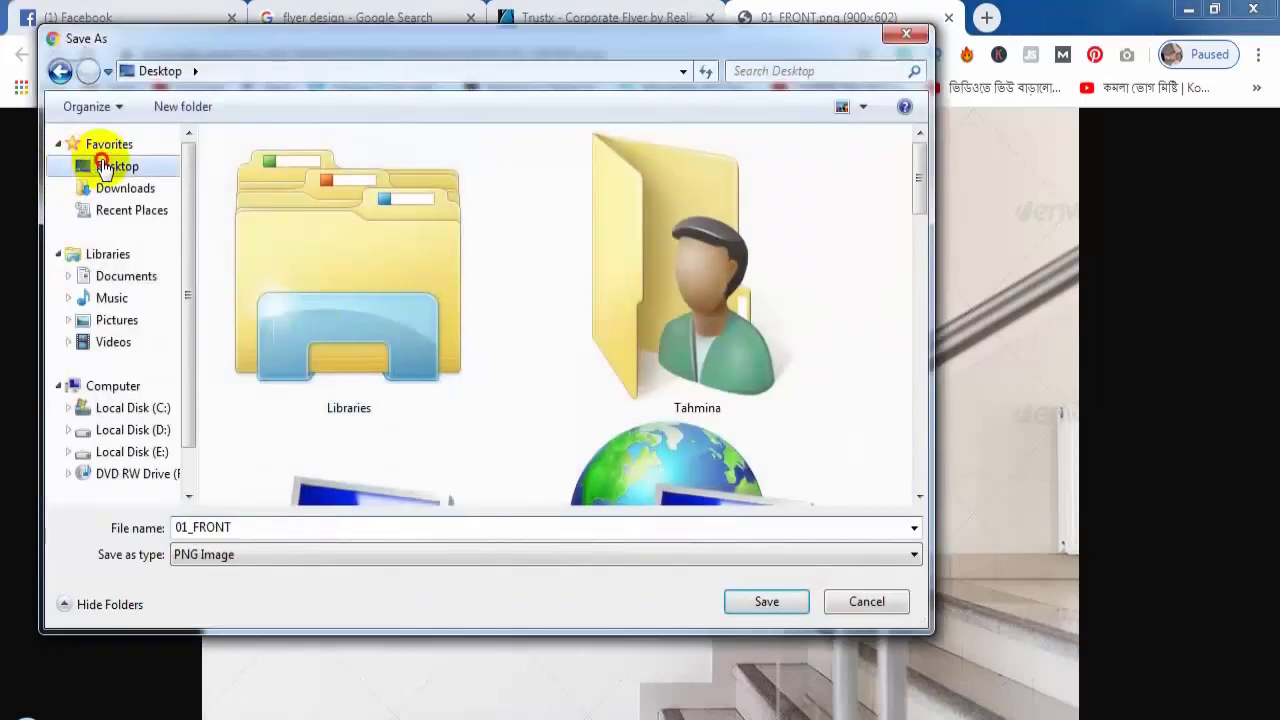
left_click(766, 602)
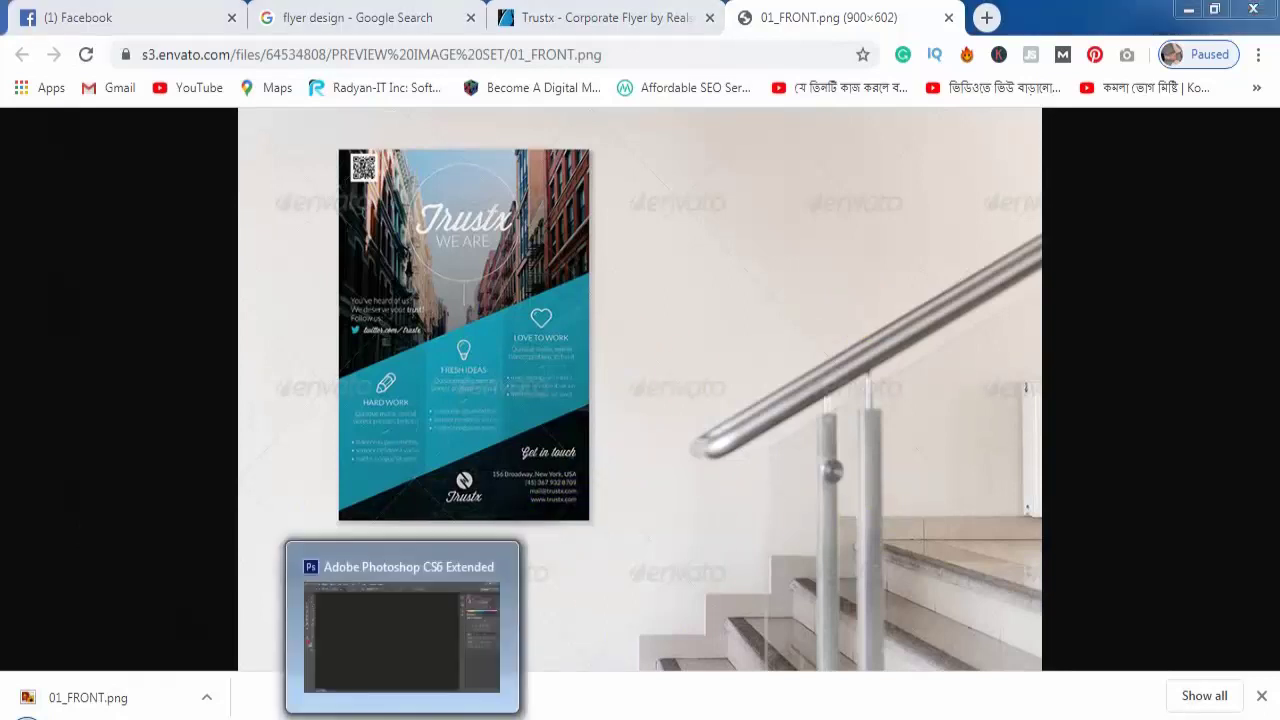
left_click(400, 630)
left_click(58, 12)
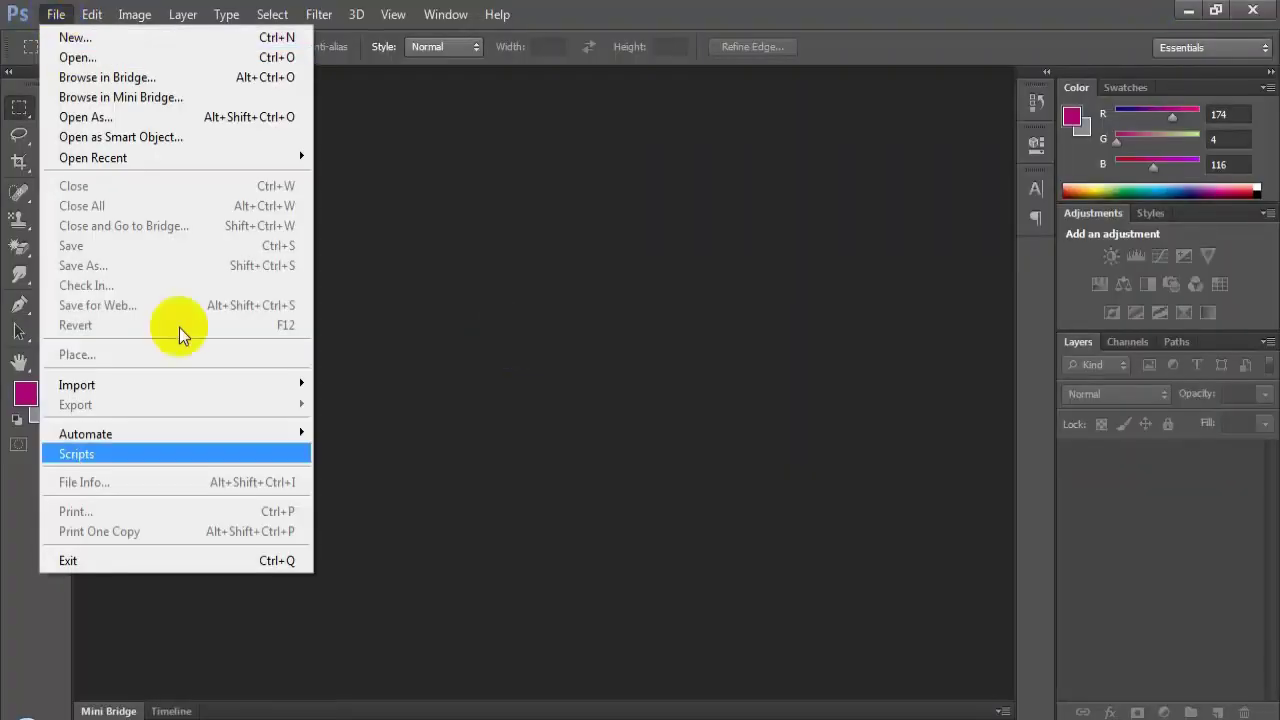
left_click(286, 696)
left_click(305, 708)
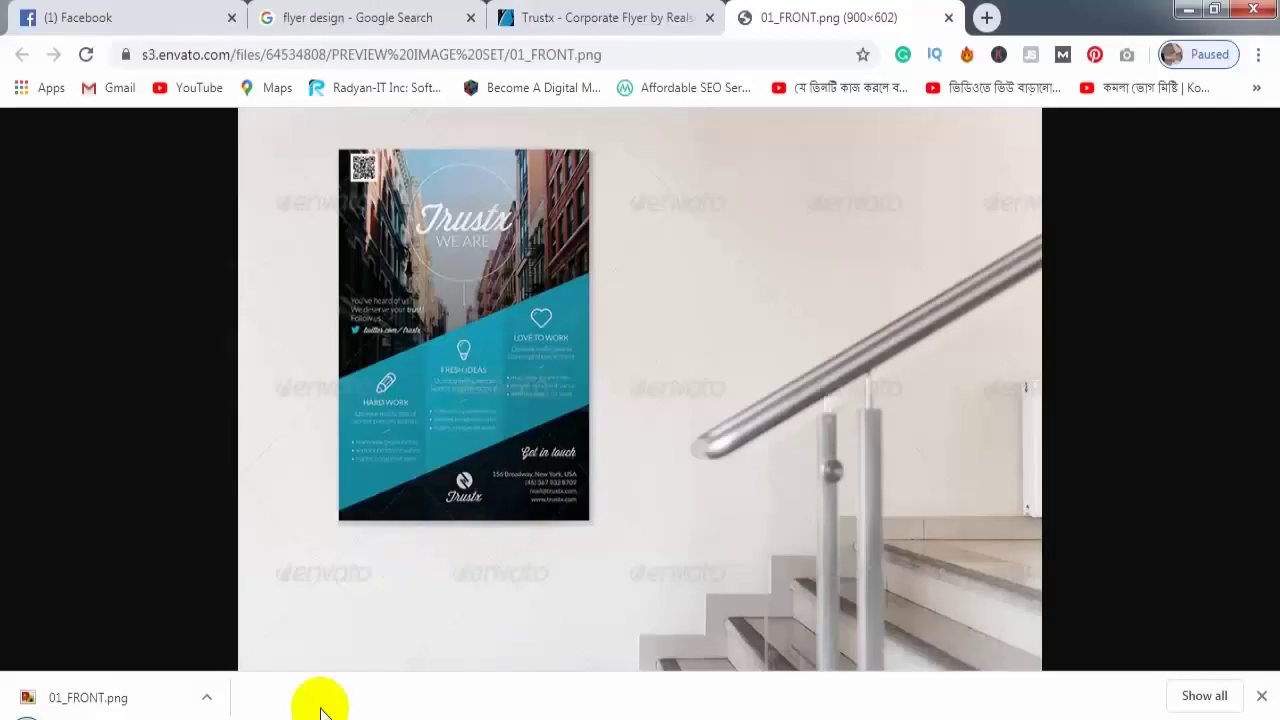
Step: Show the downloaded 01_FRONT.png in its folder and open it in Adobe Photoshop
left_click(206, 697)
left_click(271, 620)
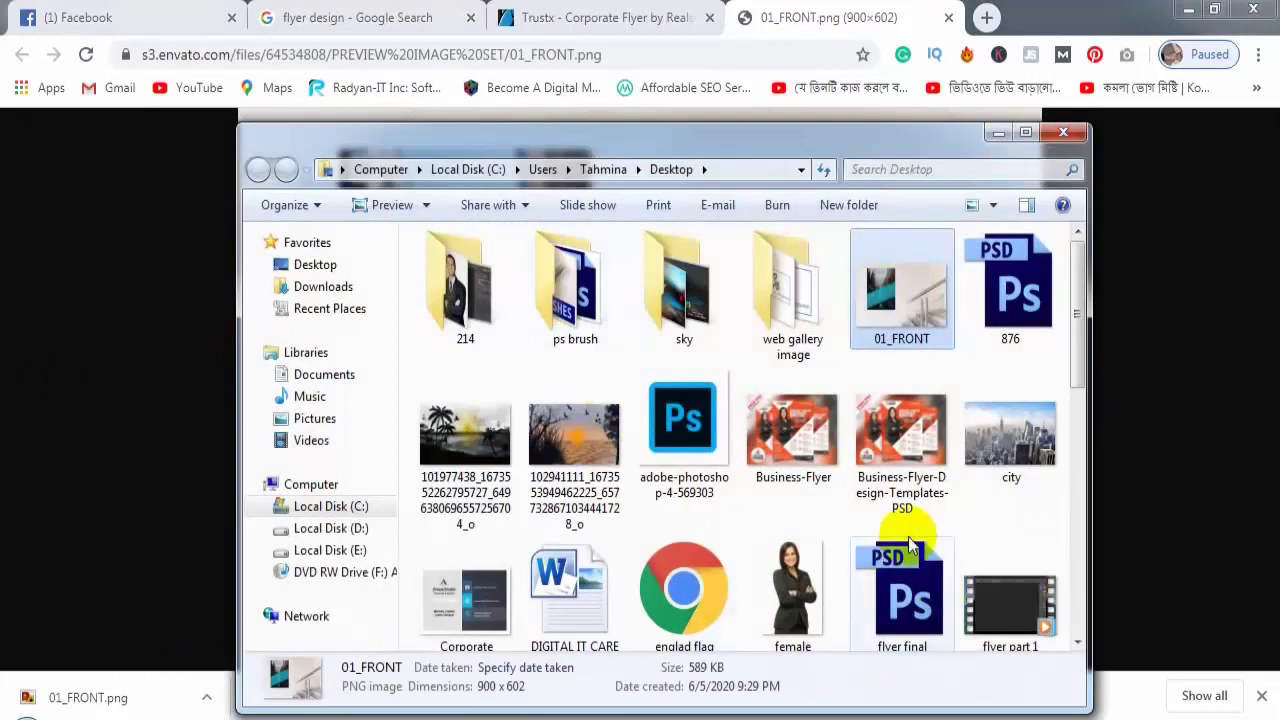
left_click_drag(905, 290, 560, 394)
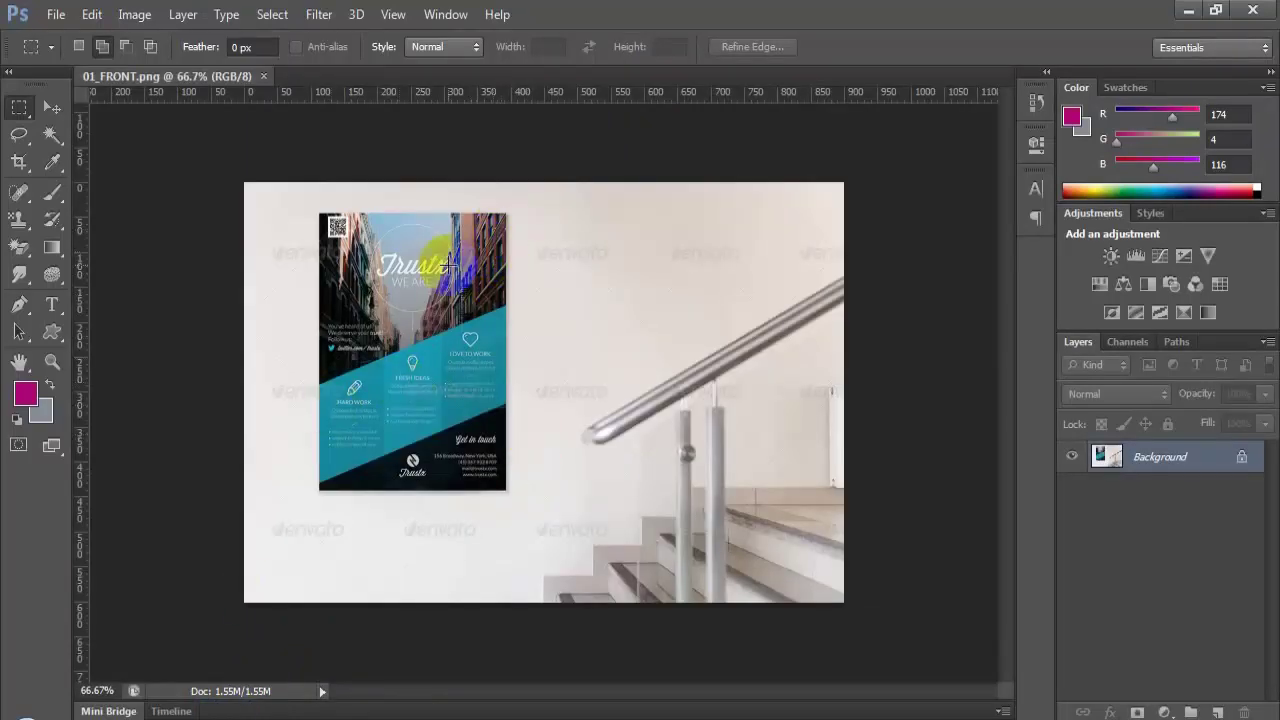
left_click(375, 290)
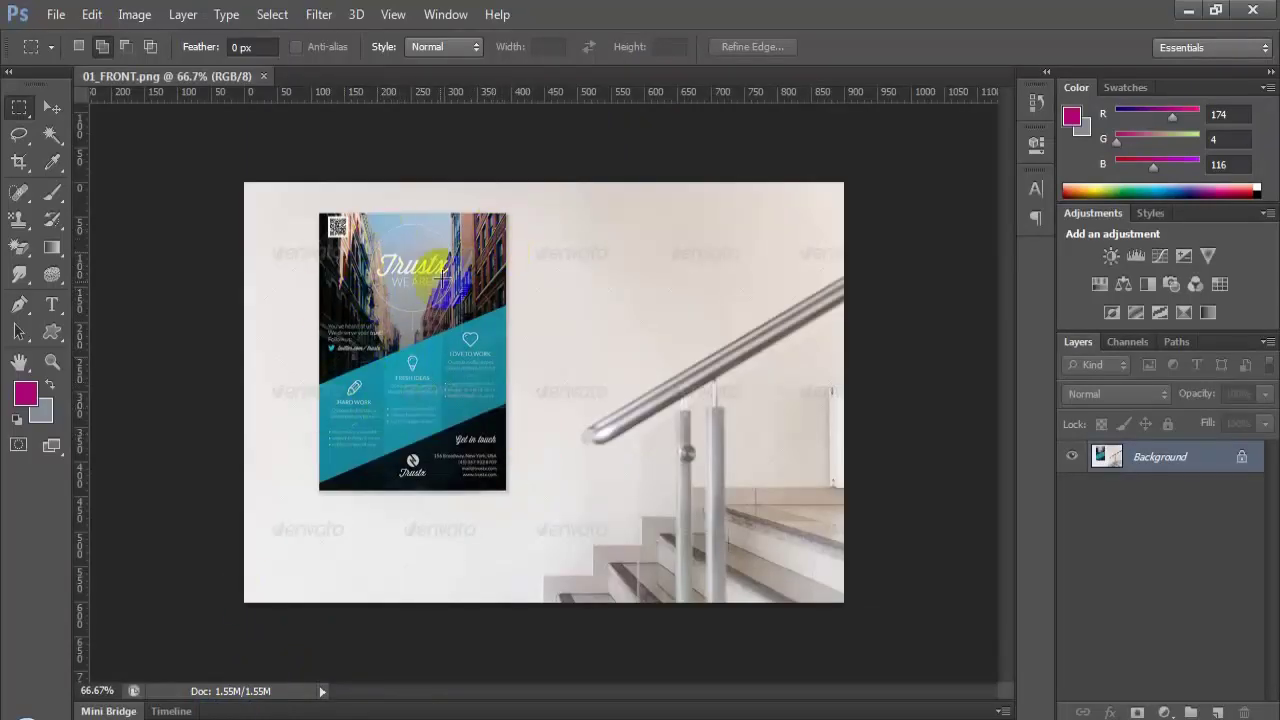
left_click(370, 254)
left_click(338, 228)
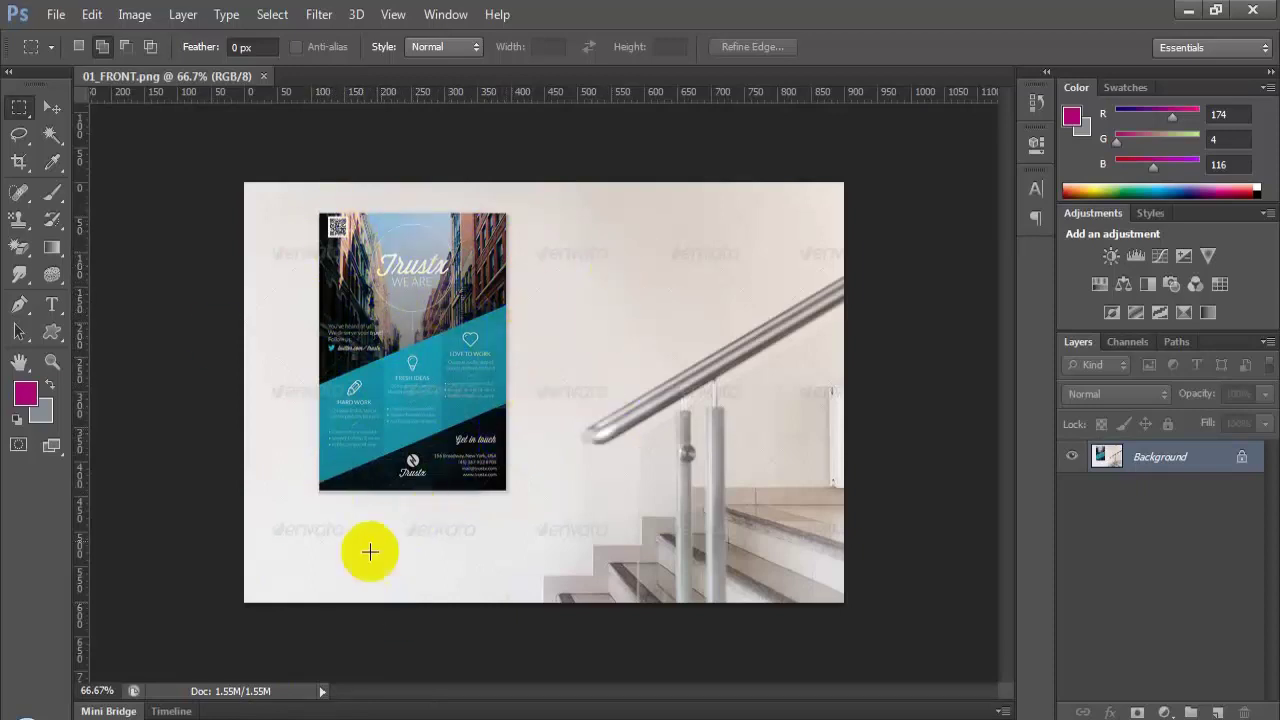
left_click(471, 100)
left_click(397, 347)
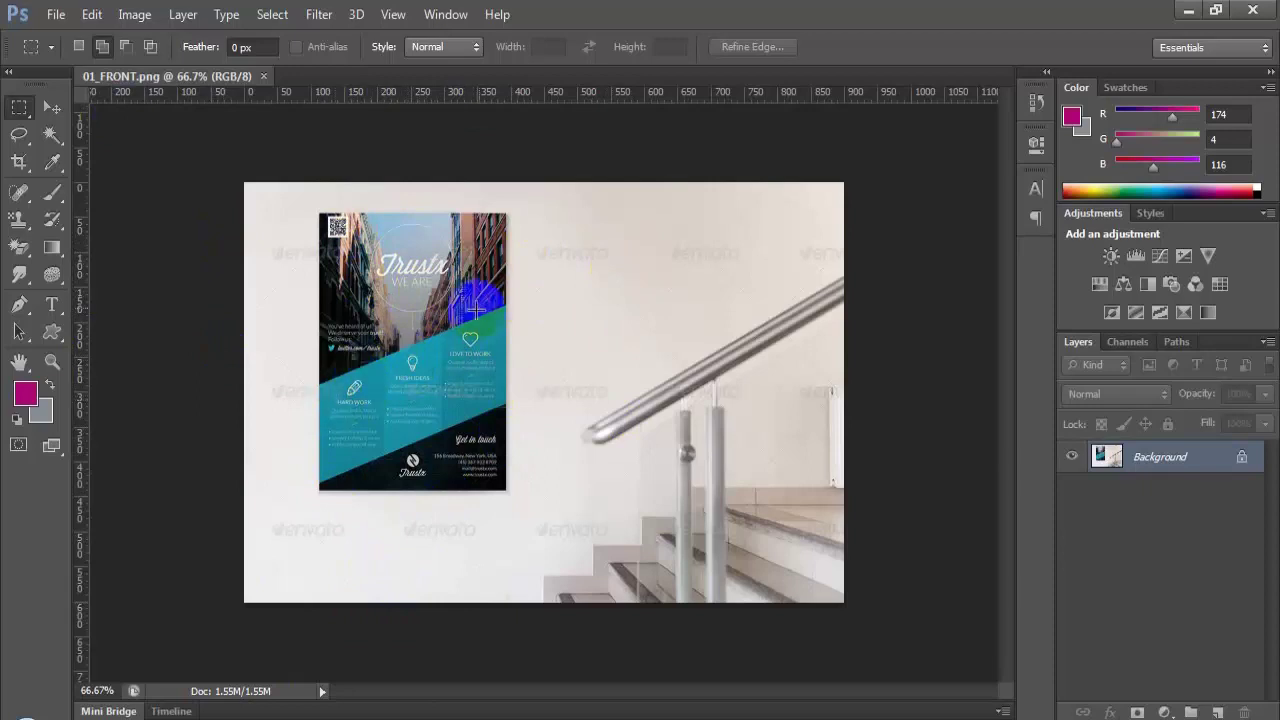
left_click(305, 126)
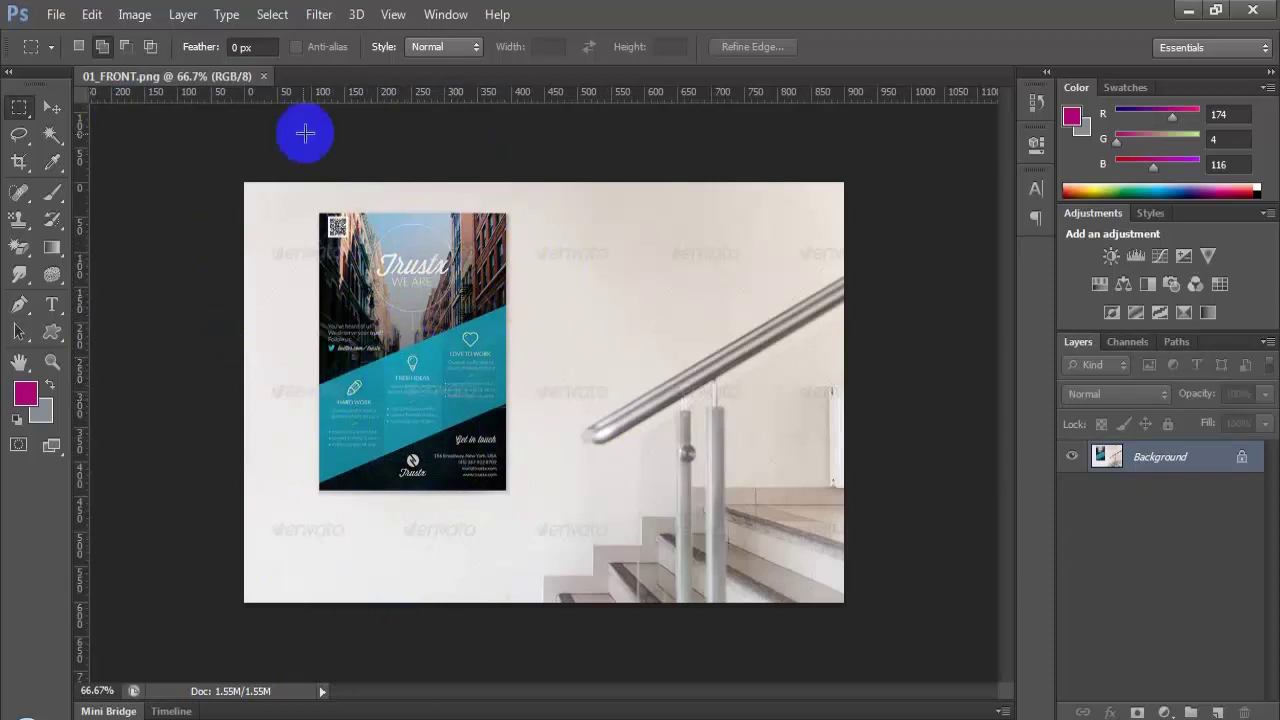
Step: Start a new document and name it "flyer design"
left_click(56, 14)
left_click(70, 35)
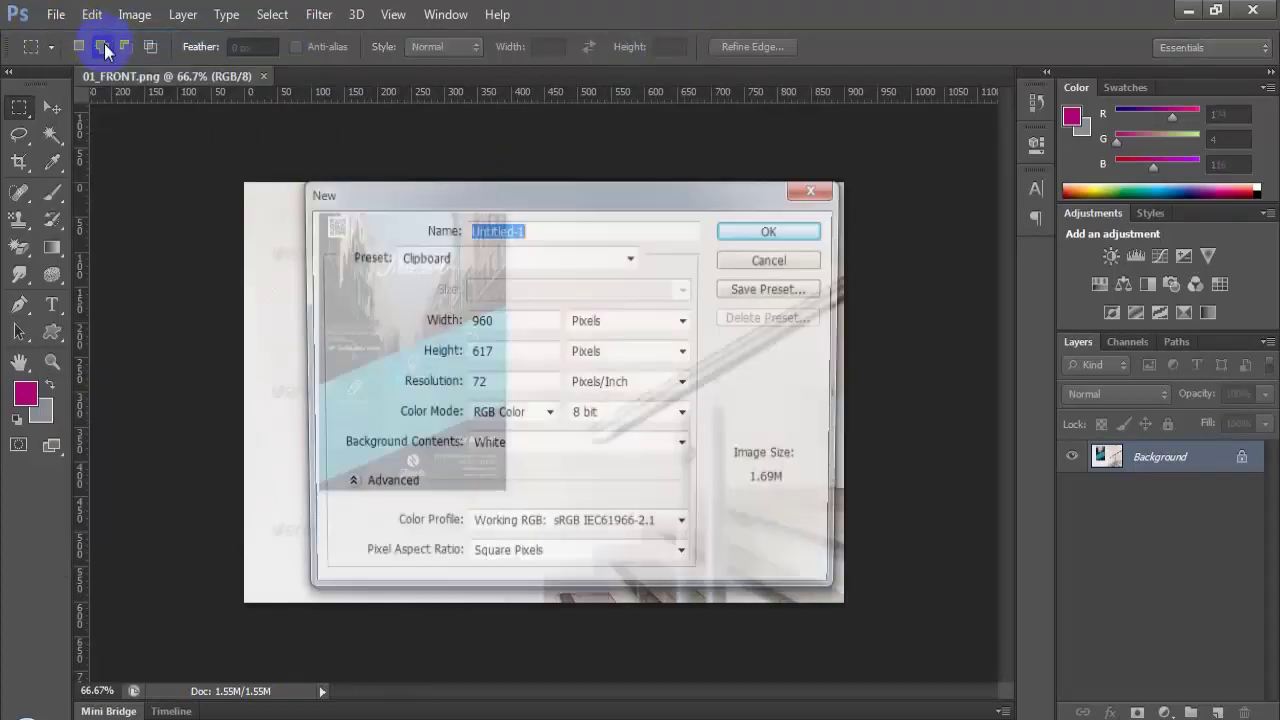
left_click_drag(605, 194, 547, 184)
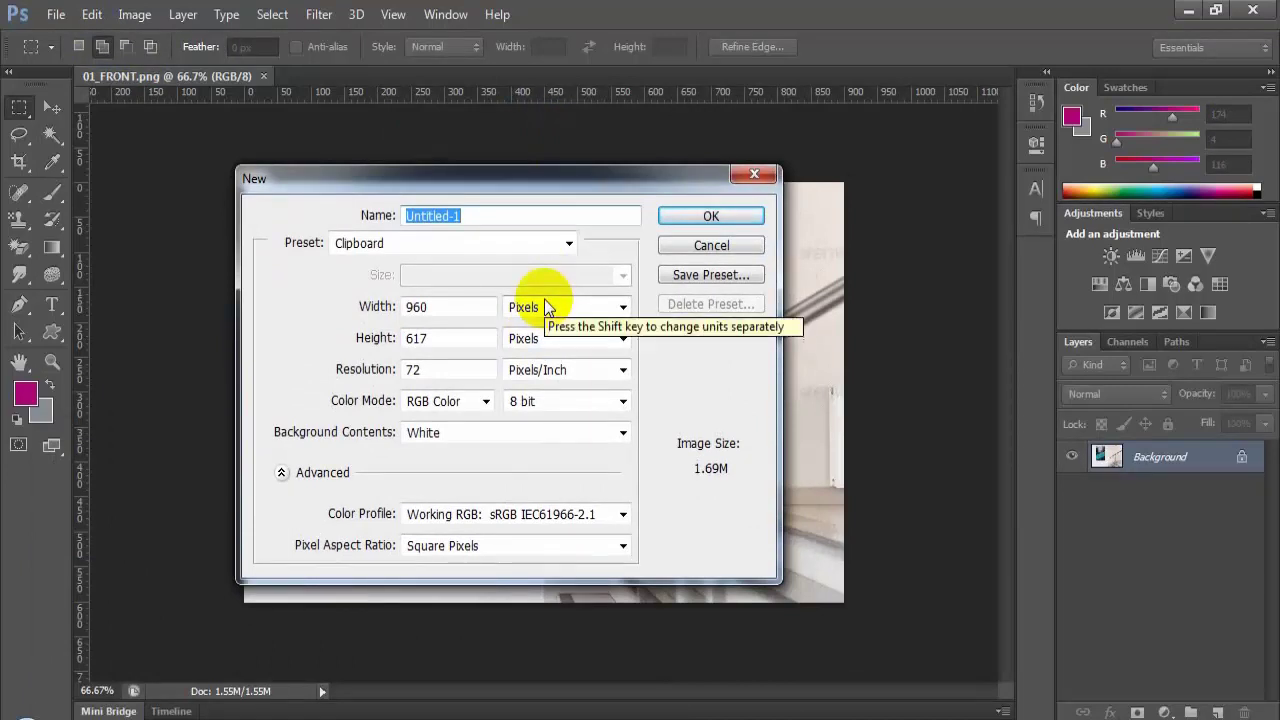
left_click(520, 220)
key("ctrl+a")
type("fle")
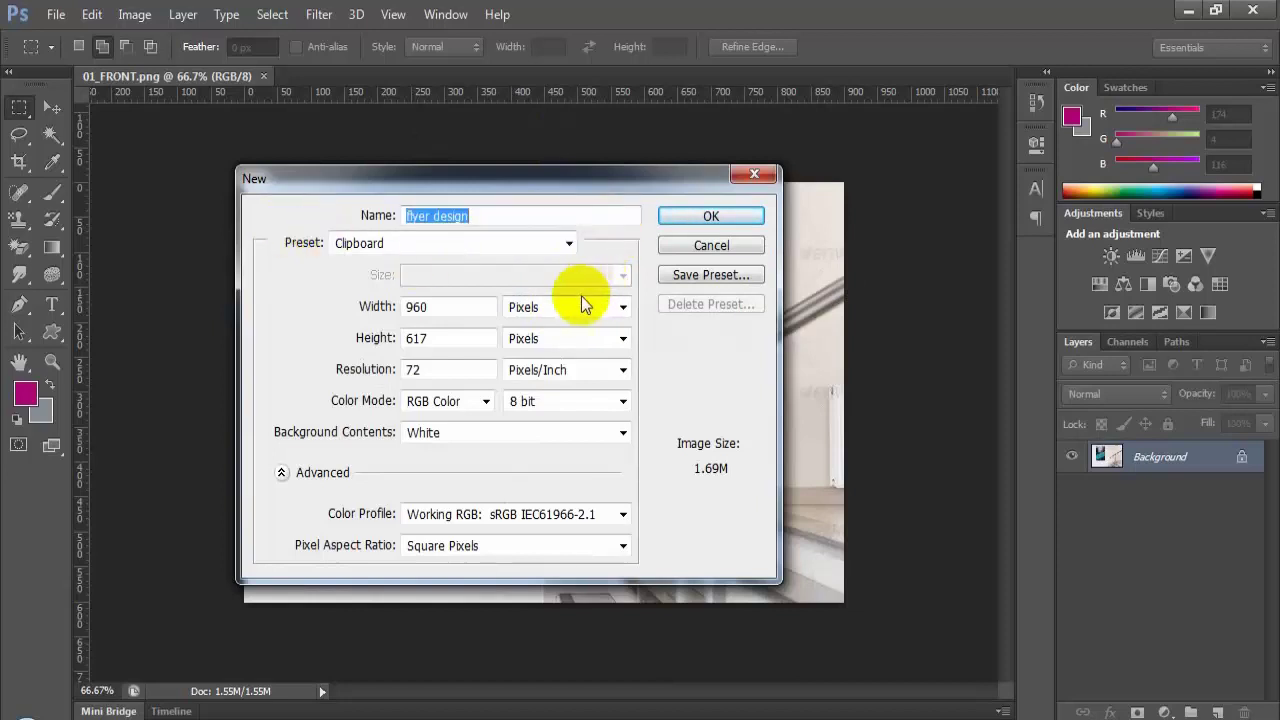
Step: Apply the U.S. Paper preset to the new document and set its color mode to CMYK Color
left_click(568, 245)
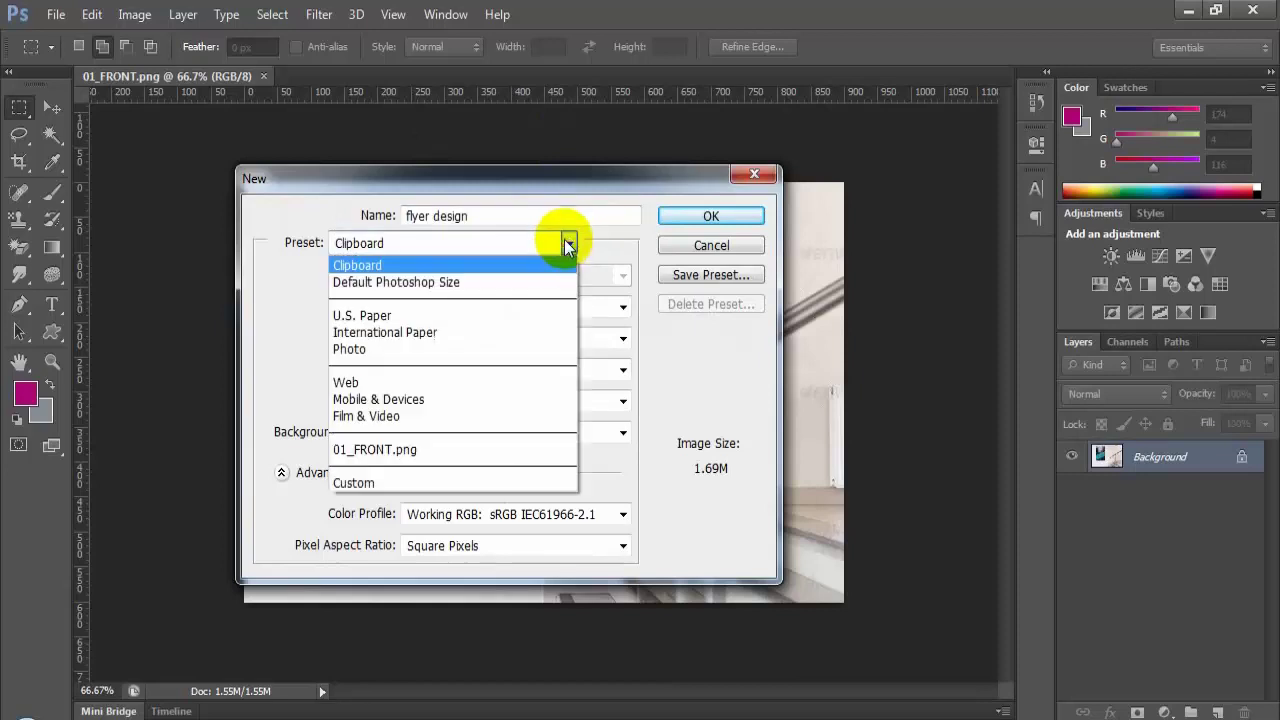
left_click(395, 315)
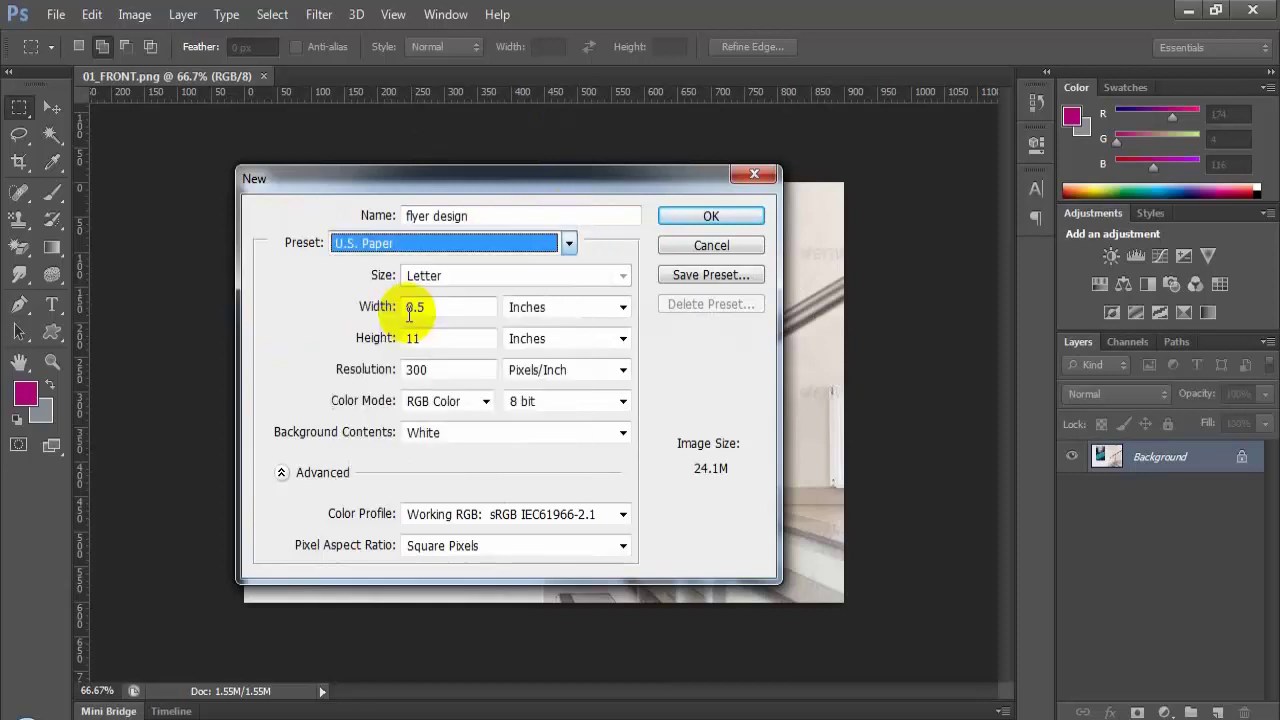
left_click(458, 340)
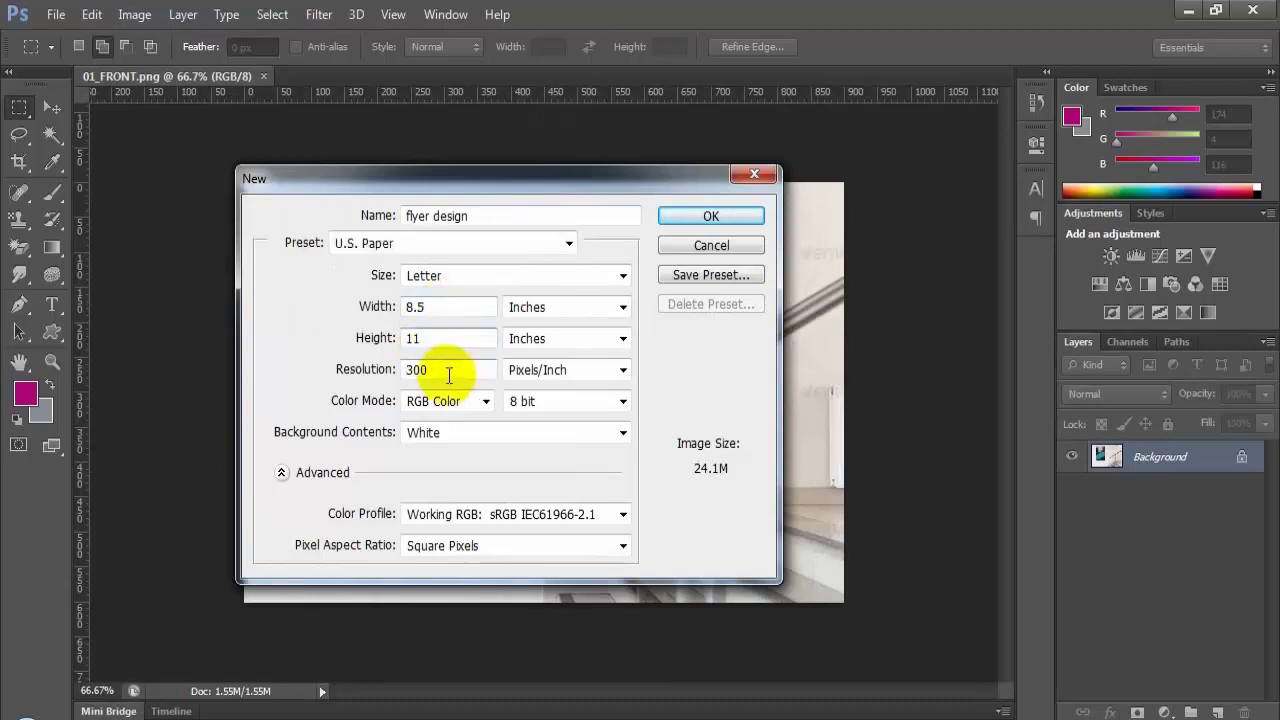
left_click(451, 372)
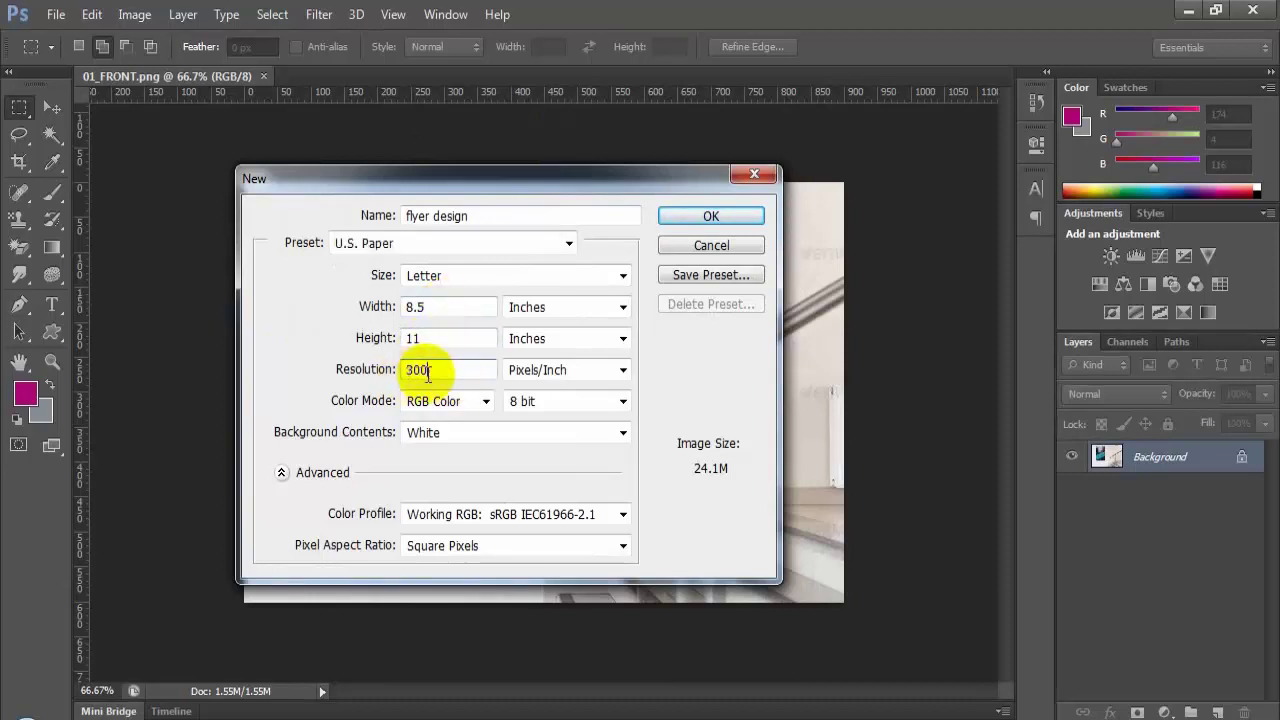
left_click(486, 403)
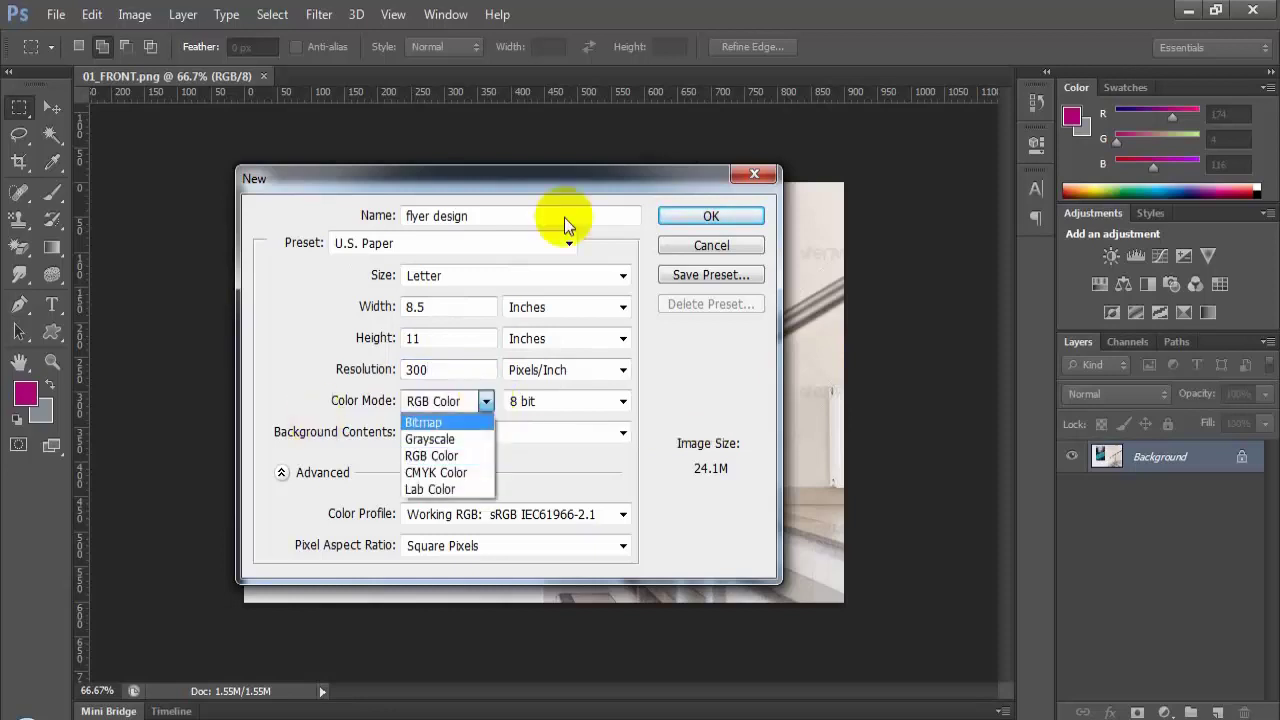
left_click(443, 476)
Step: Set the new document's width to 8.25 inches and its height to 10.75 inches, keeping the reference flyer in view
left_click(463, 302)
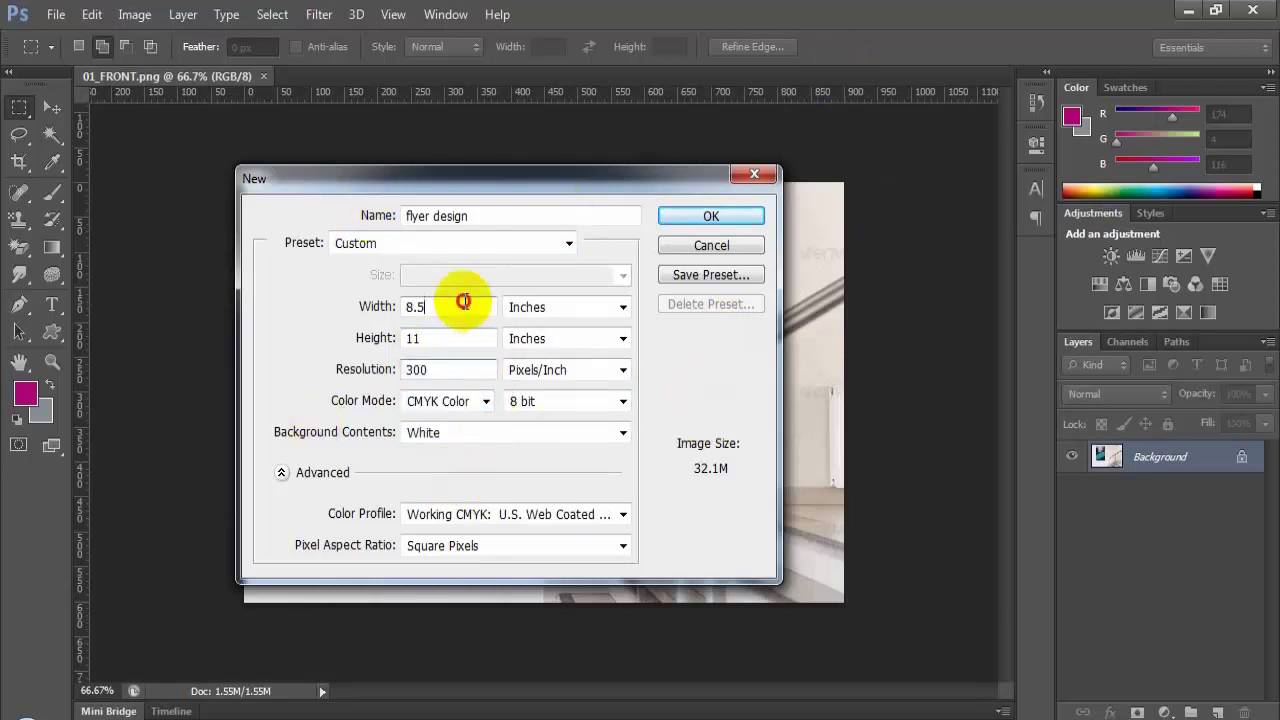
left_click_drag(588, 179, 871, 329)
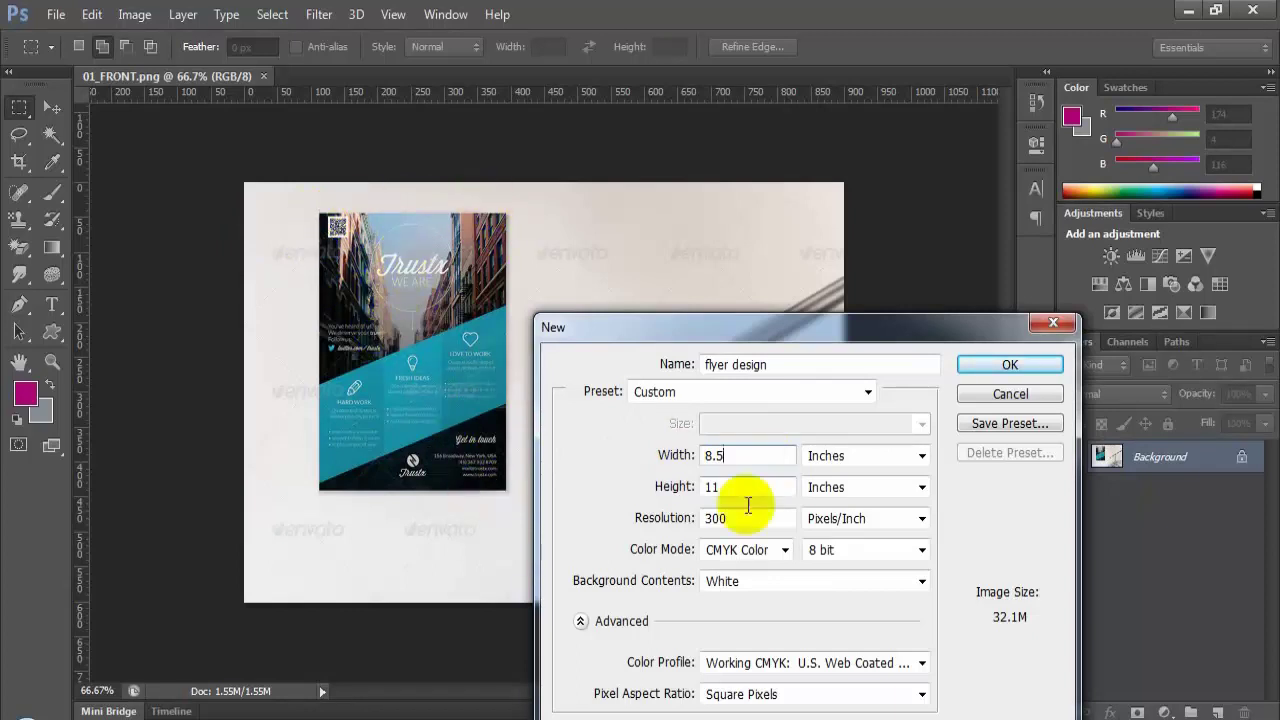
double_click(706, 457)
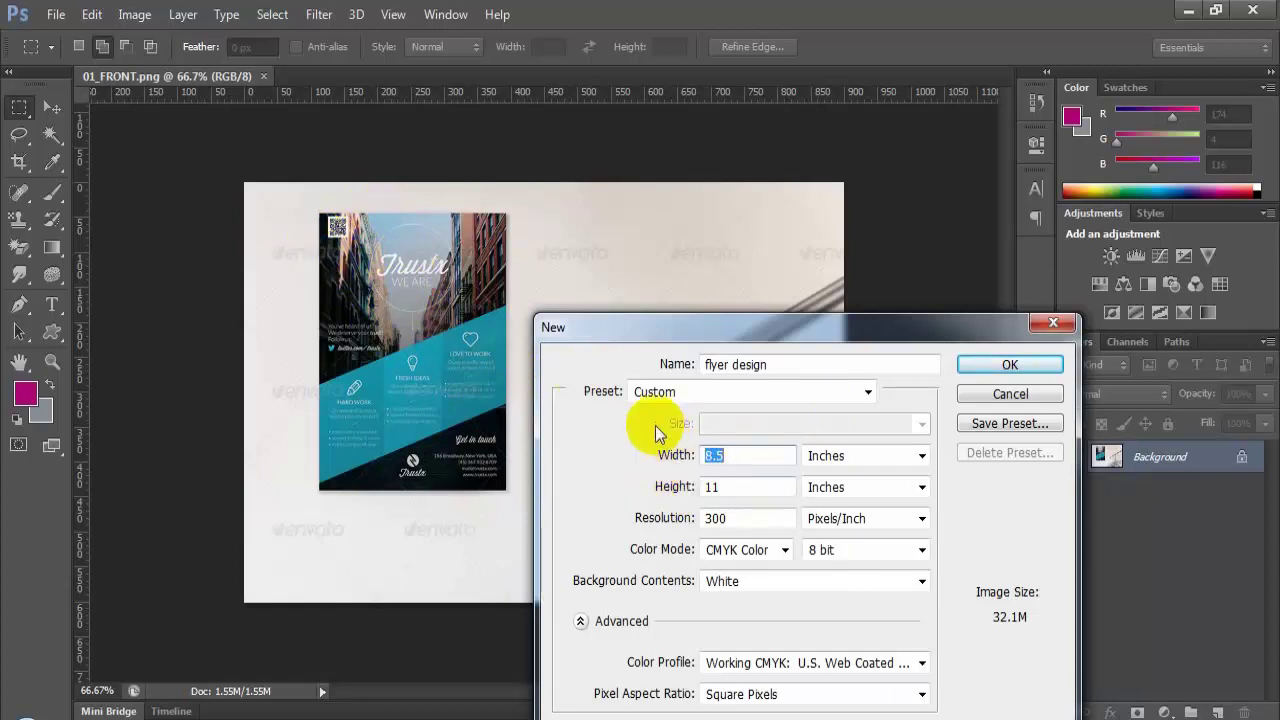
left_click(749, 461)
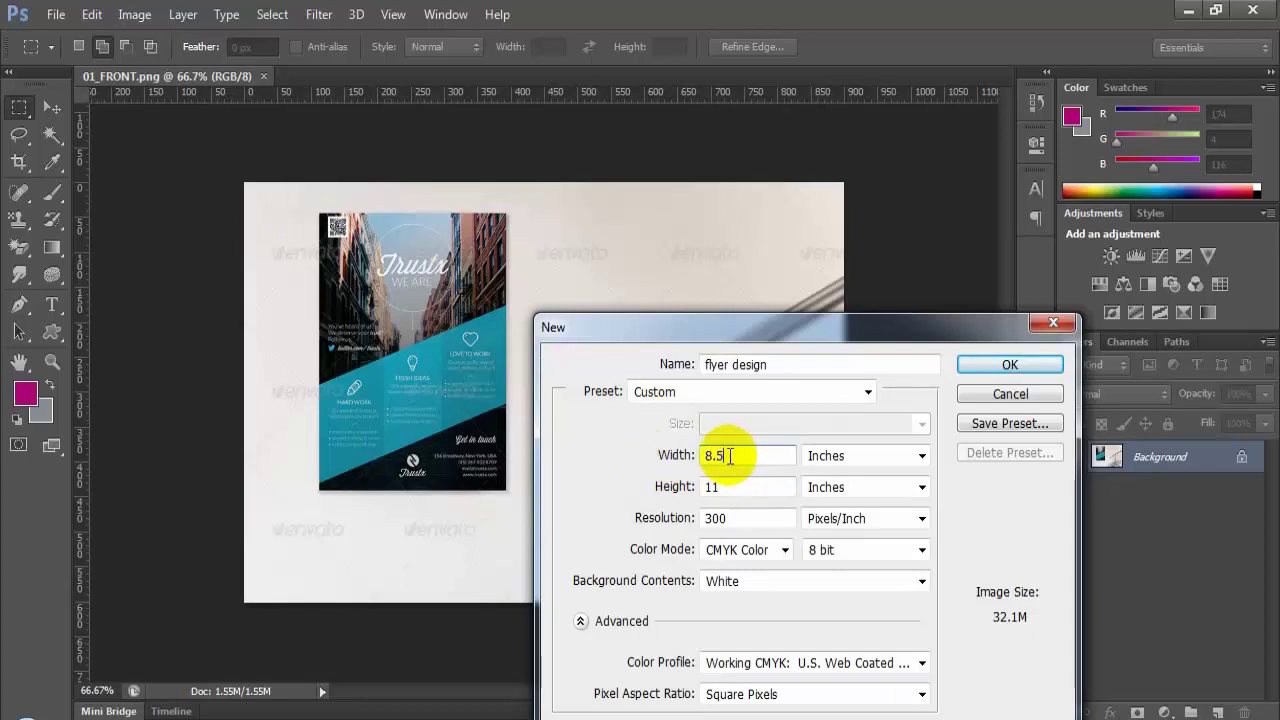
left_click(728, 456)
type("25")
left_click(726, 486)
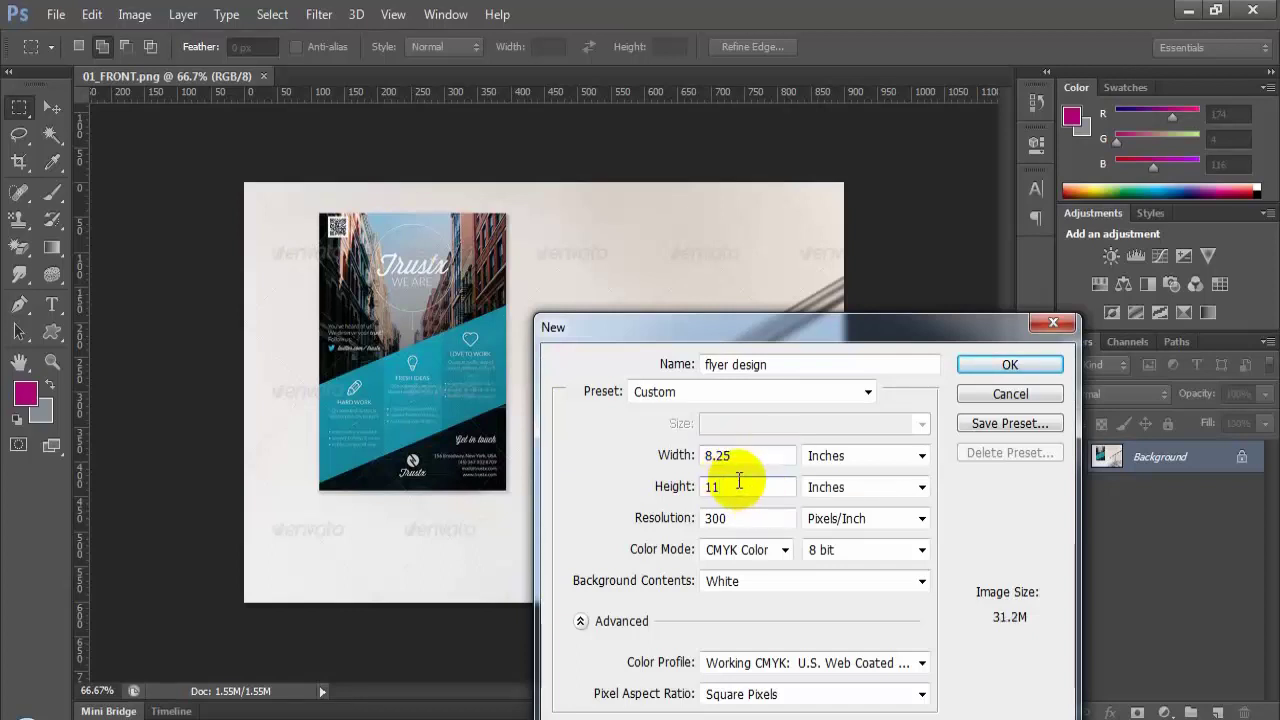
left_click_drag(739, 481, 690, 493)
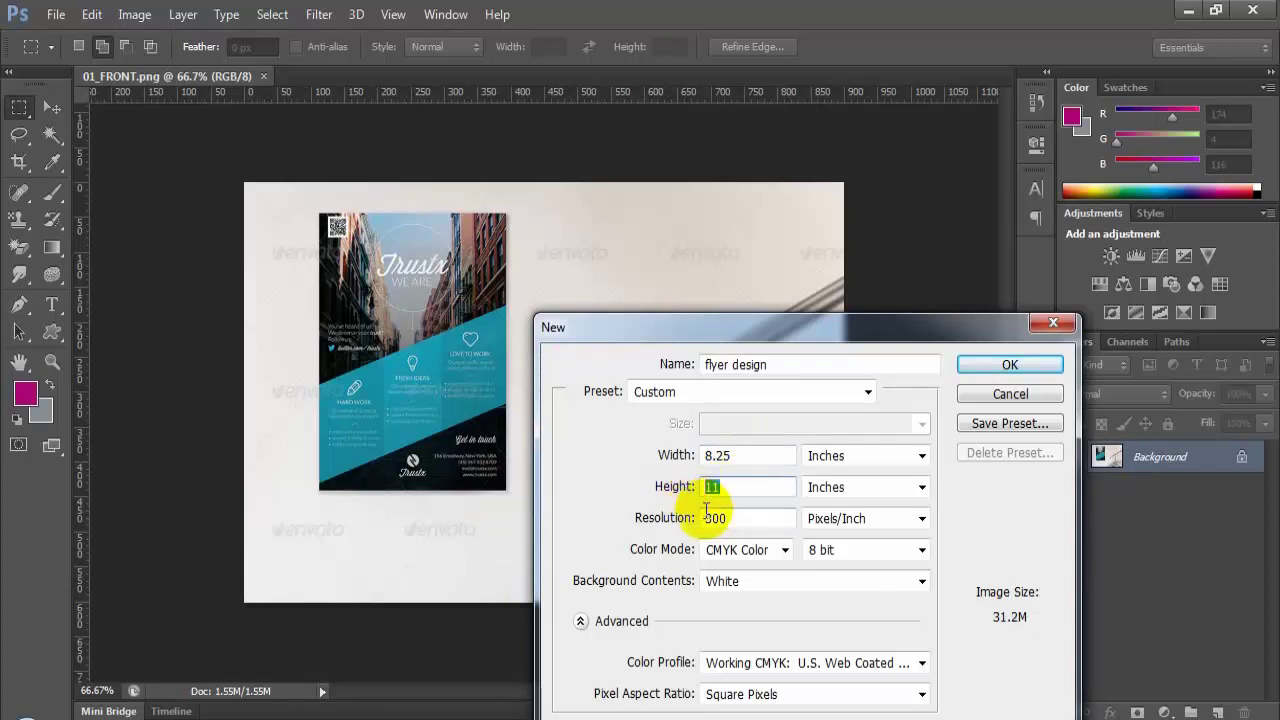
type("10.75")
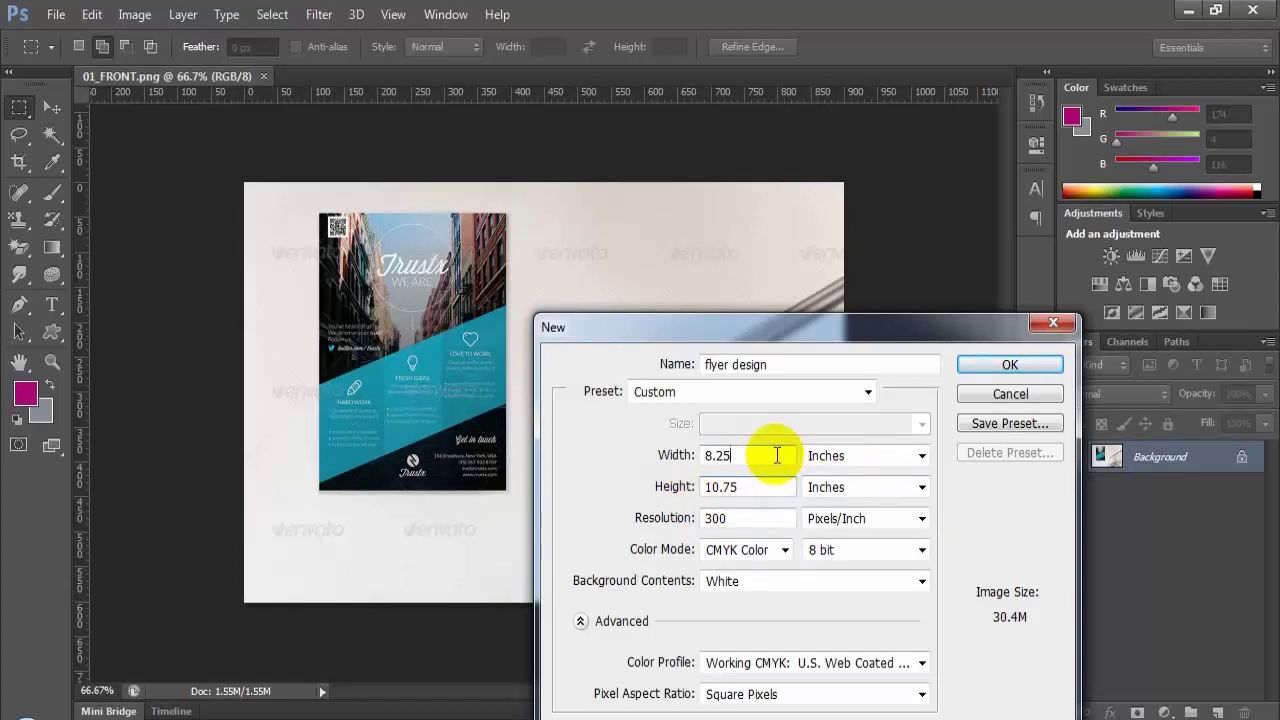
left_click(750, 488)
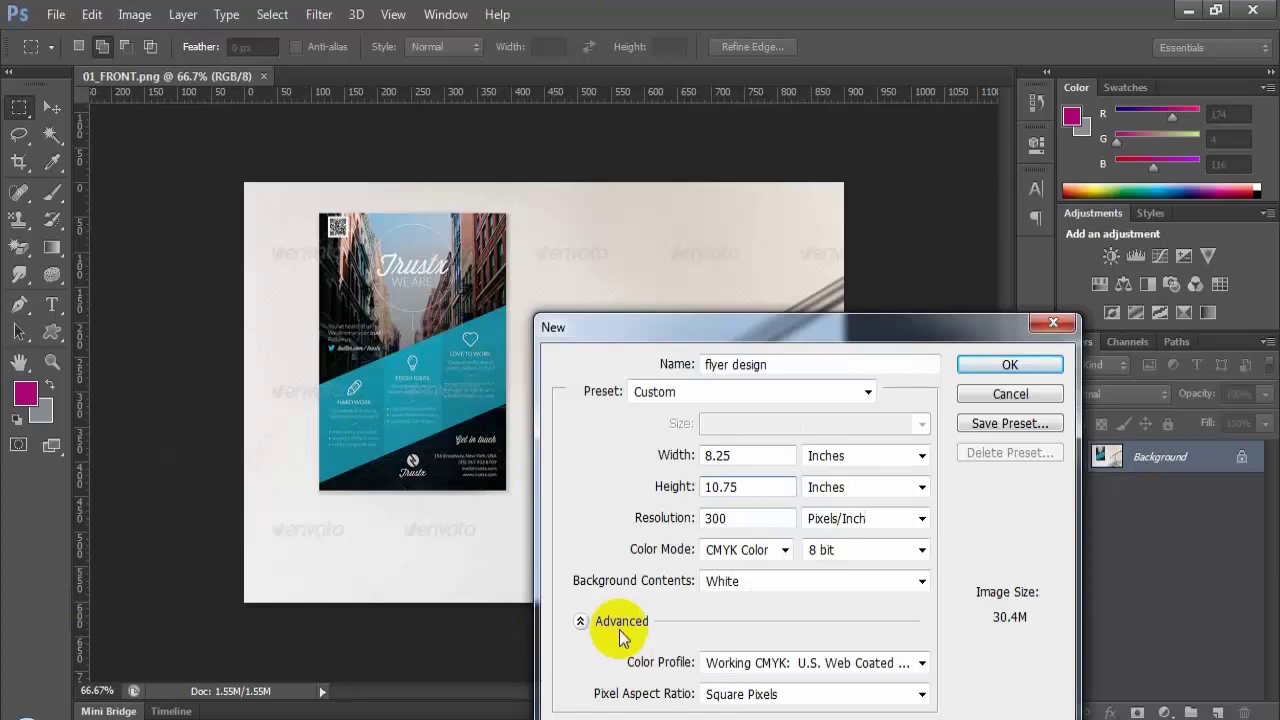
Step: Keep inches as the width and height unit and create the flyer document with these settings
left_click(871, 456)
left_click(862, 494)
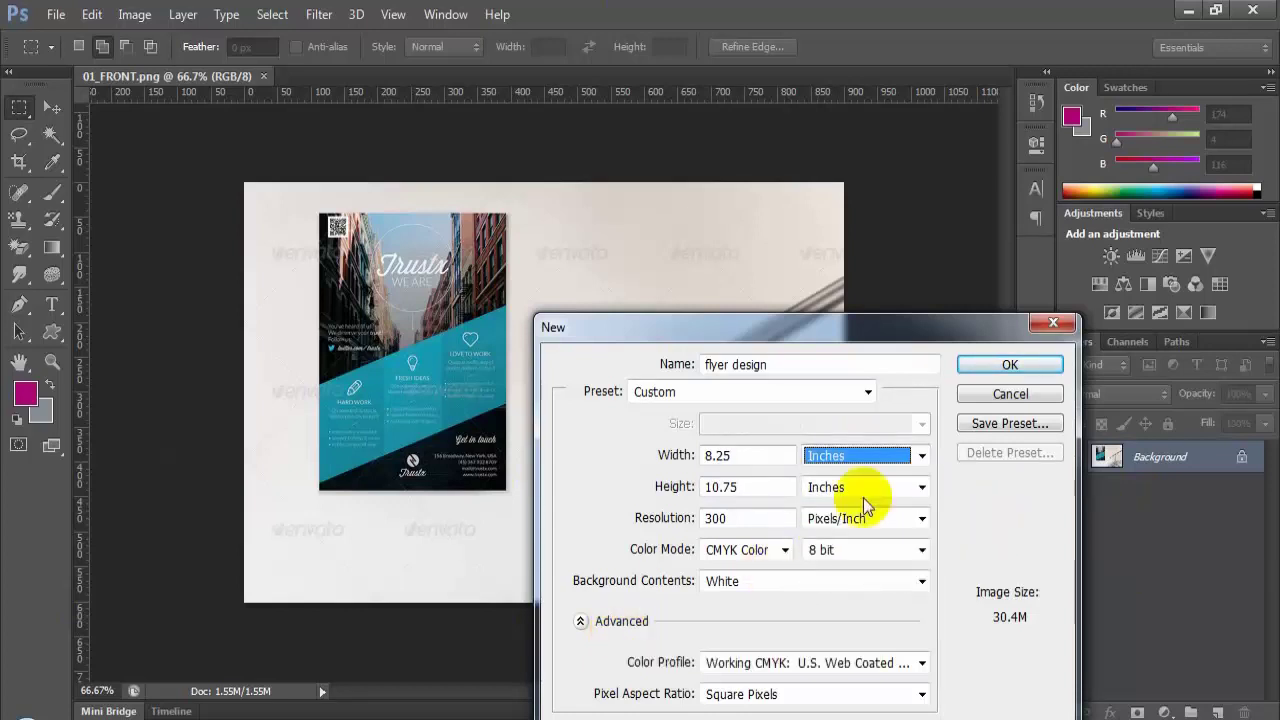
key("Tab")
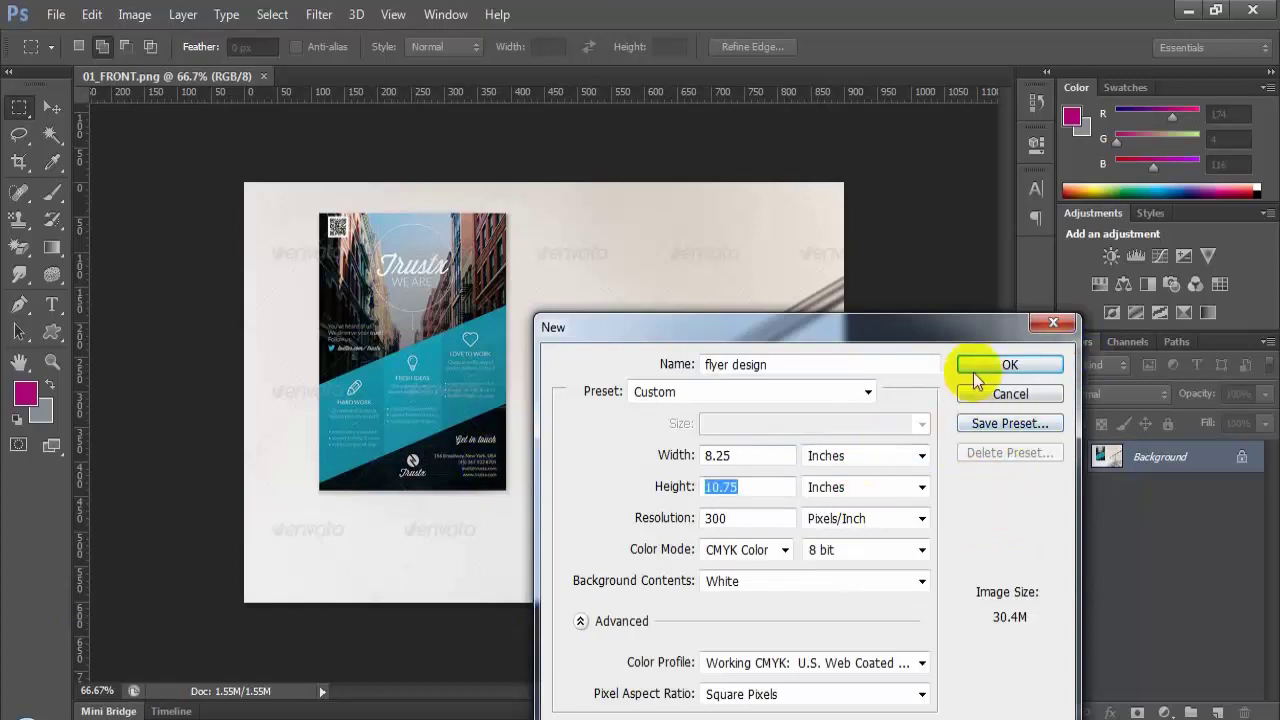
left_click(1007, 364)
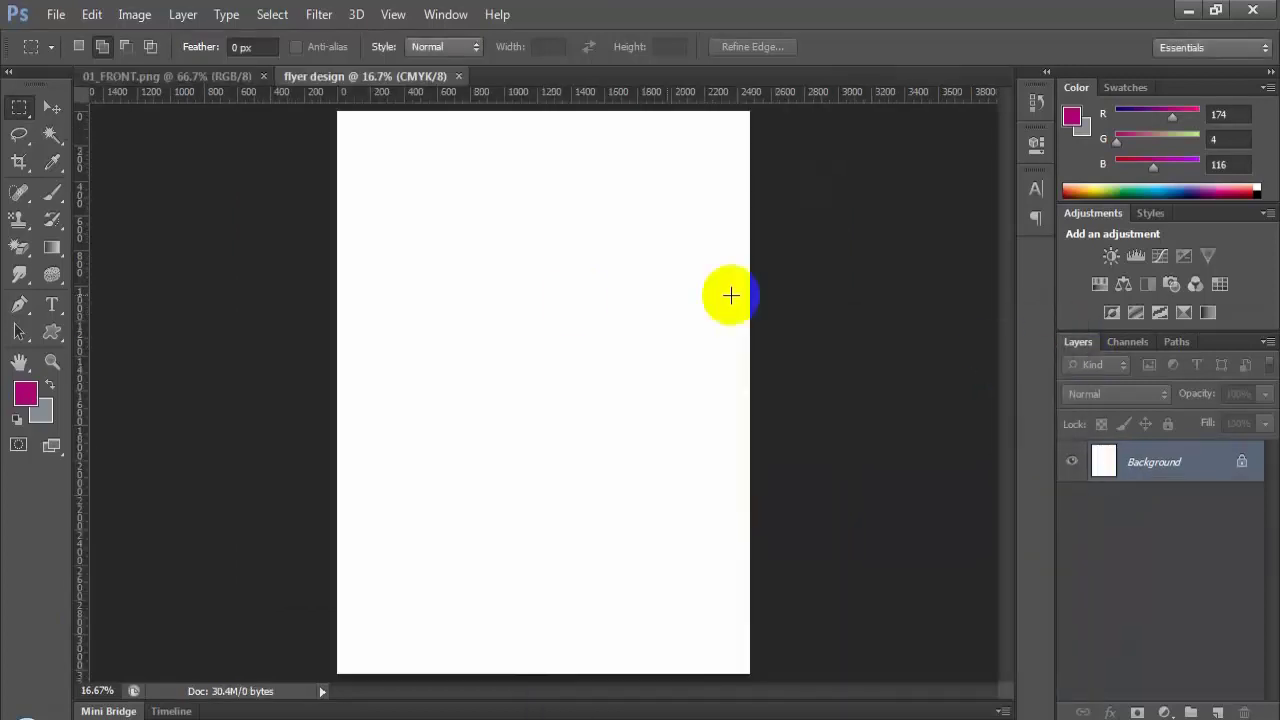
scroll(613, 298, "down", 1)
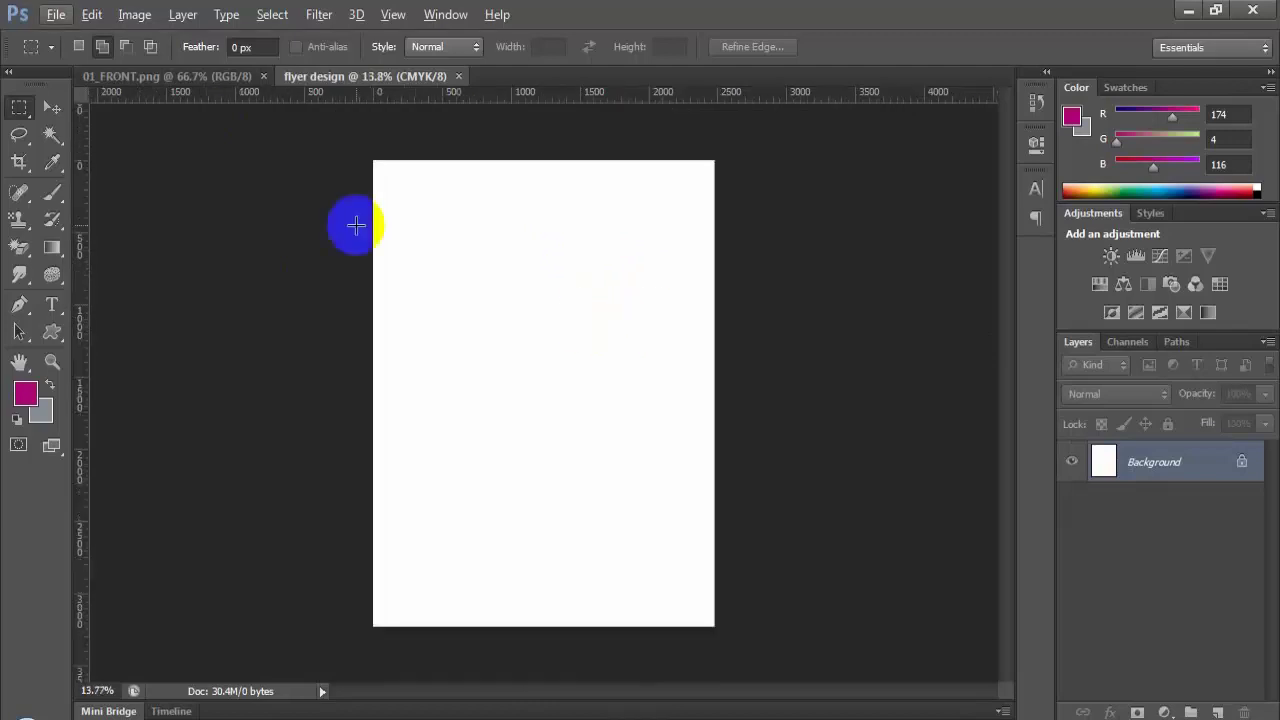
Step: Place guides along all four edges of the blank flyer canvas
left_click(52, 107)
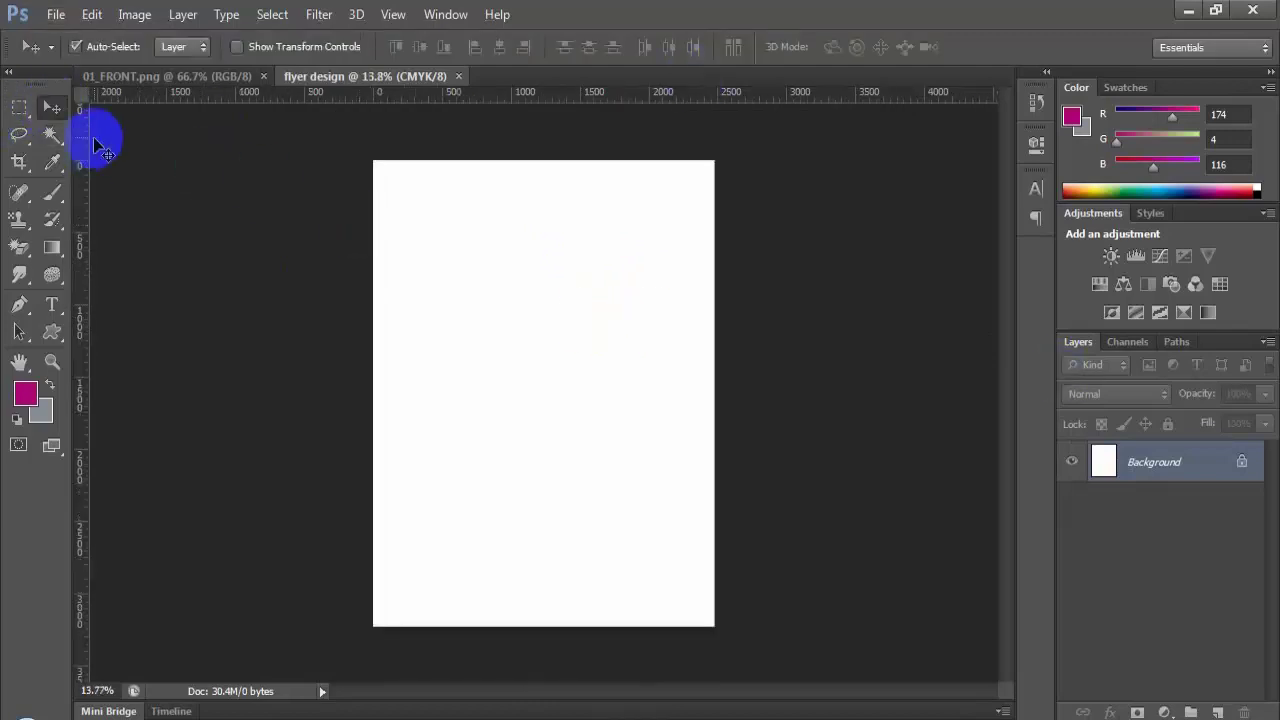
left_click_drag(614, 92, 614, 160)
left_click_drag(84, 405, 712, 411)
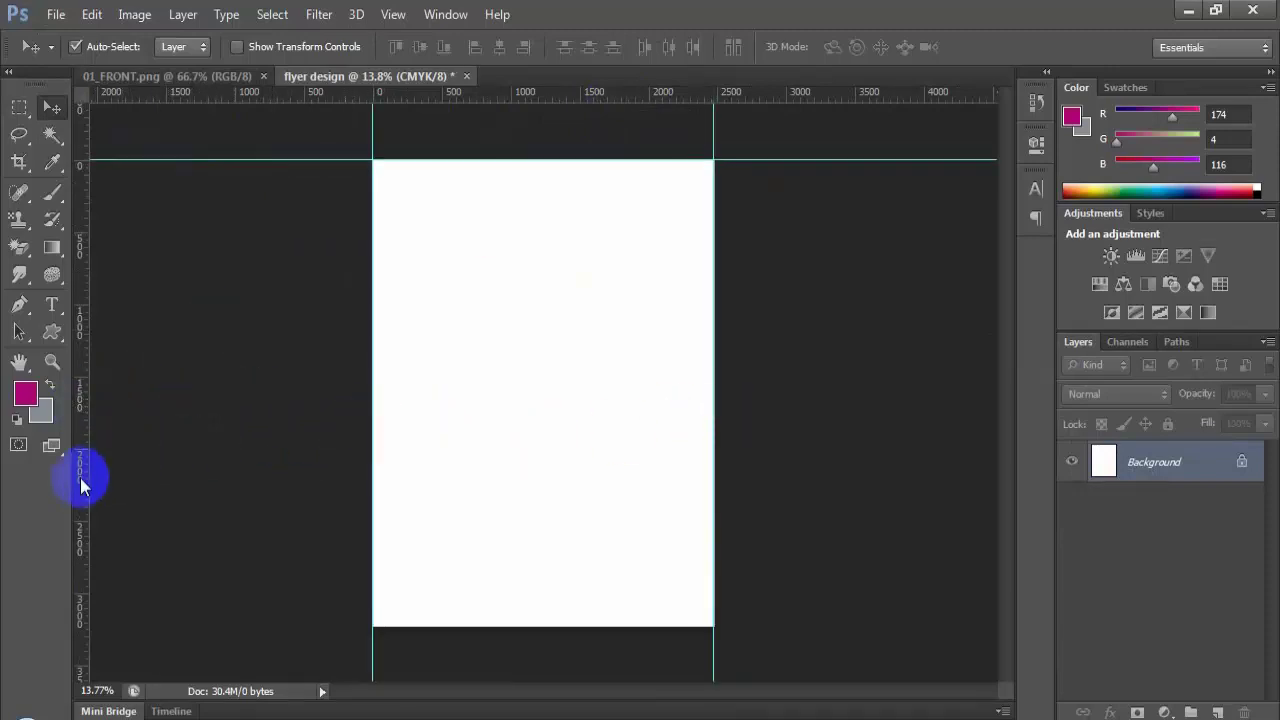
left_click_drag(549, 90, 591, 624)
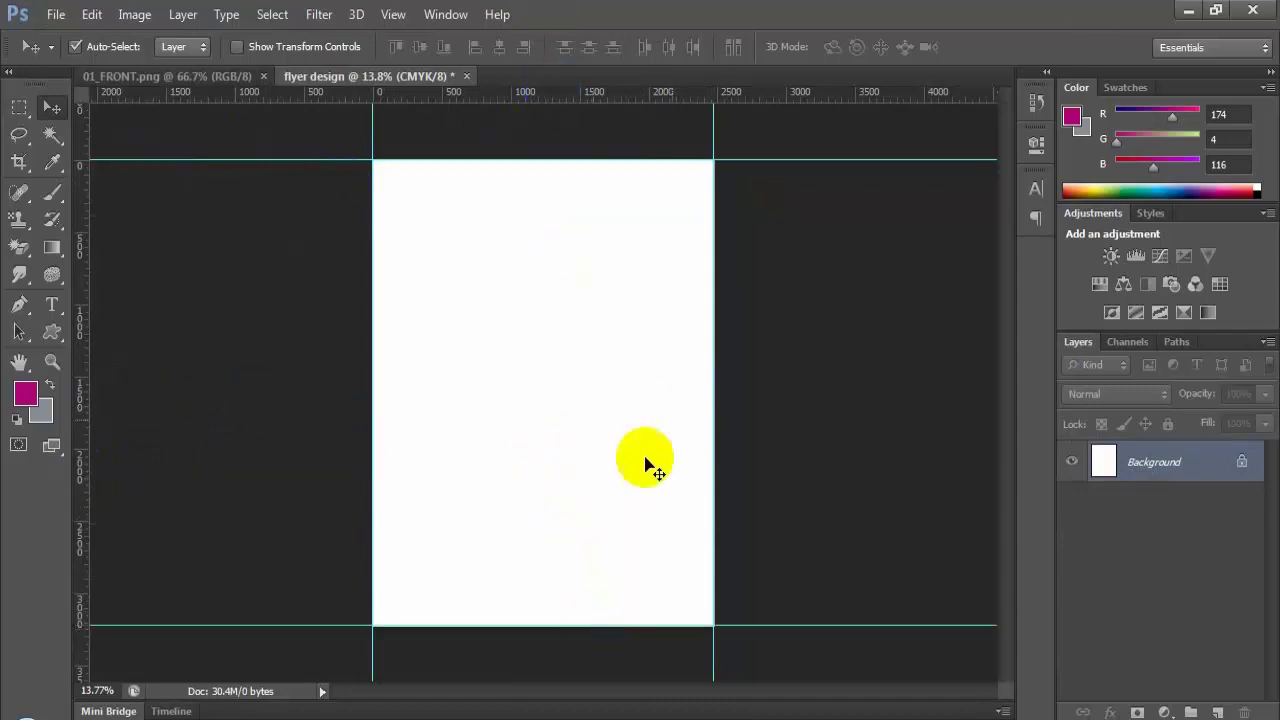
Step: Check at high magnification how precisely the vertical guide lines up with the canvas's right edge
scroll(750, 372, "up", 3)
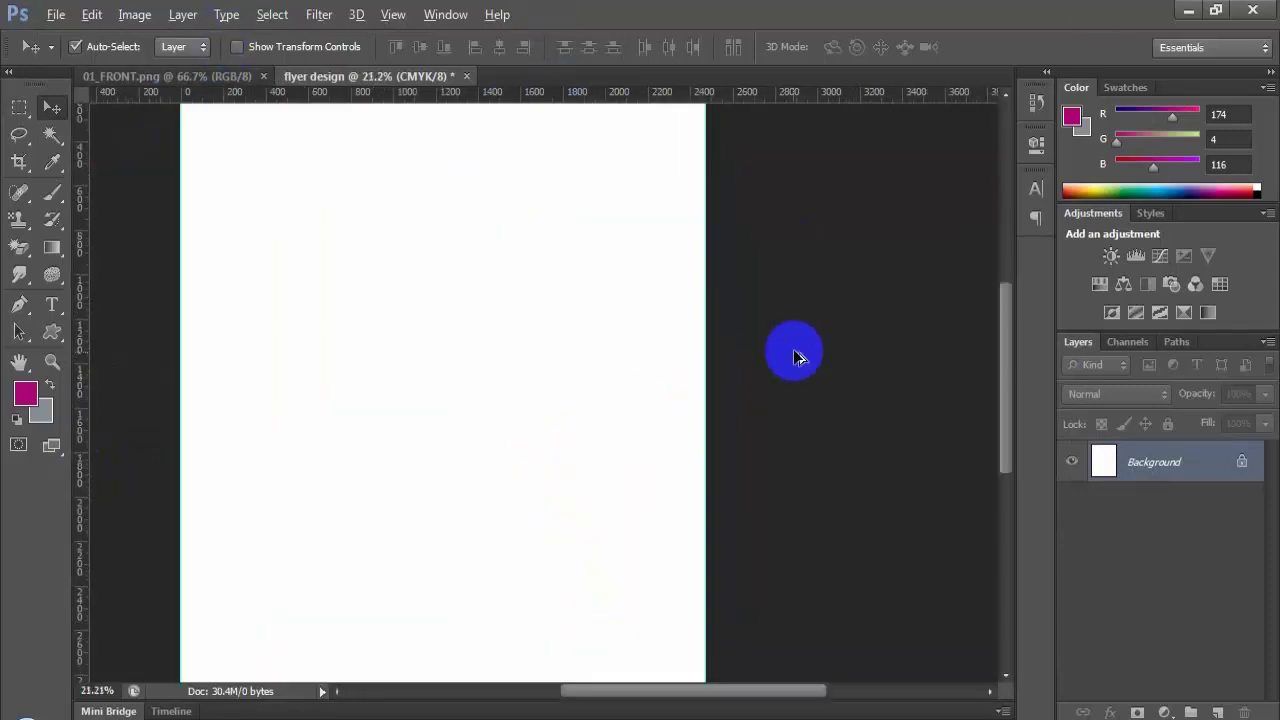
scroll(703, 336, "up", 10)
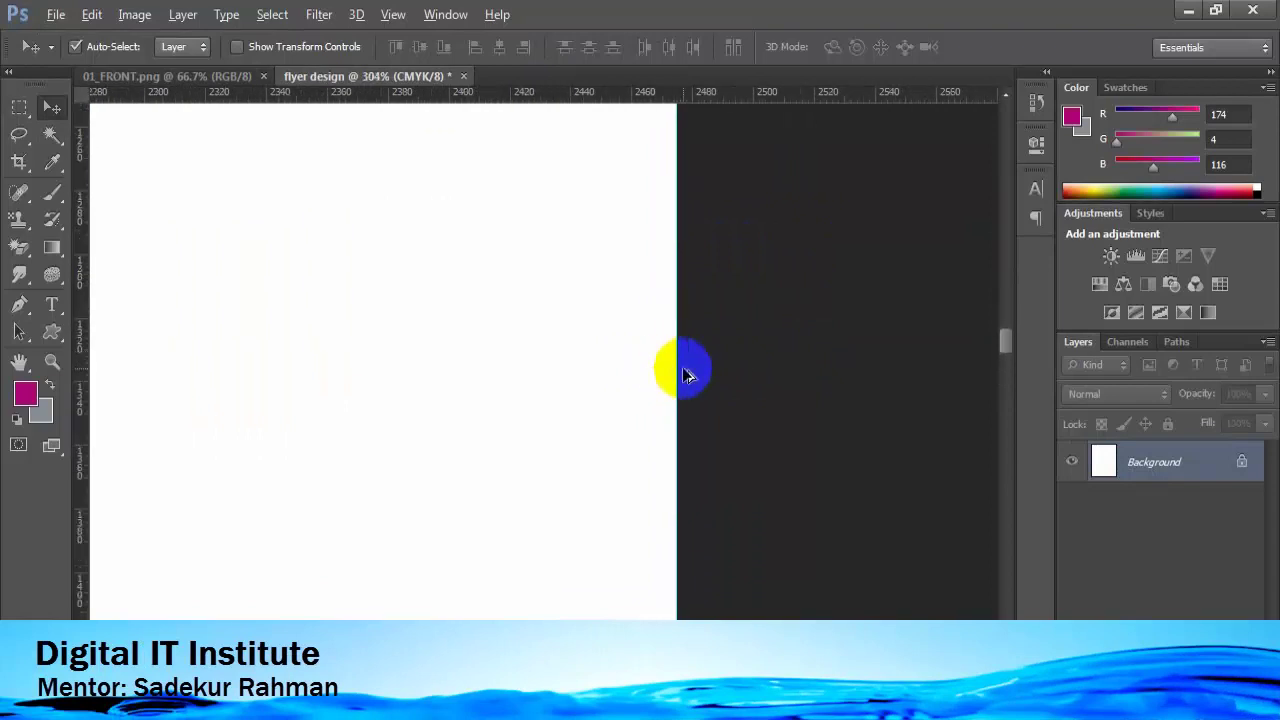
scroll(686, 377, "up", 4)
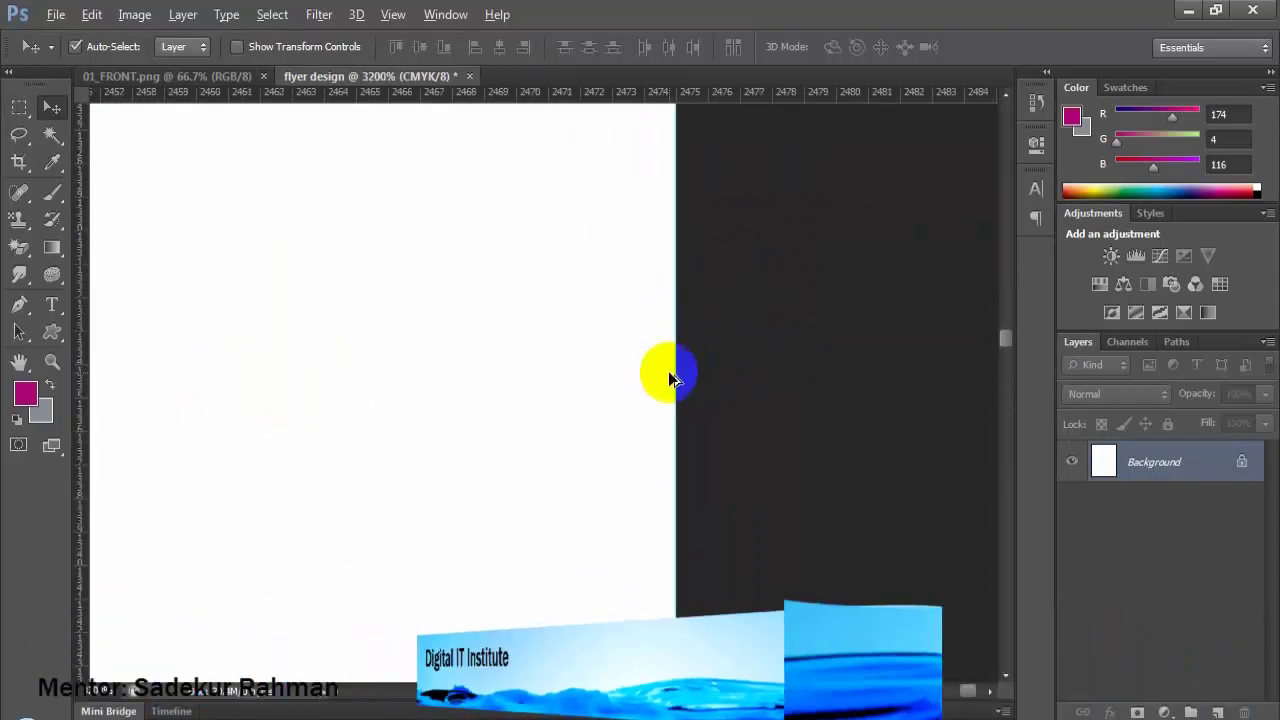
scroll(649, 388, "down", 5)
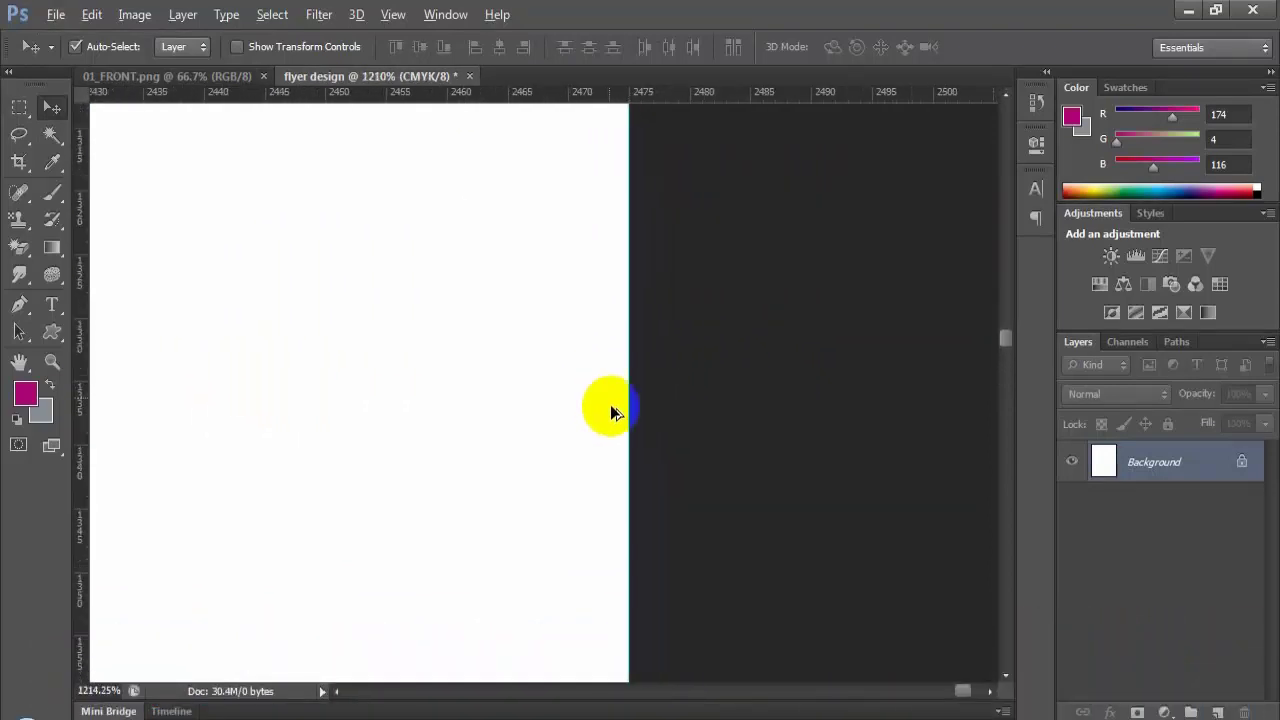
left_click_drag(946, 690, 824, 697)
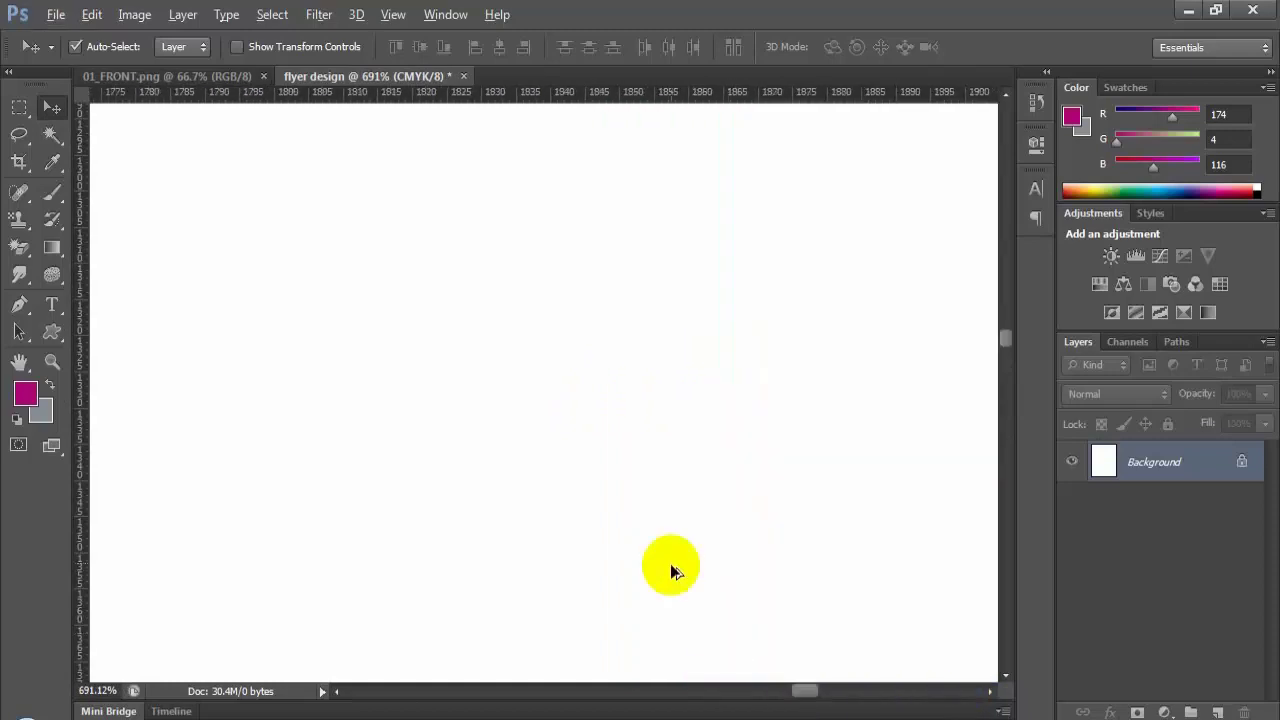
scroll(700, 540, "down", 10)
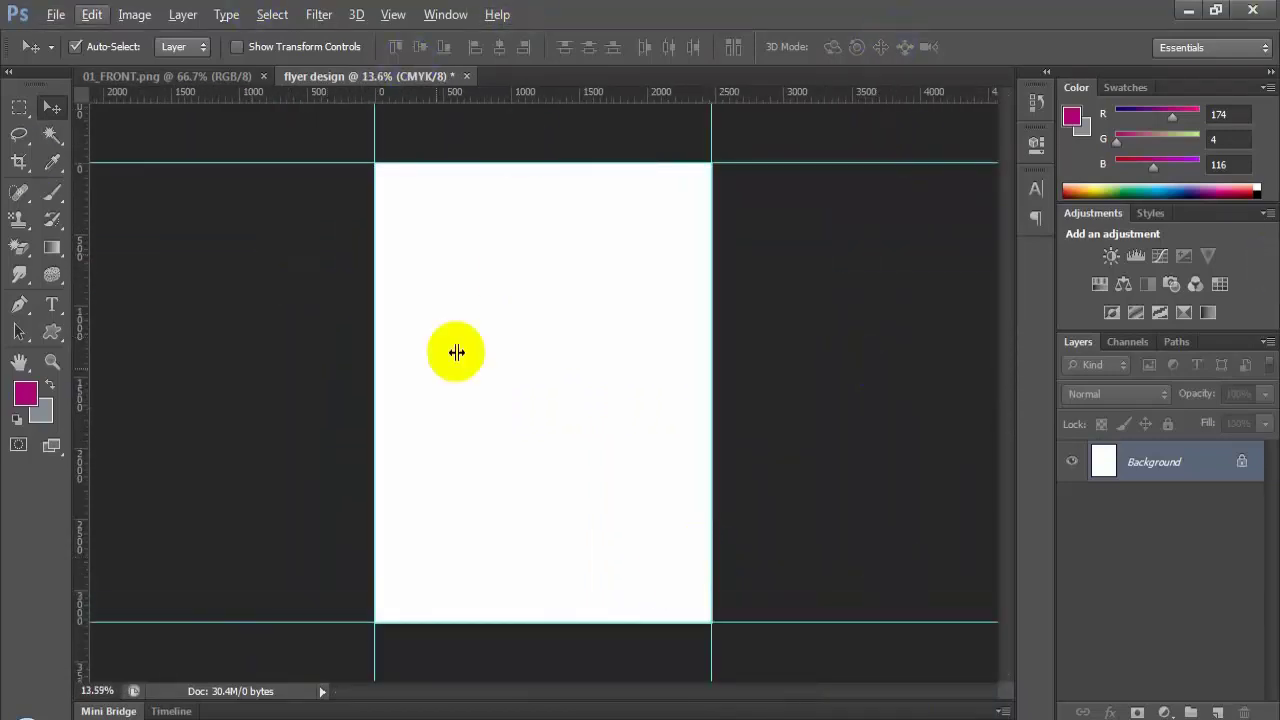
left_click(358, 185)
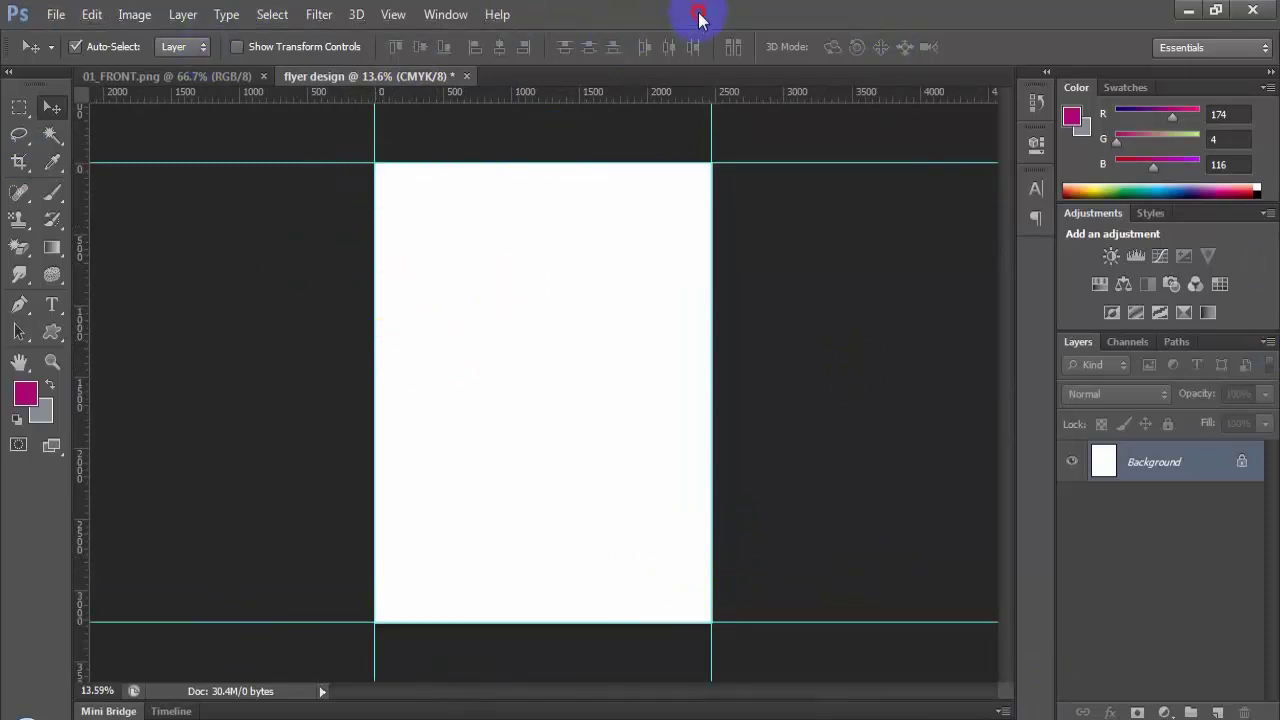
Step: Open the Canvas Size settings for the flyer document and switch the measurement unit to inches
left_click(134, 14)
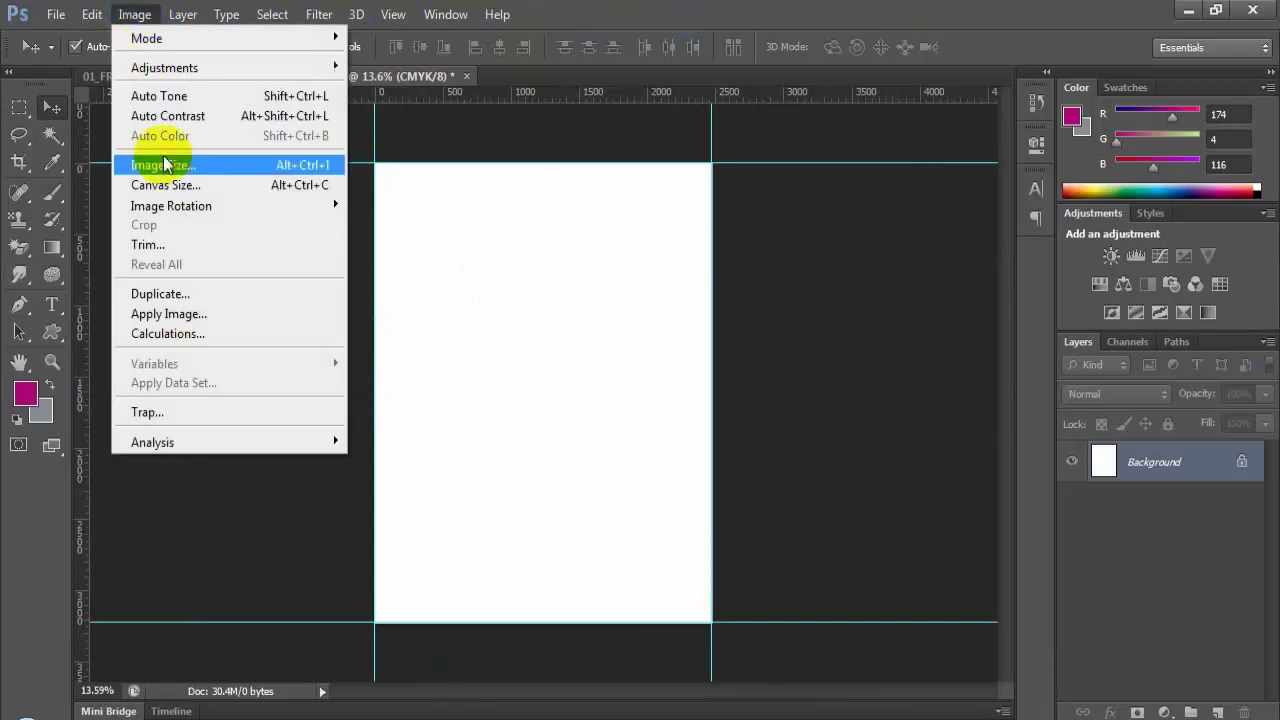
left_click(158, 185)
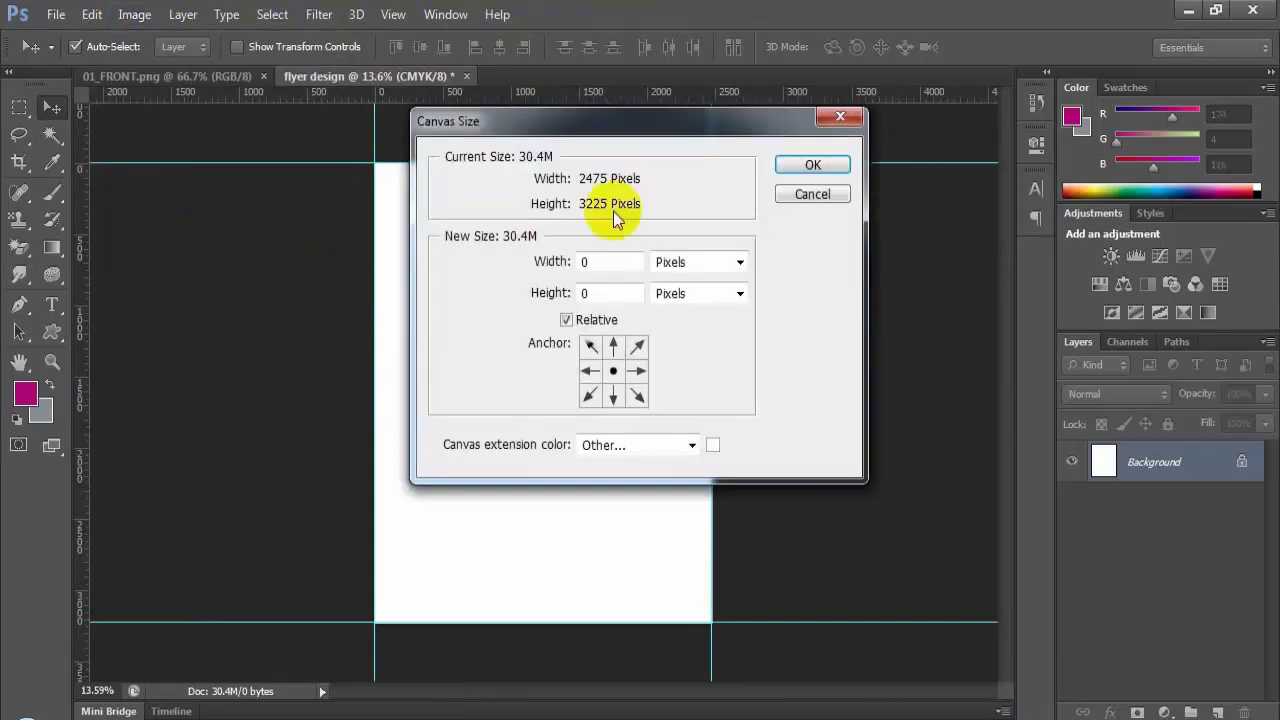
left_click_drag(650, 143, 598, 180)
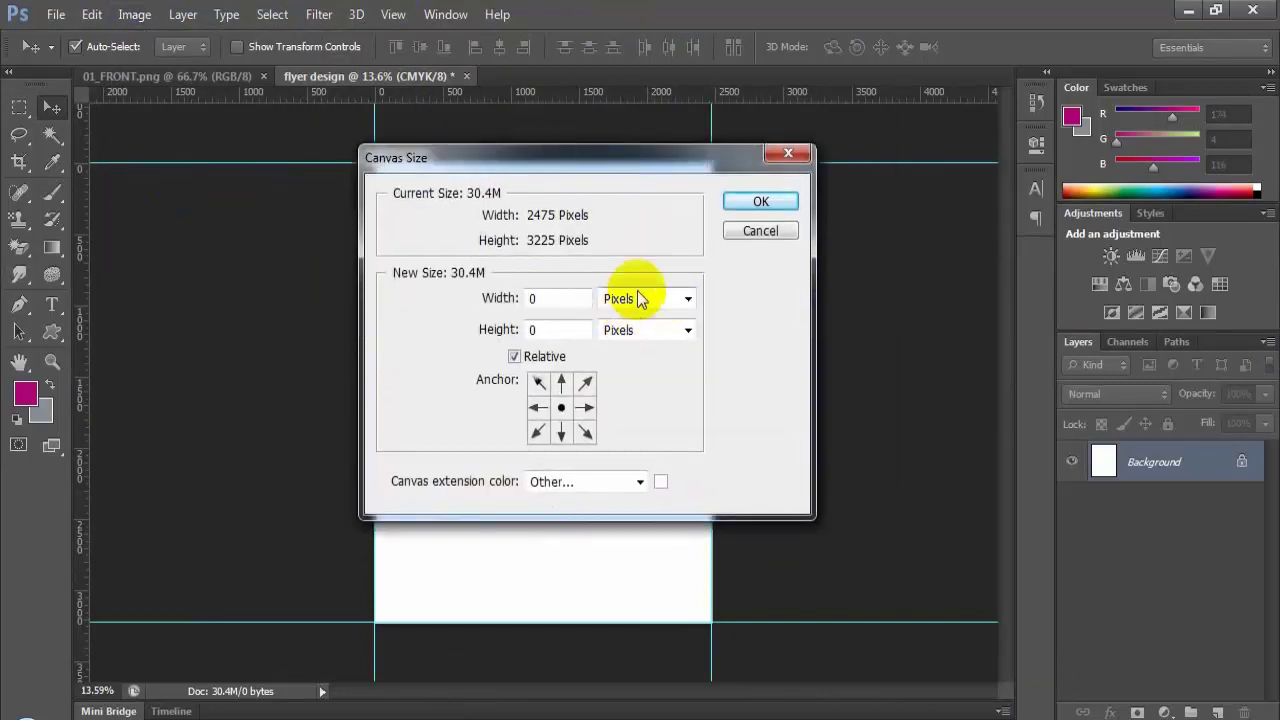
left_click(661, 302)
left_click(651, 350)
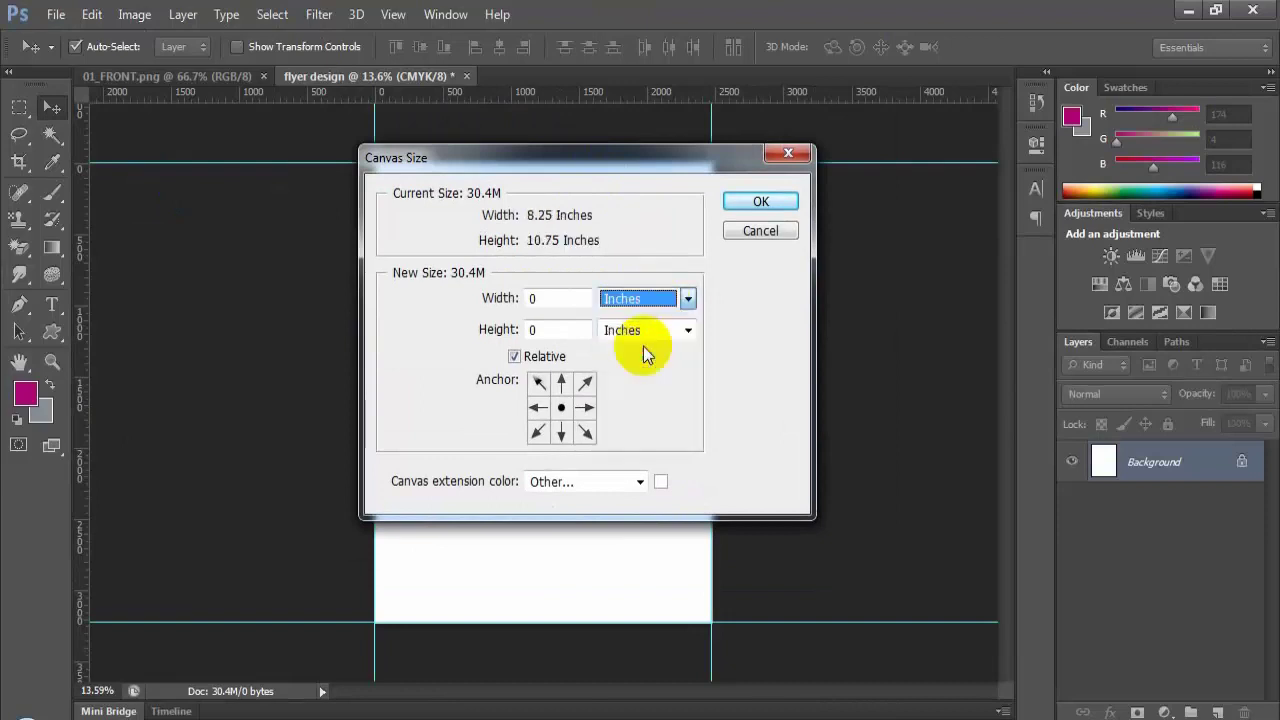
Step: Enlarge the canvas by a relative 0.25 inches in both width and height for the bleed
left_click(568, 298)
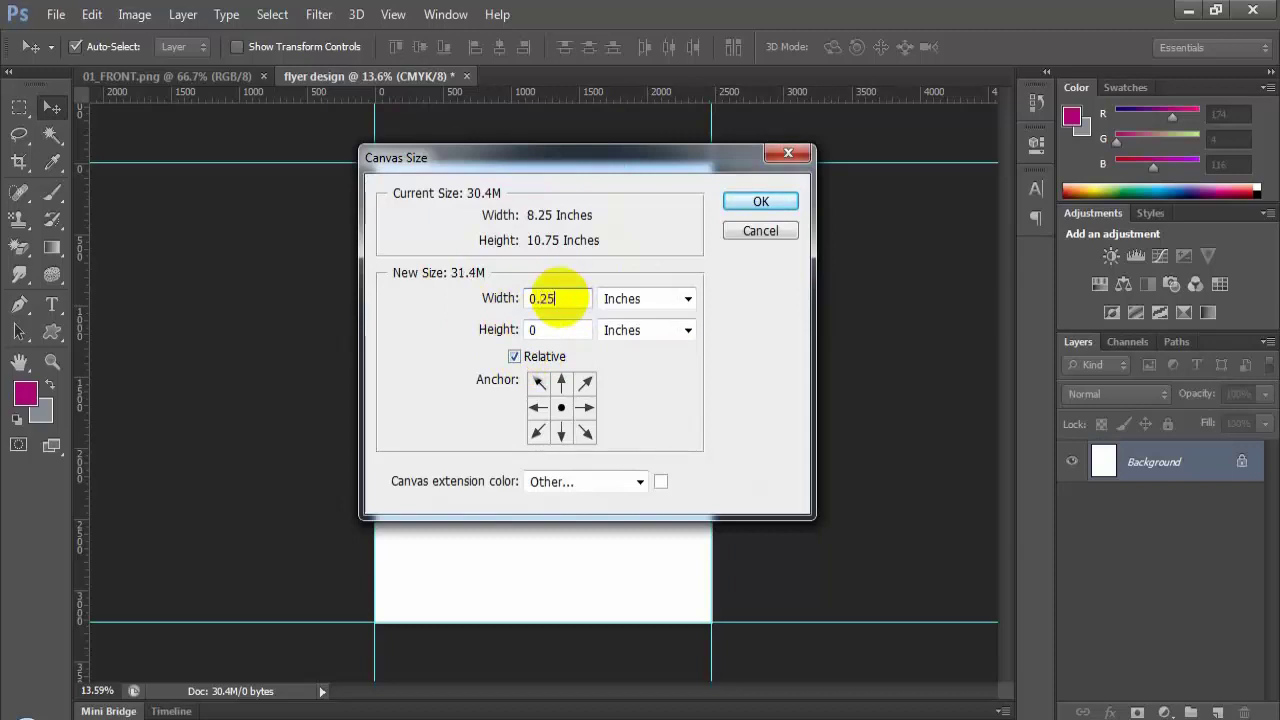
left_click(585, 330)
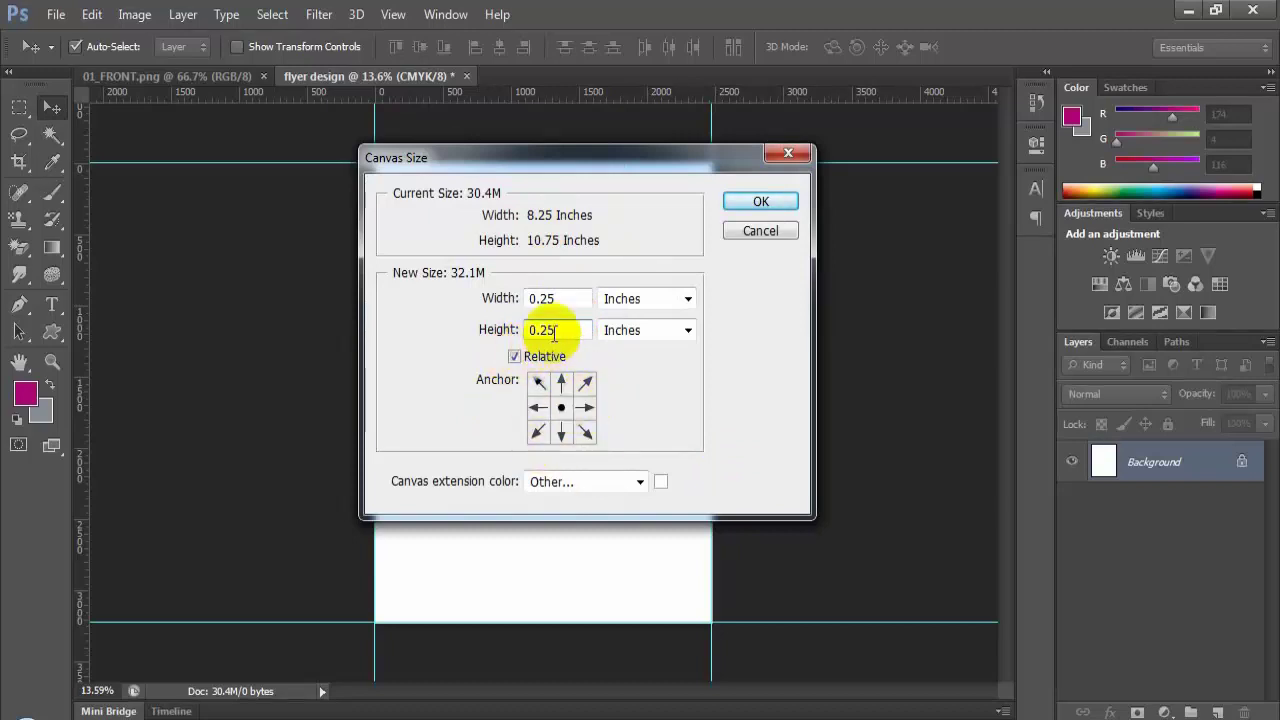
left_click(509, 214)
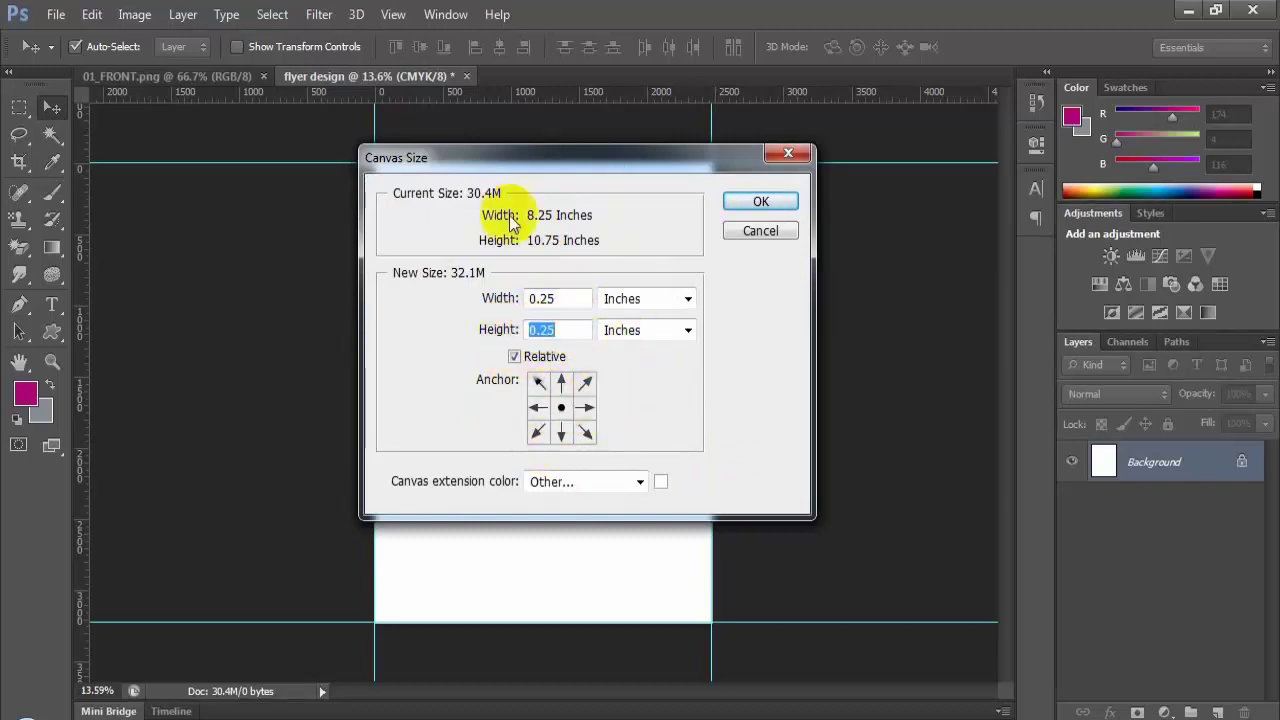
left_click(760, 203)
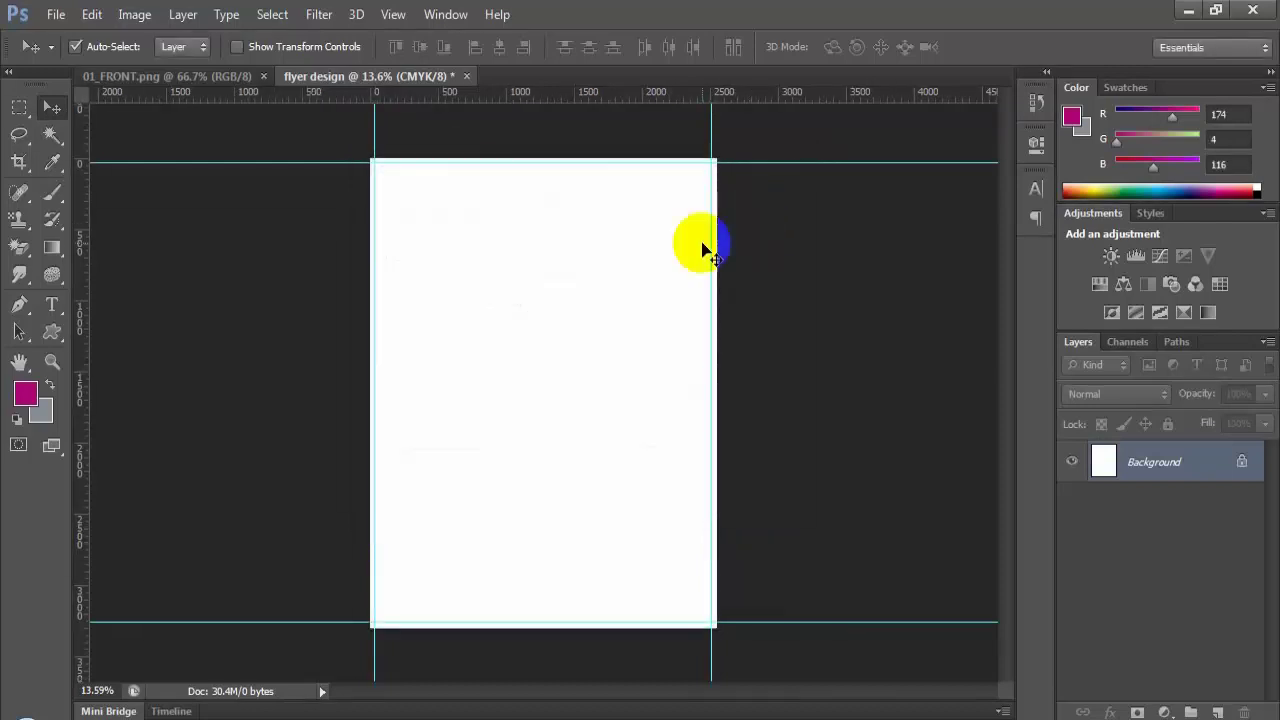
Step: Add a second set of guides along all four outer edges of the enlarged canvas
left_click_drag(378, 270, 414, 280)
scroll(398, 347, "down", 5)
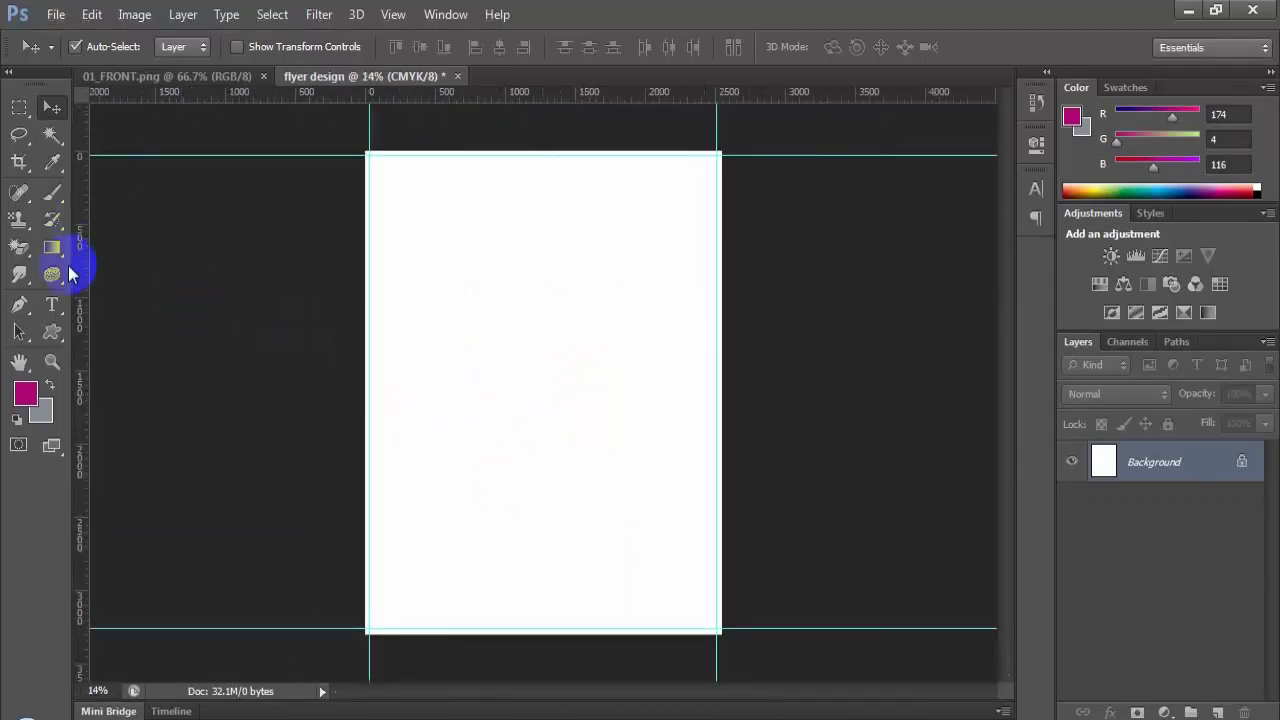
left_click_drag(80, 257, 366, 276)
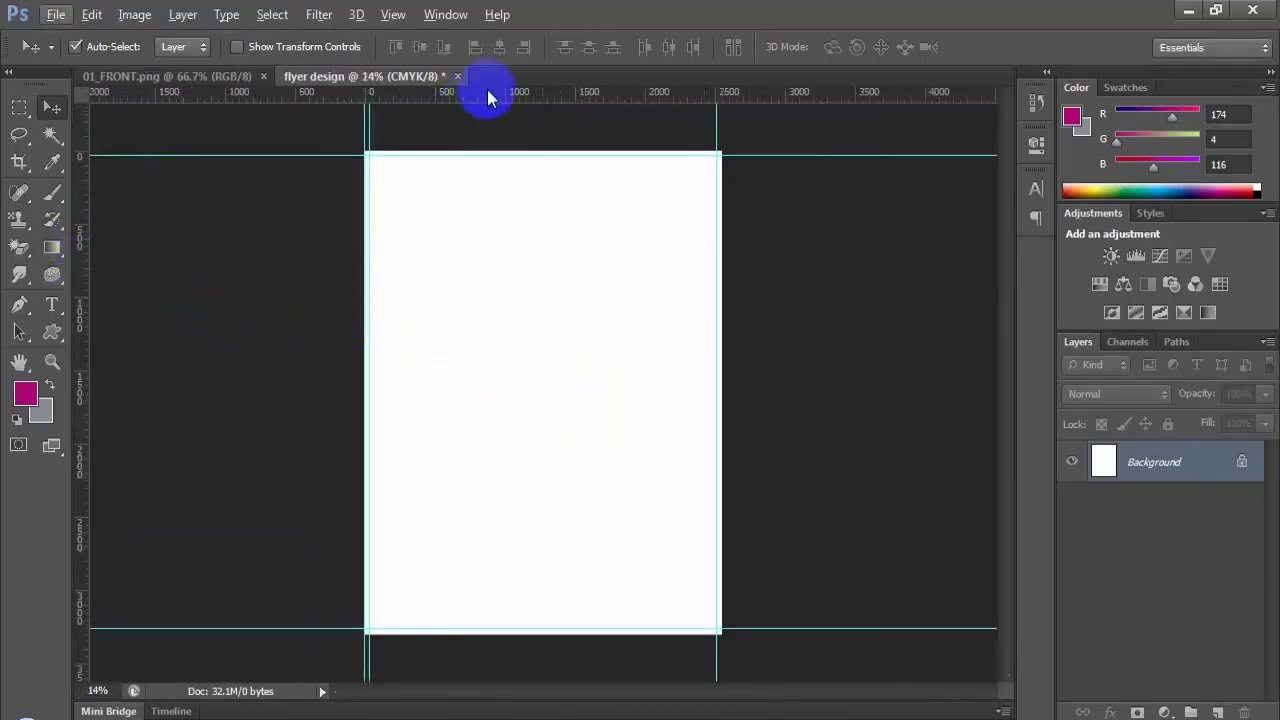
left_click_drag(491, 94, 503, 153)
left_click_drag(84, 493, 722, 486)
left_click_drag(593, 118, 650, 633)
scroll(615, 500, "up", 10)
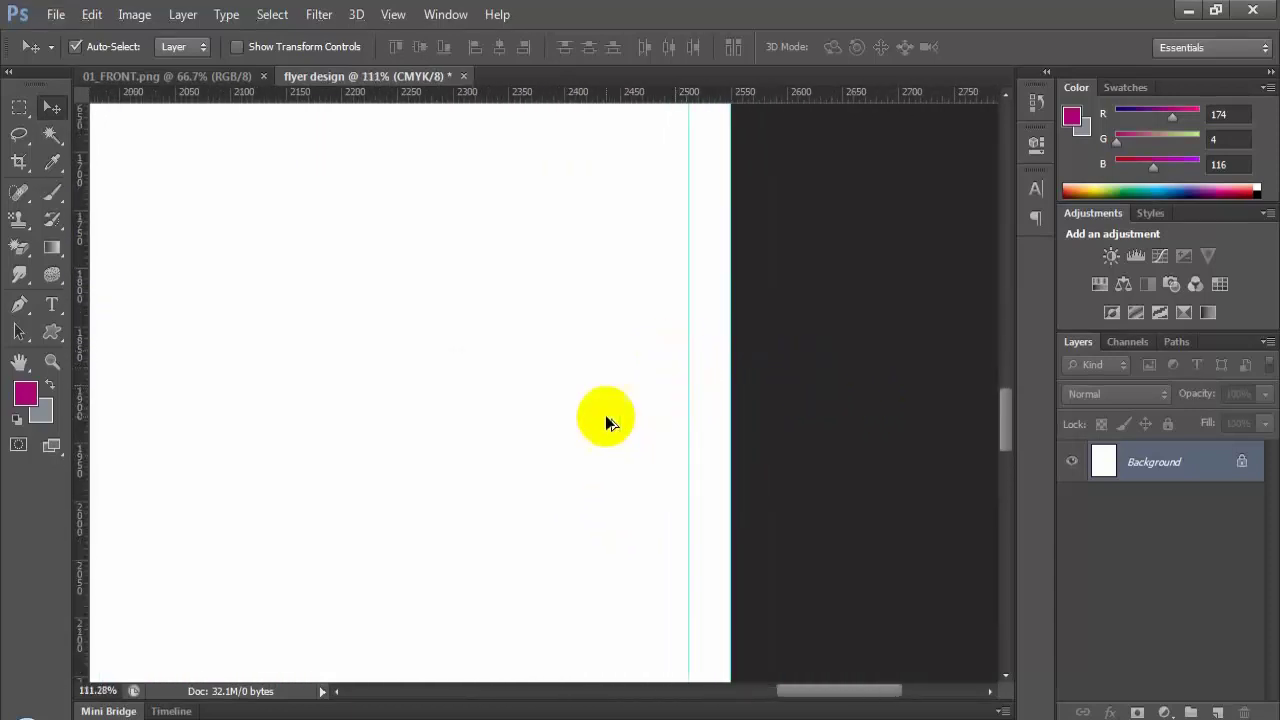
scroll(606, 423, "down", 5)
scroll(474, 427, "down", 4)
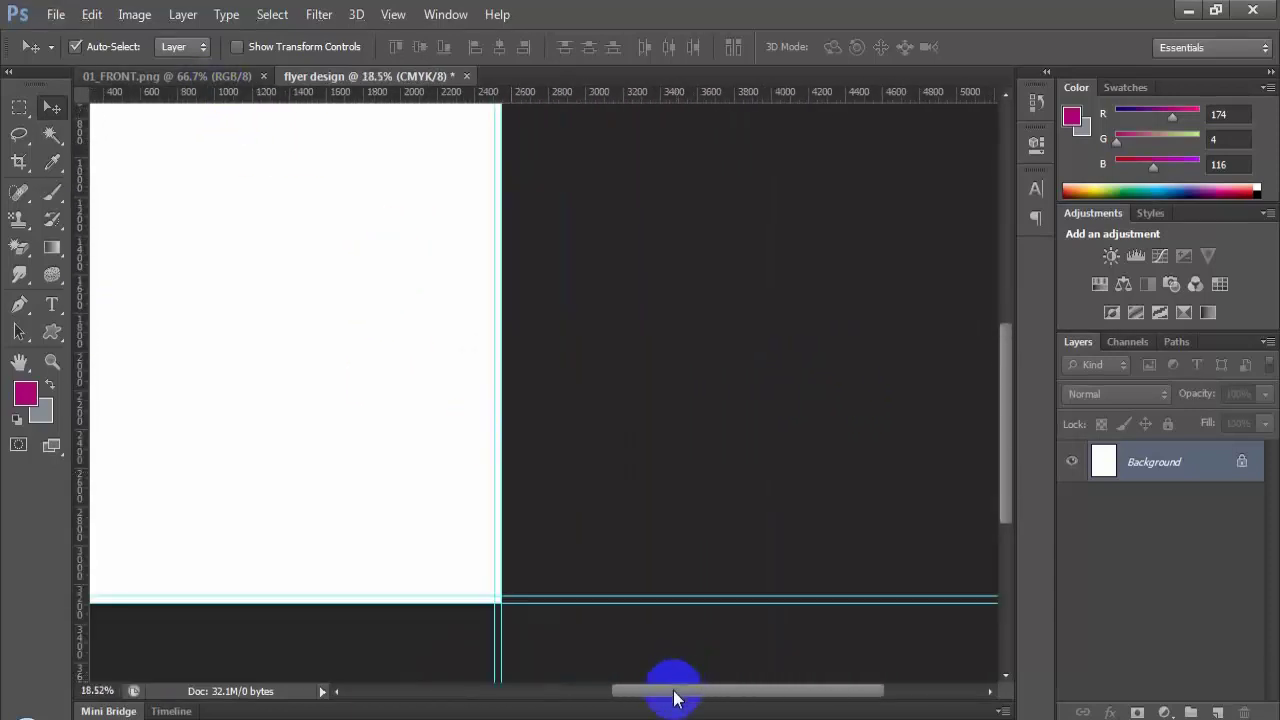
left_click_drag(673, 691, 594, 691)
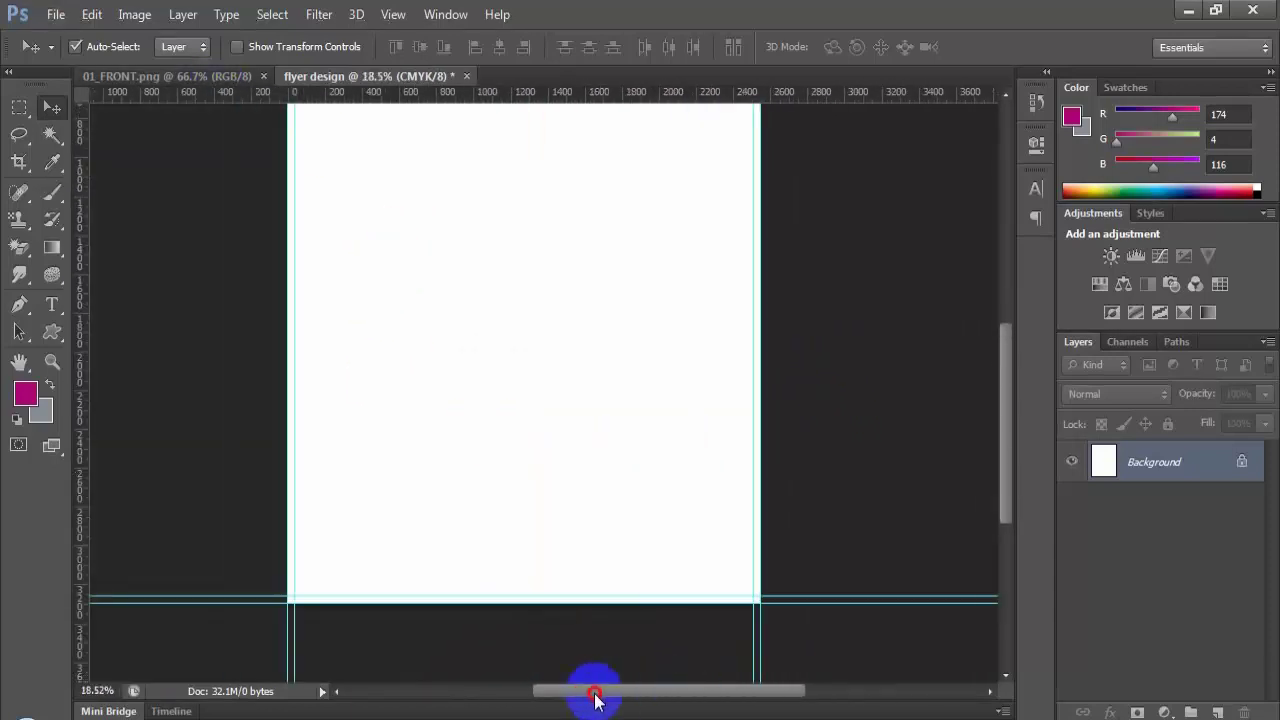
Step: Examine the layout of the 01_FRONT.png reference flyer from its header to its contact area, comparing it with the blank flyer document
left_click(205, 78)
scroll(380, 334, "up", 4)
scroll(296, 288, "up", 3)
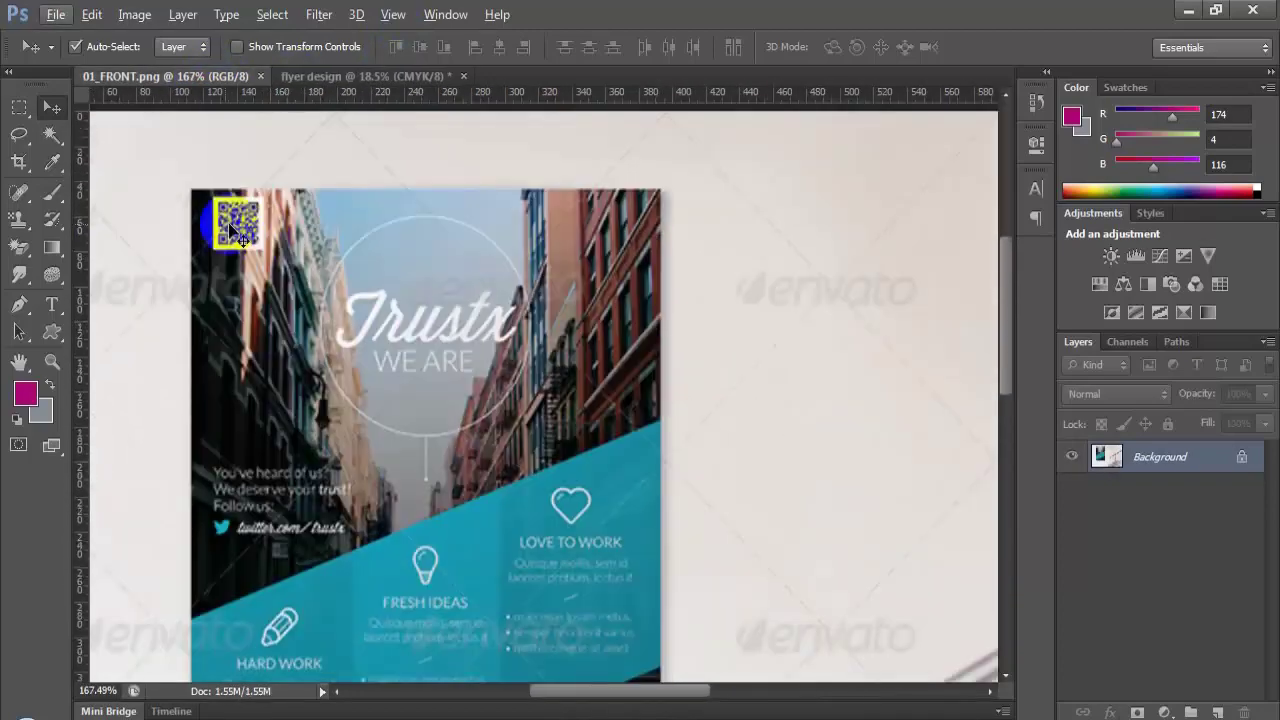
scroll(423, 285, "down", 7)
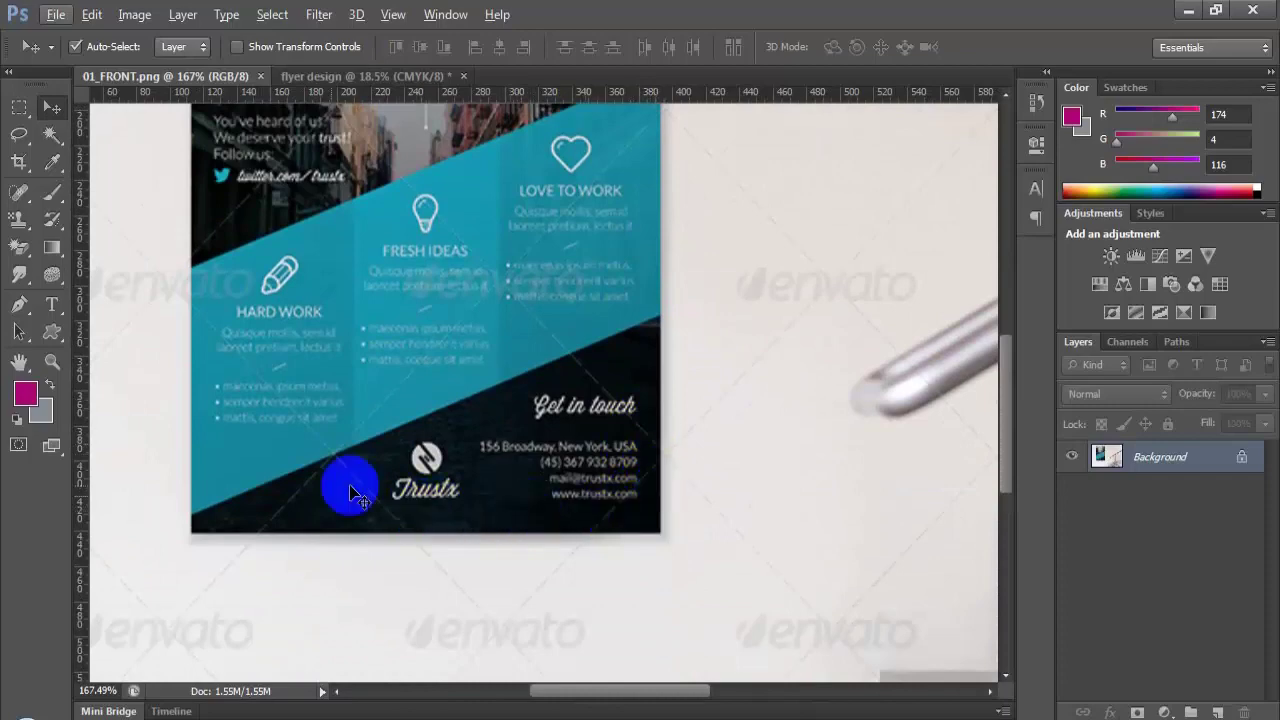
scroll(514, 486, "up", 9)
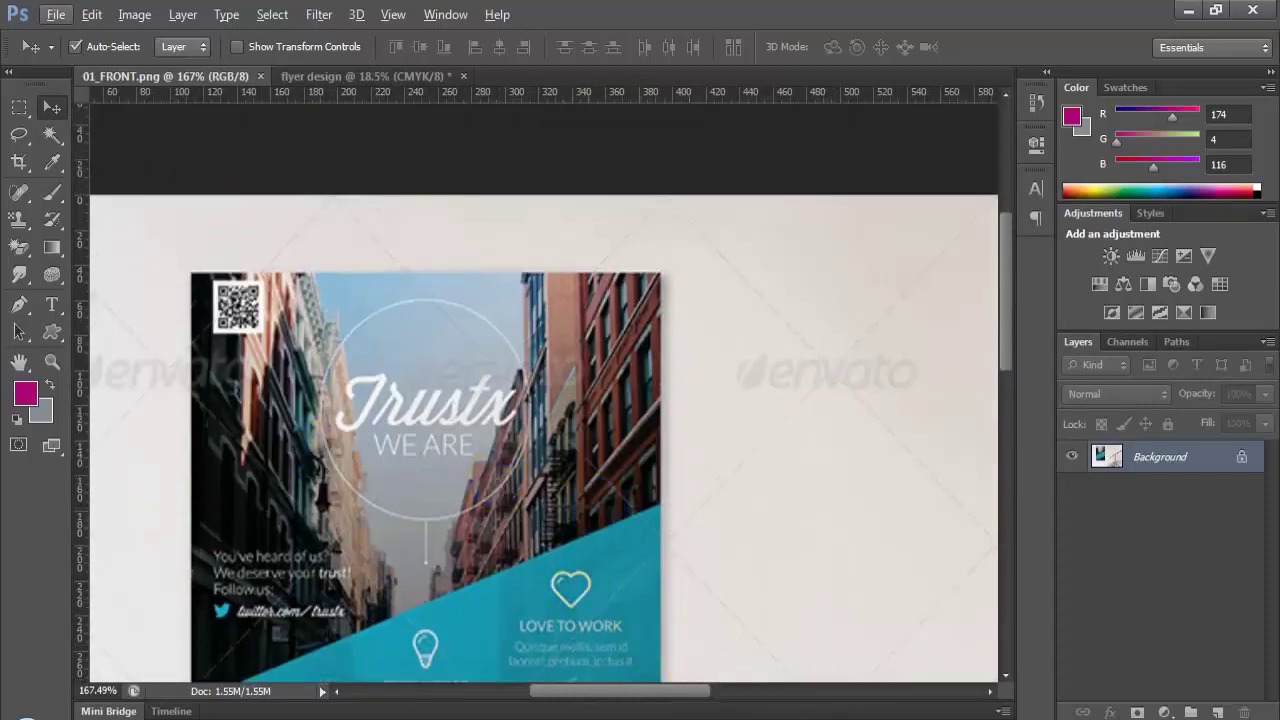
left_click(360, 76)
key("ctrl+0")
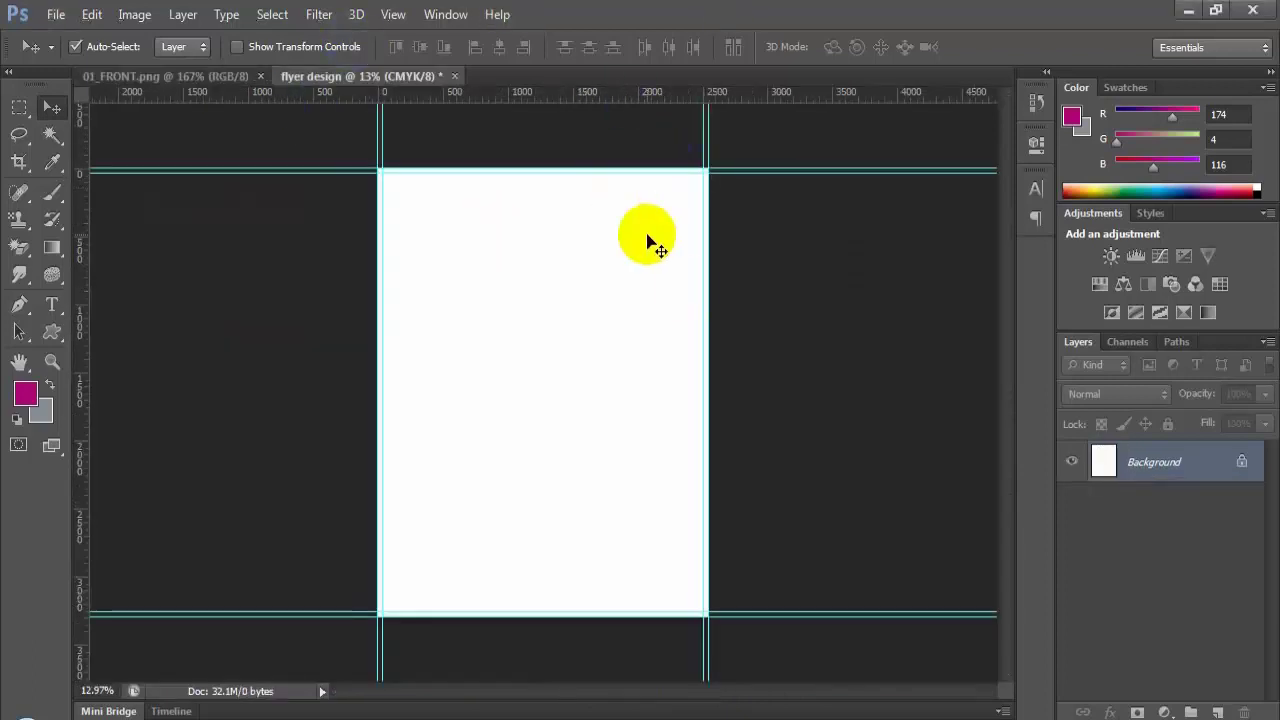
left_click(172, 78)
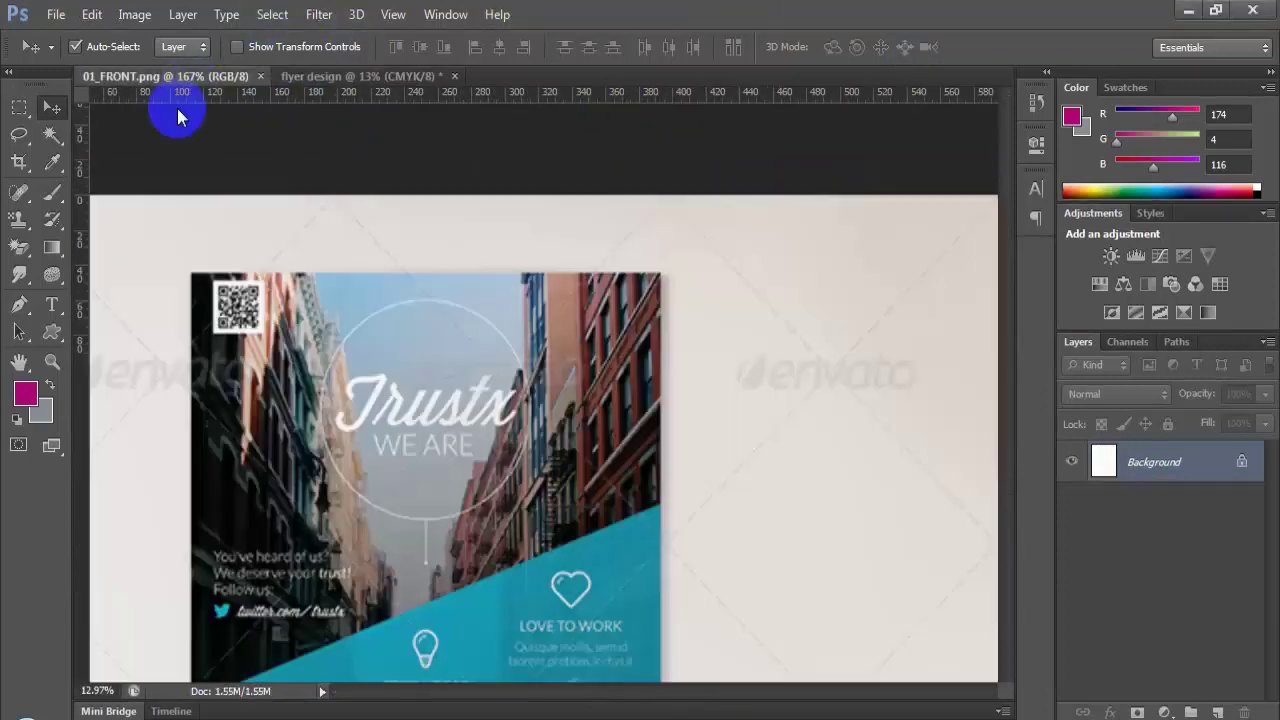
scroll(468, 562, "down", 4)
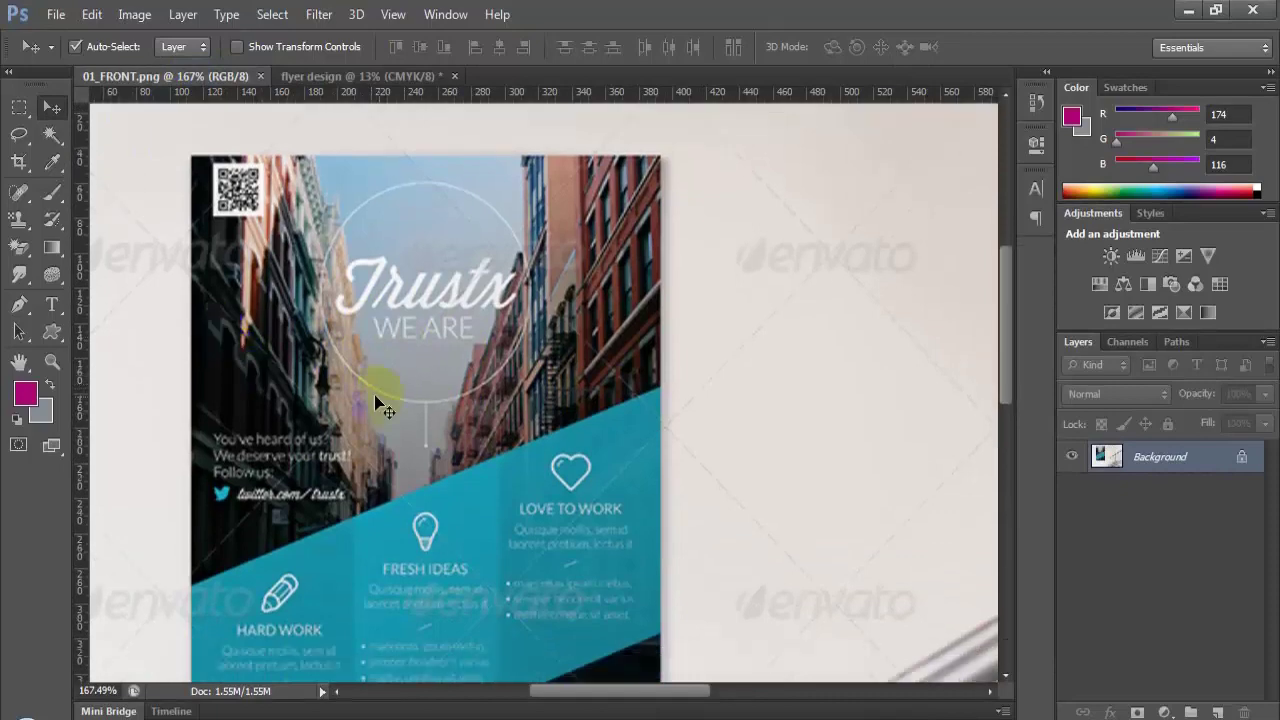
left_click_drag(641, 700, 616, 697)
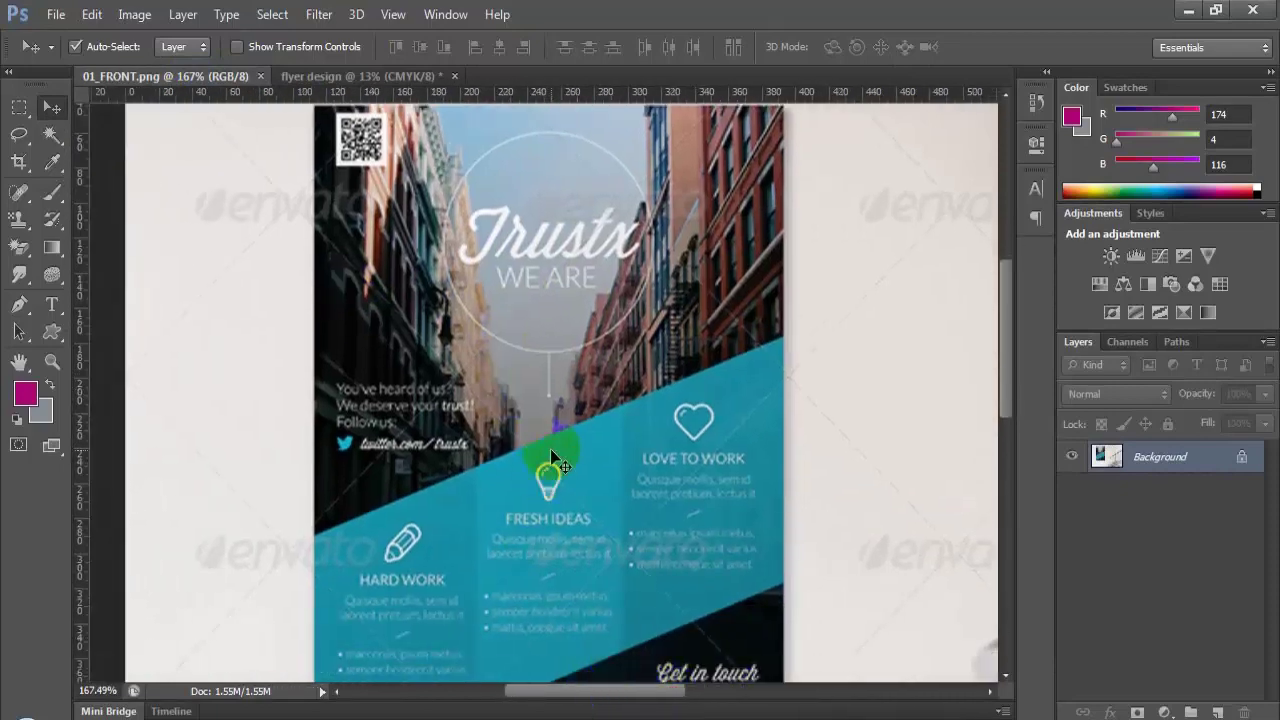
scroll(553, 450, "down", 4)
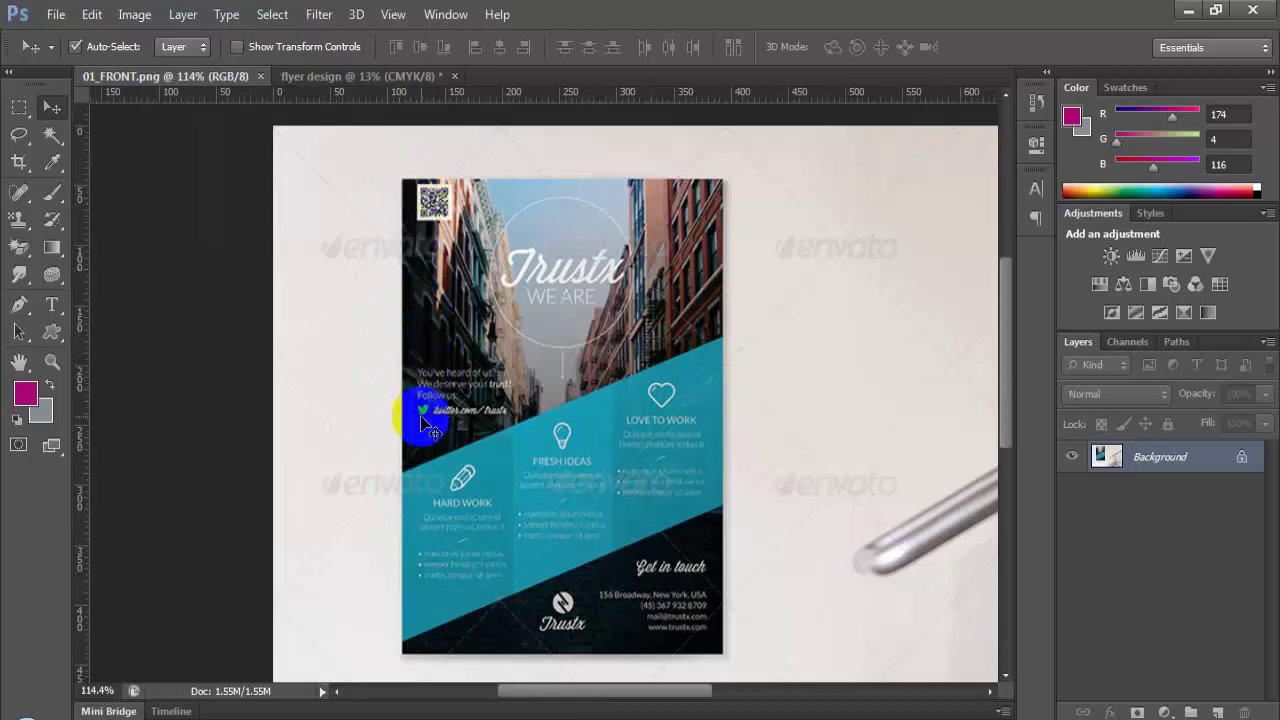
mouse_move(422, 432)
left_mouse_down()
mouse_move(478, 372)
mouse_move(443, 327)
left_mouse_up()
left_click(714, 557)
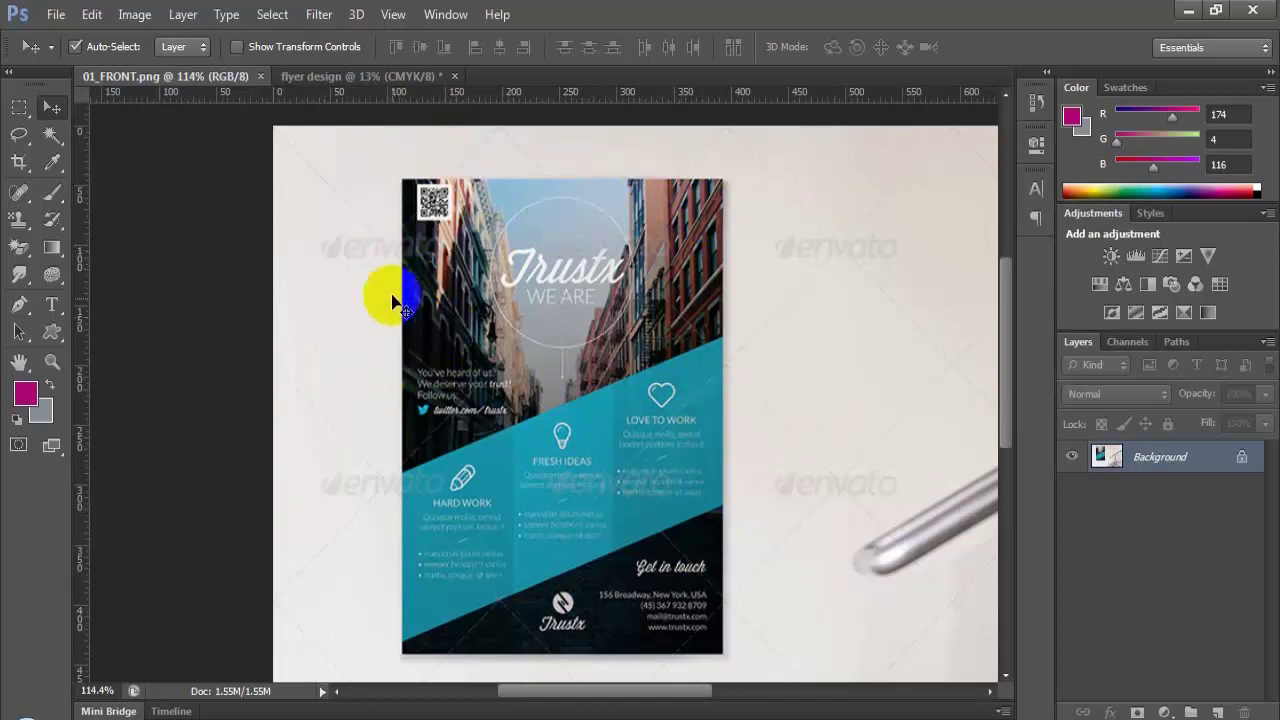
mouse_move(392, 230)
left_mouse_down()
mouse_move(395, 305)
mouse_move(391, 229)
left_mouse_up()
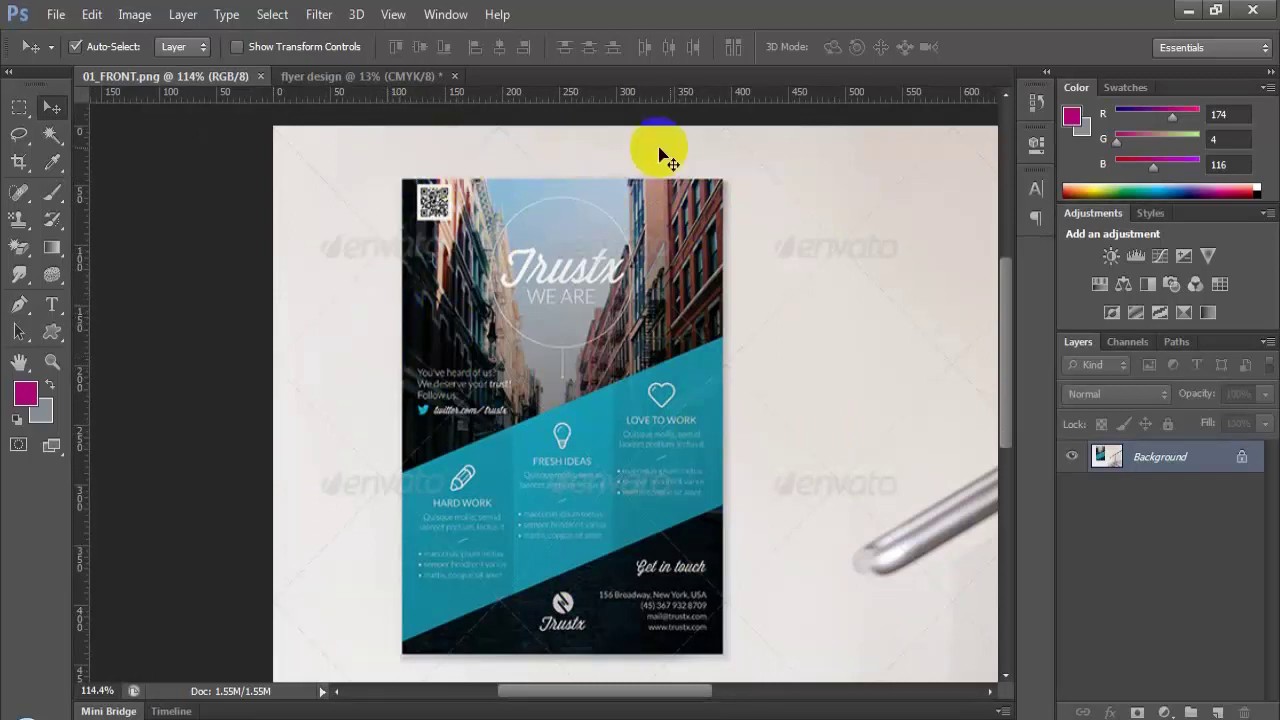
Step: Enlarge the flyer design canvas by a relative 0.25 inches in width and height, with the unit set to inches
left_click_drag(395, 677, 566, 170)
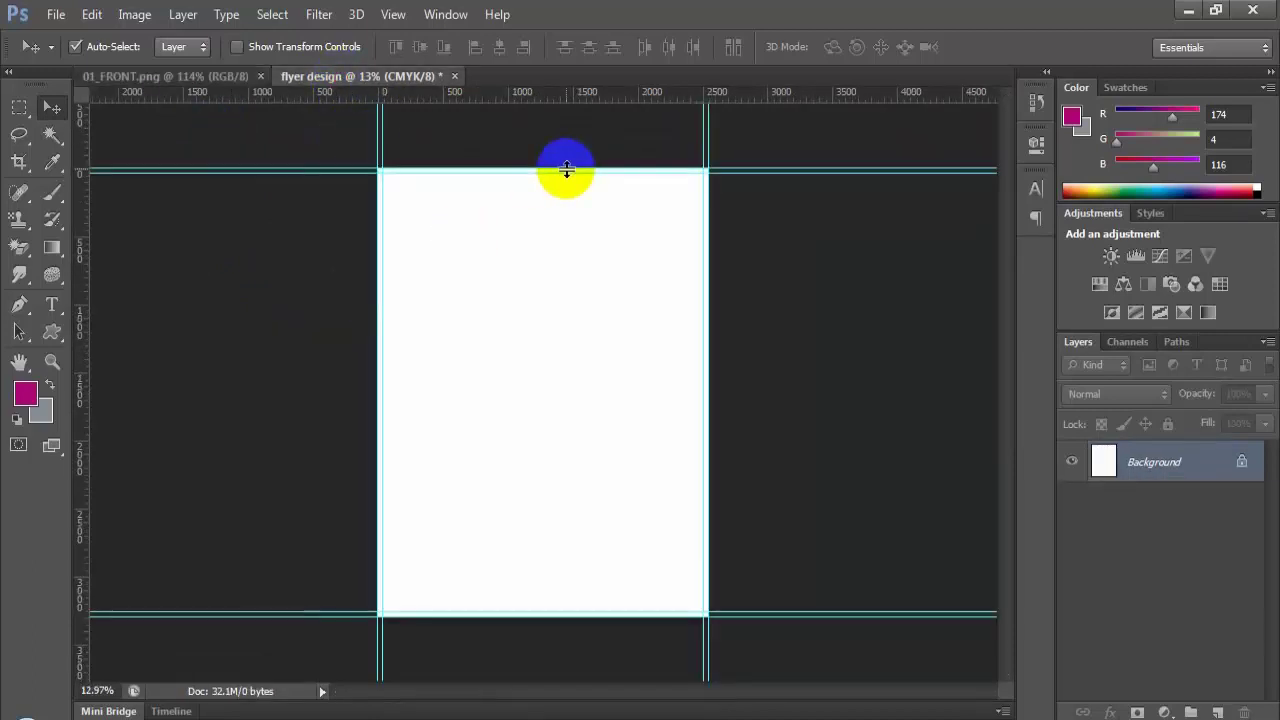
left_click_drag(286, 80, 429, 206)
left_click_drag(371, 166, 203, 75)
left_click(134, 14)
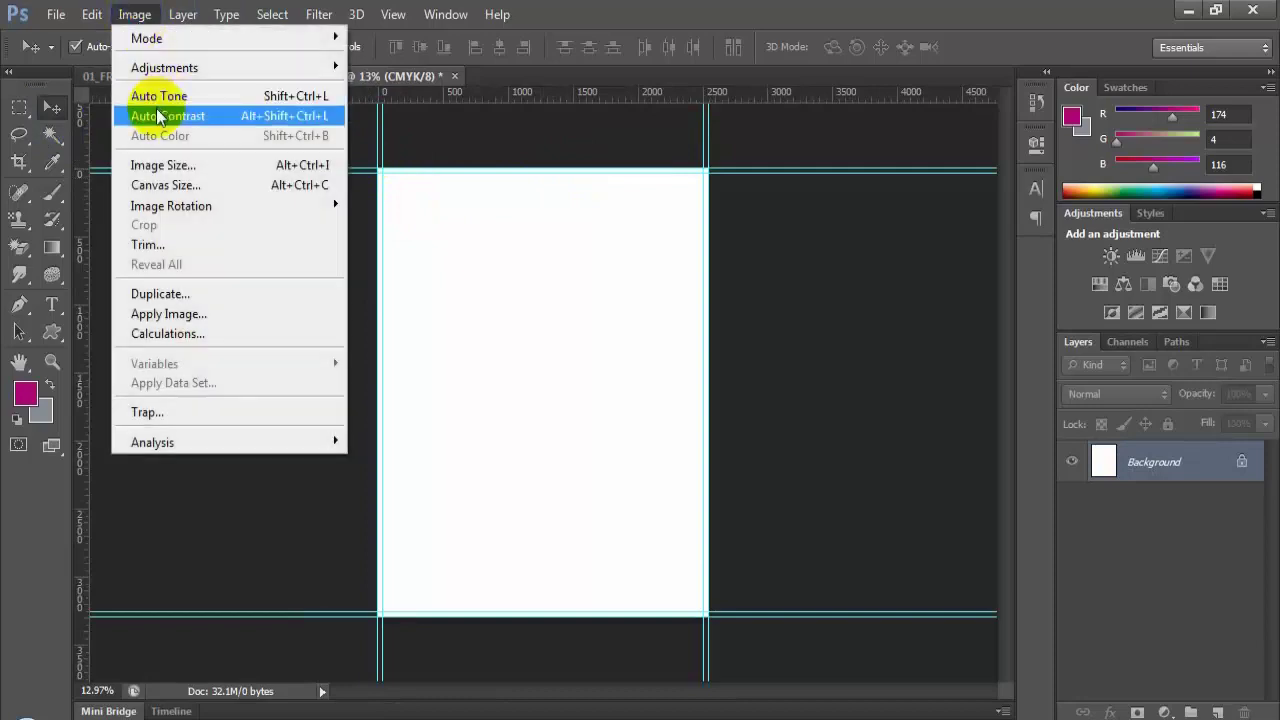
left_click(187, 188)
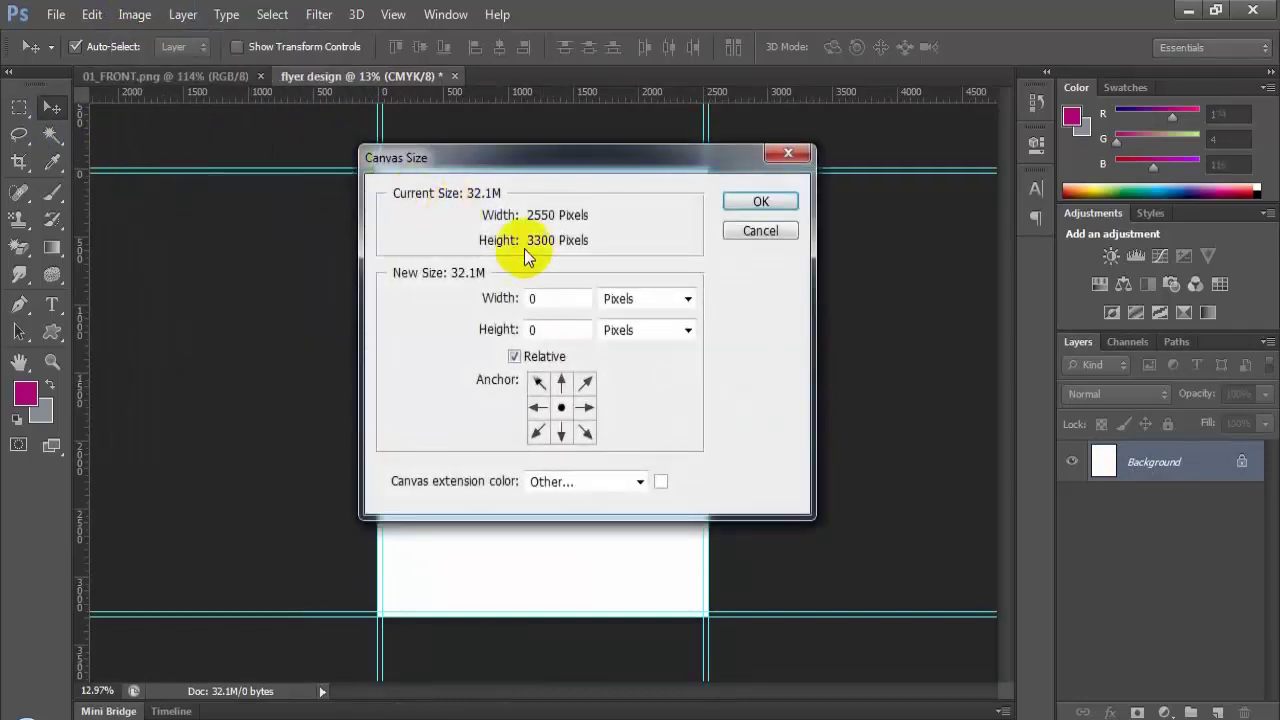
left_click(655, 299)
left_click(652, 357)
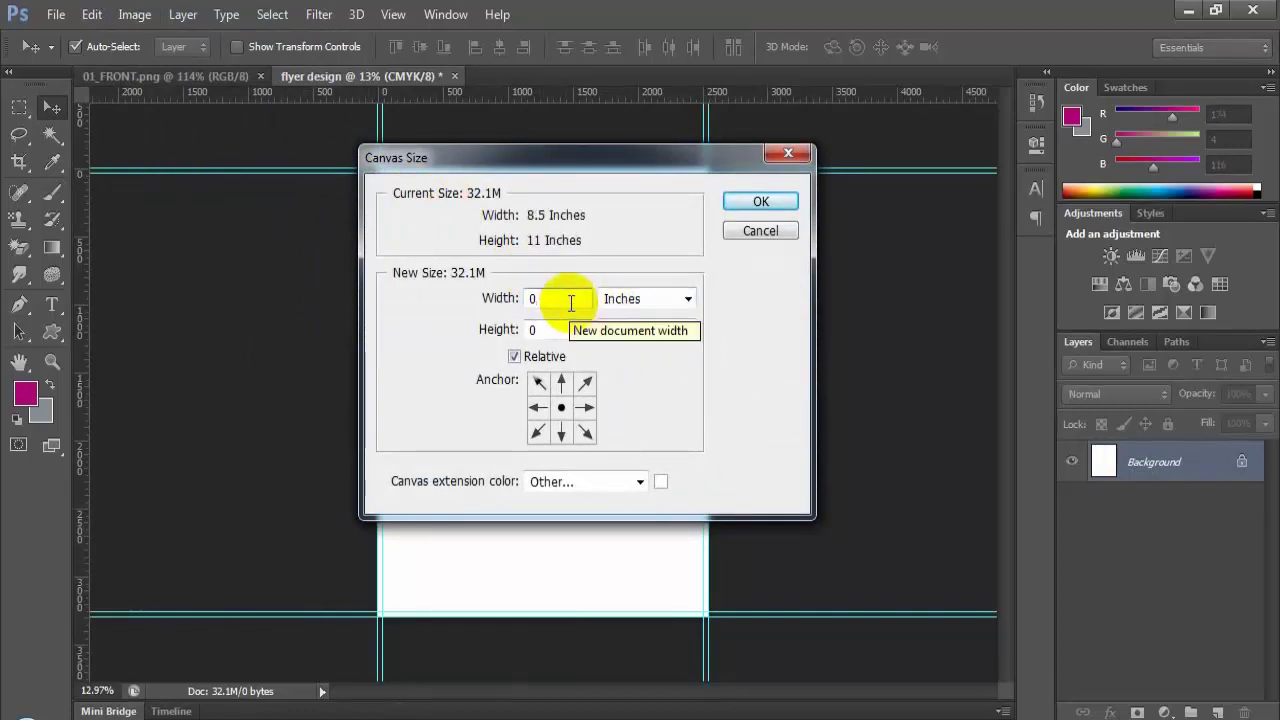
left_click(571, 300)
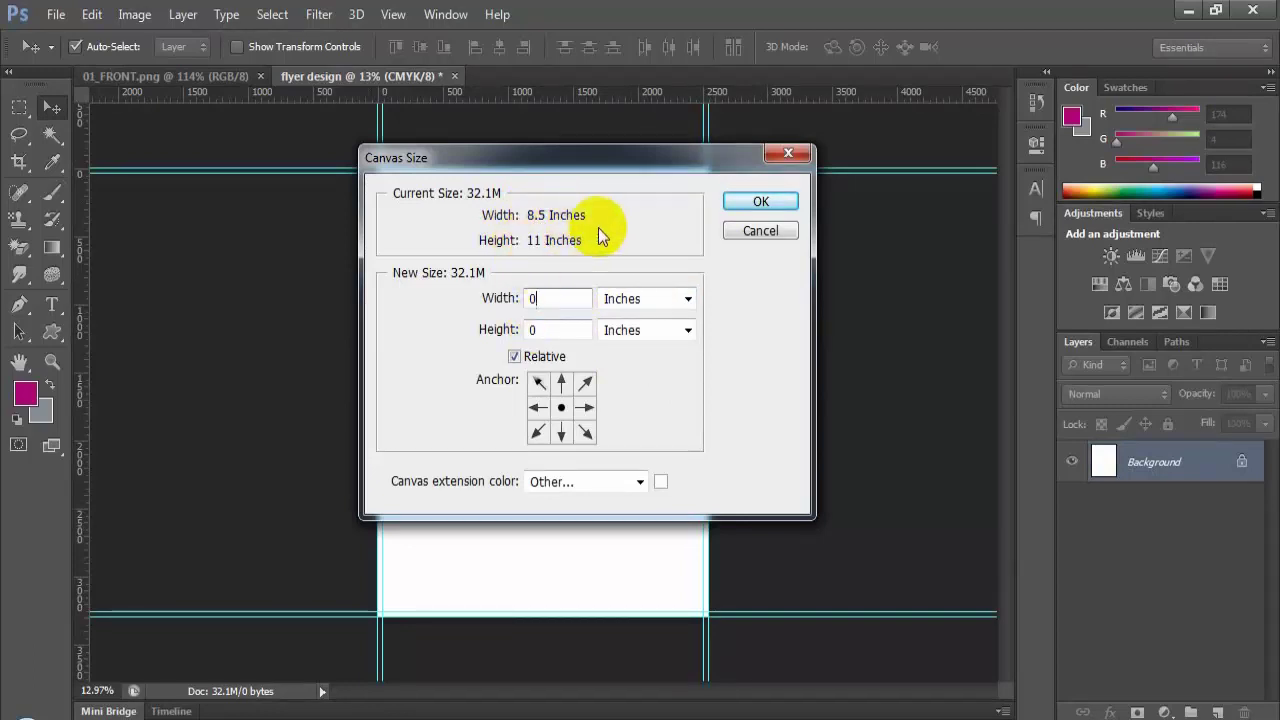
left_click(169, 133)
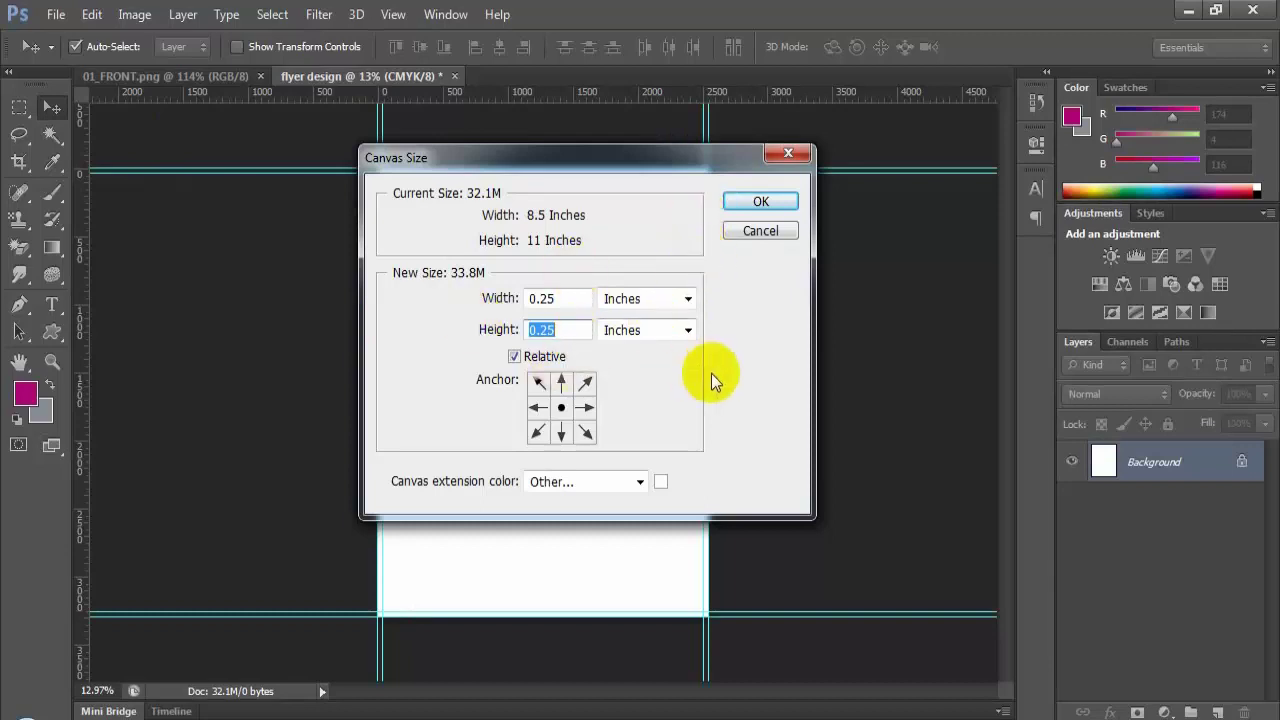
left_click(762, 203)
Step: Draw a magenta rectangle shape of about 2623 by 3375 px covering the whole enlarged canvas from corner to corner
scroll(466, 295, "up", 5)
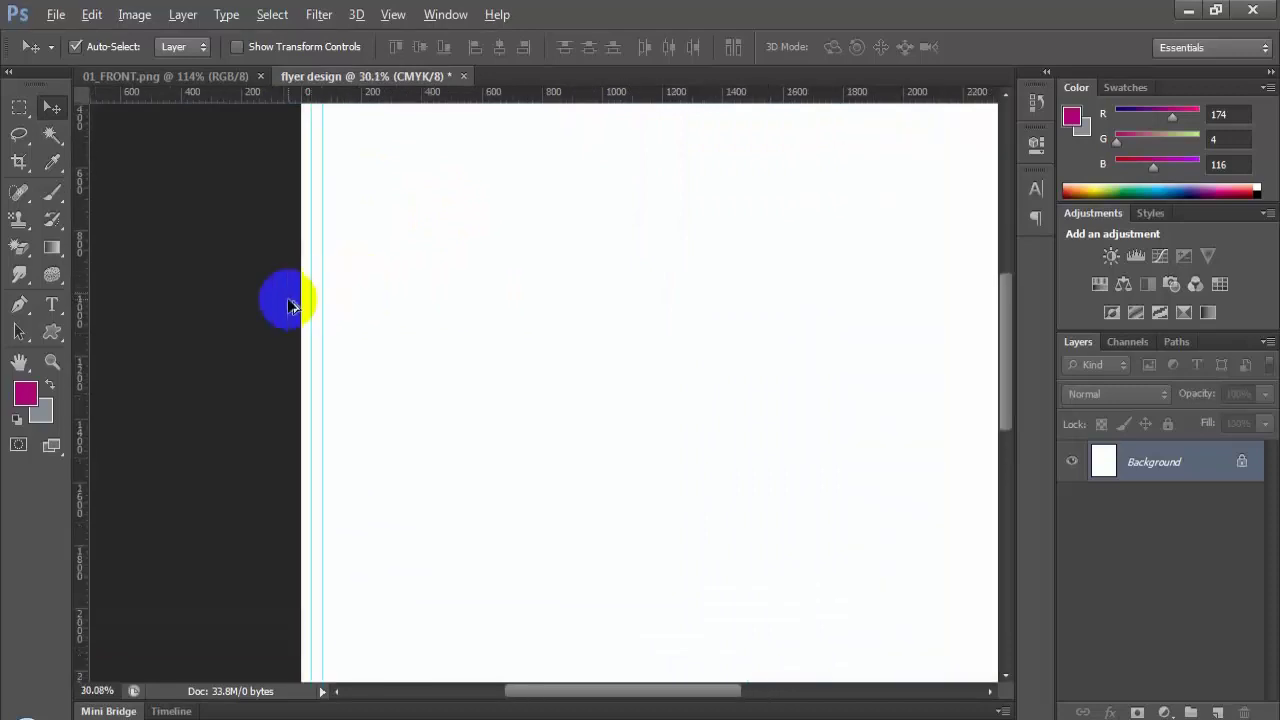
scroll(290, 295, "left", 1)
scroll(594, 366, "down", 4)
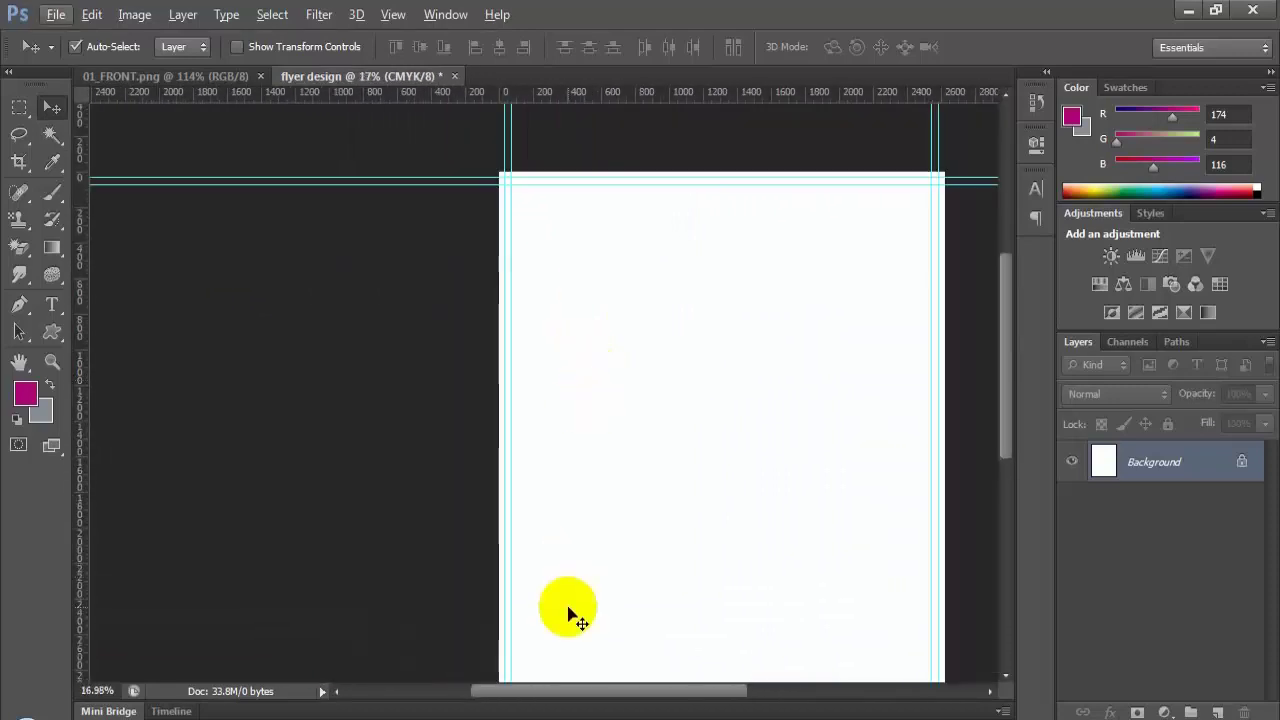
left_click_drag(569, 694, 614, 683)
scroll(551, 543, "down", 1)
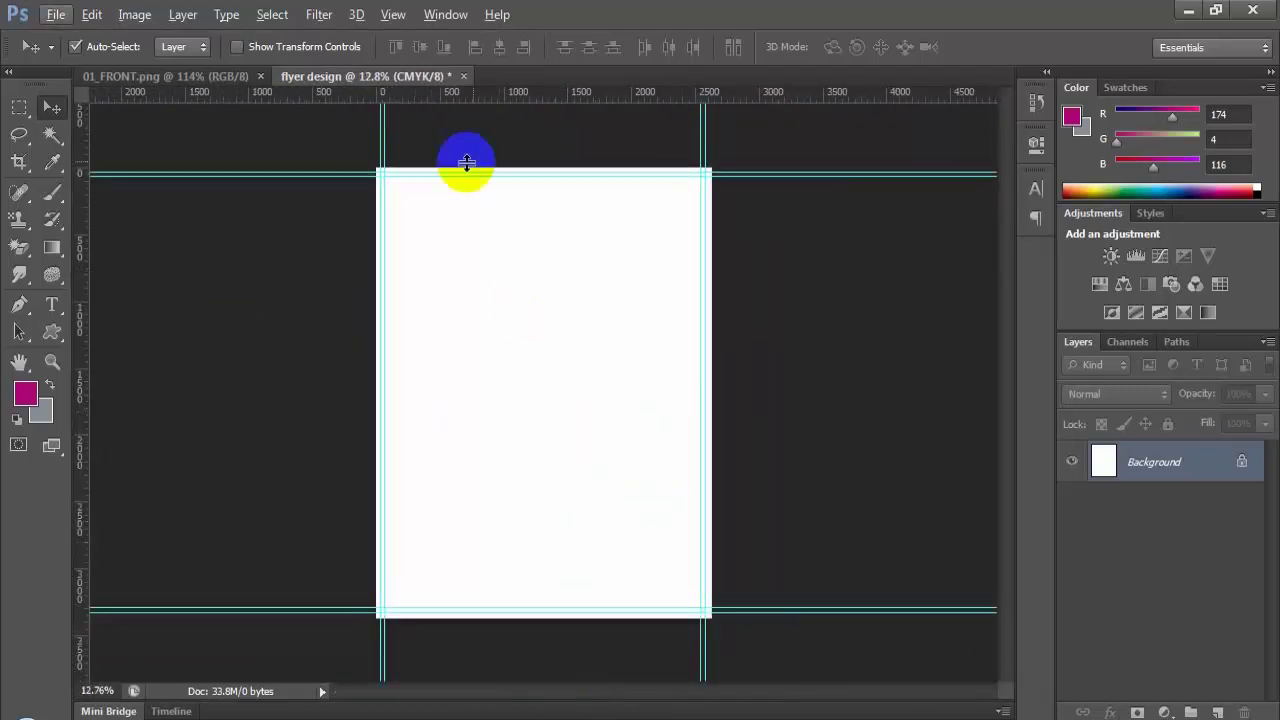
left_click(22, 108)
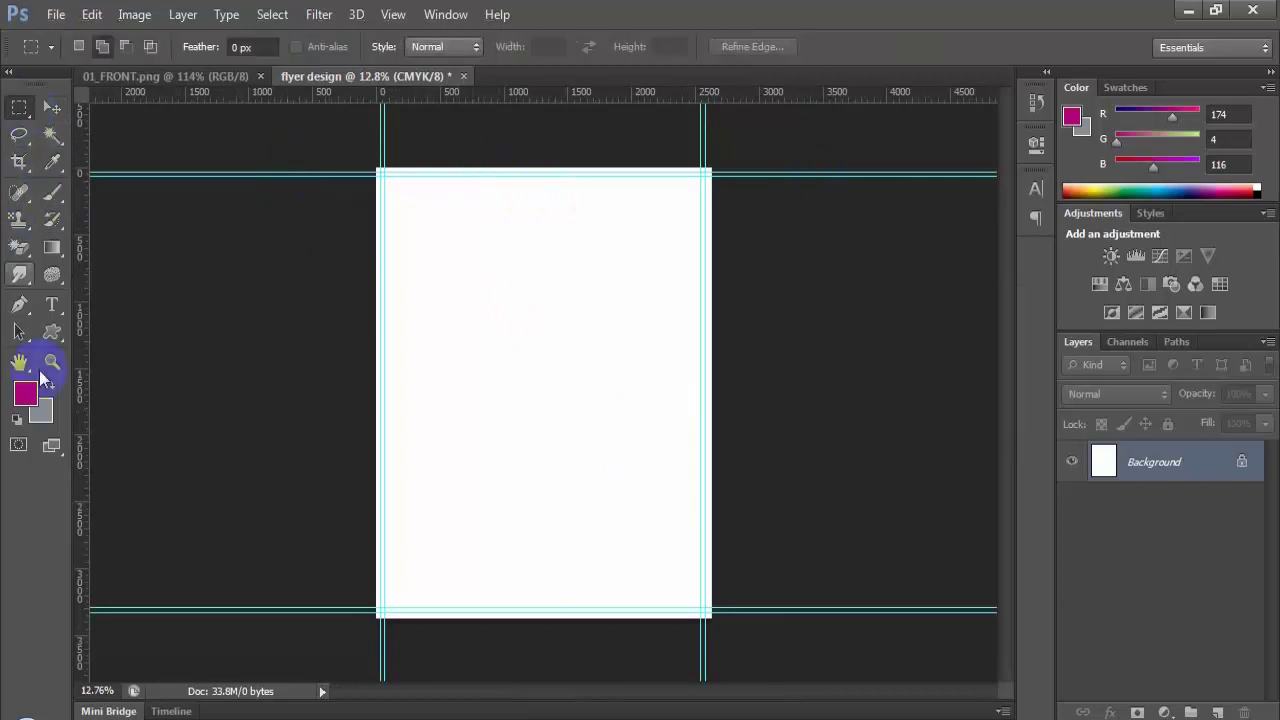
left_click_drag(50, 340, 137, 334)
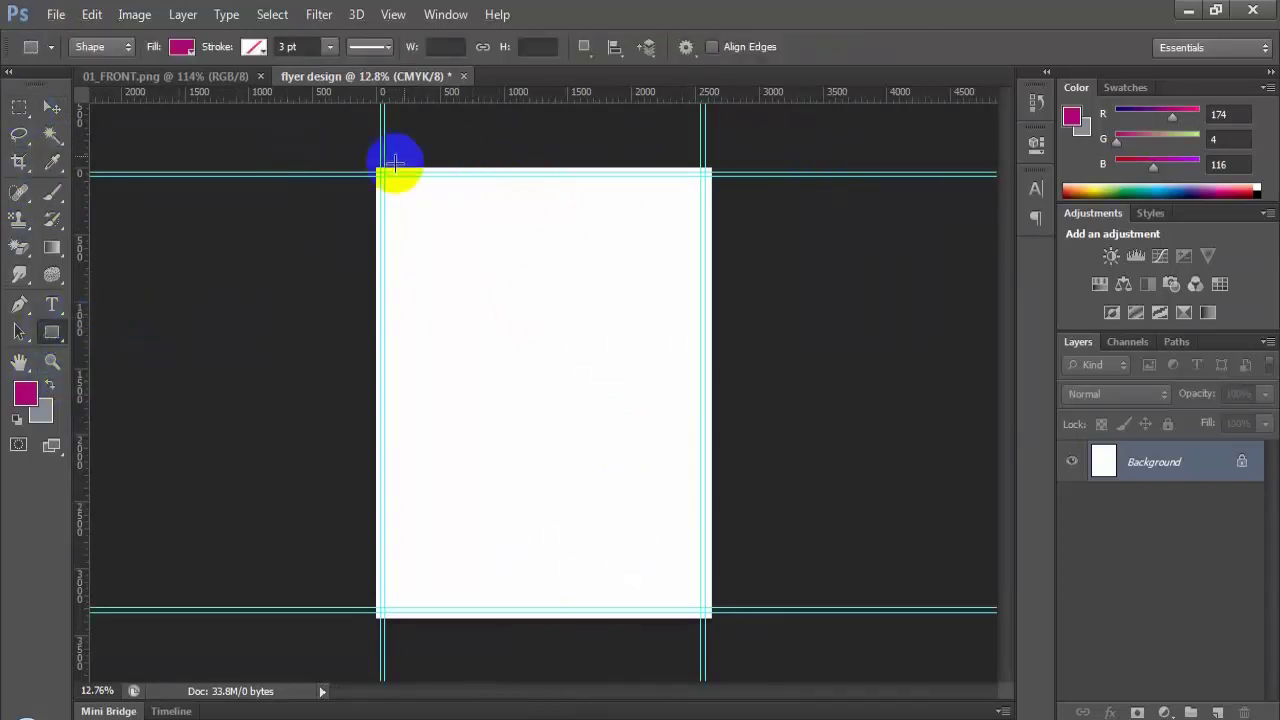
scroll(423, 252, "up", 1)
key("alt")
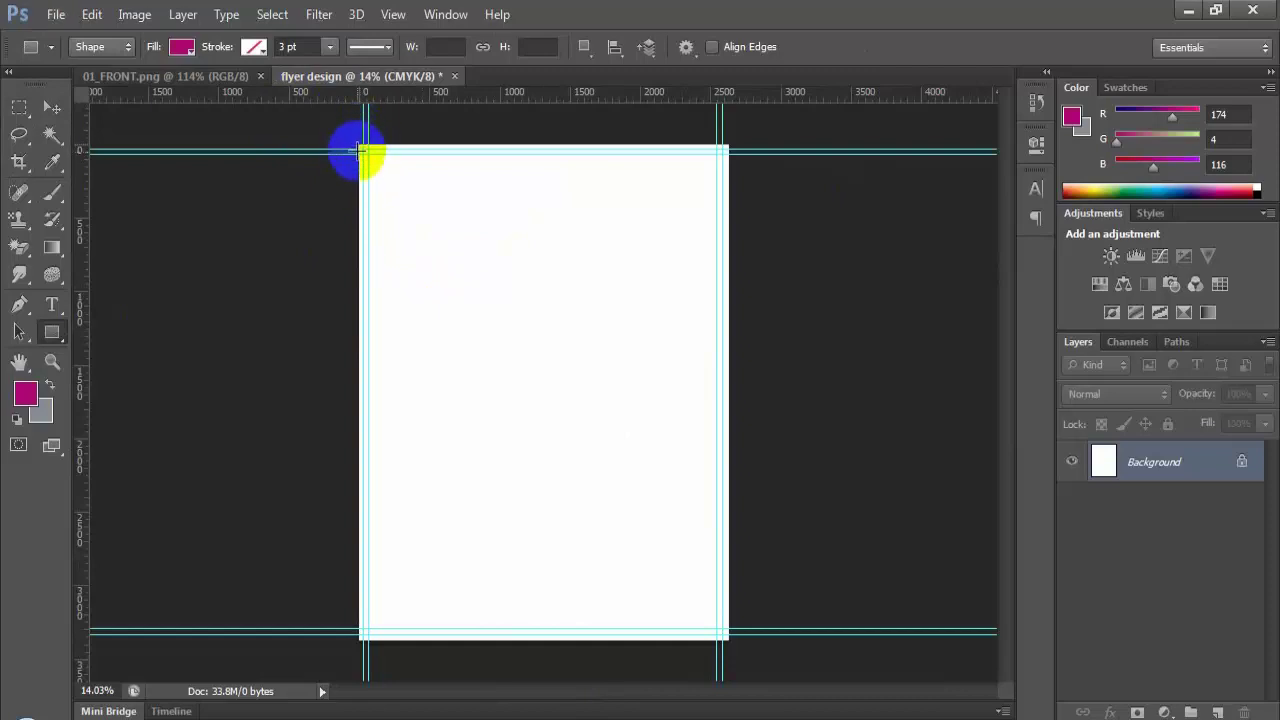
scroll(362, 152, "up", 5)
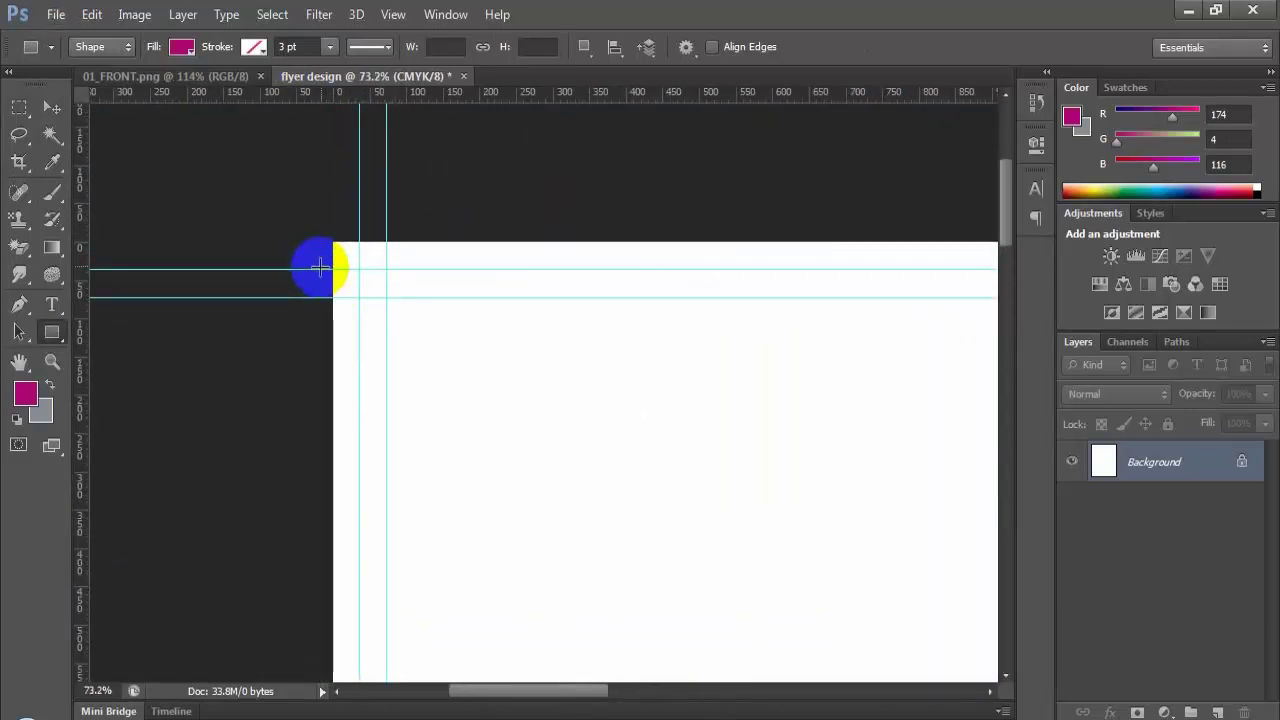
left_click_drag(333, 241, 970, 491)
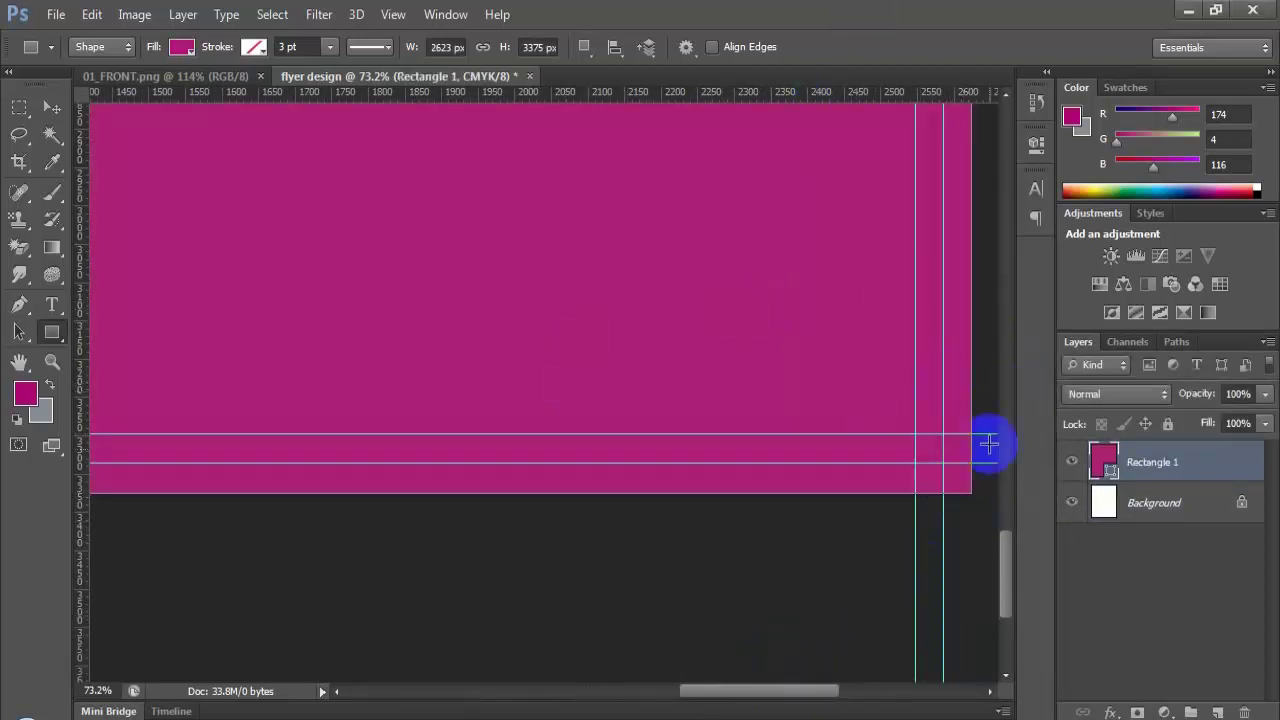
Step: Cut out the rectangle's interior along the outermost guides with a second rectangle in Exclude Overlapping Shapes mode, leaving a magenta frame
scroll(458, 407, "down", 5)
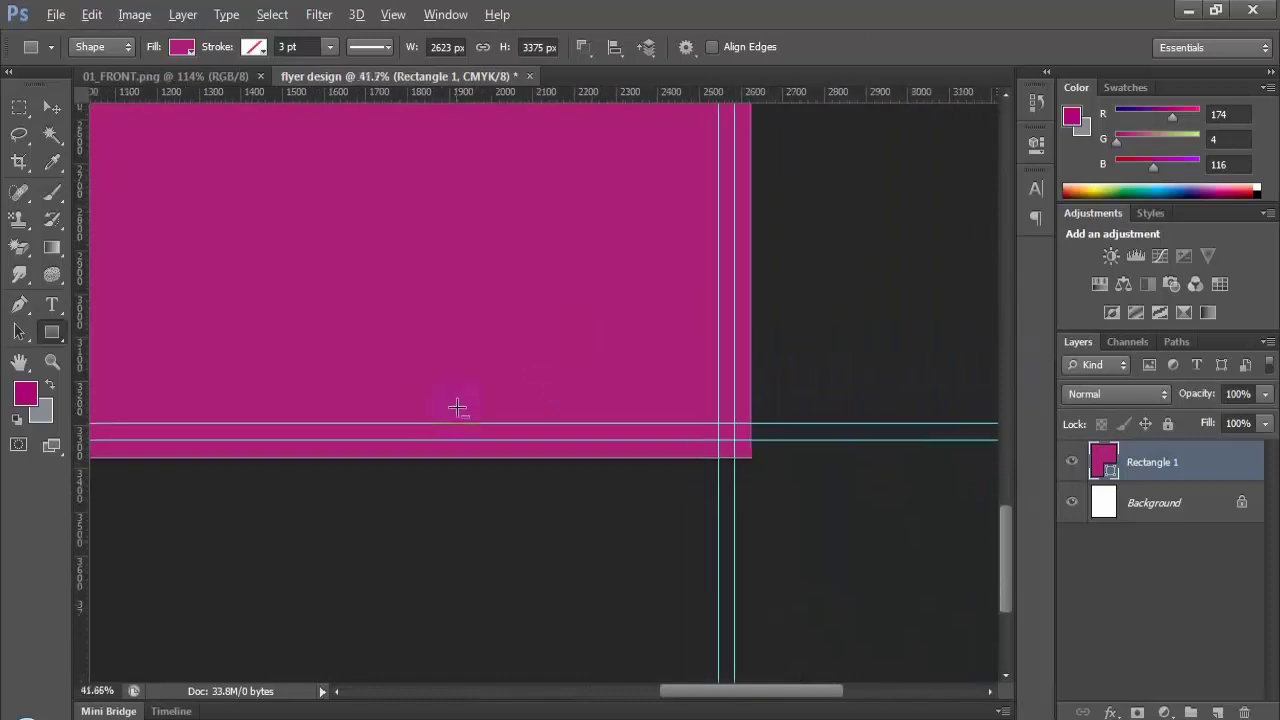
left_click_drag(716, 706, 608, 704)
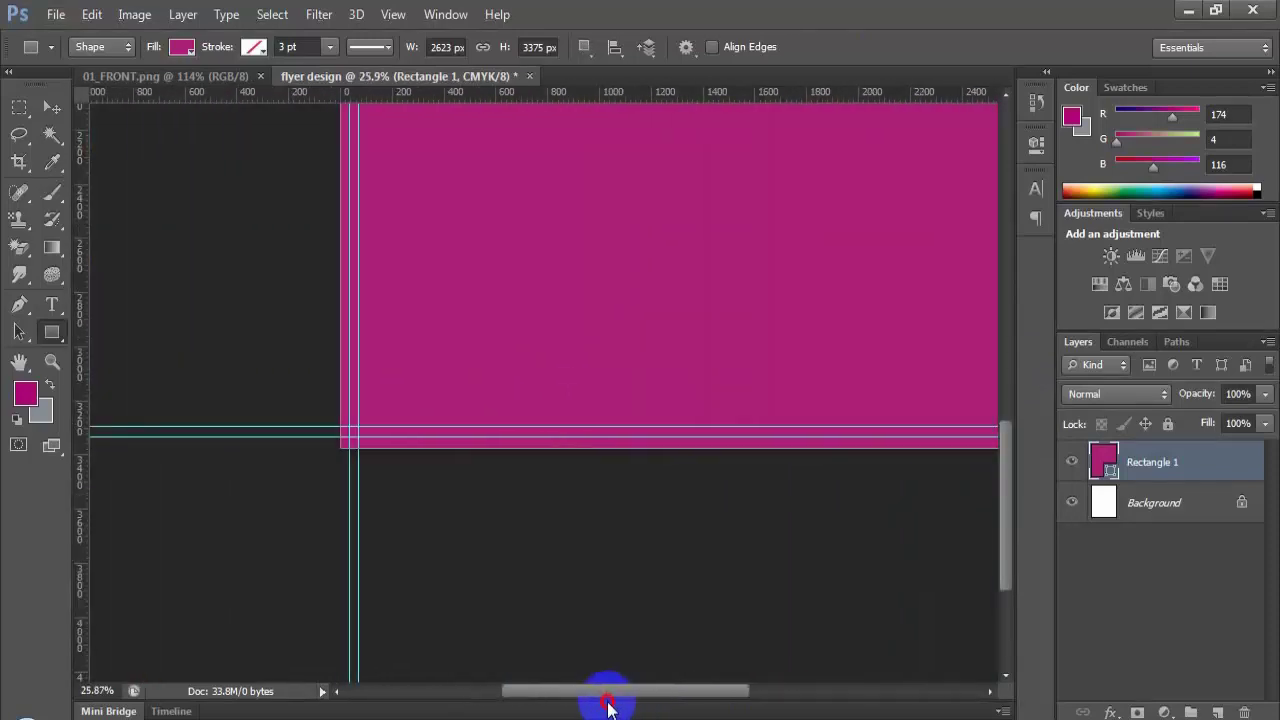
scroll(732, 438, "down", 3)
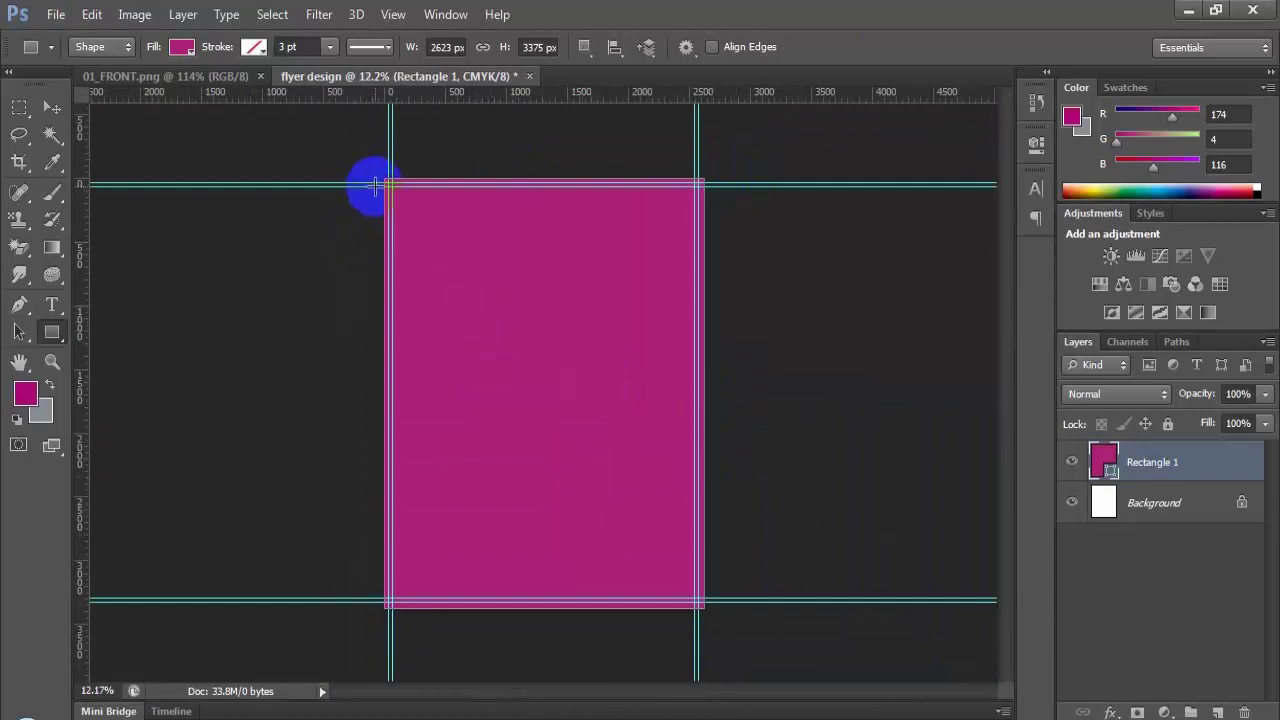
left_click(20, 305)
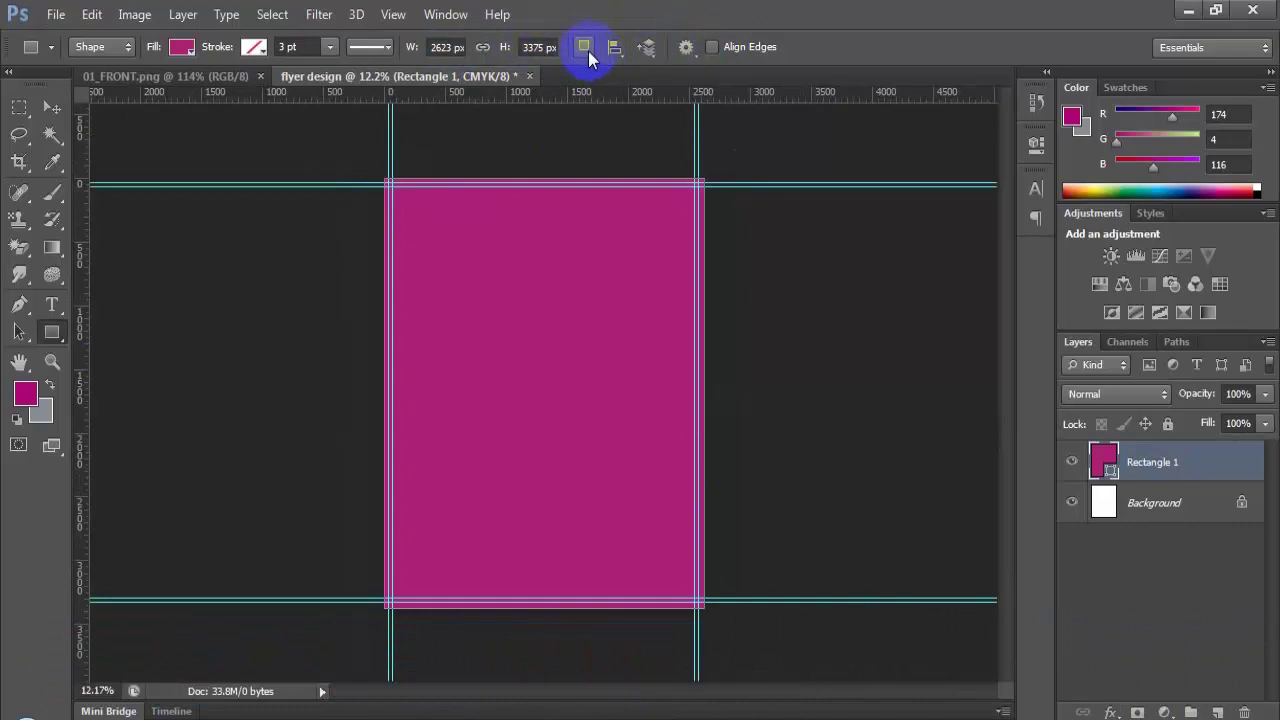
left_click(586, 50)
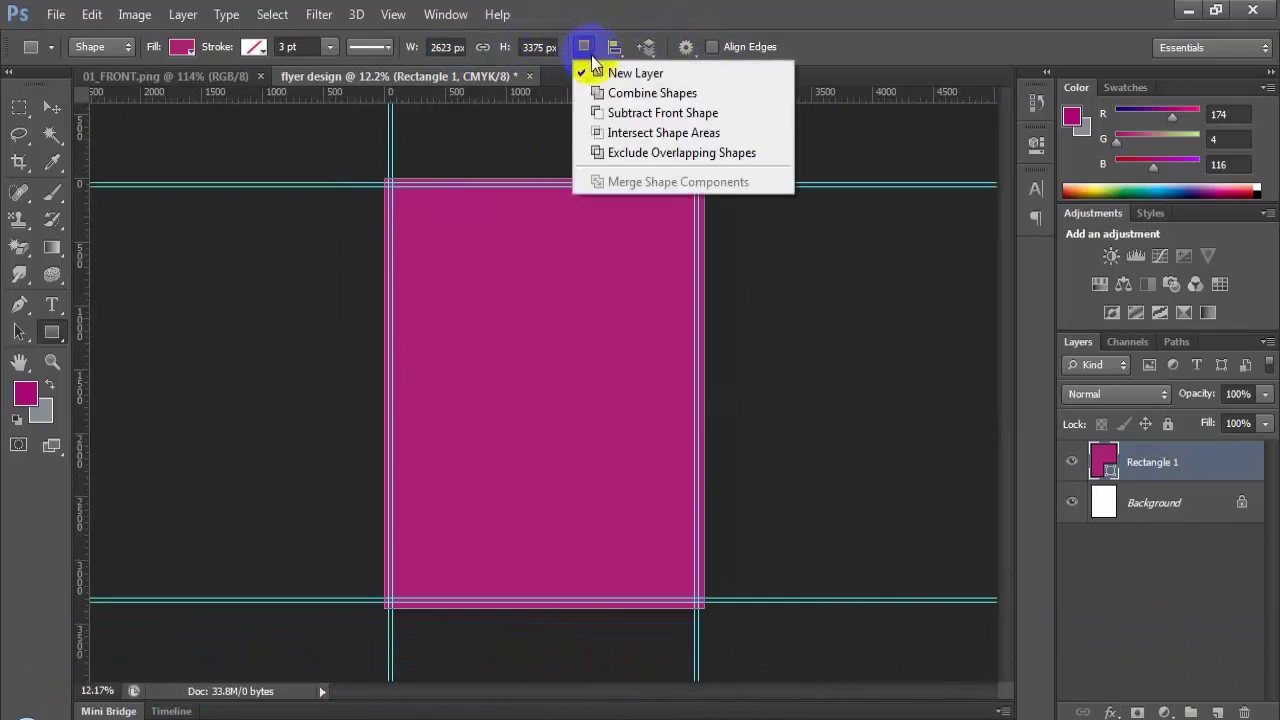
left_click(661, 153)
left_click_drag(265, 310, 500, 260)
scroll(400, 234, "up", 4)
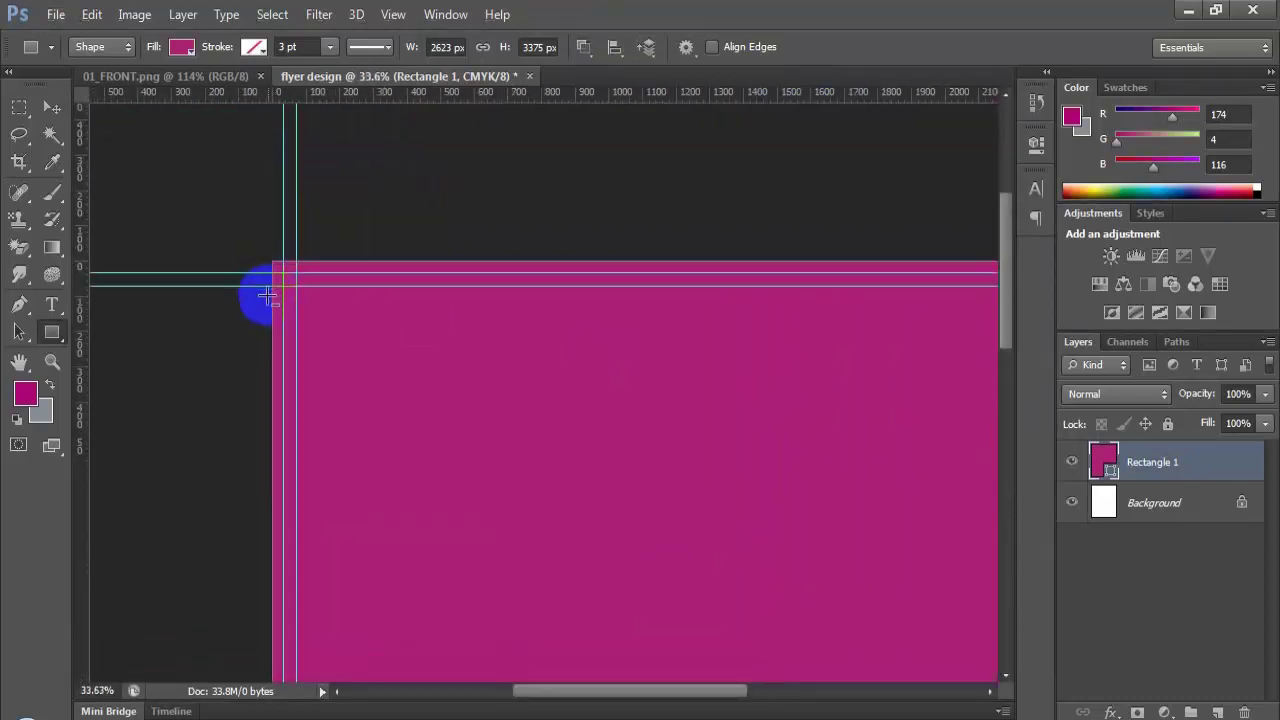
left_click_drag(257, 286, 195, 303)
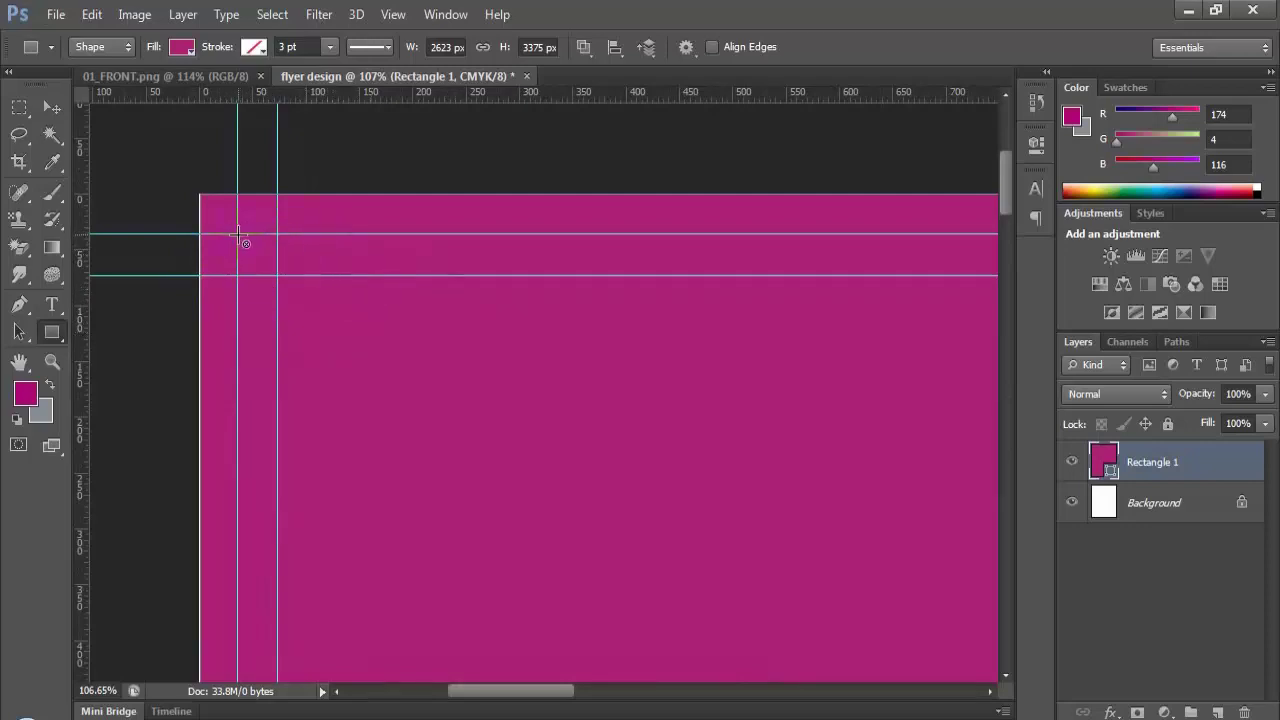
left_click(184, 229)
left_click_drag(238, 236, 712, 461)
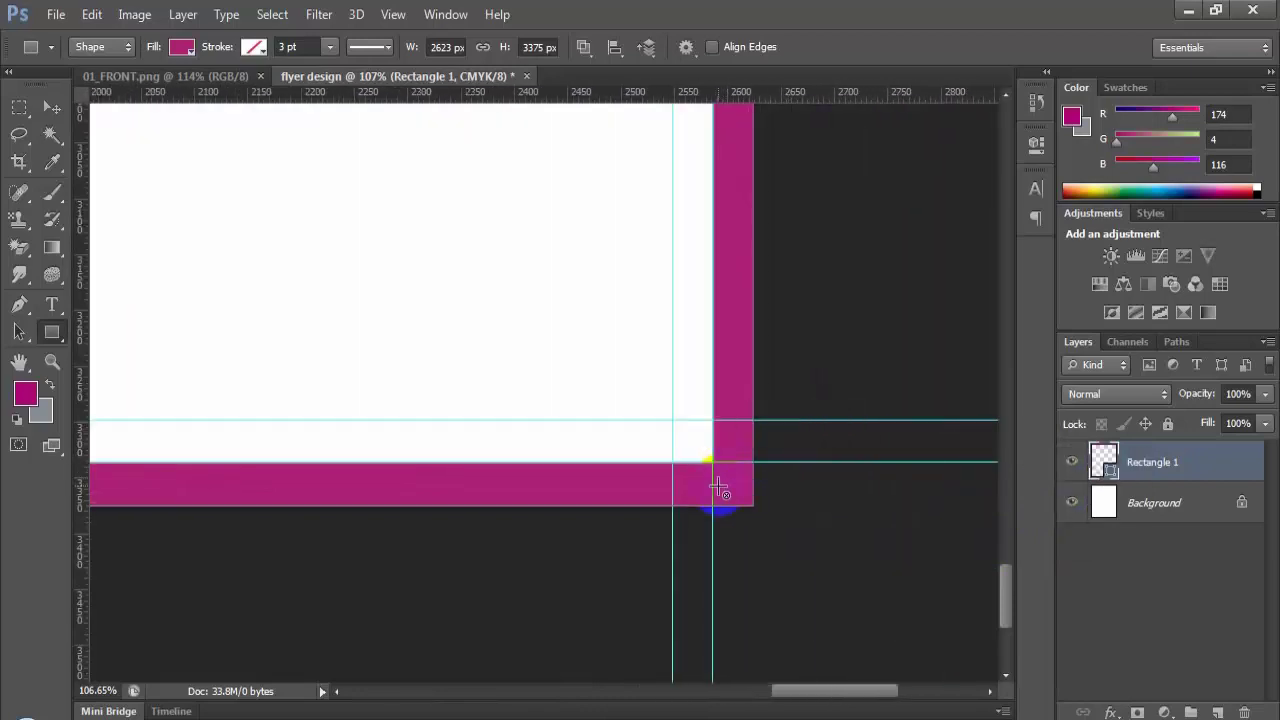
Step: Examine the magenta bleed frame against the guides on all sides of the flyer document, comparing it with the edges of the 01_FRONT.png reference
scroll(303, 231, "down", 8)
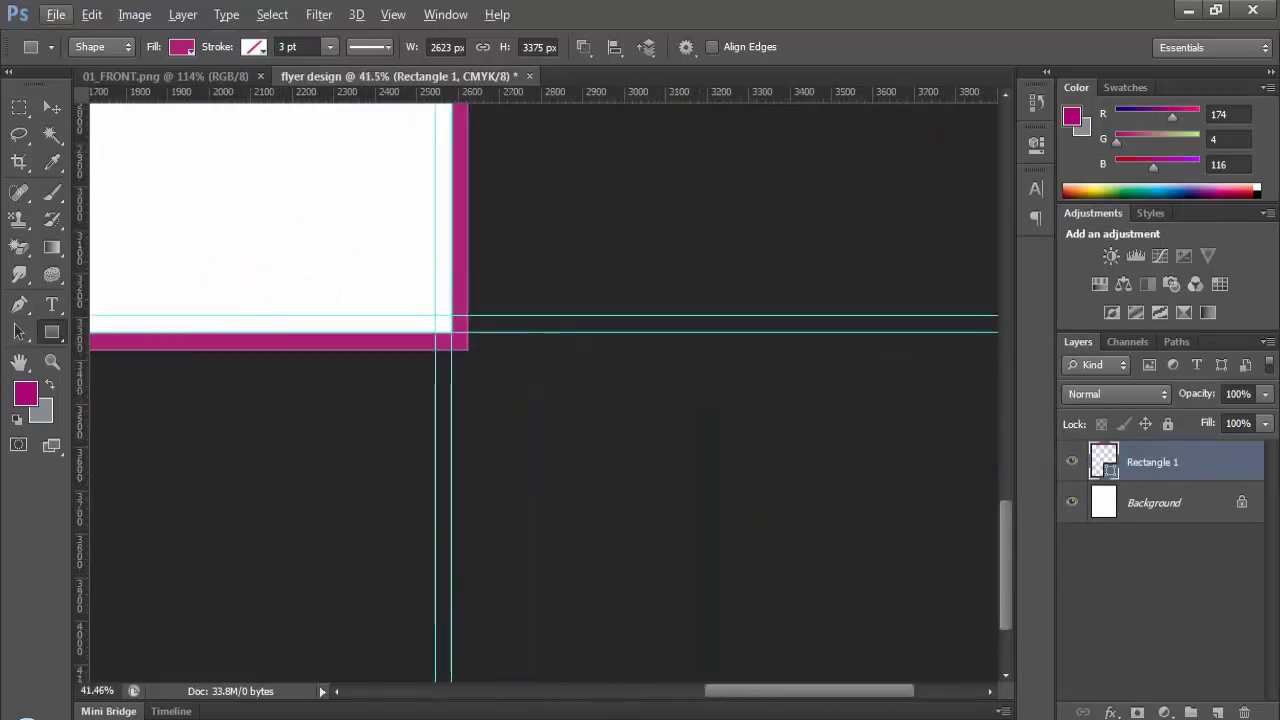
left_click_drag(727, 710, 563, 534)
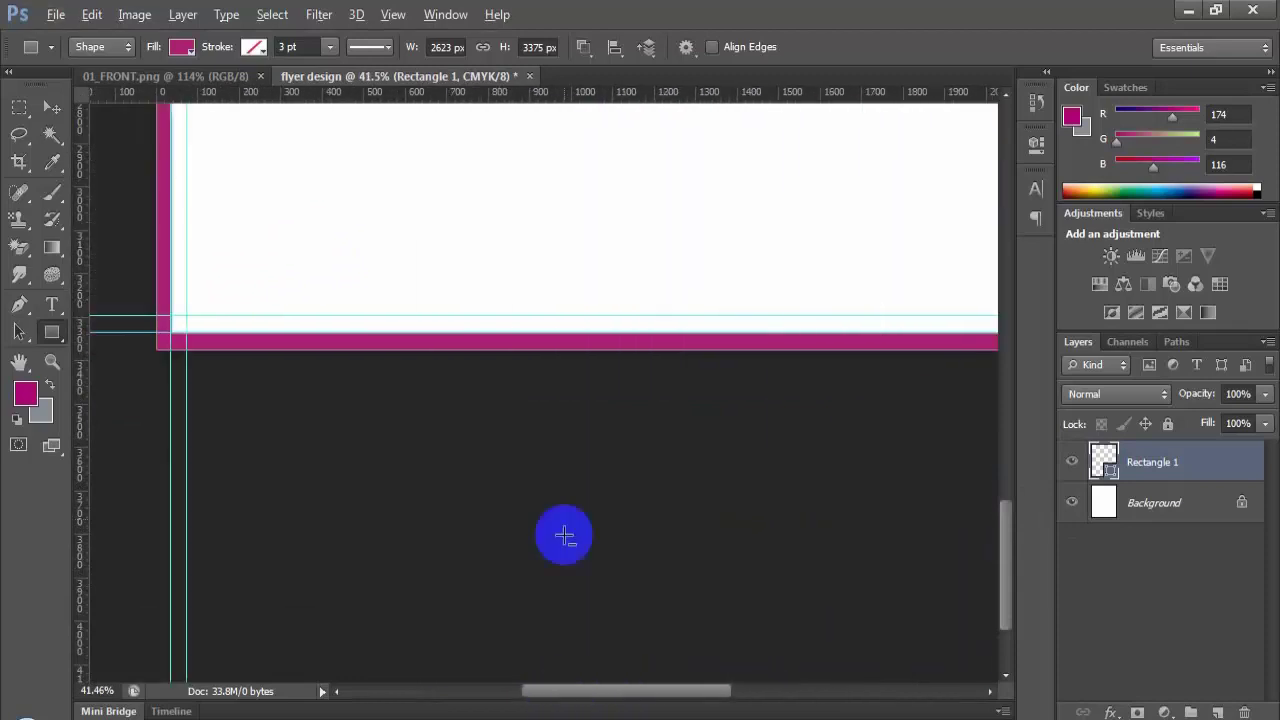
scroll(561, 456, "down", 4)
scroll(582, 425, "down", 2)
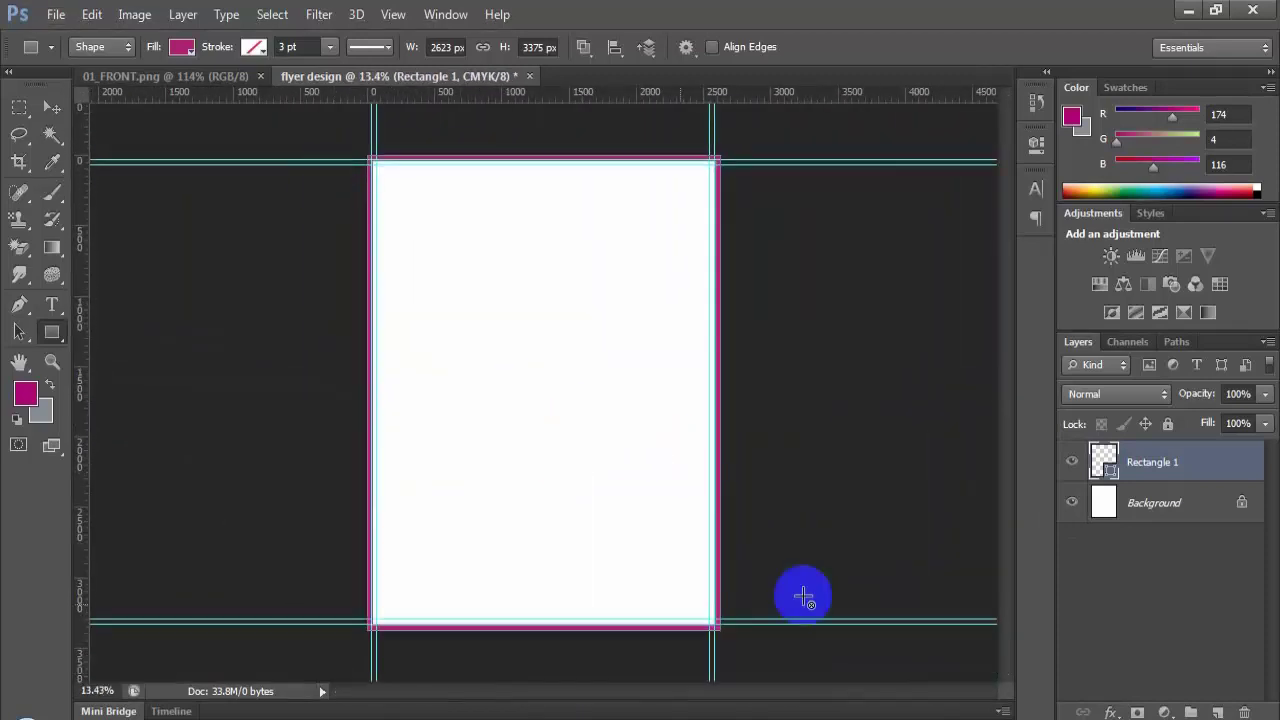
scroll(579, 368, "up", 3)
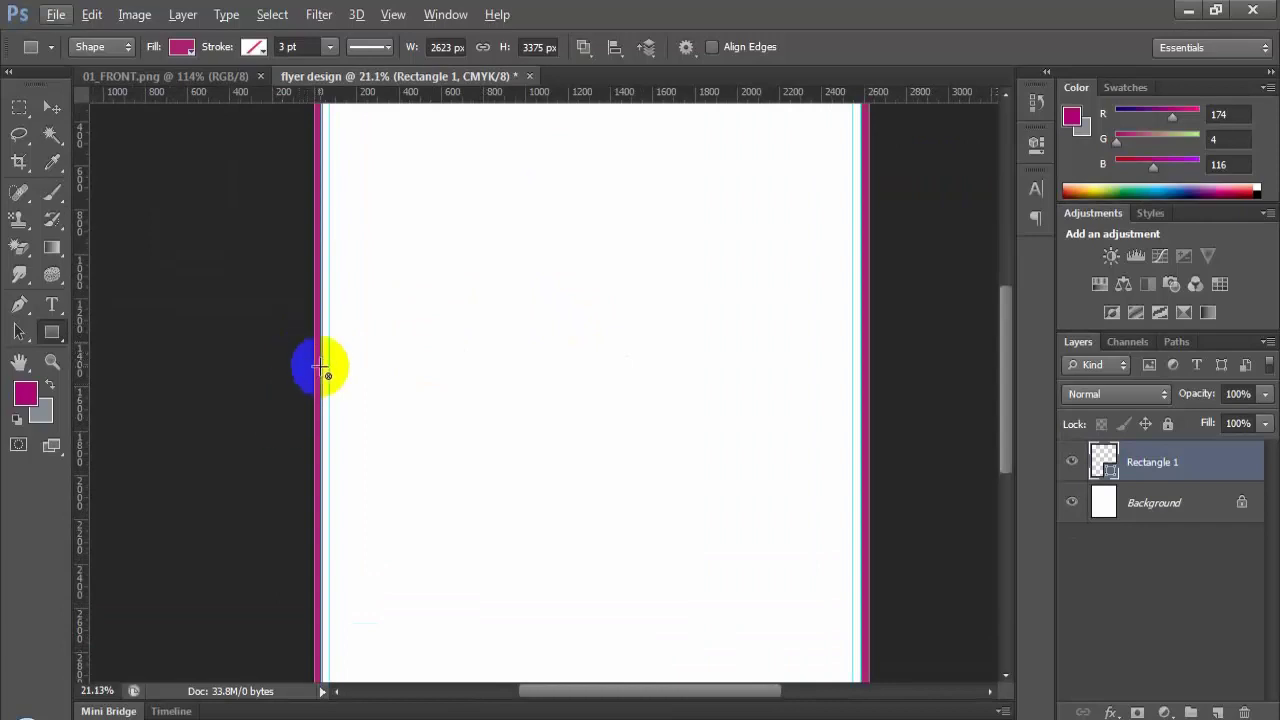
scroll(316, 360, "up", 8)
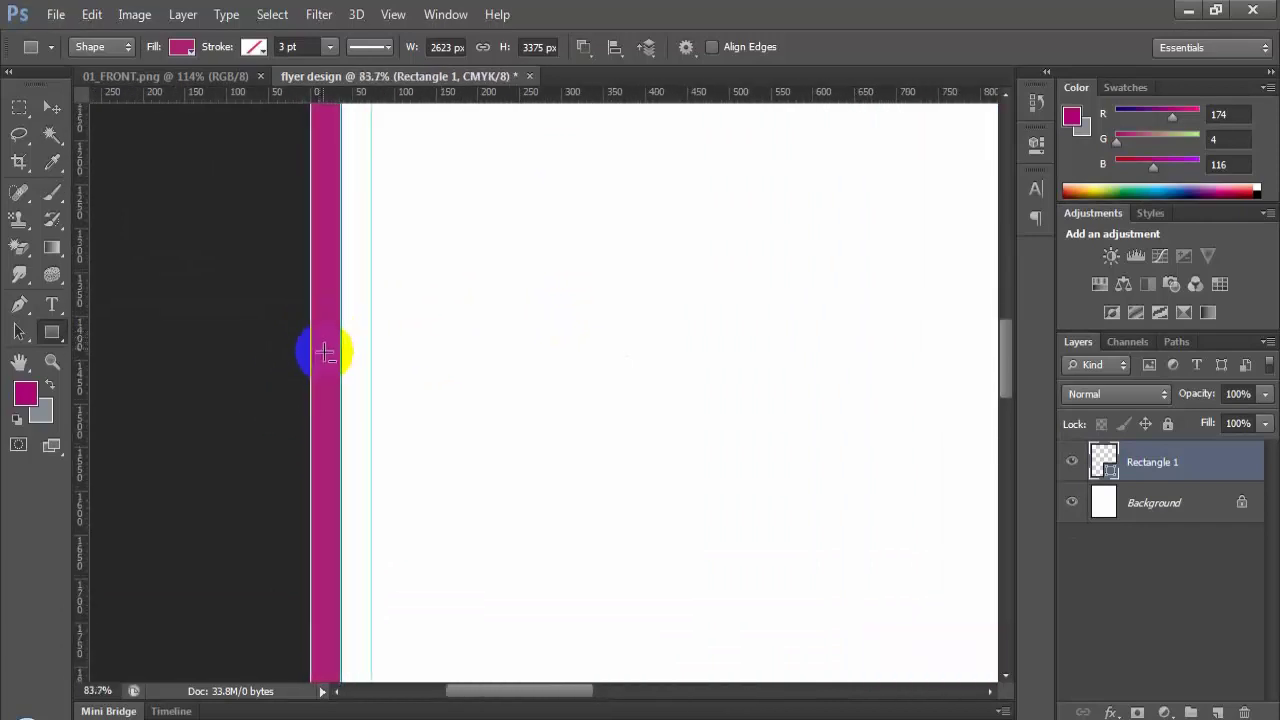
scroll(605, 318, "up", 2)
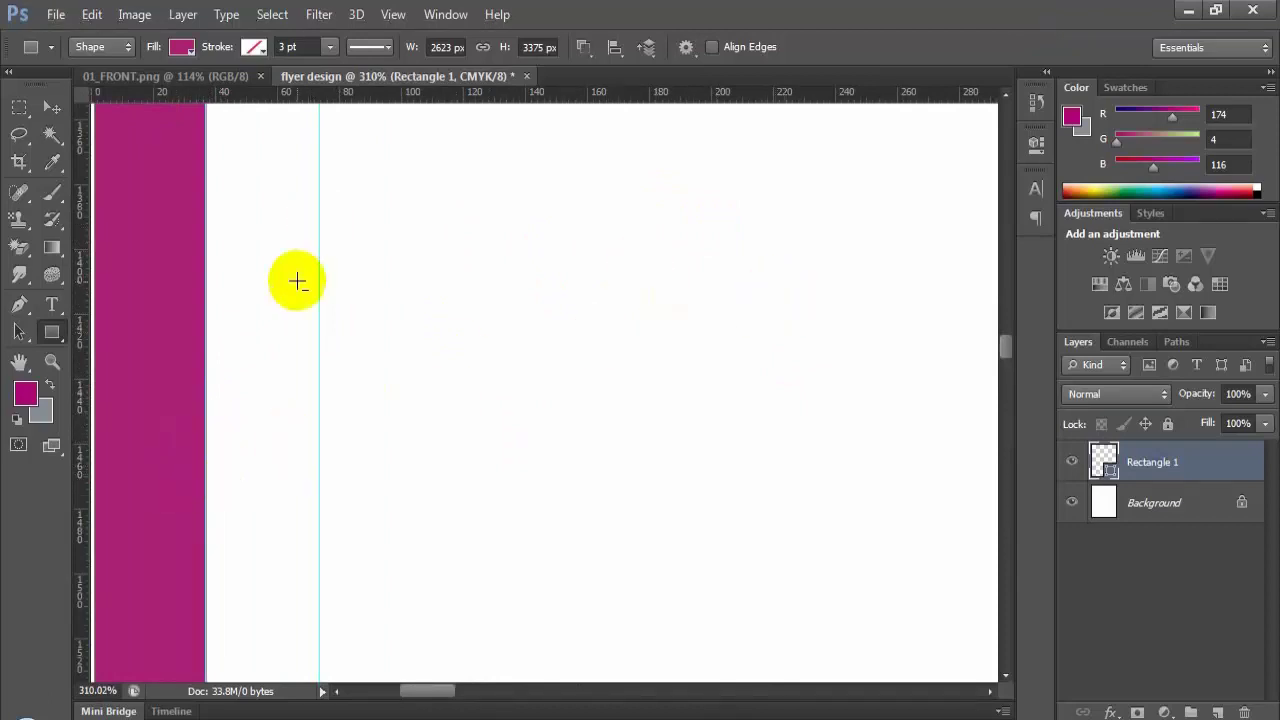
scroll(141, 418, "down", 15, "alt")
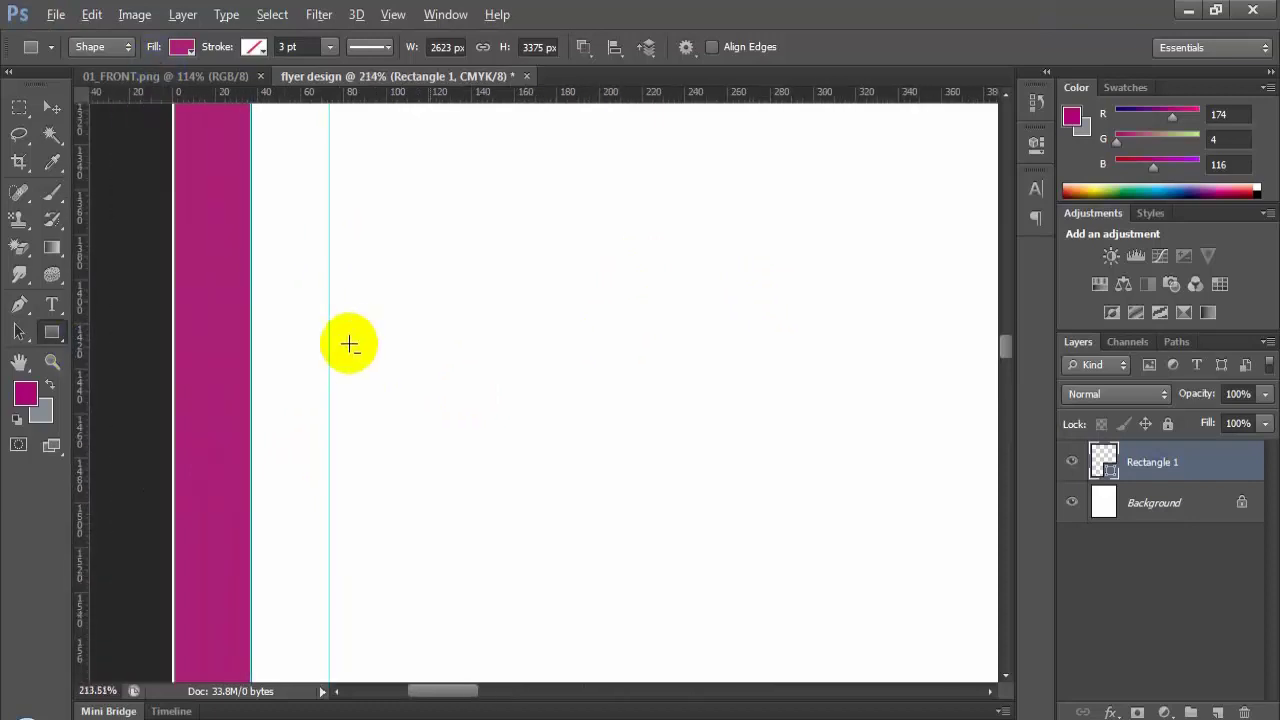
left_click_drag(545, 693, 705, 694)
scroll(731, 340, "down", 5, "alt")
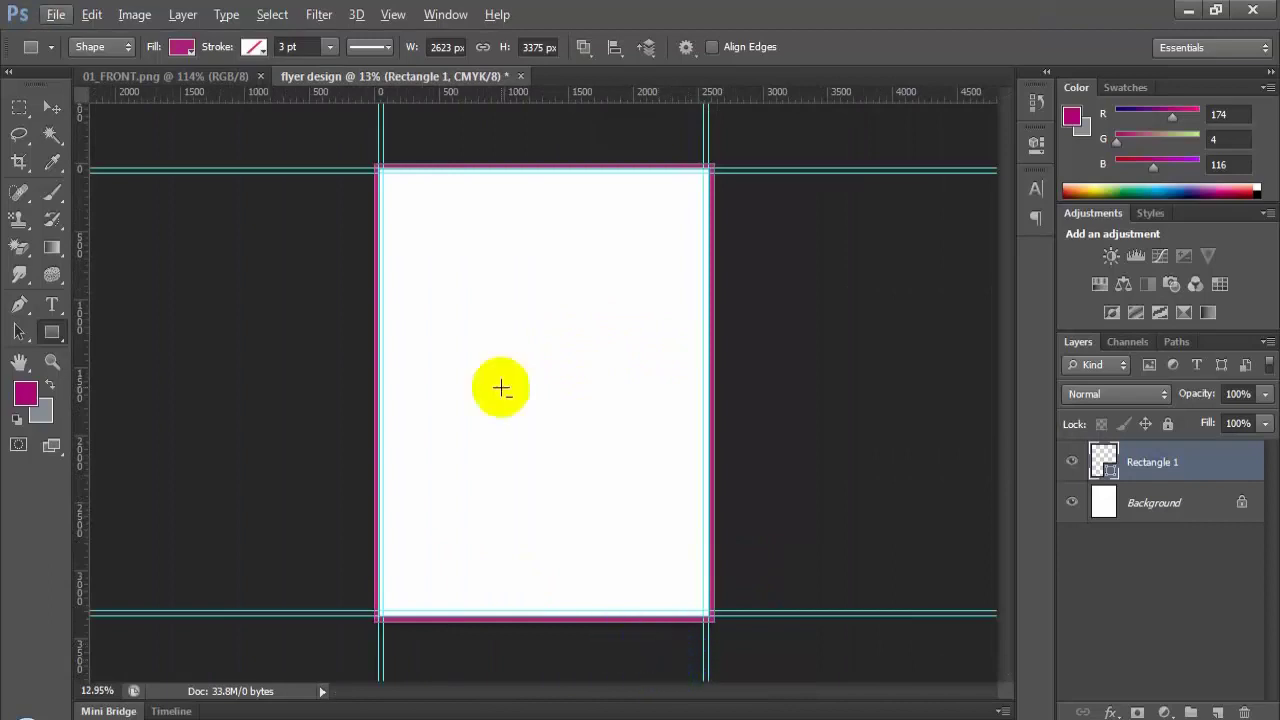
scroll(583, 346, "up", 1, "alt")
scroll(585, 346, "down", 1, "alt")
left_click(199, 79)
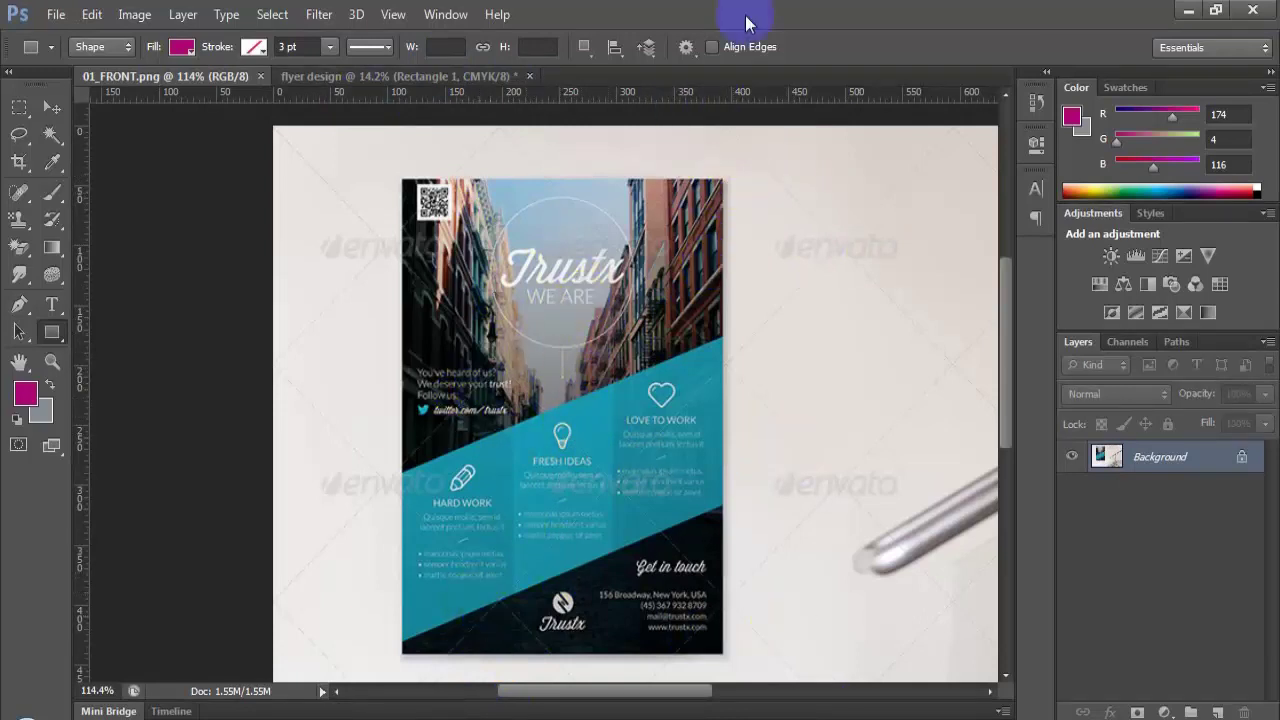
left_click_drag(403, 182, 410, 193)
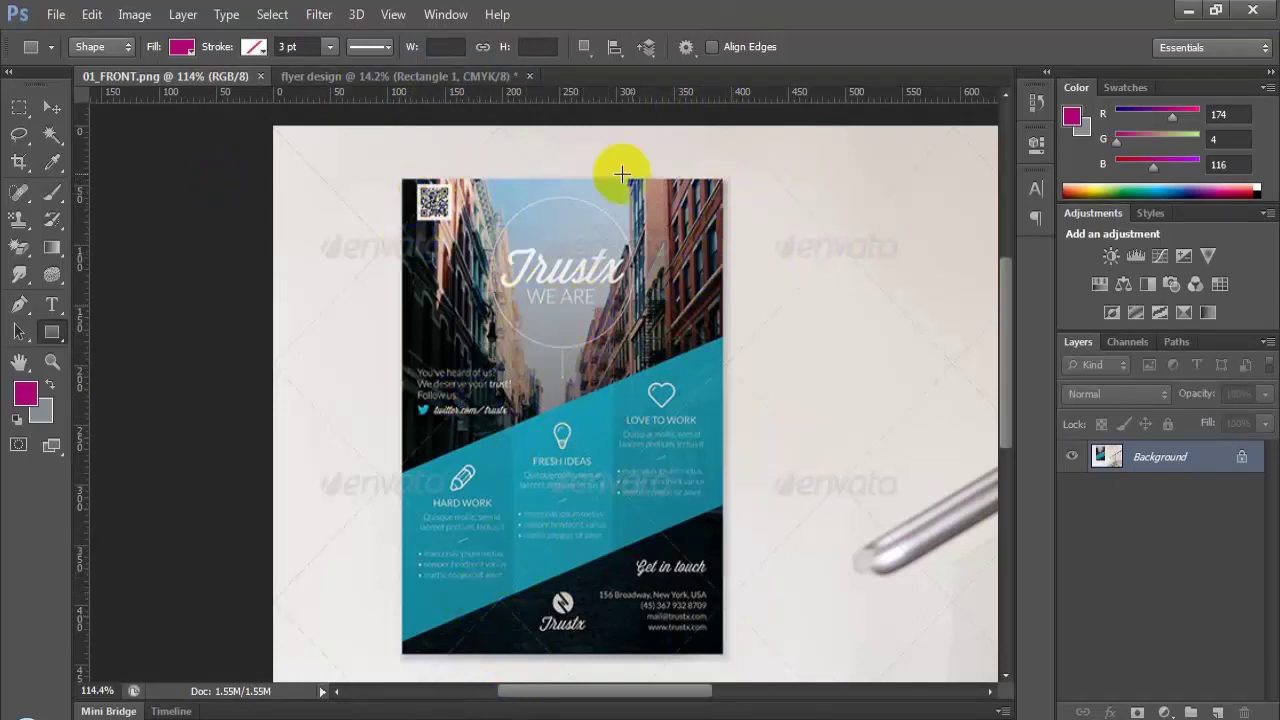
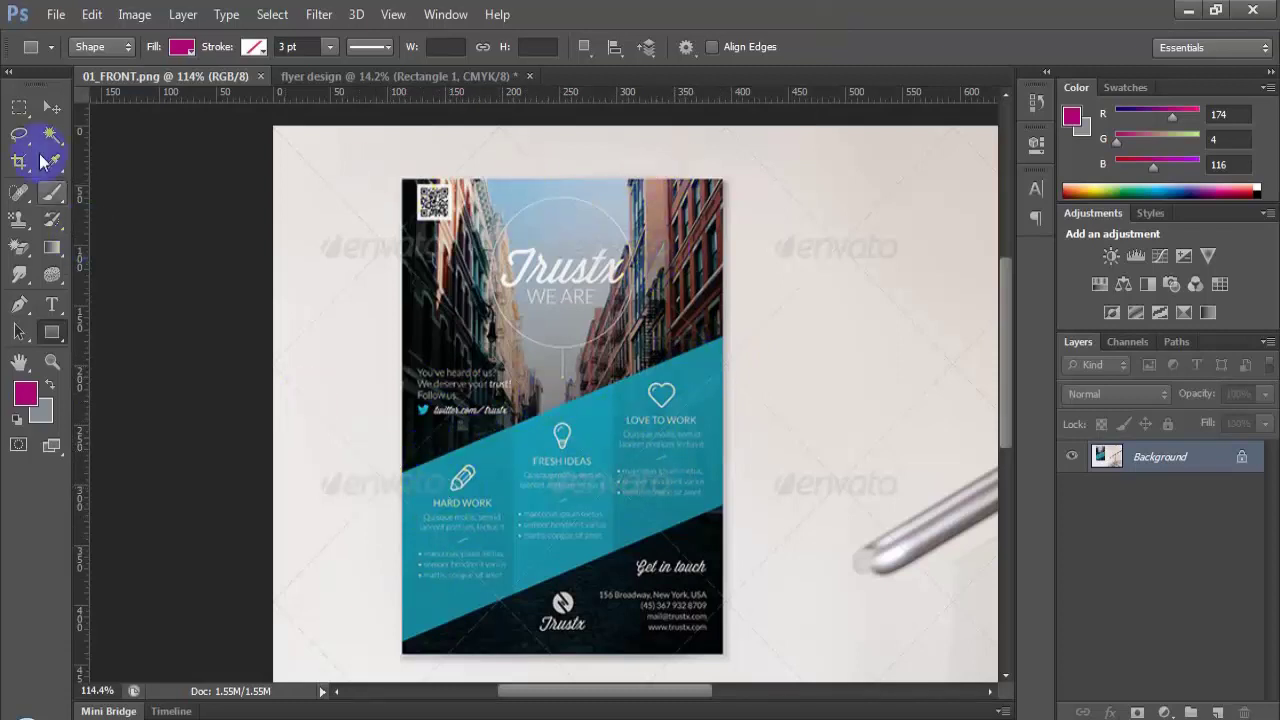
Step: Examine the diagonal edge between the photo area and teal band in the 01_FRONT.png reference, comparing it with the blank flyer design document
left_click(390, 76)
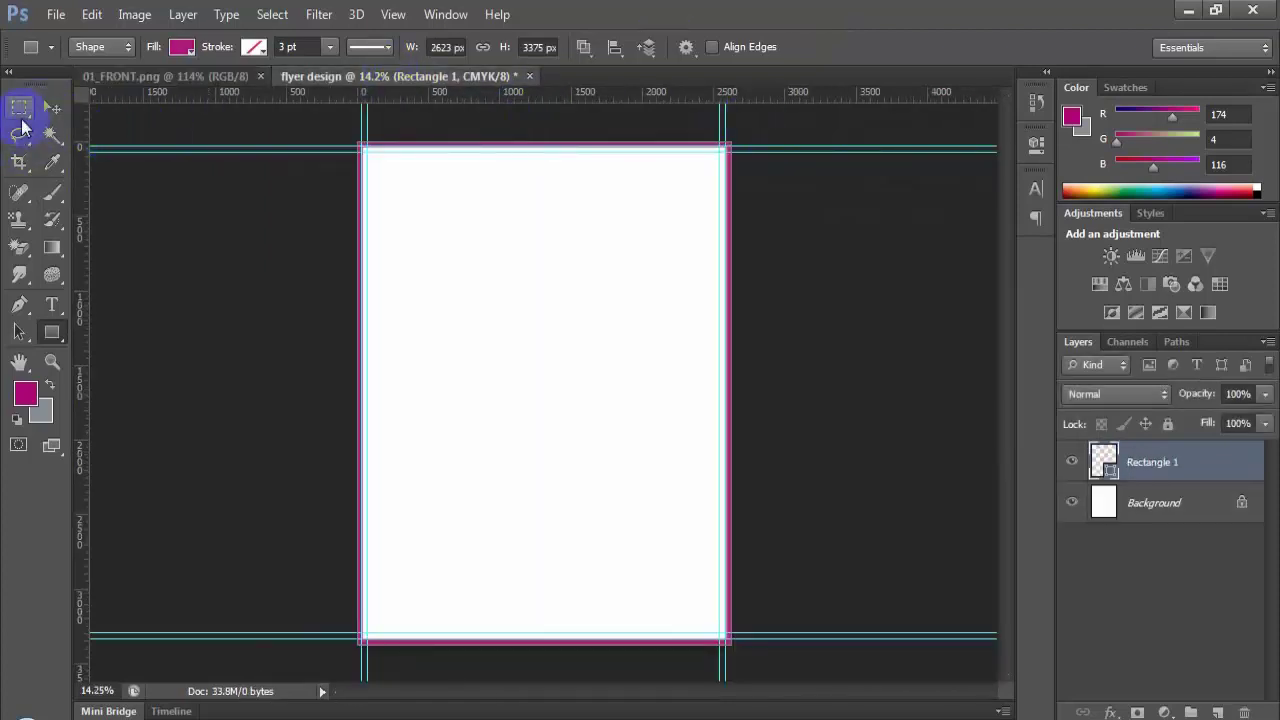
left_click(25, 311)
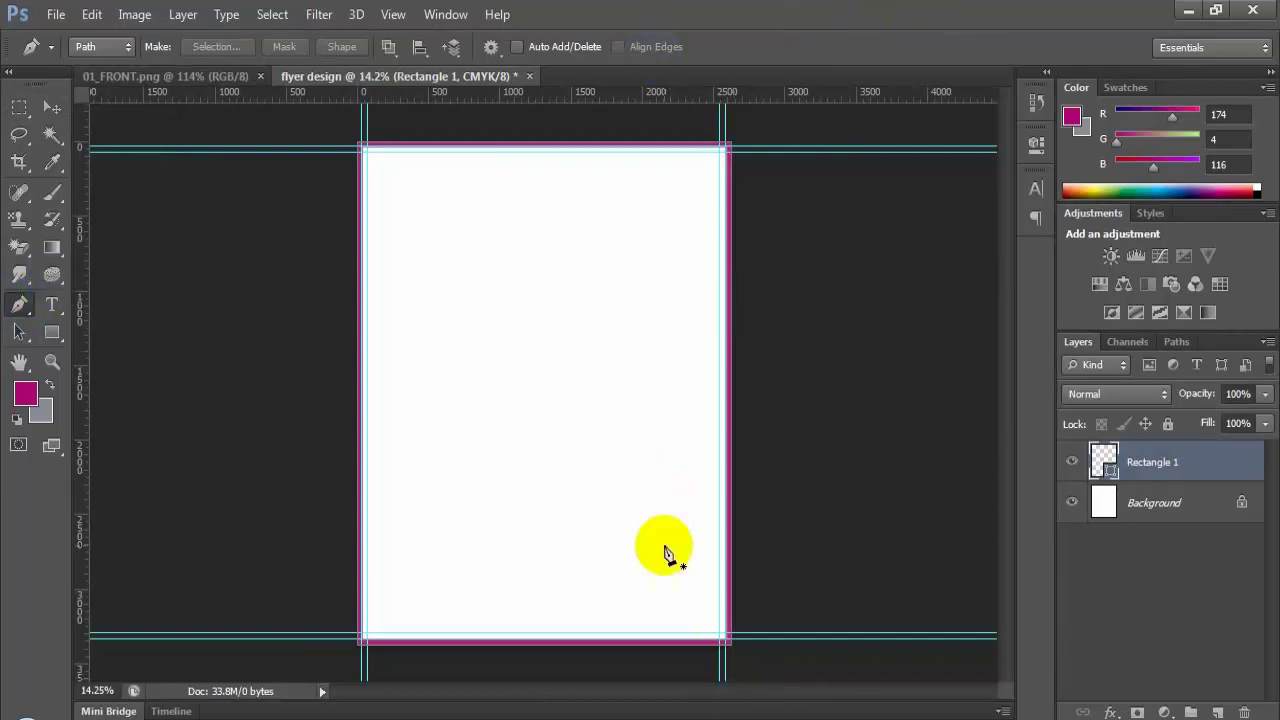
left_click(188, 76)
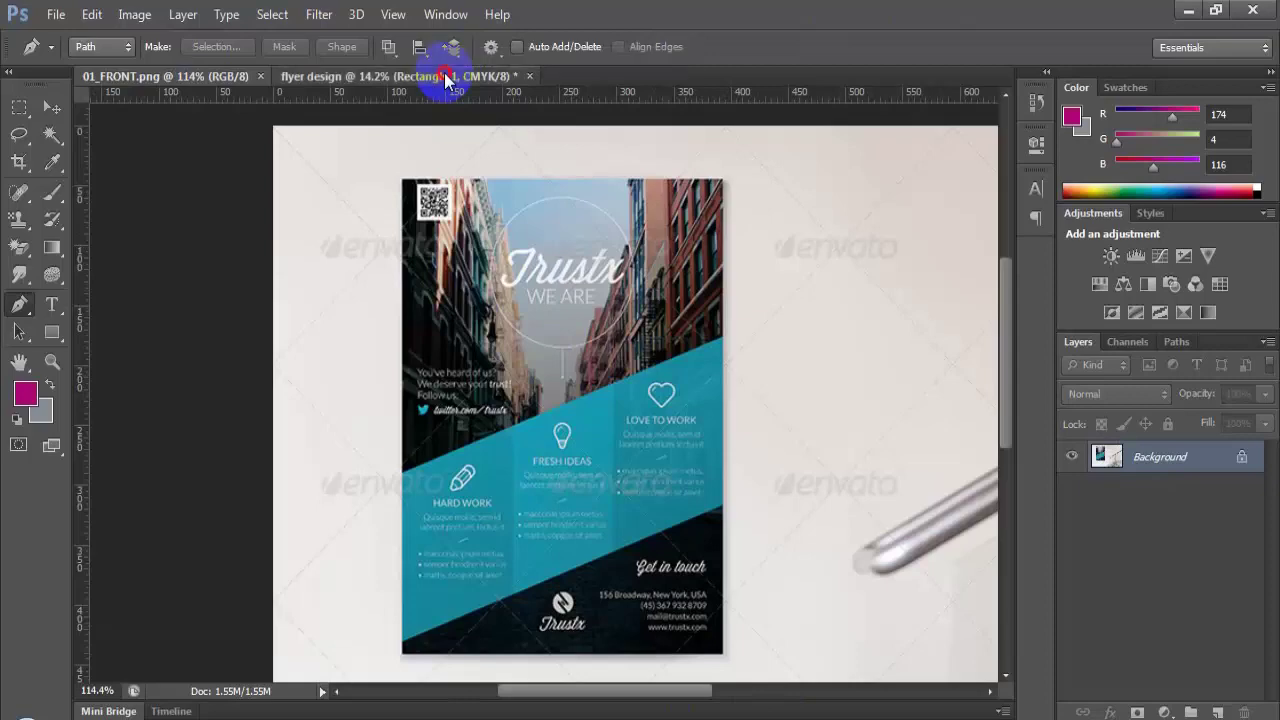
left_click(445, 78)
left_click(212, 76)
scroll(700, 258, "up", 5)
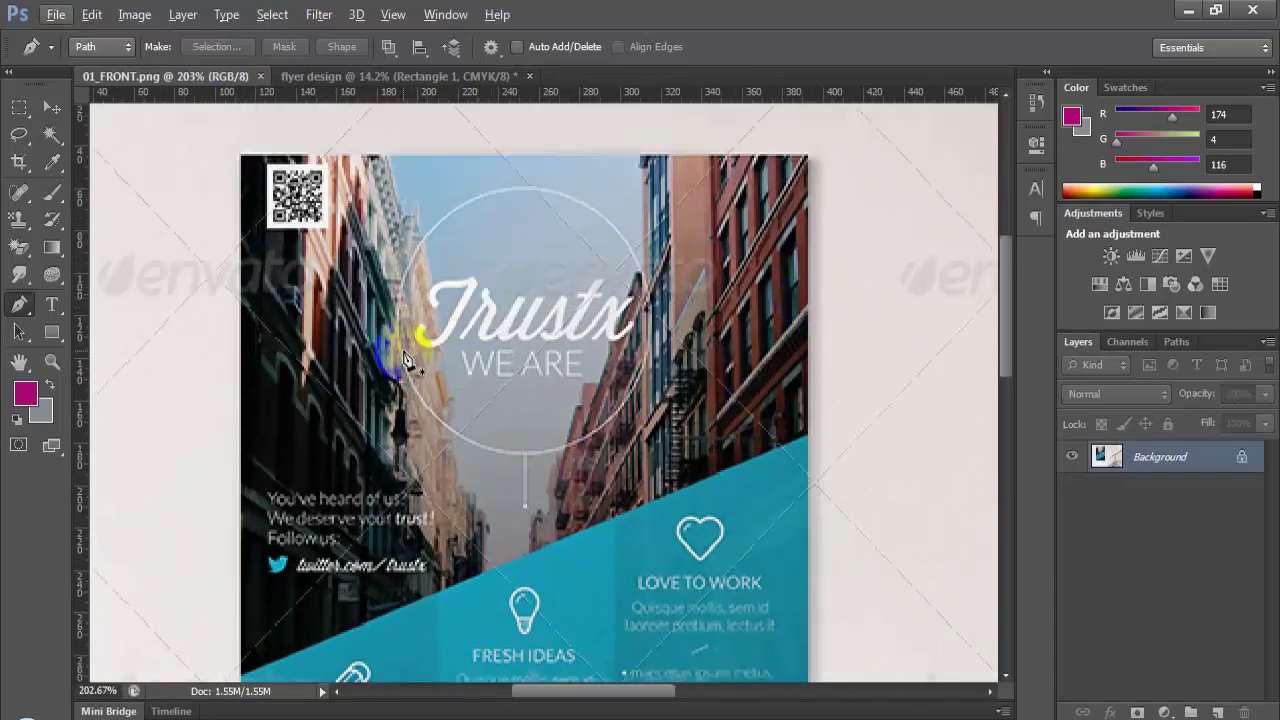
scroll(723, 286, "down", 4)
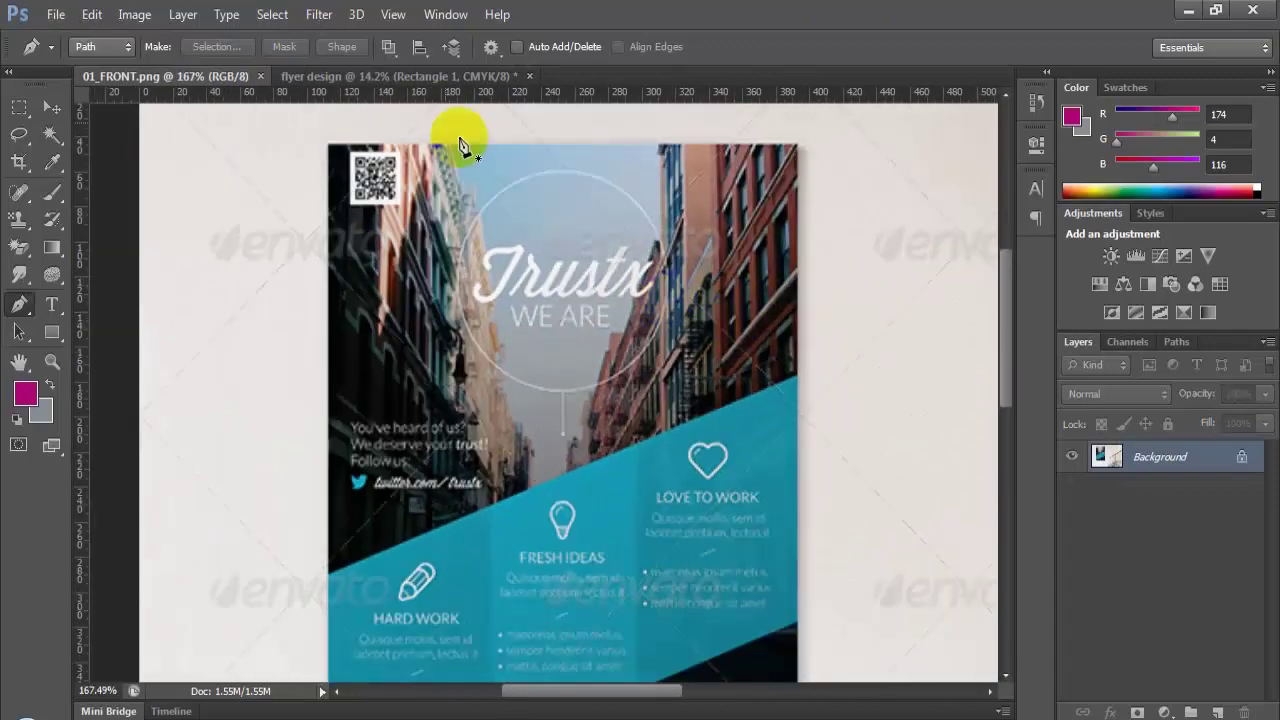
left_click(391, 77)
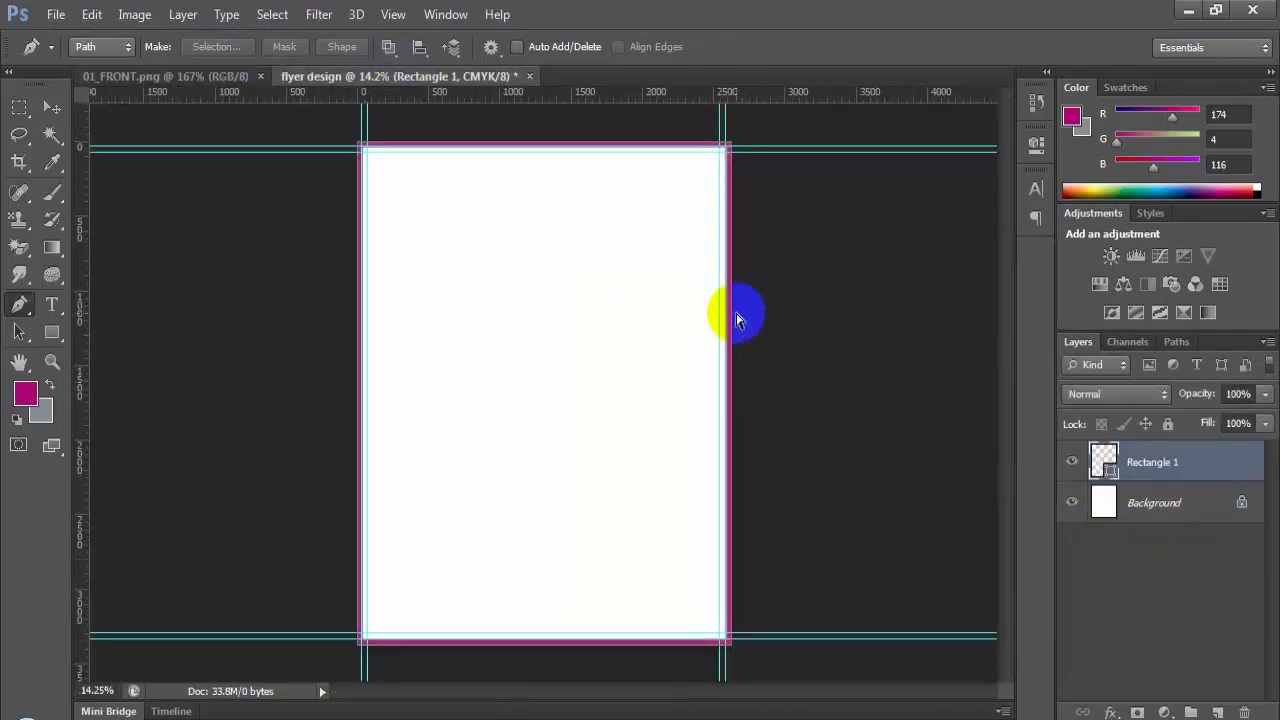
Step: Hide the guides in the flyer design document and check its upper-right frame corner against the 01_FRONT.png reference
key("ctrl+semicolon")
scroll(623, 206, "up", 2)
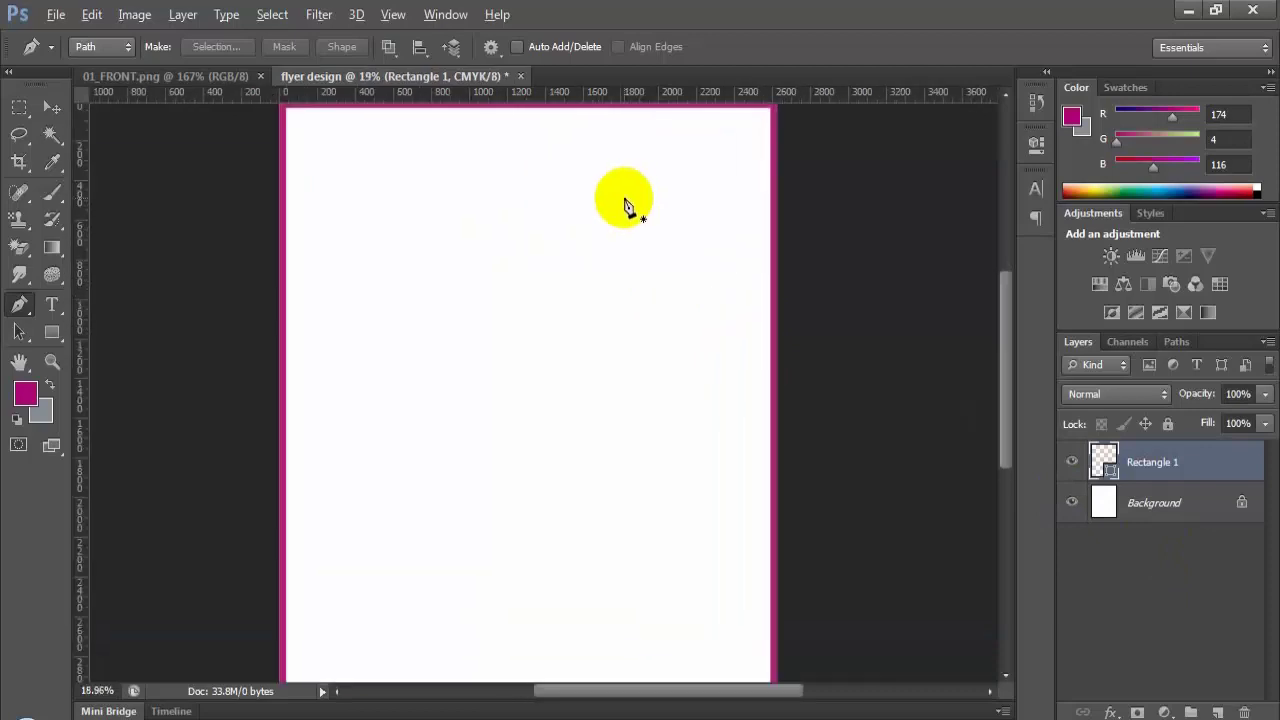
left_click(232, 77)
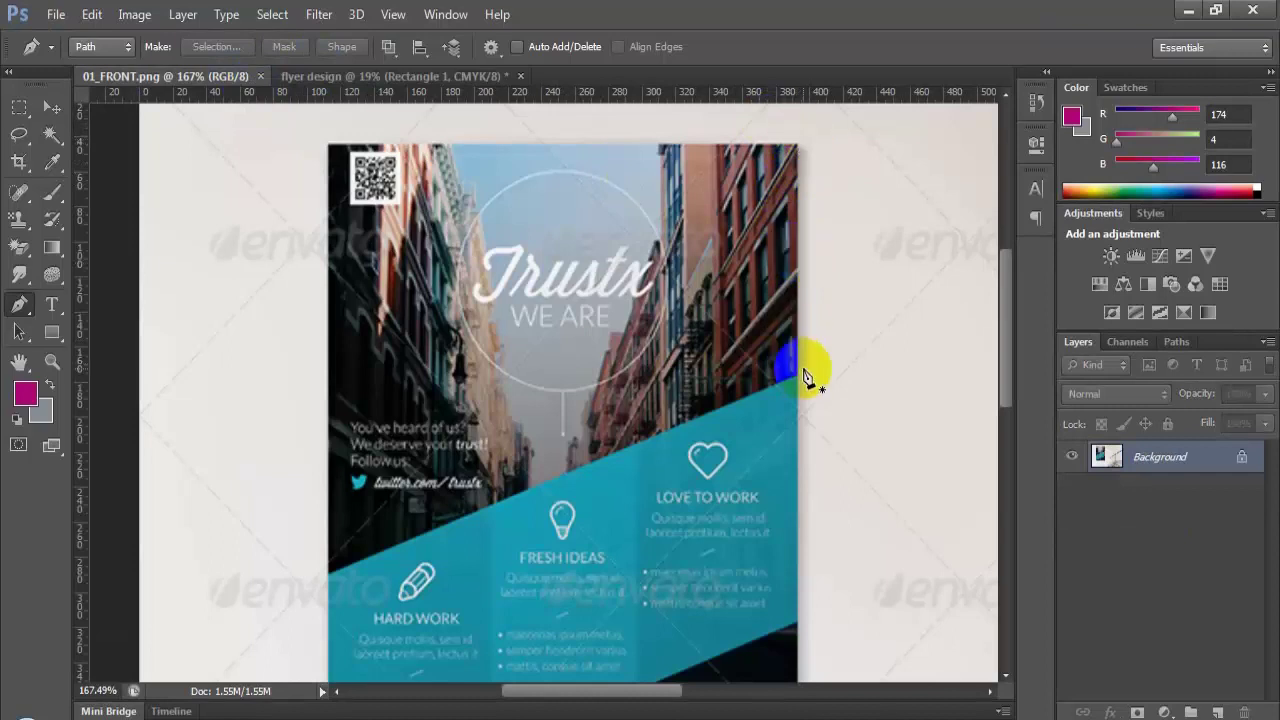
left_click(482, 76)
scroll(757, 198, "up", 5)
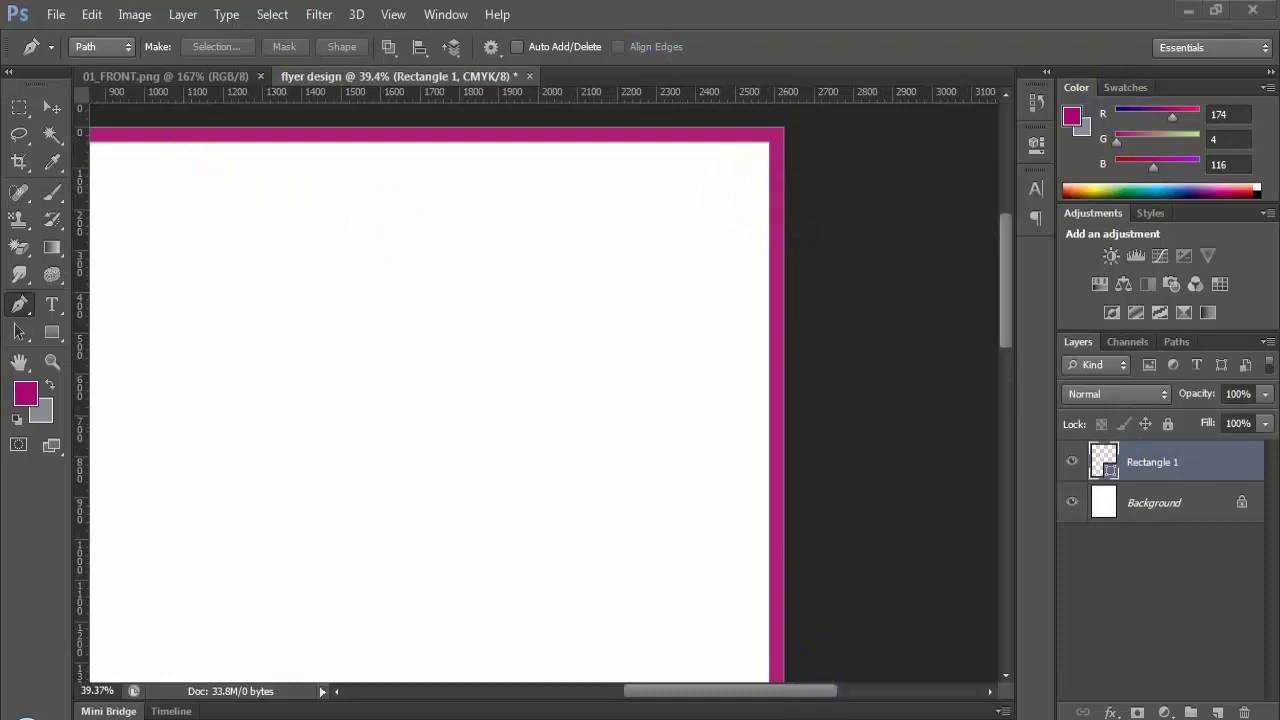
left_click(858, 497)
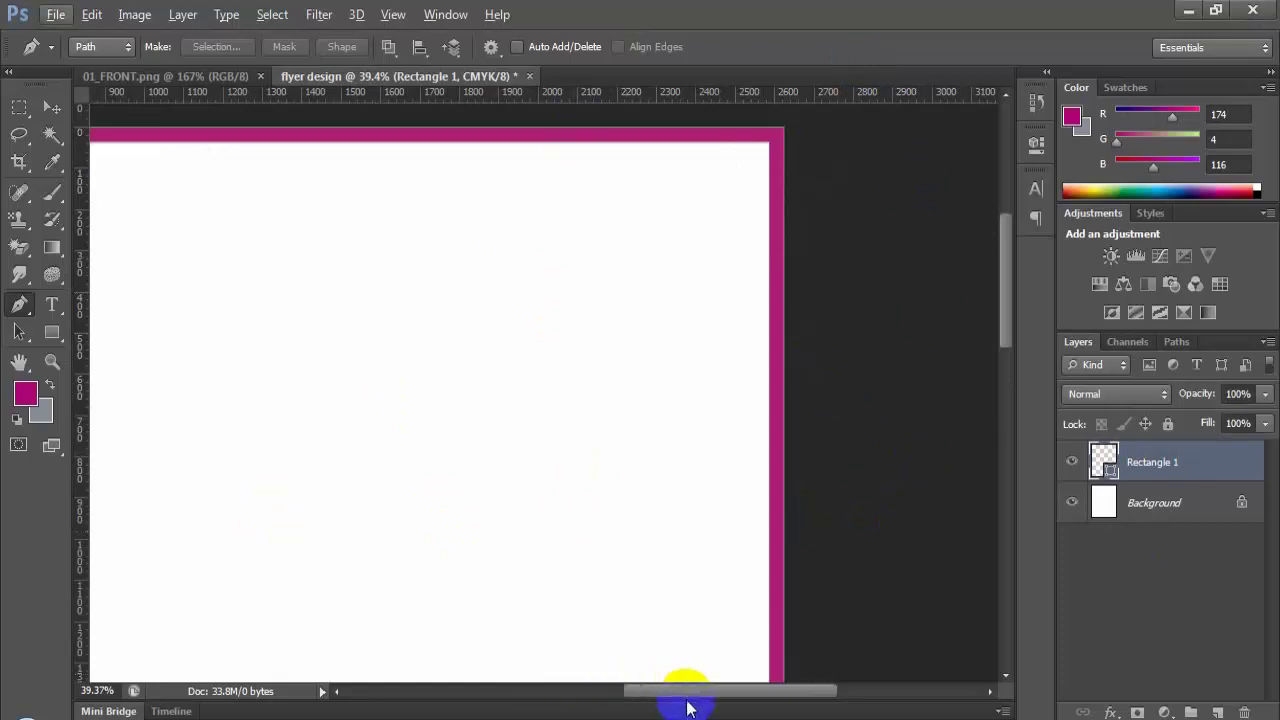
left_click_drag(686, 700, 660, 697)
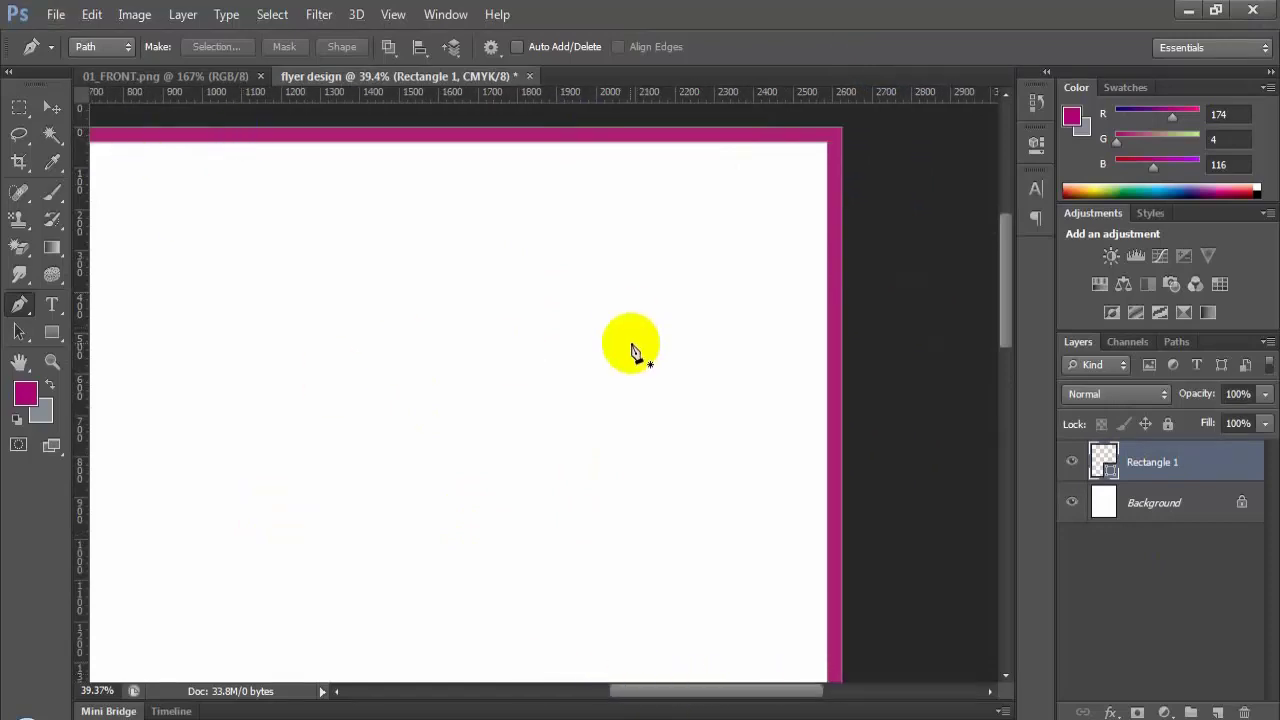
Step: Set the Pen tool to draw in Shape mode
left_click(50, 340)
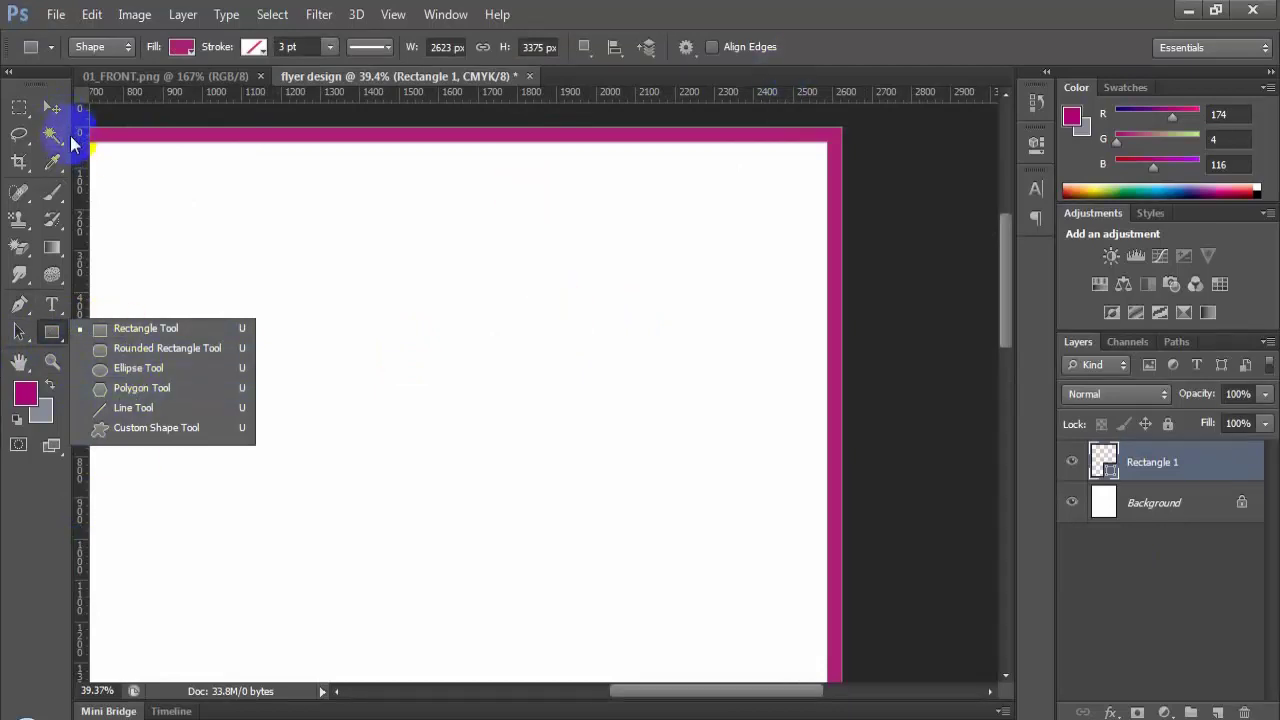
left_click(22, 310)
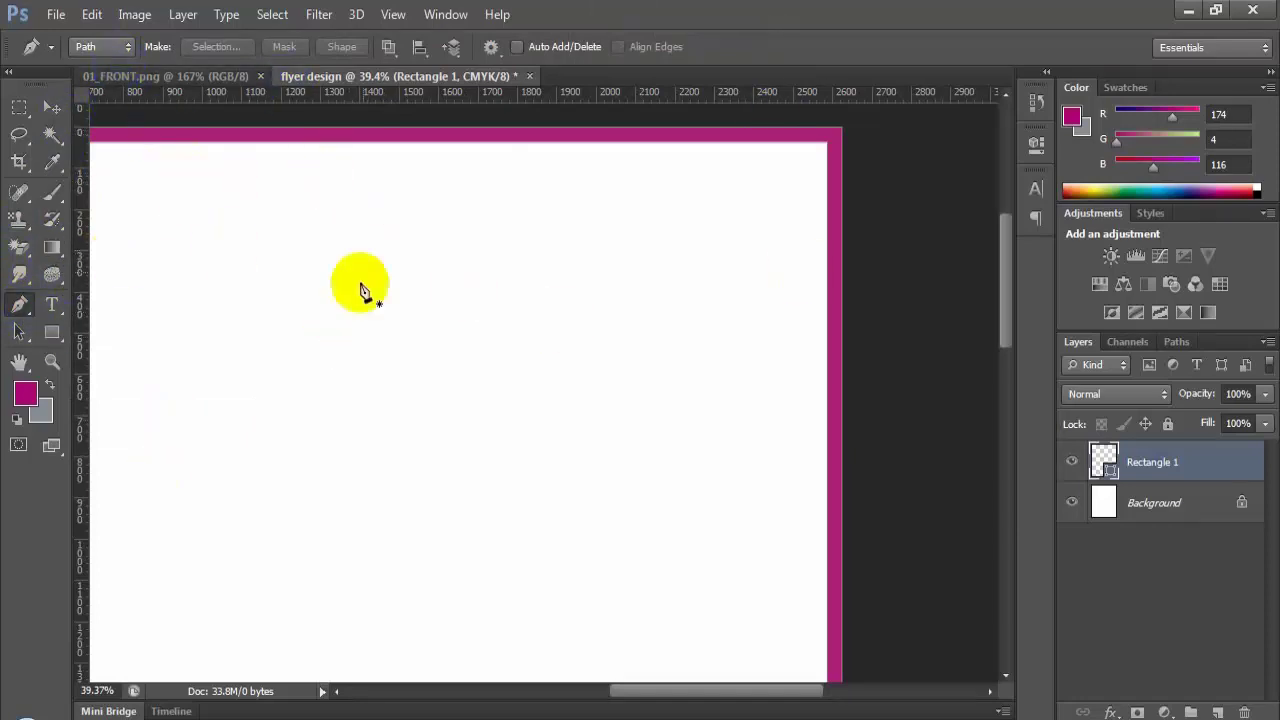
left_click(103, 50)
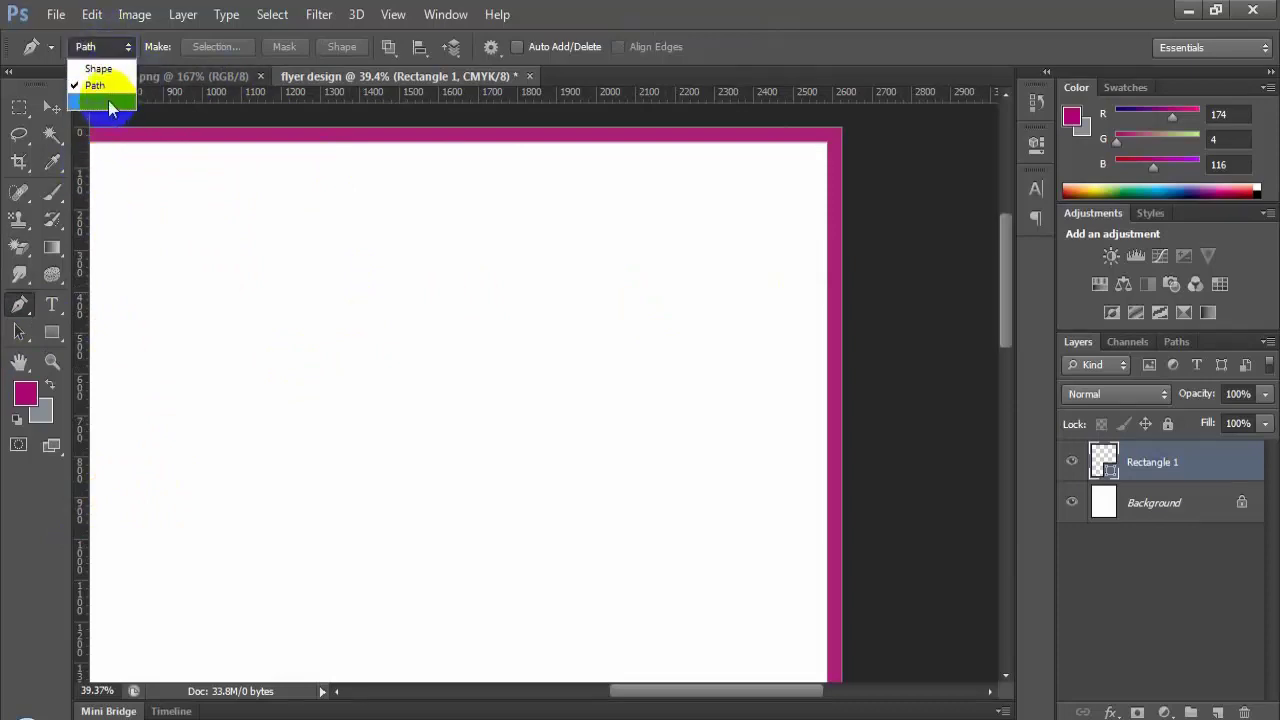
left_click(105, 64)
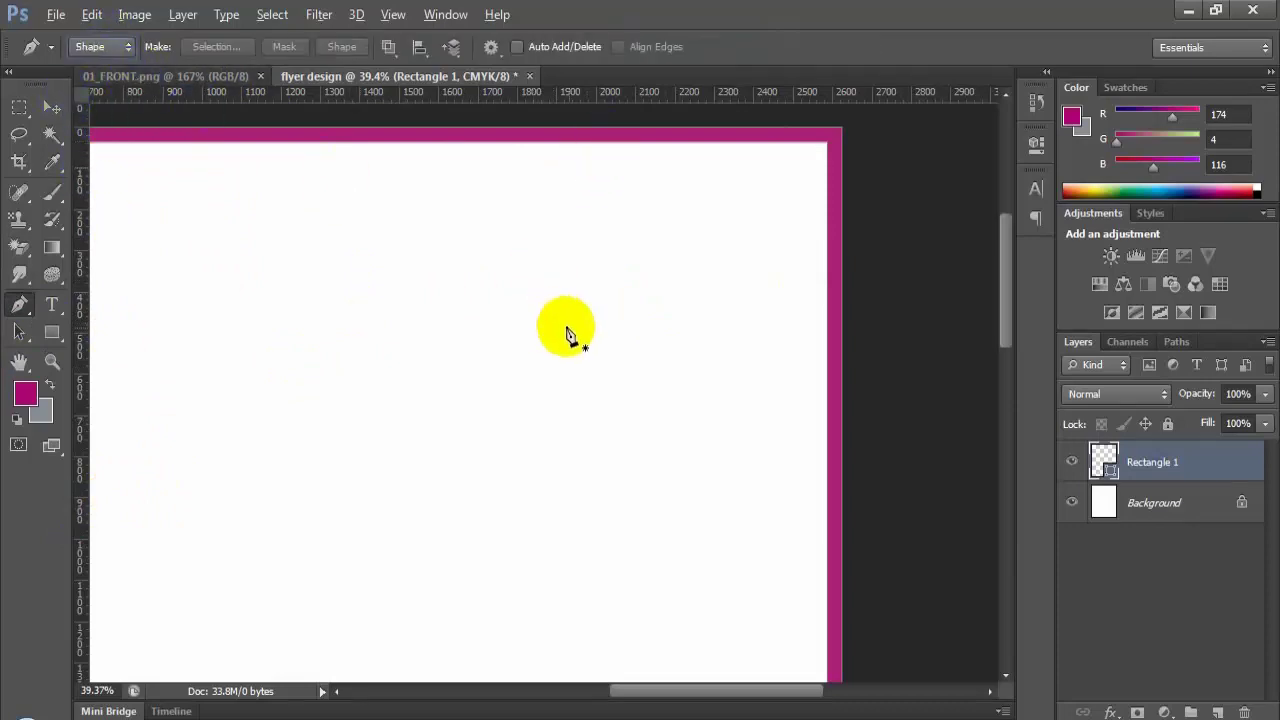
left_click(921, 214)
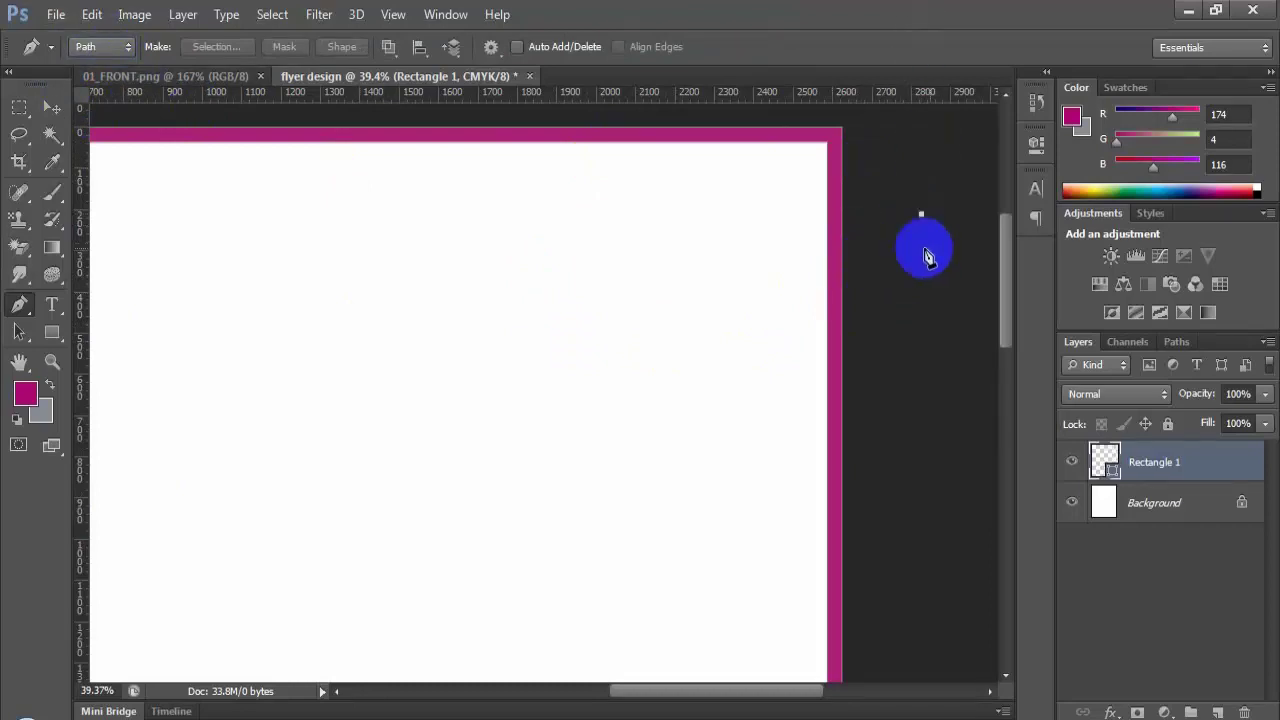
key("ctrl+z")
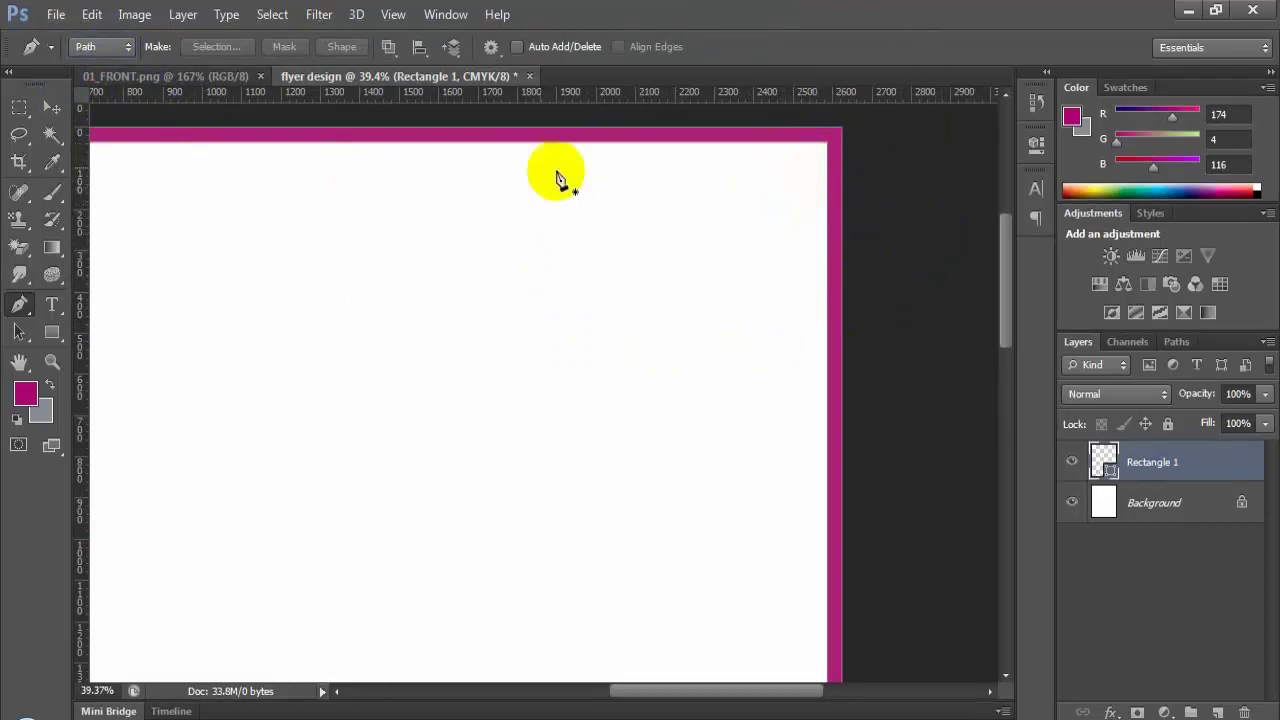
left_click(98, 46)
left_click(98, 68)
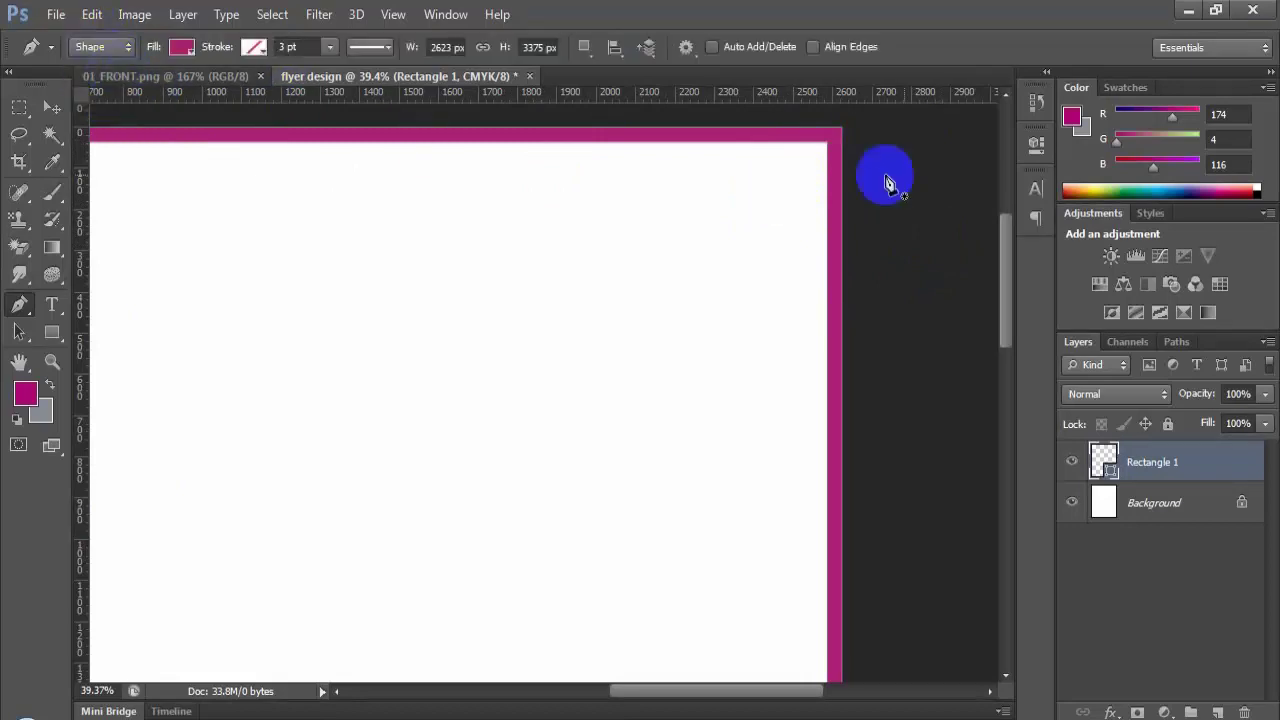
Step: Draw a Pen segment about 5 by 1041 px from the frame's inner upper-right corner down along its inner right edge
left_click(827, 146)
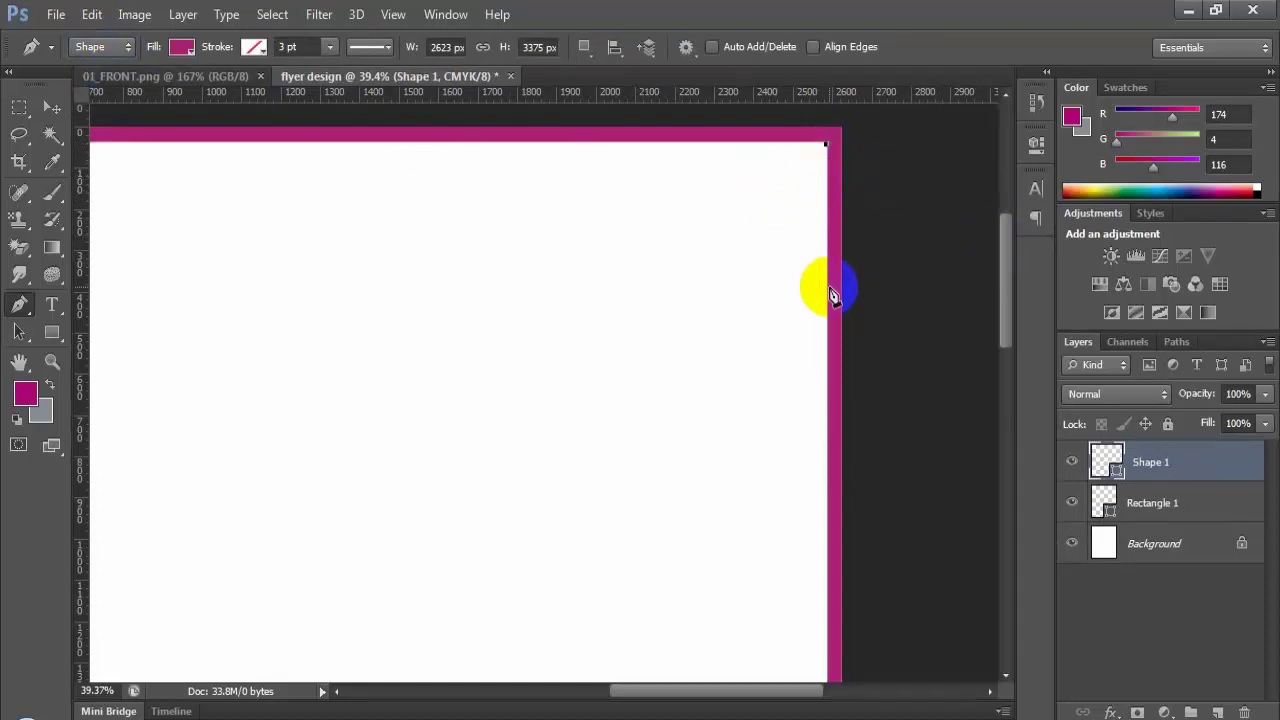
scroll(834, 517, "down", 5)
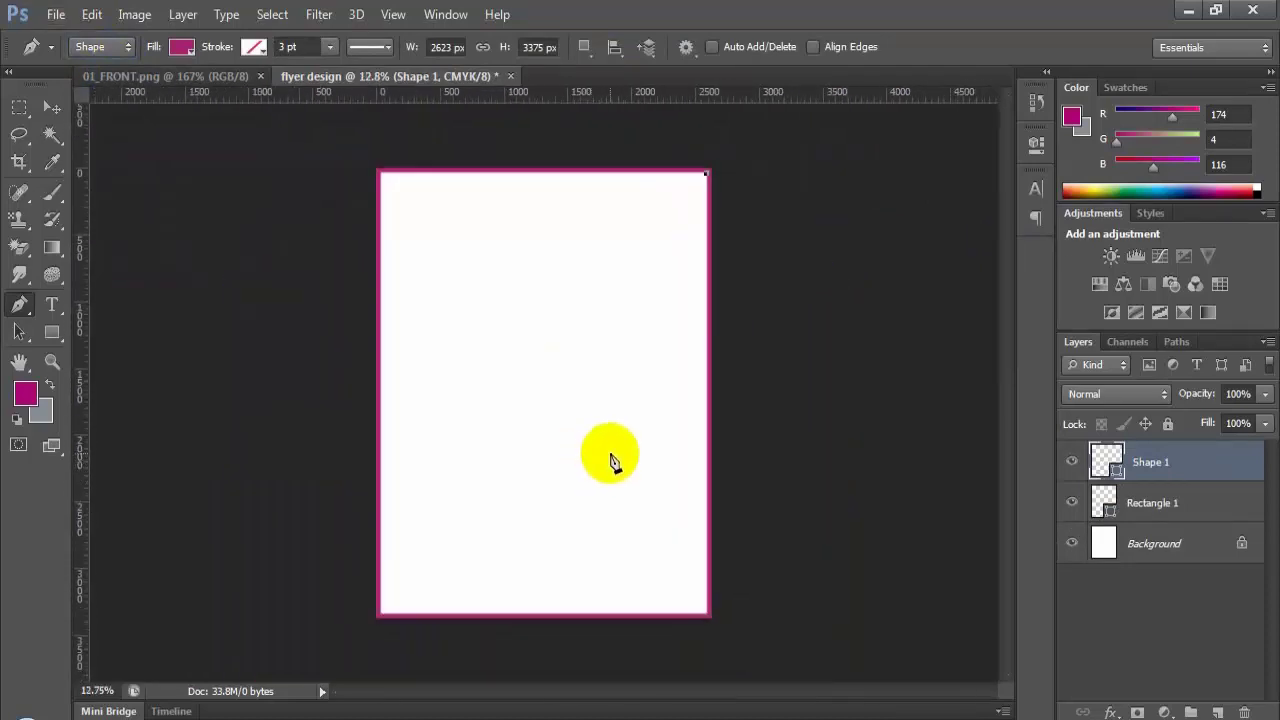
scroll(690, 378, "up", 2)
scroll(694, 385, "down", 1)
left_click(727, 336)
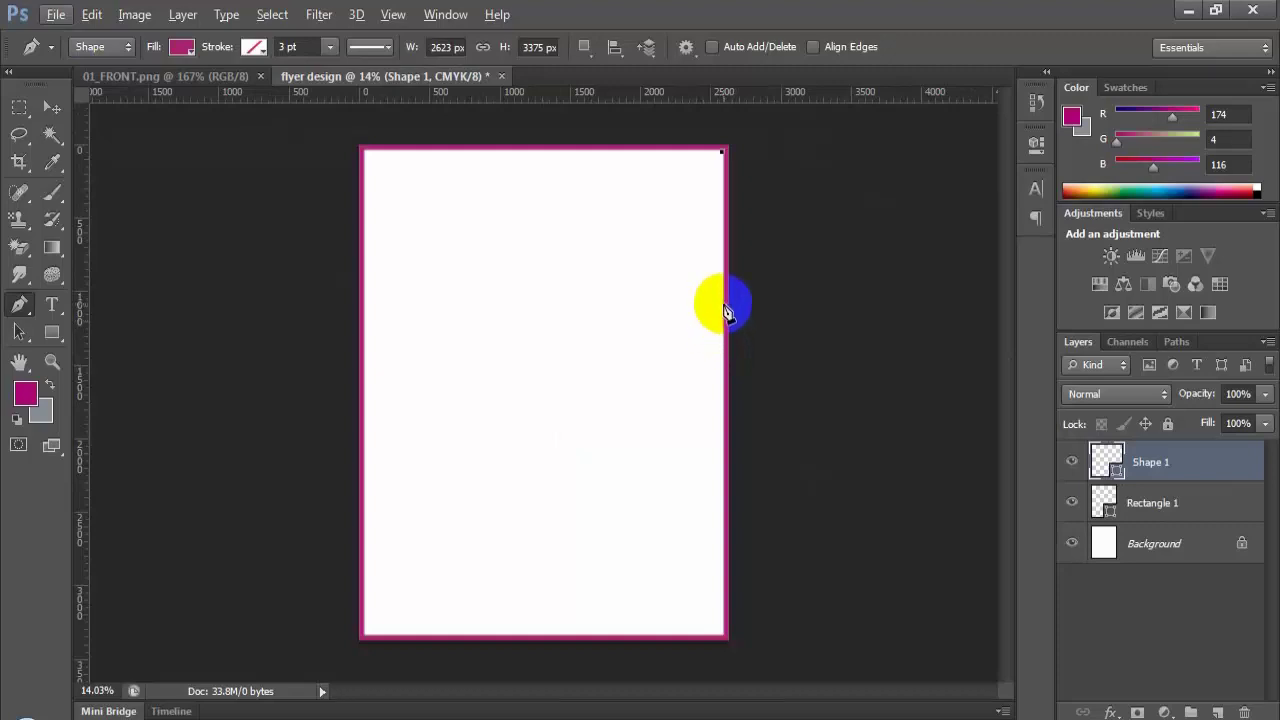
left_click(723, 305)
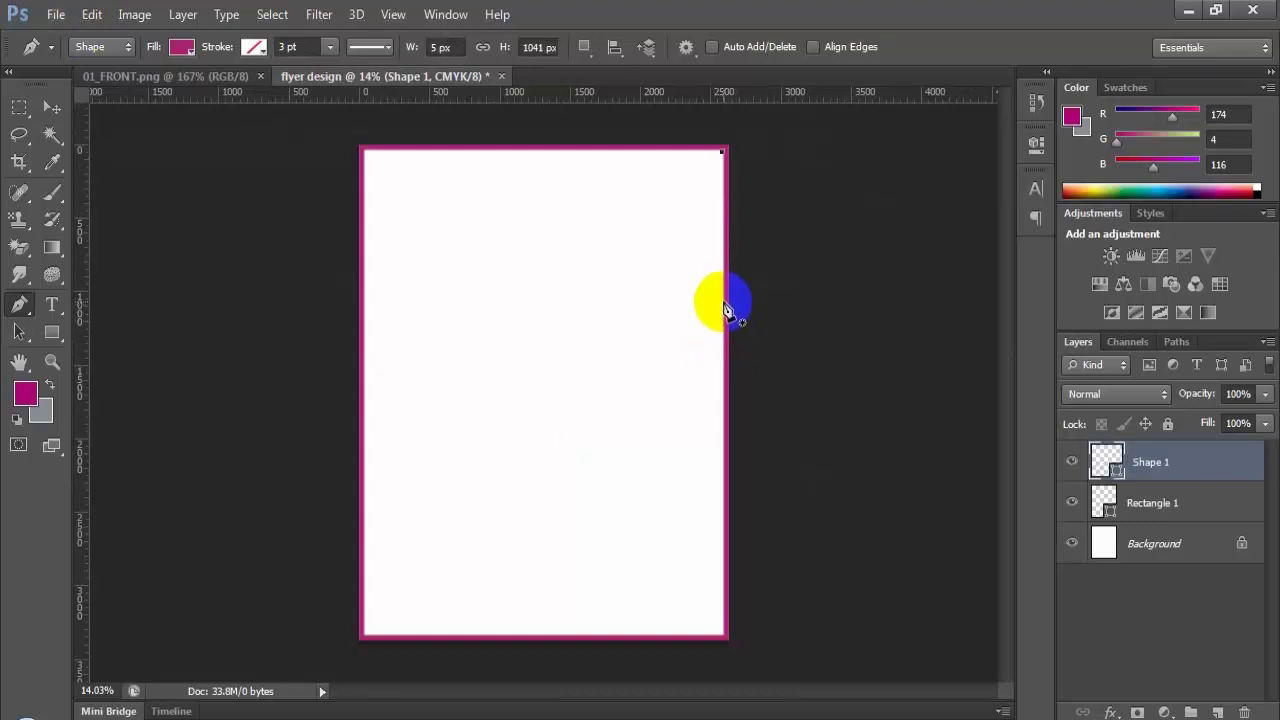
left_click(724, 306)
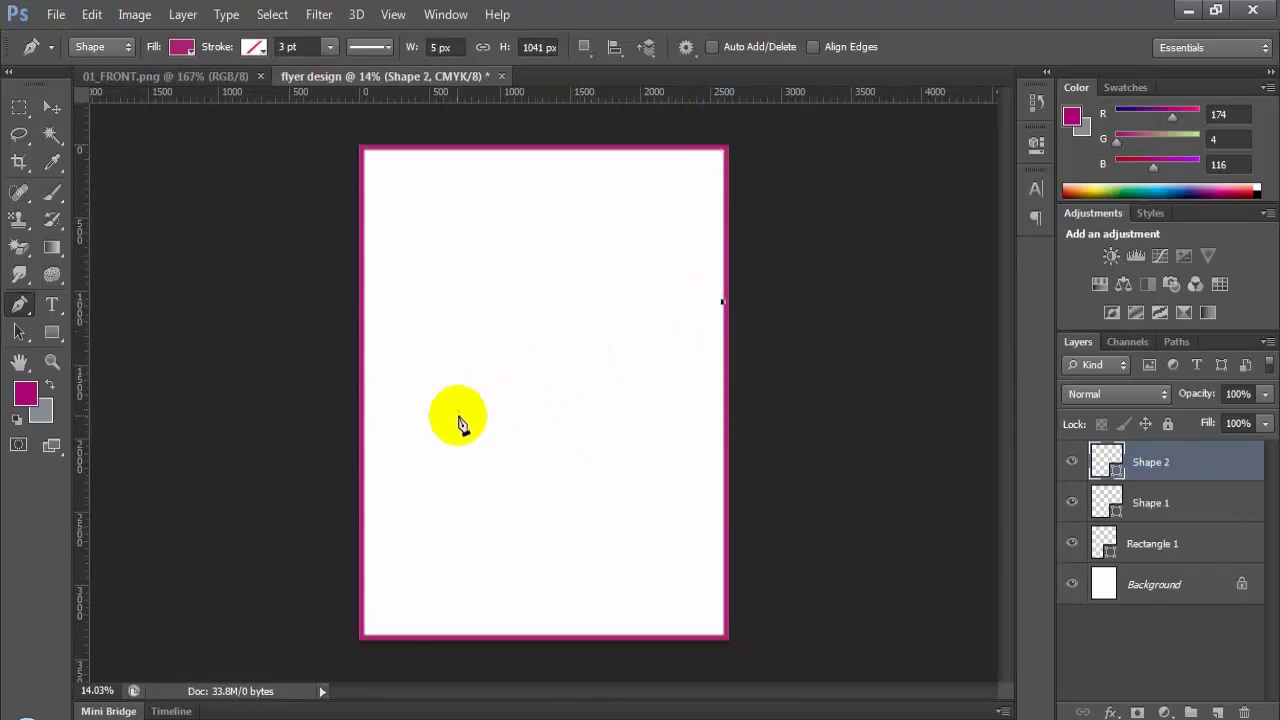
left_click(366, 389)
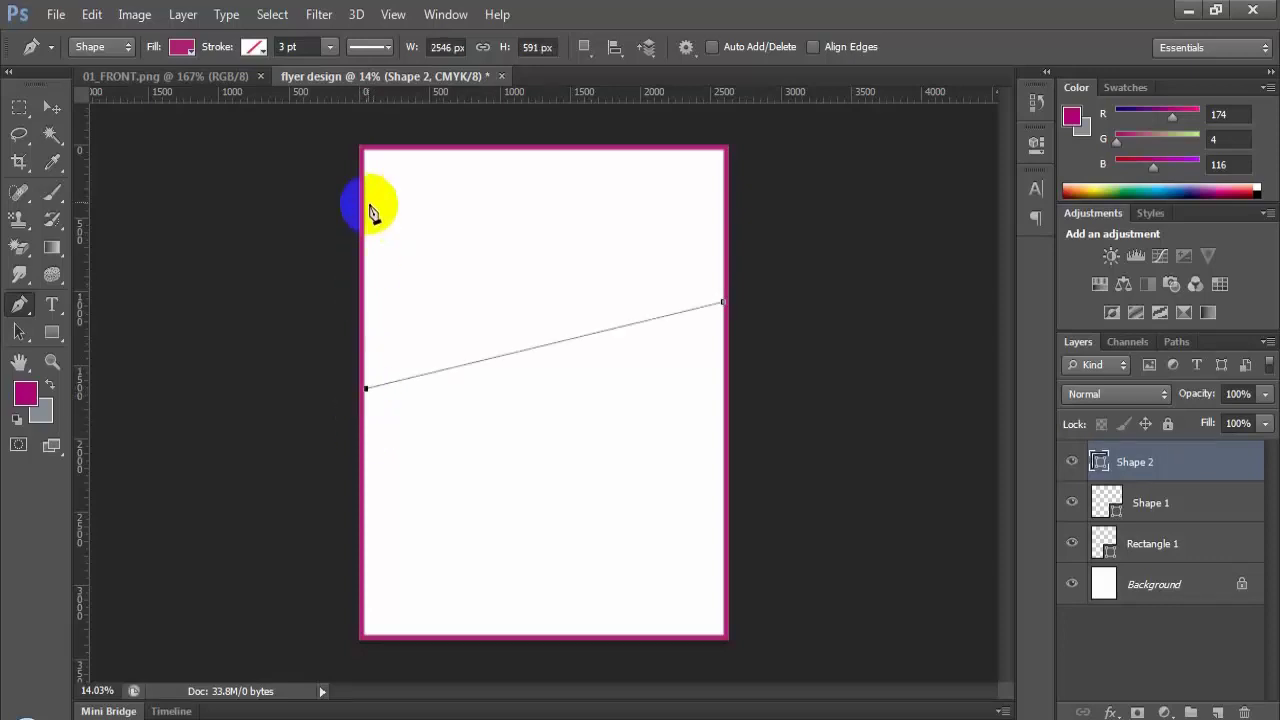
left_click(785, 393, "ctrl")
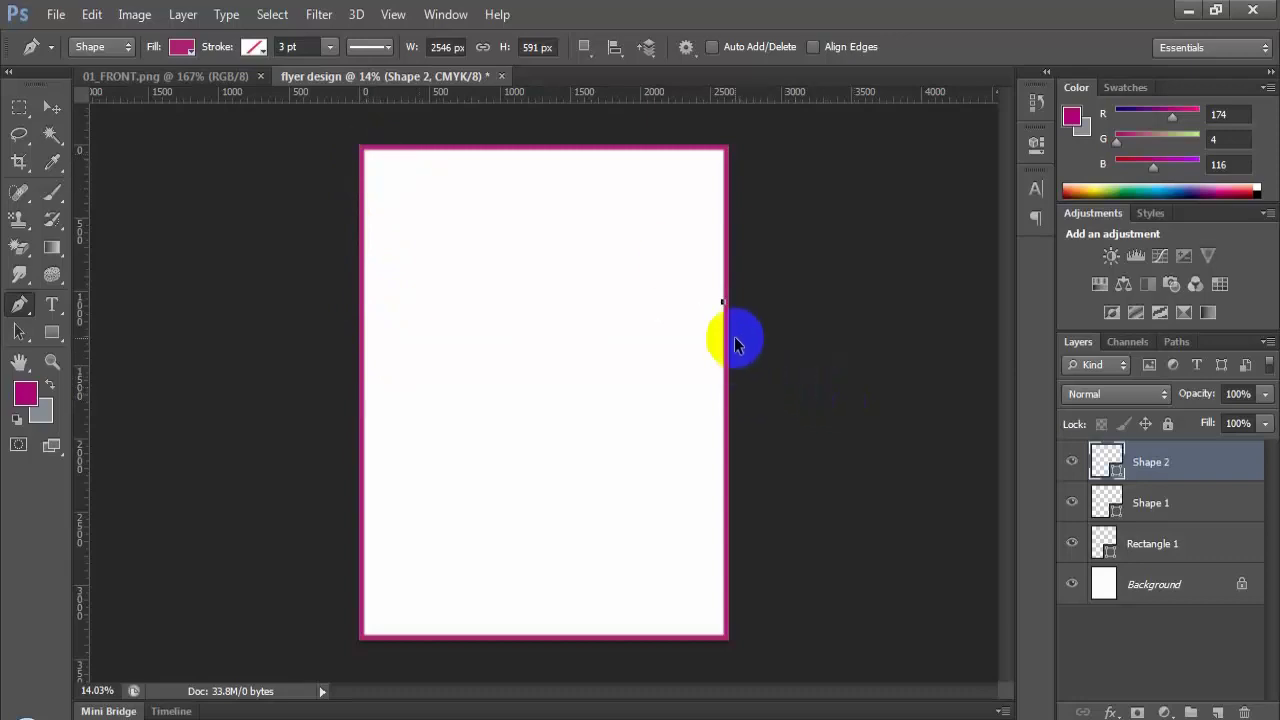
key("Delete")
Step: Draw a four-point Pen shape about 2553 by 1573 px filling the page's upper part inside the frame, its lower edge rising to the right
left_click(723, 300)
left_click(365, 382)
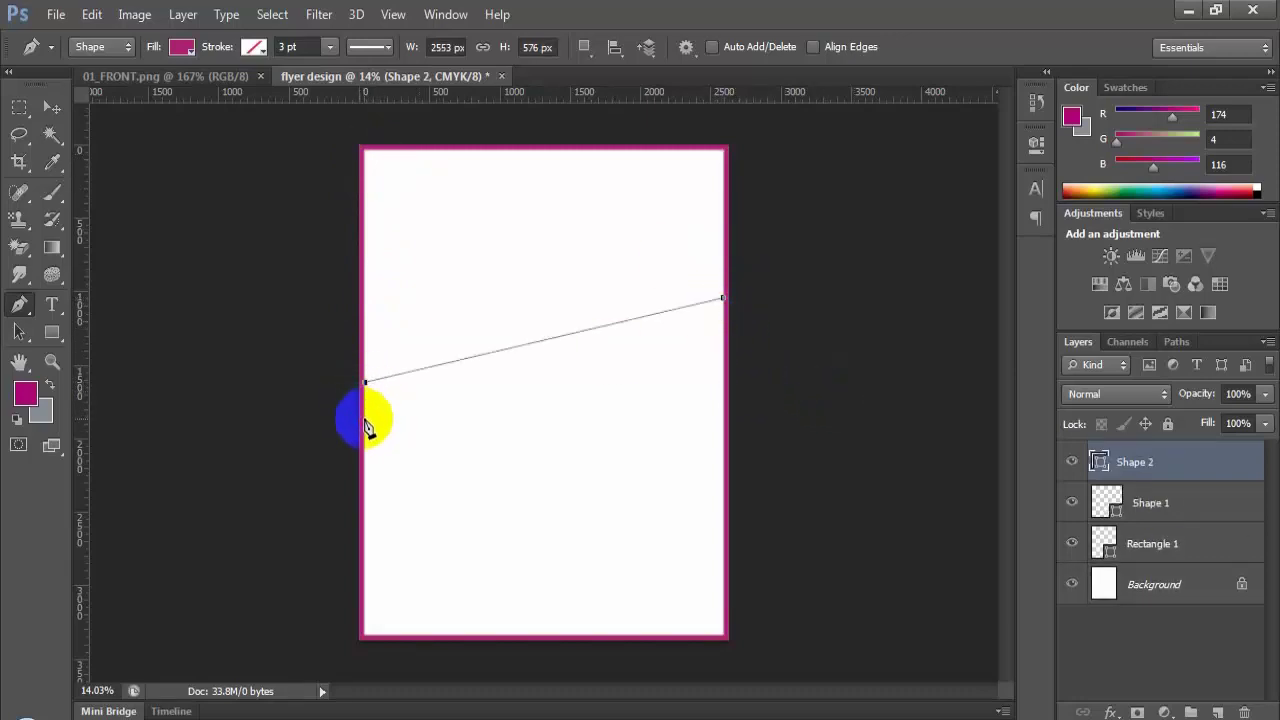
left_click(365, 152)
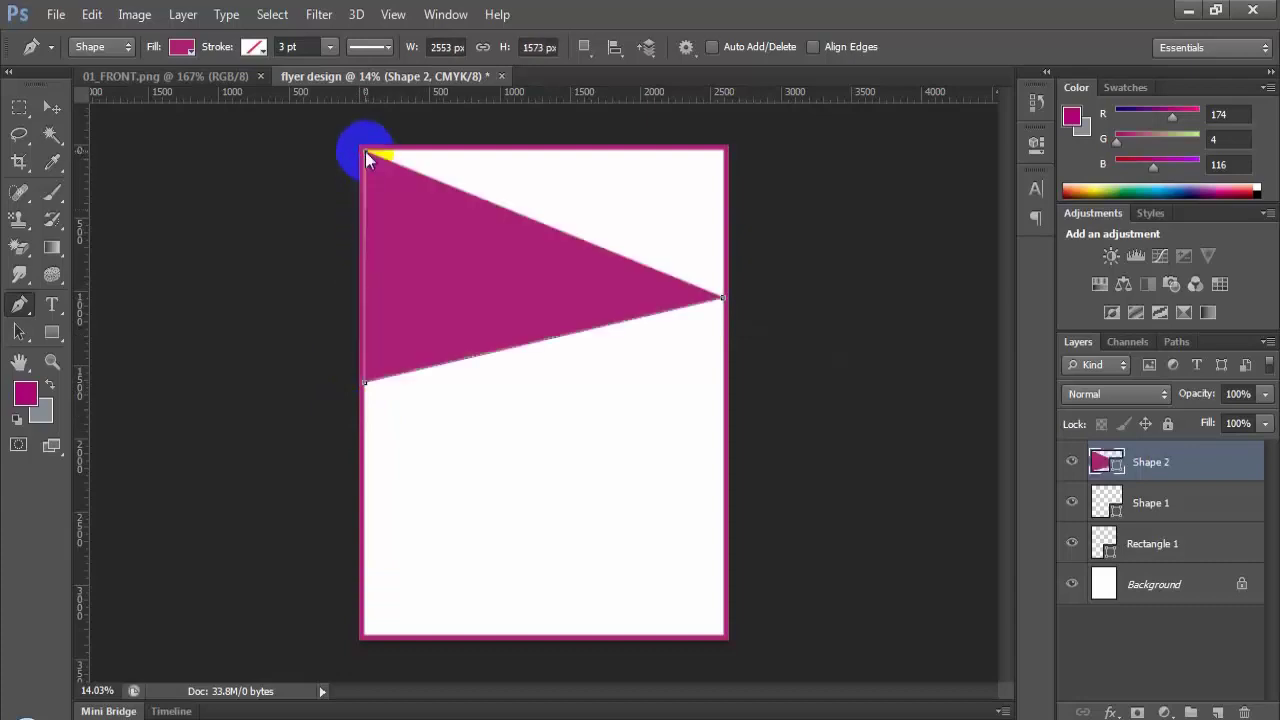
left_click(722, 152)
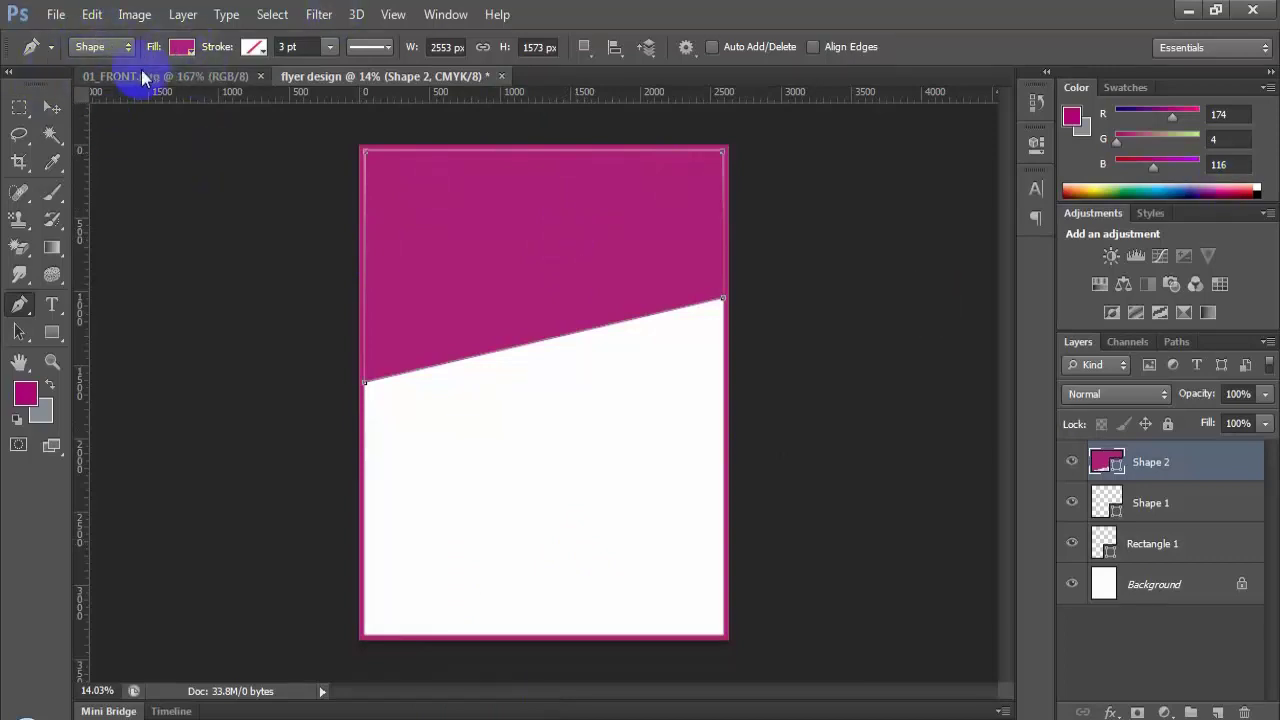
Step: Change the fill of the slanted upper shape to a dark grey swatch
left_click(255, 49)
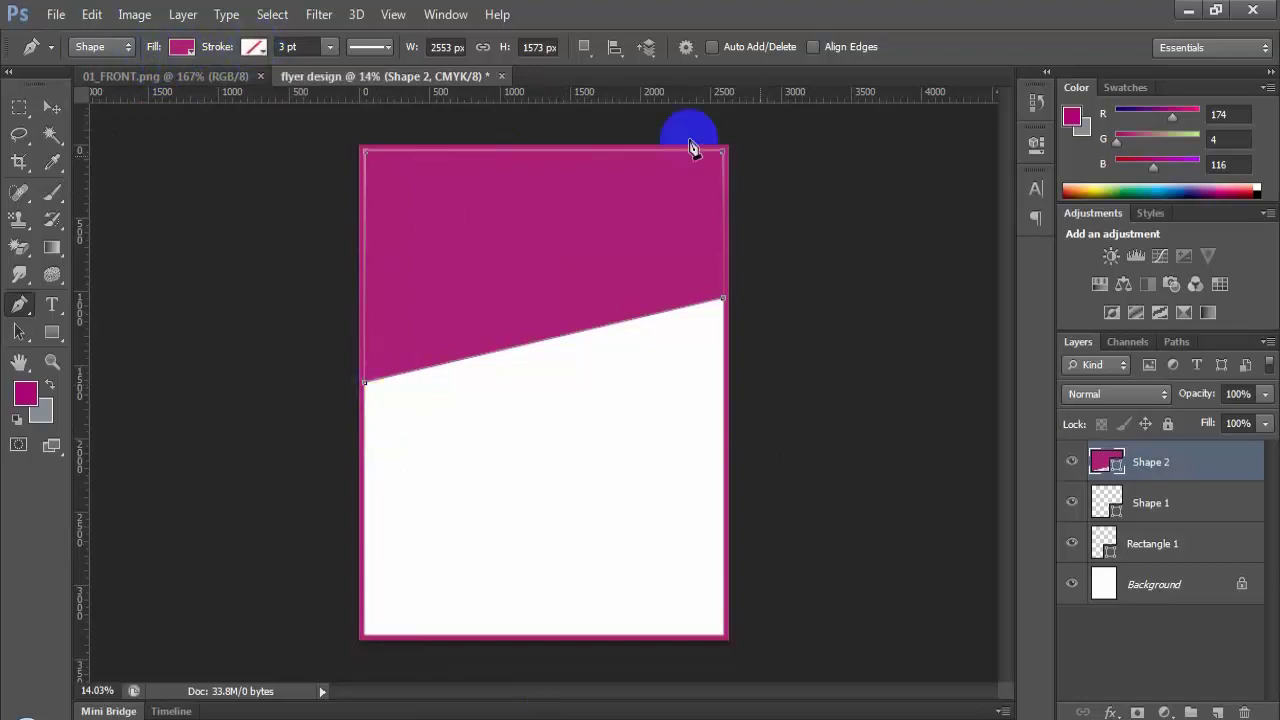
left_click(701, 345)
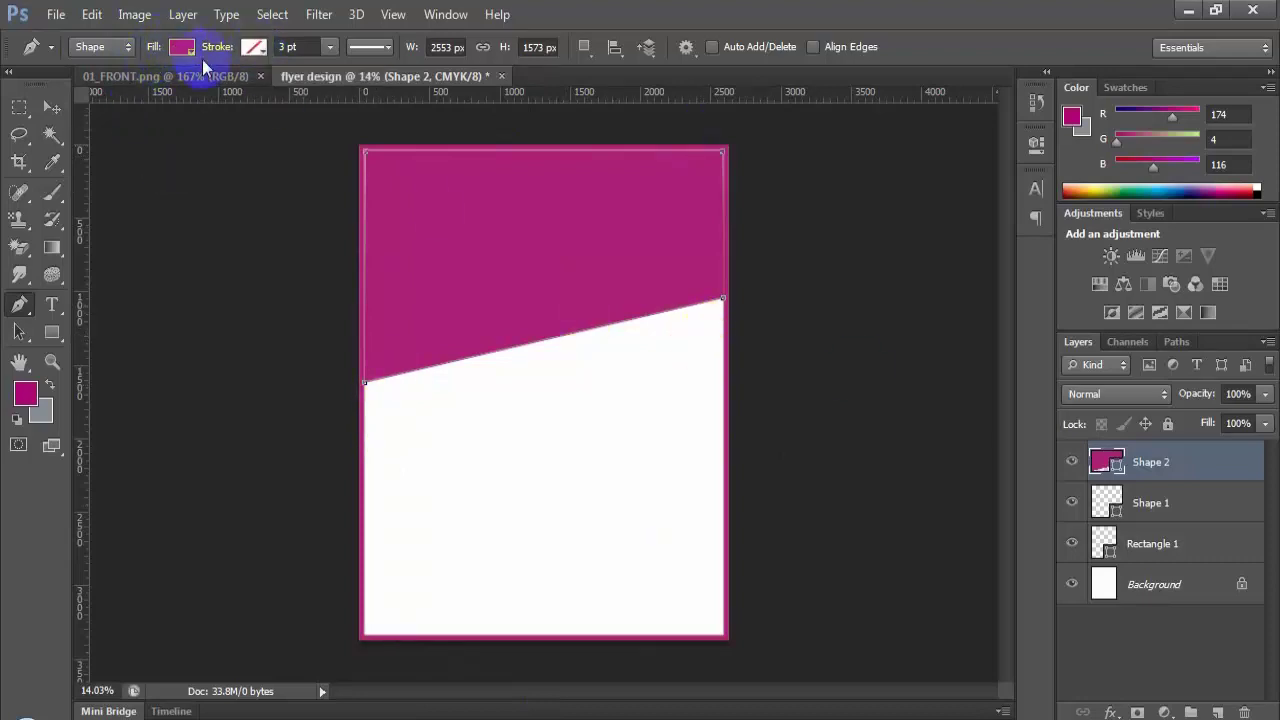
left_click(176, 52)
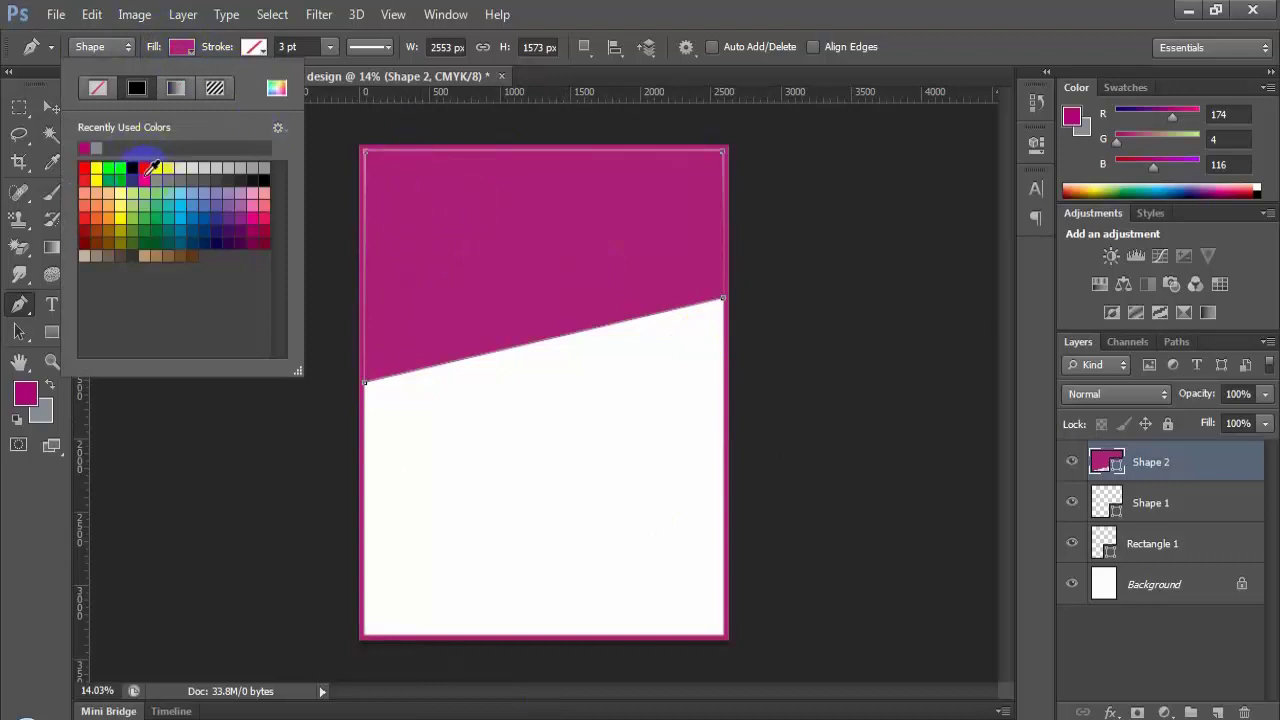
left_click(177, 50)
left_click(177, 50)
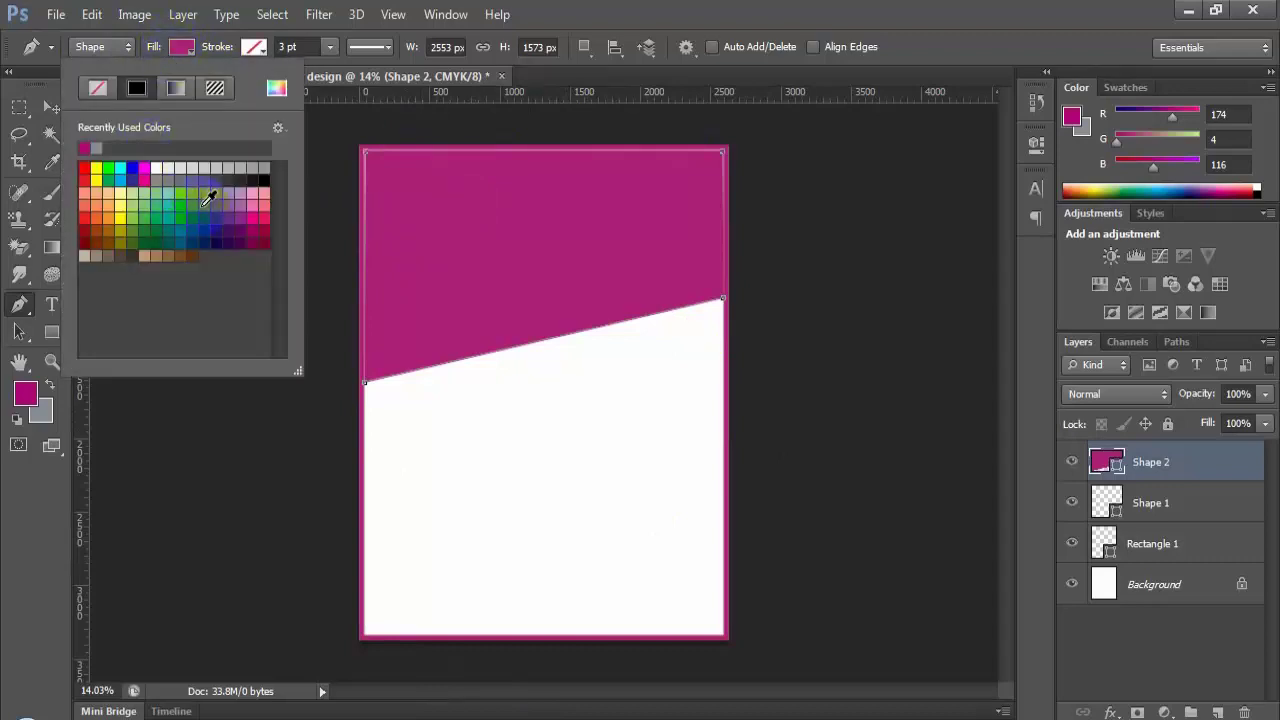
left_click(217, 181)
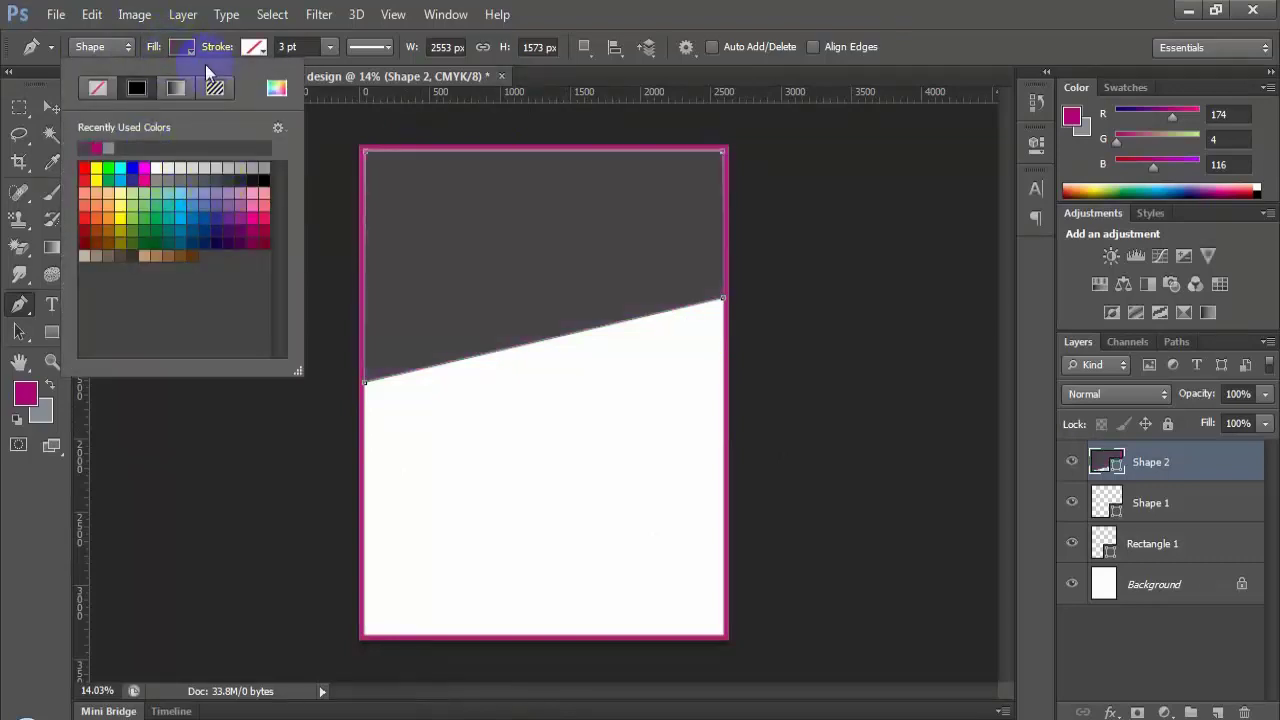
left_click(182, 50)
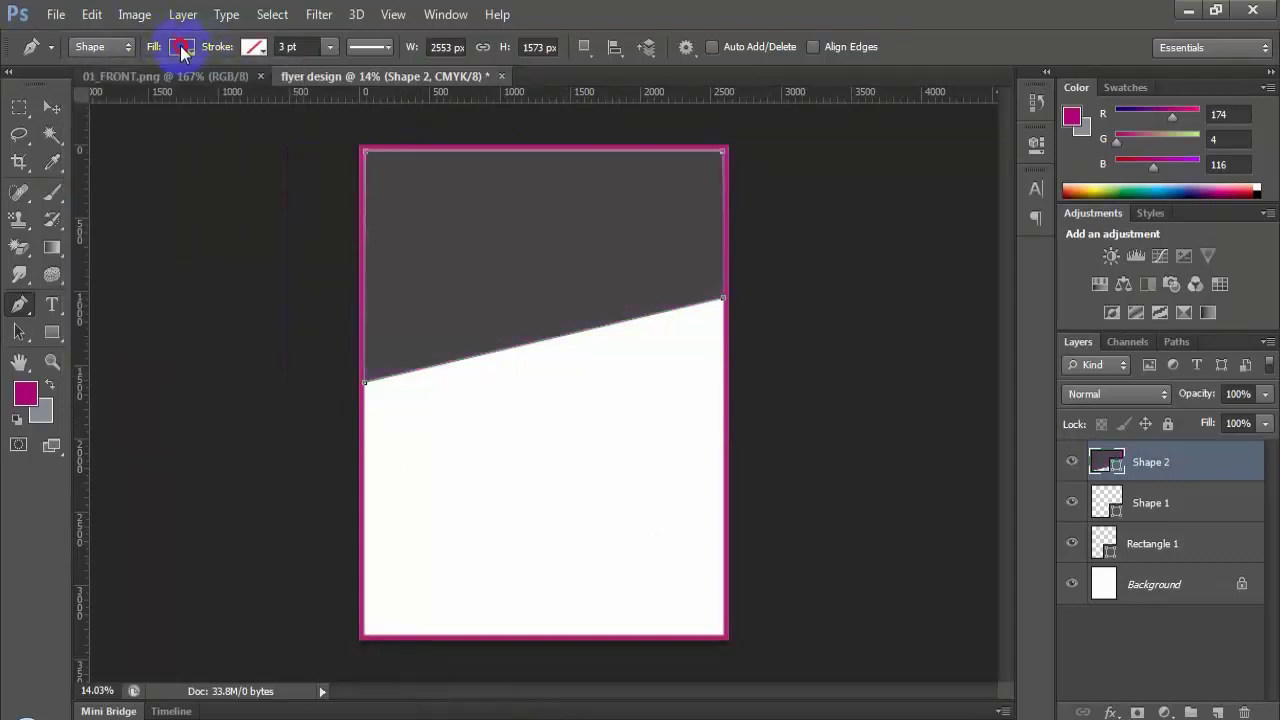
left_click(1207, 505)
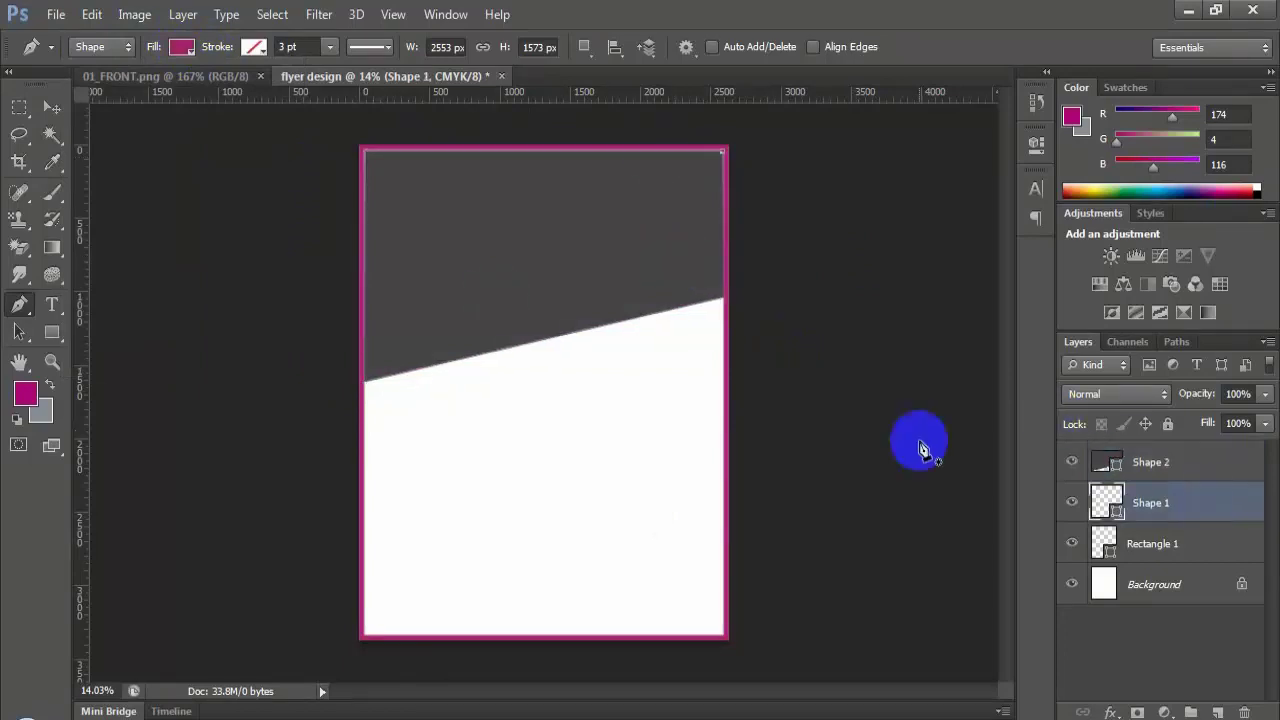
left_click(841, 508)
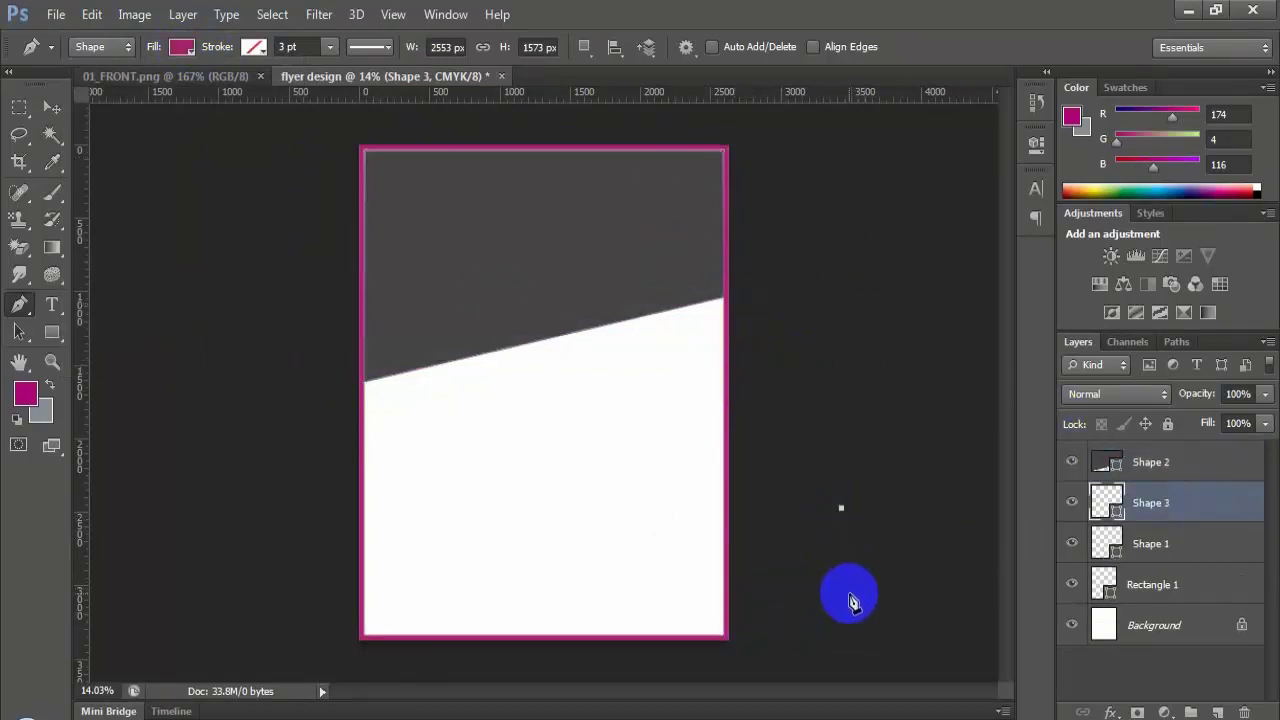
key("ctrl+z")
left_click(20, 107)
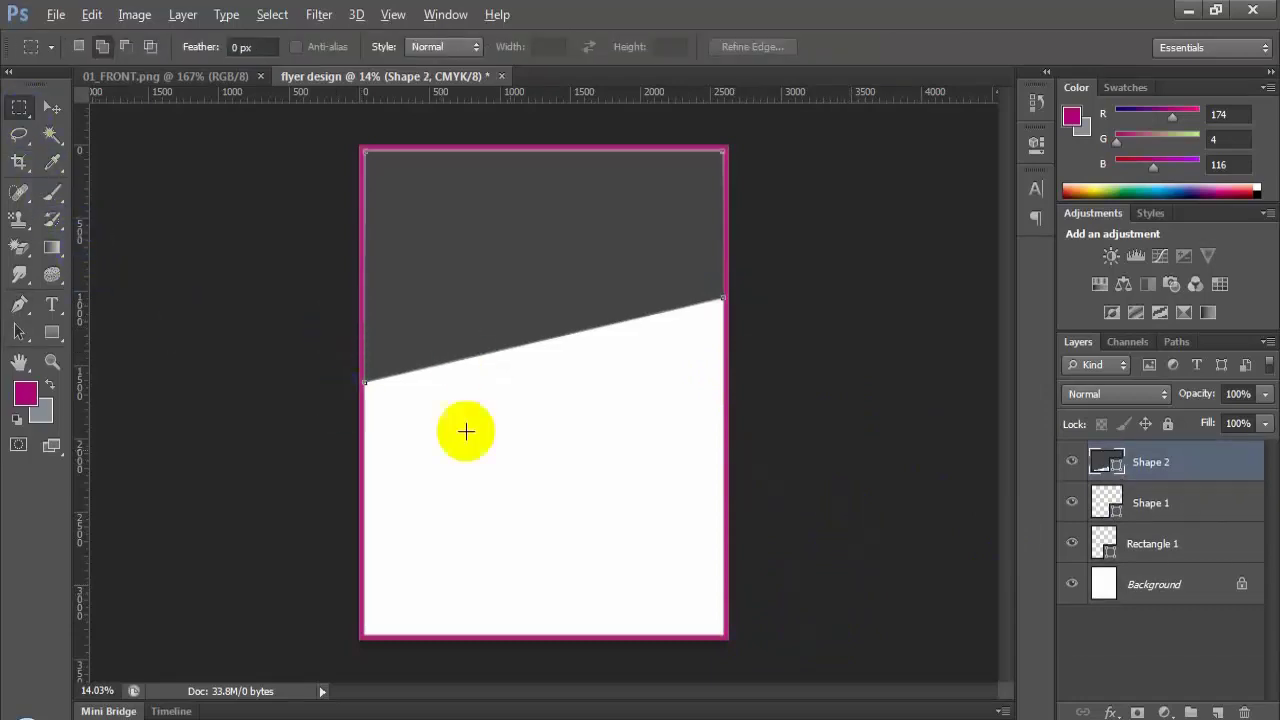
Step: Fill the slanted upper shape with the magenta foreground colour
key("ctrl+plus")
scroll(803, 380, "up", 3)
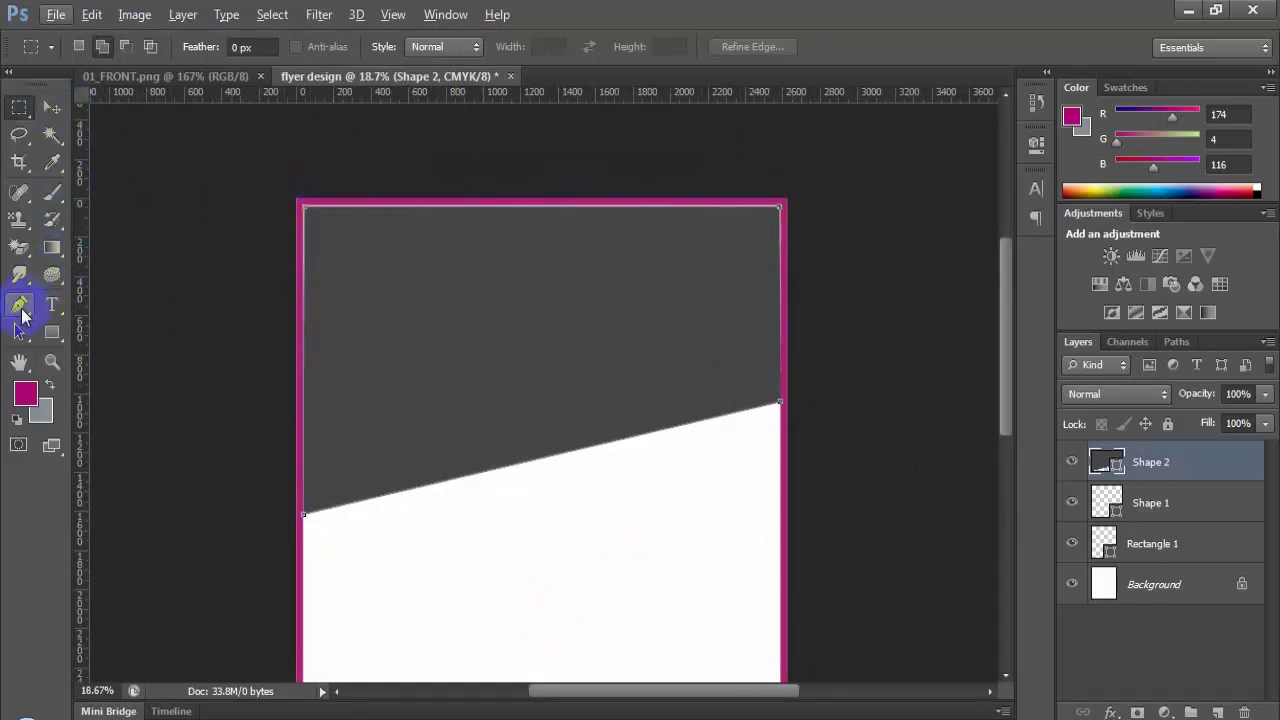
left_click(20, 307)
key("alt+BackSpace")
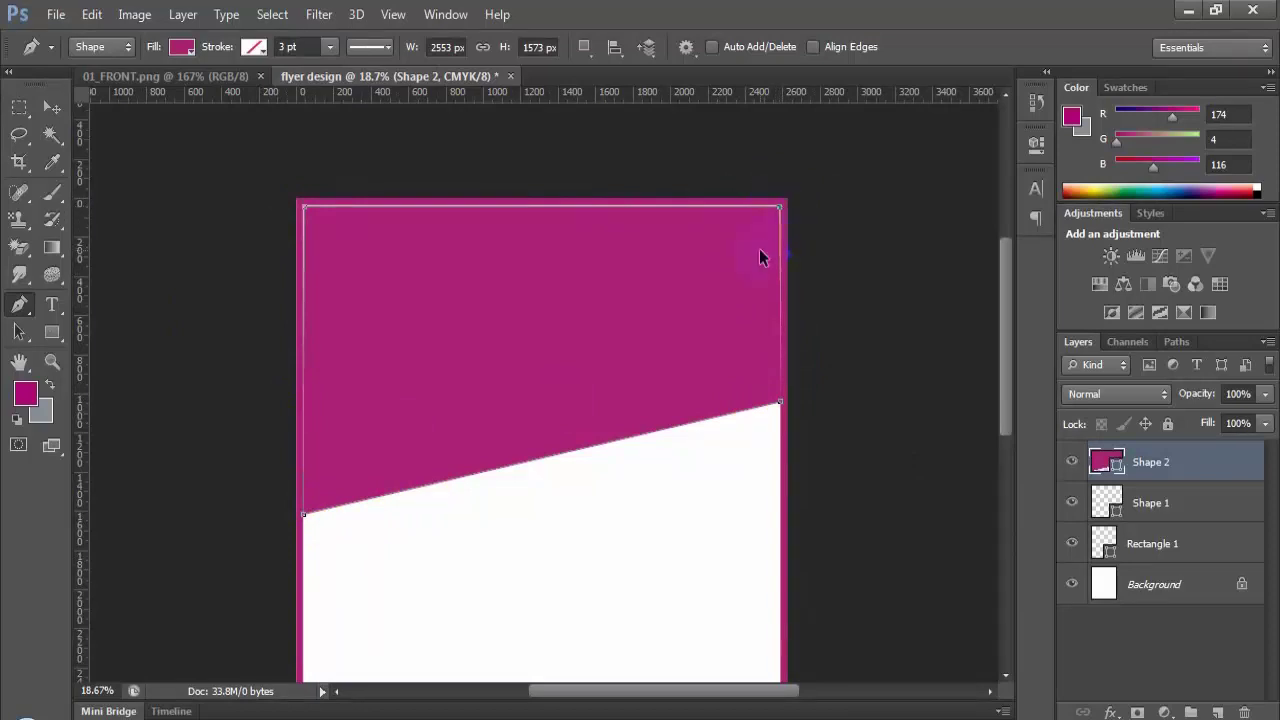
left_click(674, 299)
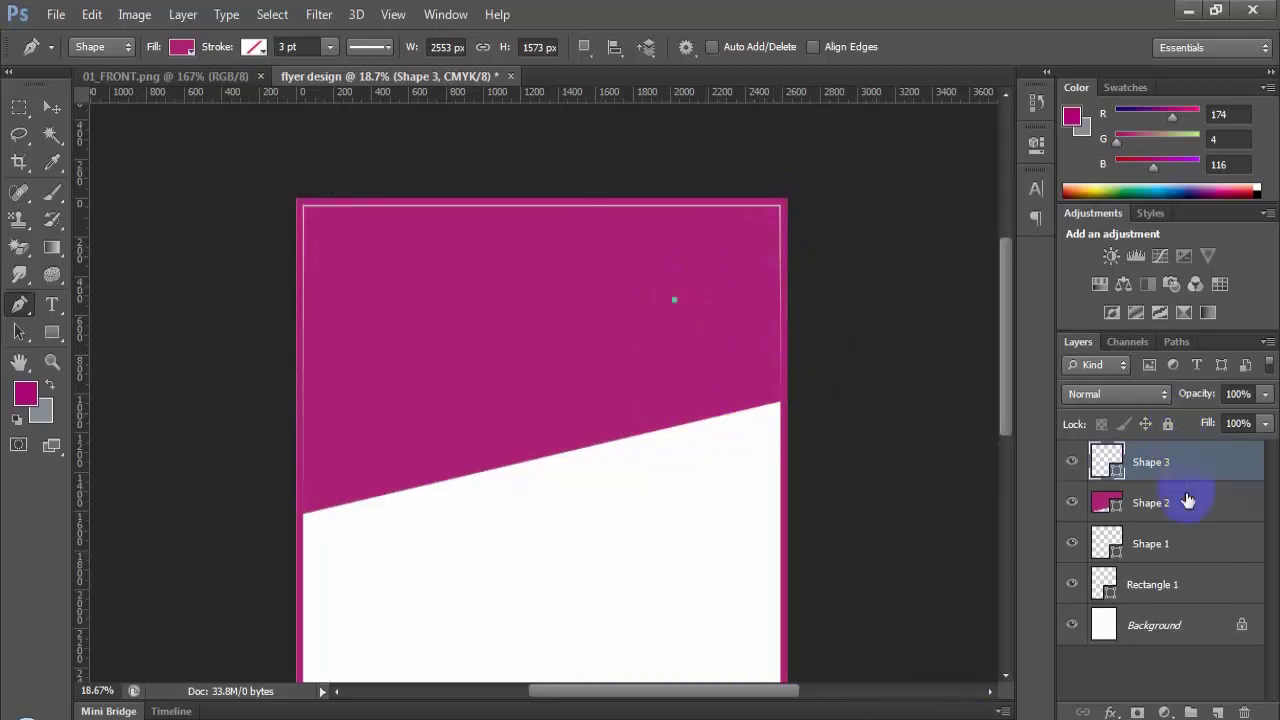
key("ctrl+z")
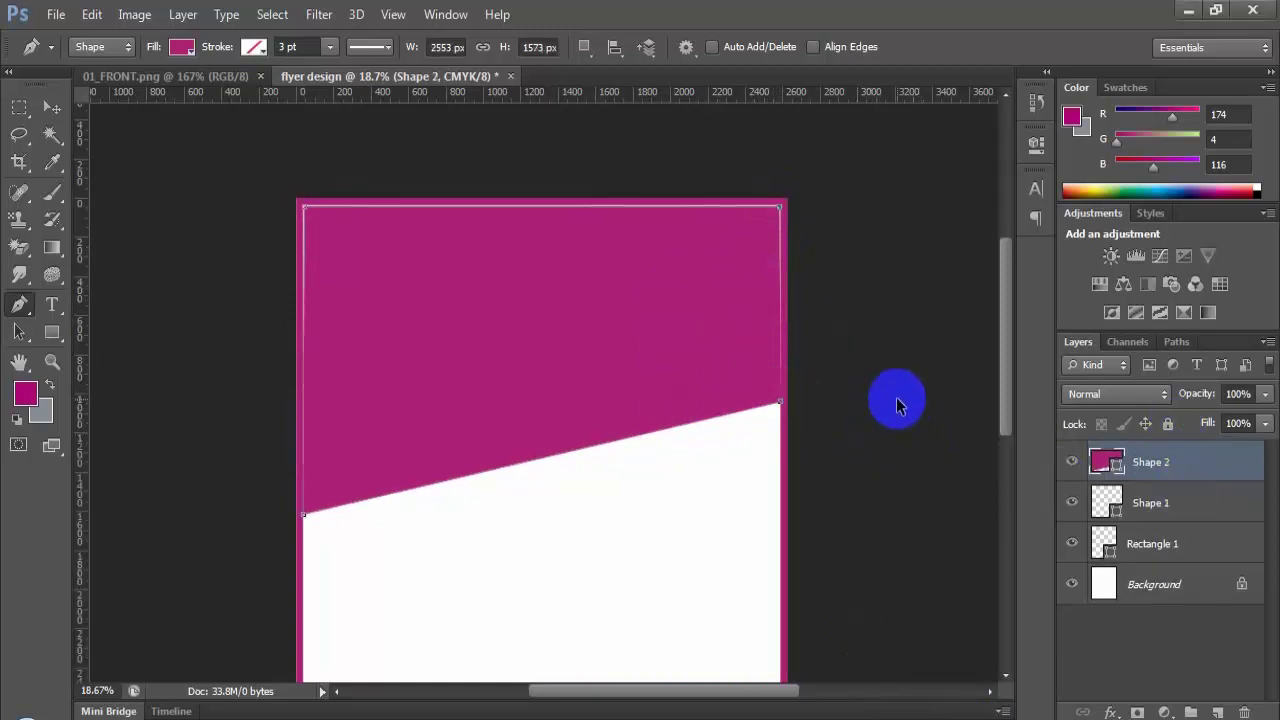
Step: Undo the slanted shape's upper corner points, back to the single slanted Pen segment
key("ctrl+alt+z")
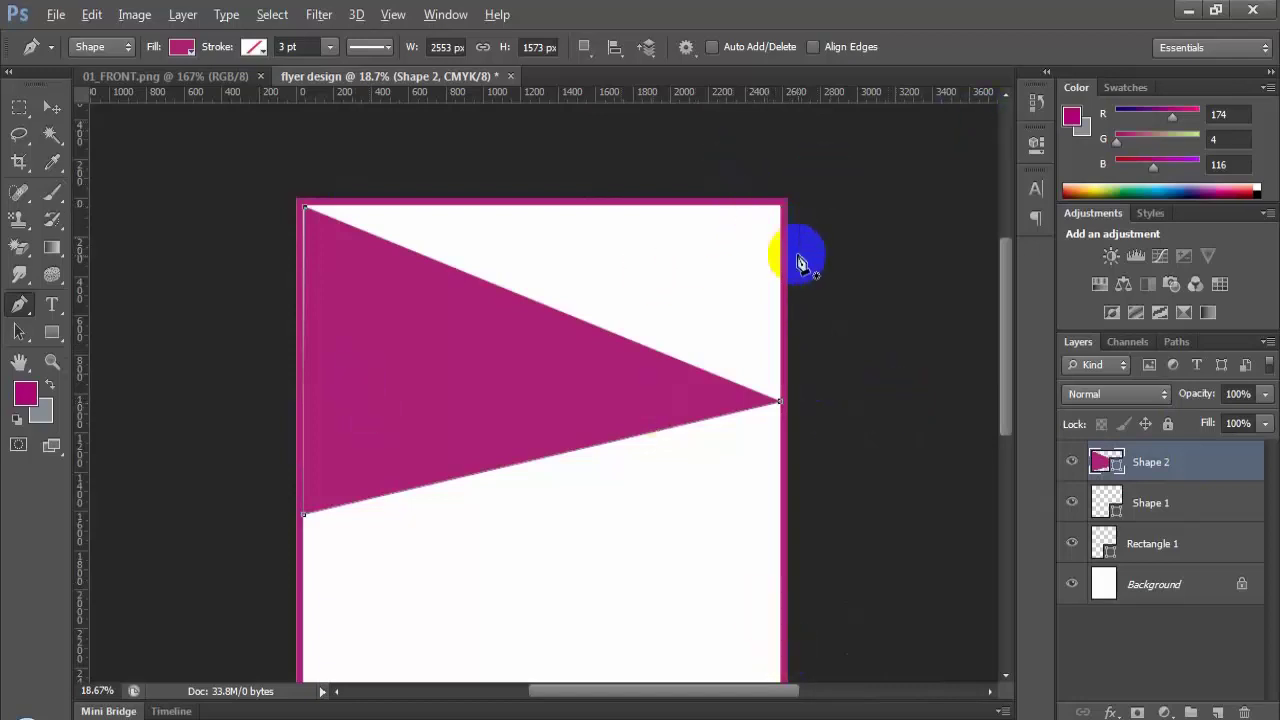
scroll(801, 255, "up", 2)
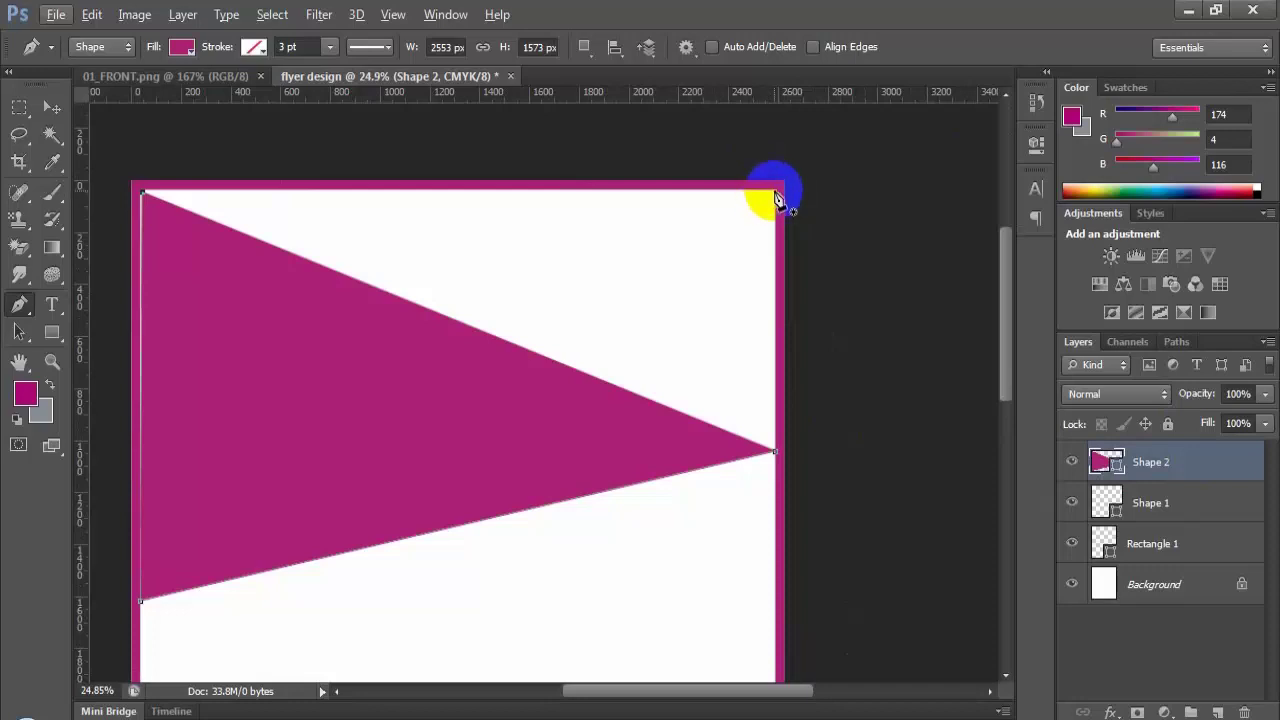
left_click(774, 191)
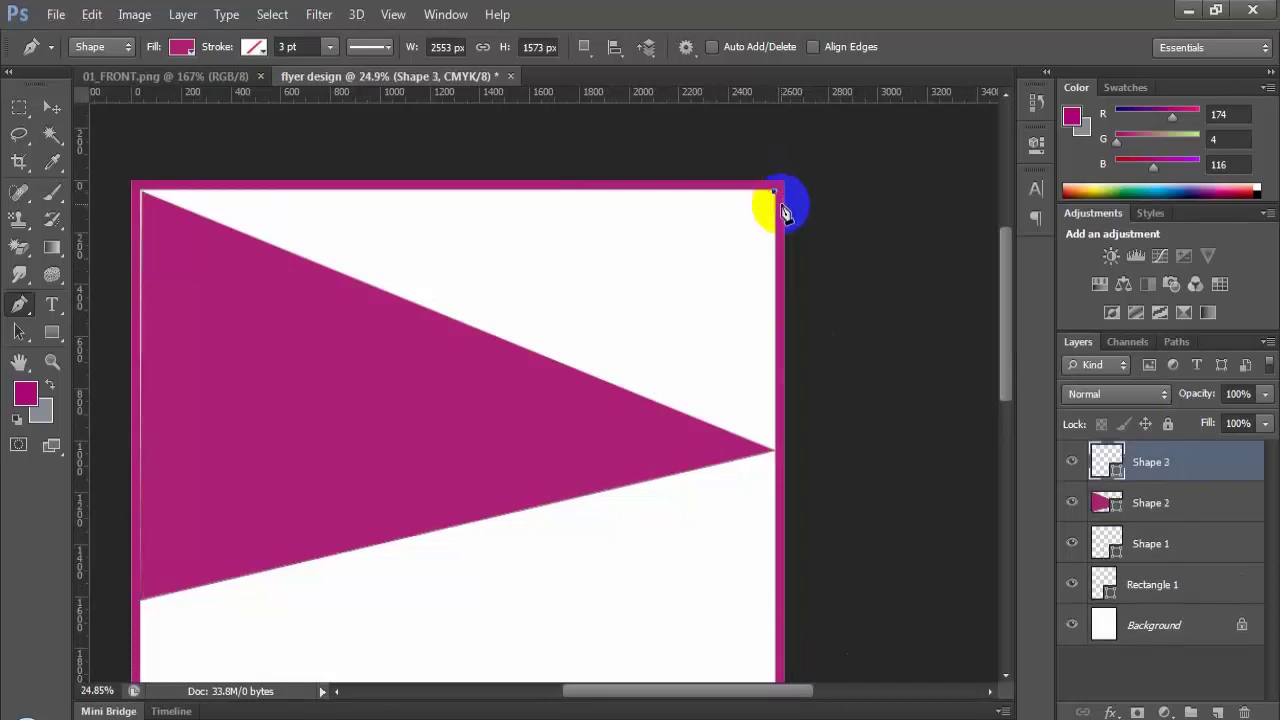
key("ctrl+alt+z")
key("ctrl+alt+z")
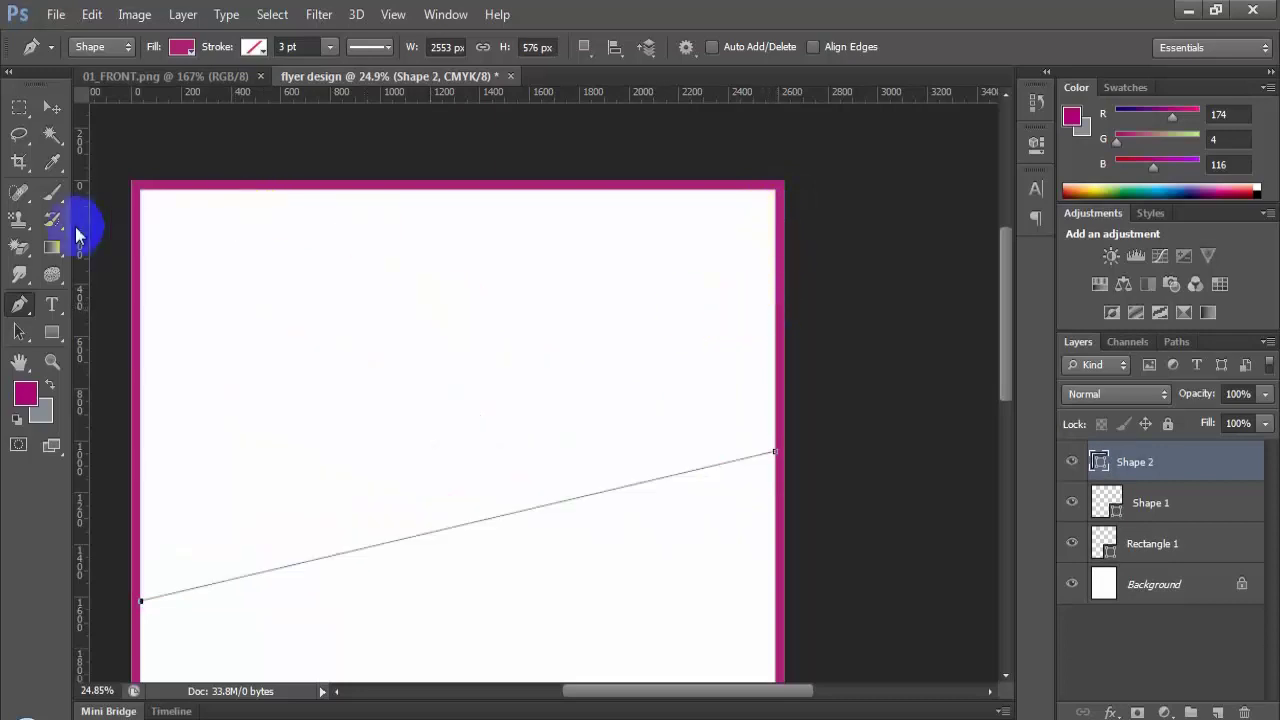
Step: Try to draw a separate Pen segment about 2549 by 4 px along the frame's inner upper edge
left_click(141, 191)
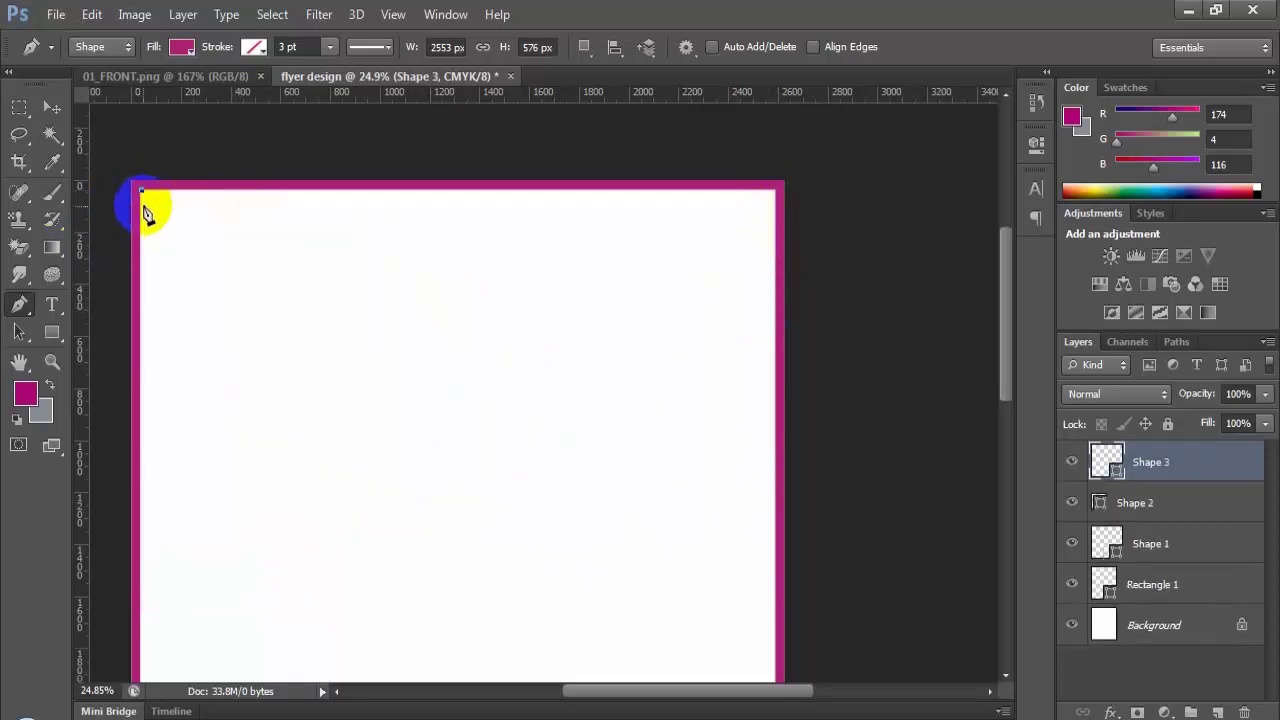
left_click(777, 190)
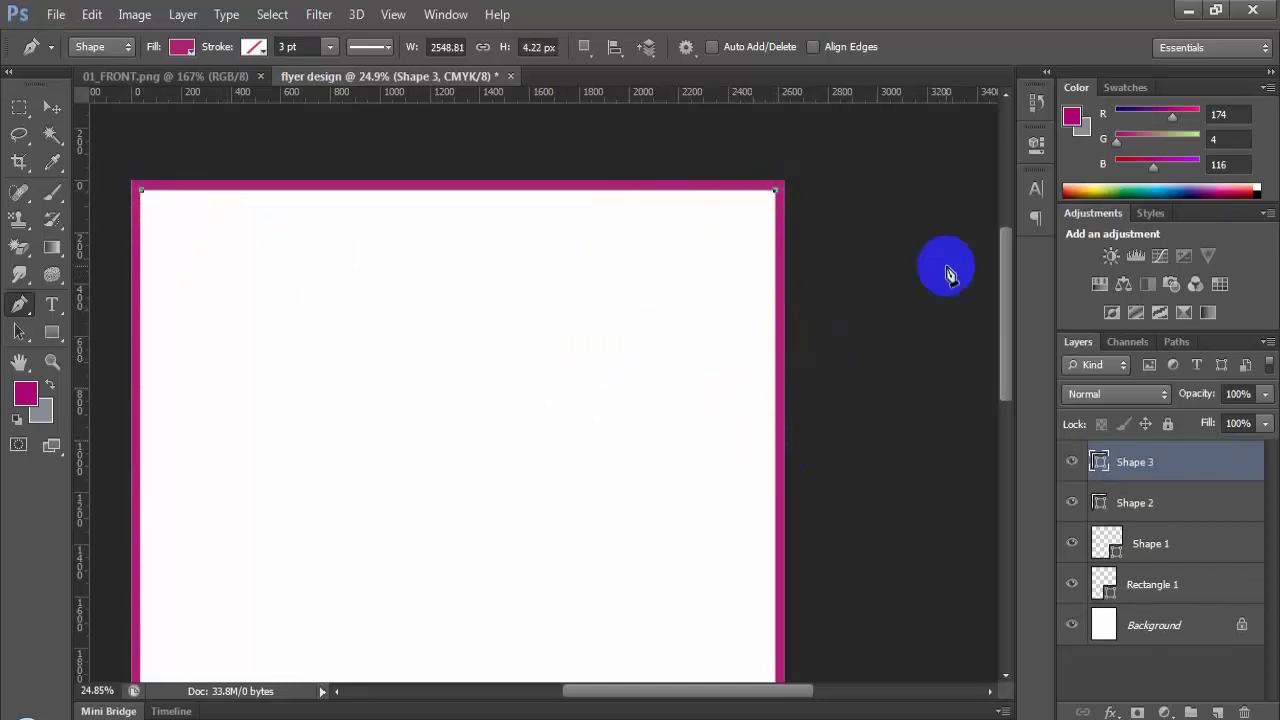
key("ctrl+alt+z")
key("ctrl+alt+z")
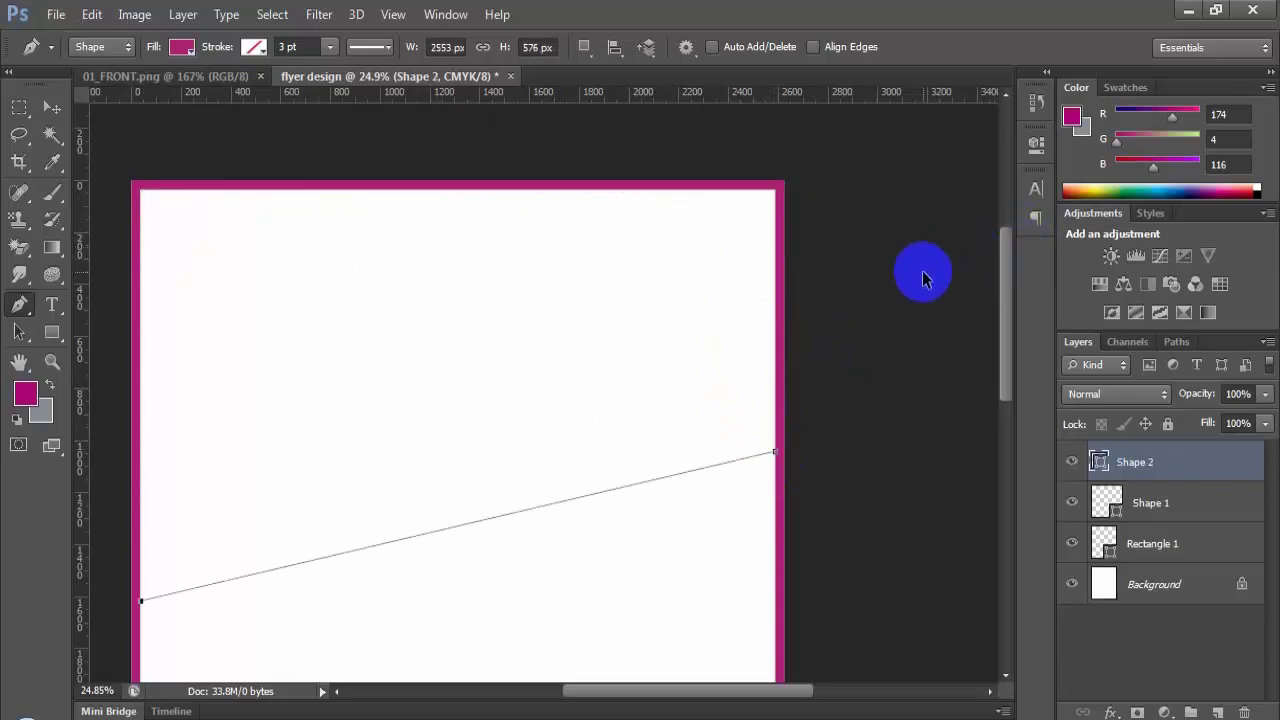
Step: Undo the remaining Pen paths back to the bare magenta frame and select the Rectangle 1 layer
scroll(857, 451, "down", 1)
scroll(871, 443, "down", 2)
key("ctrl+alt+z")
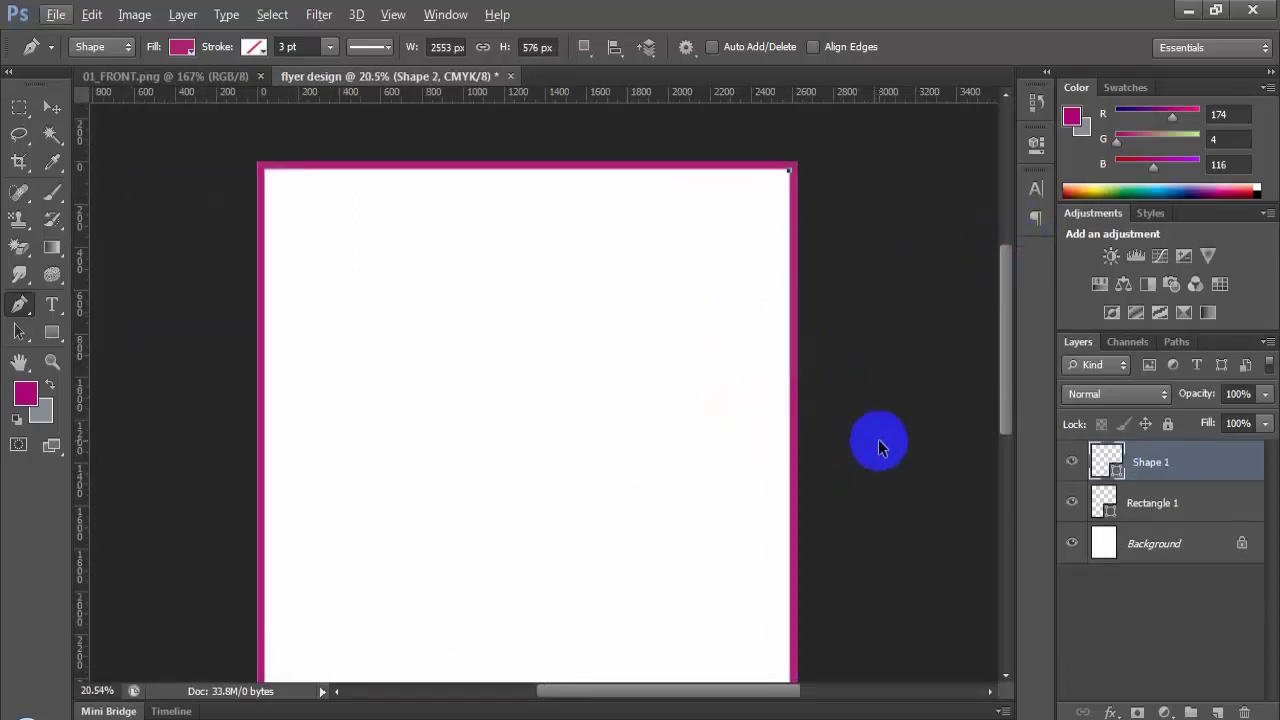
key("ctrl+alt+z")
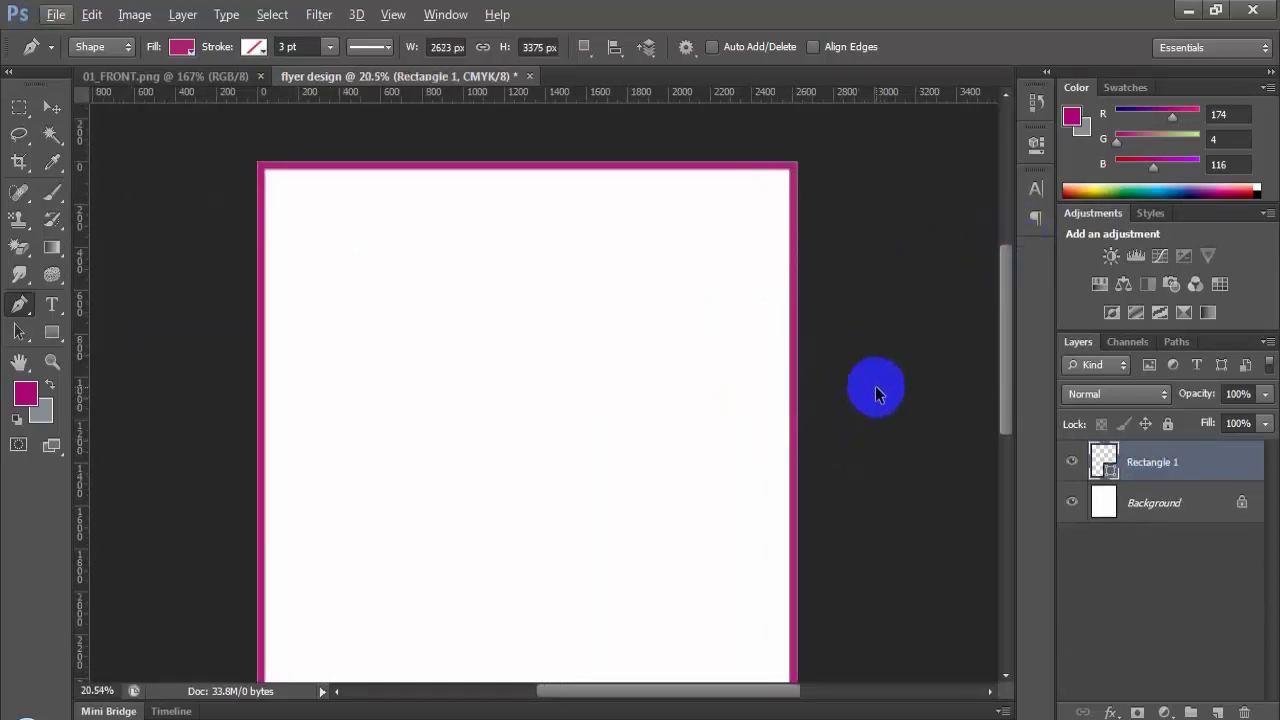
left_click(1205, 497)
left_click(1100, 465)
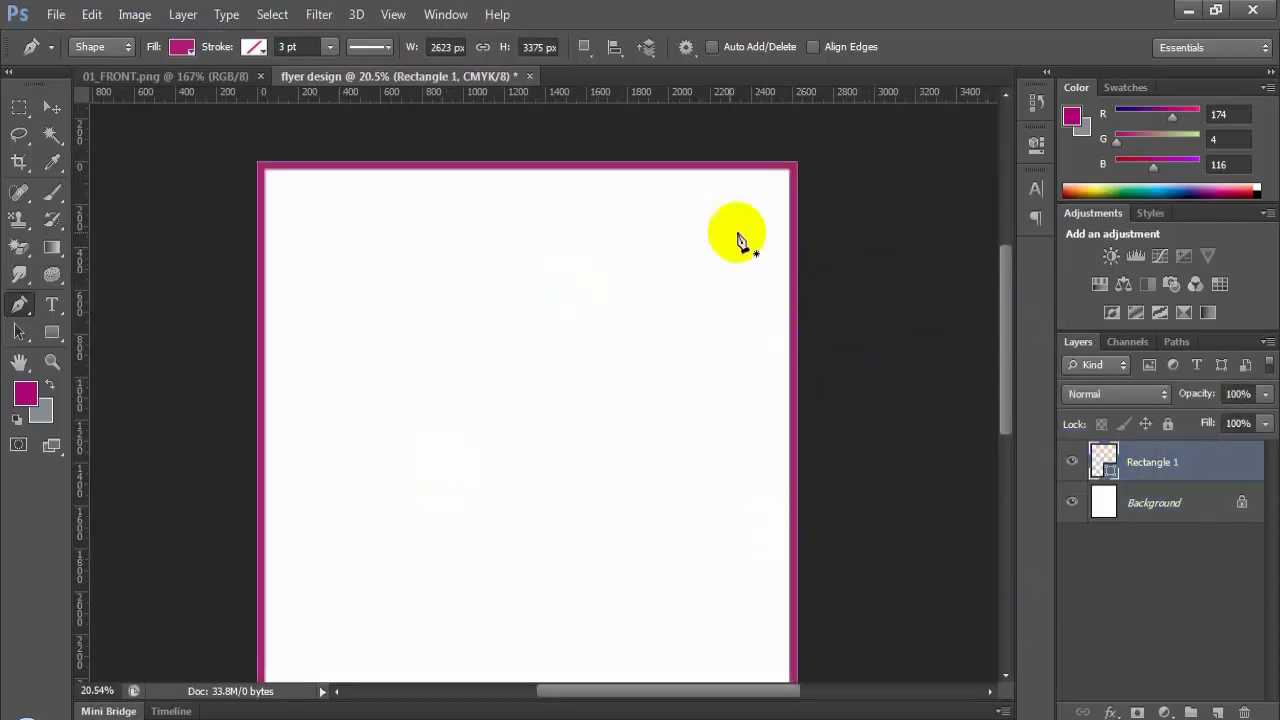
Step: Start a new Pen shape with an anchor point at the frame's inner upper-right corner
scroll(786, 194, "up", 5)
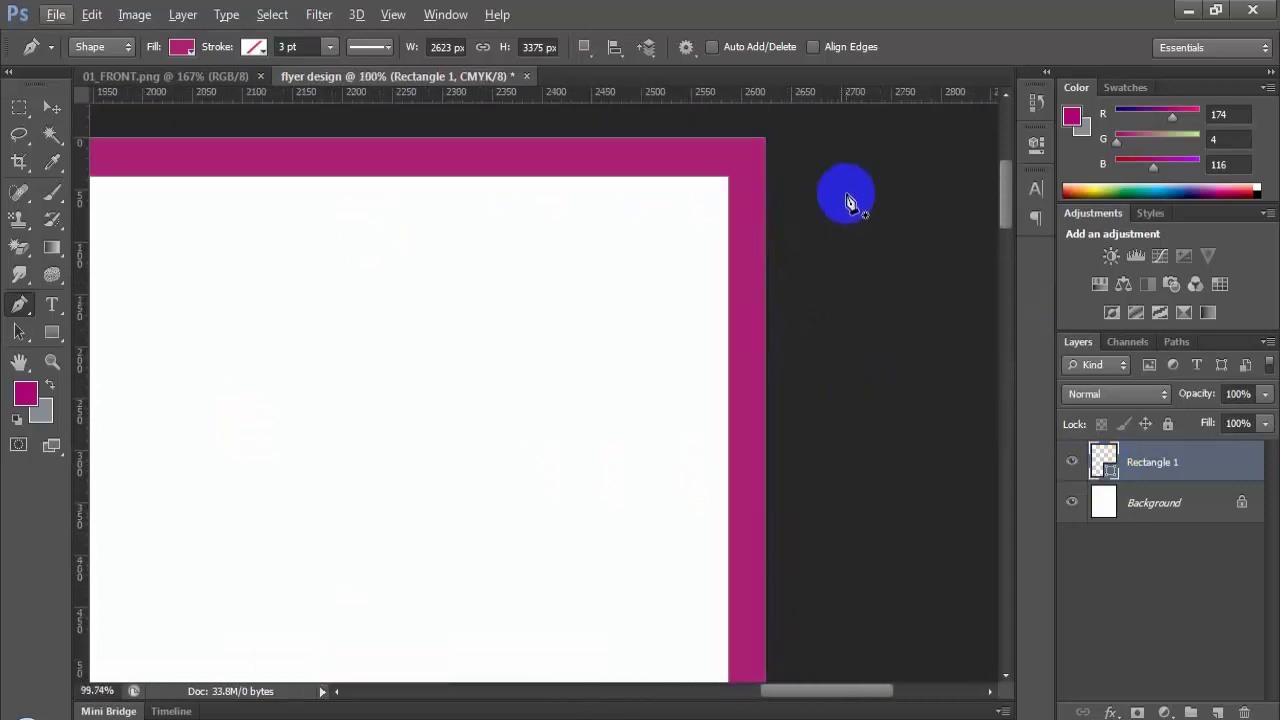
scroll(722, 260, "up", 3)
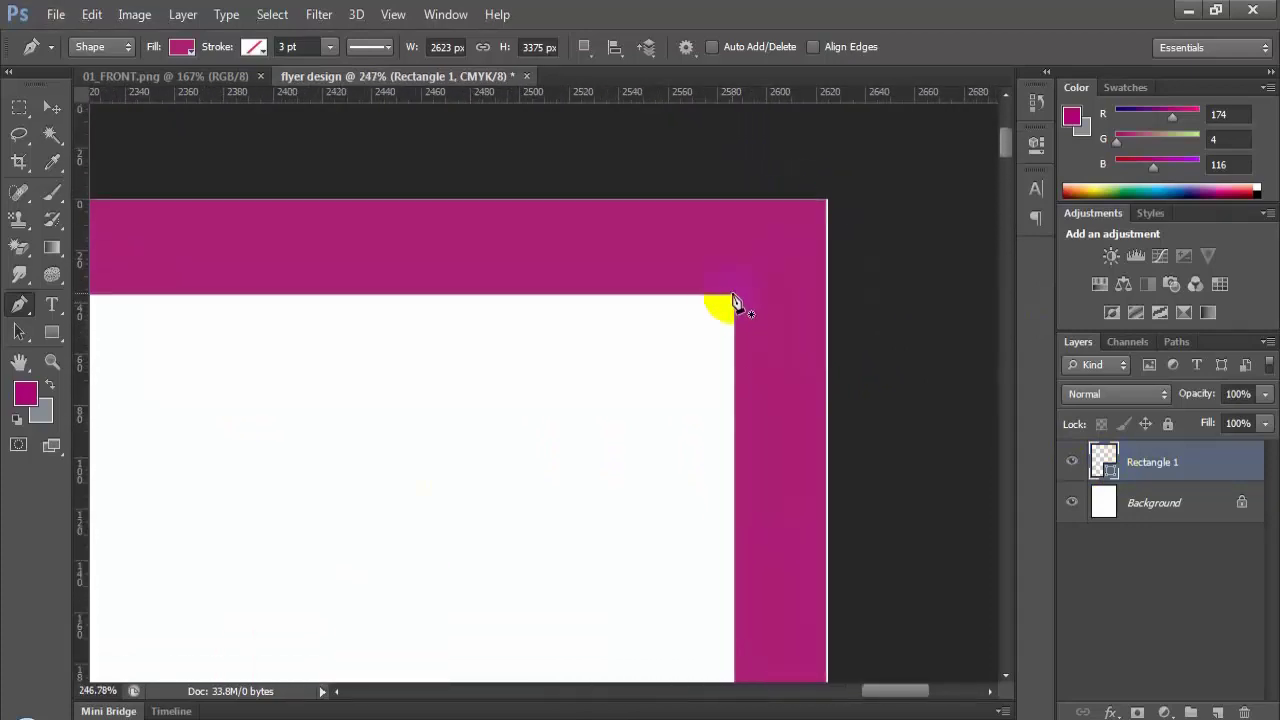
left_click(735, 299)
scroll(740, 337, "down", 5)
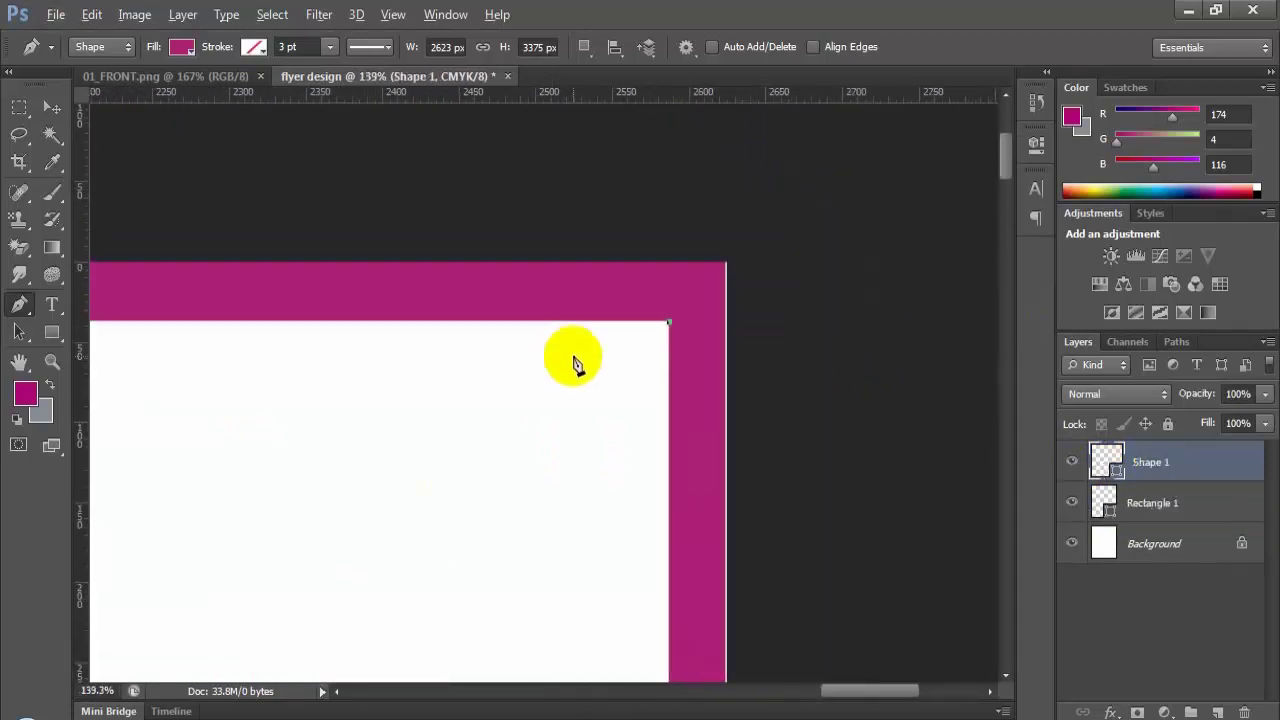
left_click_drag(741, 694, 594, 690)
scroll(608, 394, "down", 3)
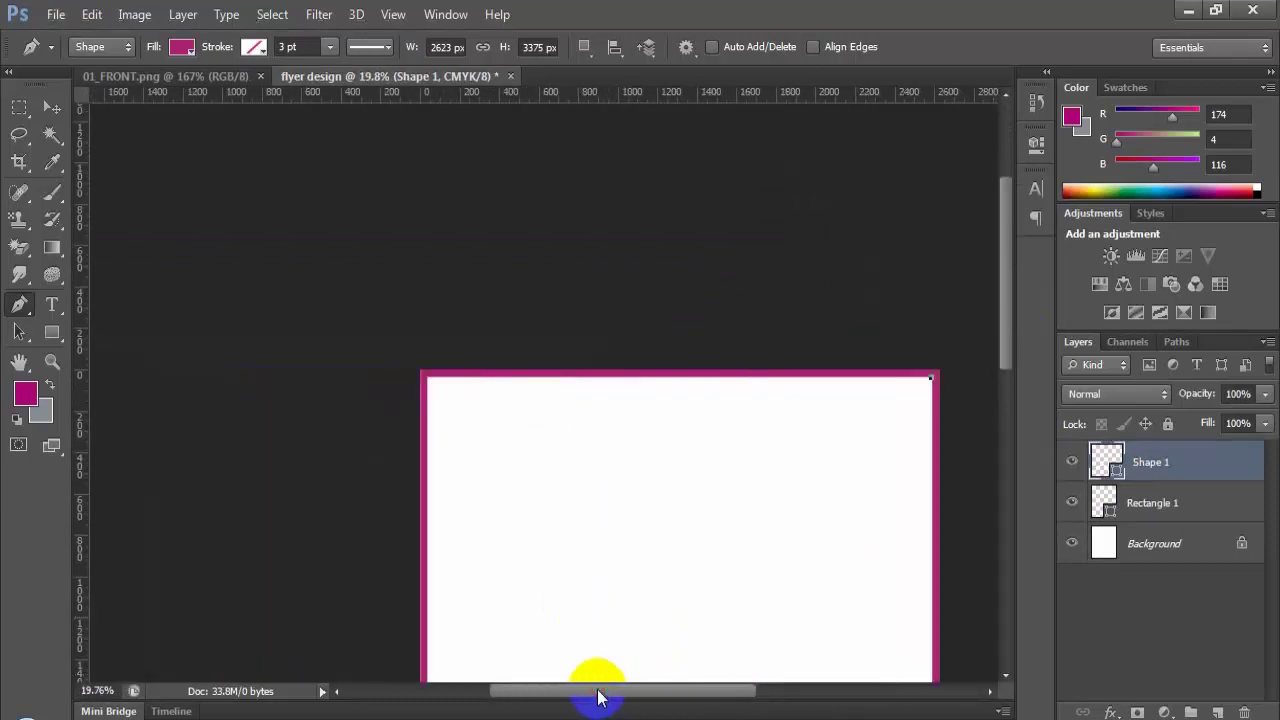
scroll(820, 531, "down", 2)
scroll(740, 446, "up", 1)
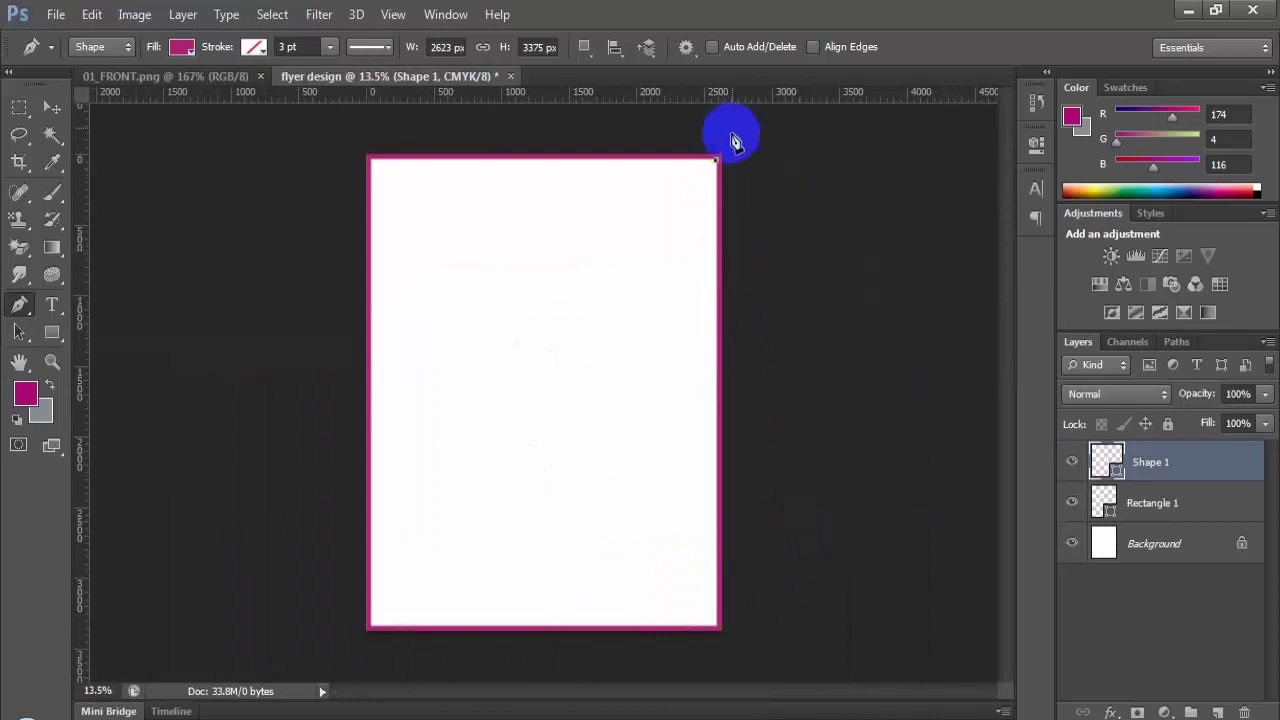
Step: Add a horizontal guide across the page and draw a Pen segment about 2 by 1345 px down the frame's inner right edge to it
left_click_drag(734, 93, 757, 349)
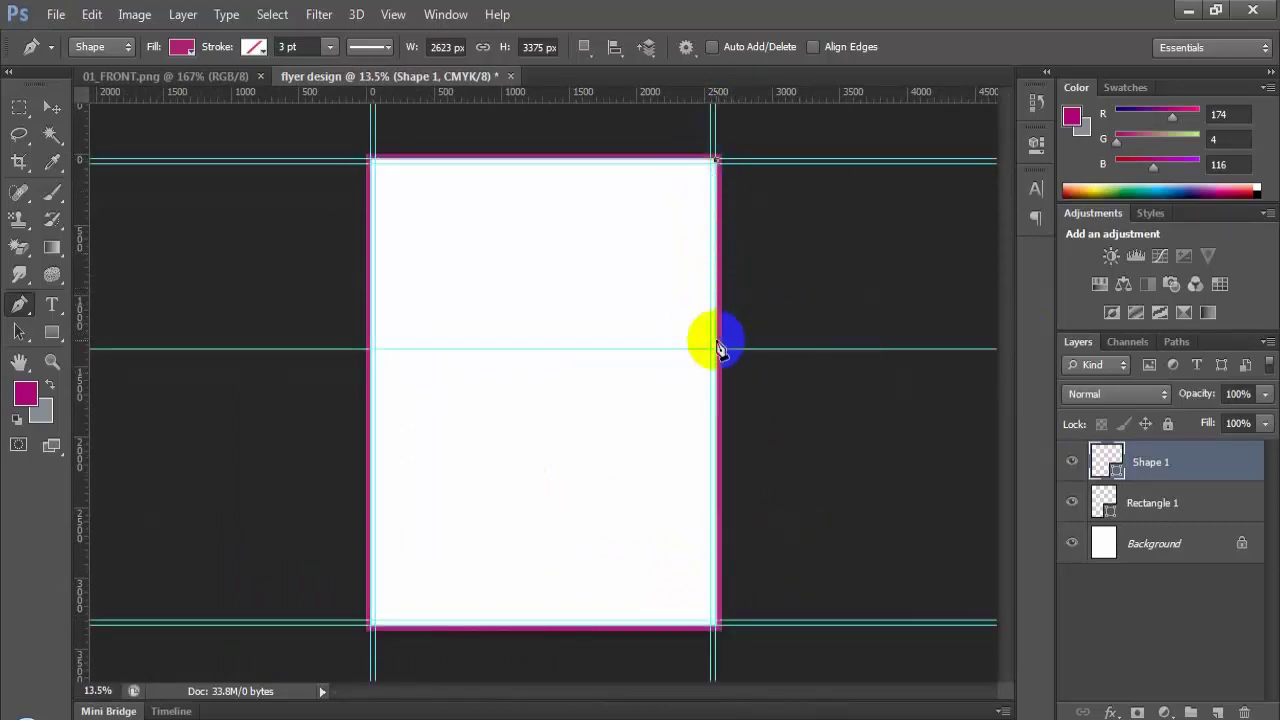
scroll(714, 343, "up", 5)
scroll(742, 338, "up", 2)
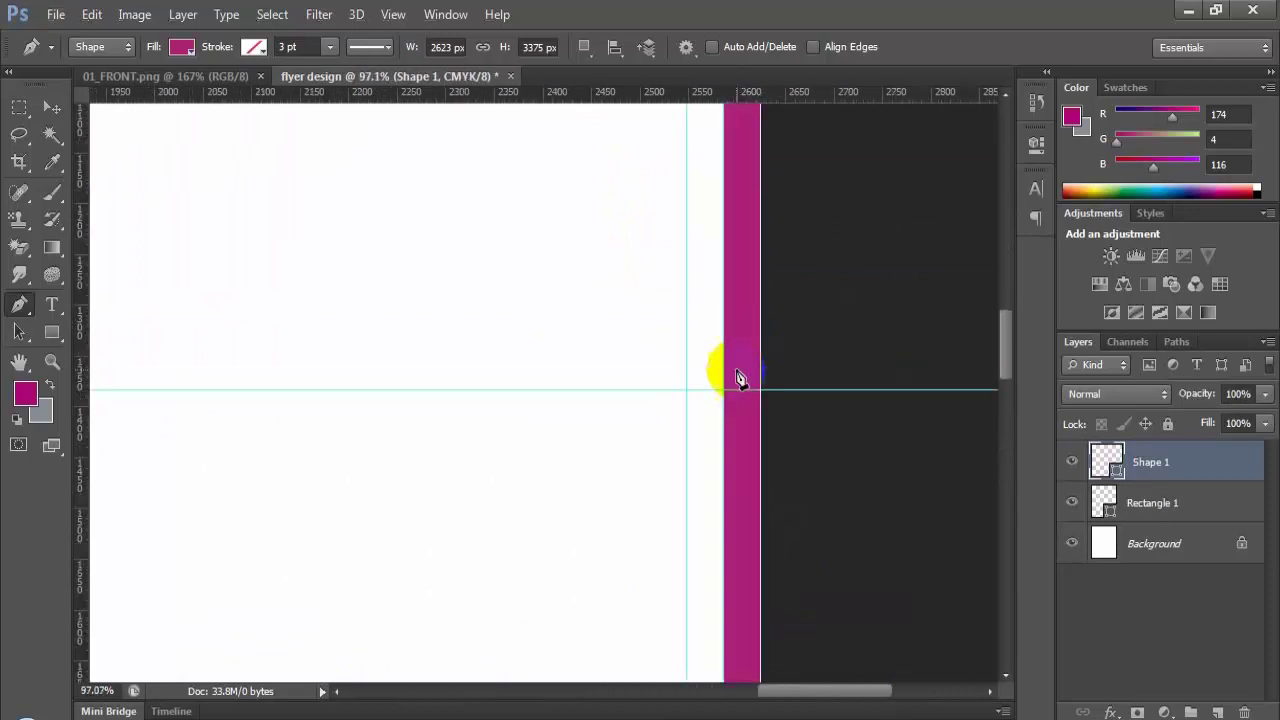
left_click(722, 390)
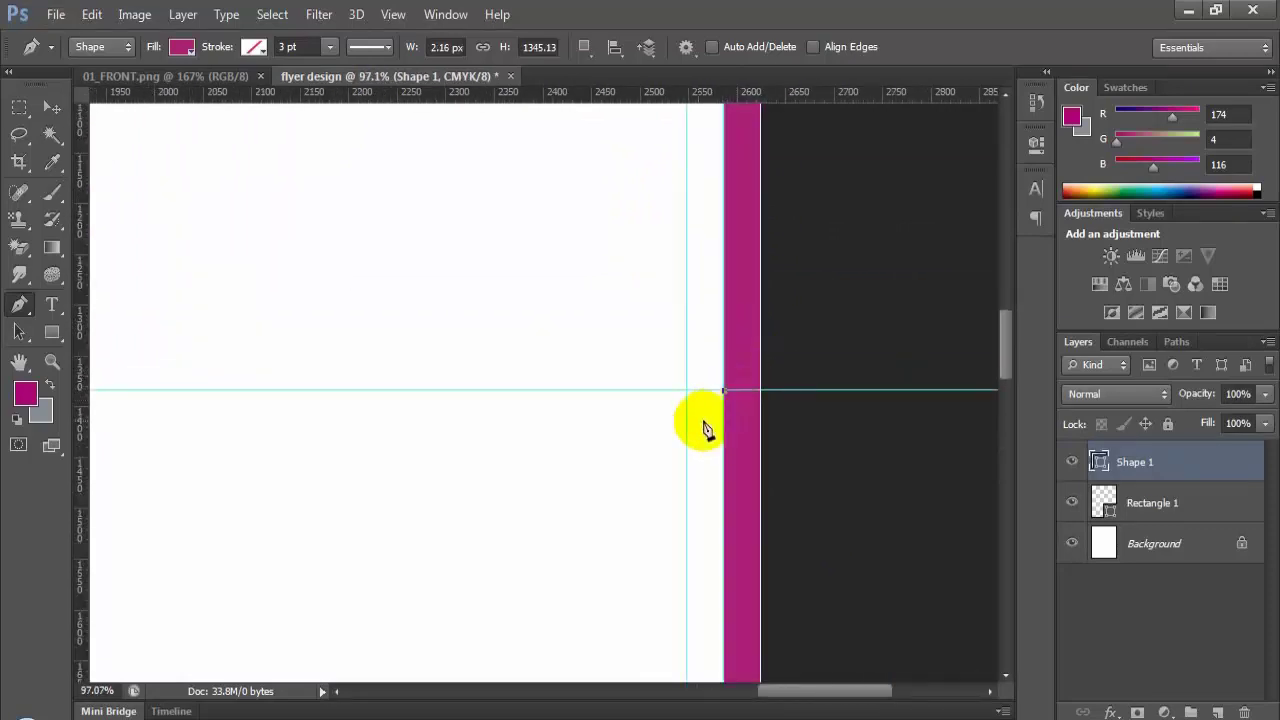
scroll(703, 429, "down", 4)
left_click_drag(740, 700, 602, 702)
scroll(734, 506, "down", 2)
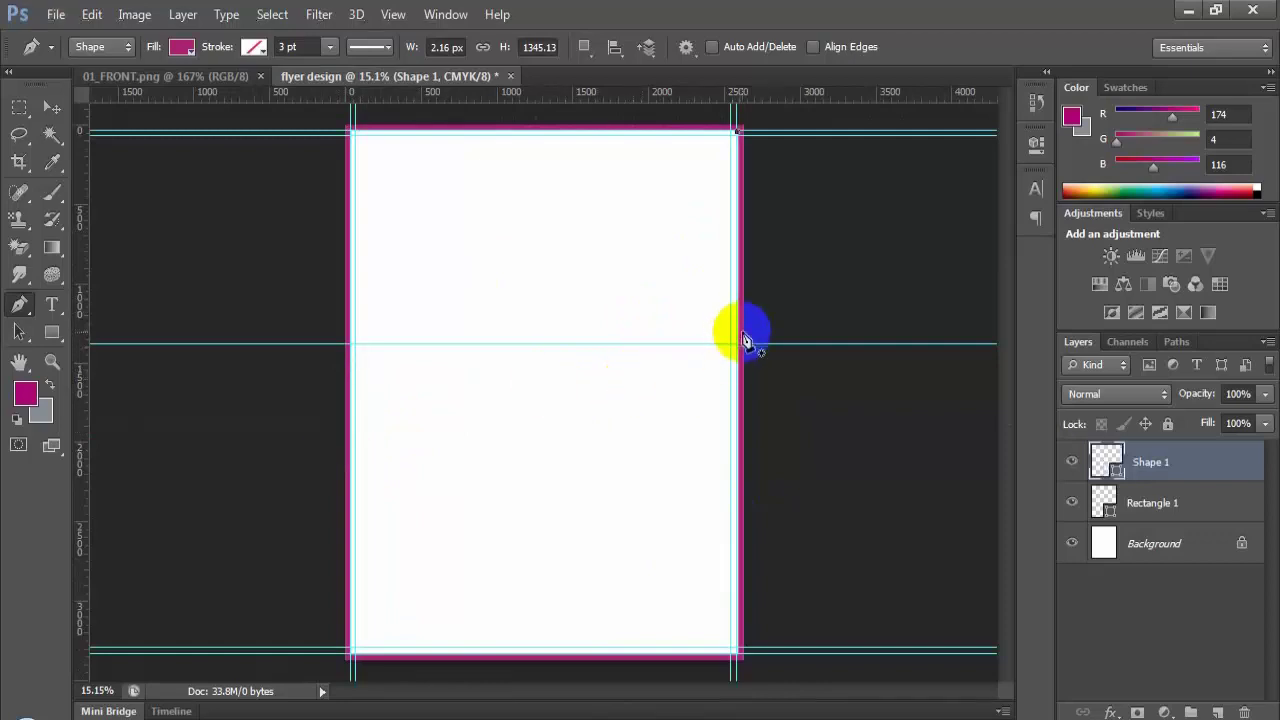
Step: Move the new horizontal guide up to about a third of the way down the page
left_click(262, 120)
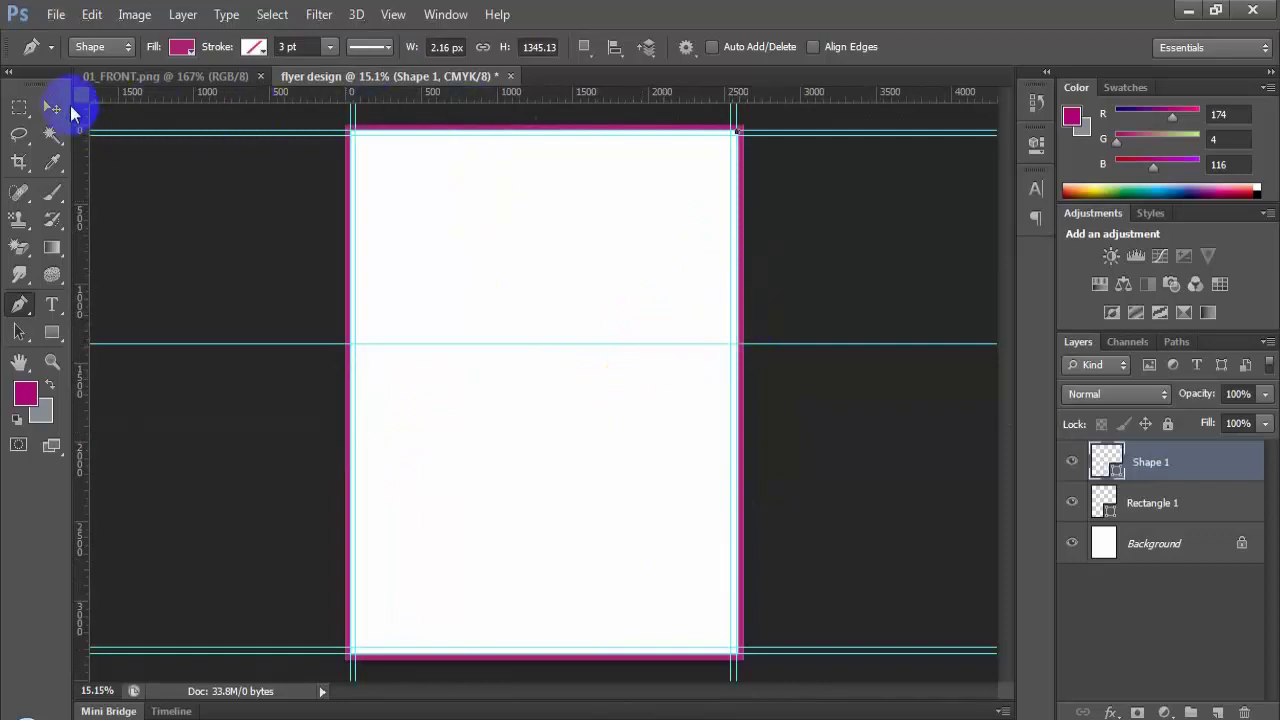
left_click(52, 107)
left_click_drag(702, 345, 704, 305)
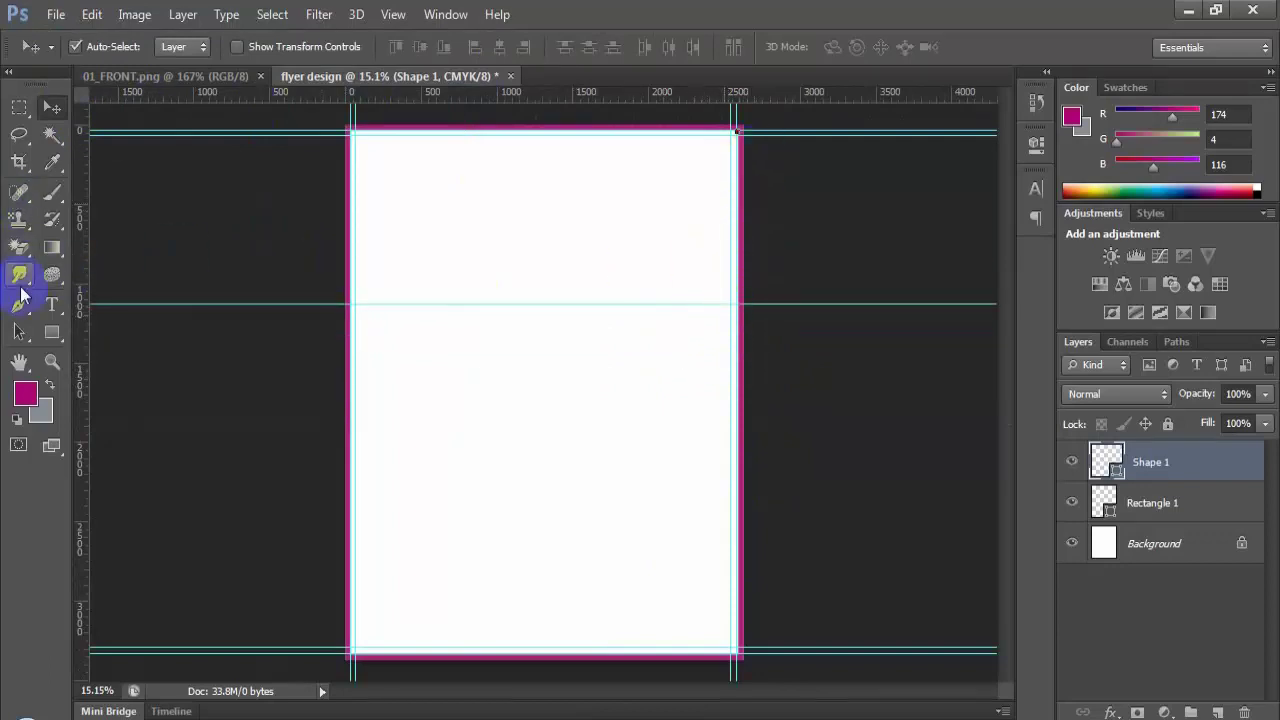
Step: Draw a slanted Pen segment about 2550 by 505 px from the guide on the frame's inner right edge down to its inner left edge
left_click(22, 305)
scroll(750, 310, "up", 5)
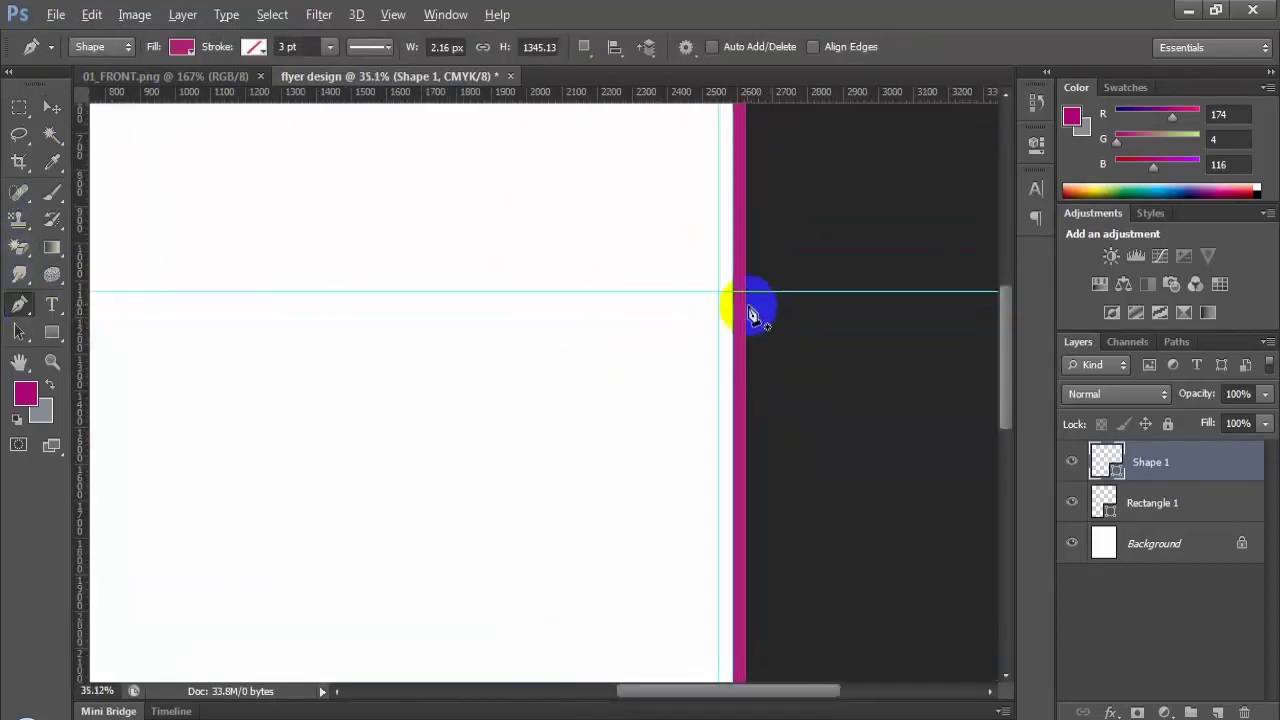
left_click(733, 297)
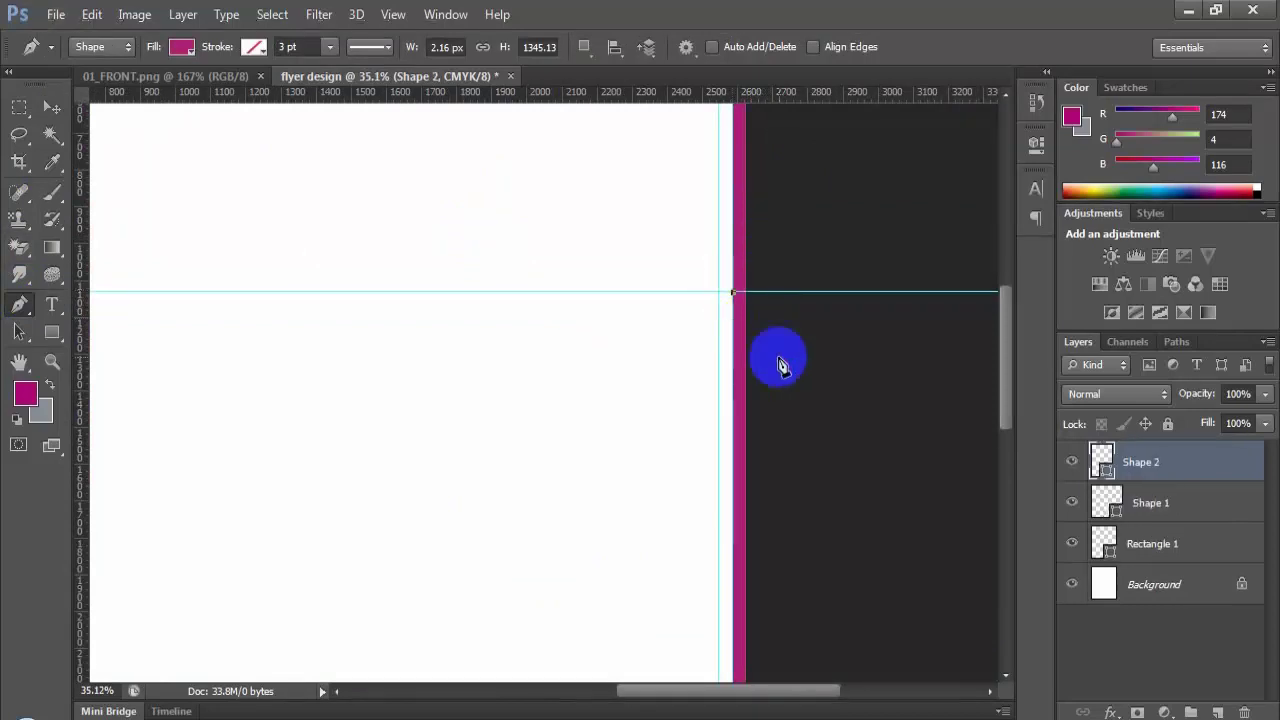
left_click_drag(640, 690, 564, 688)
scroll(540, 625, "down", 4)
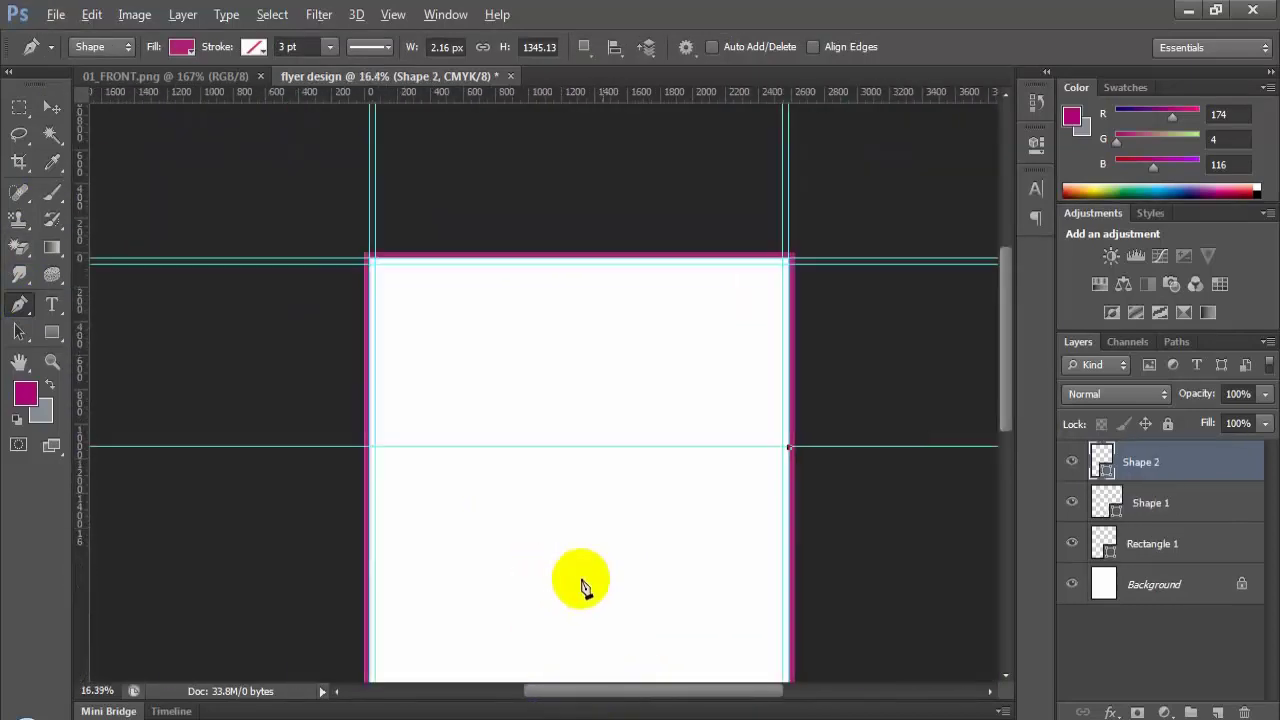
left_click_drag(357, 488, 368, 540)
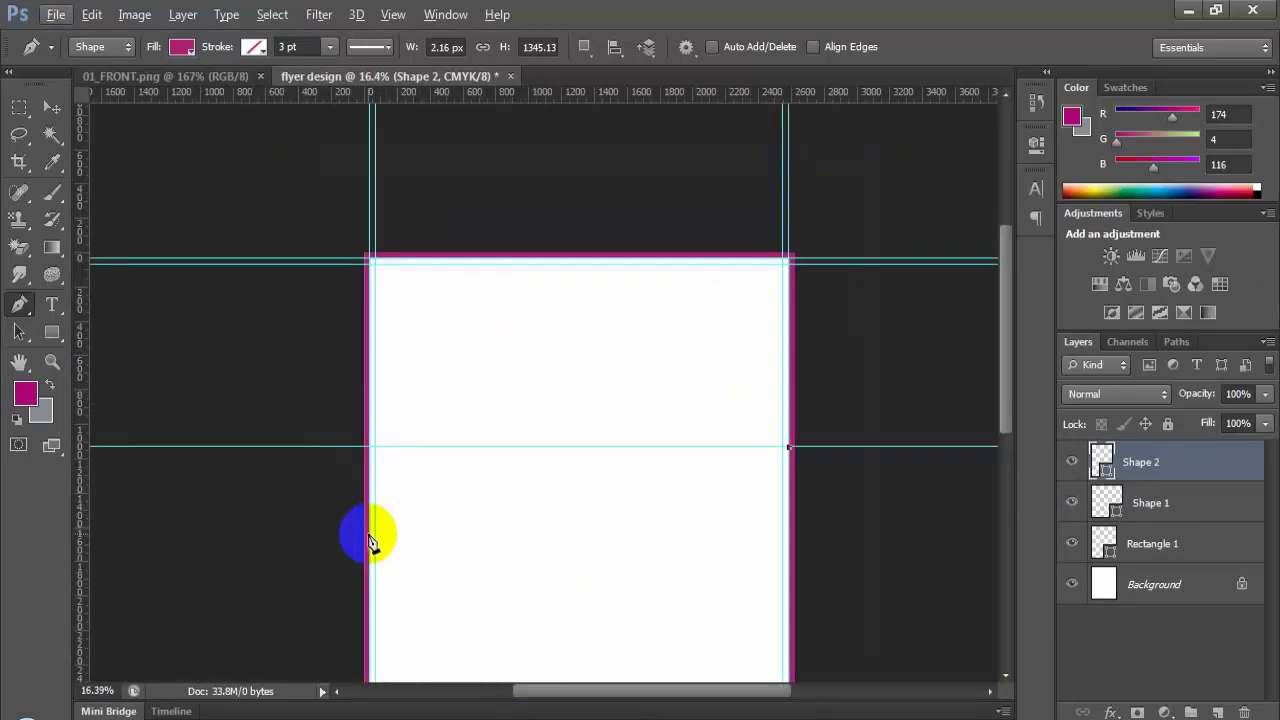
left_click(370, 535)
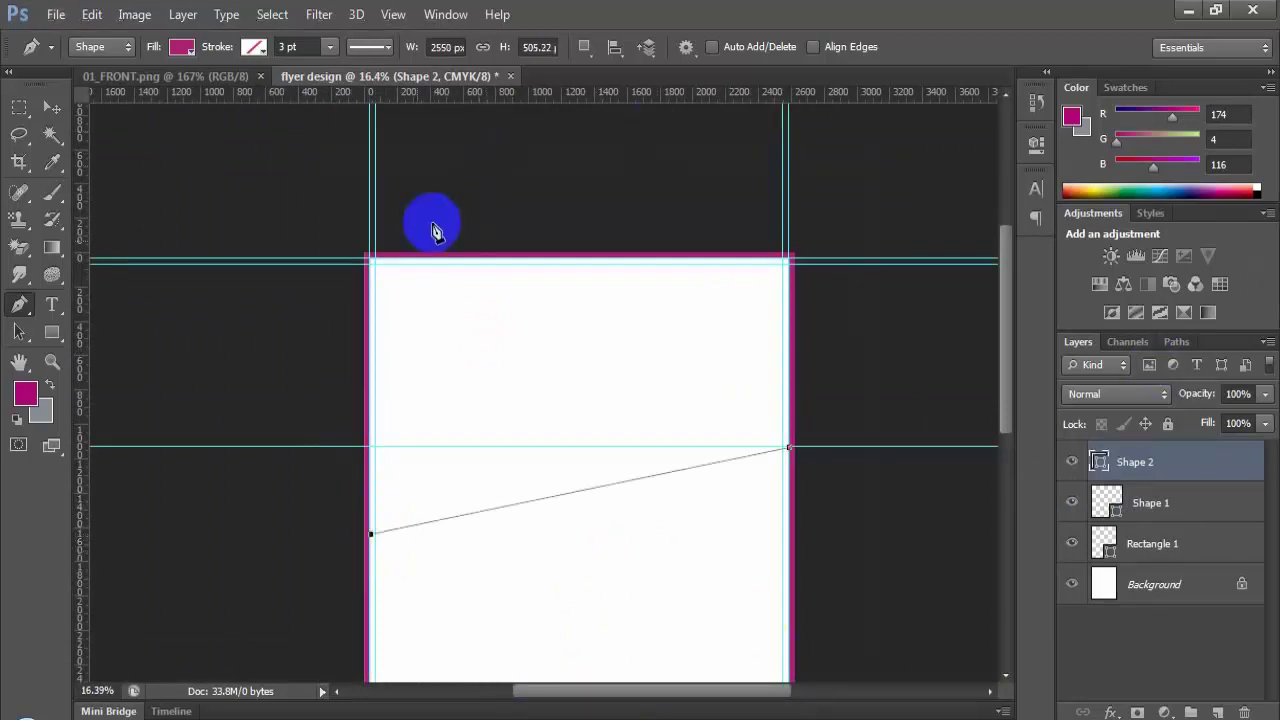
Step: Extend the open slanted path with the Pen tool to the upper-left and upper-right guide corners, filling the area above the diagonal
left_click(370, 262)
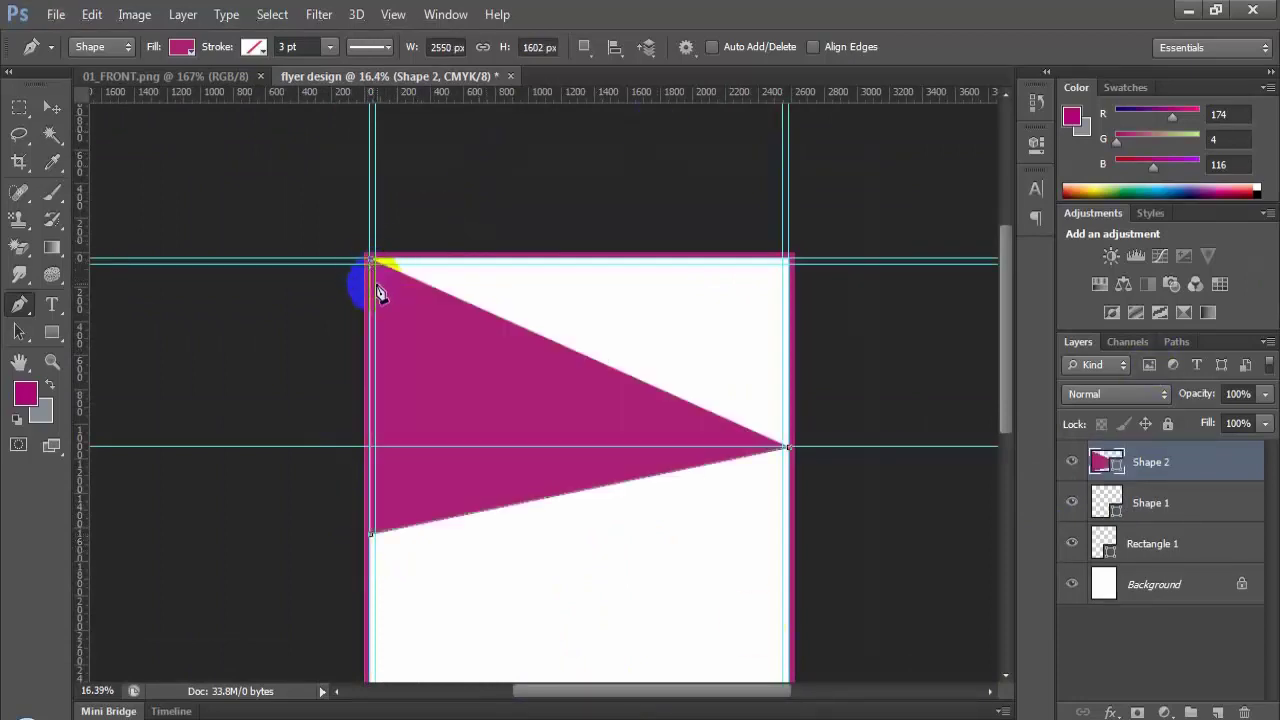
left_click(788, 262)
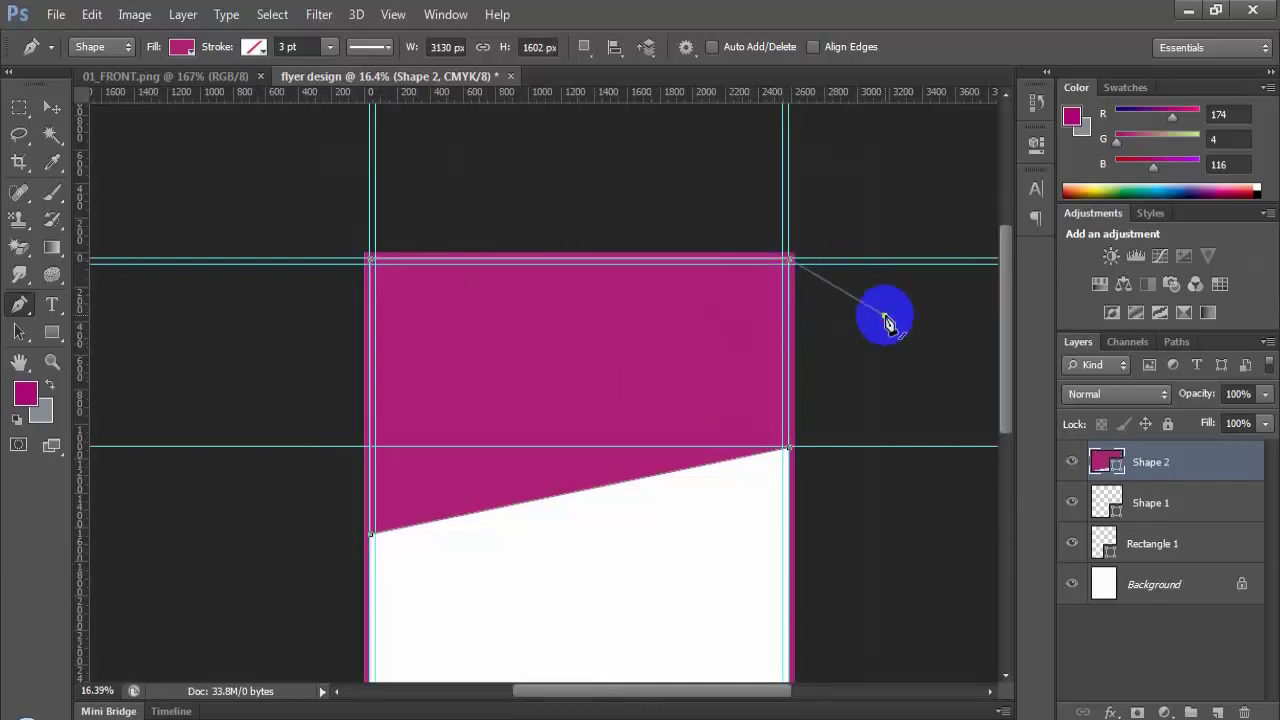
Step: Try to remove the upper-right corner anchor point of the magenta slanted shape using the Delete Anchor Point tool
scroll(800, 262, "up", 10)
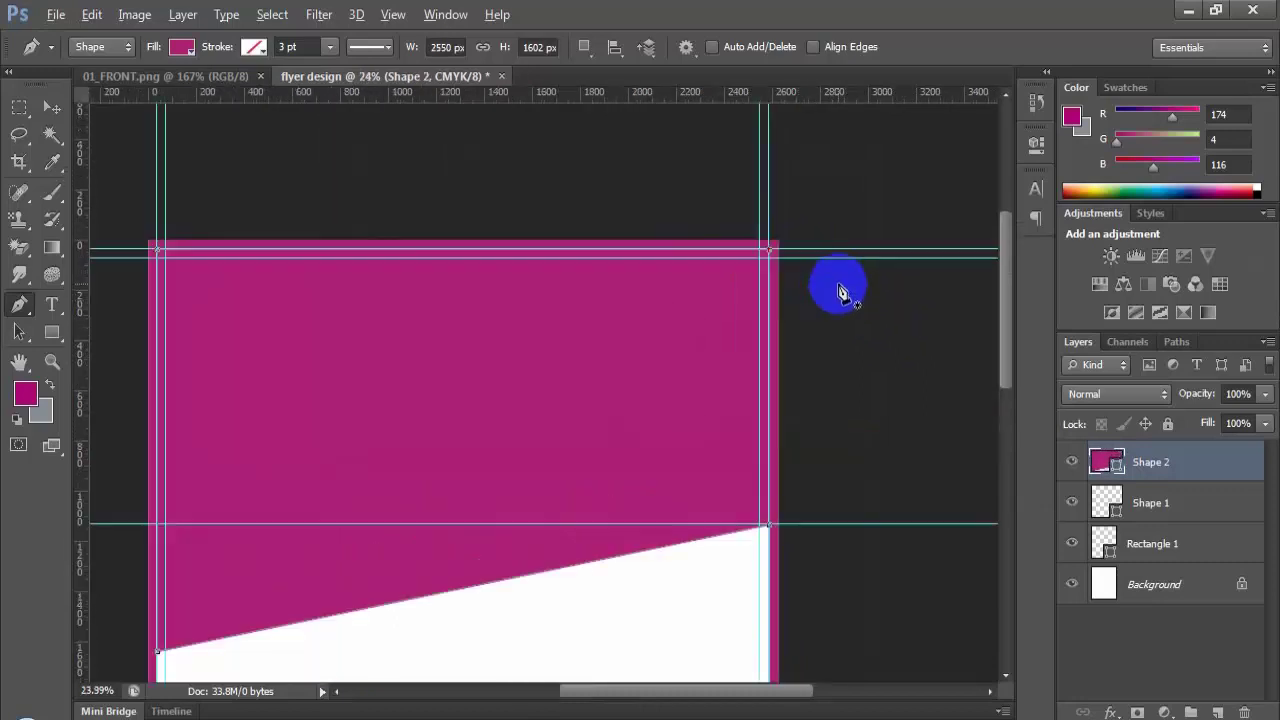
scroll(787, 205, "up", 2)
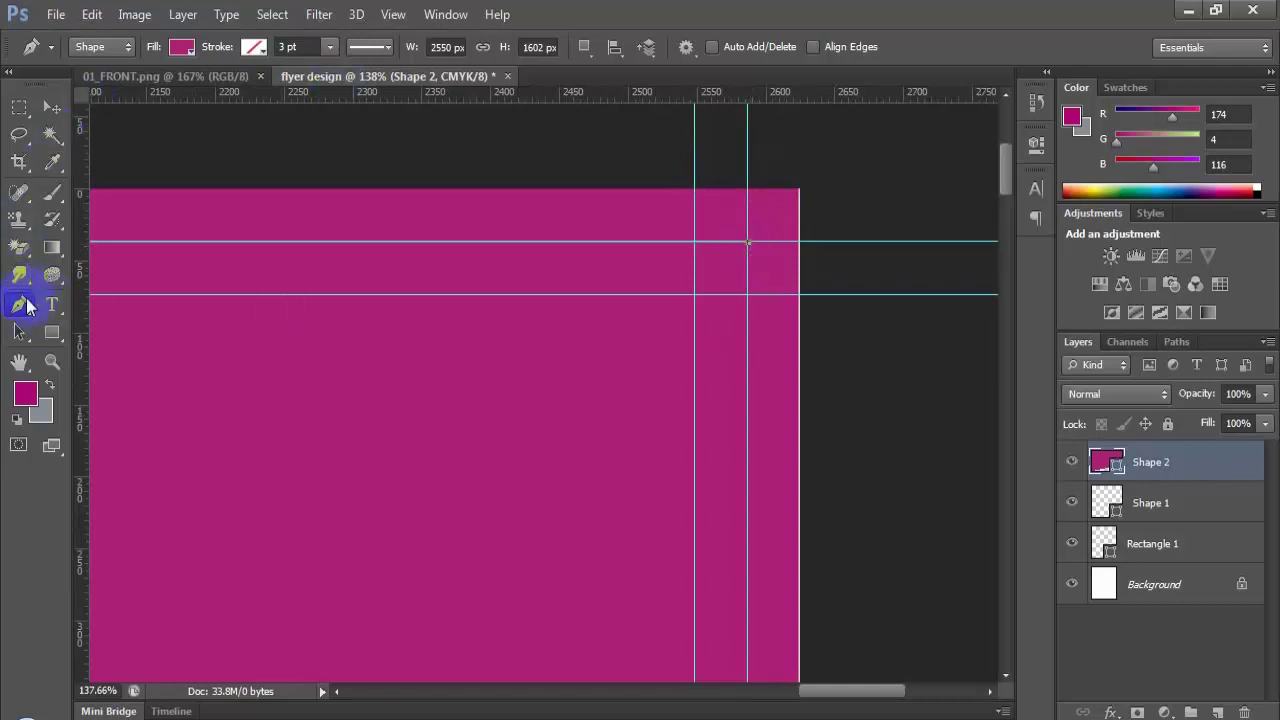
left_click(26, 302)
left_click(92, 346)
left_click(24, 306)
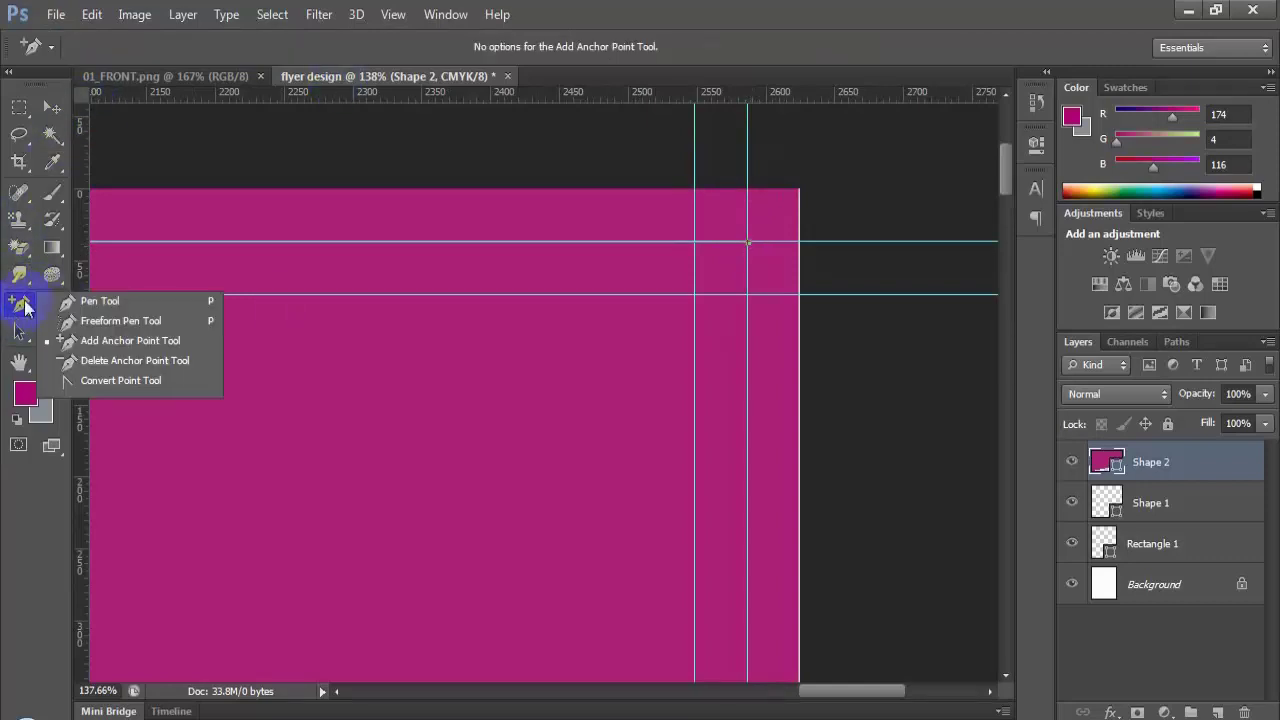
left_click(86, 372)
scroll(757, 278, "up", 6)
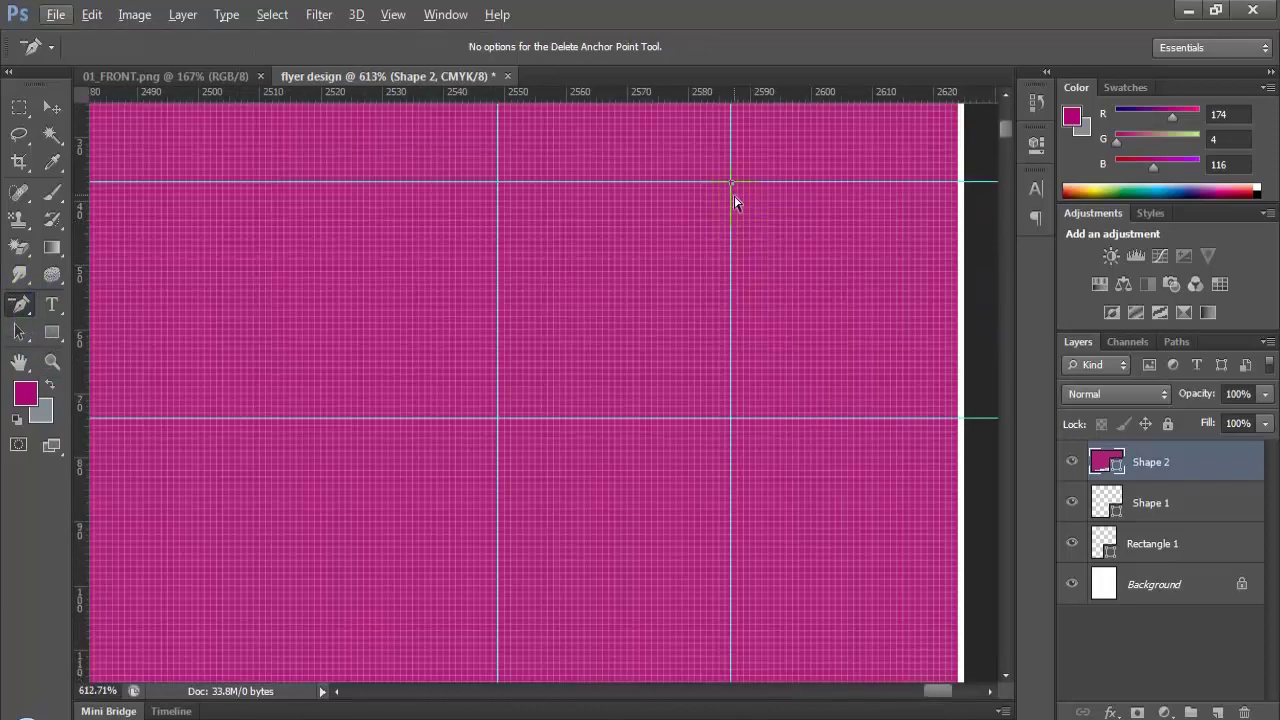
left_click(733, 184)
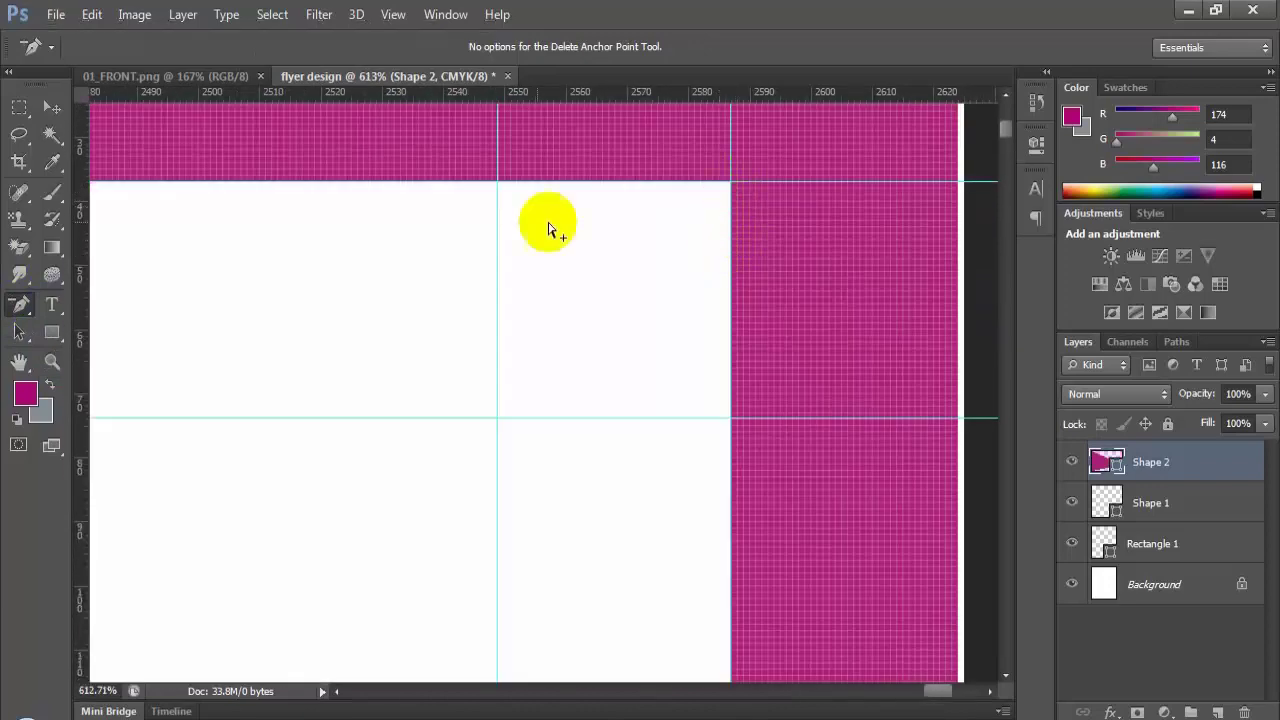
left_click(24, 306)
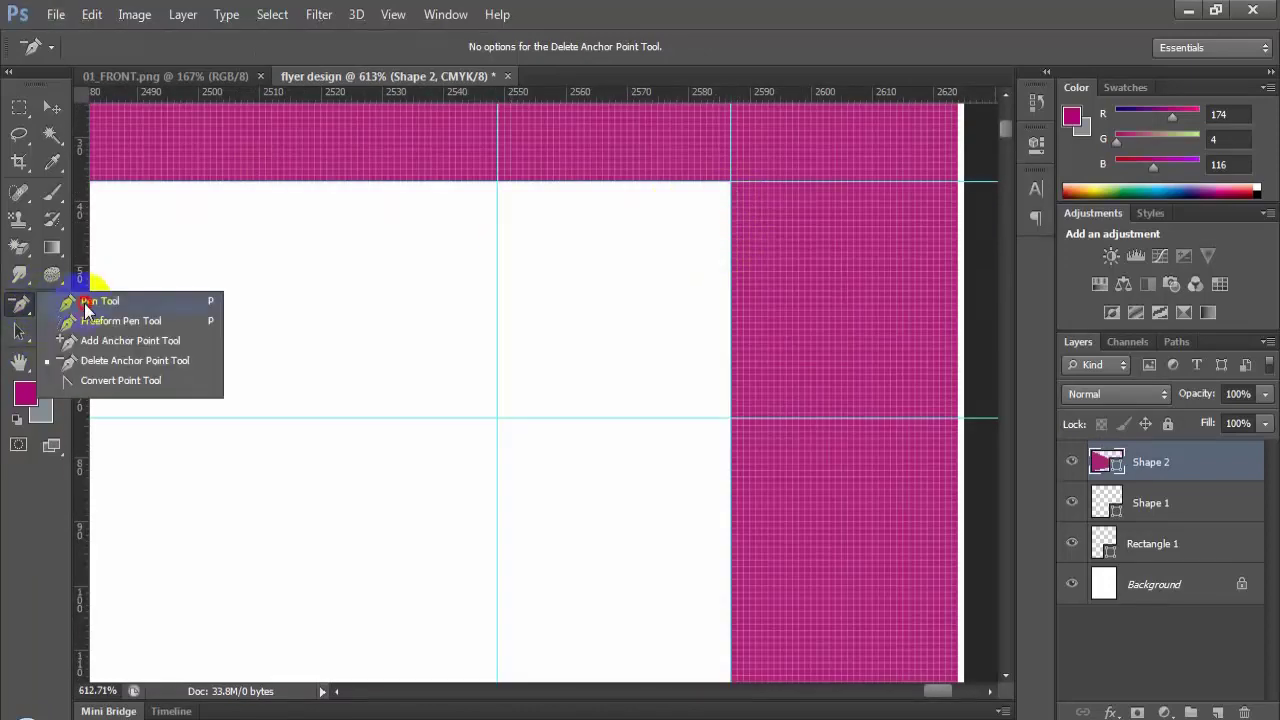
left_click(100, 297)
key("ctrl+z")
scroll(566, 306, "down", 1)
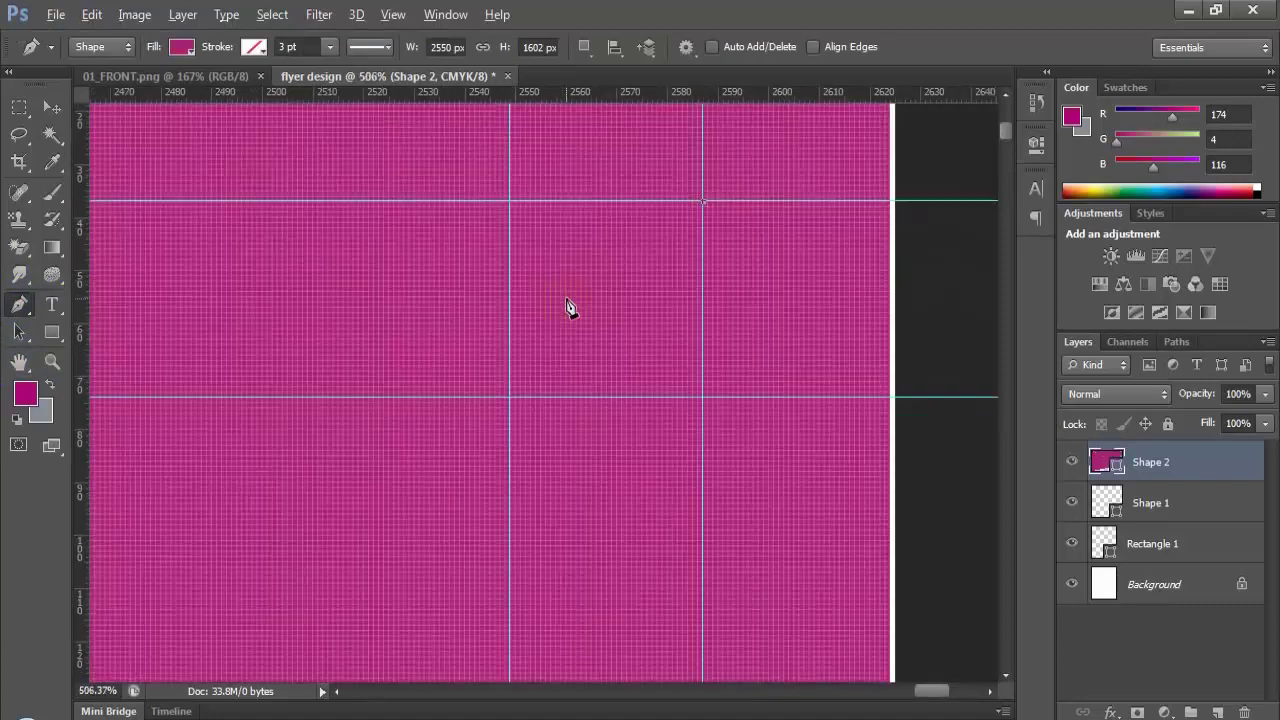
Step: Examine the magenta slanted shape against the guides and border, first near its upper-right corner and across the whole flyer page
left_click(51, 106)
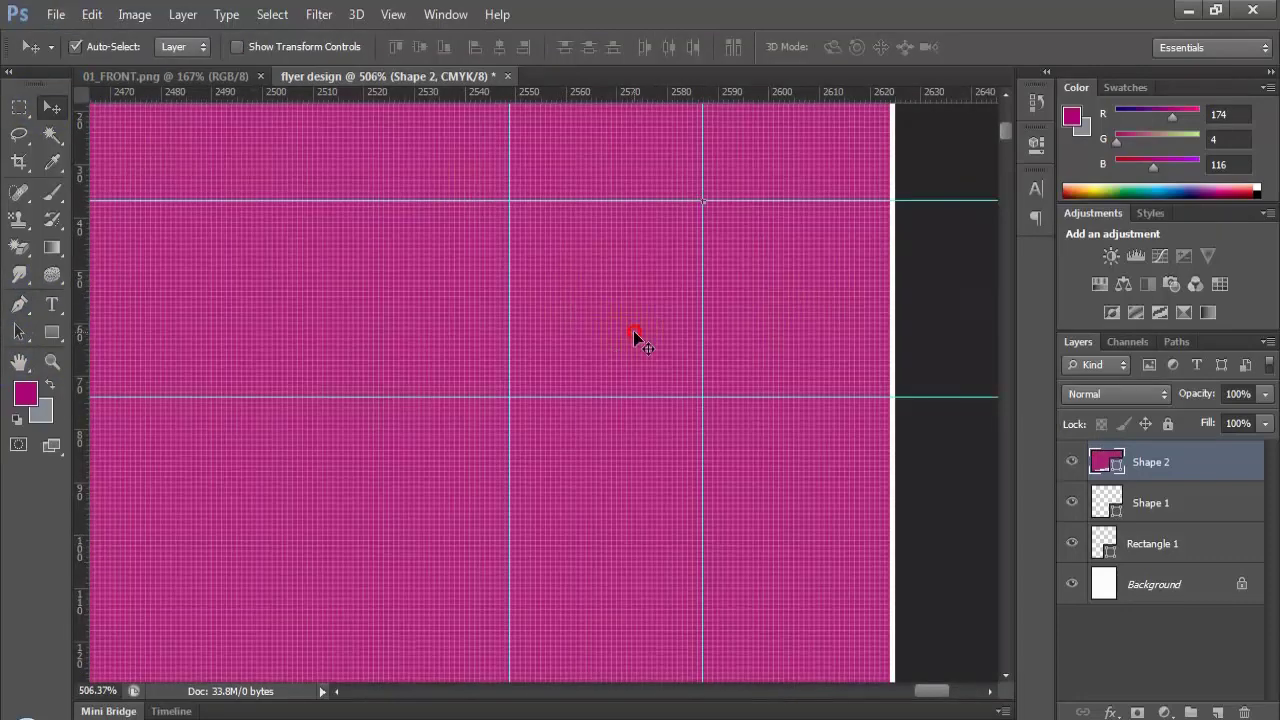
left_click(1158, 505)
left_click(1150, 543)
scroll(586, 391, "down", 5)
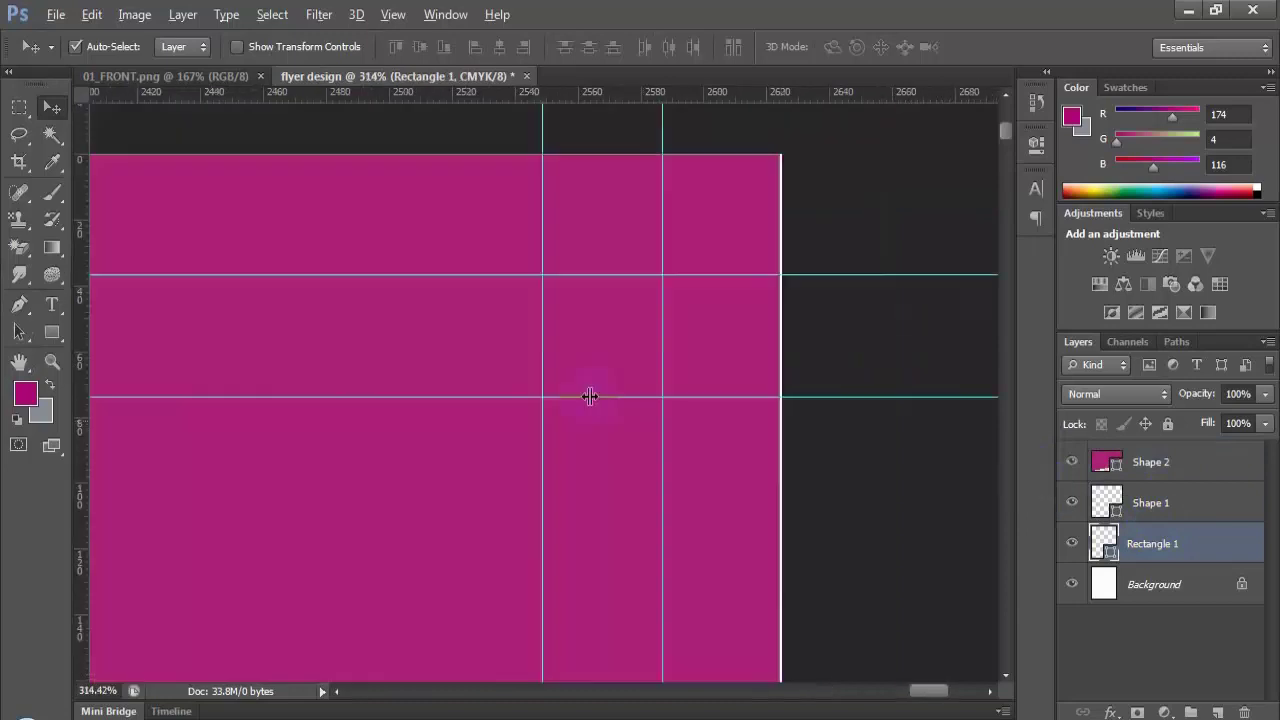
scroll(490, 410, "down", 3)
left_click_drag(849, 690, 700, 686)
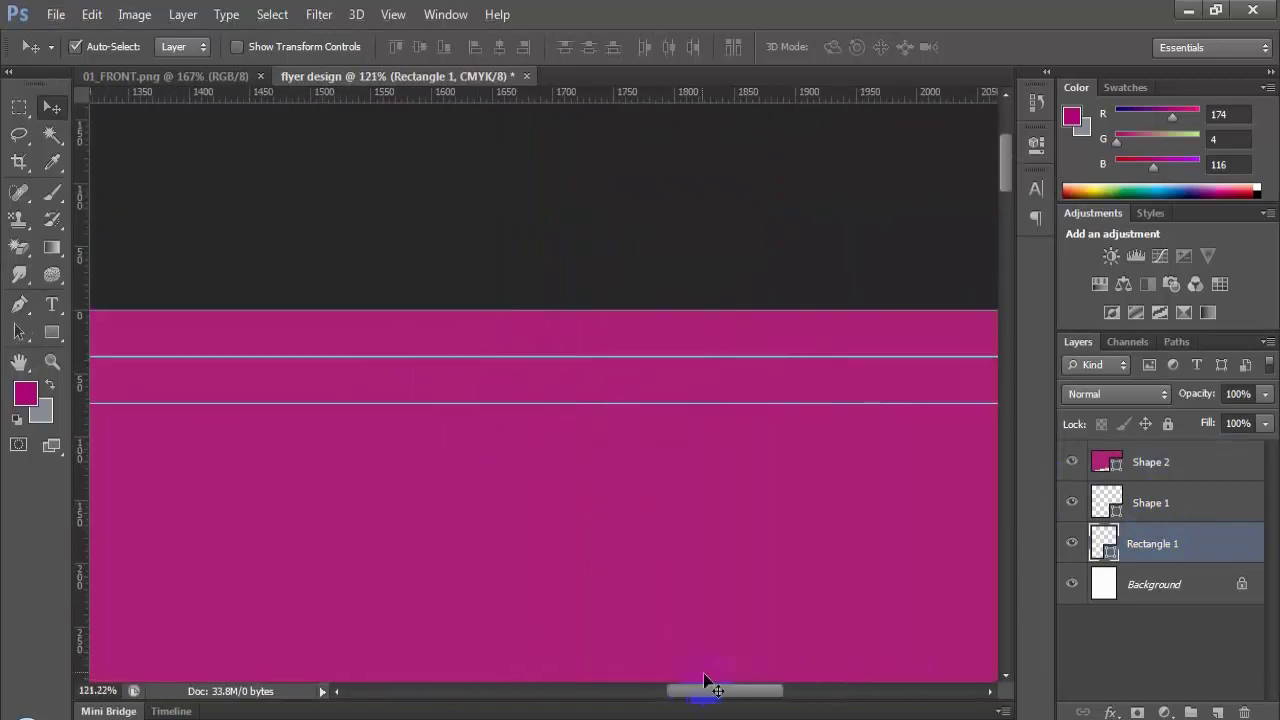
scroll(553, 487, "down", 3)
scroll(553, 487, "down", 5)
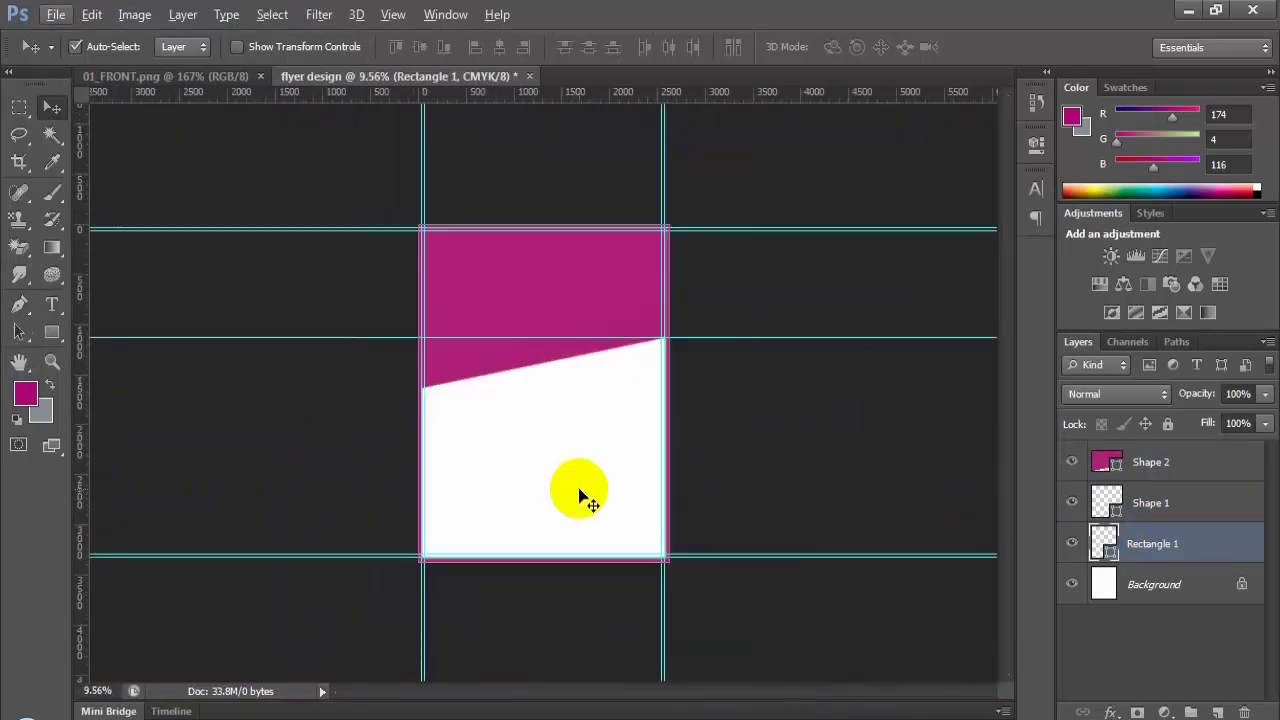
left_click(1150, 462)
key("ctrl+0")
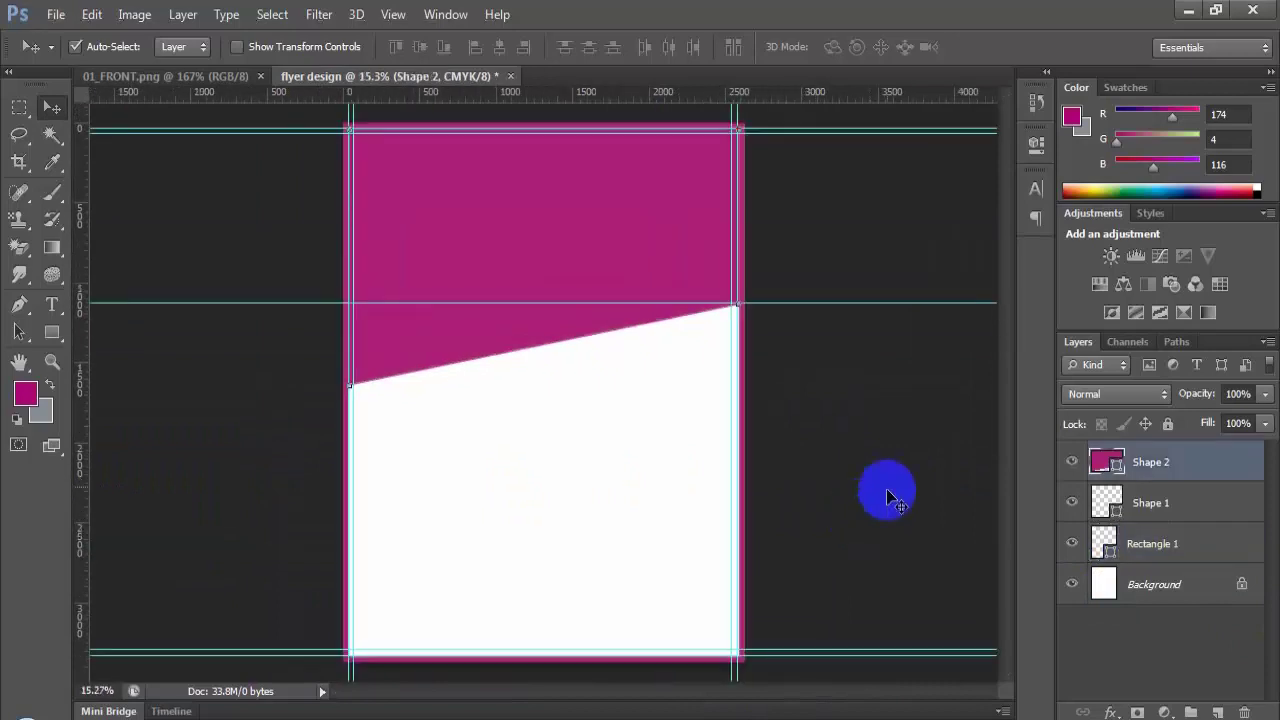
left_click(703, 378)
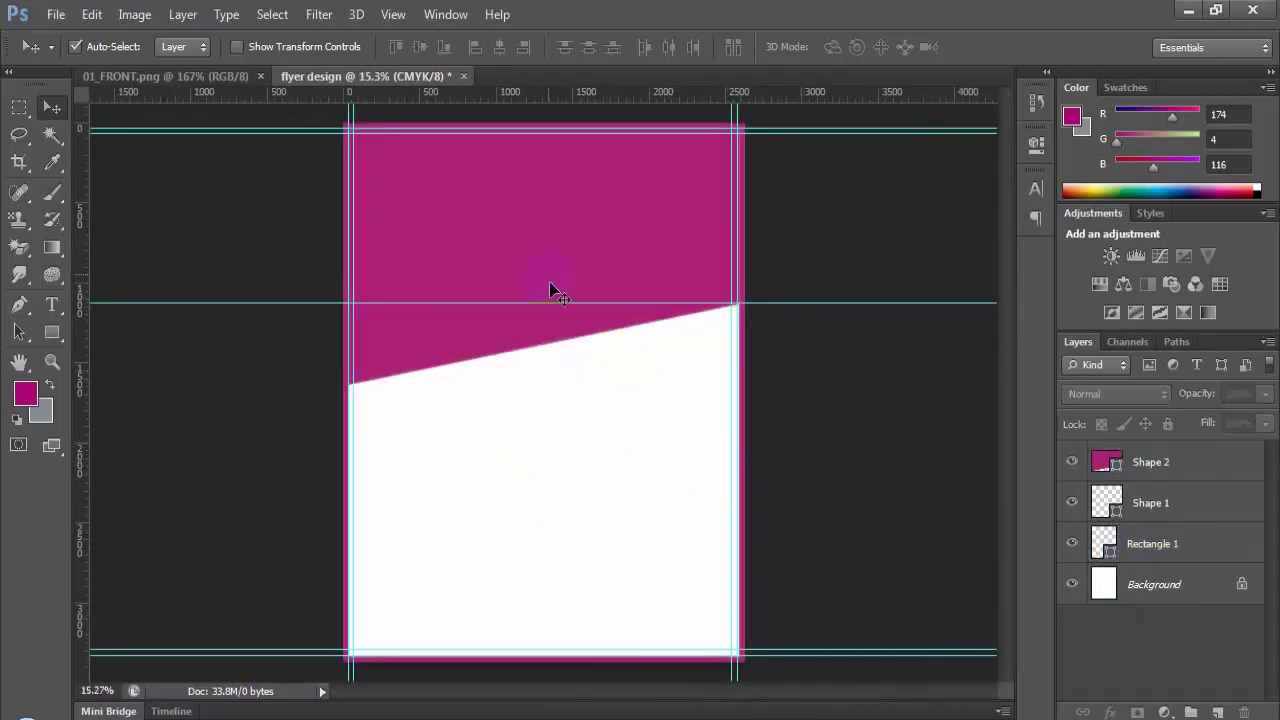
scroll(663, 394, "up", 2)
scroll(777, 429, "down", 2)
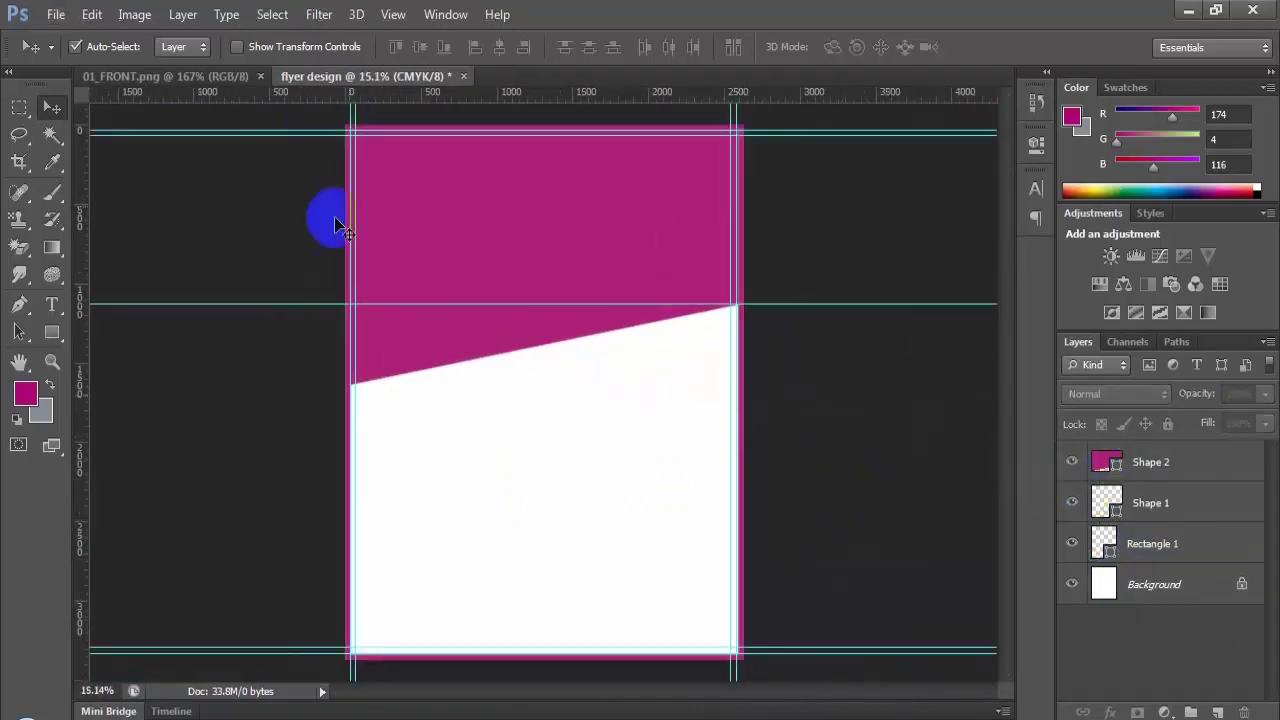
Step: Recolor the Shape 2 layer's fill to a very dark purple
double_click(1116, 463)
left_click_drag(868, 482, 814, 537)
left_click(1172, 313)
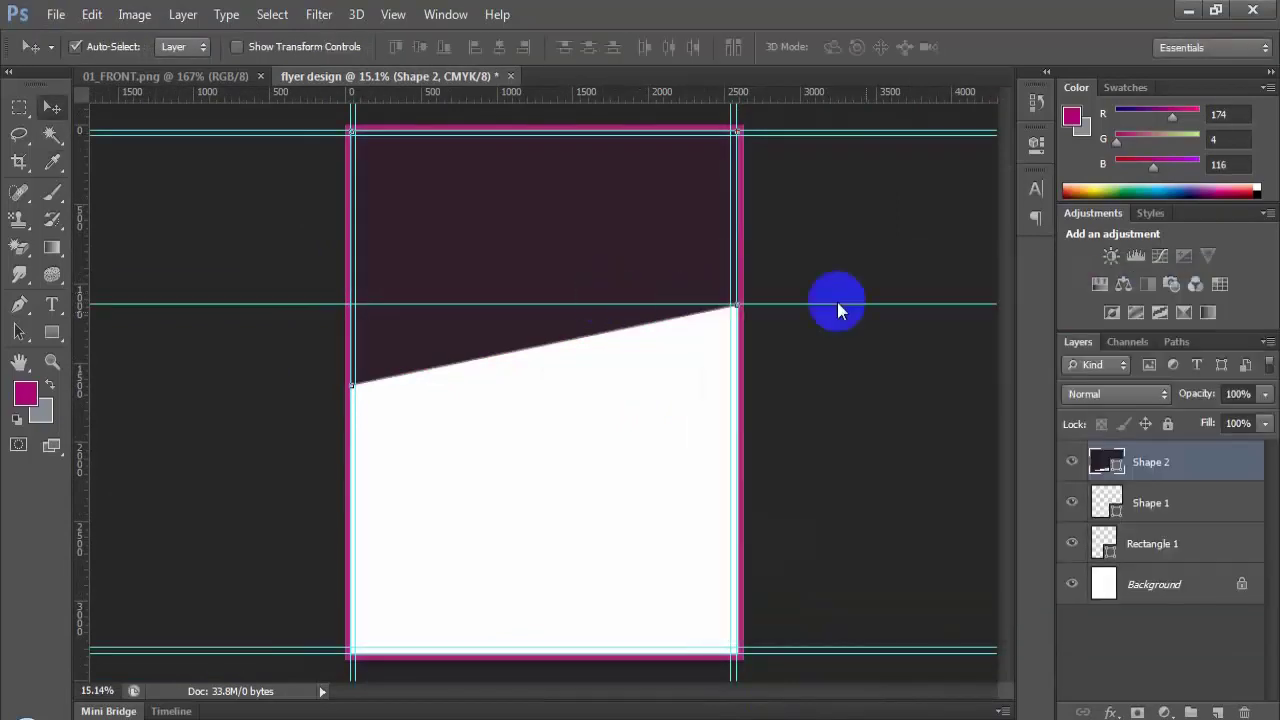
Step: Compare the slanted edge of the flyer design with the diagonal teal band in the 01_FRONT.png reference
left_click(1174, 492)
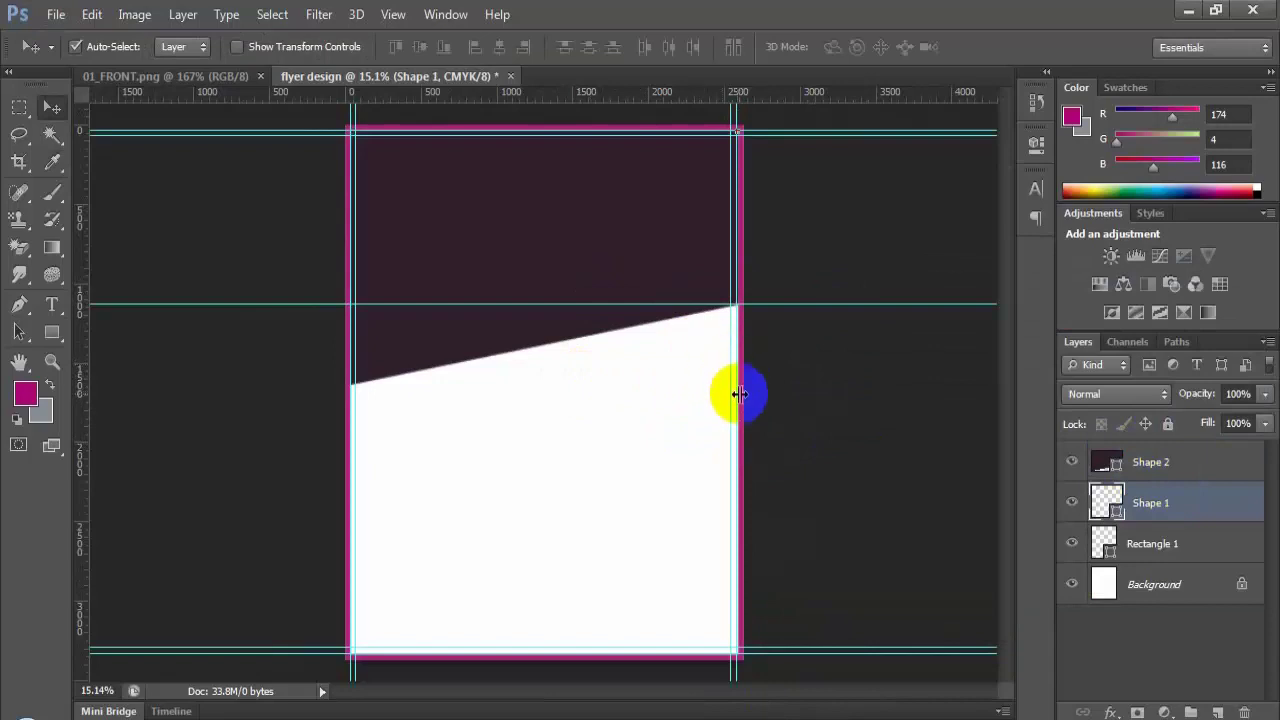
left_click(166, 78)
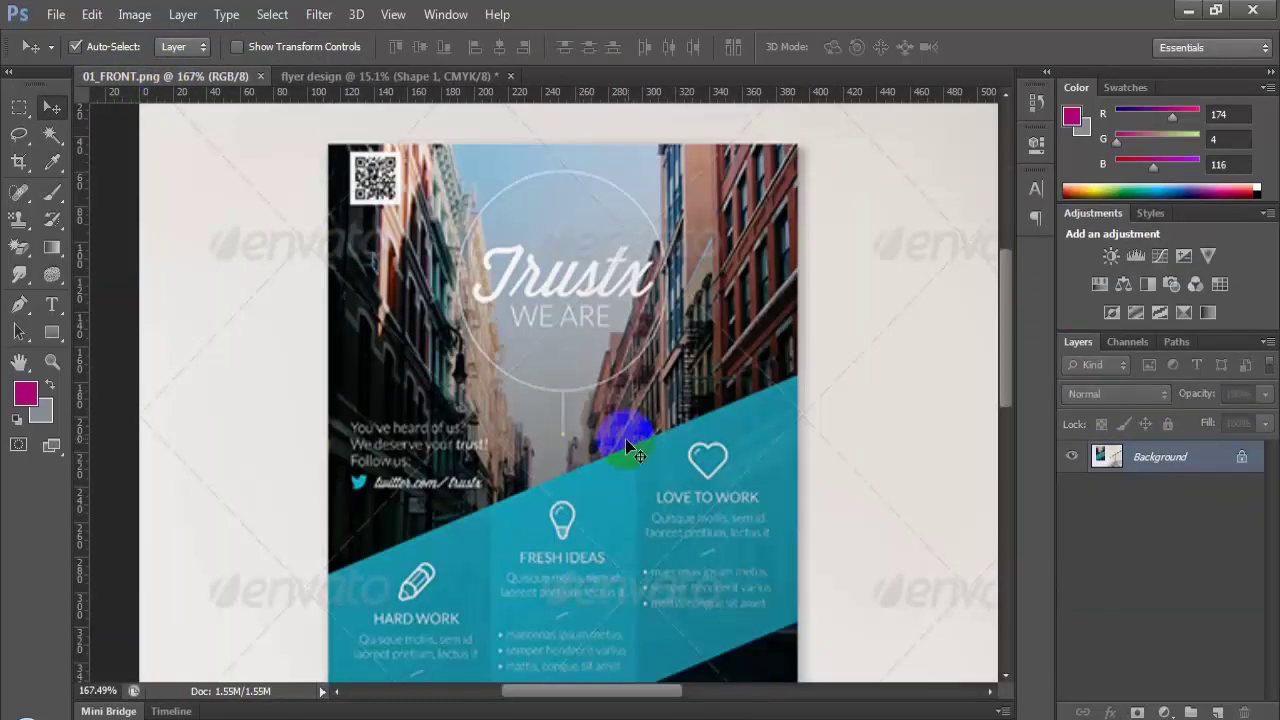
scroll(630, 450, "down", 5)
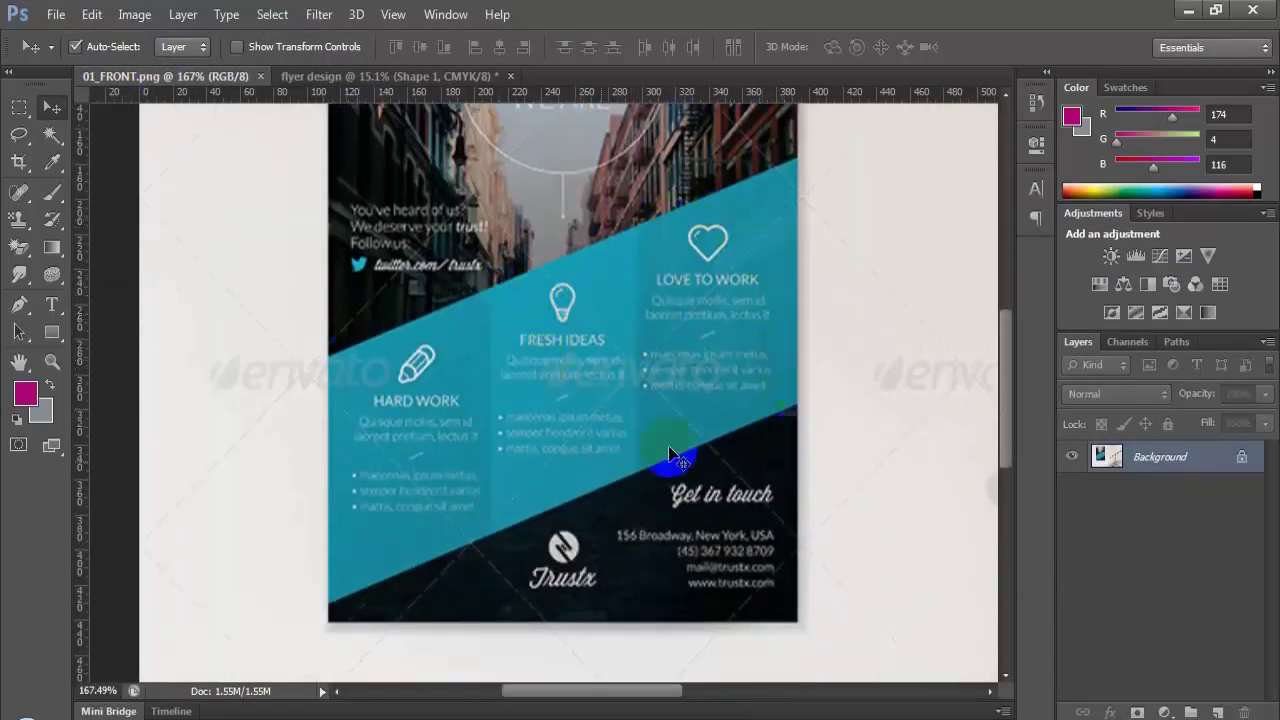
left_click(425, 76)
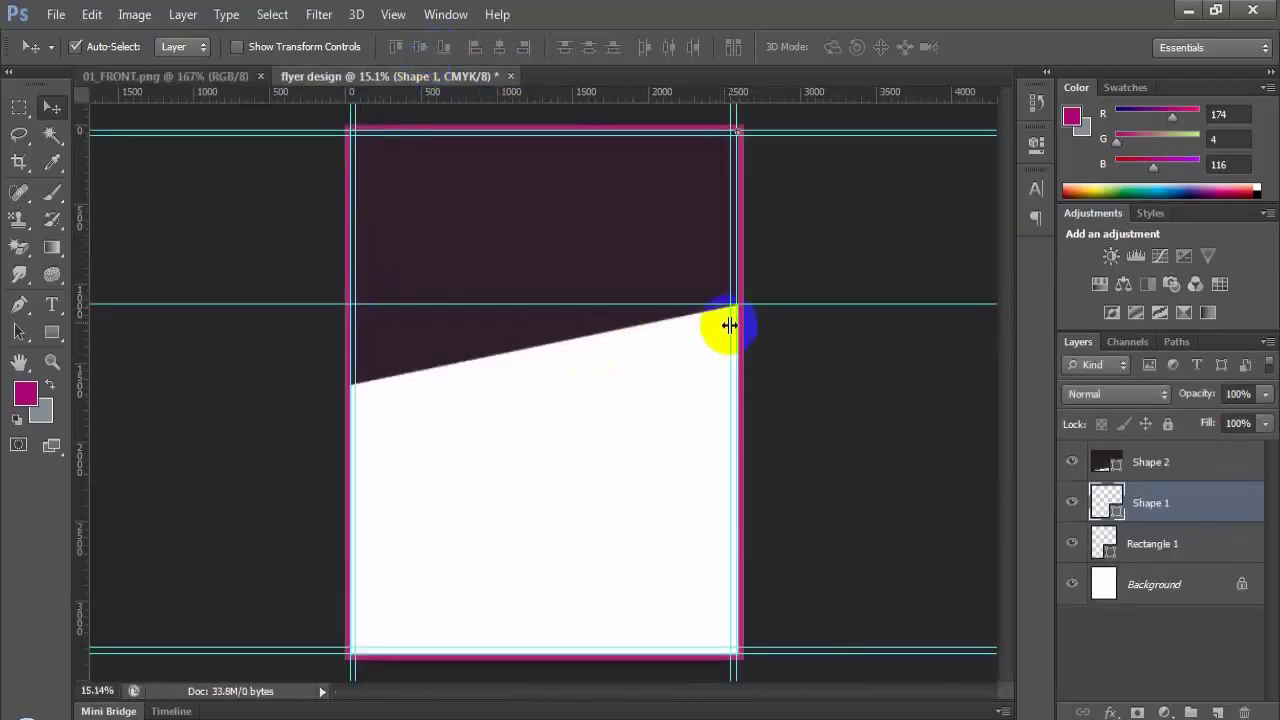
scroll(703, 337, "up", 6)
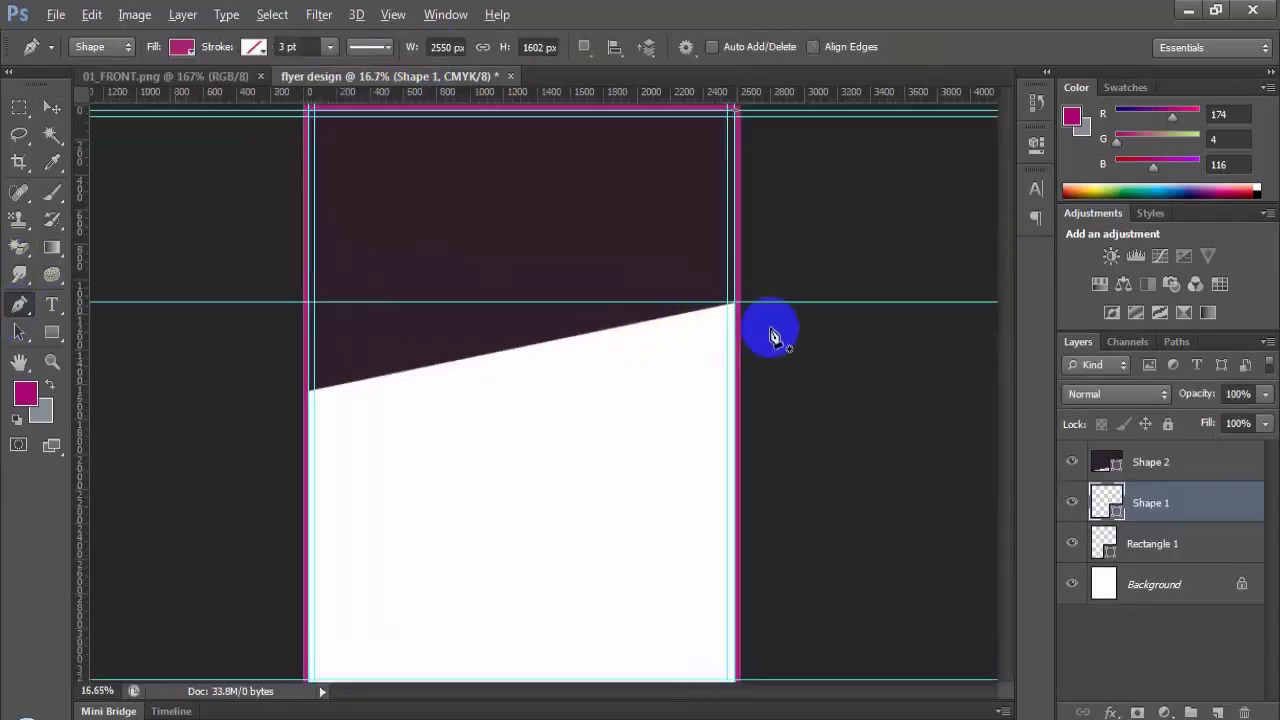
scroll(740, 232, "up", 2)
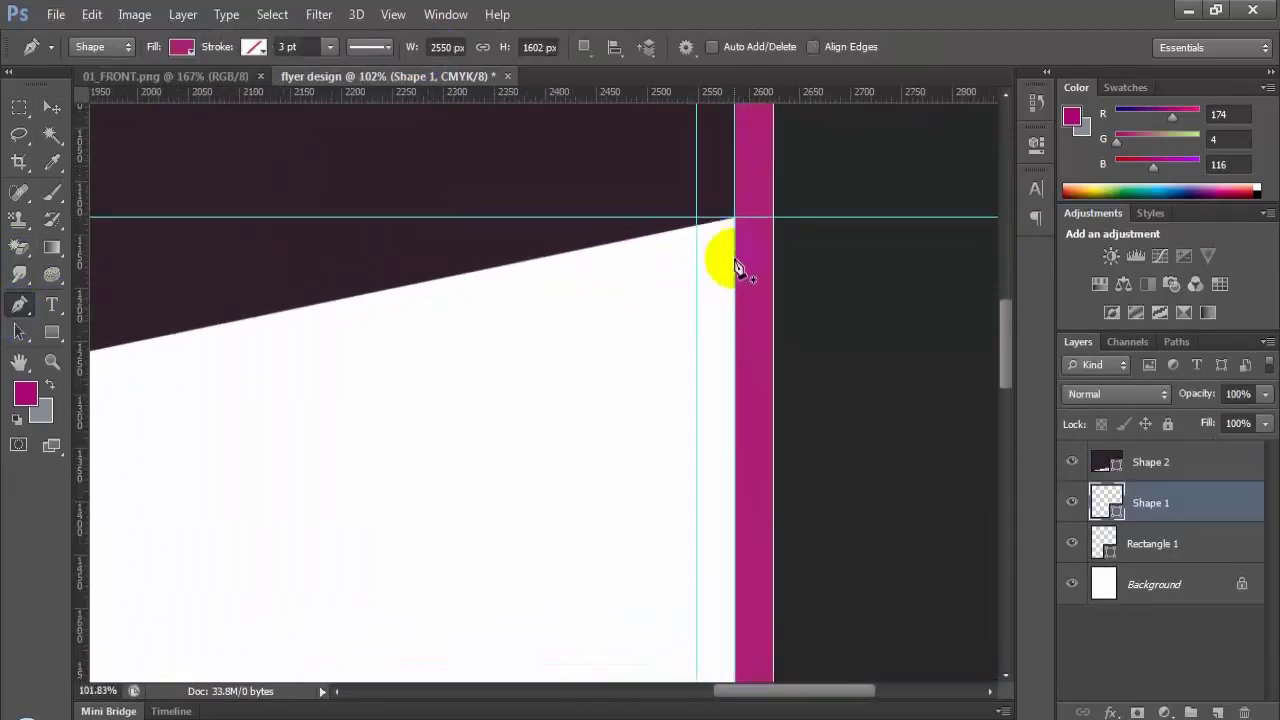
left_click(240, 80)
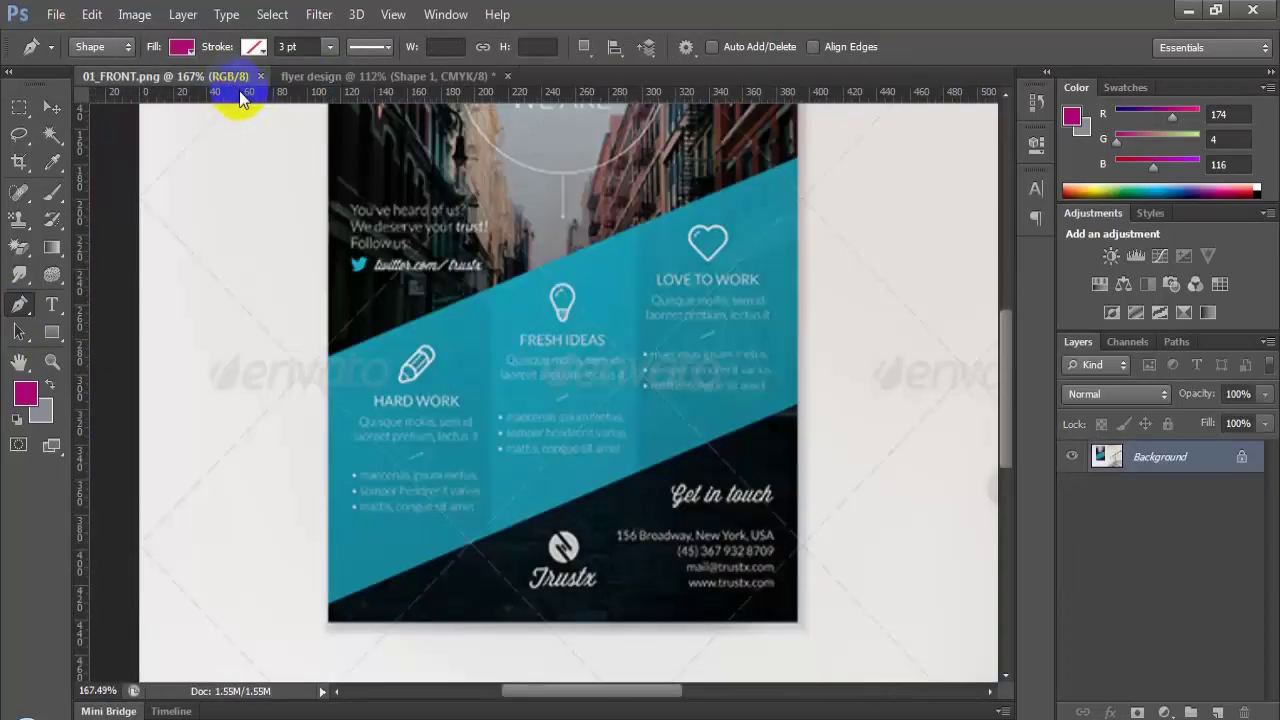
left_click(366, 79)
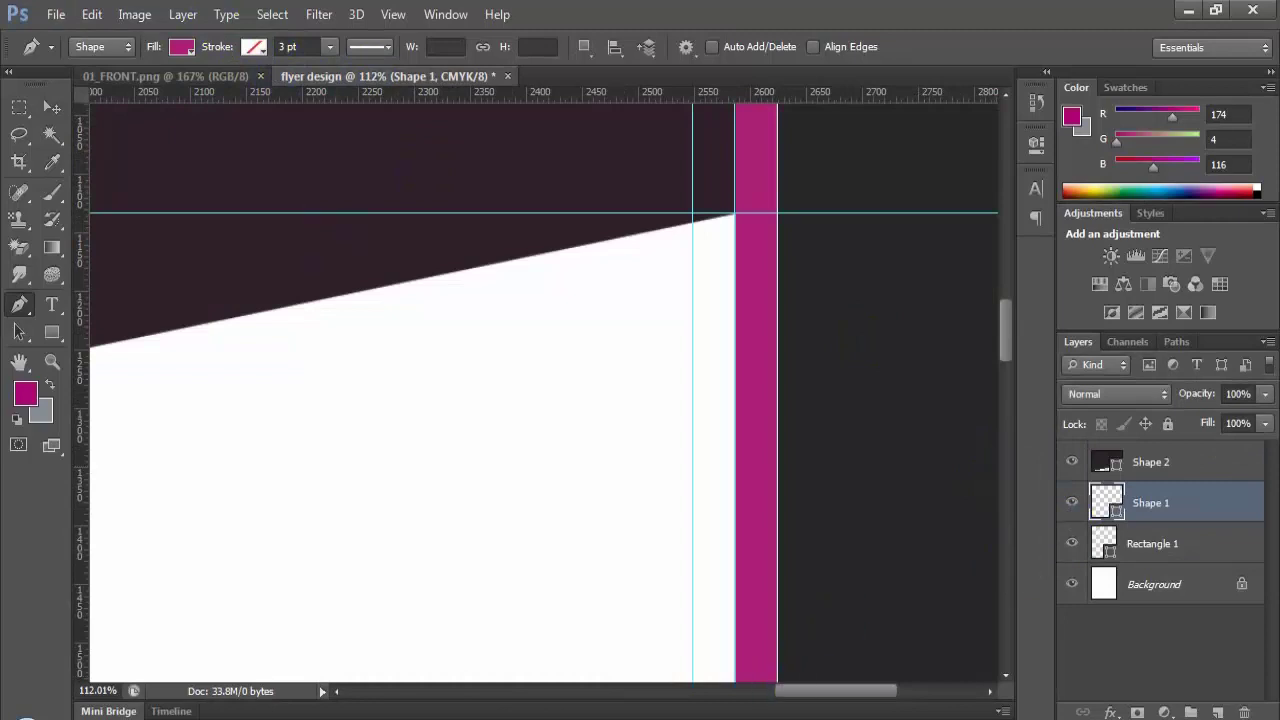
scroll(506, 357, "down", 6)
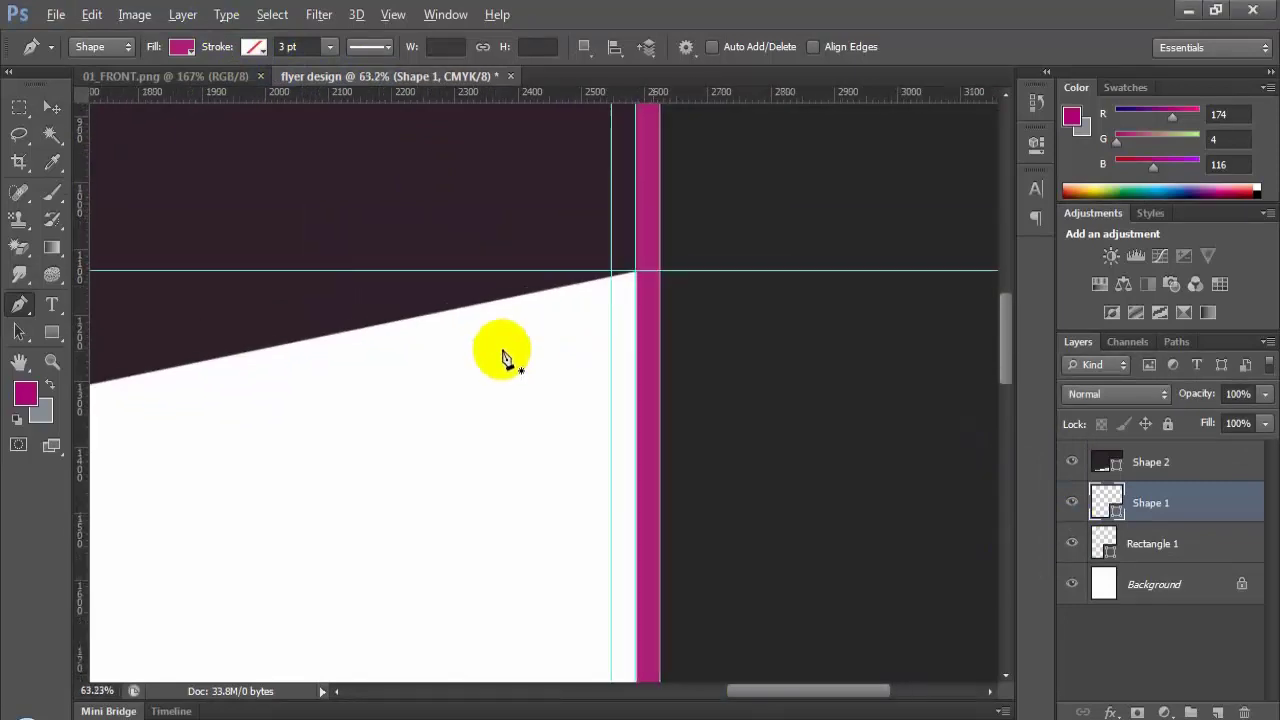
left_click_drag(737, 688, 561, 688)
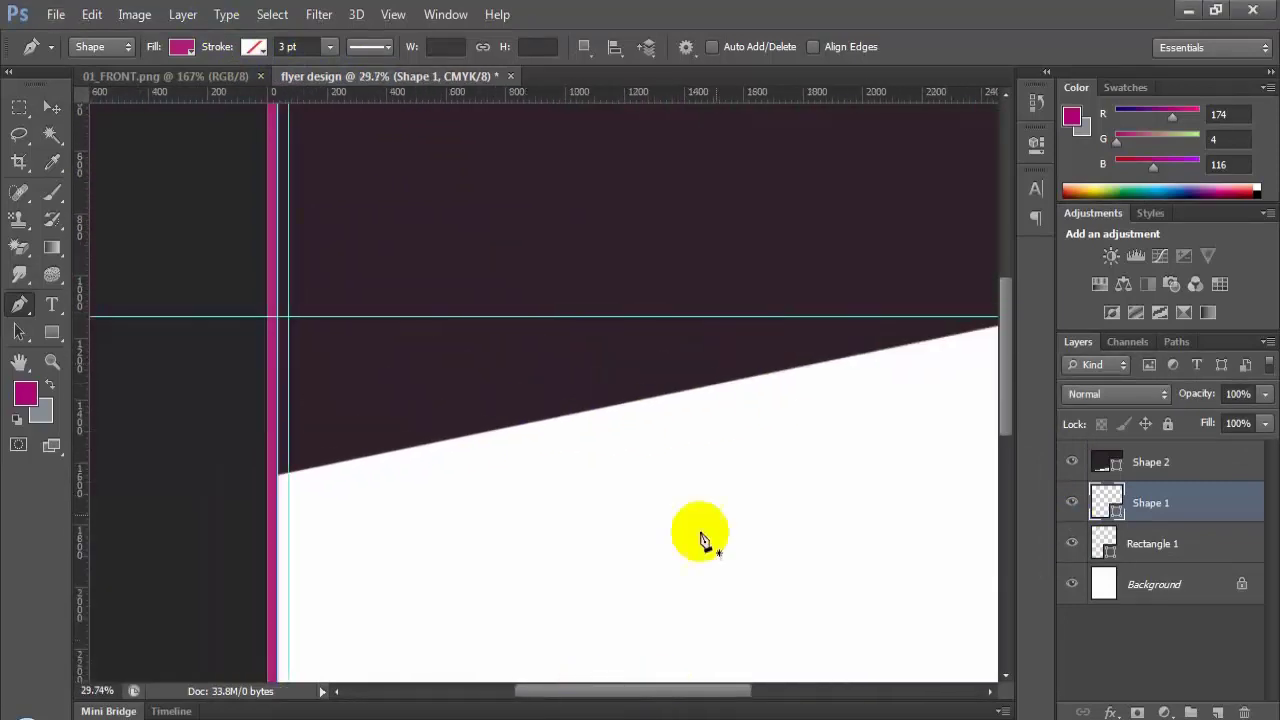
scroll(838, 474, "down", 3)
left_click_drag(666, 688, 691, 688)
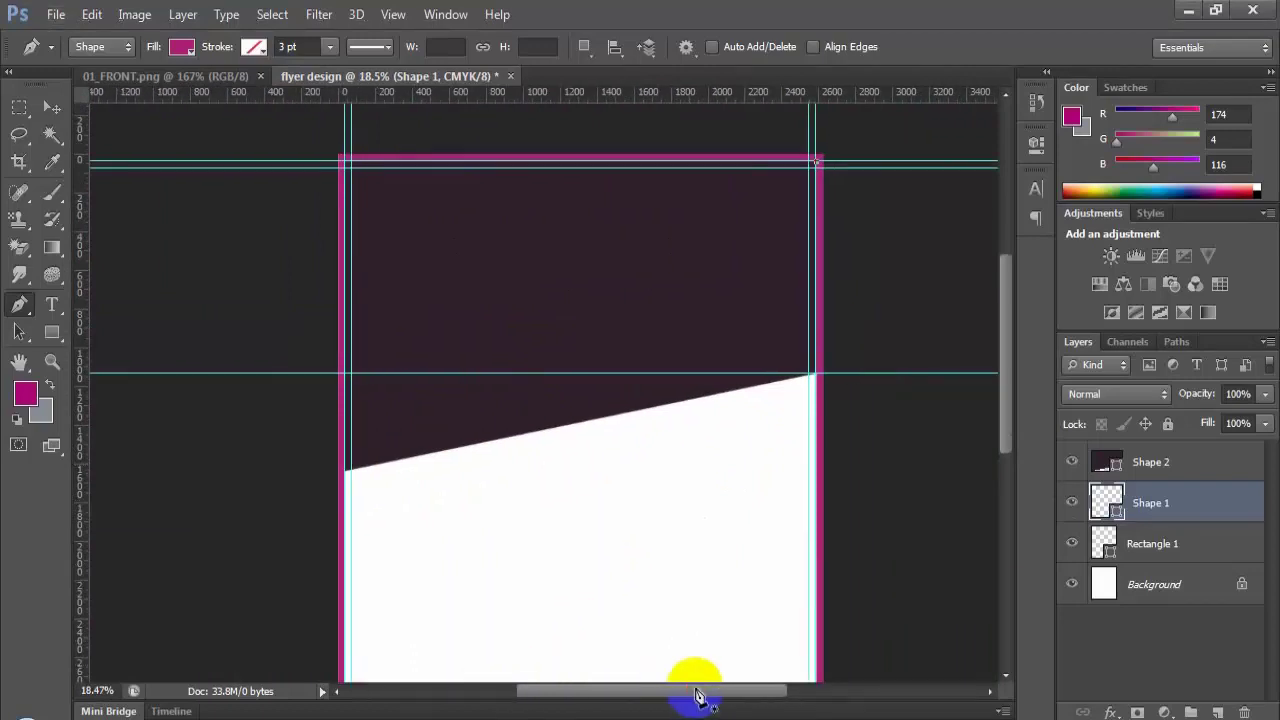
scroll(872, 360, "down", 2)
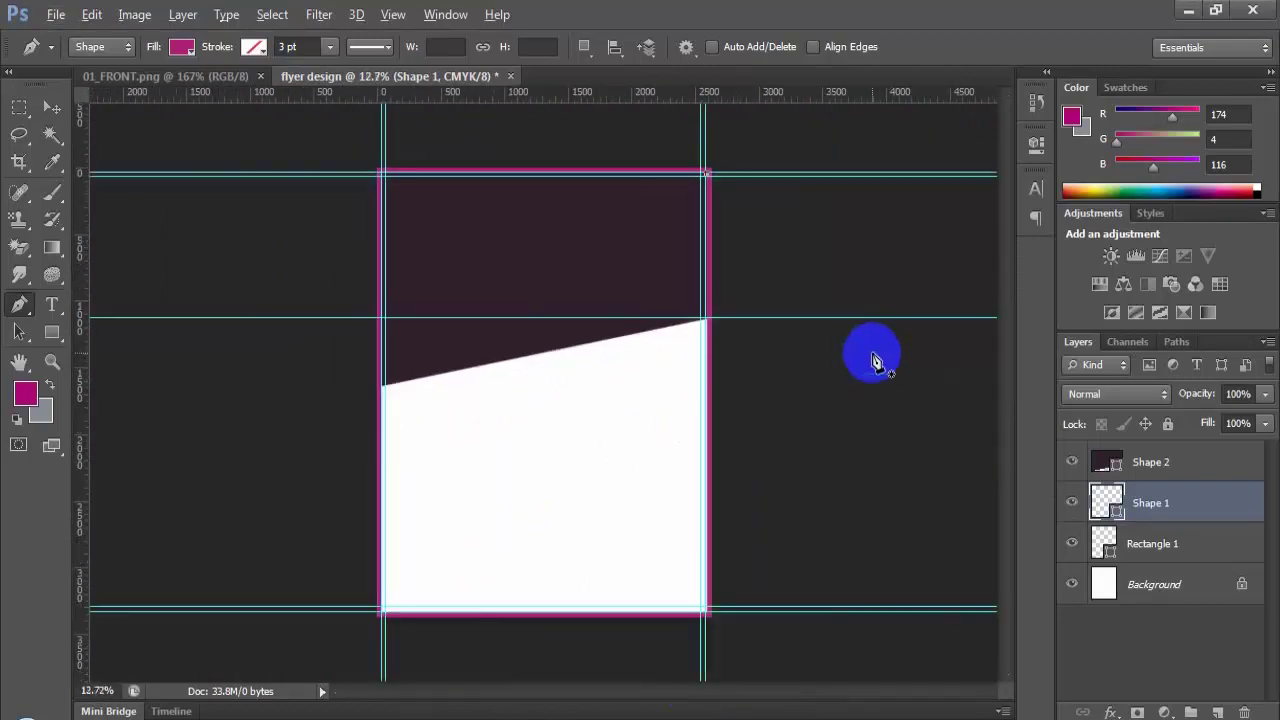
Step: Check where the teal band ends in 01_FRONT.png and add a matching horizontal guide slightly above the flyer design's bottom margin
left_click(200, 77)
left_click(330, 612)
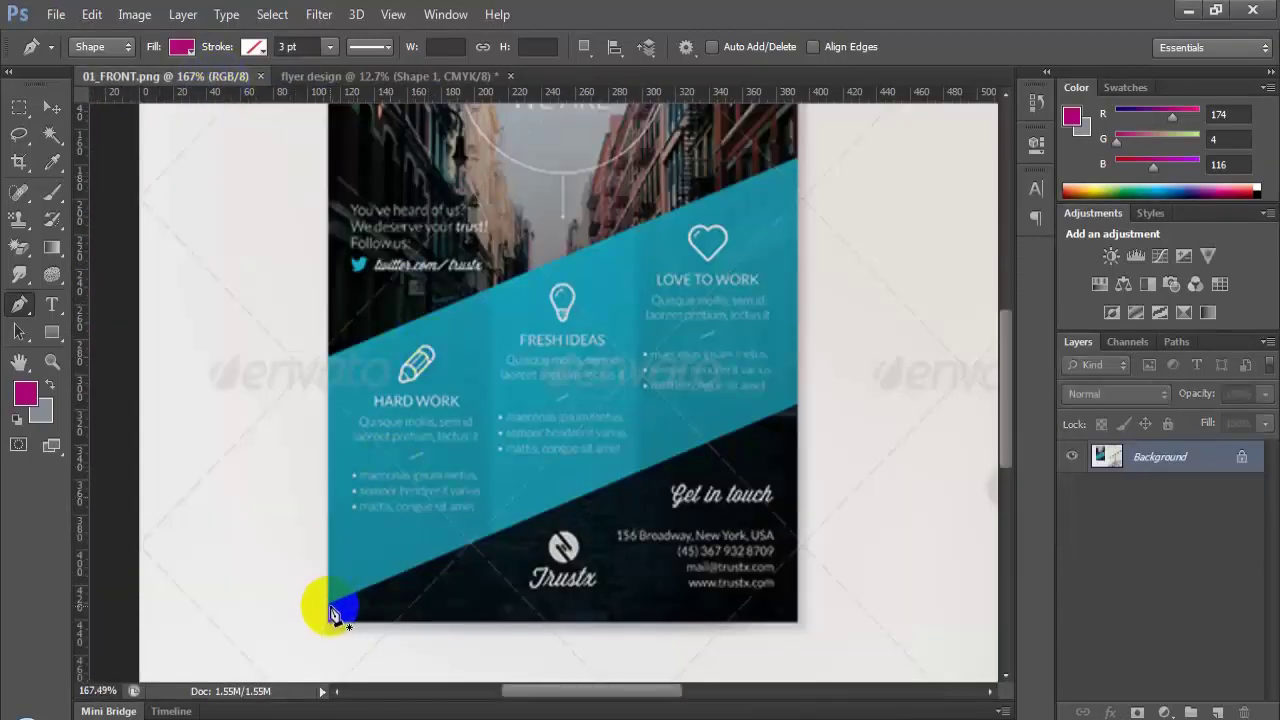
left_click(410, 77)
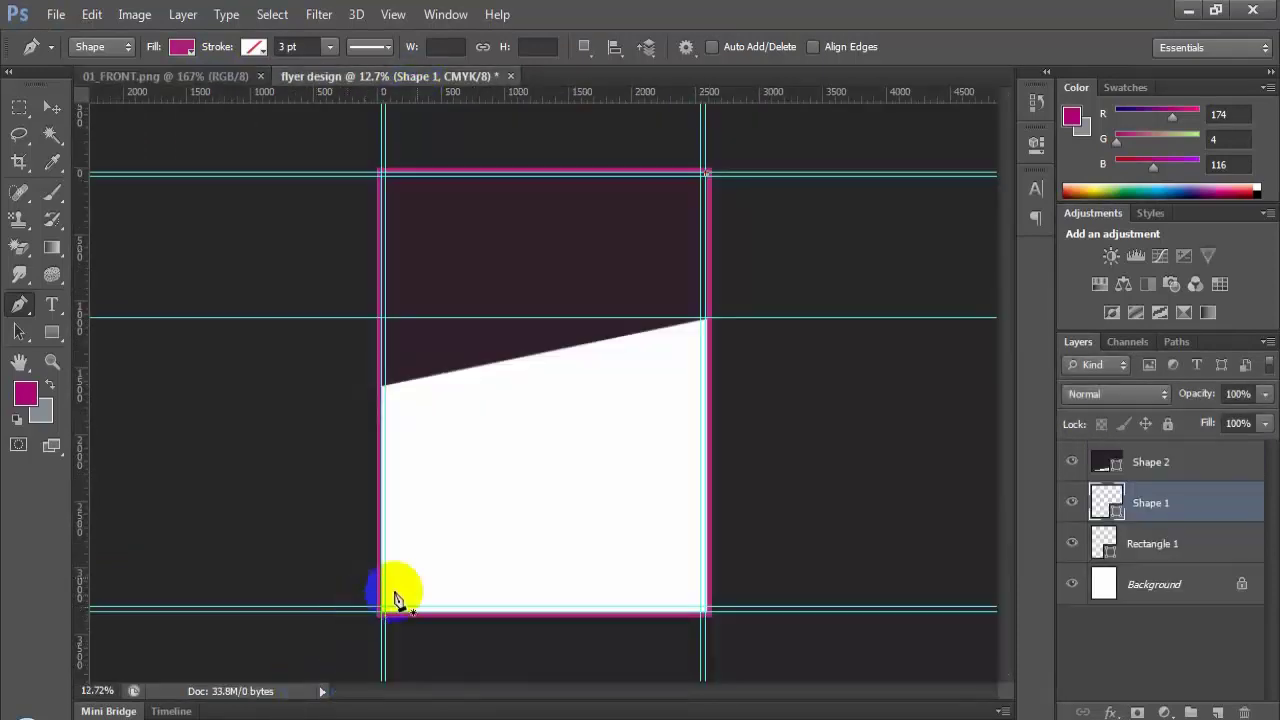
left_click(48, 107)
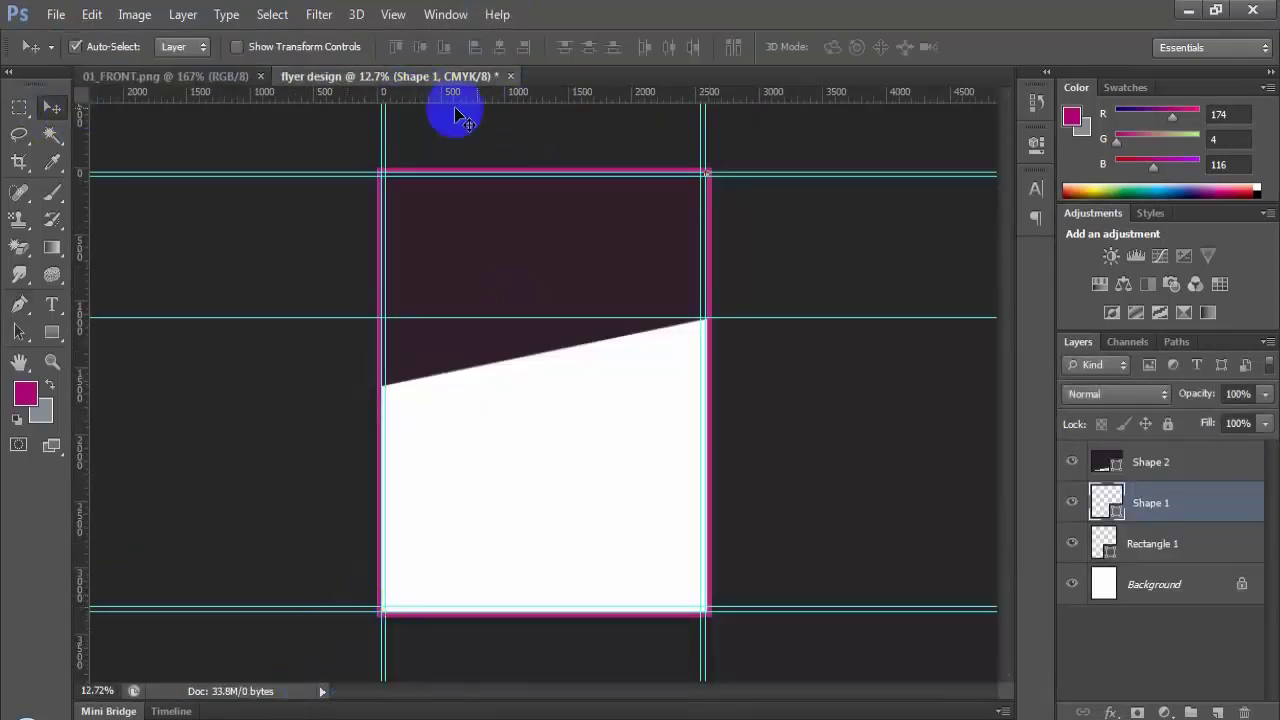
left_click_drag(549, 97, 565, 585)
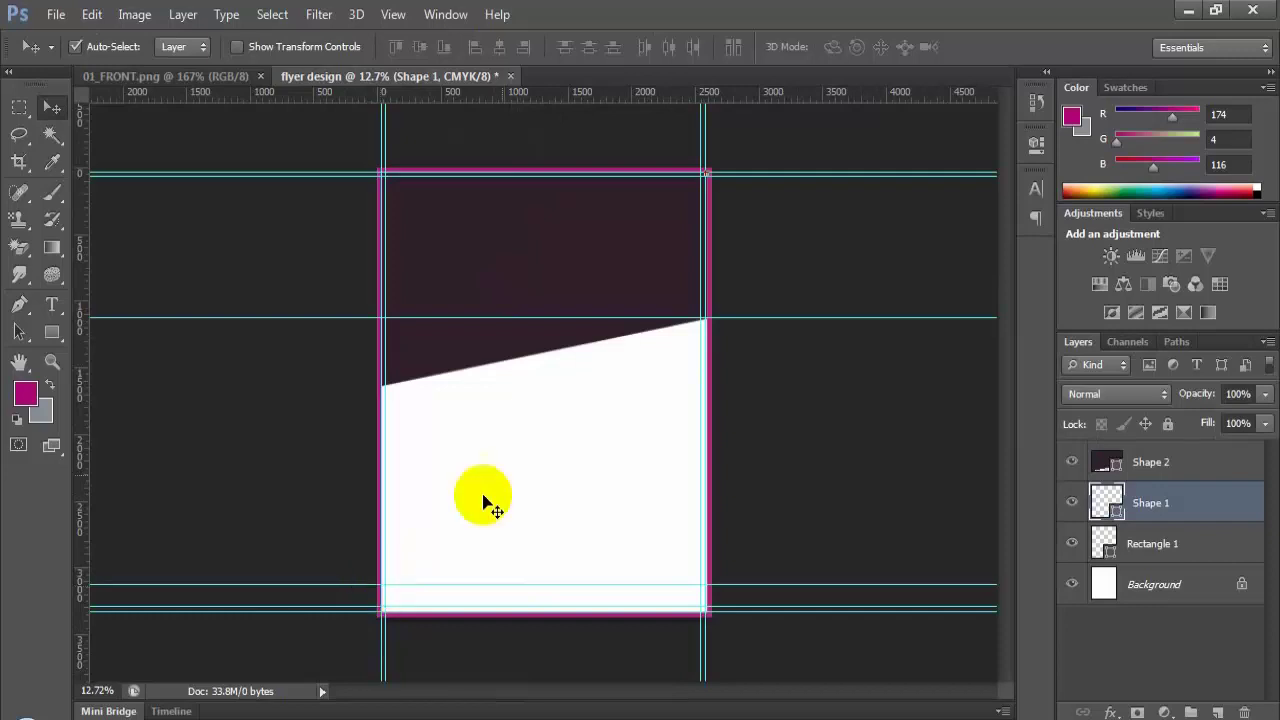
Step: Examine the white area below the slanted dark panel, from the slanted edge down to the flyer's bottom guides
left_click(20, 313)
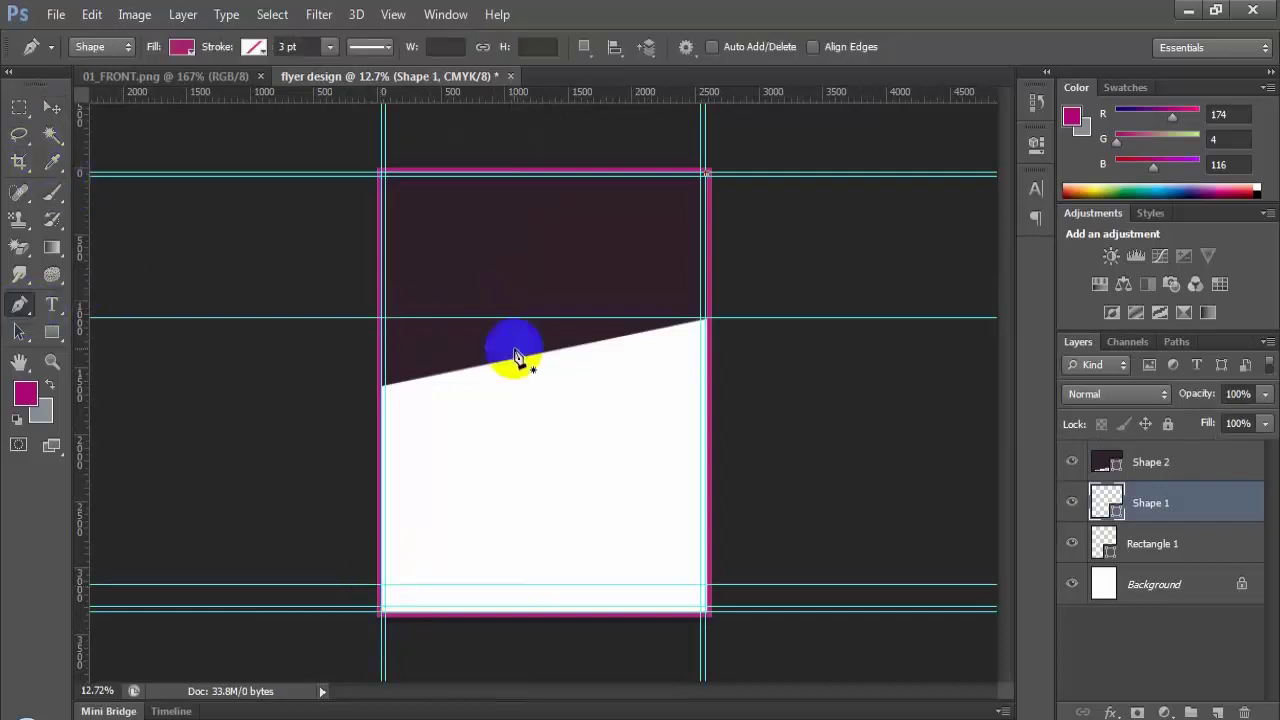
scroll(298, 463, "up", 1)
scroll(298, 463, "up", 1)
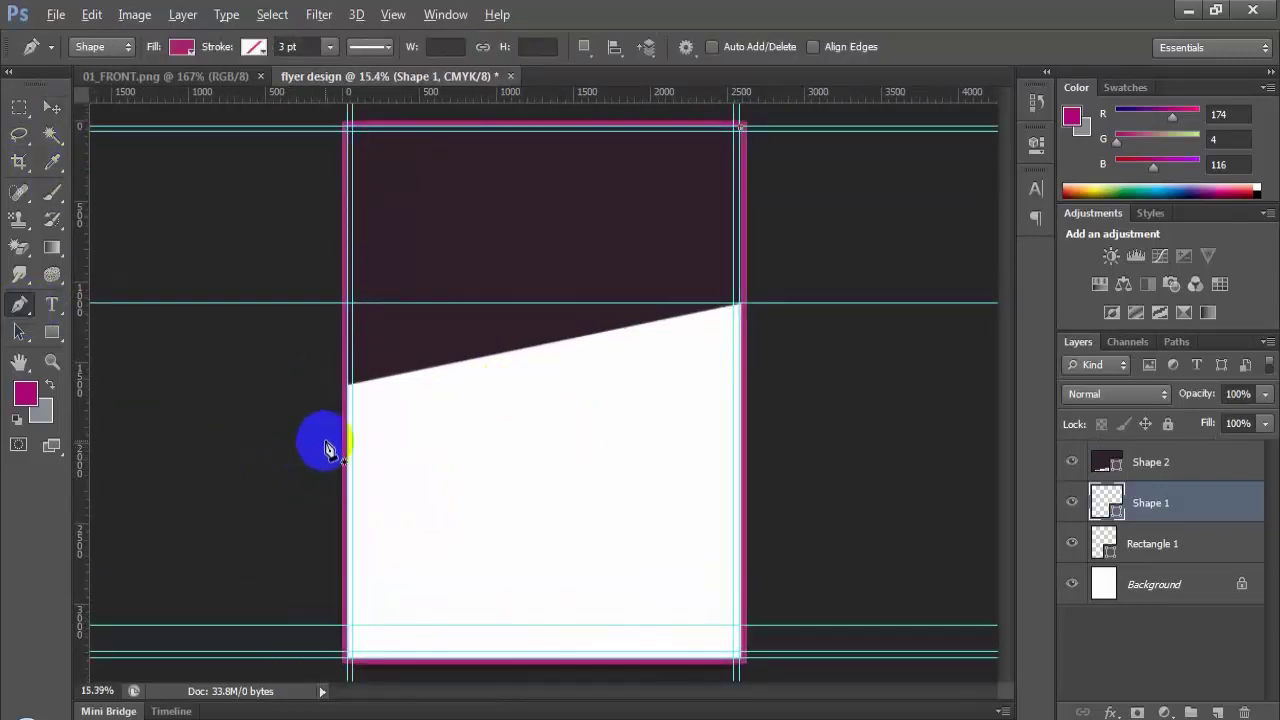
scroll(566, 490, "down", 1)
scroll(640, 440, "up", 1)
scroll(742, 500, "up", 3)
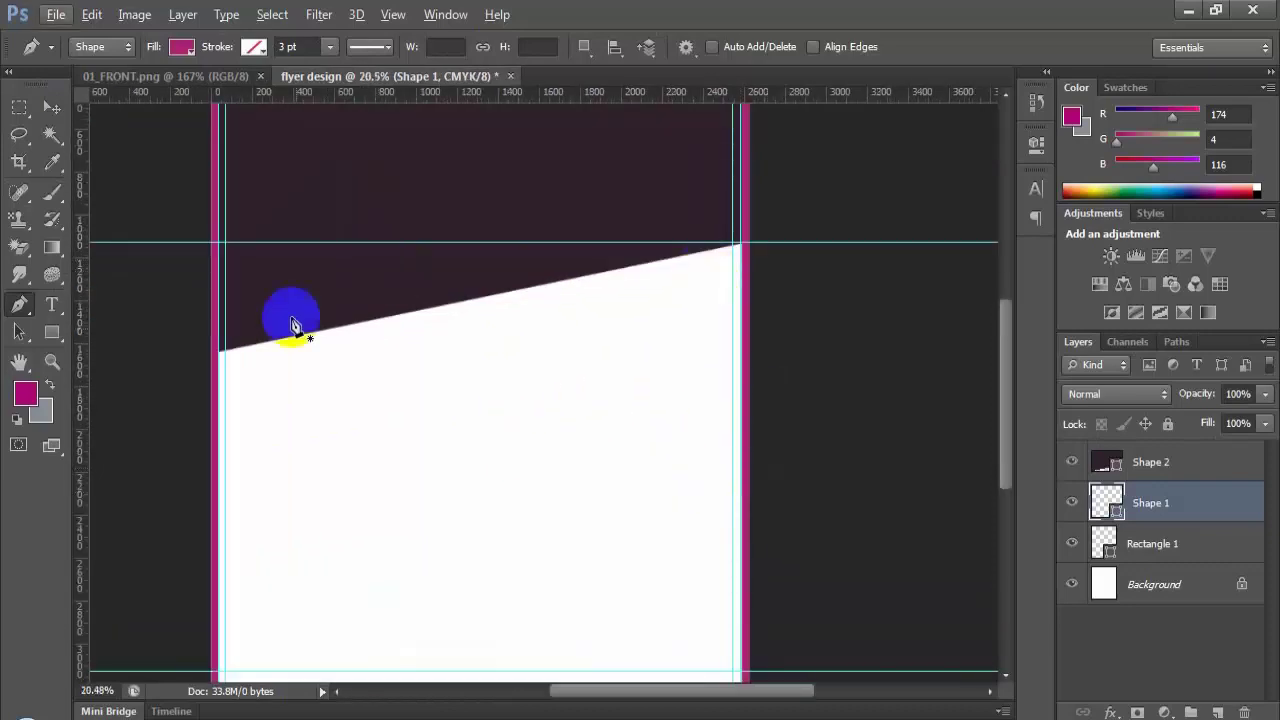
scroll(490, 380, "down", 3)
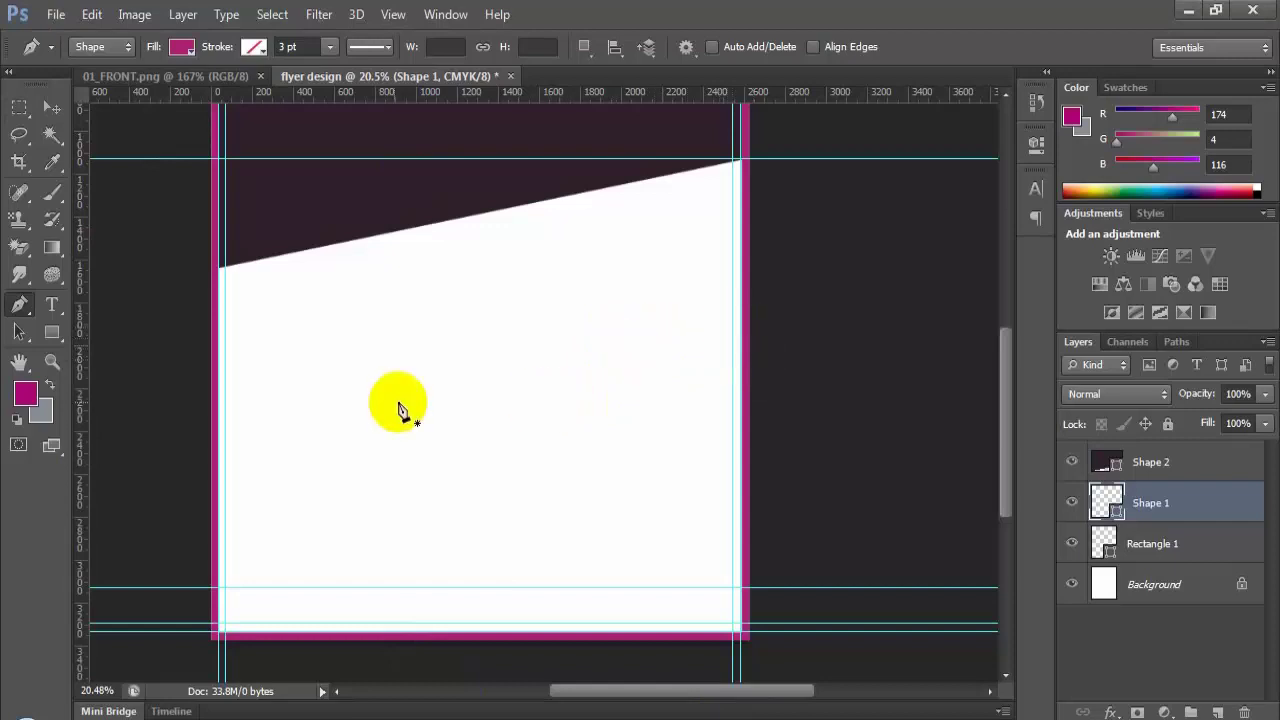
scroll(480, 420, "down", 1)
scroll(663, 414, "down", 1)
scroll(600, 434, "up", 2)
scroll(820, 309, "down", 3)
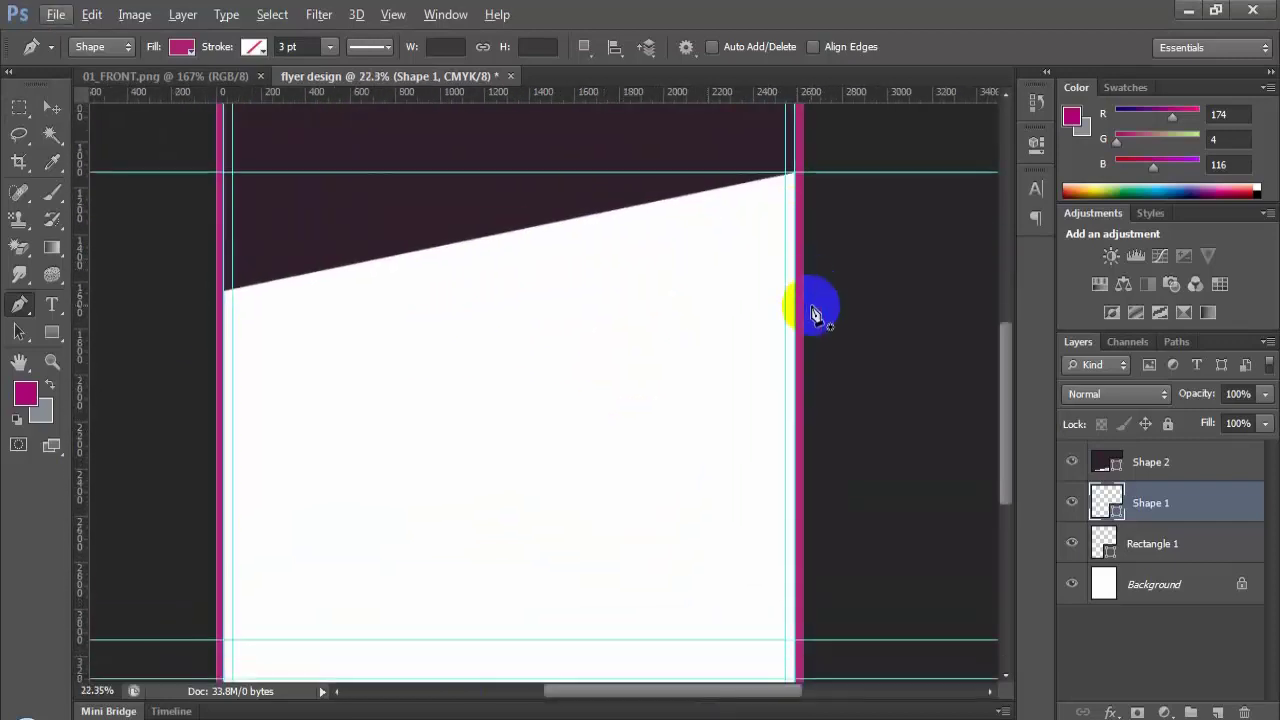
scroll(620, 400, "up", 1)
scroll(700, 375, "down", 1)
scroll(780, 382, "up", 1)
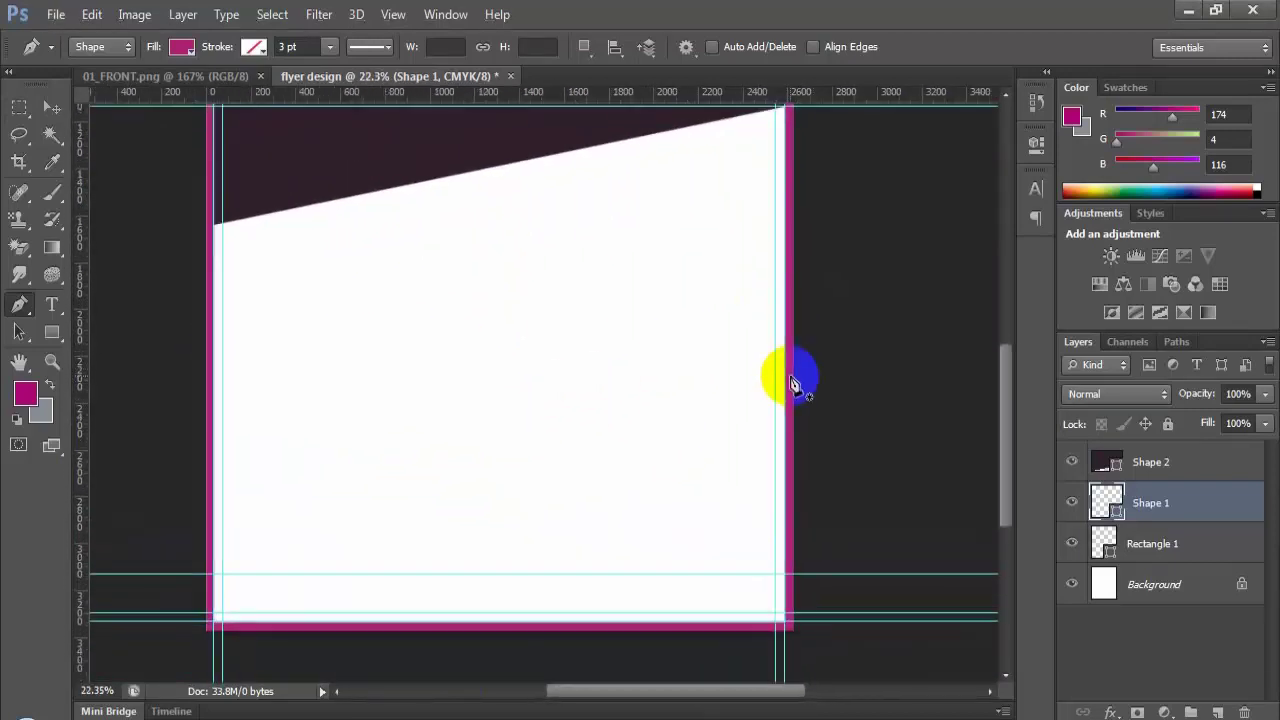
scroll(795, 373, "down", 1)
scroll(900, 365, "up", 1)
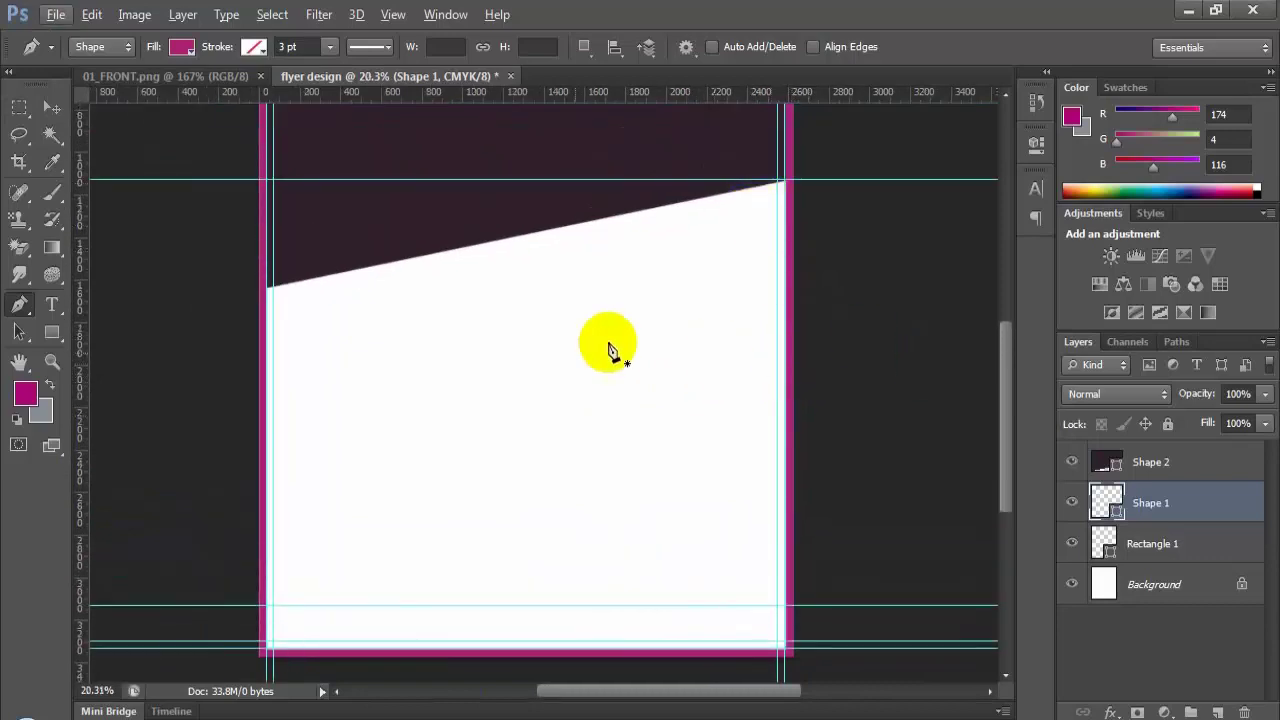
Step: Measure the flyer's full width with a rectangular marquee from the slanted edge's low end to the lower horizontal guide, and clear the selection
left_click(19, 107)
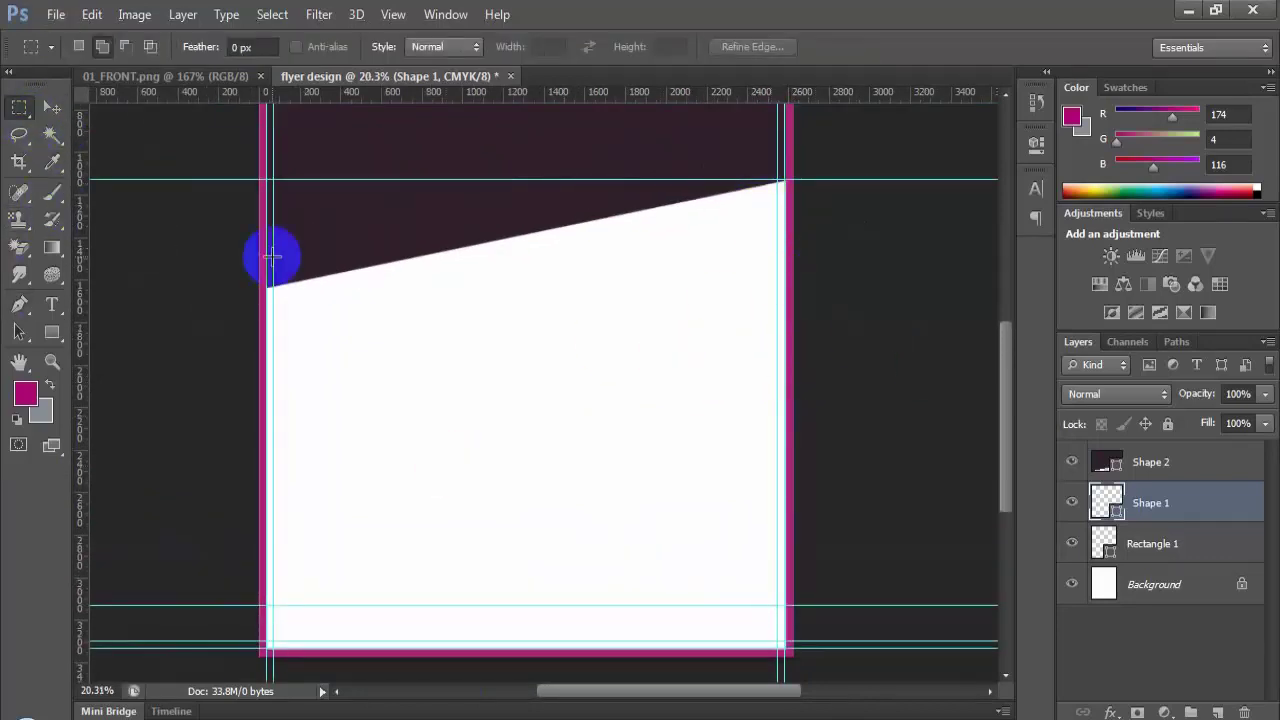
left_click_drag(268, 288, 422, 602)
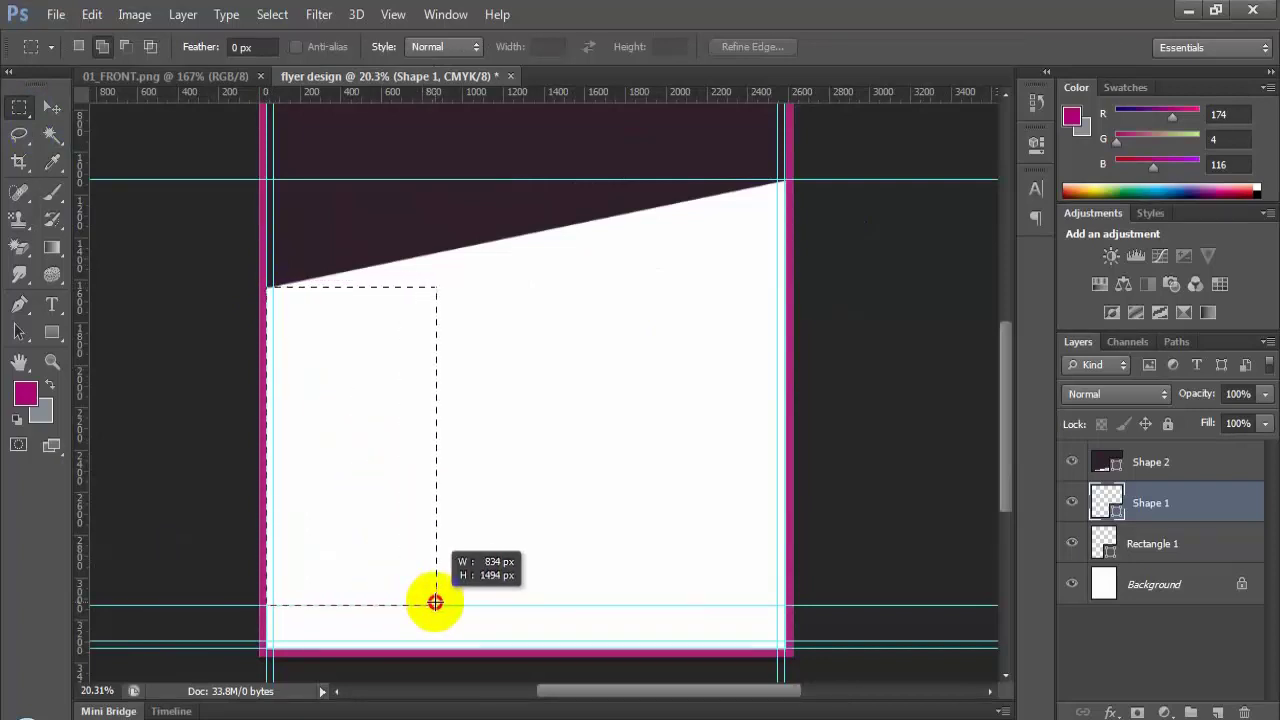
left_click_drag(435, 602, 779, 612)
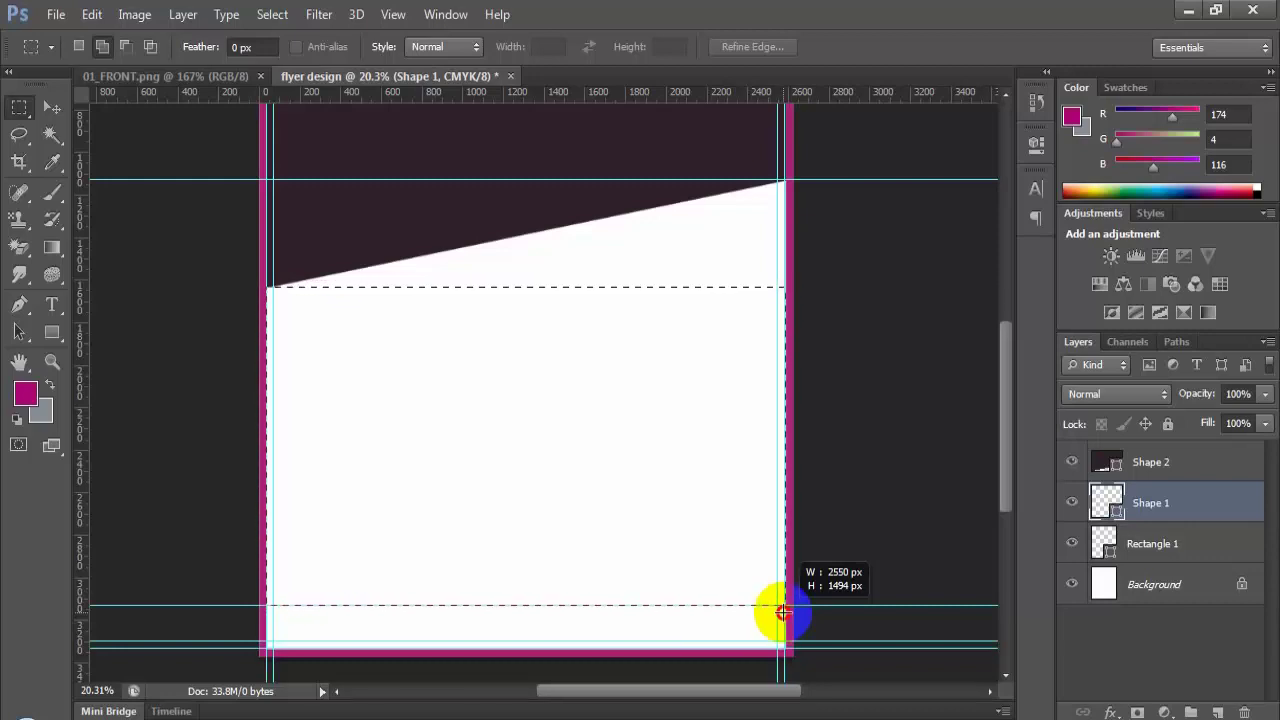
left_click_drag(783, 612, 783, 610)
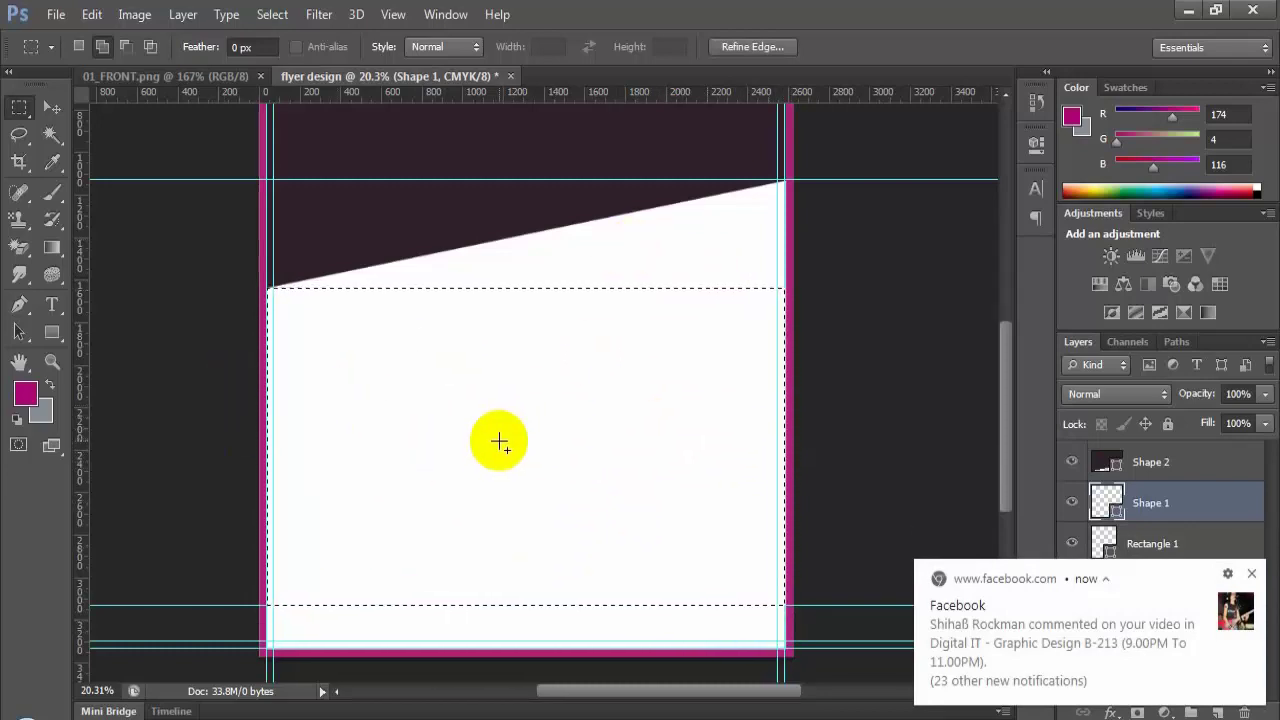
left_click(499, 441)
Step: Switch to Calculator, divide the 2550 px flyer width by 3, and return to the flyer document
key("super")
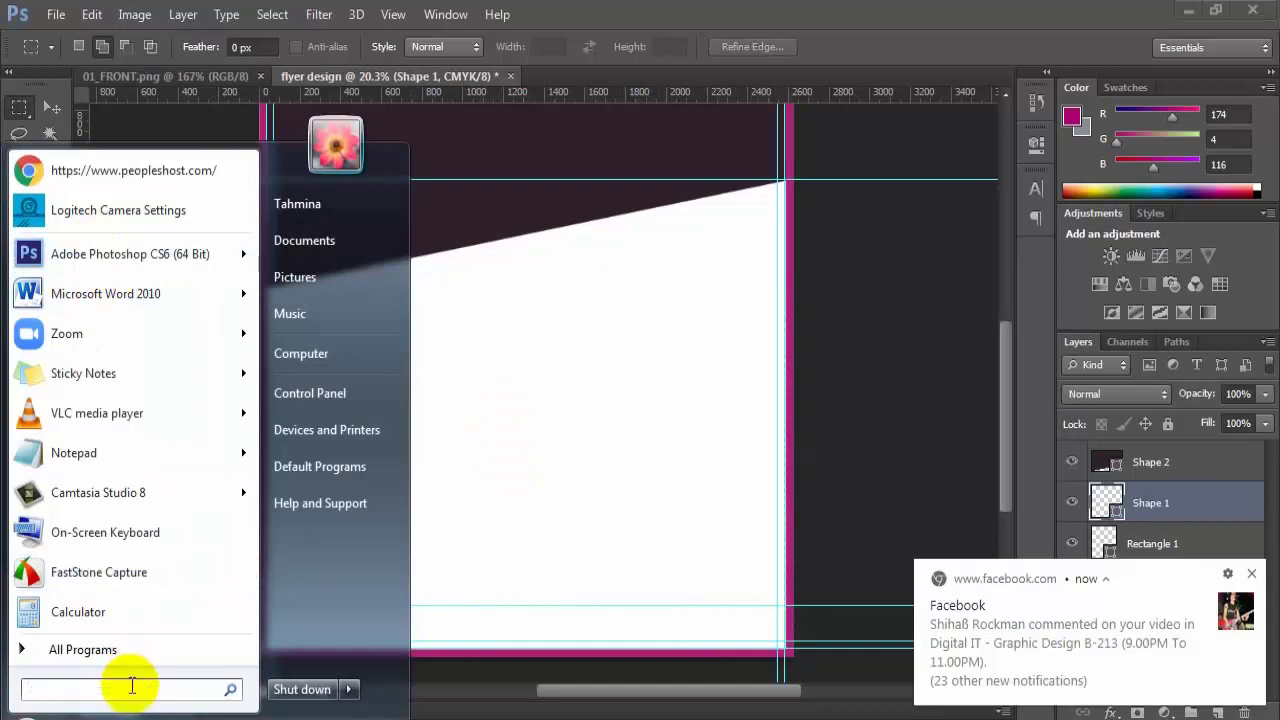
type("cal")
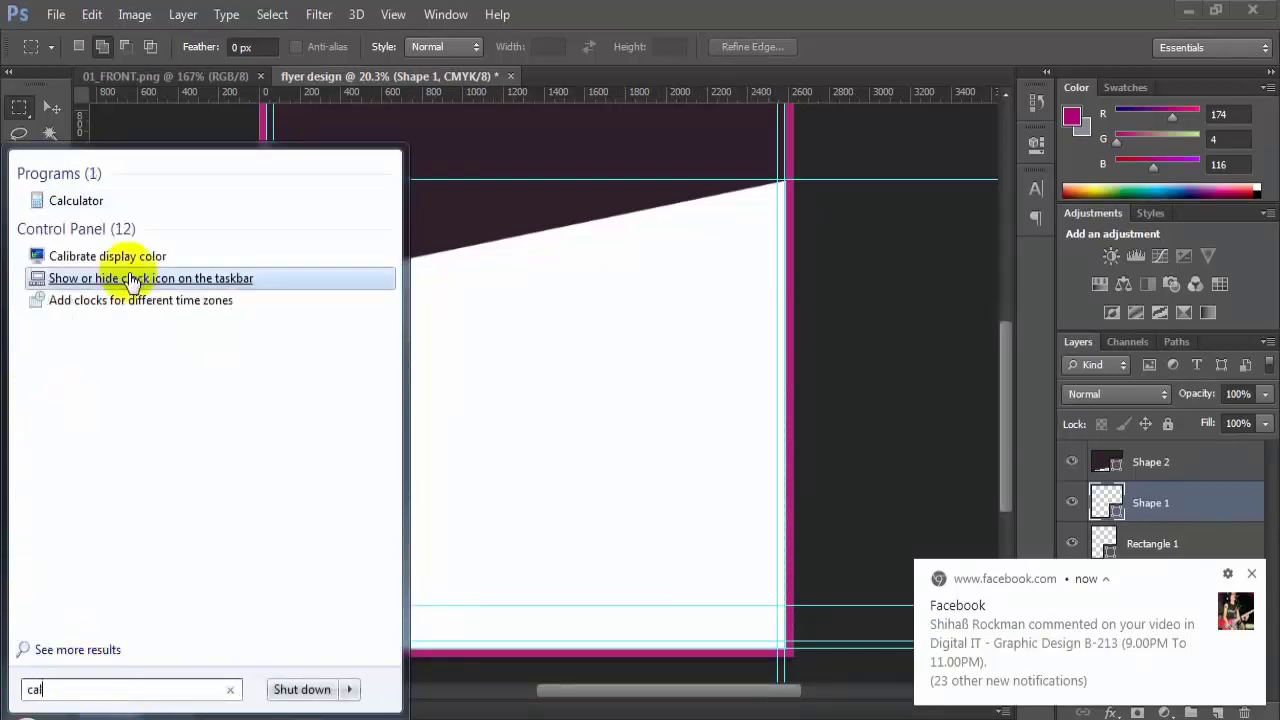
left_click(96, 200)
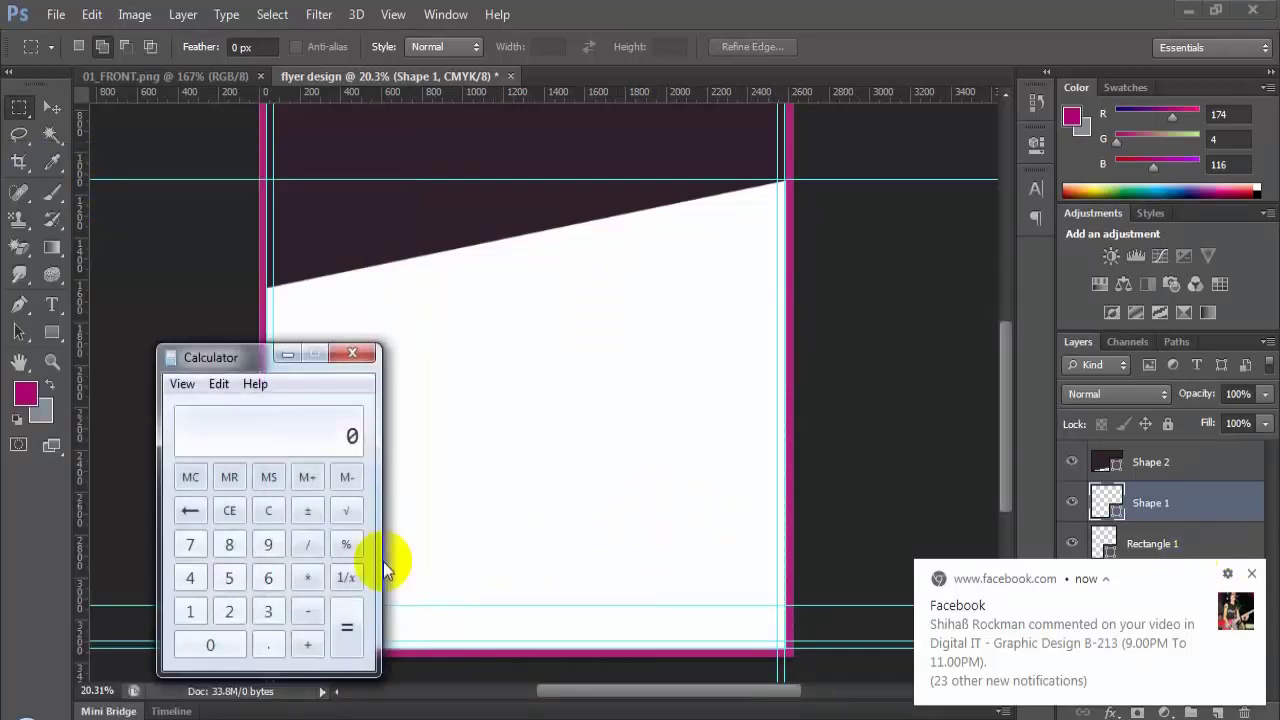
left_click(229, 578)
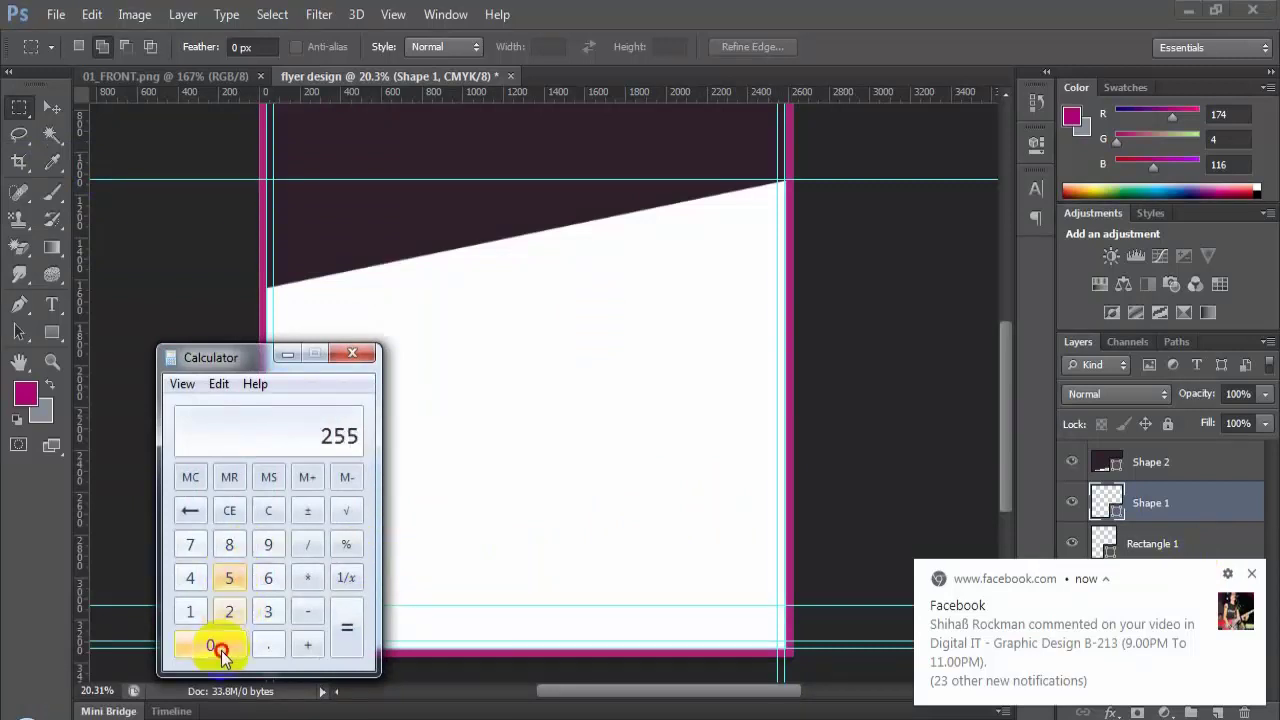
left_click(210, 645)
left_click(307, 544)
left_click(268, 612)
left_click(349, 640)
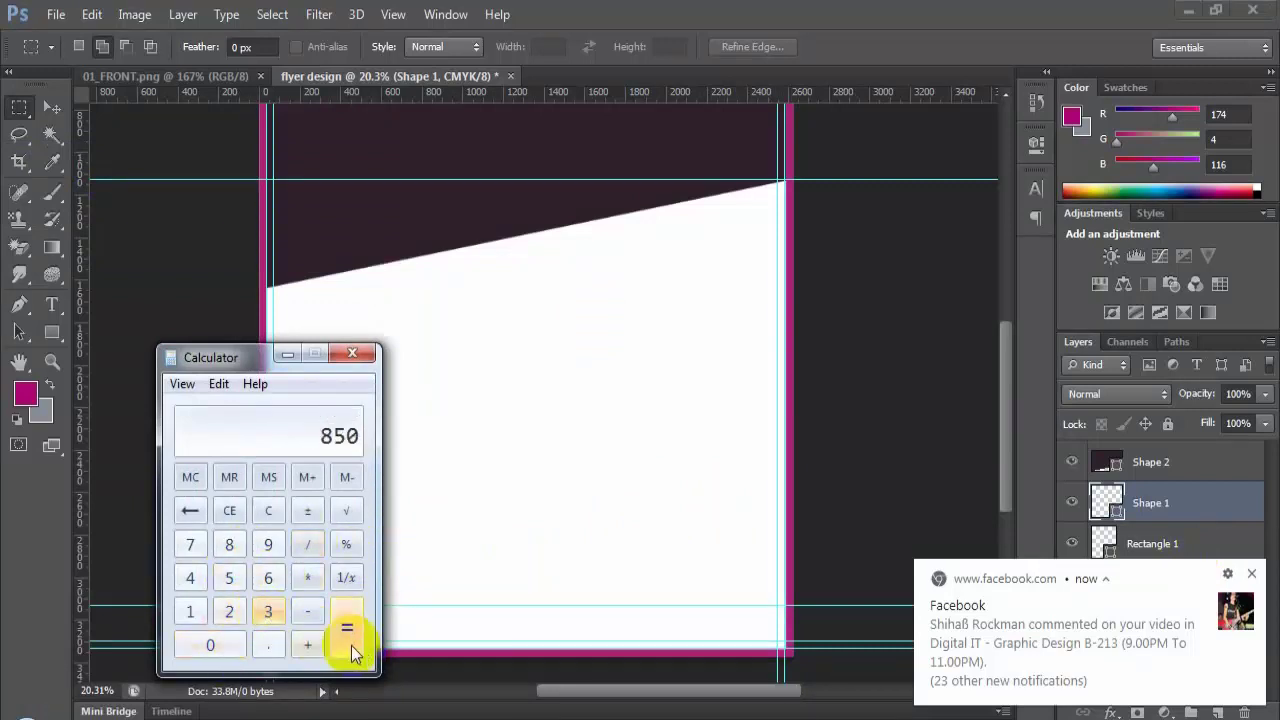
left_click(288, 355)
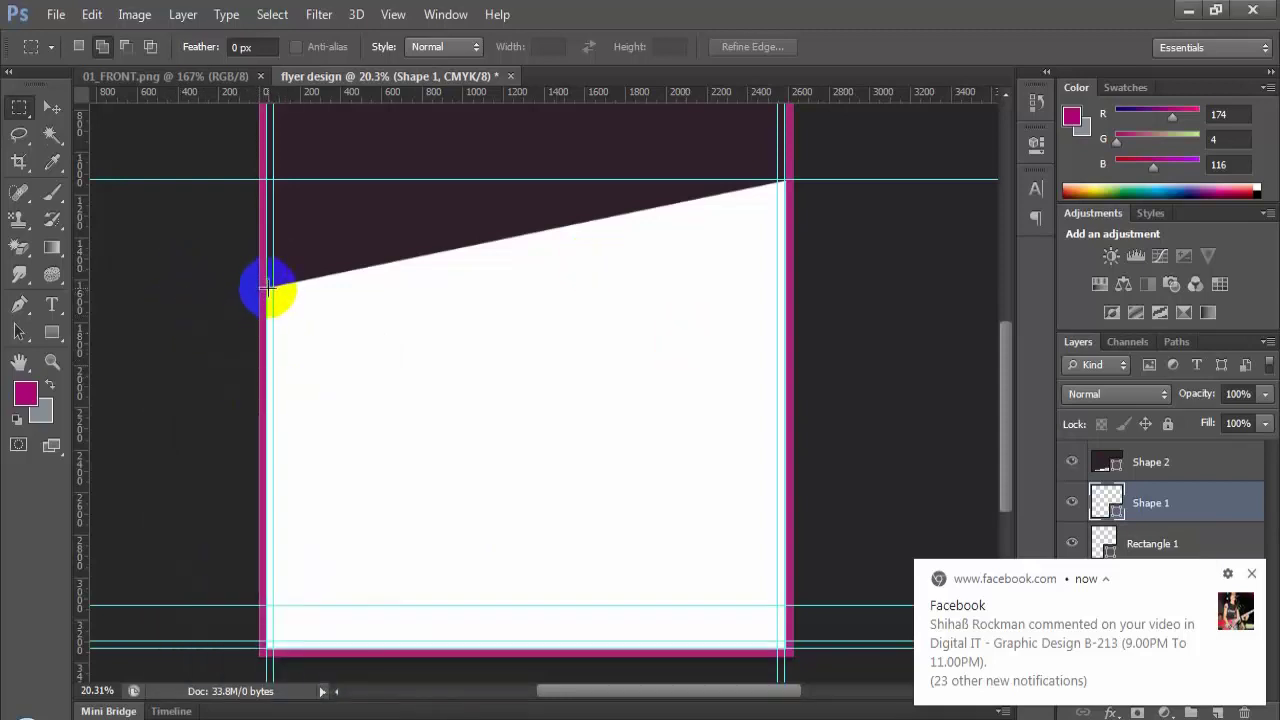
Step: Select a column about 848 px wide at the flyer's left edge, down to the lower guide, and add a vertical guide along its right side
left_click_drag(266, 286, 437, 601)
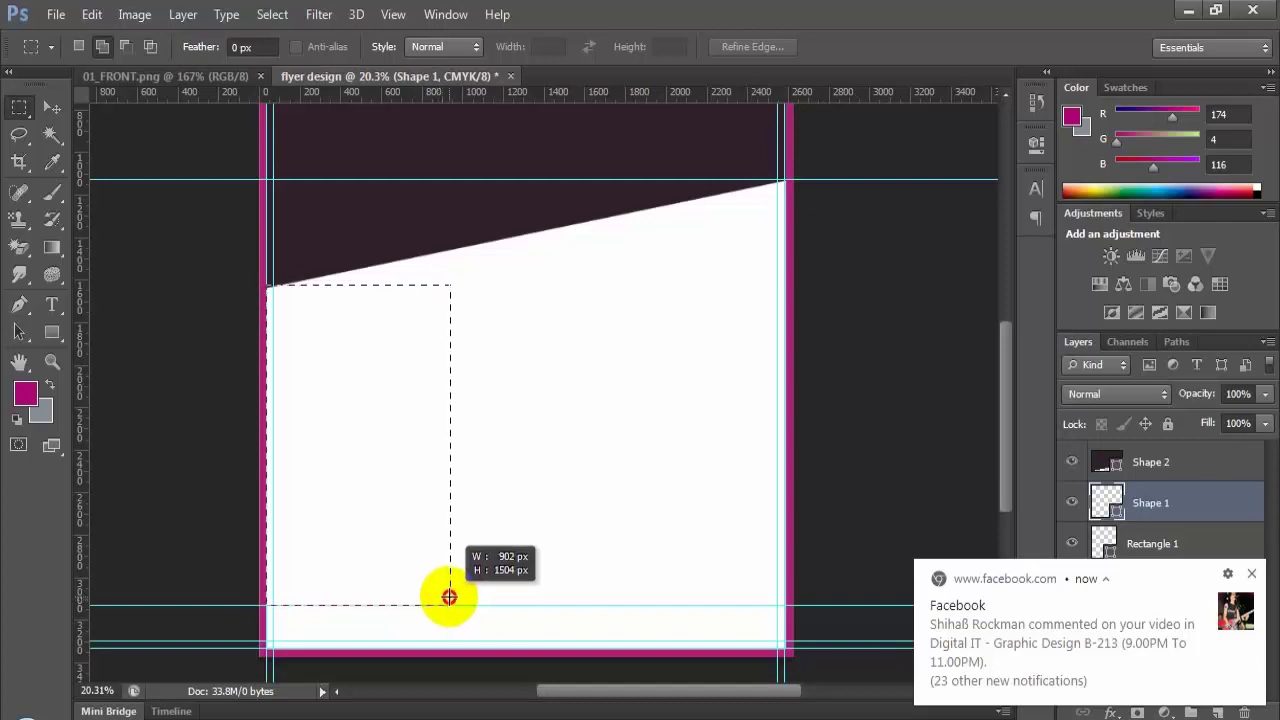
mouse_move(435, 599)
left_mouse_down()
mouse_move(503, 592)
mouse_move(459, 603)
left_mouse_up()
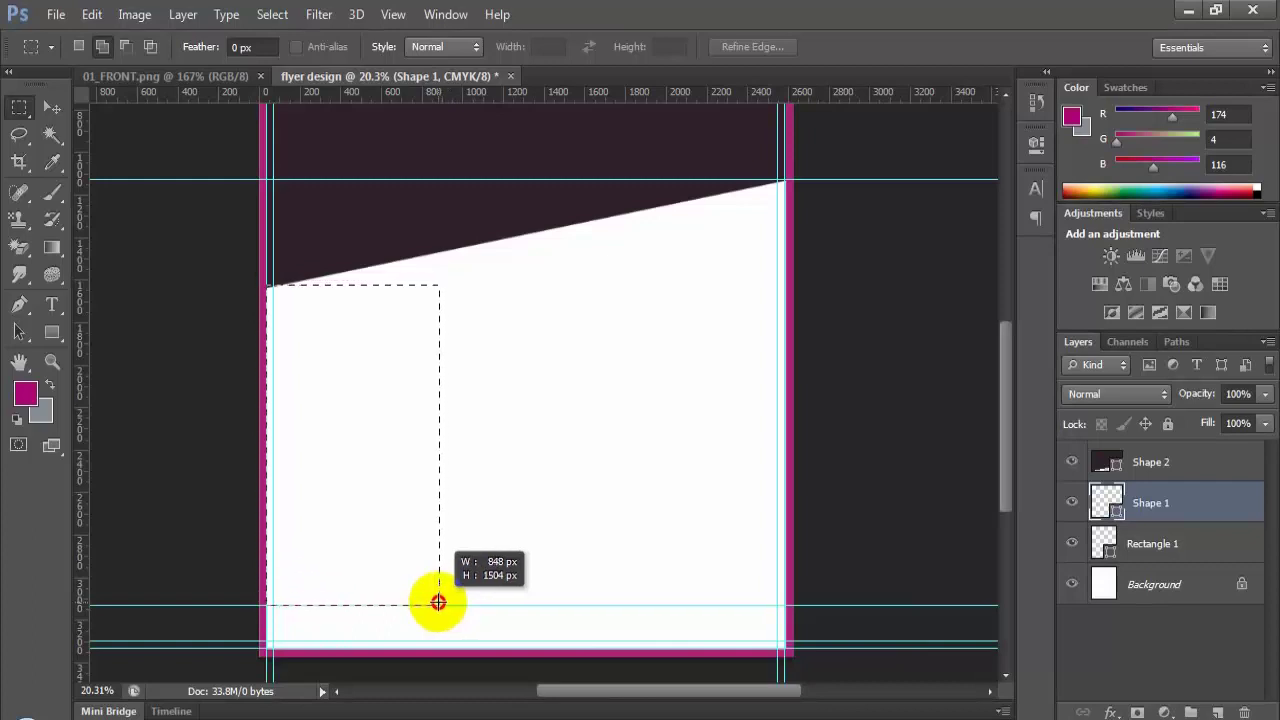
left_click_drag(438, 601, 438, 601)
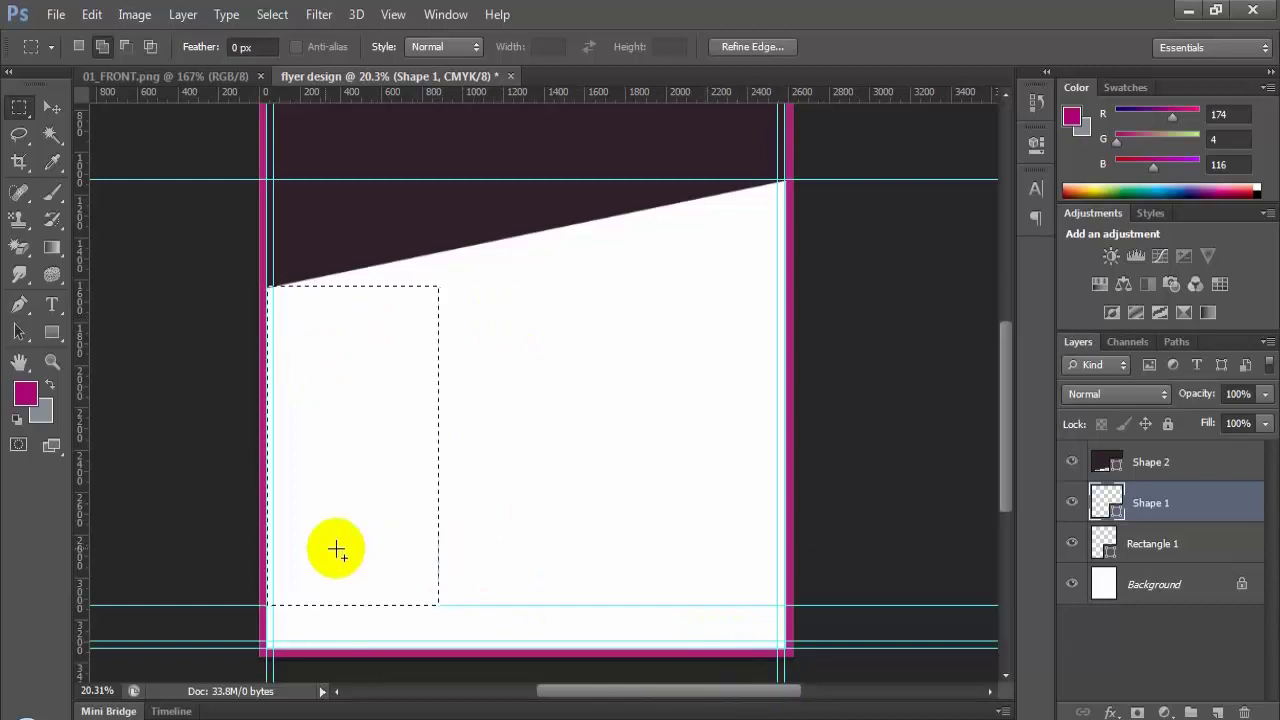
left_click(52, 107)
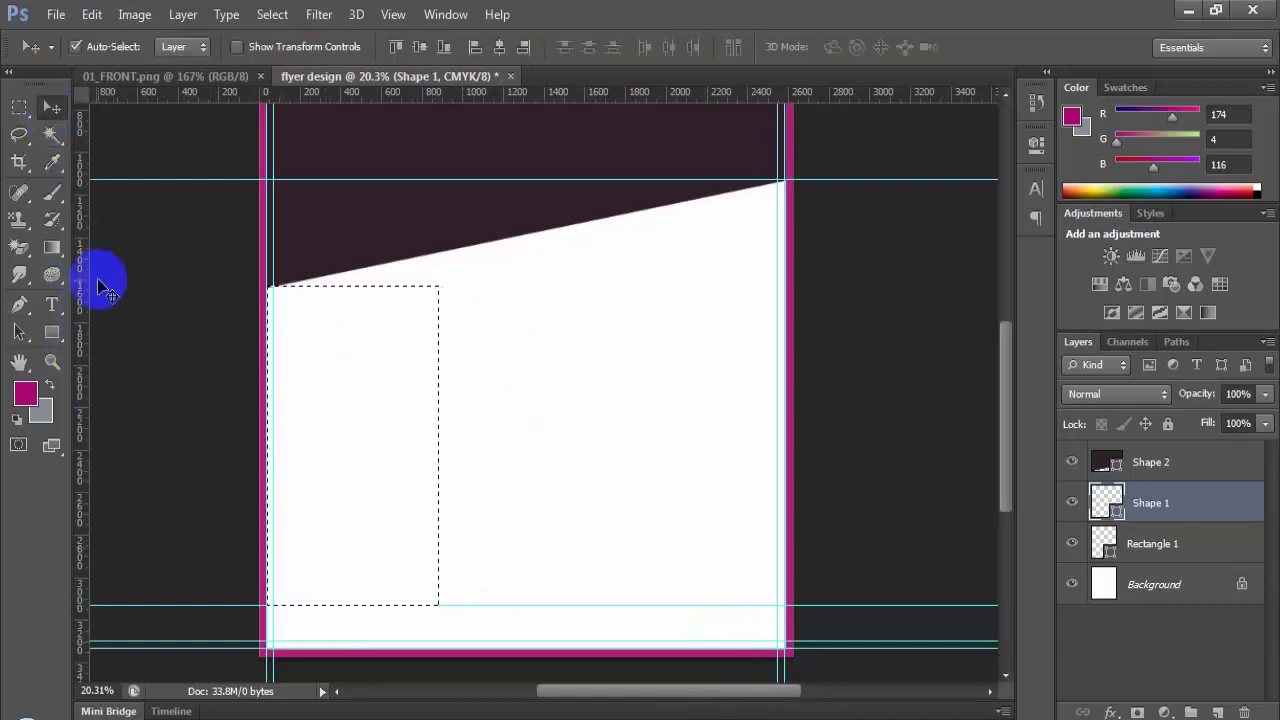
left_click_drag(84, 290, 434, 402)
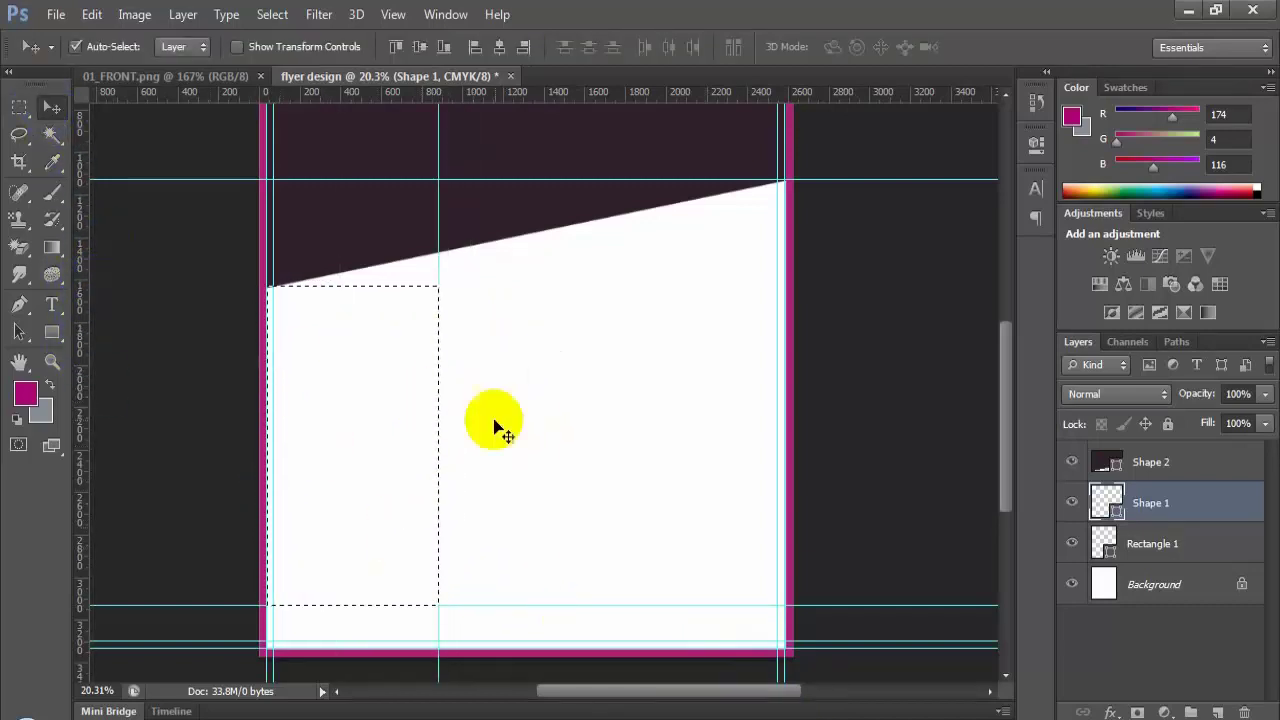
Step: Shift the column selection to start at the new guide, add a second vertical guide along its far side, and deselect
left_click_drag(377, 432, 558, 436)
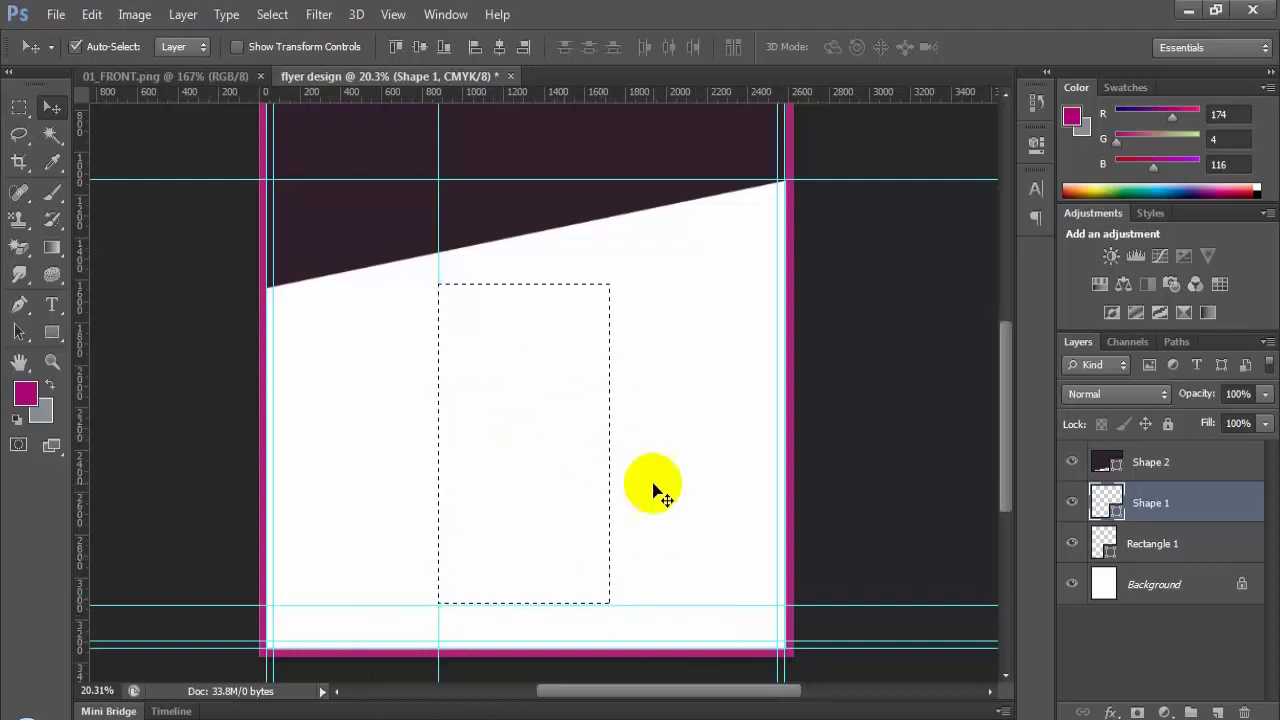
left_click_drag(84, 420, 609, 449)
key("ctrl+d")
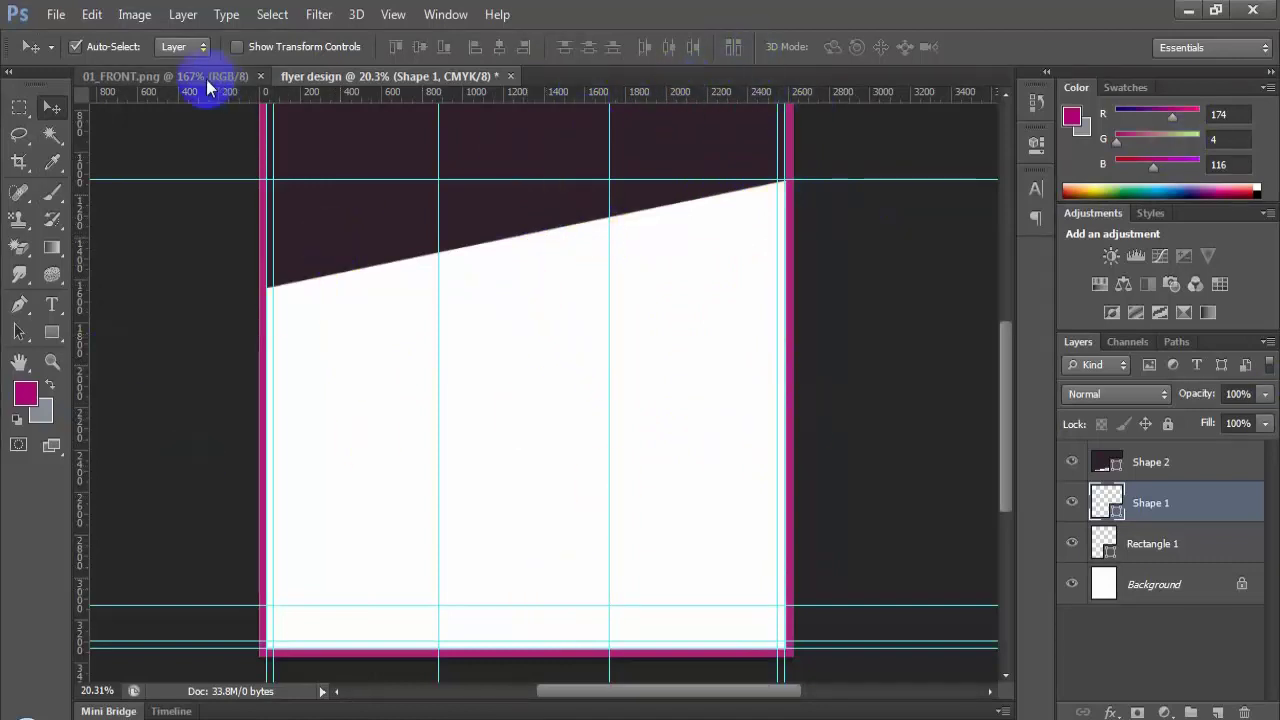
Step: Check where the teal band's lower edge meets the right side in 01_FRONT.png and add a matching horizontal guide across the flyer's white area
left_click(165, 76)
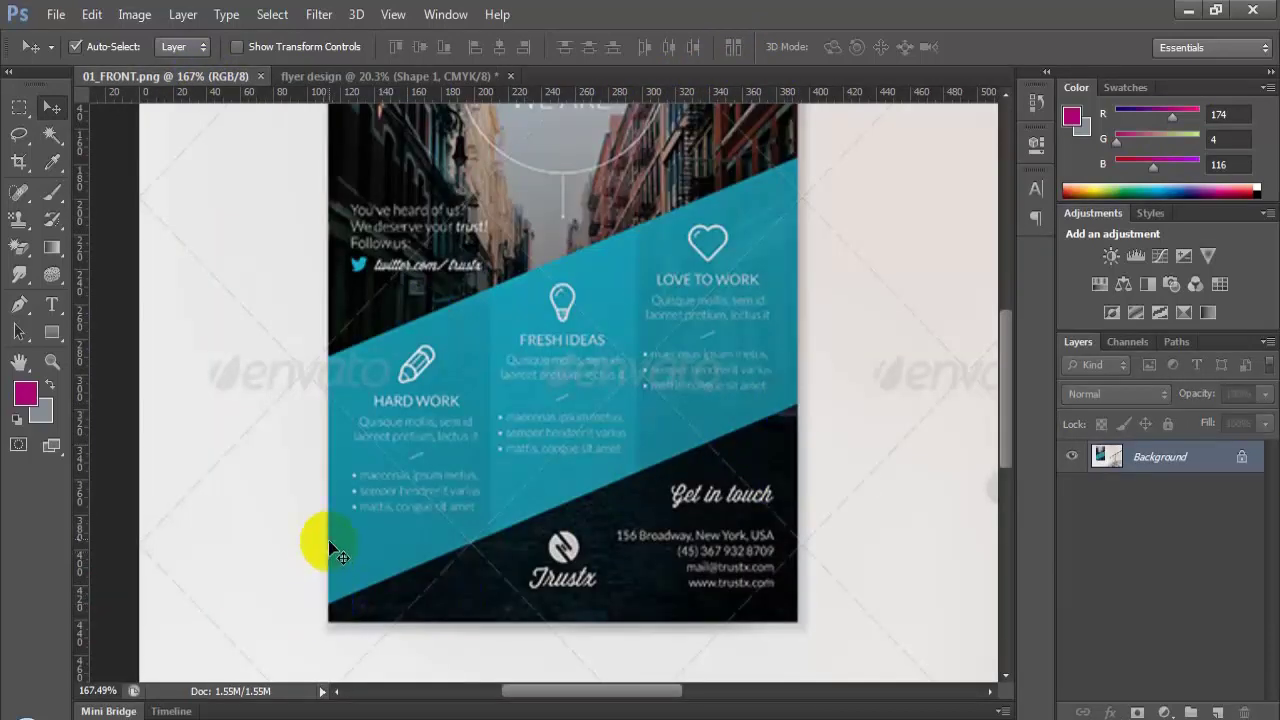
left_click(797, 412)
left_click(425, 108)
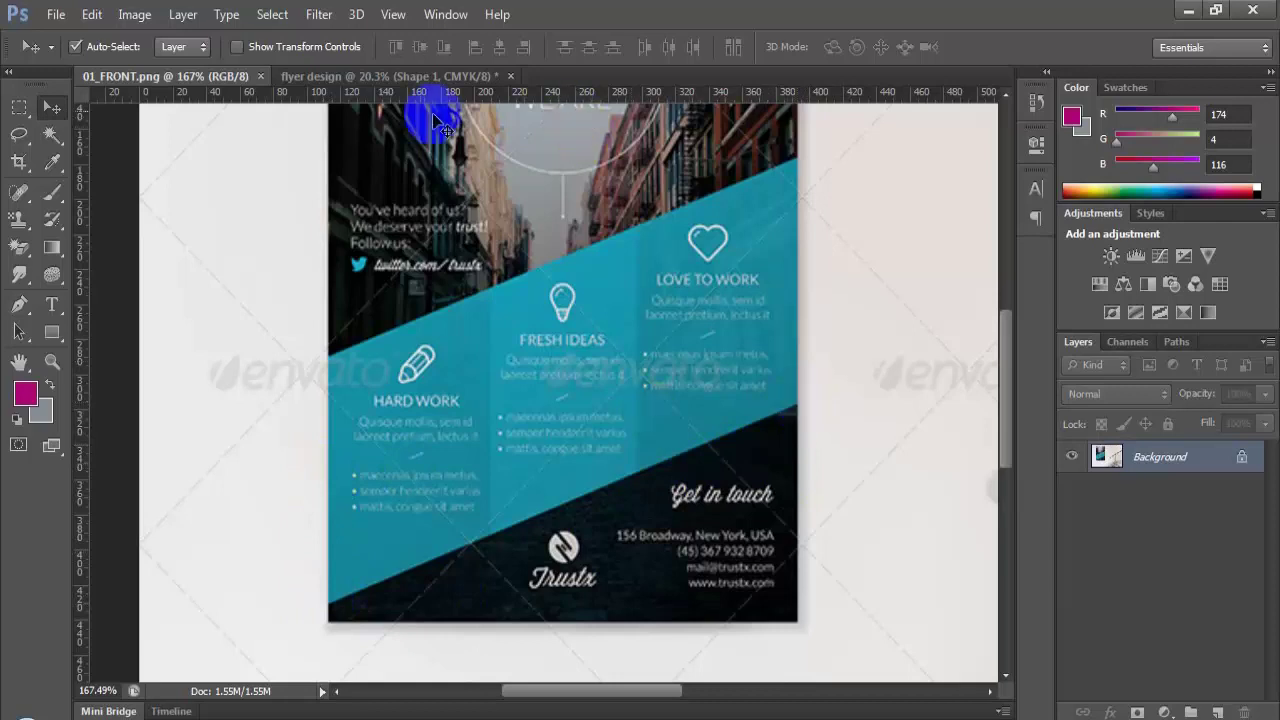
left_click(322, 222)
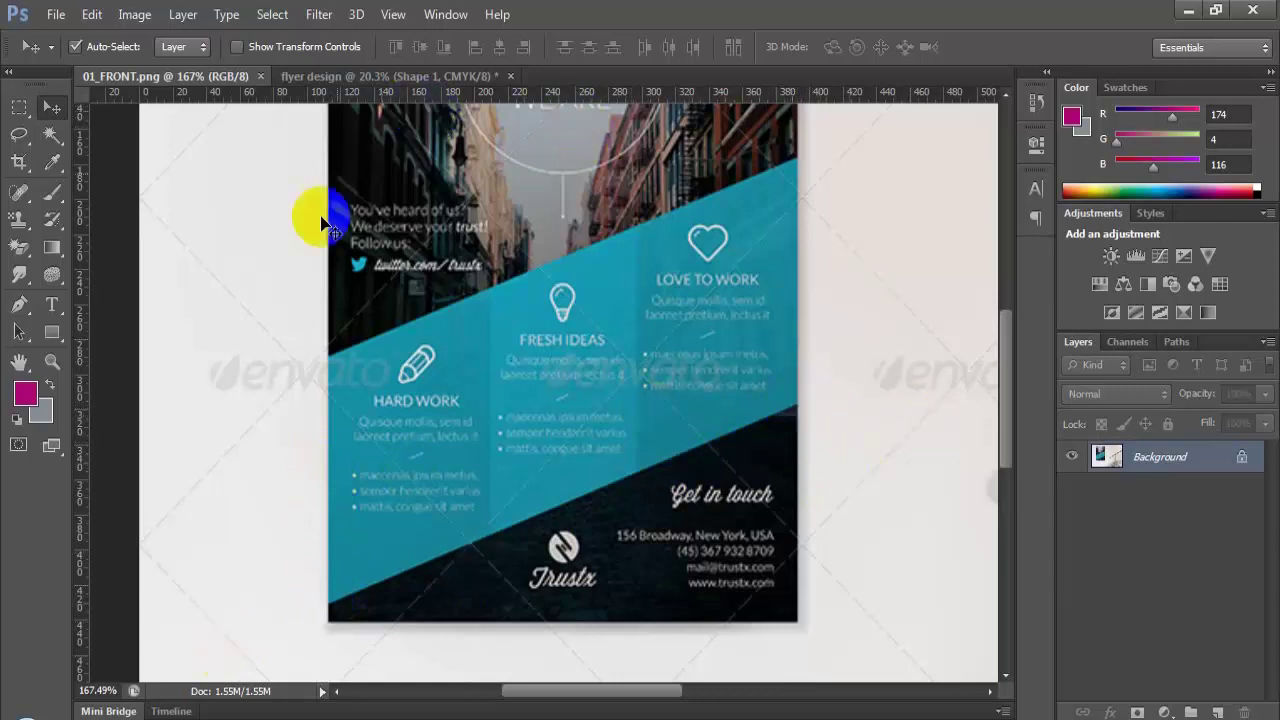
left_click(360, 77)
left_click(790, 440)
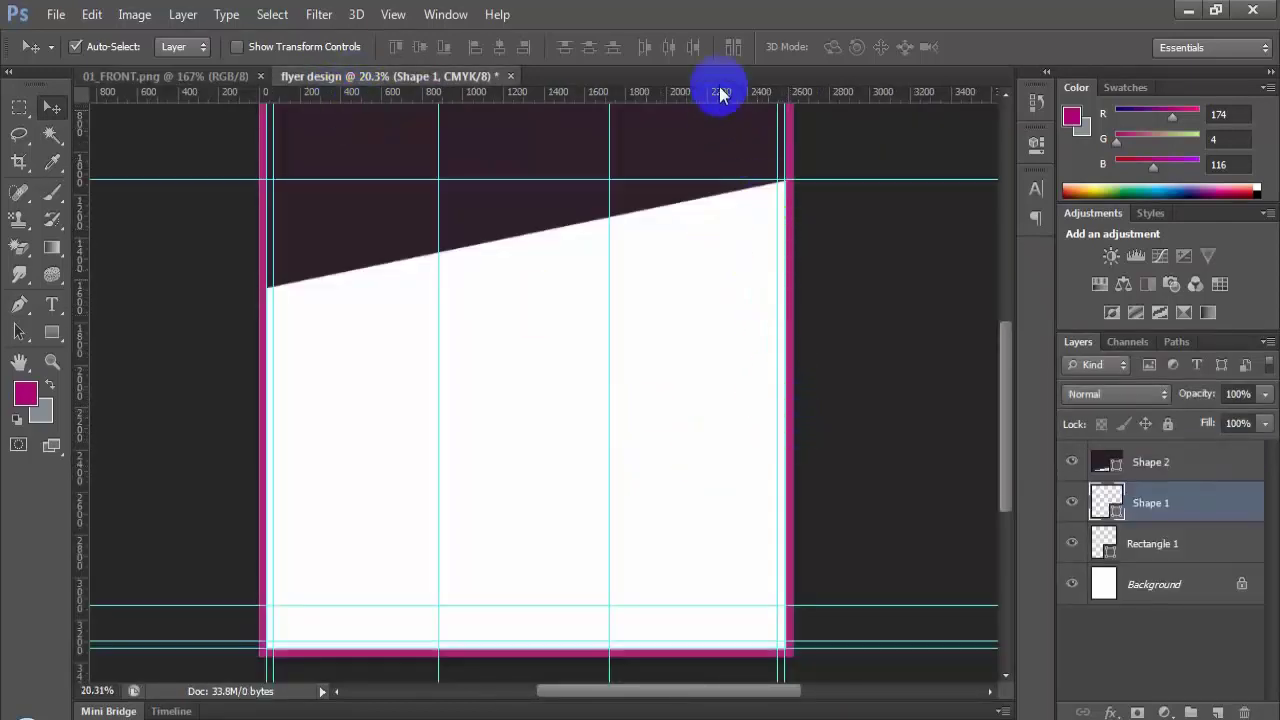
left_click_drag(715, 103, 712, 433)
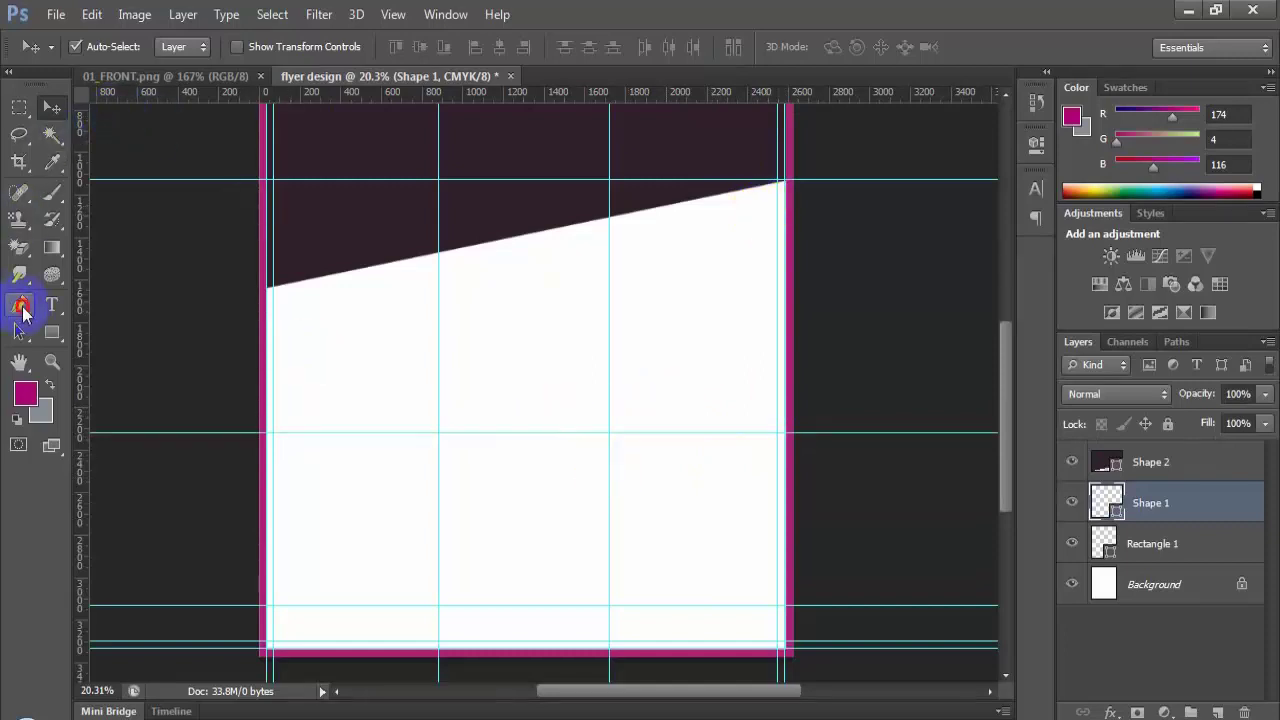
Step: Start a magenta Pen tool shape with two points on the dark panel's slanted edge: at the right flyer edge and at the second column guide
left_click(22, 308)
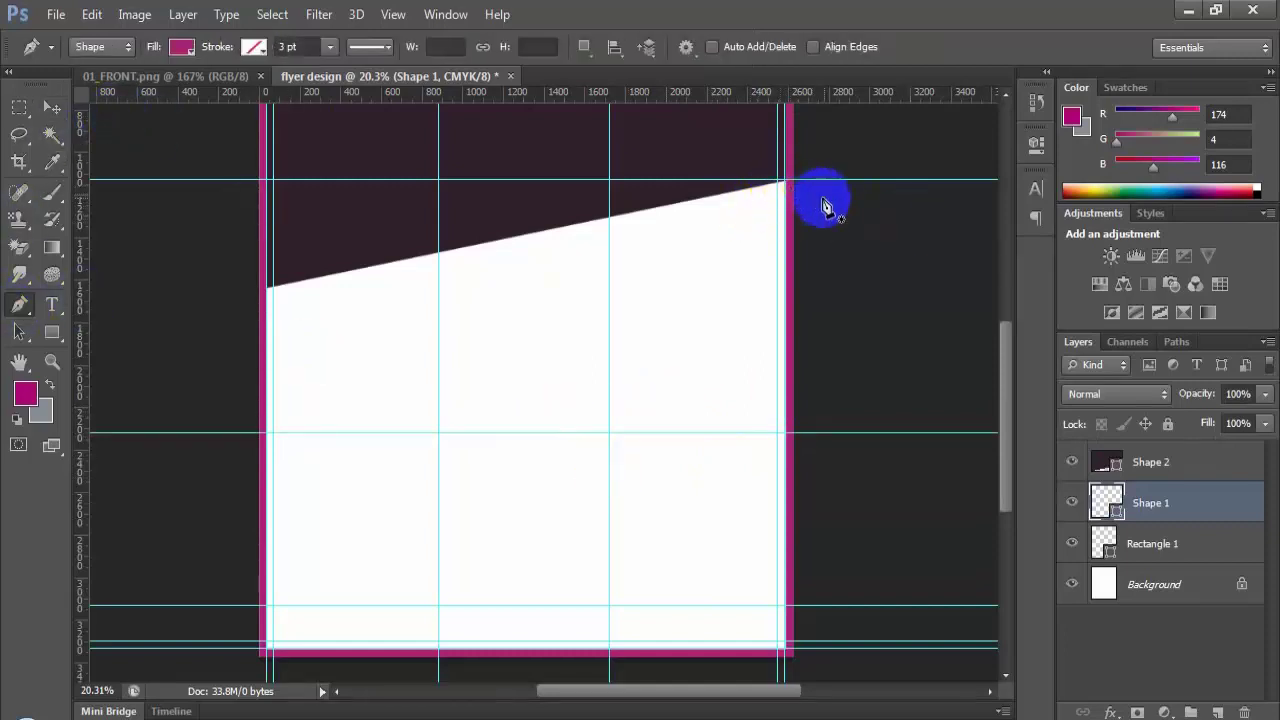
scroll(837, 343, "up", 4)
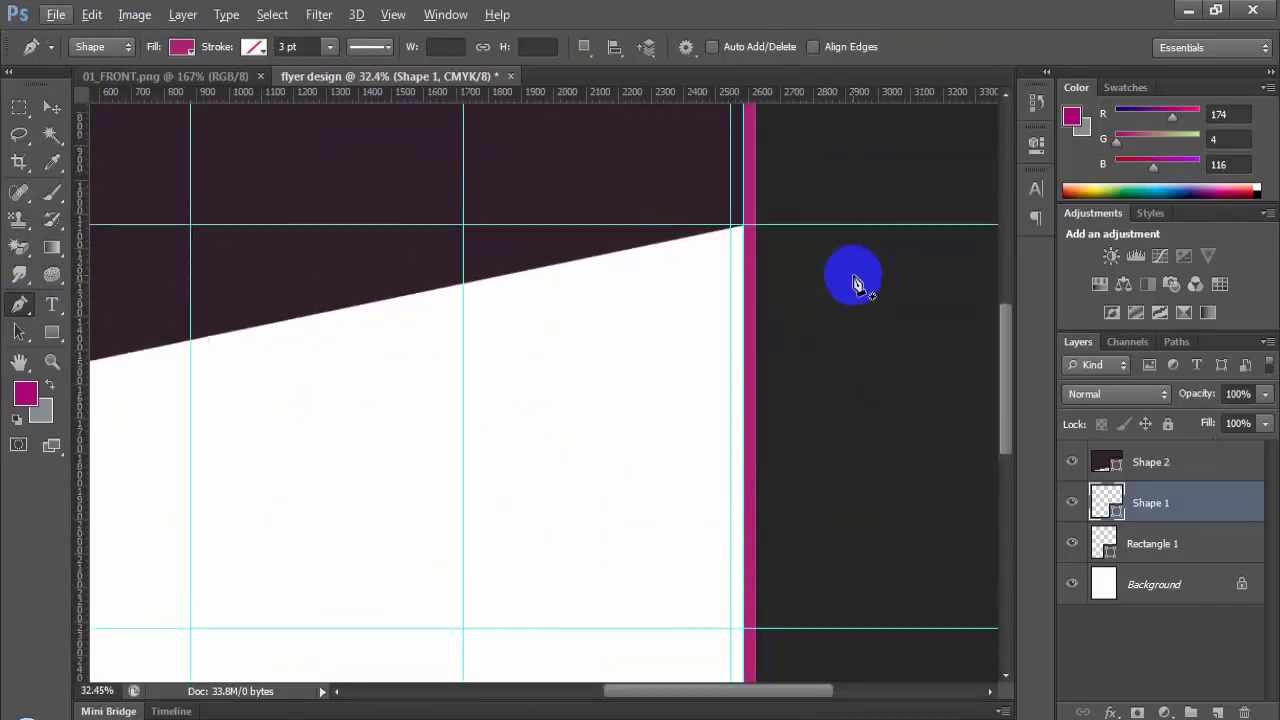
scroll(857, 285, "up", 1)
left_click(752, 258)
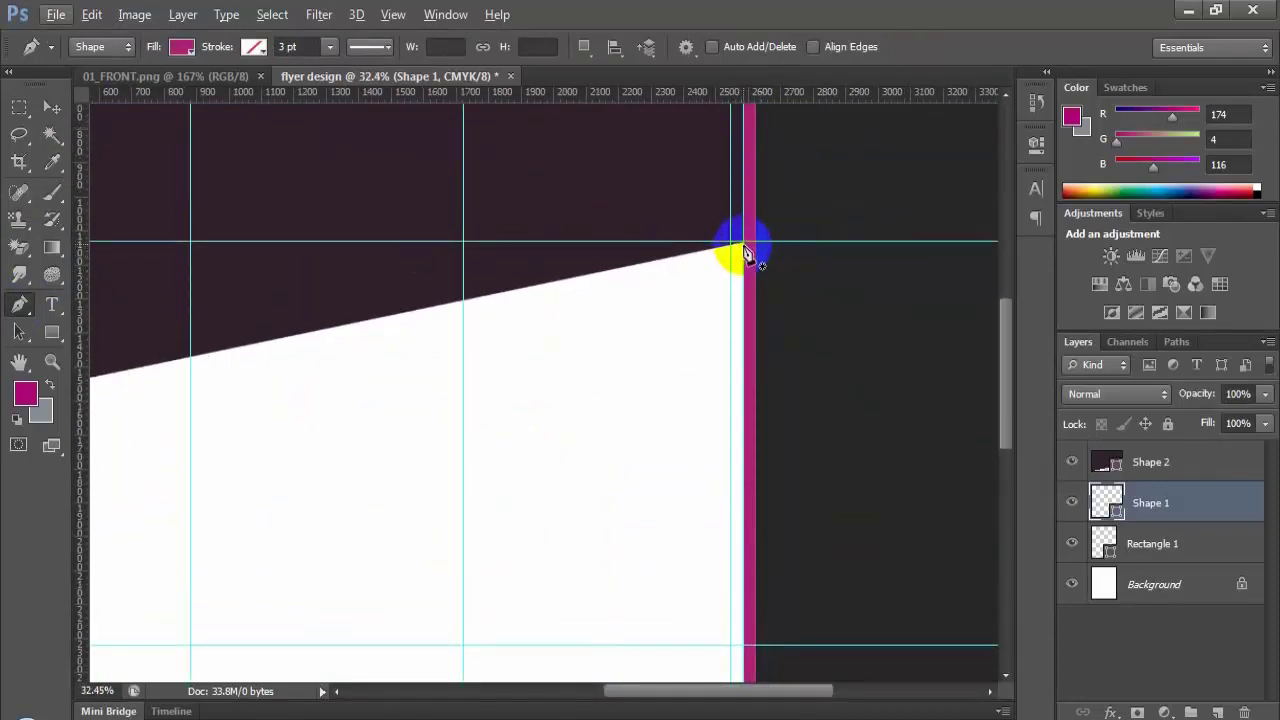
left_click(745, 250)
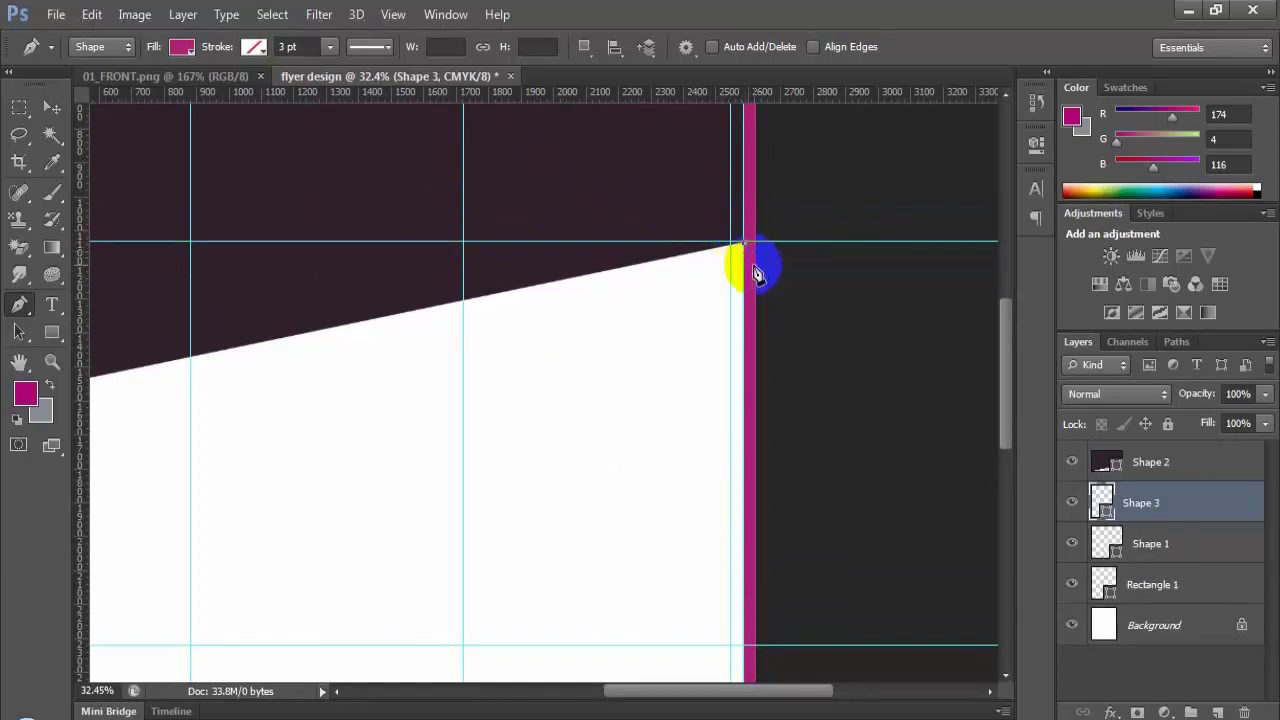
left_click(463, 302)
scroll(470, 434, "down", 6)
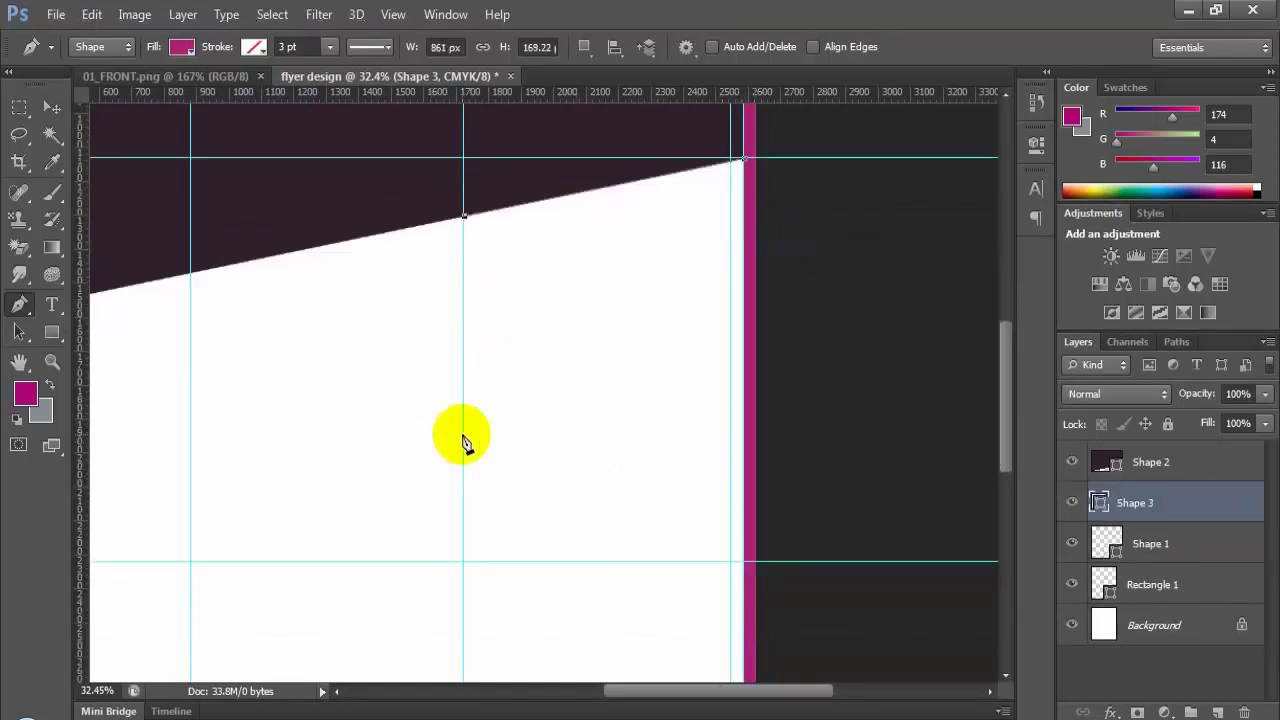
scroll(466, 465, "down", 4)
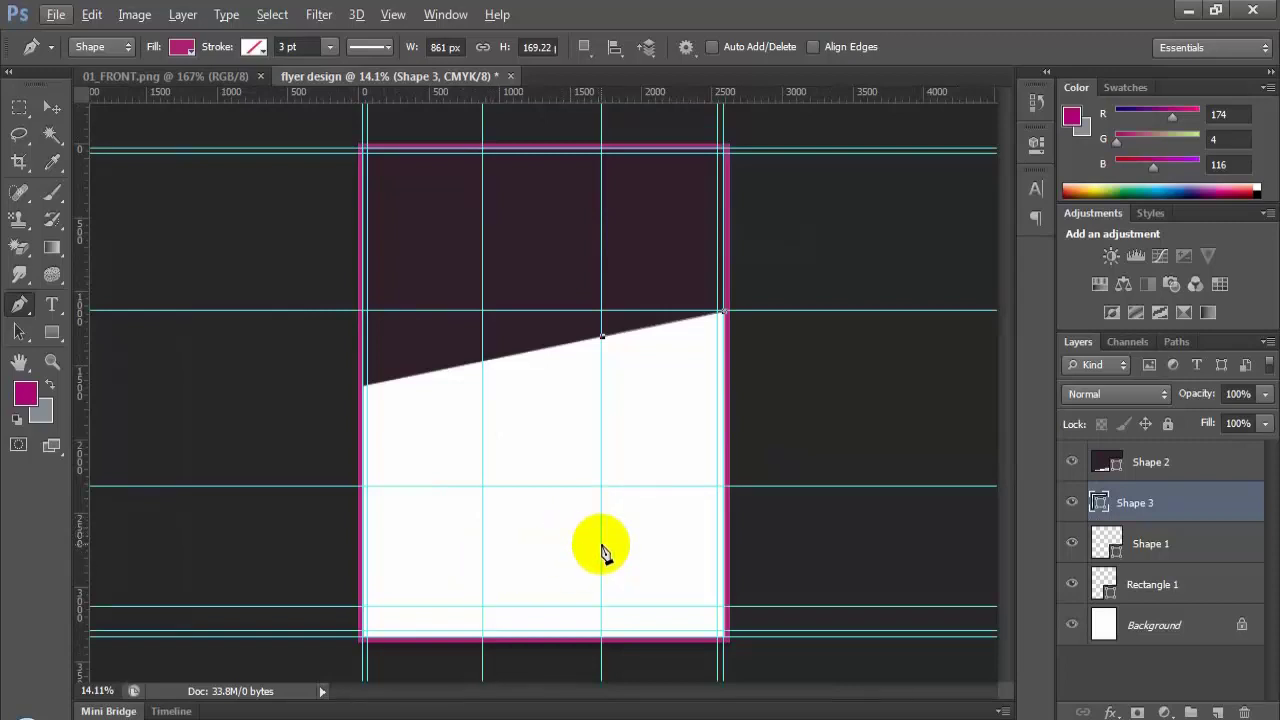
left_click(601, 488)
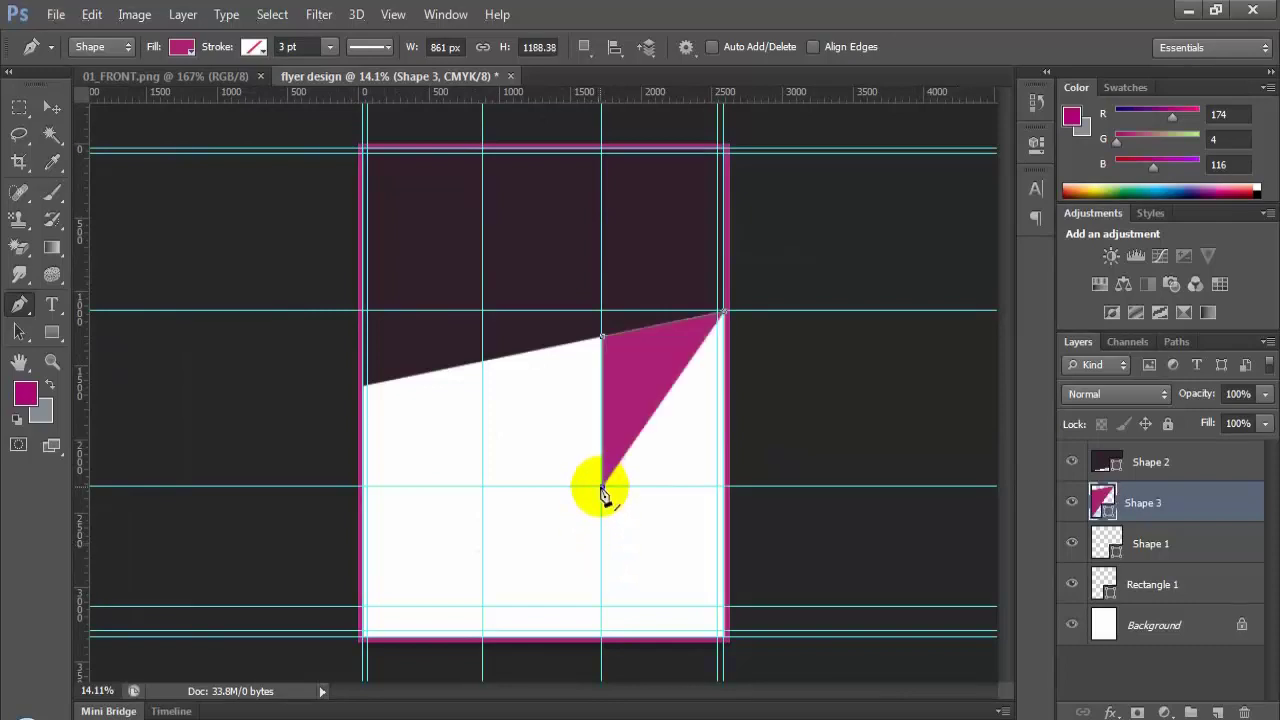
left_click(724, 488)
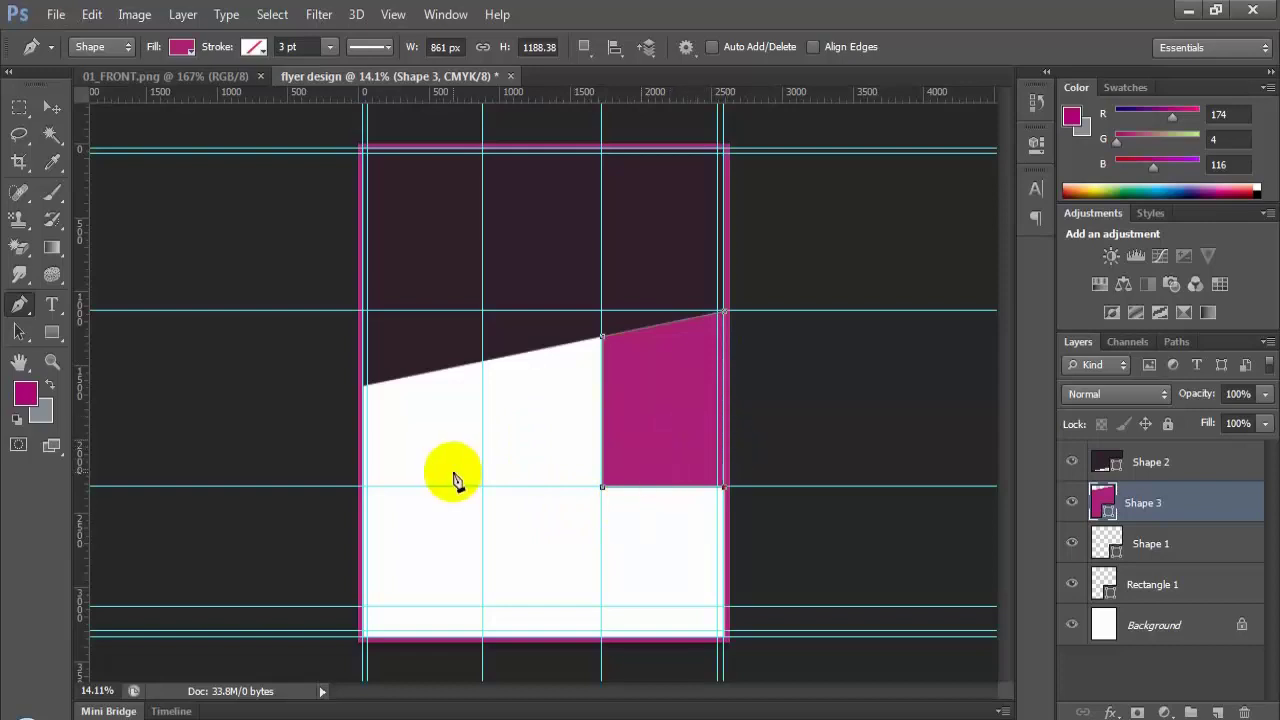
key("ctrl+alt+z")
key("ctrl+alt+z")
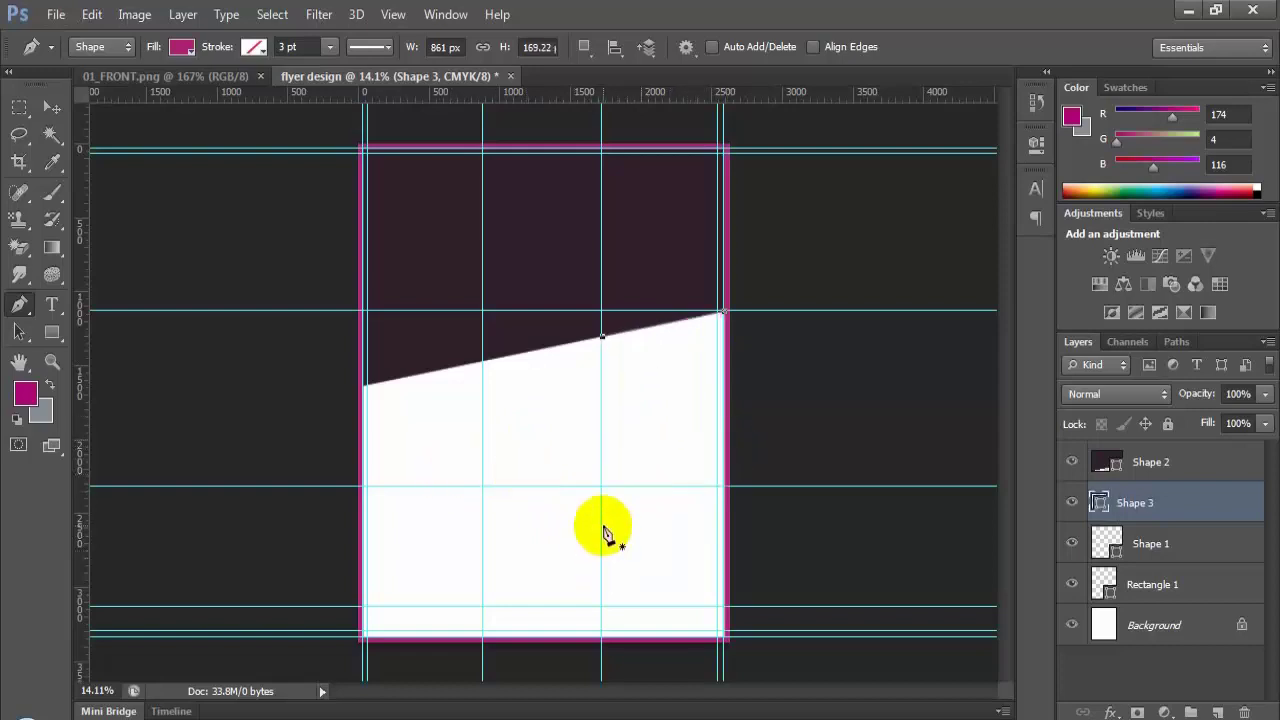
Step: Draw a magenta four-point shape about 861 by 1470 px in the right column, its bottom sloping up to the horizontal guide at the flyer edge
left_click(601, 529)
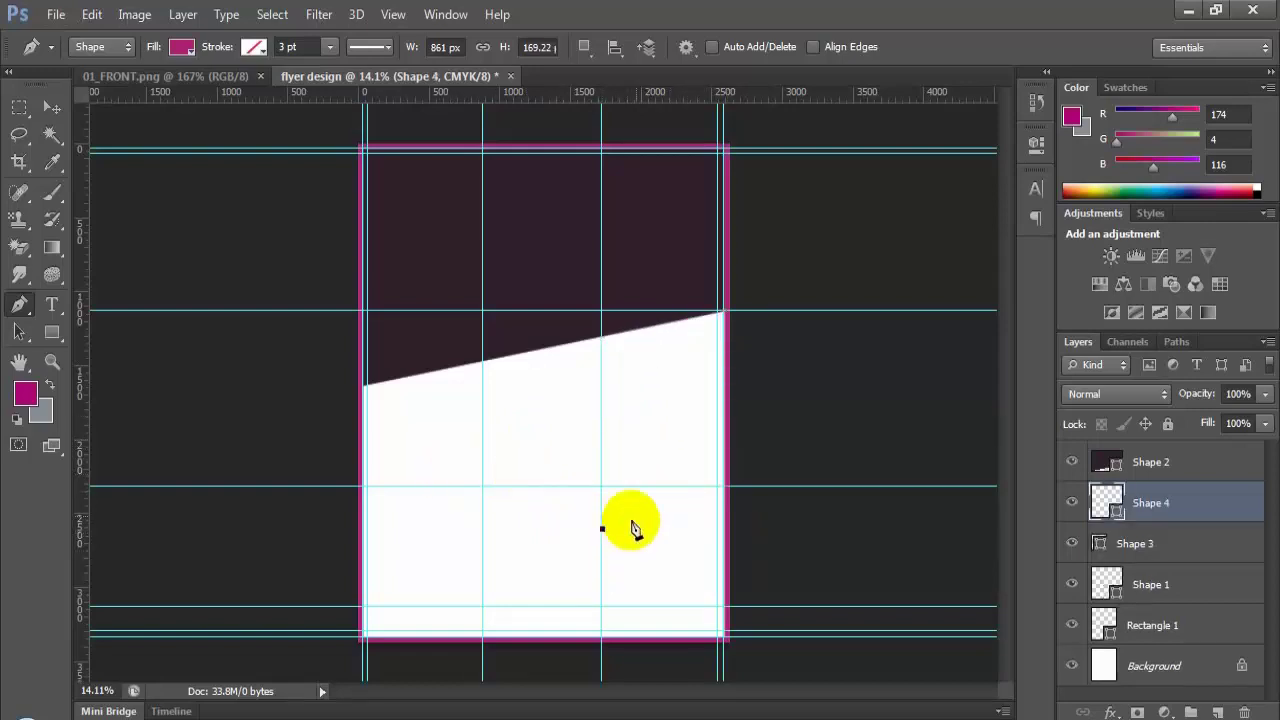
left_click(723, 488)
left_click(723, 315)
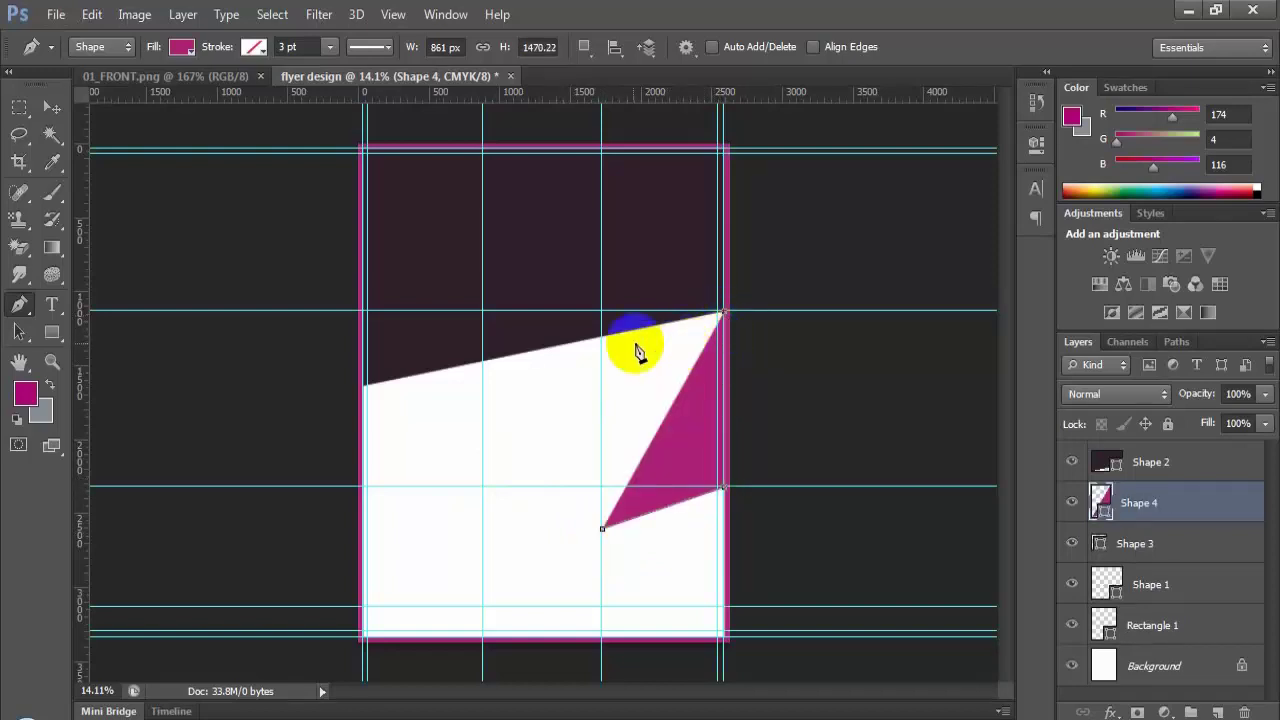
left_click(601, 339)
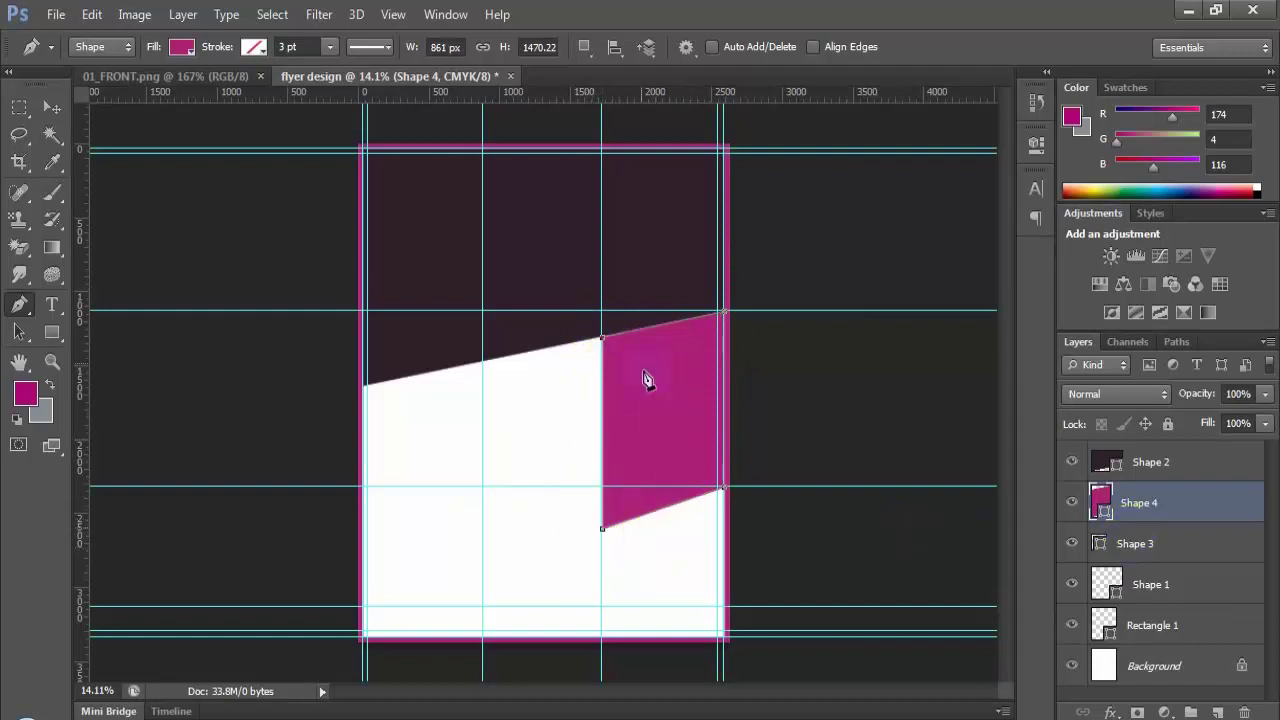
Step: Duplicate the magenta column shape into the middle column, with its top flush against the dark panel's slanted edge
left_click(1160, 596)
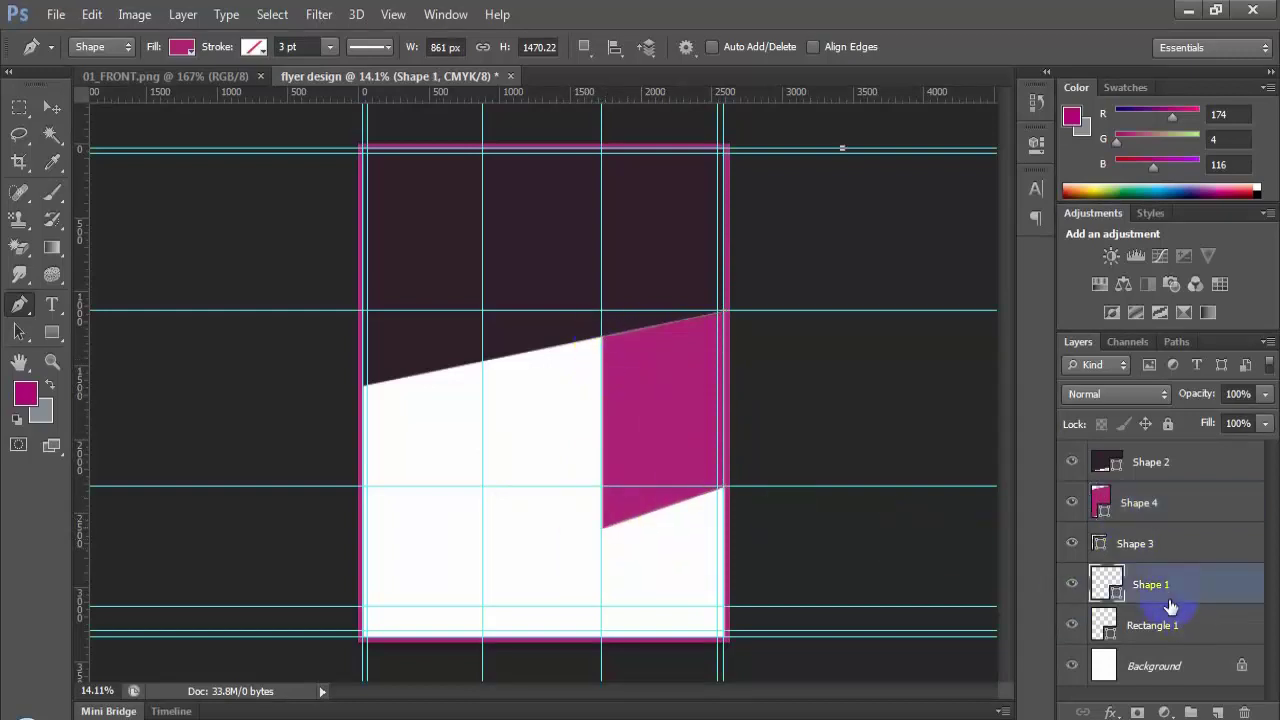
scroll(723, 557, "up", 4)
scroll(673, 548, "down", 4)
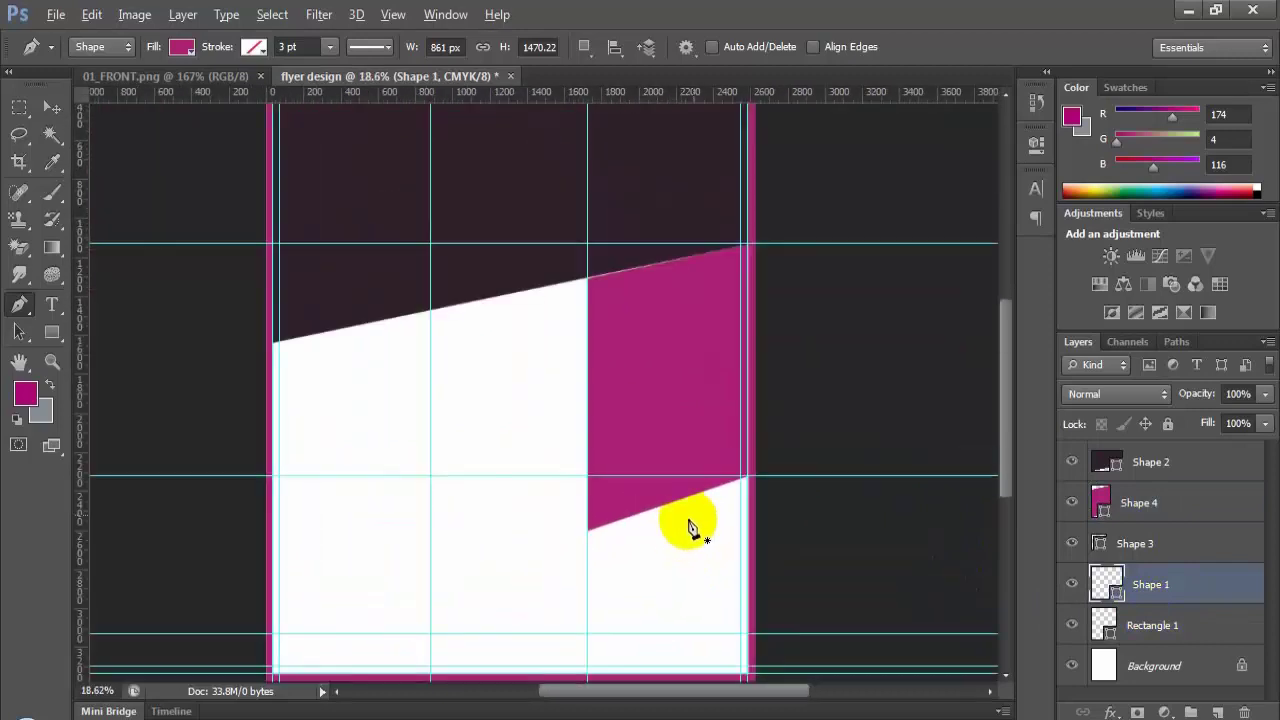
left_click(53, 107)
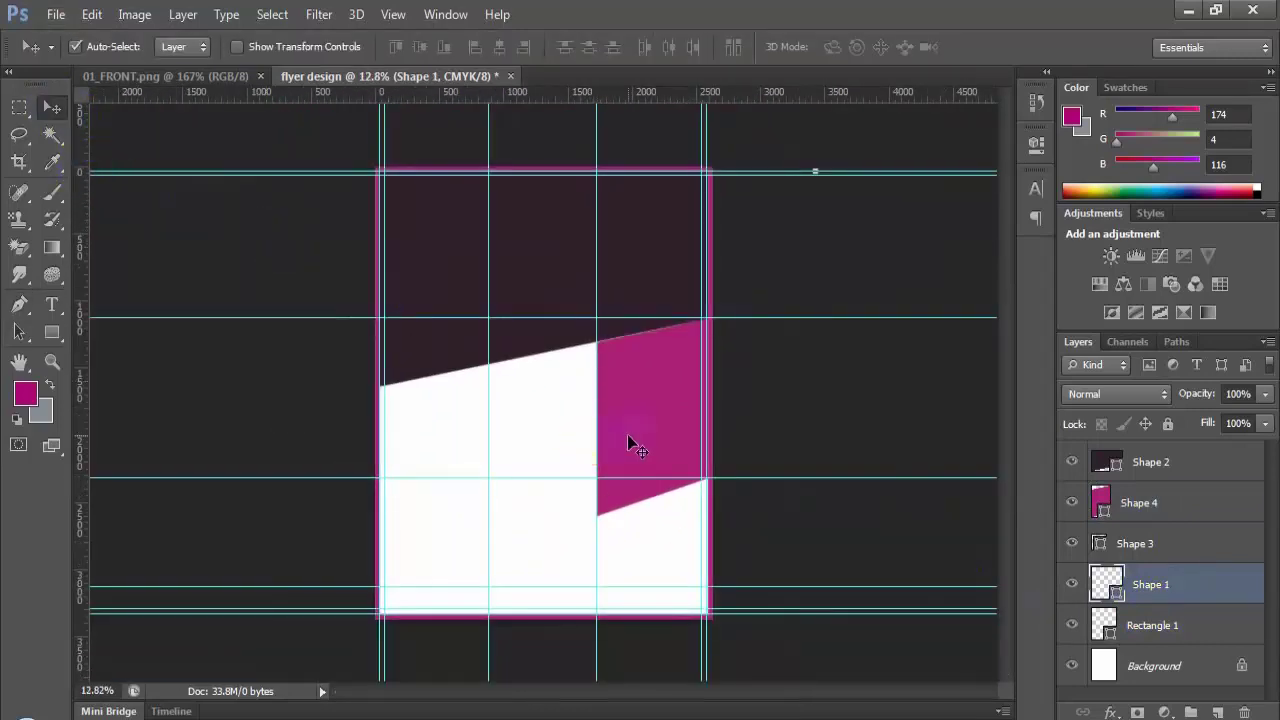
left_click_drag(643, 436, 531, 462)
scroll(540, 548, "up", 3)
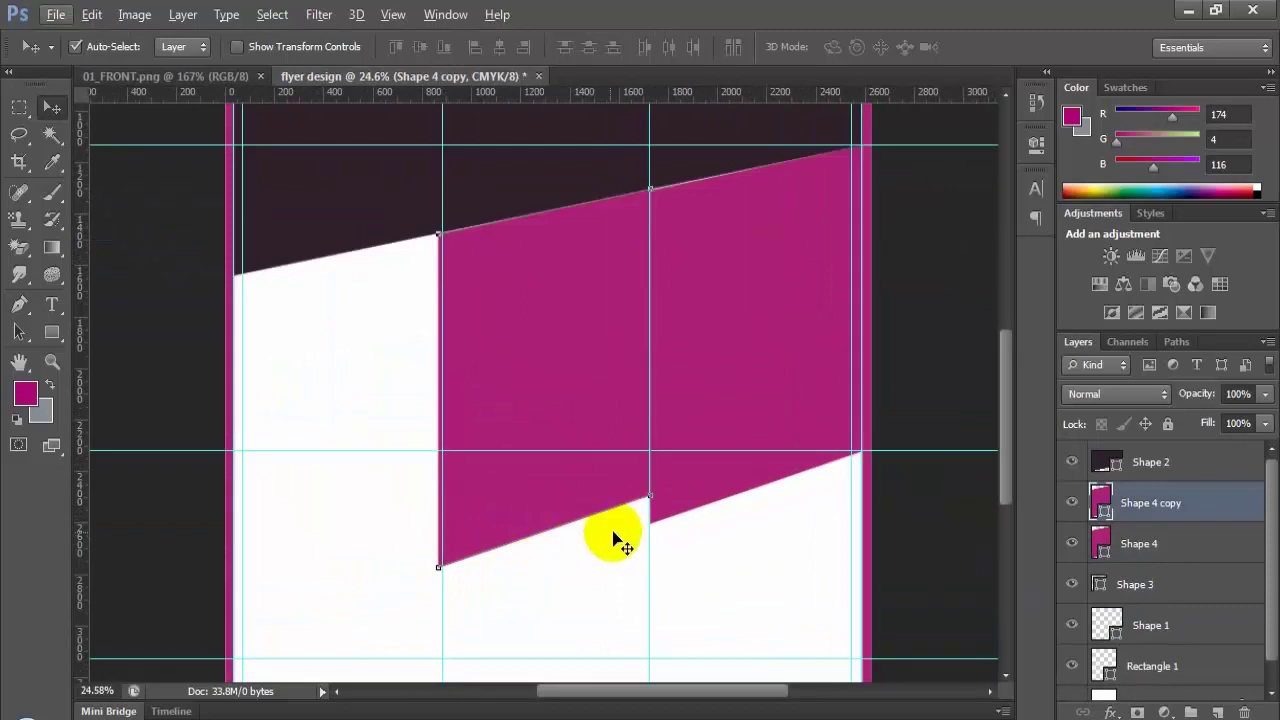
Step: Change the fill of the middle column shape to dark purple #29081c
double_click(1104, 510)
left_click(891, 449)
left_click(930, 545)
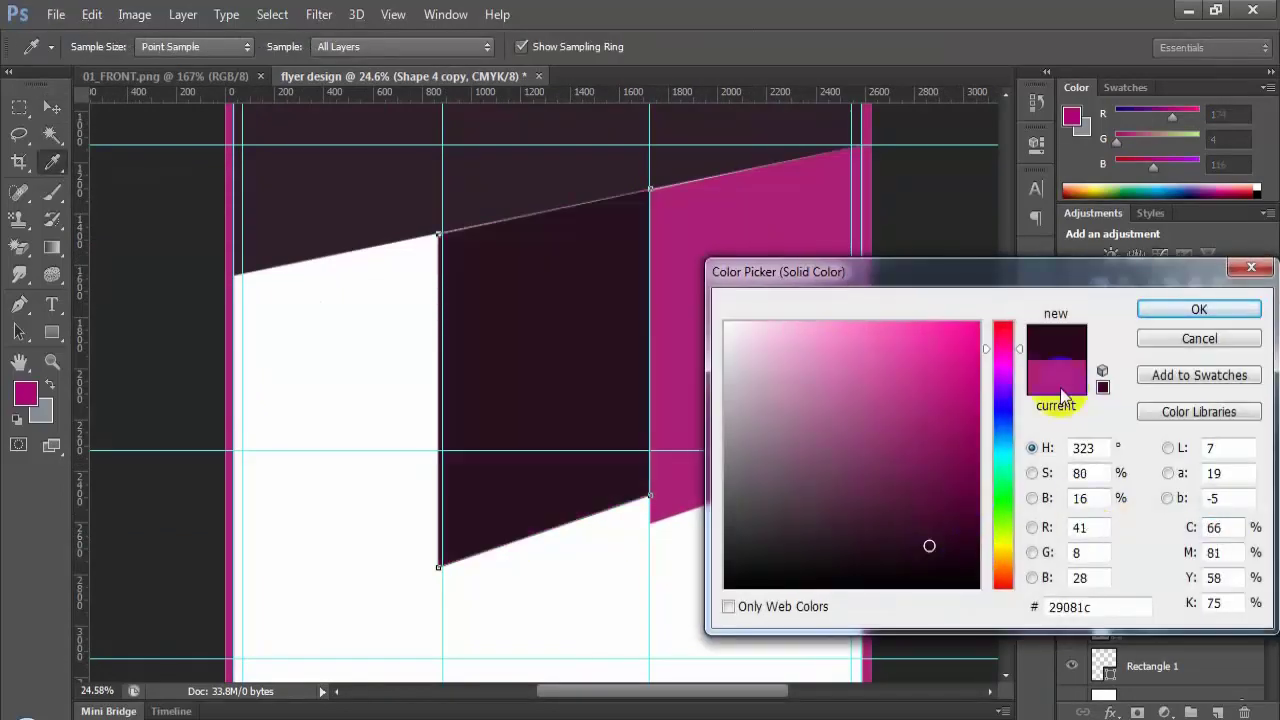
left_click(1188, 310)
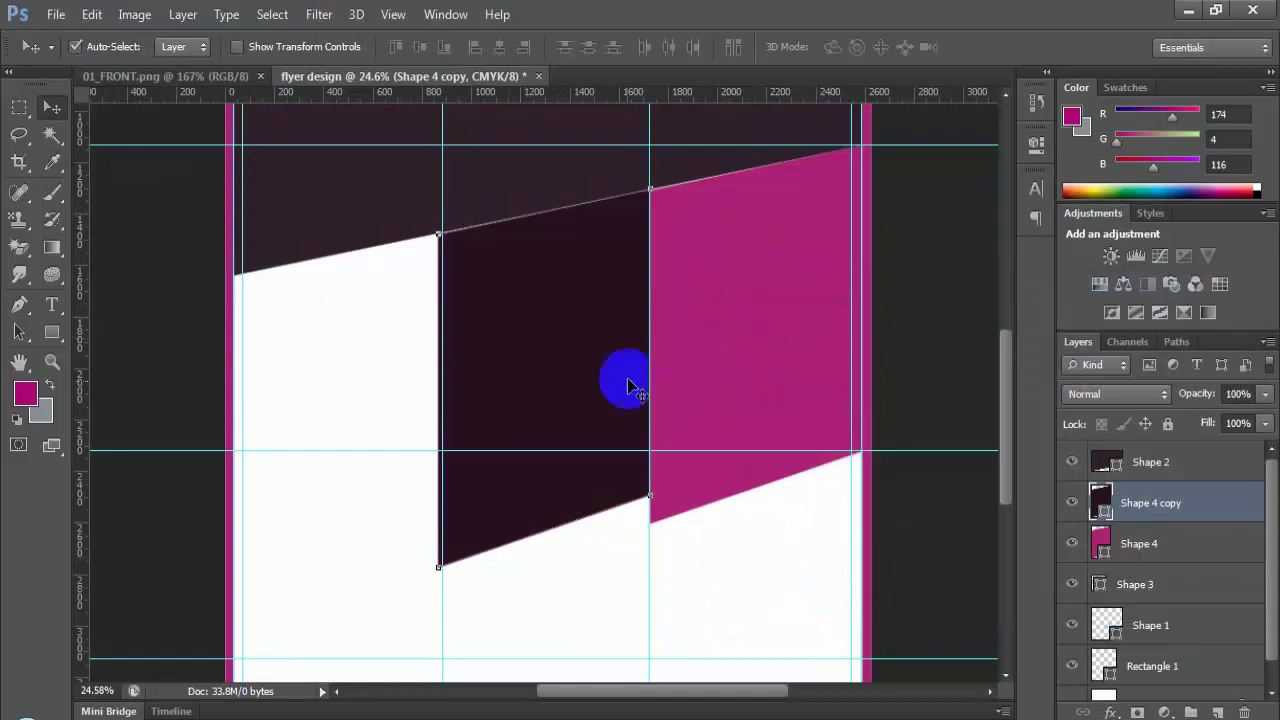
left_click(1160, 543)
left_click(559, 518)
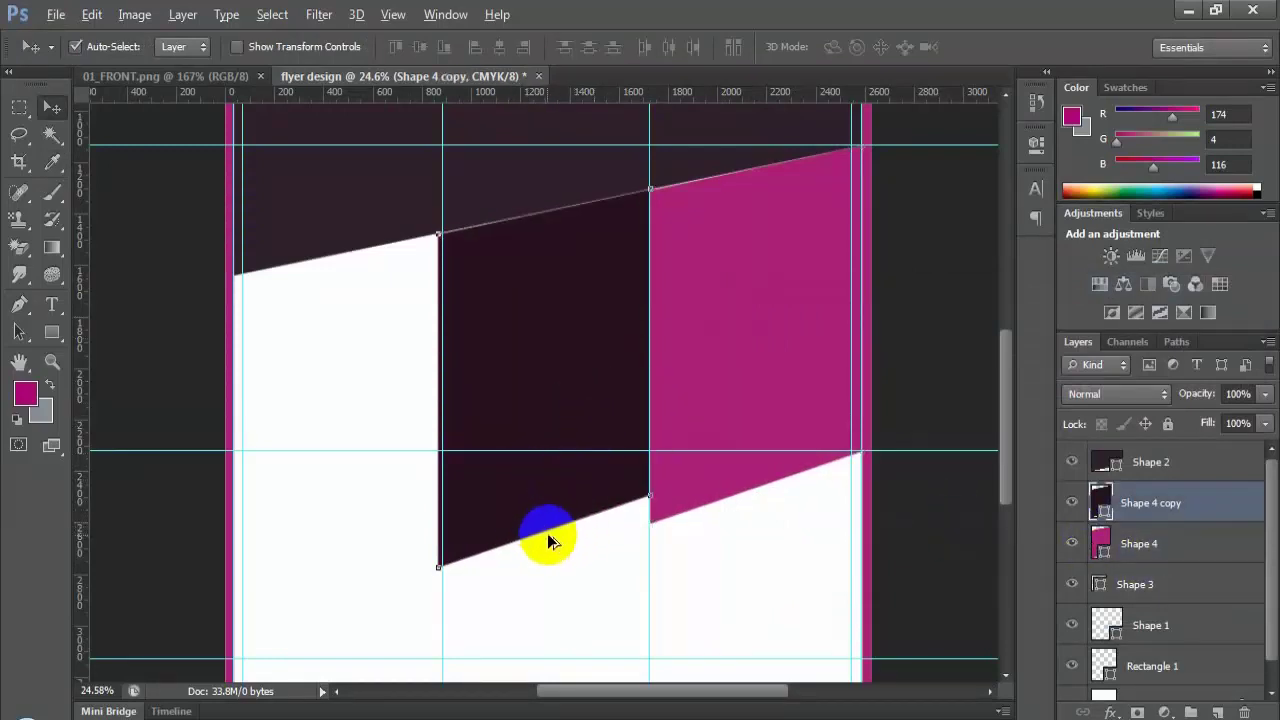
scroll(545, 486, "up", 2)
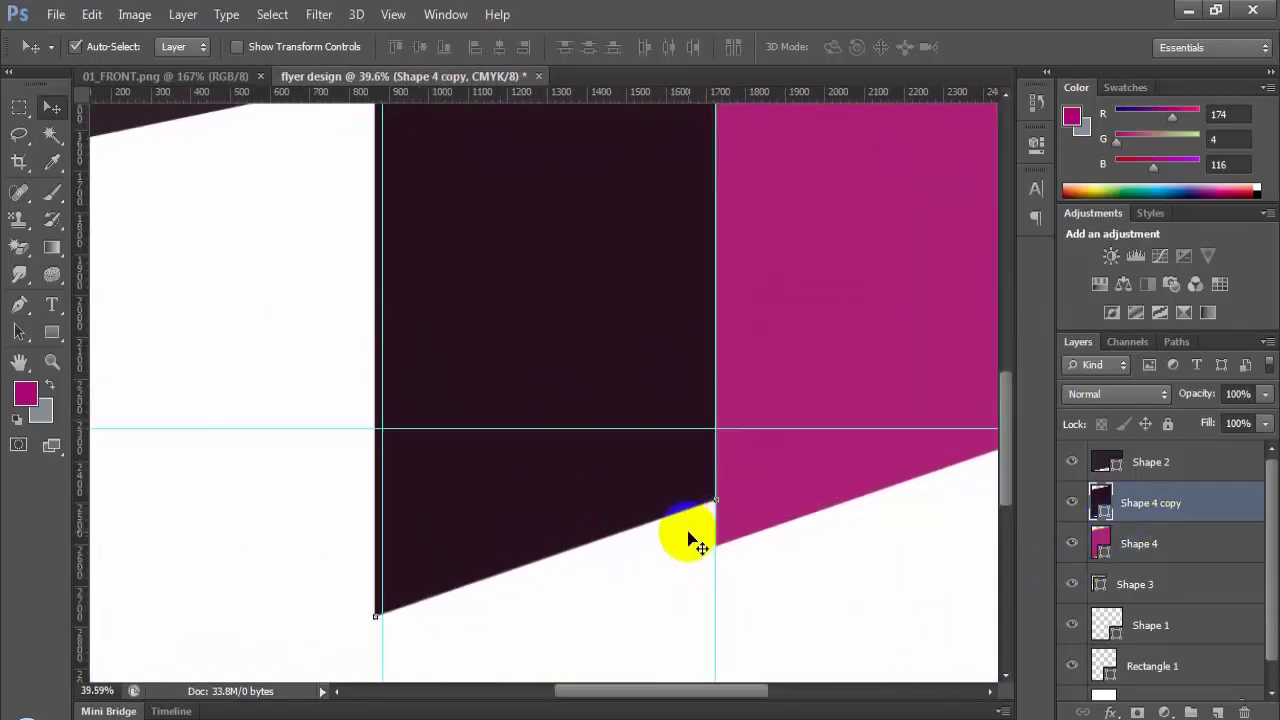
scroll(549, 491, "down", 1)
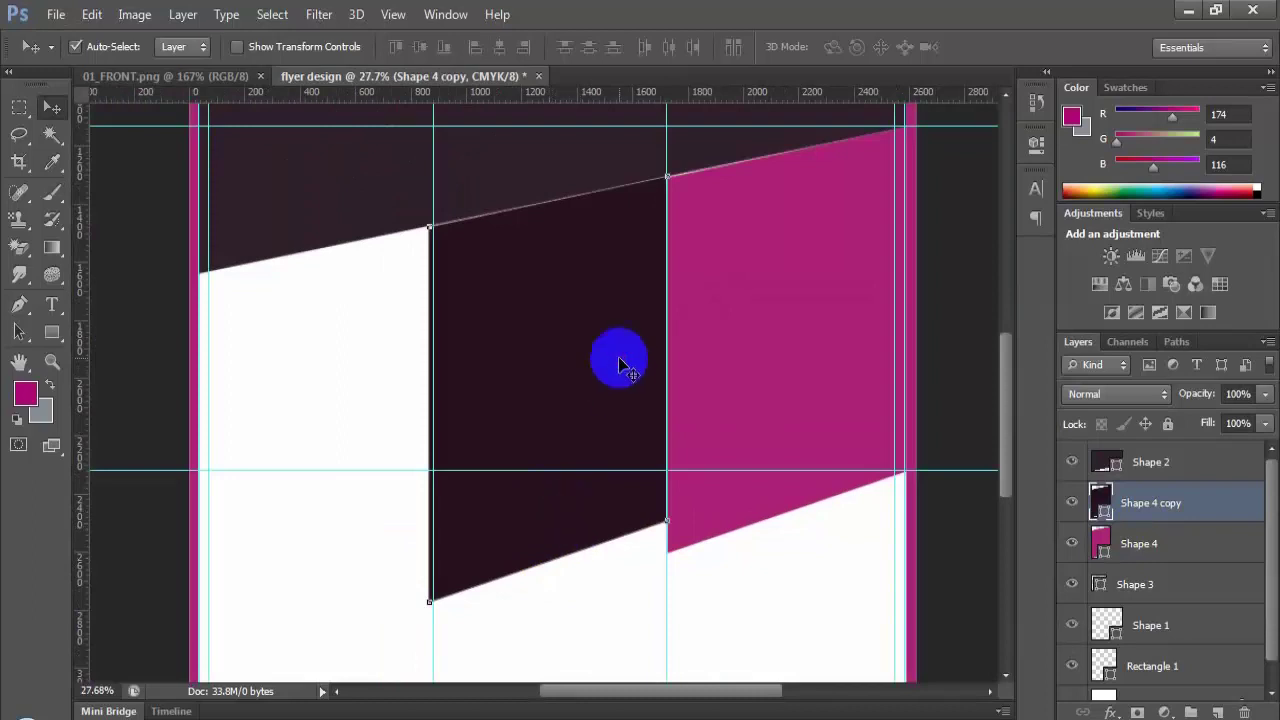
left_click(22, 110)
left_click(52, 107)
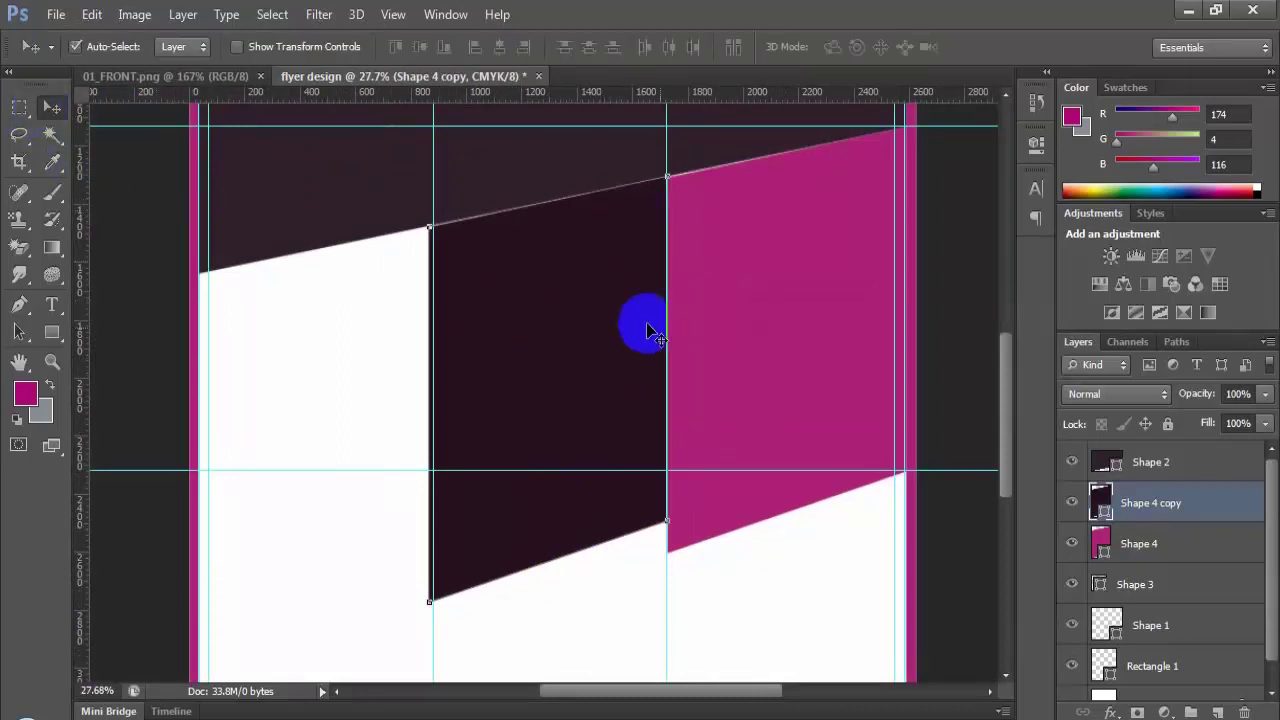
left_click(641, 550)
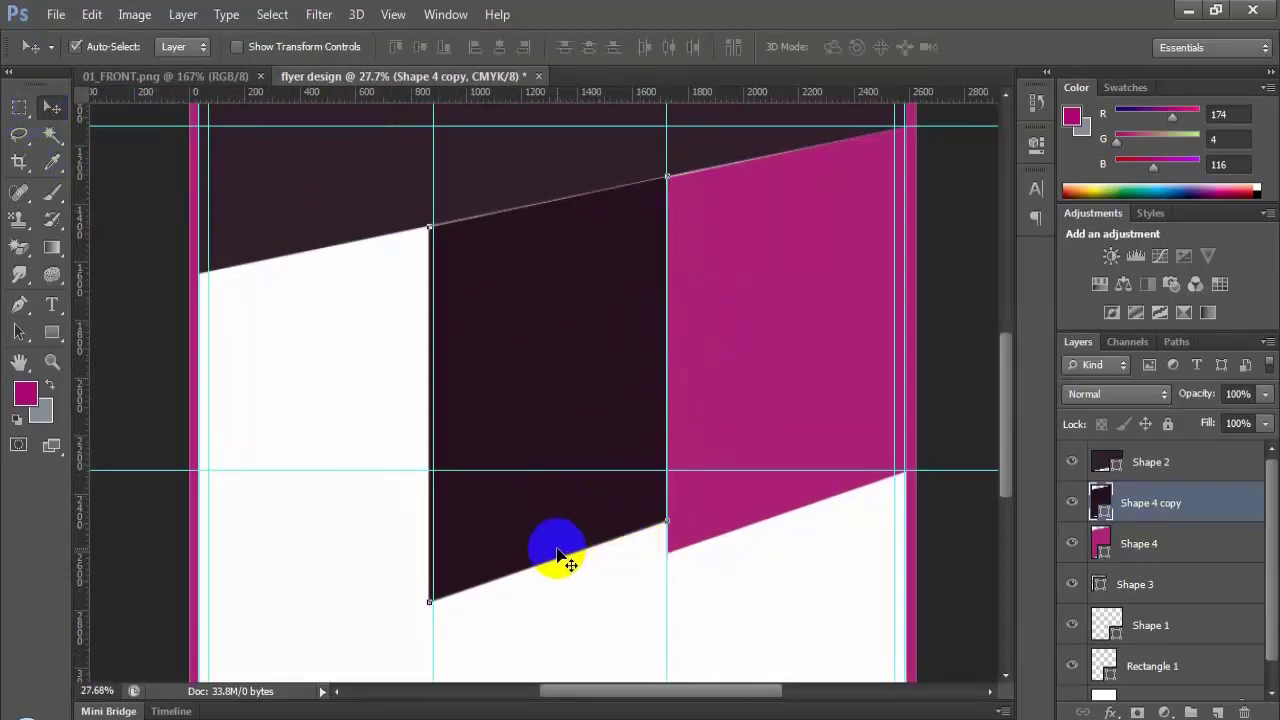
Step: Lower the dark middle column's bottom edge with the Convert Point tool so it meets the magenta column's lower corner
left_click(45, 313)
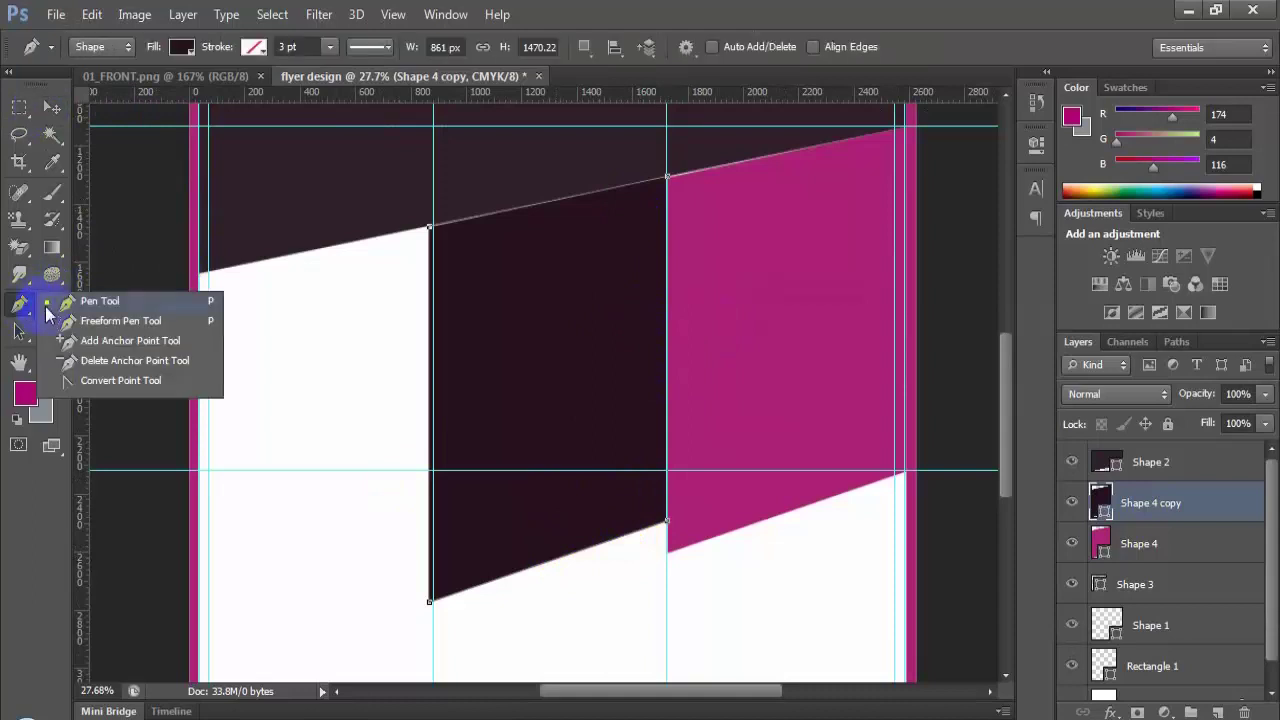
left_click(94, 346)
scroll(557, 571, "up", 3)
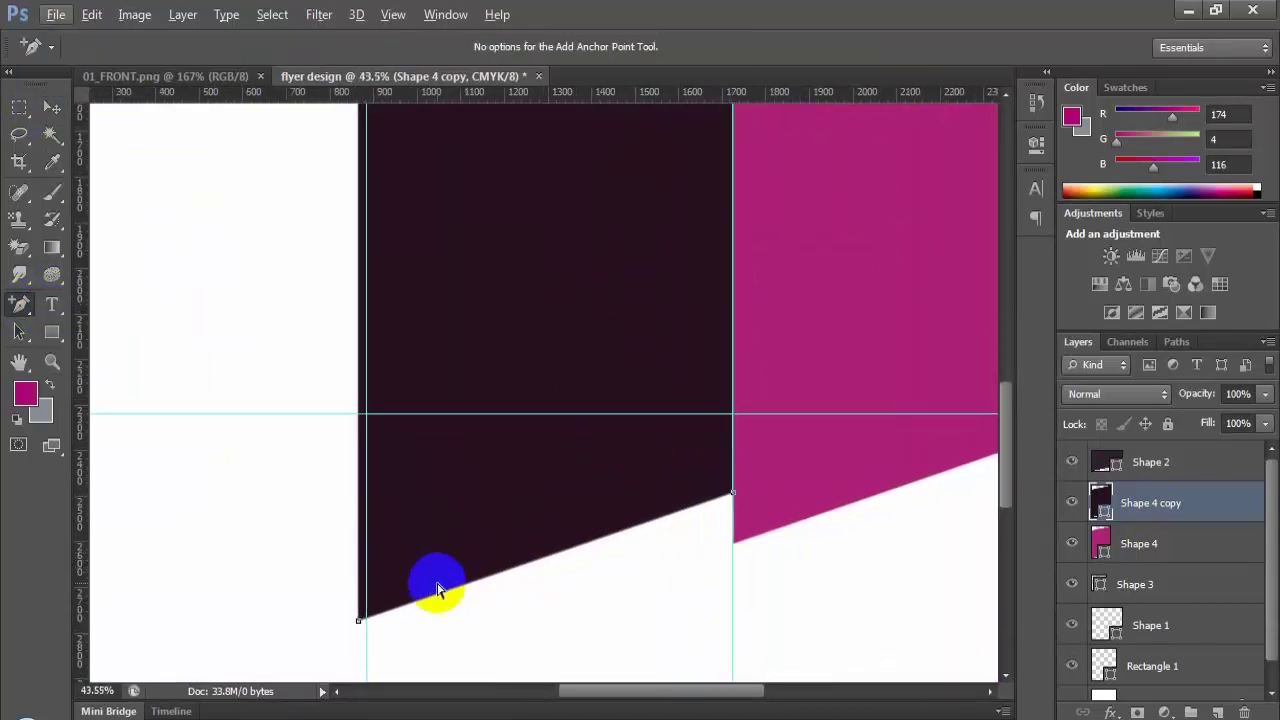
left_click(20, 303)
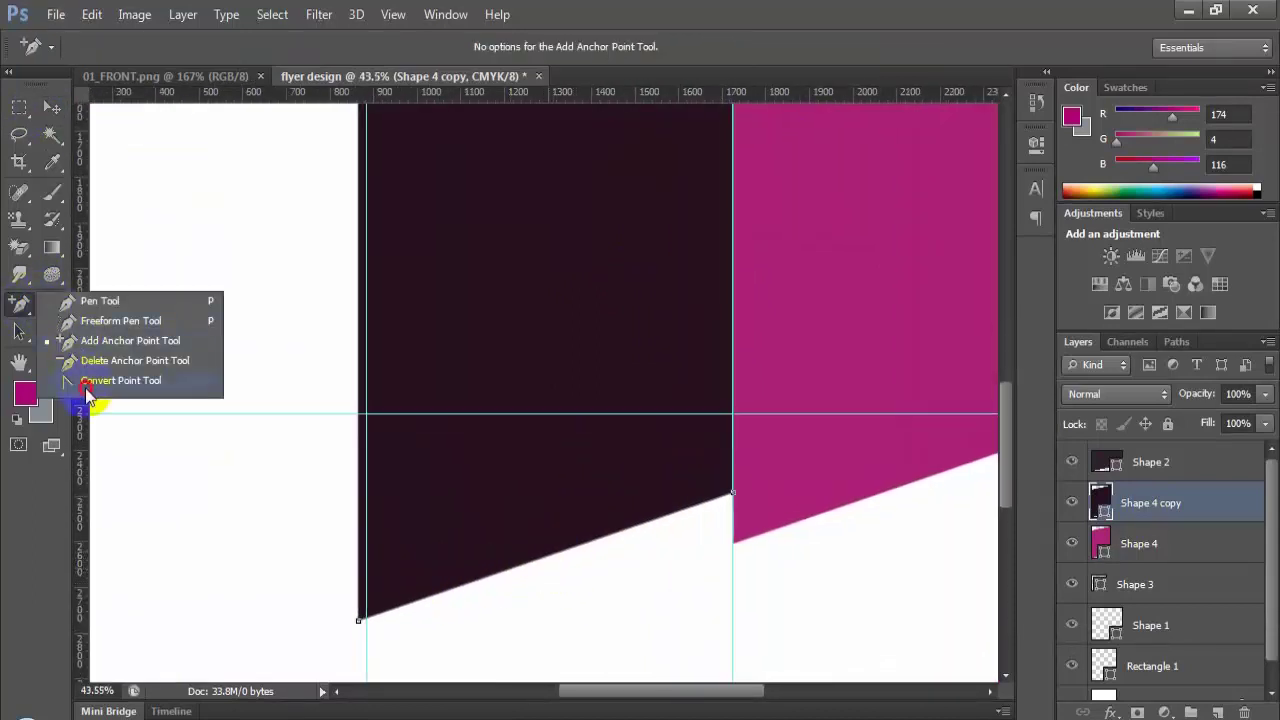
left_click(88, 385)
left_click_drag(567, 557, 563, 604)
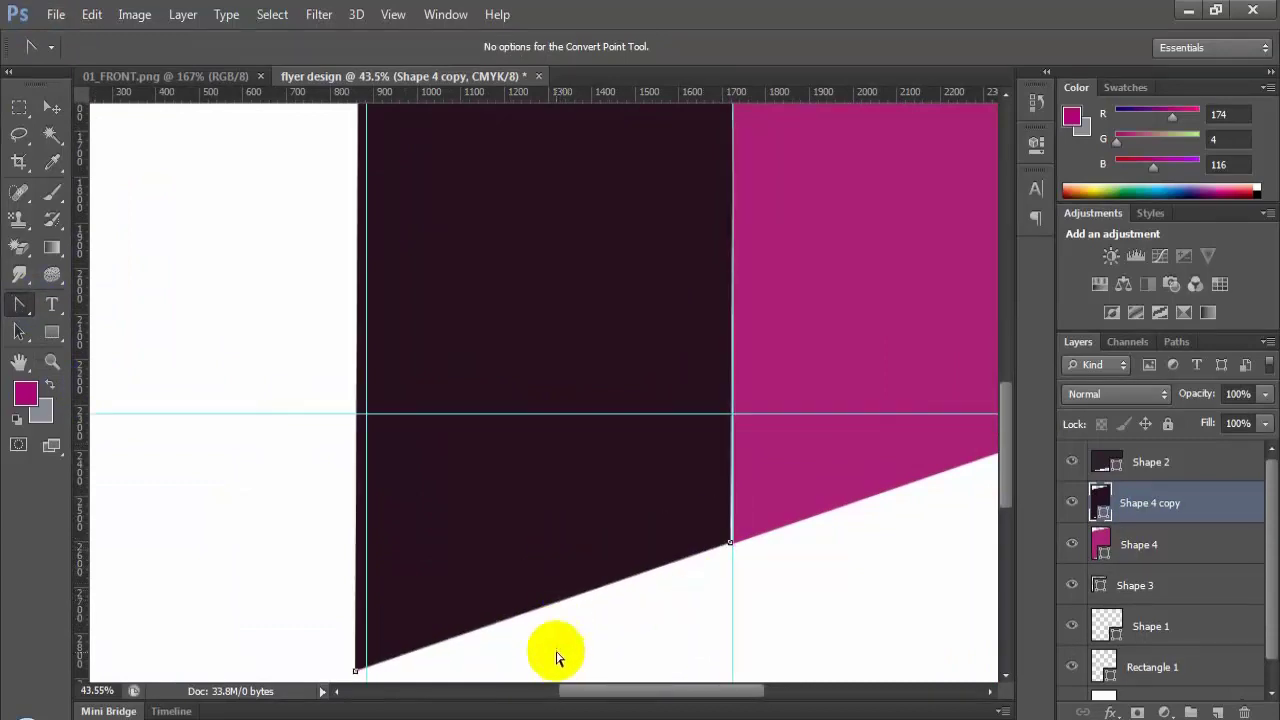
scroll(650, 607, "down", 2)
scroll(648, 609, "up", 2)
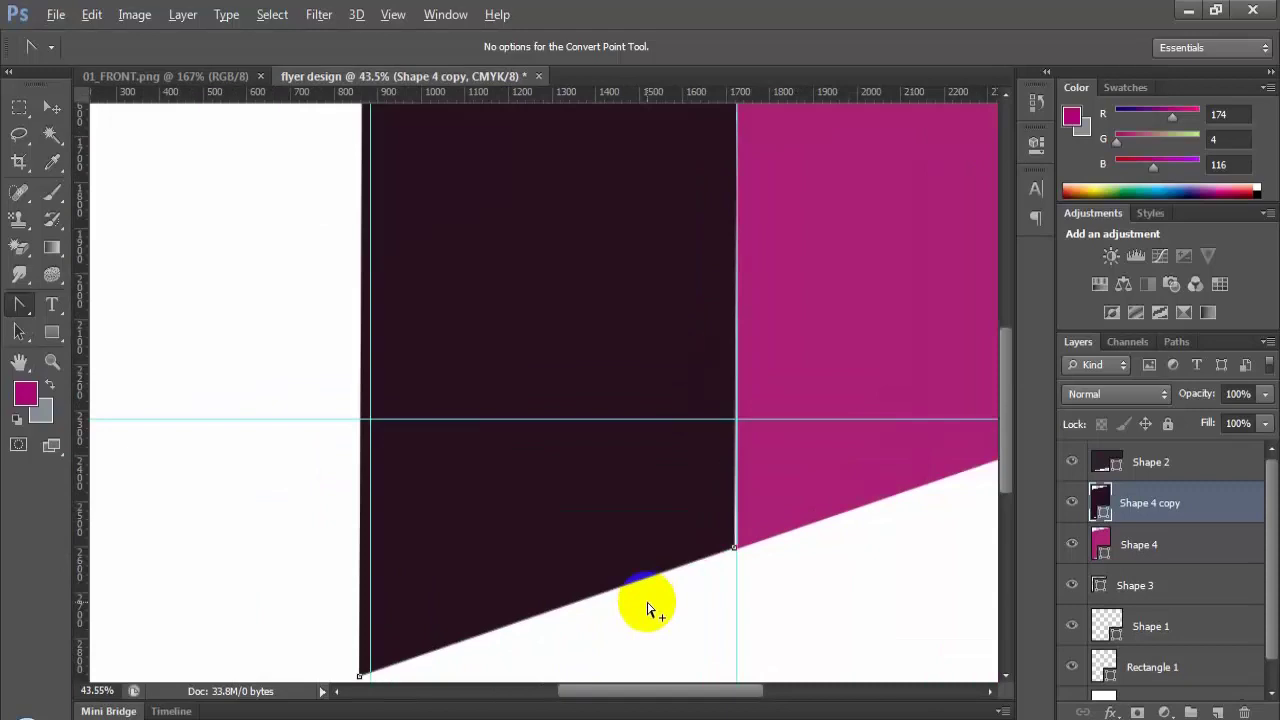
left_click(1180, 545)
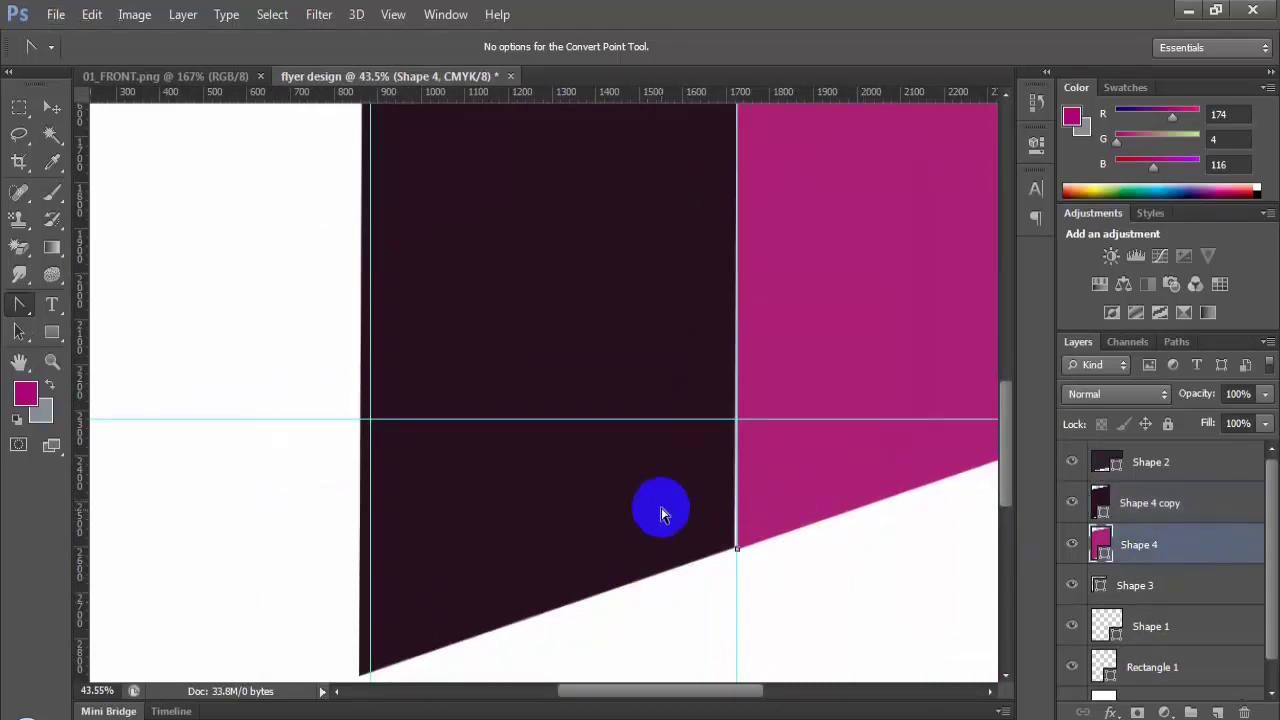
scroll(586, 577, "down", 2)
scroll(608, 572, "up", 1)
scroll(608, 572, "down", 1)
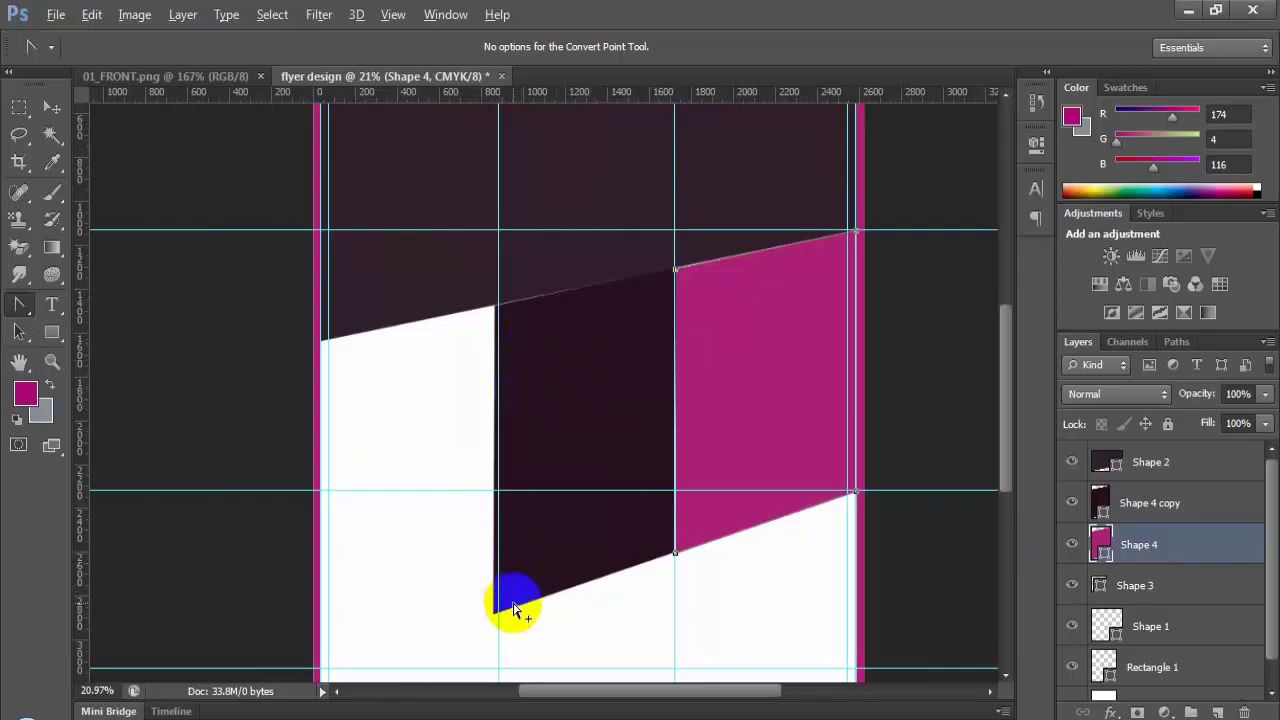
scroll(514, 597, "up", 3)
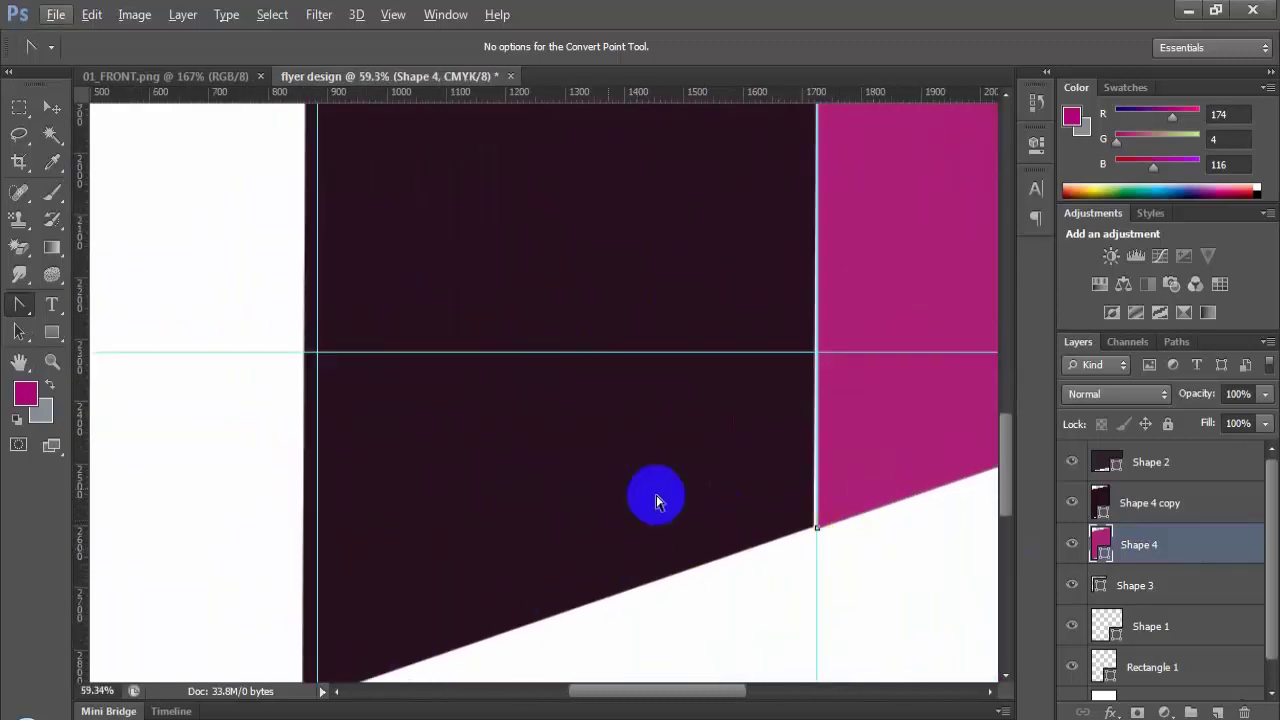
left_click_drag(19, 305, 66, 308)
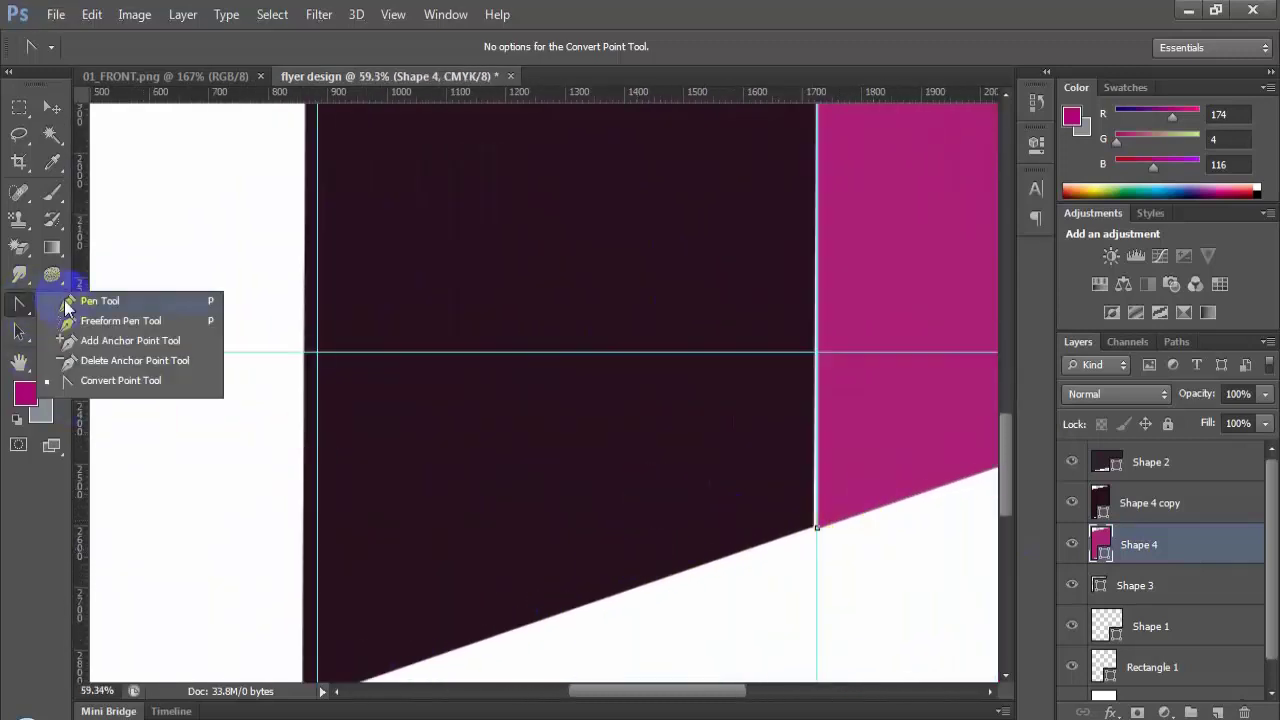
left_click(135, 380)
scroll(572, 443, "down", 1)
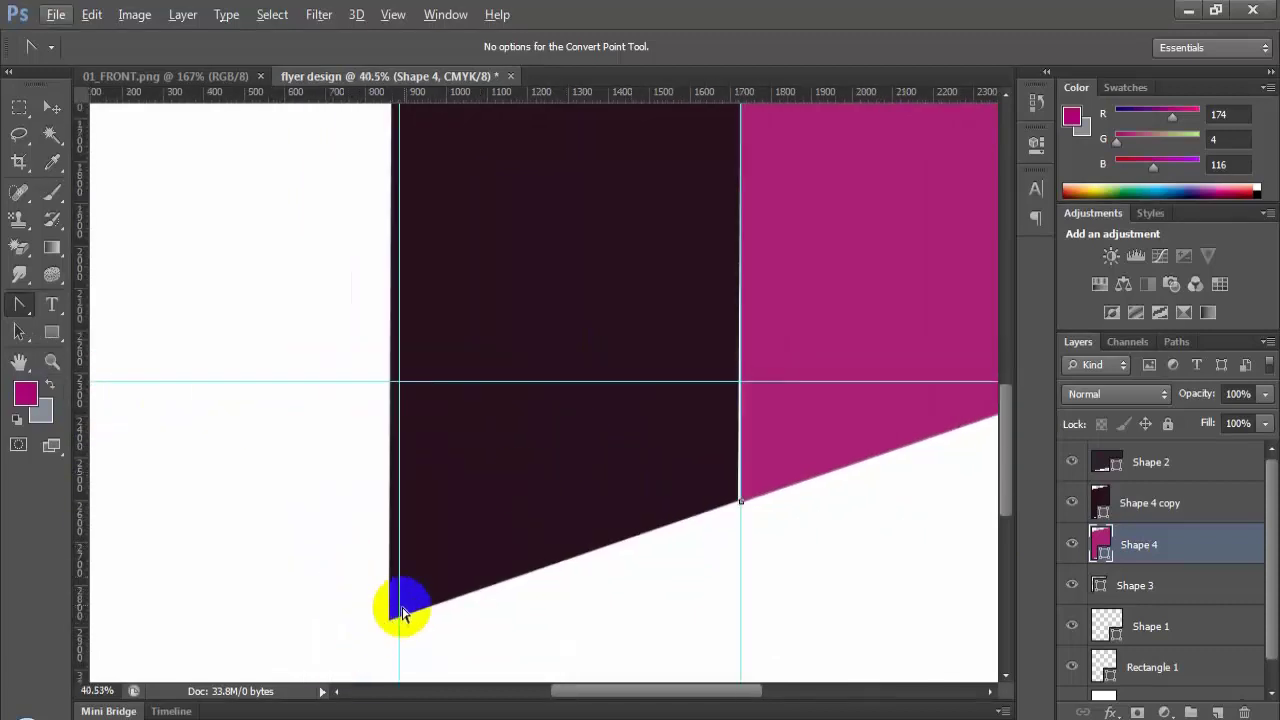
scroll(431, 289, "up", 3)
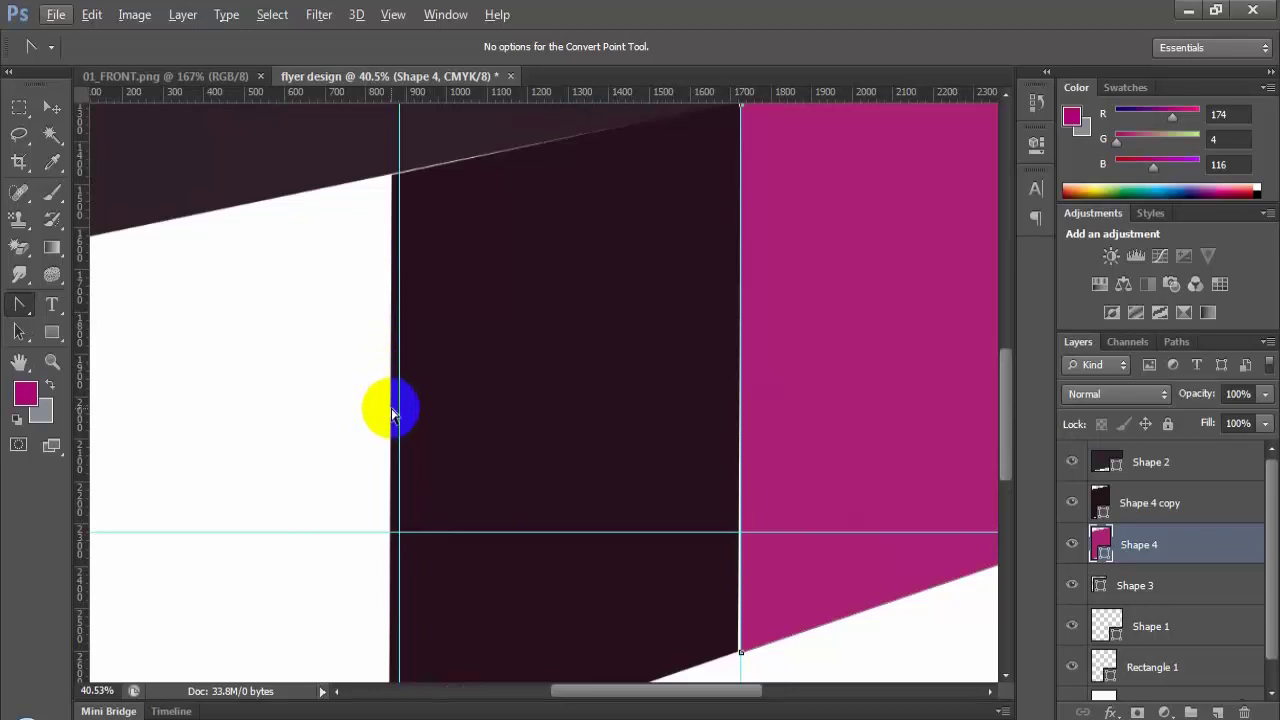
left_click(393, 415)
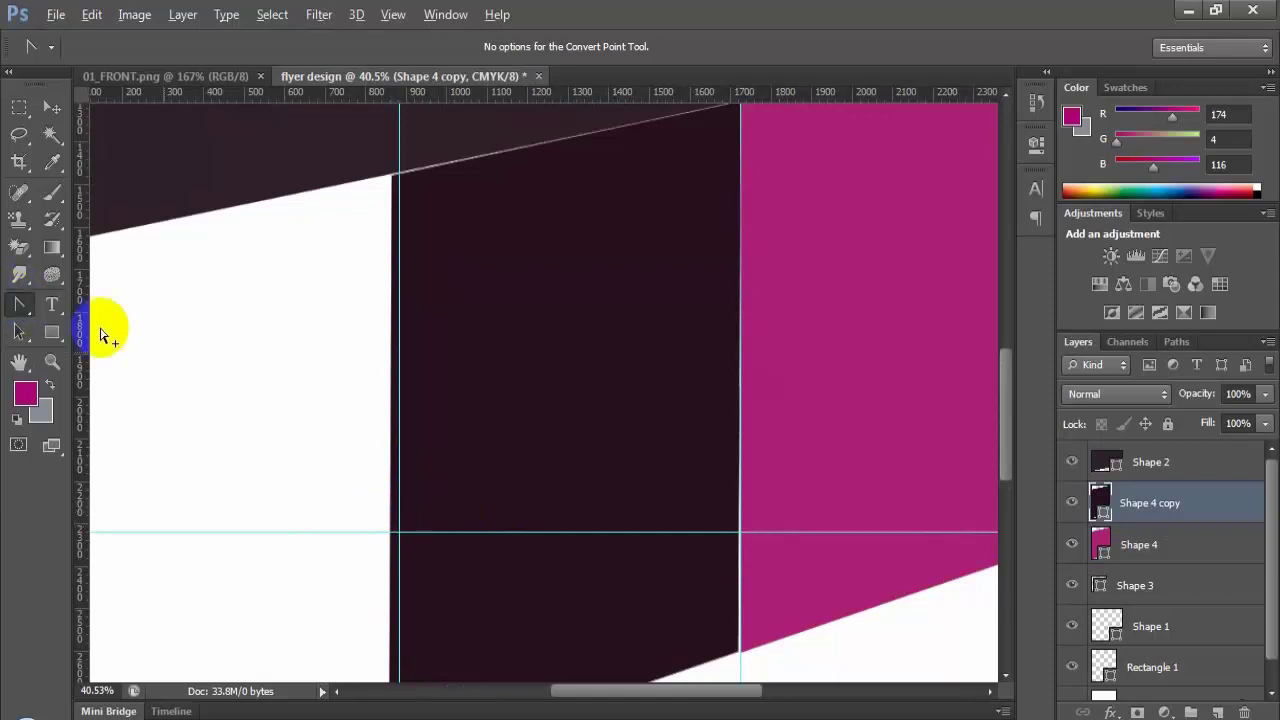
scroll(324, 400, "down", 2)
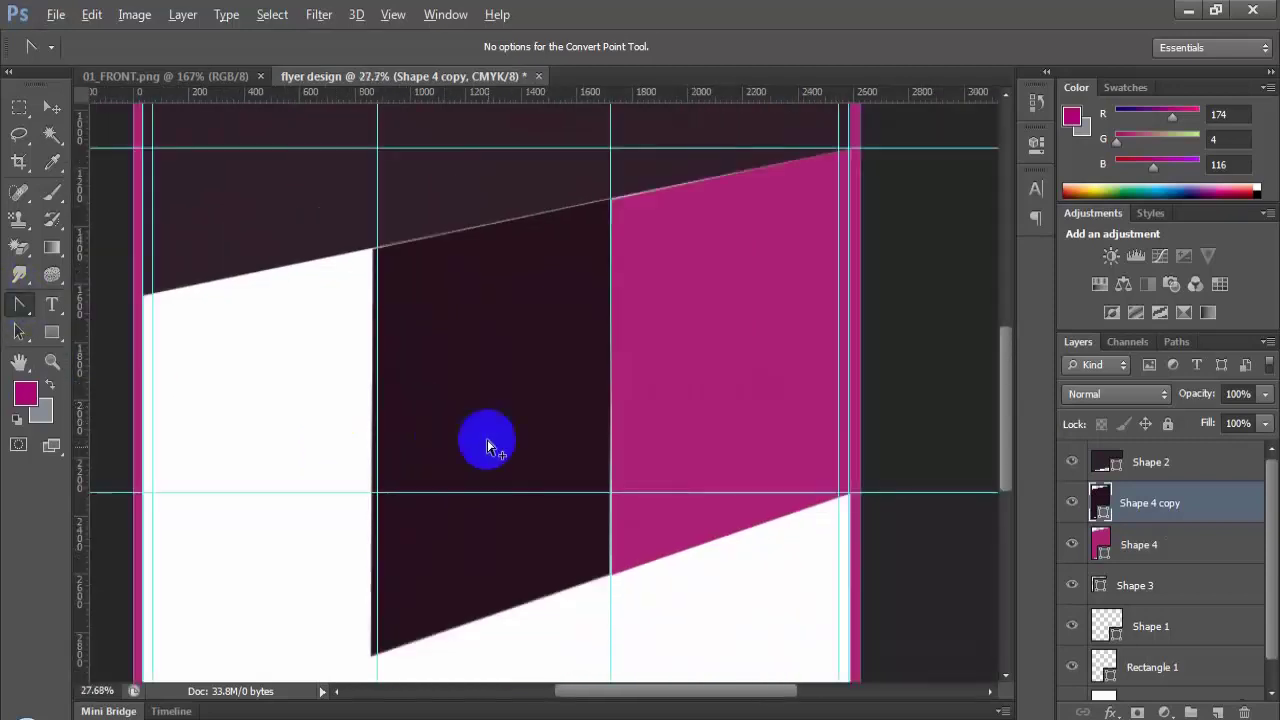
left_click(19, 304)
left_click(90, 340)
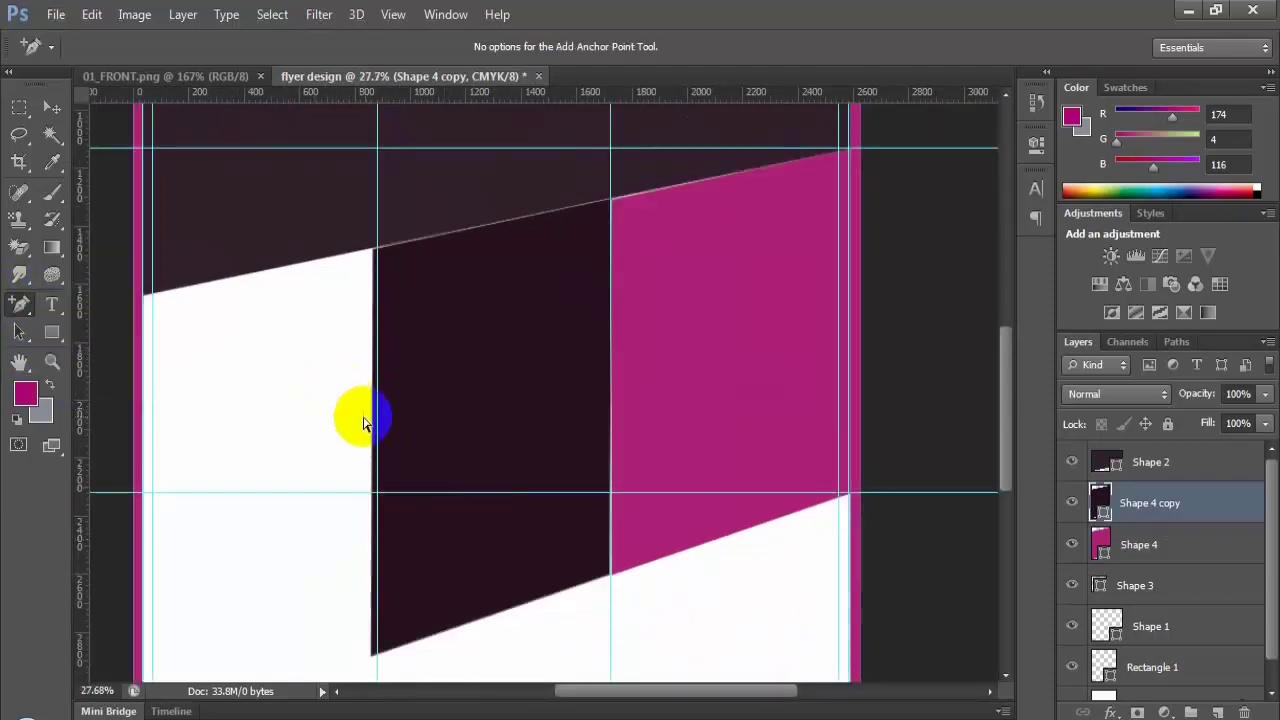
scroll(372, 430, "up", 2)
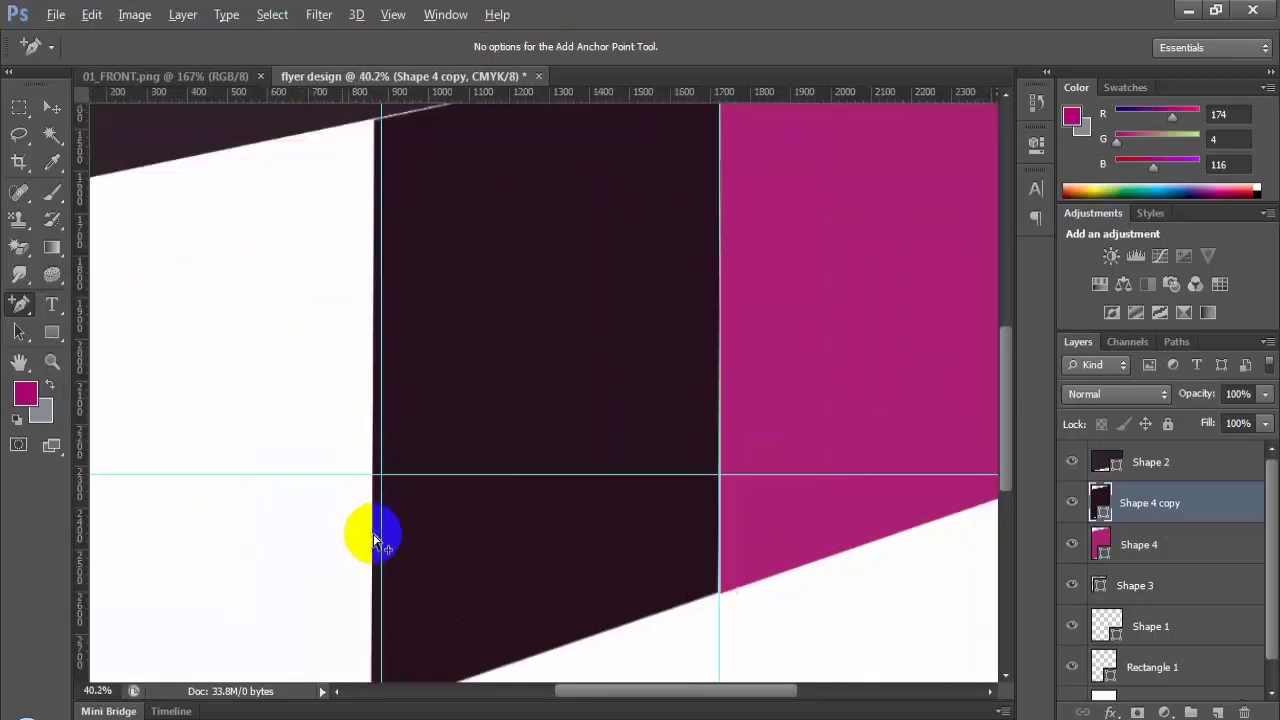
scroll(371, 528, "down", 4)
left_click(30, 316)
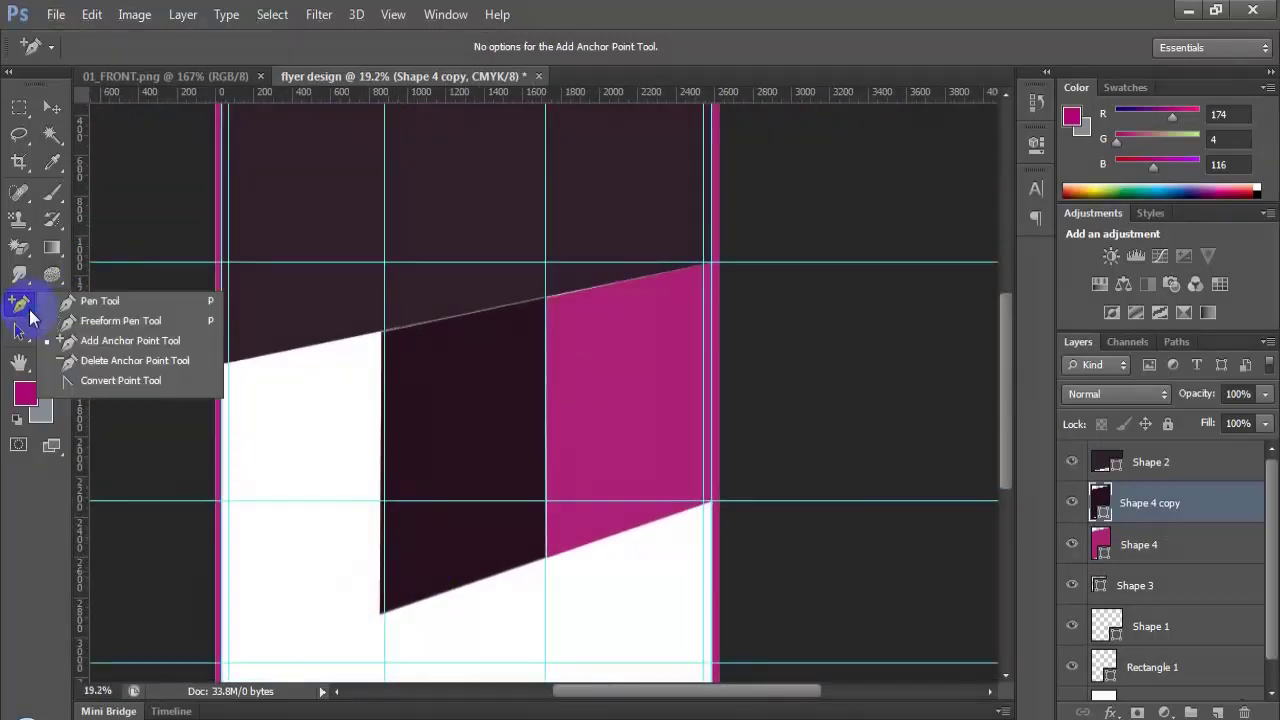
left_click(131, 381)
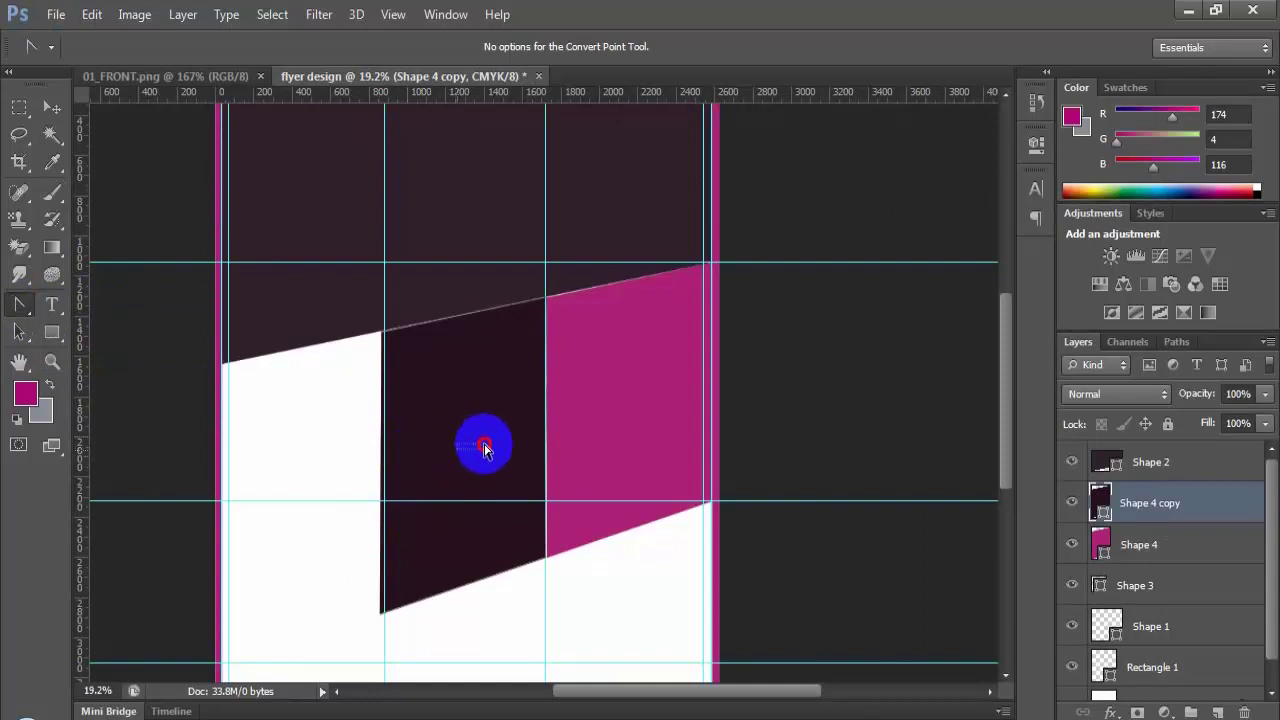
Step: Narrow the dark middle column to about 96.89% width so its outer left edge lines up with the vertical guide
left_click(52, 108)
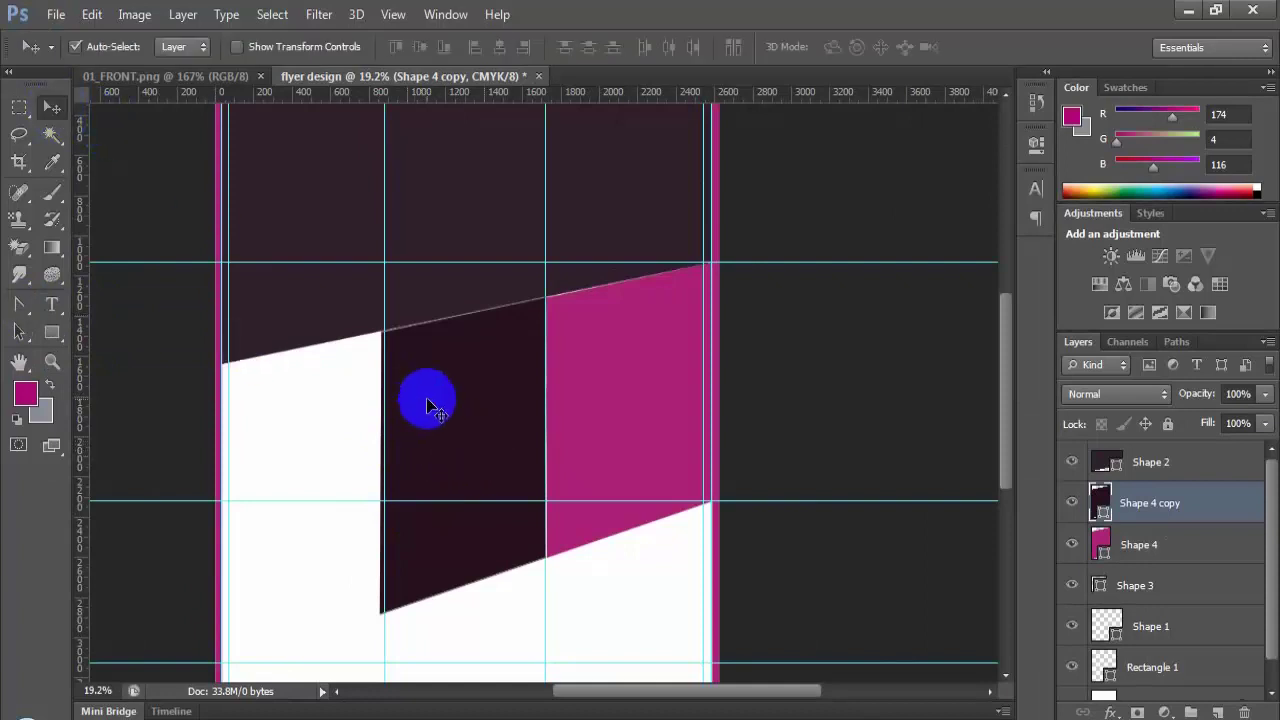
left_click(398, 333)
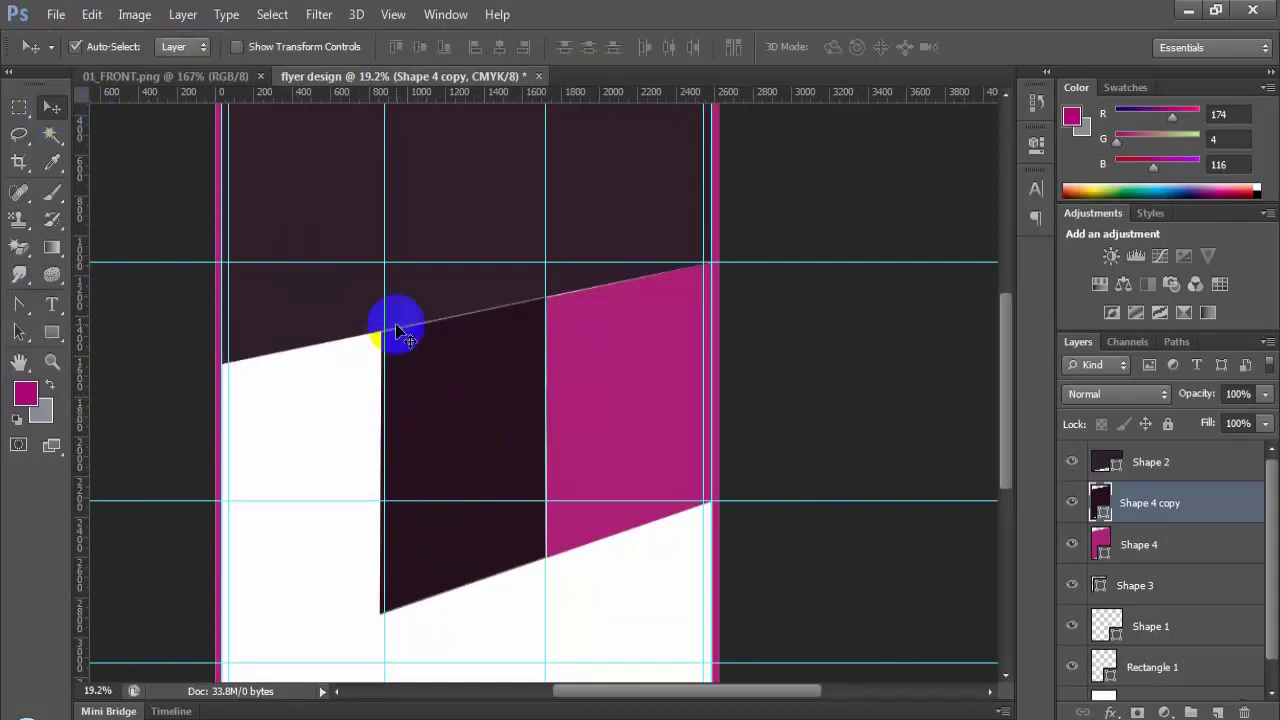
left_click(1080, 505)
left_click(1080, 505)
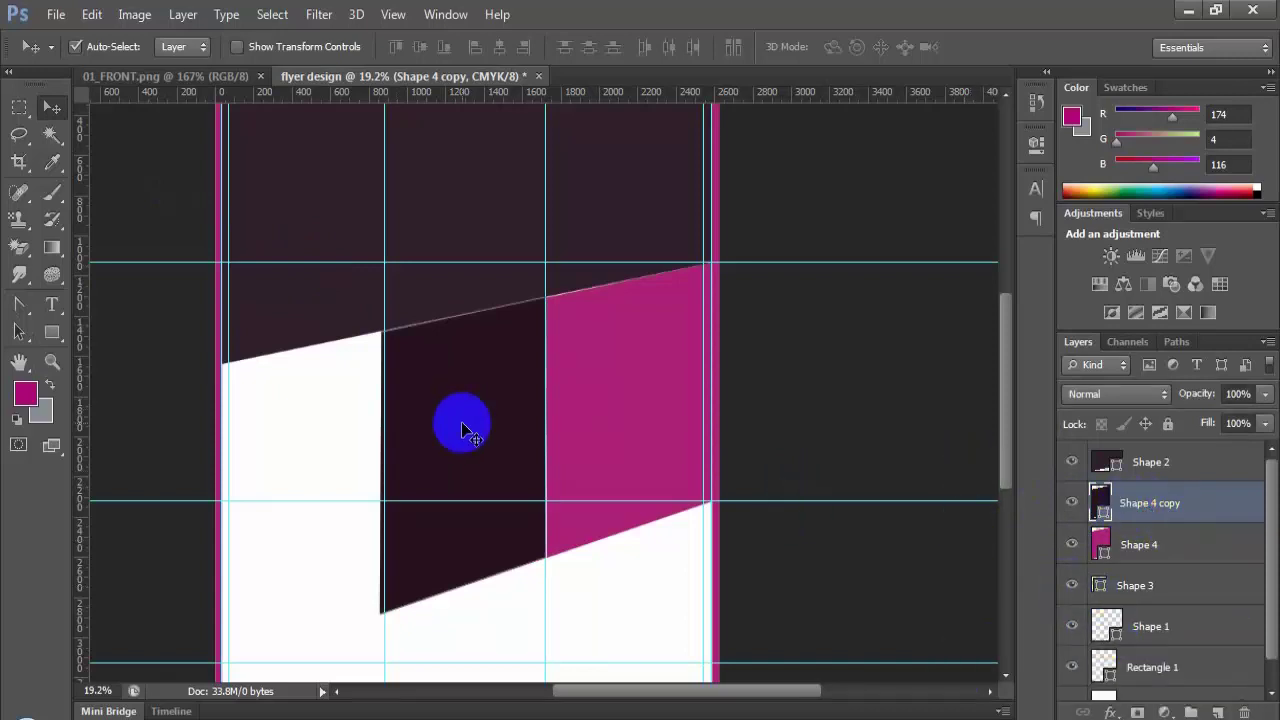
key("ctrl+t")
left_click_drag(386, 471, 409, 401)
scroll(514, 410, "down", 3)
scroll(686, 394, "down", 3)
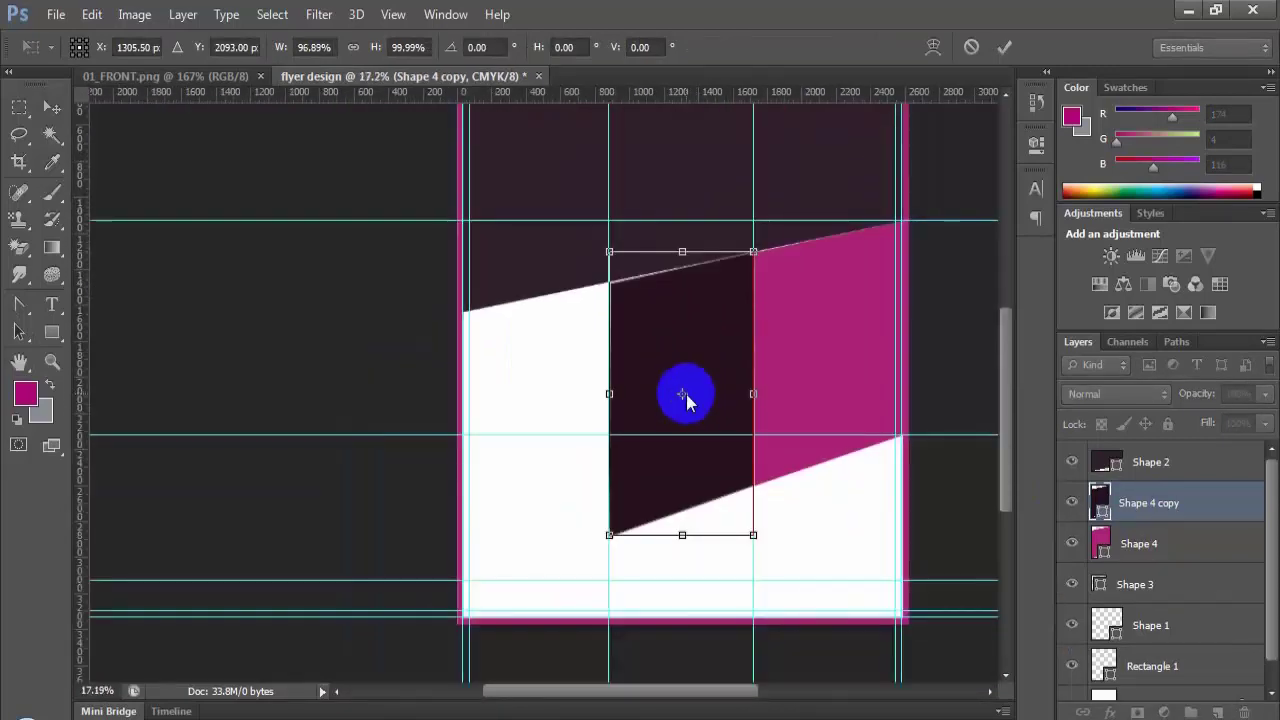
key("alt+space")
key("Escape")
key("Return")
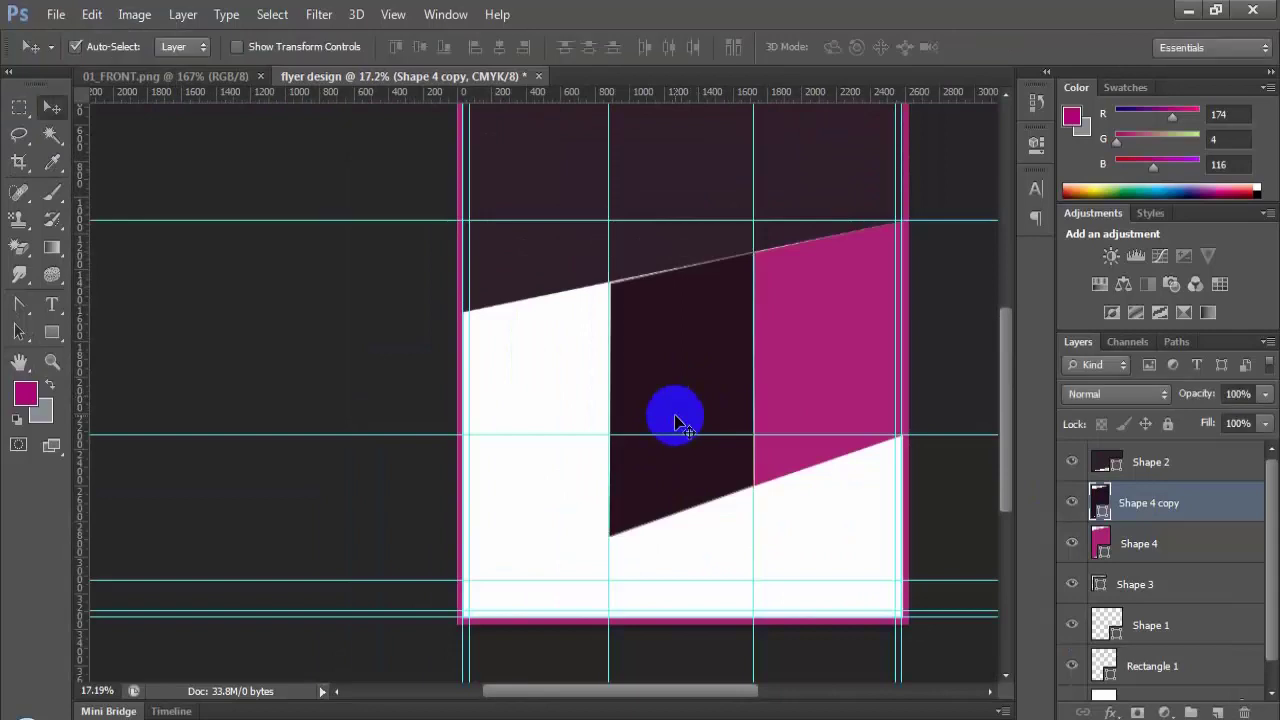
Step: Skew the dark middle column's upper-left corner slightly upward to close the gap below the dark panel's slanted edge
scroll(685, 428, "up", 4)
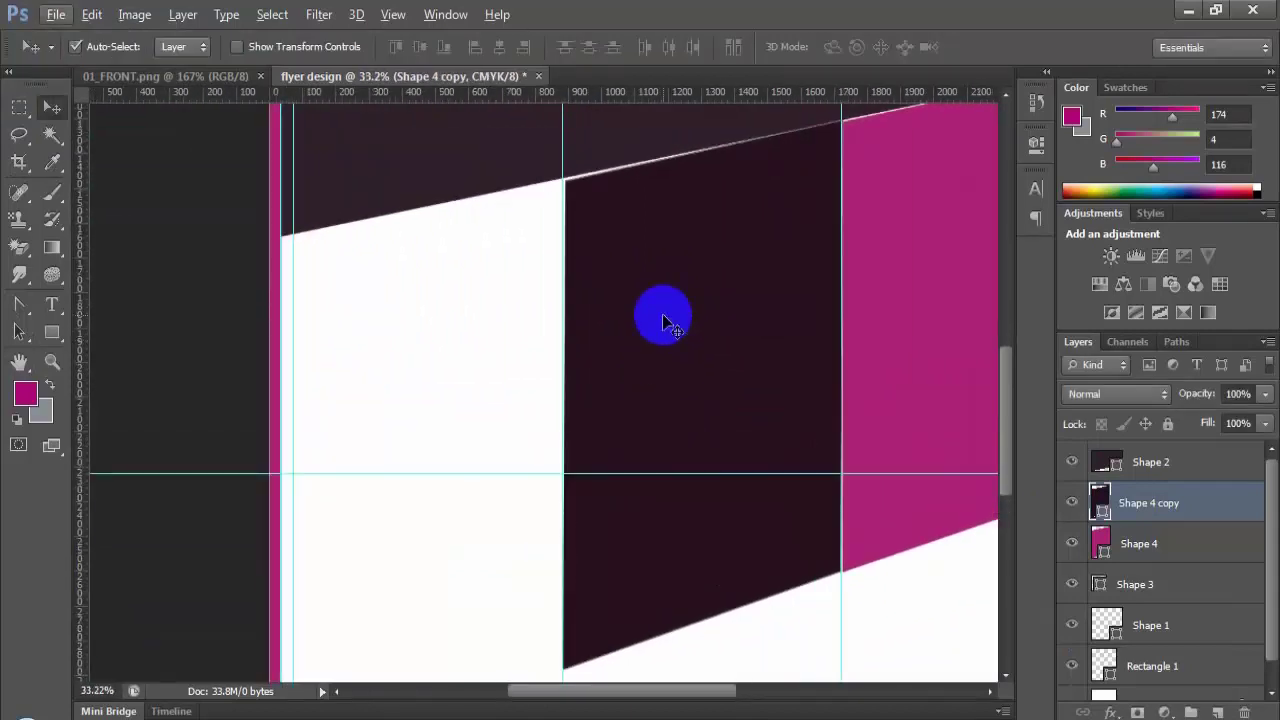
scroll(680, 320, "up", 3)
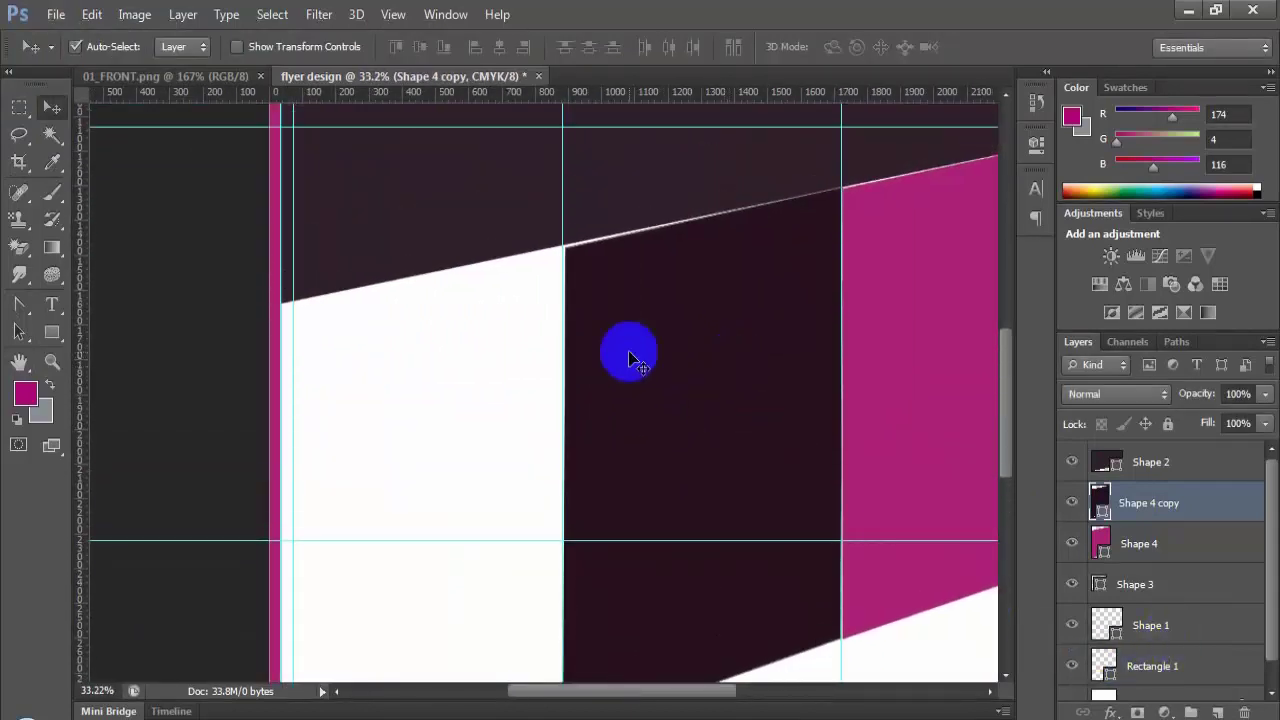
key("ctrl+t")
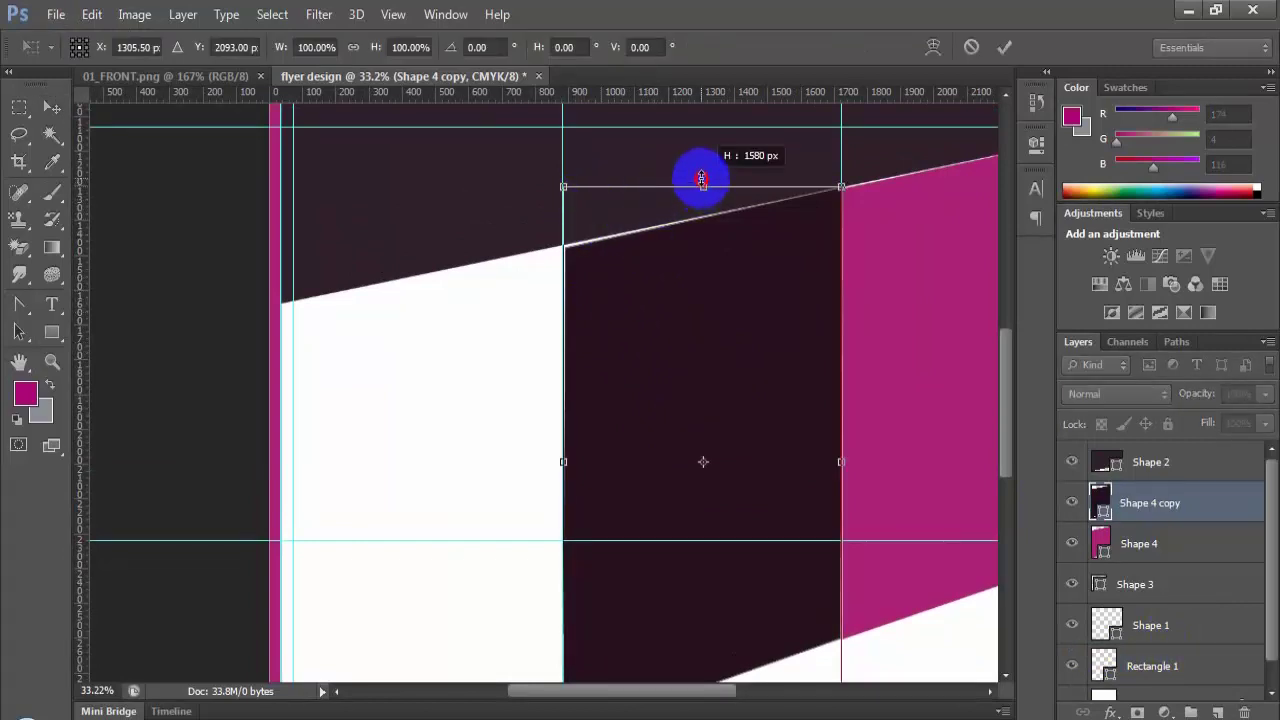
left_click_drag(702, 180, 700, 171)
scroll(590, 300, "up", 2)
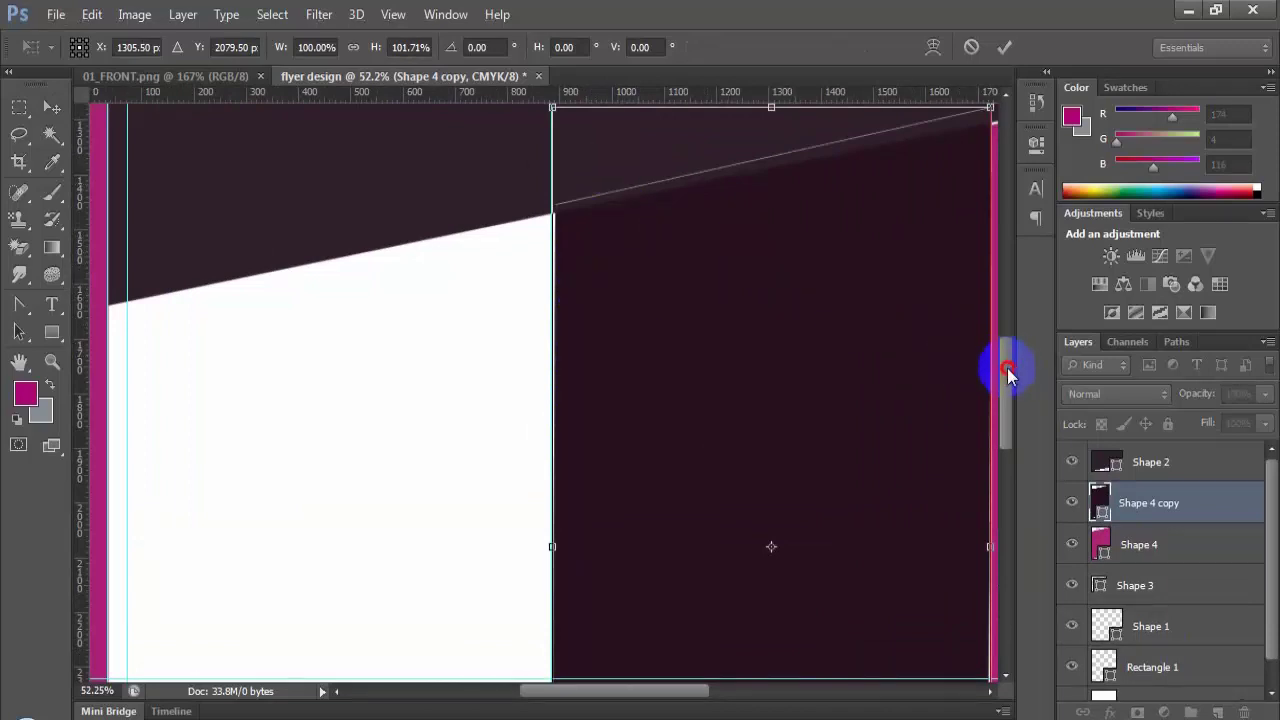
left_click_drag(1007, 372, 1000, 329)
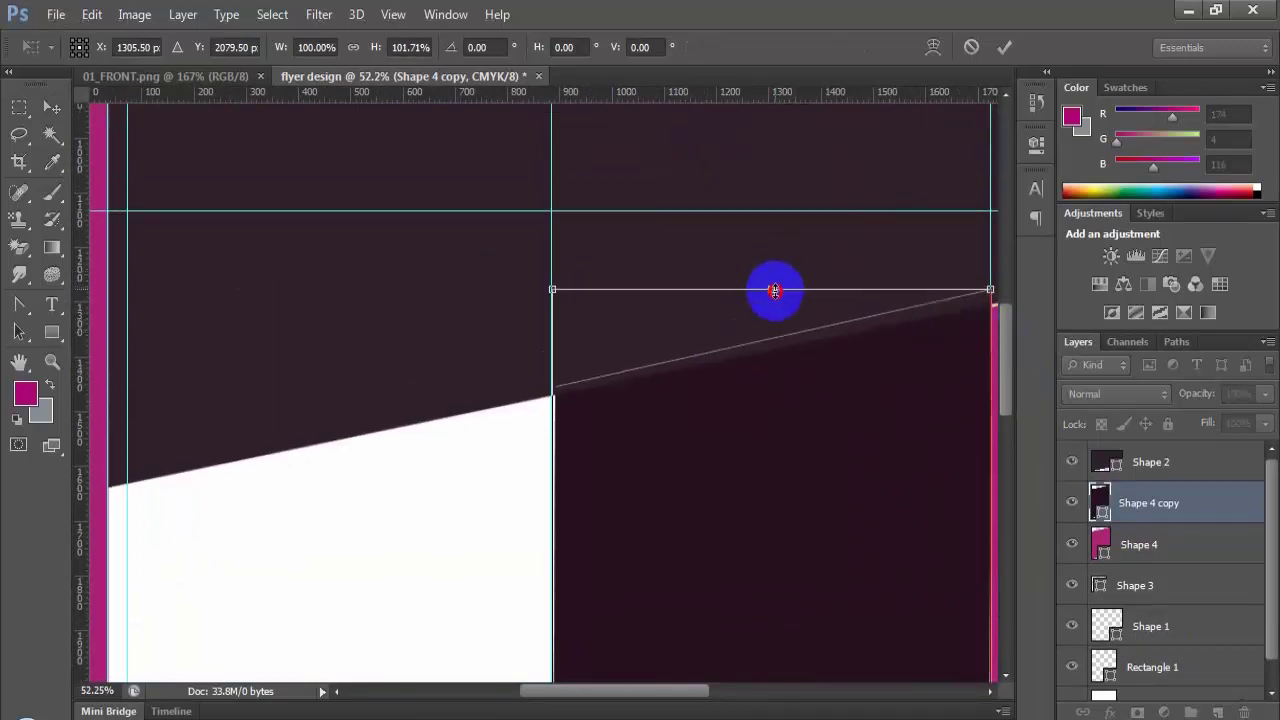
left_click_drag(775, 291, 774, 304)
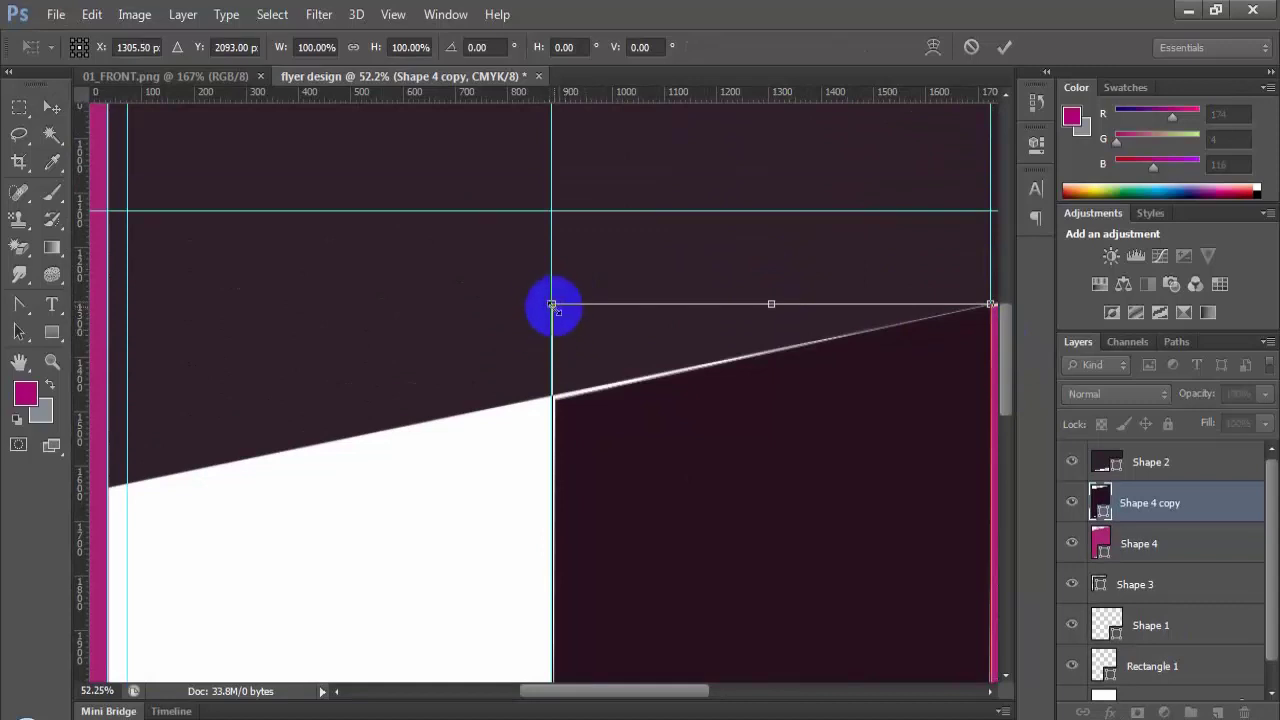
left_click_drag(553, 309, 552, 299)
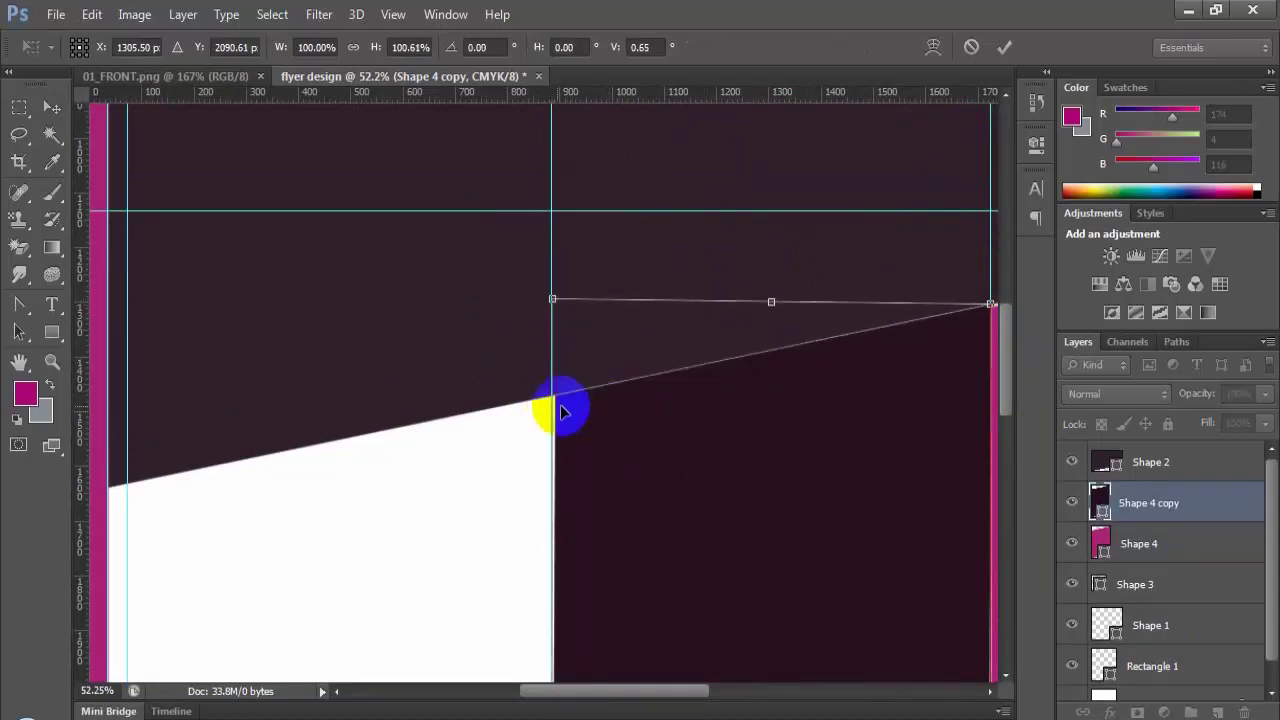
key("Return")
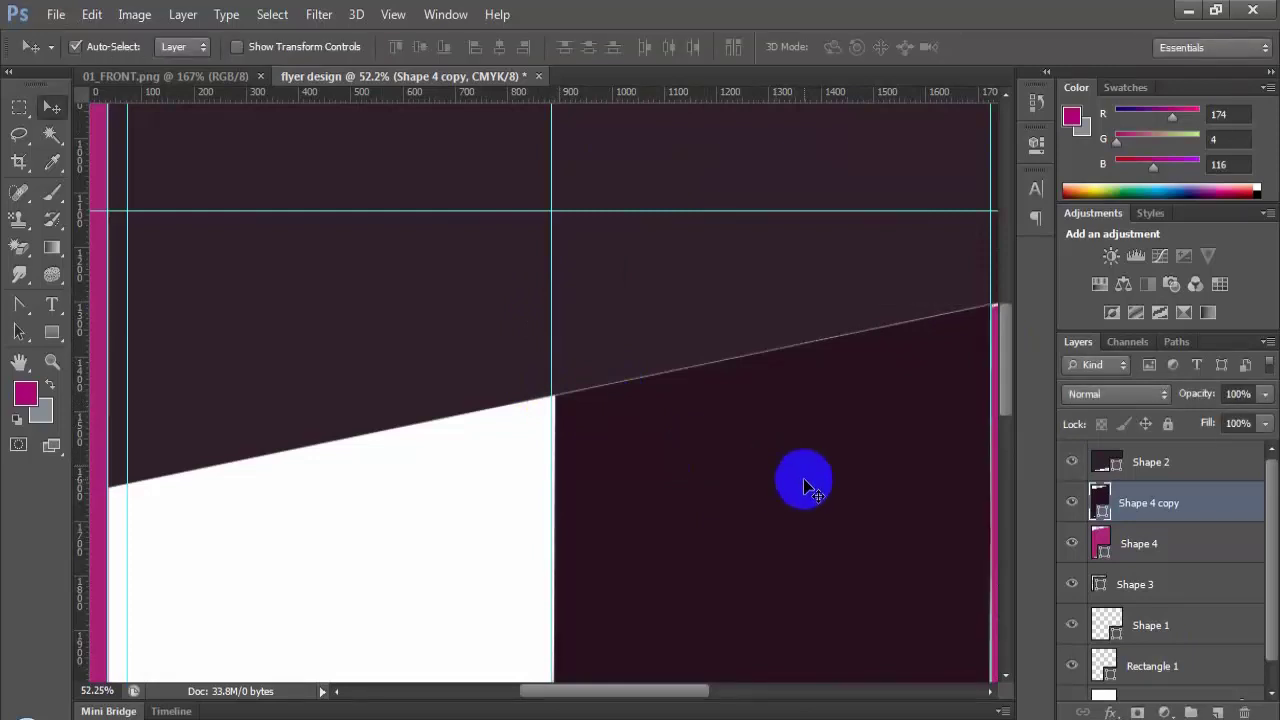
Step: Duplicate the dark middle column into the empty left column, with its top following the dark panel's slanted edge
scroll(533, 520, "down", 2)
scroll(533, 520, "down", 4)
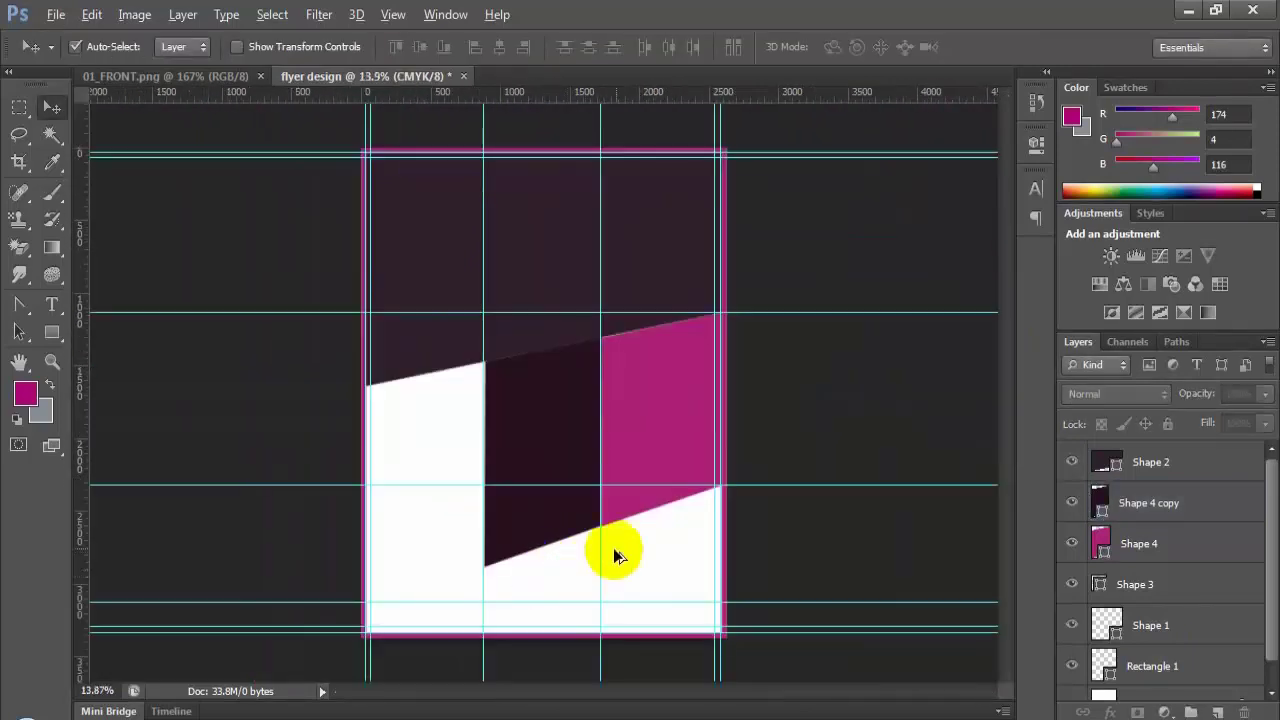
left_click(560, 512)
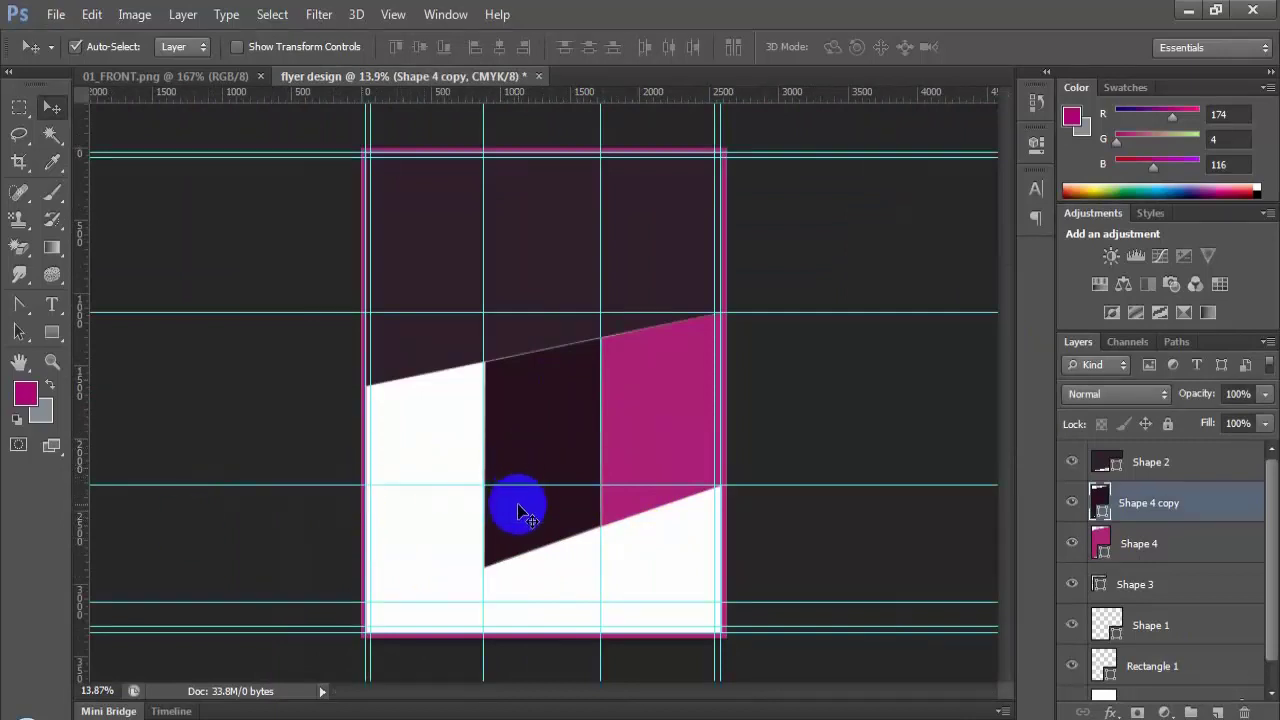
left_click_drag(533, 513, 417, 531)
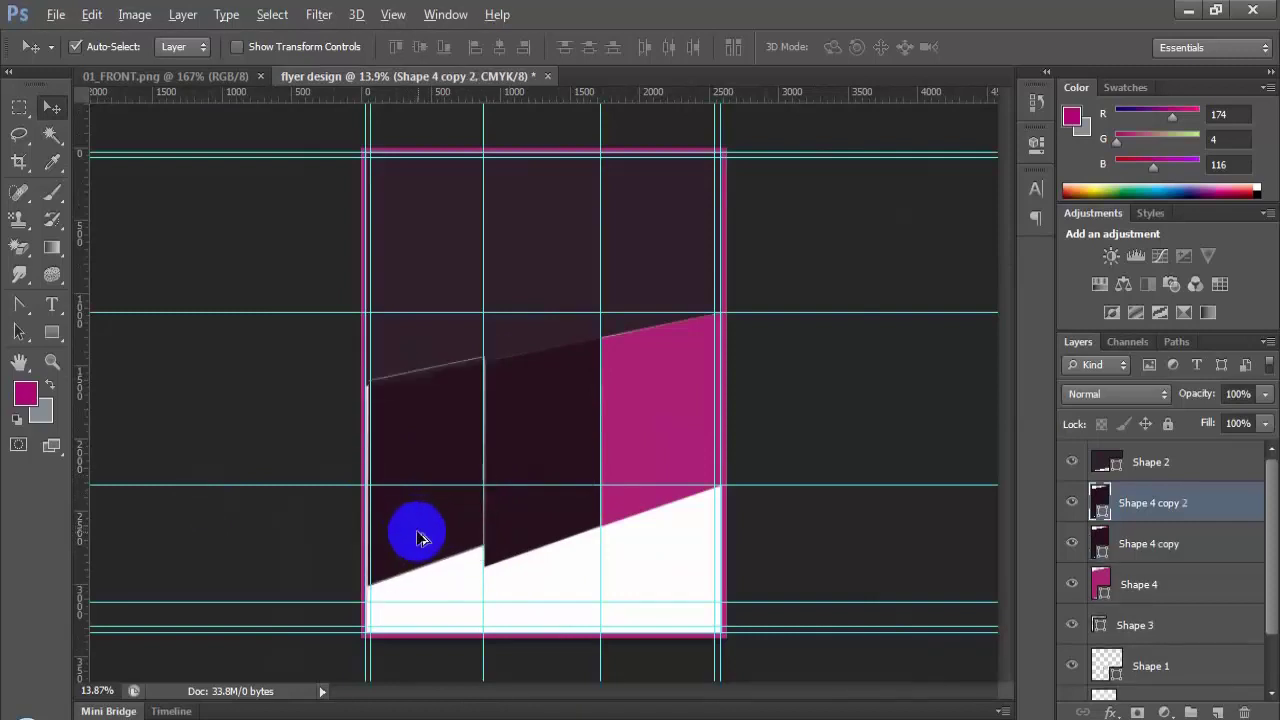
scroll(440, 486, "up", 3)
scroll(440, 486, "up", 2)
left_click_drag(480, 291, 481, 333)
Step: Change the fill of the left column shape to teal #03767a
left_click(1100, 500)
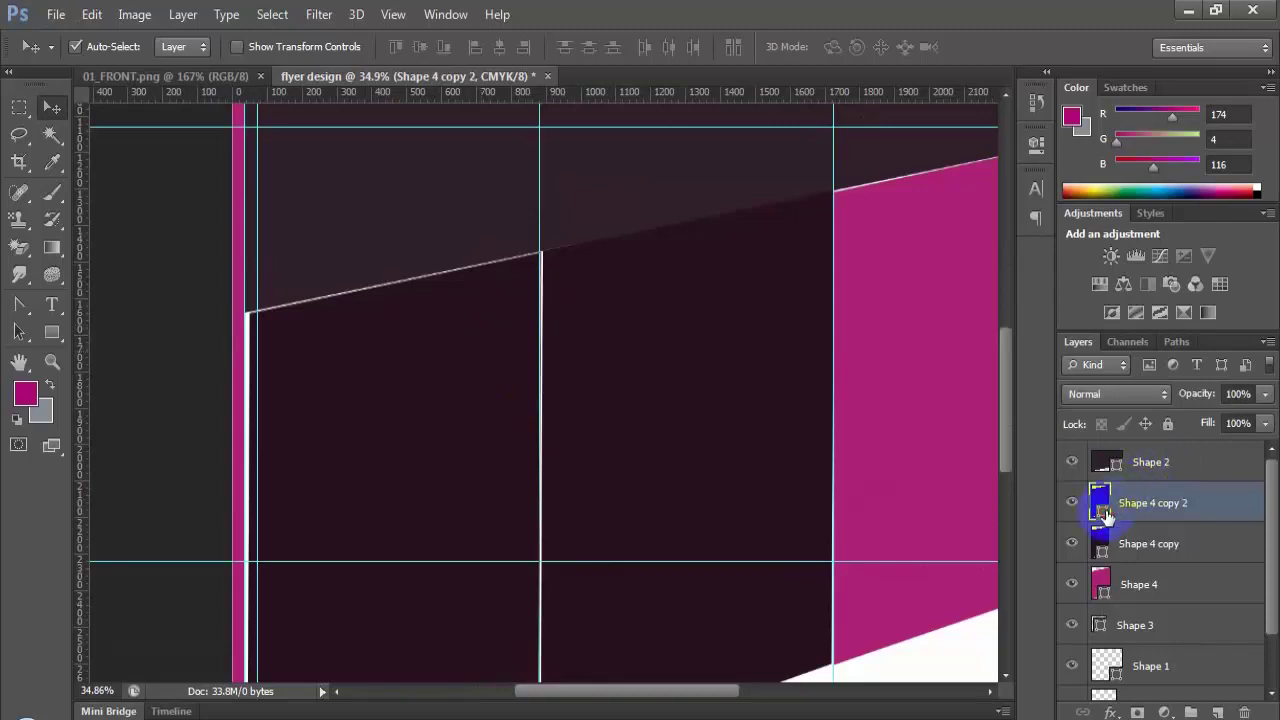
double_click(1103, 512)
left_click(968, 463)
left_click(1002, 456)
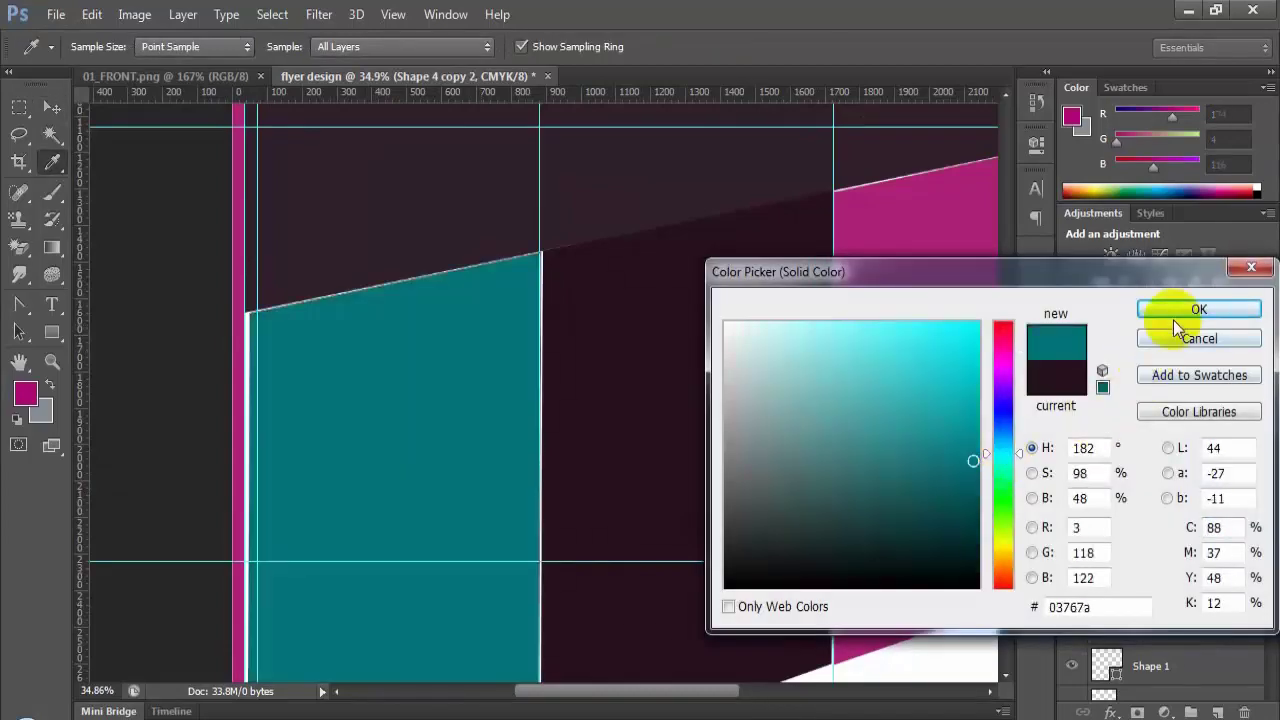
left_click(1176, 314)
Step: Stretch the teal column to about 100.57% height and 100.83% width, closing the gaps below the dark panel and beside the middle column
left_click_drag(338, 394, 334, 396)
scroll(400, 375, "up", 5)
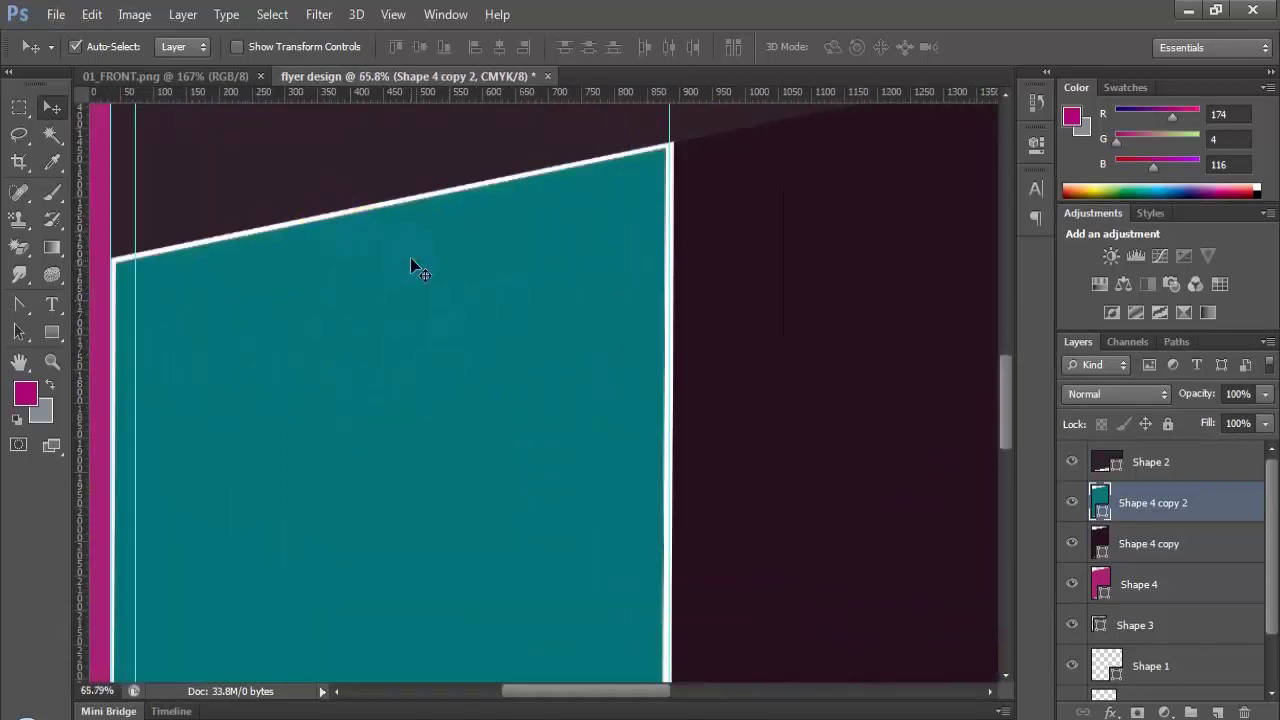
left_click(1100, 632)
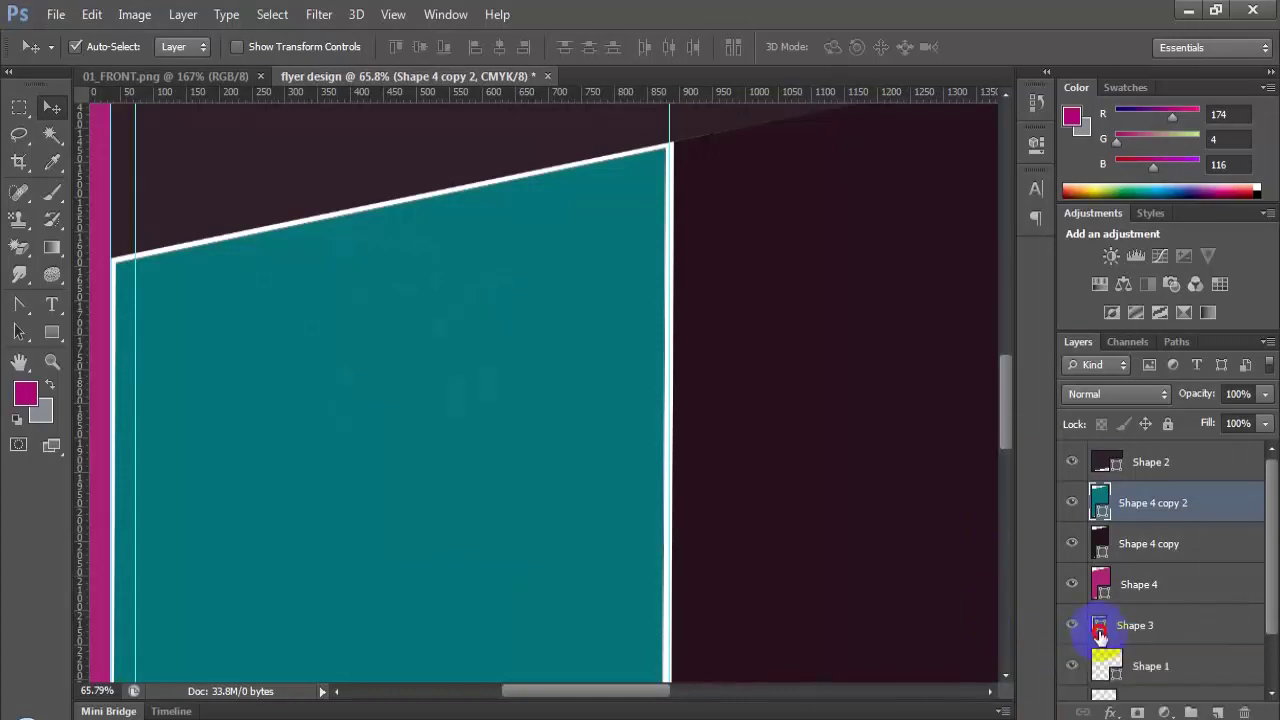
key("ctrl+t")
left_click(418, 193)
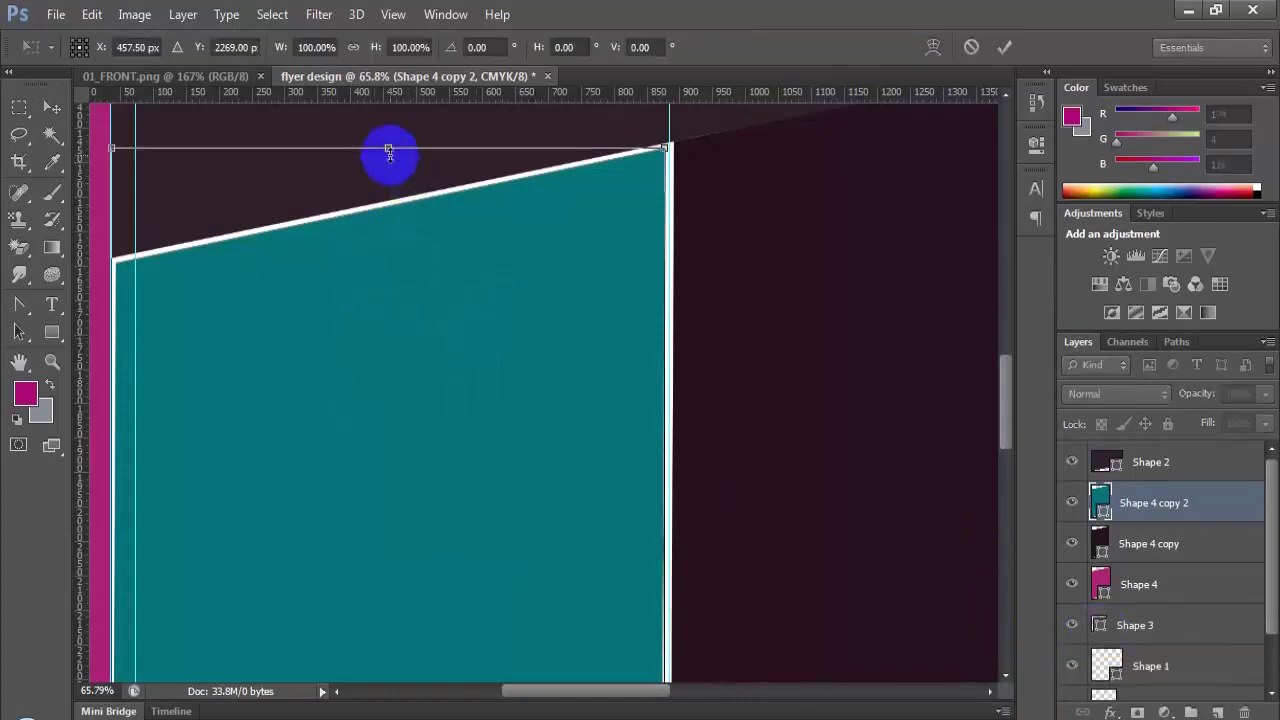
left_click_drag(390, 151, 388, 141)
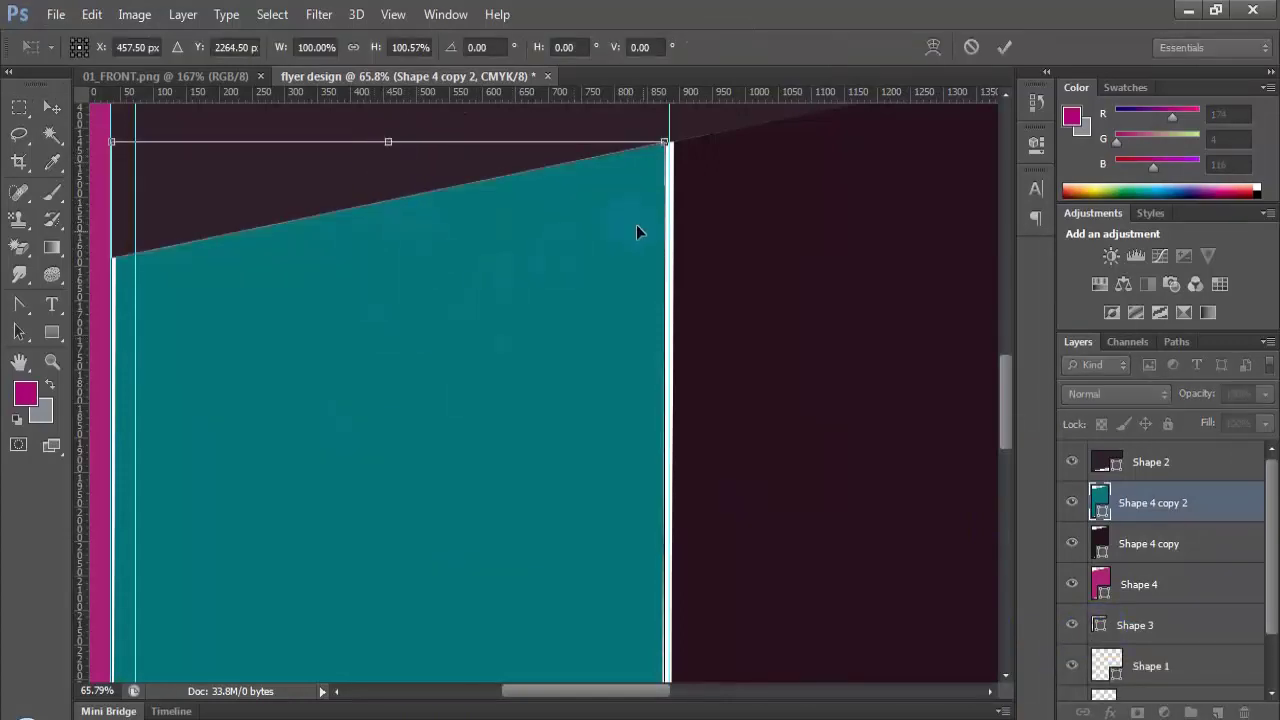
left_click(680, 419)
left_click_drag(667, 428, 671, 440)
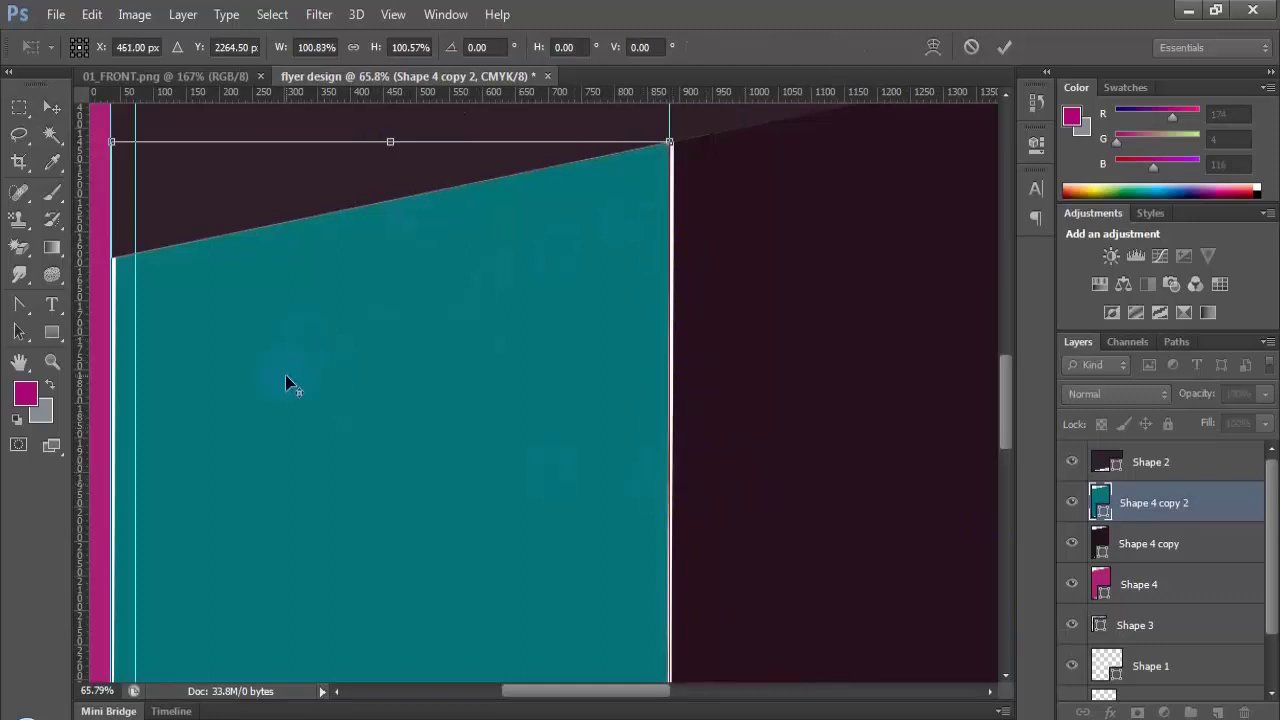
Step: Extend the teal column's lower edge down to the horizontal guide, at about 105.19% height
scroll(286, 376, "down", 5)
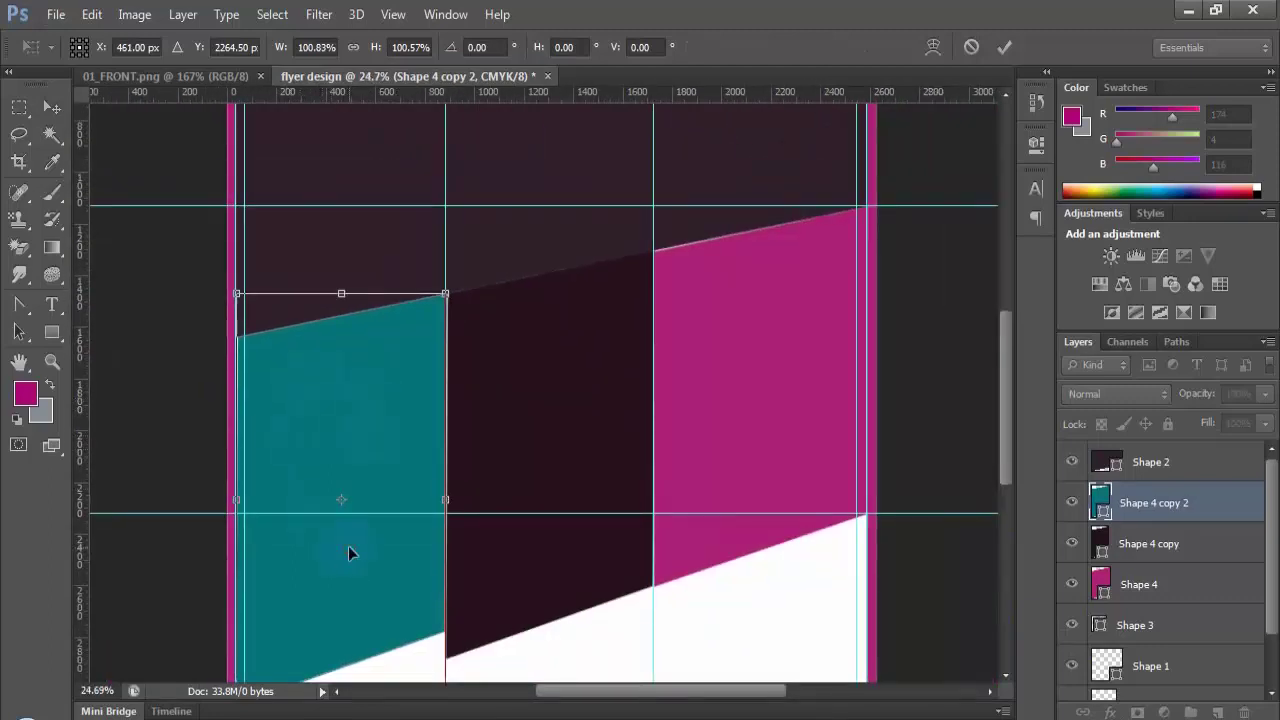
scroll(348, 547, "down", 3)
left_click_drag(342, 537, 342, 561)
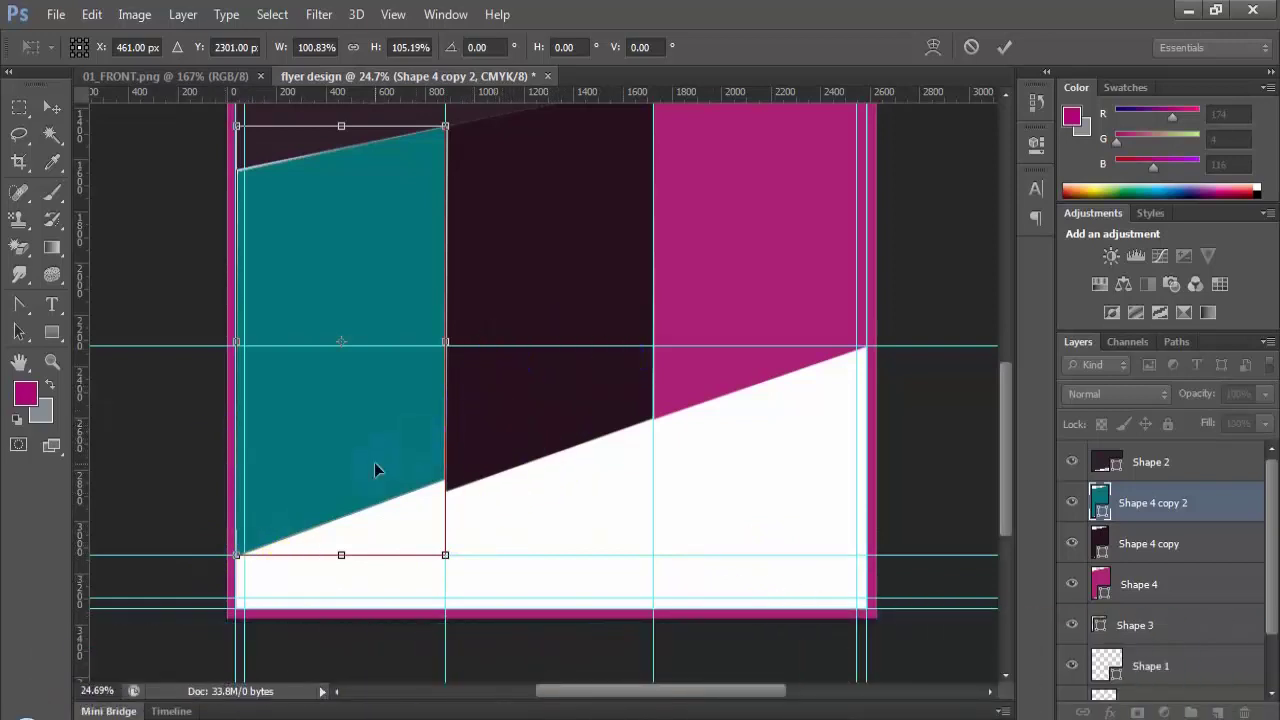
key("Return")
Step: Shorten the dark middle column to about 97.15% height so its lower edge meets the end of the teal column's slanted bottom
left_click(537, 429)
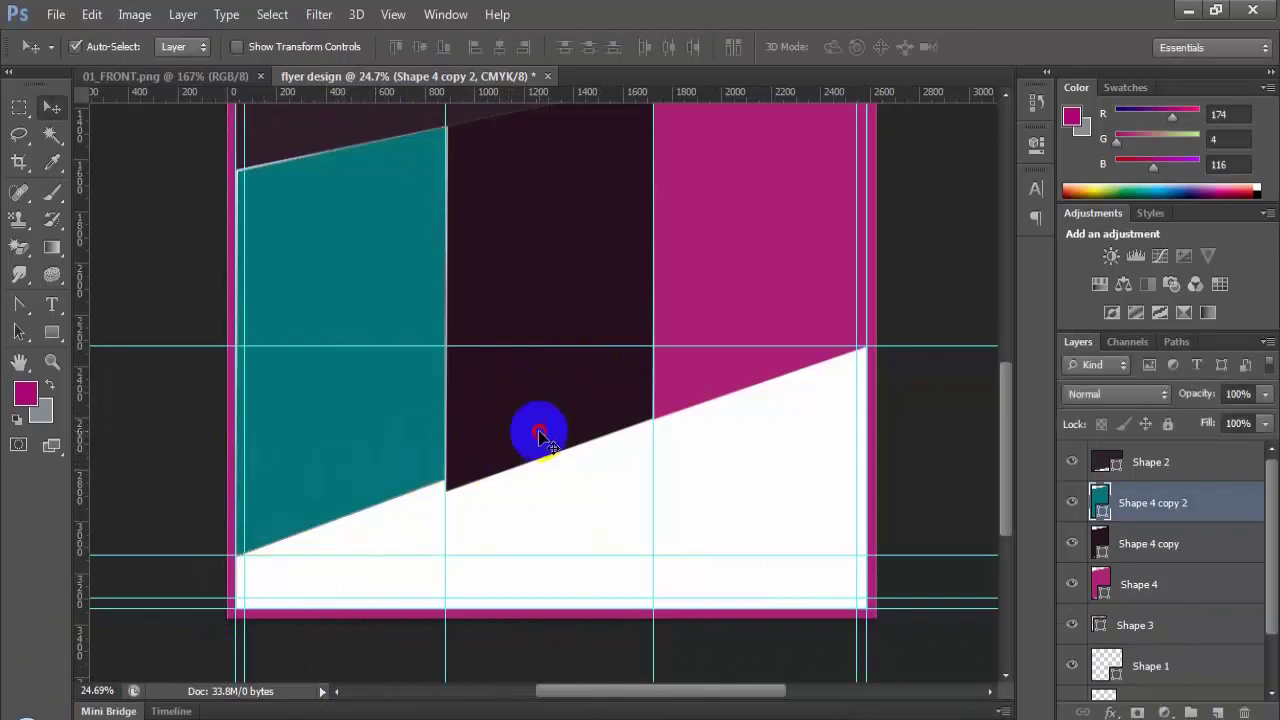
key("ctrl+t")
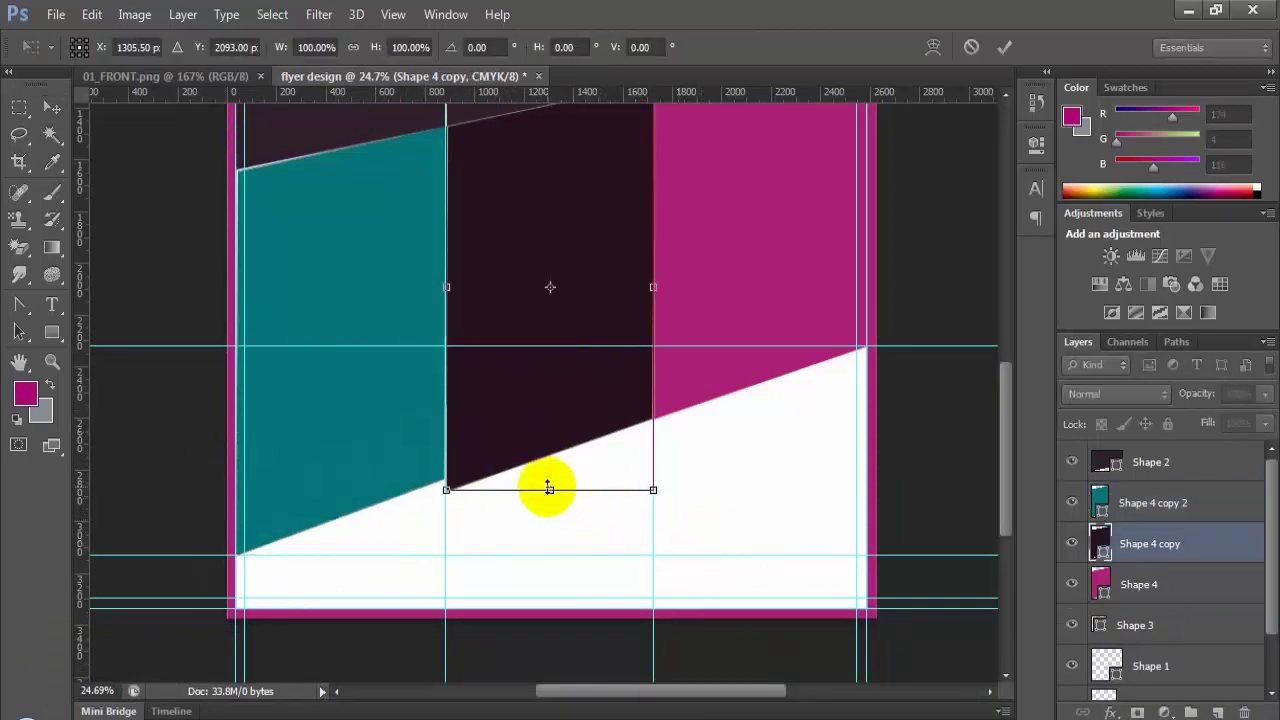
left_click_drag(549, 488, 549, 477)
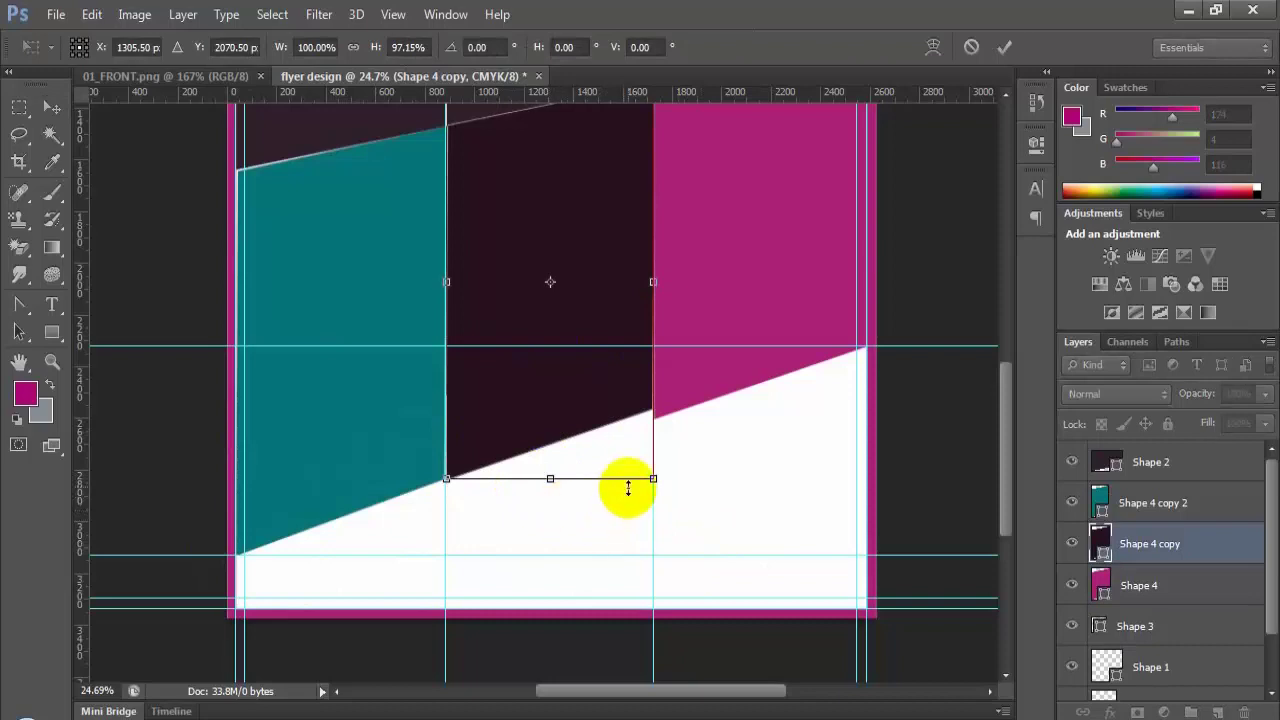
key("Return")
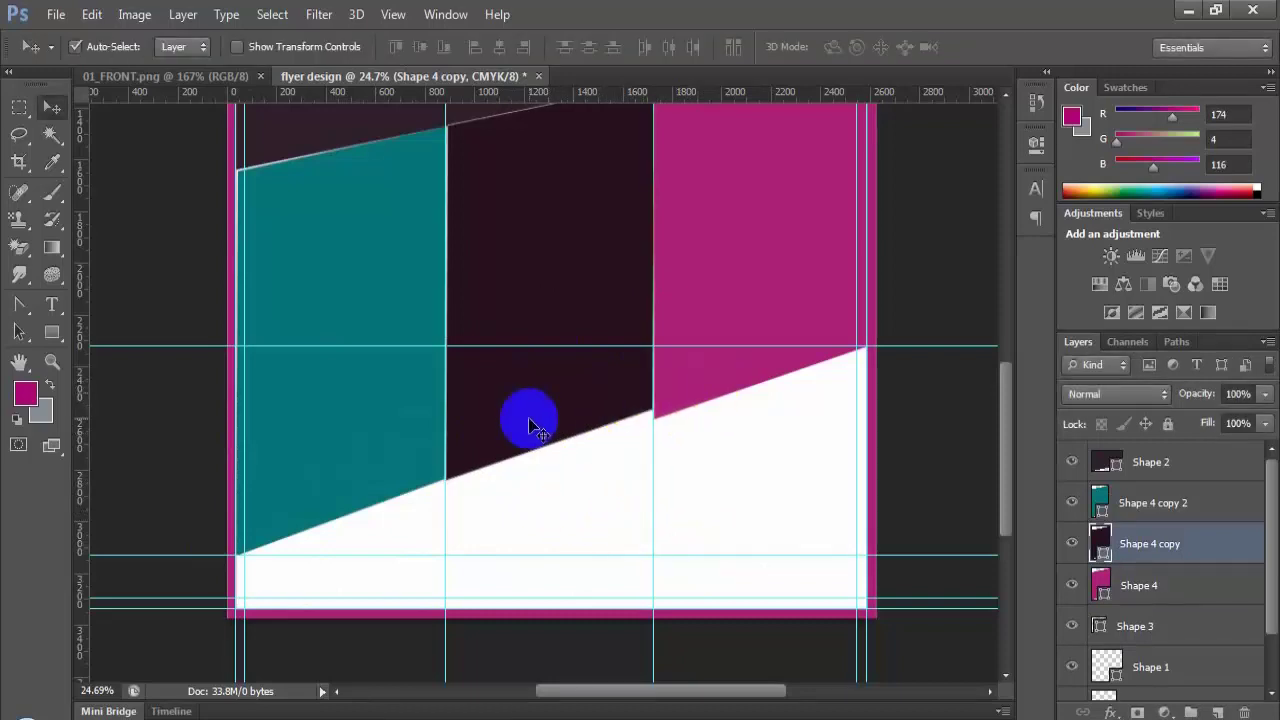
Step: Shorten the magenta column to about 96.45% height so its slanted bottom continues the dark middle column's lower edge
left_click(757, 384)
key("ctrl+t")
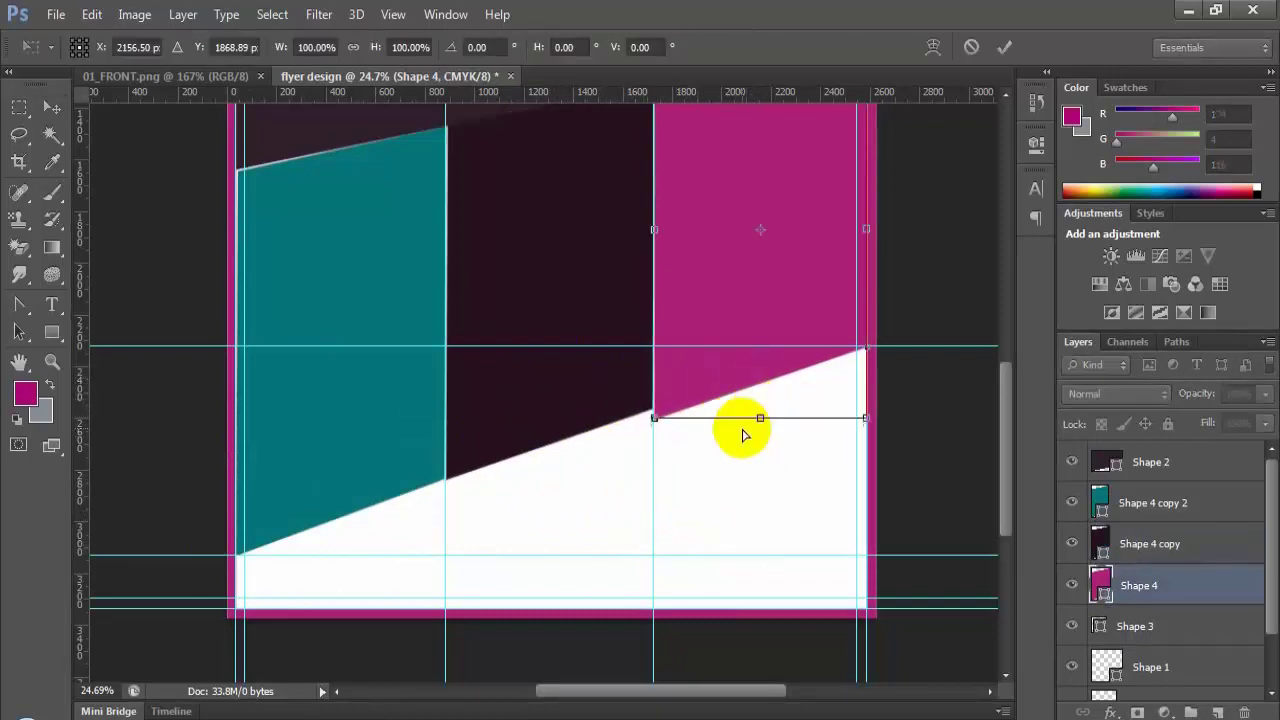
left_click_drag(760, 417, 760, 405)
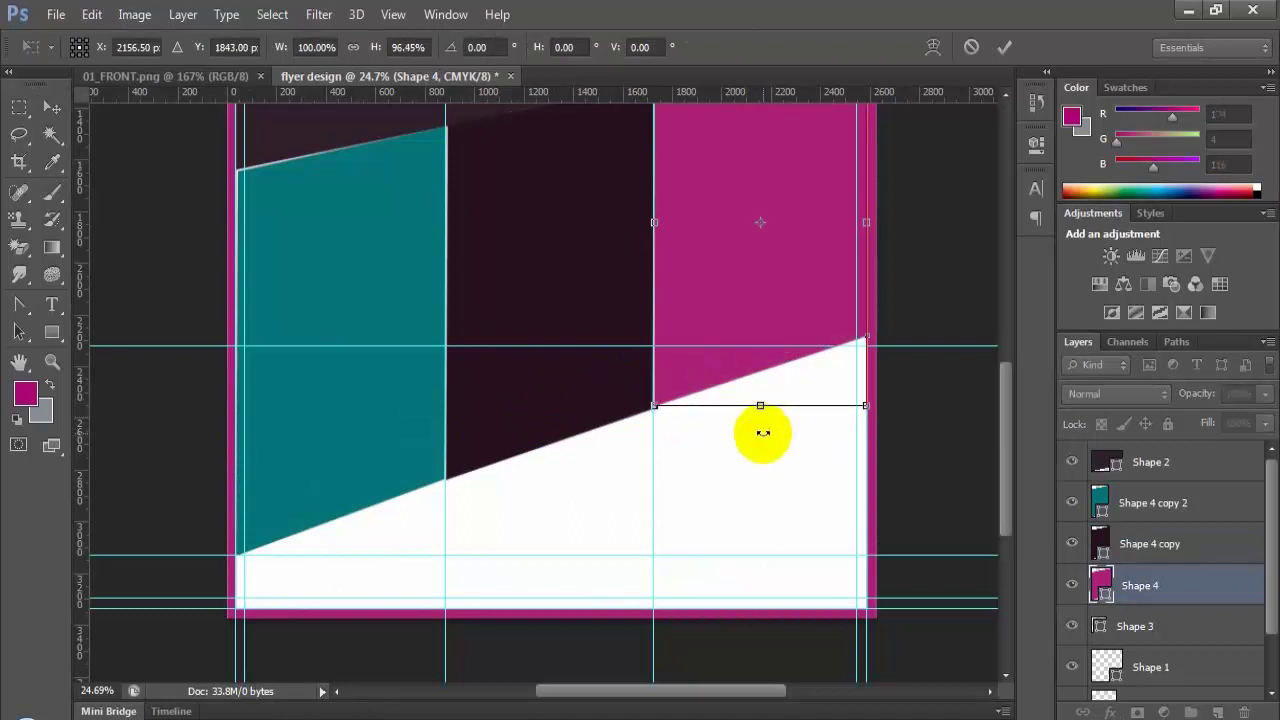
key("Return")
Step: Hide the guides to check the edges of the three columns
scroll(588, 447, "down", 2)
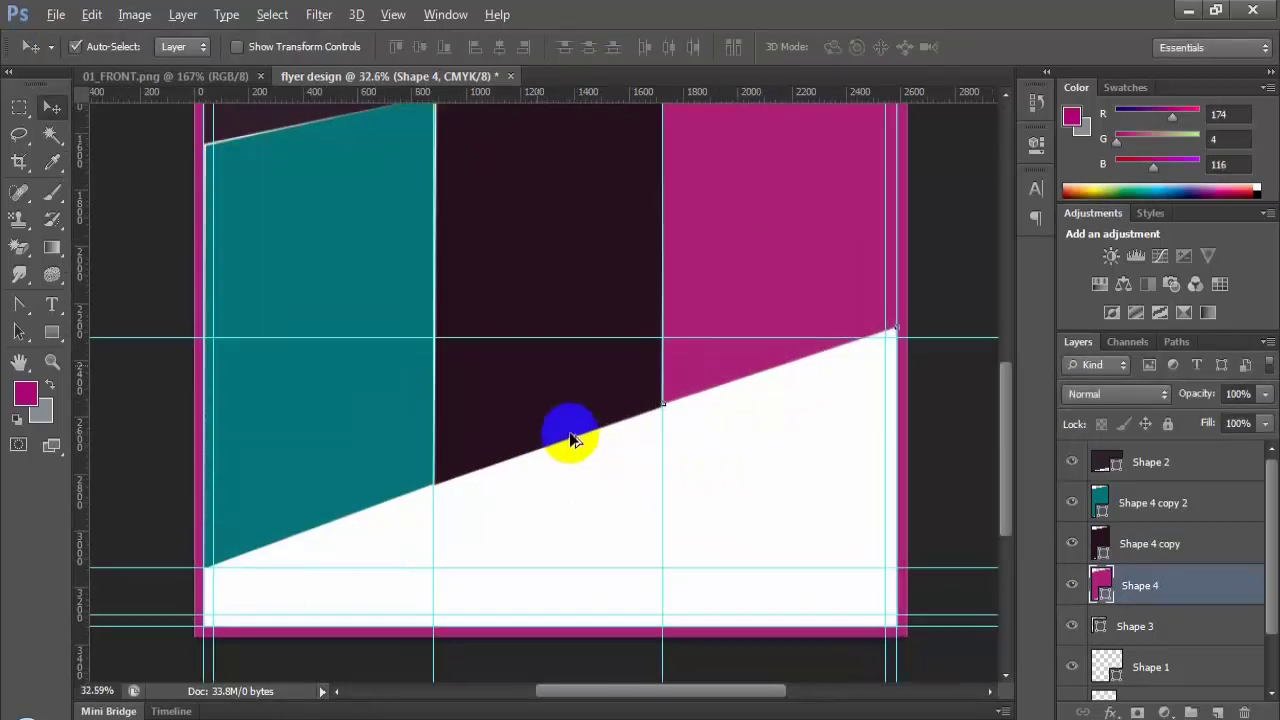
key("ctrl+semicolon")
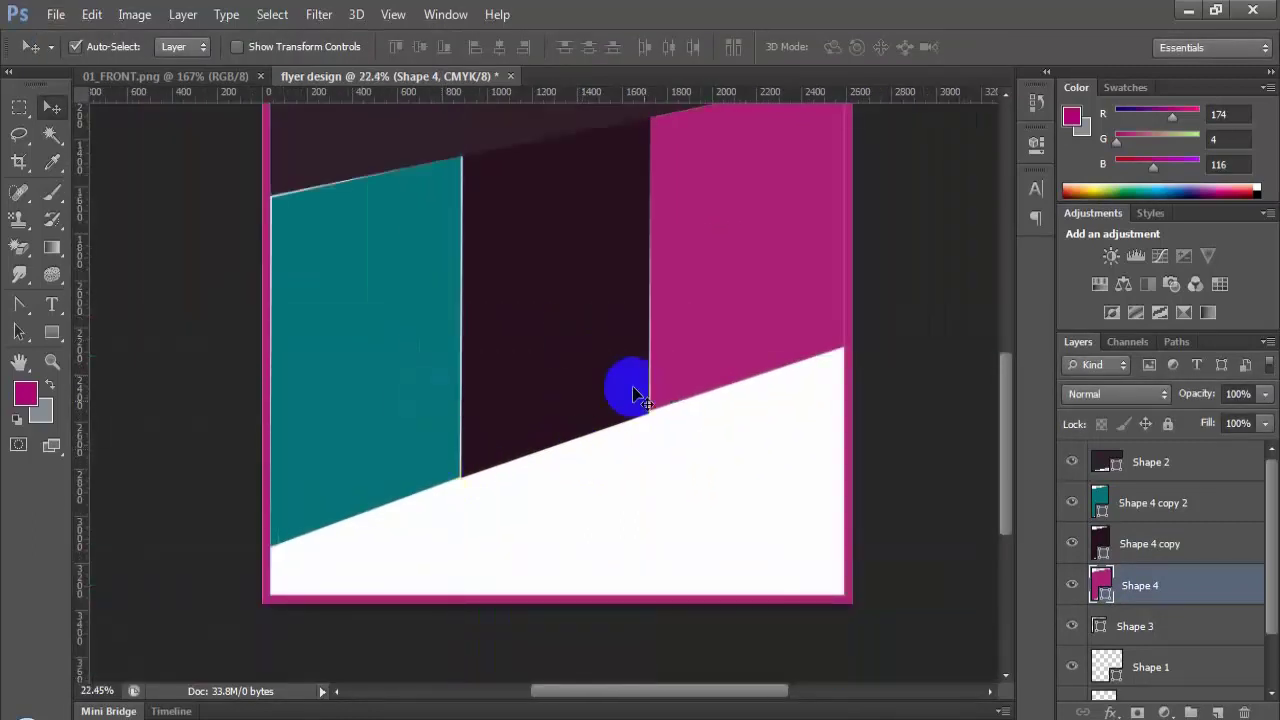
scroll(378, 453, "up", 3)
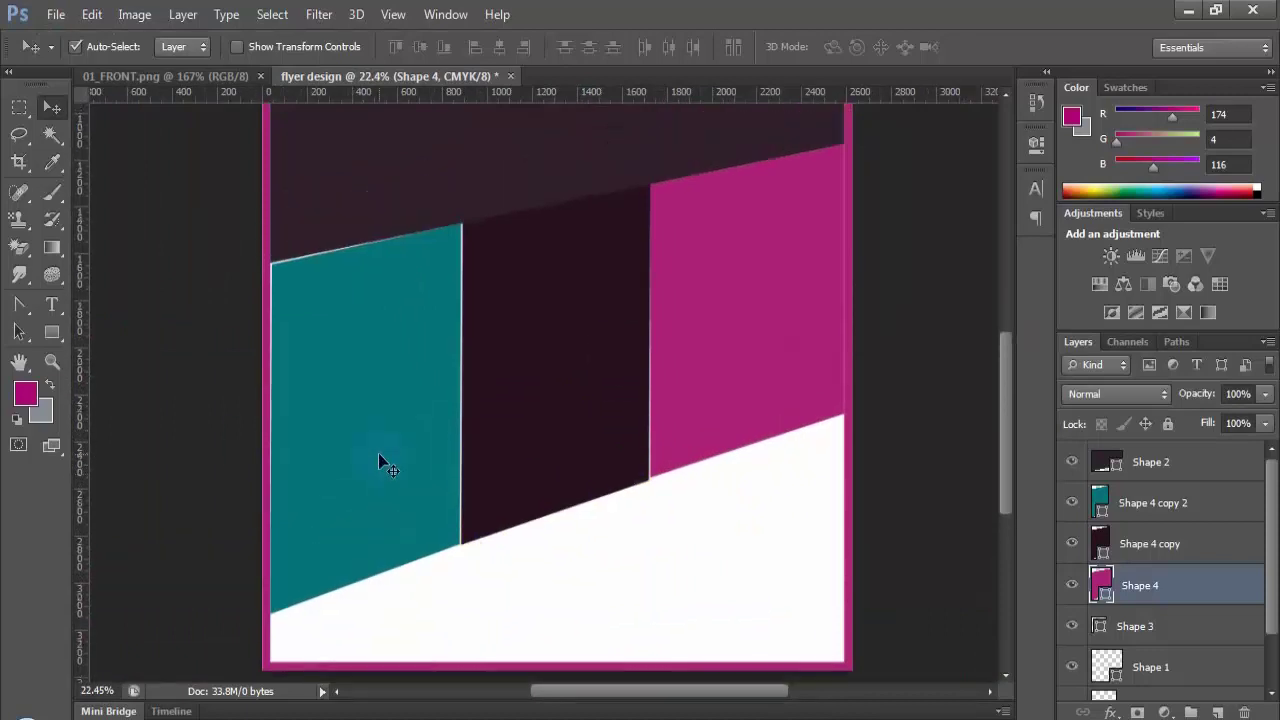
Step: Widen the teal column to about 100.71% so its outer edge reaches under the magenta border
left_click(323, 420)
scroll(330, 400, "up", 4)
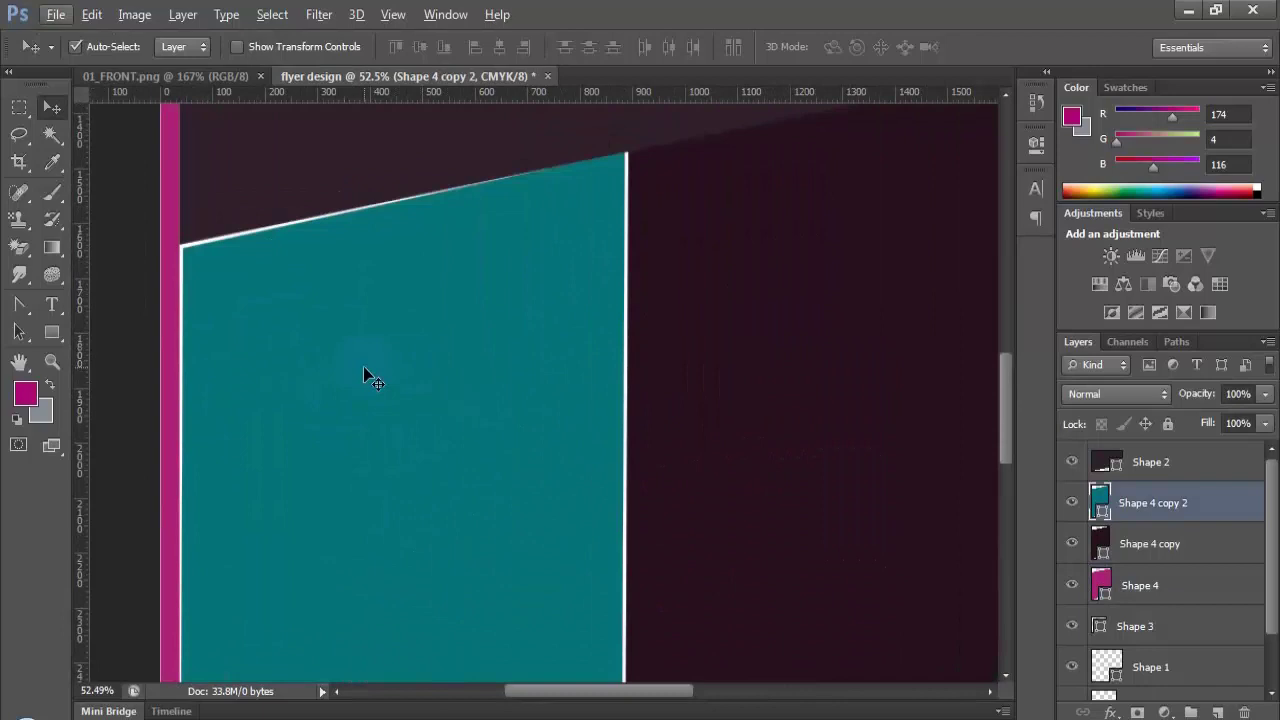
key("ctrl+t")
scroll(192, 255, "up", 4)
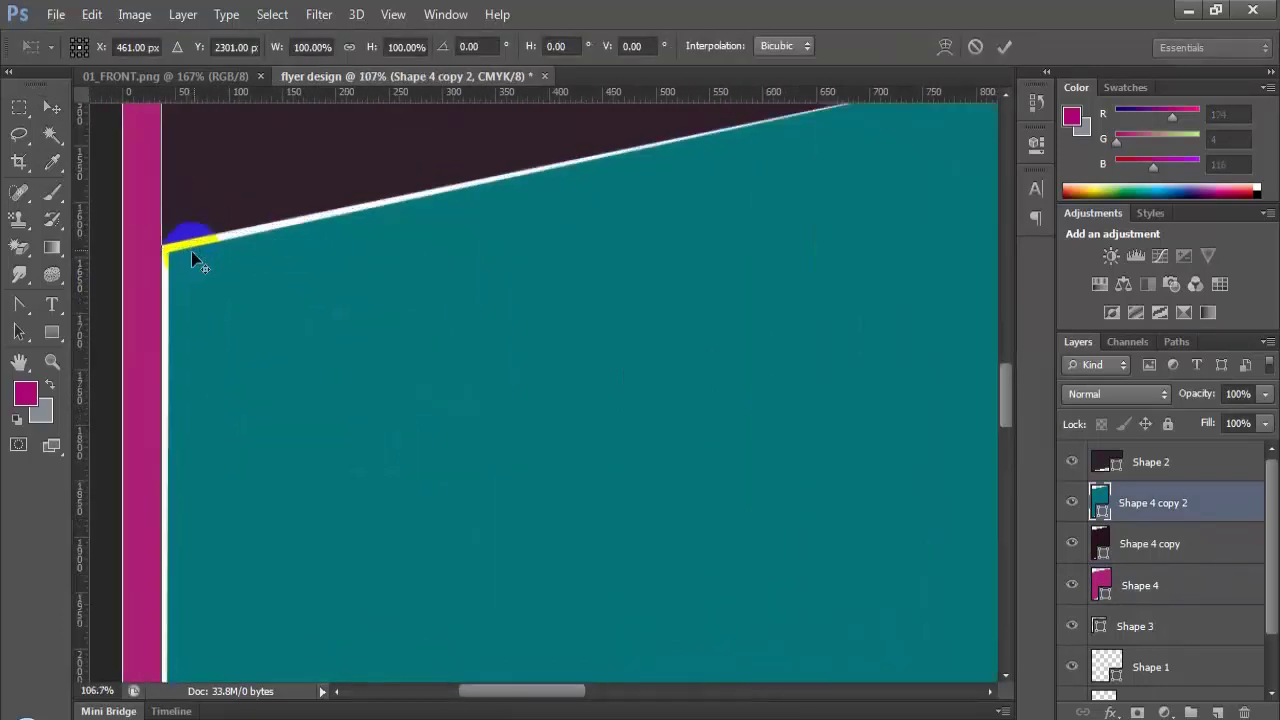
scroll(196, 262, "up", 2)
scroll(186, 268, "down", 3)
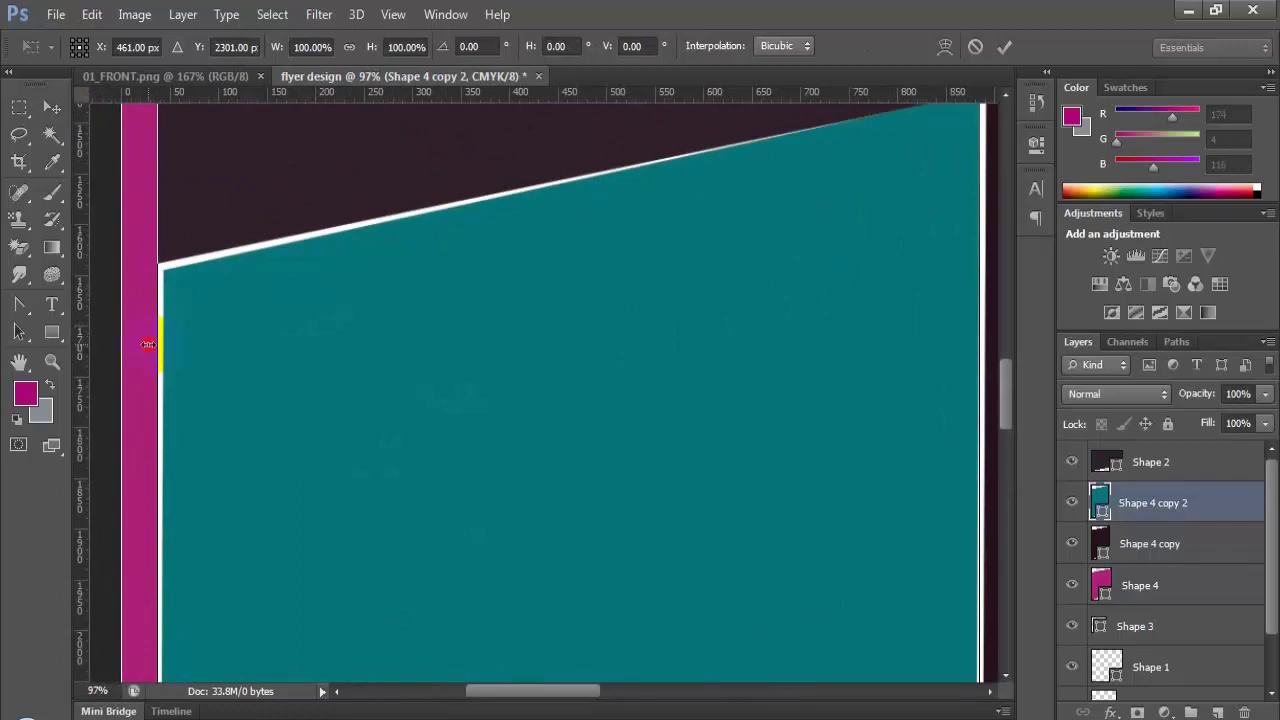
mouse_move(147, 344)
left_mouse_down()
mouse_move(177, 334)
mouse_move(158, 354)
left_mouse_up()
Step: Raise the teal column's top edge to about 100.30% height and skew its upper-left corner up by 0.25° to meet the dark panel
scroll(149, 345, "up", 4)
scroll(318, 357, "up", 3)
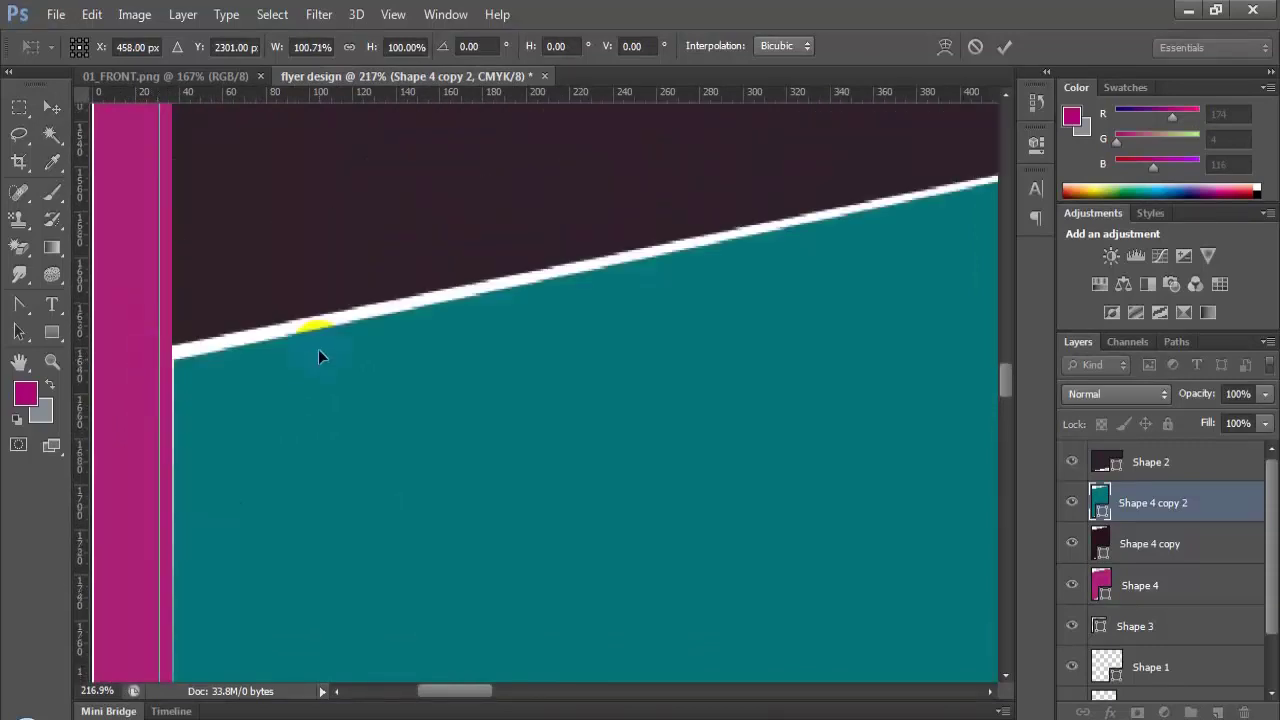
scroll(316, 352, "up", 2)
scroll(680, 360, "up", 5)
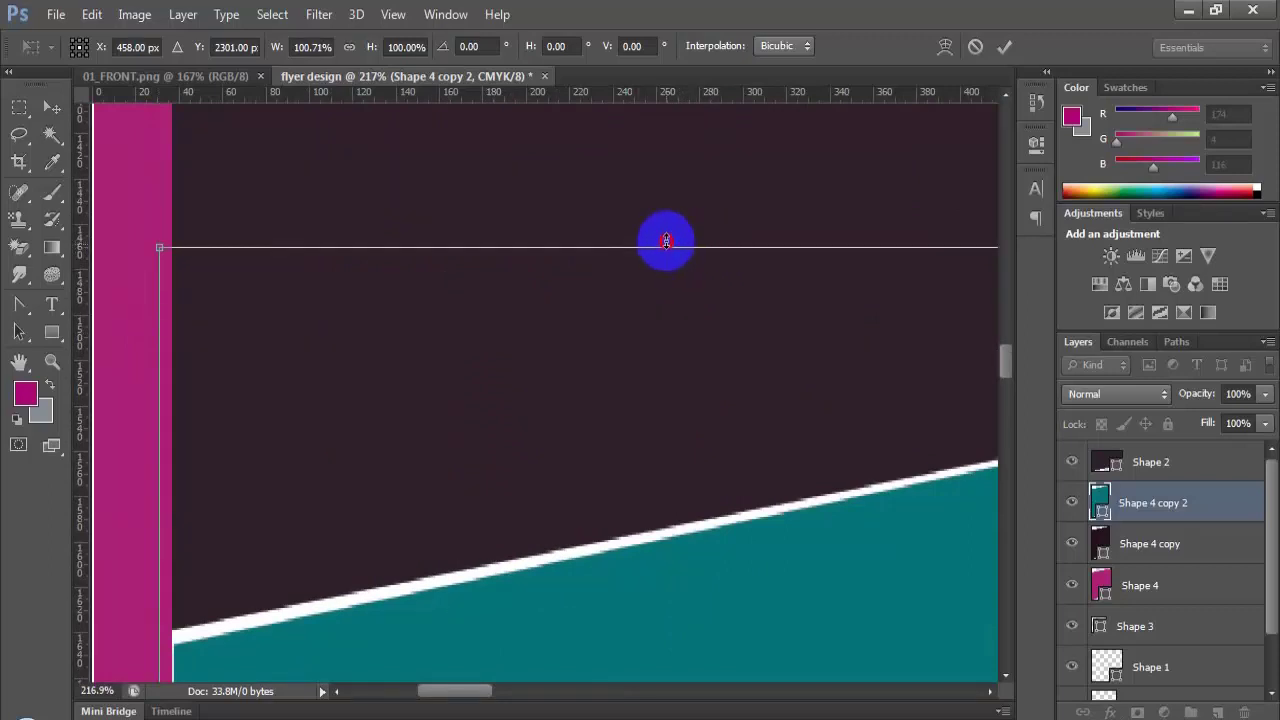
left_click_drag(666, 241, 663, 233)
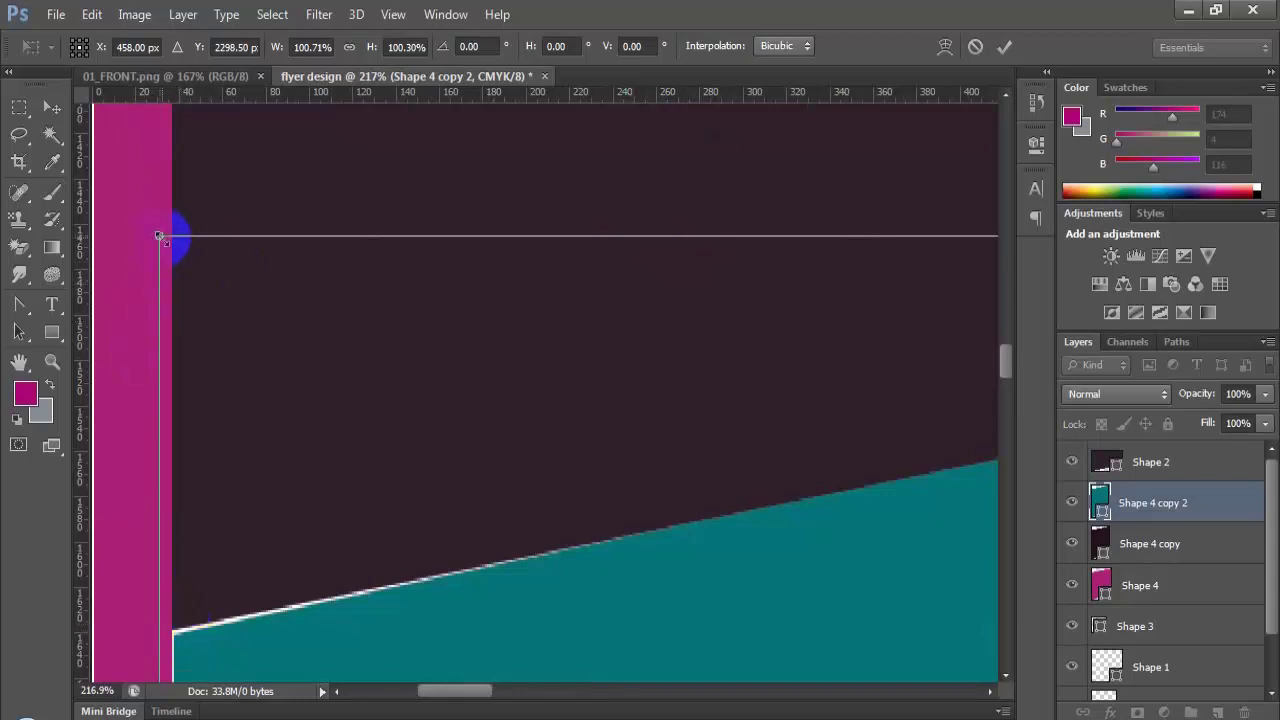
left_click_drag(162, 243, 160, 238)
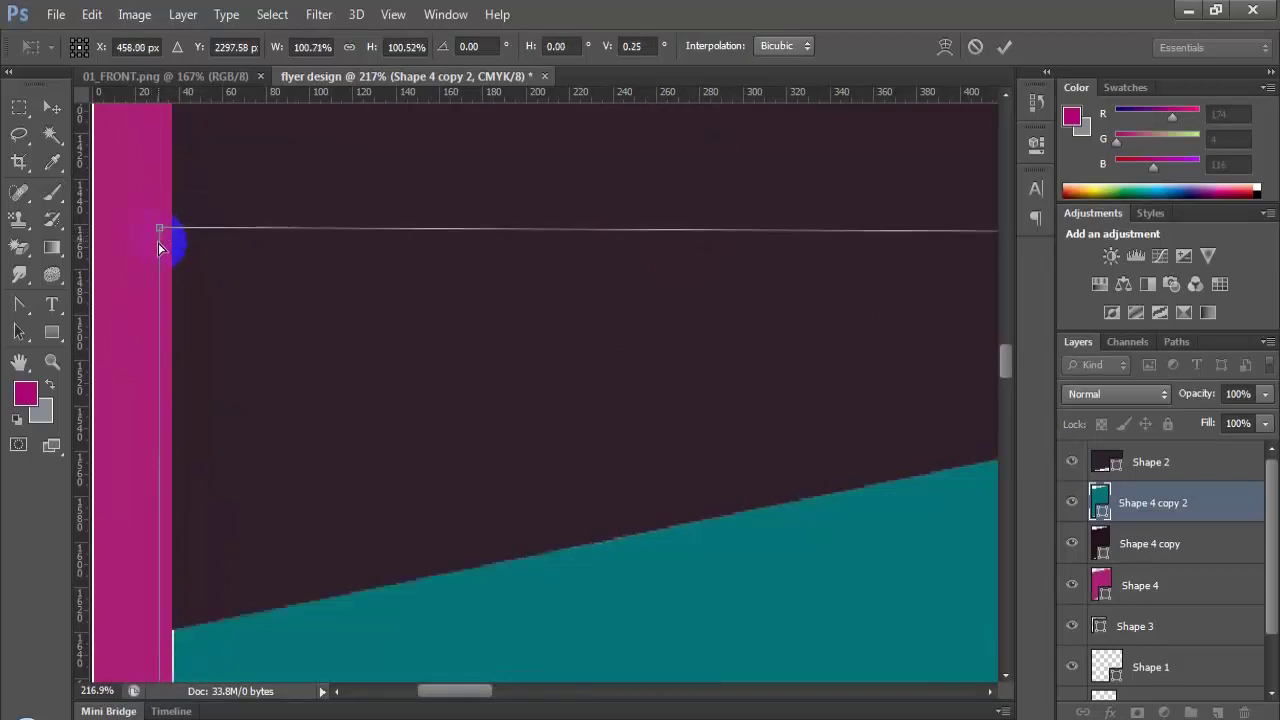
Step: Widen the teal column slightly further to about 100.77% to close the thin gap beside the magenta border, and apply the transform
scroll(251, 514, "down", 4)
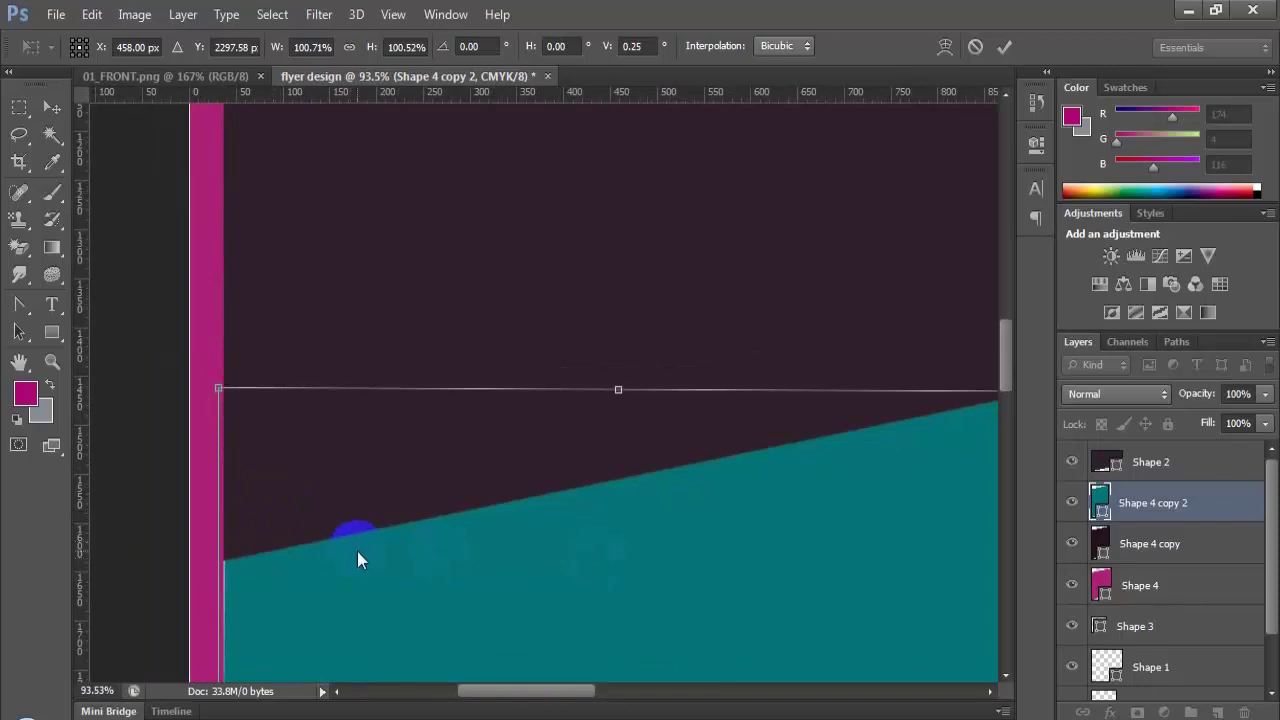
scroll(390, 554, "down", 2)
scroll(390, 554, "down", 1)
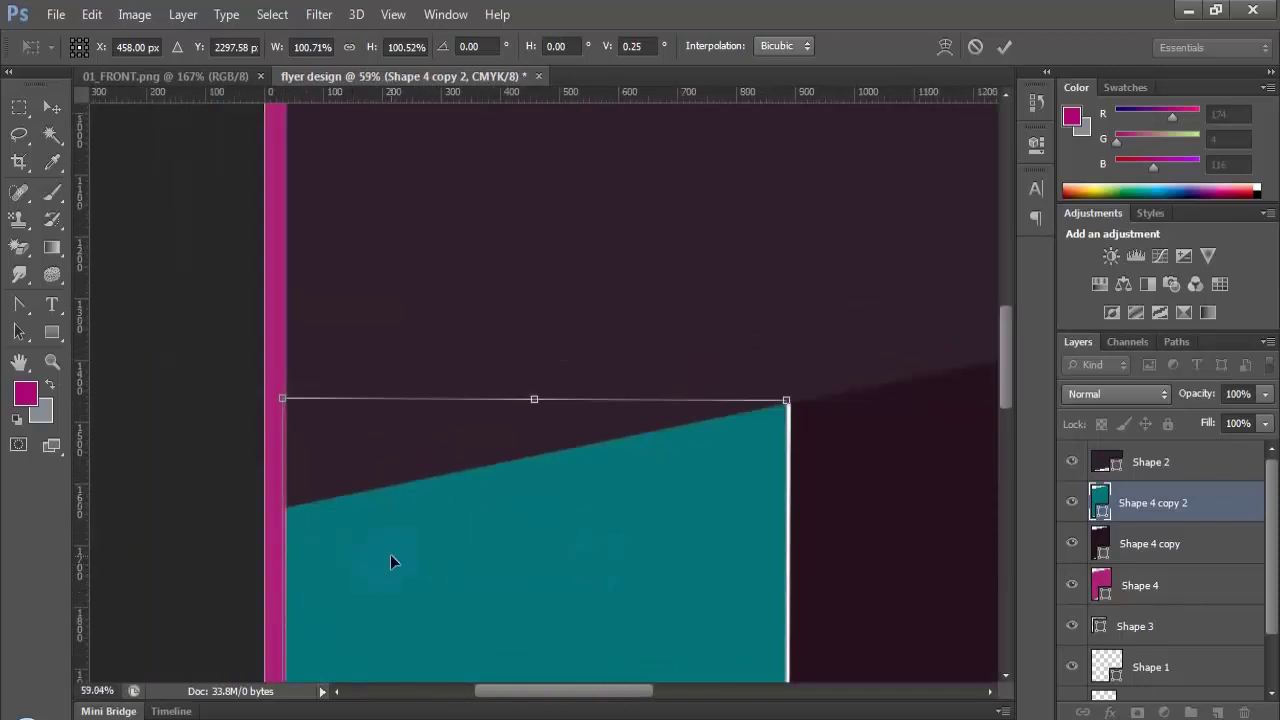
scroll(383, 563, "up", 2)
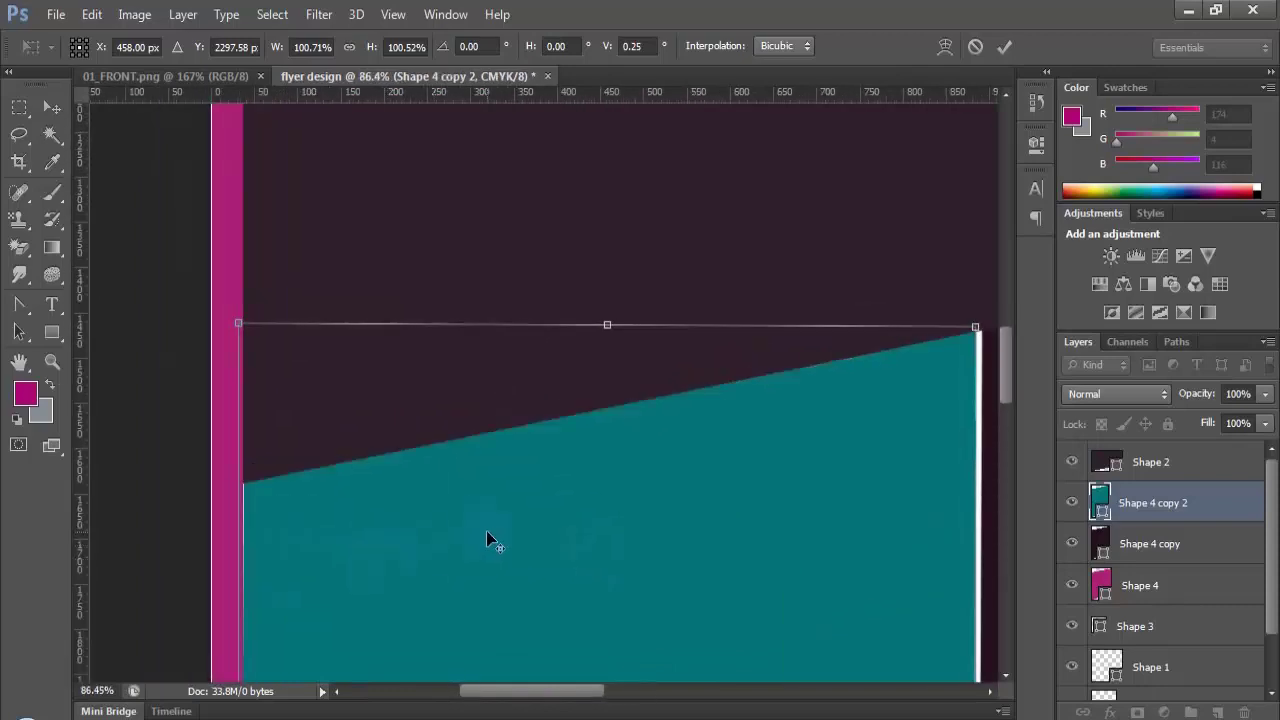
left_click(279, 533, "alt")
scroll(250, 538, "up", 2)
scroll(248, 538, "up", 2)
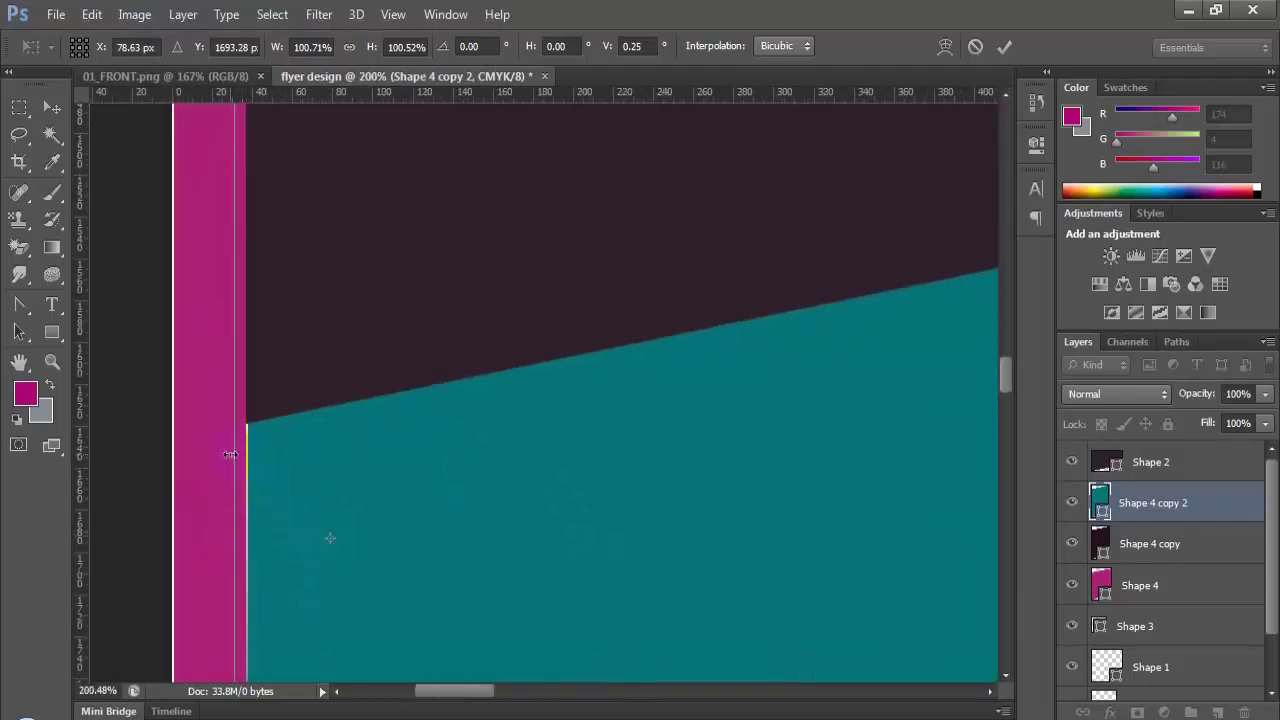
left_click_drag(229, 455, 228, 452)
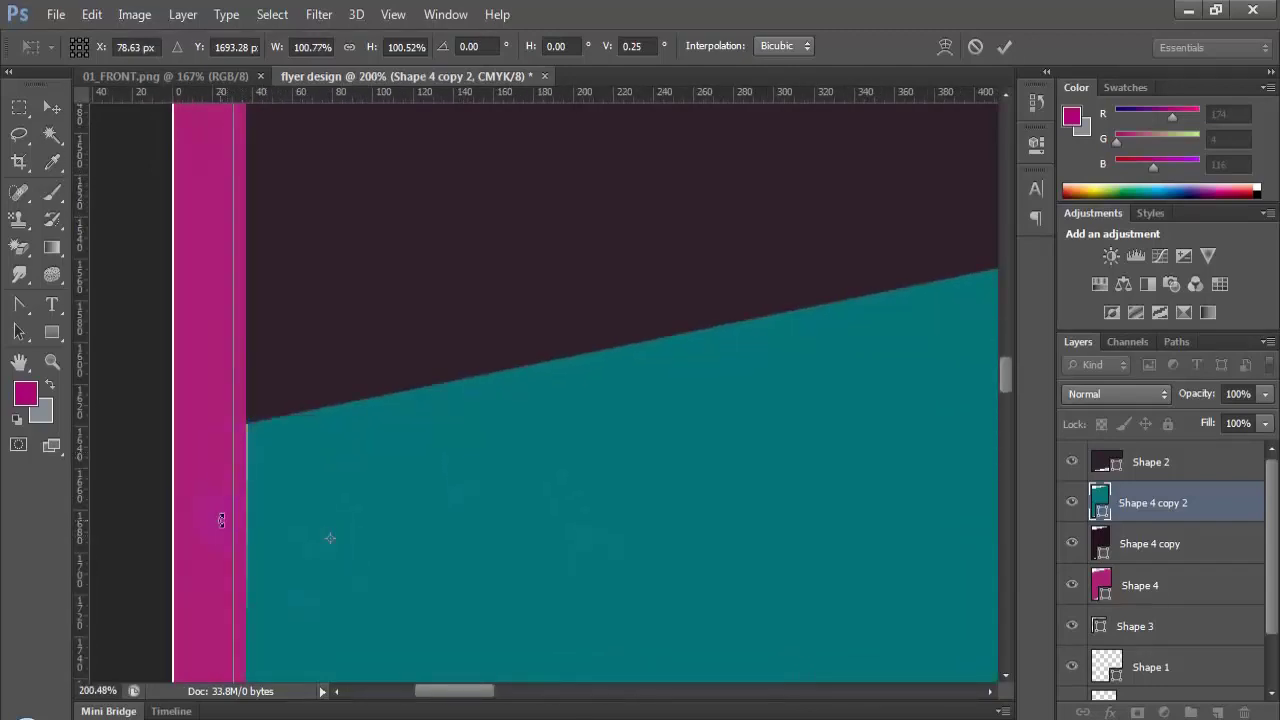
key("Return")
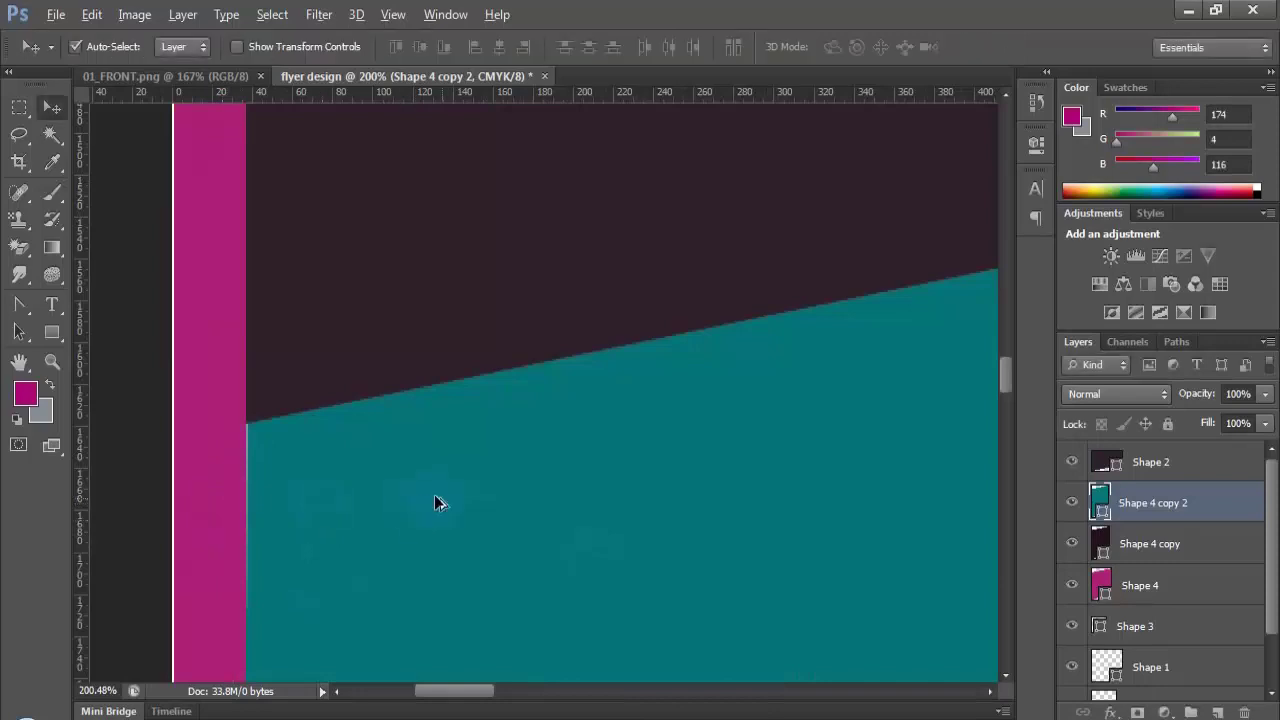
scroll(434, 494, "down", 6)
left_click_drag(595, 691, 668, 691)
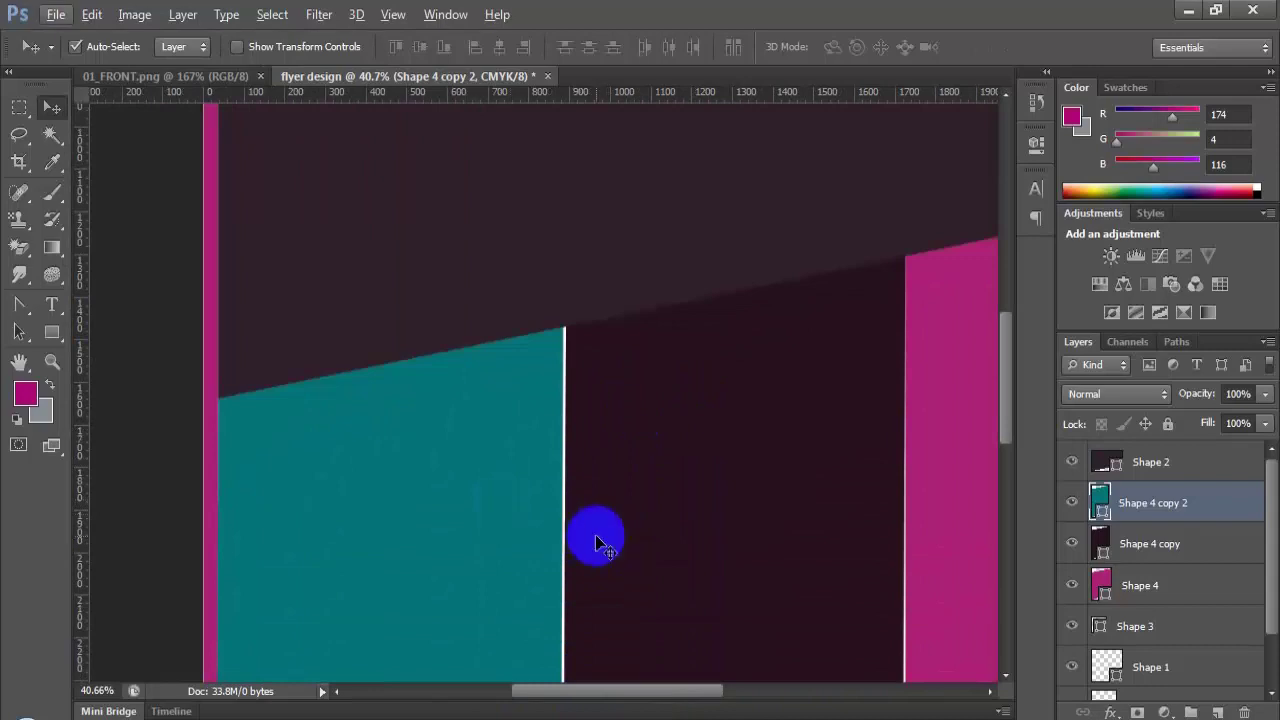
key("ctrl+t")
scroll(577, 534, "up", 5)
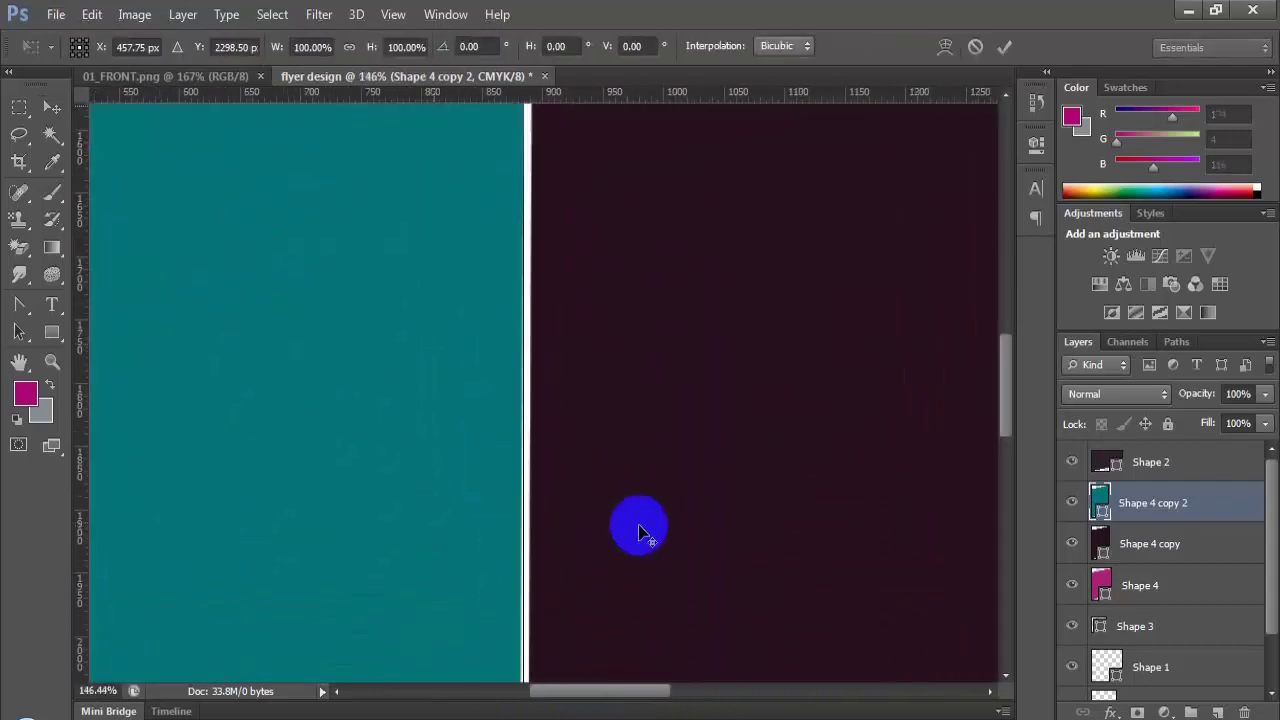
scroll(537, 523, "up", 5)
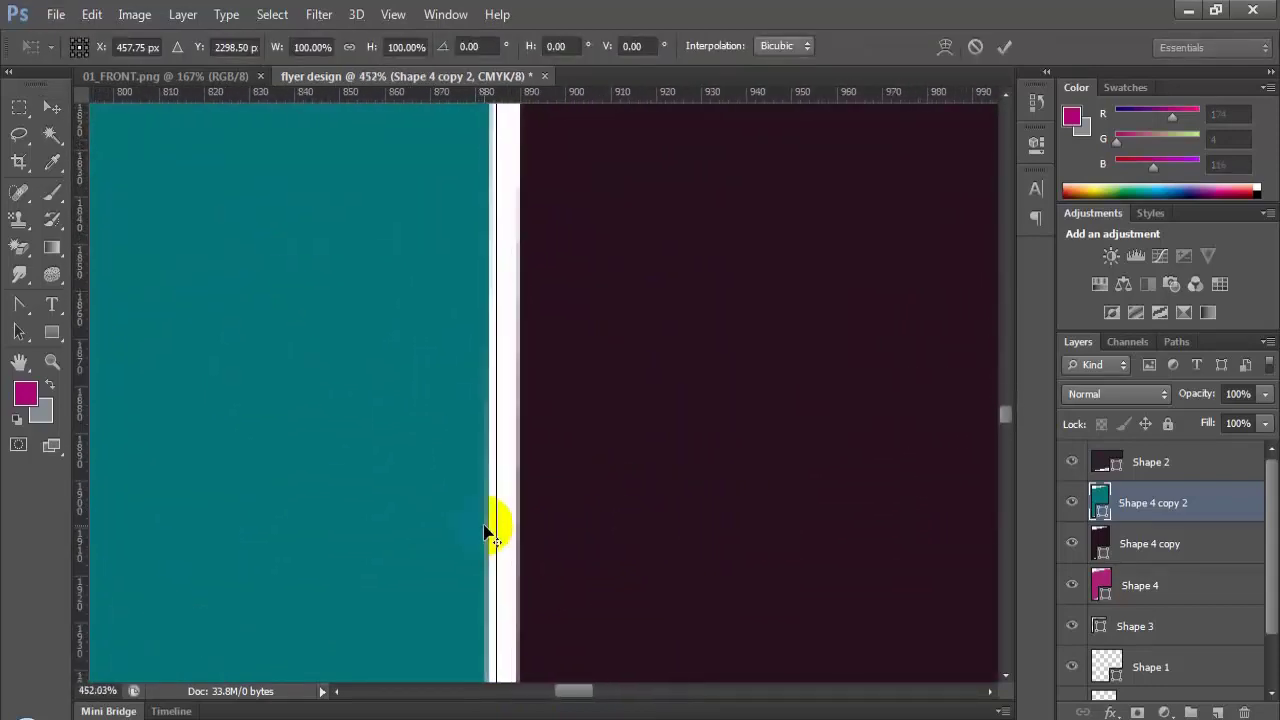
key("Return")
left_click(578, 520)
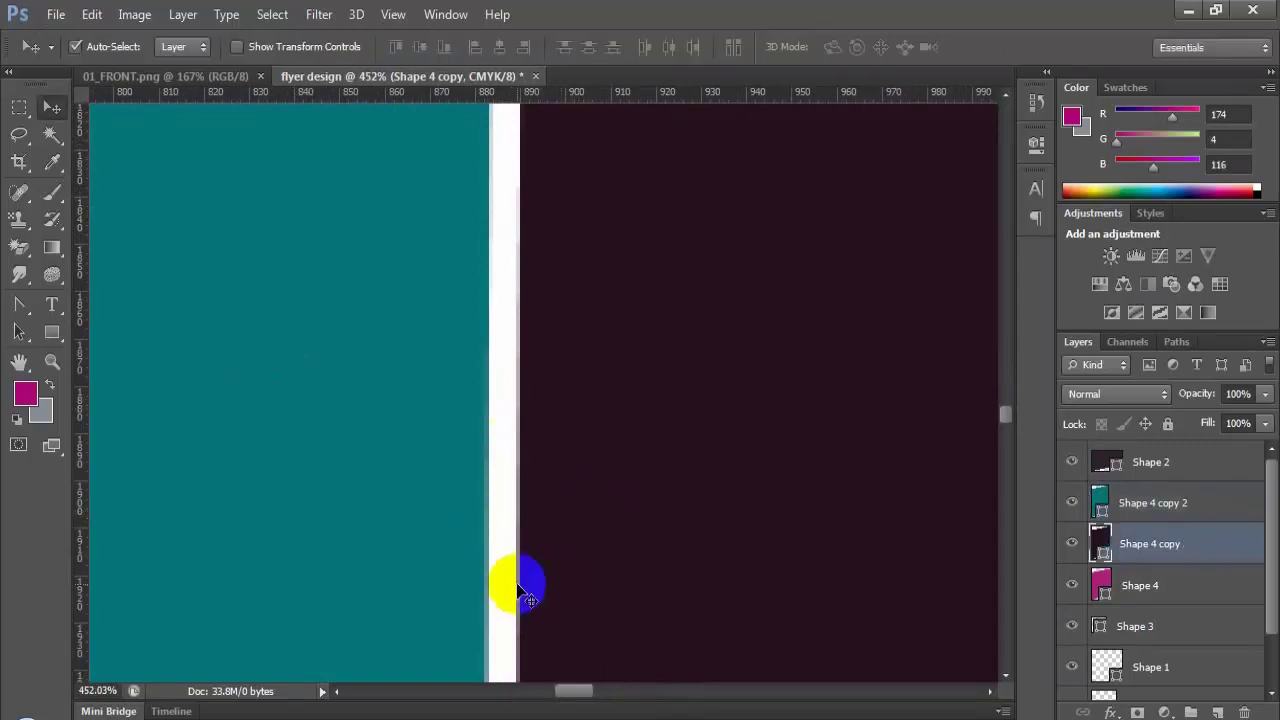
Step: Widen the teal column to about 100.06% toward the dark purple column to narrow the white gap, and apply the transform
left_click(452, 489)
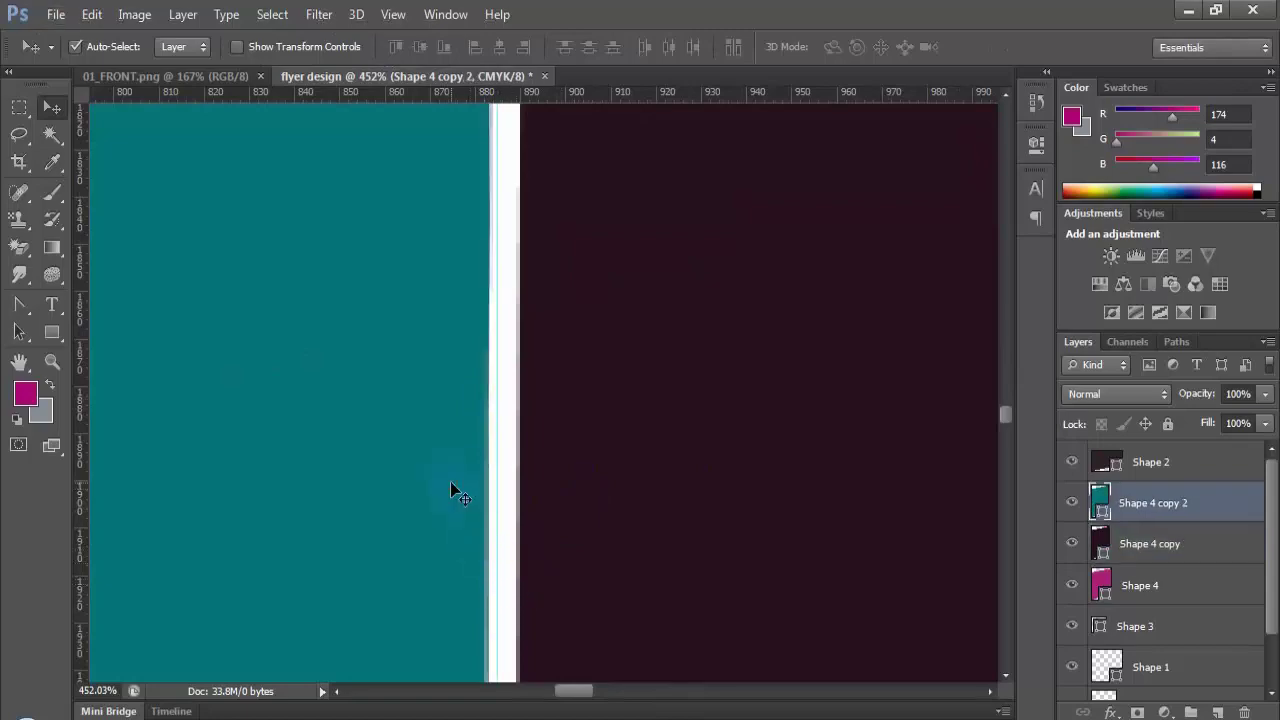
key("ctrl+t")
scroll(450, 481, "up", 3)
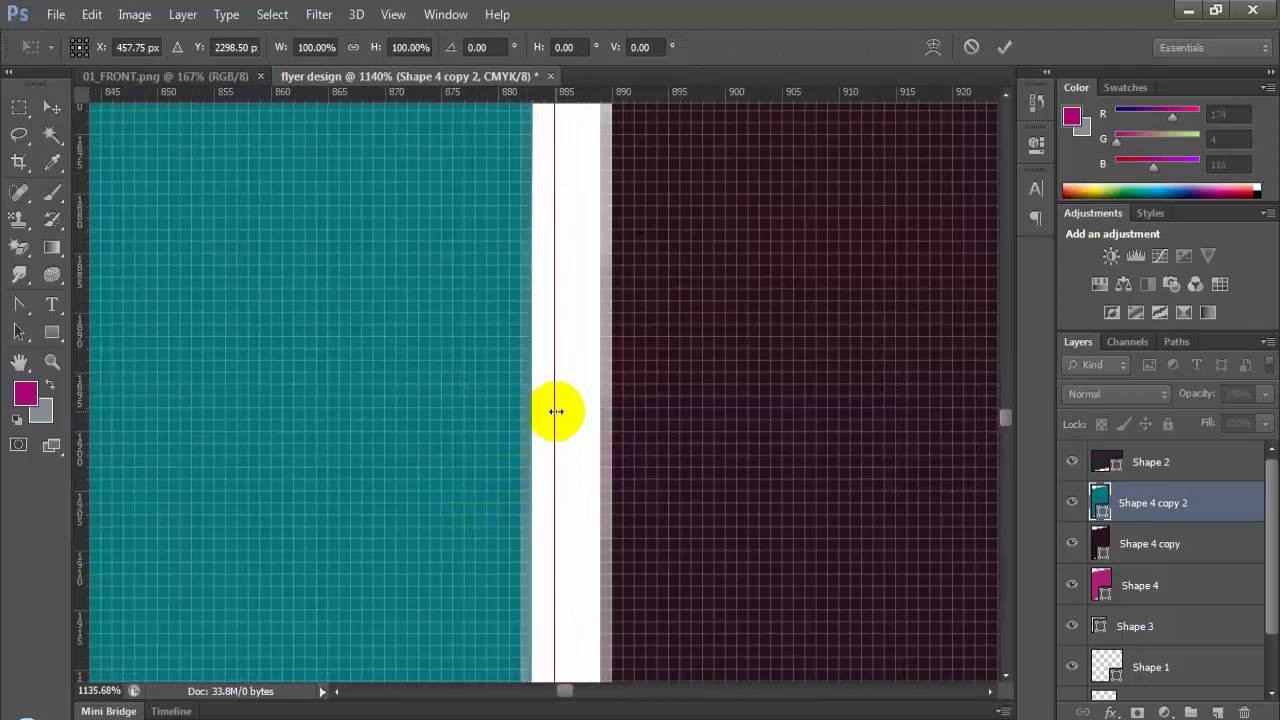
scroll(512, 442, "down", 8)
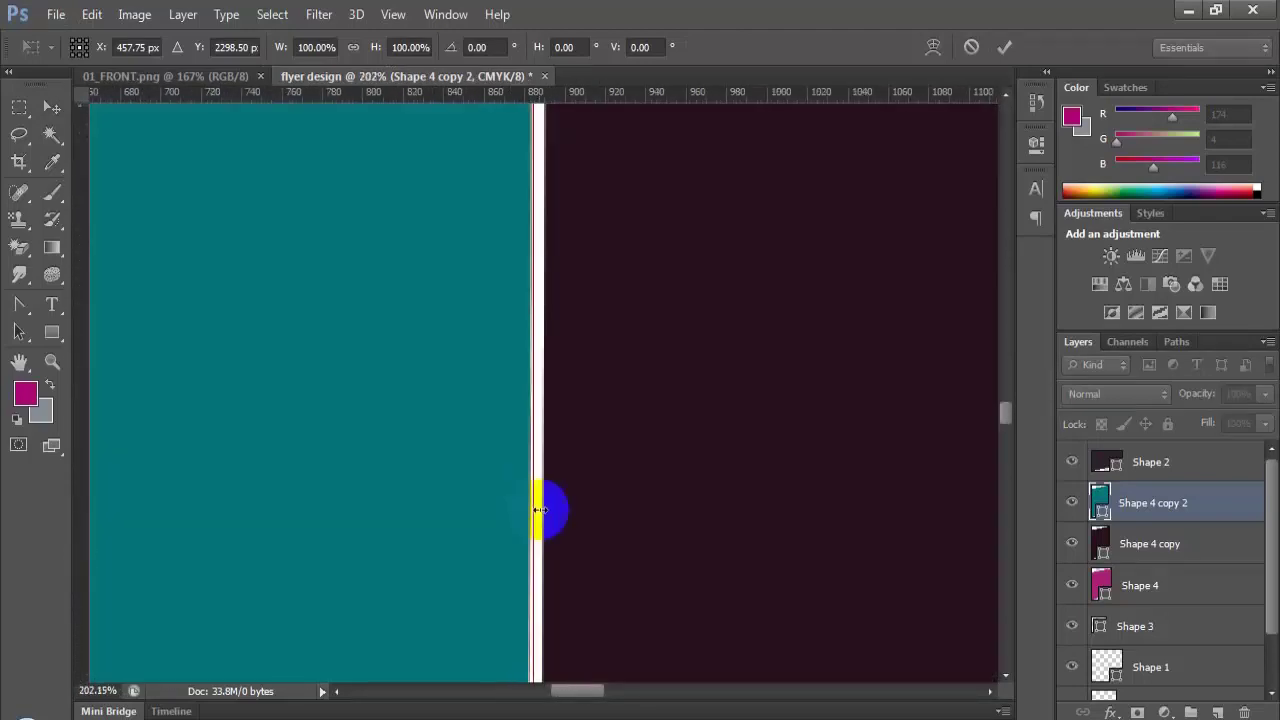
scroll(526, 446, "up", 2)
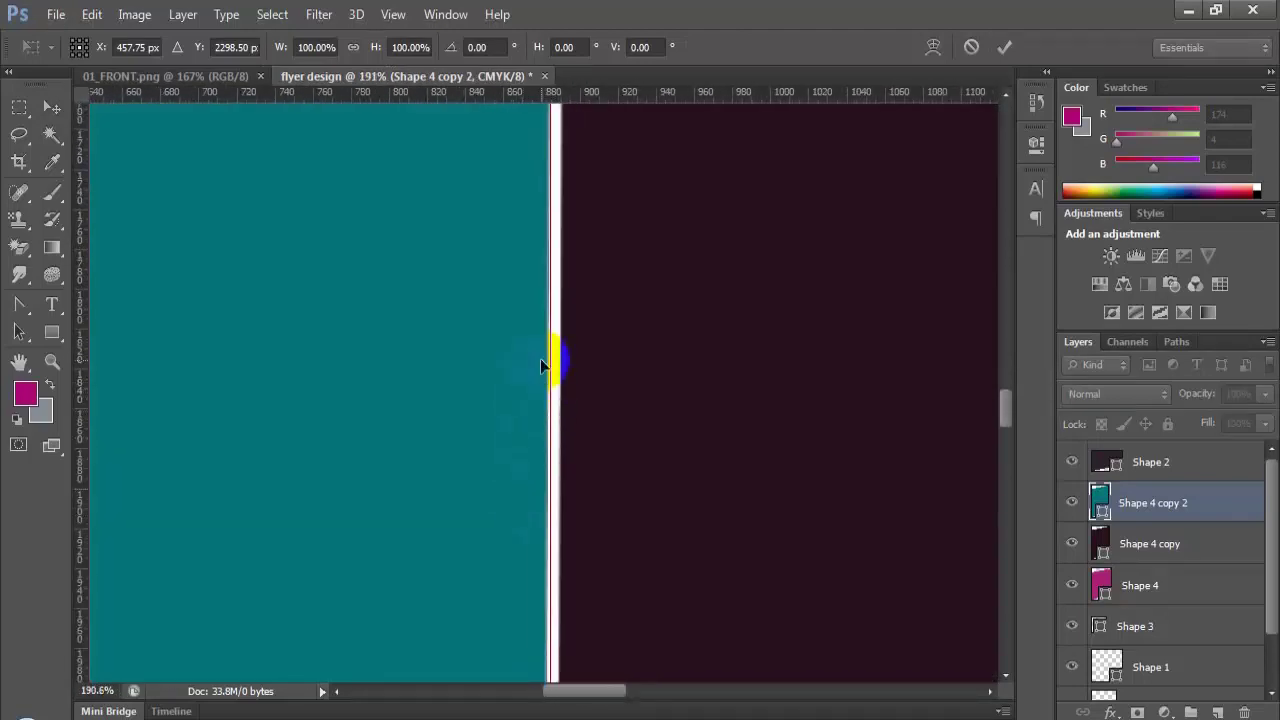
scroll(475, 490, "down", 3)
scroll(472, 487, "up", 3)
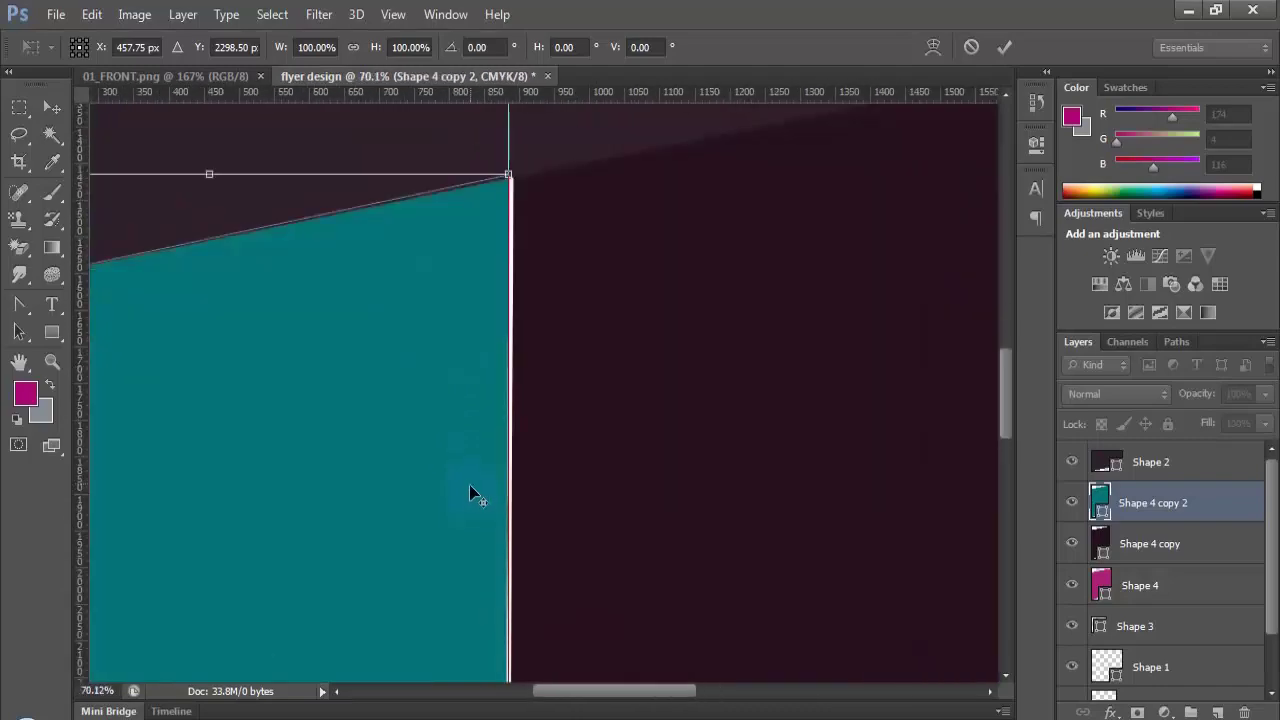
scroll(543, 377, "up", 9)
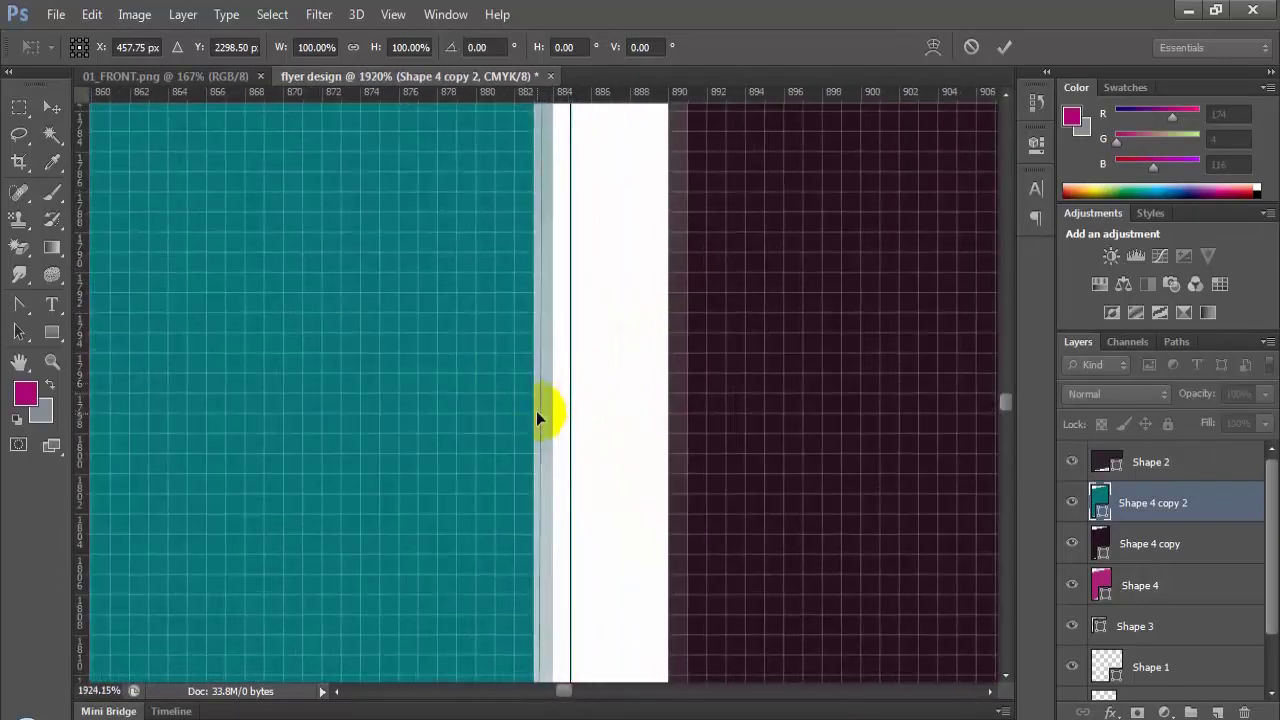
left_click_drag(536, 375, 560, 405)
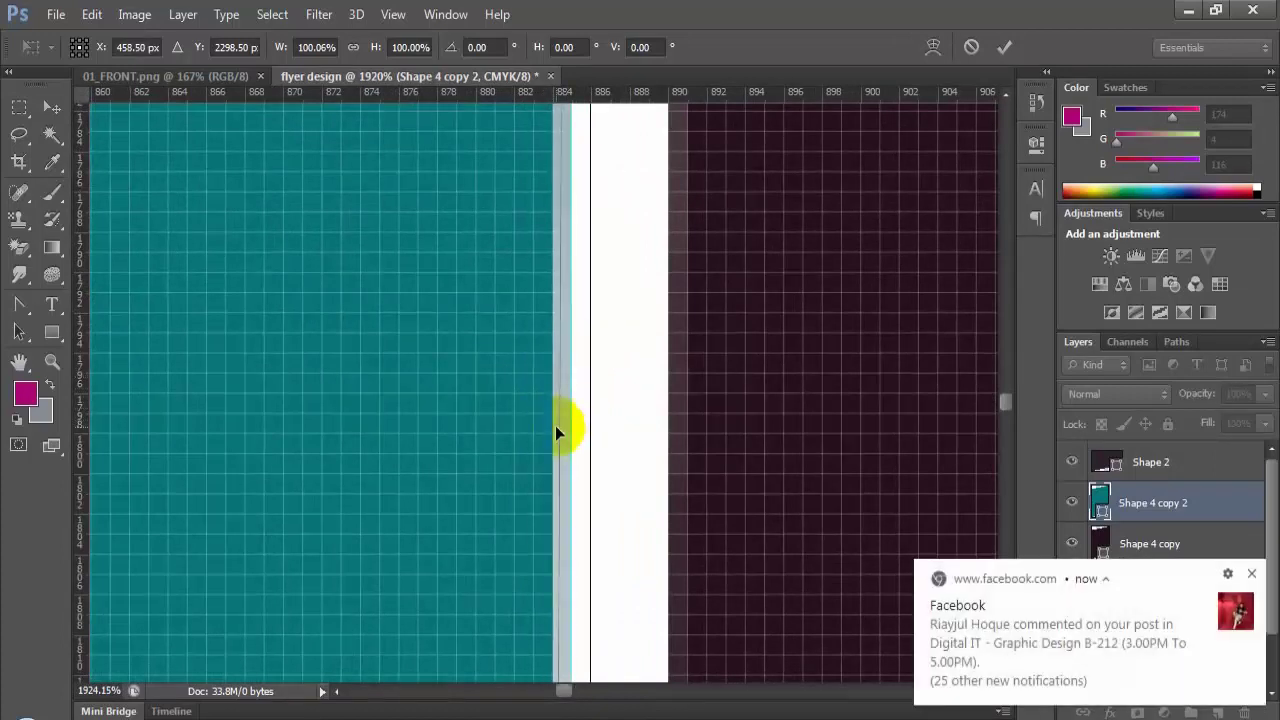
scroll(565, 440, "down", 9)
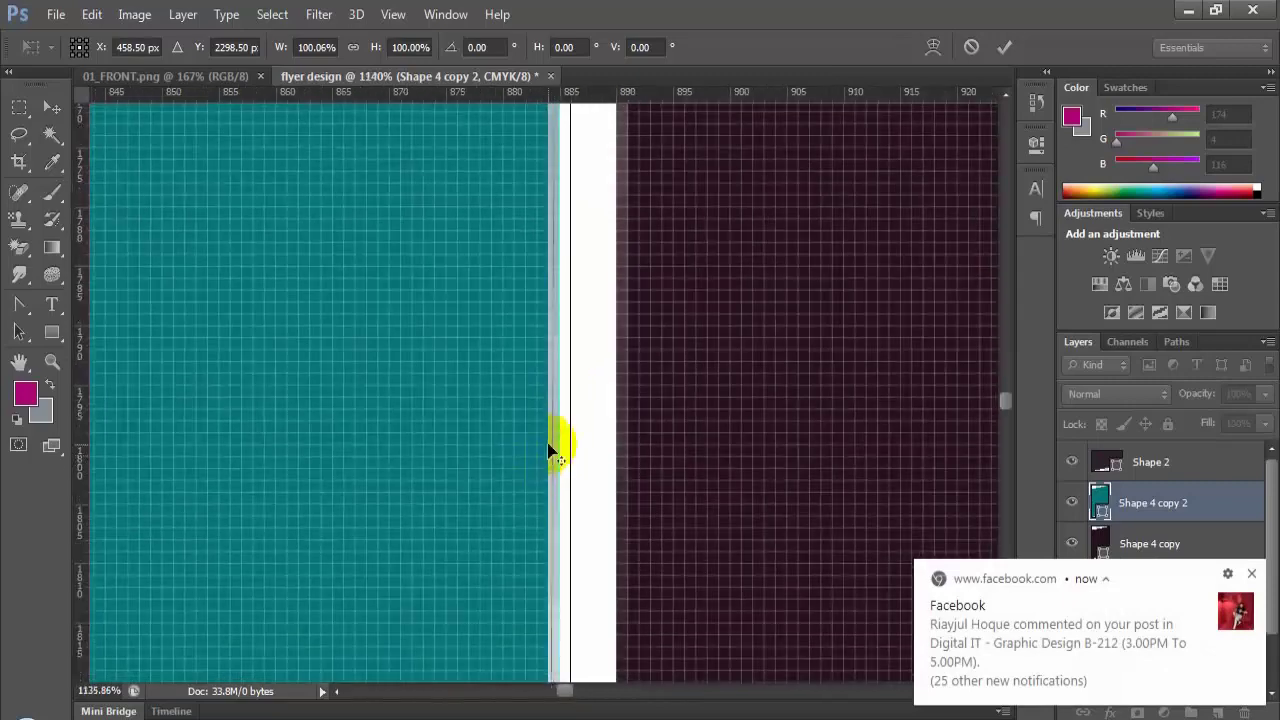
scroll(455, 440, "down", 2)
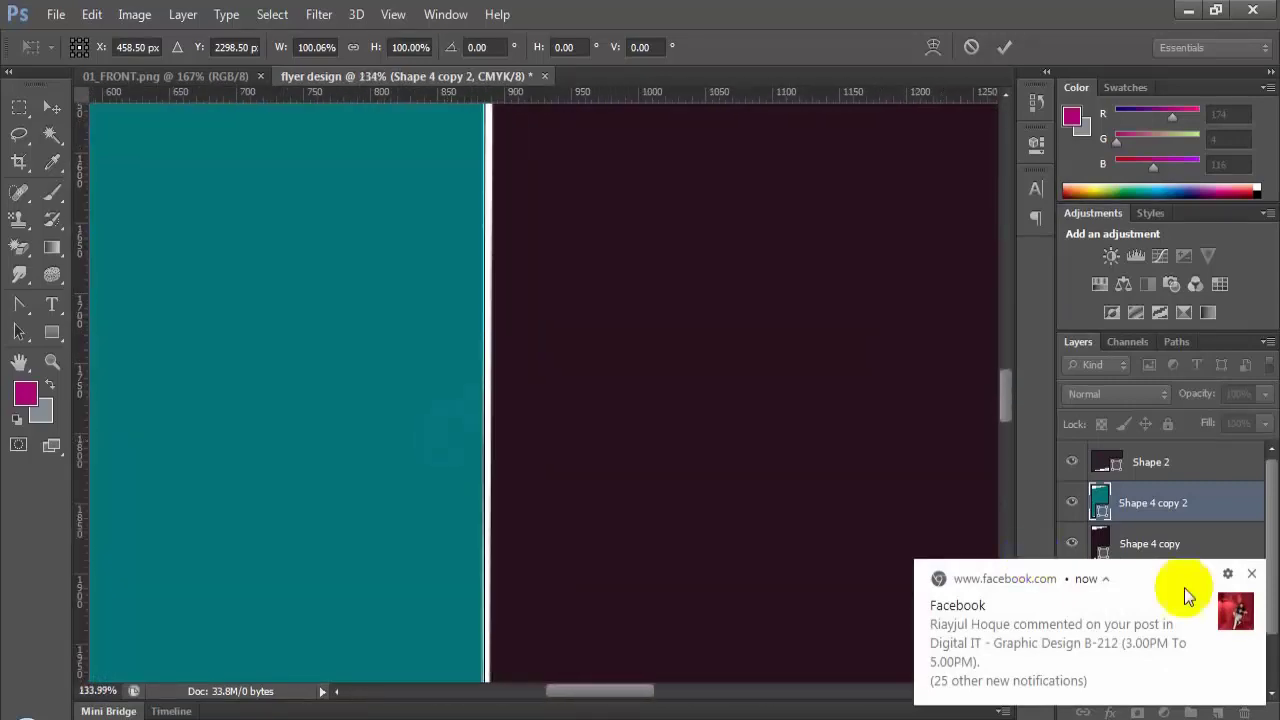
left_click(1251, 573)
scroll(368, 395, "up", 1)
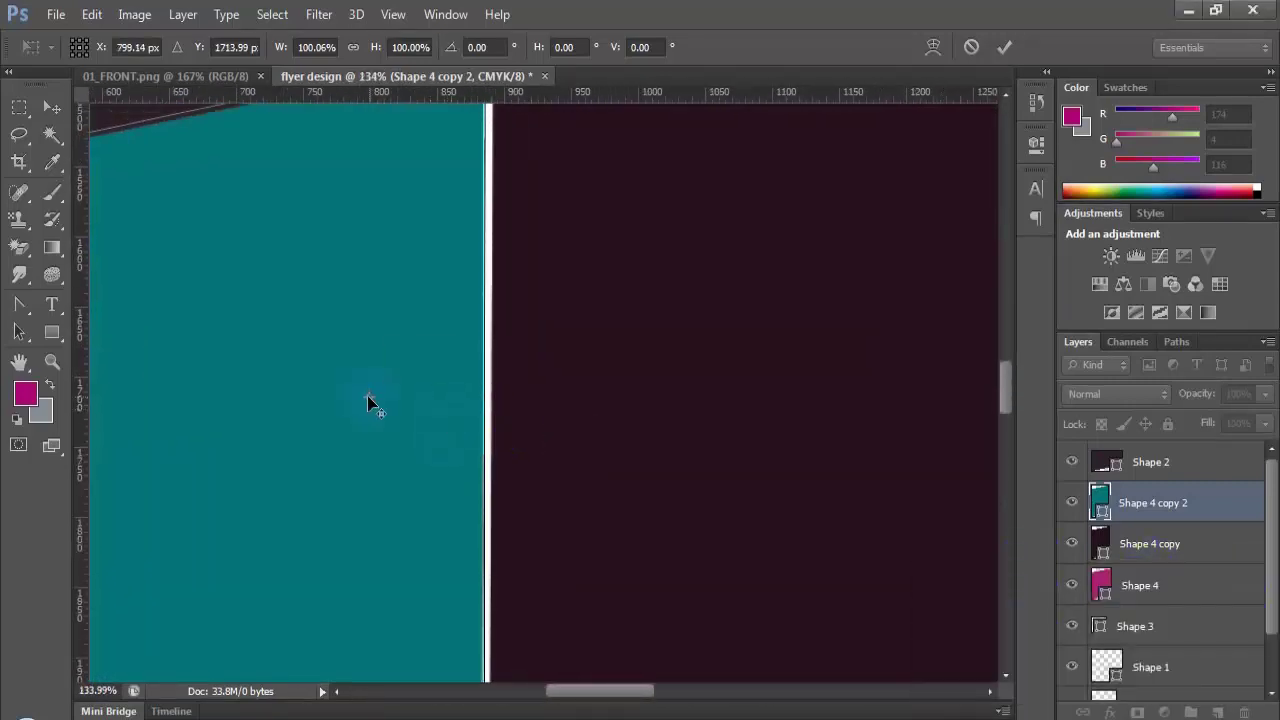
scroll(330, 414, "down", 2)
scroll(343, 419, "down", 1)
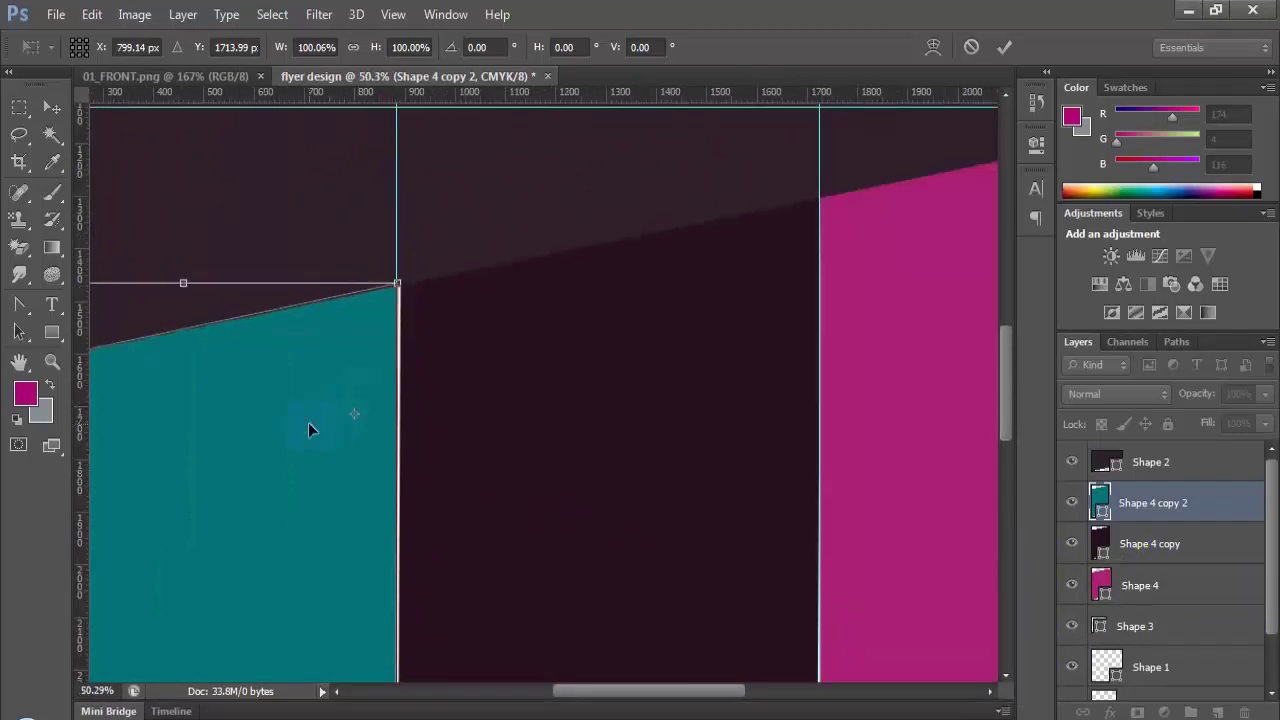
key("Return")
Step: Widen the dark purple column to about 100.71% so its edge runs under the teal column
left_click(508, 429)
scroll(470, 420, "up", 2)
left_click(495, 338)
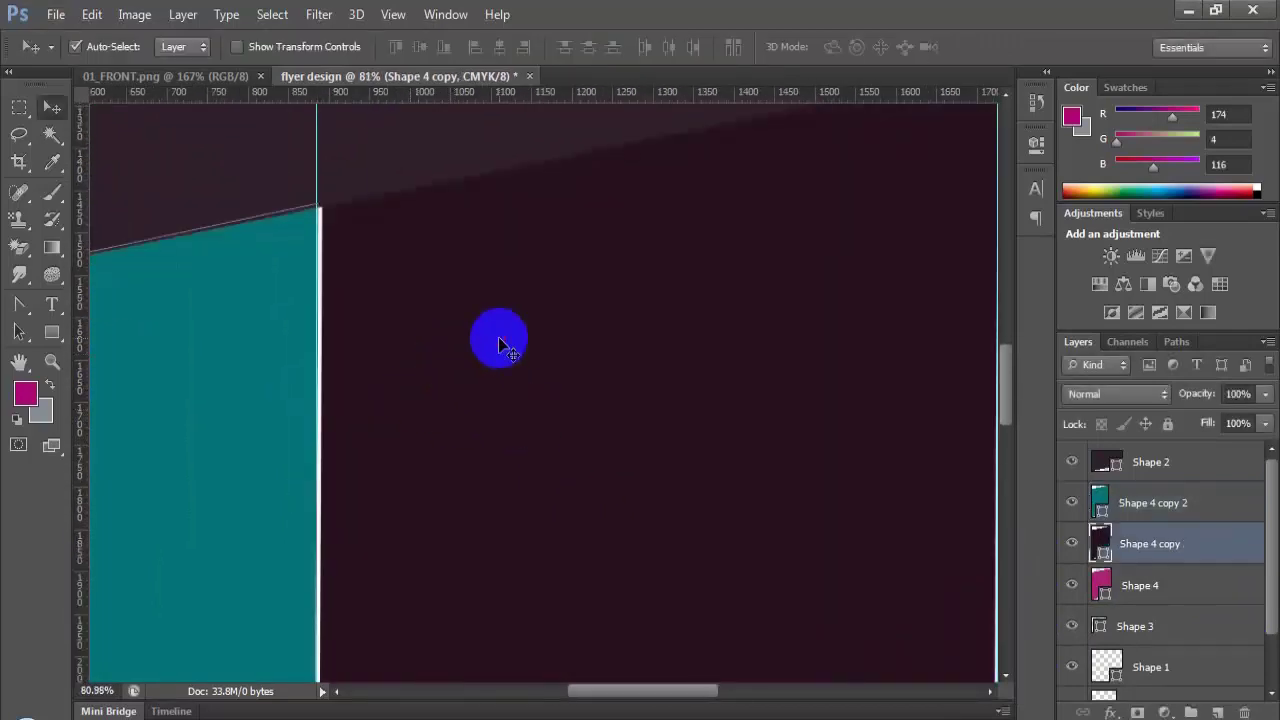
scroll(349, 429, "up", 2)
key("ctrl+t")
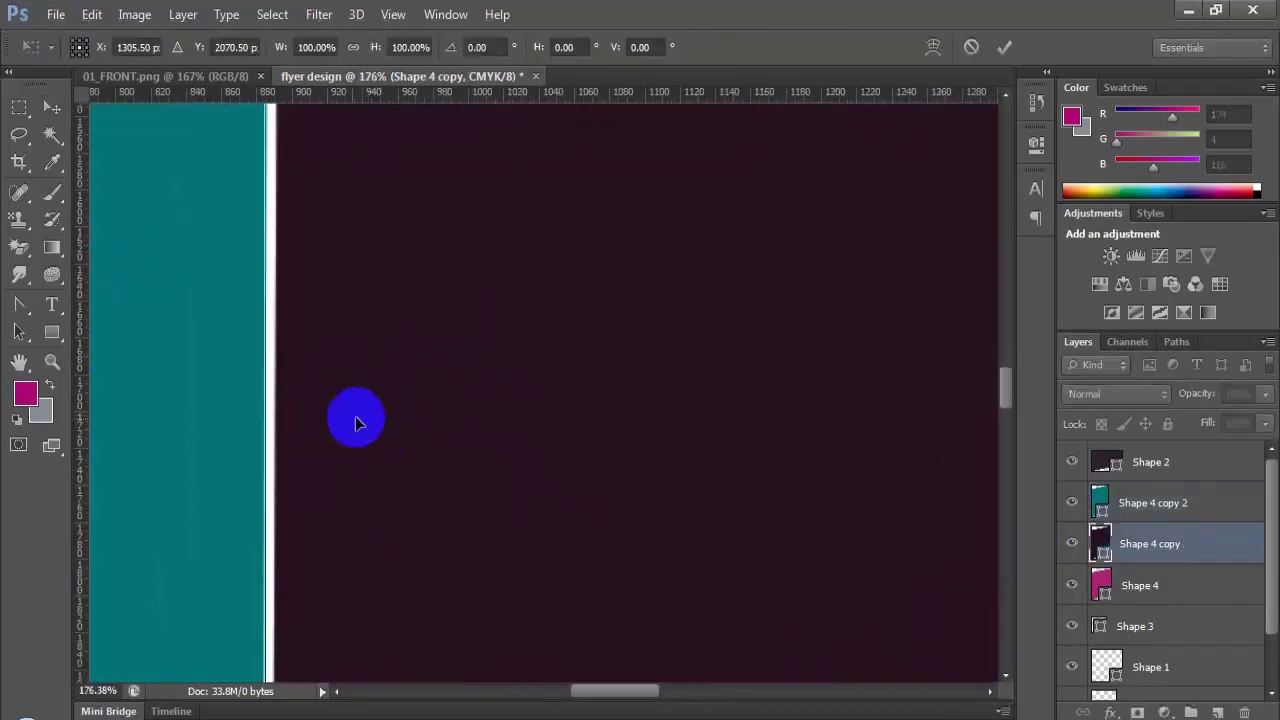
scroll(314, 420, "up", 4)
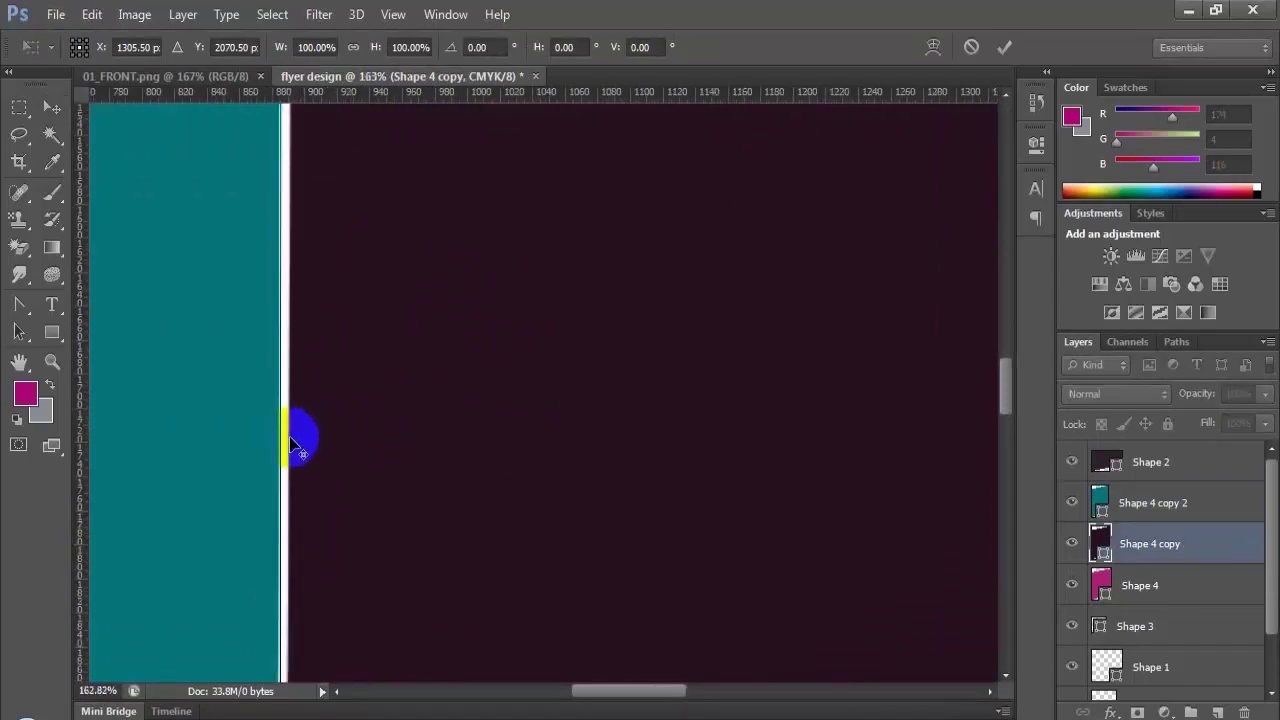
scroll(272, 446, "up", 1)
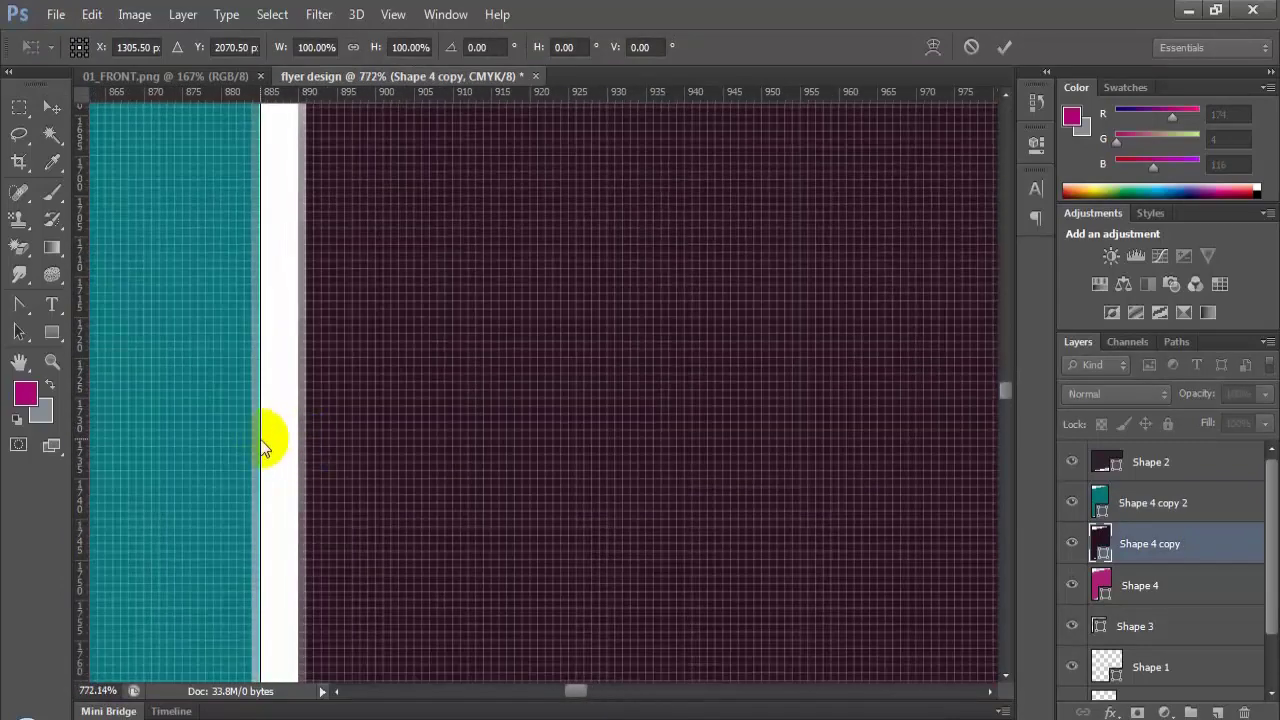
left_click(296, 447)
mouse_move(247, 440)
left_mouse_down()
mouse_move(215, 463)
mouse_move(309, 457)
mouse_move(257, 480)
mouse_move(210, 477)
left_mouse_up()
left_click(386, 466)
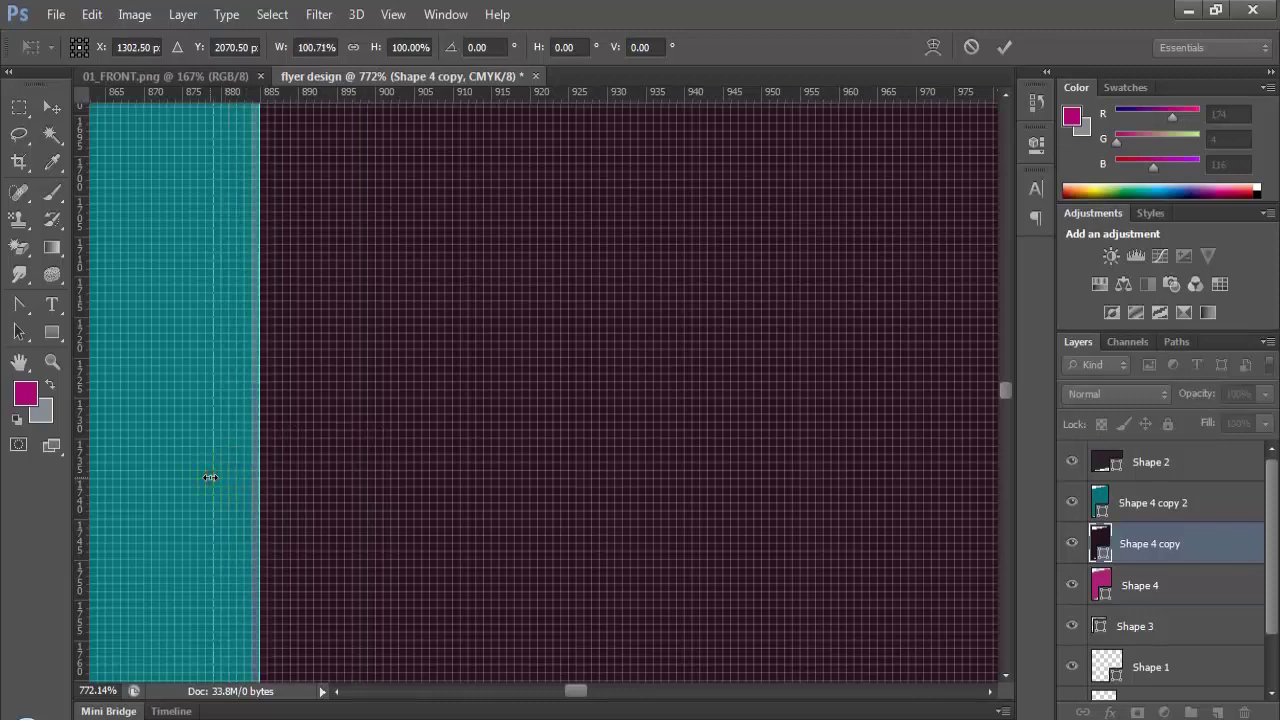
Step: Readjust the dark purple column's width to about 100.59% on the teal side and apply the transform
scroll(214, 476, "up", 3)
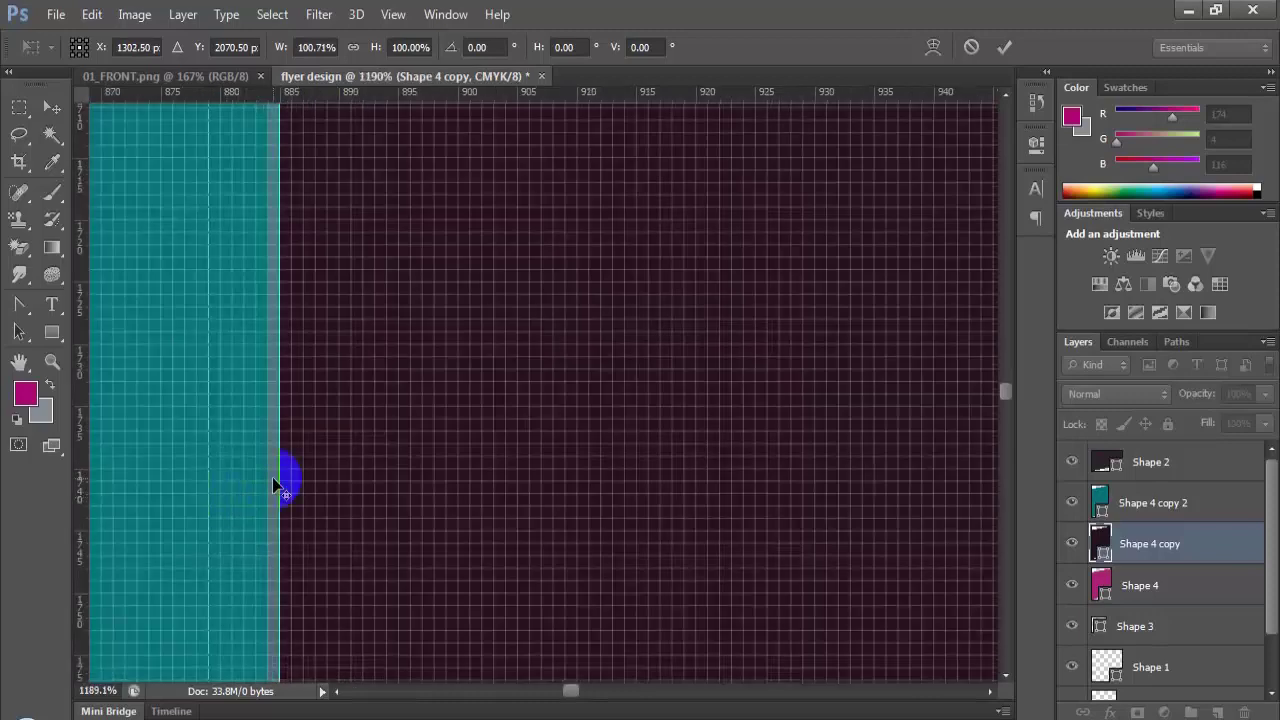
scroll(272, 478, "up", 3)
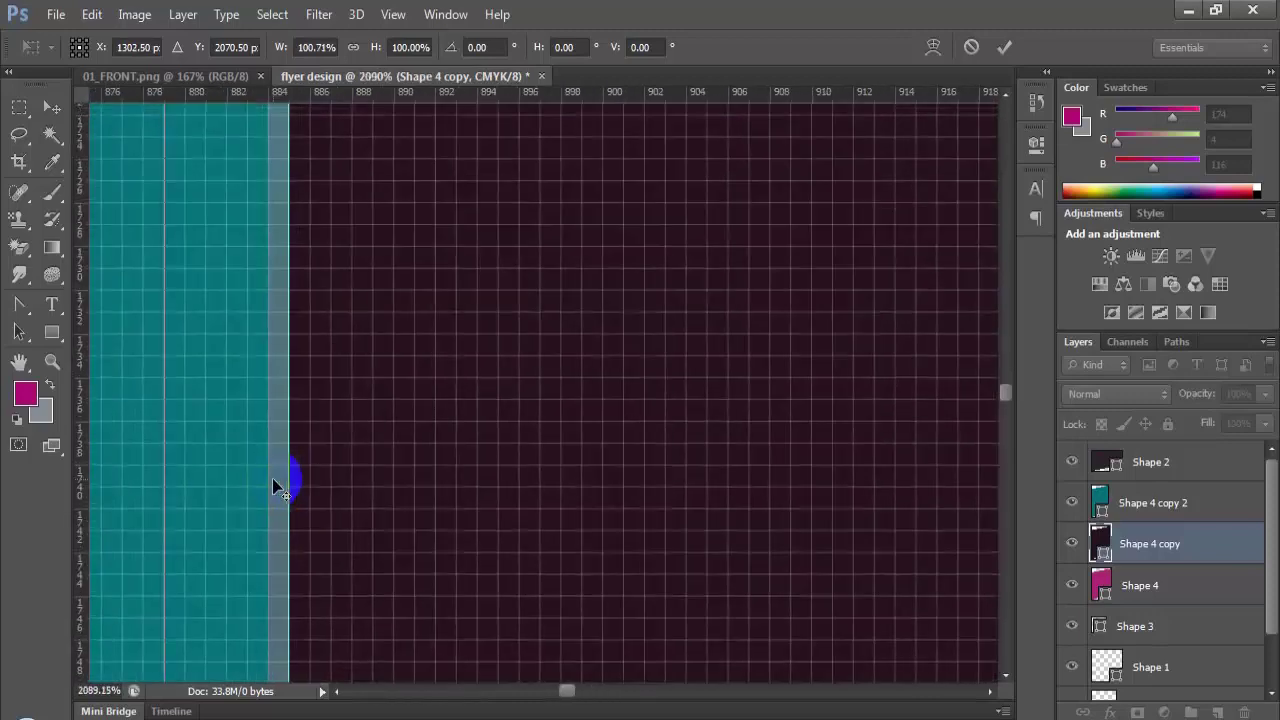
left_click(164, 484)
left_click_drag(164, 484, 284, 493)
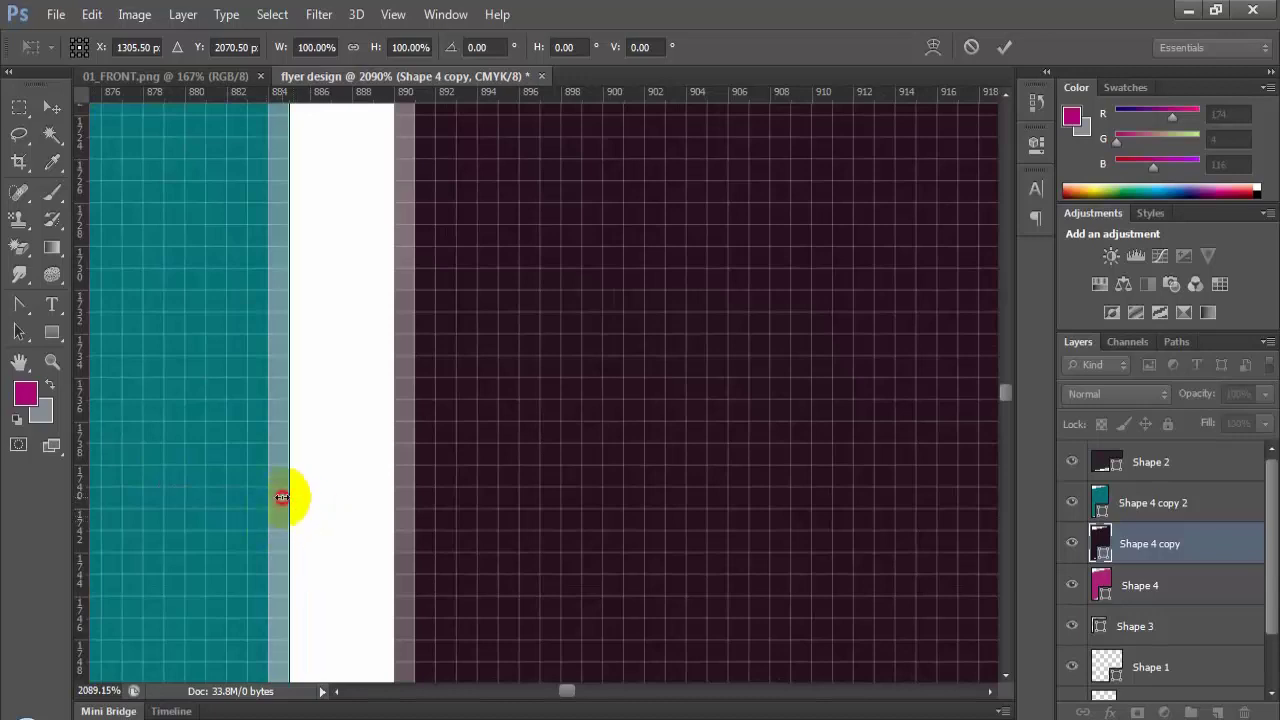
left_click_drag(282, 497, 412, 515)
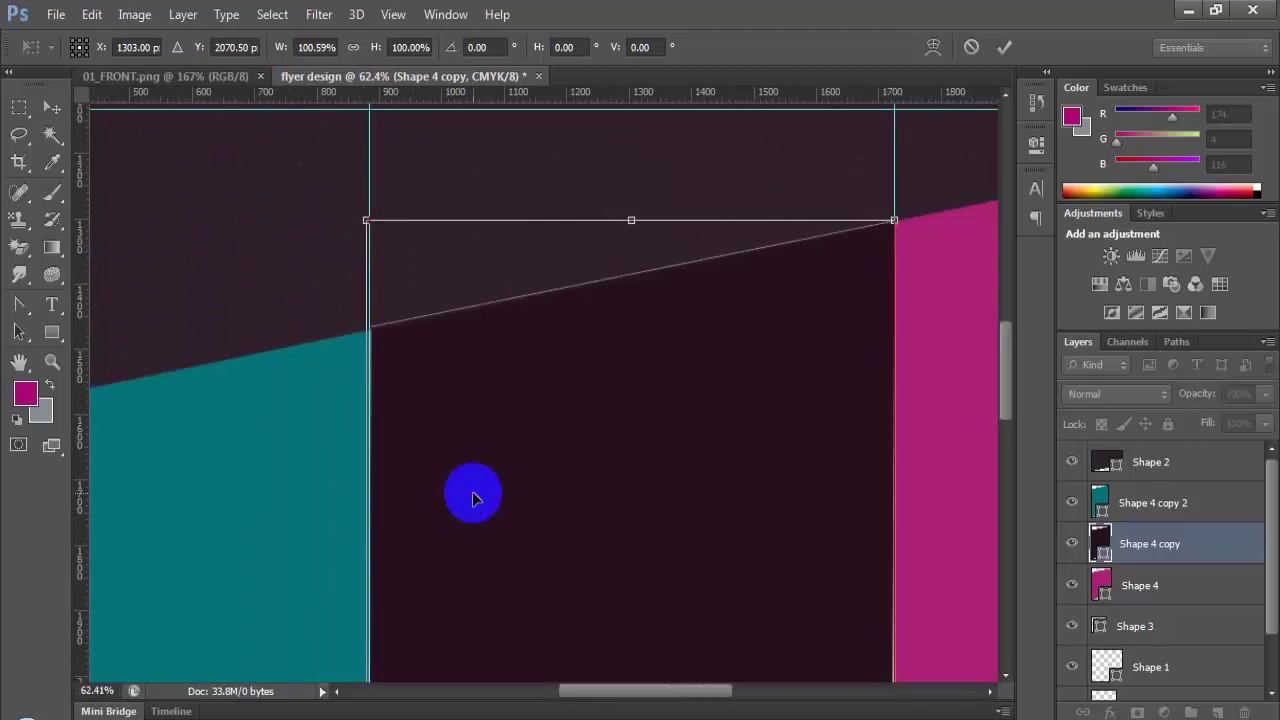
key("Return")
Step: Widen the dark purple column to about 100.47% toward the magenta column to close the white gap, and apply the transform
scroll(650, 415, "down", 1)
scroll(650, 415, "down", 5)
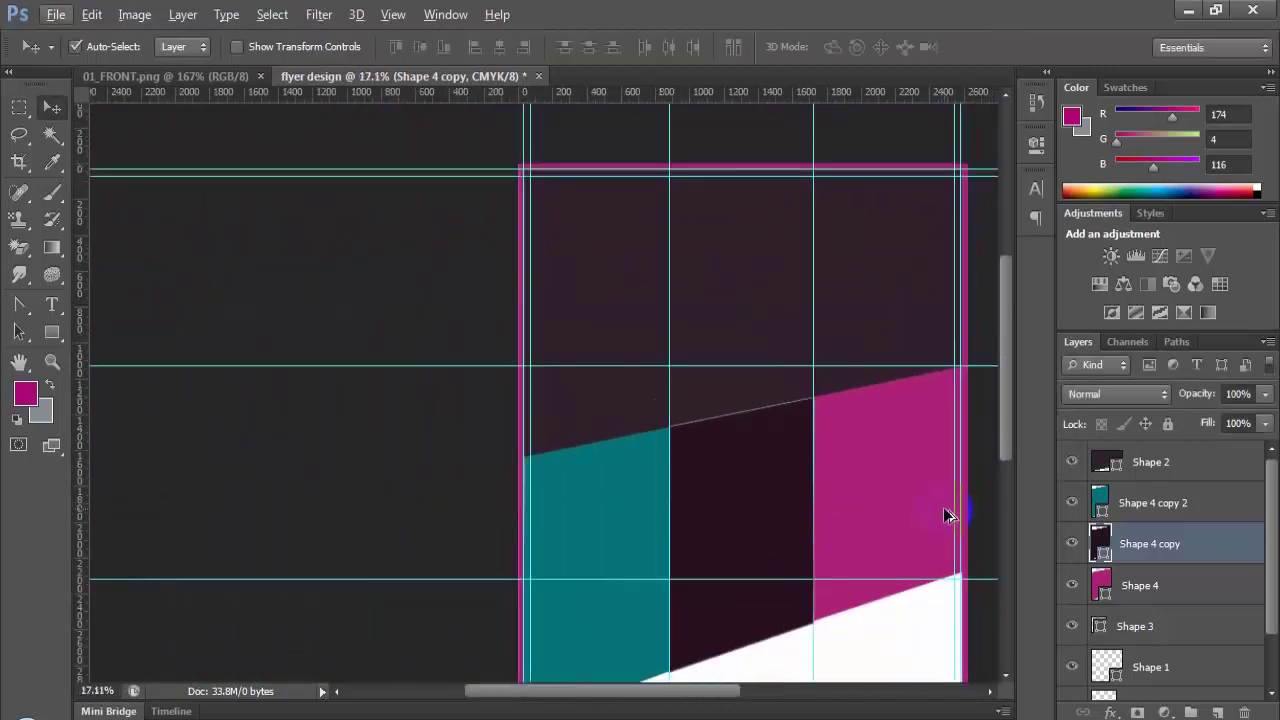
scroll(643, 480, "up", 6)
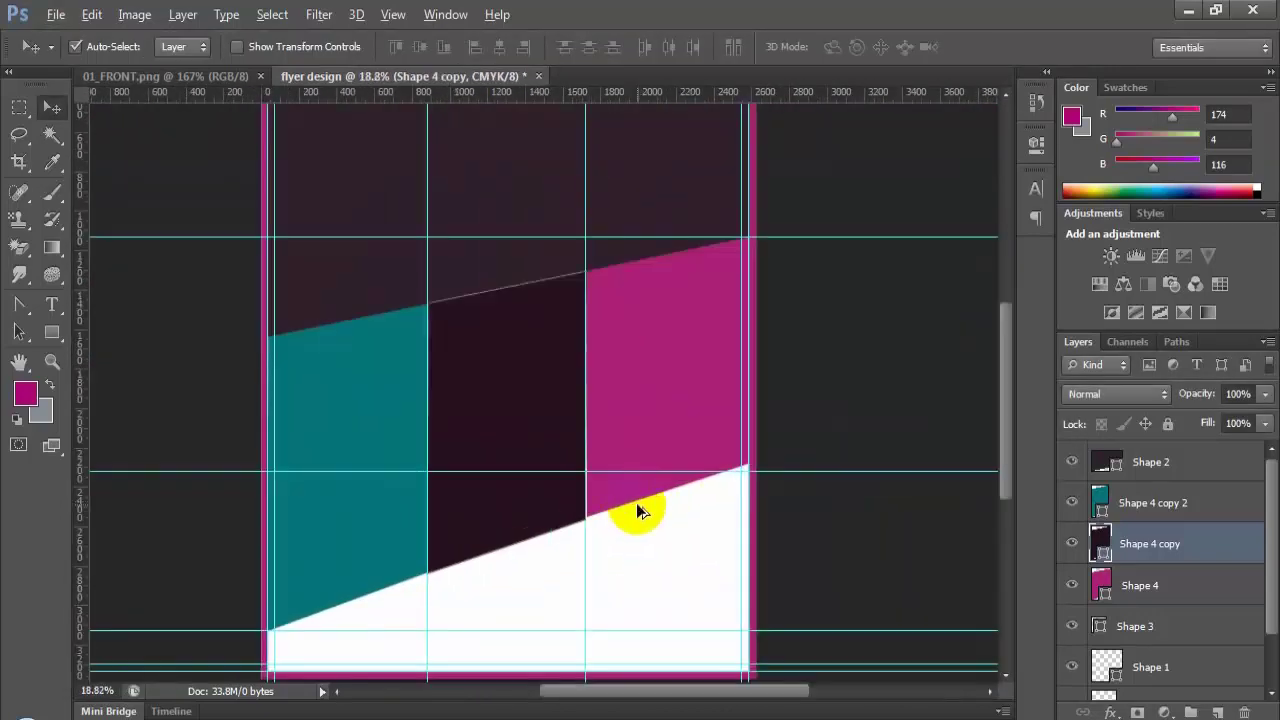
scroll(560, 470, "up", 6)
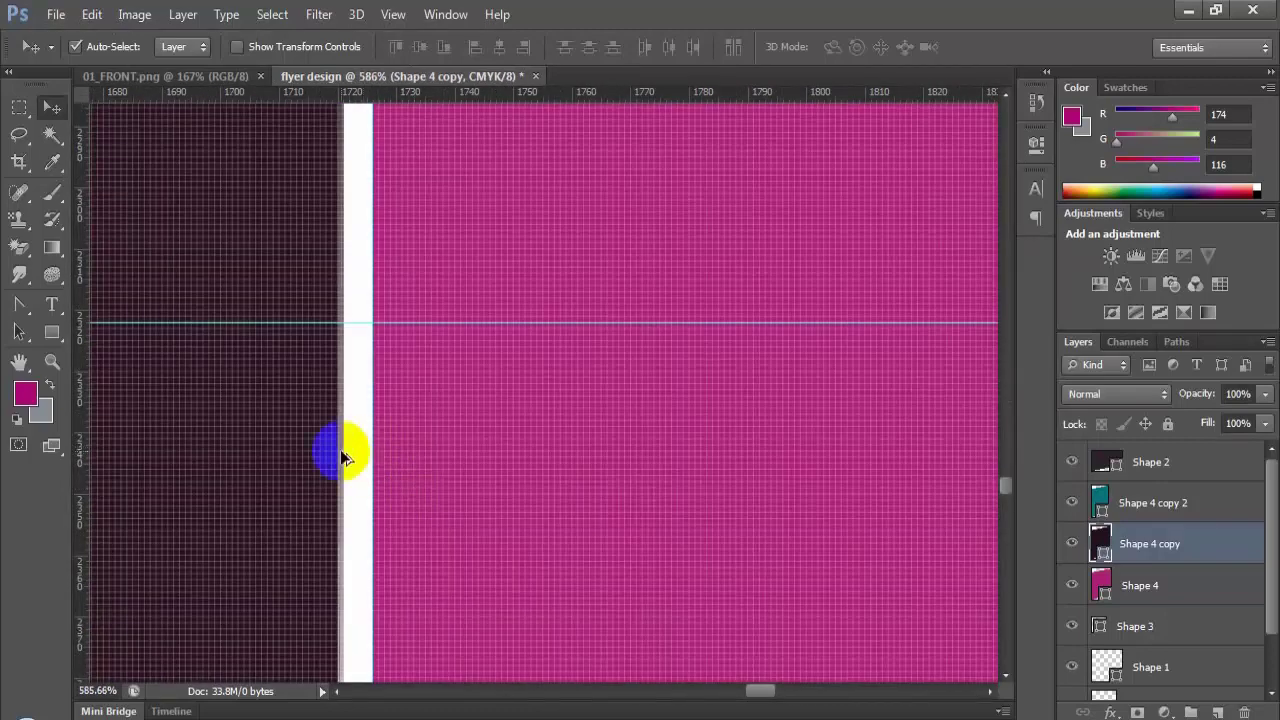
left_click_drag(341, 457, 341, 446)
key("ctrl+t")
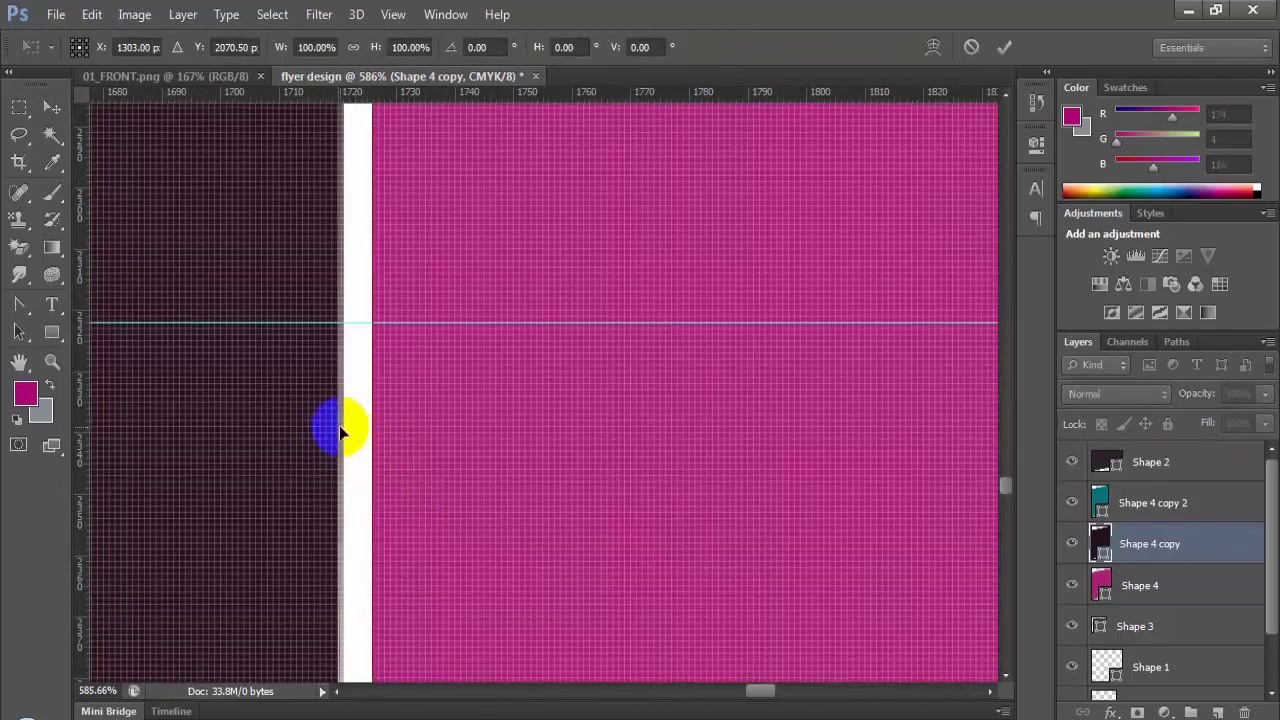
scroll(233, 506, "down", 7)
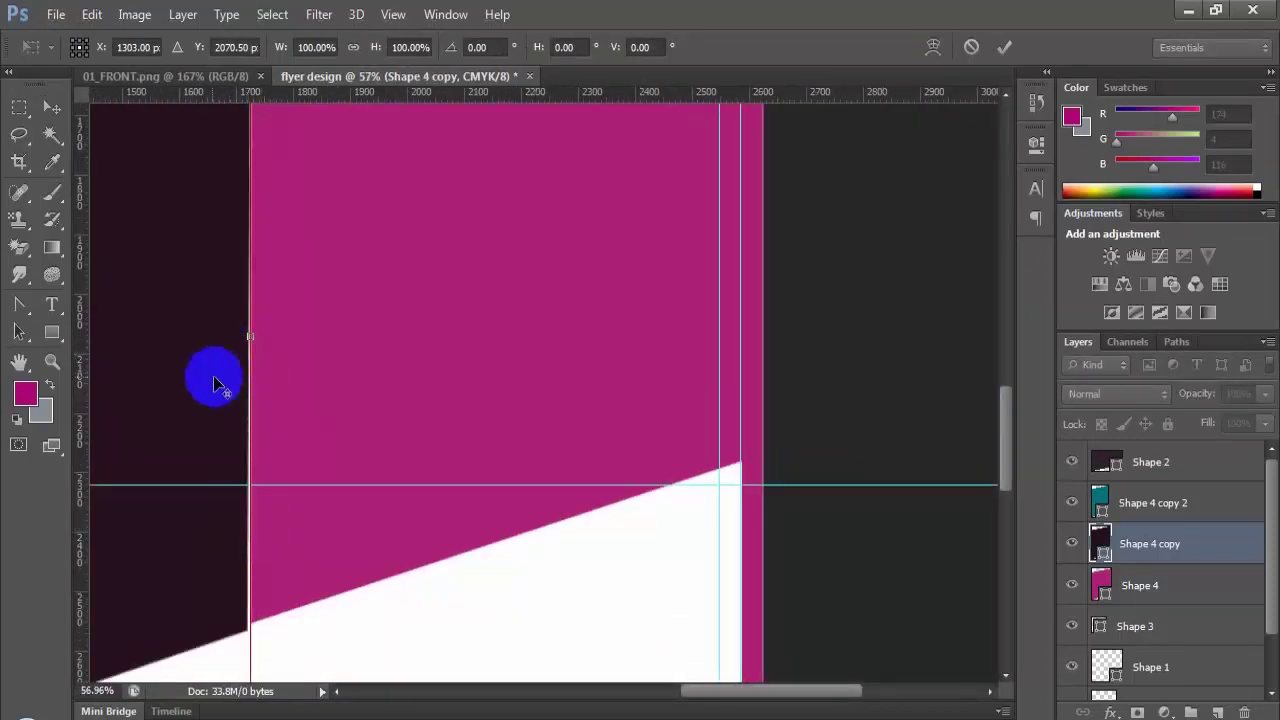
scroll(213, 380, "up", 7)
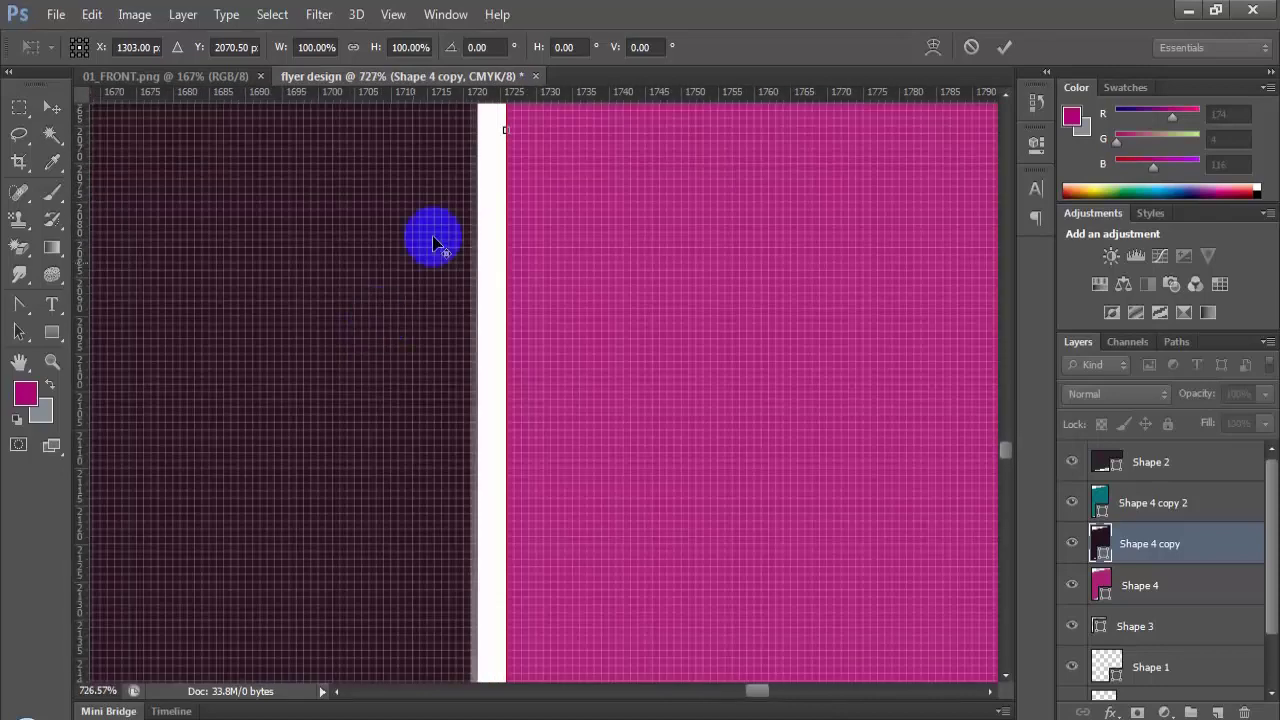
left_click_drag(509, 128, 531, 152)
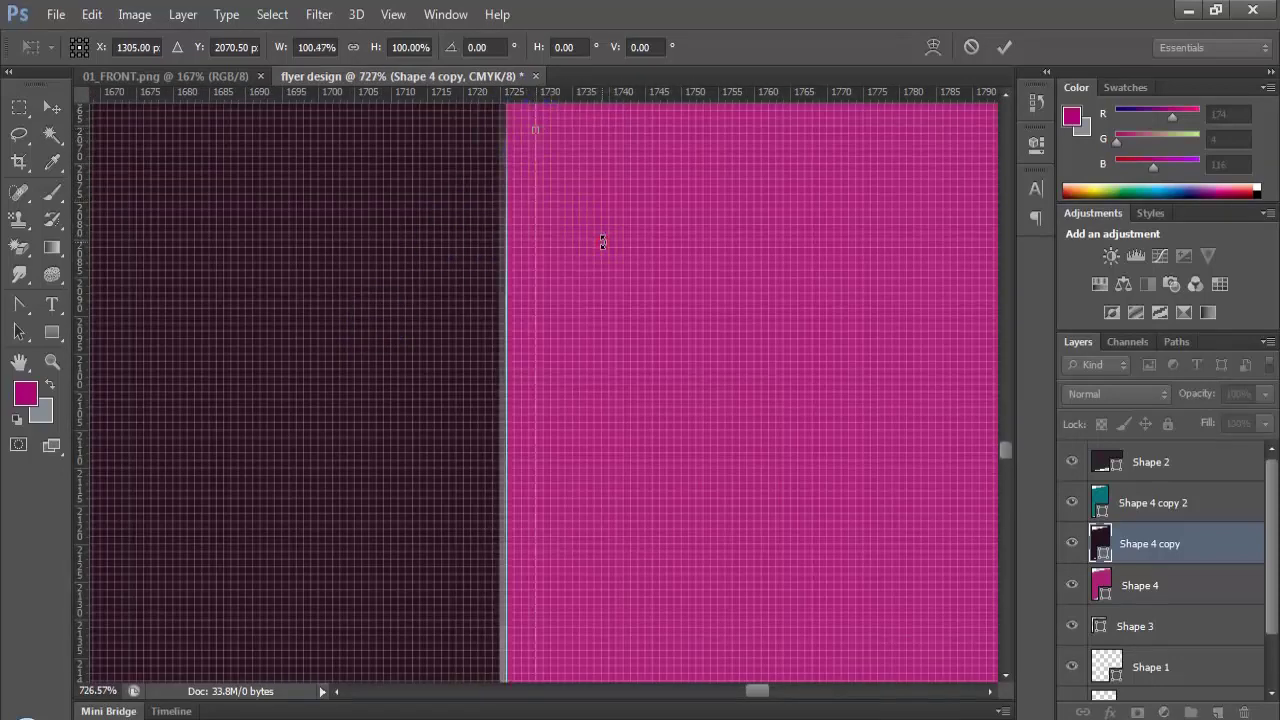
key("Return")
Step: Select the Shape 3 layer and hide the guides to check the seams between the three columns
scroll(601, 240, "down", 6)
left_click_drag(579, 445, 573, 442)
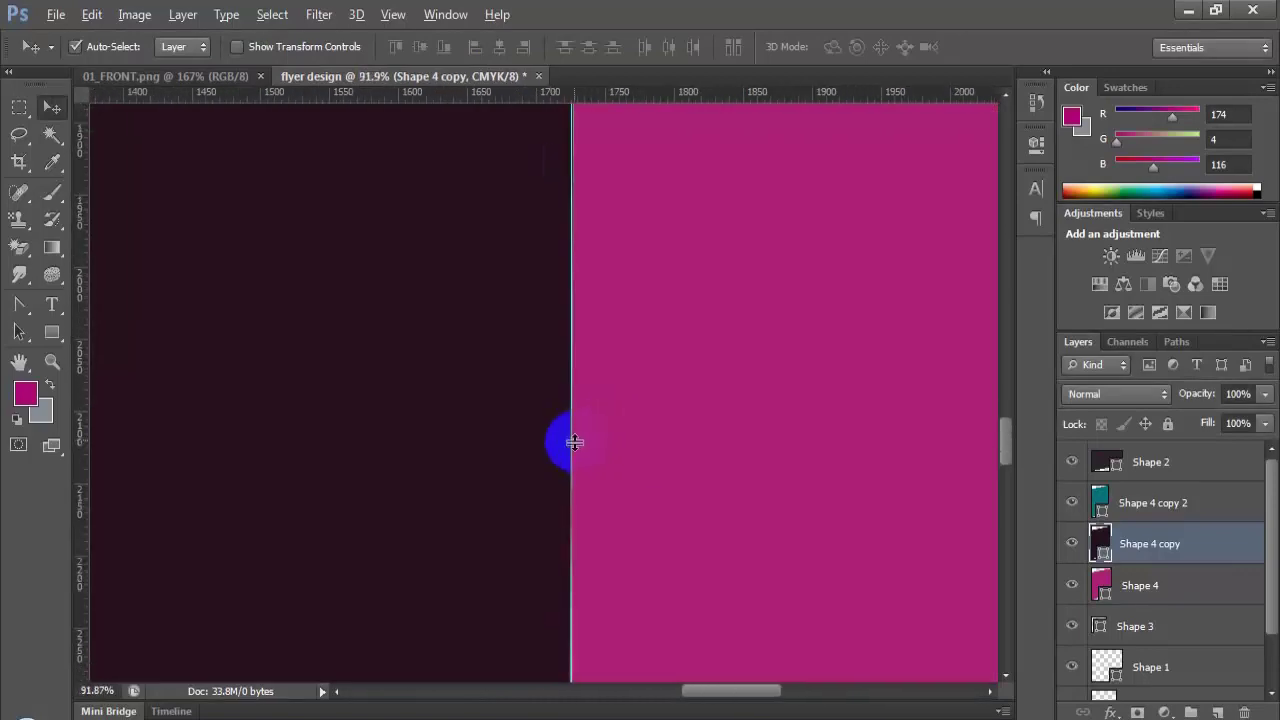
scroll(573, 442, "down", 4)
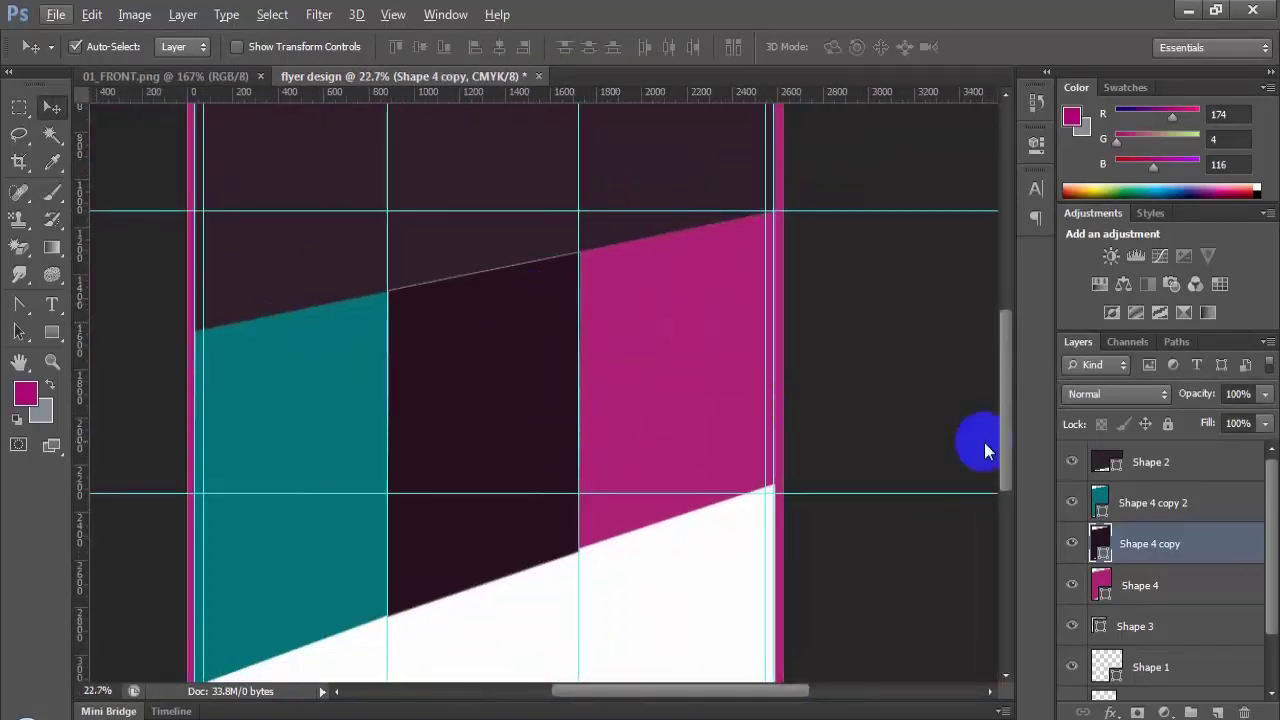
left_click(1175, 598)
left_click(1143, 630)
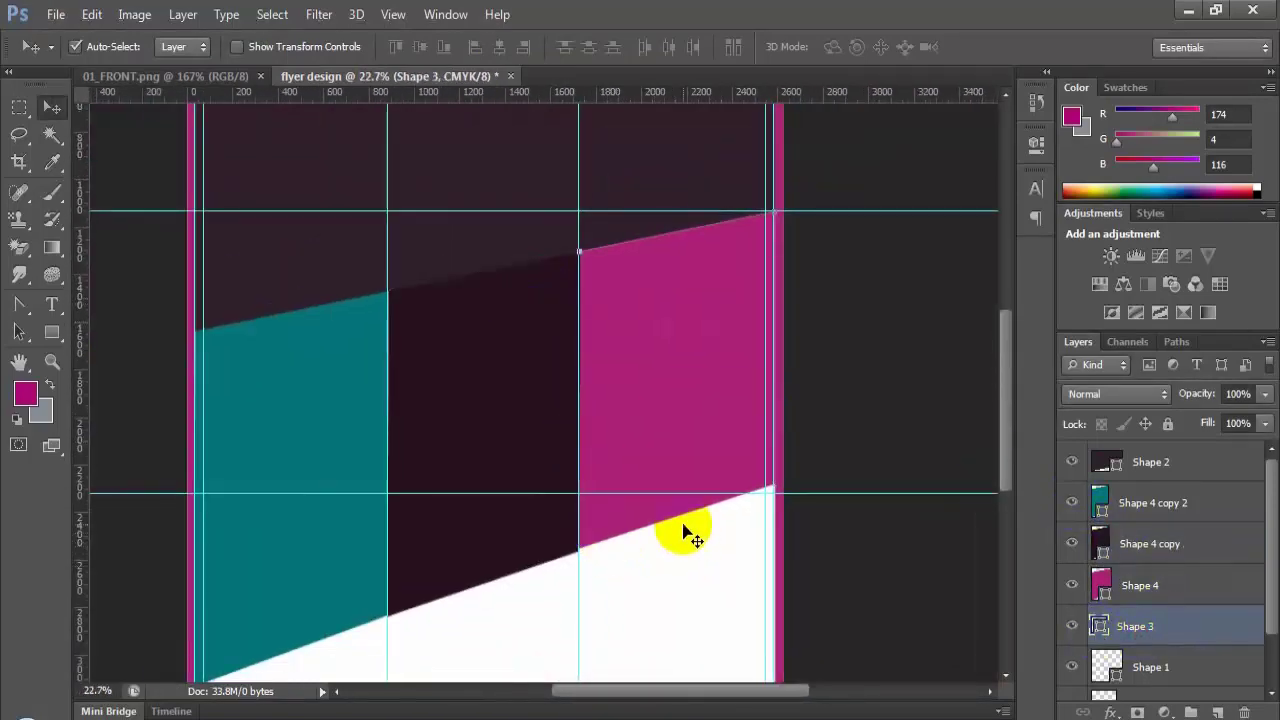
key("ctrl+h")
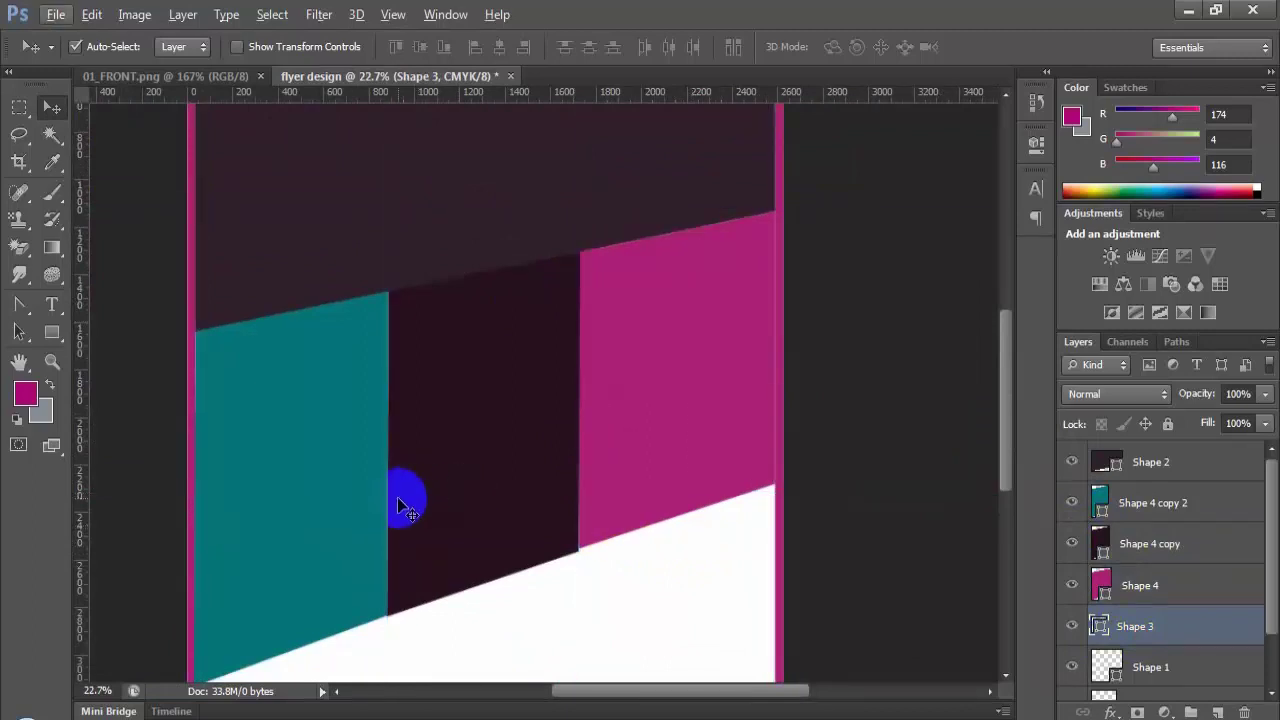
scroll(423, 551, "up", 2)
scroll(423, 551, "down", 2)
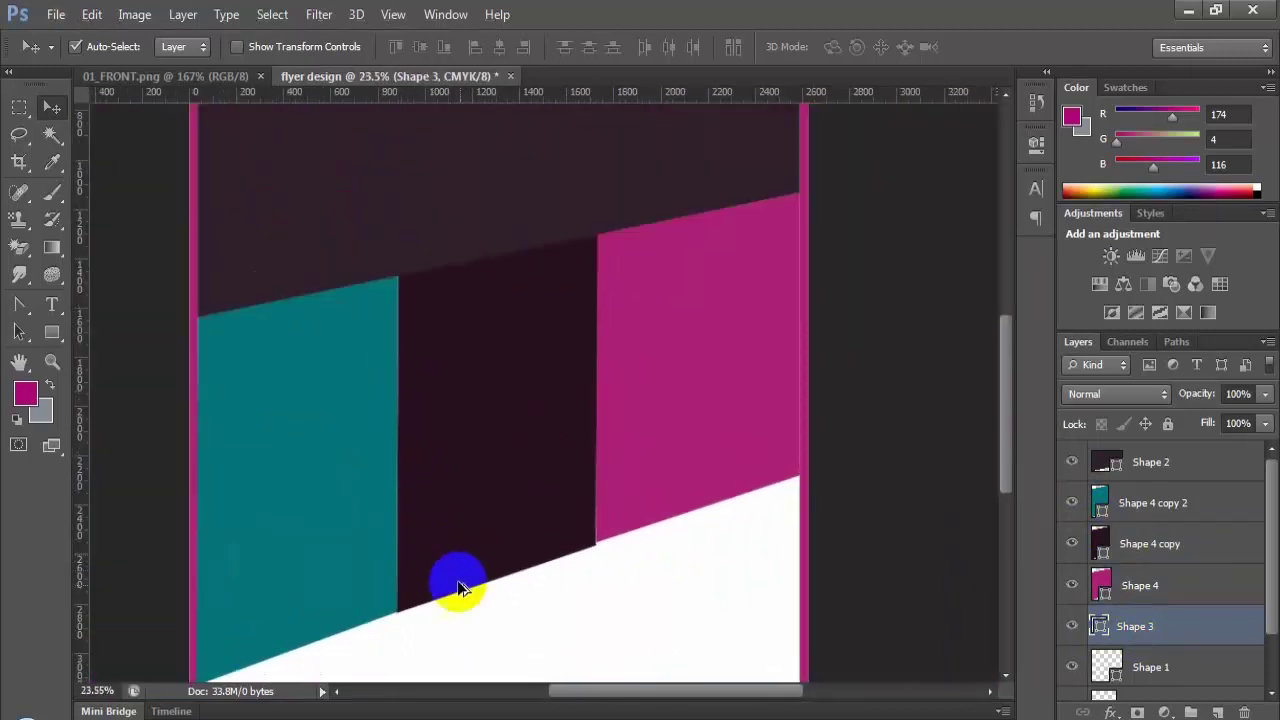
Step: Shorten the dark purple column to about 99.74% height, distort its lower corner onto the teal column's corner, and apply the transform
scroll(455, 601, "up", 5)
left_click(677, 423)
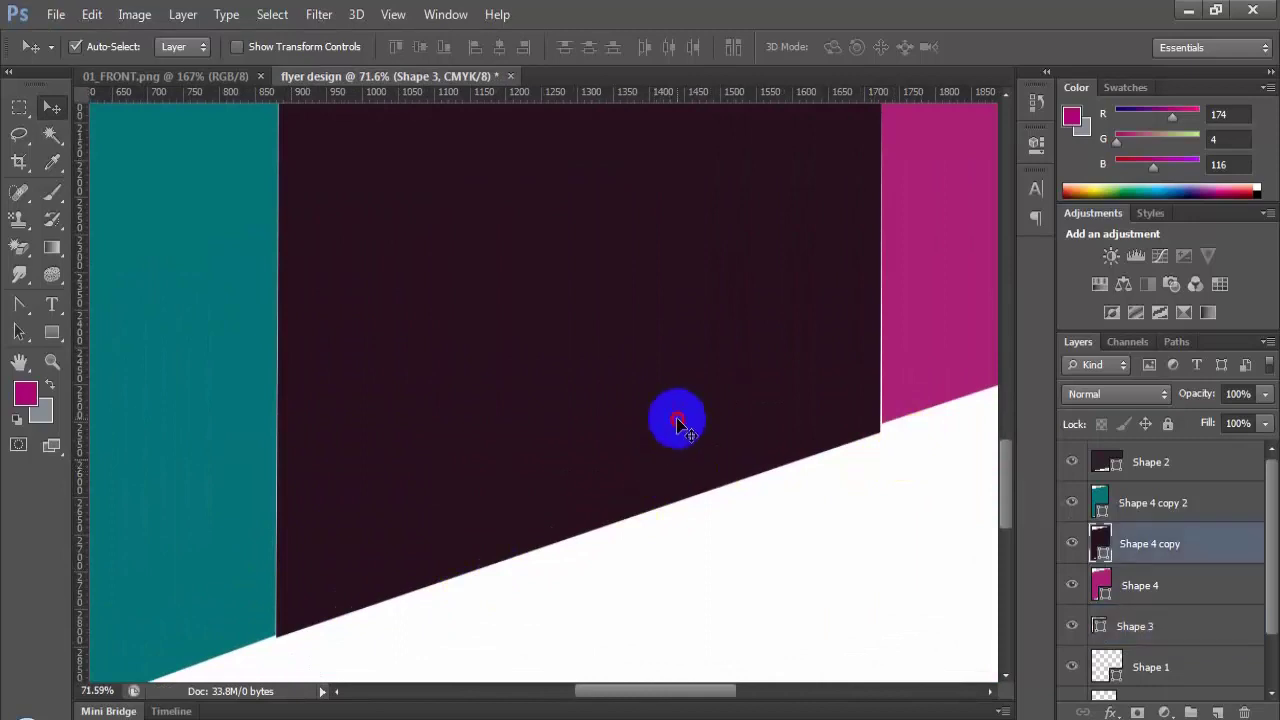
key("ctrl+t")
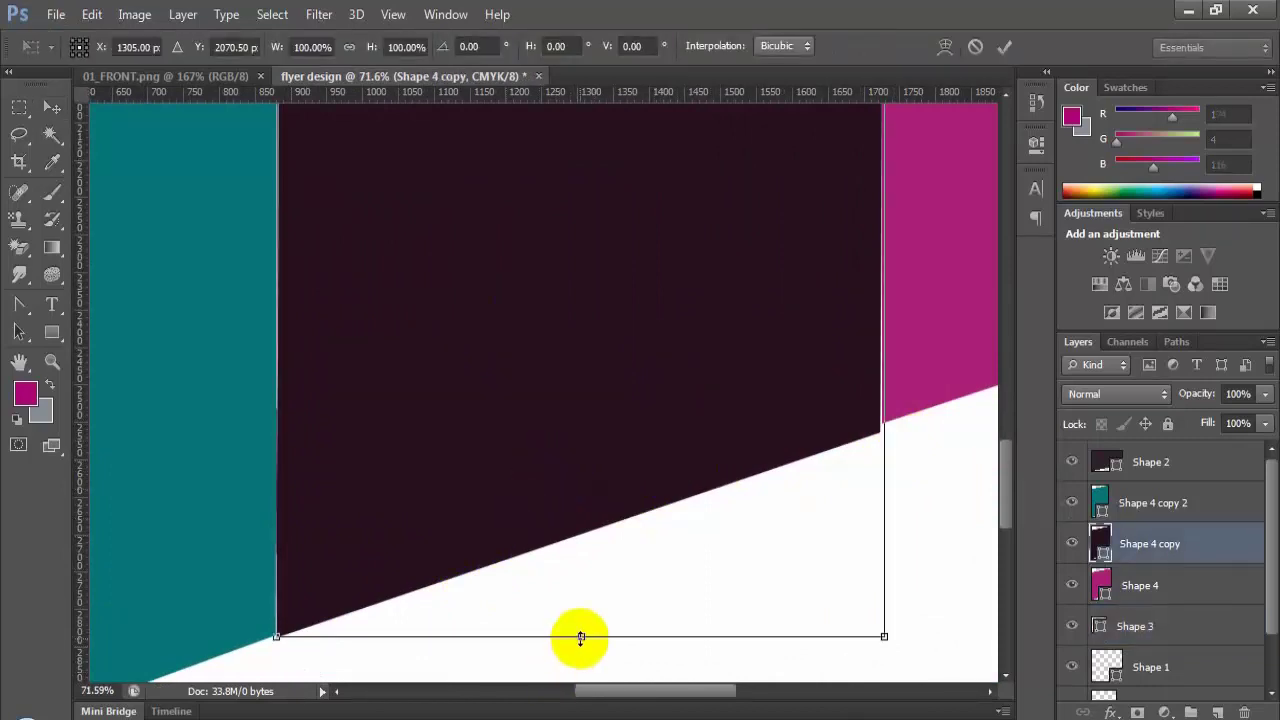
scroll(423, 640, "up", 3)
left_click_drag(618, 689, 580, 689)
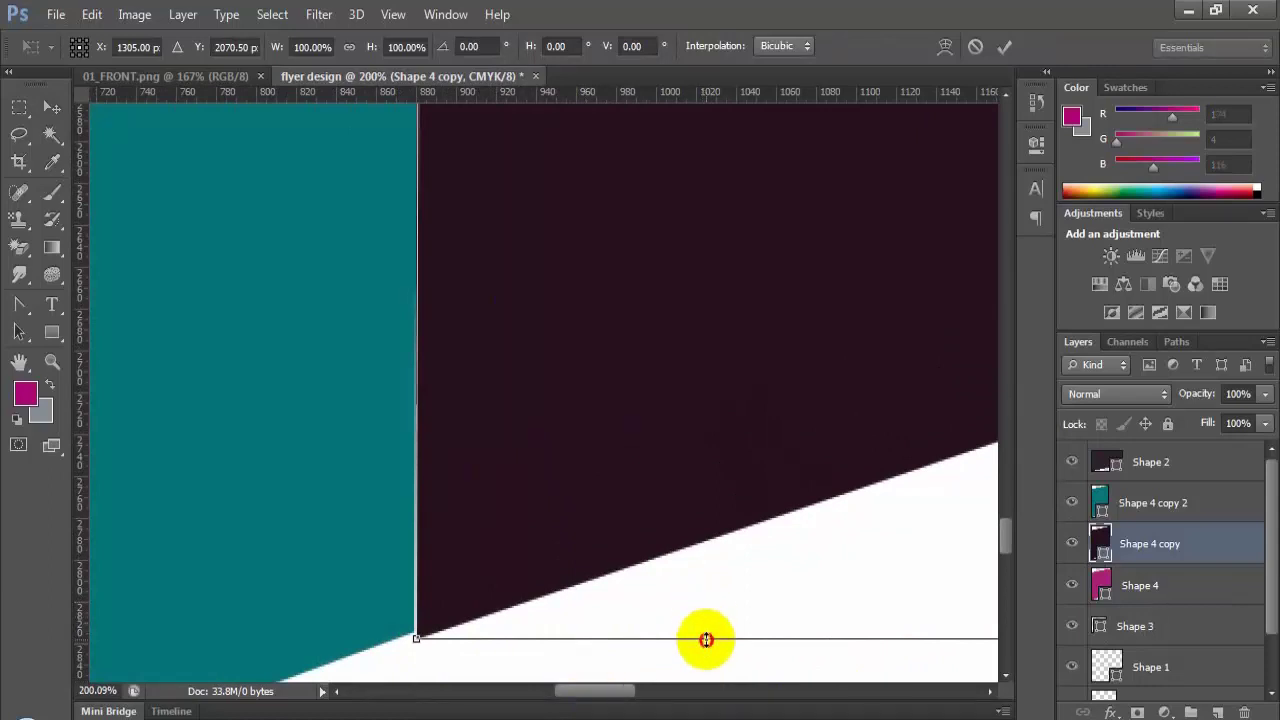
left_click_drag(706, 640, 702, 634)
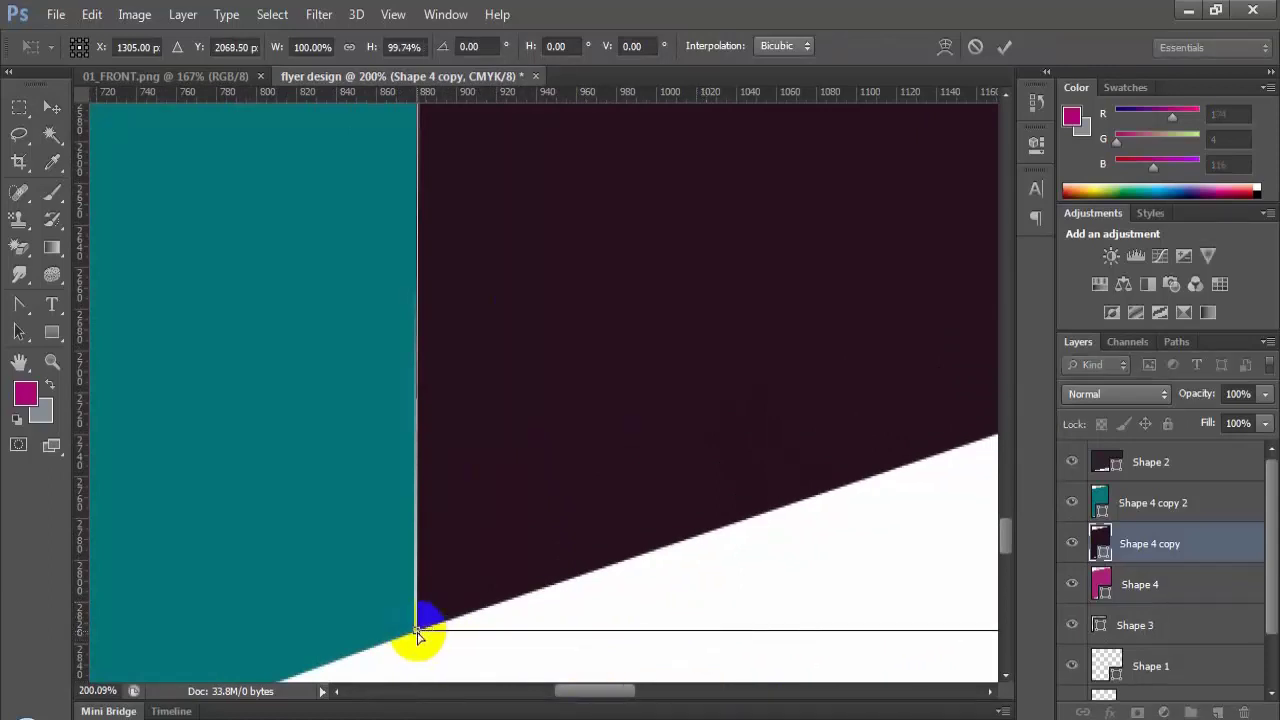
left_click_drag(413, 634, 412, 631)
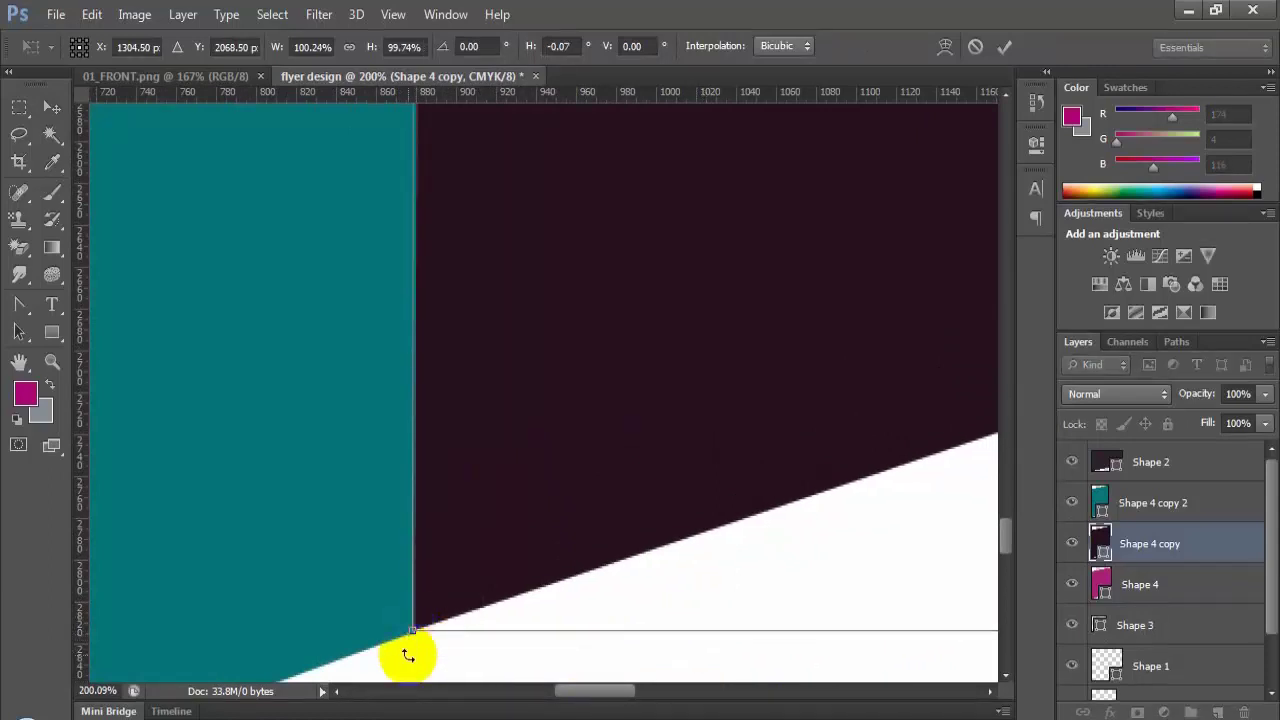
key("Return")
Step: Distort the magenta column's lower inner corner onto the dark purple column's corner, about 100.22% wide and 100.49% high, and apply it
scroll(420, 660, "down", 10)
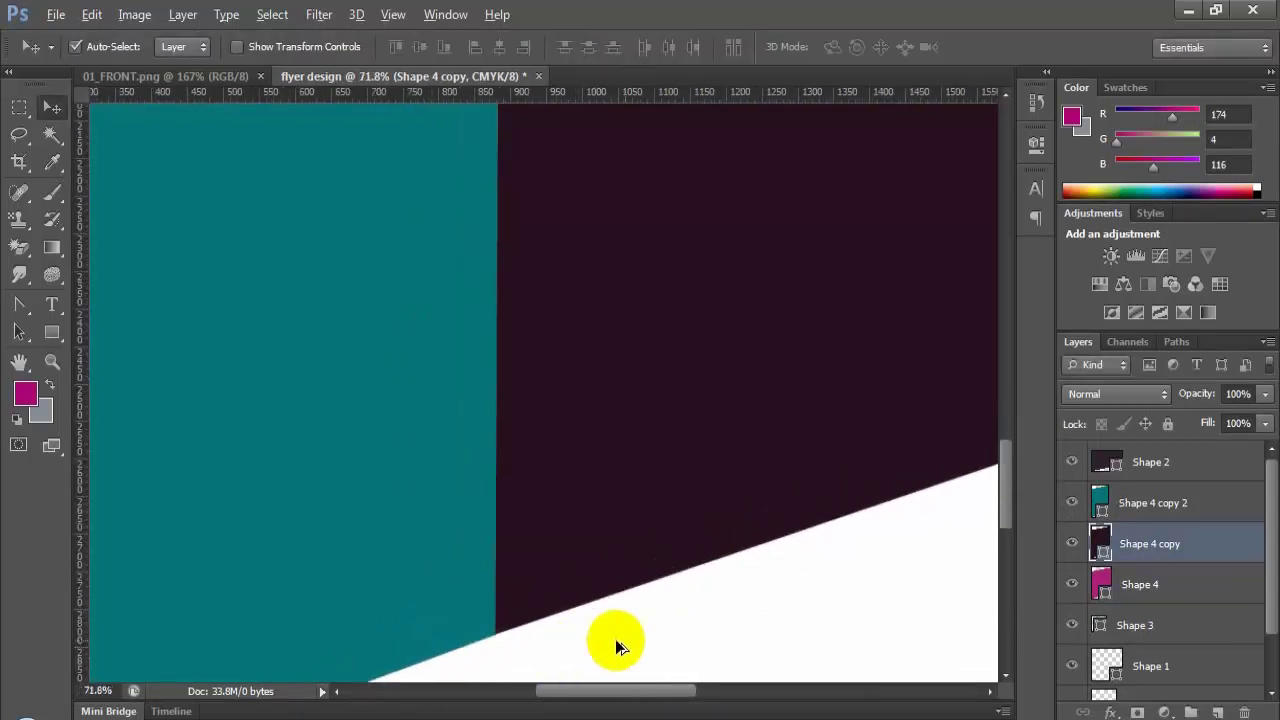
scroll(787, 642, "up", 3)
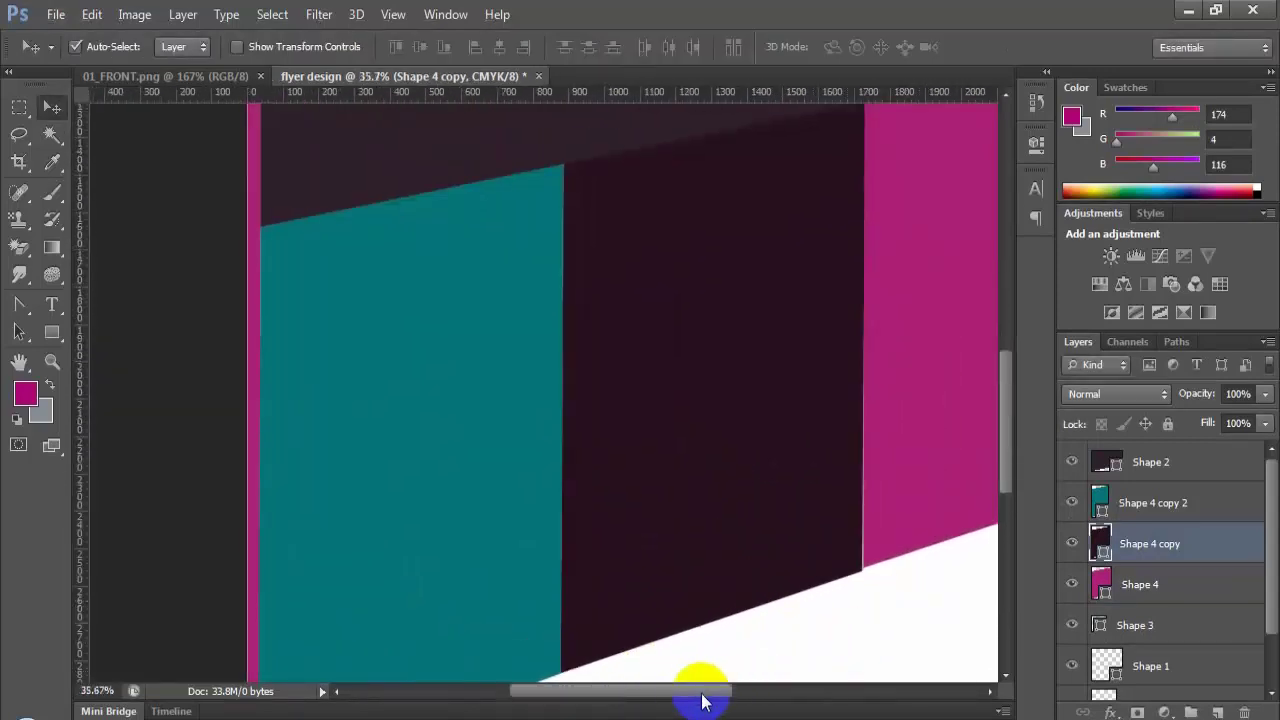
left_click_drag(700, 692, 746, 697)
scroll(629, 571, "up", 8)
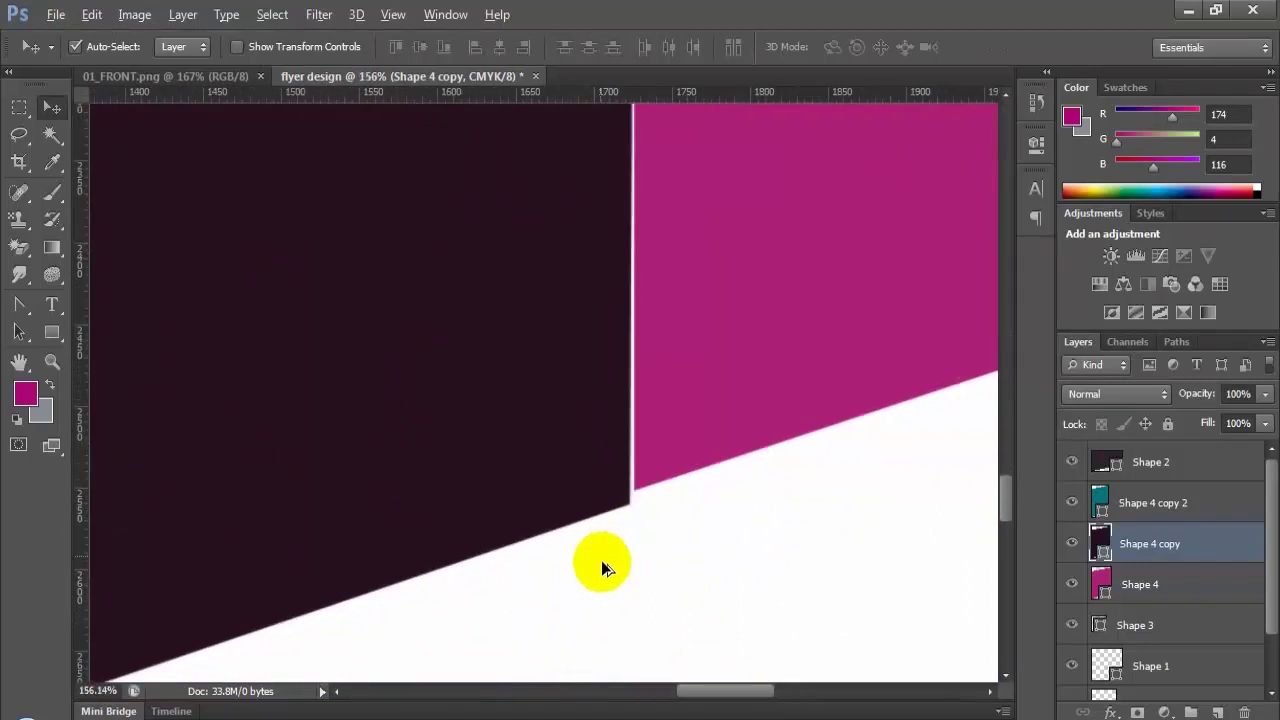
left_click(702, 426)
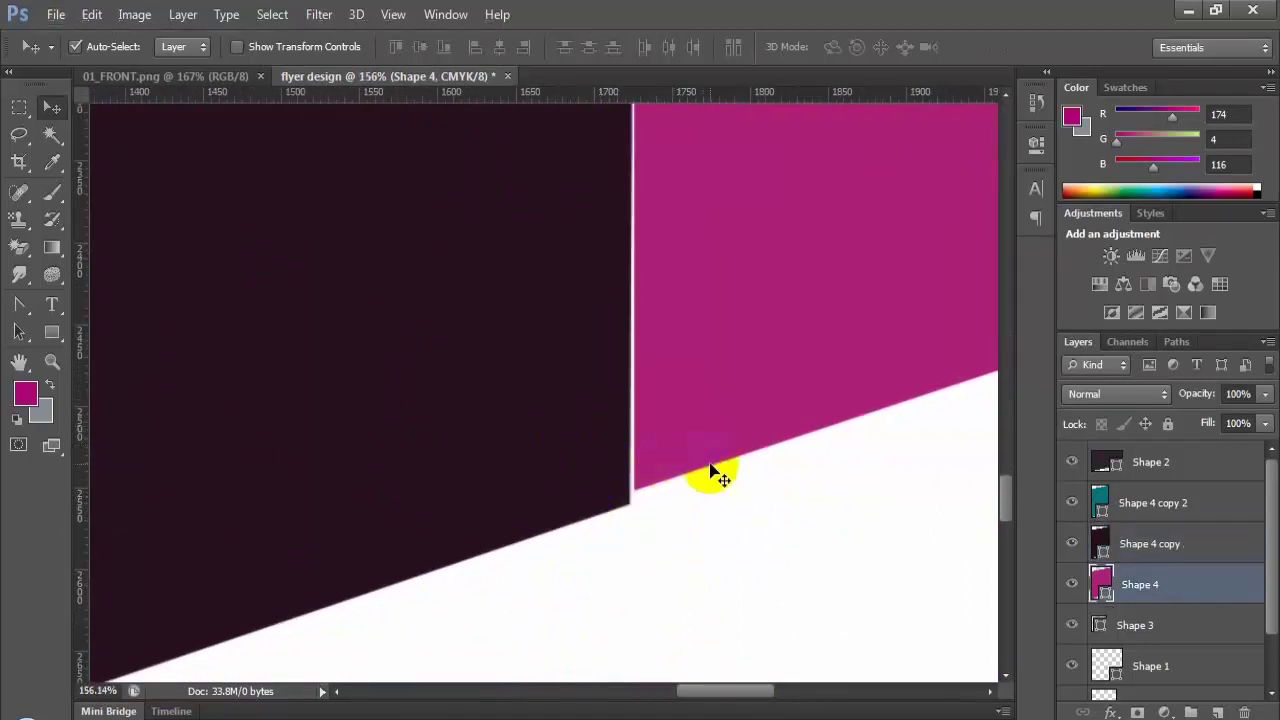
key("ctrl+t")
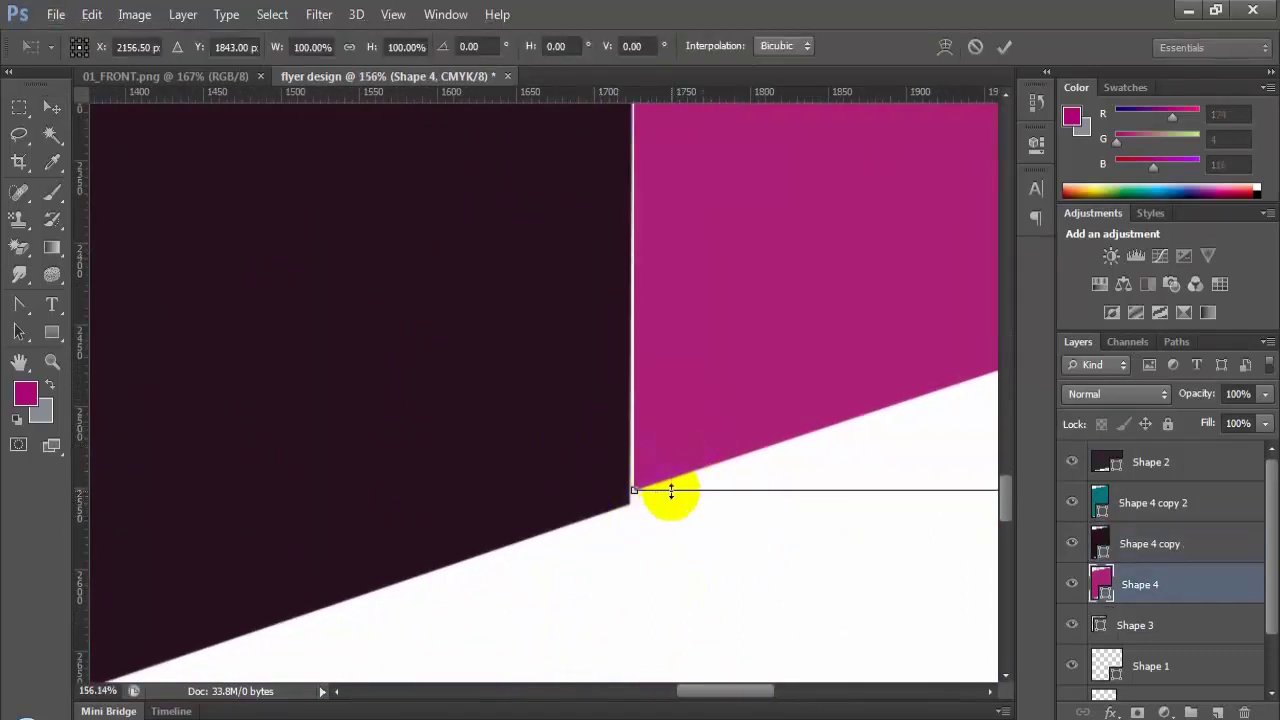
left_click_drag(672, 492, 631, 501)
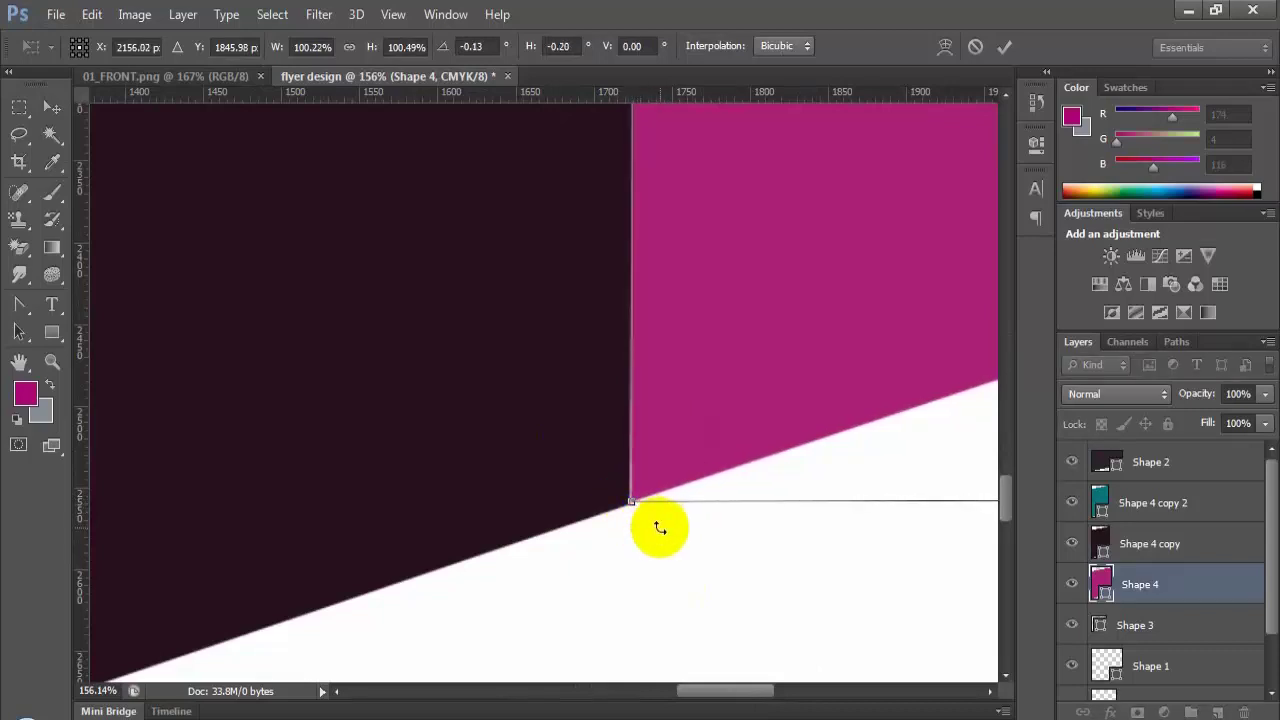
key("Return")
Step: Hide and show the Rectangle 1 layer to check what it contributes to the flyer
scroll(668, 535, "down", 10, "alt")
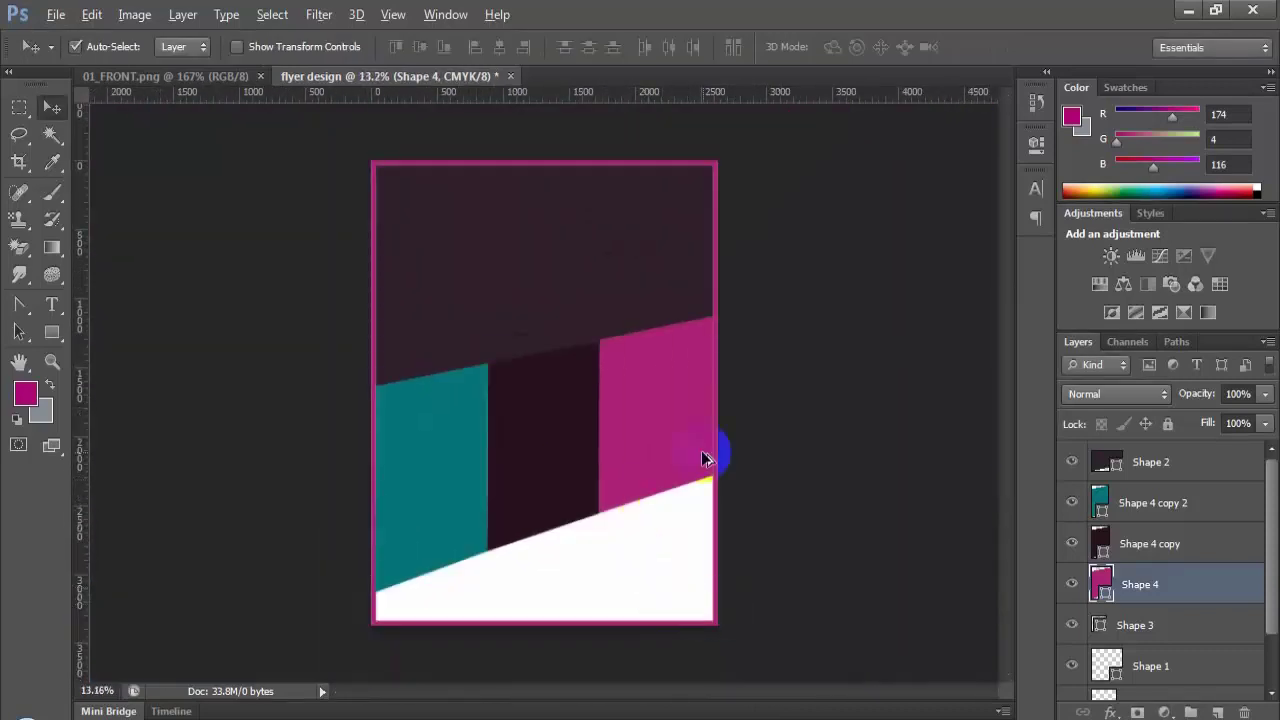
scroll(1123, 625, "down", 2)
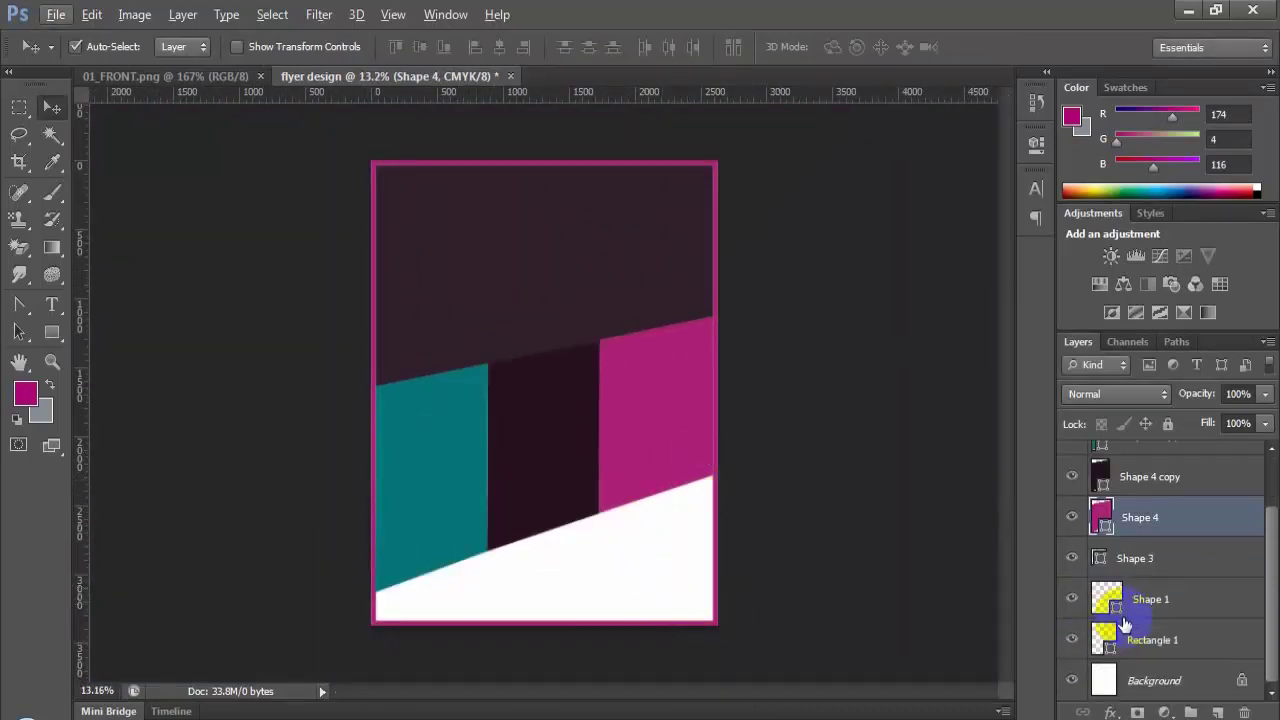
left_click(1073, 640)
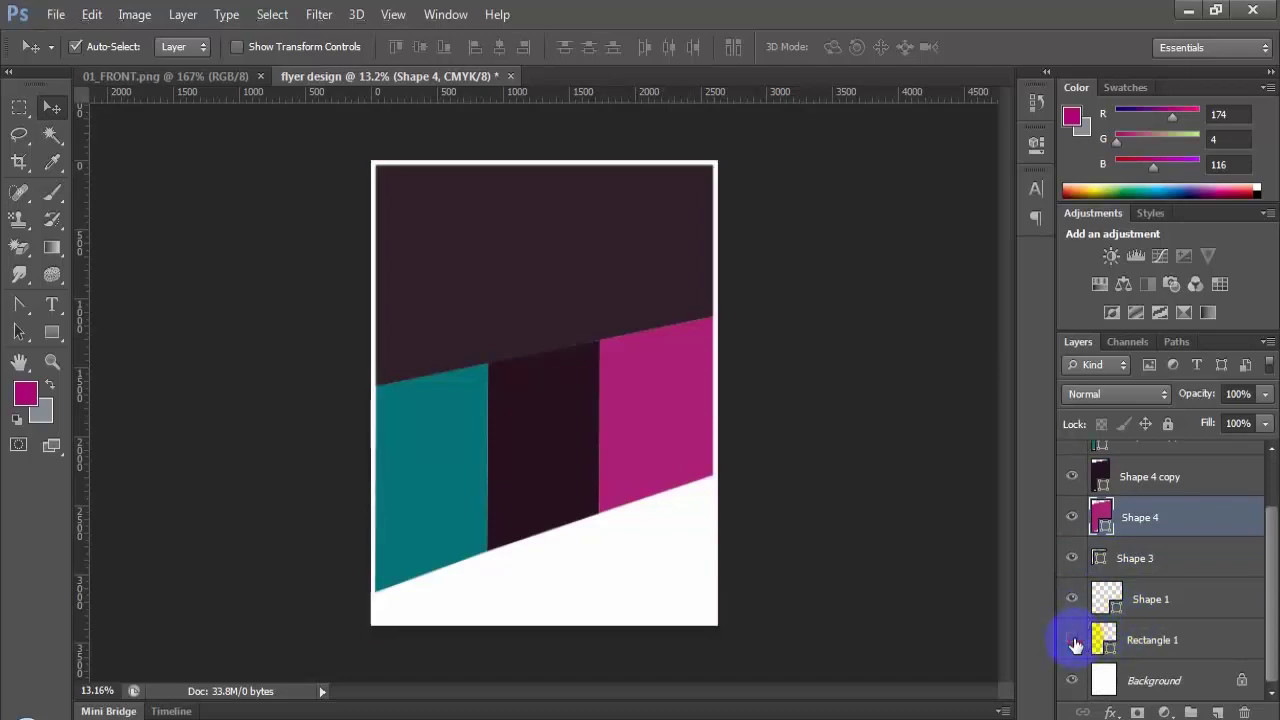
left_click(1073, 640)
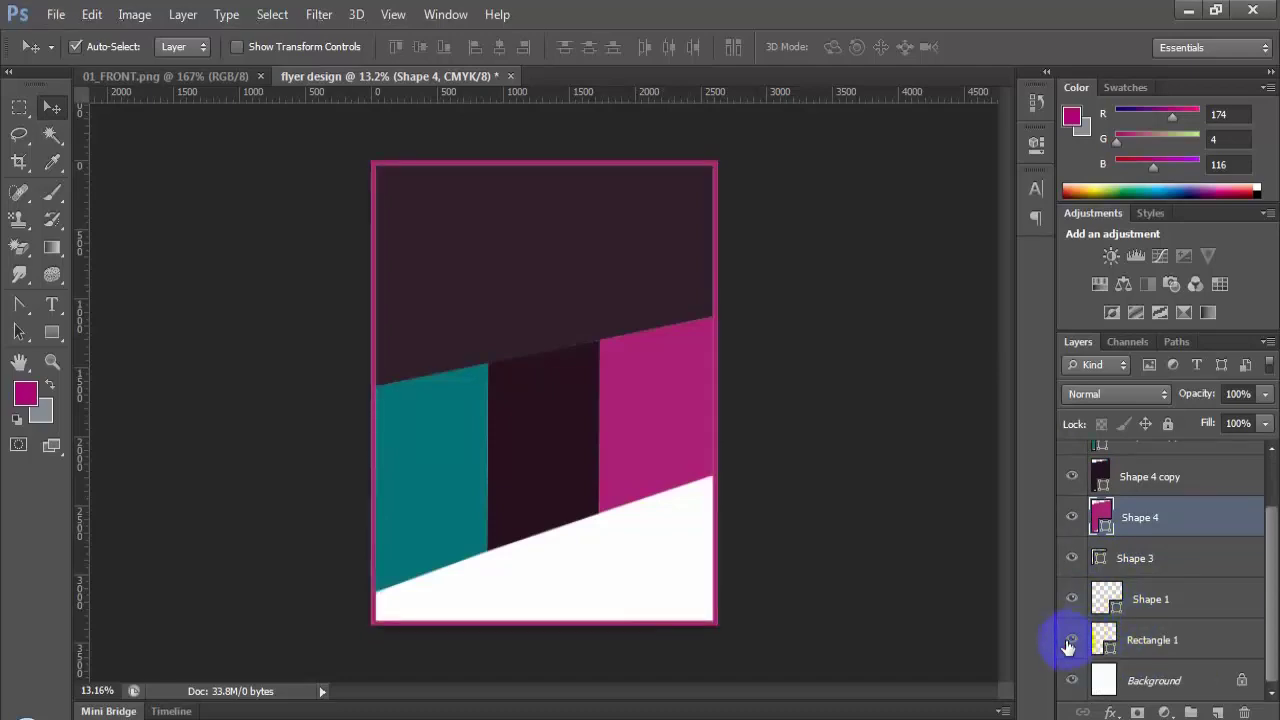
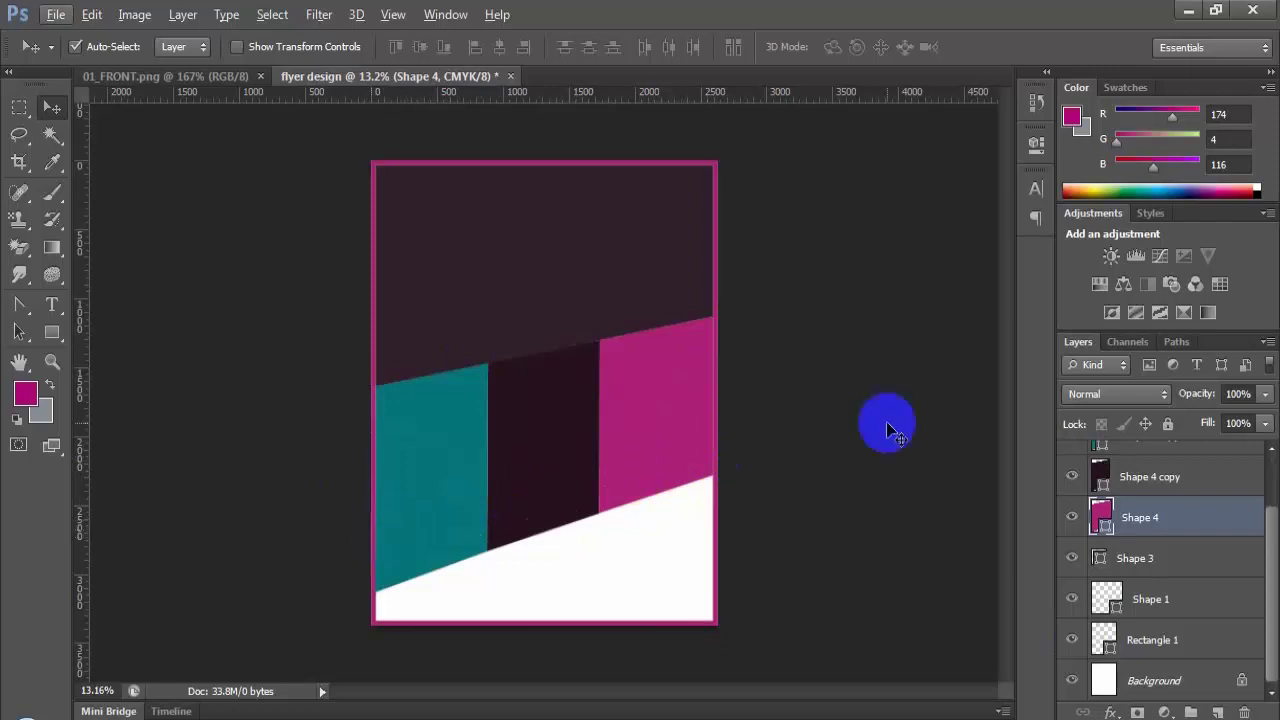
left_click(640, 518)
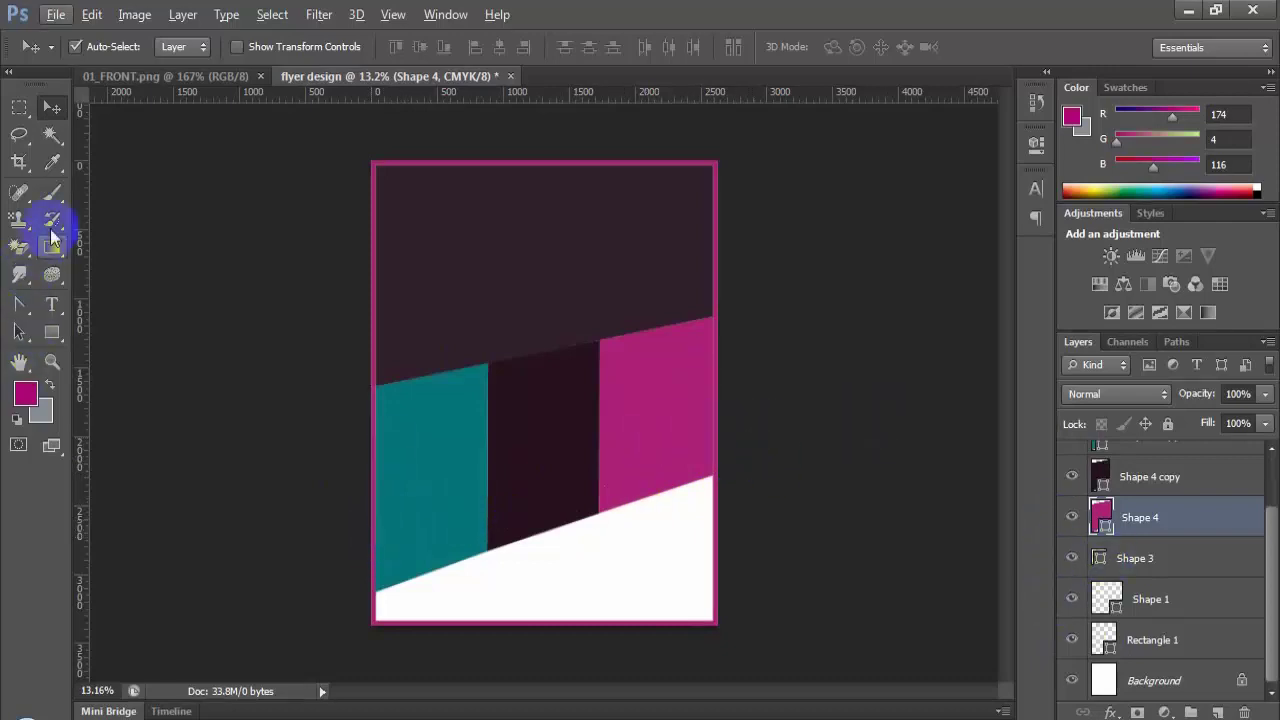
key("v")
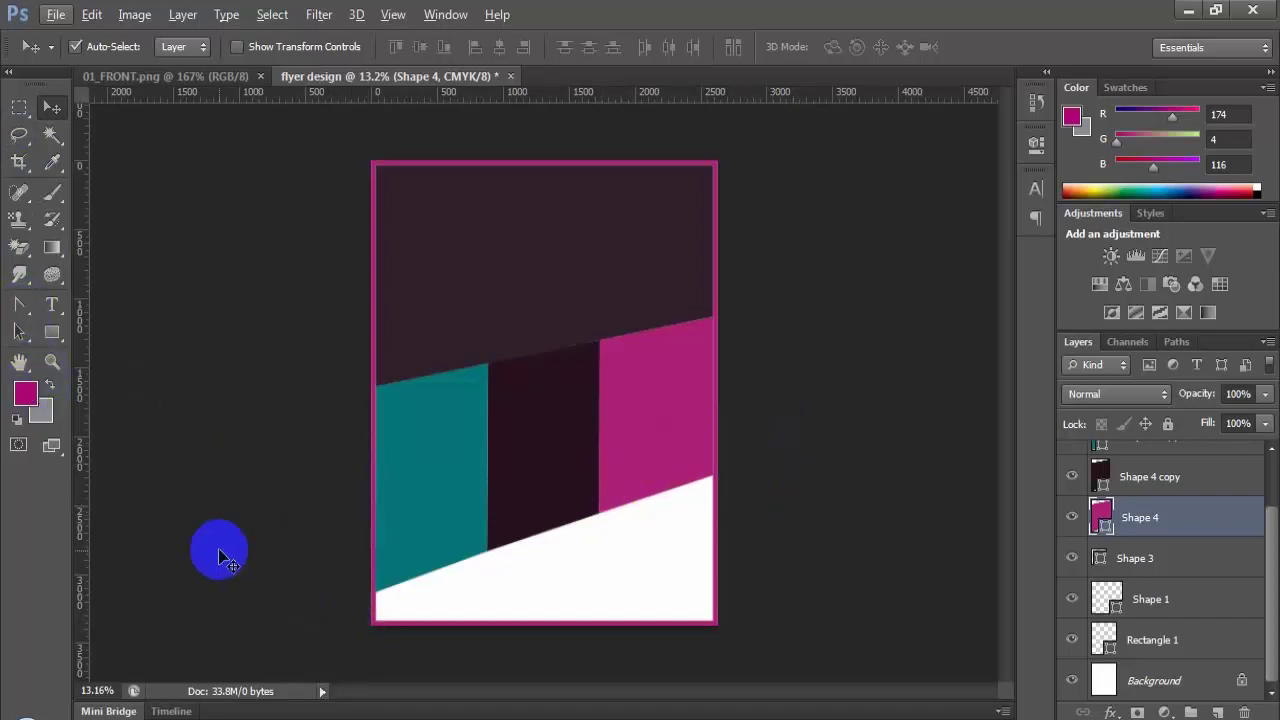
left_click(471, 566)
left_click(576, 541)
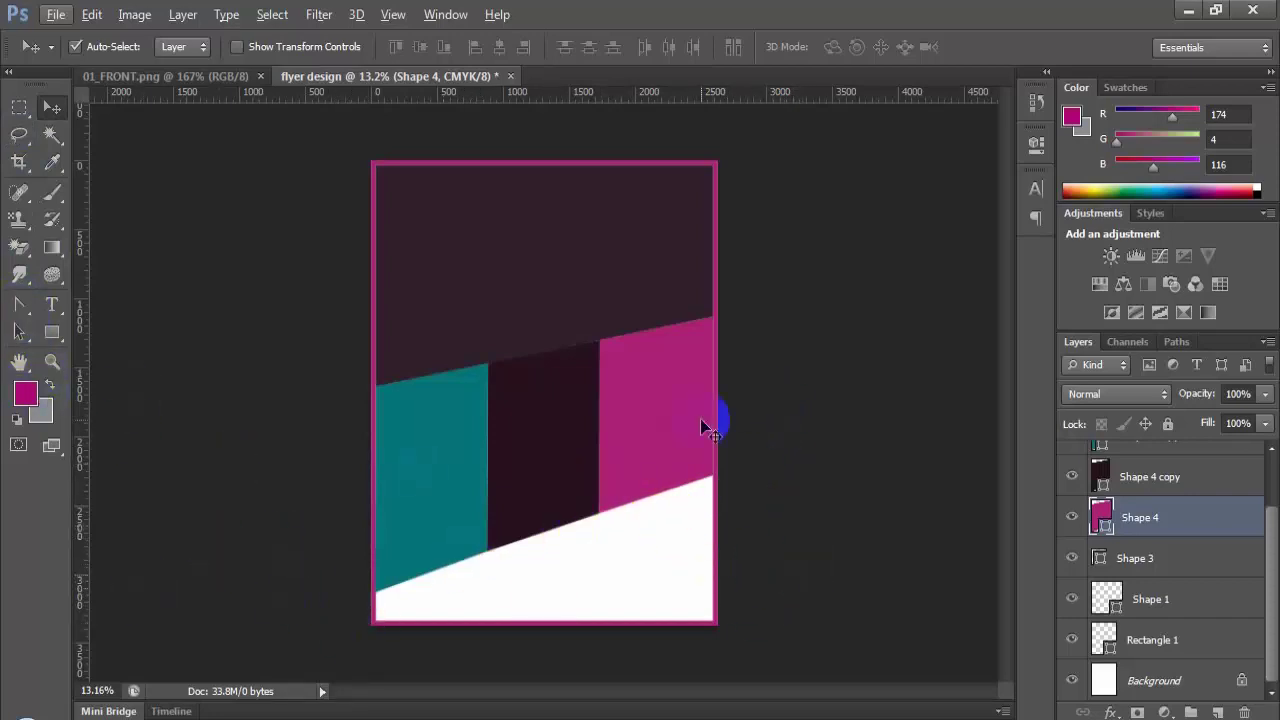
scroll(636, 500, "up", 3)
scroll(836, 470, "down", 3)
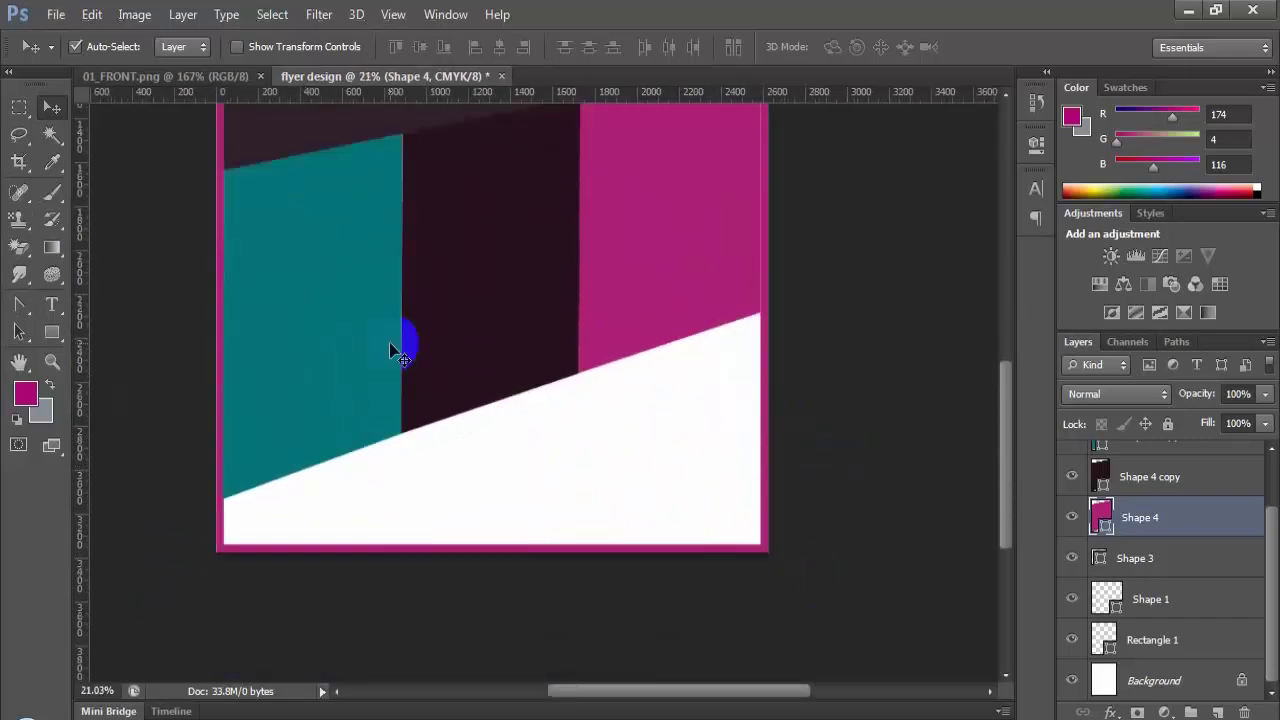
Step: Activate the Pen tool in Shape mode and add a new empty layer above Shape 2
left_click_drag(20, 310, 95, 294)
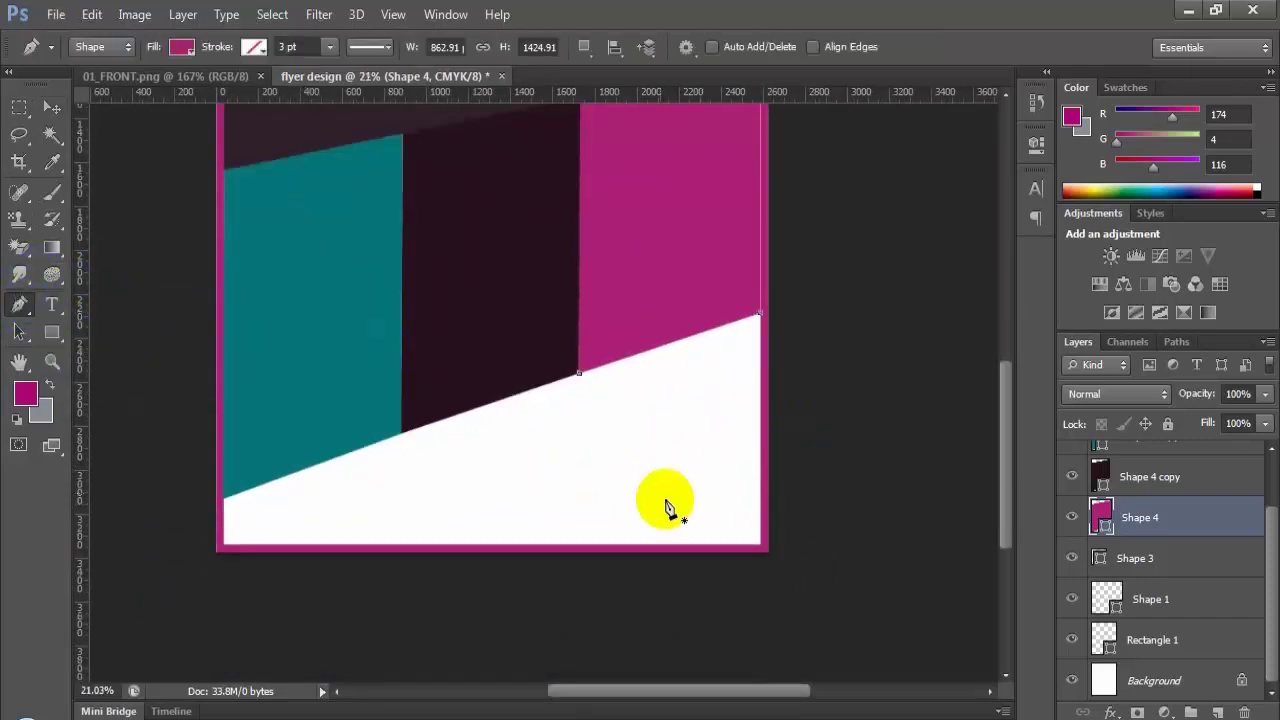
scroll(836, 447, "up", 4)
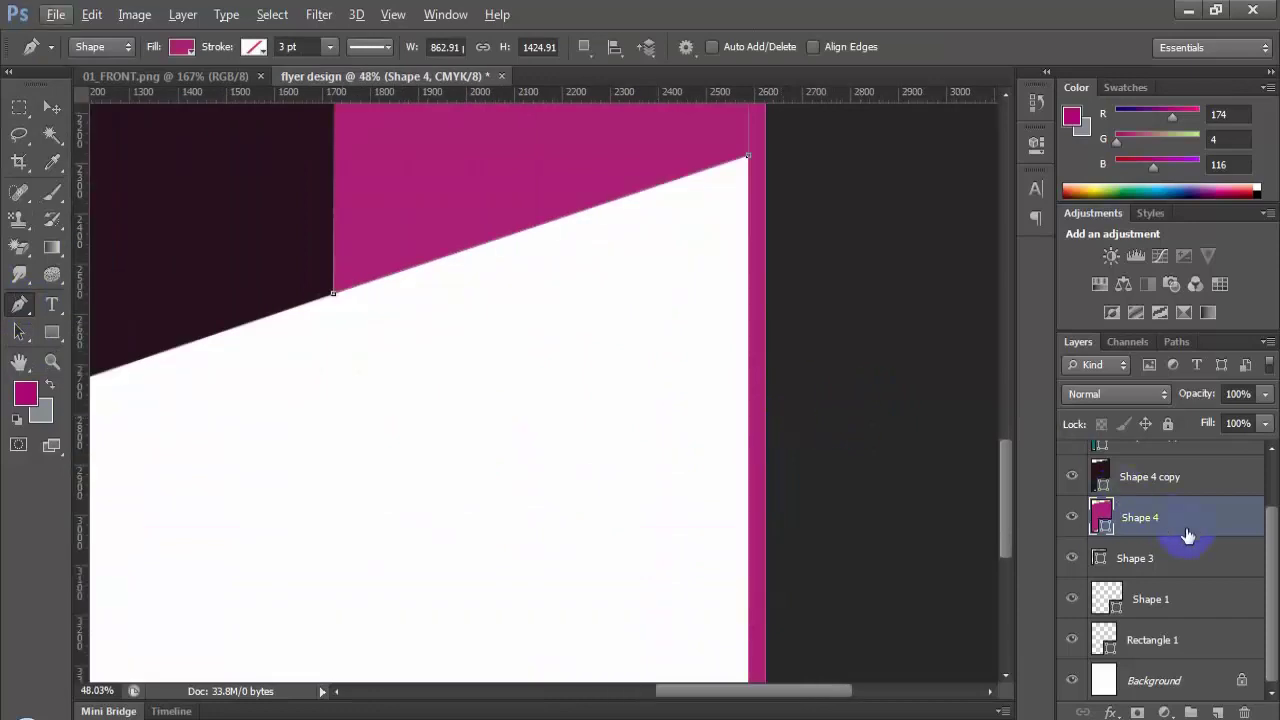
left_click(1113, 560)
scroll(1186, 505, "up", 2)
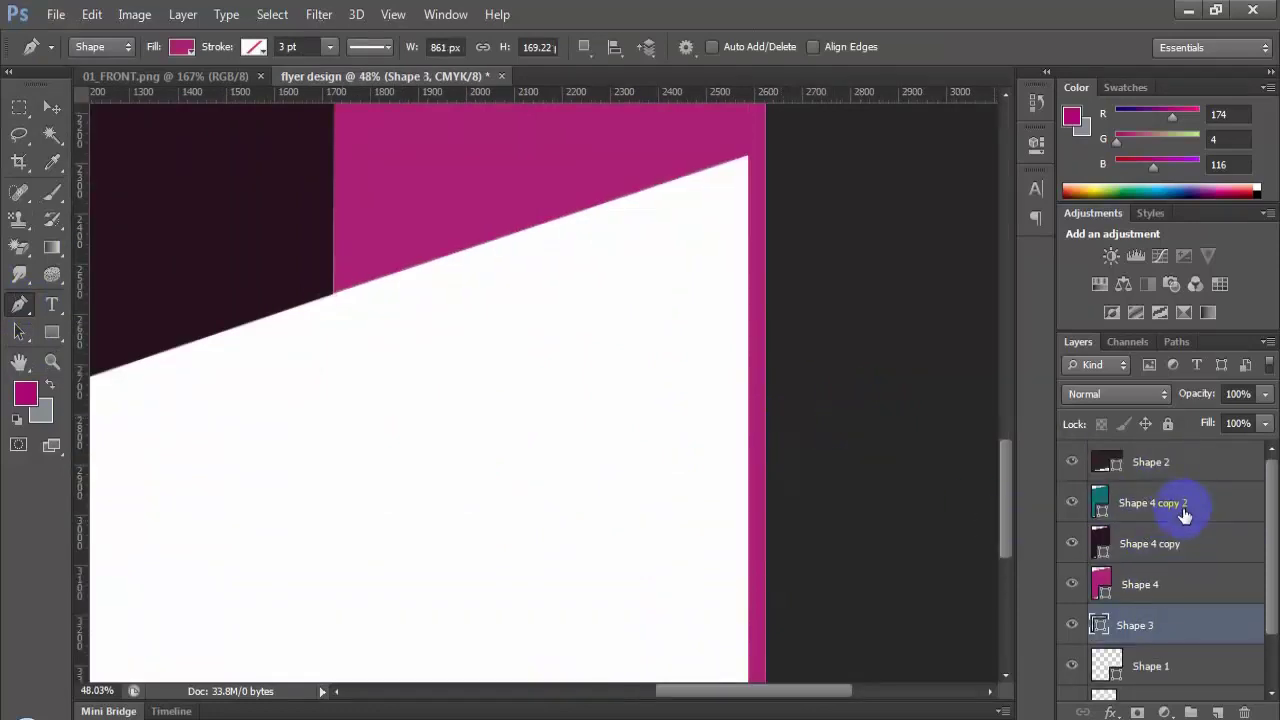
left_click(1165, 455)
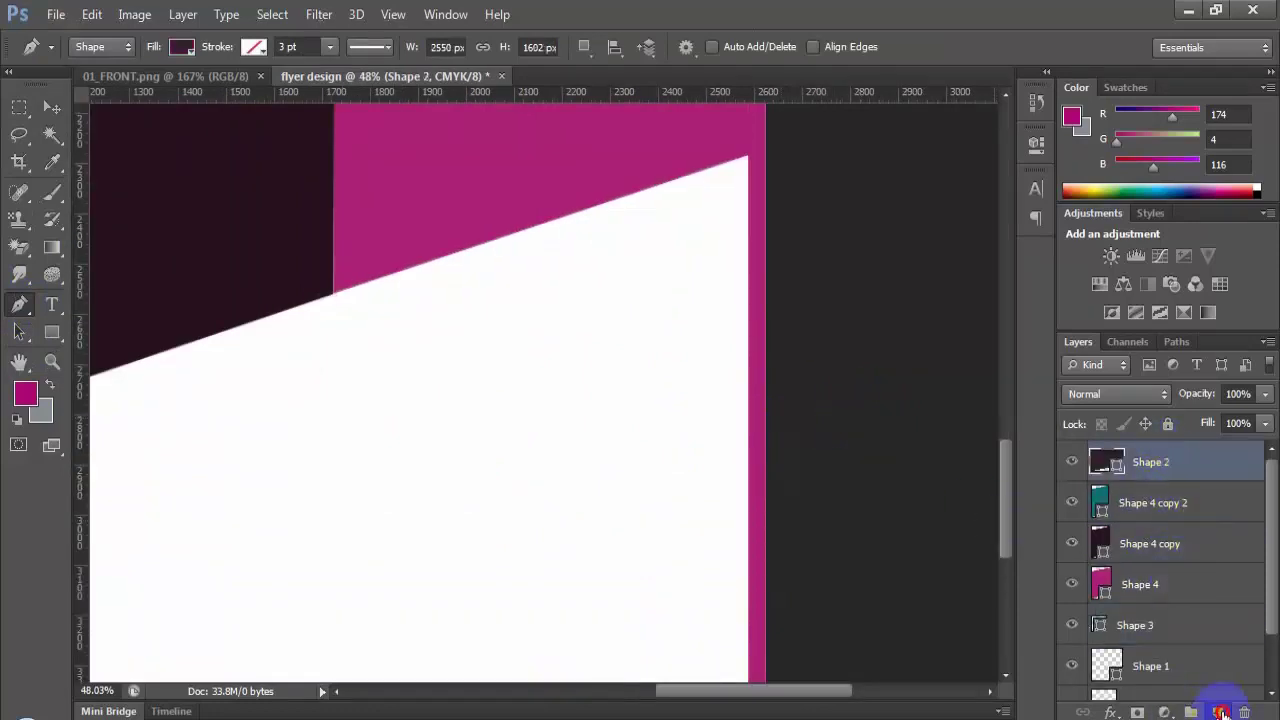
left_click(1219, 712)
Step: Draw a four-point magenta shape about 2559 × 1053 px over the white area between the columns' slanted lower edges and the flyer's bottom border
scroll(737, 343, "up", 5)
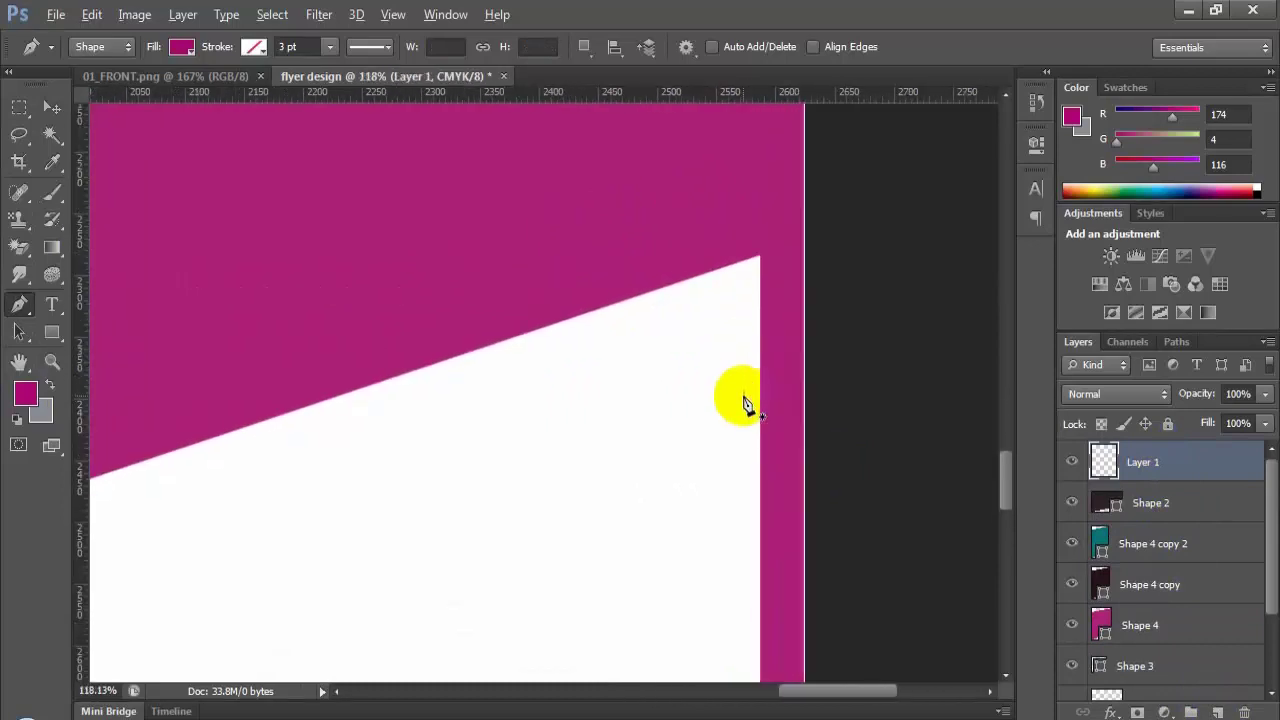
scroll(771, 331, "up", 5)
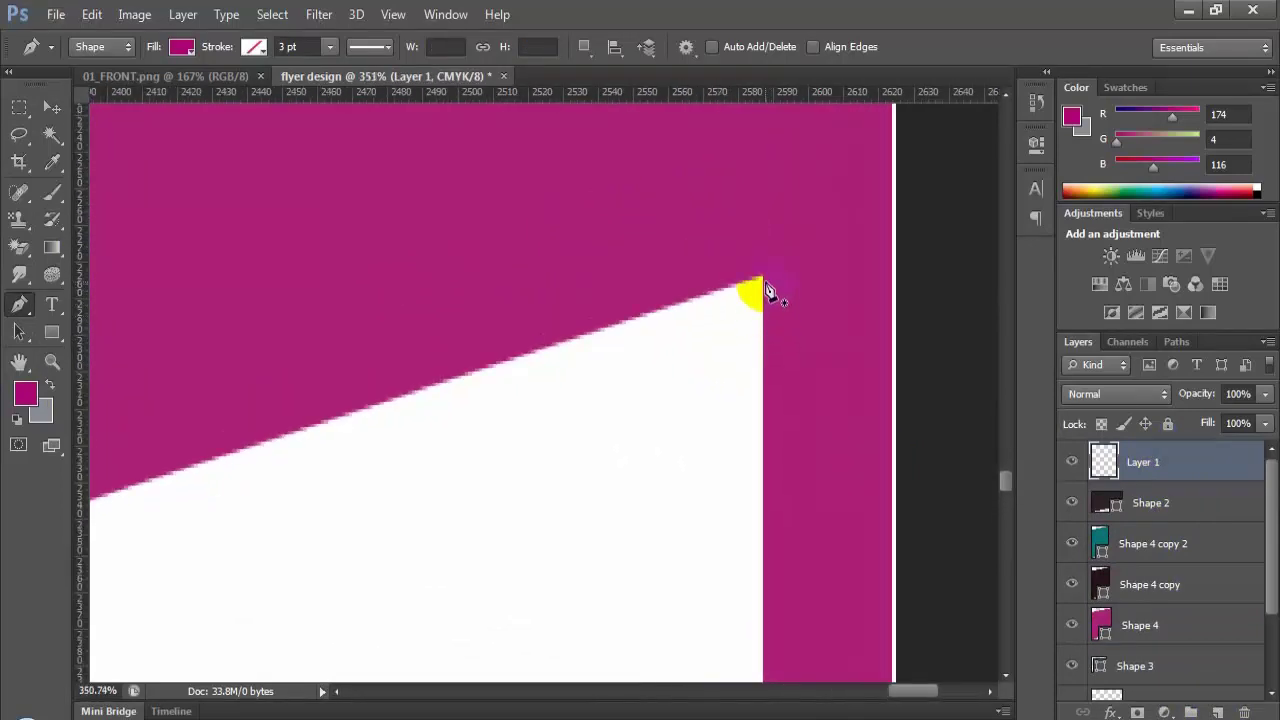
left_click(762, 283)
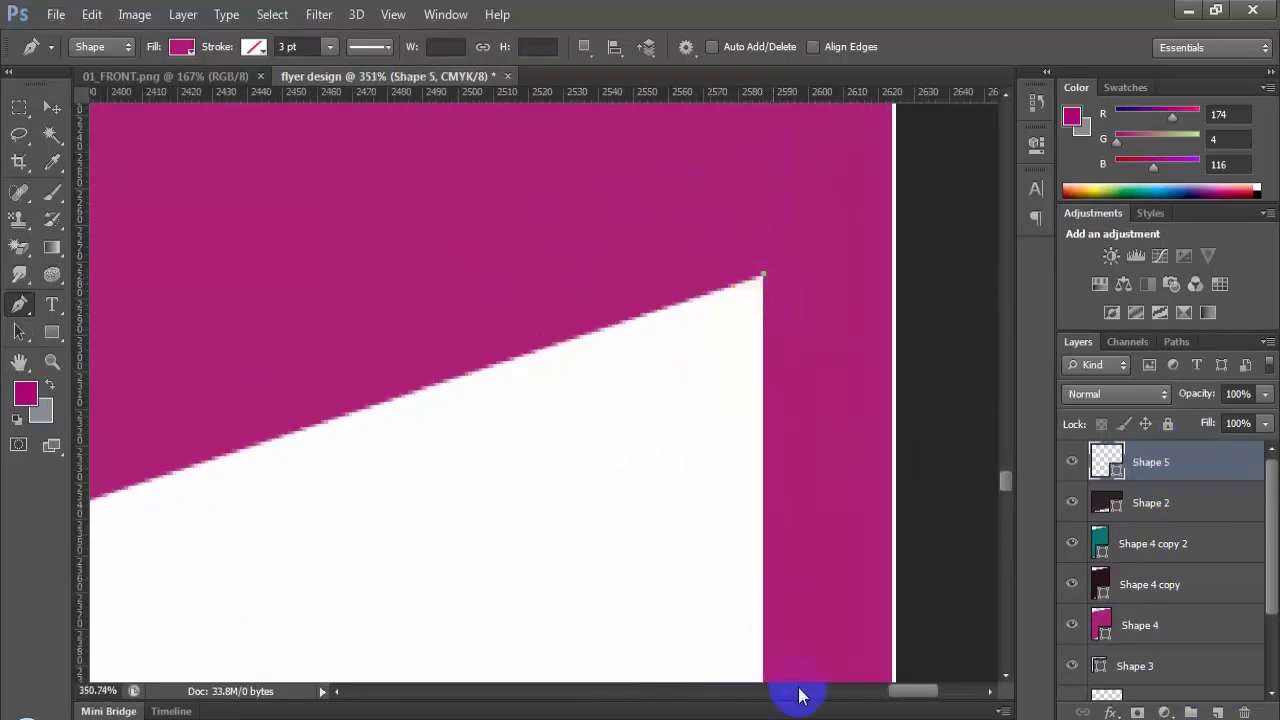
left_click_drag(895, 691, 858, 692)
scroll(760, 510, "down", 12)
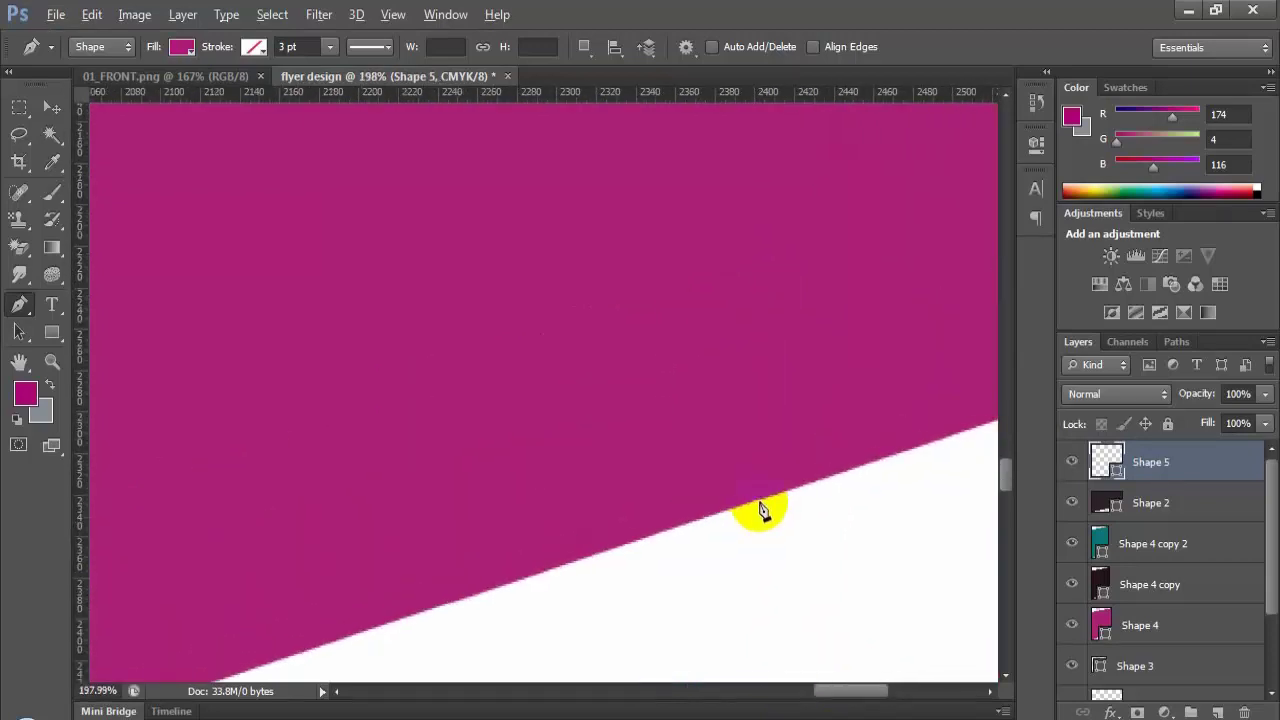
scroll(798, 538, "down", 5)
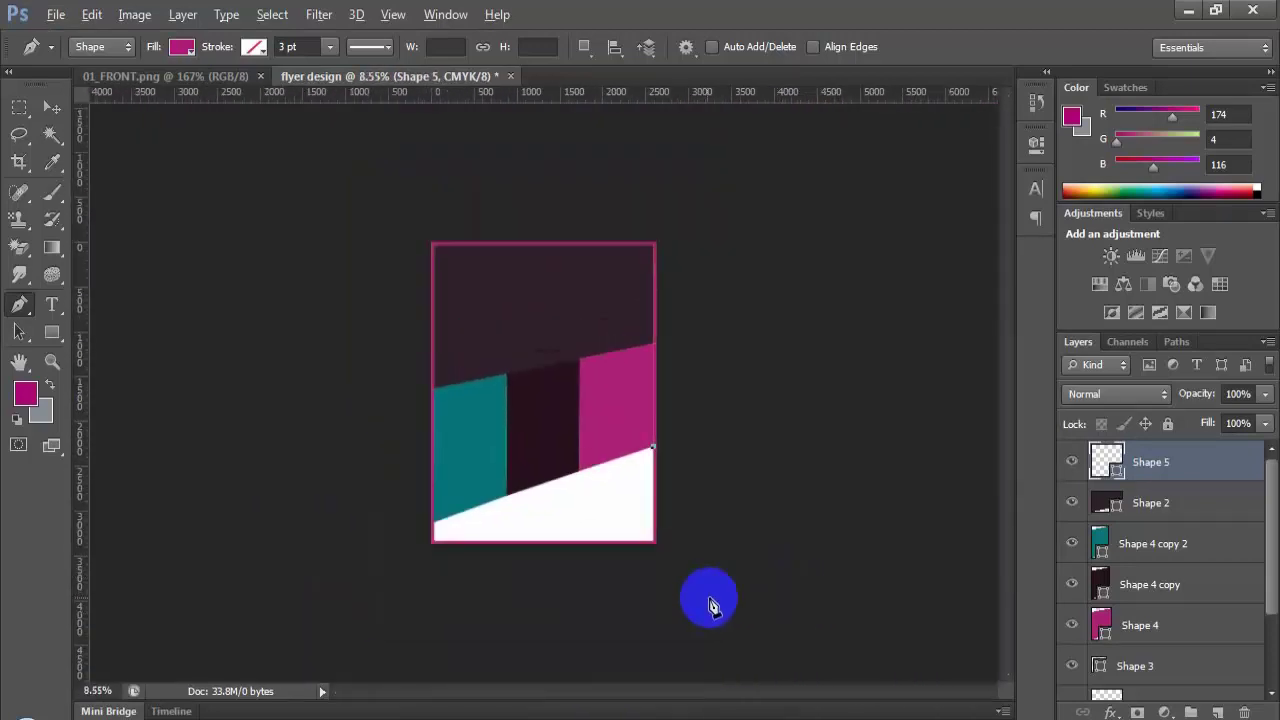
scroll(706, 597, "up", 3)
scroll(720, 655, "up", 1)
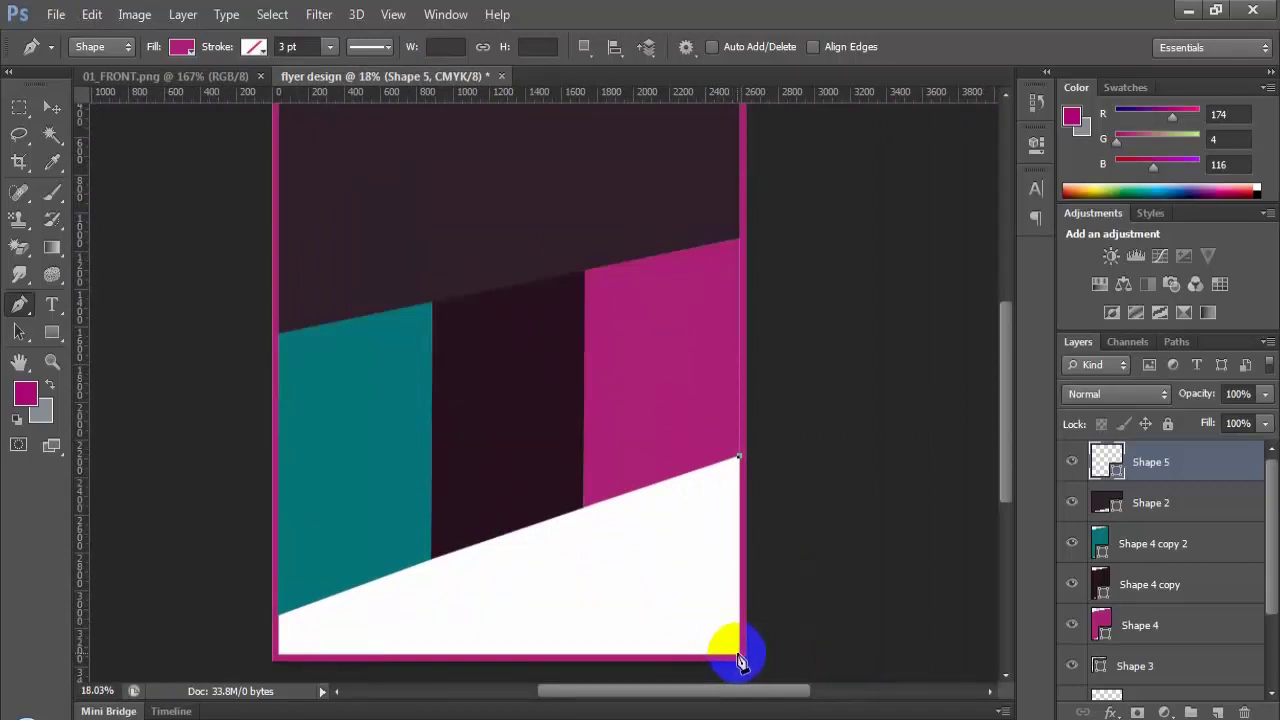
left_click(739, 657)
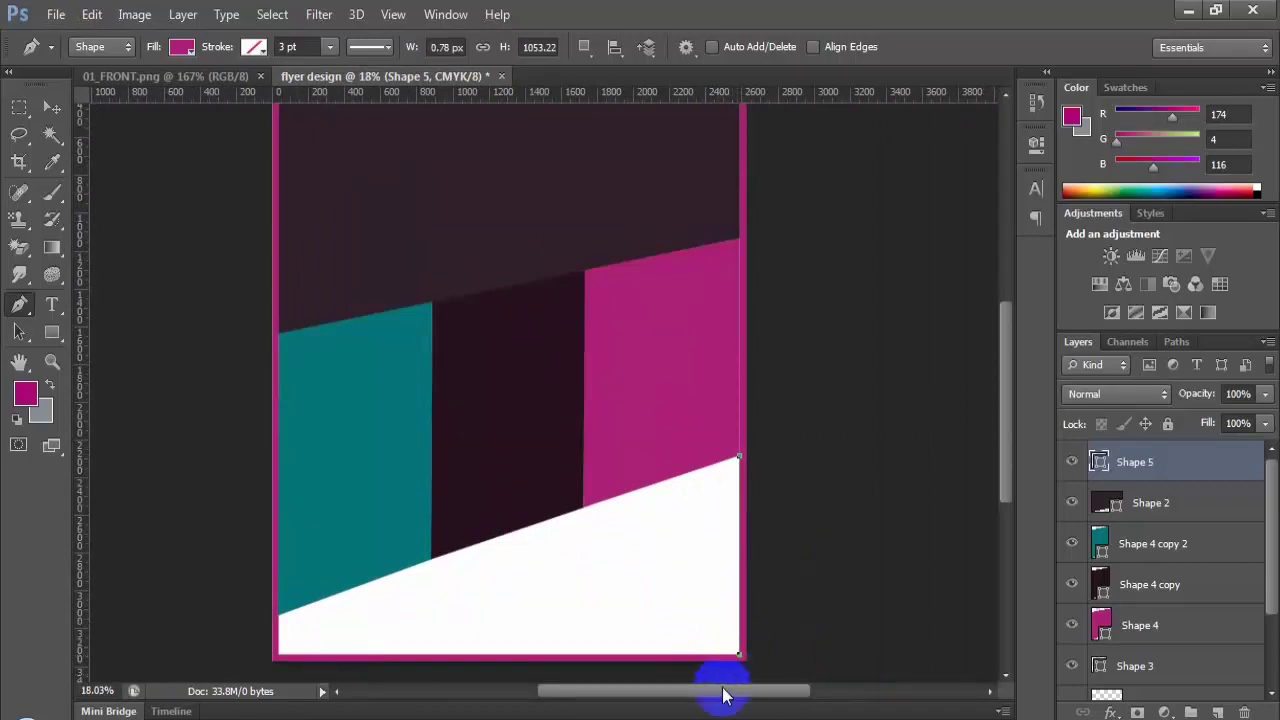
left_click(279, 657)
left_click(279, 638)
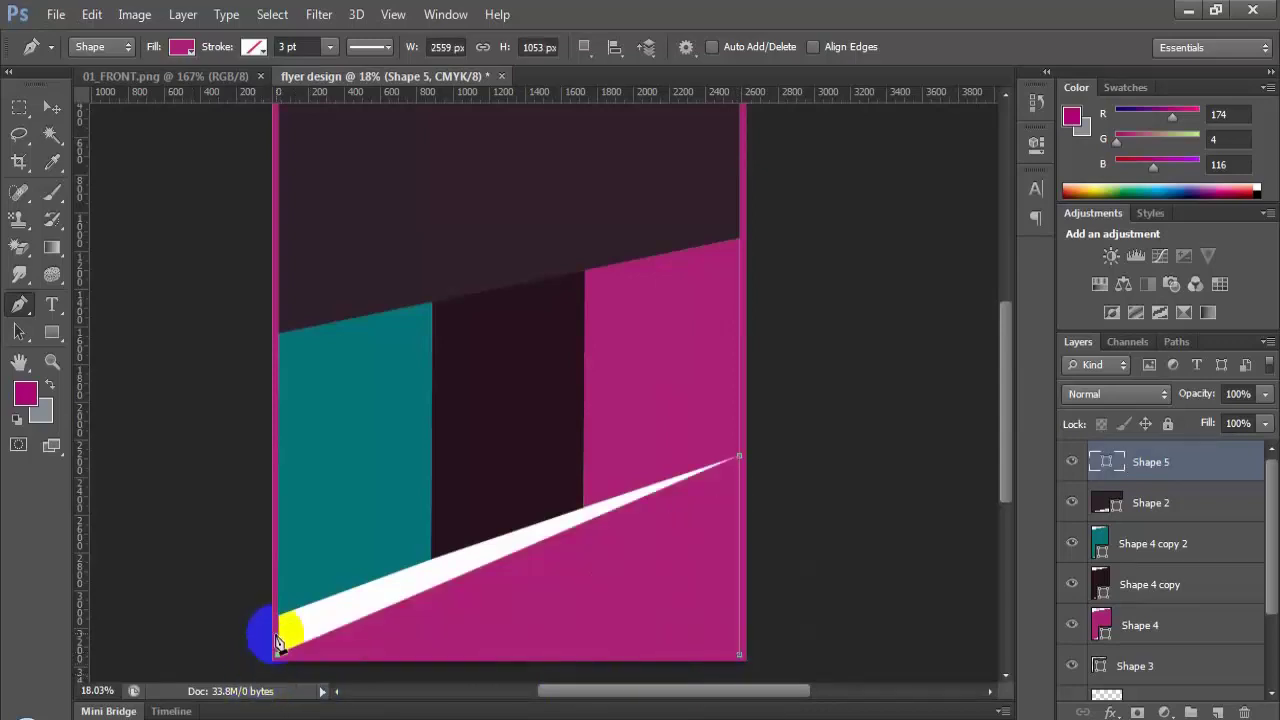
left_click(281, 624)
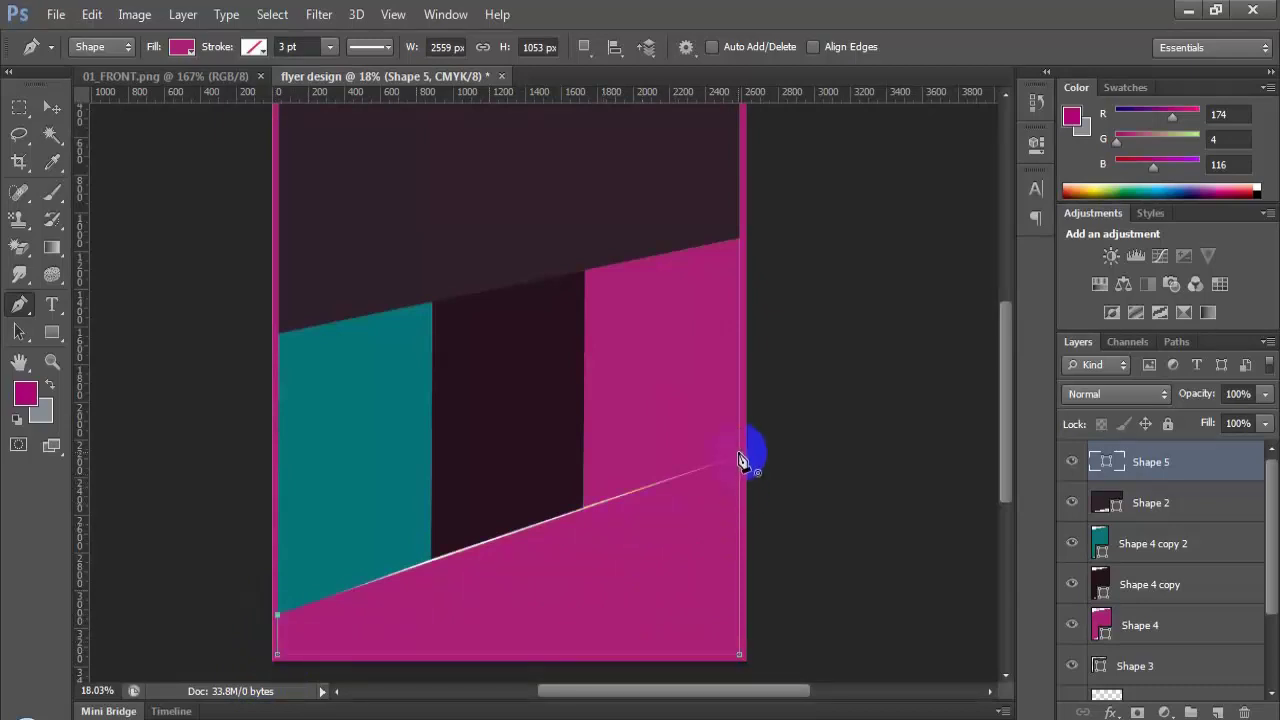
Step: Stretch the bottom magenta shape's upper edge slightly upward to narrow the white gap beneath the three columns, and apply it
scroll(409, 620, "up", 5)
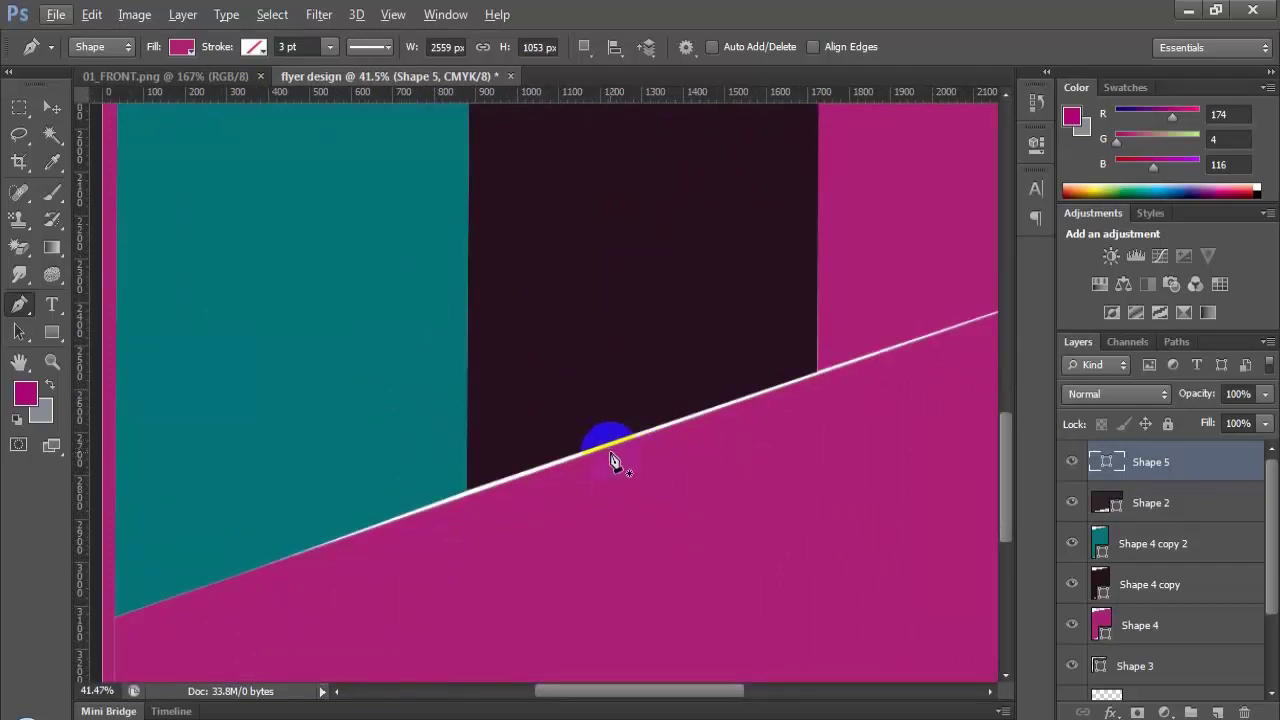
left_click(1188, 586)
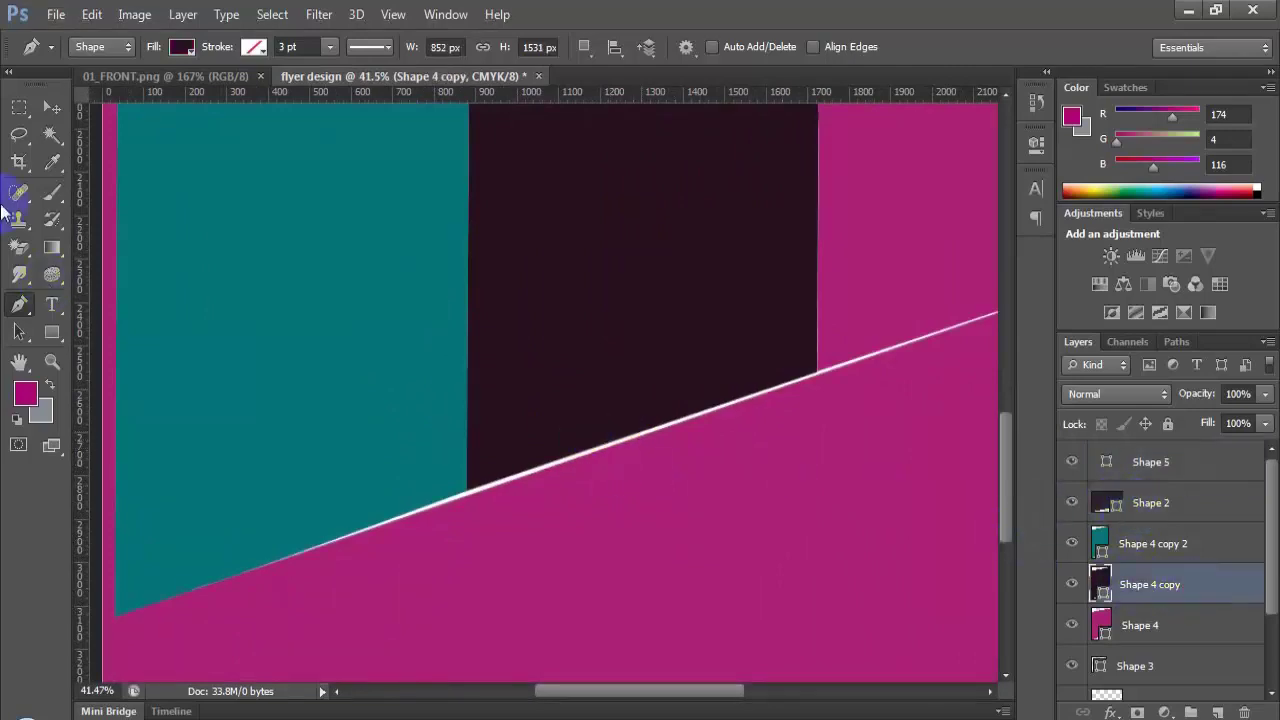
left_click(51, 111)
left_click(628, 548)
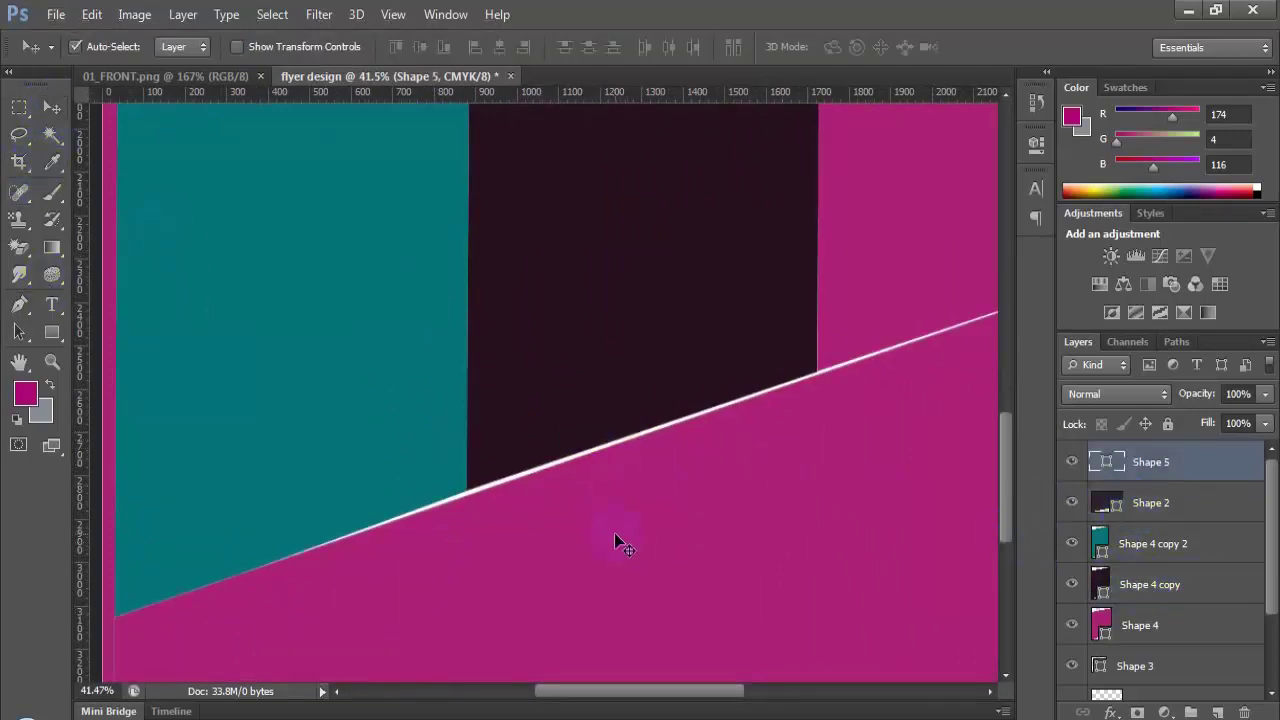
key("ctrl+t")
left_click_drag(644, 251, 644, 244)
double_click(645, 323)
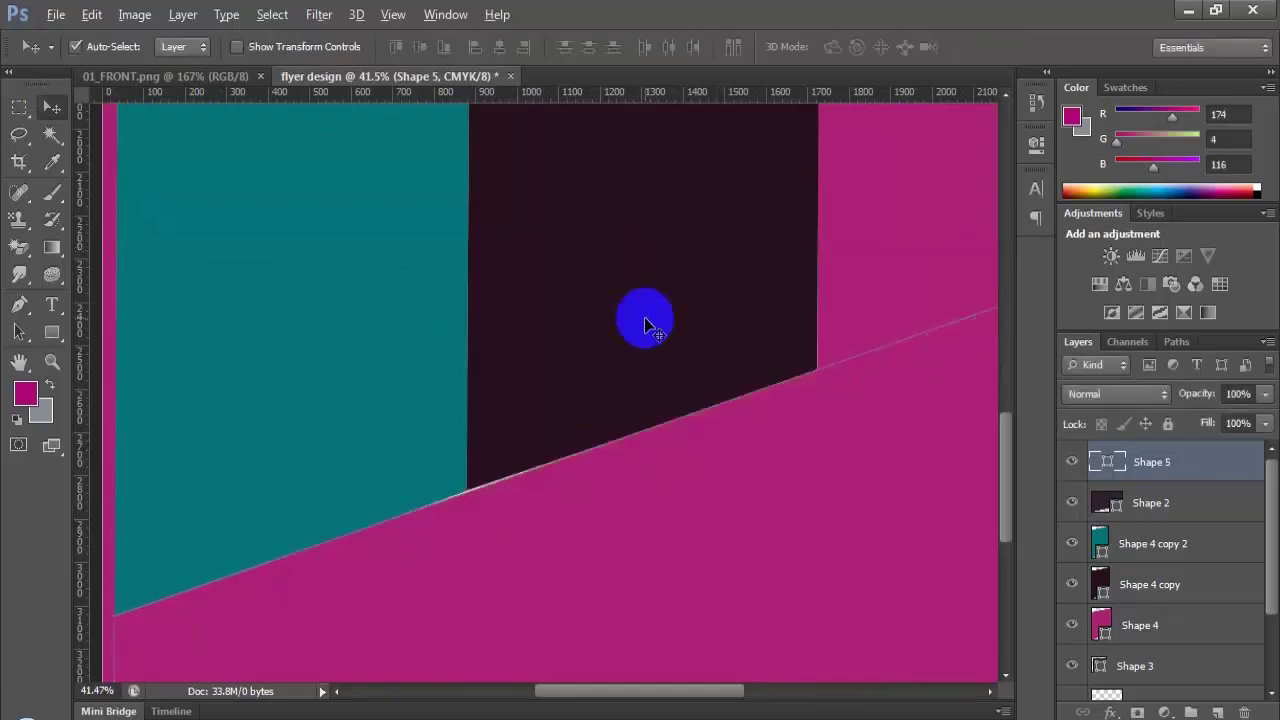
Step: Stretch the bottom magenta shape's upper edge a little further to close the remaining gap beneath the dark purple column
left_click_drag(645, 323, 512, 488)
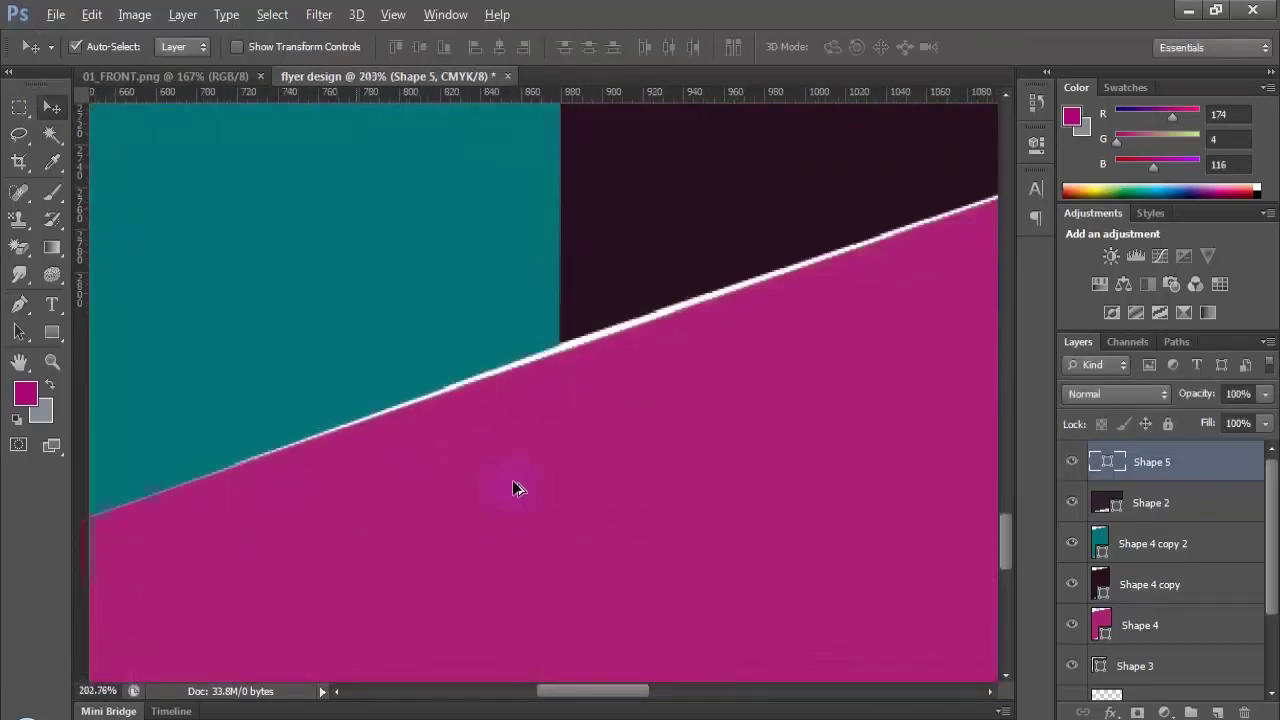
key("ctrl+t")
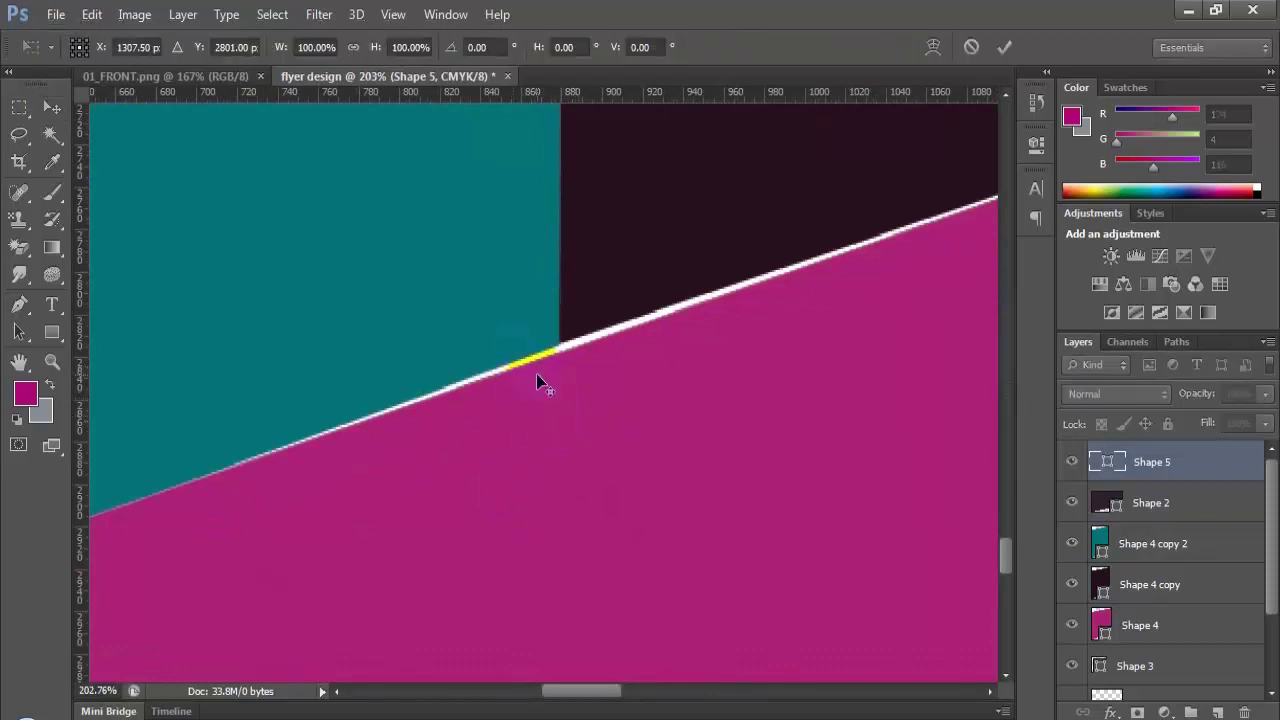
scroll(550, 465, "down", 10)
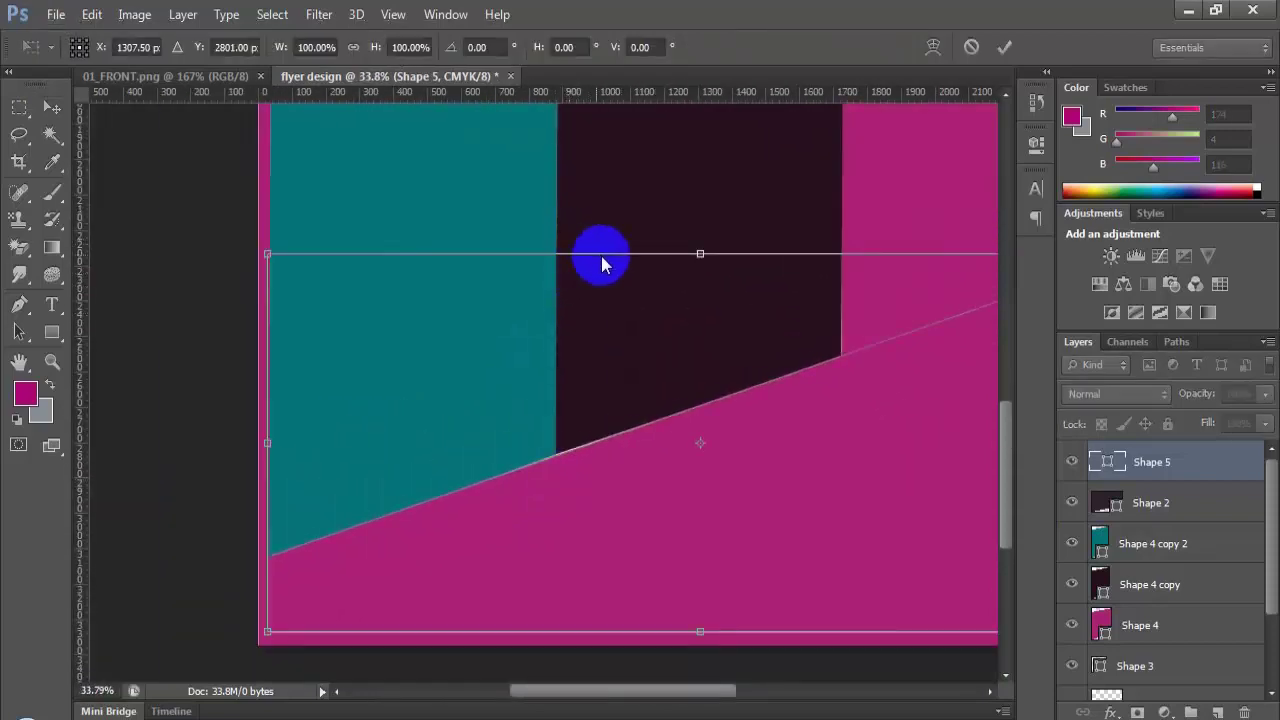
left_click_drag(702, 254, 700, 247)
key("Return")
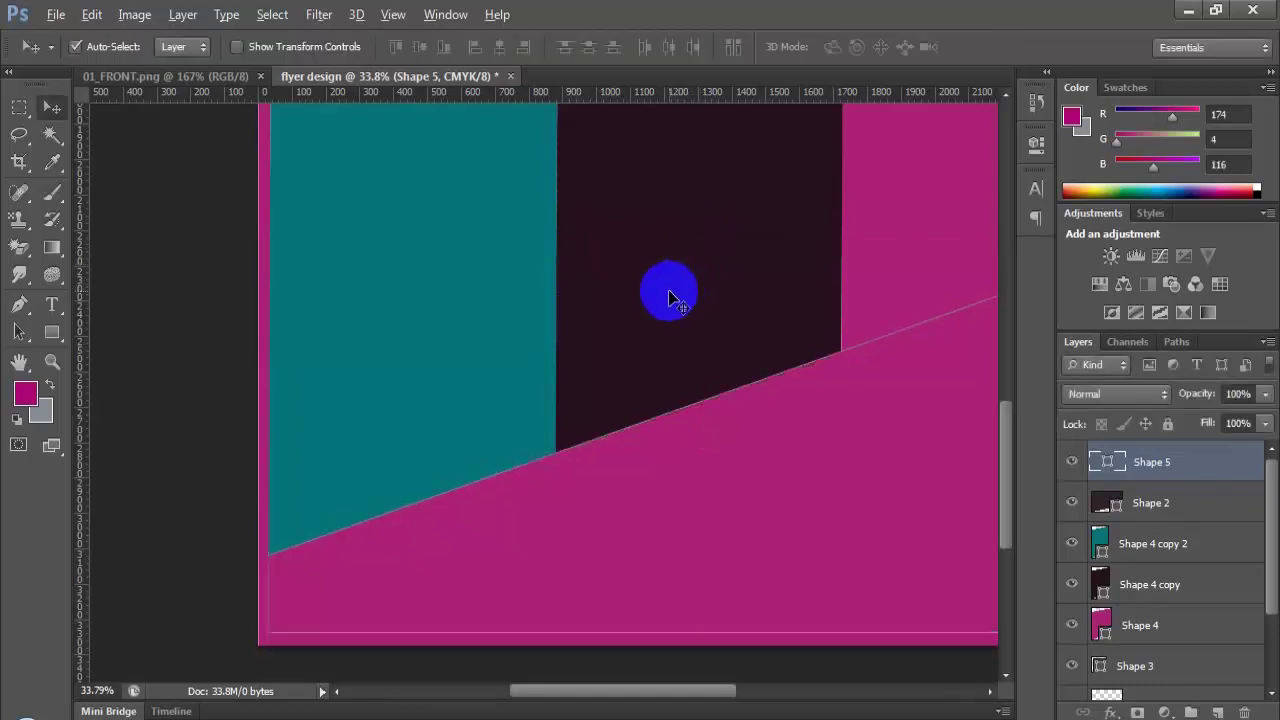
Step: Recolour the bottom shape, Shape 5, dark green, about #042823
scroll(678, 467, "down", 5)
left_click(1200, 592)
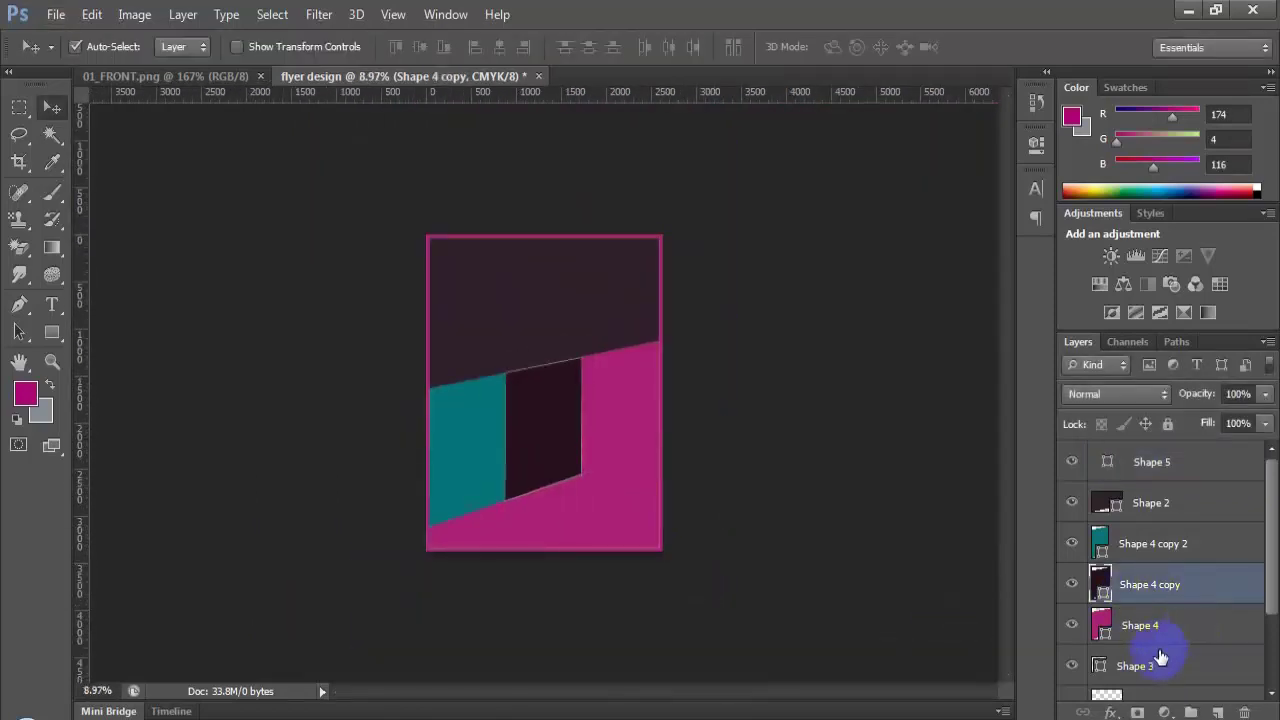
left_click(1148, 652)
left_click(560, 473)
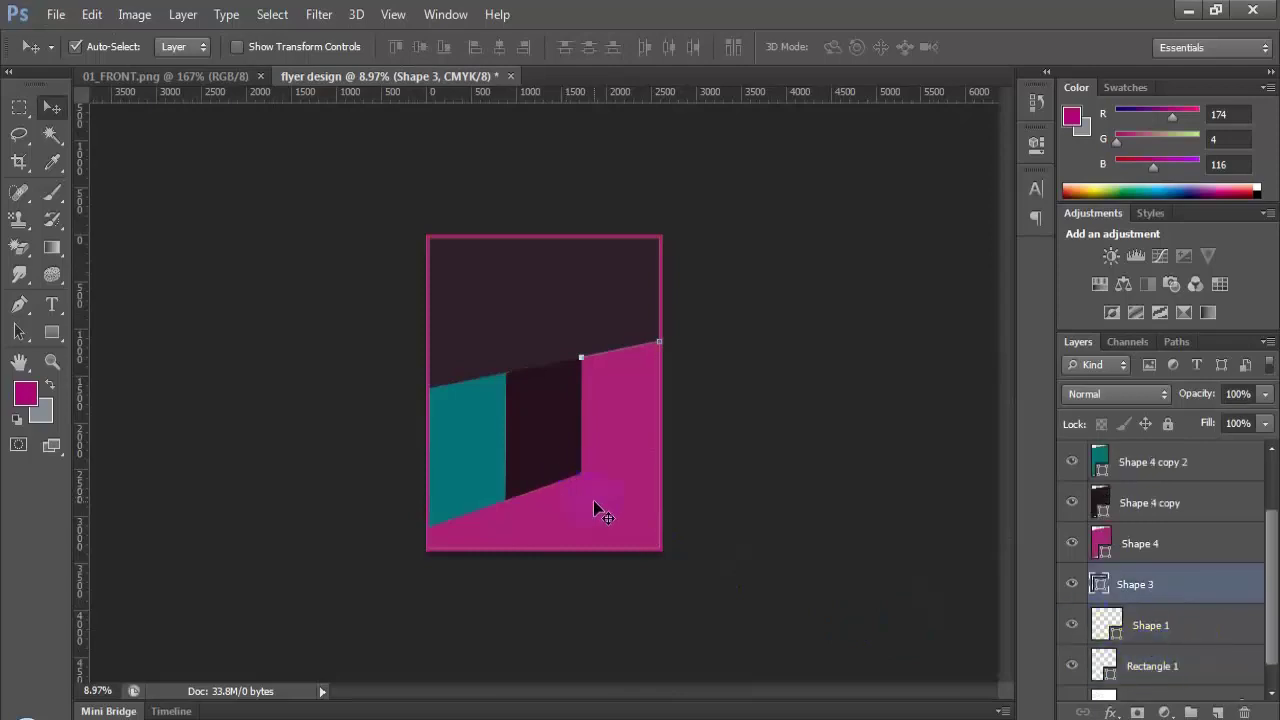
double_click(1113, 466)
left_click_drag(931, 409, 951, 543)
left_click(1003, 462)
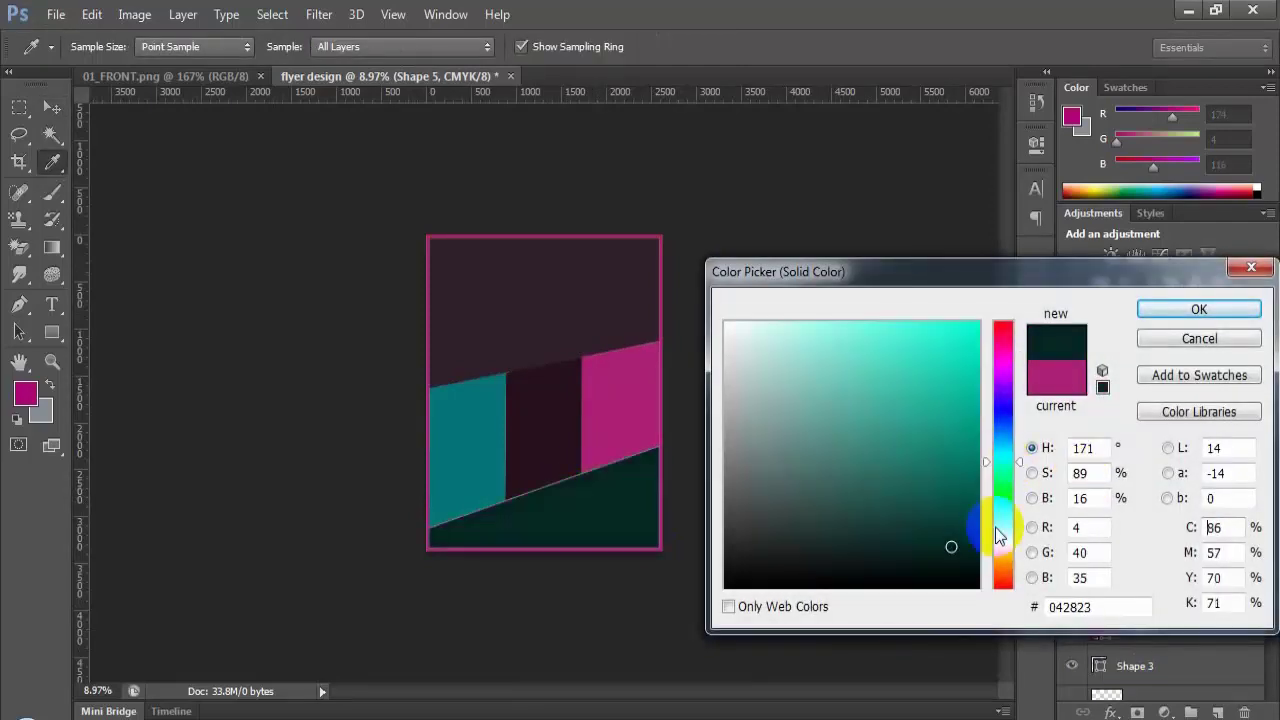
left_click(1199, 309)
Step: Recolour the flyer's upper area, Shape 2, light pinkish grey, about #c1b4bc
left_click(566, 300)
left_click(1118, 503)
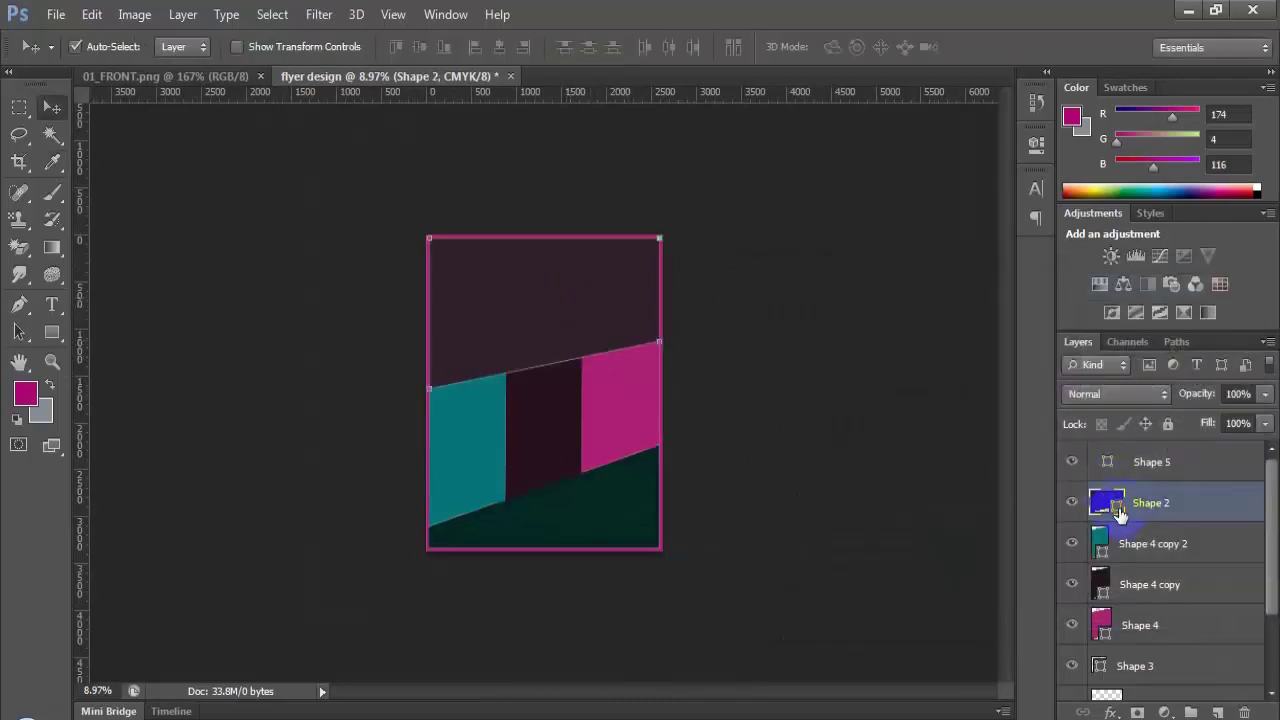
double_click(1118, 508)
left_click(800, 466)
left_click_drag(755, 432, 737, 380)
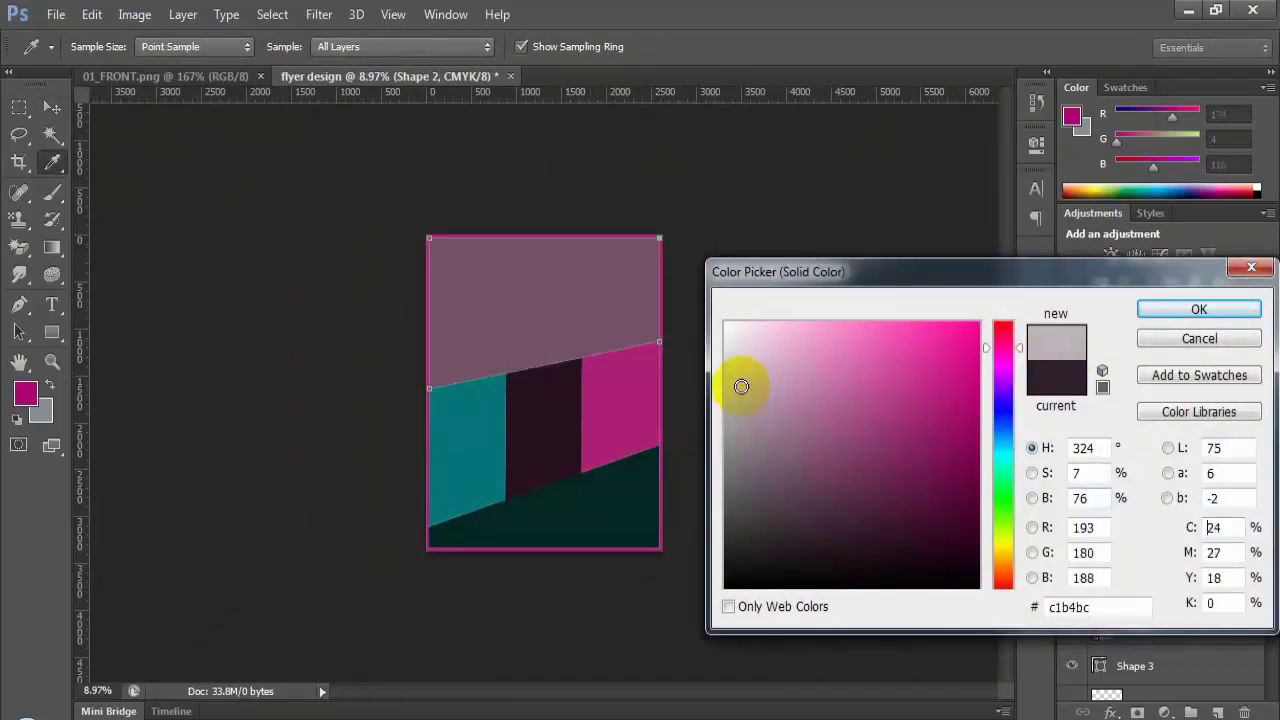
left_click(1166, 309)
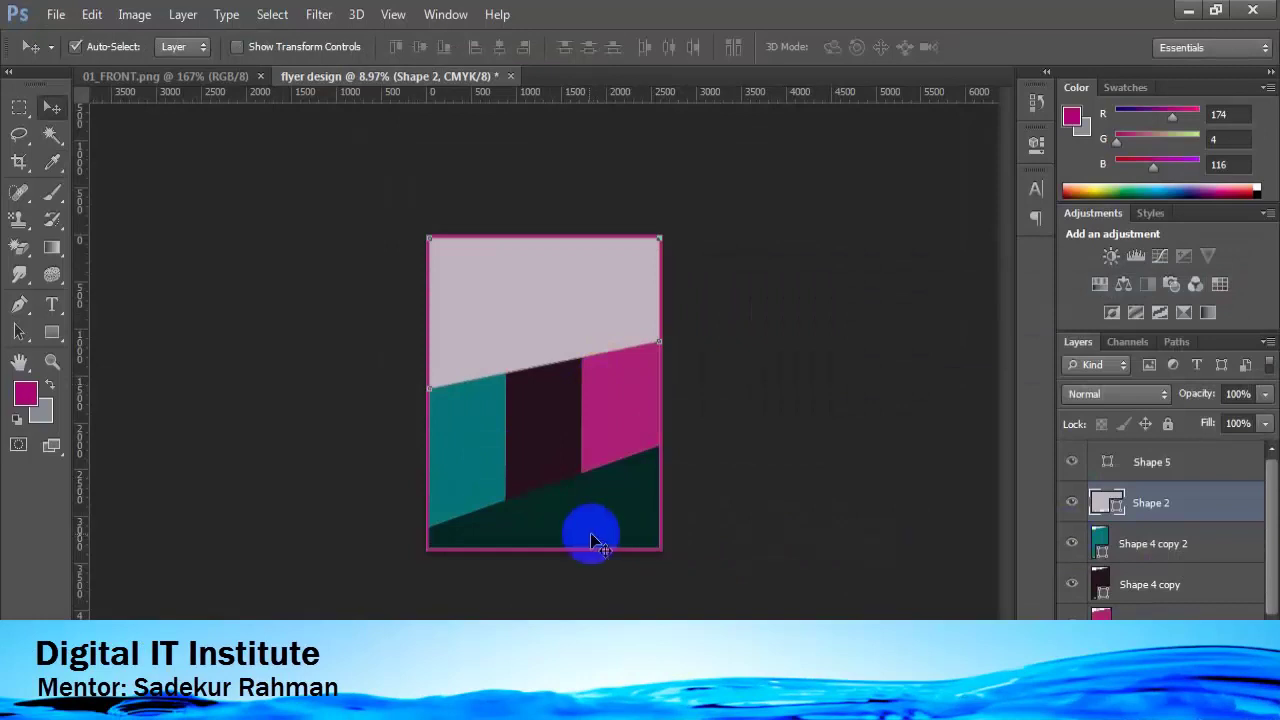
Step: Examine the recoloured flyer with no shape selected and compare its layout with the 01_FRONT.png reference
left_click(1203, 587)
scroll(1202, 613, "down", 3)
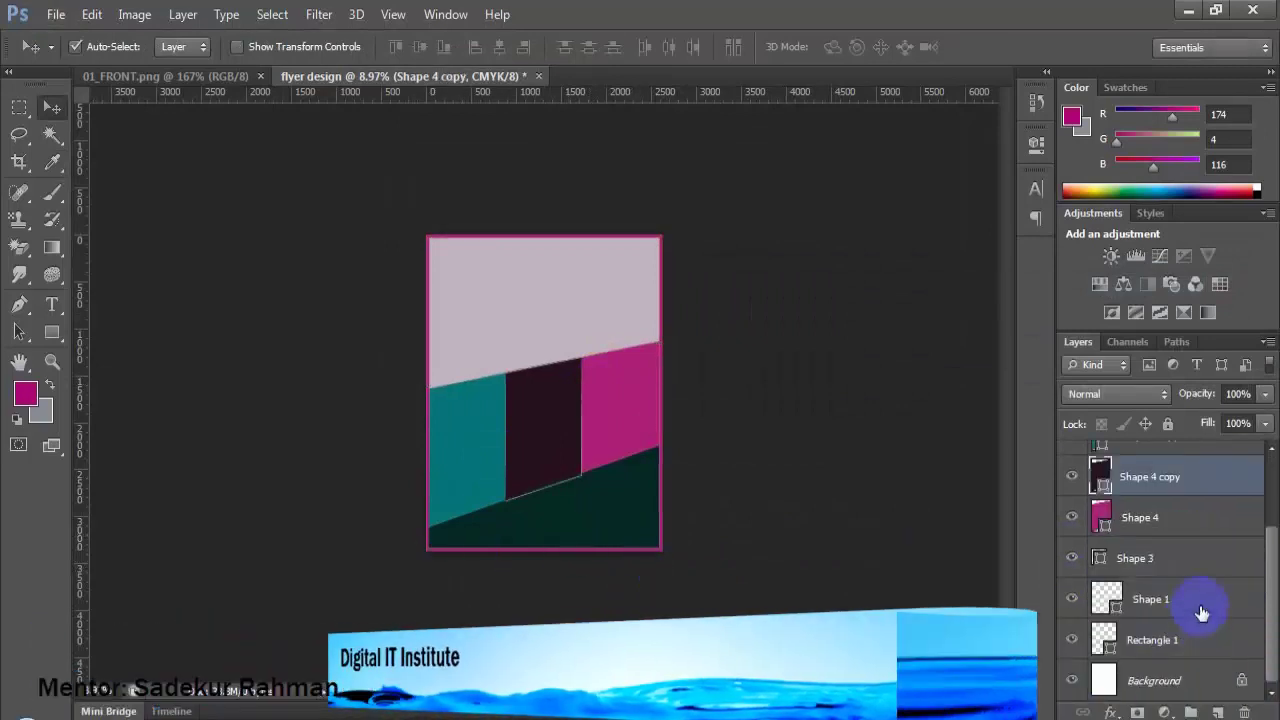
left_click(1165, 680)
left_click_drag(580, 590, 540, 548)
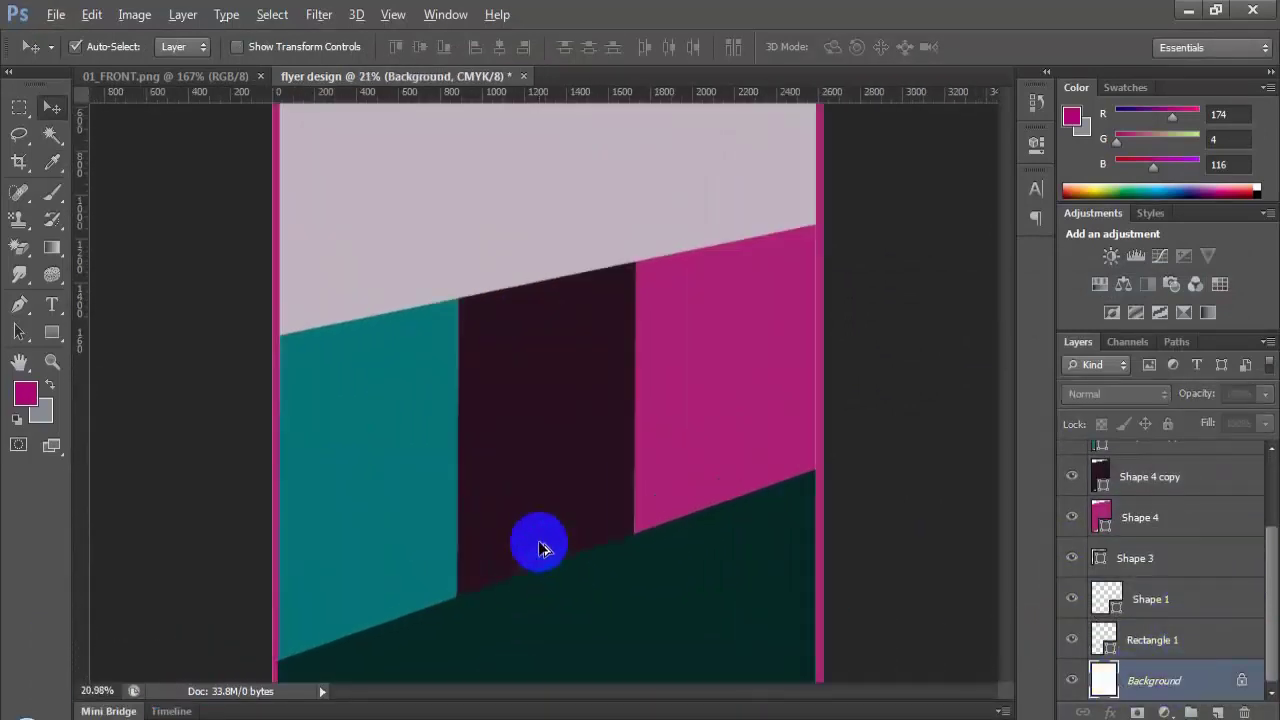
scroll(540, 548, "down", 2)
scroll(531, 567, "up", 1)
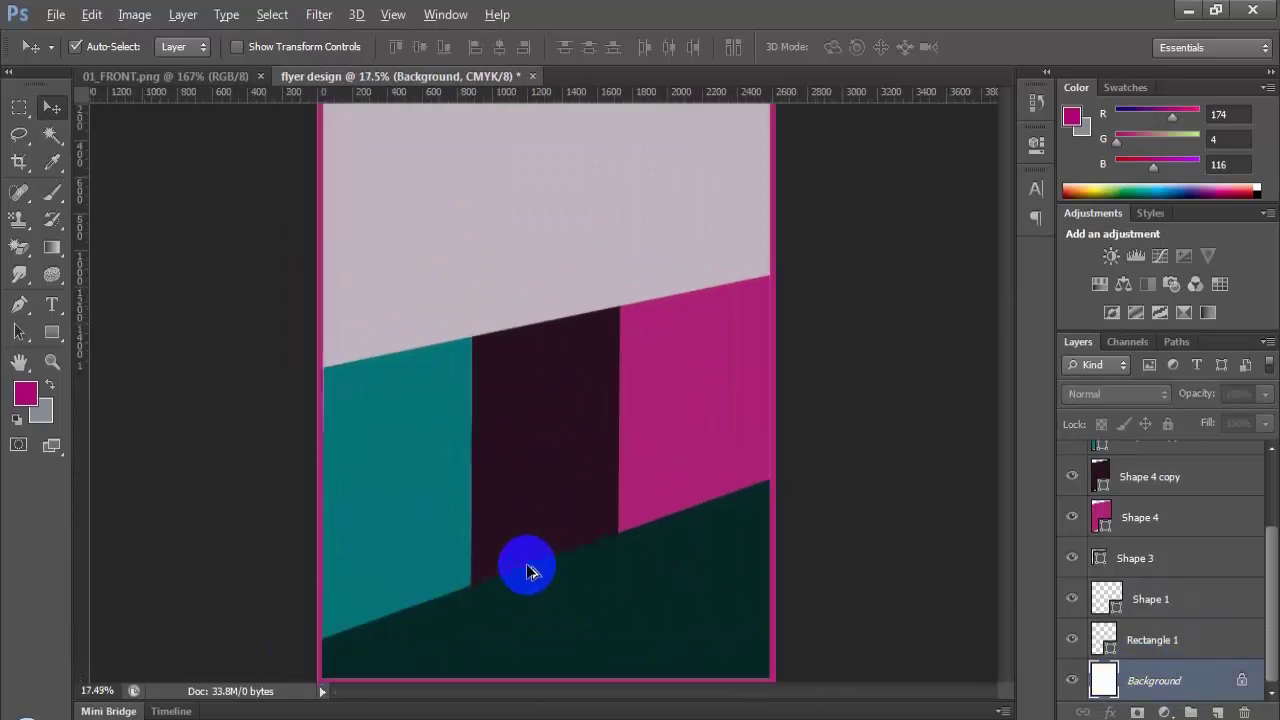
scroll(533, 569, "down", 3)
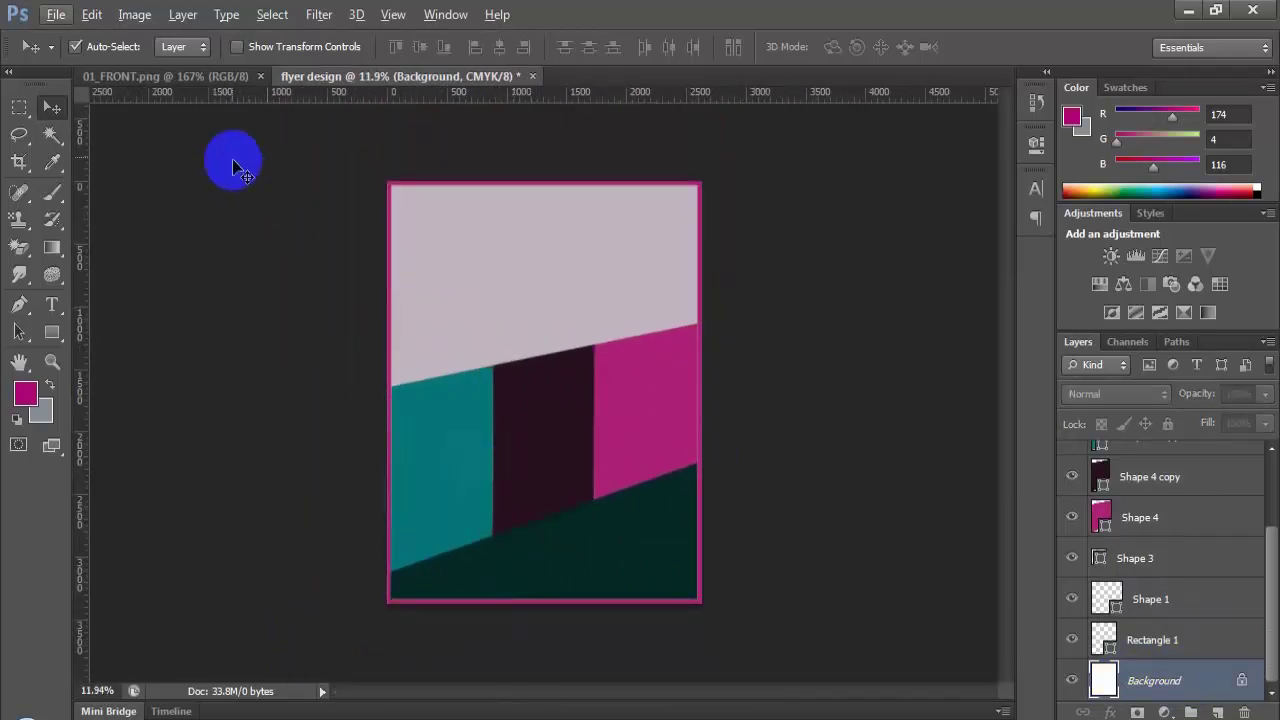
left_click(175, 77)
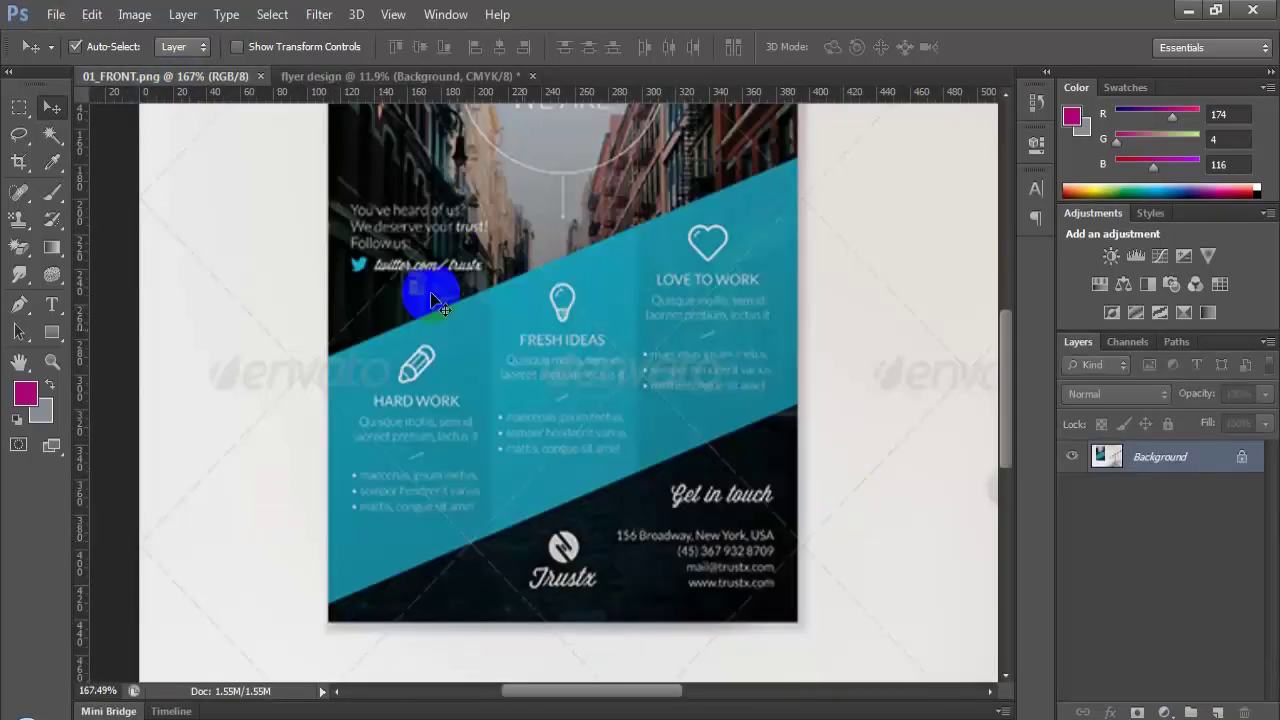
scroll(660, 597, "up", 3)
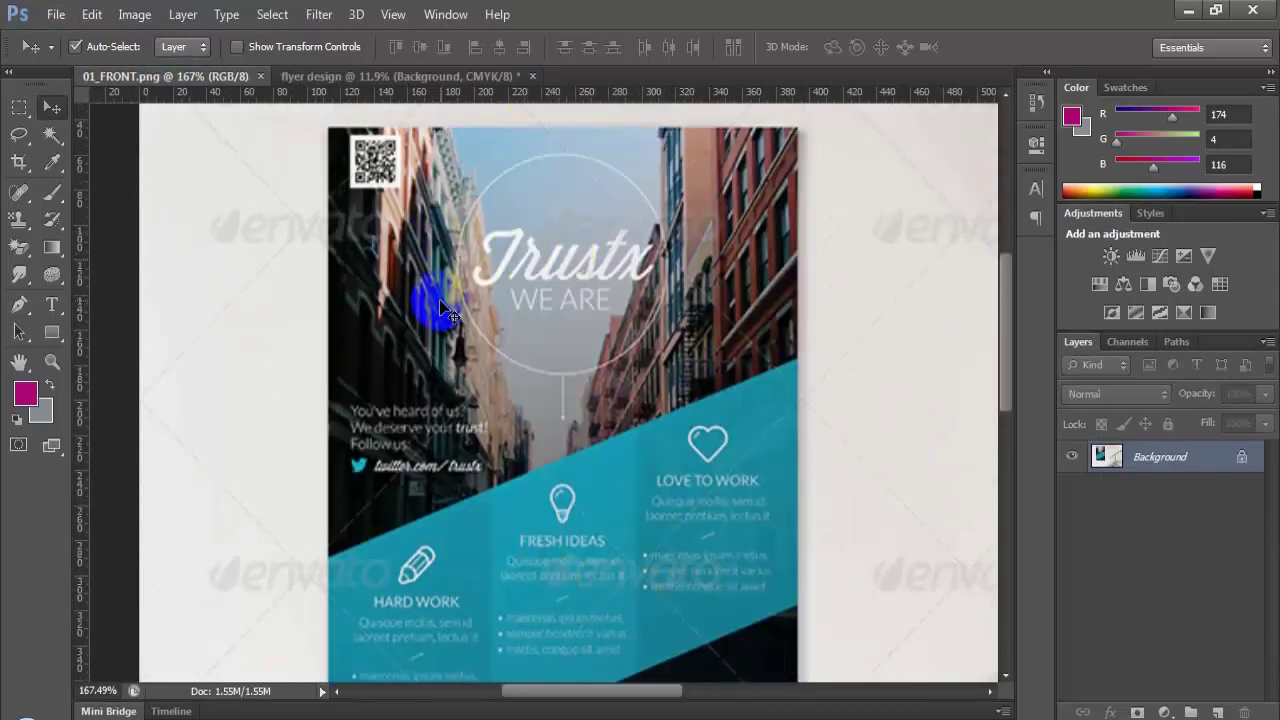
left_click(422, 80)
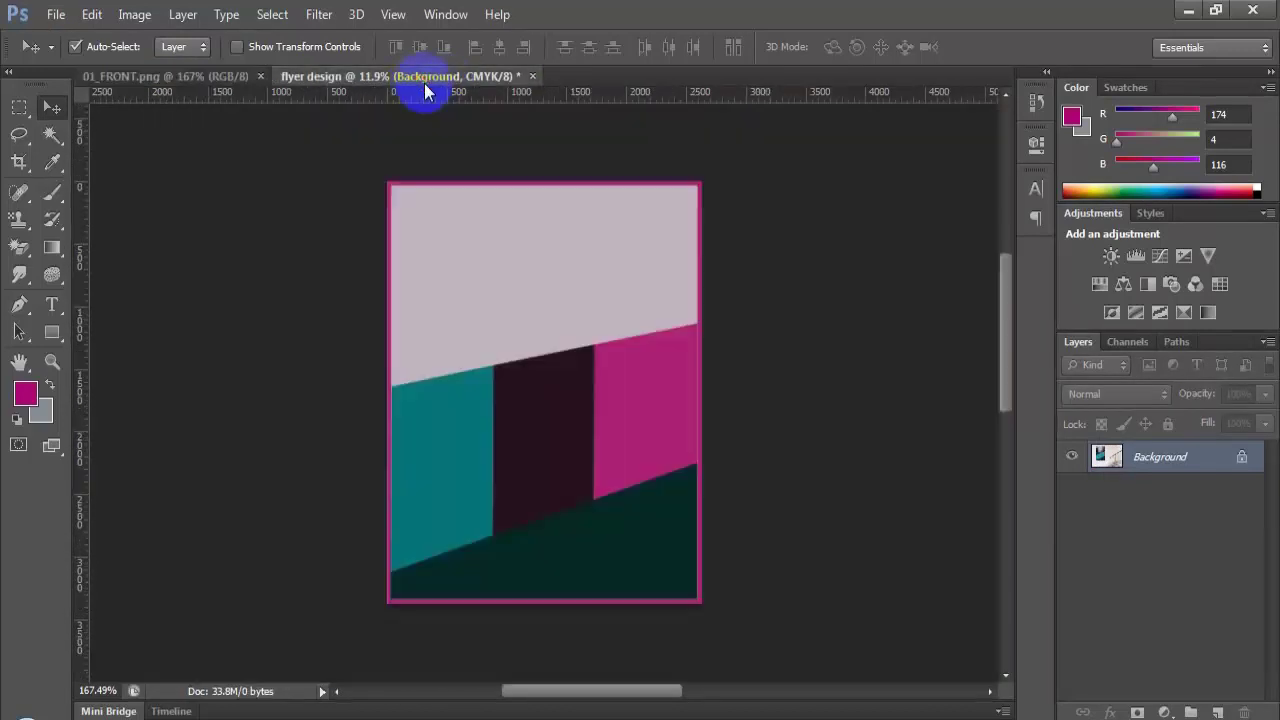
Step: Place the city image from the Desktop above Shape 2, move it to the flyer's top at about Y 593.5 px, and apply it
left_click(523, 260)
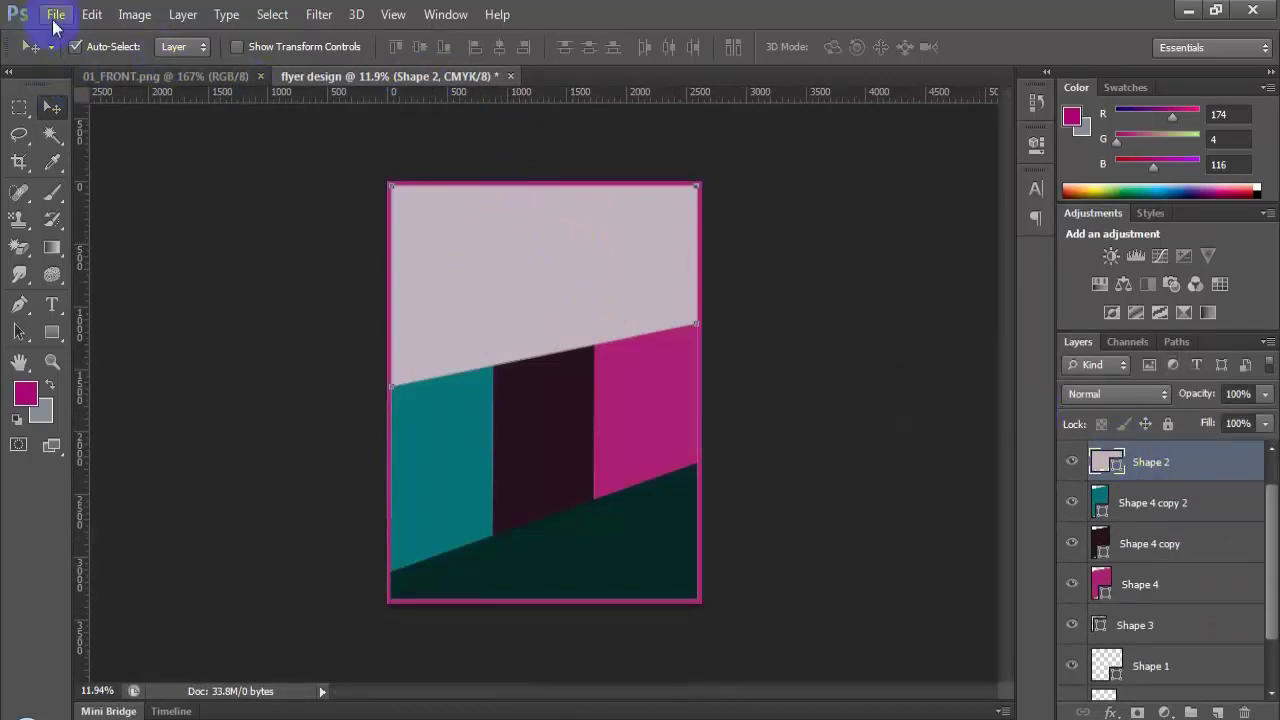
left_click(1120, 508)
left_click(1100, 462)
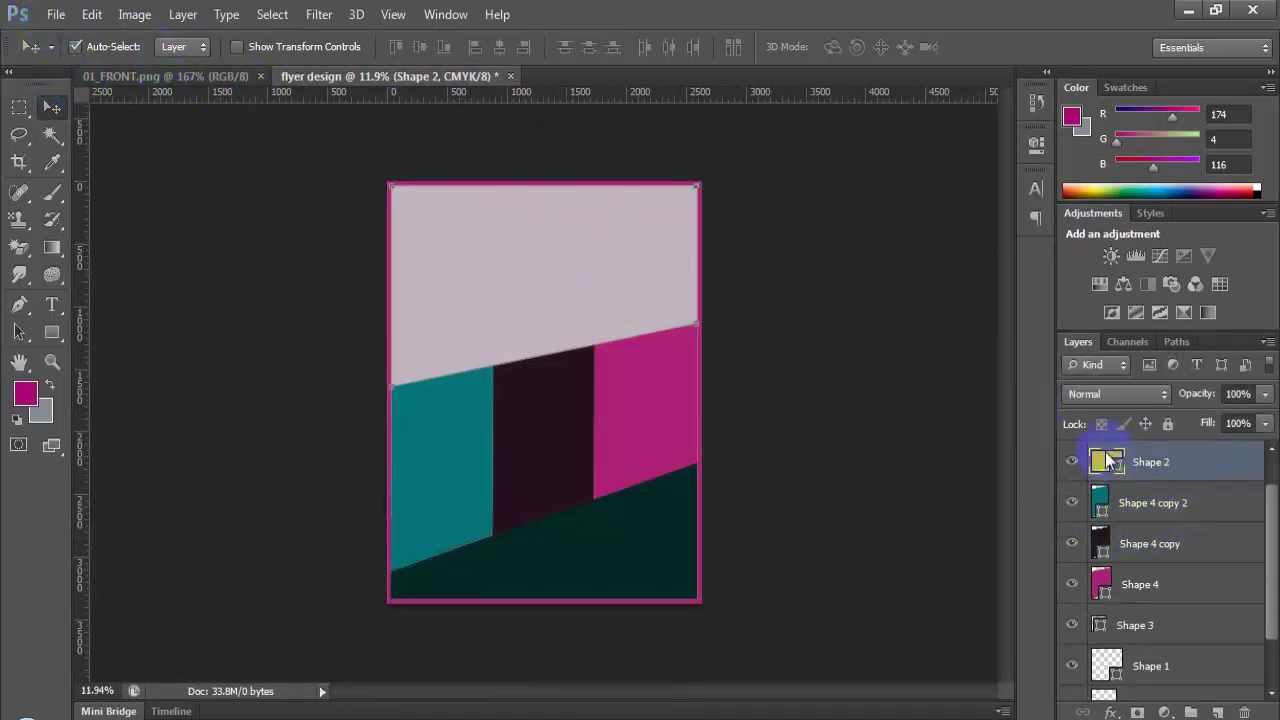
left_click(56, 14)
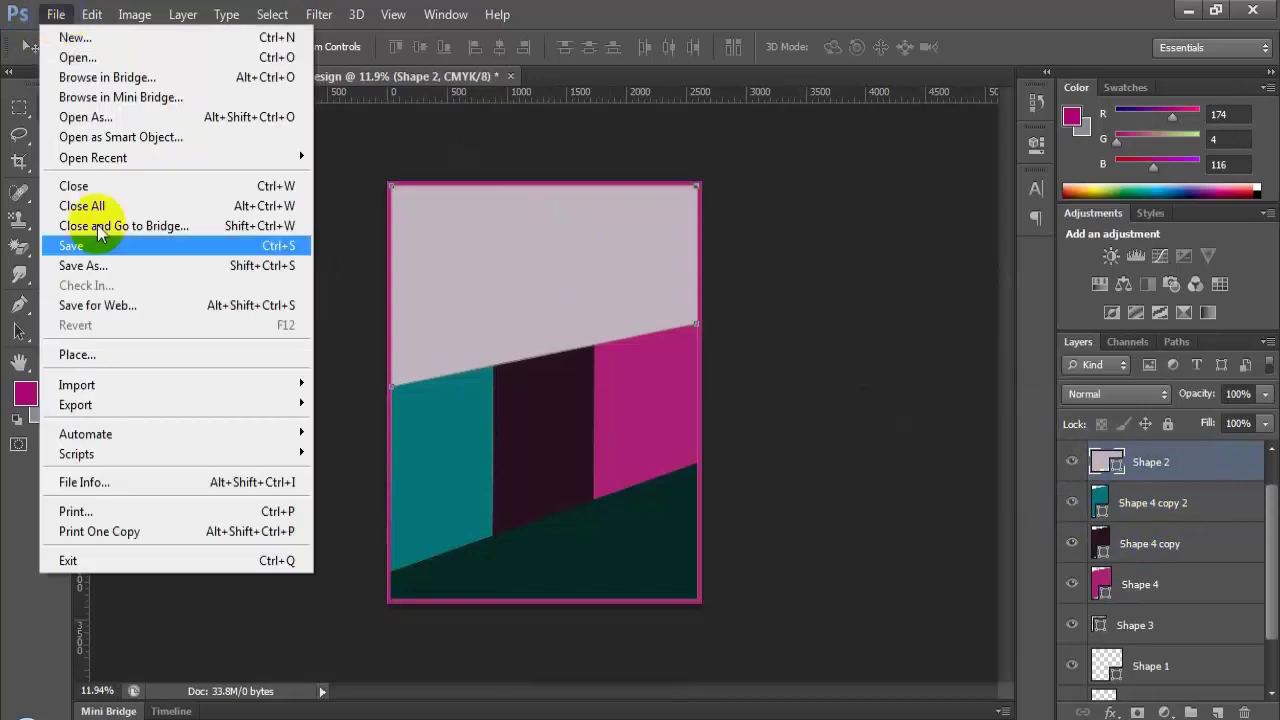
left_click(120, 354)
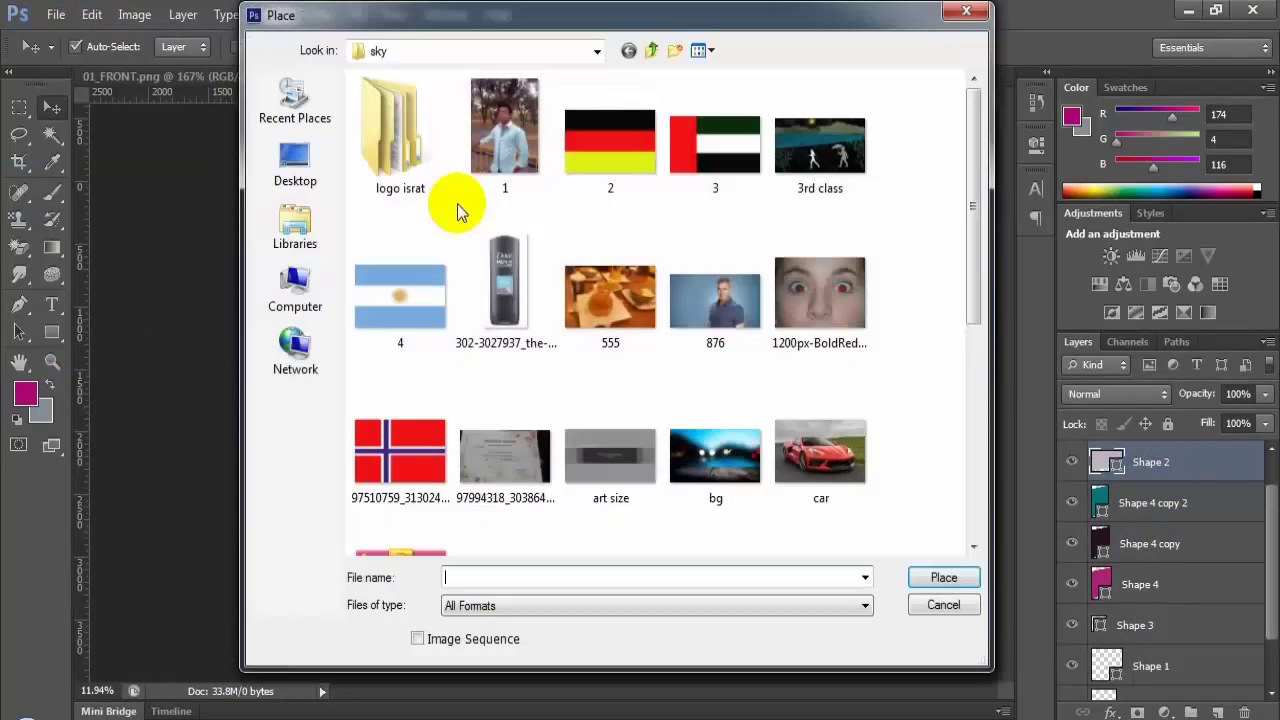
left_click(295, 165)
left_click_drag(970, 200, 969, 317)
left_click(420, 264)
left_click(972, 579)
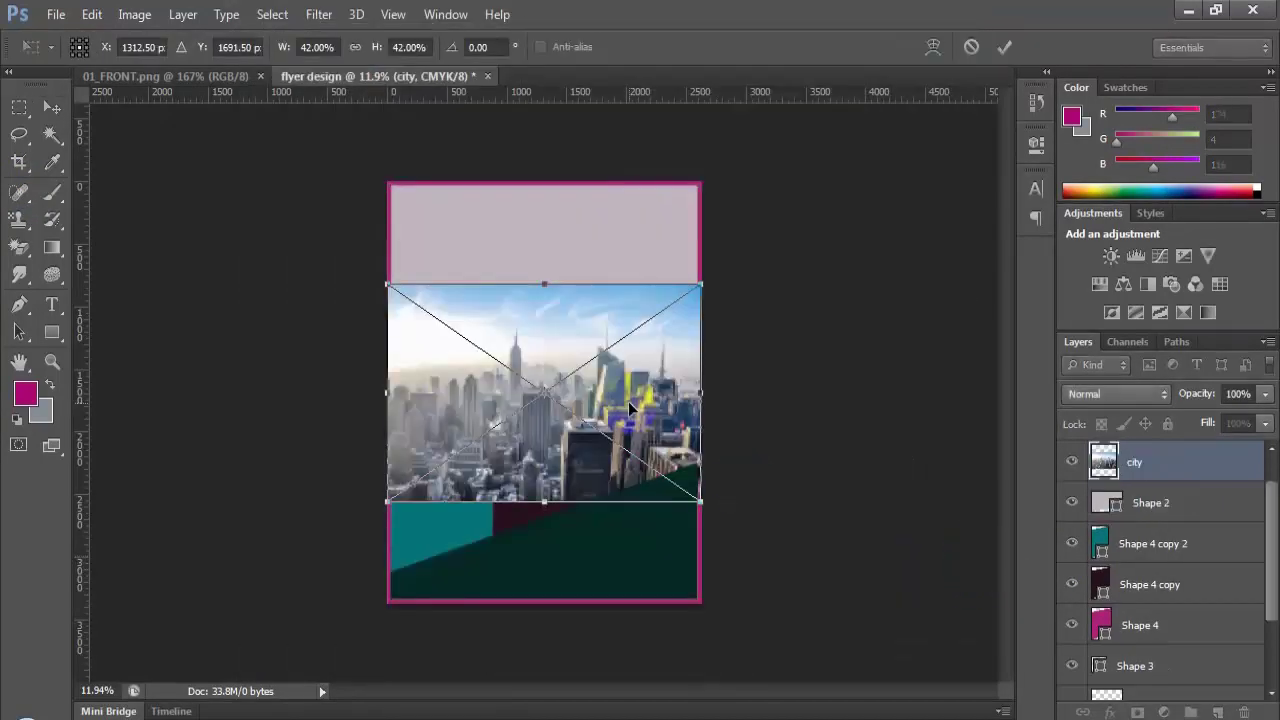
left_click_drag(628, 401, 628, 270)
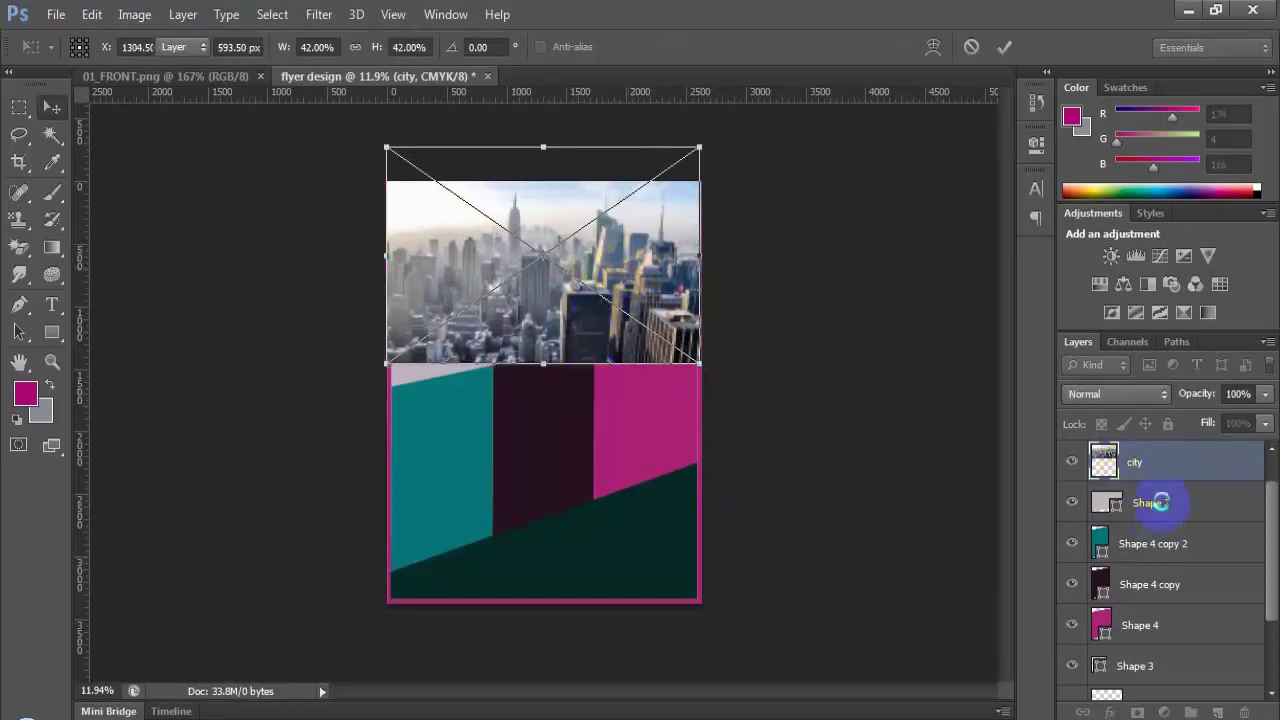
key("Return")
Step: Compare the placed city photo with the photo area in the 01_FRONT.png reference
left_click(217, 76)
left_click(668, 336)
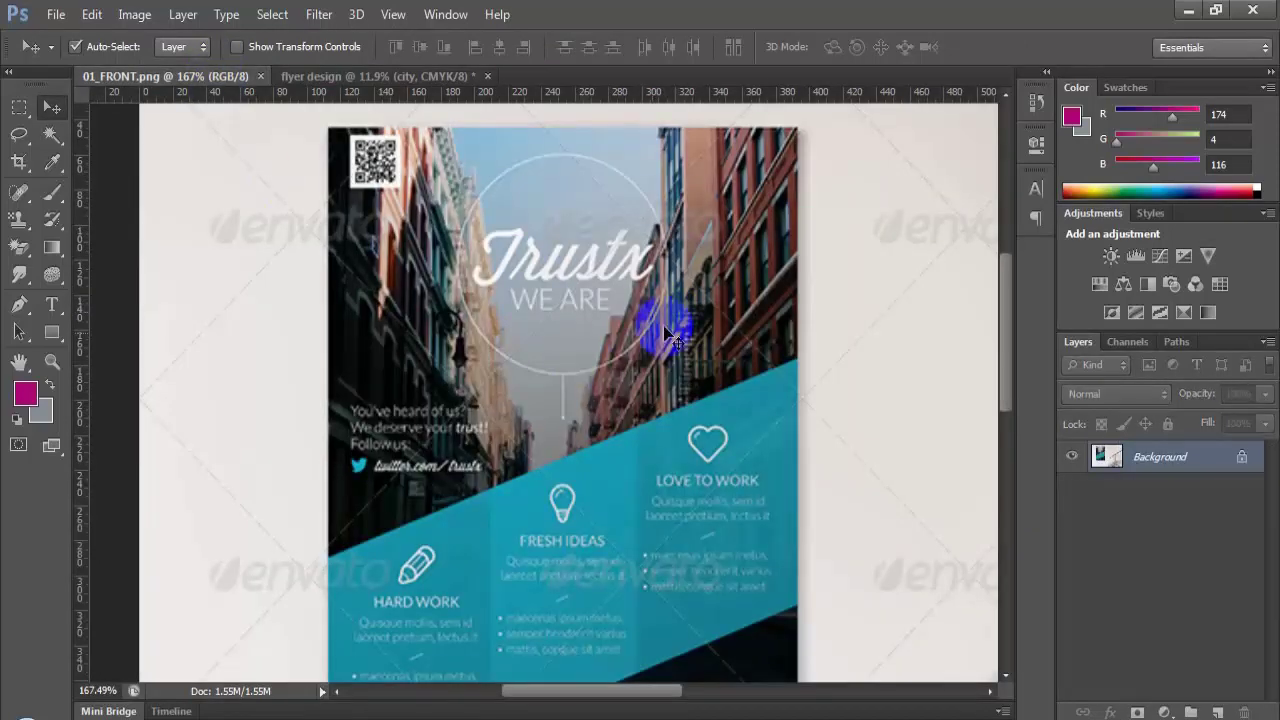
left_click(357, 80)
left_click(929, 432)
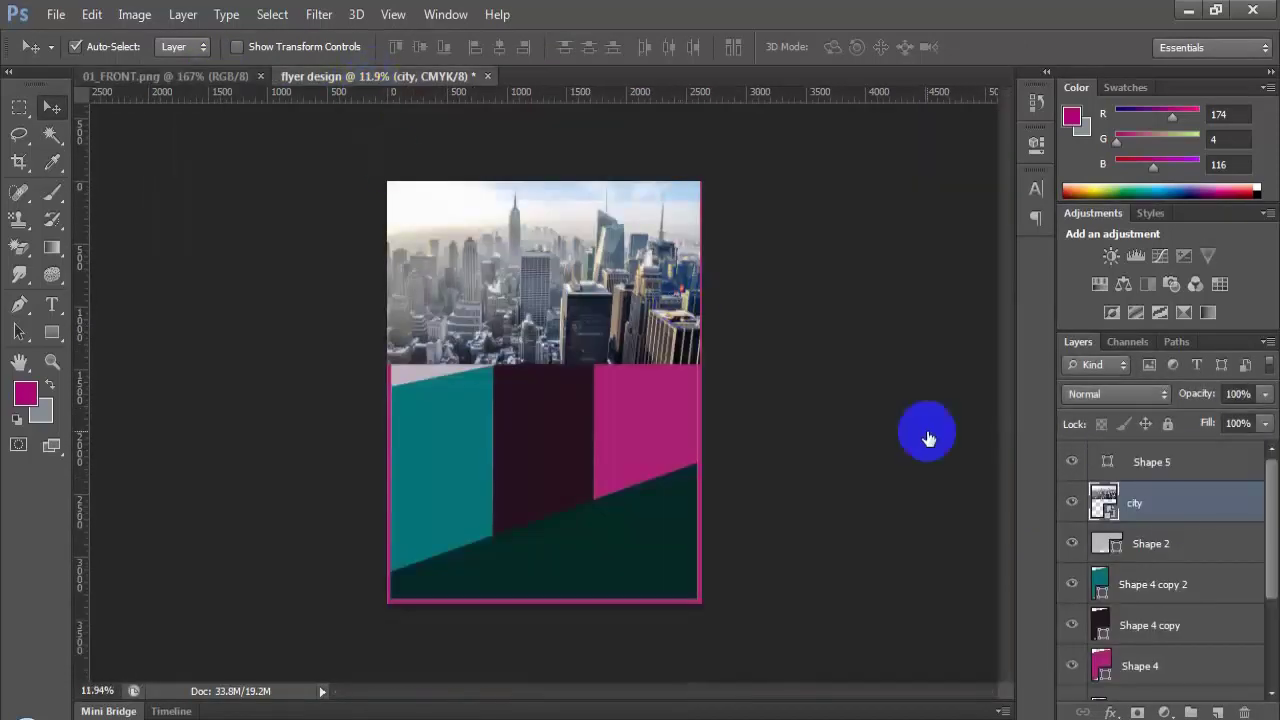
left_click(582, 400)
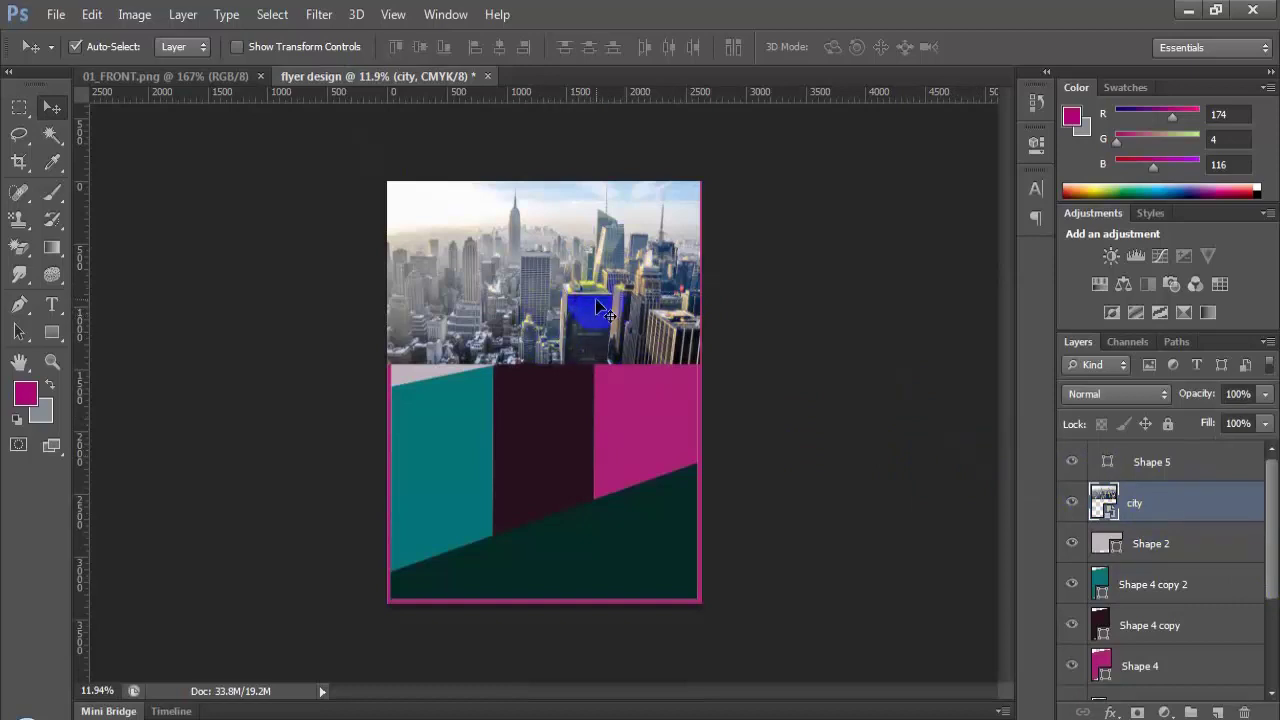
Step: Reposition the city image over the flyer's upper area, and hide and show Shape 2 to check what lies beneath it
left_click_drag(597, 307, 572, 335)
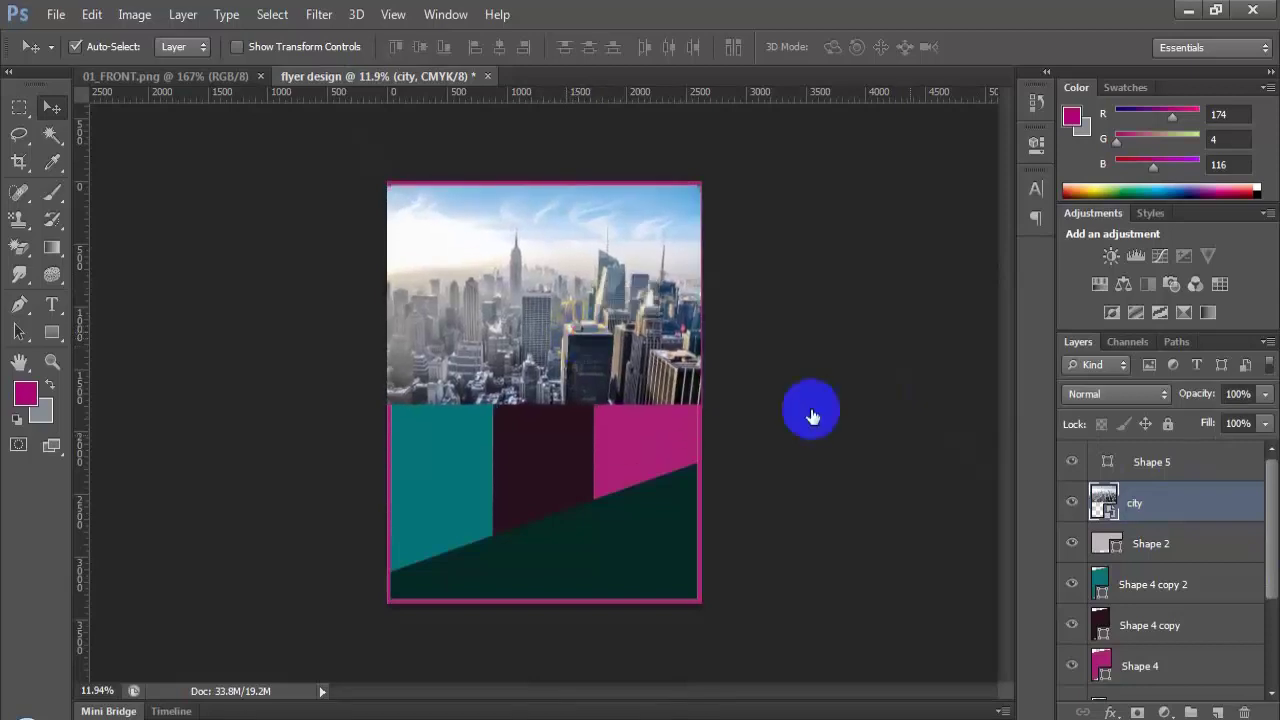
left_click_drag(653, 365, 642, 293)
left_click(1072, 543)
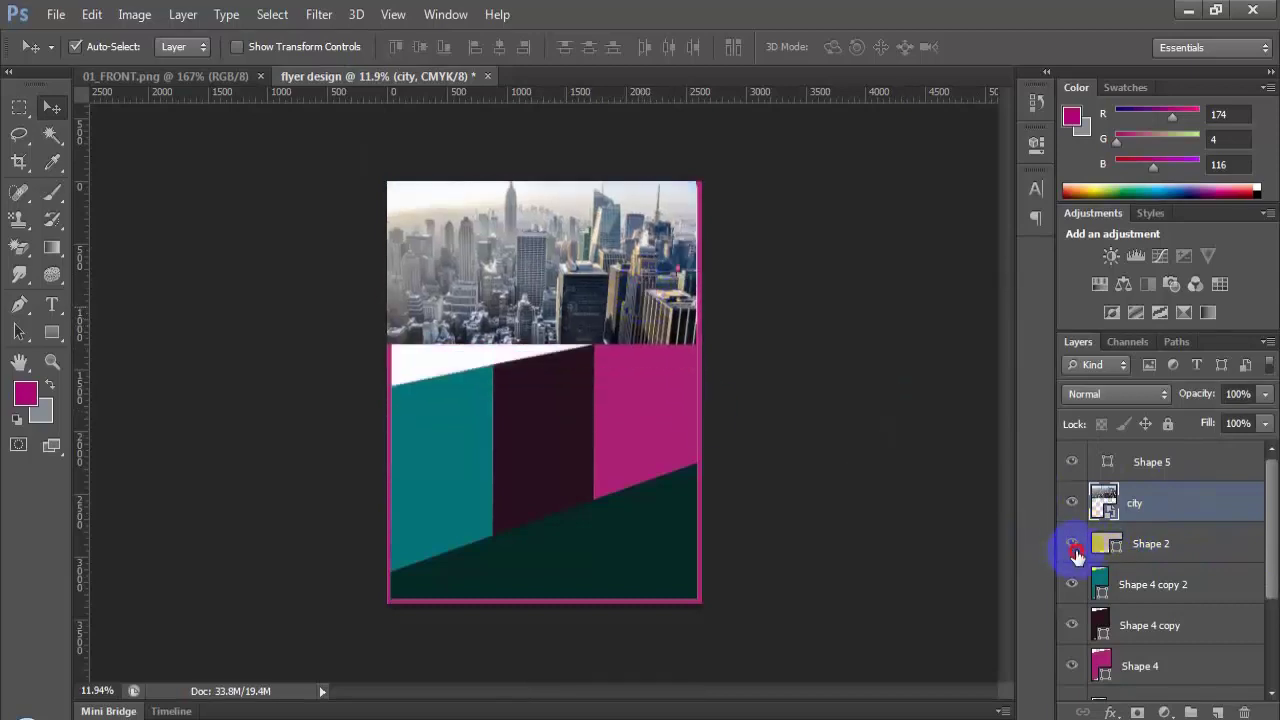
left_click(1072, 543)
Step: Clip the city image to Shape 2 with a clipping mask
right_click(1274, 510)
left_click(1248, 503)
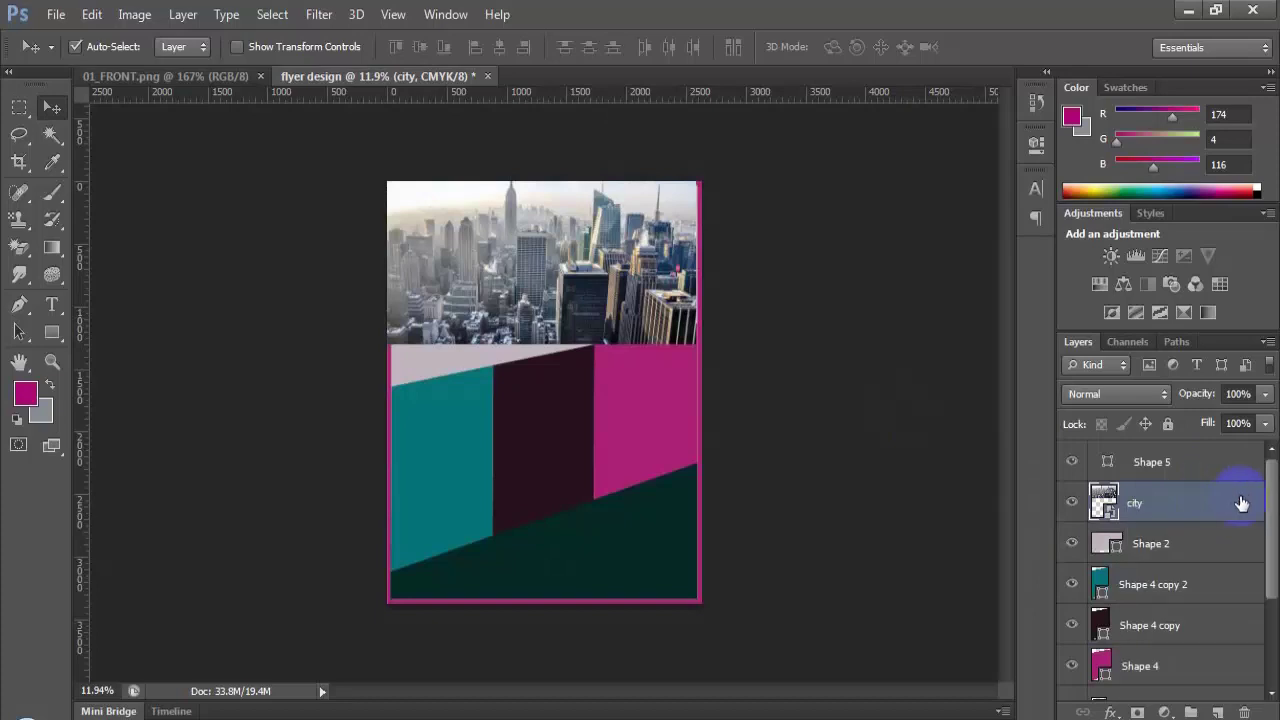
right_click(1248, 503)
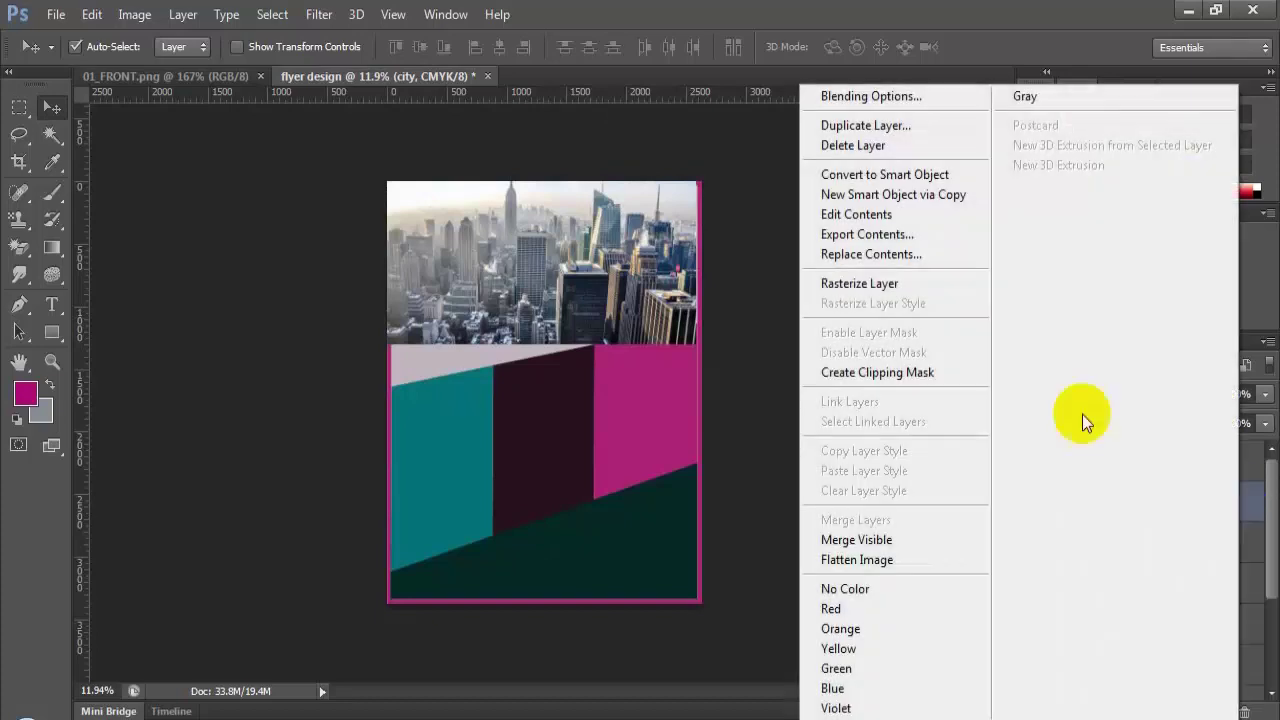
left_click(879, 372)
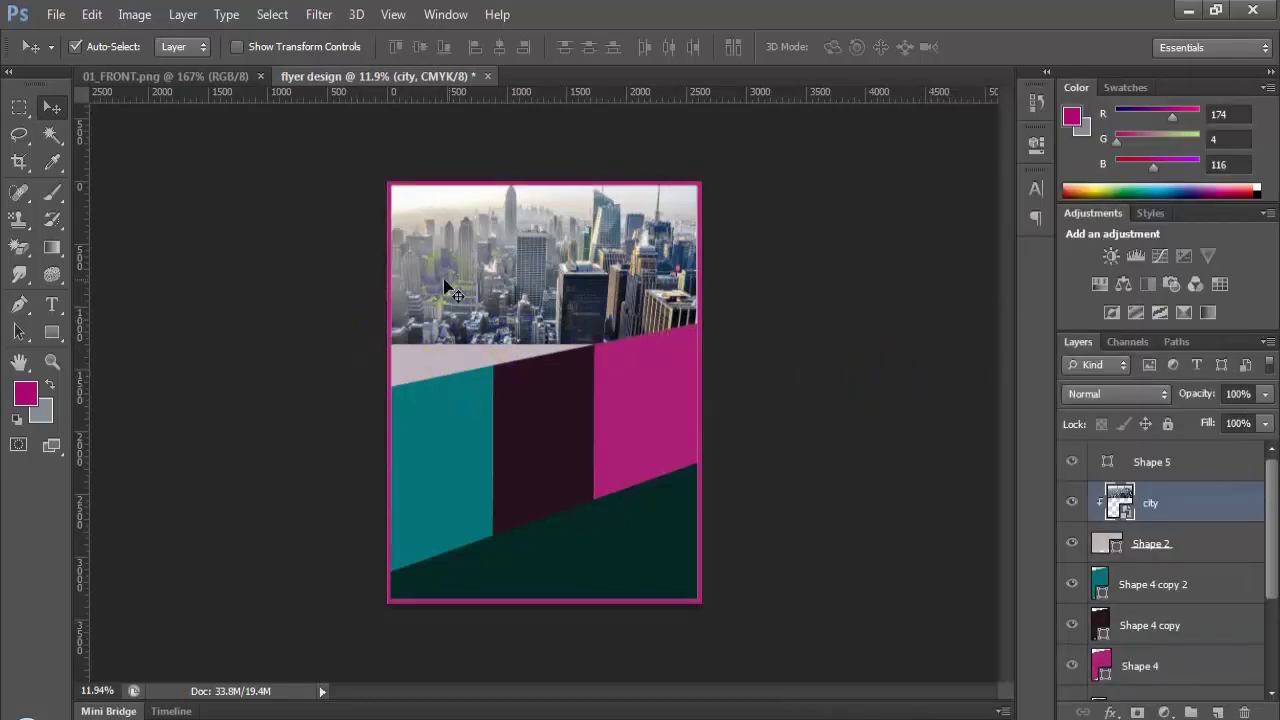
Step: Scale the clipped city image to 53.90% and reposition it to fill the upper area down to the slanted columns
mouse_move(444, 278)
left_mouse_down()
mouse_move(444, 305)
mouse_move(448, 288)
left_mouse_up()
left_click(450, 308)
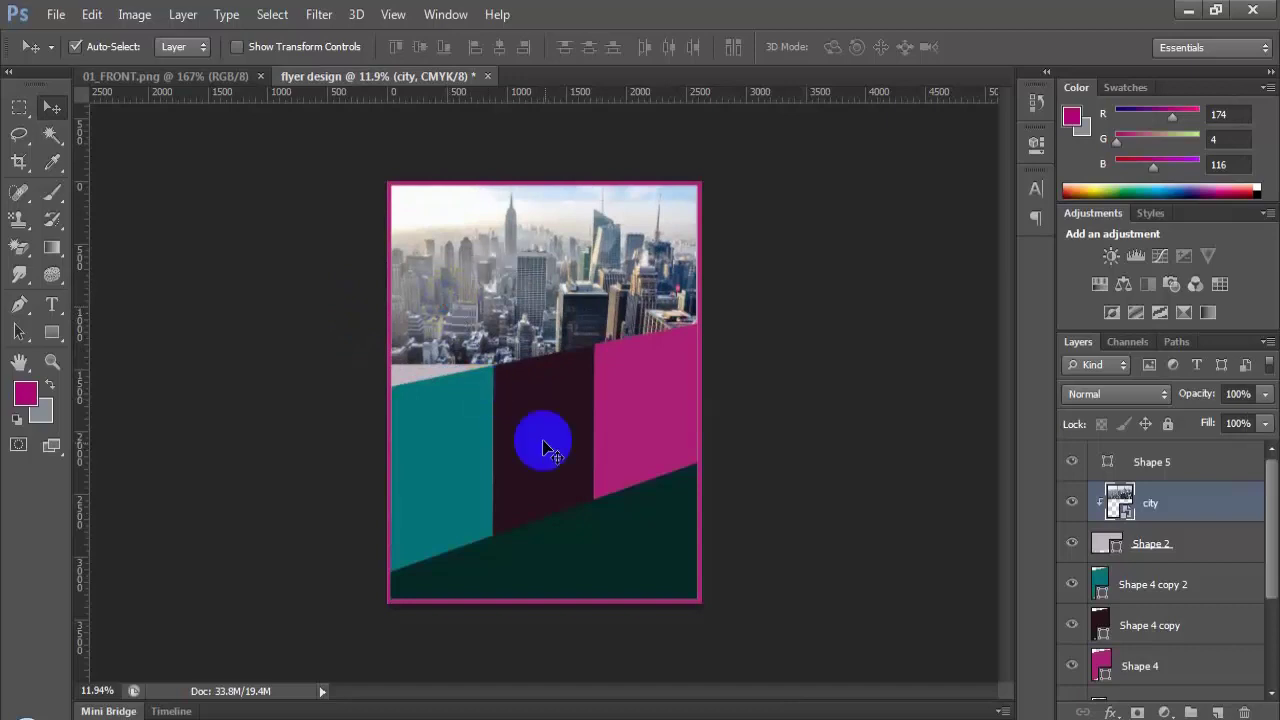
key("ctrl+t")
left_click_drag(383, 362, 339, 394)
left_click_drag(560, 333, 551, 337)
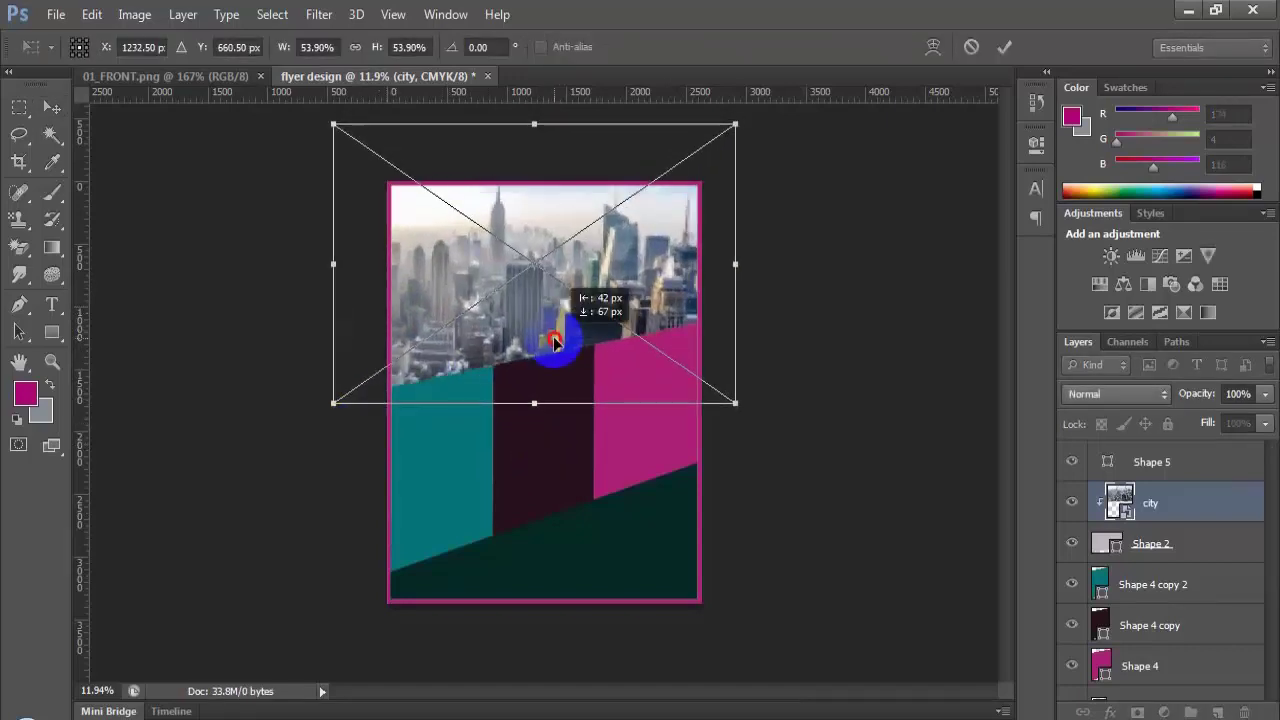
key("Return")
scroll(532, 505, "up", 2, "alt")
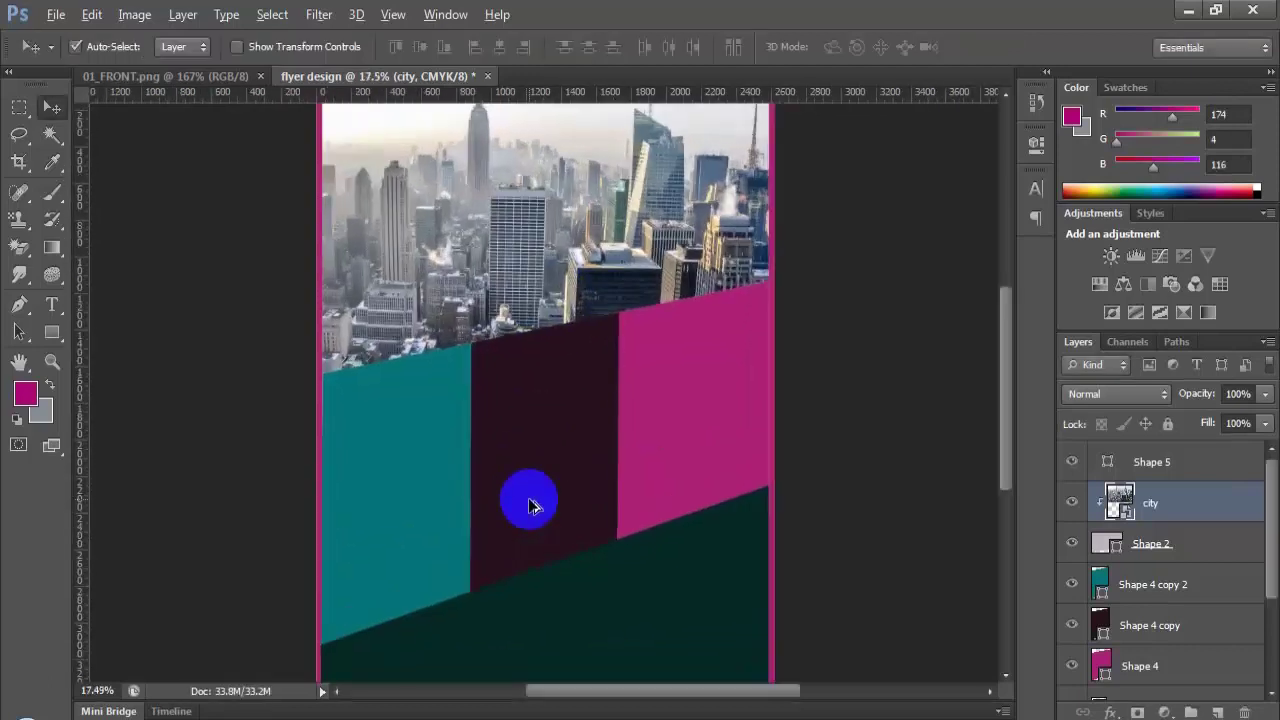
scroll(532, 507, "down", 2, "alt")
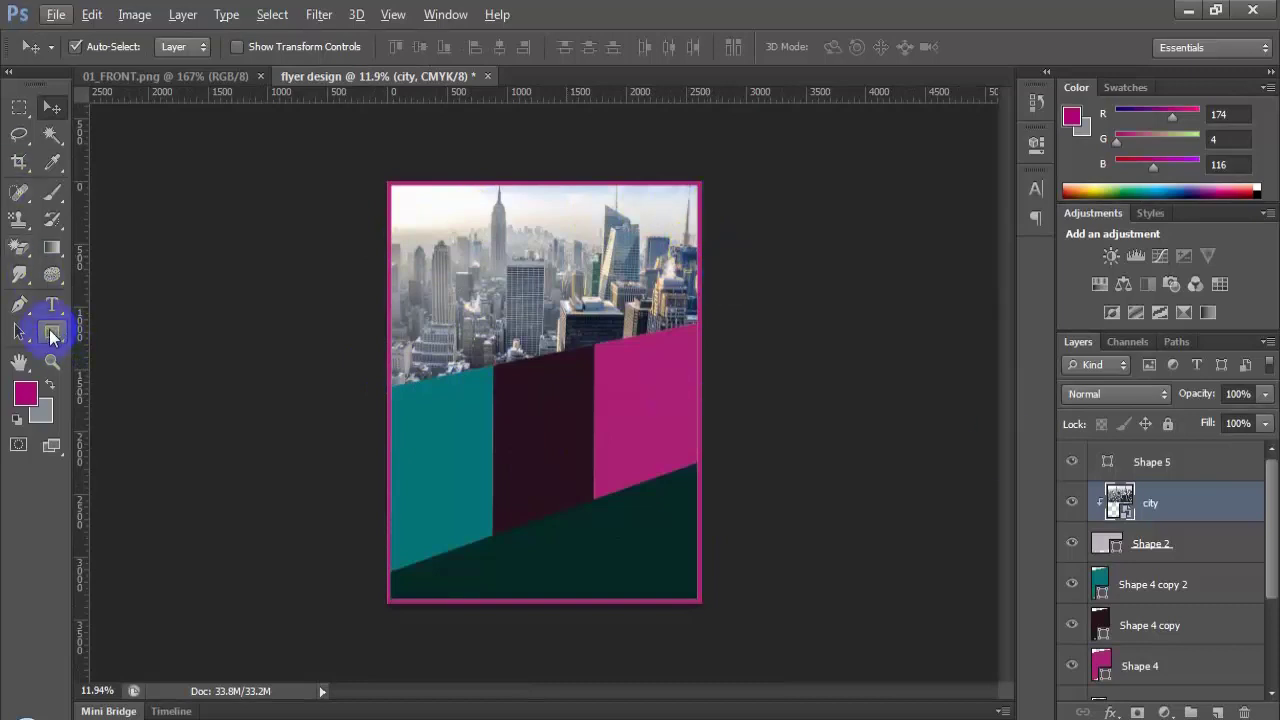
left_click(52, 334)
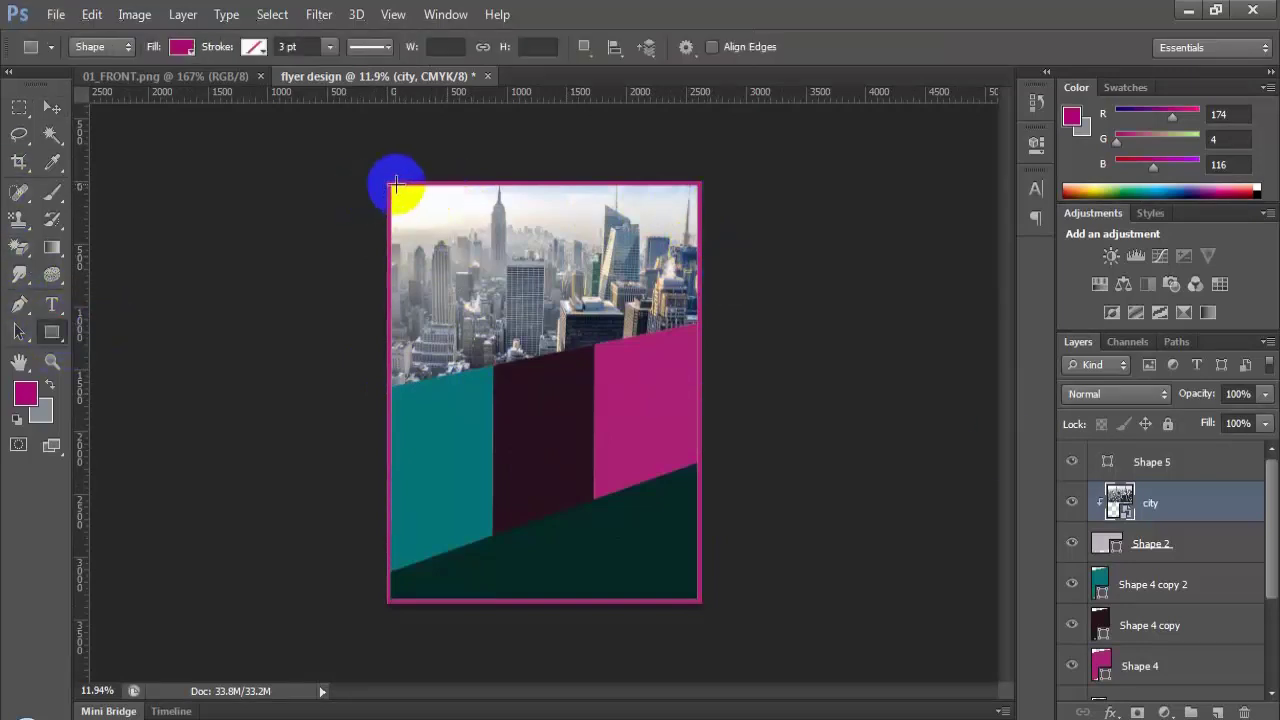
left_click_drag(392, 186, 408, 200)
mouse_move(443, 224)
left_mouse_down()
mouse_move(543, 240)
mouse_move(557, 267)
left_mouse_up()
left_click_drag(561, 270, 577, 288)
key("ctrl+alt+z")
key("ctrl+alt+z")
key("ctrl+alt+z")
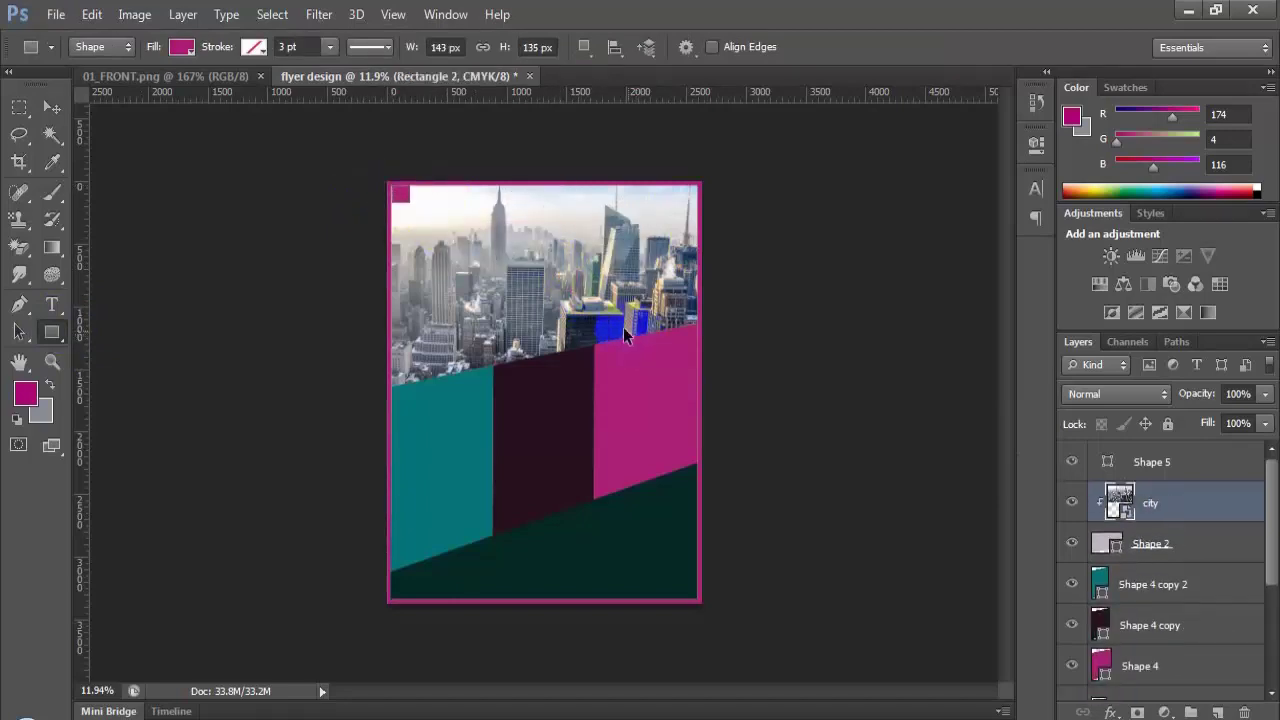
left_click_drag(391, 185, 682, 339)
key("ctrl+alt+z")
left_click_drag(406, 183, 406, 183)
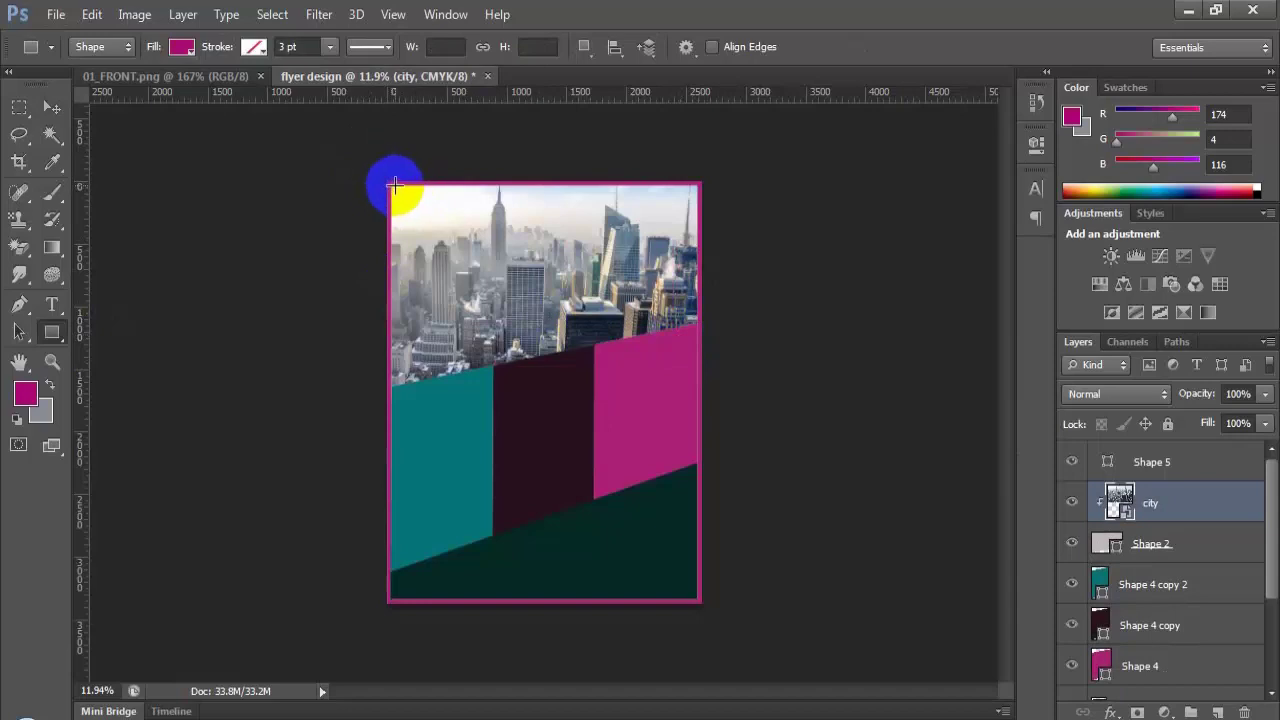
Step: Overlay the photo area with a 2568 × 1621 px rectangle filled with #181517 at 20% opacity
left_click_drag(391, 184, 698, 386)
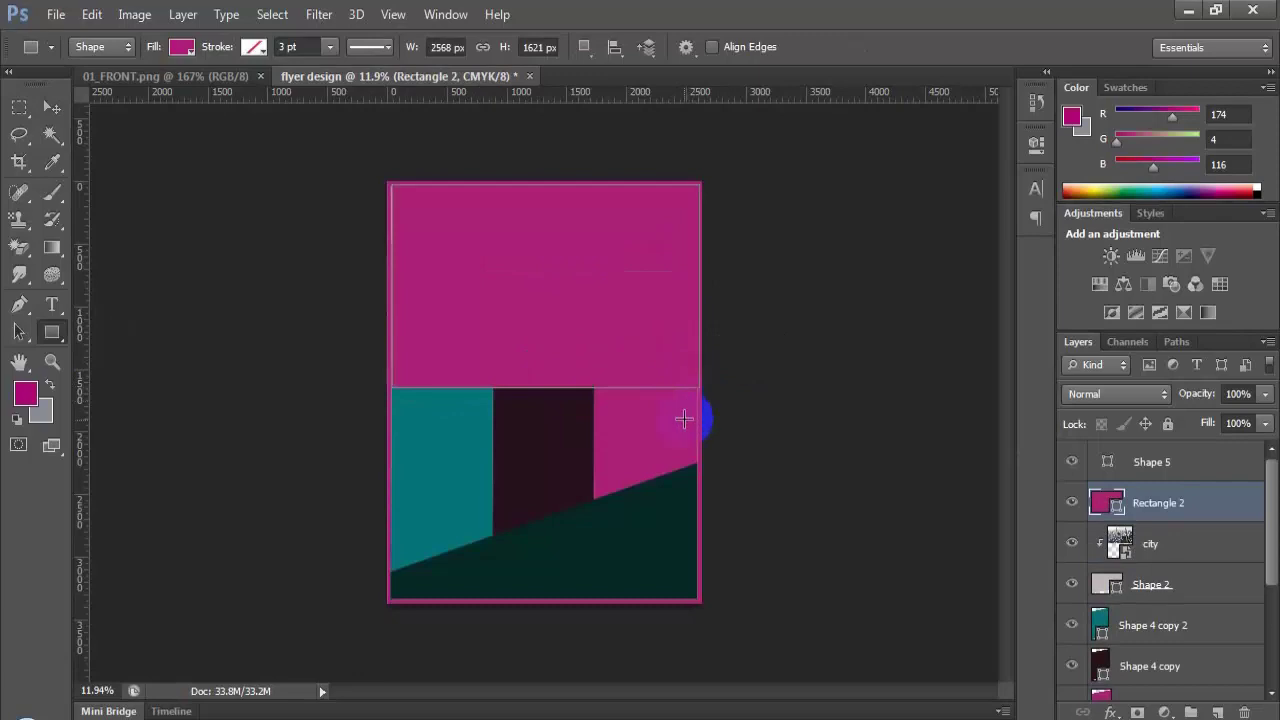
double_click(1118, 505)
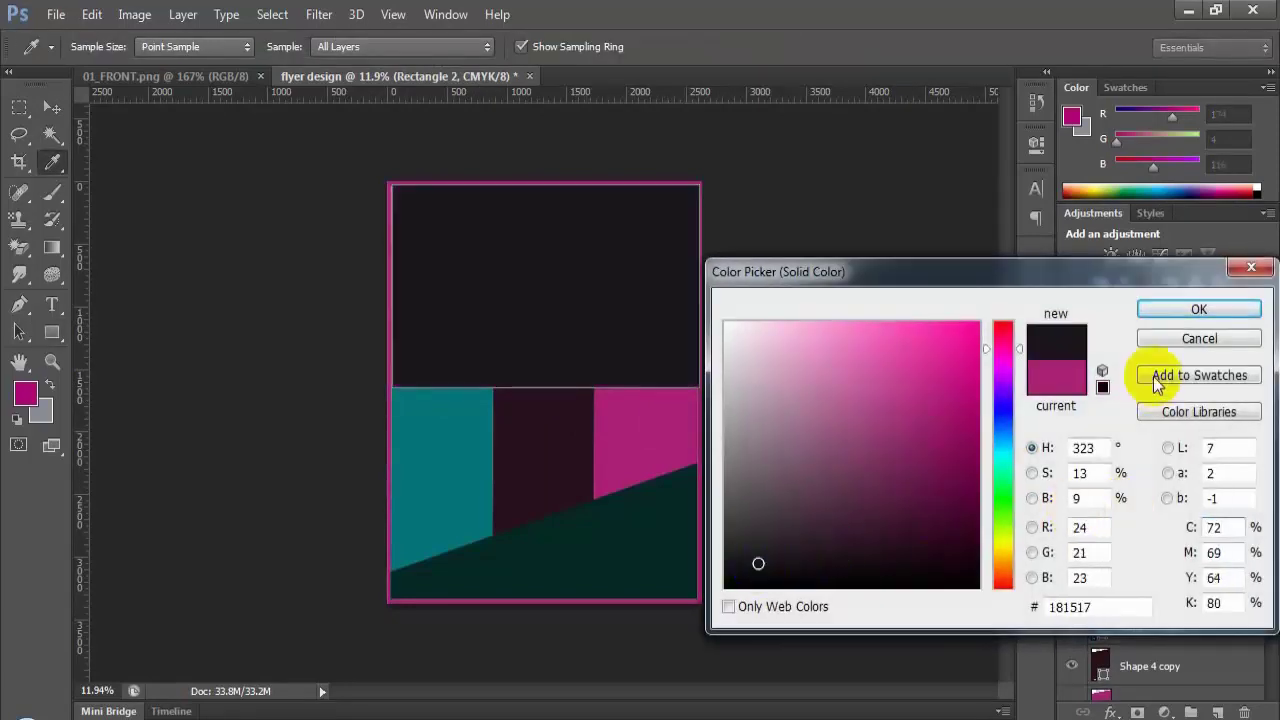
left_click(1169, 314)
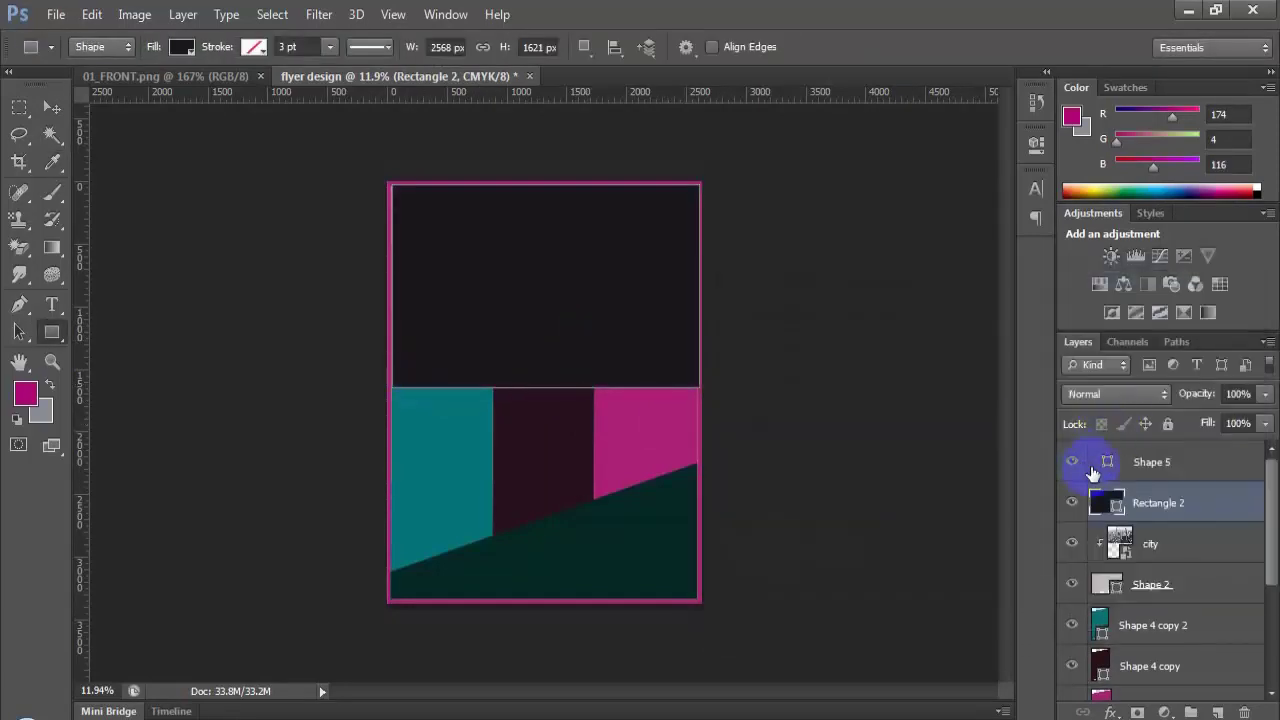
mouse_move(1200, 416)
left_mouse_down()
mouse_move(1212, 415)
mouse_move(1183, 418)
left_mouse_up()
left_click(1155, 543)
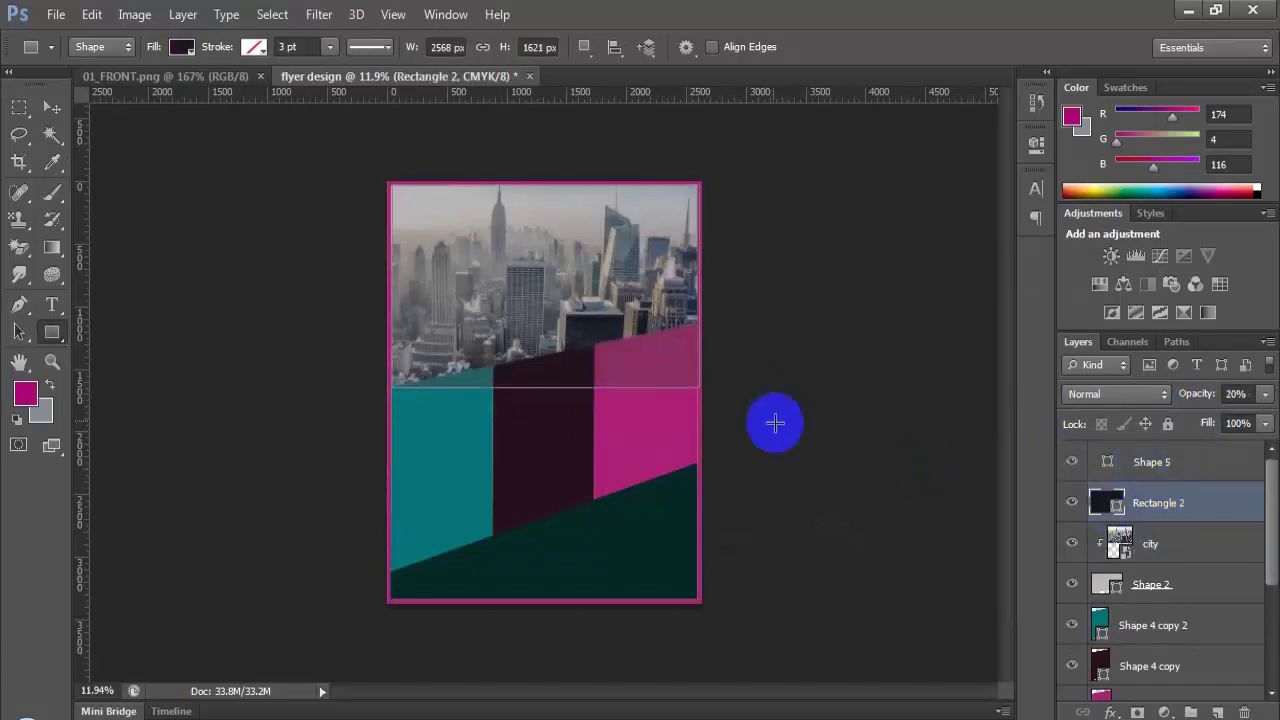
Step: Skew the dark rectangle by about -11.58° so its lower edge follows the slanted columns, and fit its sides to the flyer's border
key("ctrl+t")
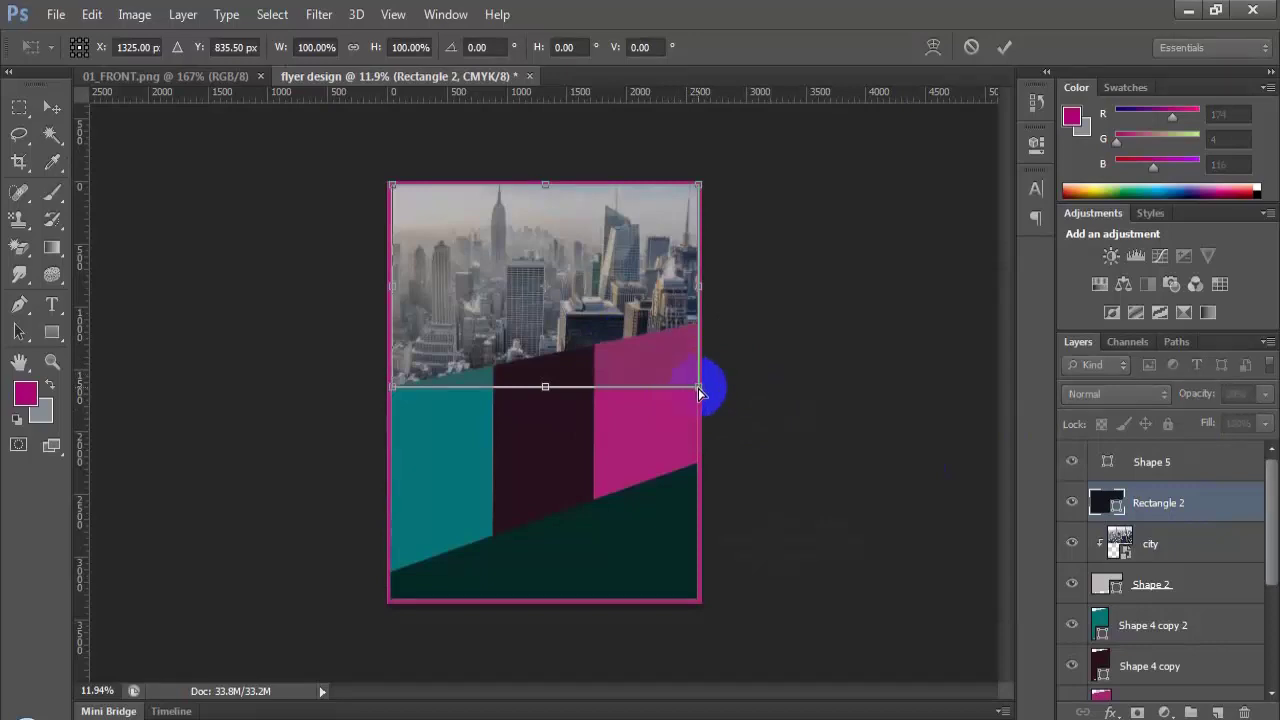
left_click_drag(698, 386, 696, 325)
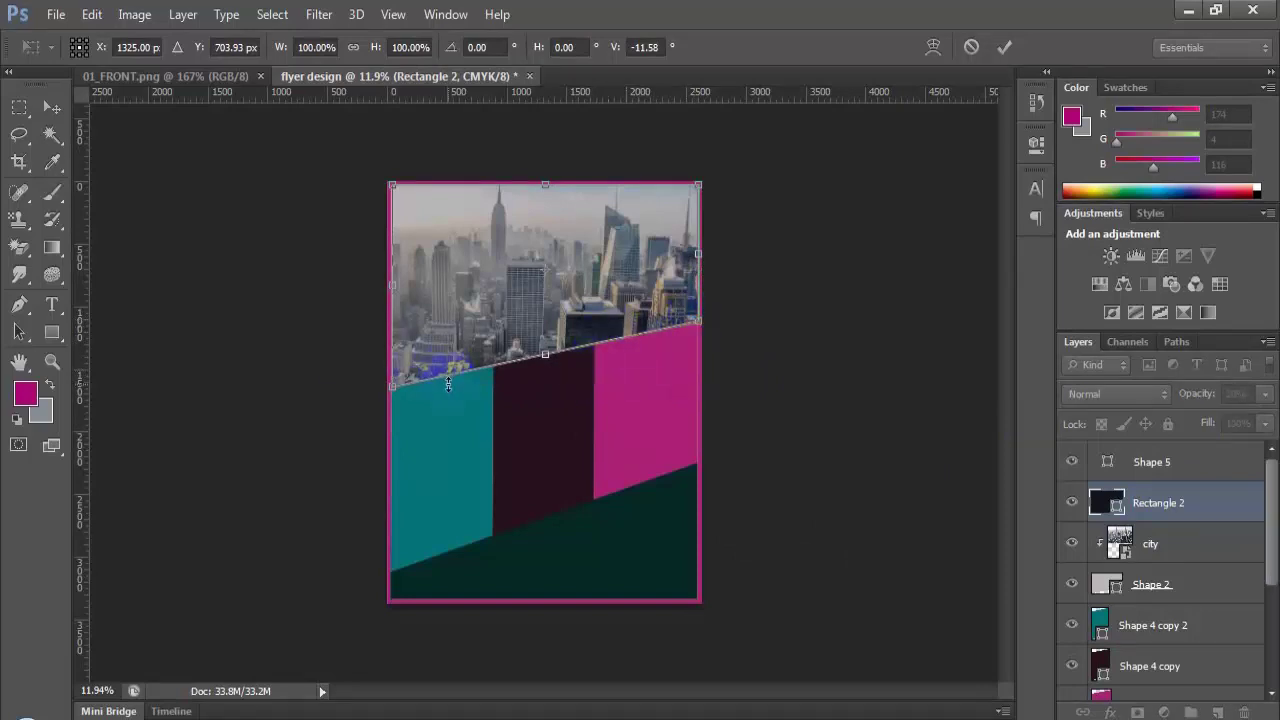
scroll(446, 390, "up", 5)
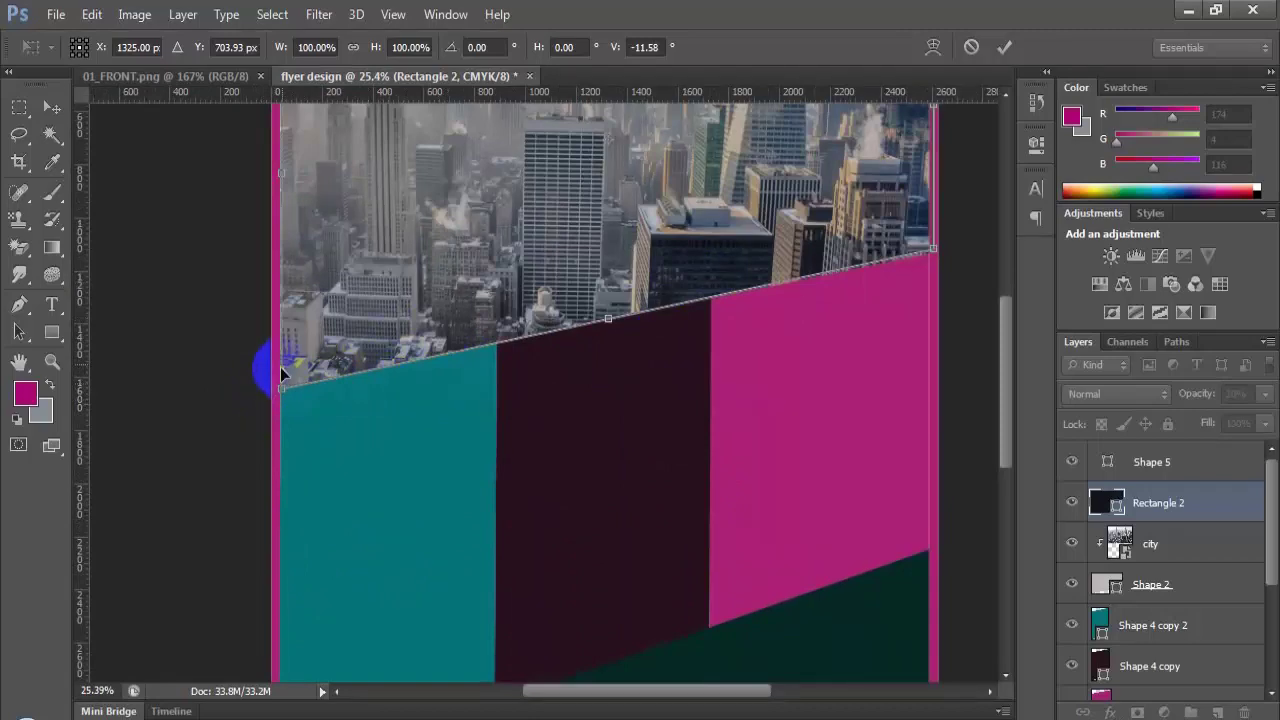
scroll(283, 374, "up", 6)
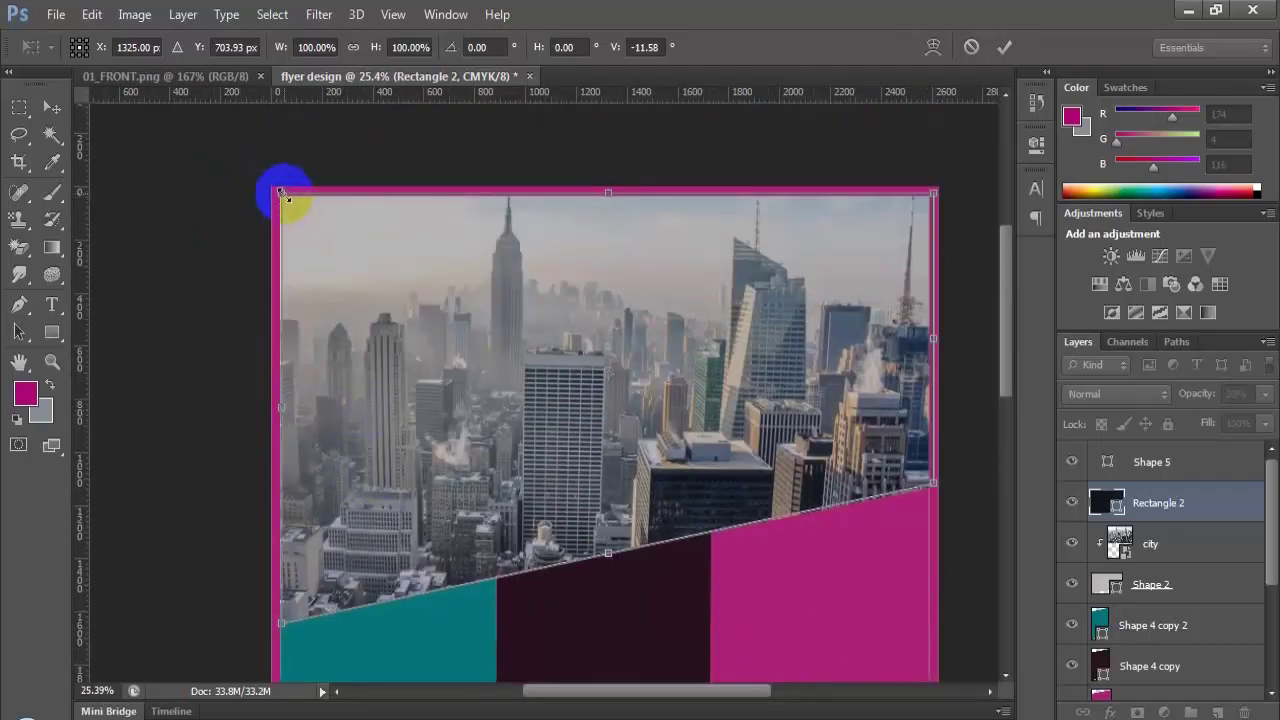
left_click_drag(281, 199, 278, 199)
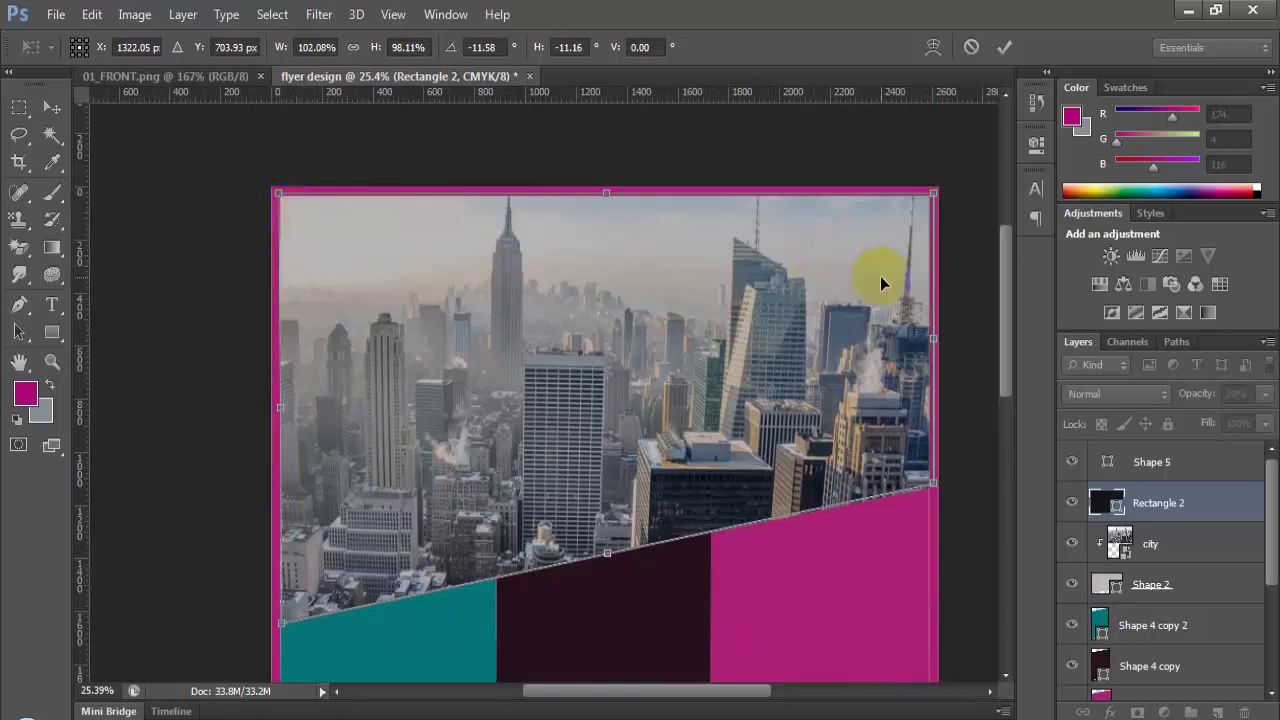
scroll(935, 344, "up", 1)
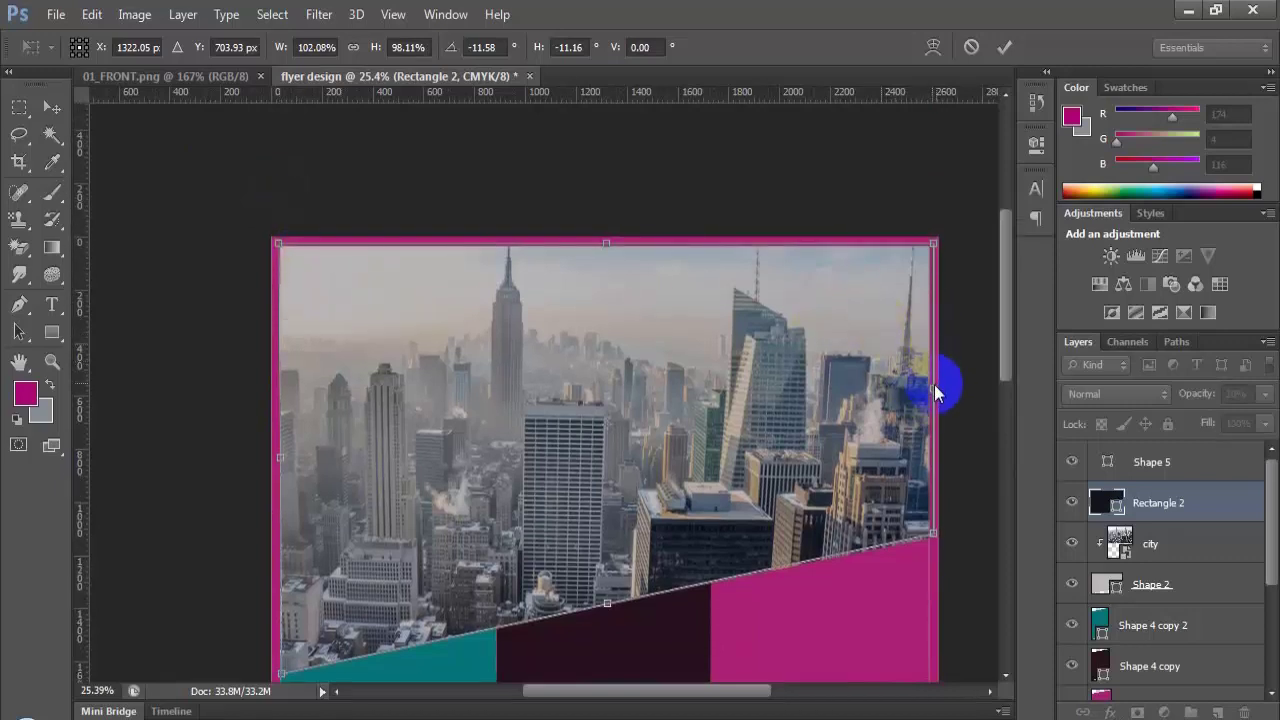
left_click_drag(932, 390, 929, 390)
key("Return")
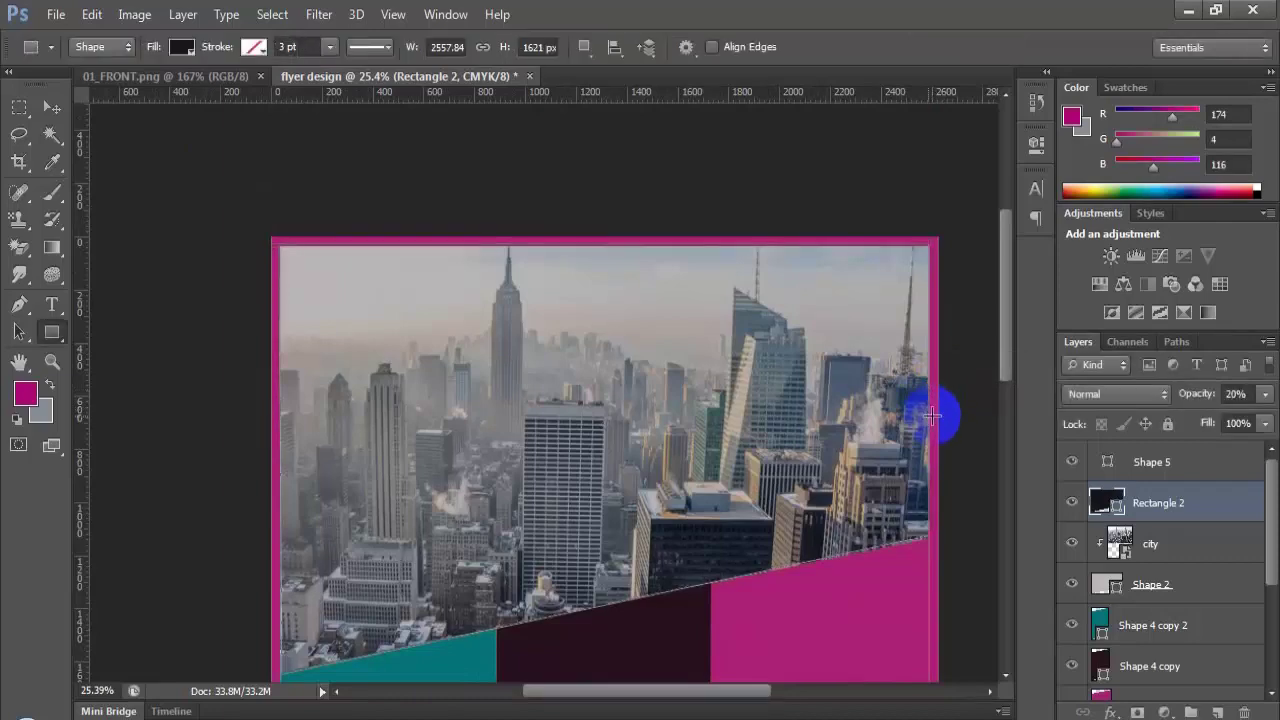
scroll(593, 478, "down", 3, "alt")
scroll(593, 478, "up", 4, "alt")
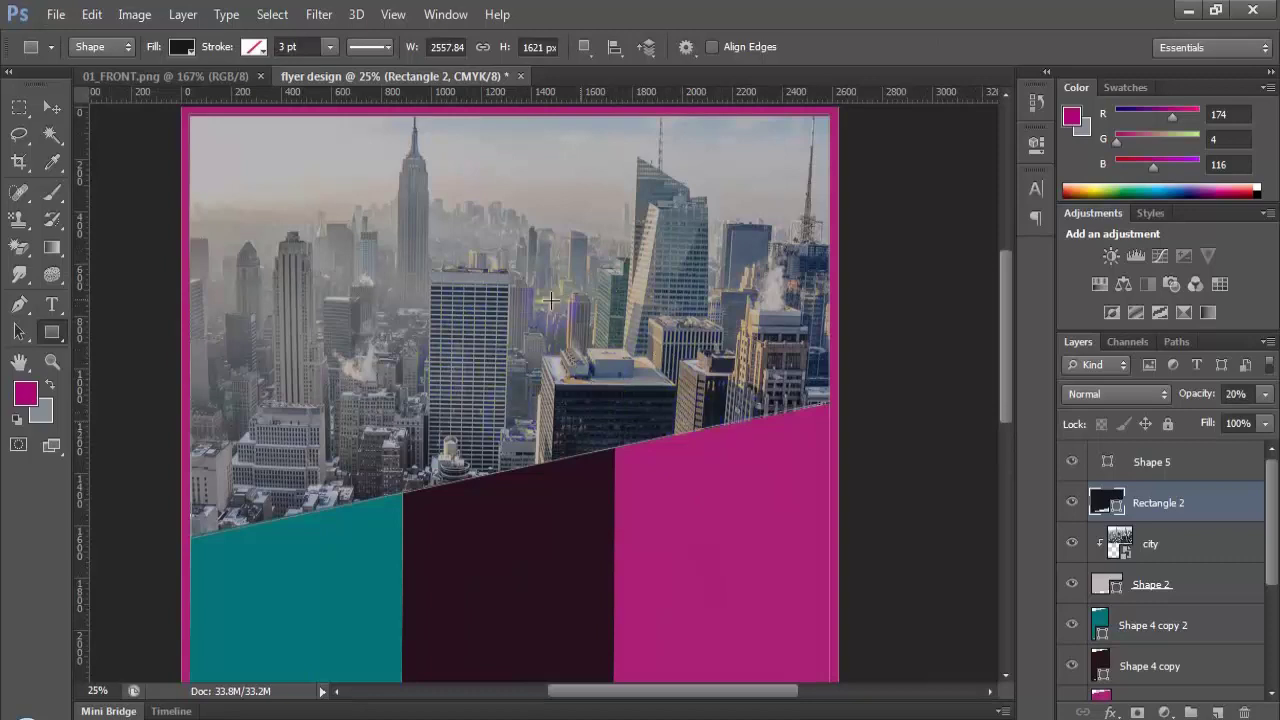
Step: Readjust the opacity of the dark rectangle over the photo, and select the city layer
left_click(1151, 540)
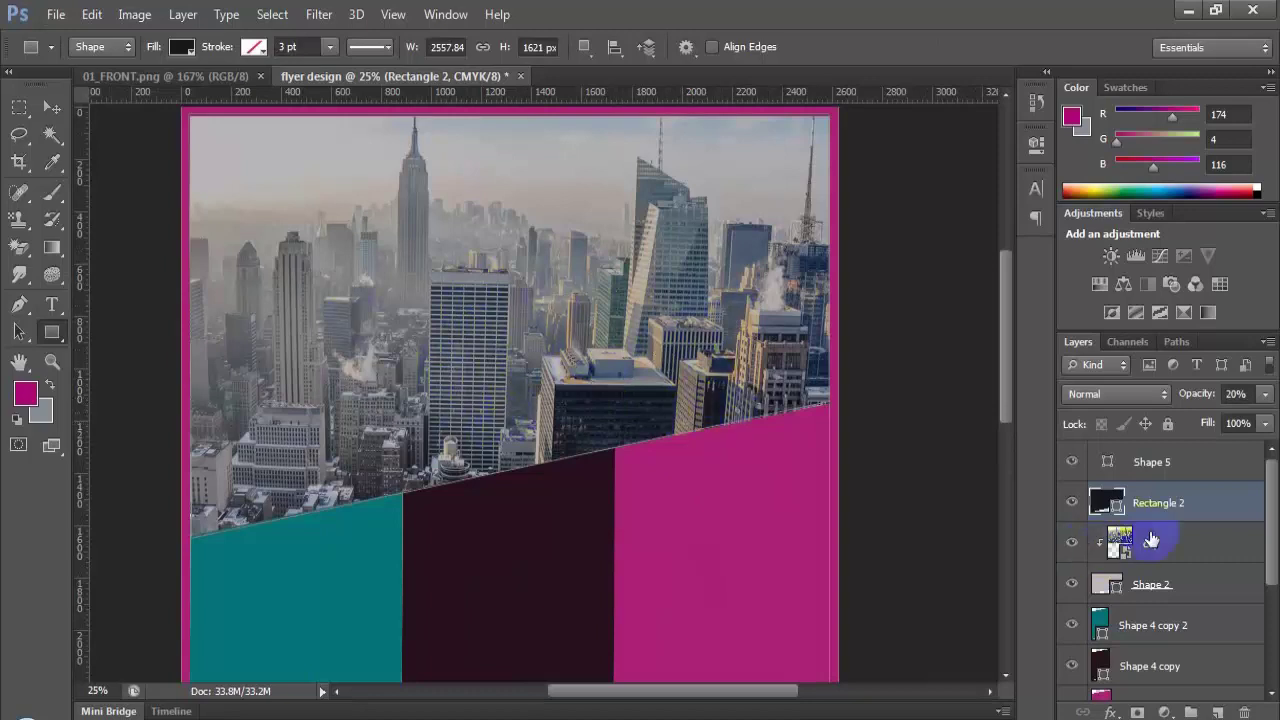
left_click(1267, 395)
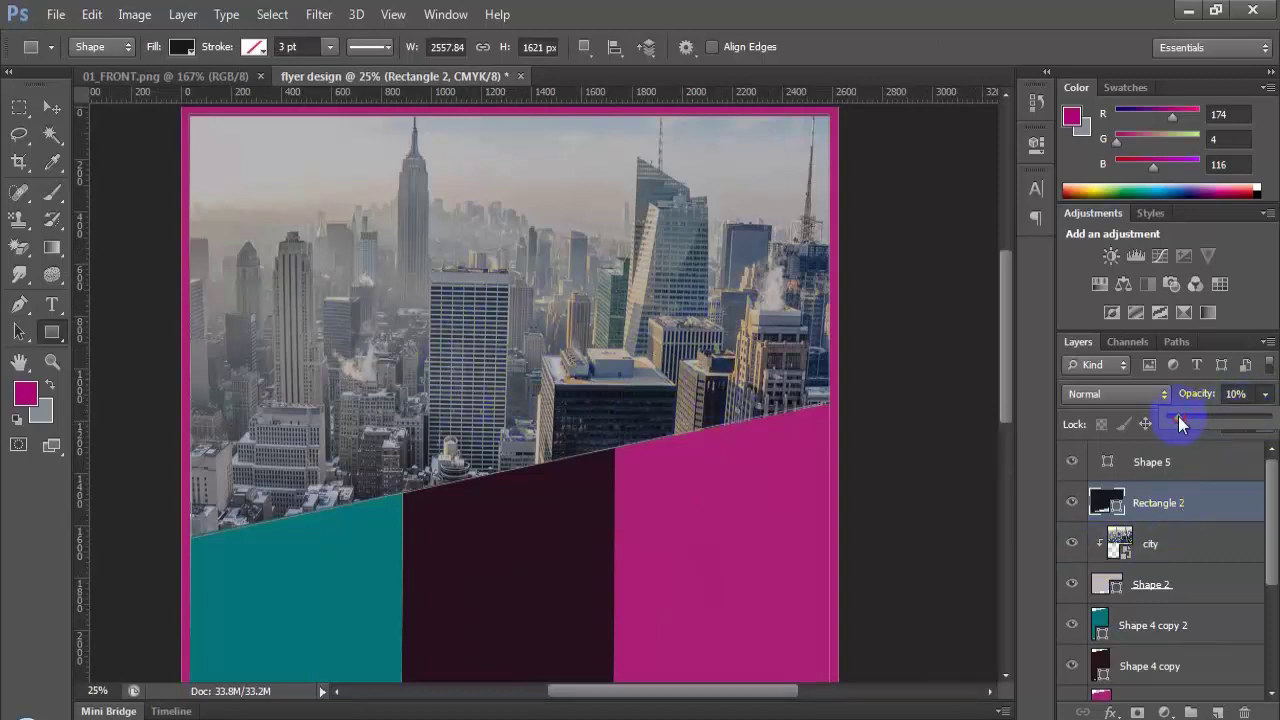
left_click_drag(1180, 424, 1184, 418)
left_click(1192, 543)
scroll(558, 445, "down", 2)
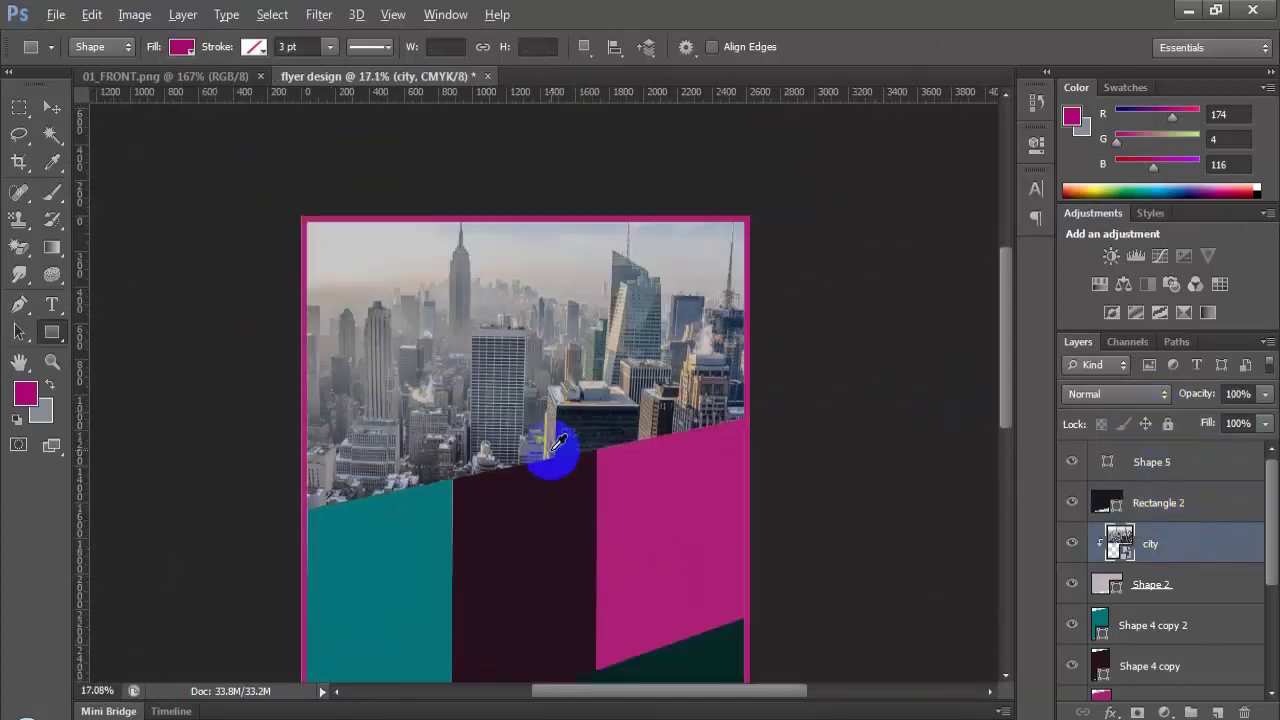
scroll(560, 443, "down", 3)
scroll(560, 372, "up", 3)
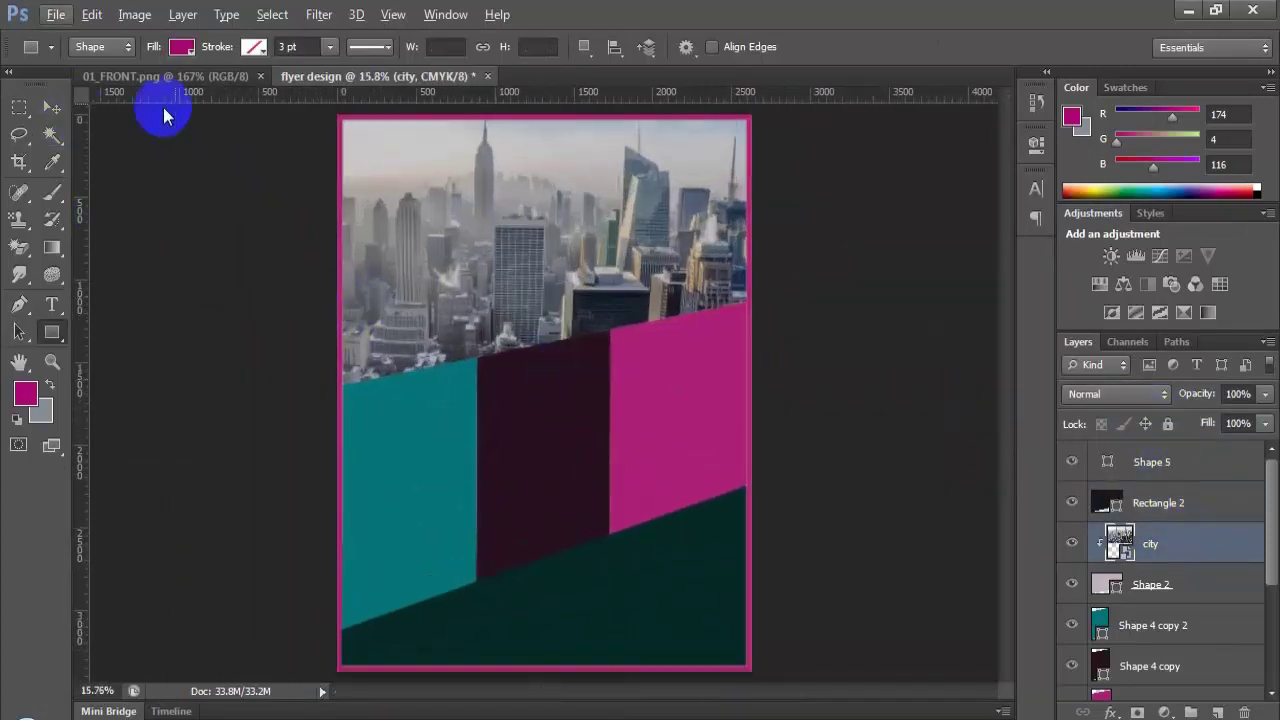
Step: Compare the darkened city photo area with the photo area, circle and text in the 01_FRONT.png reference
left_click(215, 77)
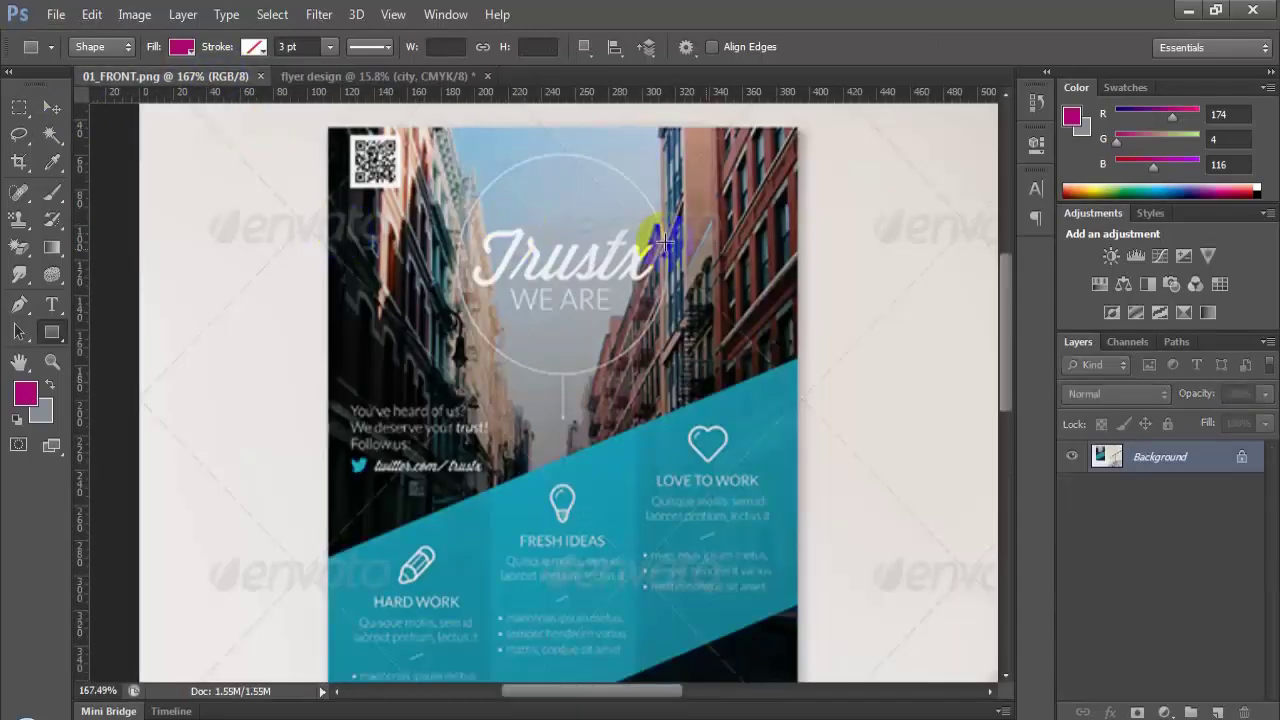
left_click(380, 77)
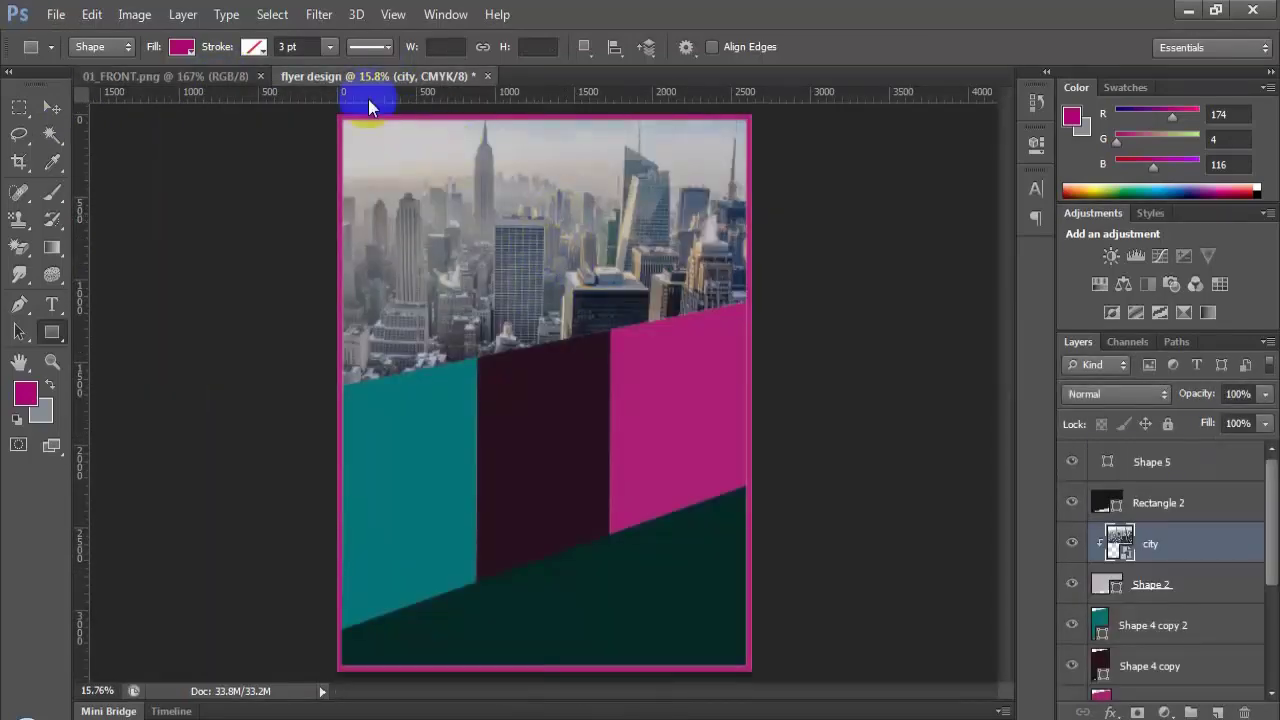
left_click(171, 77)
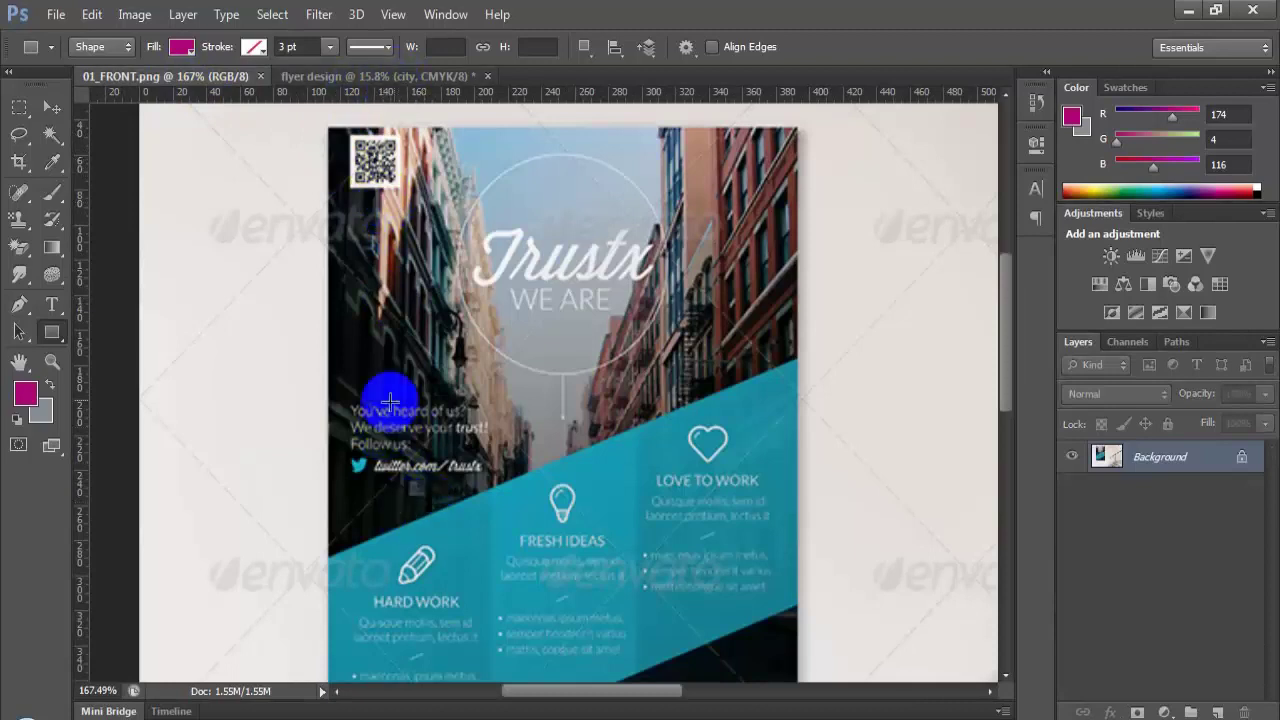
left_click(398, 77)
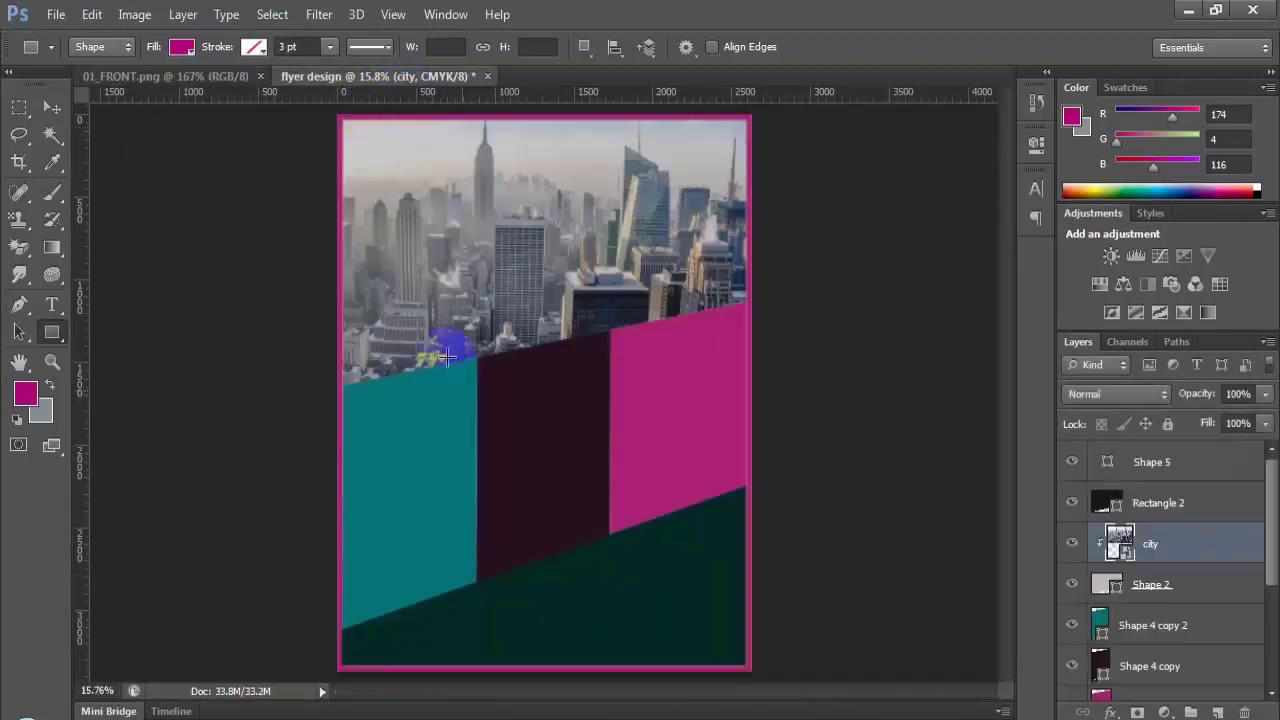
left_click(226, 80)
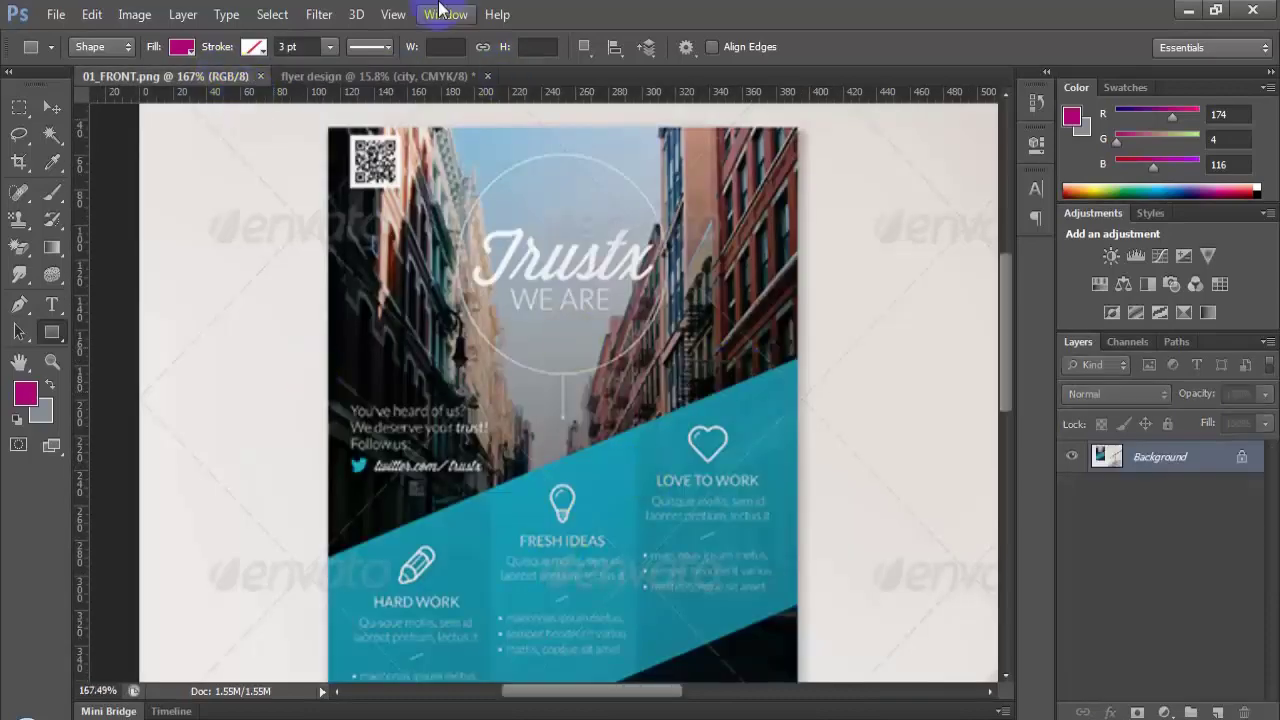
left_click(414, 78)
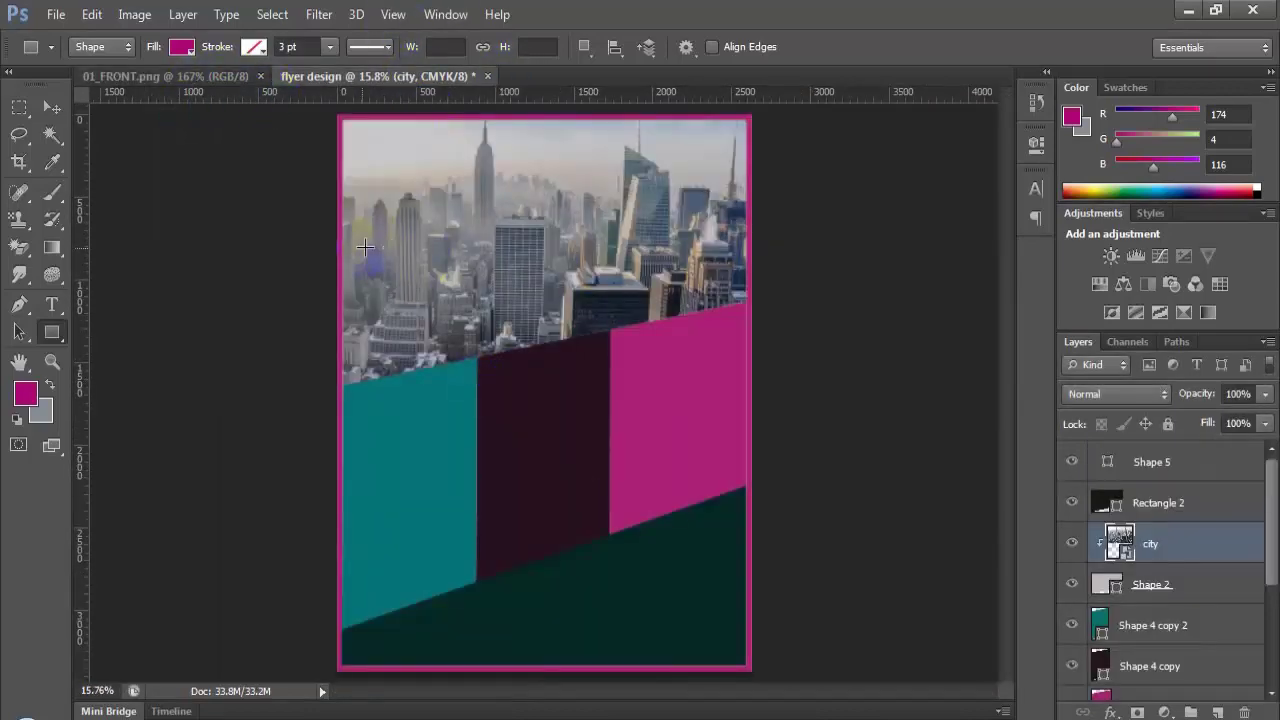
left_click(206, 78)
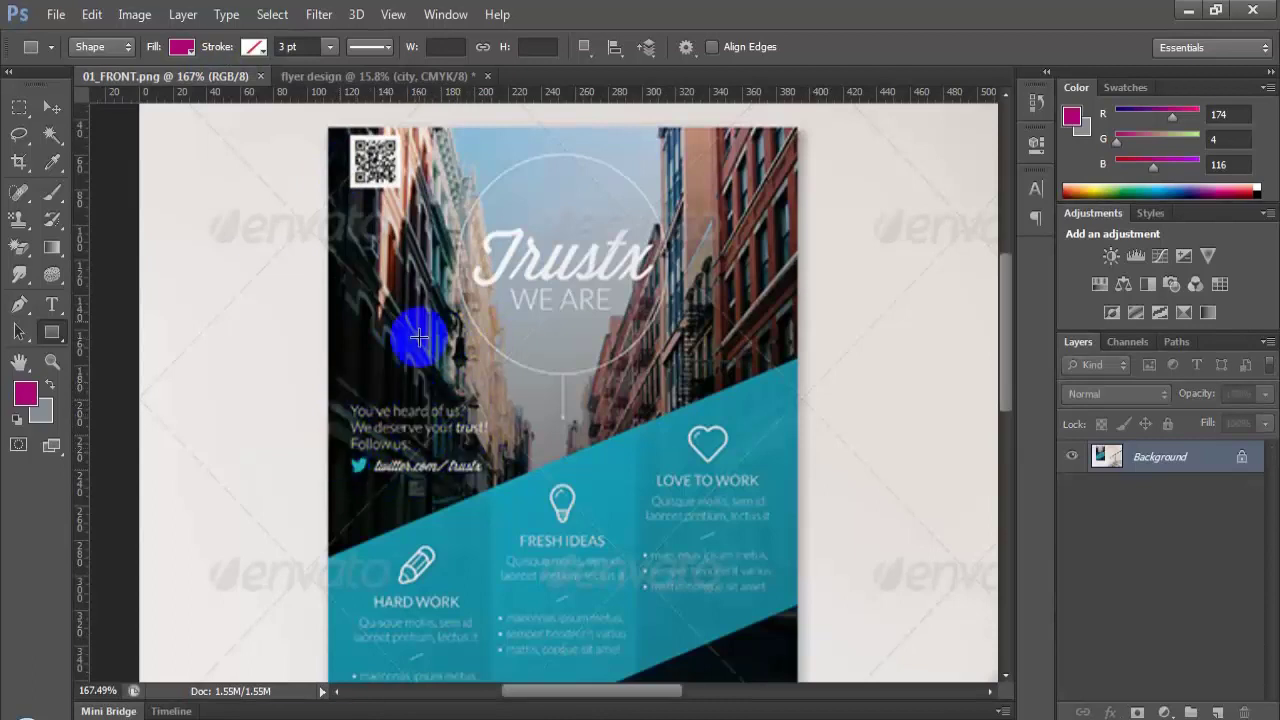
left_click(375, 77)
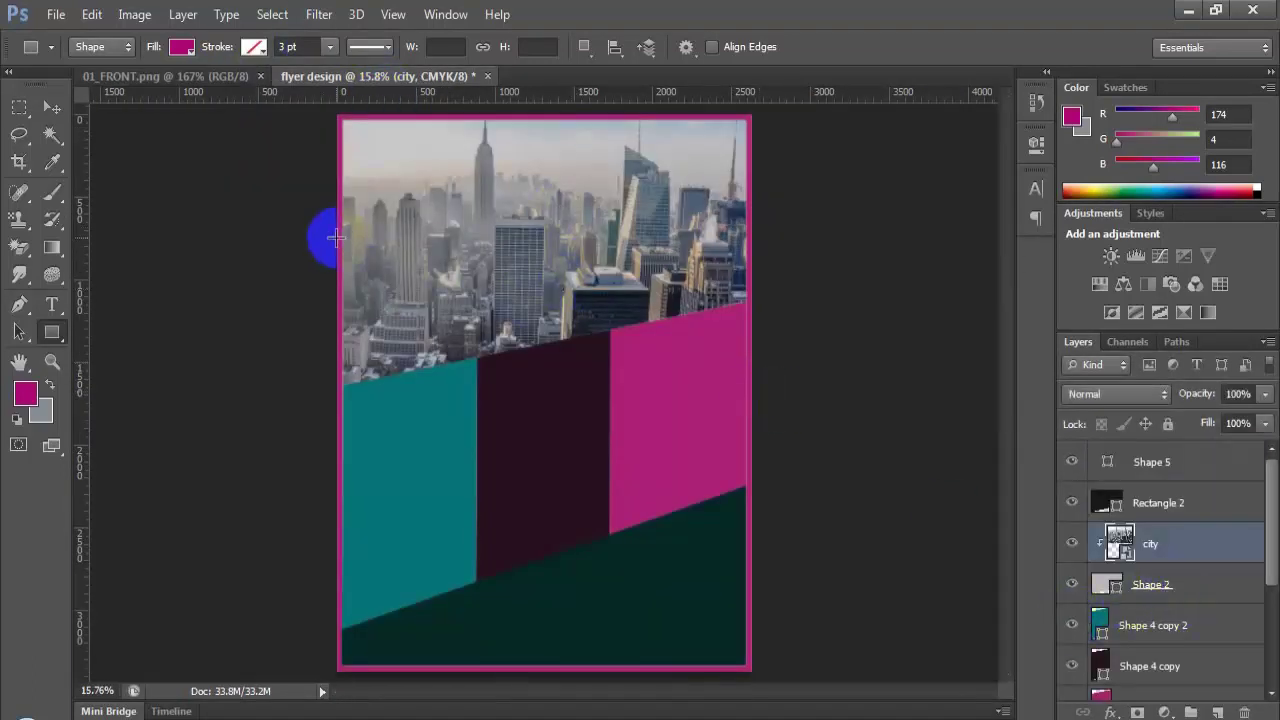
Step: With the Pen tool, draw a triangle about 1110 × 983 px above Shape 5, from the pink side border along the columns' slanted upper edge
left_click(20, 305)
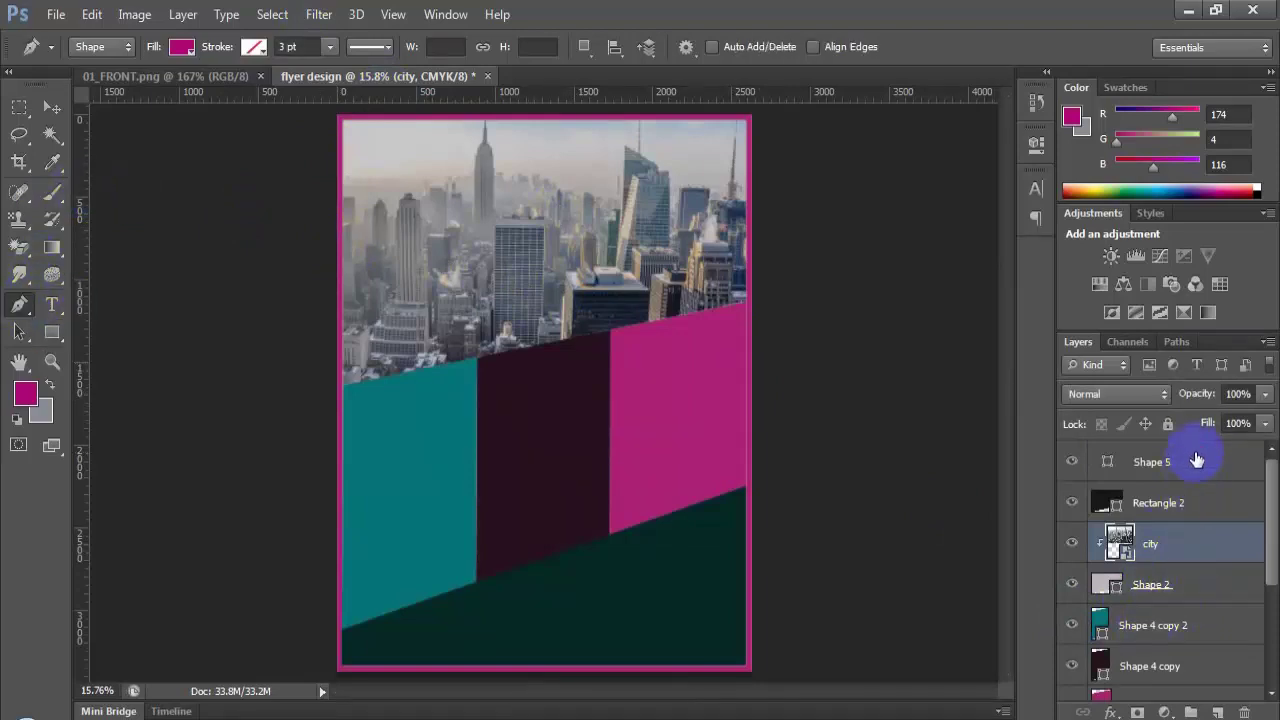
left_click(1150, 461)
scroll(423, 420, "up", 5)
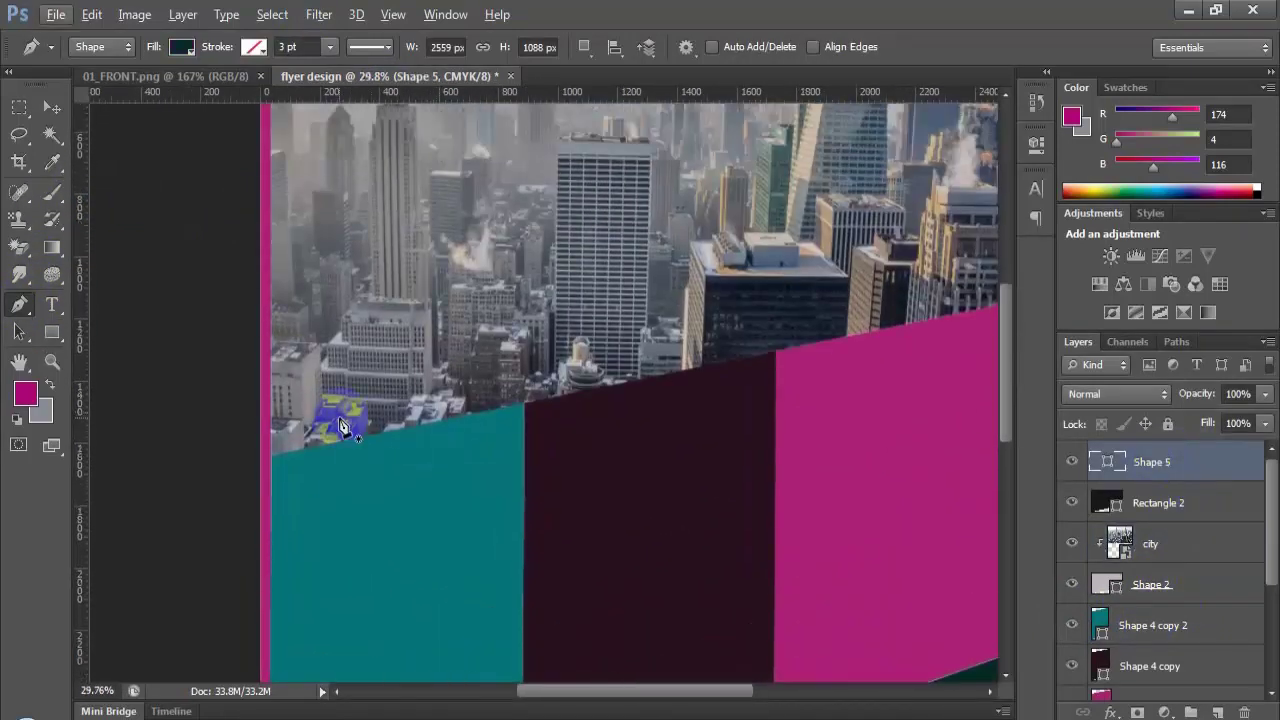
scroll(345, 435, "up", 3)
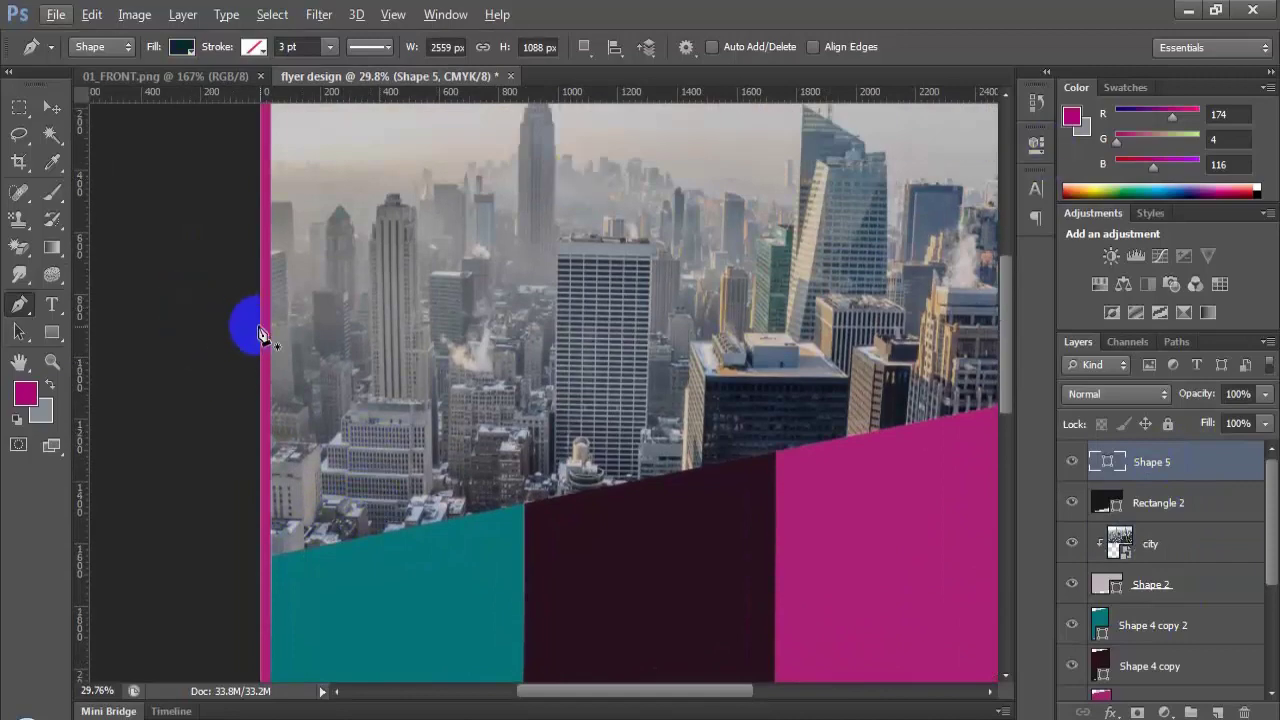
scroll(371, 509, "down", 5)
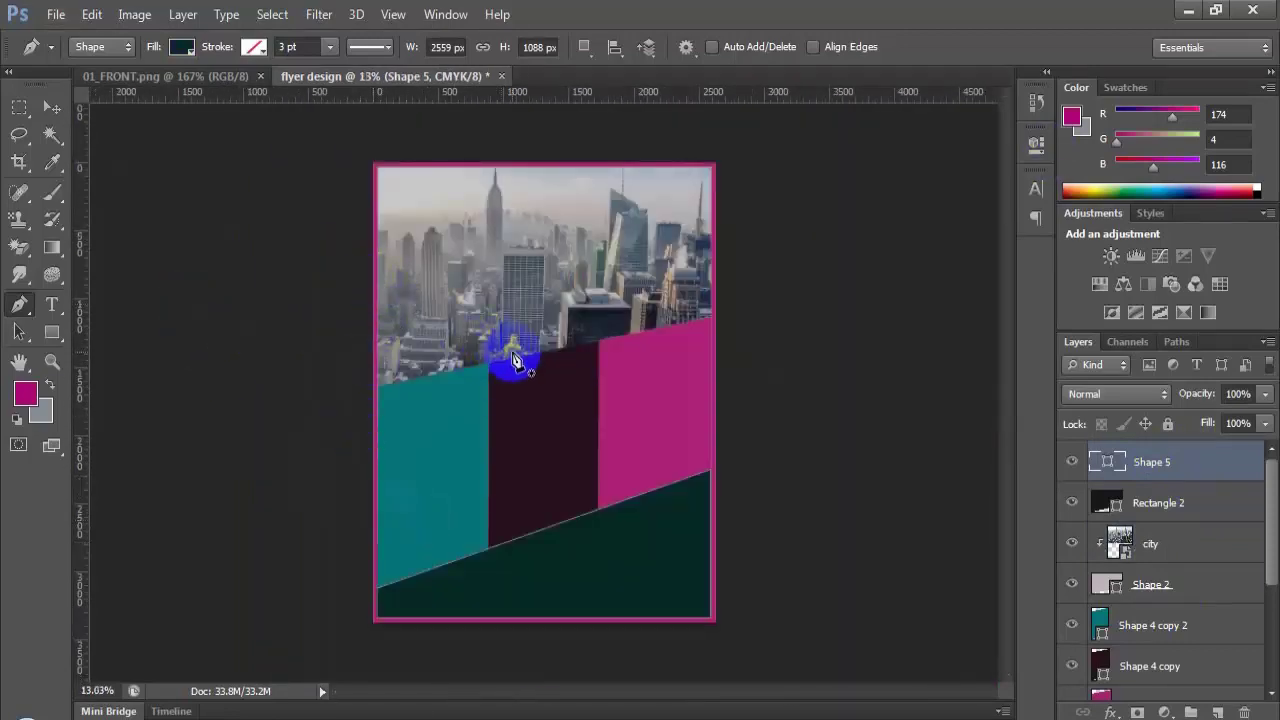
scroll(380, 313, "up", 5)
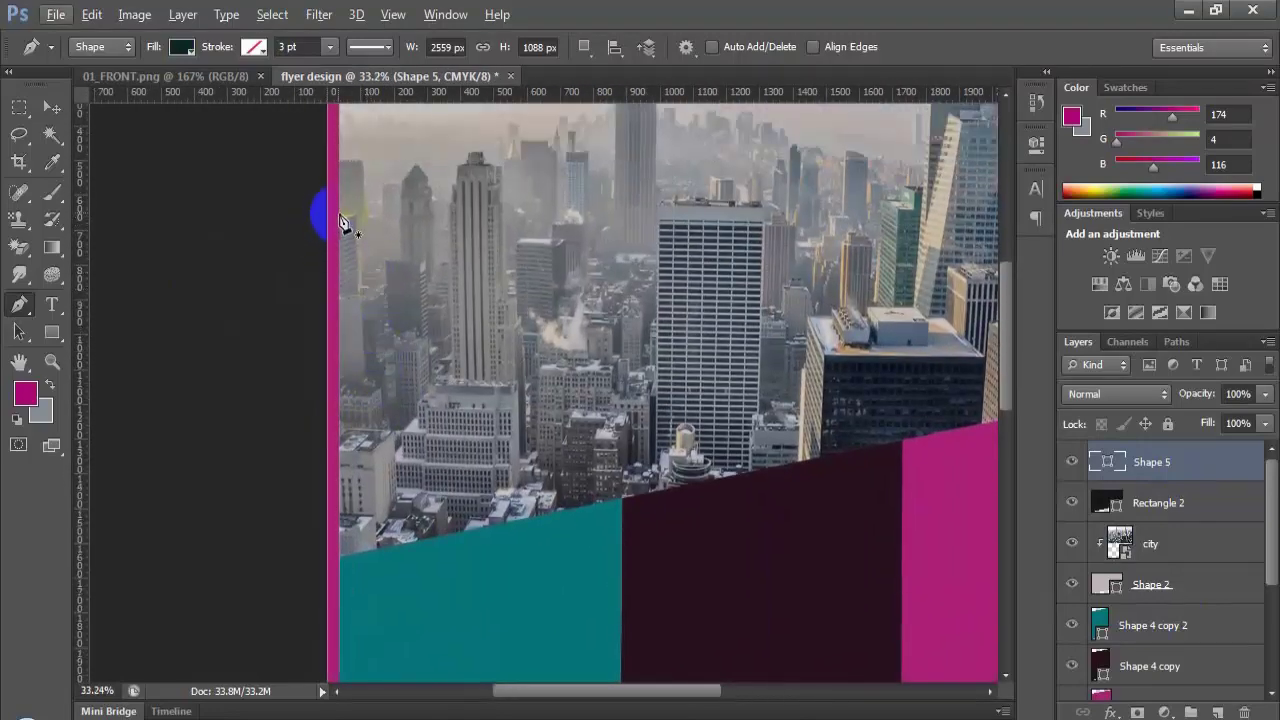
left_click(340, 220)
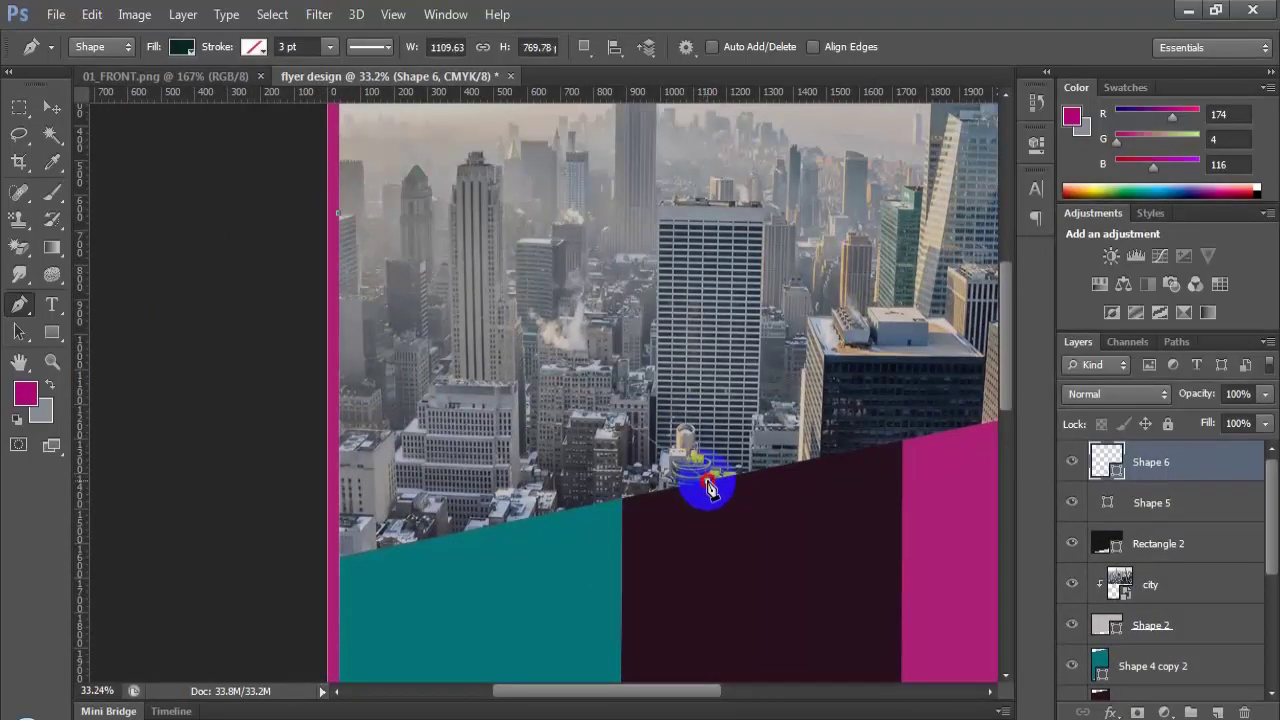
left_click(443, 522)
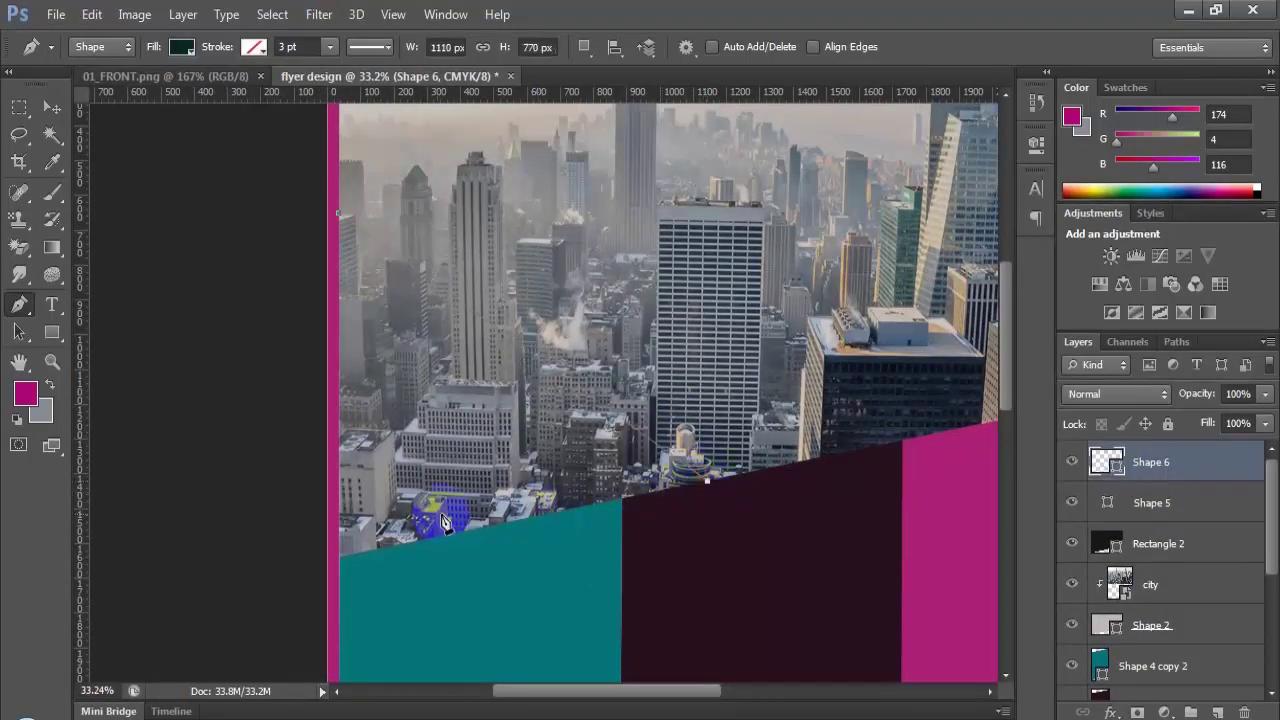
left_click(340, 555)
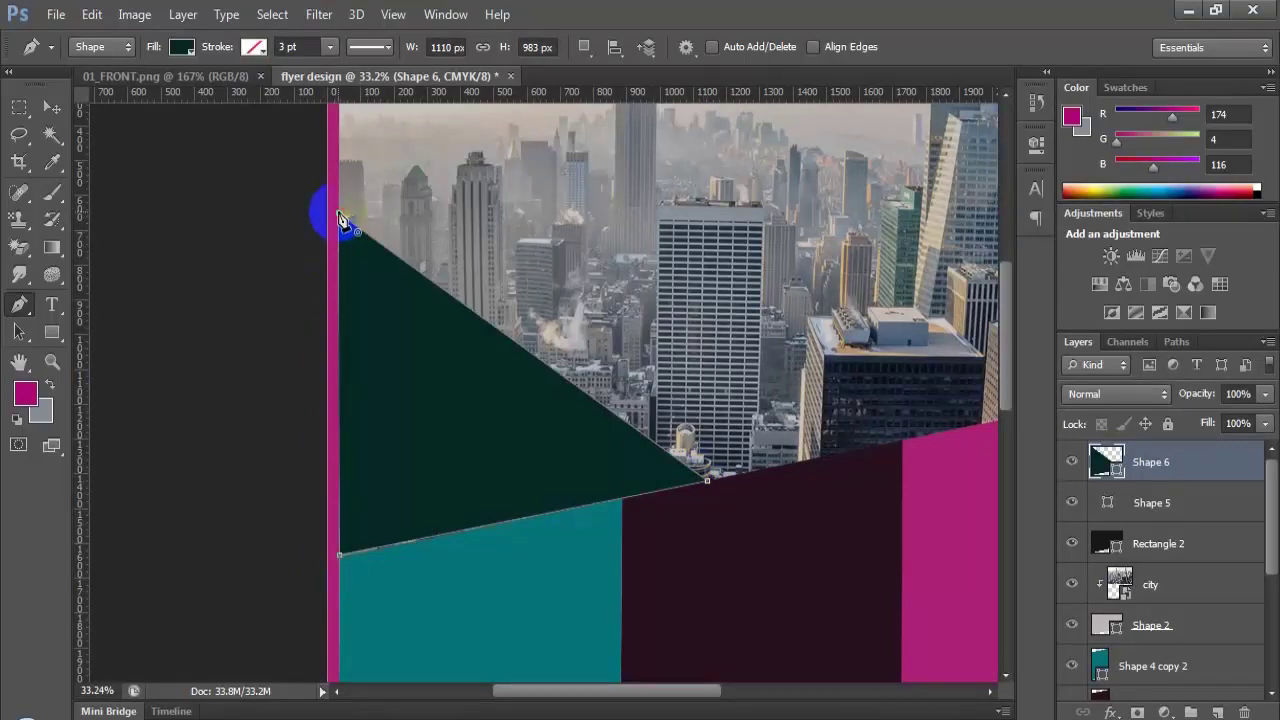
Step: Change the fill of the triangle over the city photo to light gray #c7c7c7
scroll(371, 380, "down", 5)
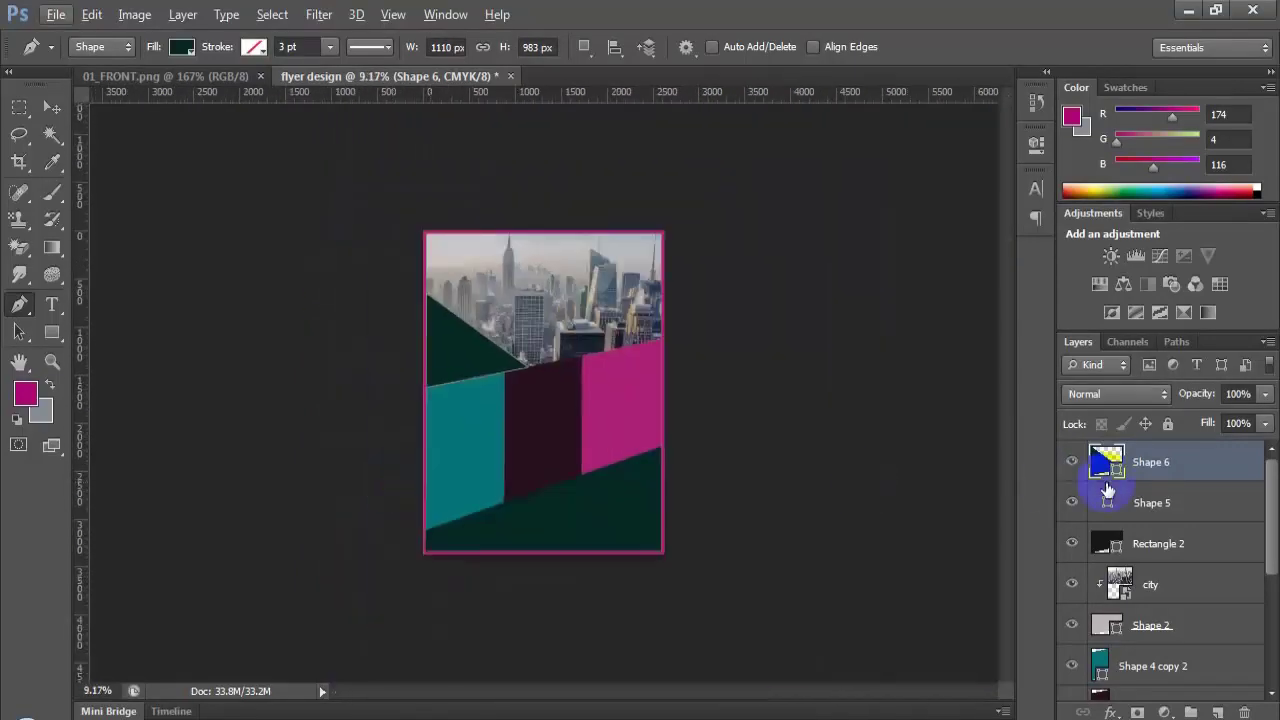
double_click(1107, 482)
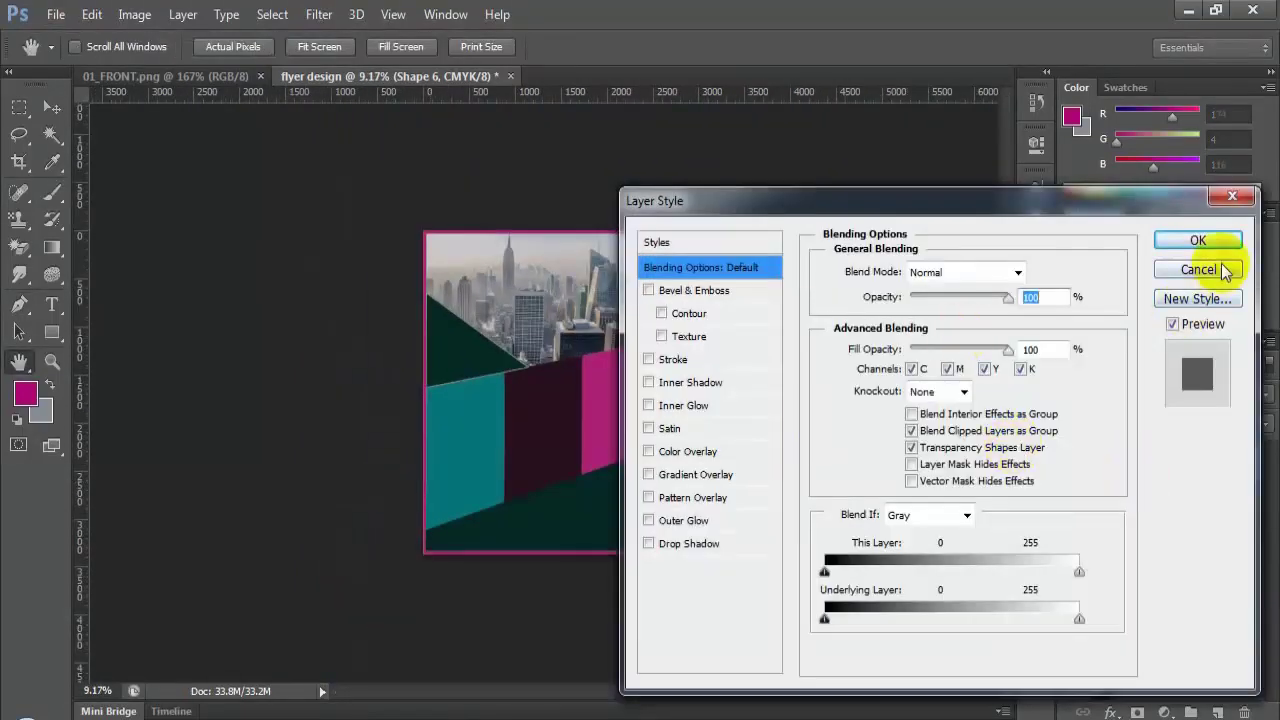
left_click(1205, 229)
double_click(1111, 472)
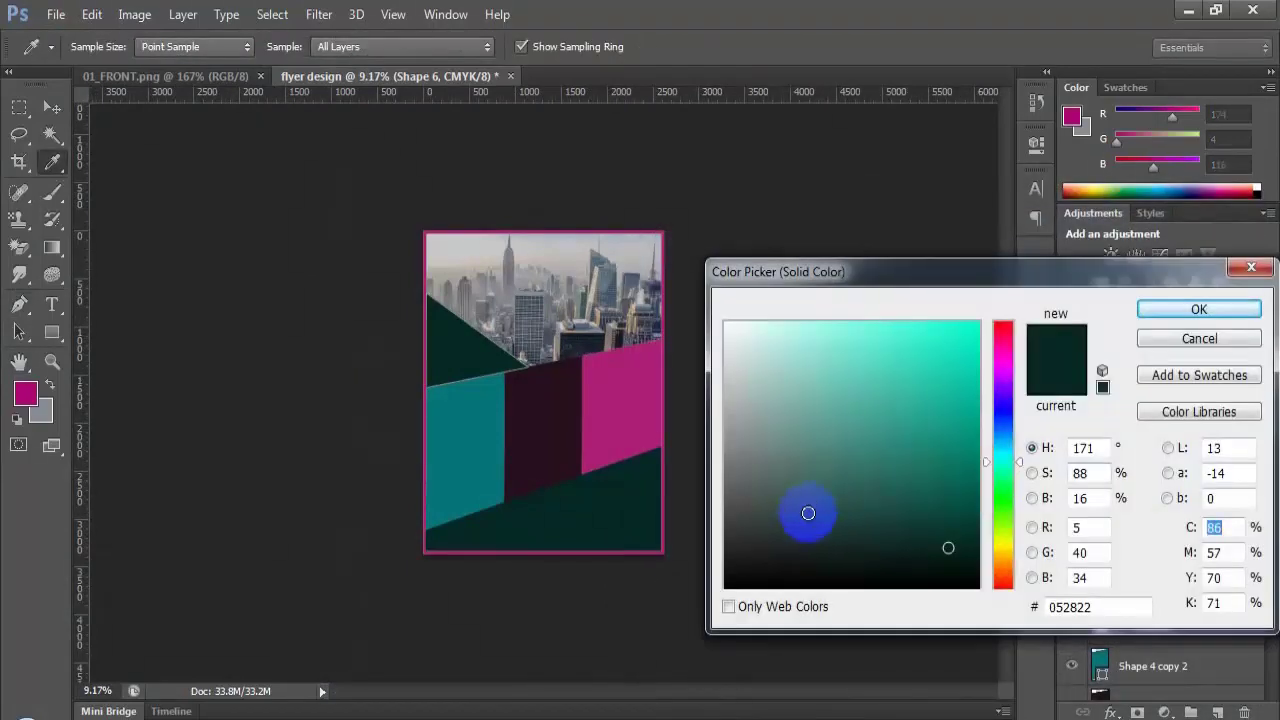
left_click(744, 377)
left_click(749, 402)
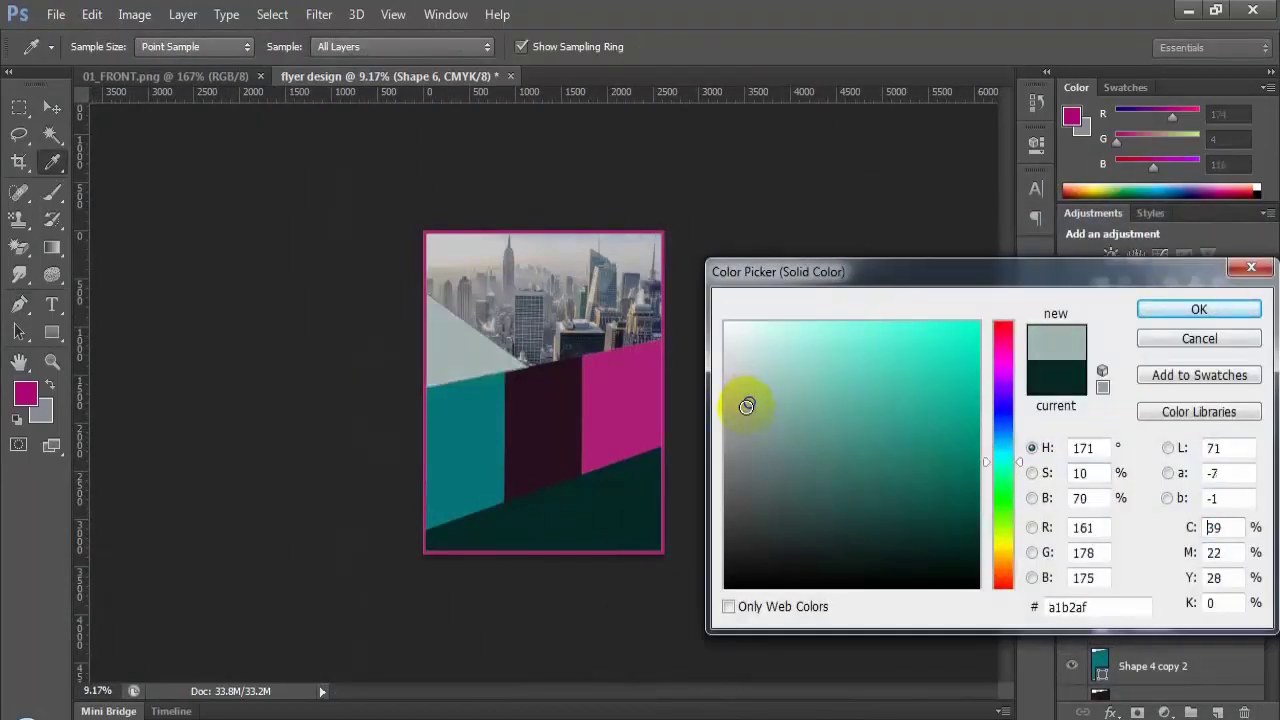
left_click(723, 323)
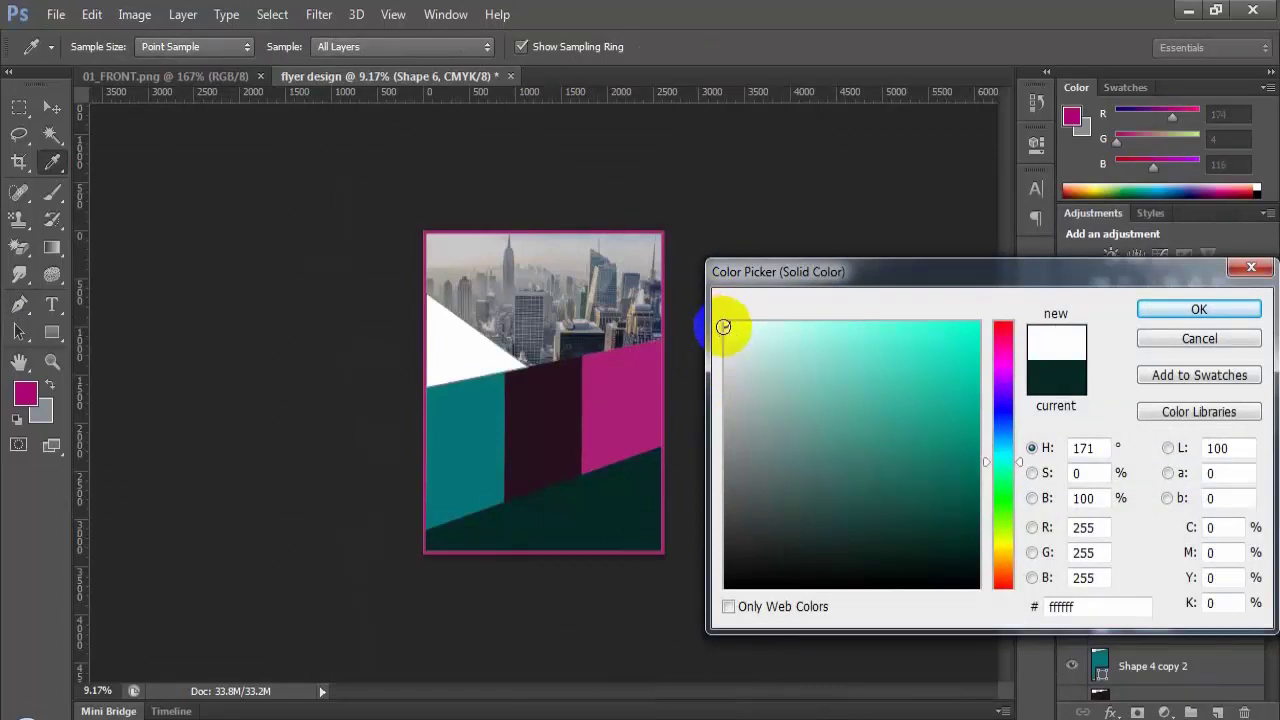
mouse_move(723, 326)
left_mouse_down()
mouse_move(740, 430)
mouse_move(724, 363)
left_mouse_up()
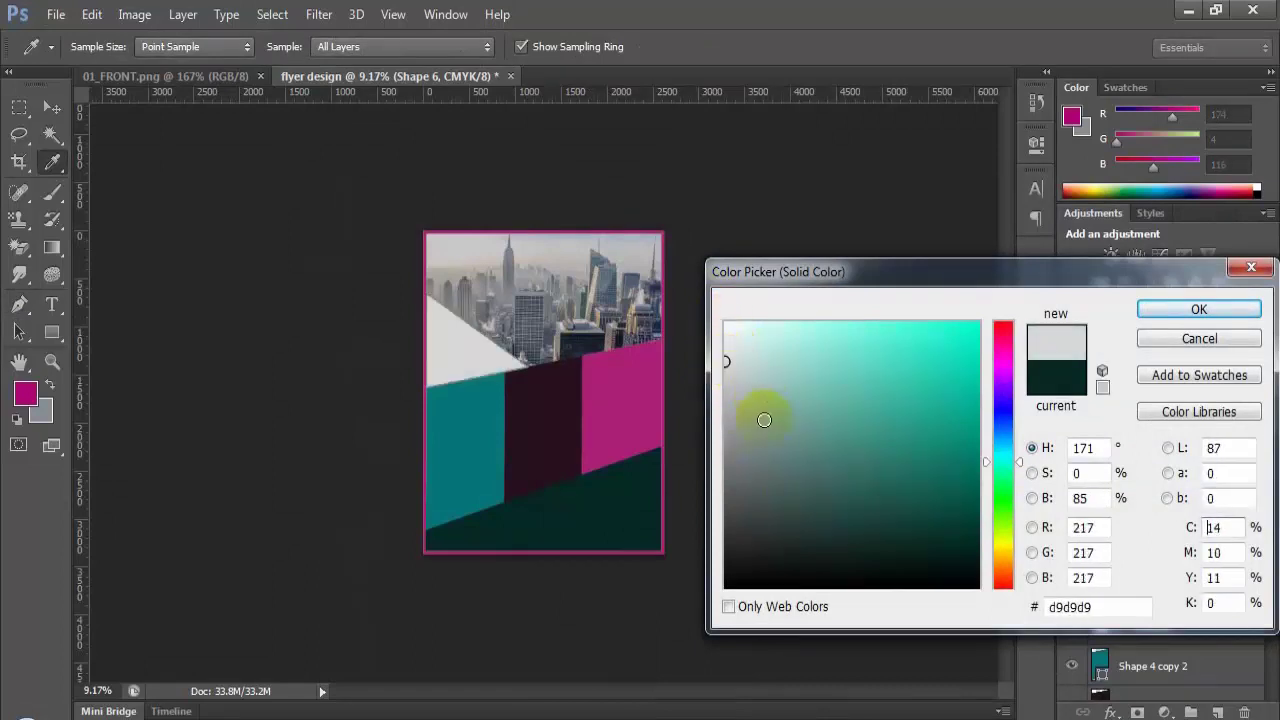
left_click_drag(543, 349, 570, 305)
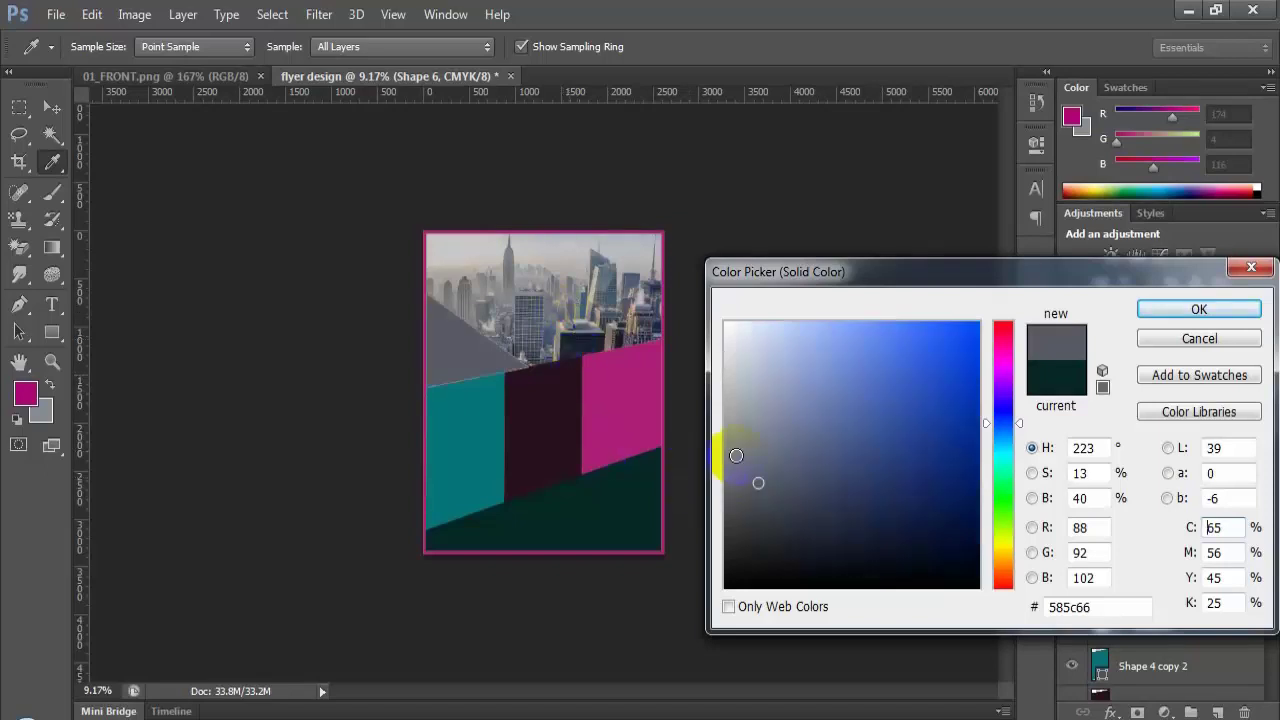
mouse_move(723, 449)
left_mouse_down()
mouse_move(749, 349)
mouse_move(724, 380)
left_mouse_up()
left_click(1224, 305)
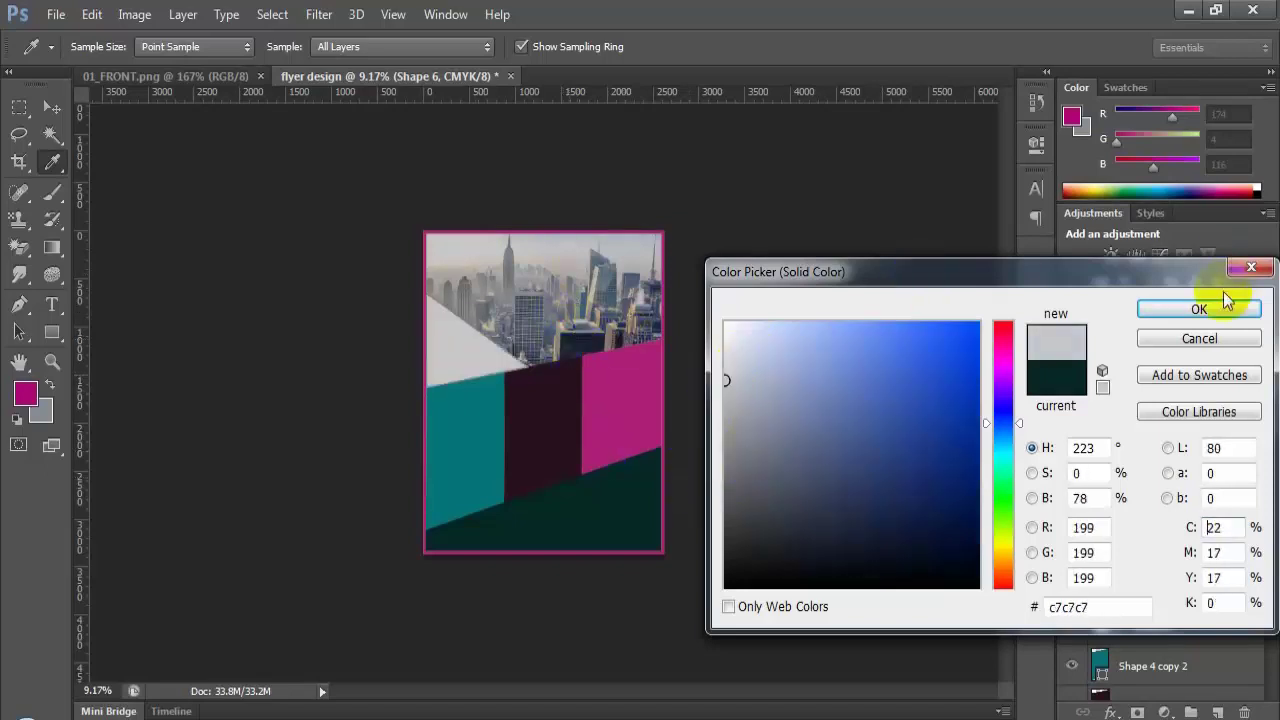
left_click(1139, 495)
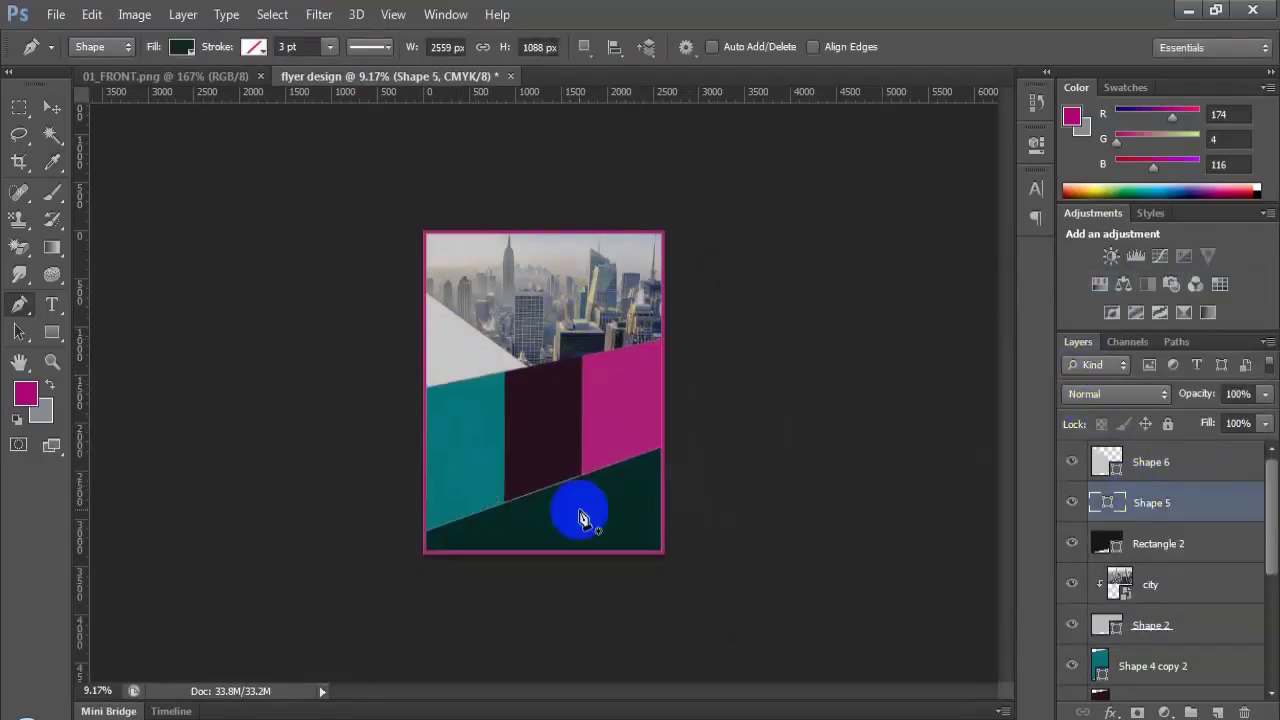
left_click(1182, 545)
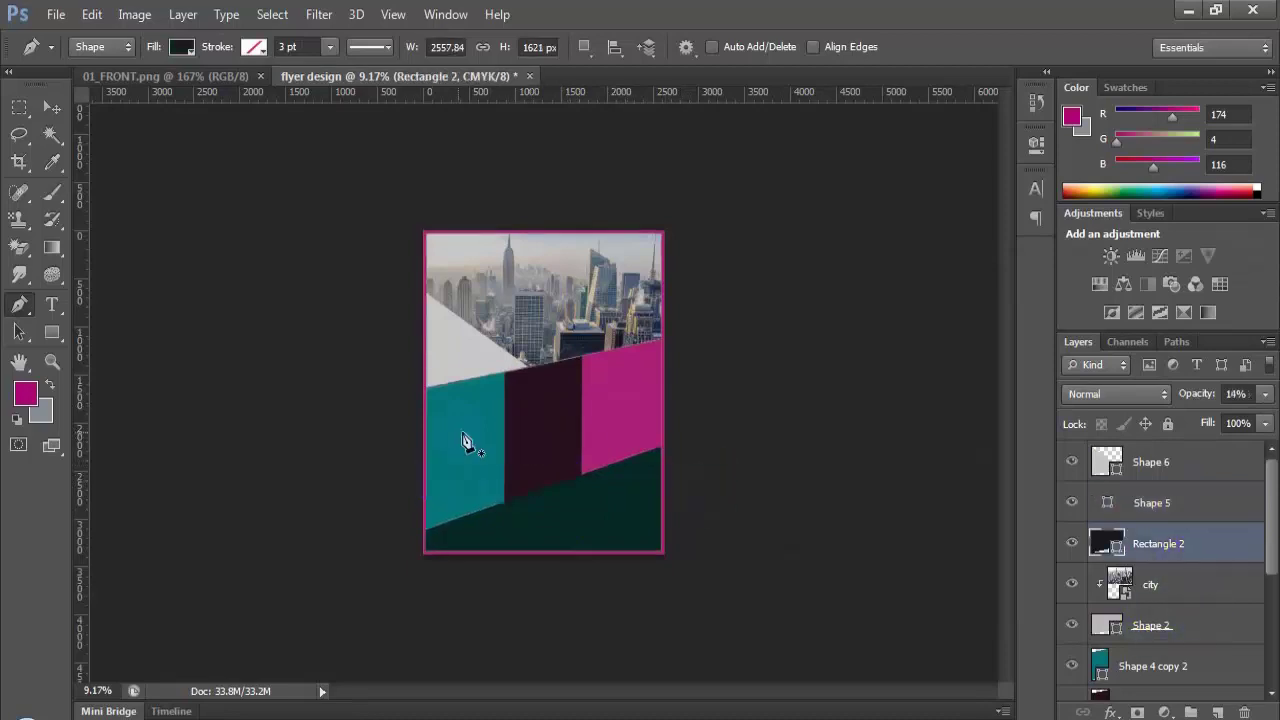
left_click(1180, 588)
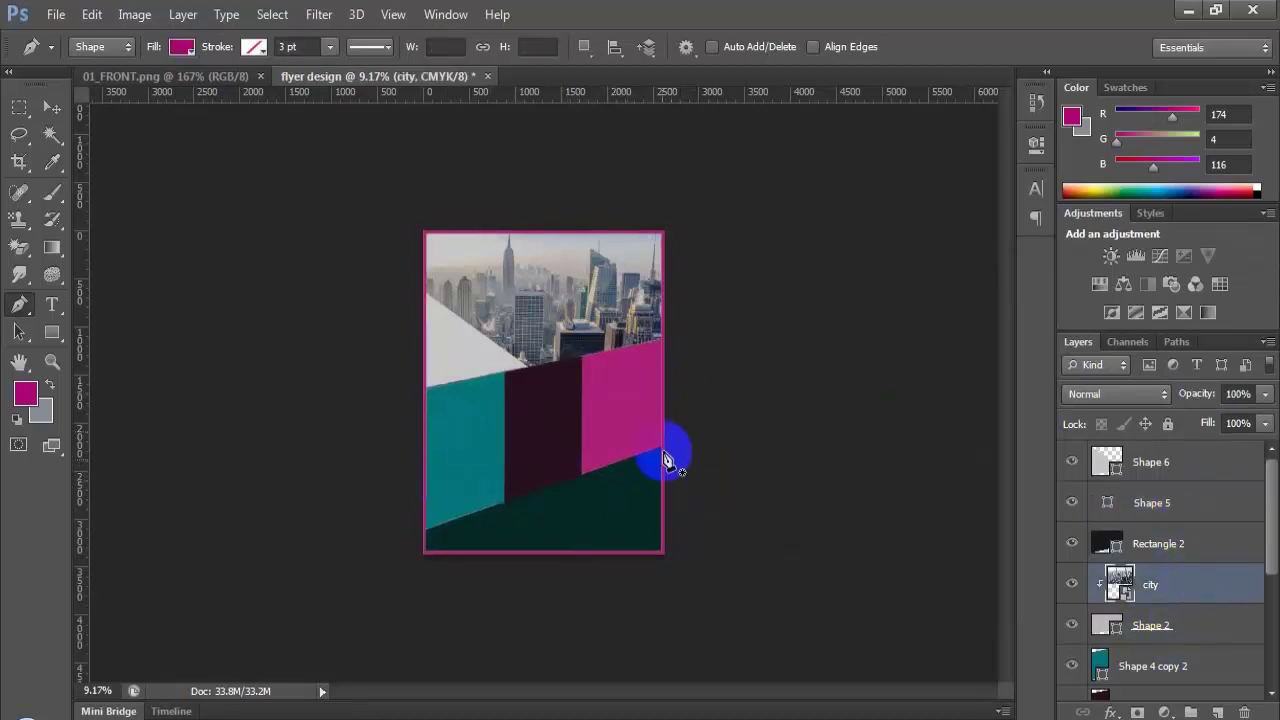
Step: Stretch the gray triangle's lower edge to 100.61% height so it closes the thin gap above the teal column
scroll(666, 457, "up", 3)
scroll(355, 380, "up", 5)
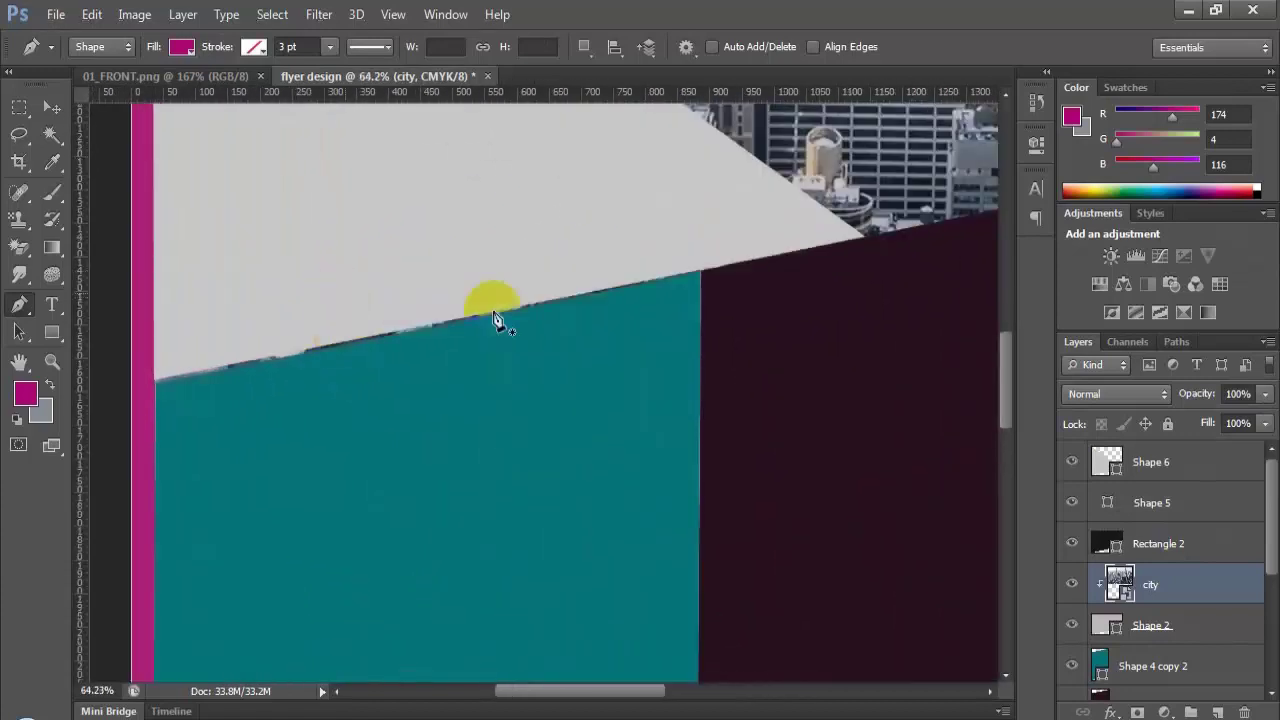
left_click(52, 107)
left_click(305, 190)
key("ctrl+t")
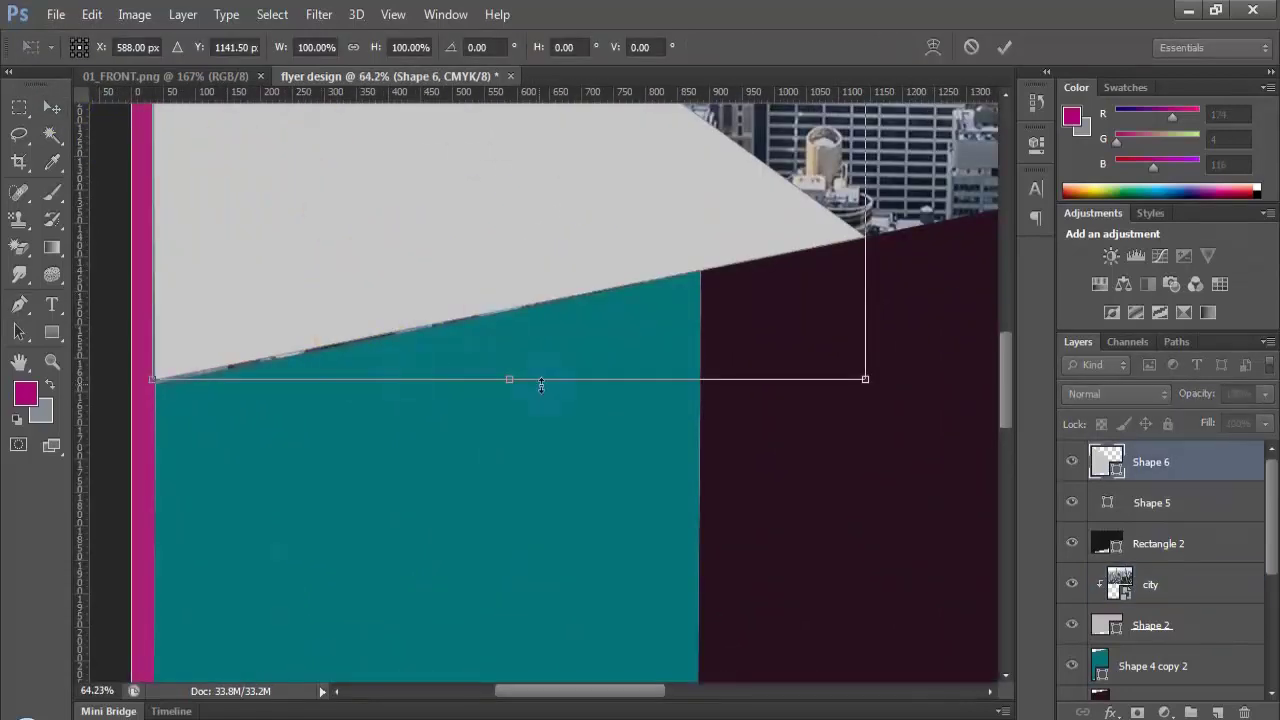
scroll(508, 382, "up", 3)
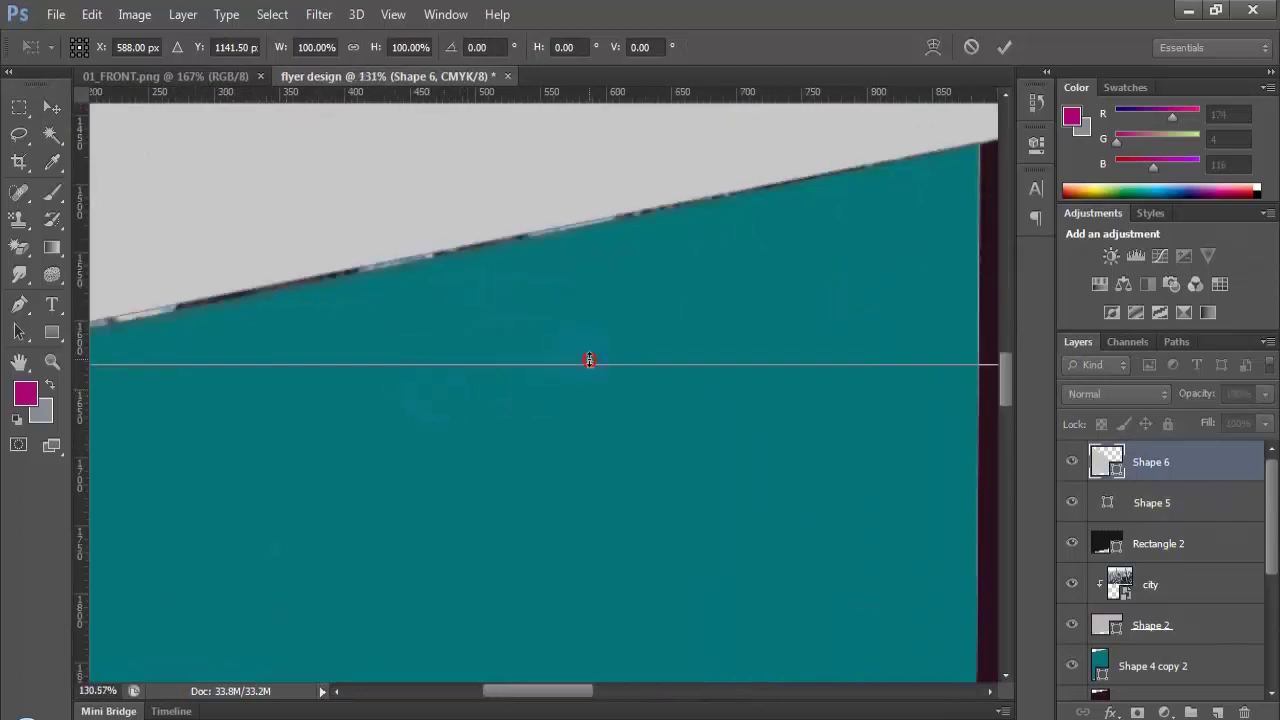
left_click_drag(593, 364, 590, 373)
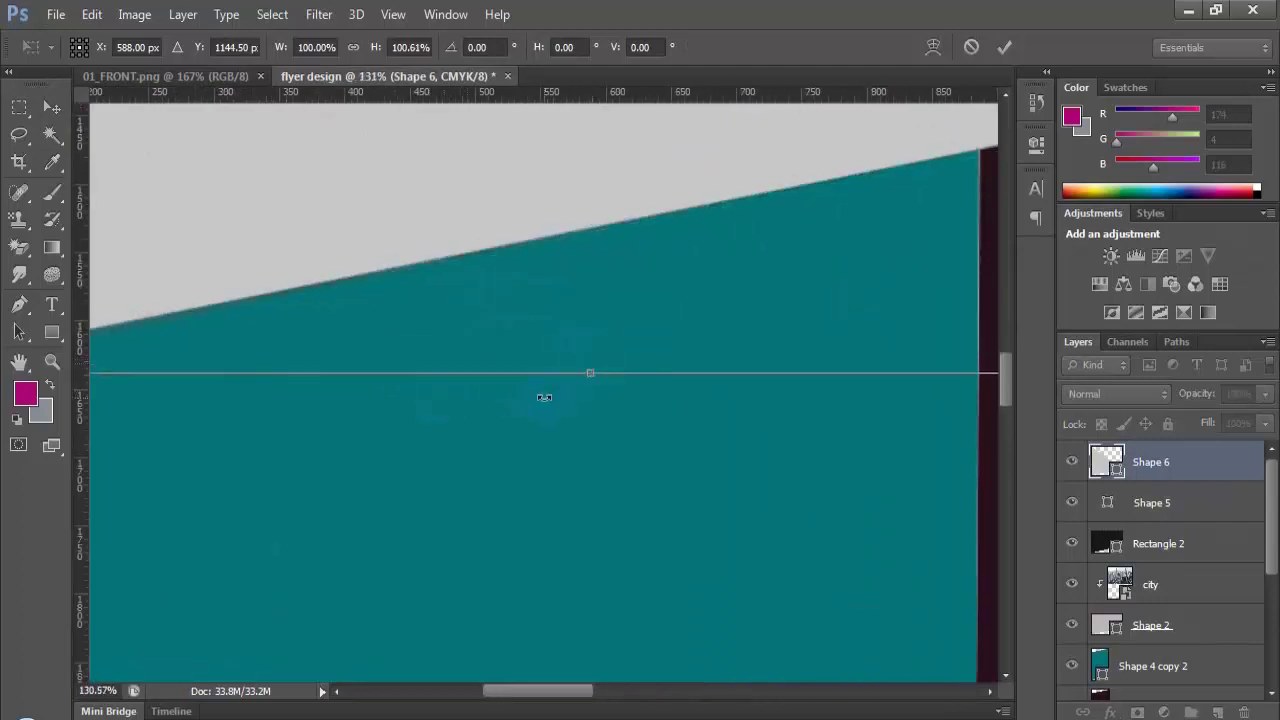
key("Return")
scroll(555, 405, "down", 4)
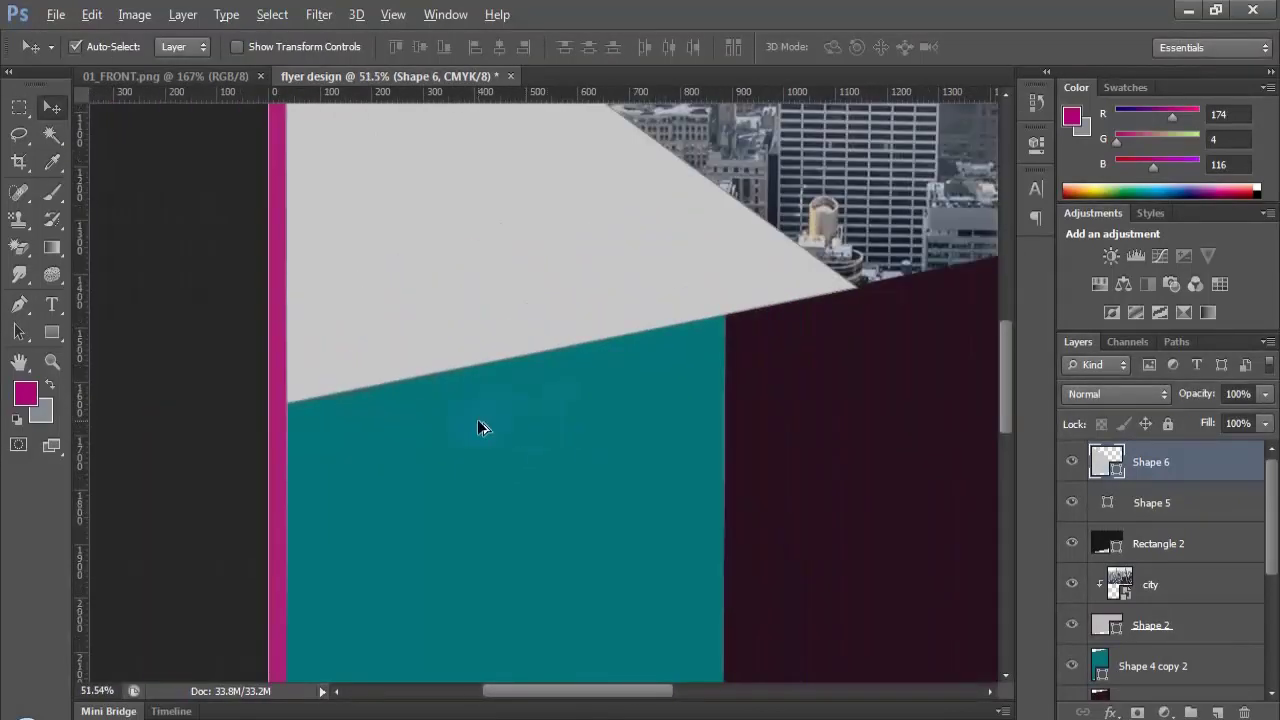
Step: Check the gray triangle's lower corner and transform bounds at the pink border, and select the dark overlay rectangle spilling onto the teal column
scroll(481, 414, "down", 2)
scroll(379, 412, "up", 5)
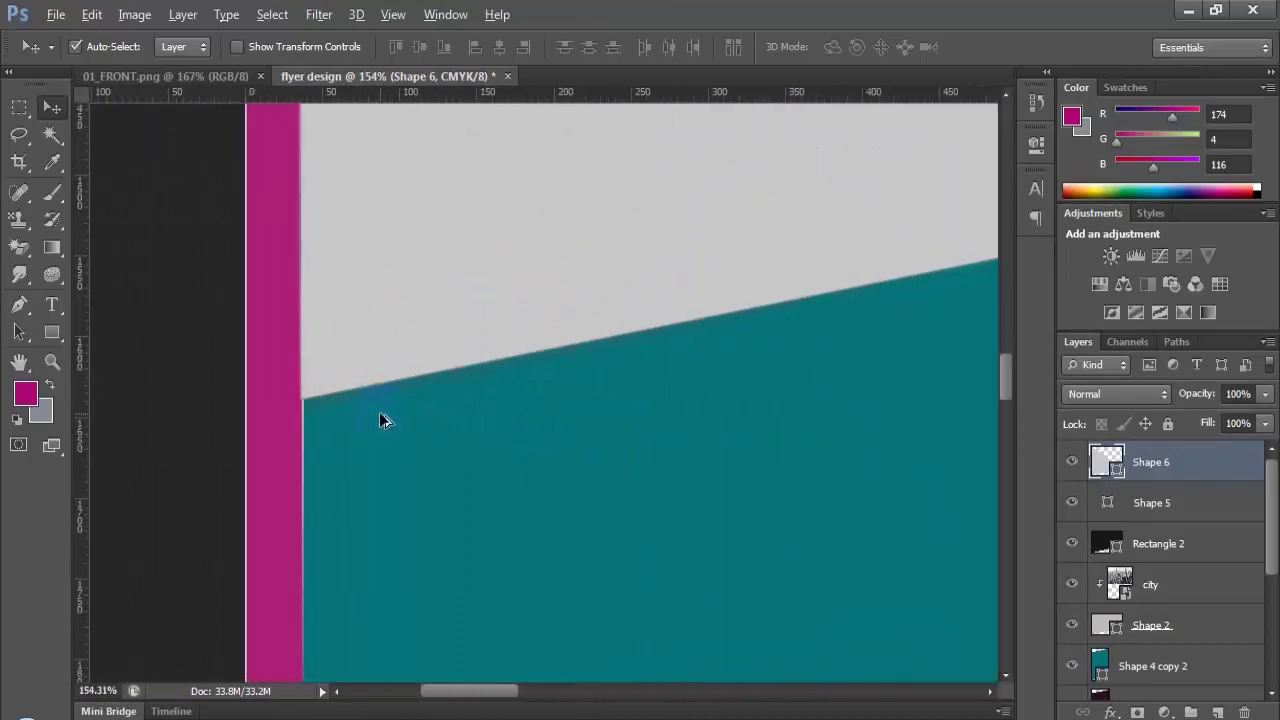
scroll(379, 412, "up", 6)
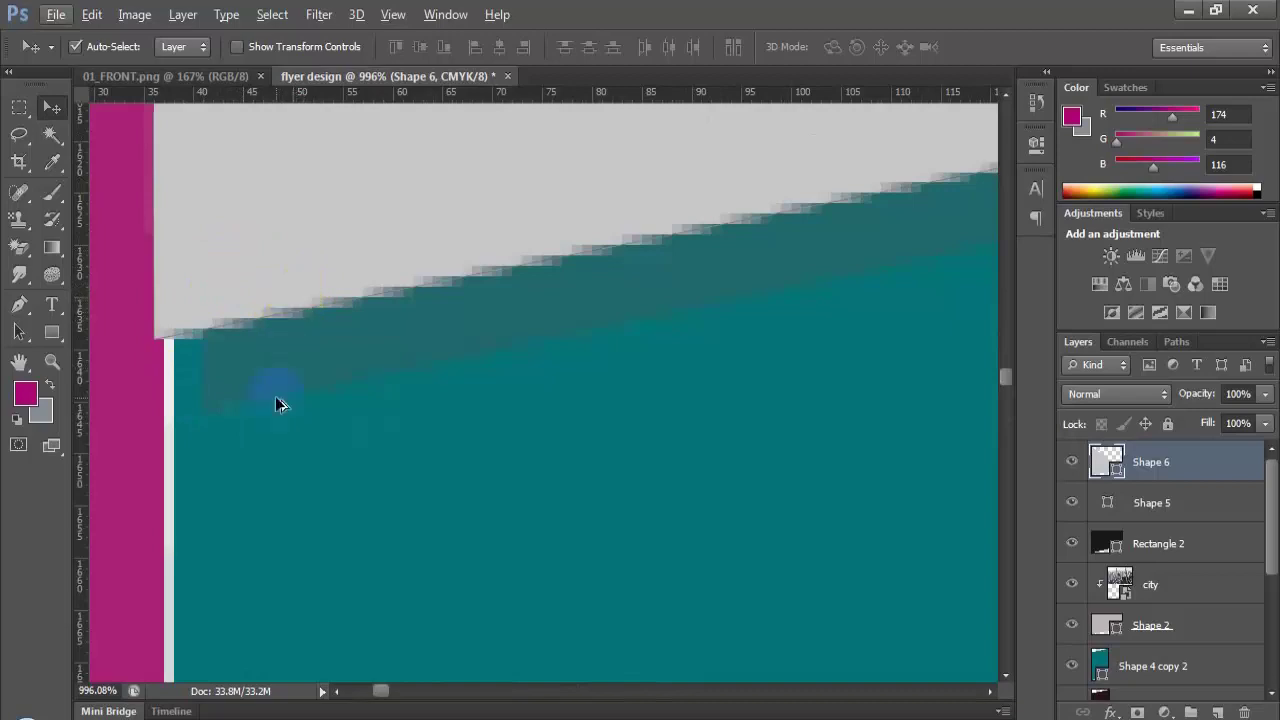
scroll(400, 412, "down", 1)
scroll(525, 351, "down", 1)
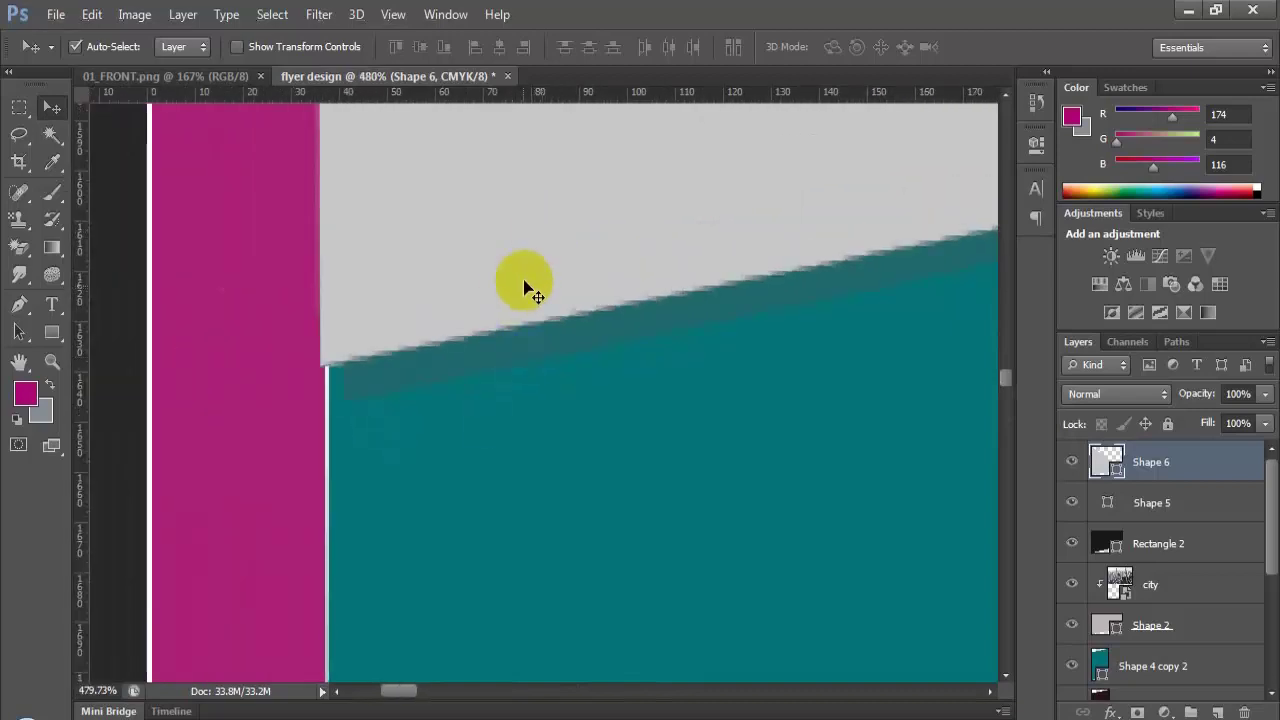
key("ctrl+t")
left_click_drag(672, 369, 601, 377)
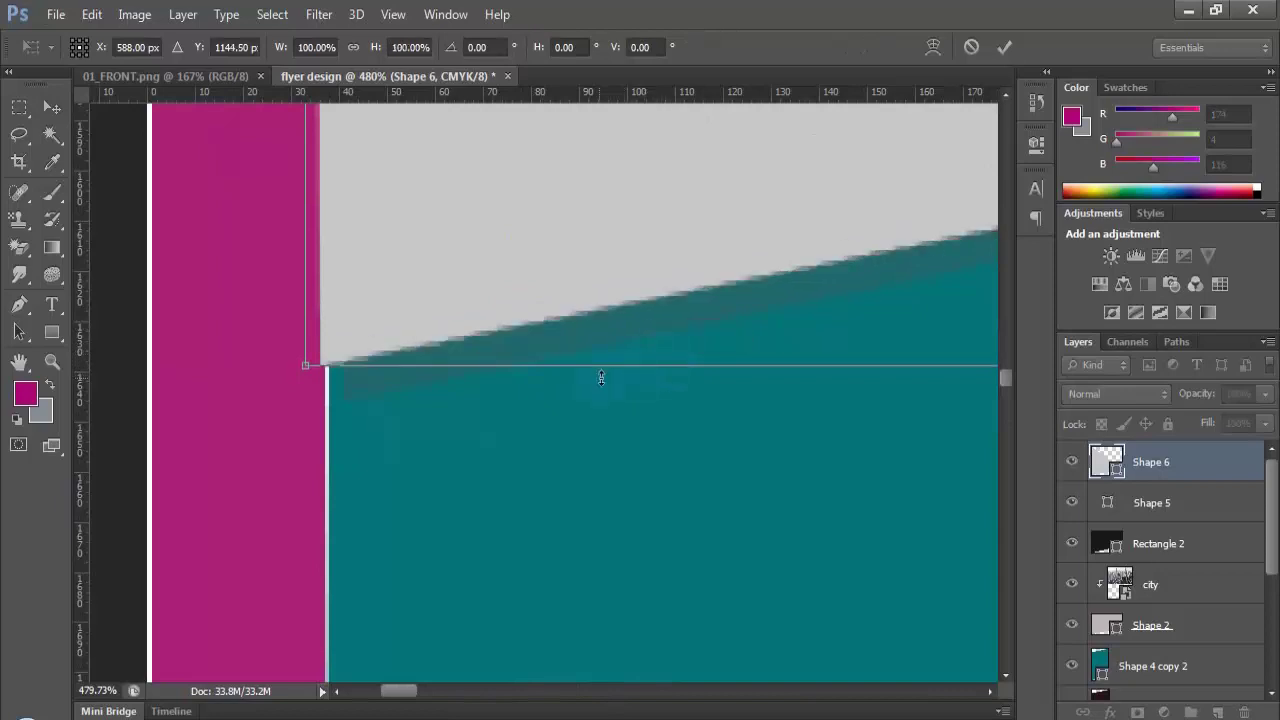
key("Return")
left_click(455, 362)
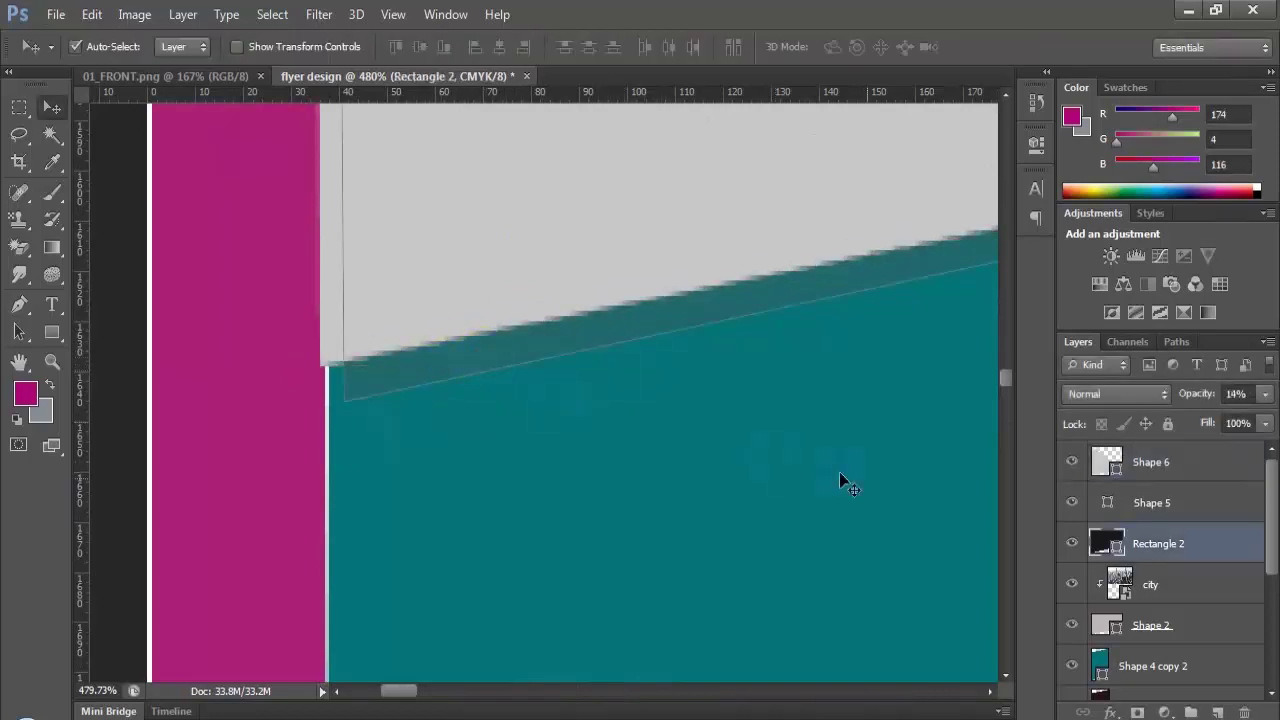
Step: Shorten the Rectangle 2 overlay so its bottom edge meets the lower corner of the grey triangle, and select the Shape 5 layer
key("ctrl+t")
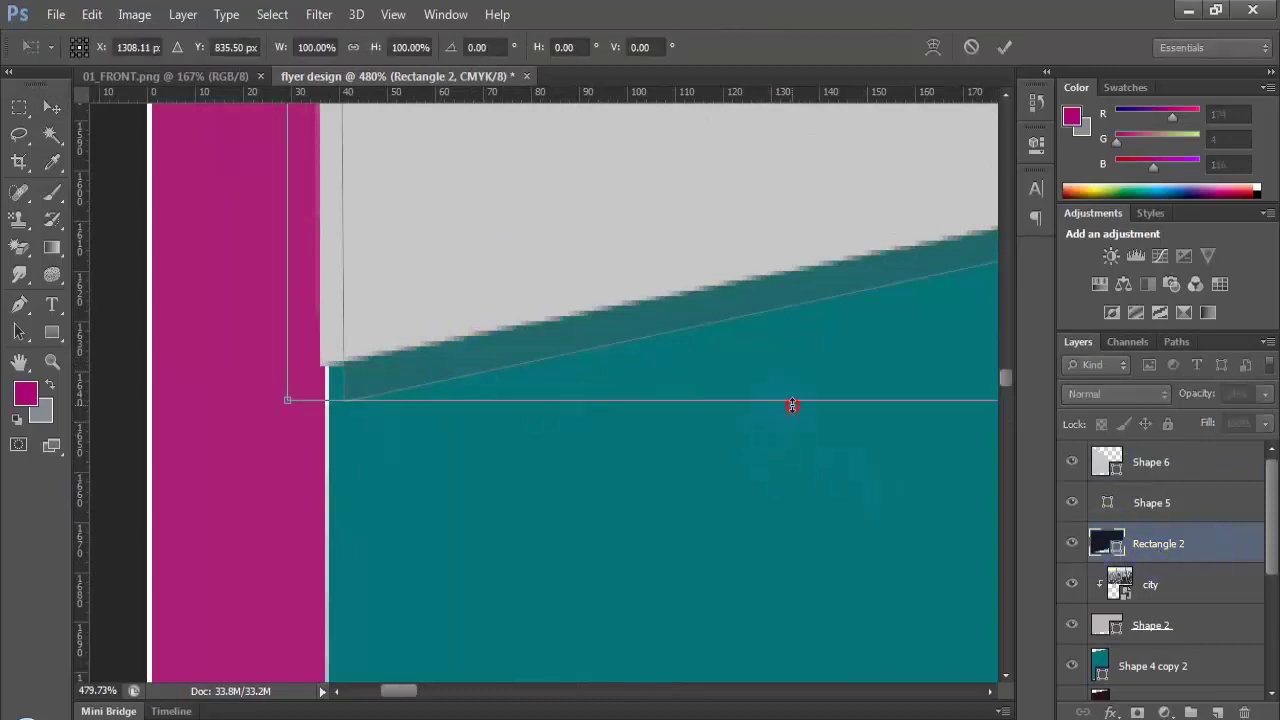
left_click_drag(792, 404, 788, 366)
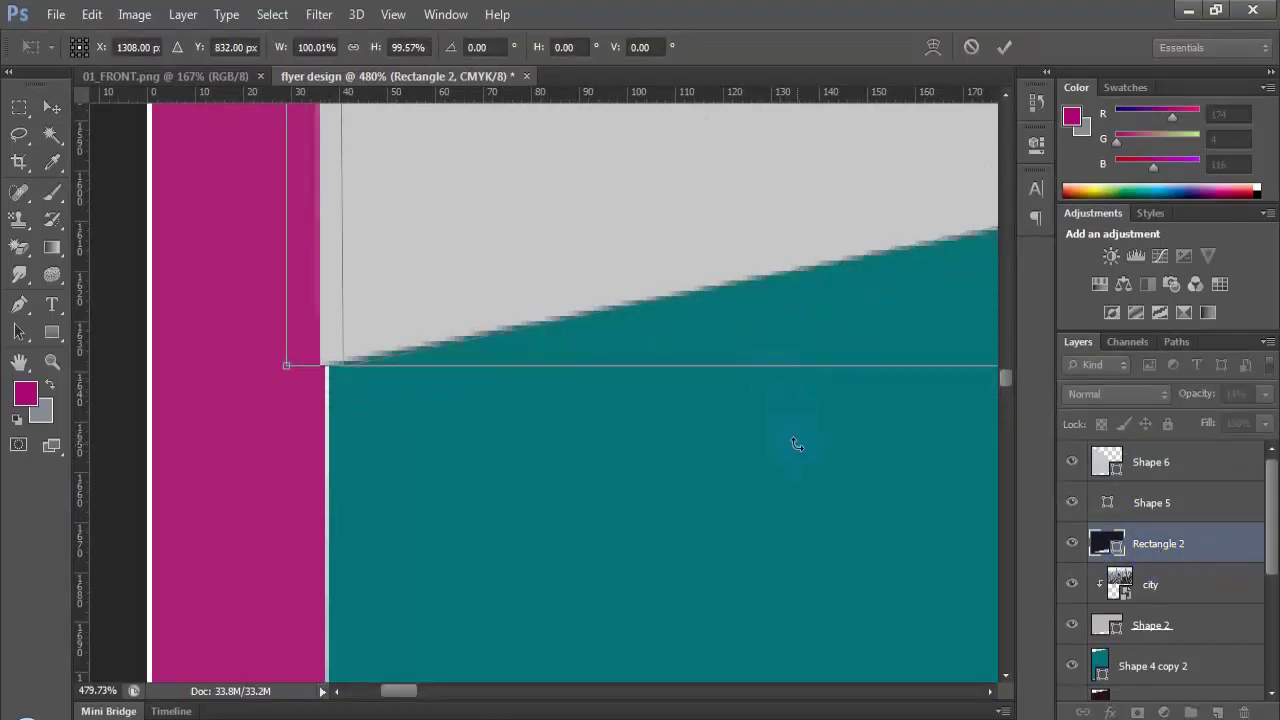
key("Return")
scroll(600, 413, "down", 5)
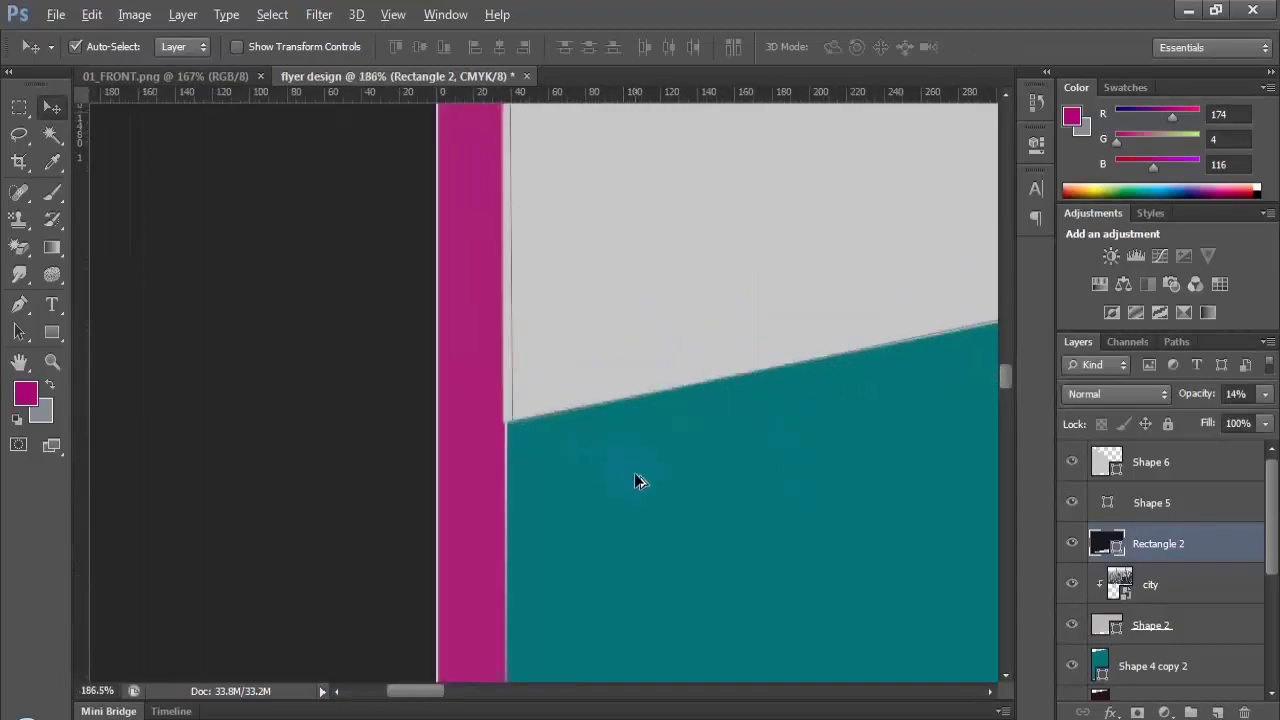
left_click_drag(489, 697, 574, 690)
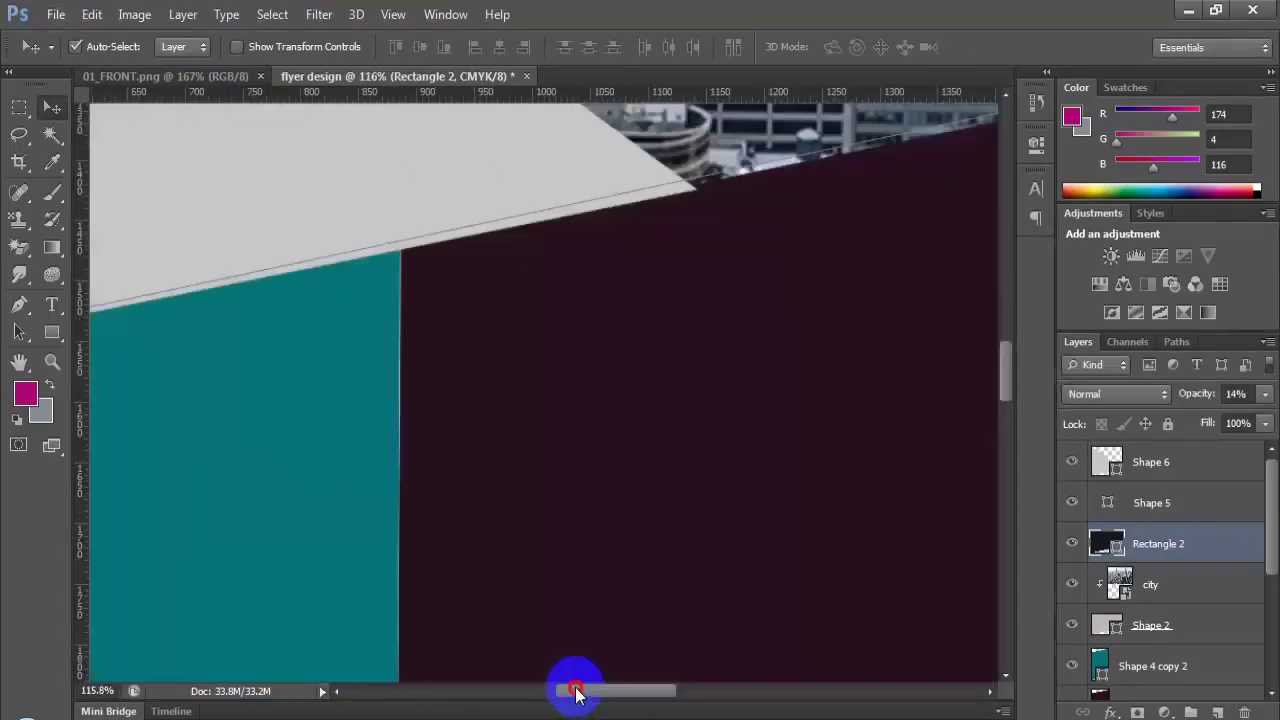
scroll(497, 516, "down", 3)
scroll(497, 516, "down", 2)
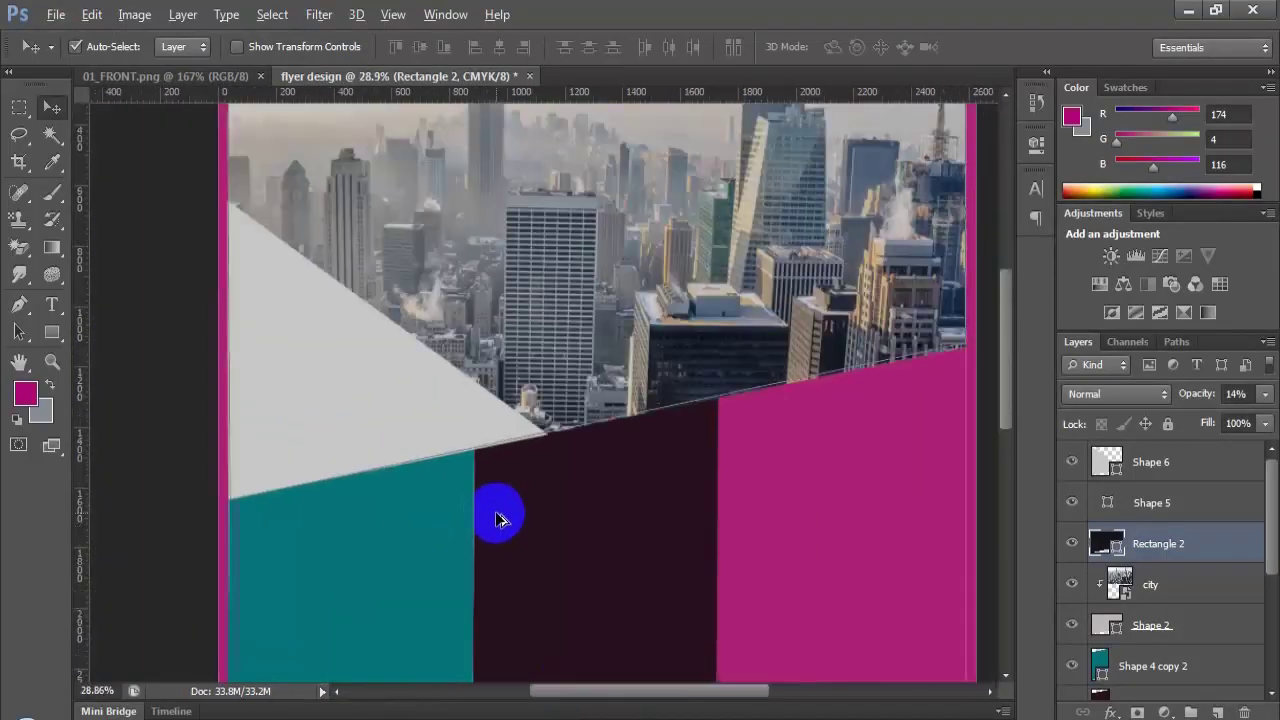
left_click(1140, 502)
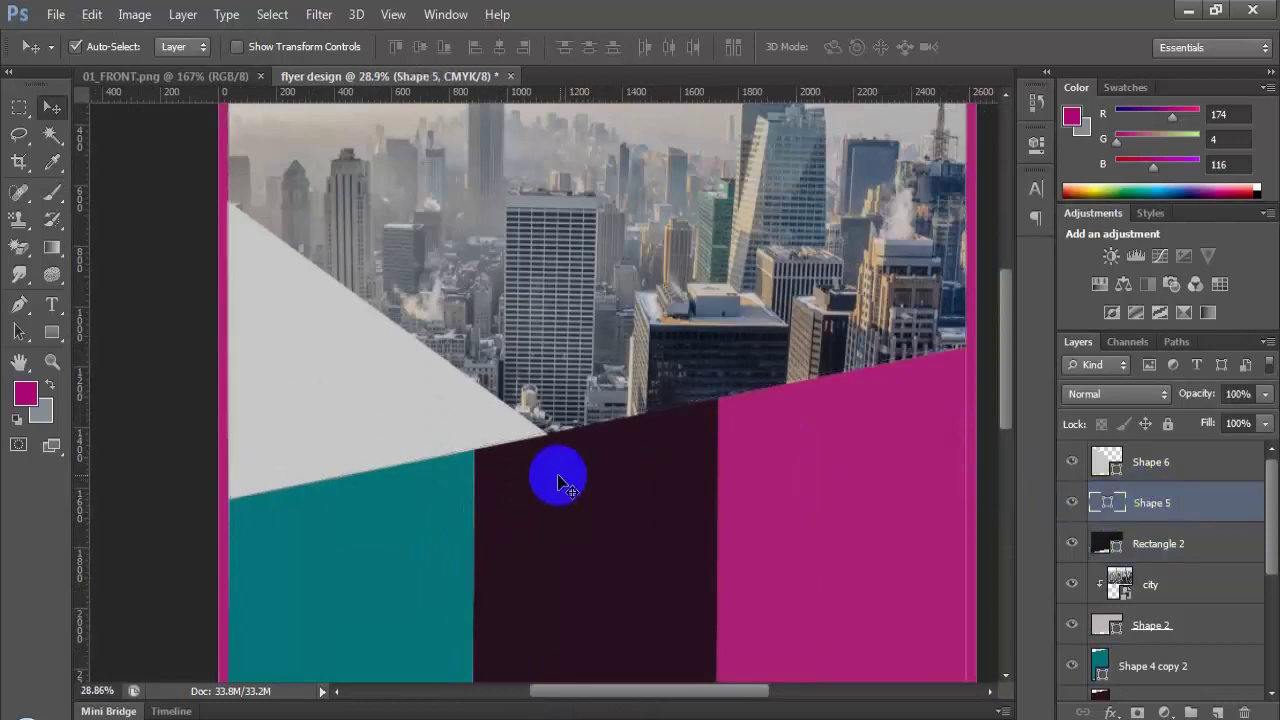
scroll(623, 463, "down", 1)
scroll(521, 440, "down", 3)
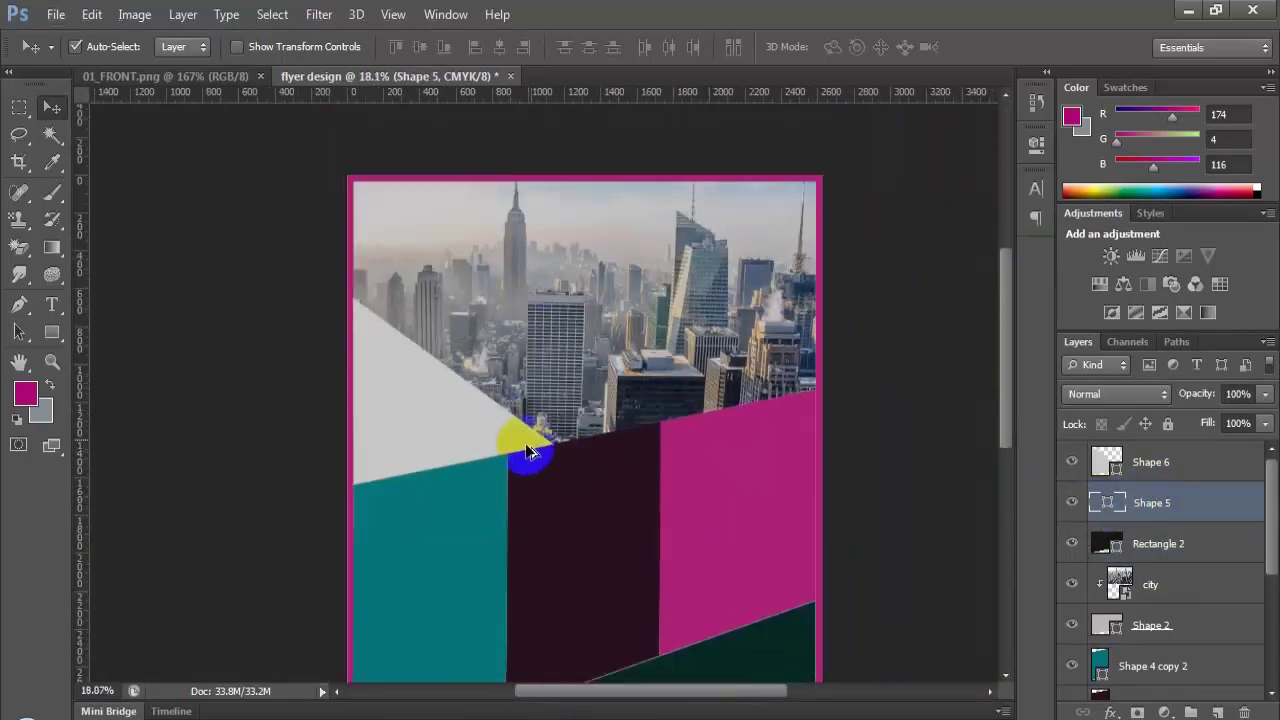
Step: Examine the circle and title layout in the 01_FRONT.png reference, and return to the flyer design document
left_click(205, 76)
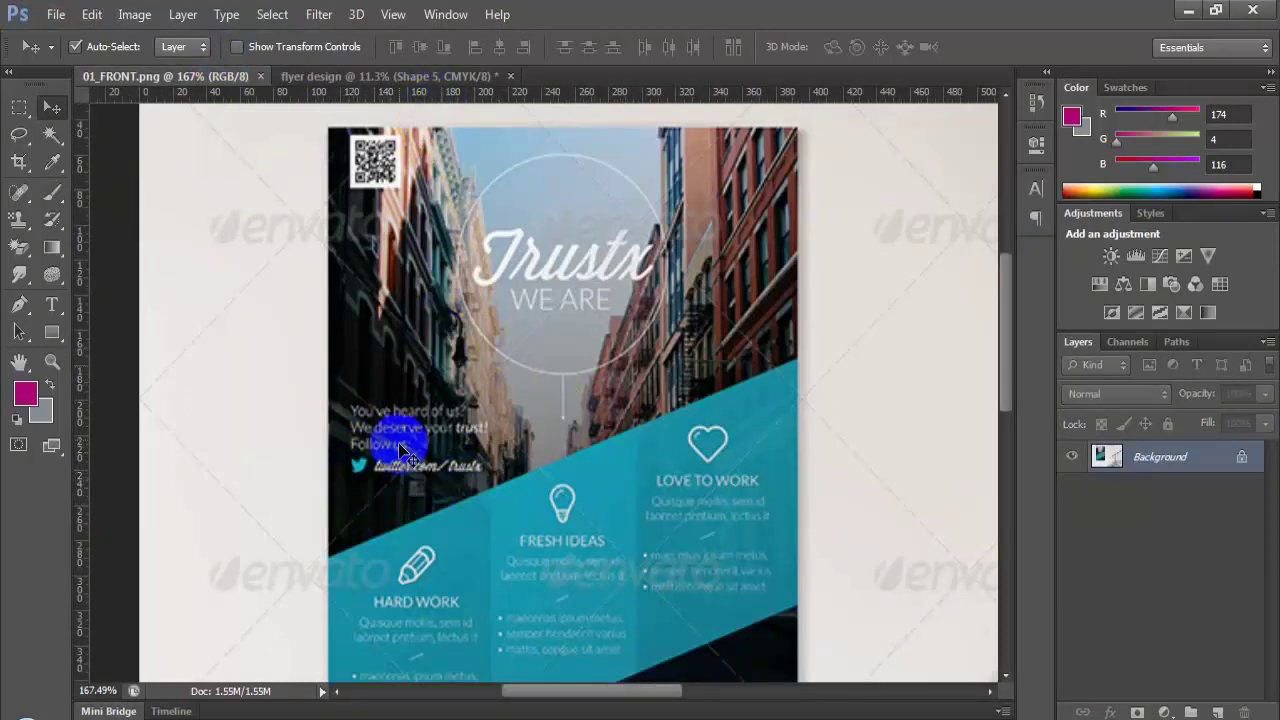
left_click_drag(368, 170, 385, 113)
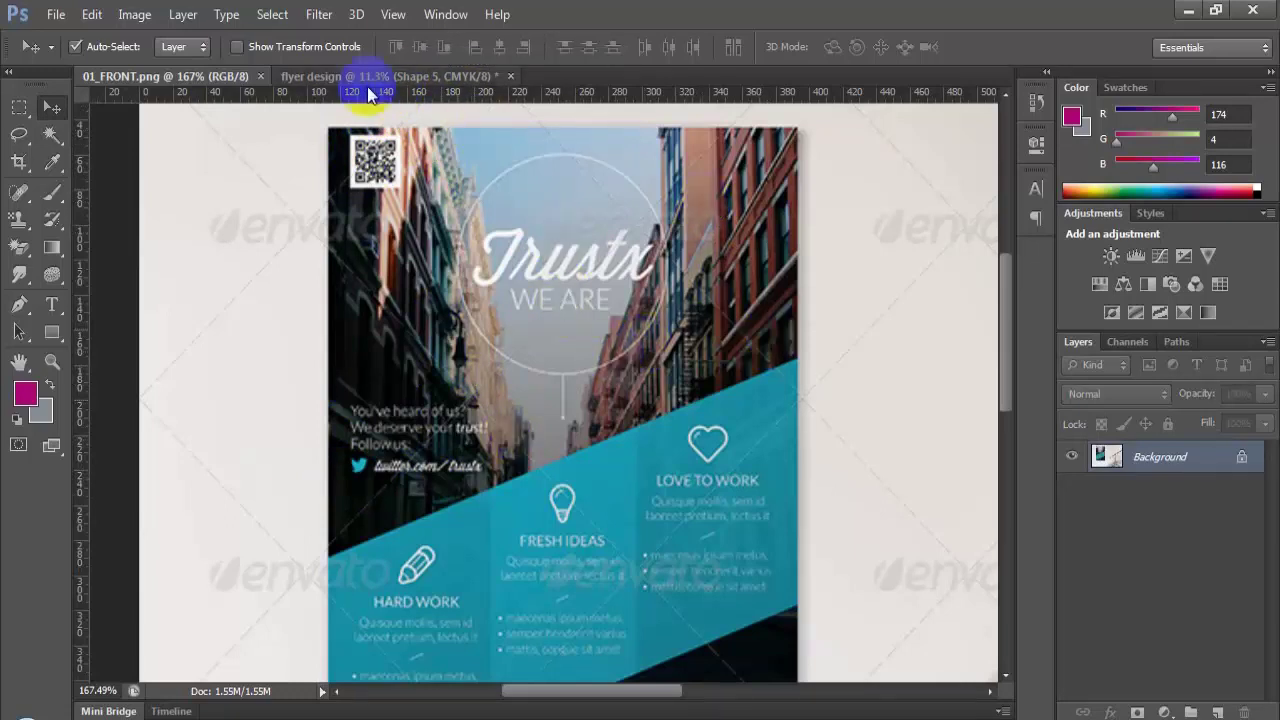
left_click(370, 85)
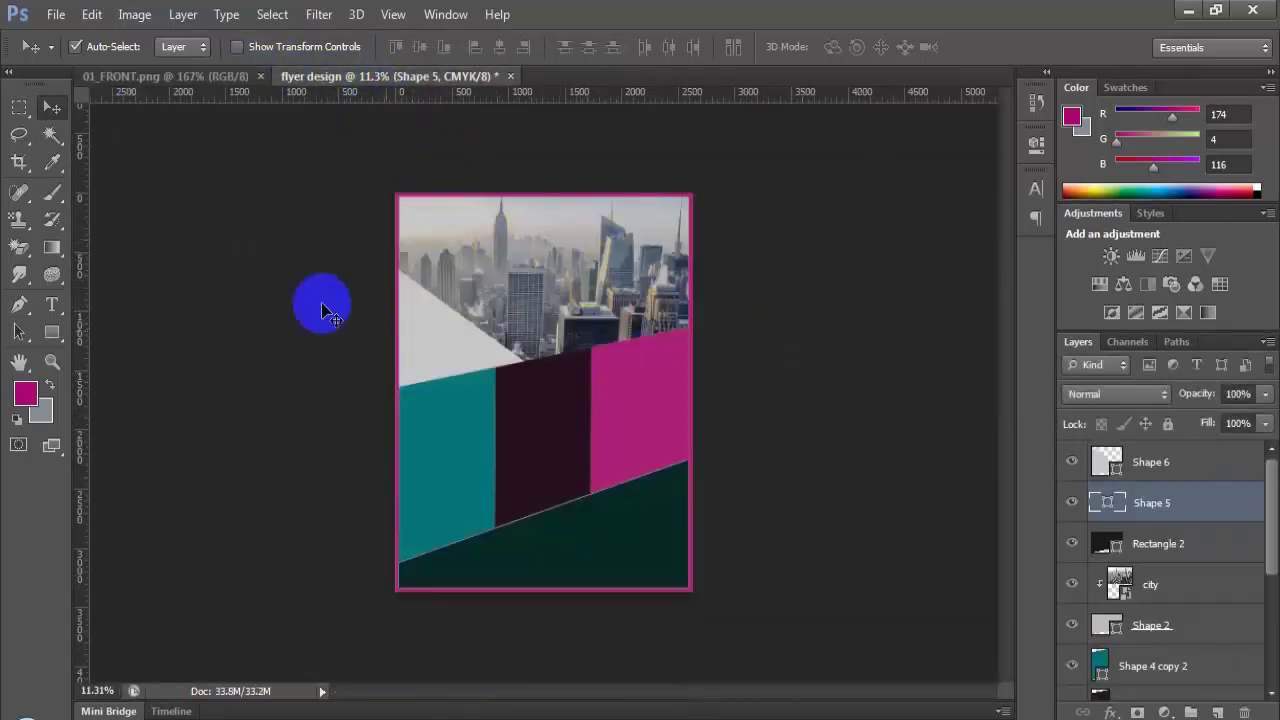
left_click(1195, 462)
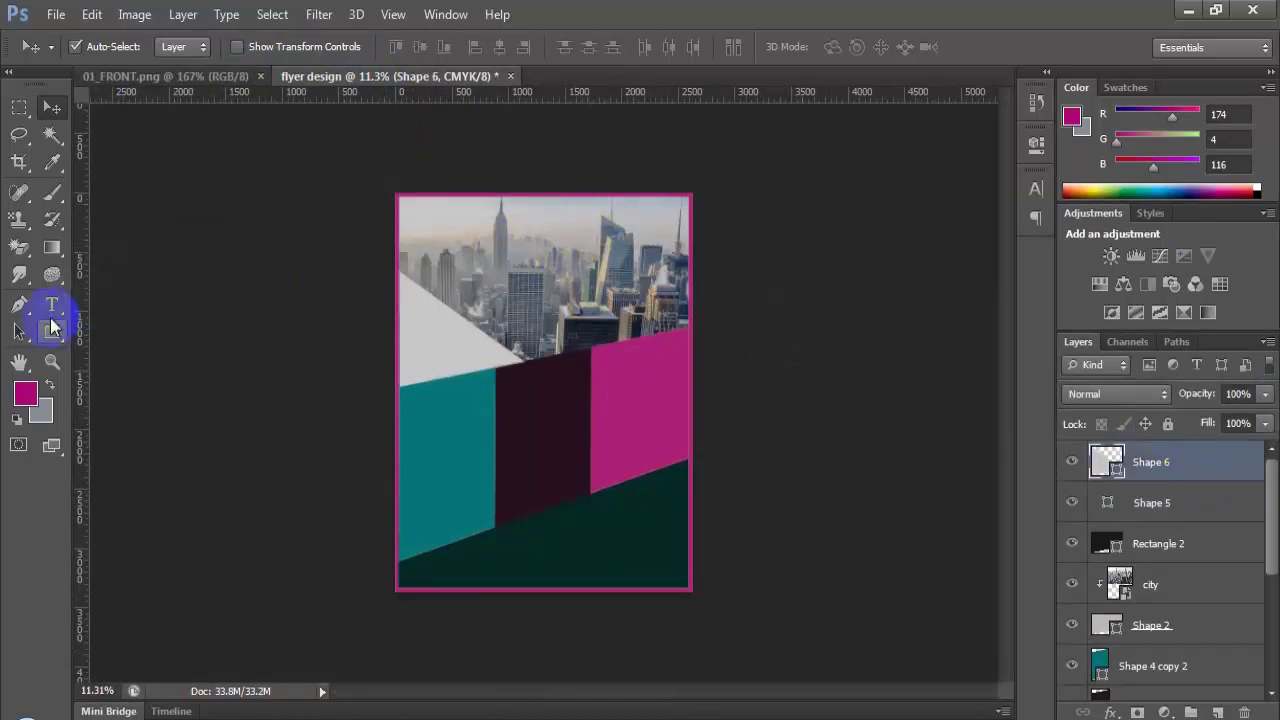
left_click_drag(52, 332, 113, 338)
left_click(138, 368)
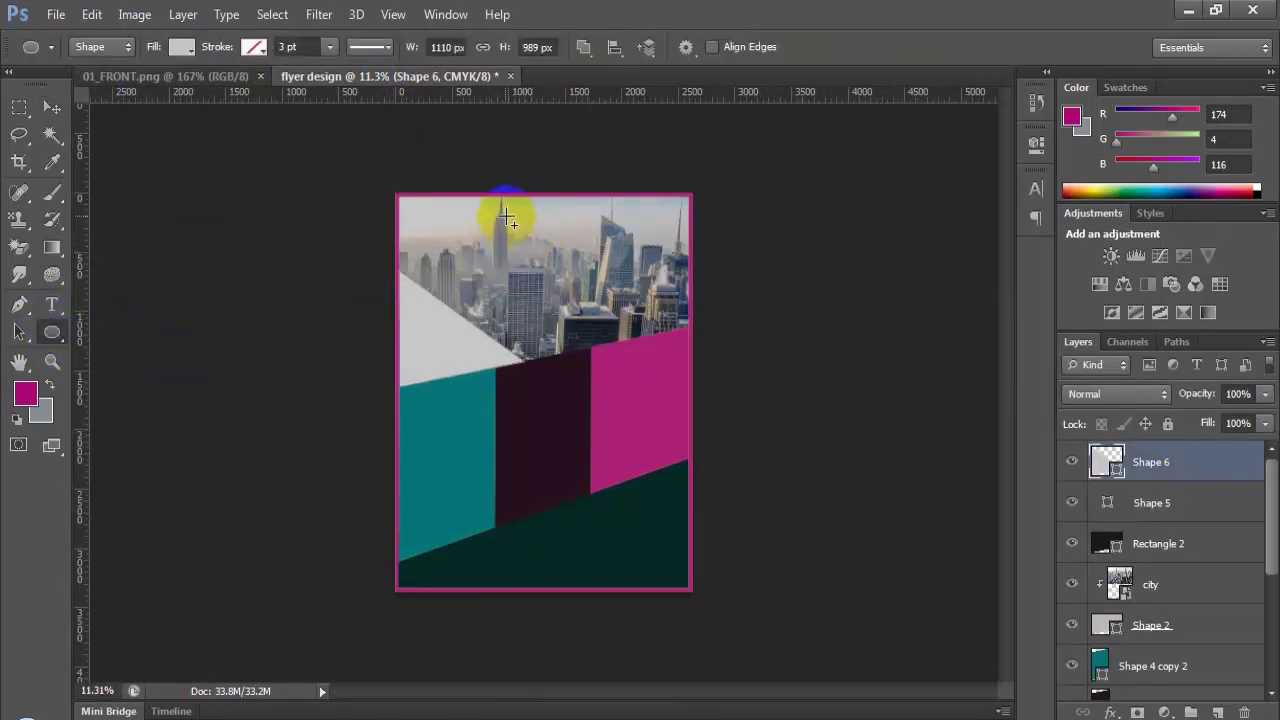
left_click_drag(507, 217, 623, 383)
left_click(52, 107)
left_click(587, 292)
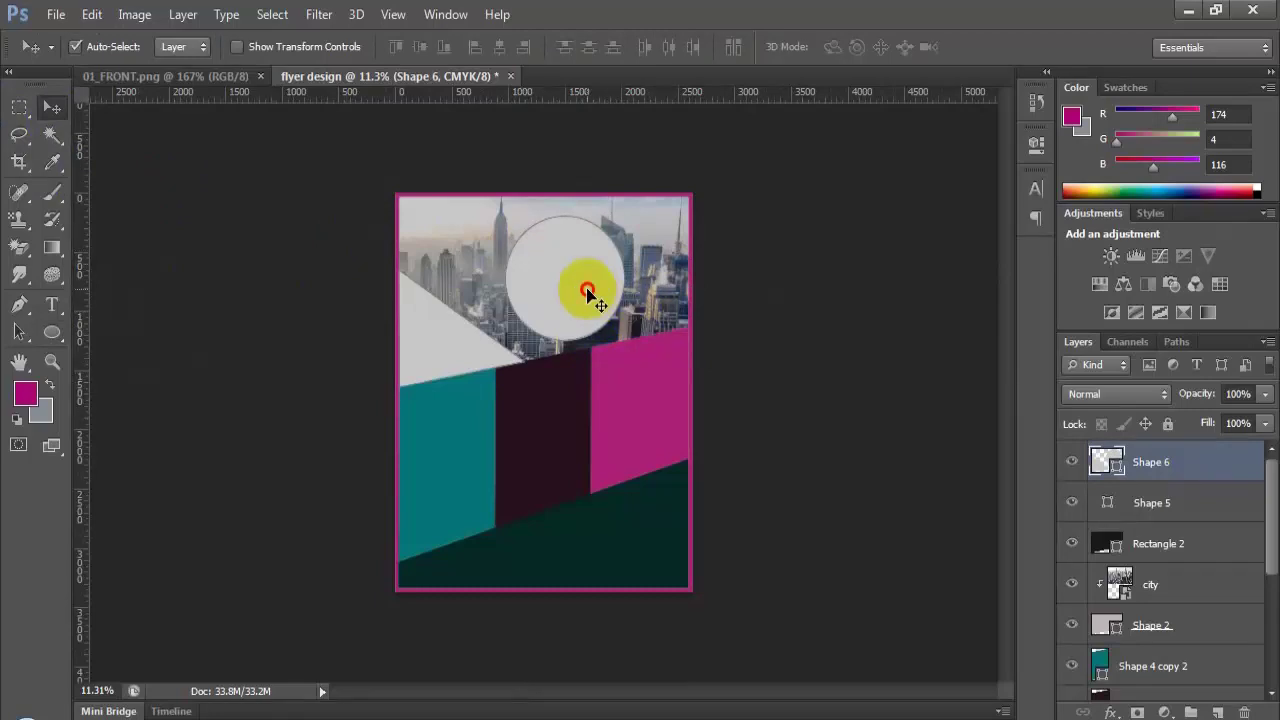
mouse_move(589, 294)
left_mouse_down()
mouse_move(592, 314)
mouse_move(586, 300)
left_mouse_up()
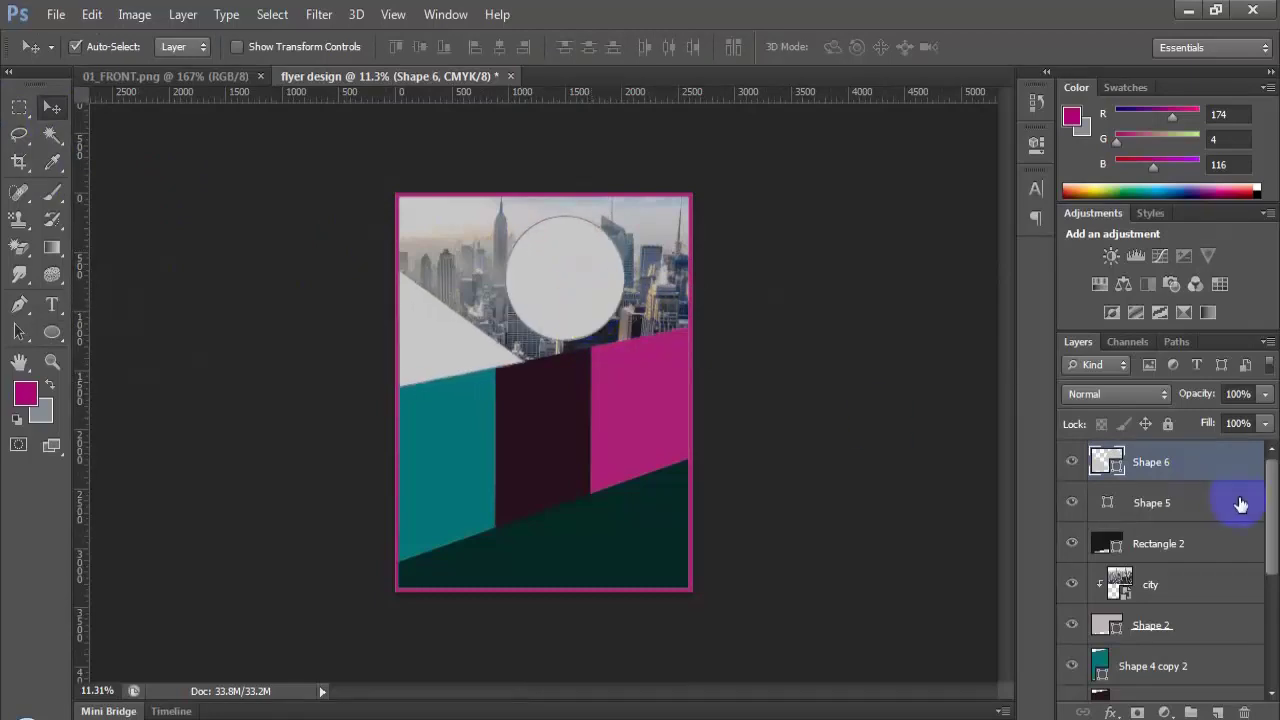
key("ctrl+alt+z")
key("ctrl+alt+z")
Step: On a new layer above Shape 6, draw a magenta circle about 1167 px wide and position it over the middle of the city photo
left_click(1155, 478)
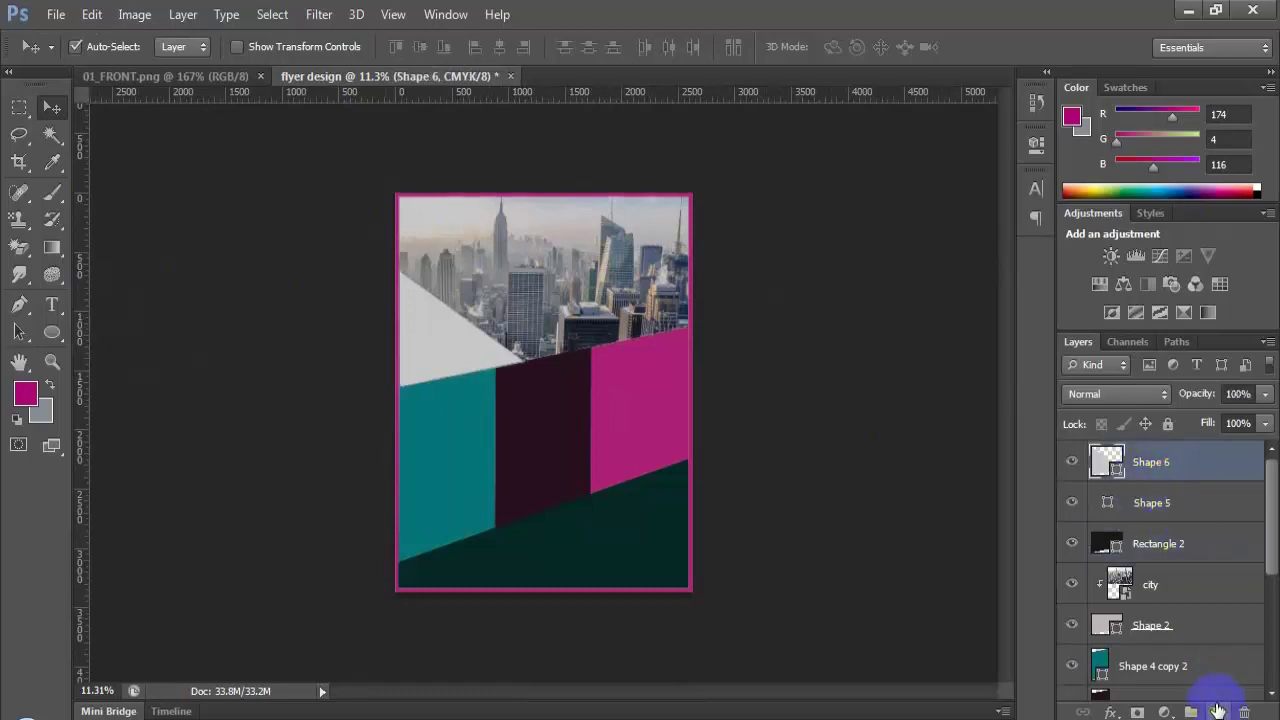
left_click(1217, 712)
left_click(588, 335)
left_click(50, 332)
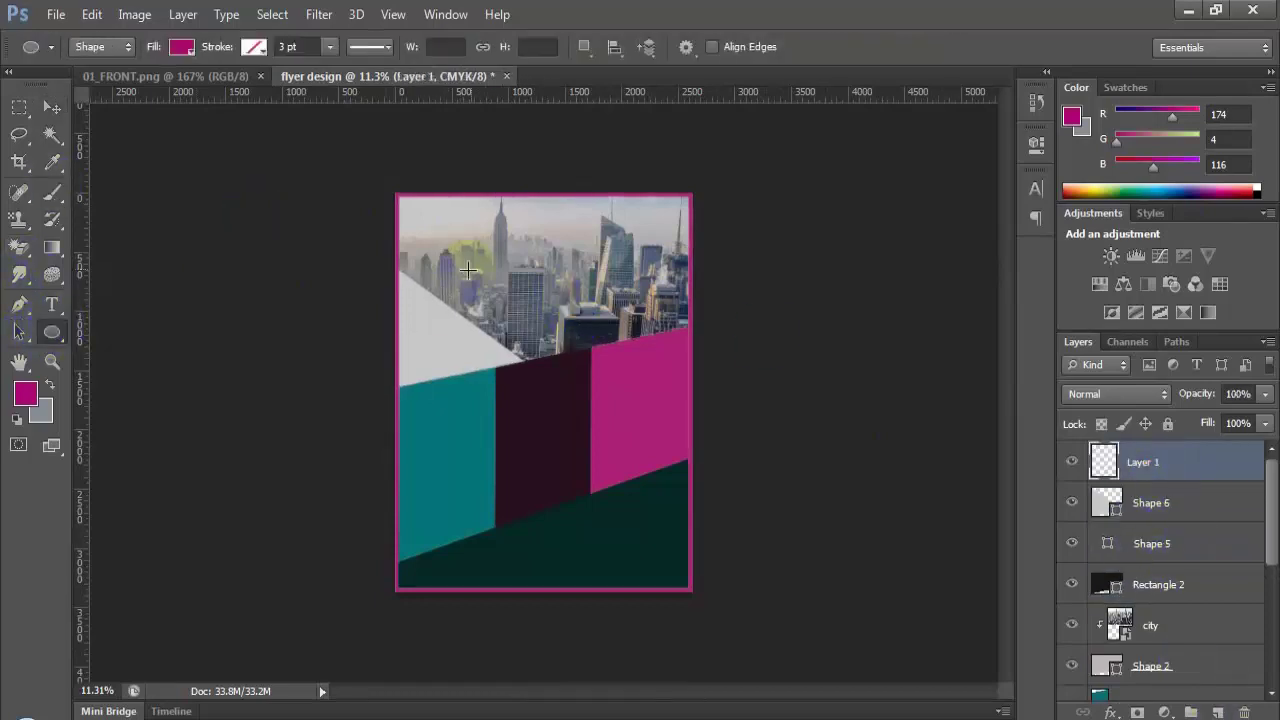
left_click_drag(461, 216, 594, 355)
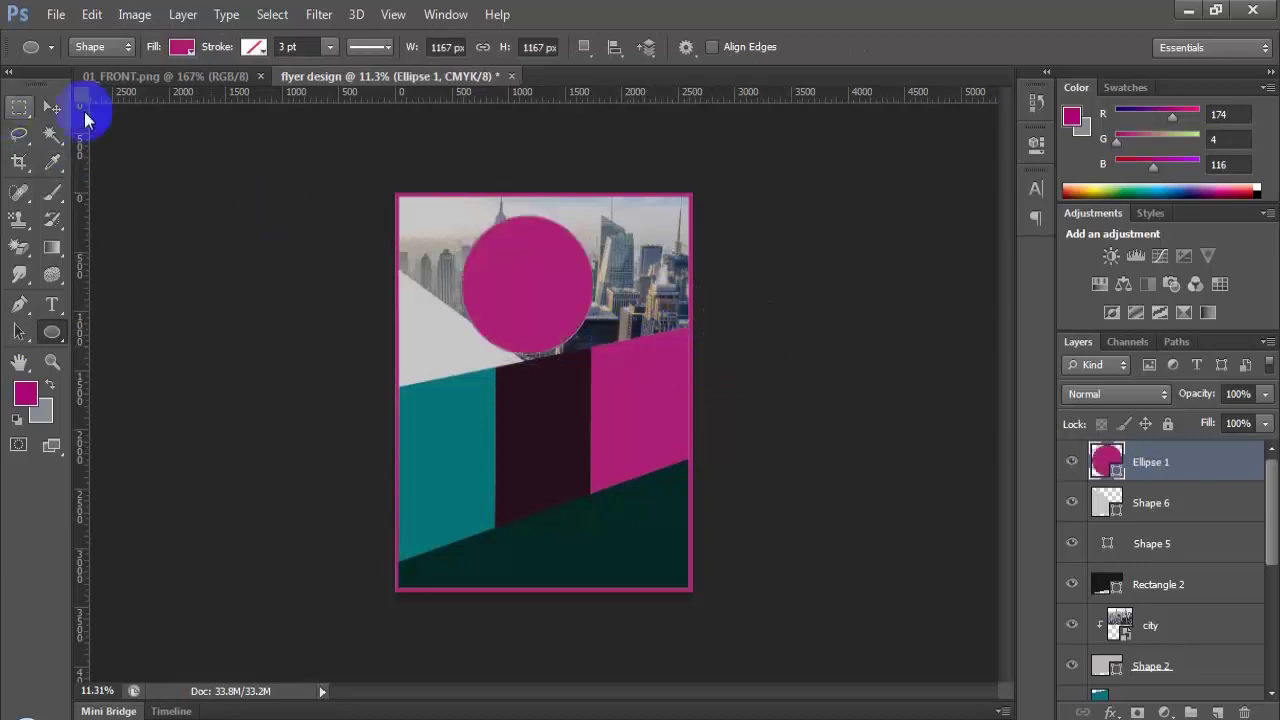
left_click(52, 107)
mouse_move(527, 308)
left_mouse_down()
mouse_move(549, 283)
mouse_move(537, 283)
mouse_move(541, 303)
left_mouse_up()
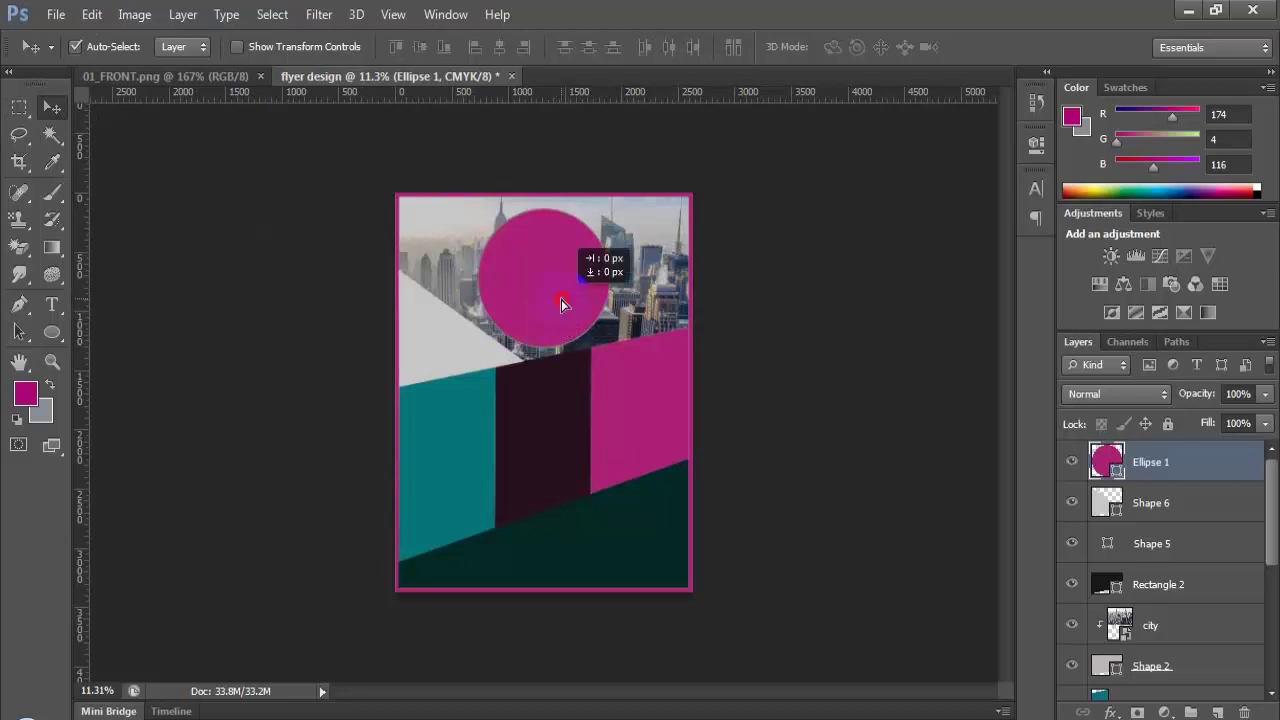
left_click_drag(561, 300, 549, 286)
Step: Center the circle horizontally against a rectangular selection spanning the flyer's width over the city photo, and deselect
left_click(19, 107)
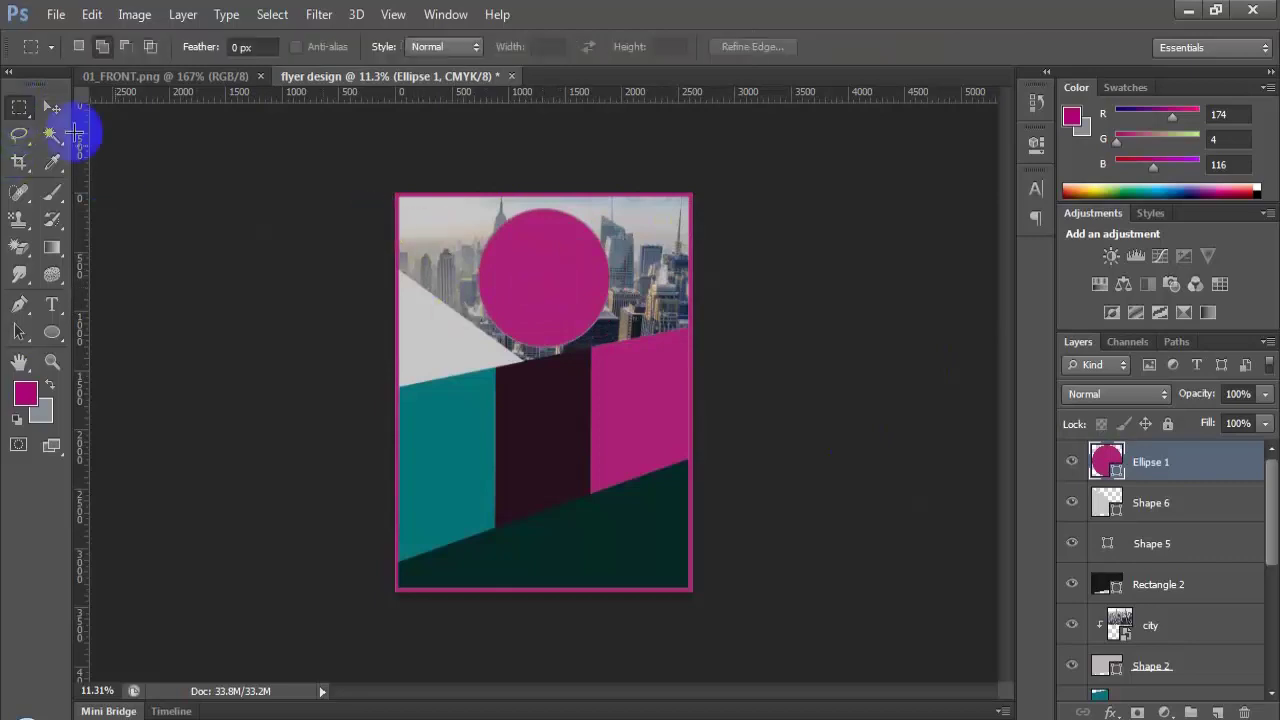
left_click(1071, 462)
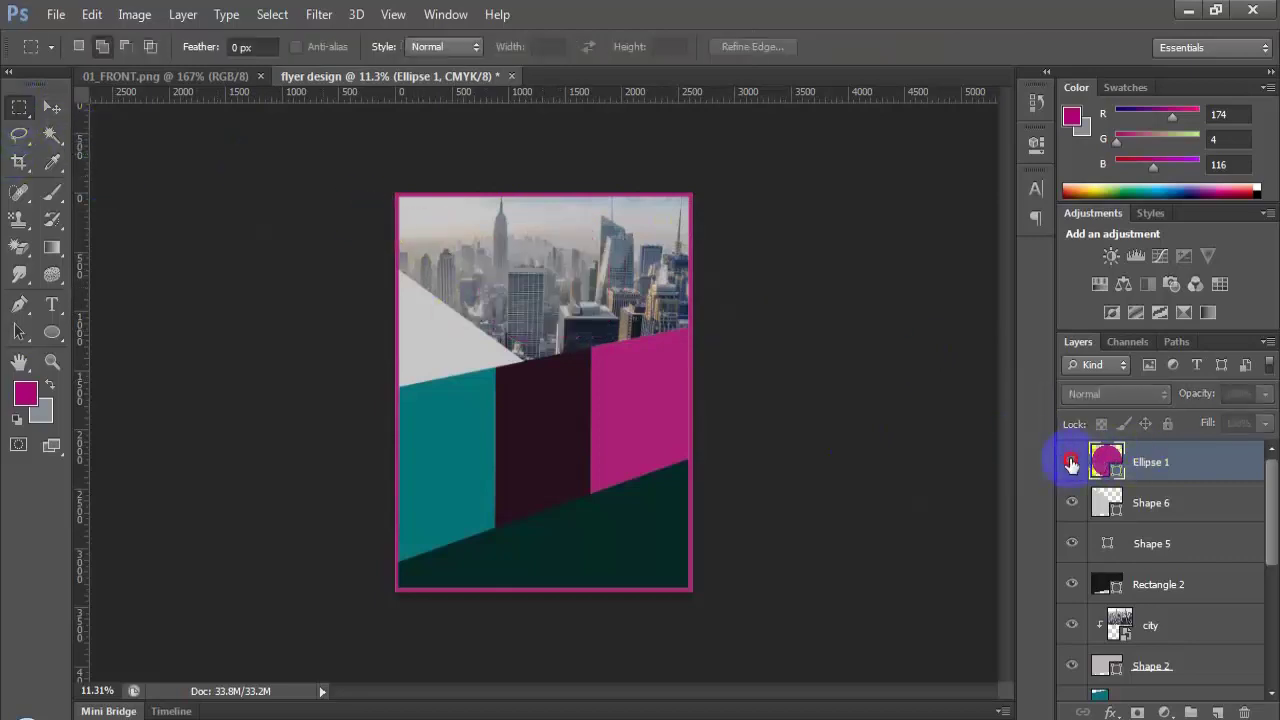
left_click(1071, 462)
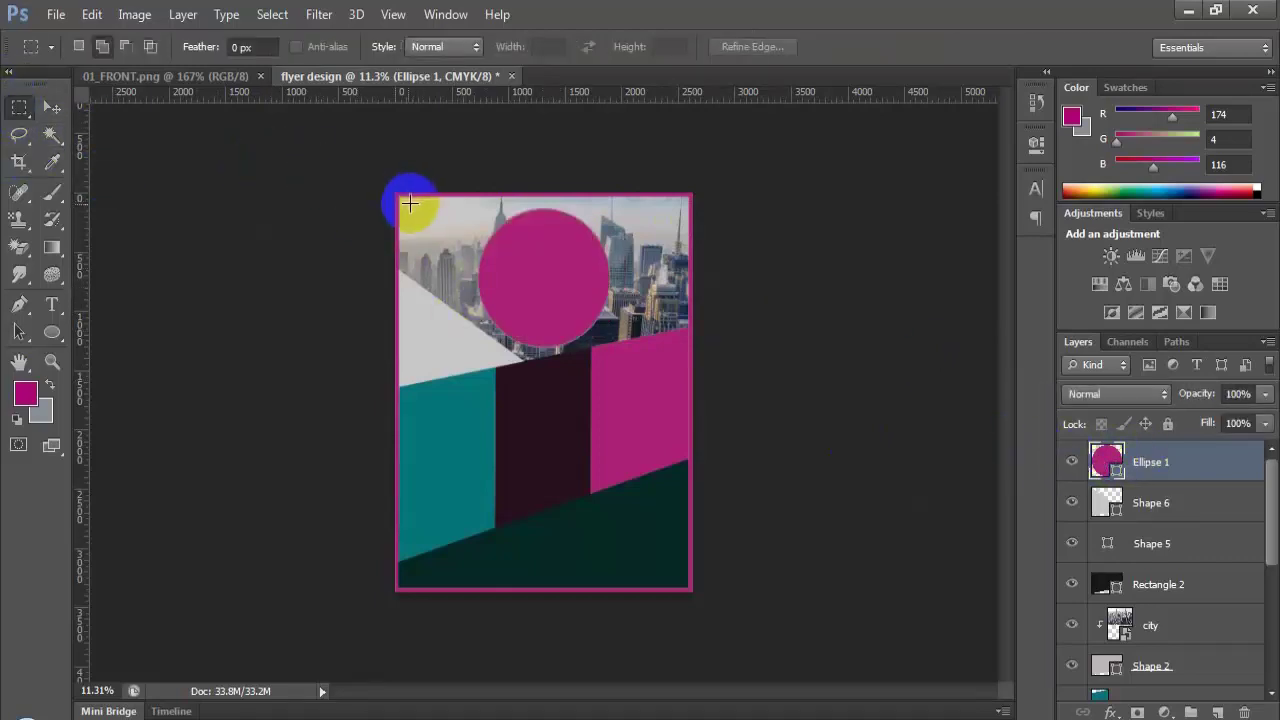
left_click_drag(393, 194, 592, 270)
left_click_drag(602, 272, 688, 324)
left_click(778, 366)
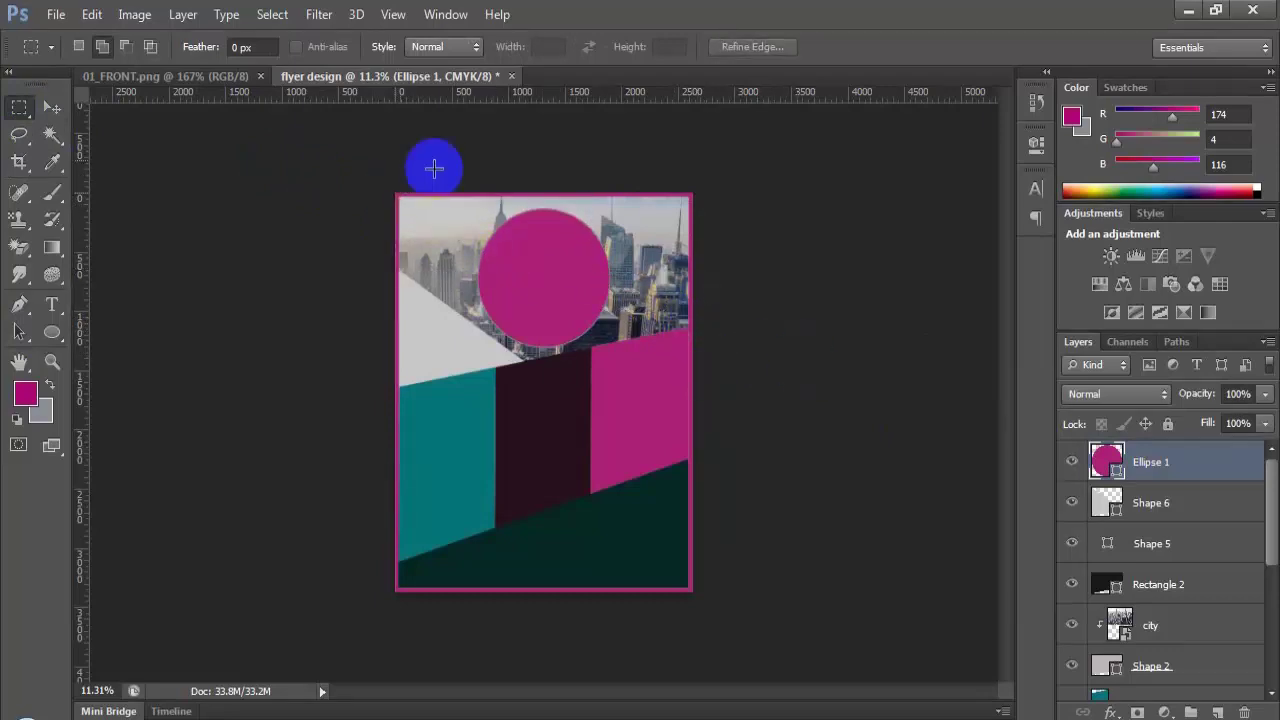
left_click_drag(396, 187, 689, 331)
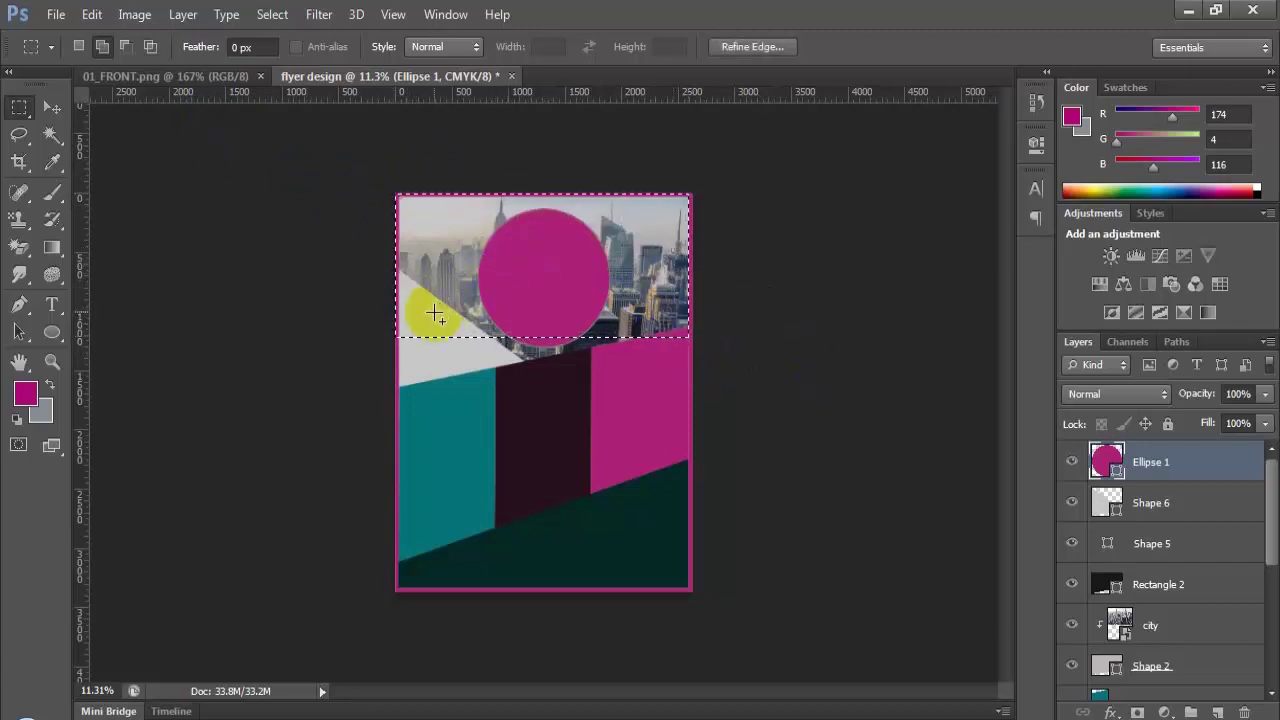
left_click(52, 108)
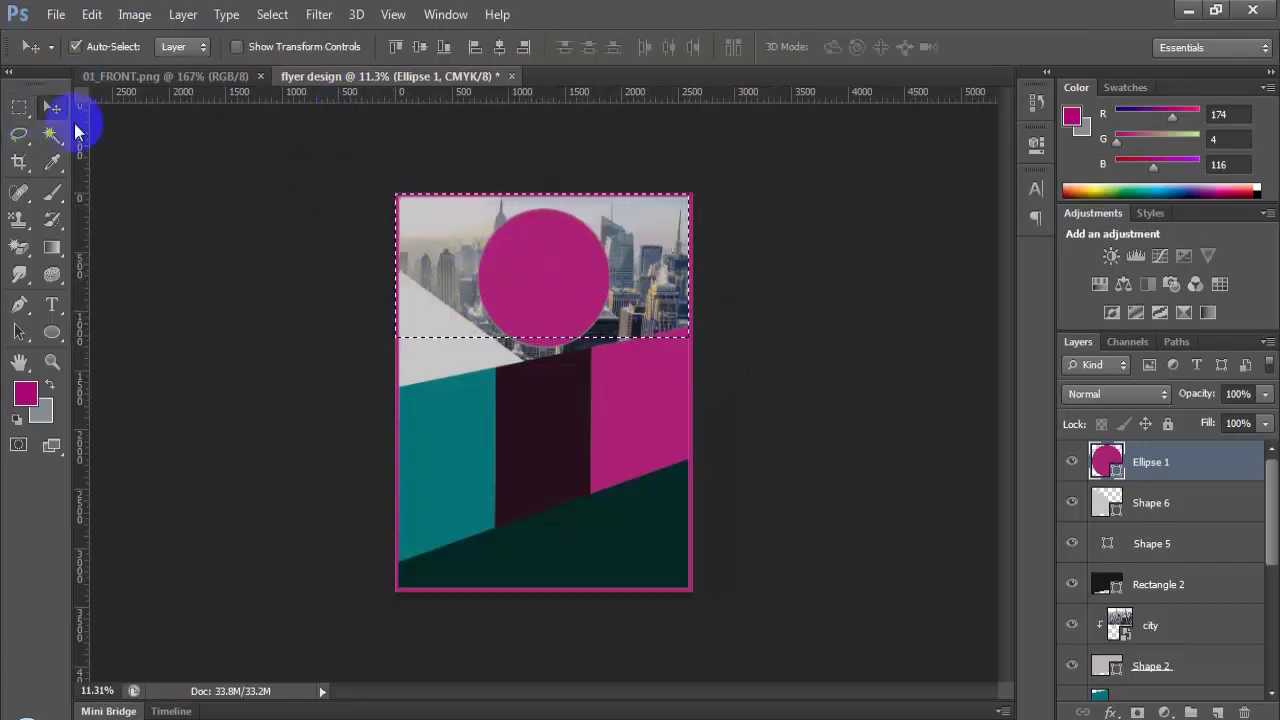
left_click(499, 48)
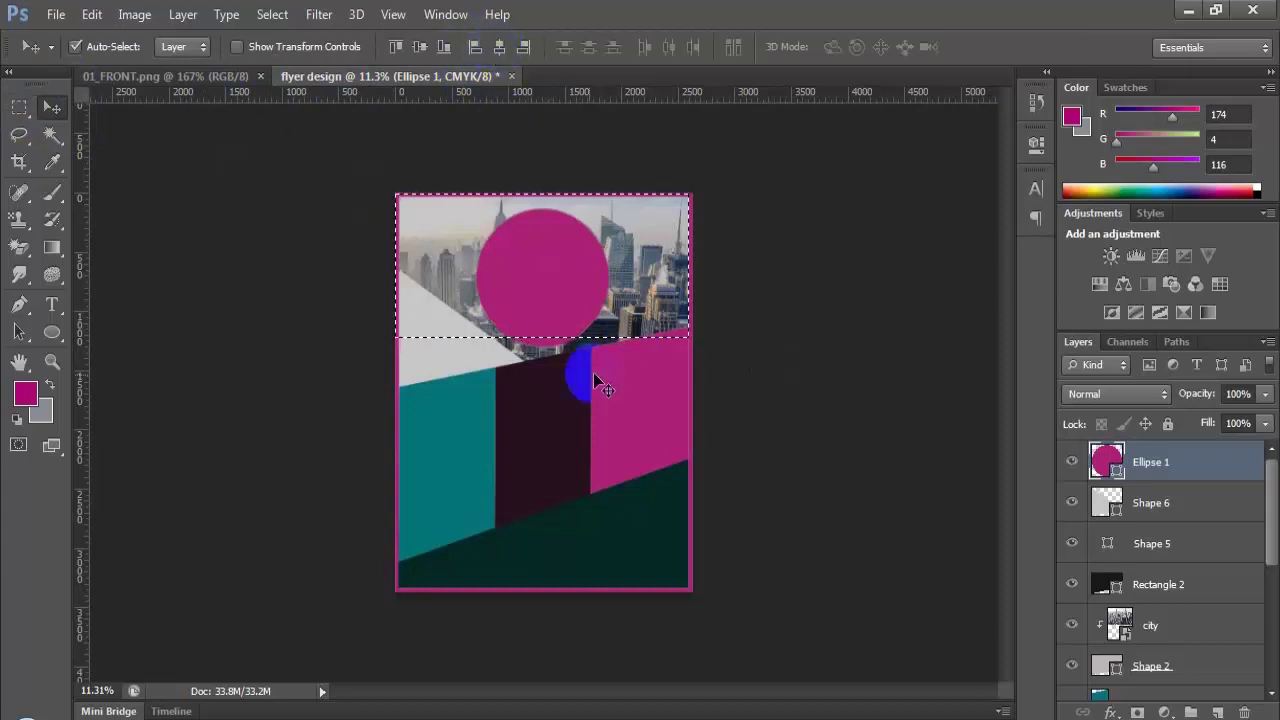
key("ctrl+d")
Step: Scale the circle down proportionally around its center
scroll(500, 380, "up", 2)
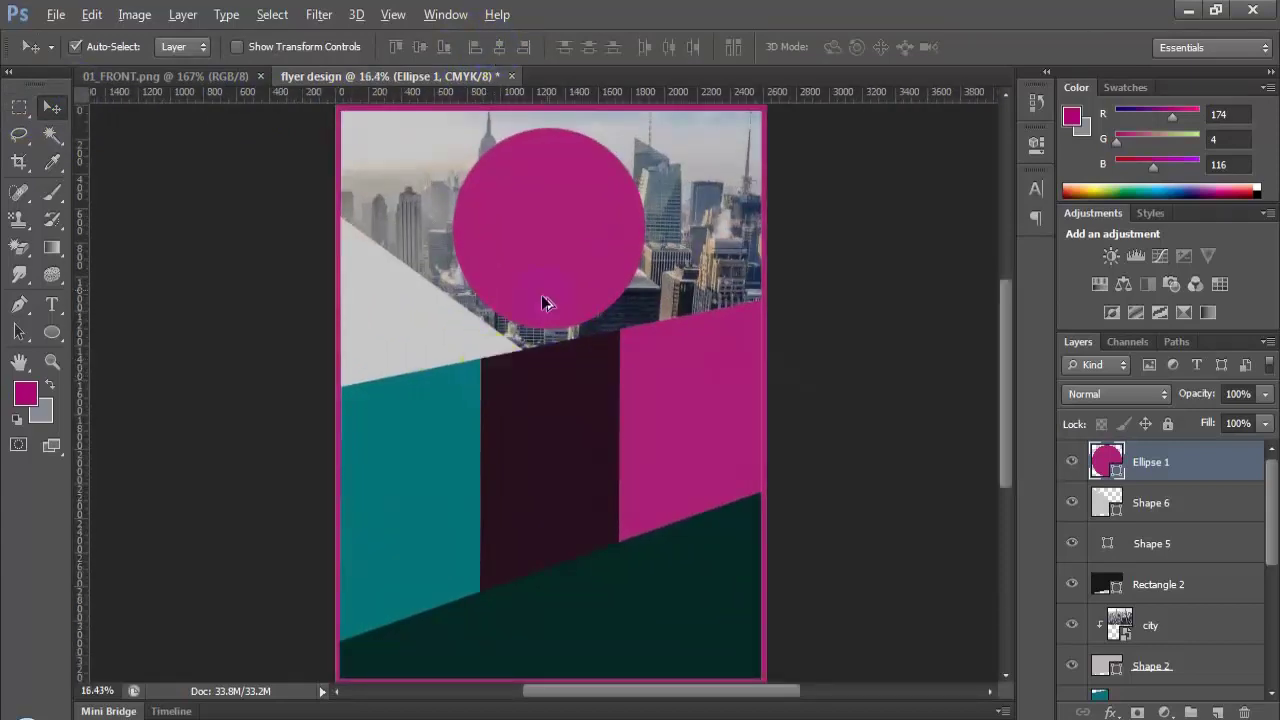
key("ctrl+t")
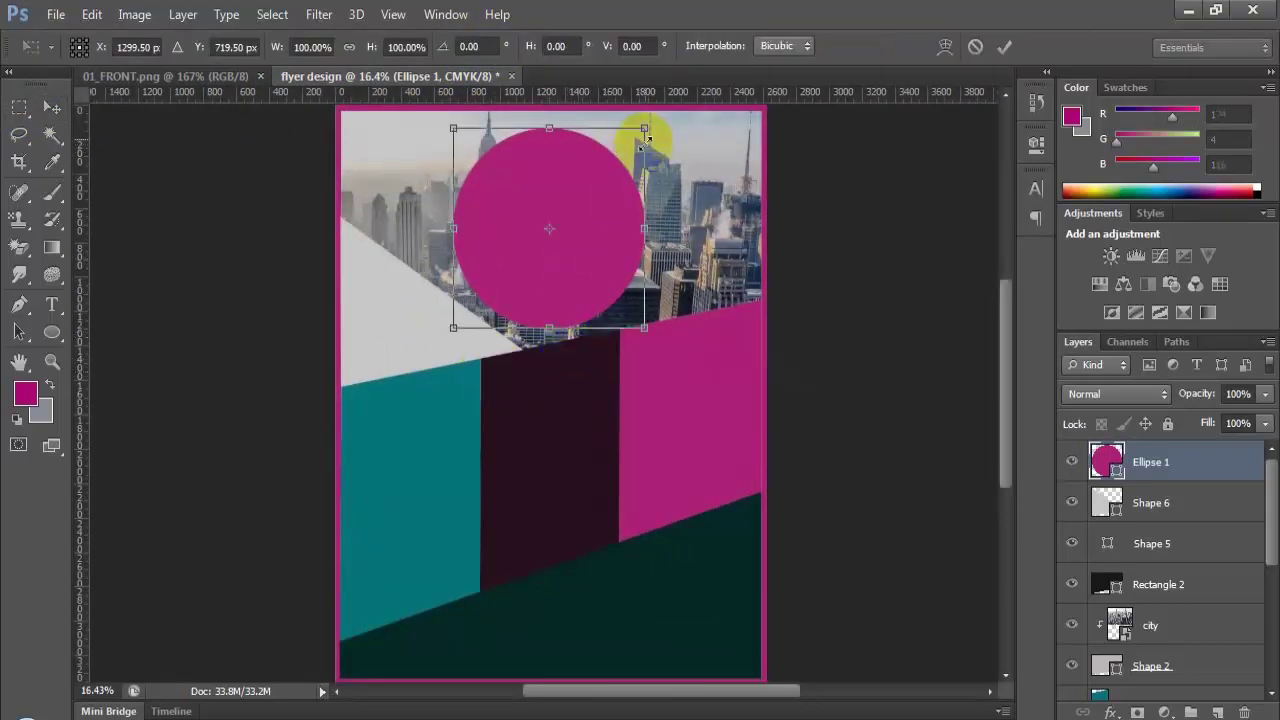
left_click_drag(644, 127, 630, 147)
key("Return")
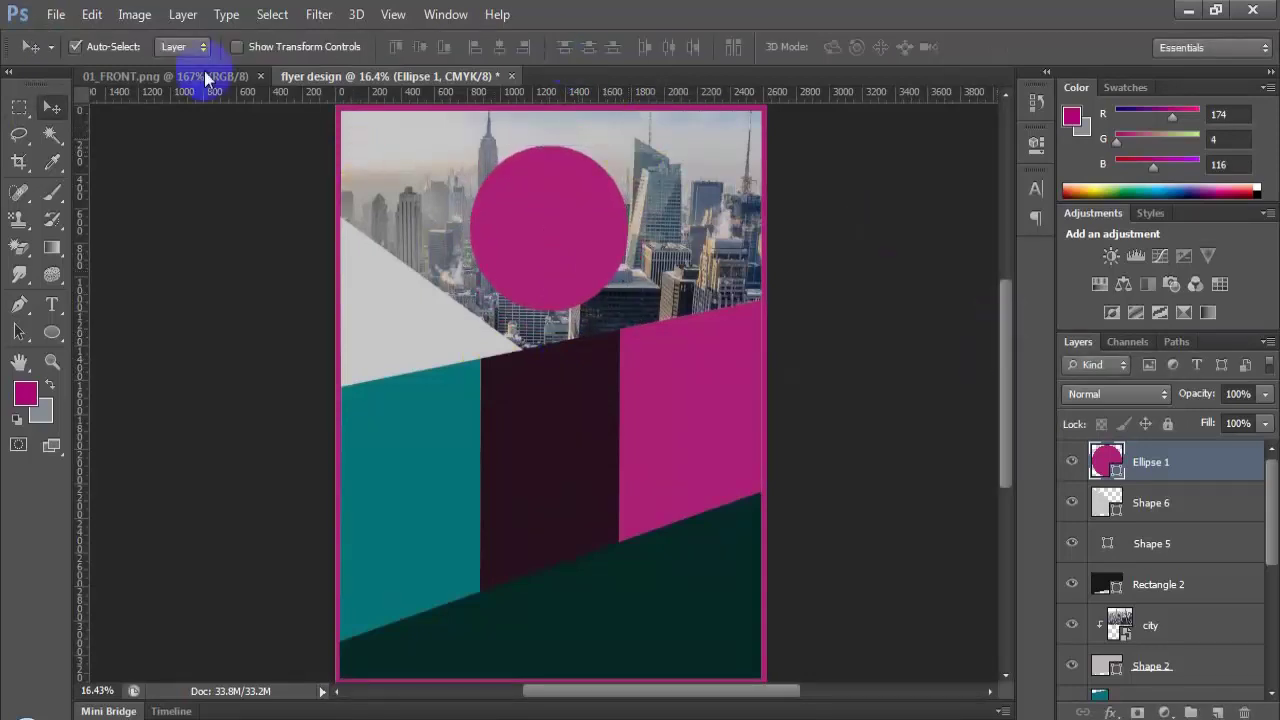
Step: Remove the circle's fill and give it a near-white solid stroke
left_click(52, 332)
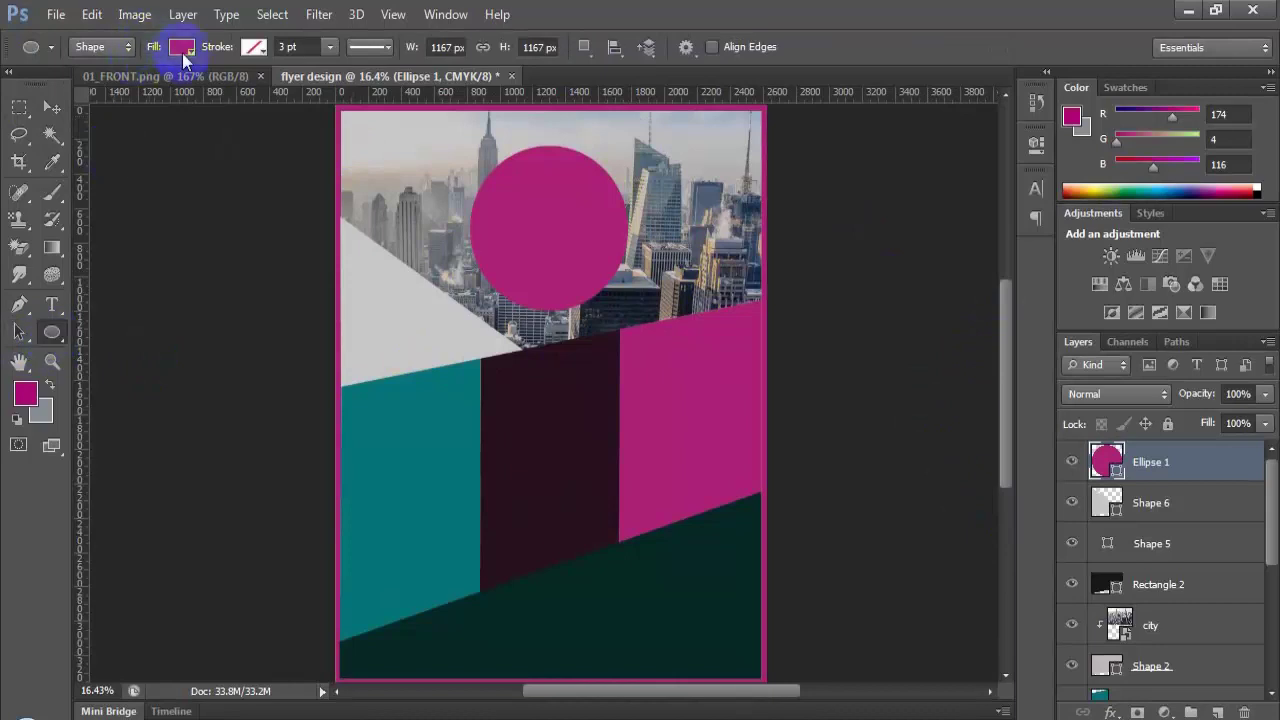
left_click(181, 46)
left_click(97, 88)
left_click(254, 46)
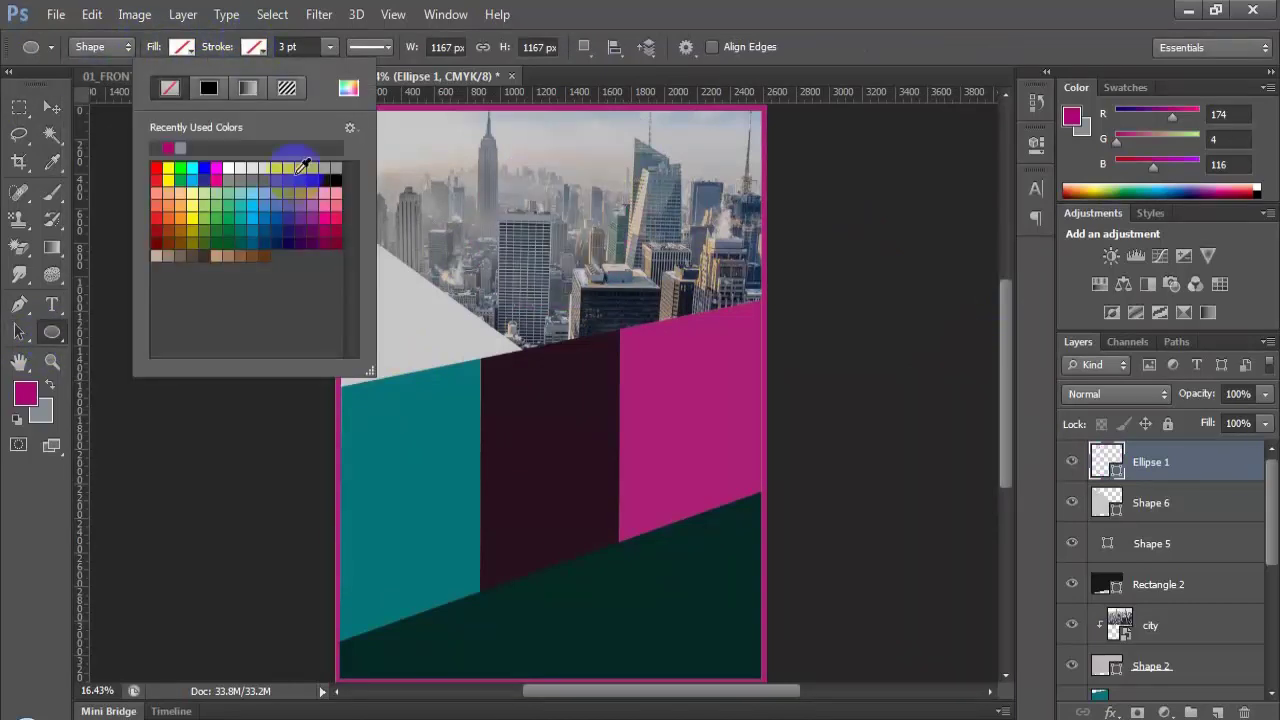
left_click(240, 163)
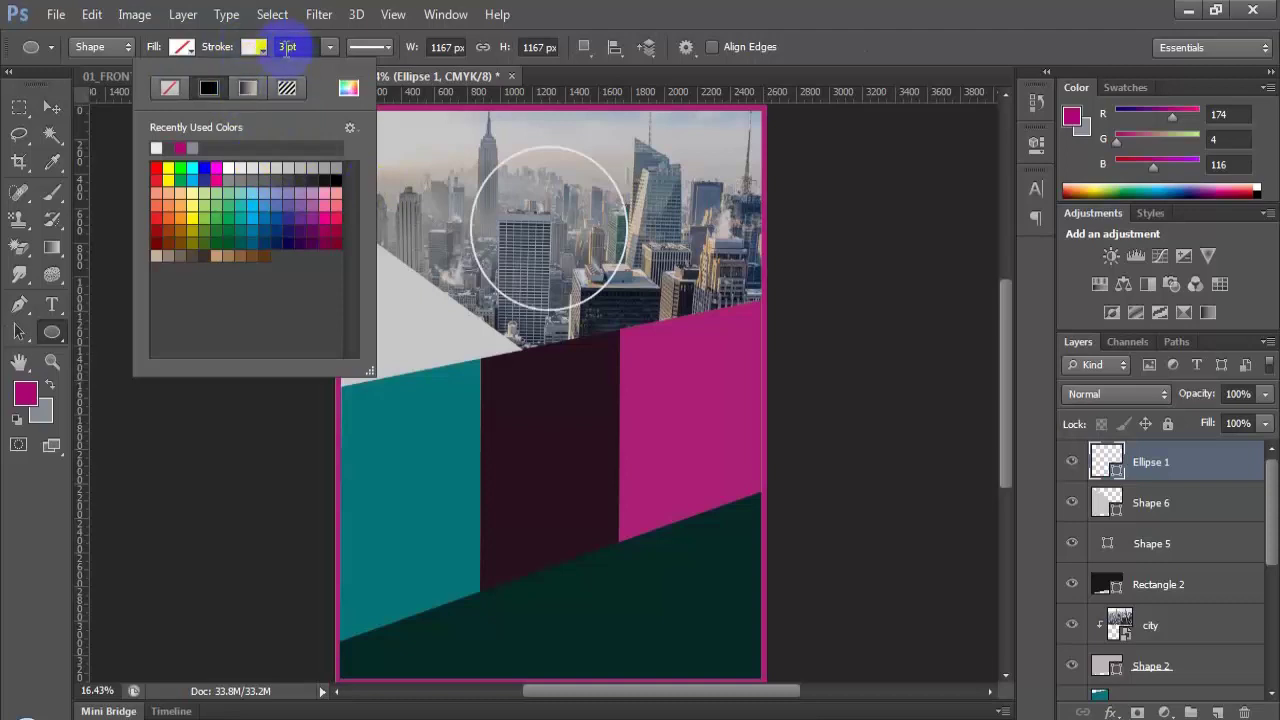
Step: Set the circle's stroke width to 5 pt and compare the ring with the one in the 01_FRONT.png reference
left_click(287, 47)
type("5")
left_click(251, 191)
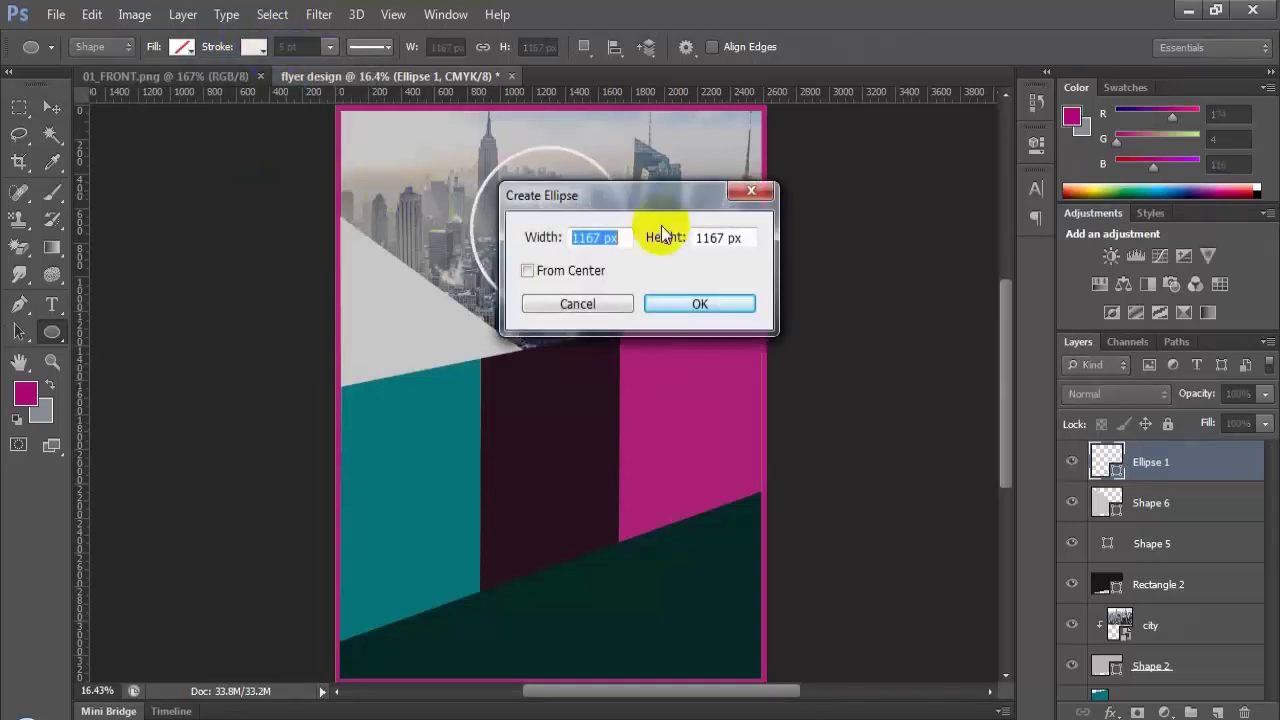
left_click(752, 189)
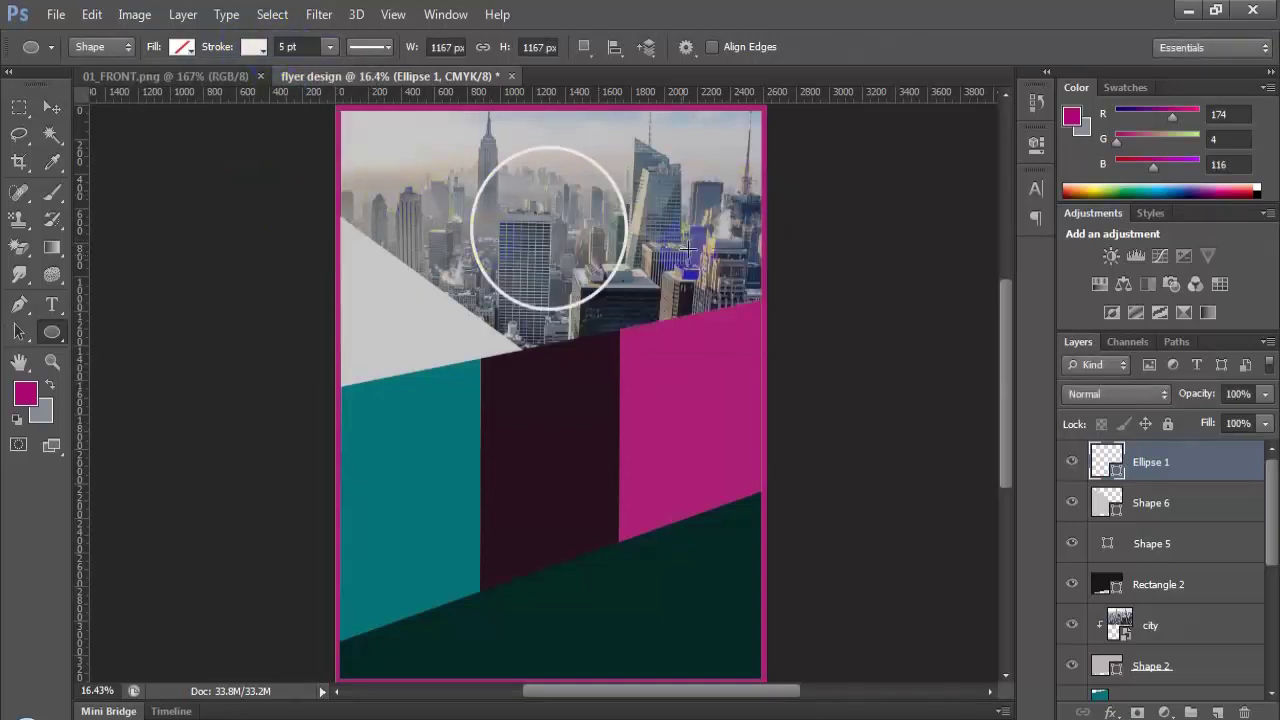
left_click(200, 76)
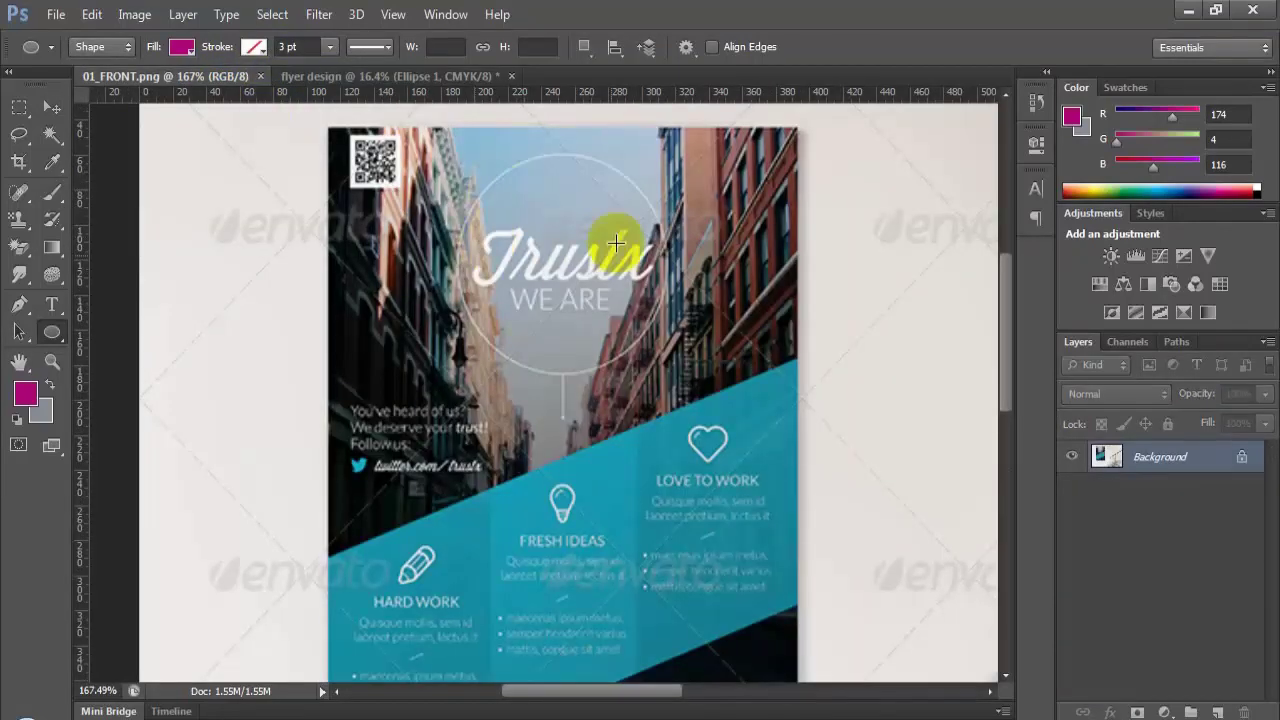
left_click(385, 76)
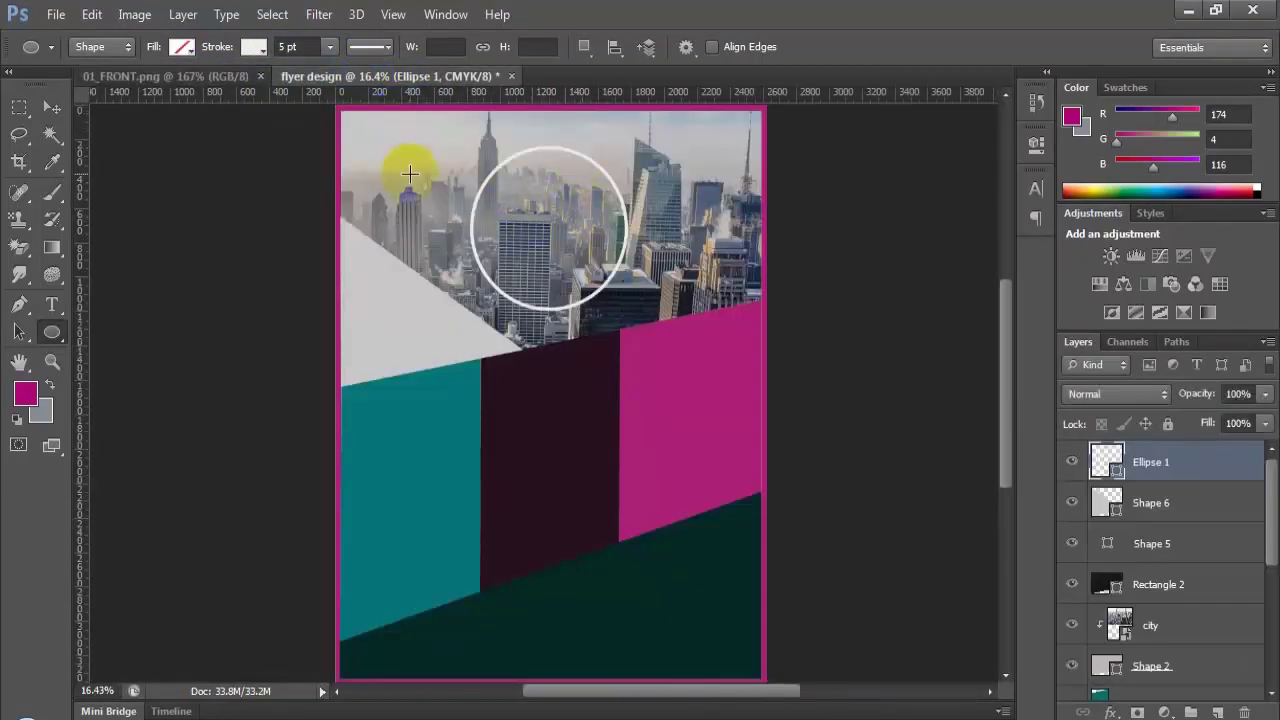
Step: Set the circle's stroke width to 3 pt and compare the ring with the one in the 01_FRONT.png reference
left_click(287, 47)
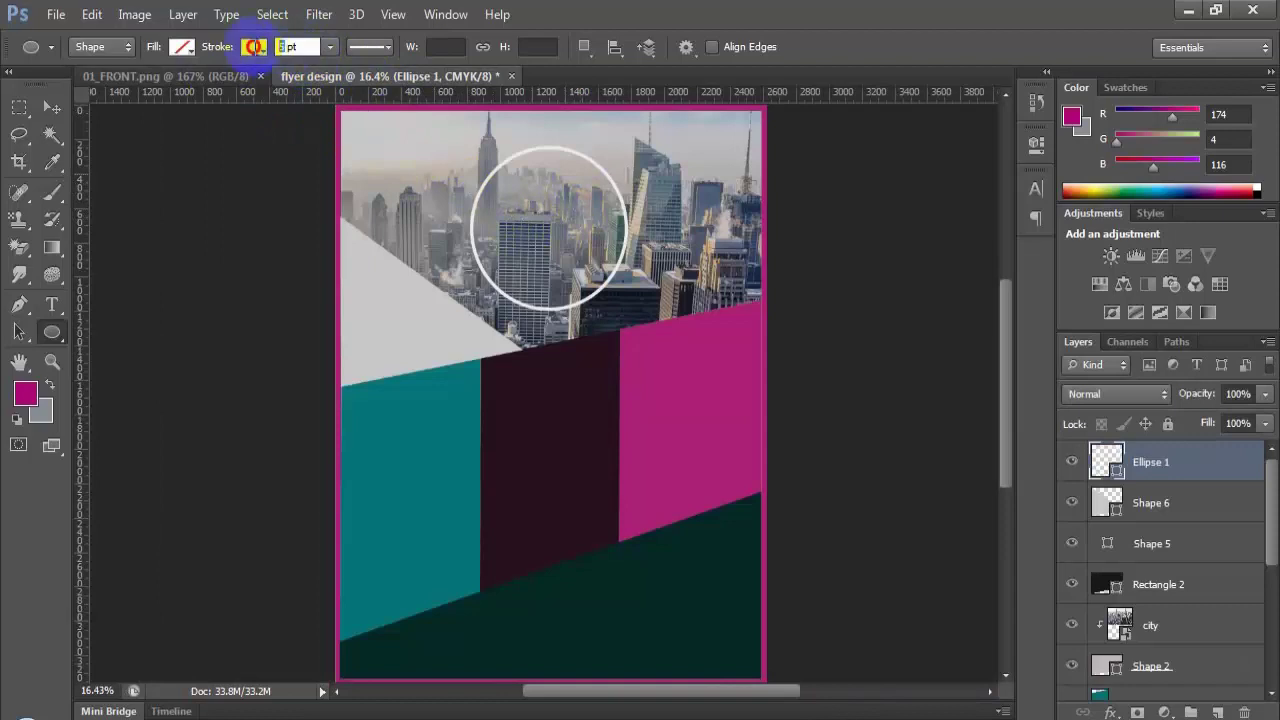
type("3")
left_click(217, 194)
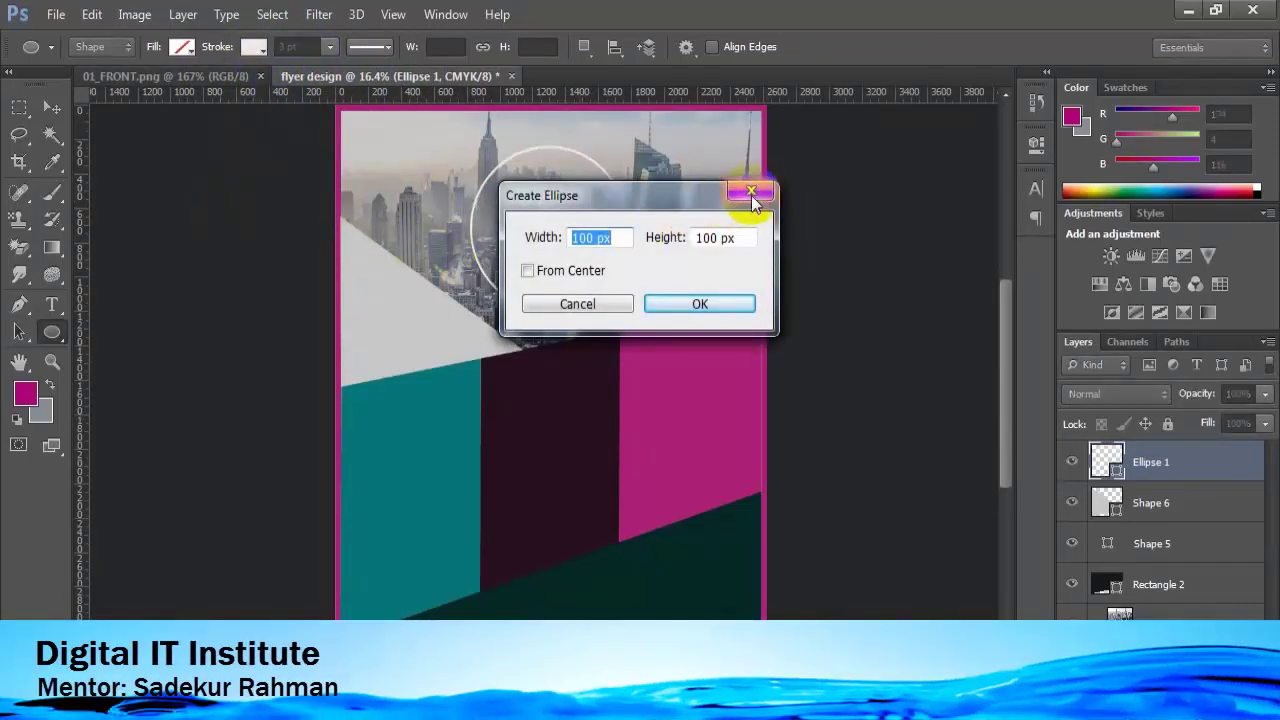
left_click(751, 189)
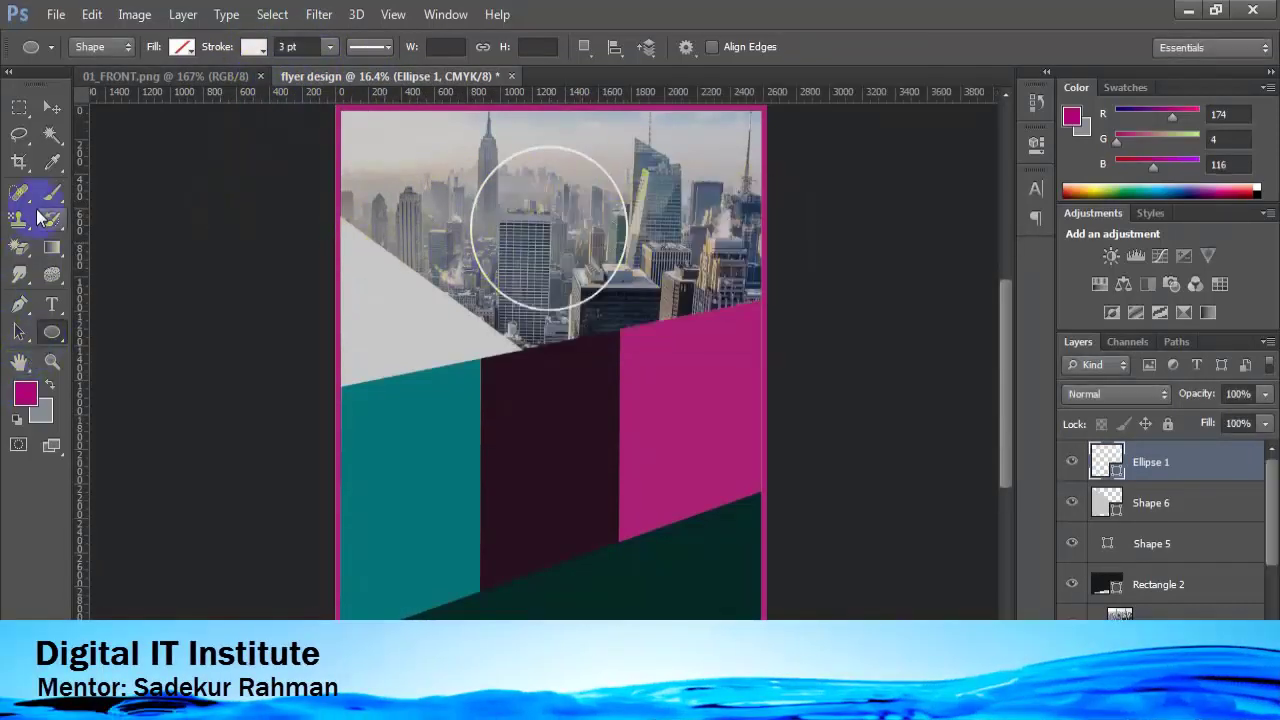
left_click(183, 79)
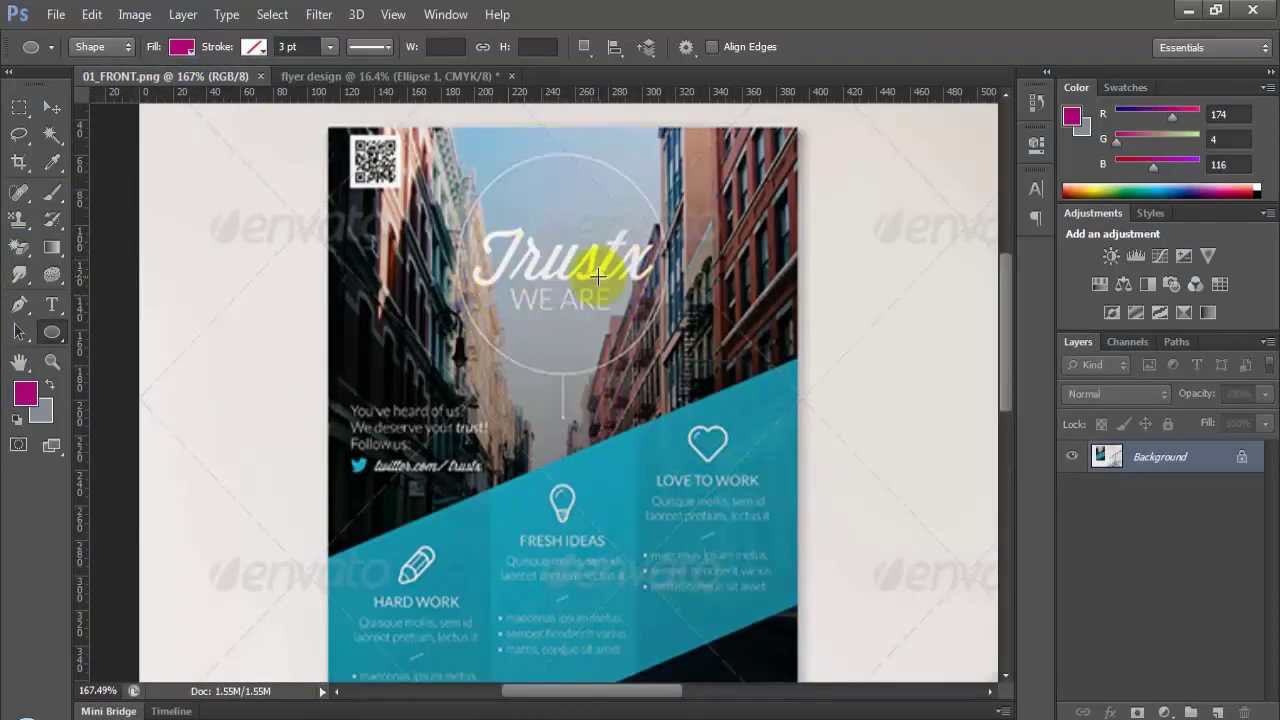
left_click(432, 77)
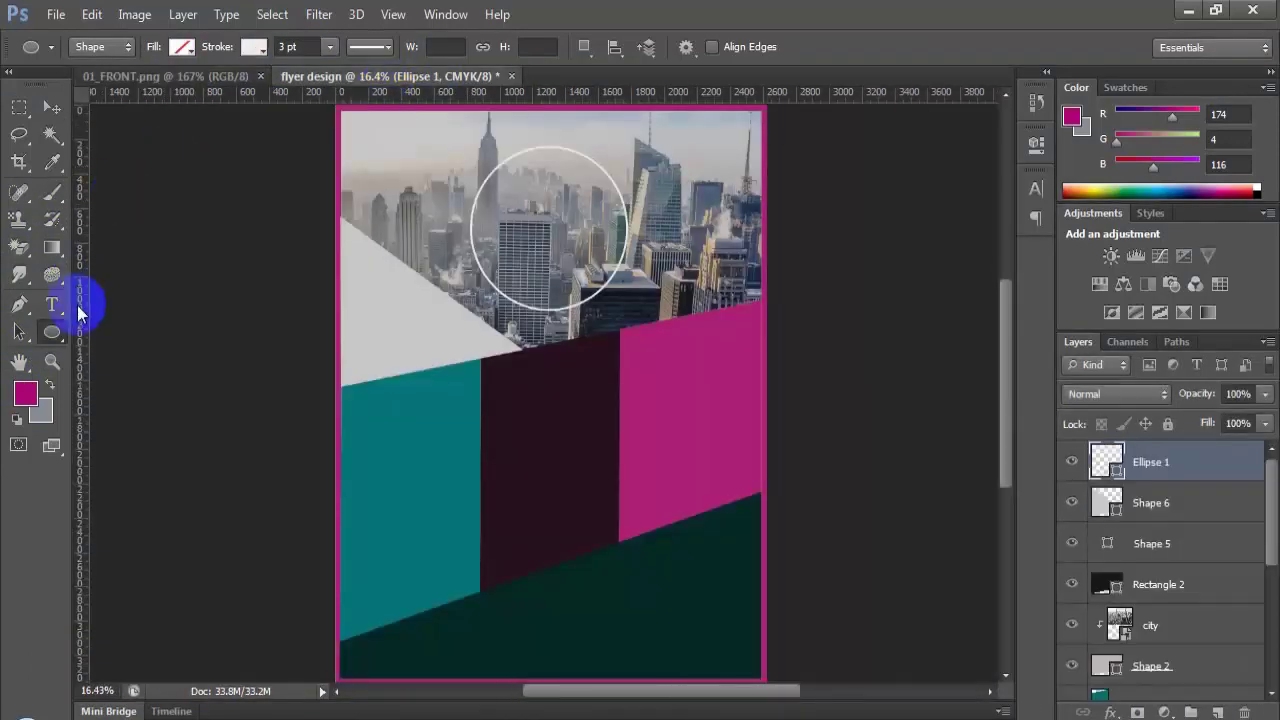
Step: Add the text "LOGO" in Lato Regular over the city photo near the circle
left_click(52, 305)
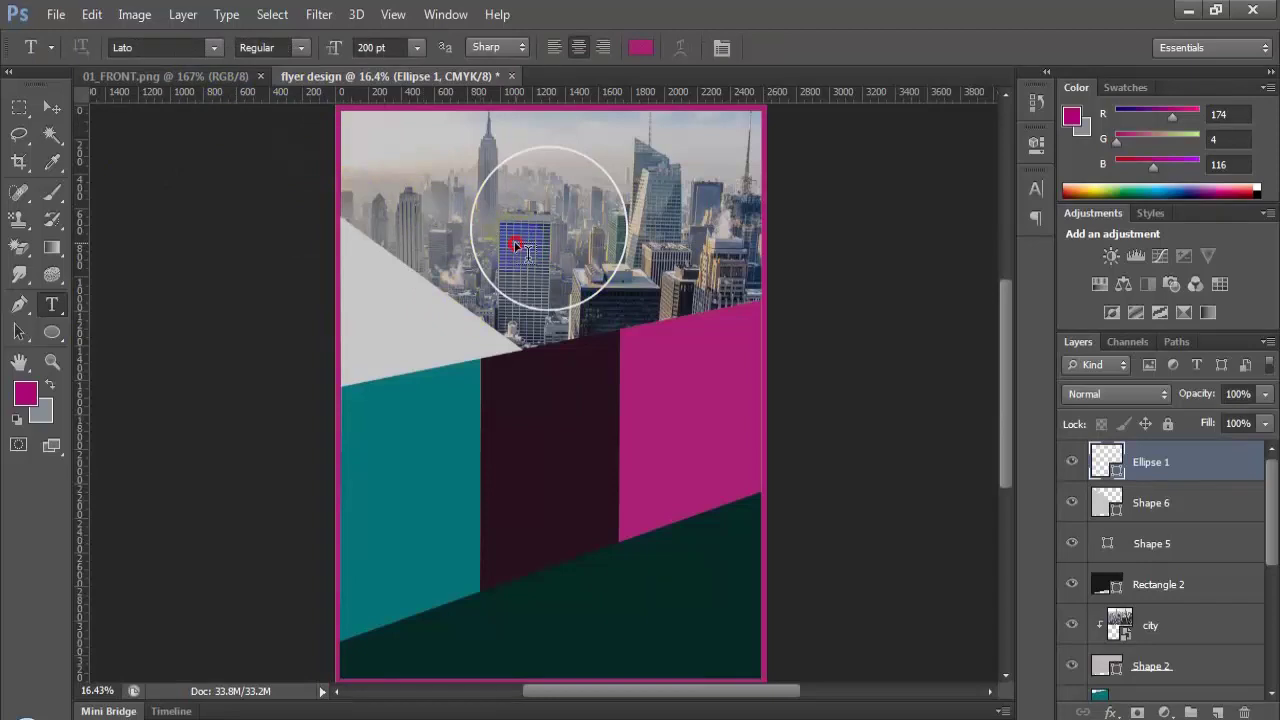
left_click(516, 245)
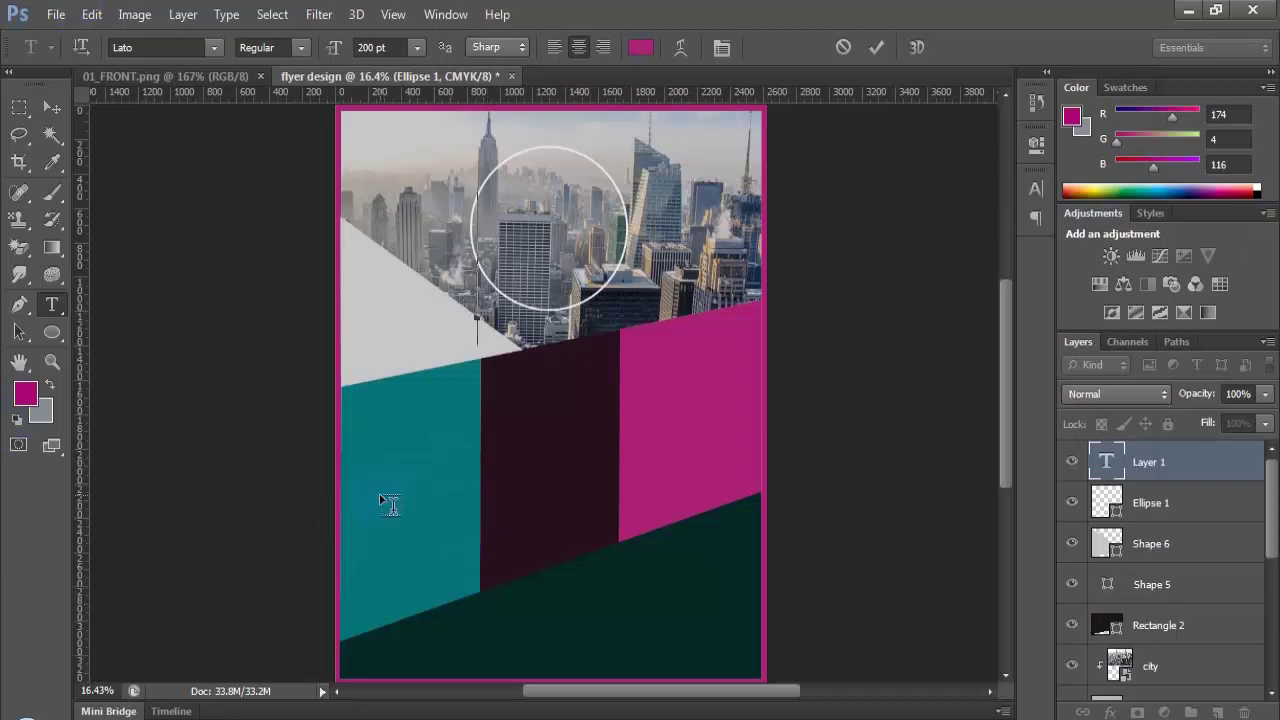
type("LOG")
type("OGO")
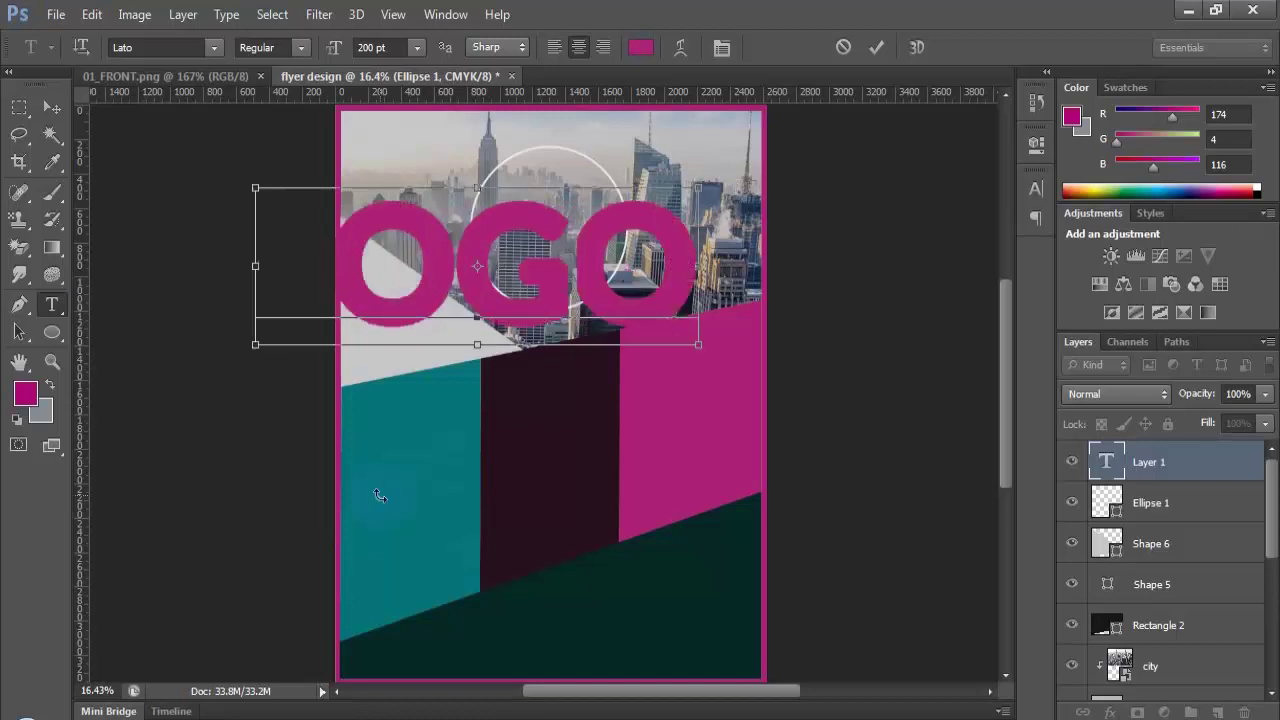
Step: Set the "LOGO" text size to 50 pt and move the word into the middle of the circle
key("ctrl+a")
left_click(372, 47)
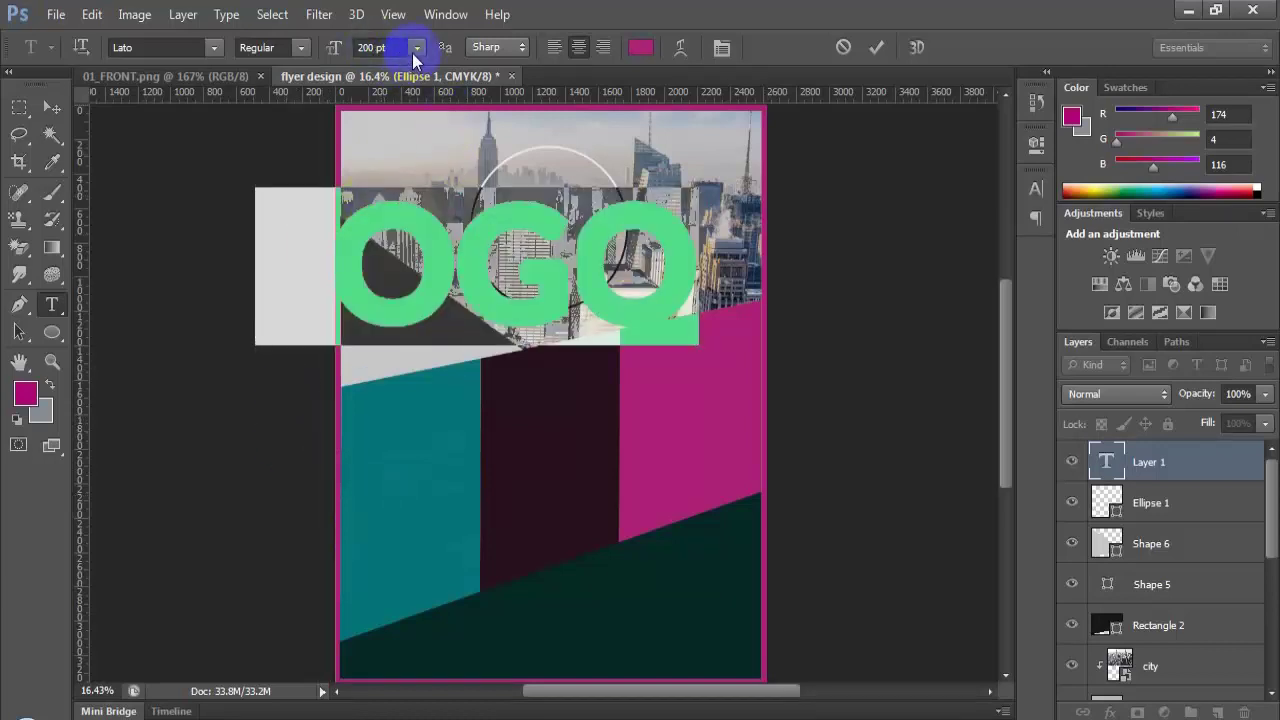
left_click(368, 47)
type("120")
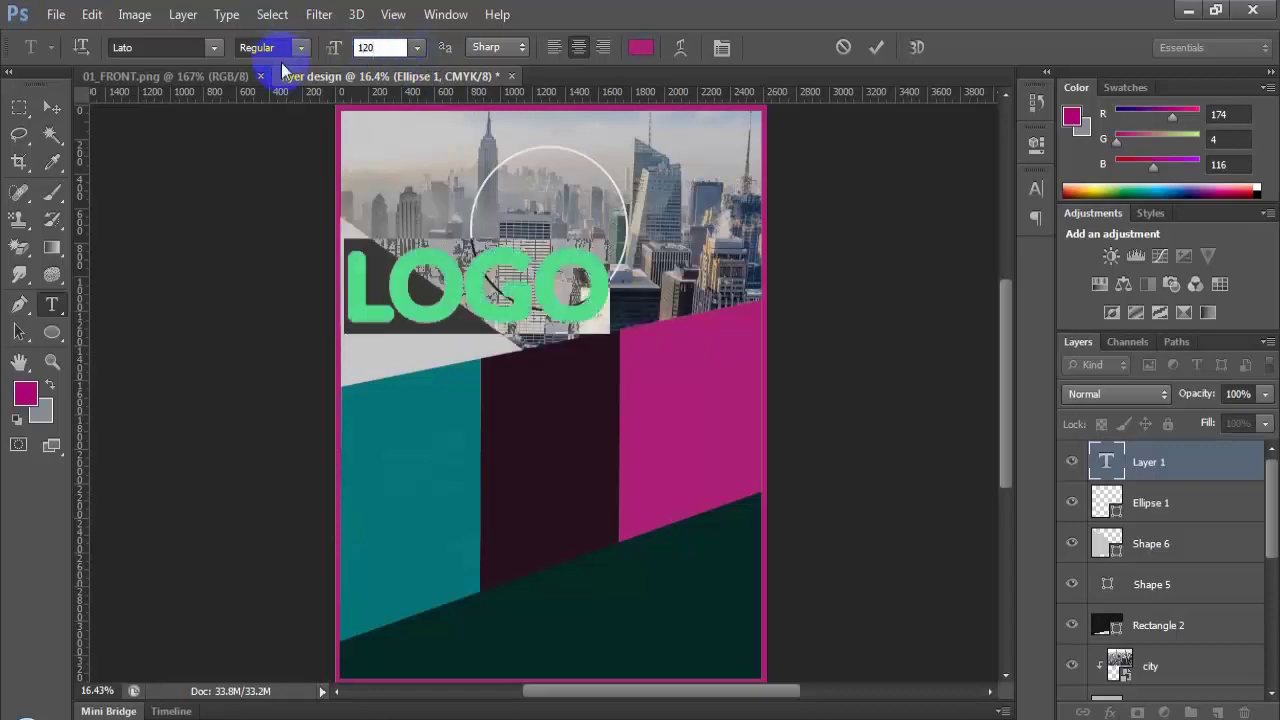
key("Return")
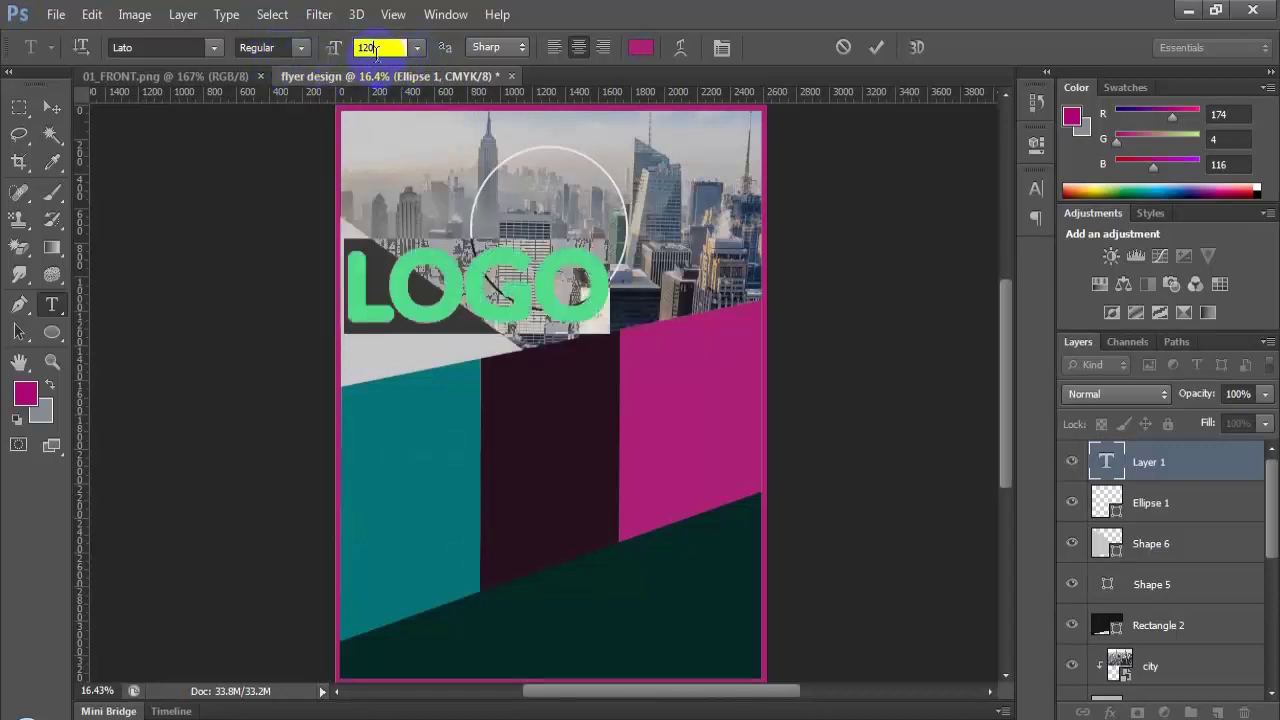
type("50")
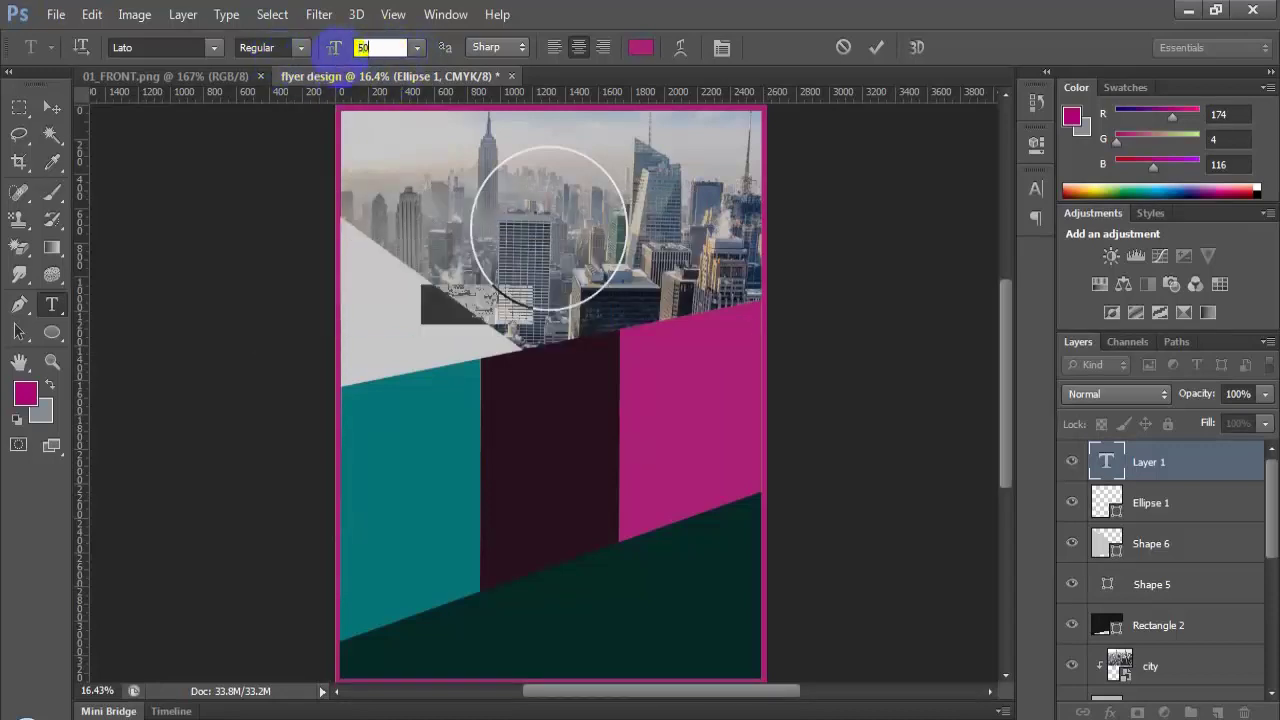
left_click_drag(560, 310, 618, 290)
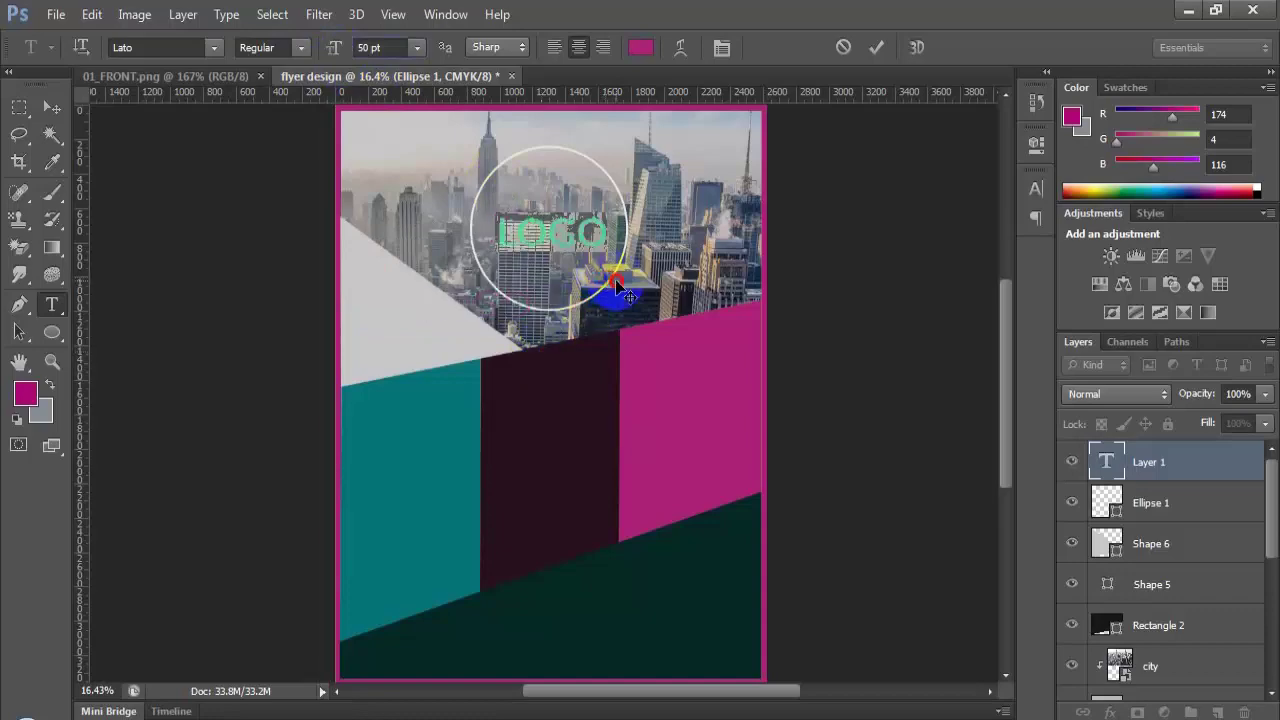
Step: Colour the "LOGO" text white (ffffff) and finish editing it
left_click(640, 47)
left_click_drag(755, 385, 726, 323)
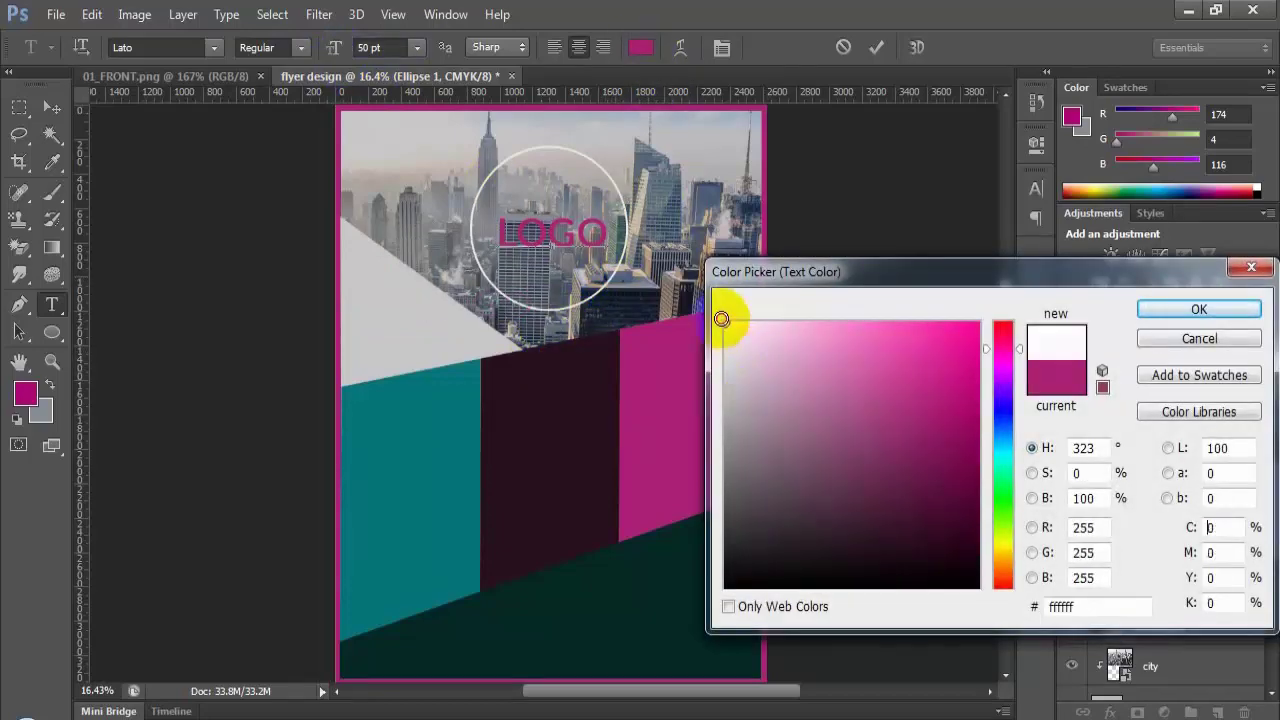
left_click(1199, 311)
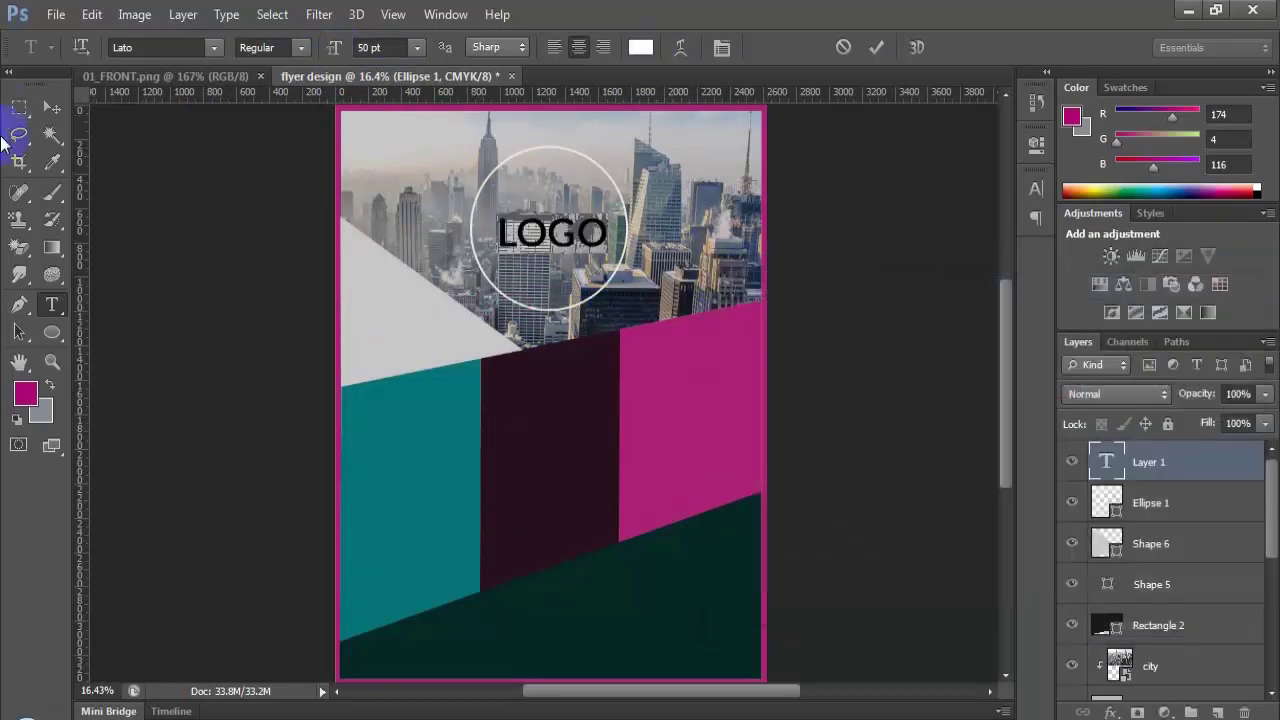
left_click(17, 110)
Step: Add a separate text layer reading "We Are Here" below the "LOGO" text
left_click(52, 305)
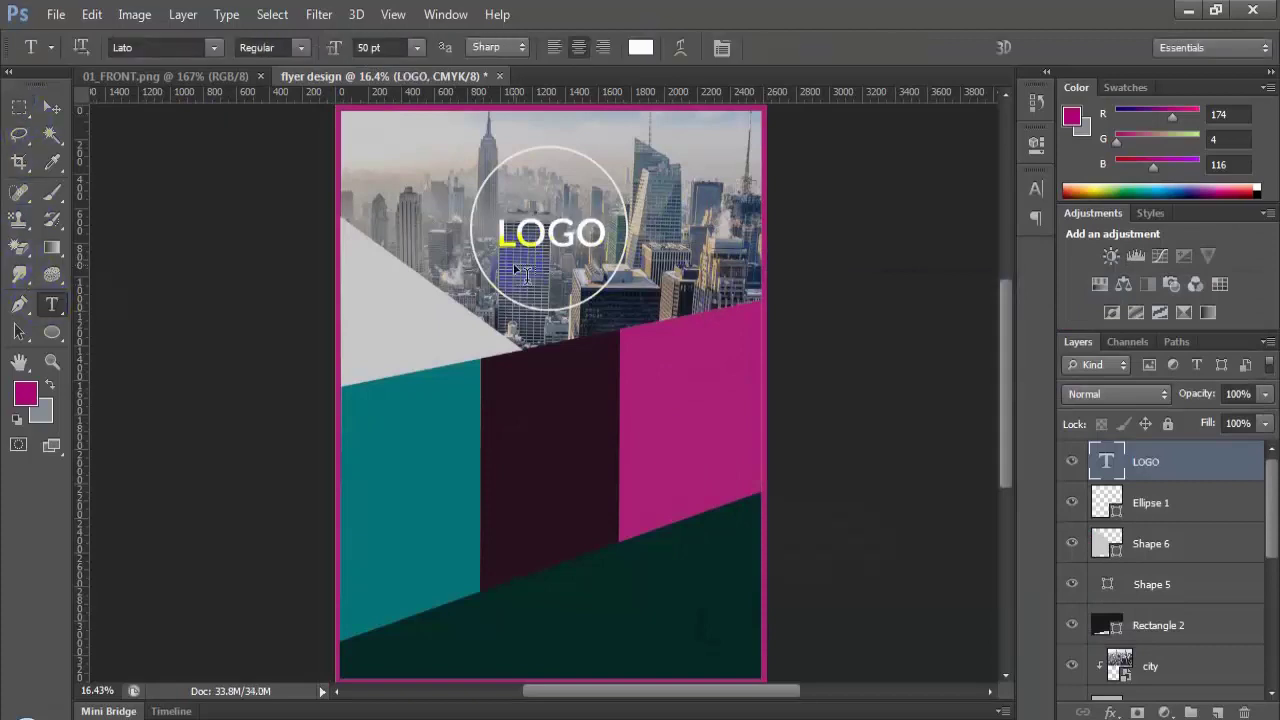
left_click(558, 341)
left_click(566, 400)
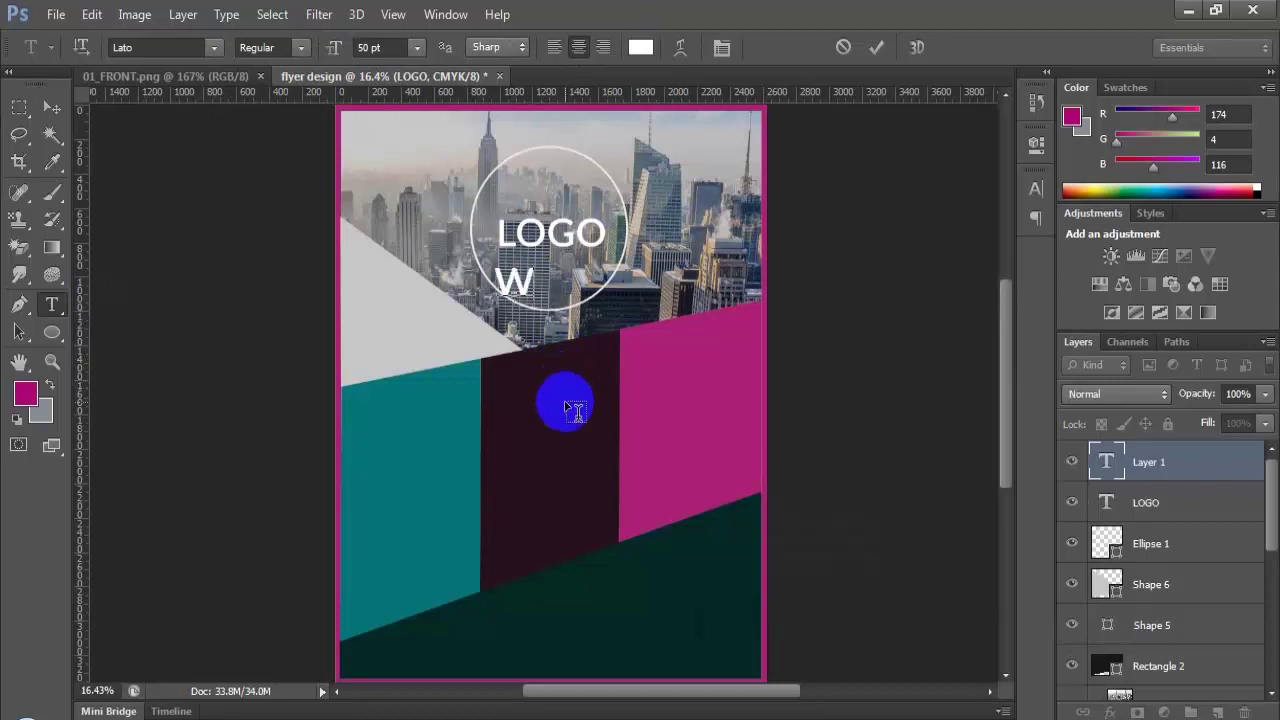
type("We Are")
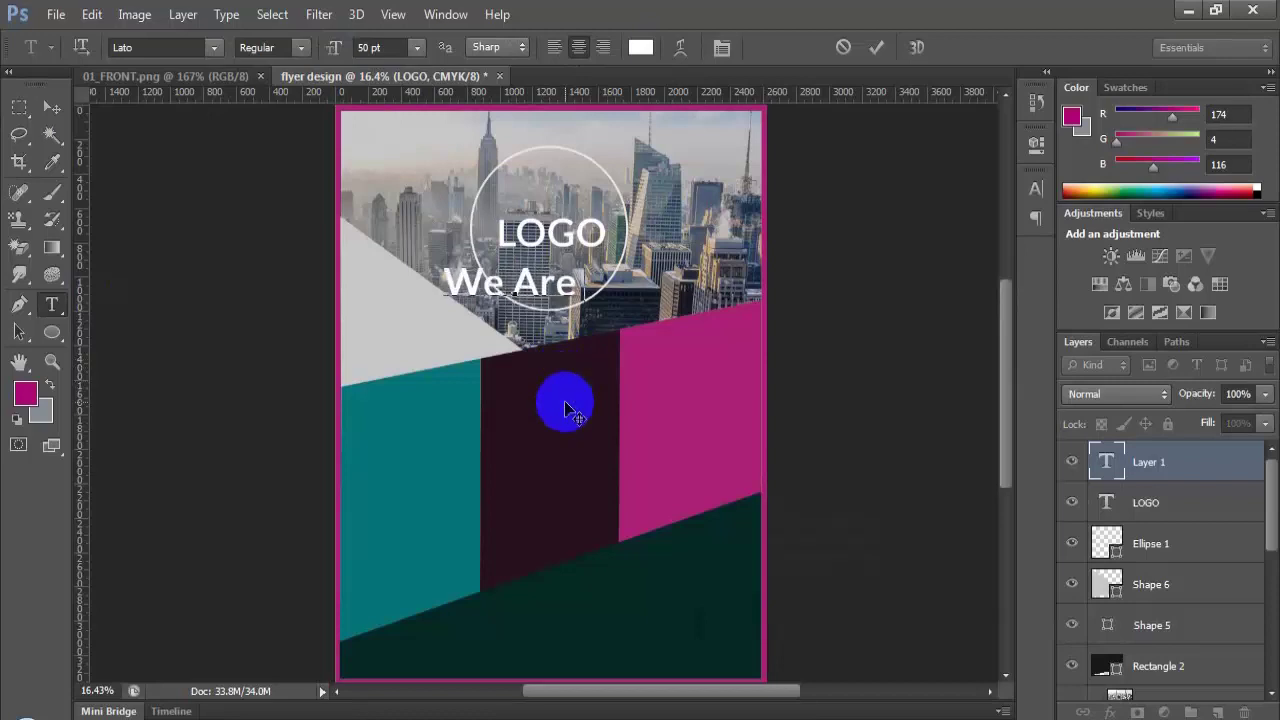
type(" Here")
Step: Set the "We Are Here" text to 18 pt and place it inside the circle, just under "LOGO"
key("ctrl+a")
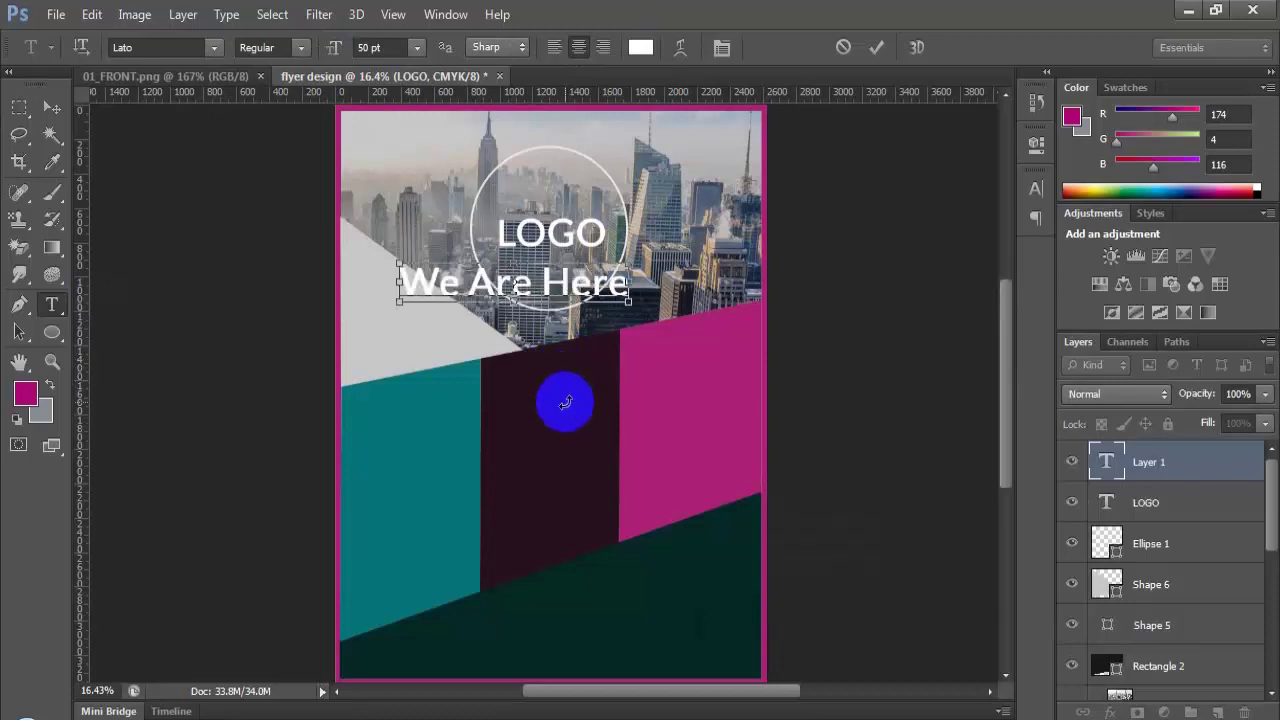
left_click(417, 47)
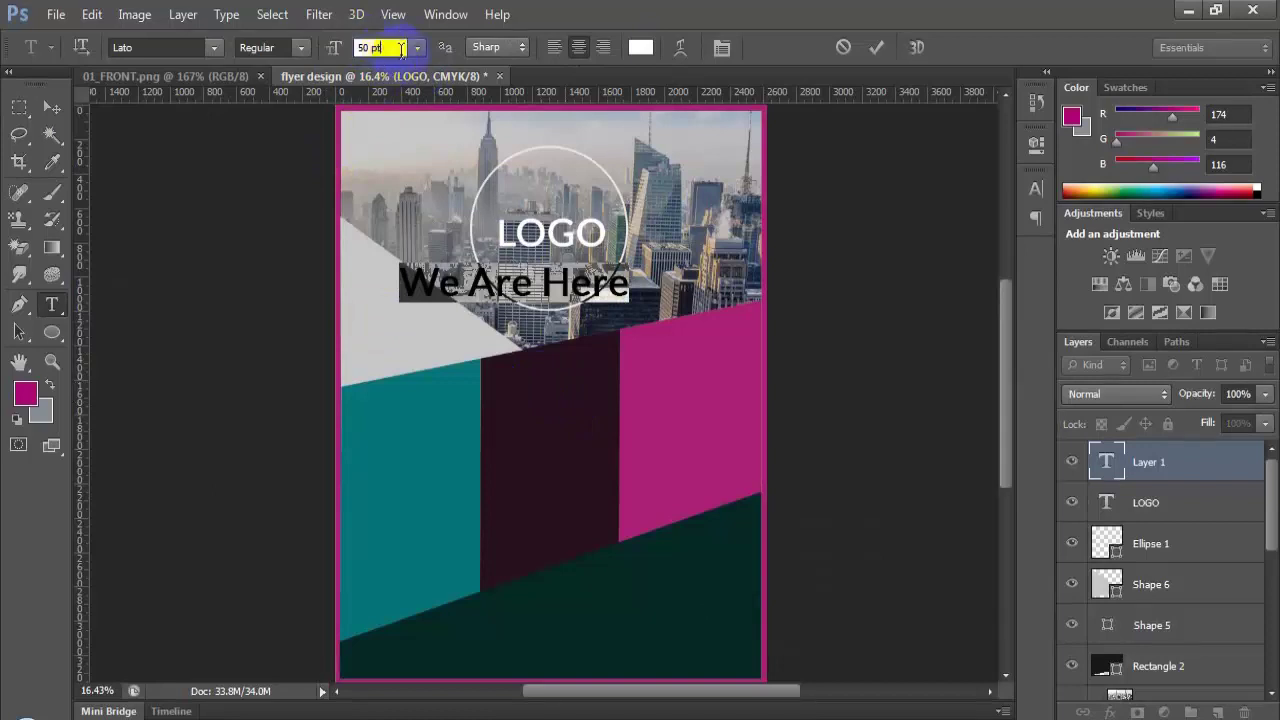
left_click(410, 266)
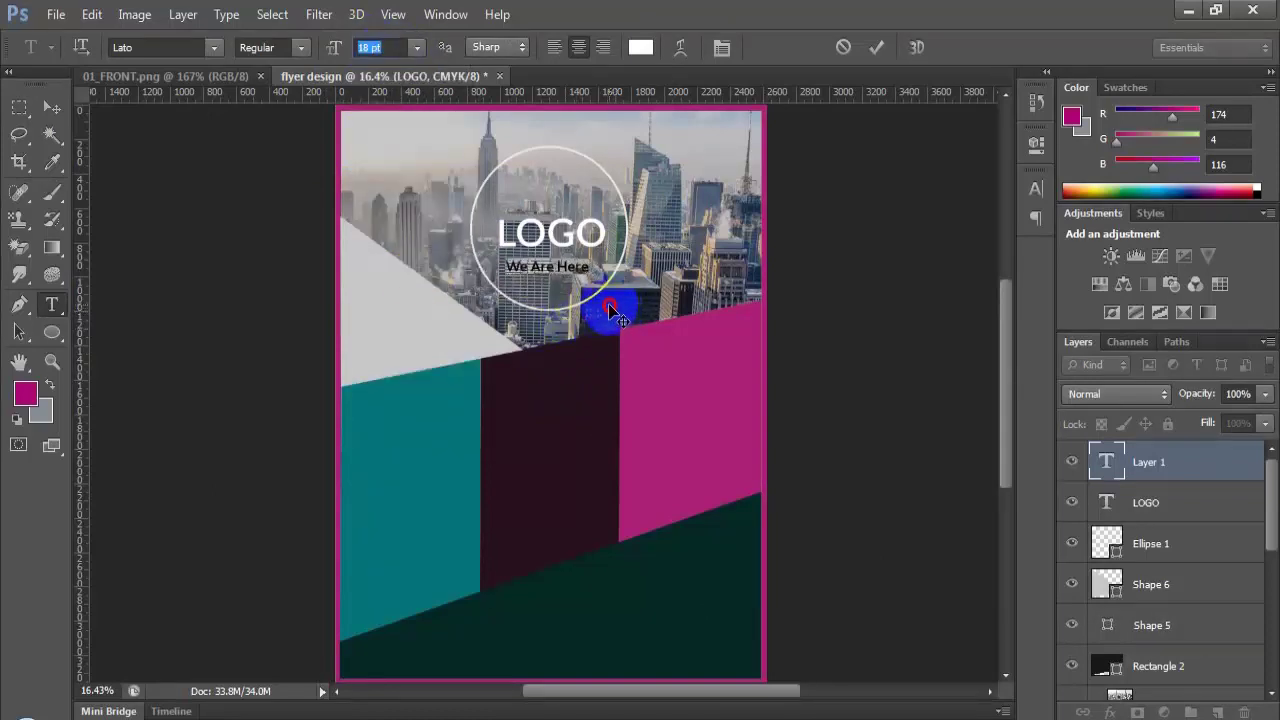
left_click(590, 268)
Step: Center the "LOGO" and "We Are Here" layers horizontally against a rectangular selection around the circle, and deselect
left_click(1145, 500)
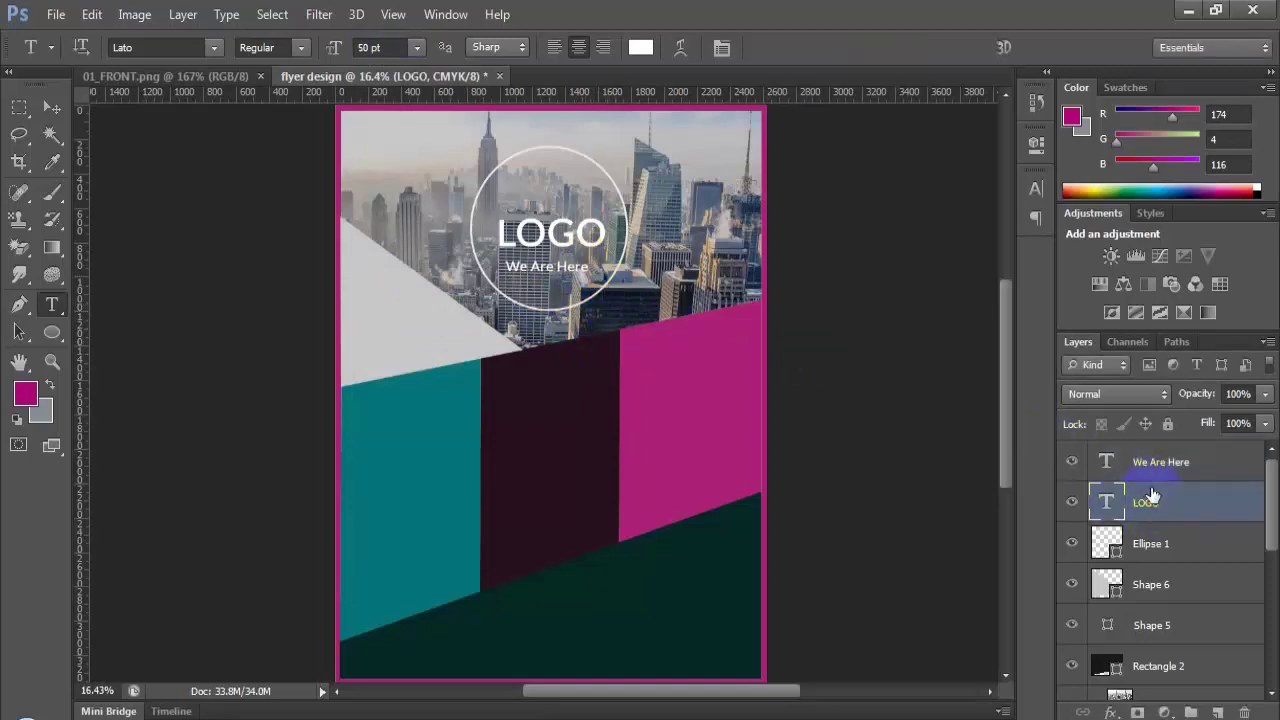
left_click(1160, 478, "ctrl")
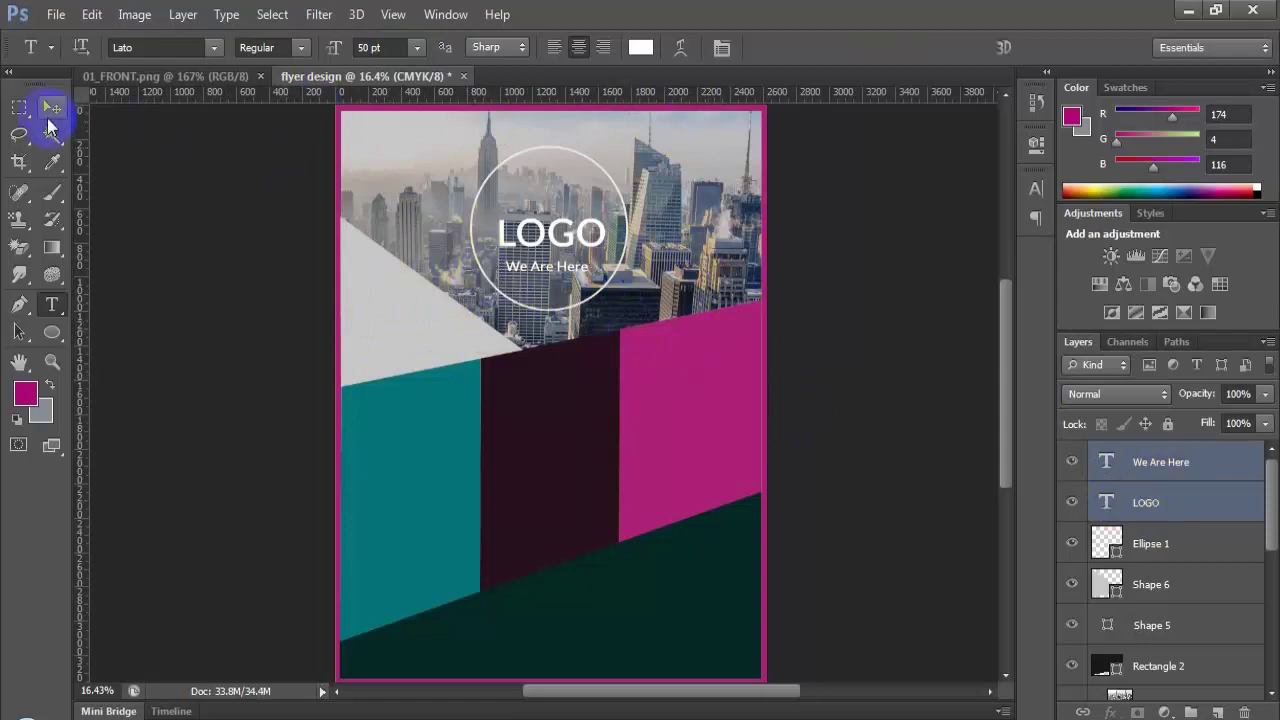
left_click(19, 107)
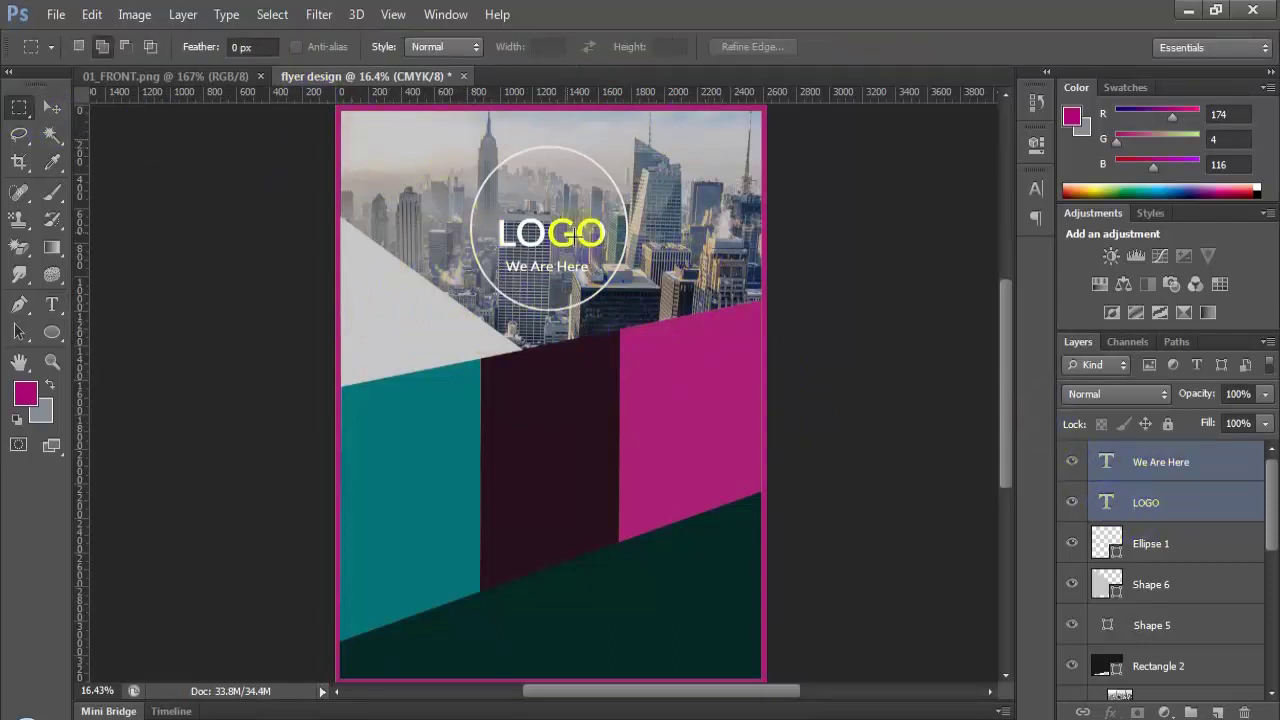
left_click_drag(455, 143, 648, 323)
left_click(50, 110)
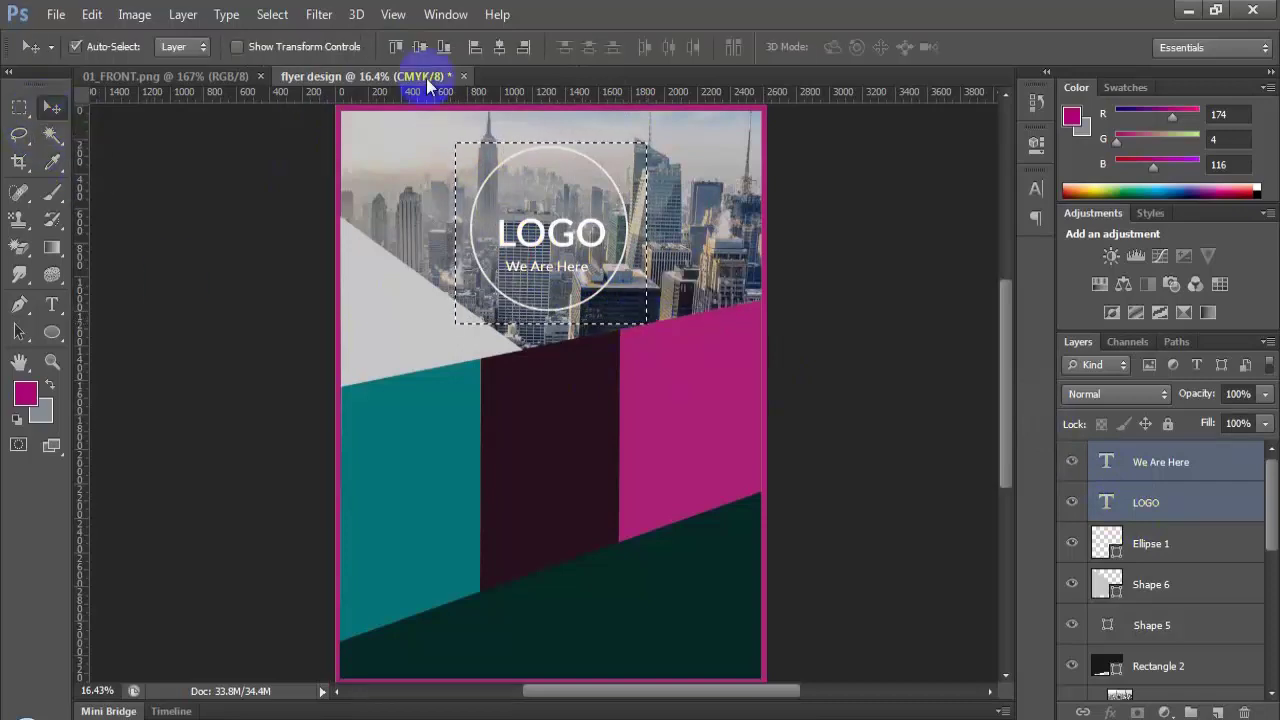
left_click(499, 46)
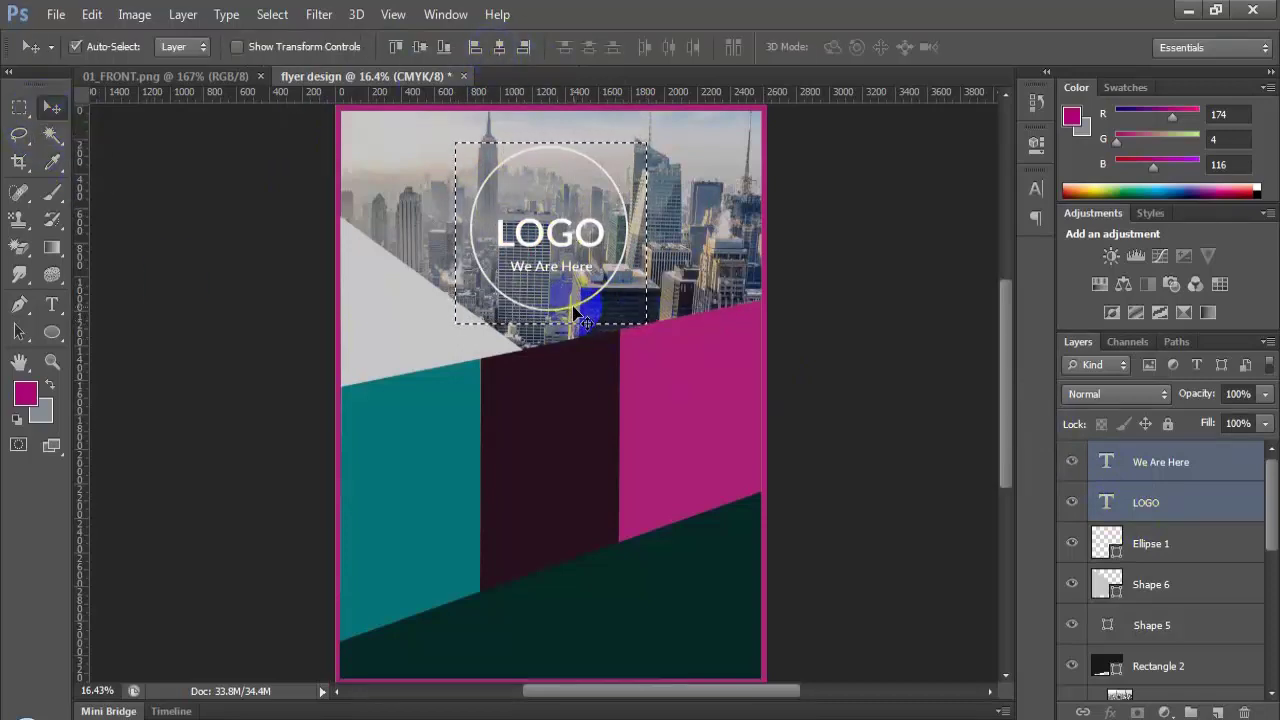
key("ctrl+d")
Step: Examine the flyer's overall layout and compare it with the 01_FRONT.png reference
key("ctrl+minus")
scroll(505, 478, "up", 2)
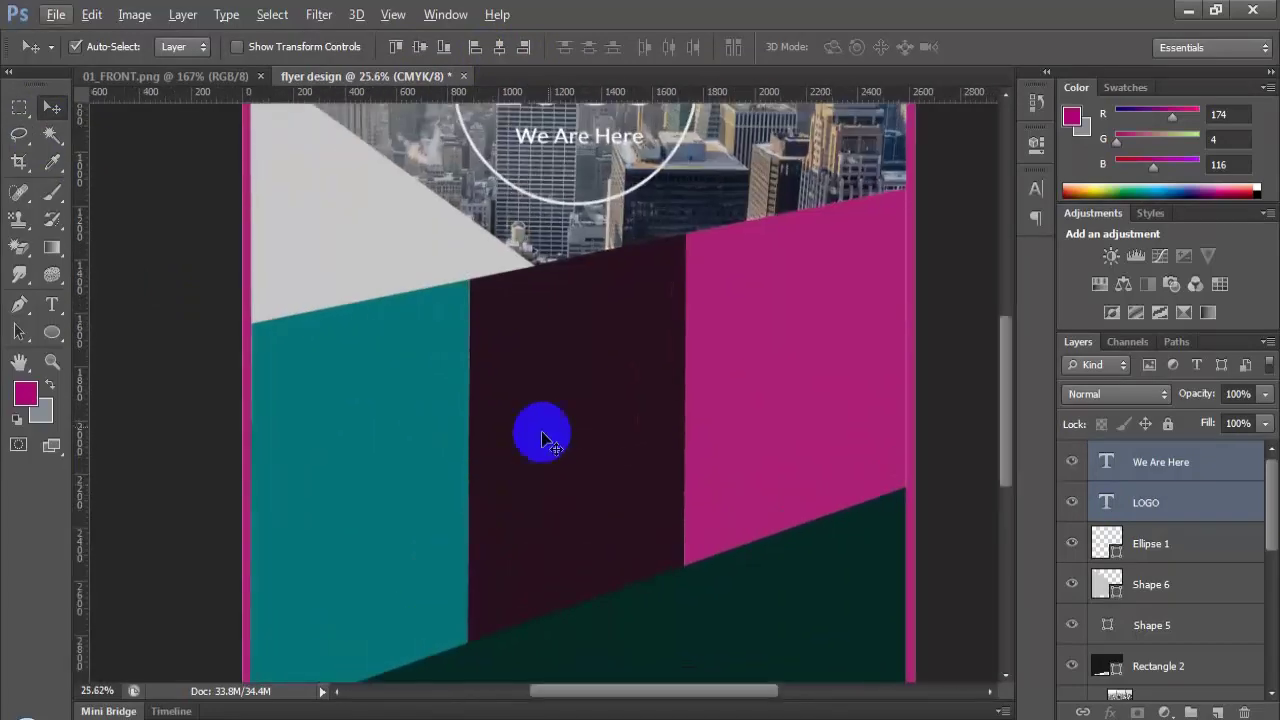
scroll(566, 371, "up", 3)
scroll(228, 204, "down", 3)
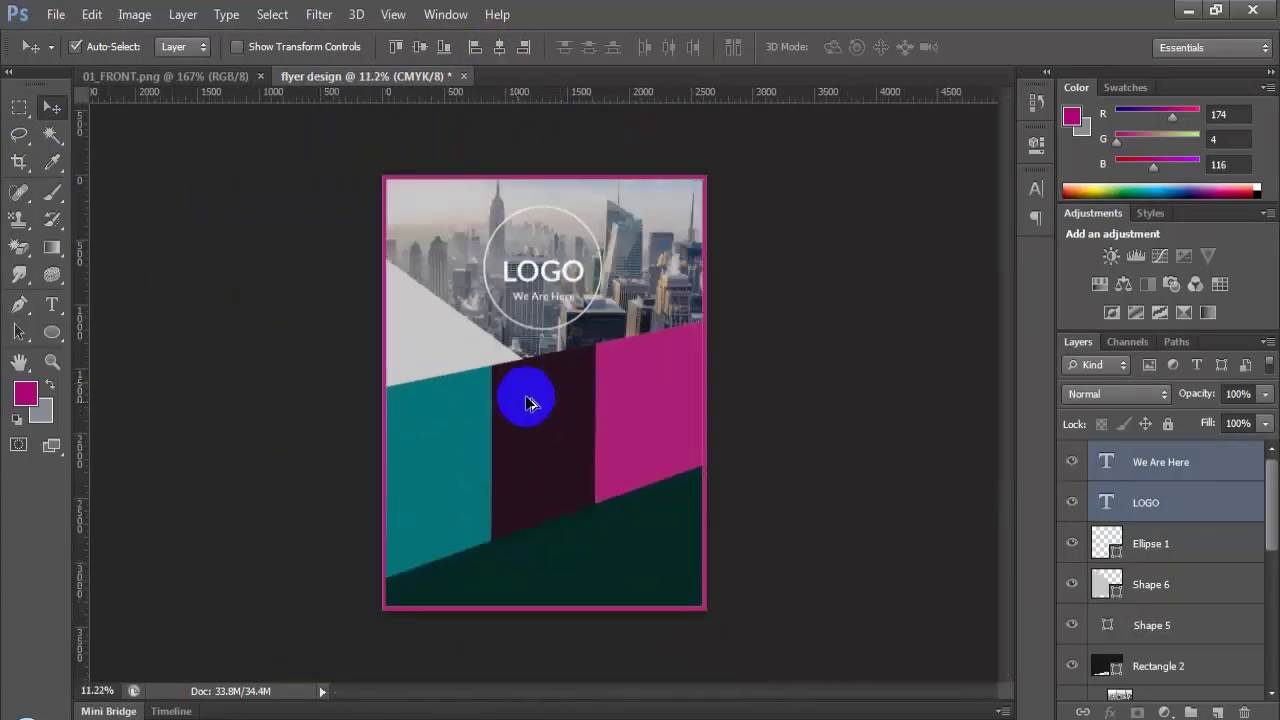
scroll(391, 449, "down", 1)
scroll(481, 388, "up", 1)
scroll(481, 388, "up", 2)
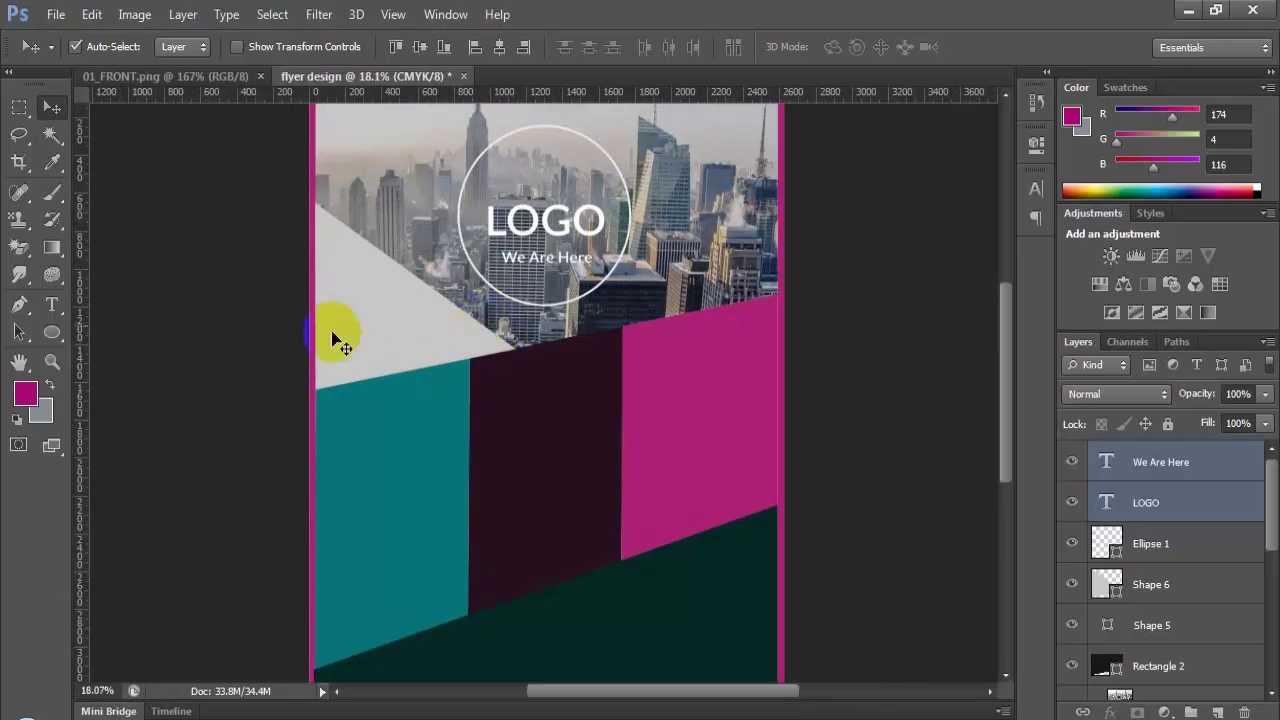
left_click(305, 258)
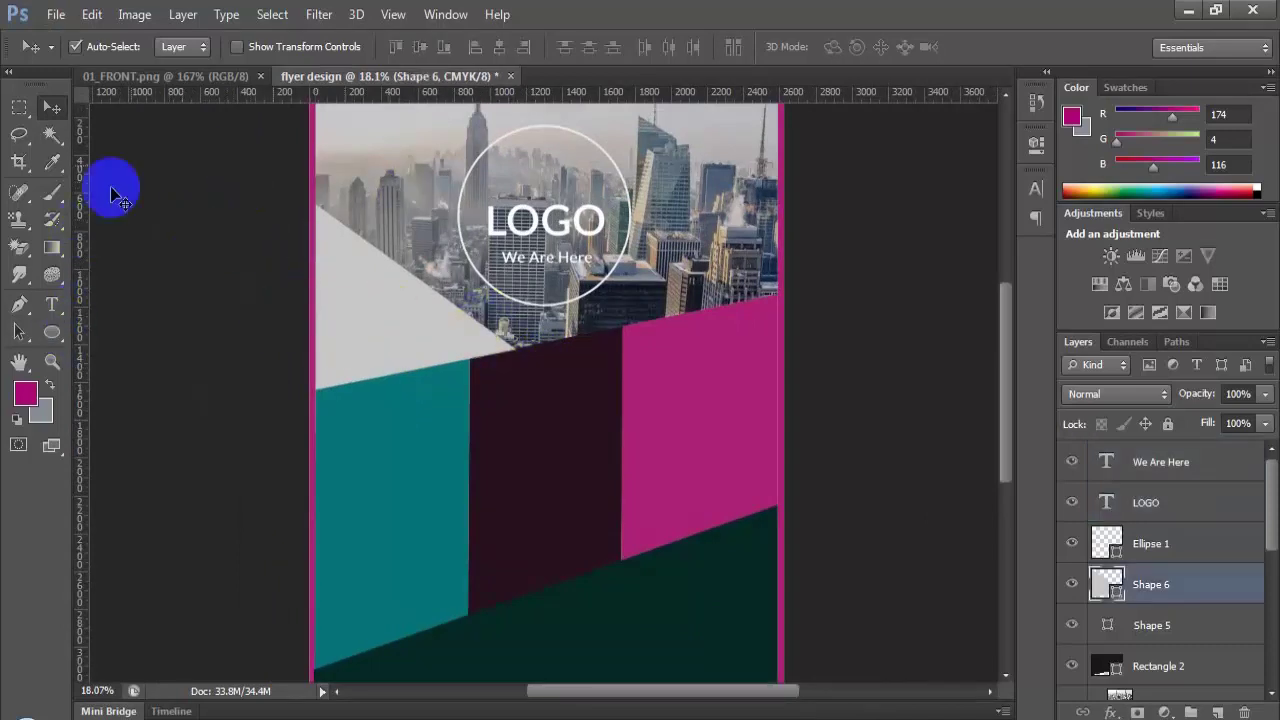
left_click(200, 77)
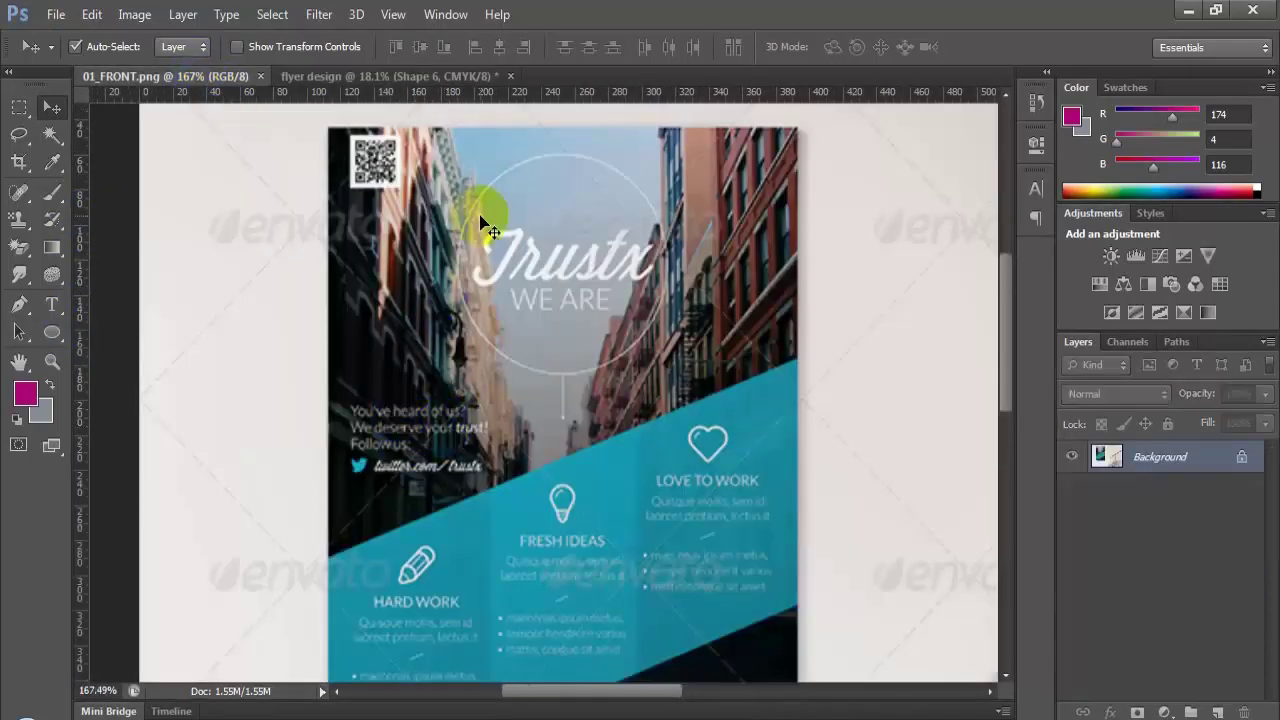
left_click(410, 77)
Step: Choose the flying bird from the custom shape library as the shape for the Custom Shape tool
left_click_drag(52, 332, 89, 333)
left_click(145, 427)
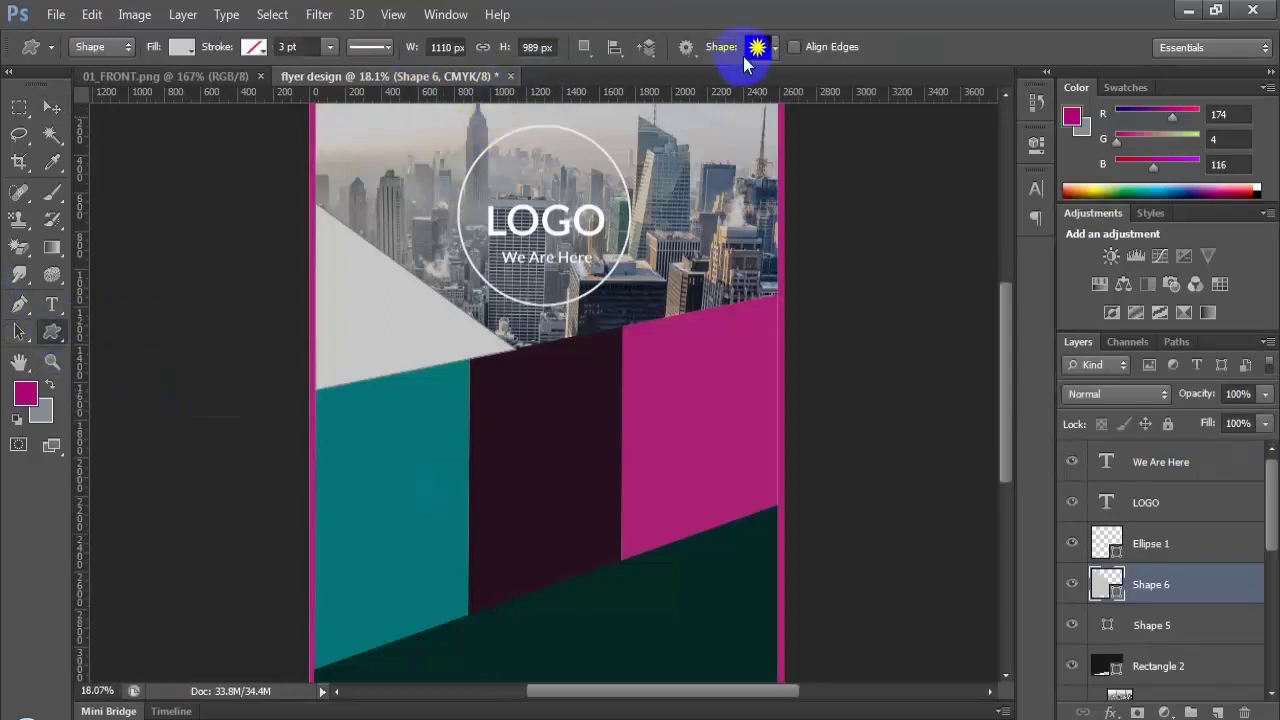
left_click(776, 48)
left_click(751, 292)
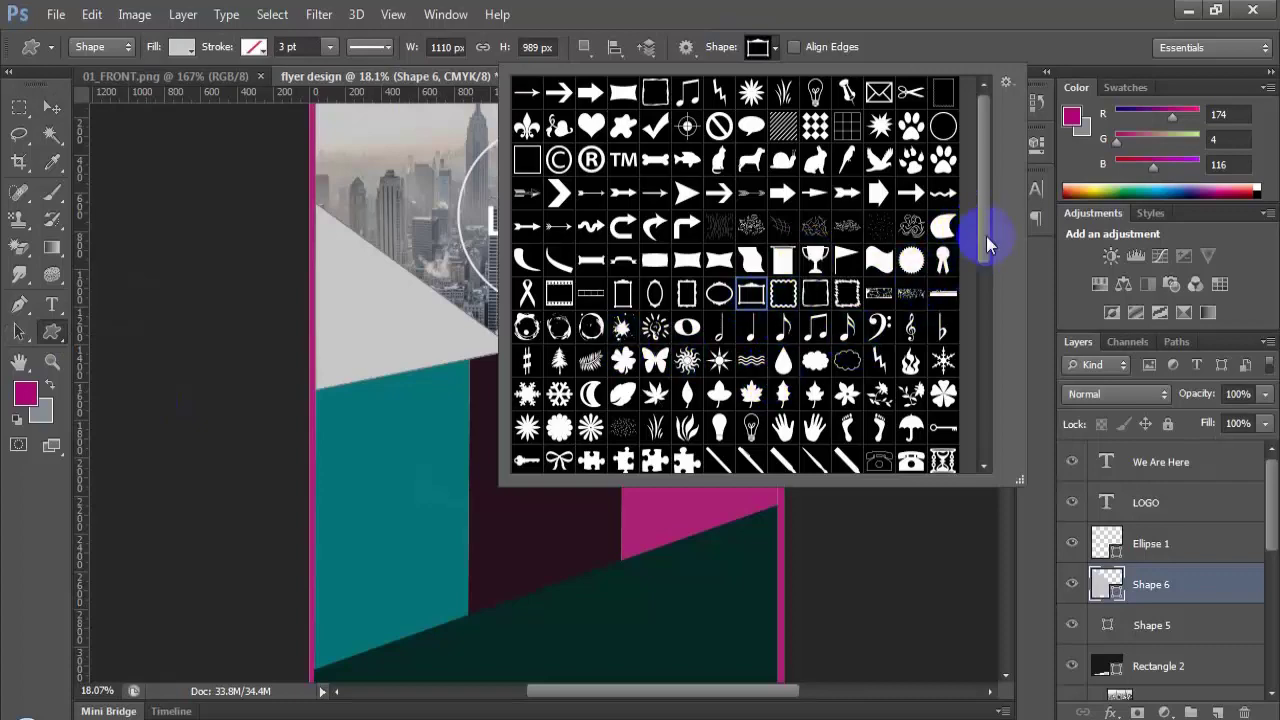
left_click_drag(986, 234, 955, 455)
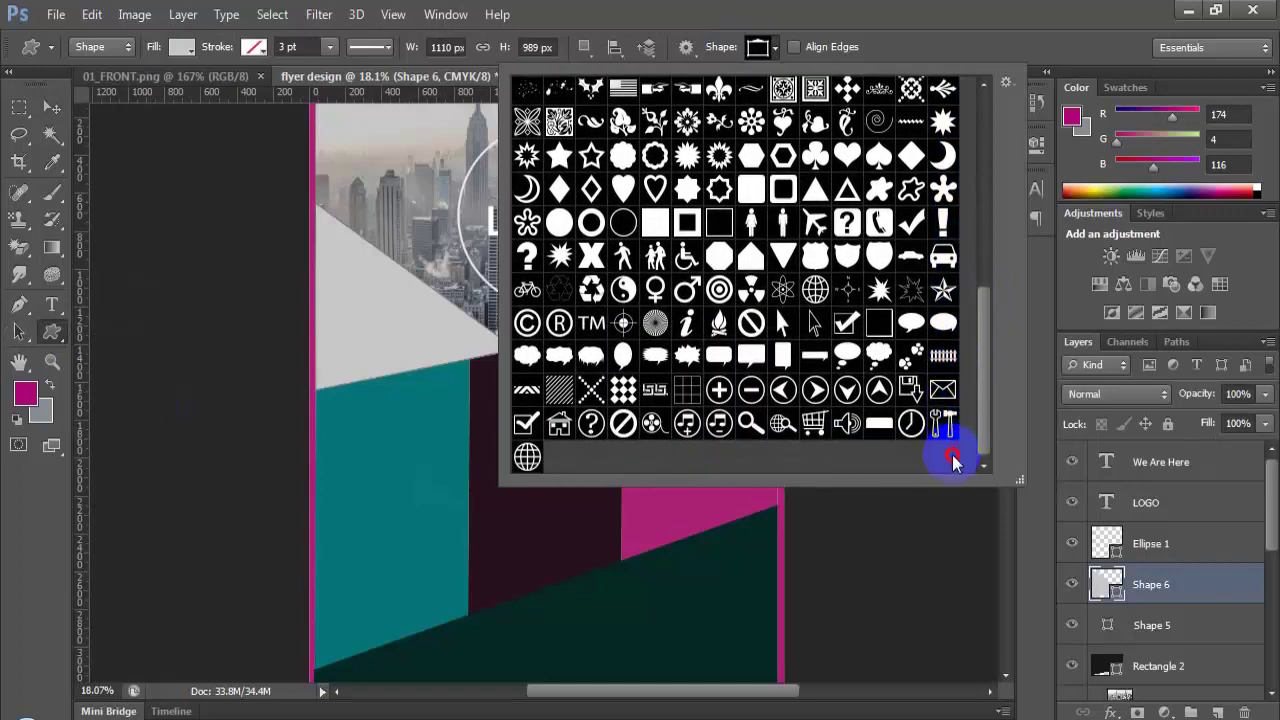
scroll(957, 414, "up", 4)
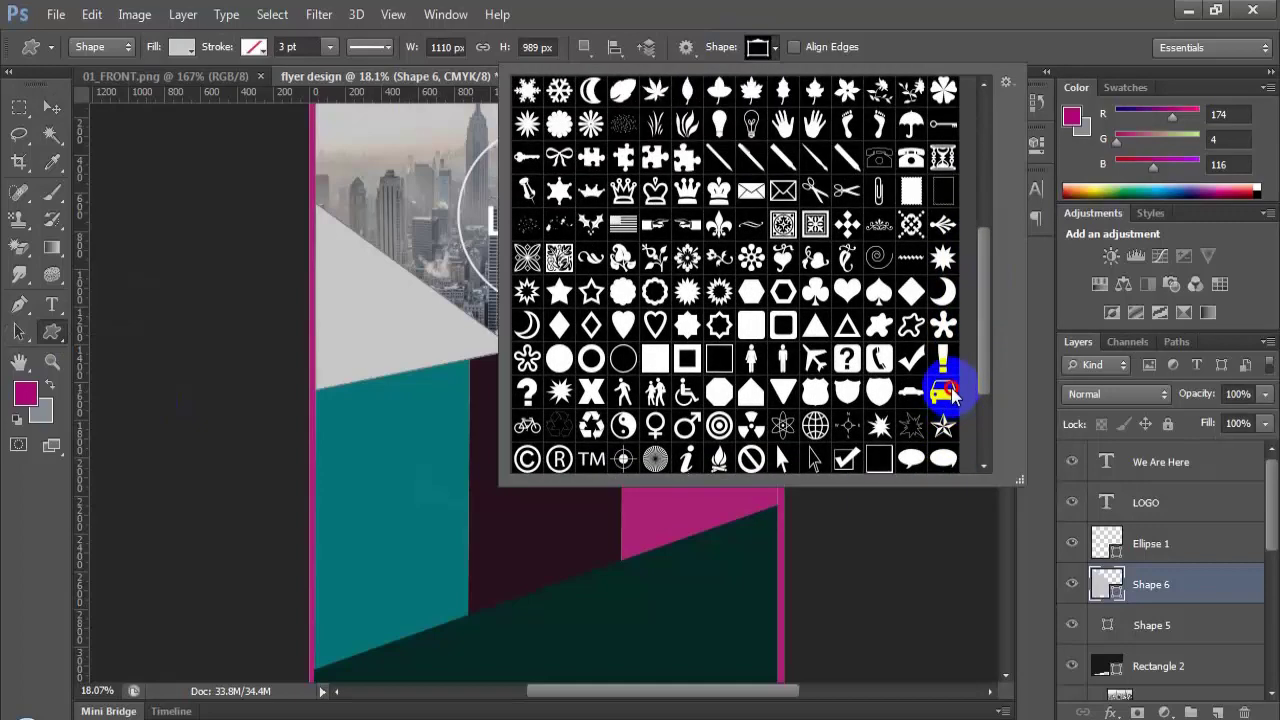
scroll(938, 393, "up", 5)
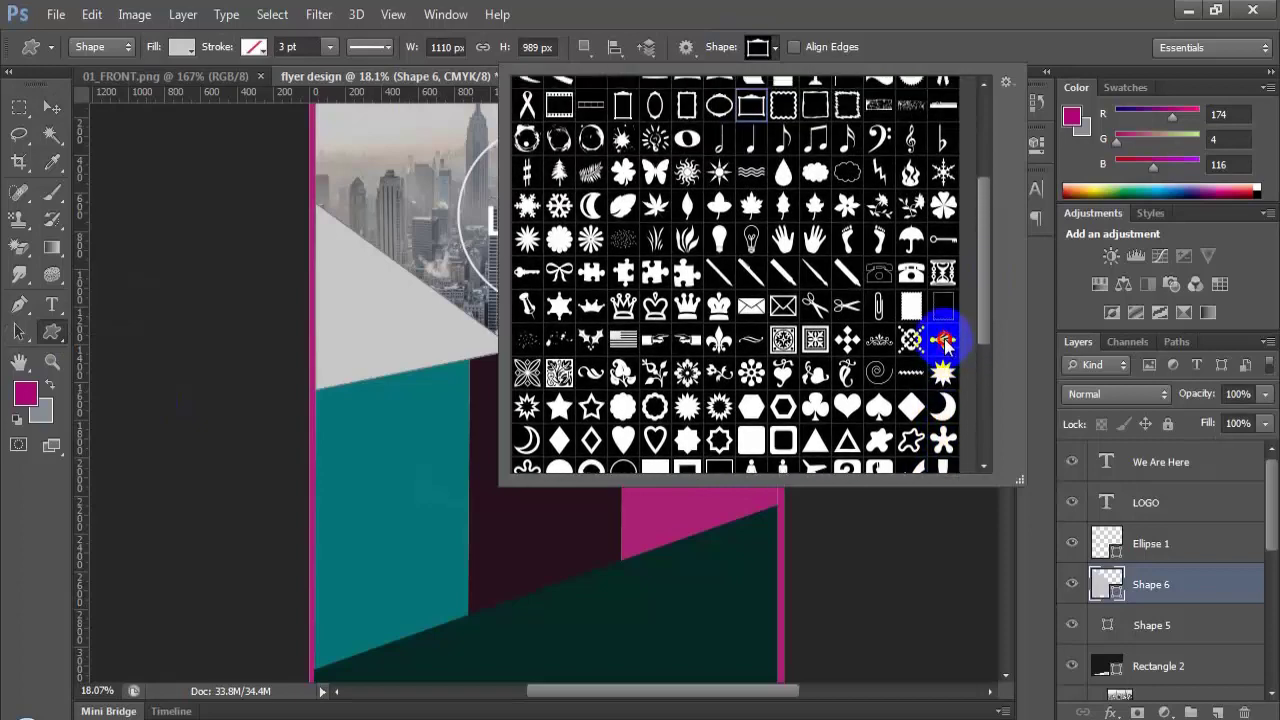
scroll(943, 330, "up", 5)
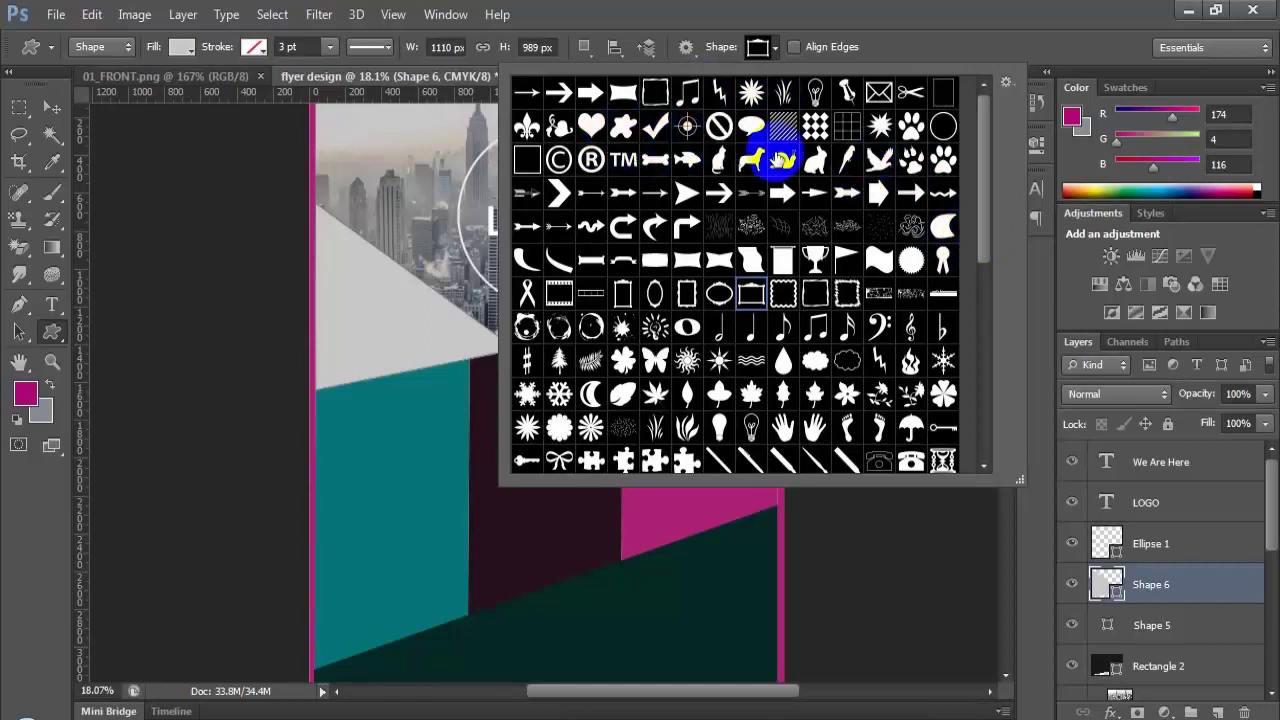
mouse_move(988, 240)
left_mouse_down()
mouse_move(983, 278)
mouse_move(972, 238)
left_mouse_up()
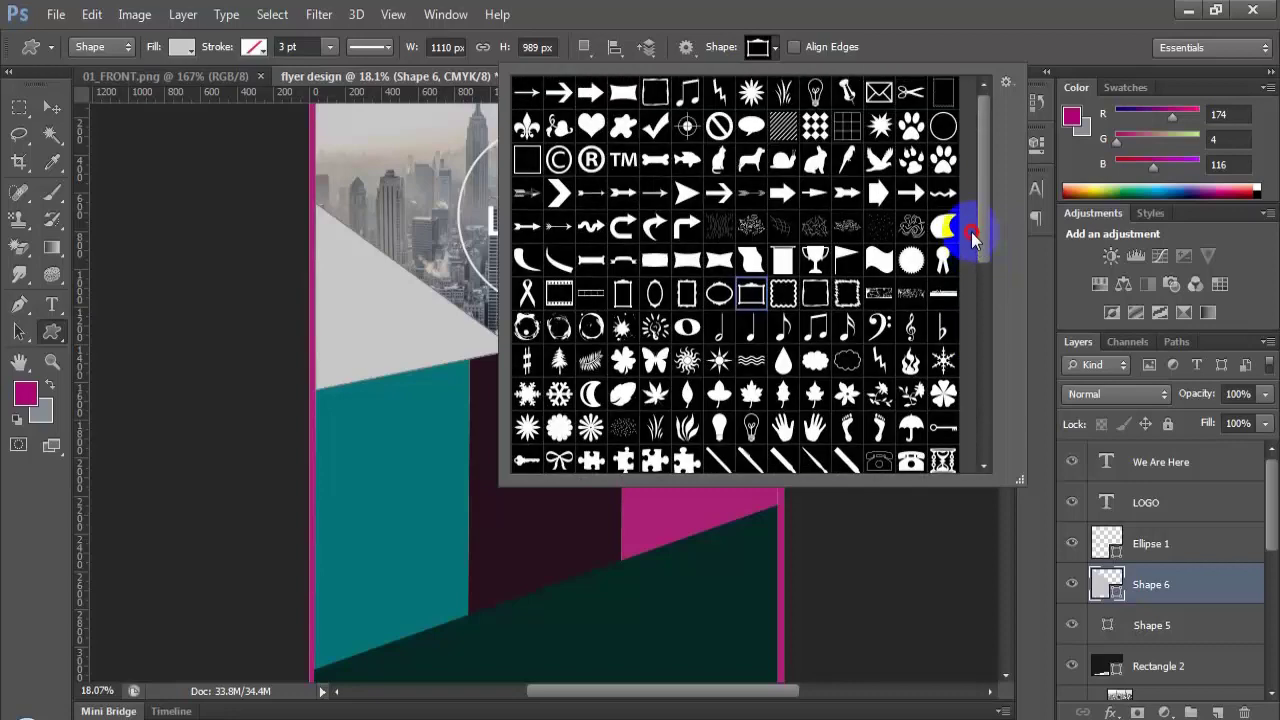
left_click(878, 160)
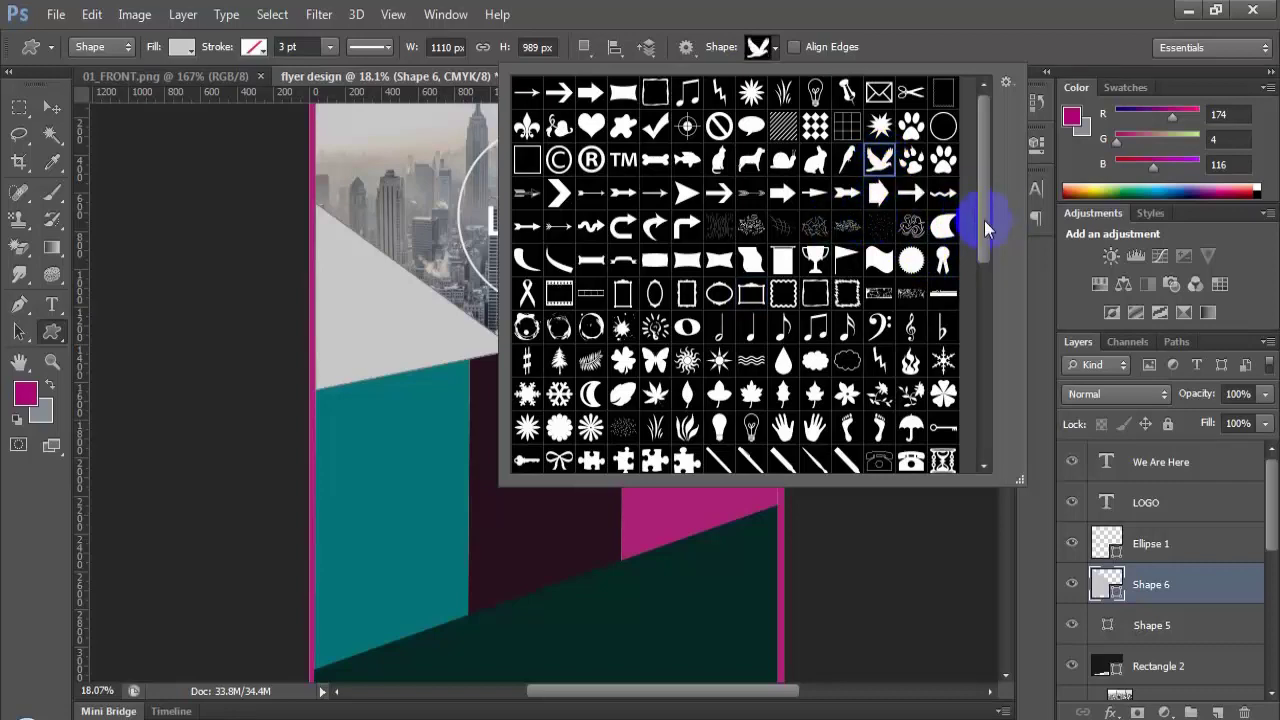
left_click_drag(985, 214, 965, 440)
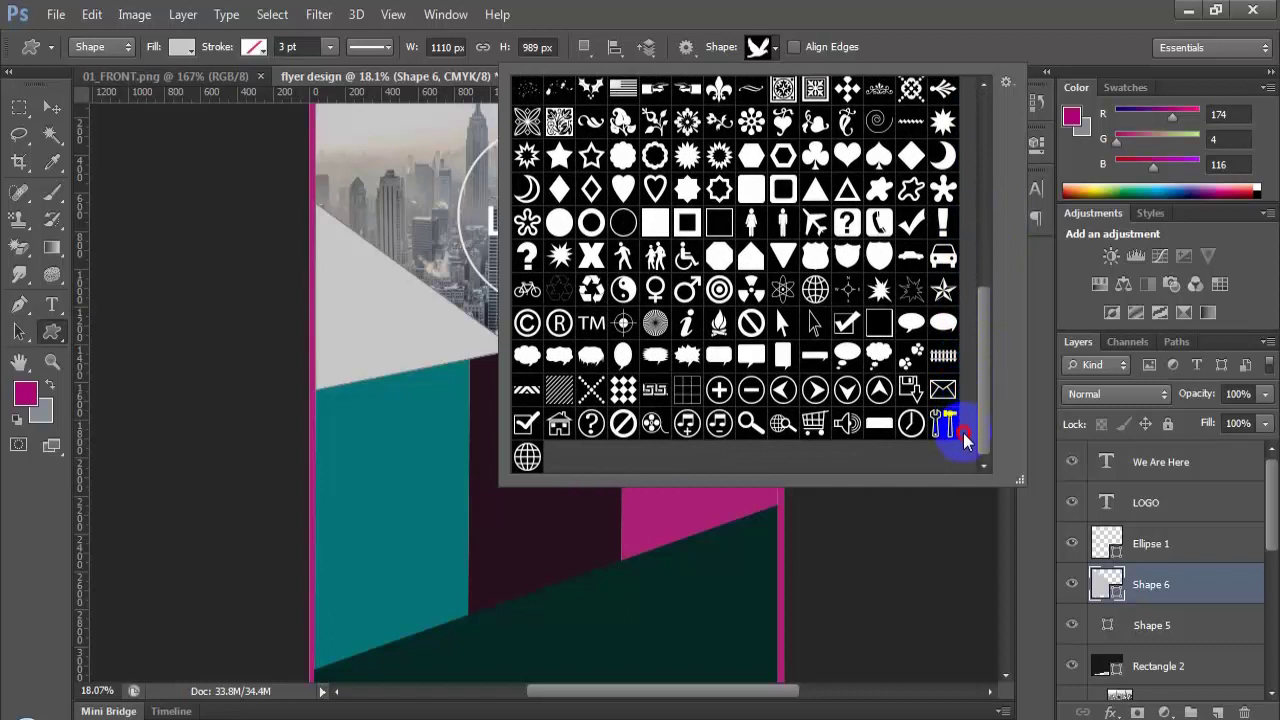
left_click(765, 46)
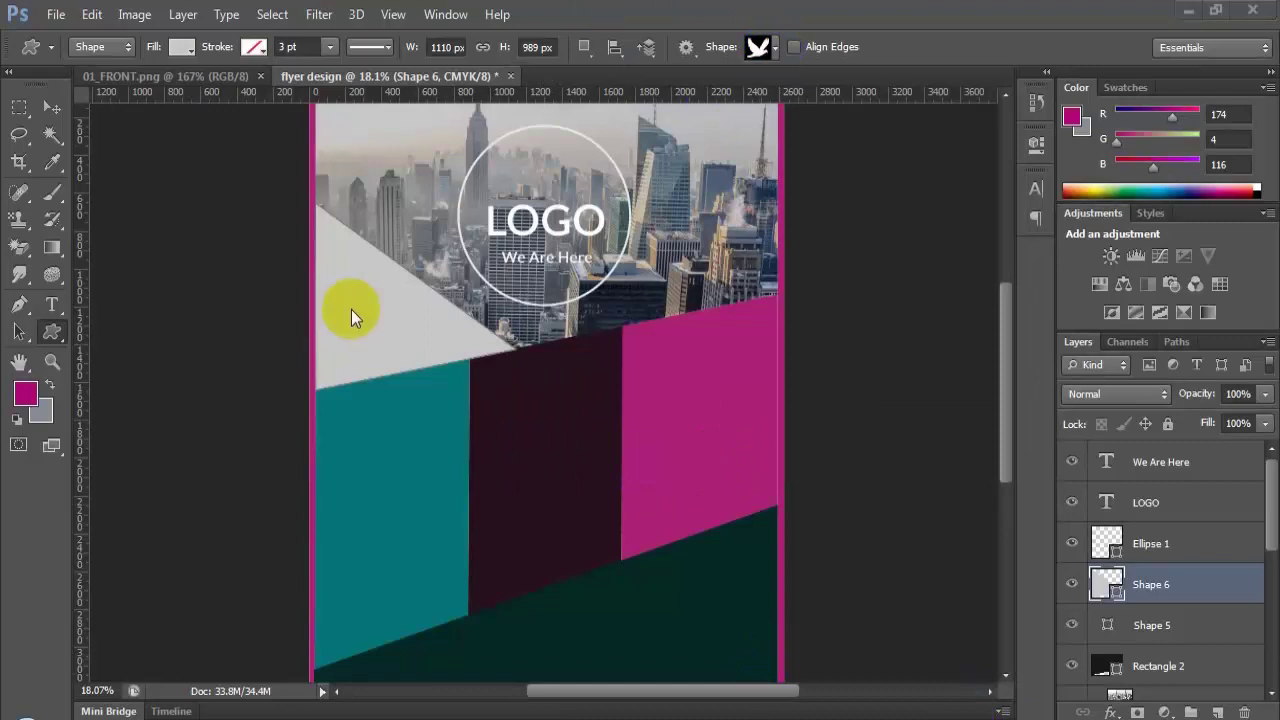
Step: Draw a small bird shape about 189 by 160 px on the light gray triangle, layered above the "We Are Here" text
left_click(1170, 478)
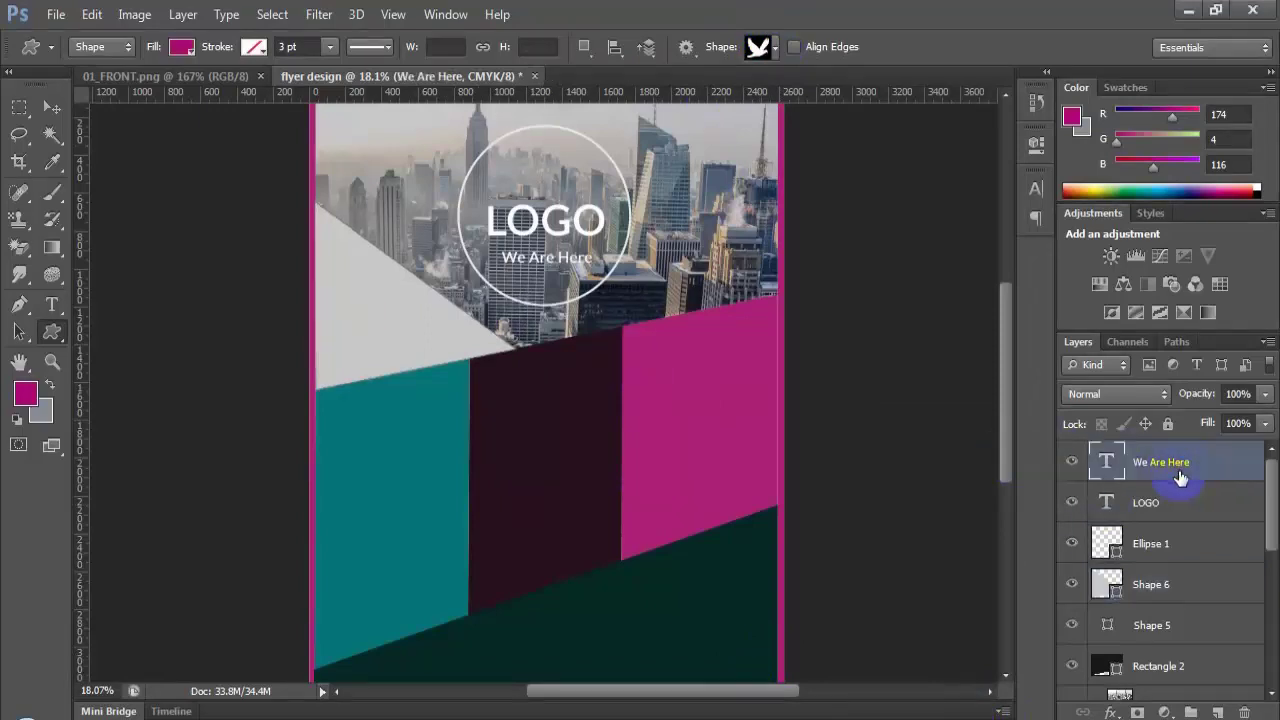
scroll(909, 456, "up", 2)
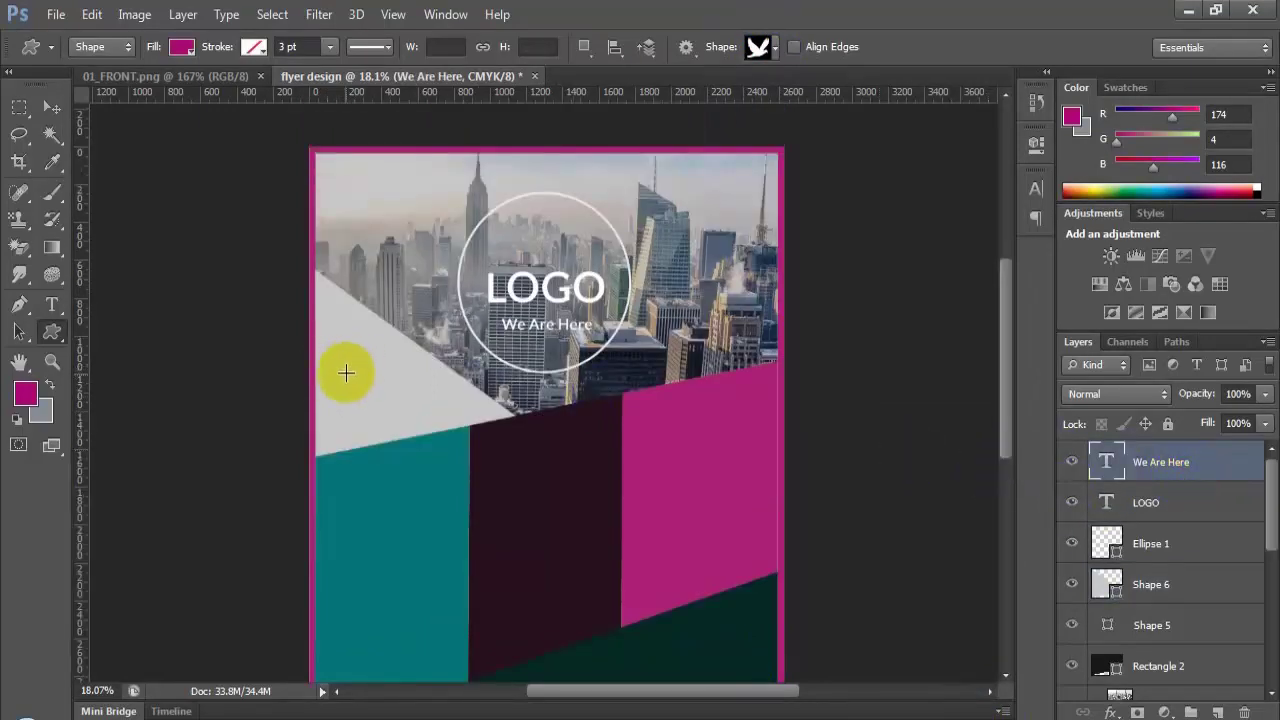
left_click_drag(345, 373, 372, 400)
left_click(70, 333)
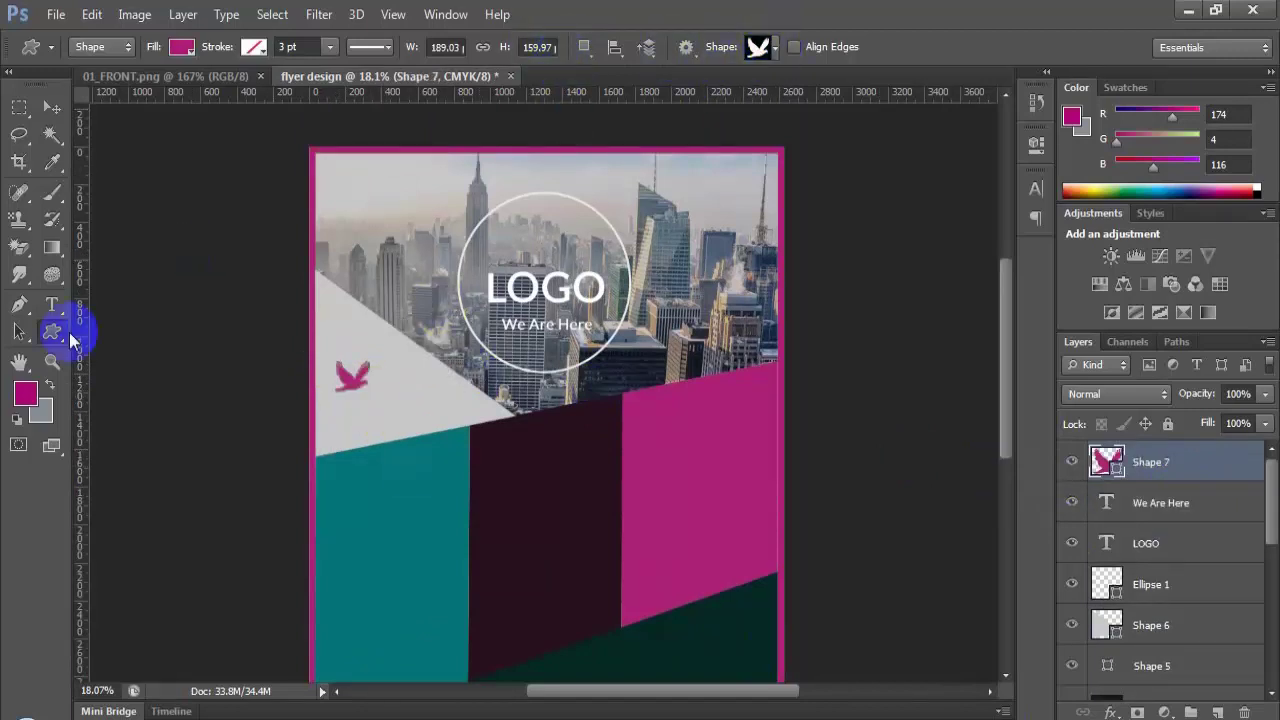
Step: Try blue swatches as the bird's fill and set it to a bright light blue
left_click(183, 48)
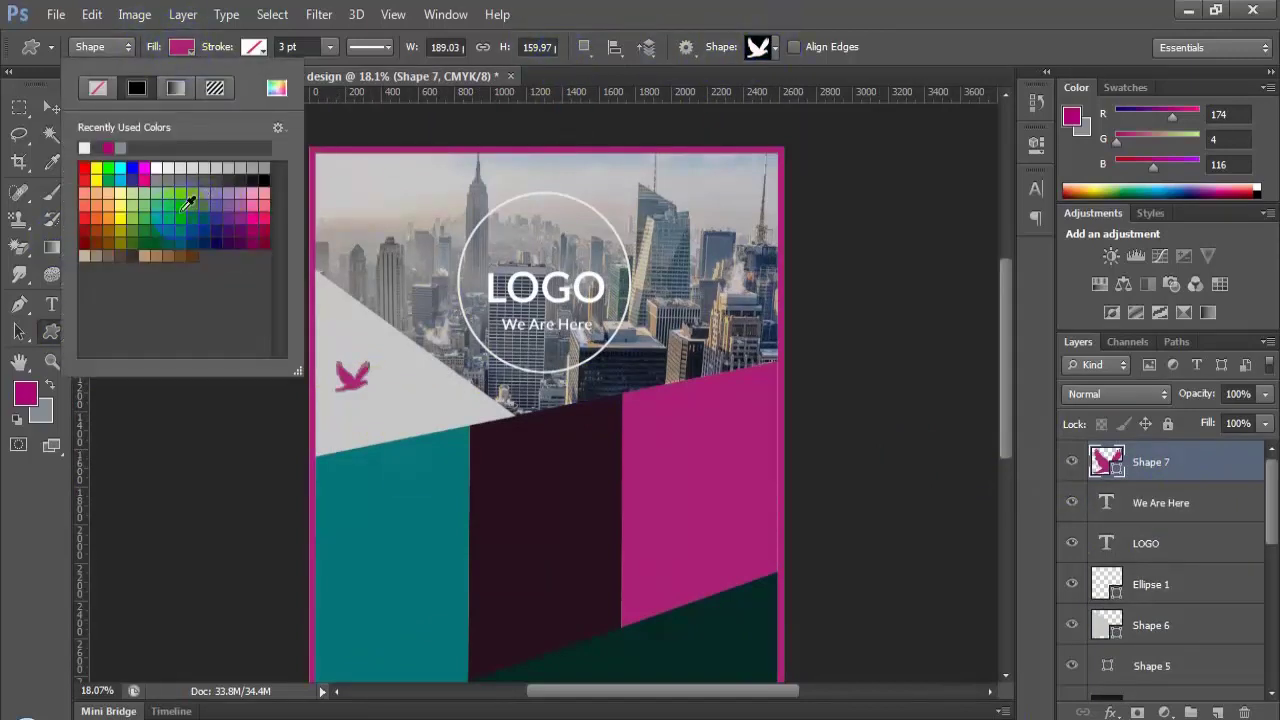
left_click(185, 215)
left_click(190, 53)
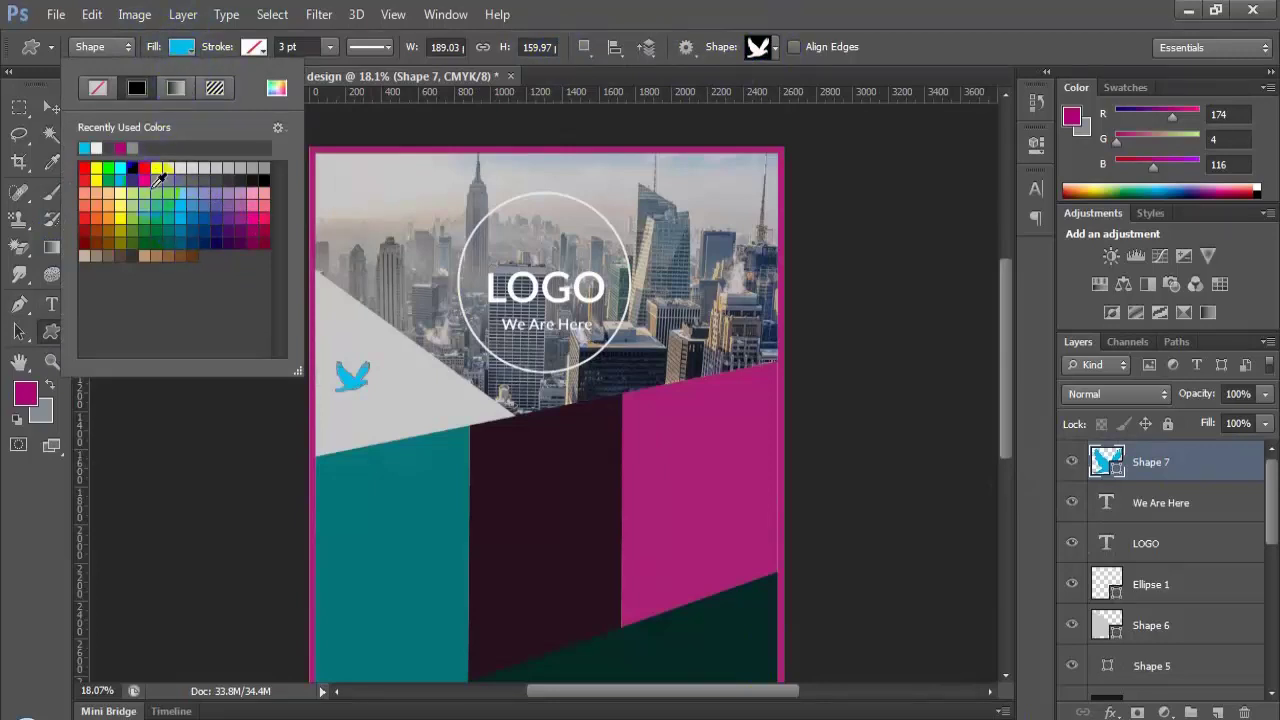
left_click(180, 236)
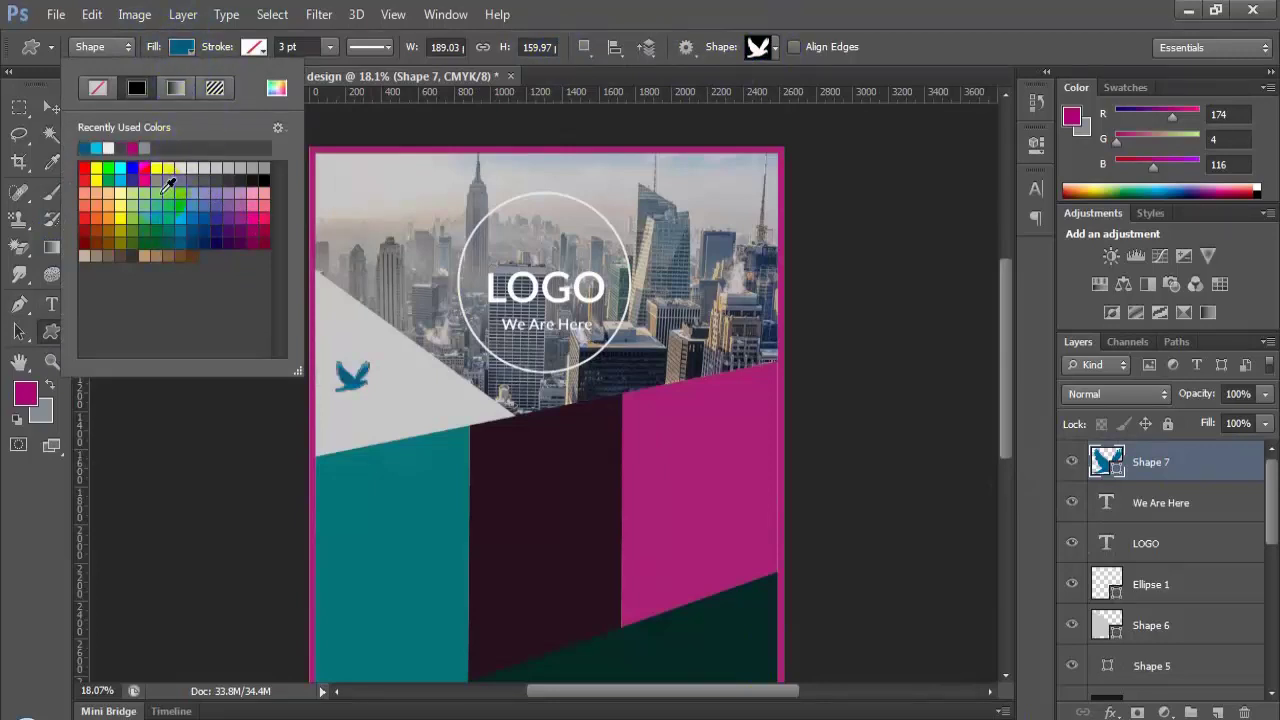
left_click(181, 47)
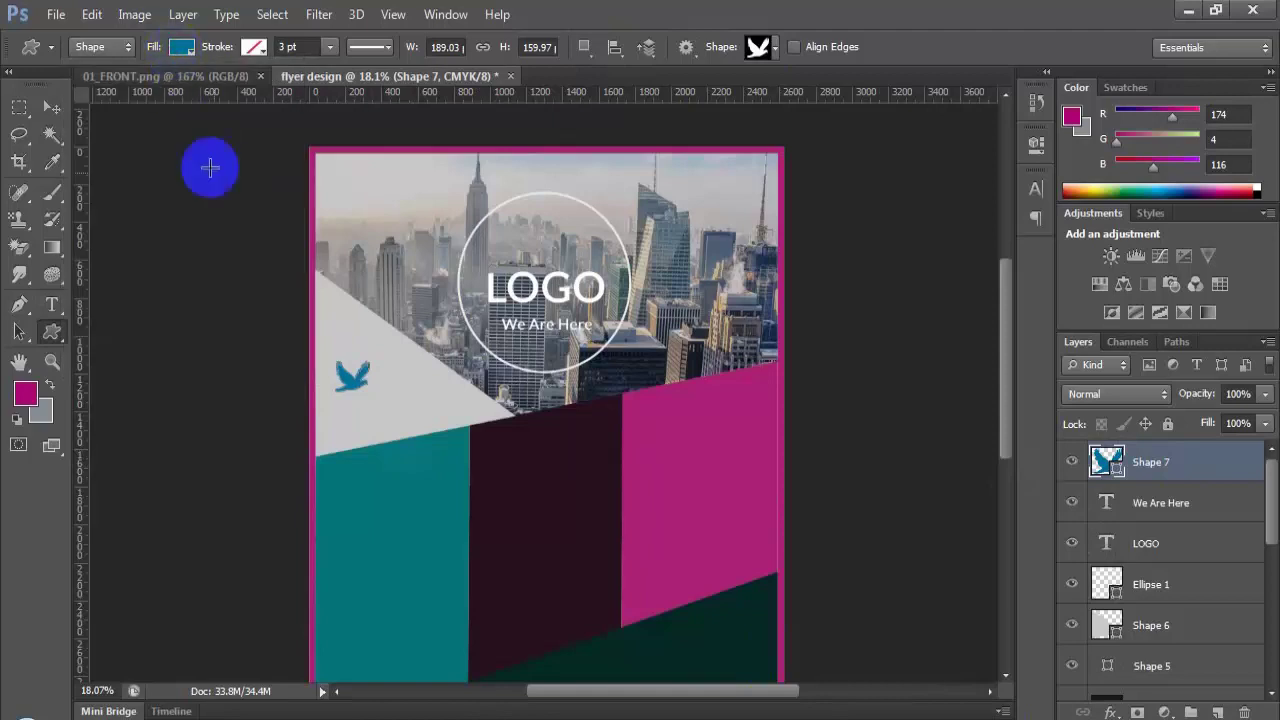
left_click(181, 47)
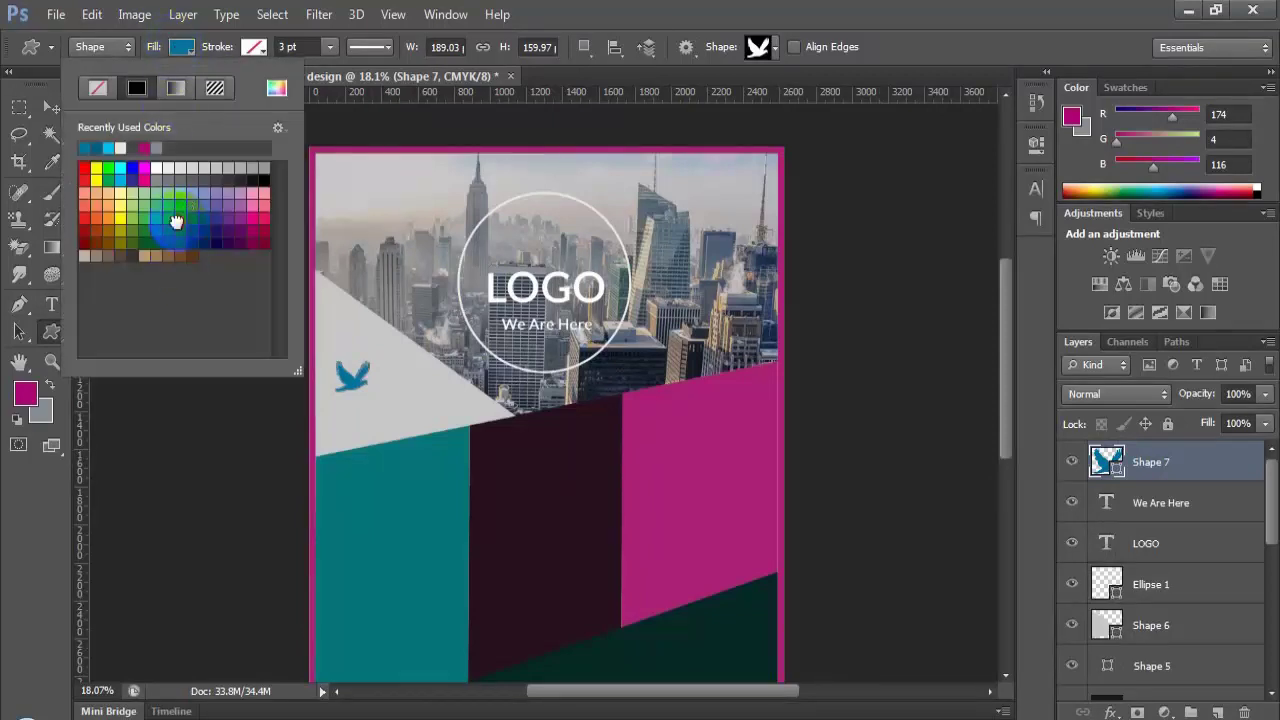
left_click(177, 222)
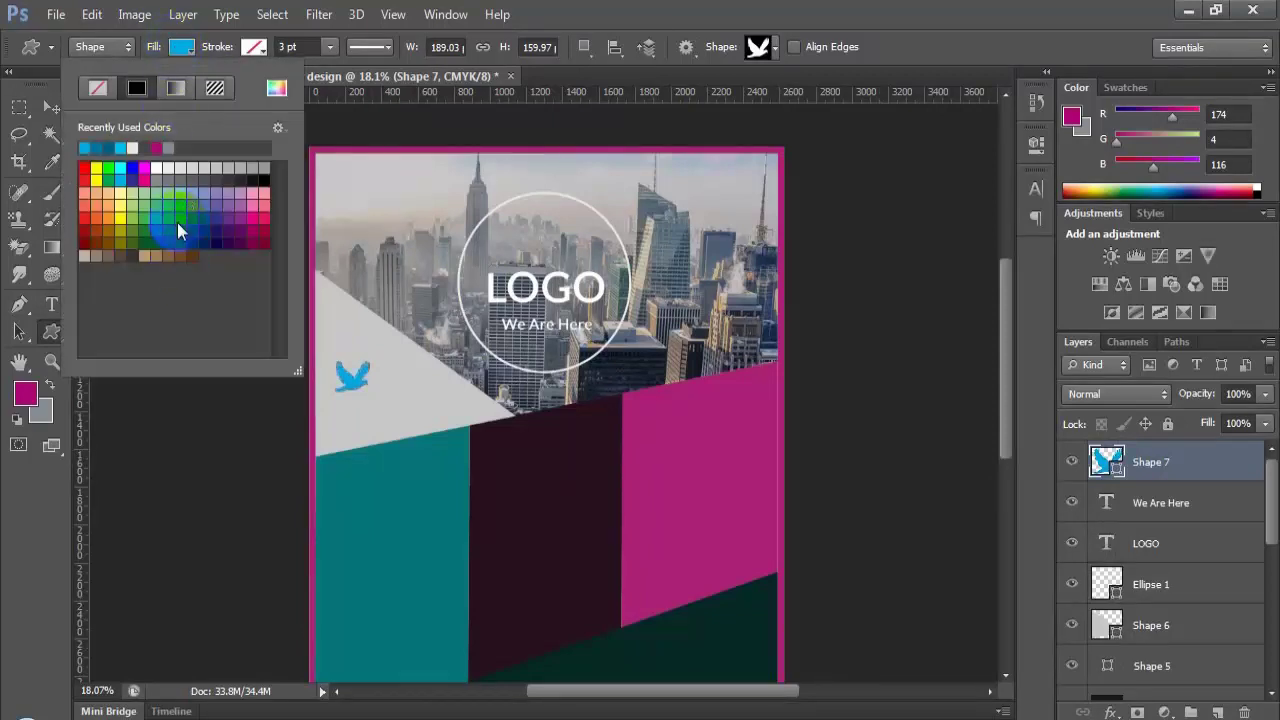
left_click(179, 50)
Step: Scale the bird down and move it to the gray triangle's lower-left corner, checking the placement against the 01_FRONT.png reference
left_click(1150, 503)
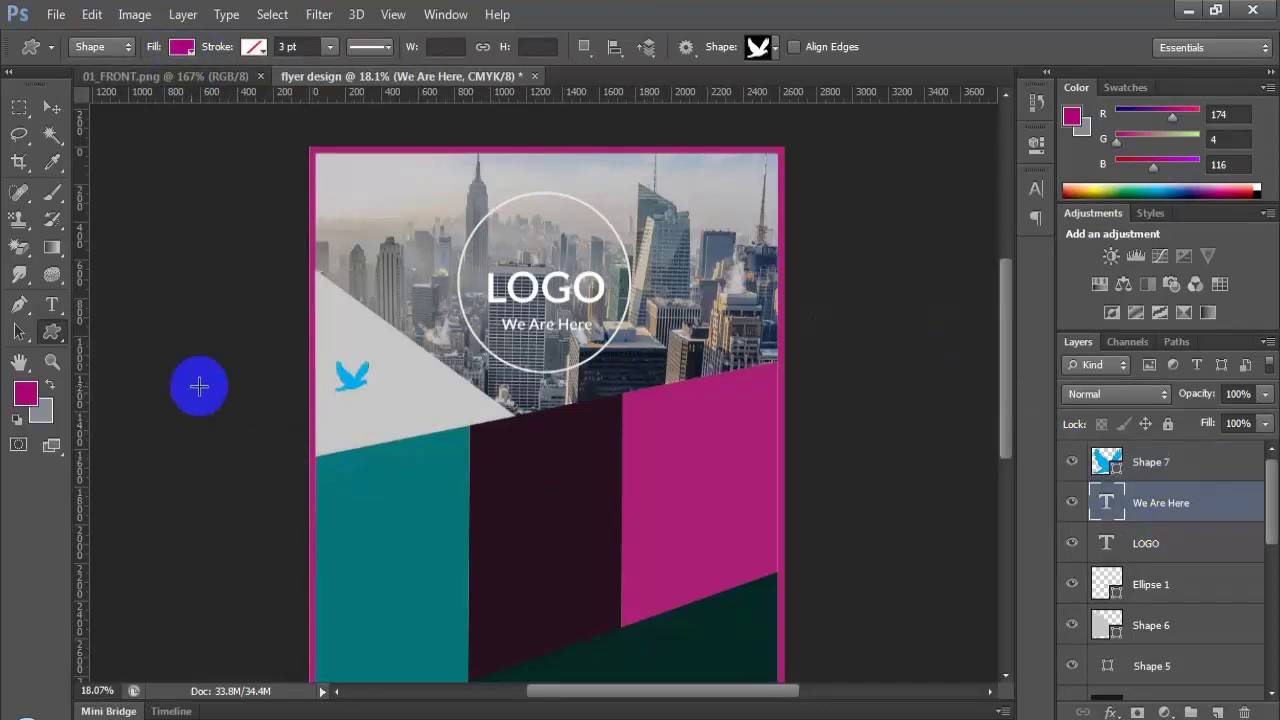
left_click(50, 106)
mouse_move(343, 390)
left_mouse_down()
mouse_move(337, 422)
mouse_move(363, 378)
mouse_move(364, 396)
mouse_move(343, 392)
left_mouse_up()
key("ctrl+t")
key("Return")
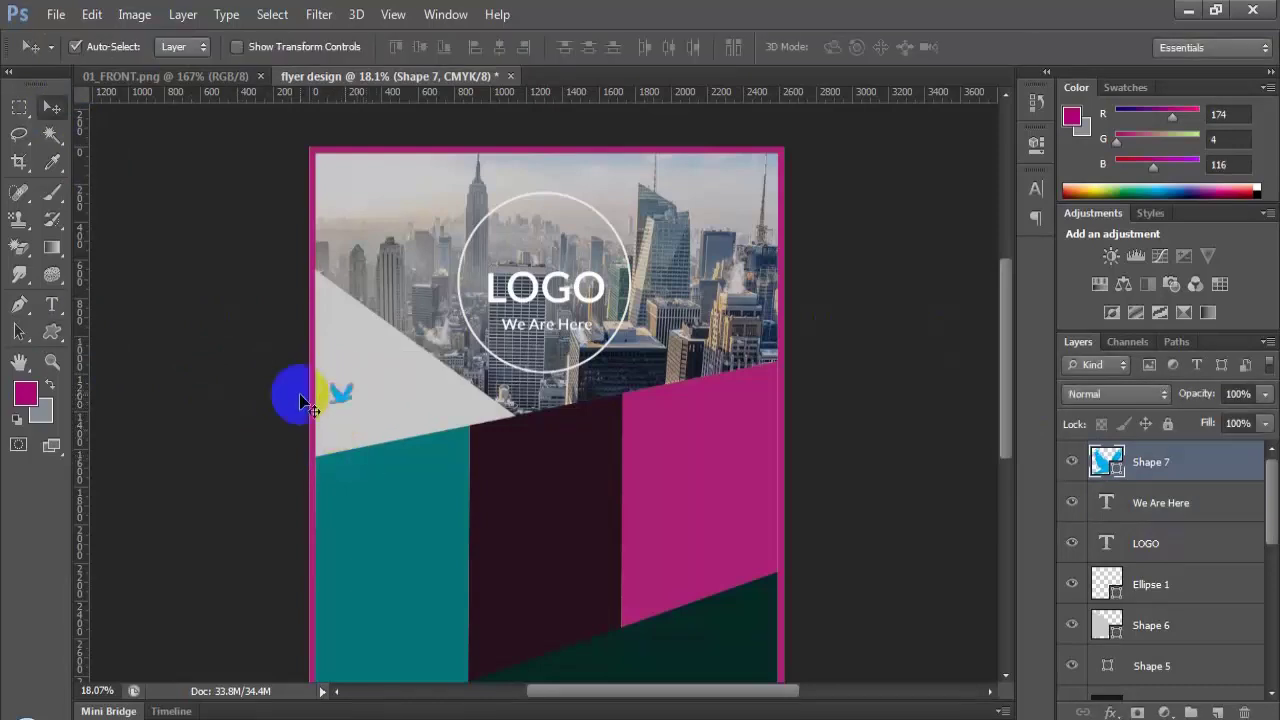
left_click(165, 76)
left_click_drag(362, 465, 358, 422)
left_click(360, 78)
Step: Add a new text layer reading "Broaden Your Mind" next to the bird
left_click(52, 304)
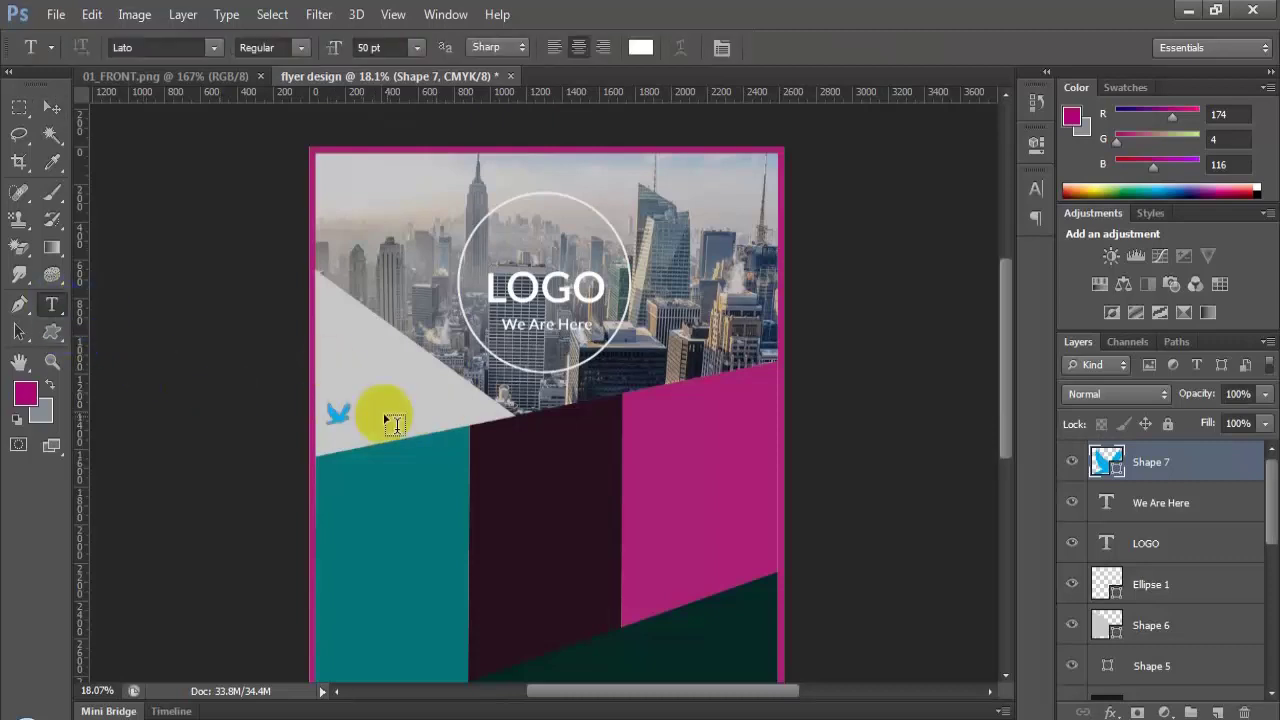
left_click(352, 412)
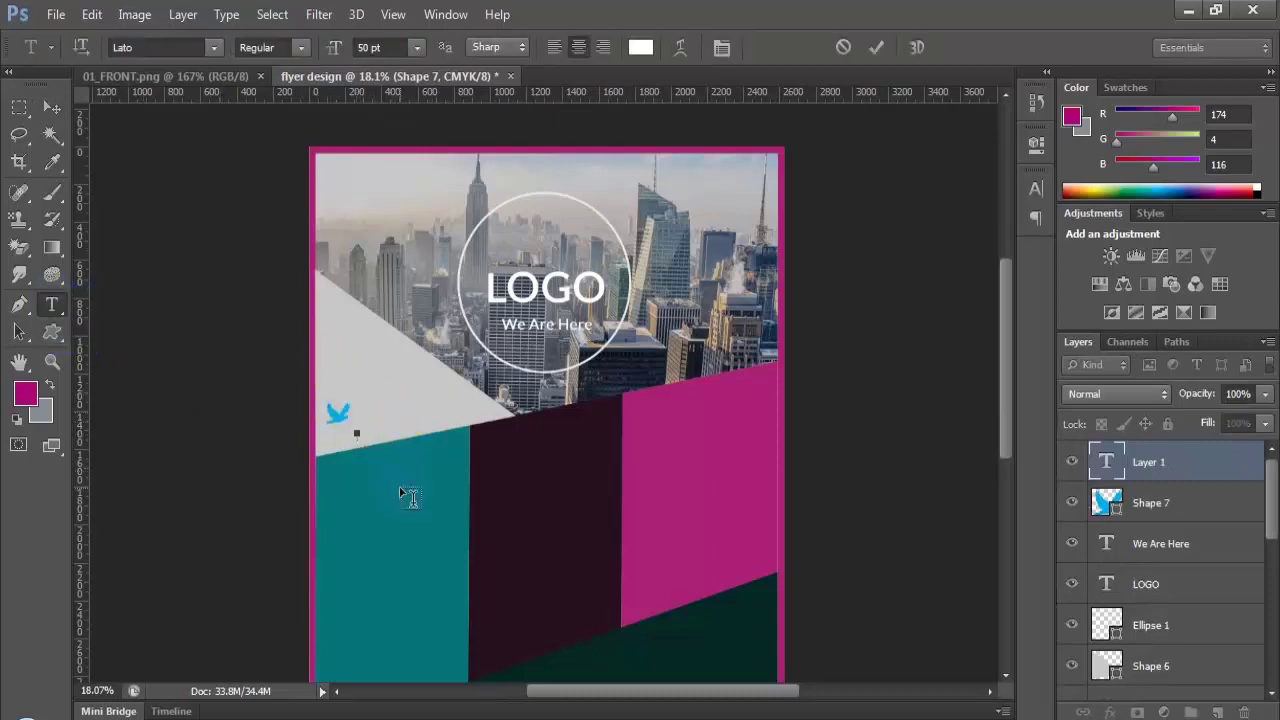
type("Broade")
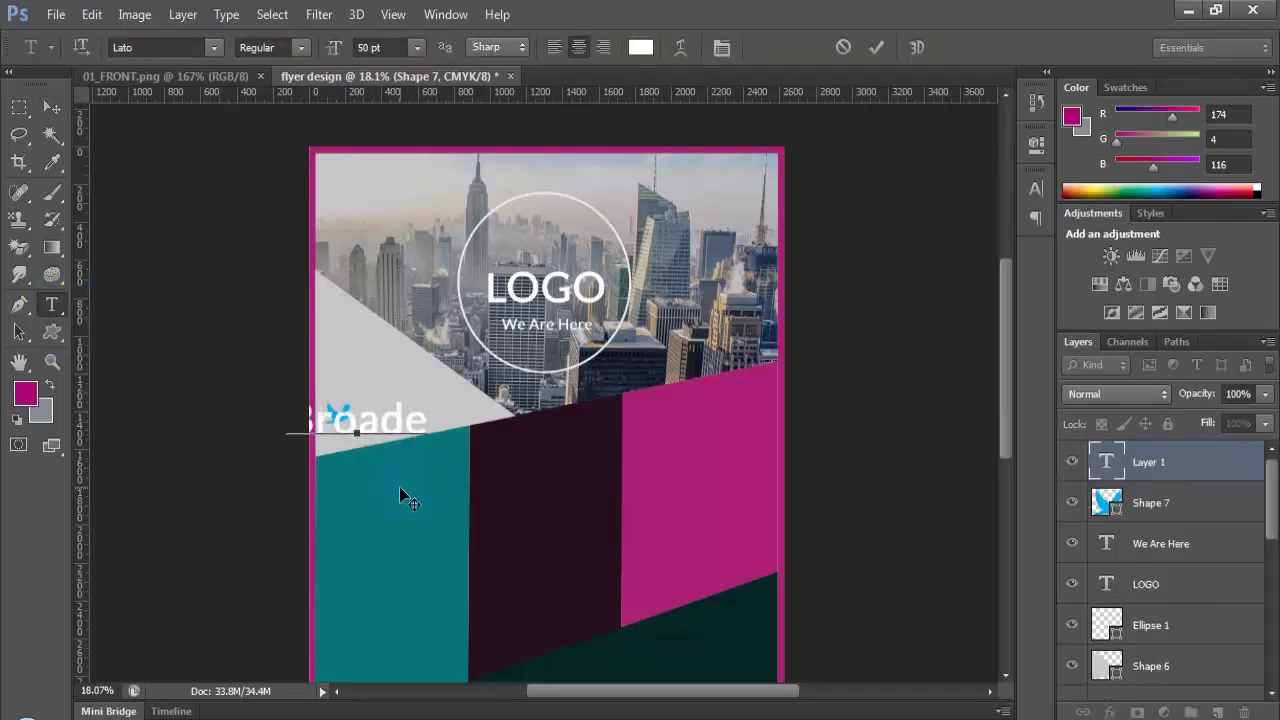
type("n Your Mind")
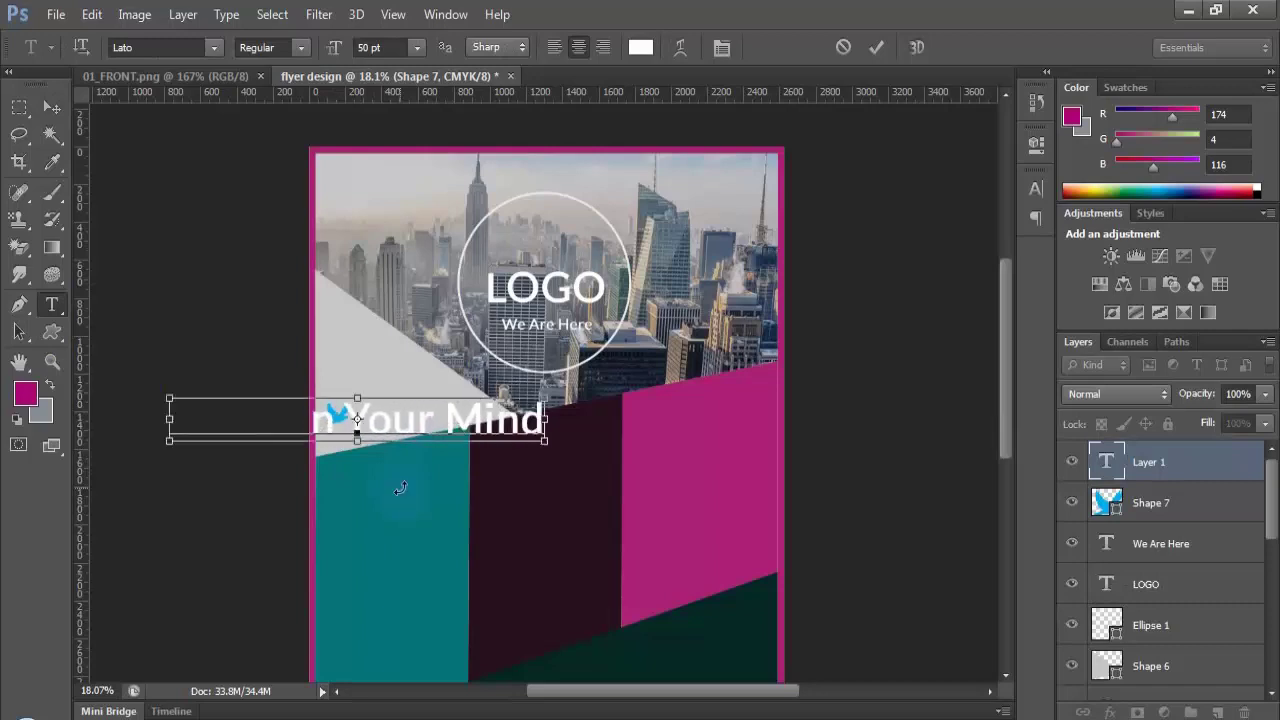
Step: Set the "Broaden Your Mind" text to 14 pt and place it just right of the bird
key("ctrl+a")
left_click(416, 47)
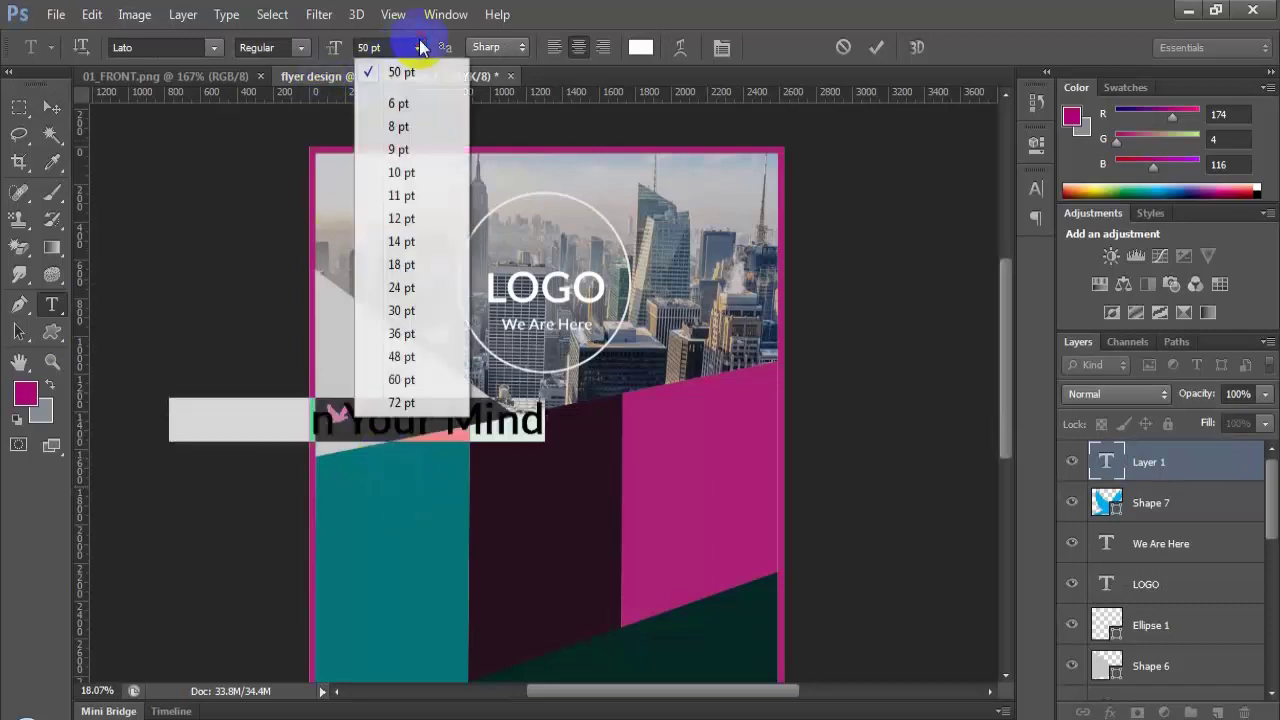
left_click(409, 199)
left_click_drag(446, 475, 479, 466)
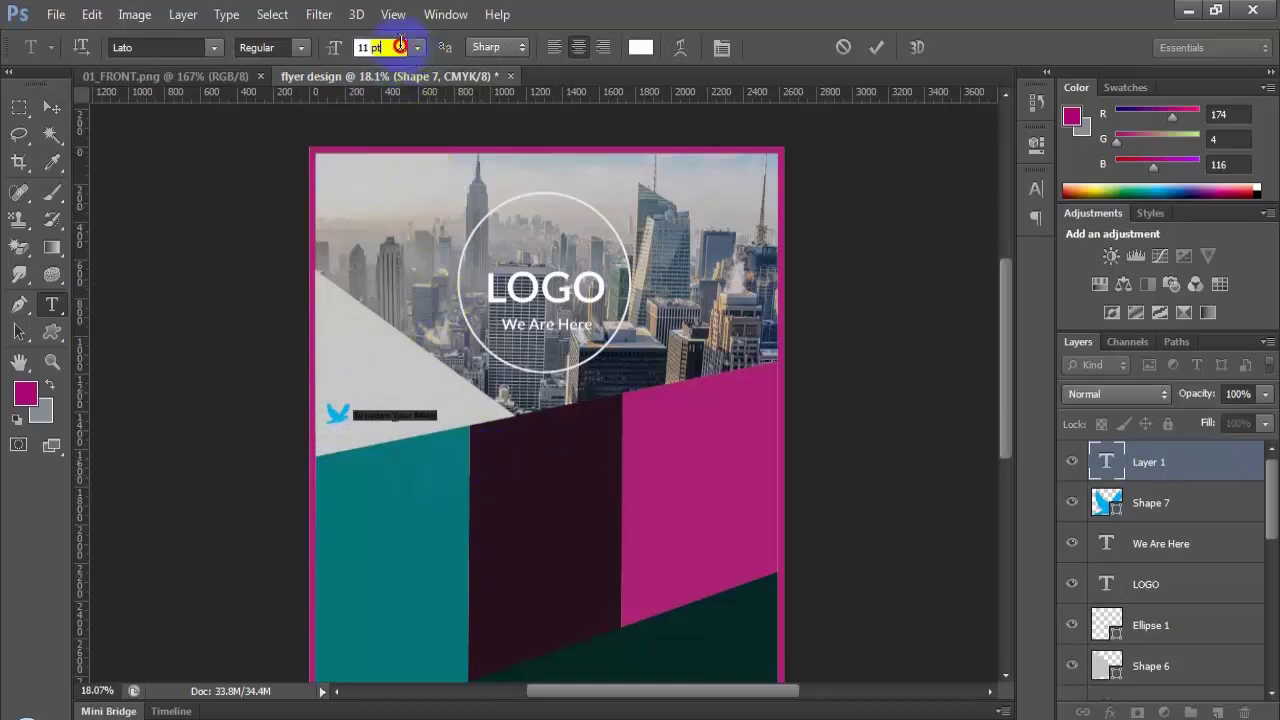
key("Up")
key("Up")
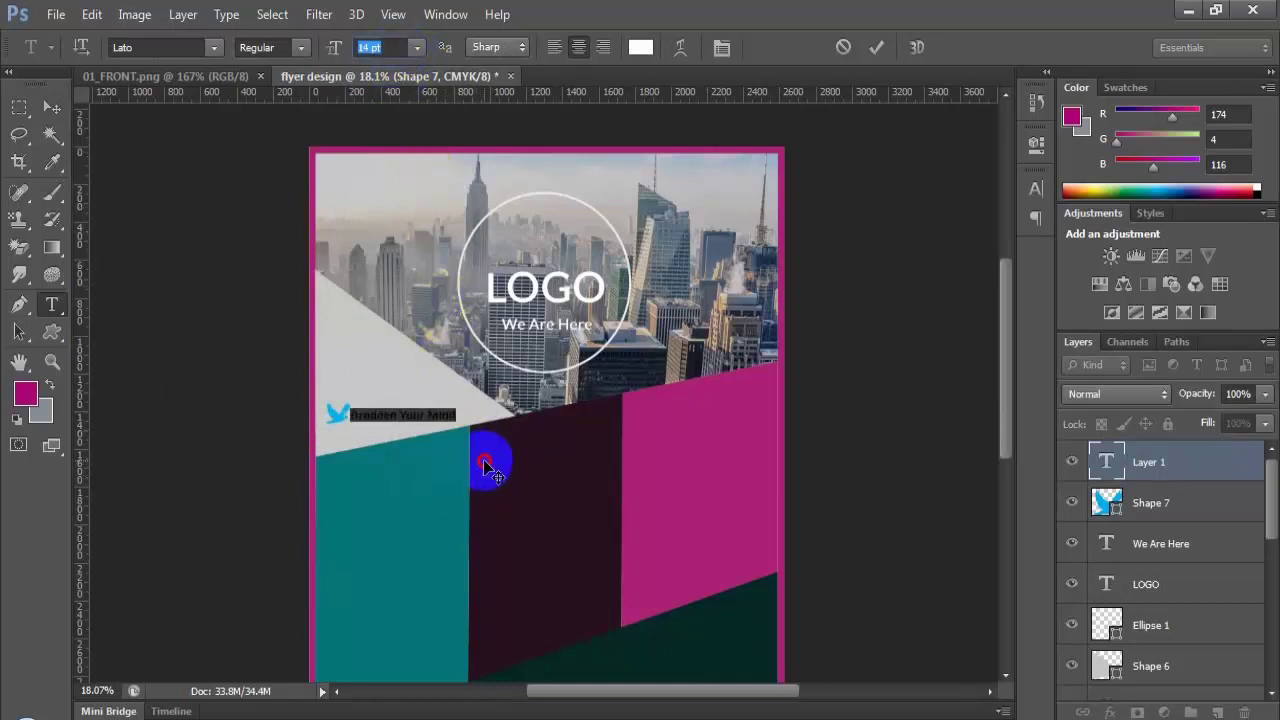
left_click(493, 466)
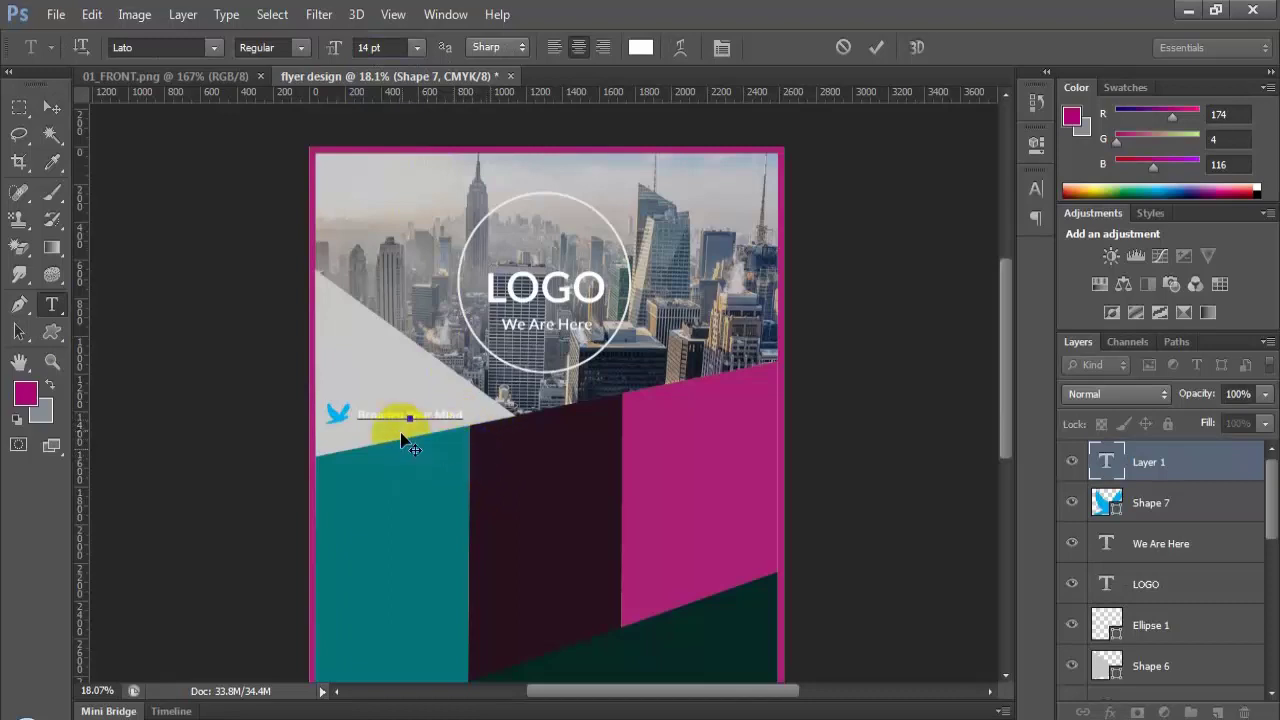
Step: Style the whole "Broaden Your Mind" text as Lato Bold with faux bold and faux italic, and commit it
left_click_drag(440, 412, 340, 418)
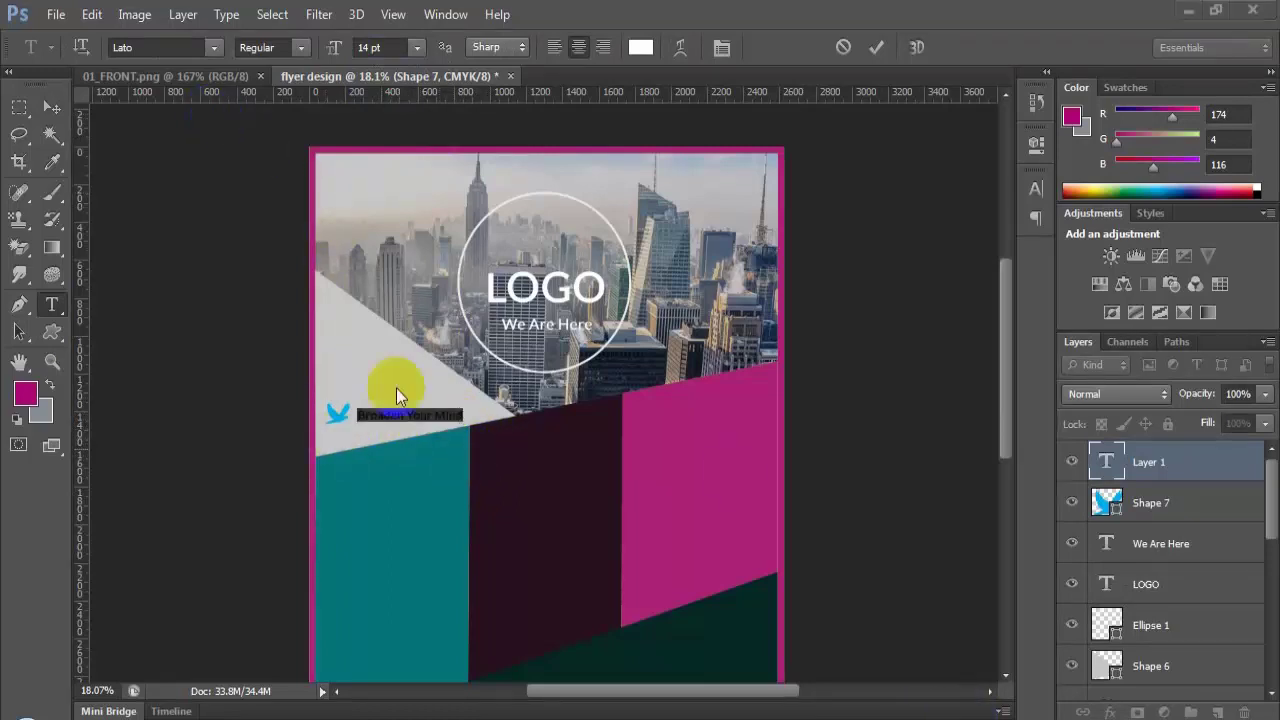
left_click_drag(463, 415, 294, 163)
left_click(467, 419)
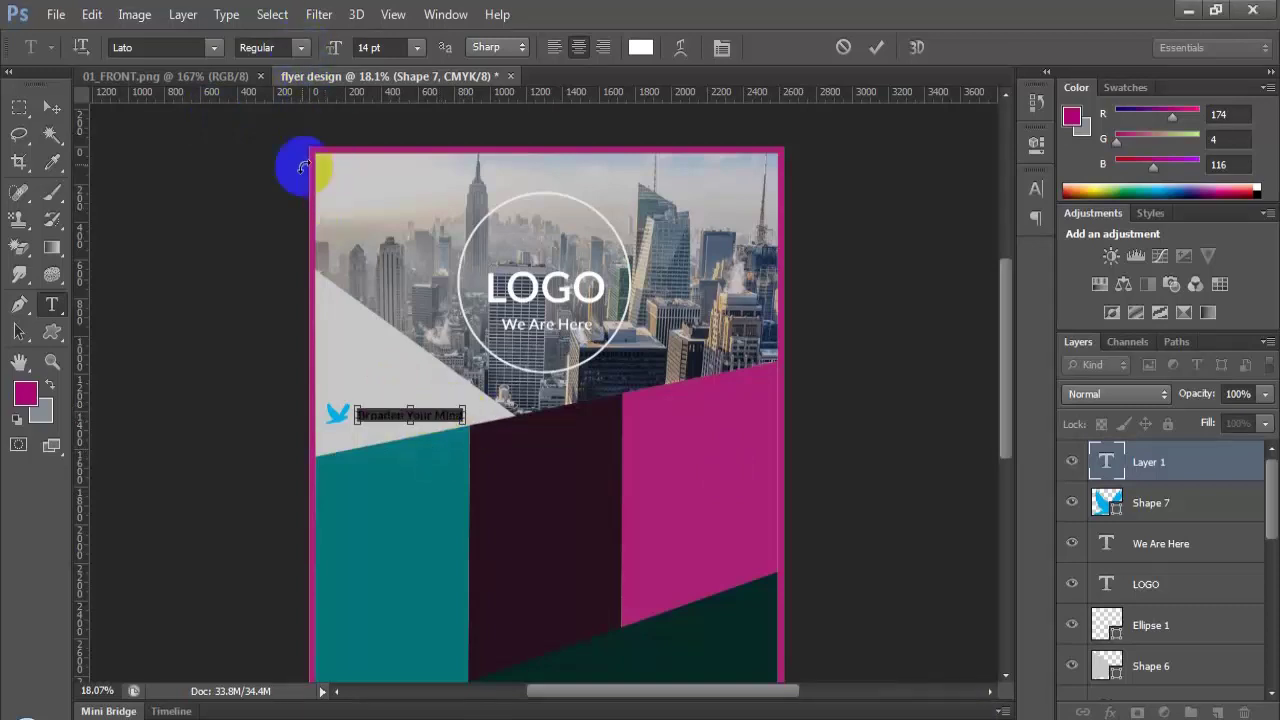
left_click(300, 47)
left_click(288, 85)
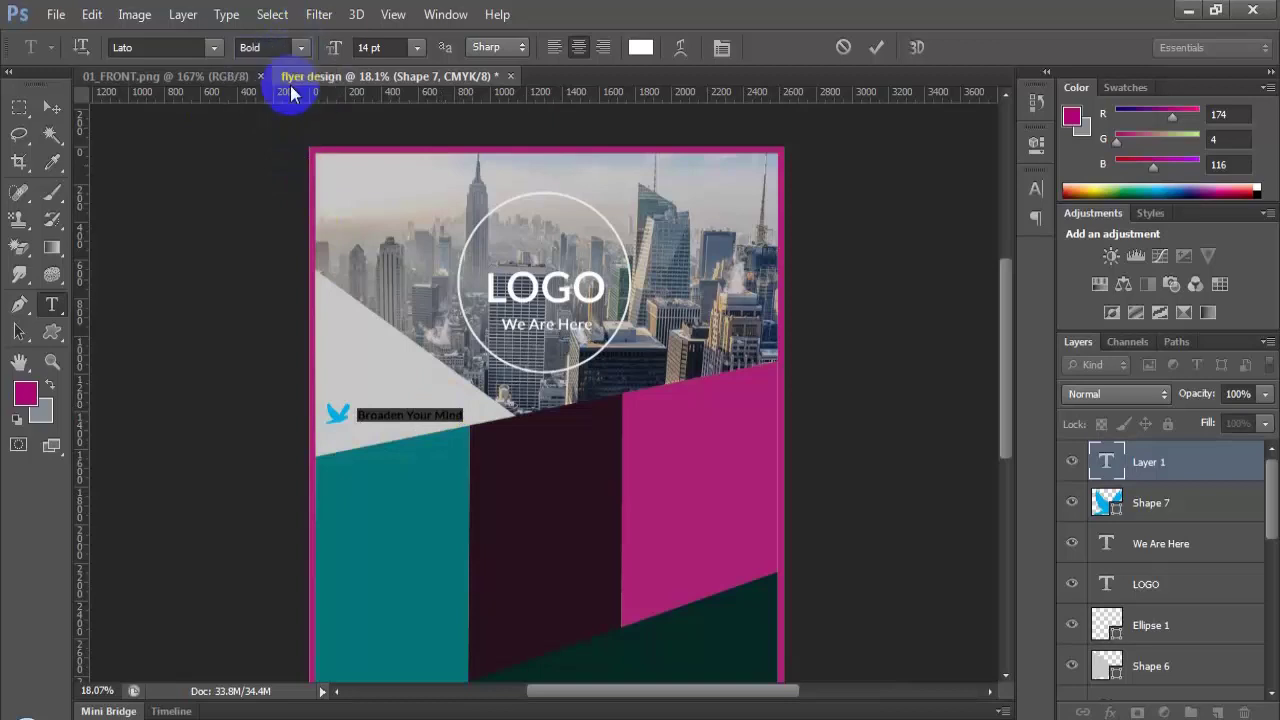
left_click(721, 47)
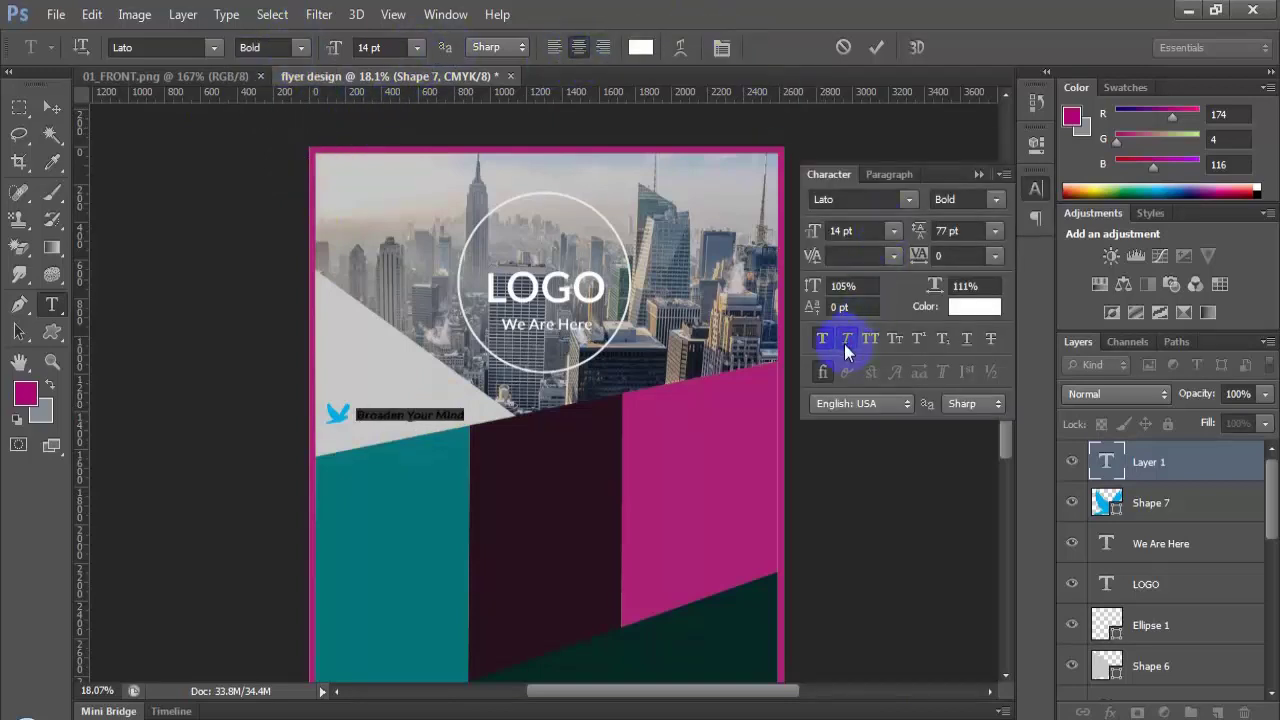
left_click_drag(436, 415, 464, 427)
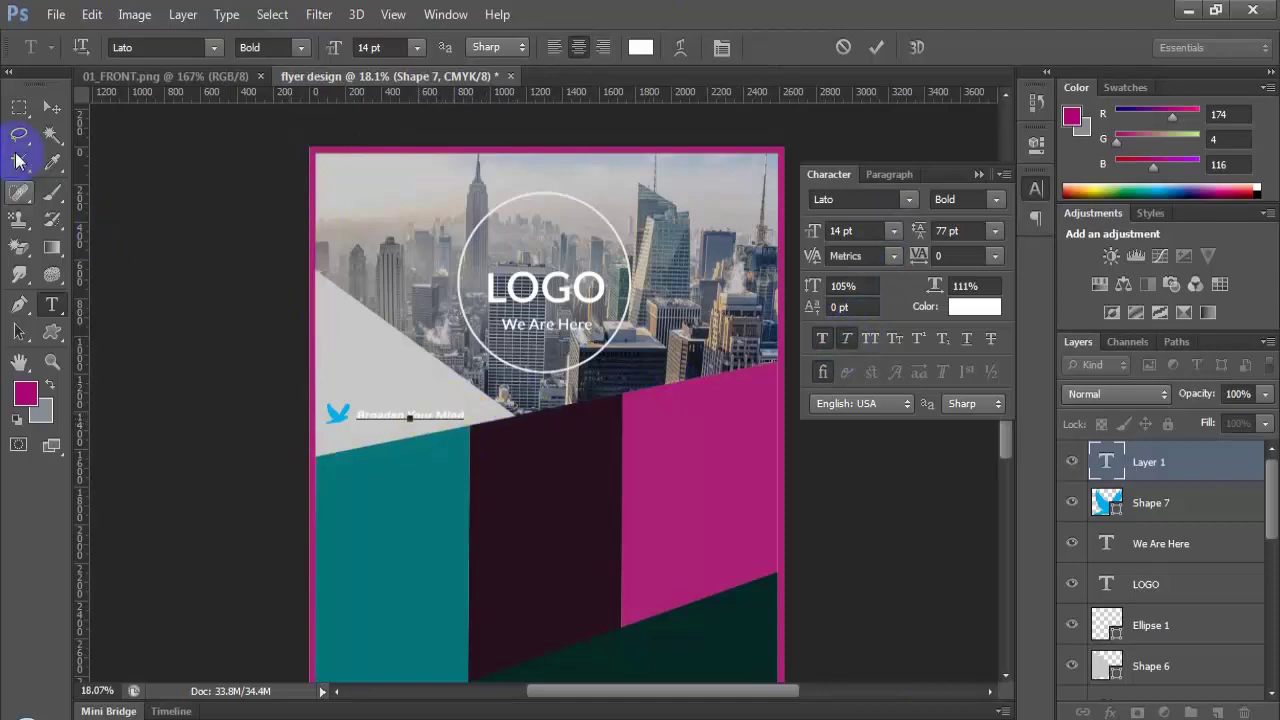
left_click(19, 107)
left_click(976, 174)
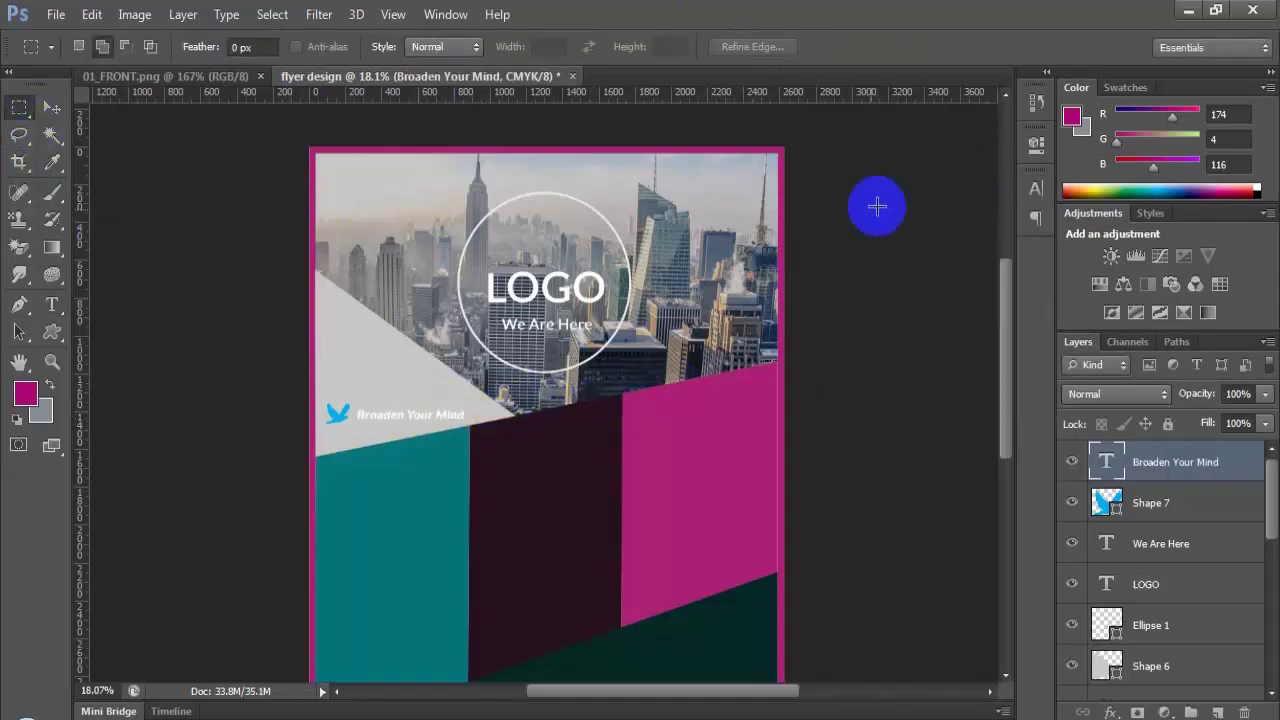
Step: Start a new text layer in the gray triangle above the bird
scroll(429, 443, "up", 3)
scroll(423, 448, "up", 1)
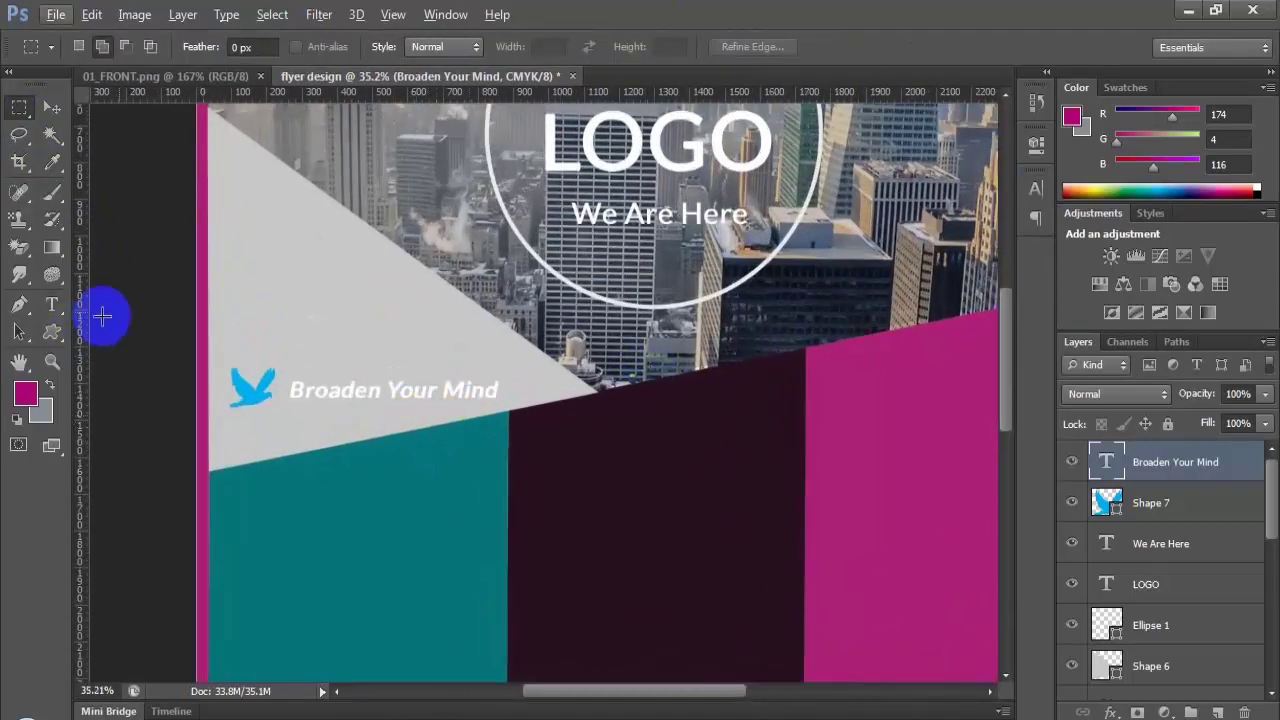
left_click(52, 303)
left_click(252, 289)
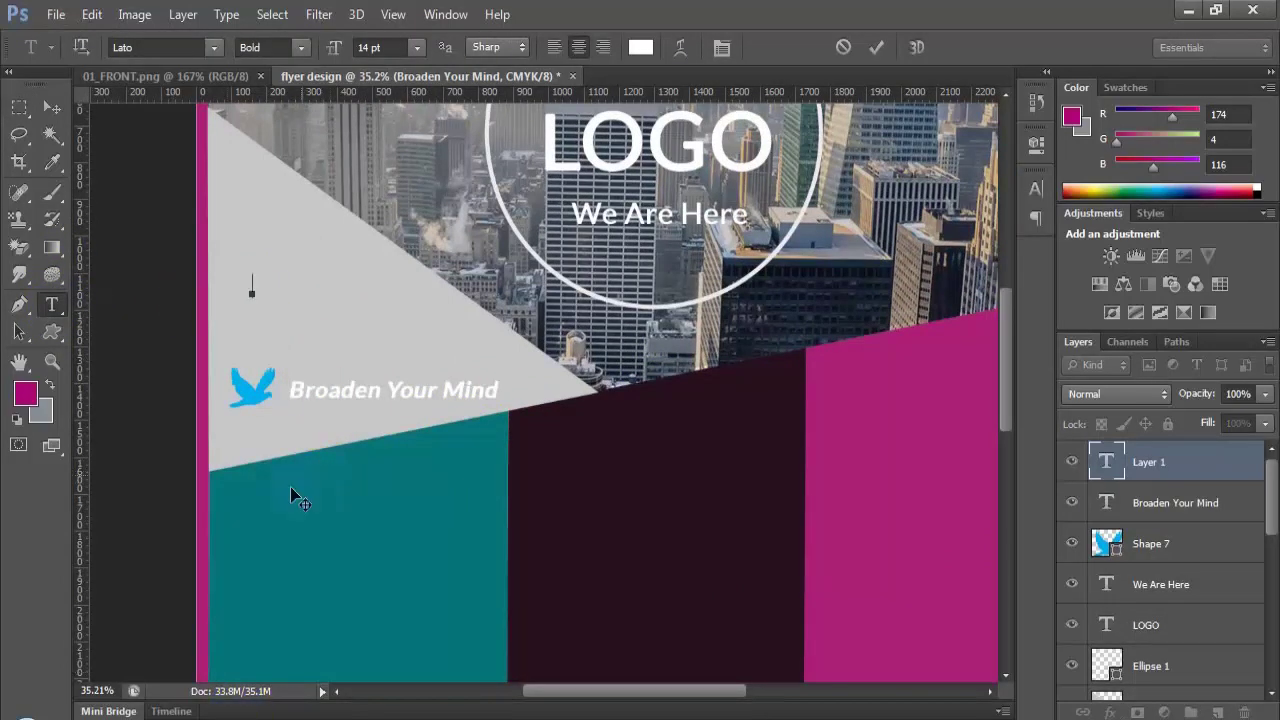
Step: Switch to the Chrome browser and search Google for "lorem ipsum", showing all web results instead of images
left_click(1188, 10)
left_click(646, 11)
left_click(380, 13)
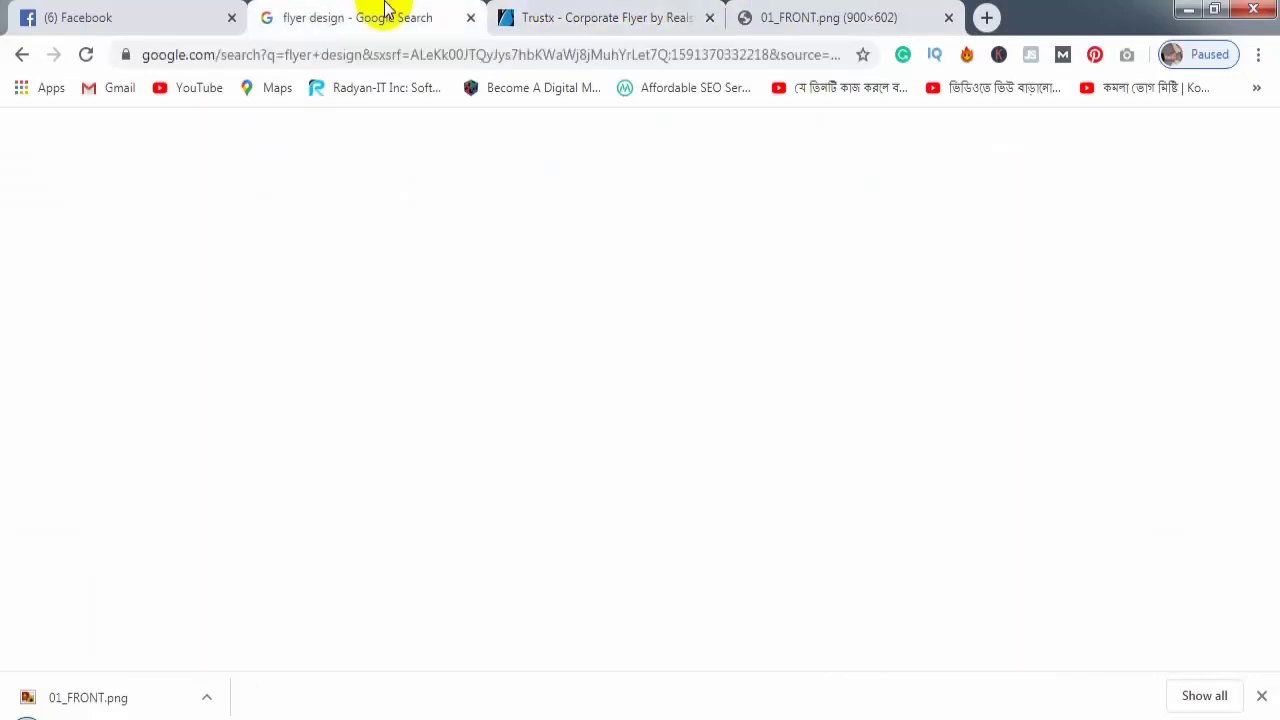
scroll(500, 443, "up", 10)
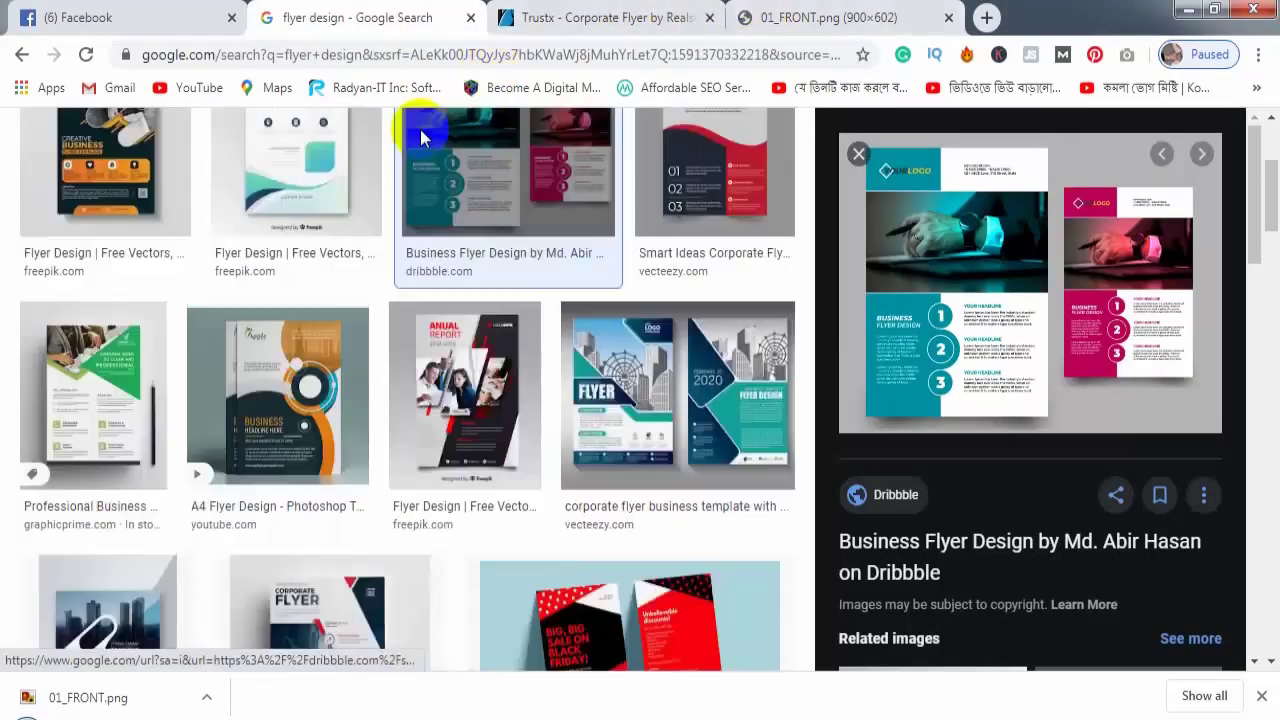
scroll(420, 129, "up", 3)
left_click_drag(363, 149, 32, 155)
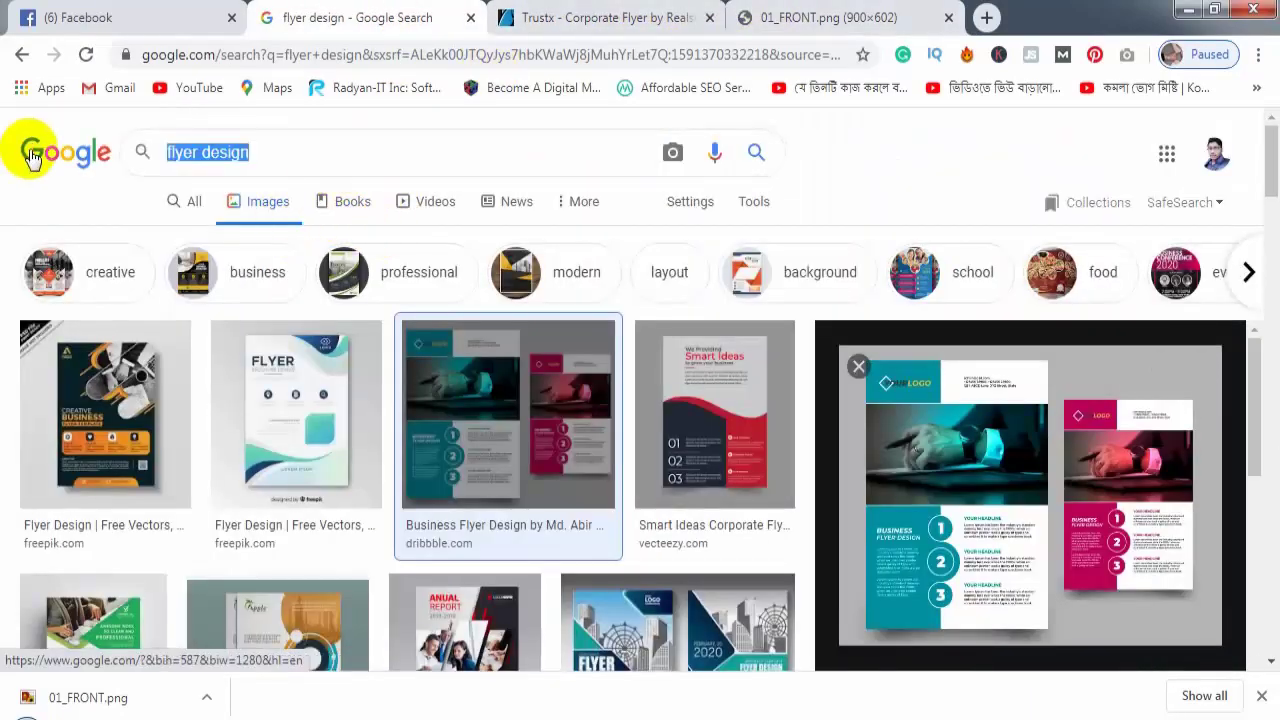
type("l")
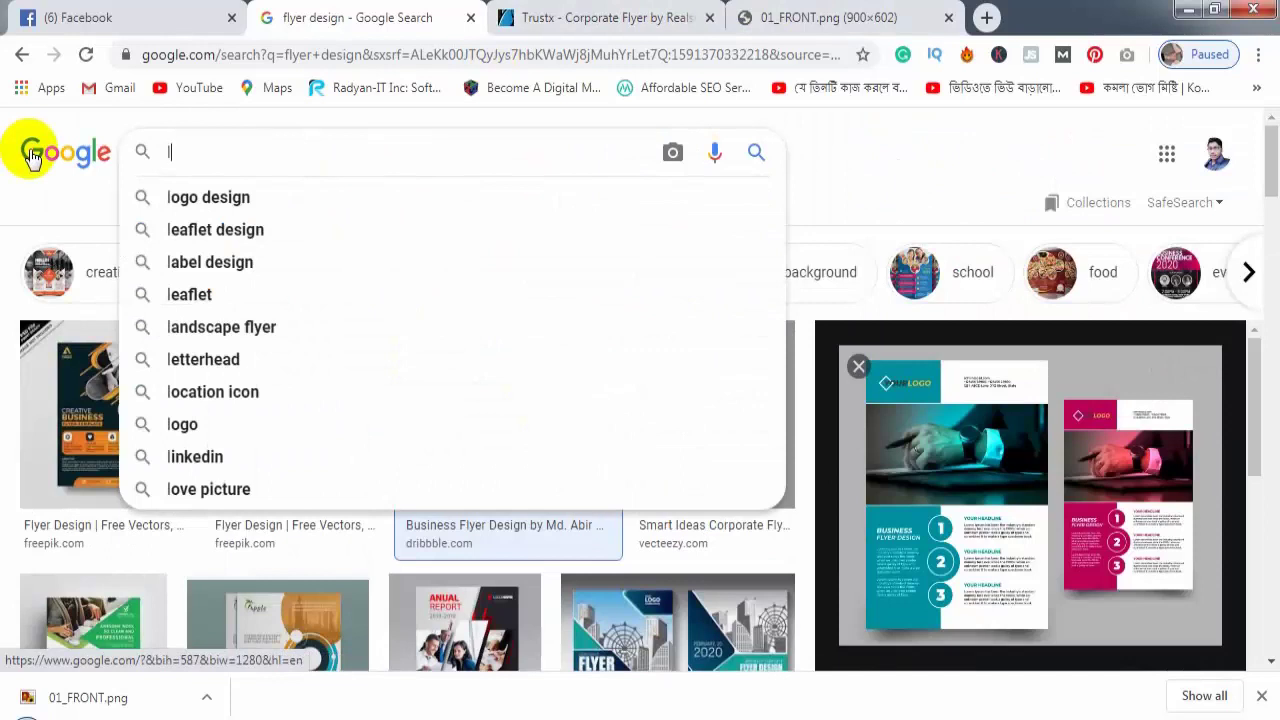
type("ore")
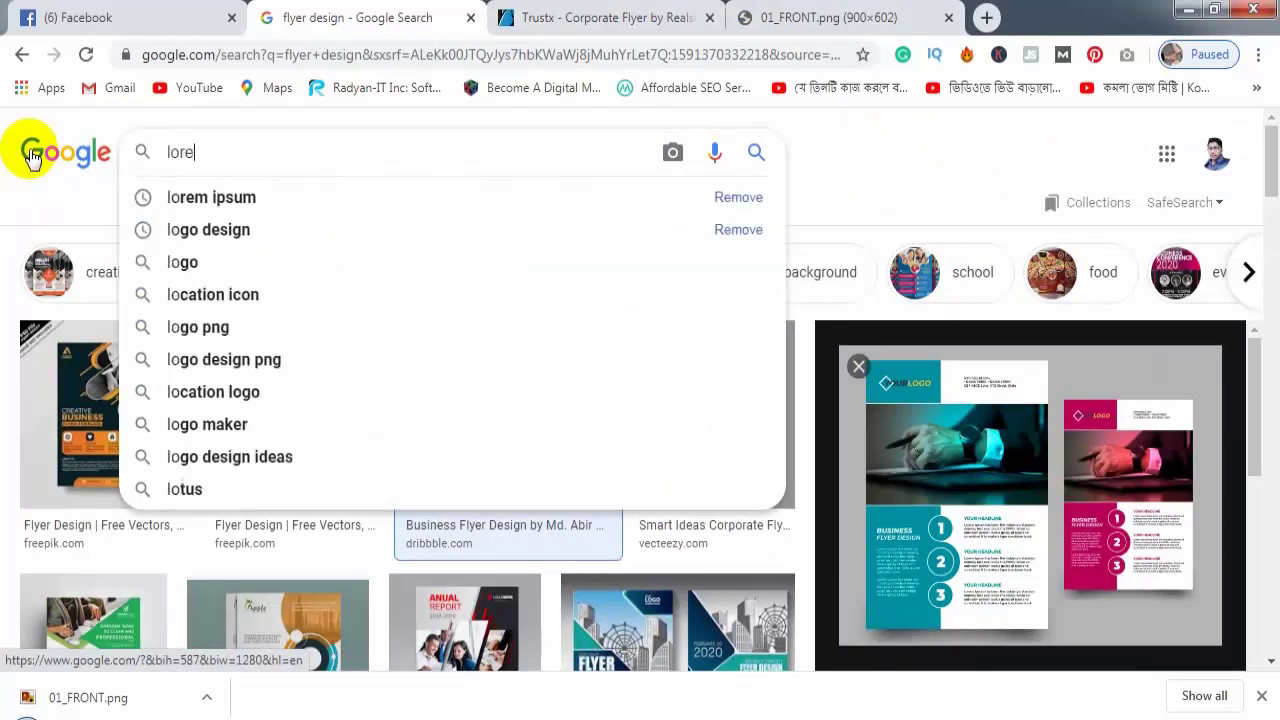
type("m ips")
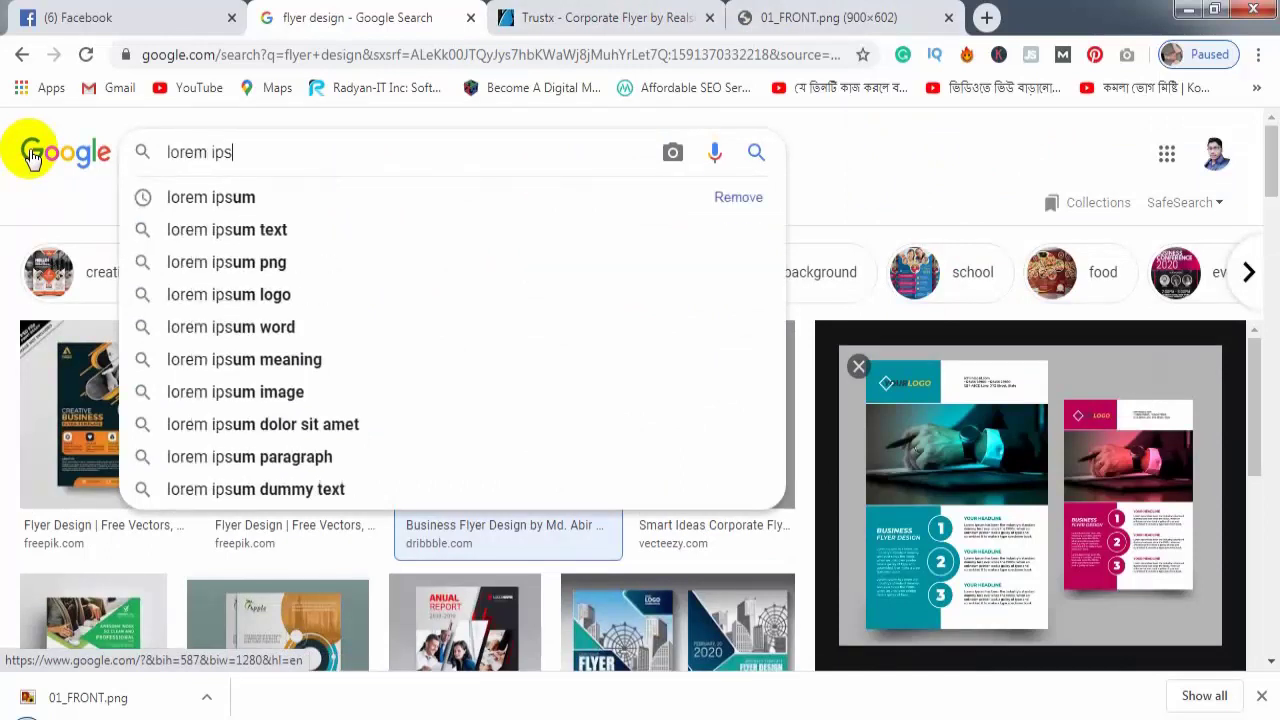
type("um")
key("Return")
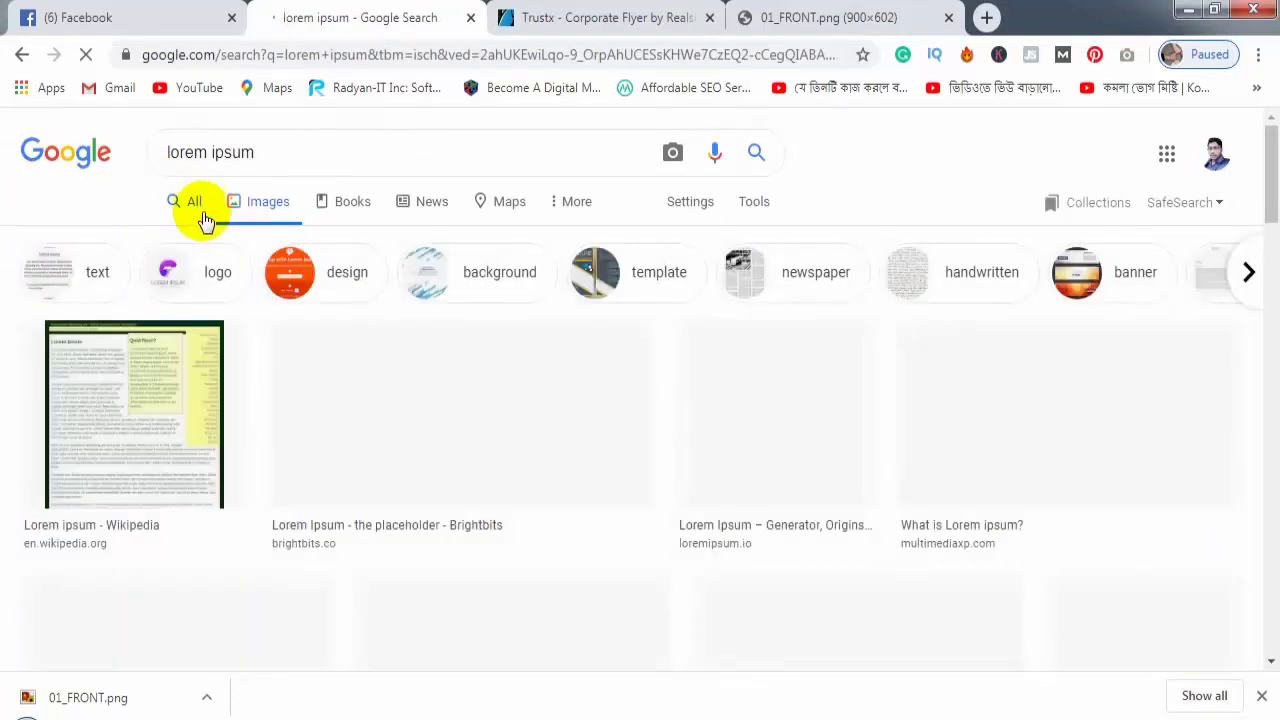
left_click(195, 205)
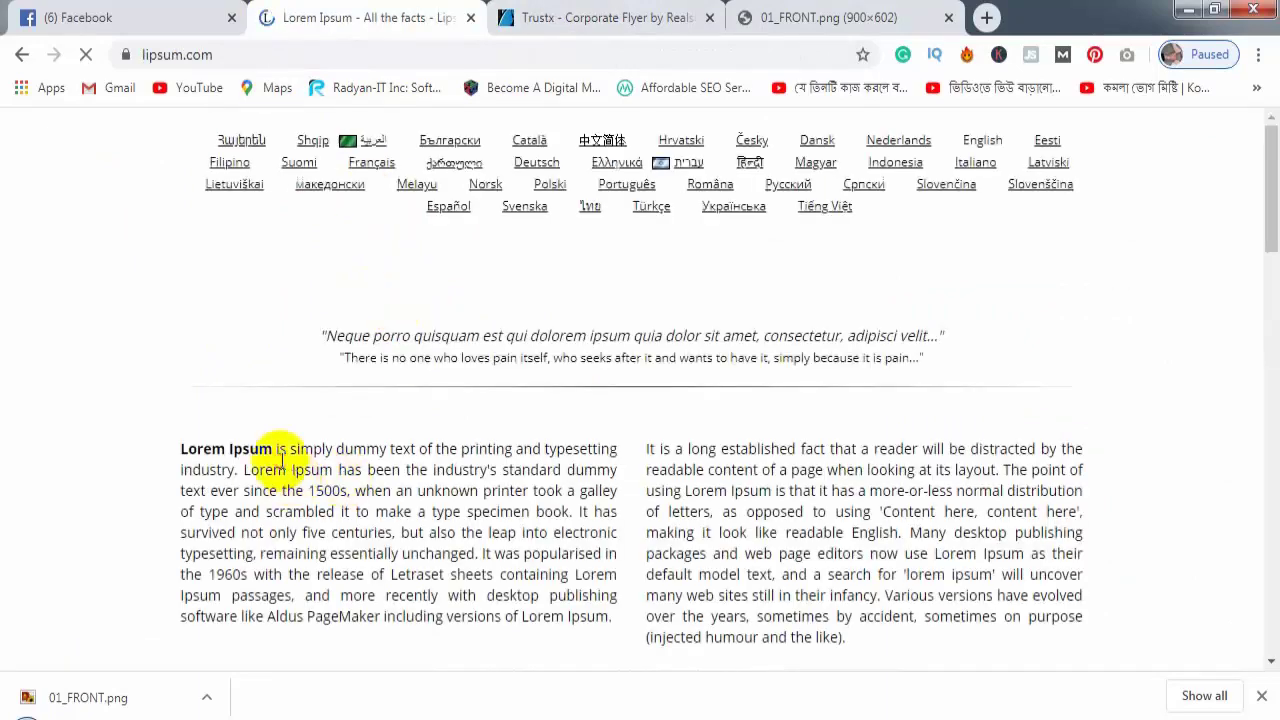
Step: Copy the sentence "Lorem Ipsum is simply dummy text of the printing and typesetting industry." from lipsum.com
left_click_drag(181, 449, 315, 535)
left_click(191, 566)
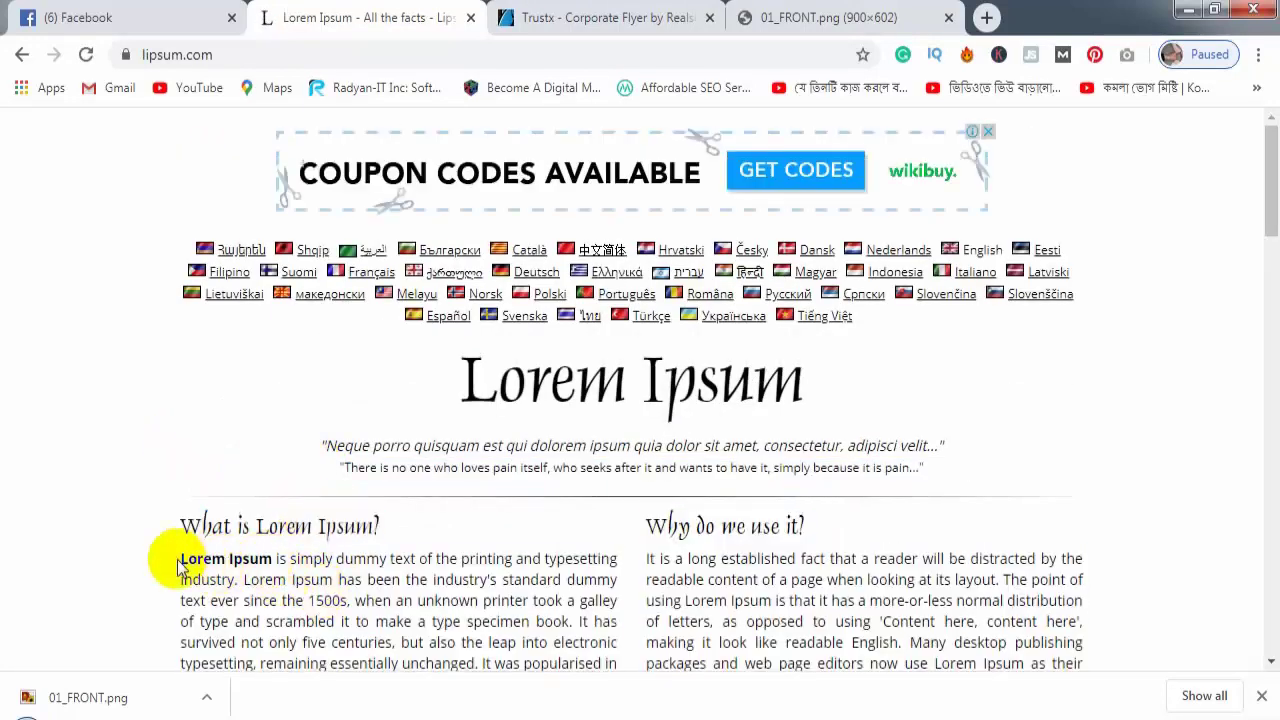
left_click_drag(181, 563, 238, 590)
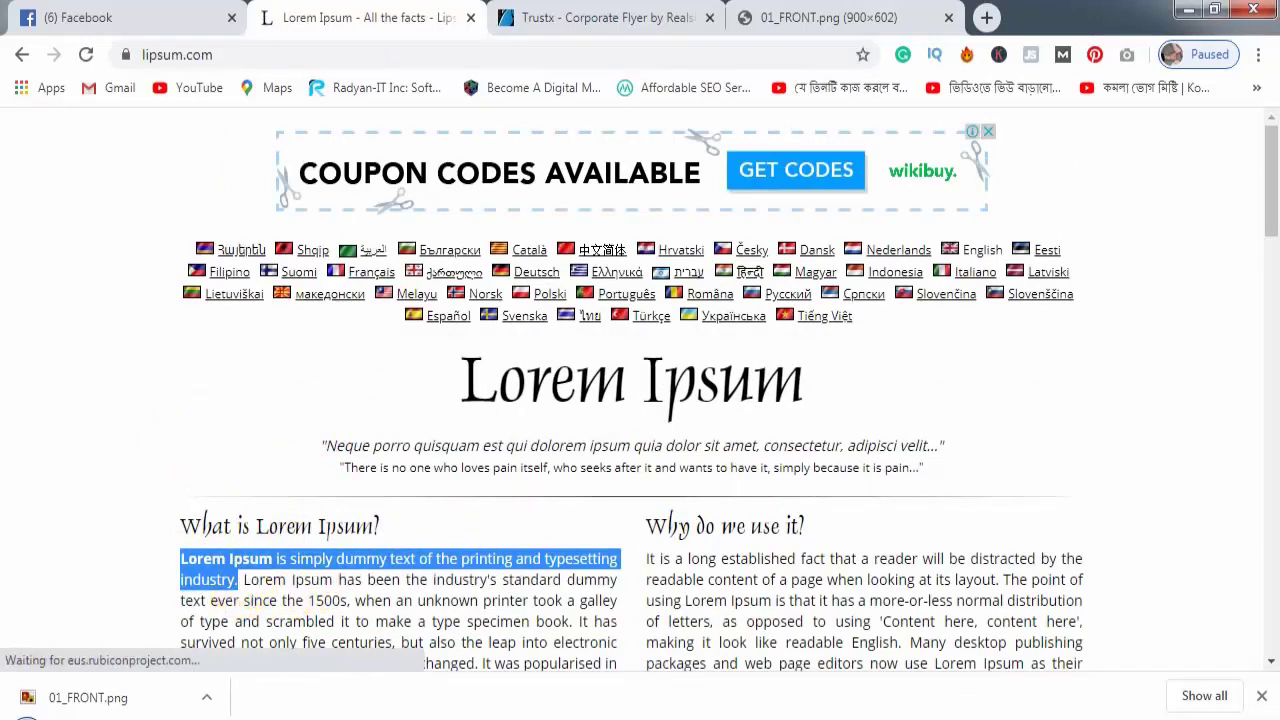
Step: Return to Photoshop, paste the sentence into the new text layer, and shift the line so it starts inside the gray triangle
key("alt+Tab")
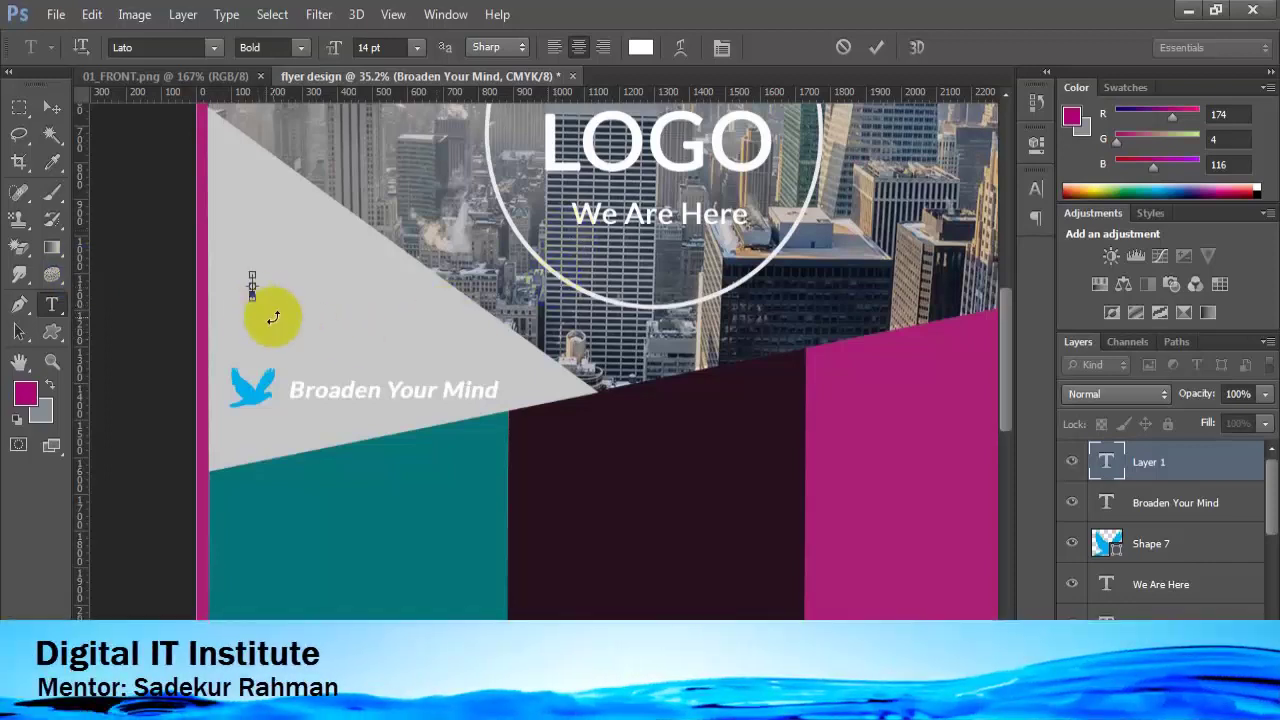
key("ctrl+v")
key("ctrl+a")
left_click(370, 47)
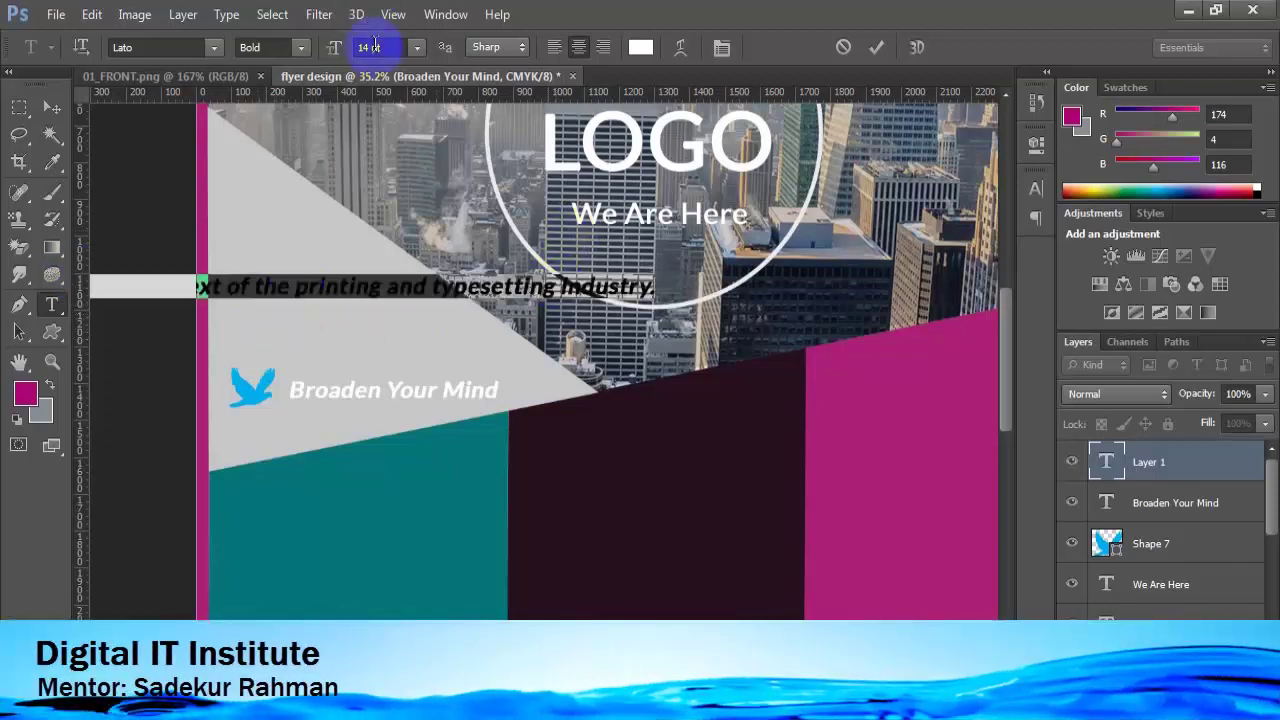
left_click_drag(471, 300, 818, 329)
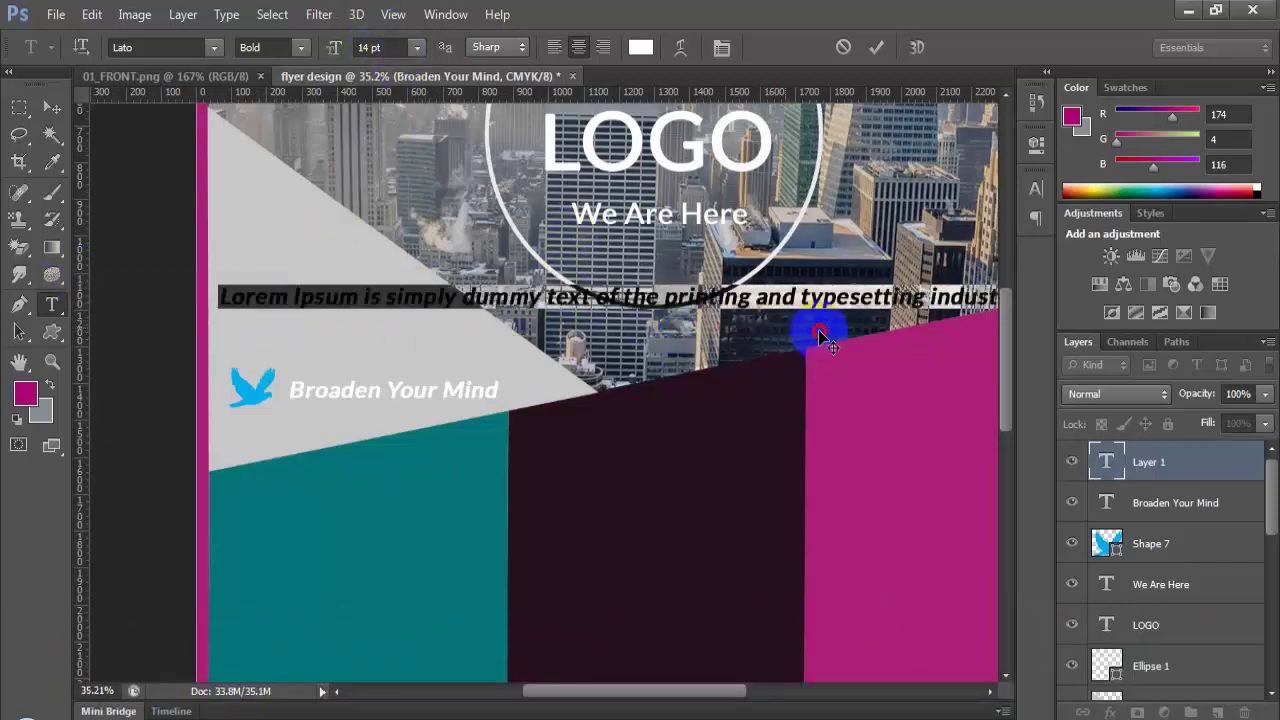
Step: Break the Lorem Ipsum sentence into three lines, after "simply" and after "printing"
left_click(460, 297)
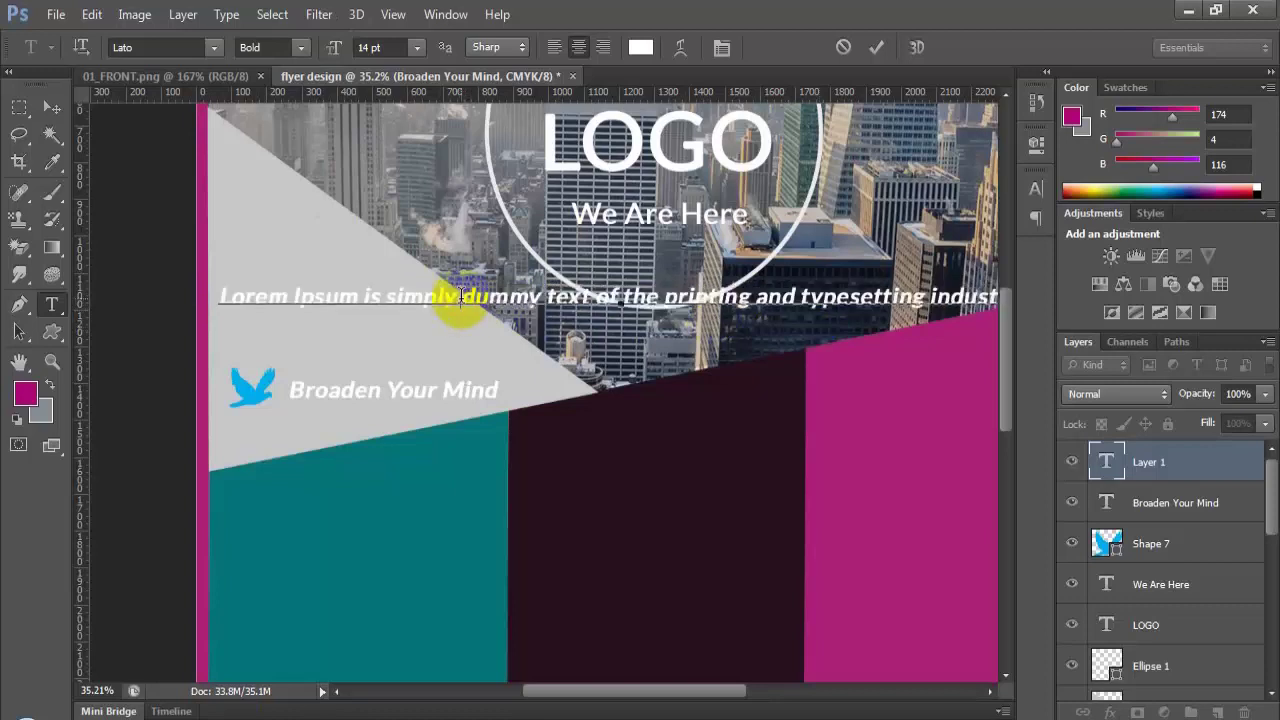
key("Return")
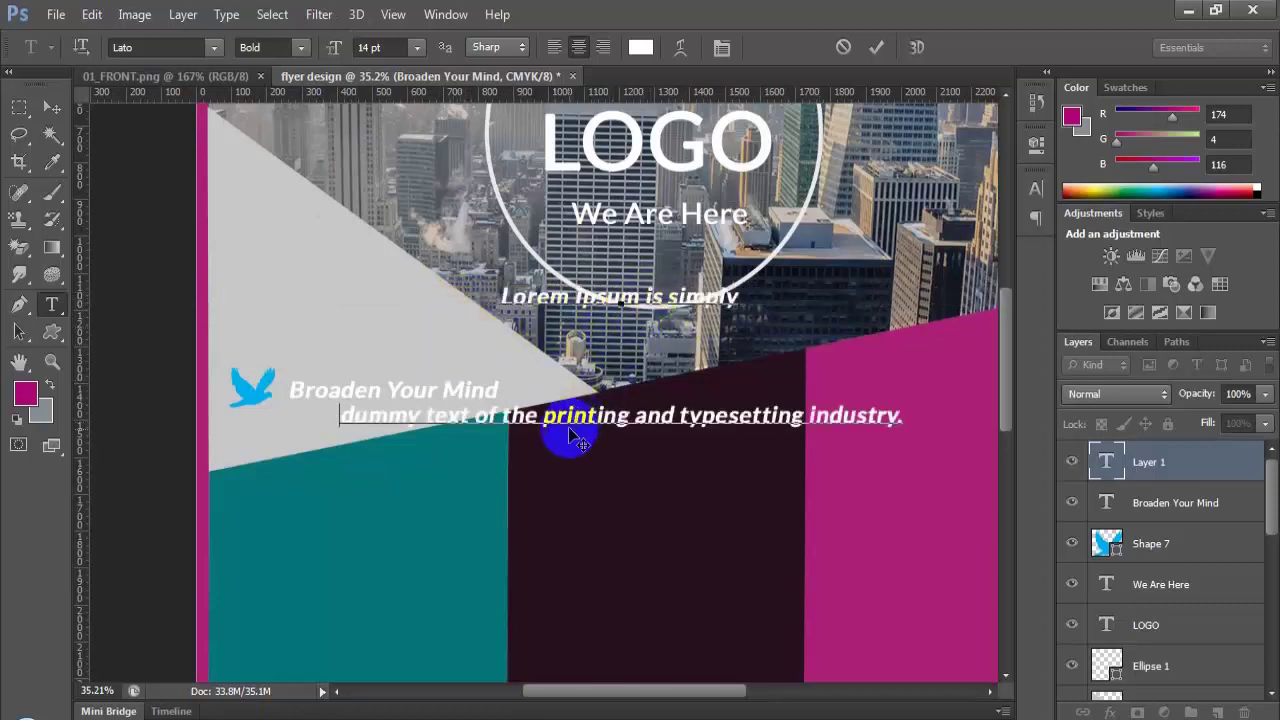
left_click(630, 418)
key("Return")
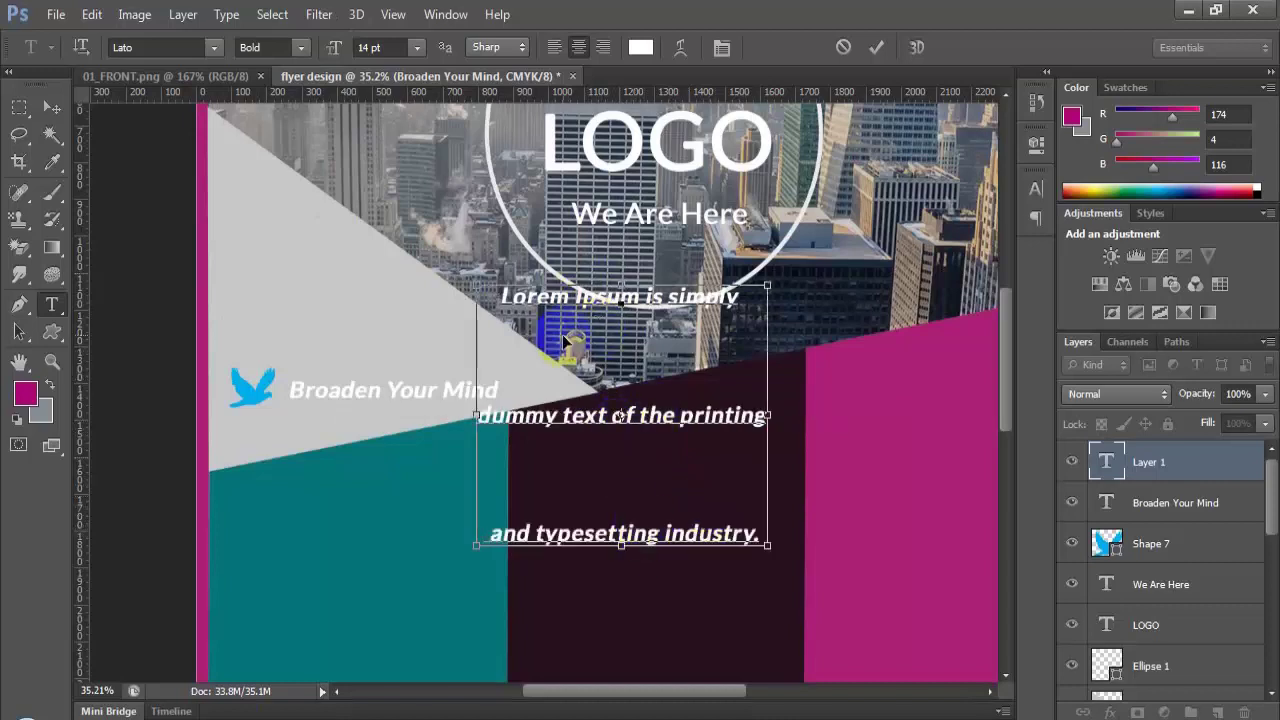
Step: Set the leading of the whole three-line Lorem Ipsum text to 17 pt
key("ctrl+a")
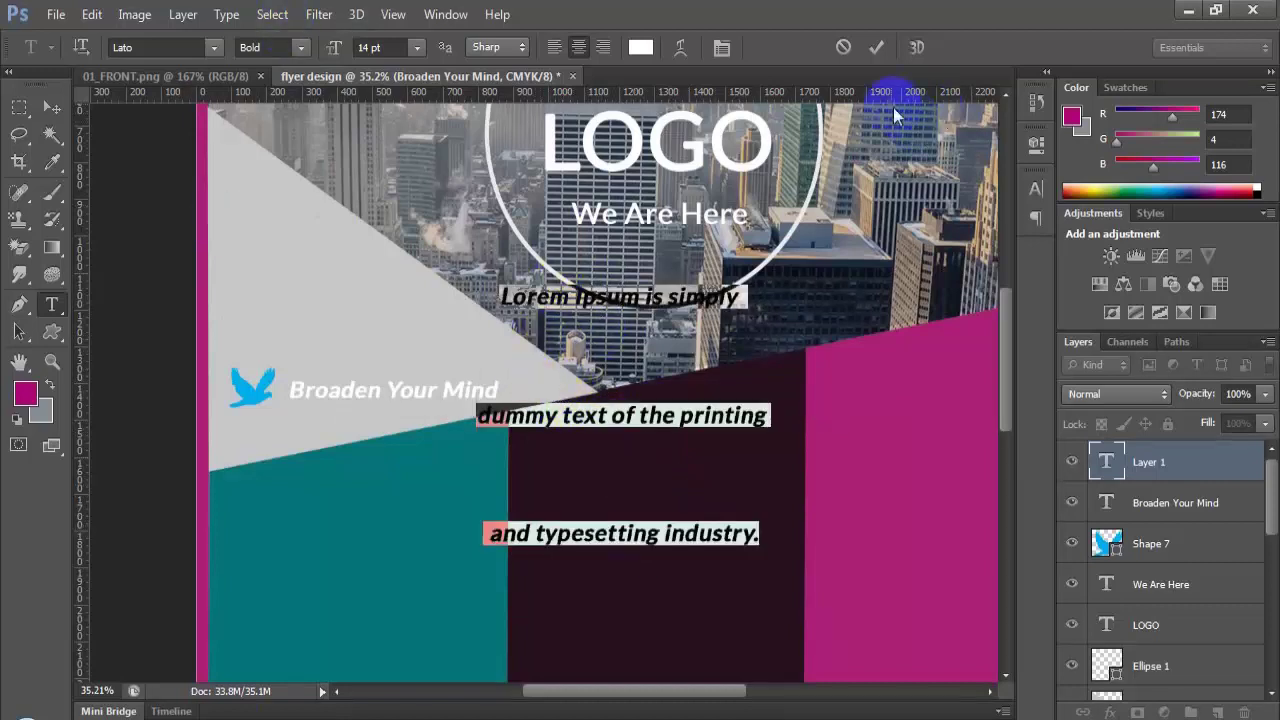
left_click(723, 50)
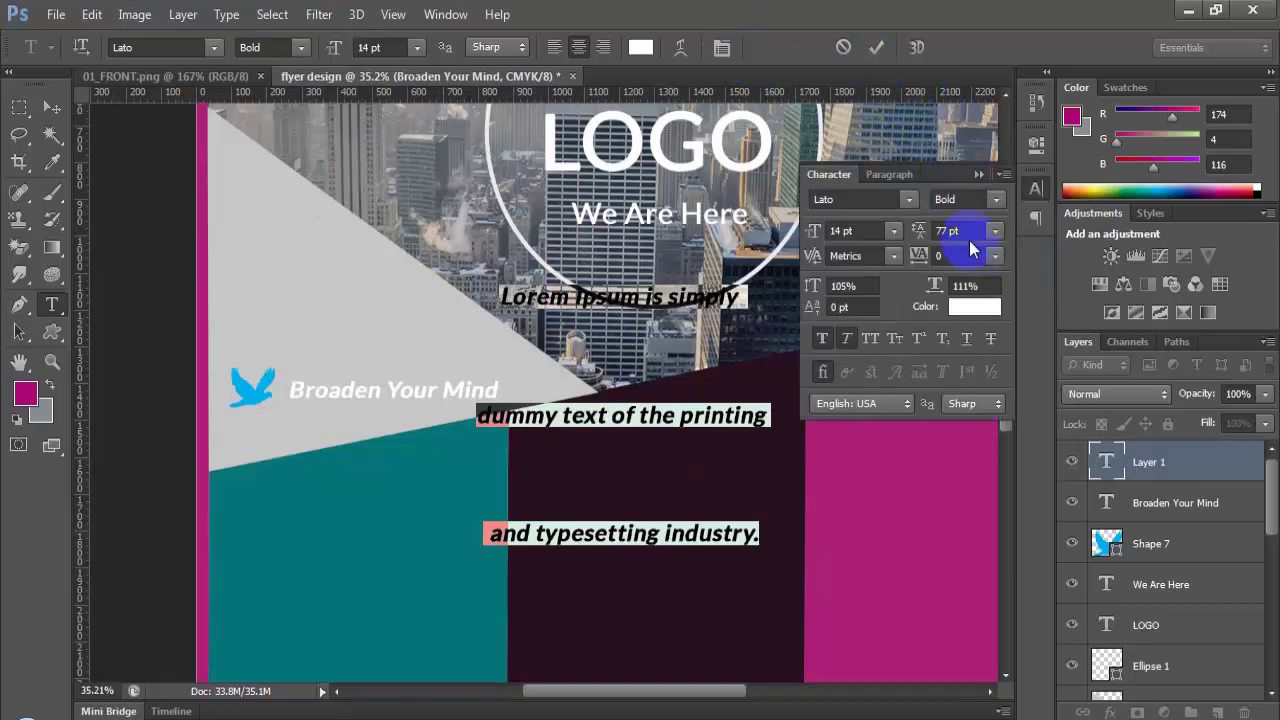
key("Down")
key("Down")
key("Down")
key("Down")
key("Down")
key("Down")
key("Down")
key("Down")
key("Down")
key("Down")
key("Down")
key("Down")
key("Down")
key("Down")
key("Down")
key("Down")
key("Down")
key("Down")
key("Down")
key("Down")
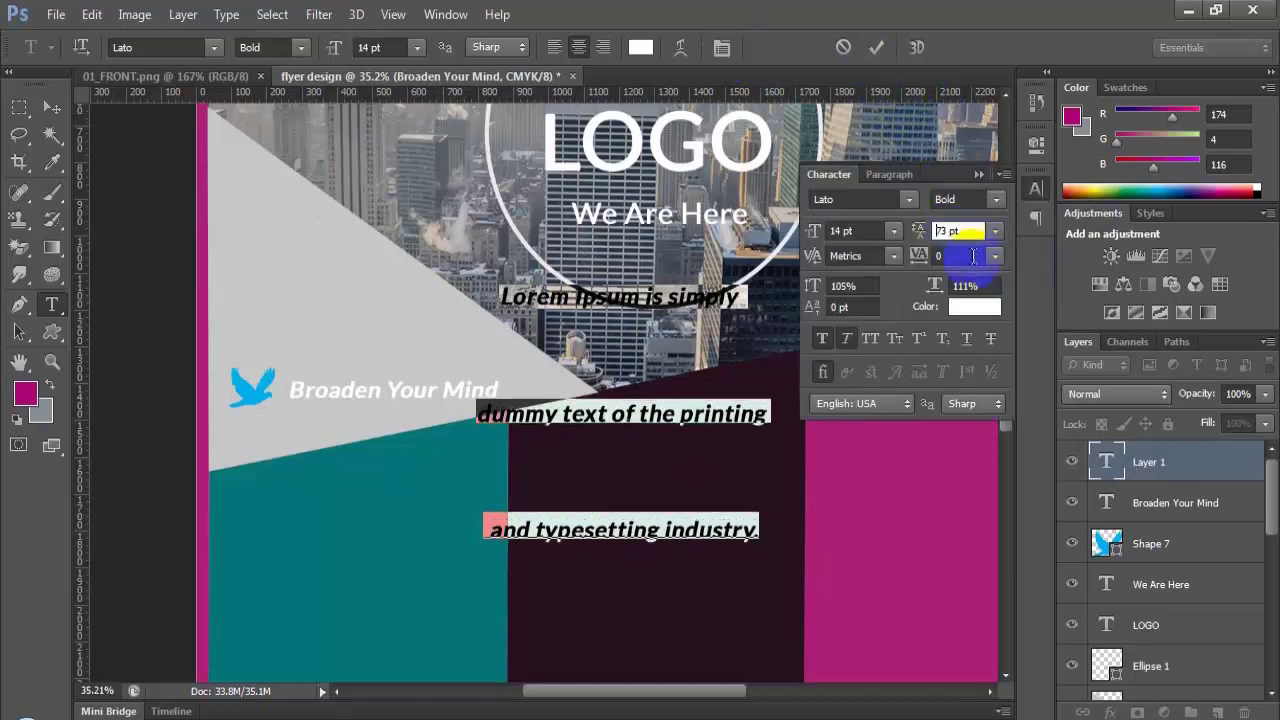
key("Down")
key("Down")
key("Down")
key("Down")
key("Down")
key("Down")
key("Down")
key("Down")
key("Down")
key("Down")
key("Down")
key("Down")
key("Down")
key("Down")
key("Down")
key("Down")
key("Down")
key("Down")
key("Down")
key("Down")
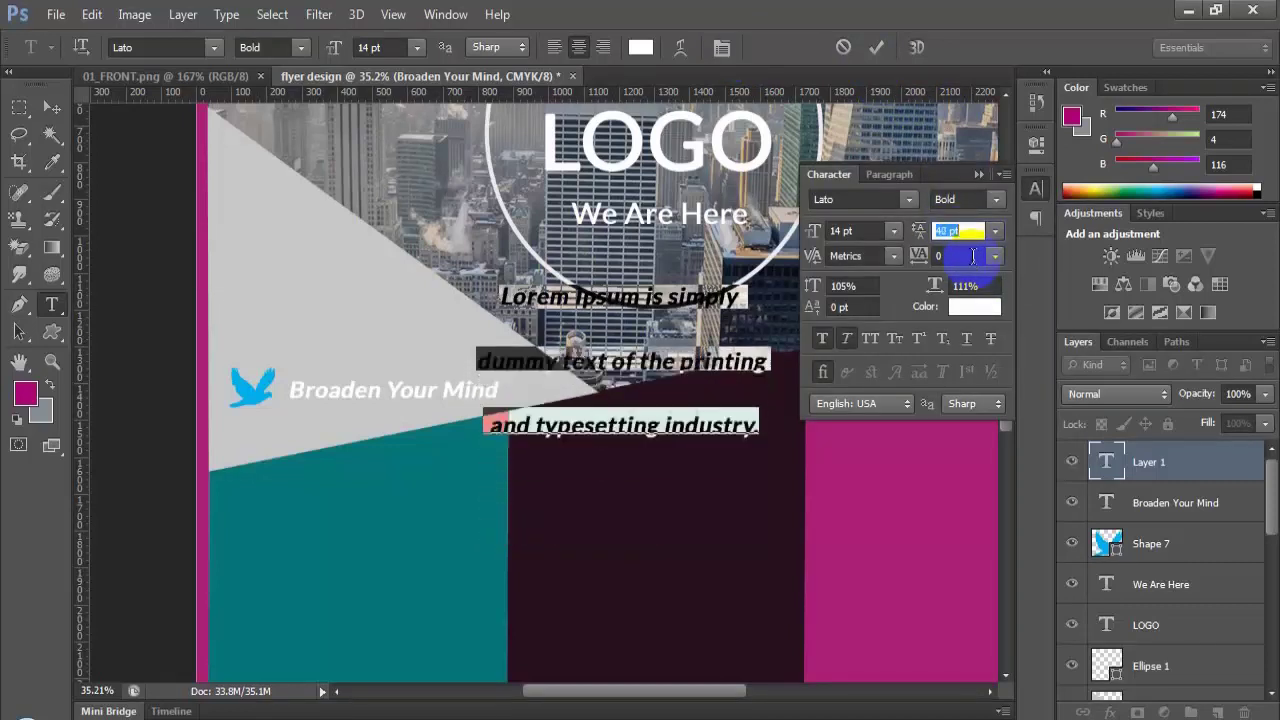
key("Down")
key("Down")
key("Down")
key("Down")
key("Down")
key("Down")
key("Down")
key("Down")
key("Down")
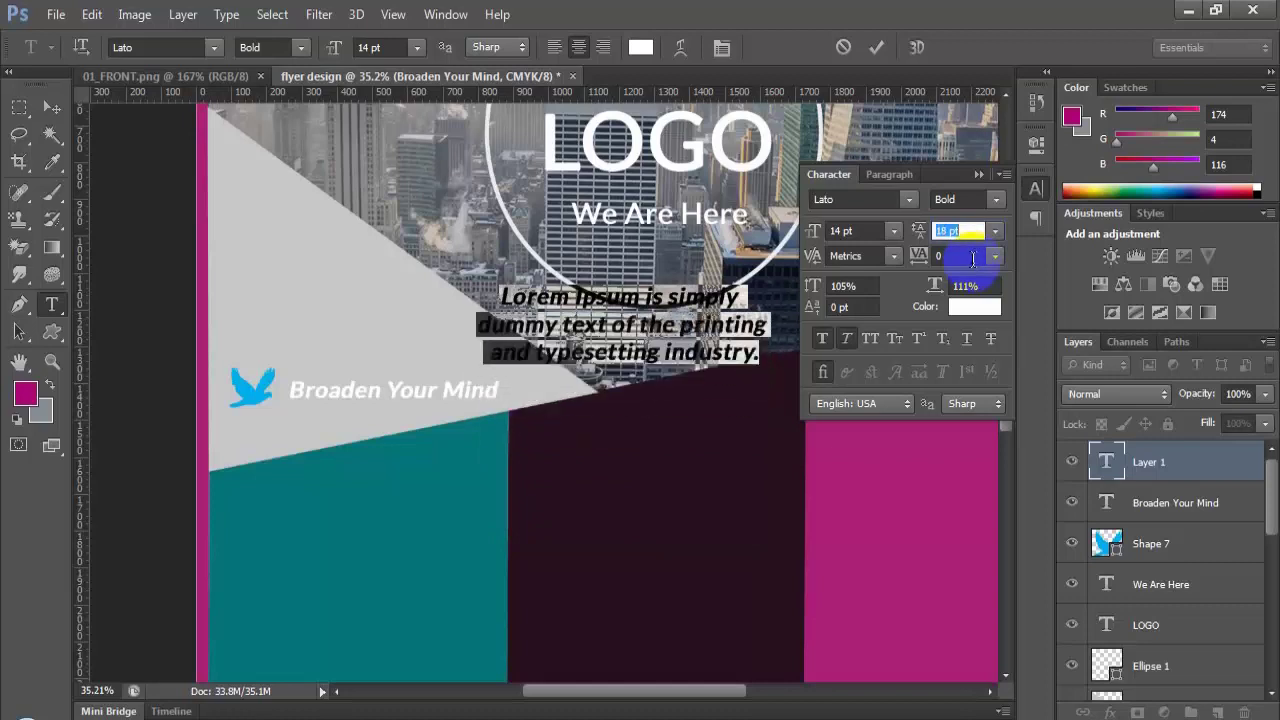
key("Down")
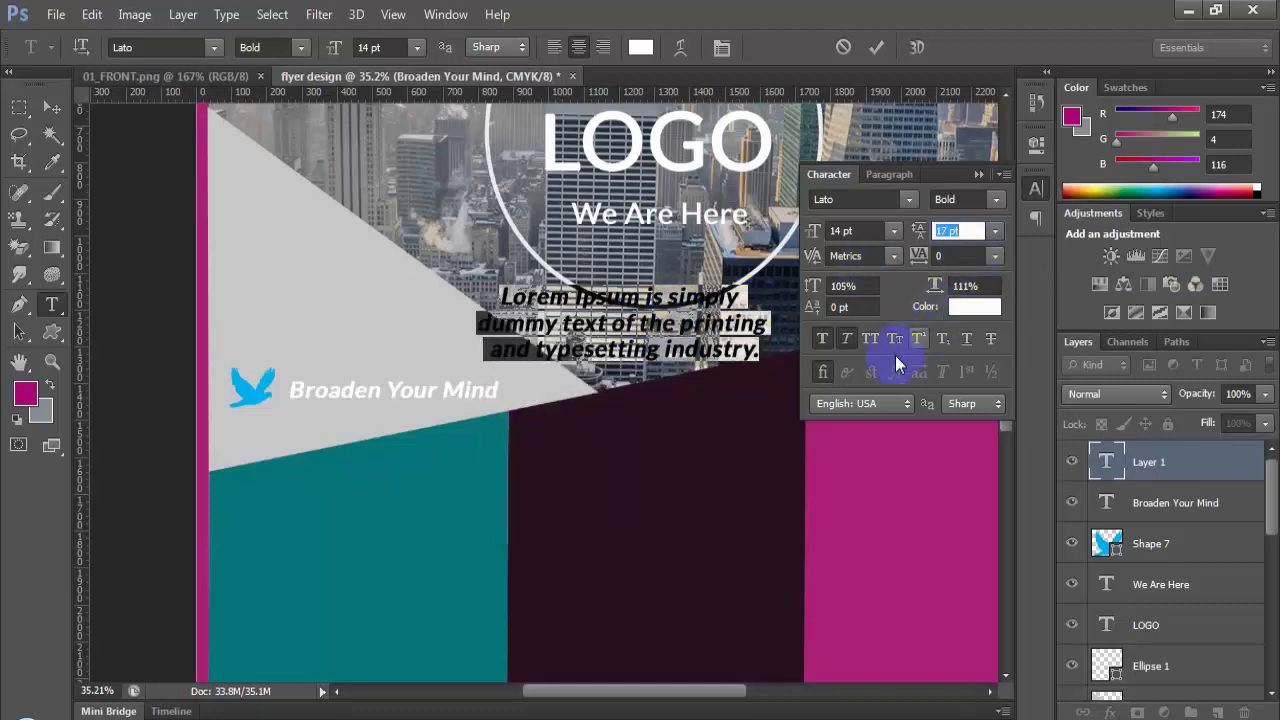
Step: Turn off faux italic for the Lorem Ipsum text and left-align its lines
left_click(846, 341)
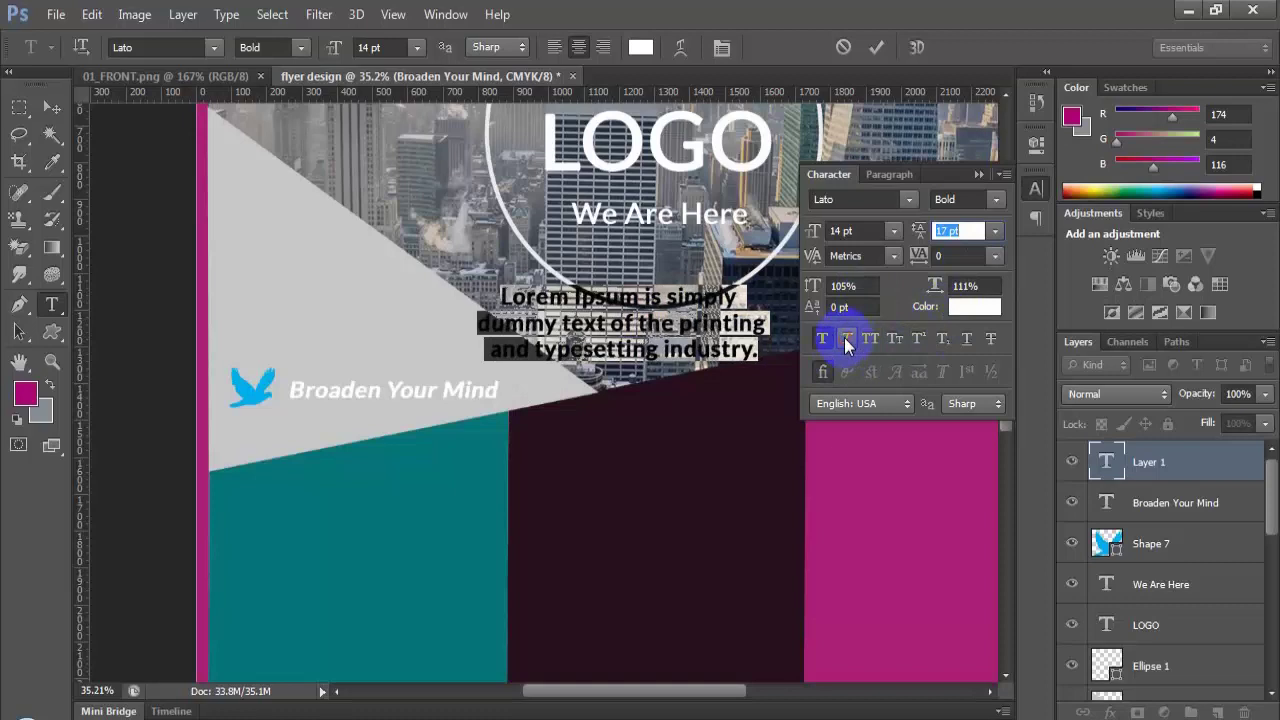
left_click(829, 340)
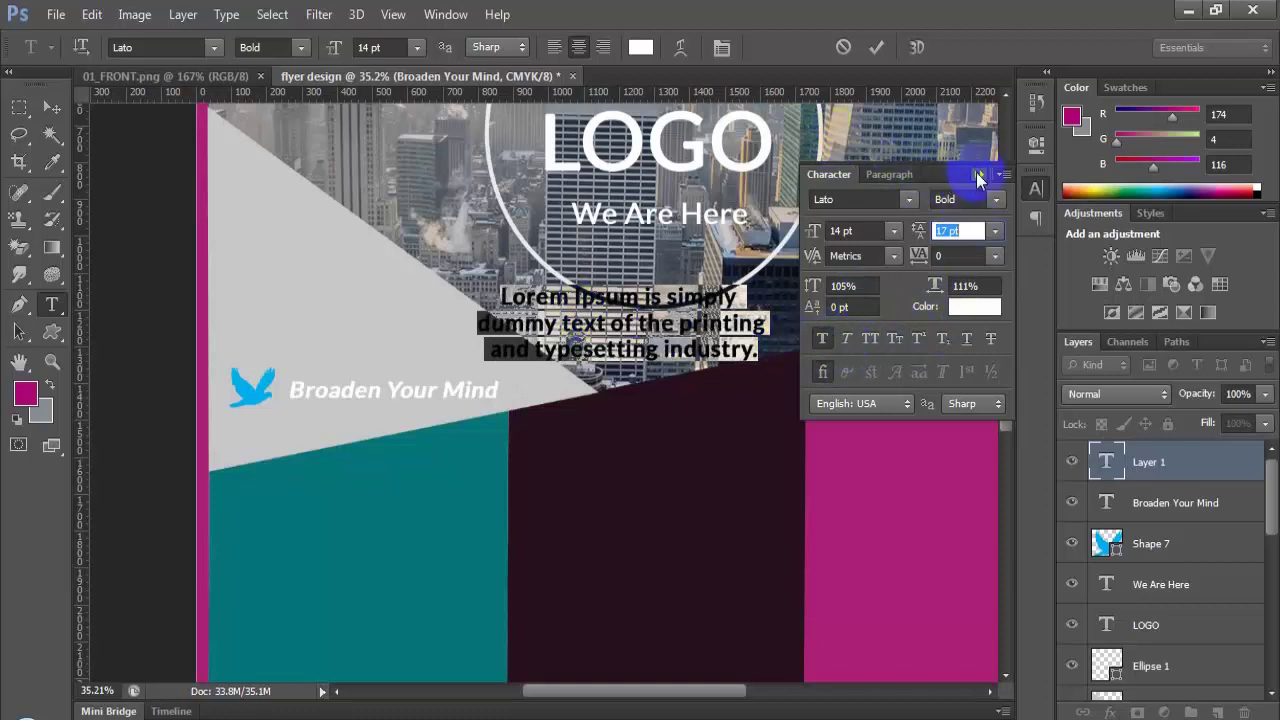
left_click(978, 176)
left_click(556, 53)
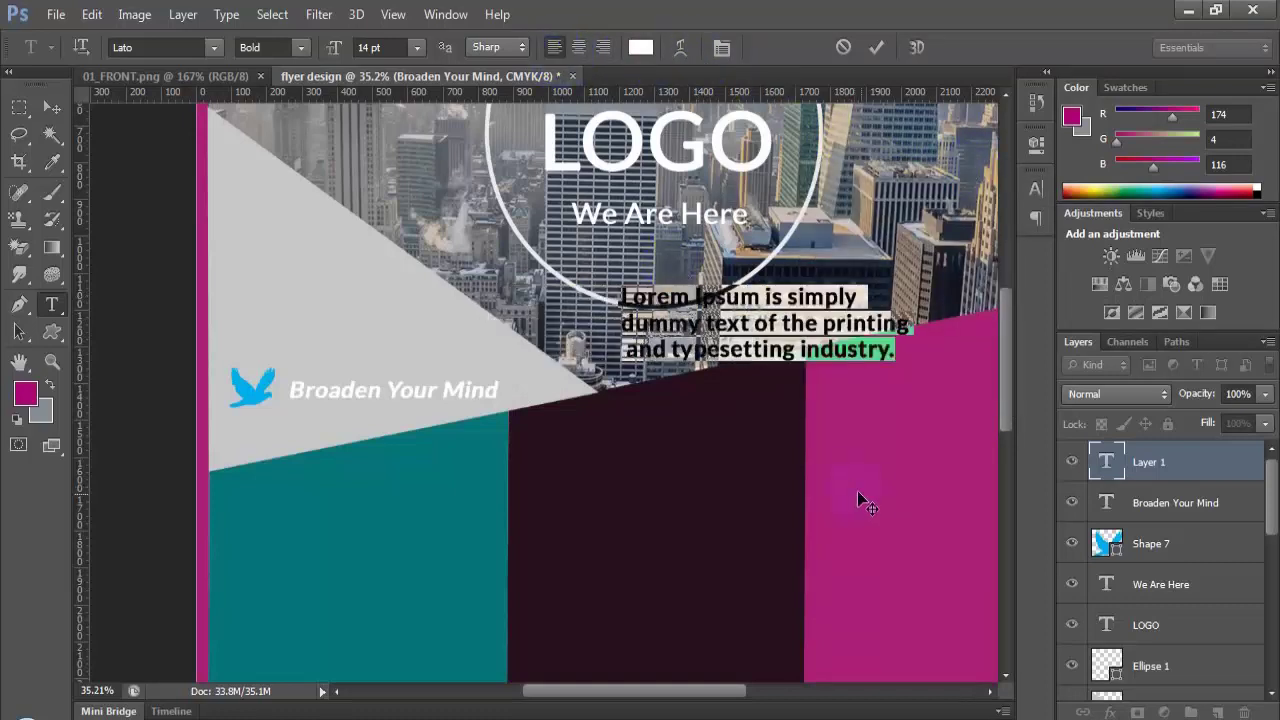
Step: Set the Lorem Ipsum text to 10 pt, place it in the gray triangle just above the bird, and commit it
left_click_drag(857, 490, 446, 517)
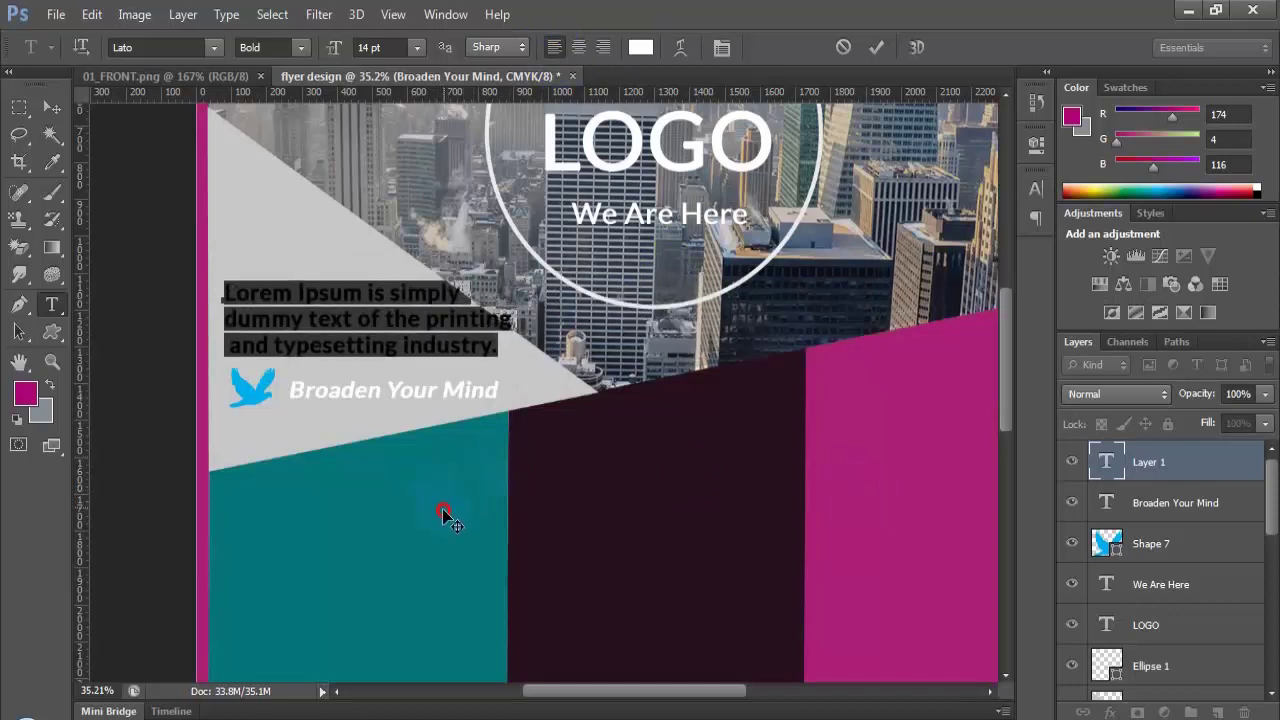
left_click(385, 47)
key("Down")
key("Down")
key("Down")
key("Down")
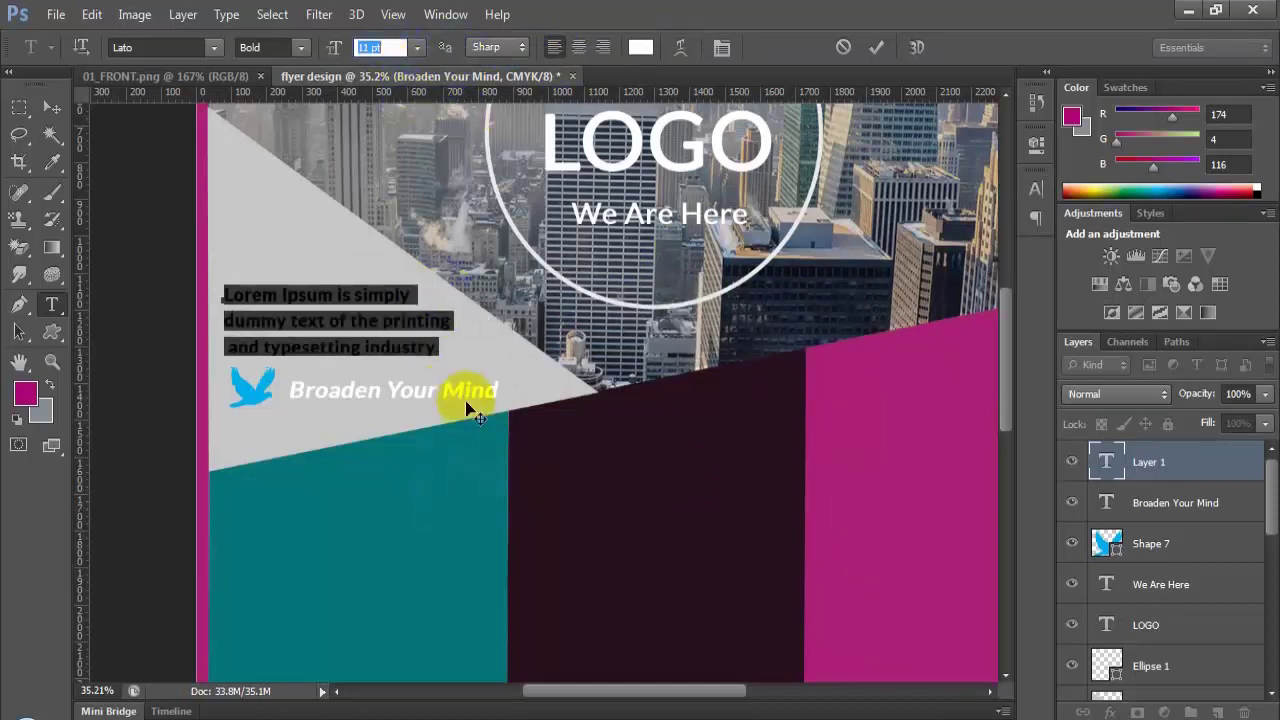
left_click_drag(457, 429, 458, 436)
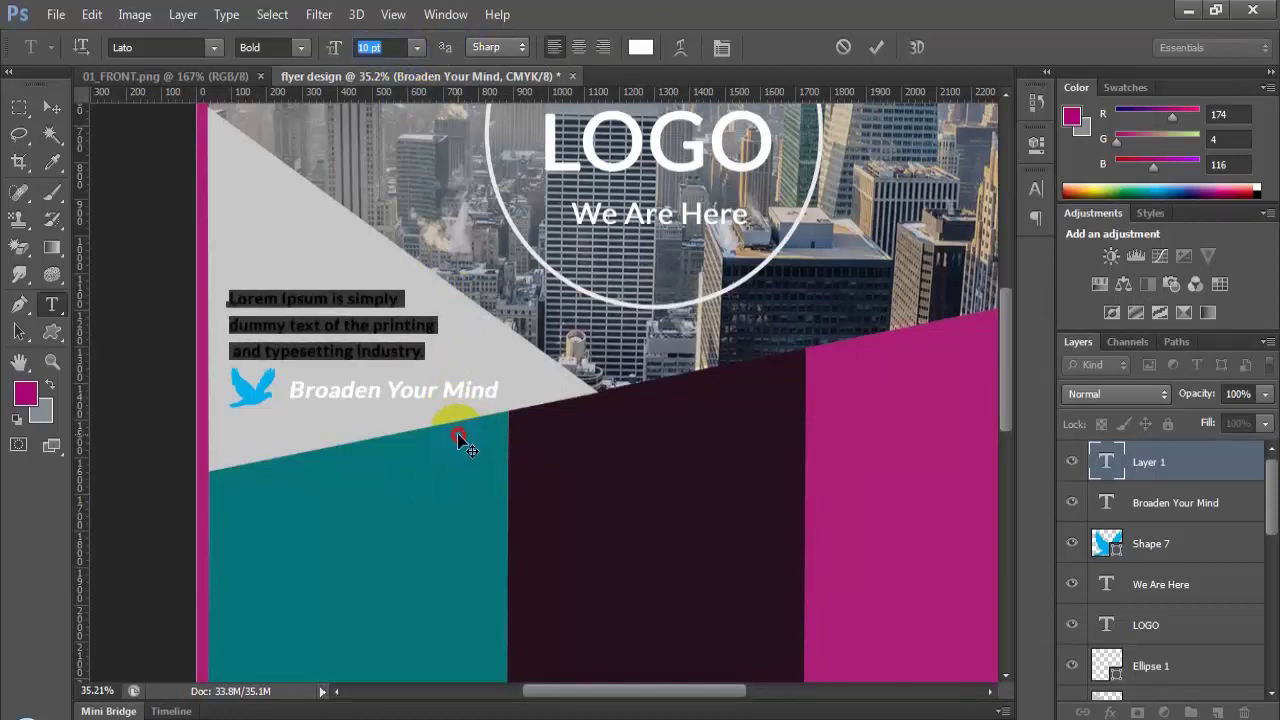
left_click(52, 107)
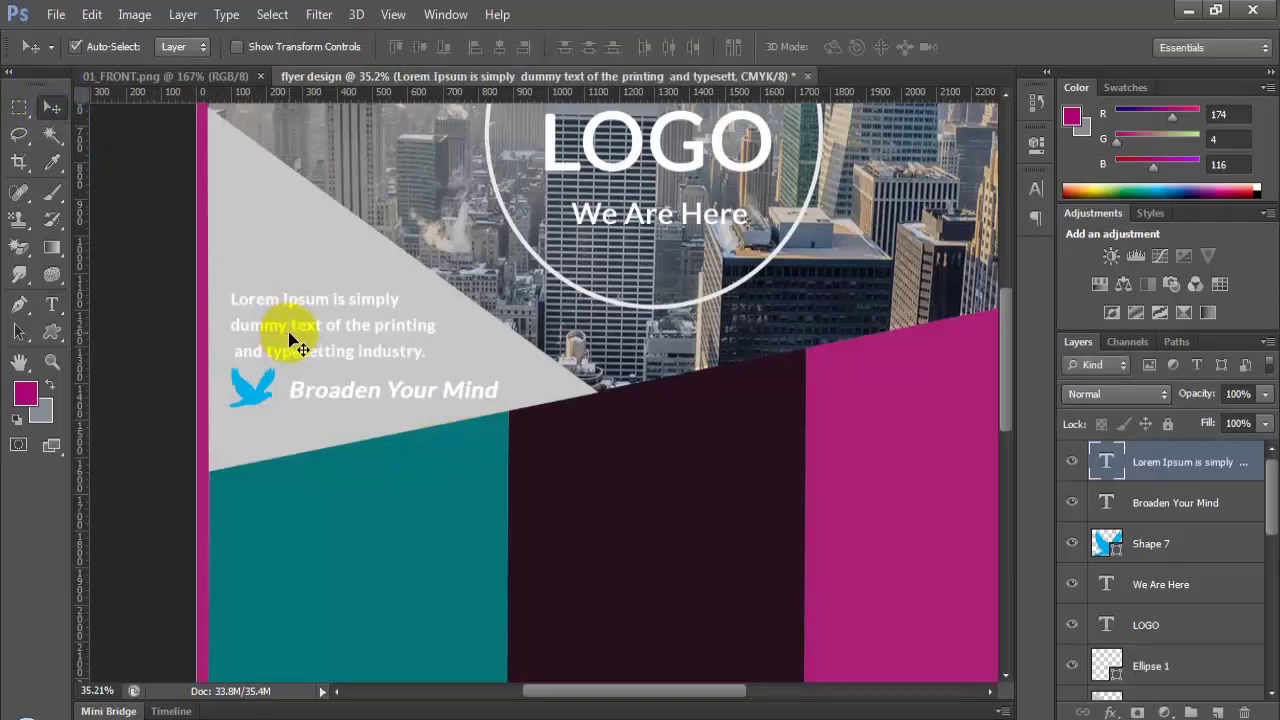
Step: Recolor the gray triangle behind the Lorem Ipsum text and bird to near-black #131211
scroll(330, 398, "down", 2)
scroll(335, 405, "down", 1)
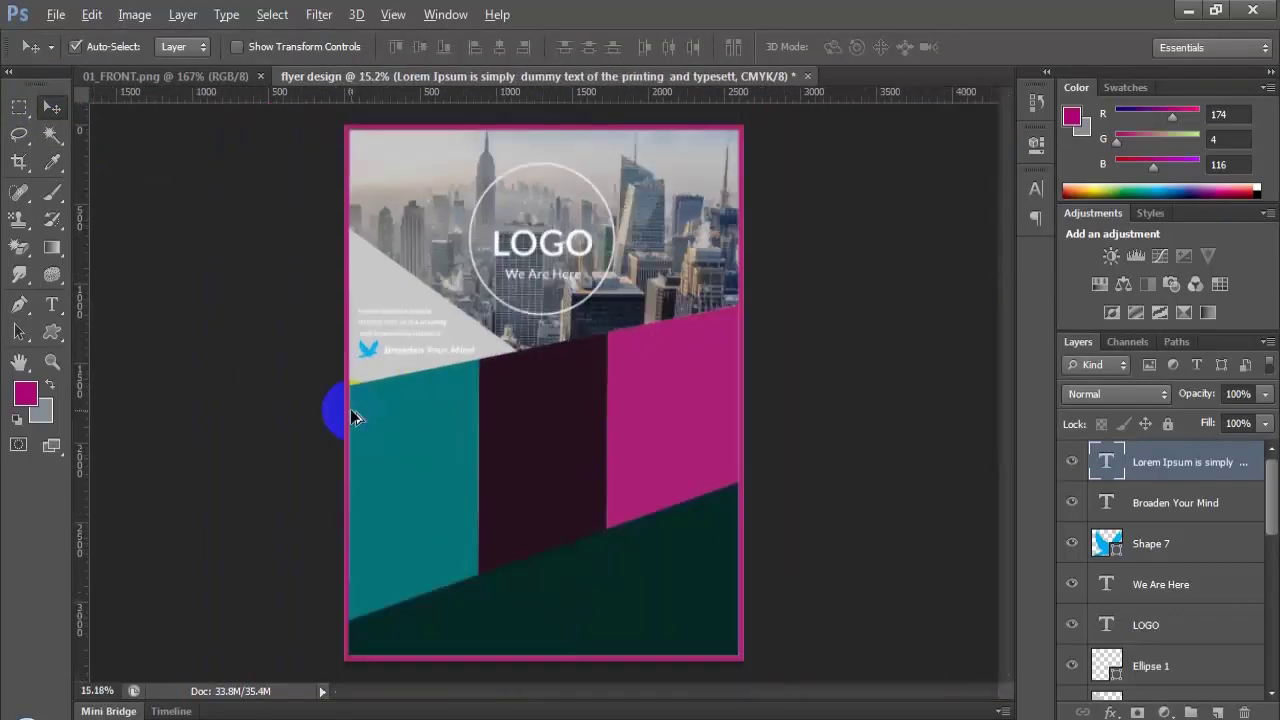
scroll(383, 410, "up", 3)
scroll(470, 330, "up", 3)
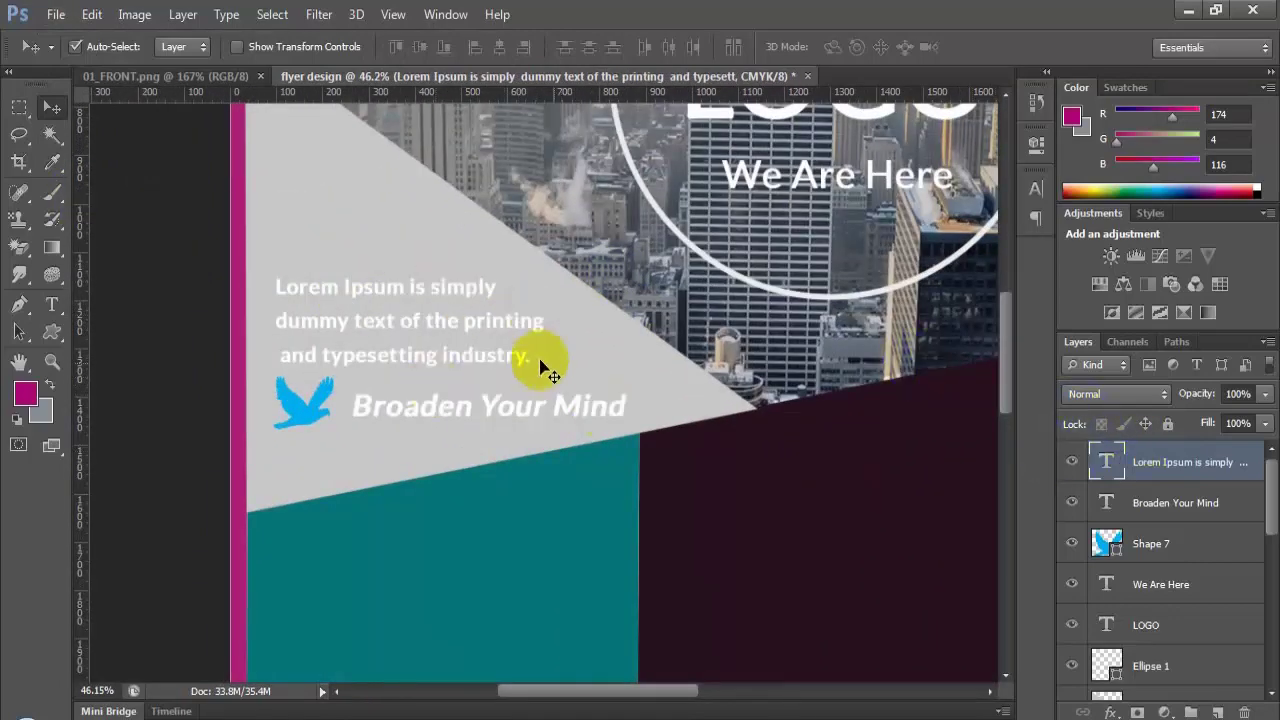
left_click(567, 357)
scroll(1171, 650, "down", 2)
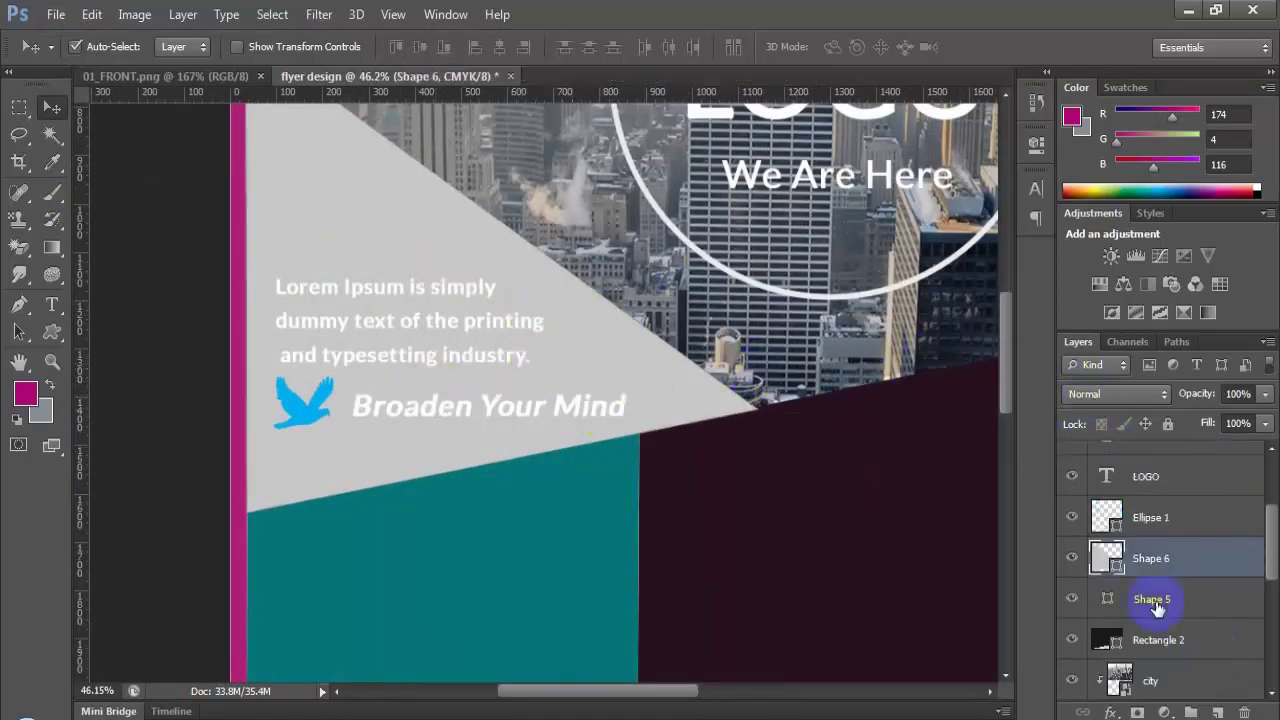
double_click(1108, 560)
left_click(748, 569)
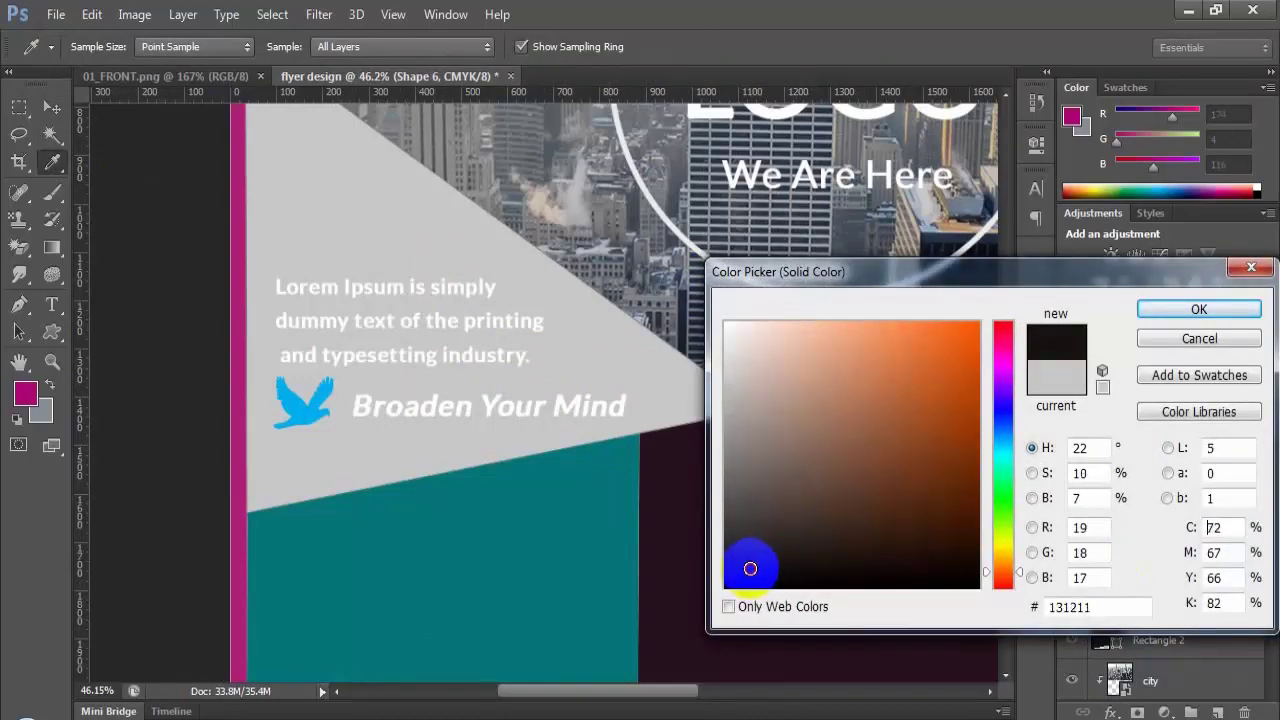
left_click(1154, 314)
Step: Lower the opacity of the dark triangle to about 70% so the city photo shows through
left_click(1264, 394)
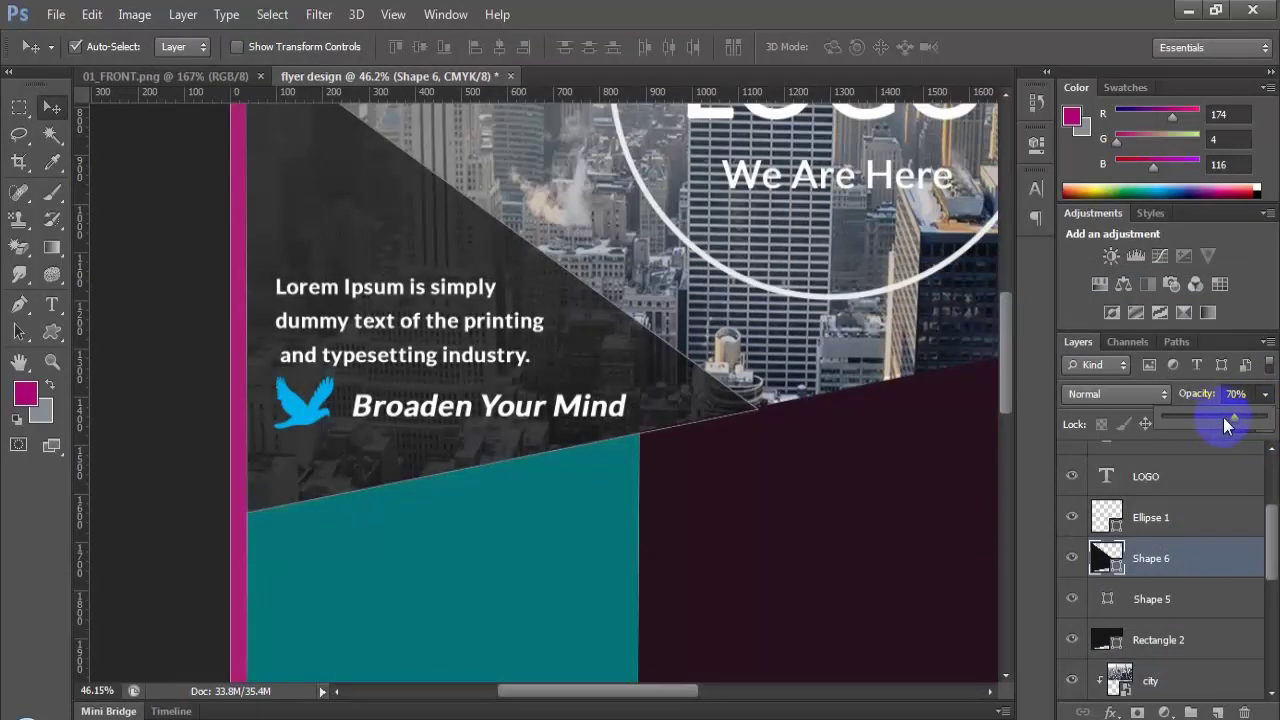
left_click_drag(1223, 417, 1236, 422)
left_click(1160, 600)
left_click(1165, 520)
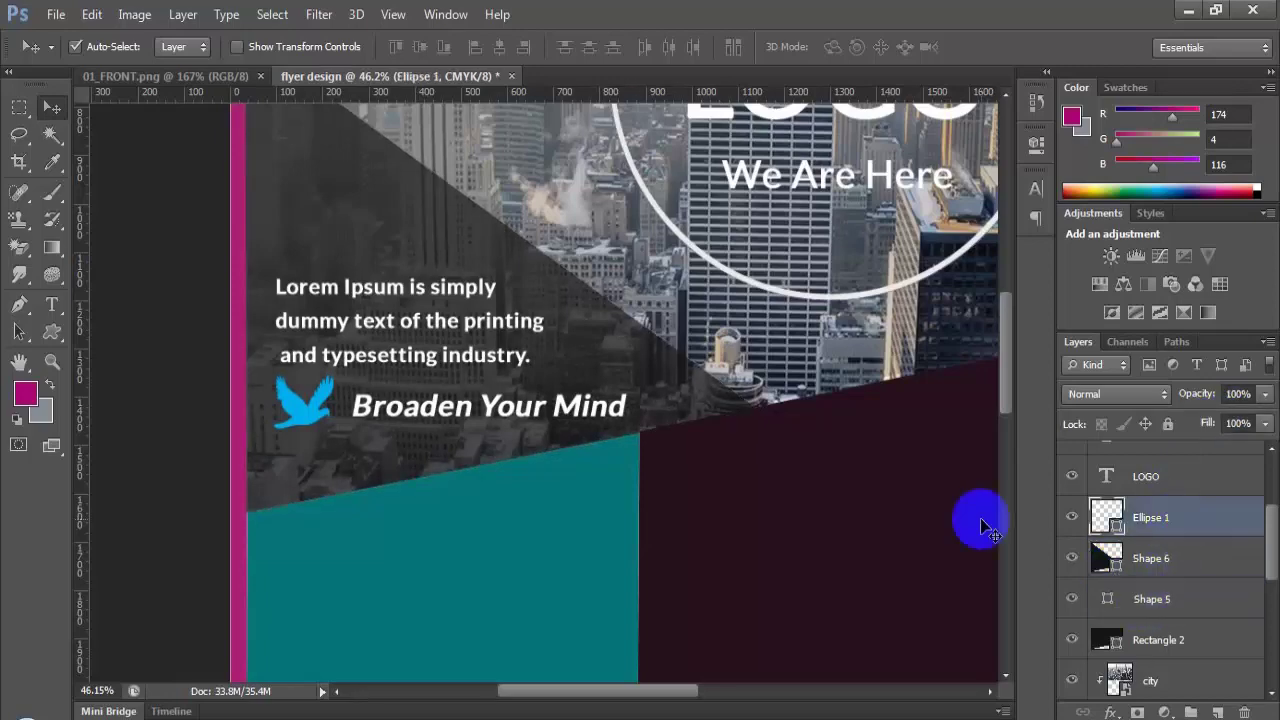
Step: Show the flyer's guides and align the Lorem Ipsum text and the bird with the vertical guide just inside the left border
scroll(666, 420, "down", 4)
scroll(591, 457, "up", 5)
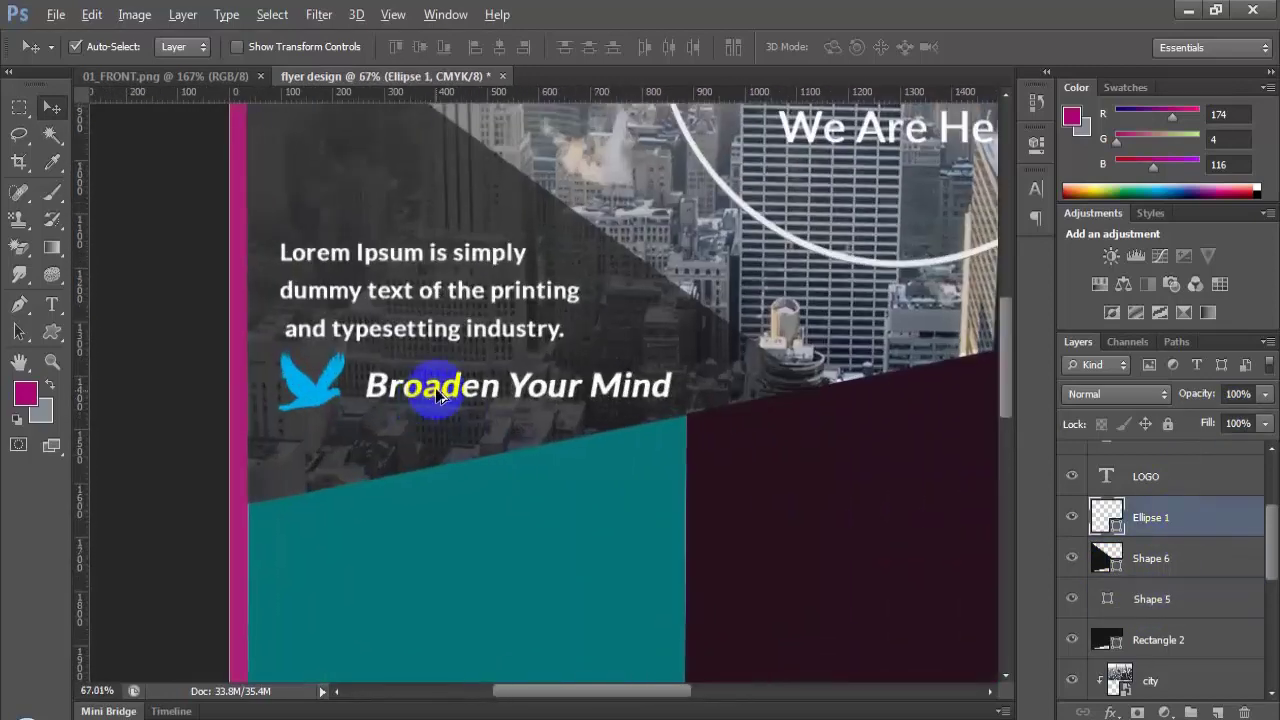
scroll(437, 396, "up", 1)
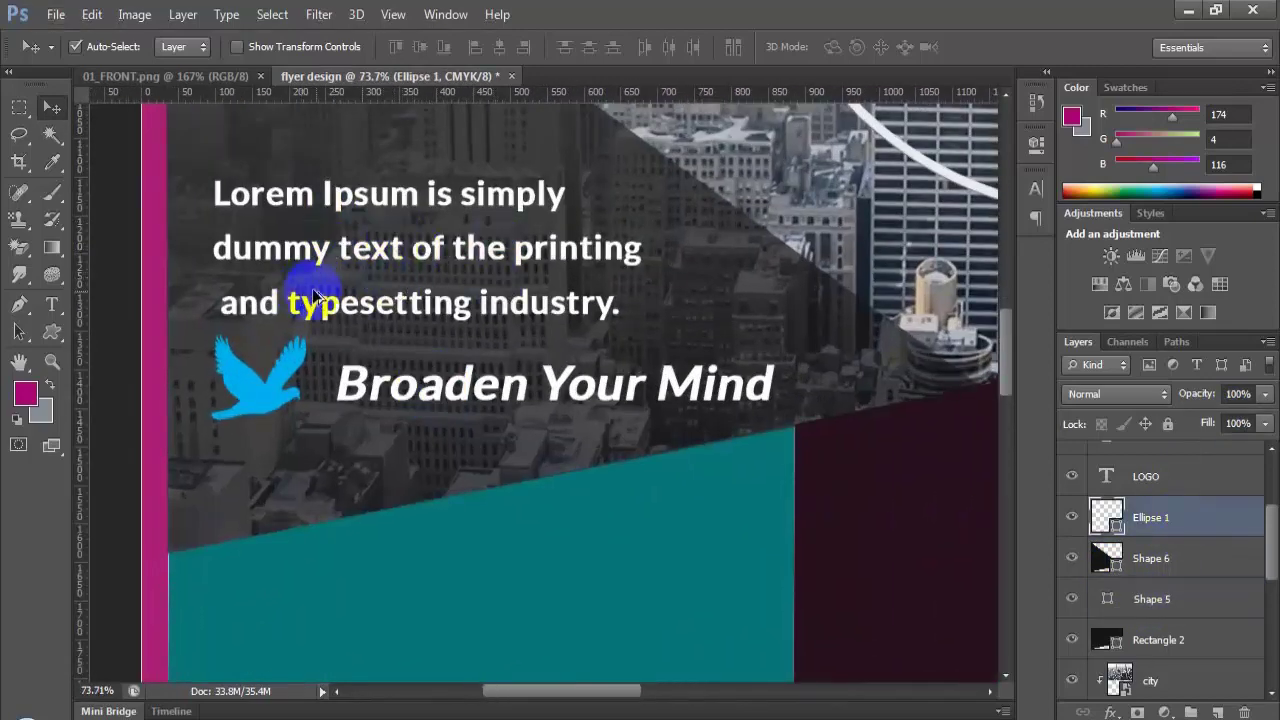
scroll(313, 300, "down", 5)
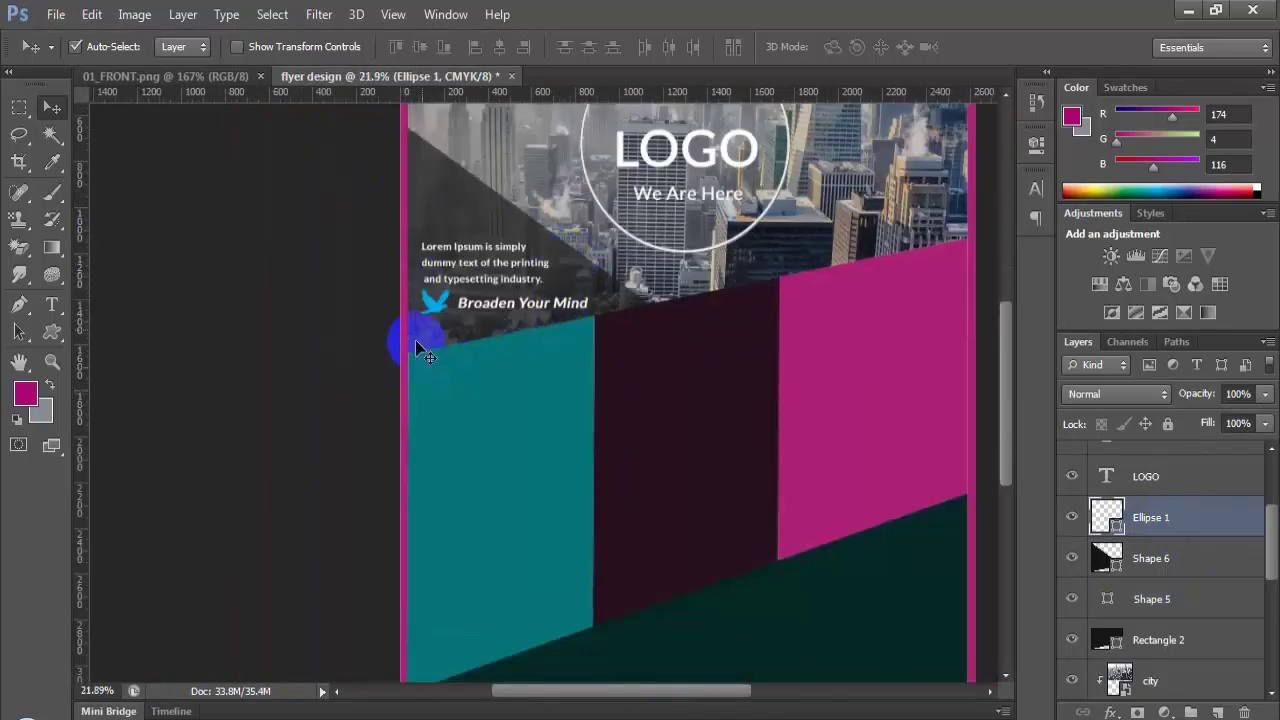
scroll(526, 337, "down", 3)
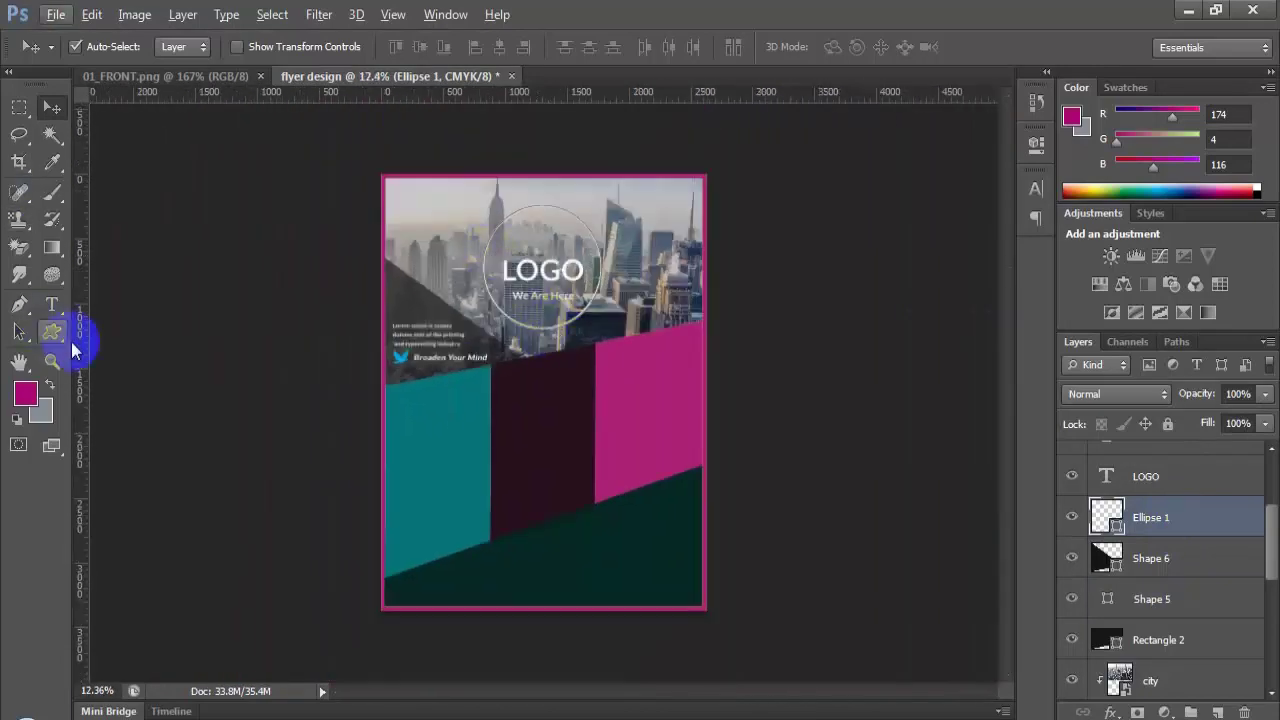
left_click_drag(82, 348, 333, 300)
scroll(390, 366, "up", 8)
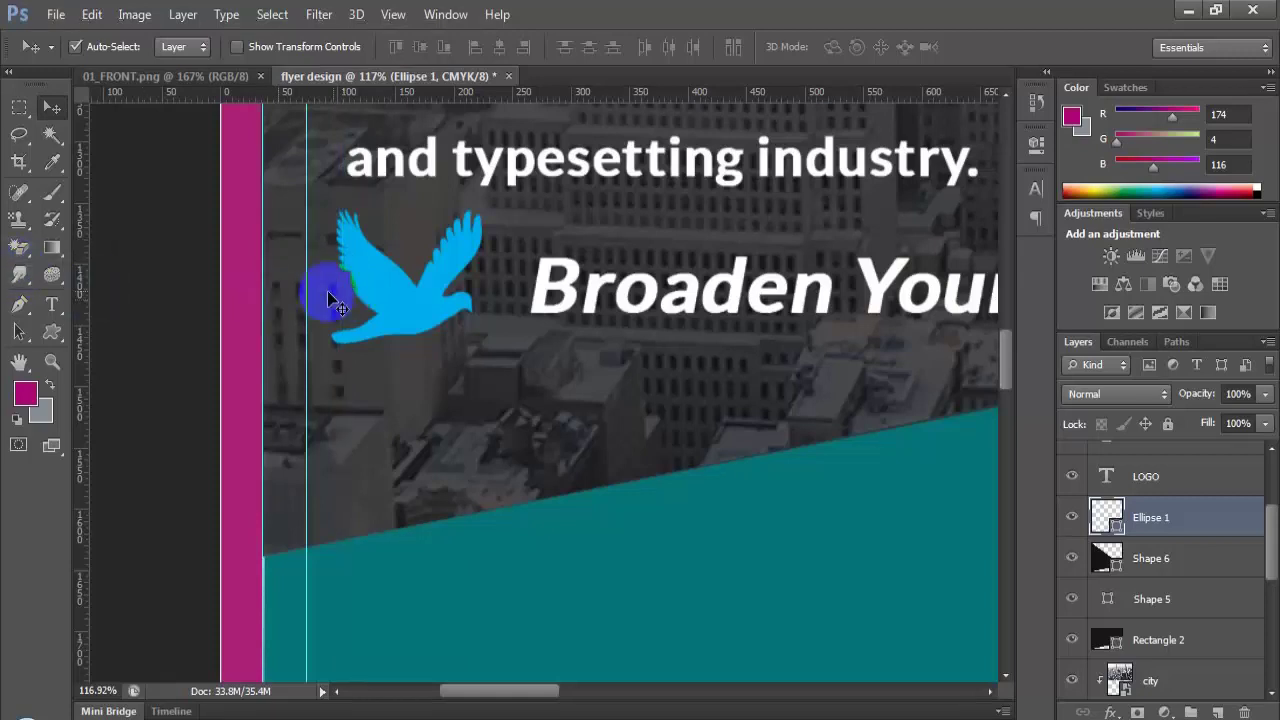
scroll(300, 250, "up", 5)
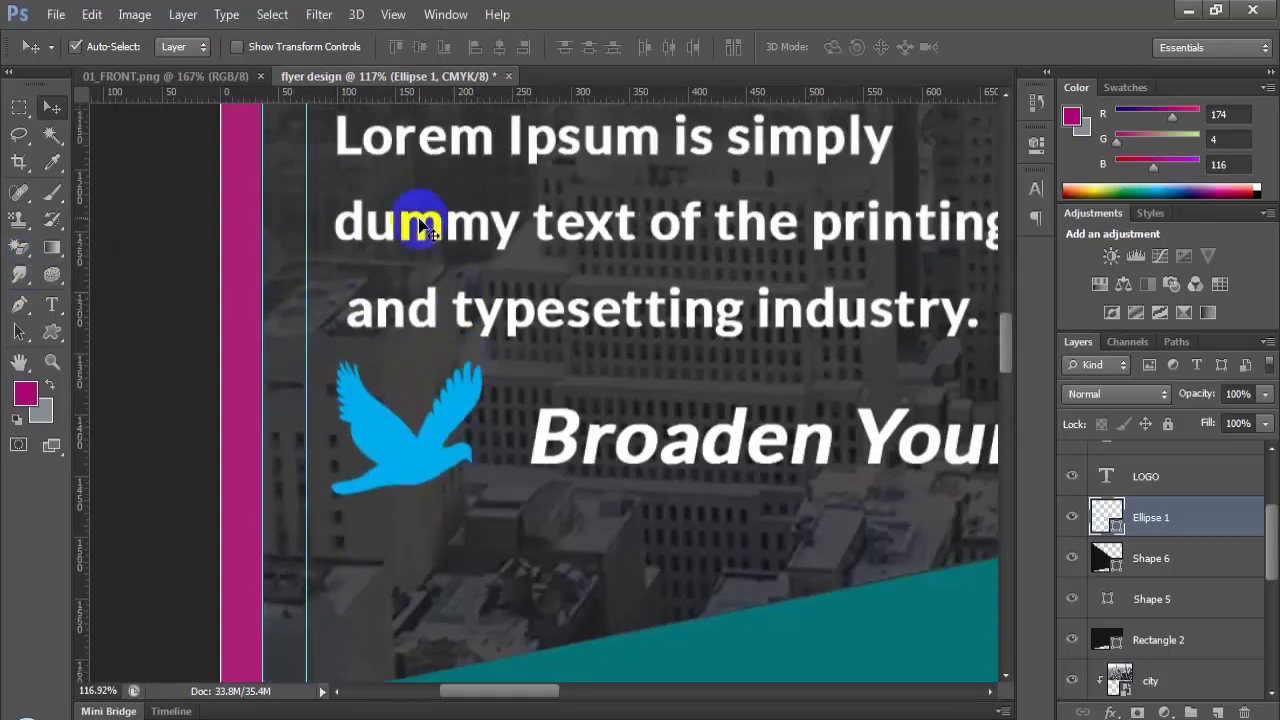
left_click(432, 235)
left_click_drag(432, 235, 418, 235)
left_click_drag(389, 447, 366, 450)
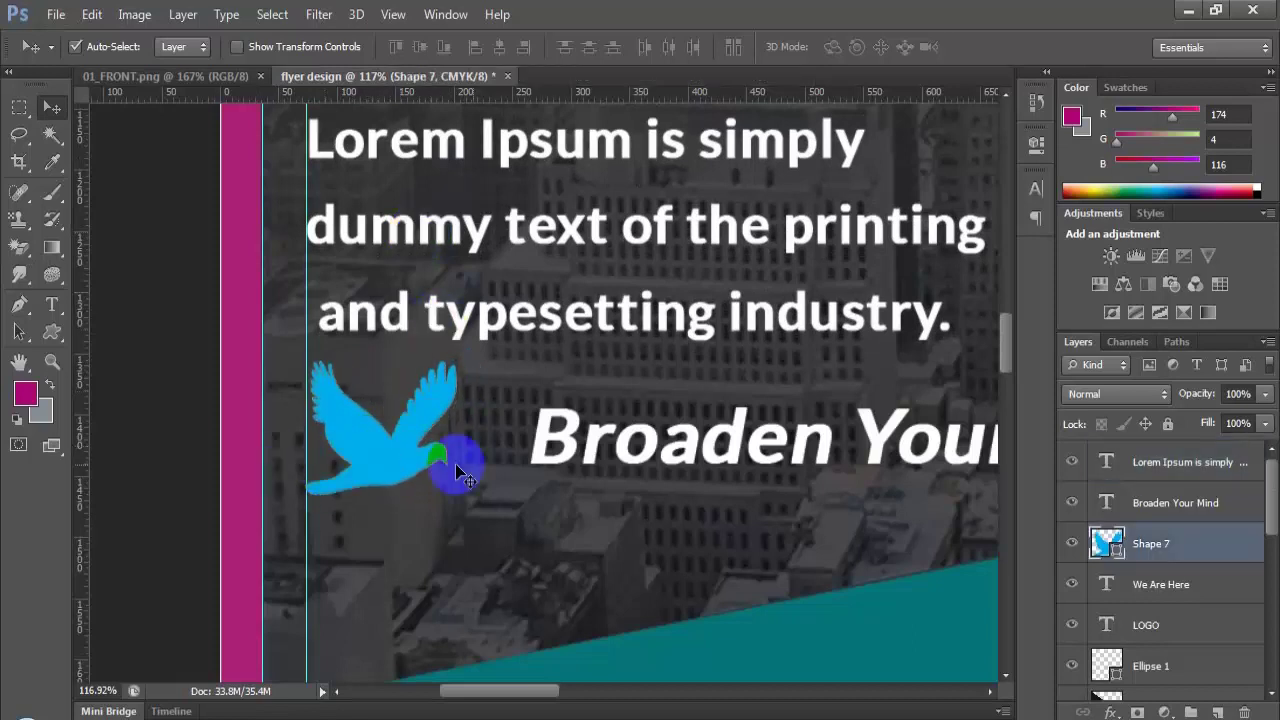
Step: Move the "Broaden Your Mind" slogan slightly left, closer to the bird
left_click(568, 462)
left_click_drag(547, 474, 530, 472)
scroll(545, 470, "down", 6)
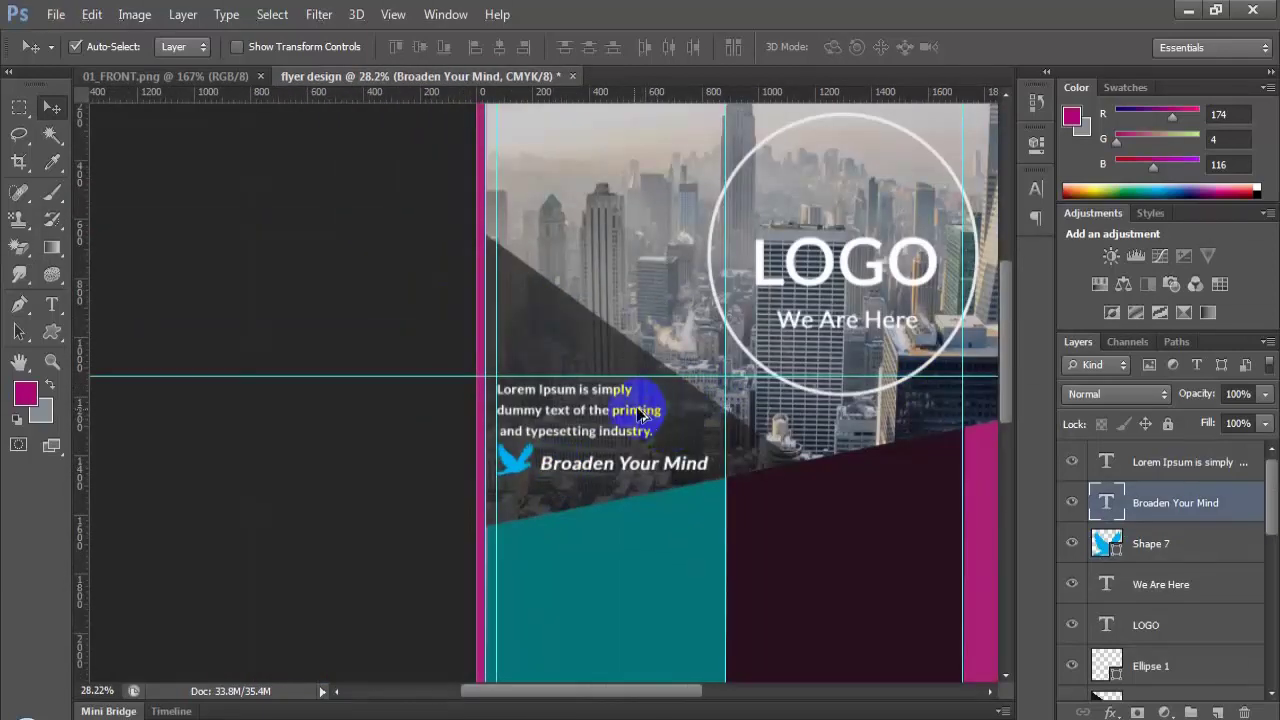
scroll(592, 444, "down", 1)
left_click(1181, 537)
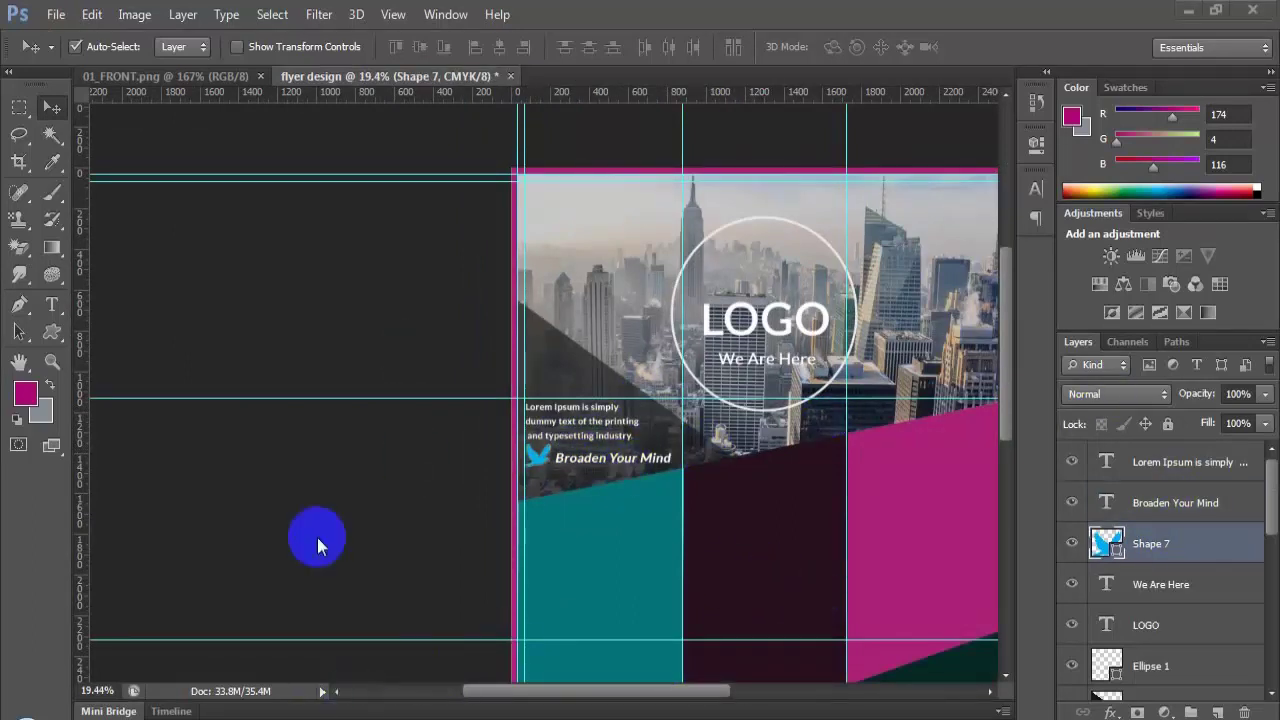
Step: Compare the flyer's color panels with the teal columns and contact area in the 01_FRONT.png reference
left_click(190, 77)
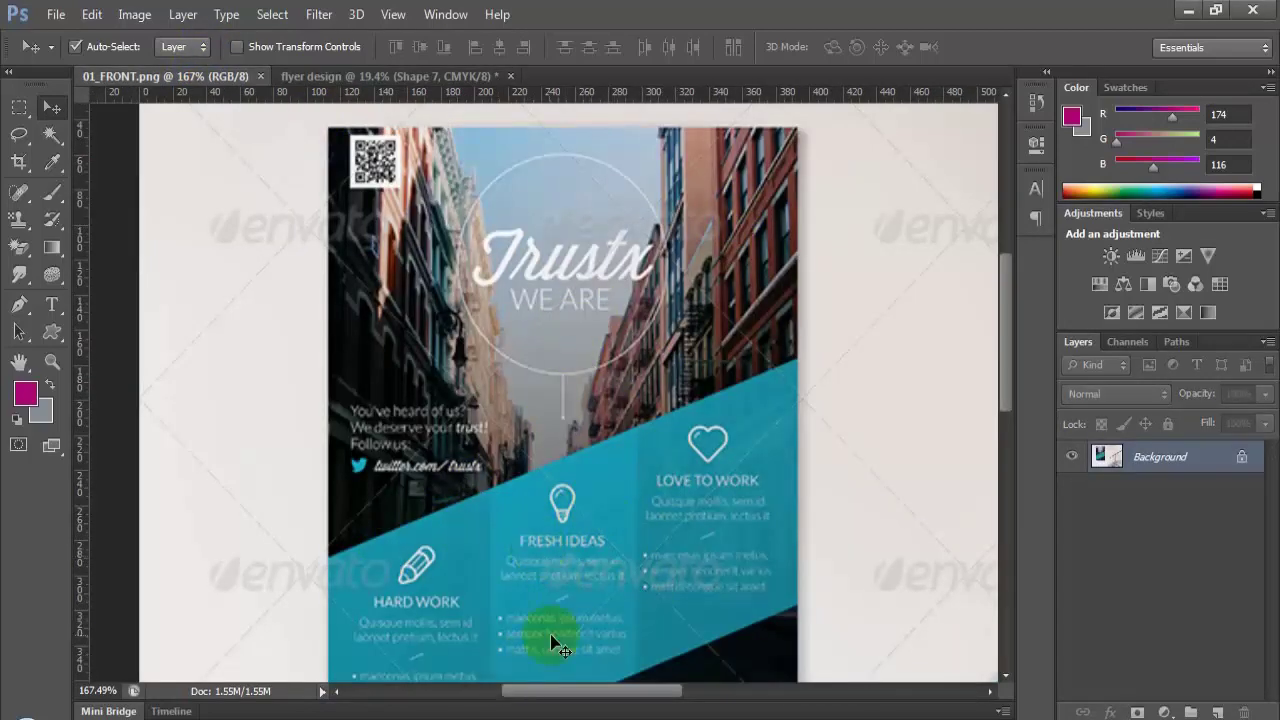
scroll(560, 648, "down", 3)
left_click(418, 76)
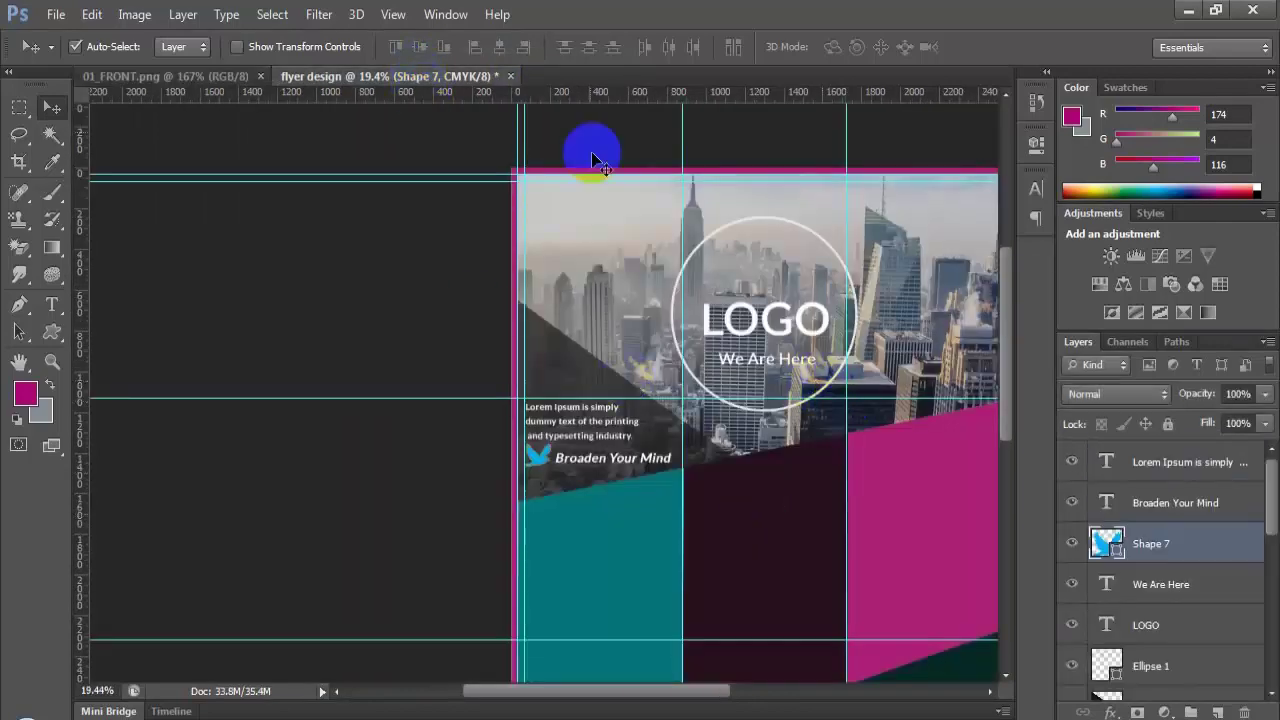
left_click(240, 77)
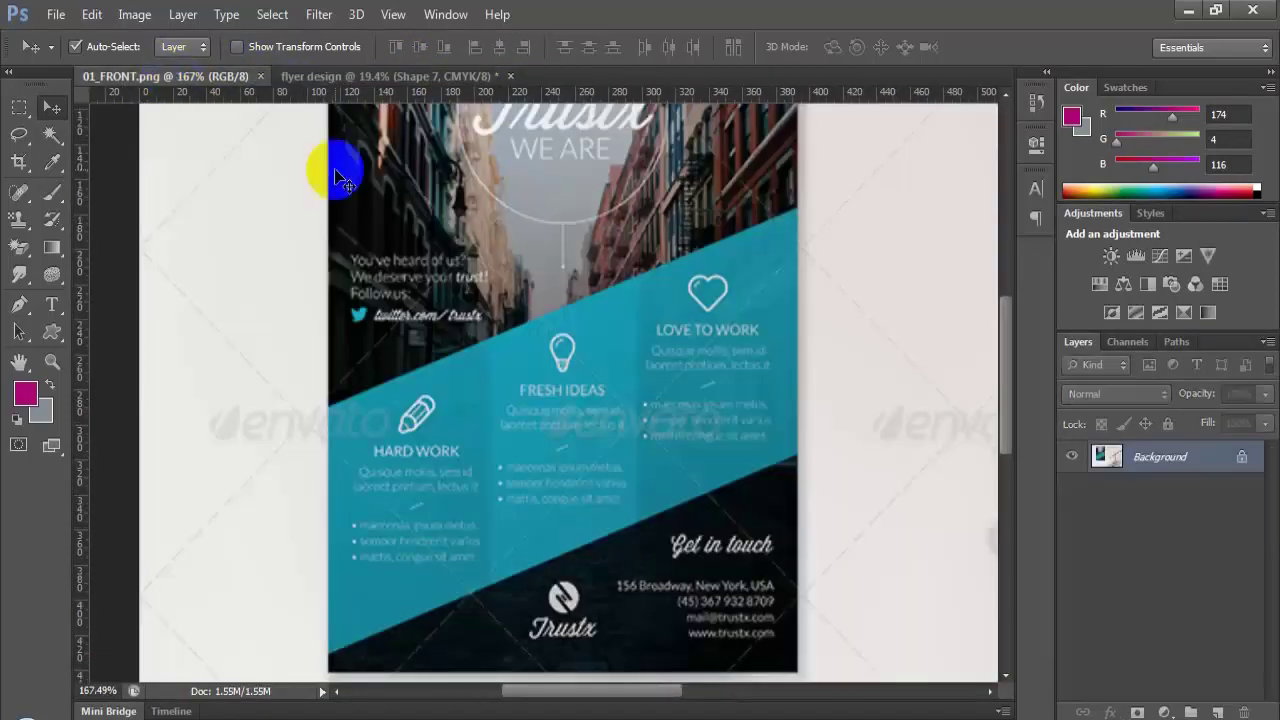
left_click(418, 77)
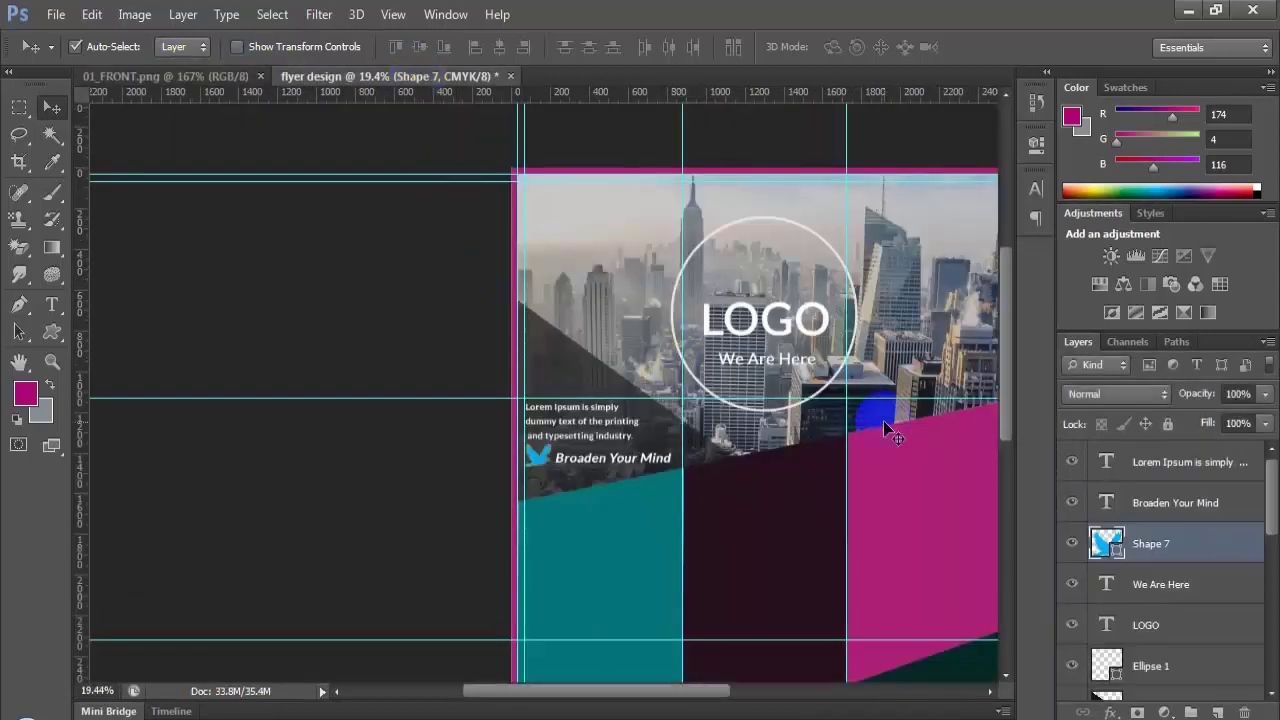
left_click_drag(640, 695, 706, 694)
scroll(680, 333, "down", 2)
scroll(690, 340, "down", 2)
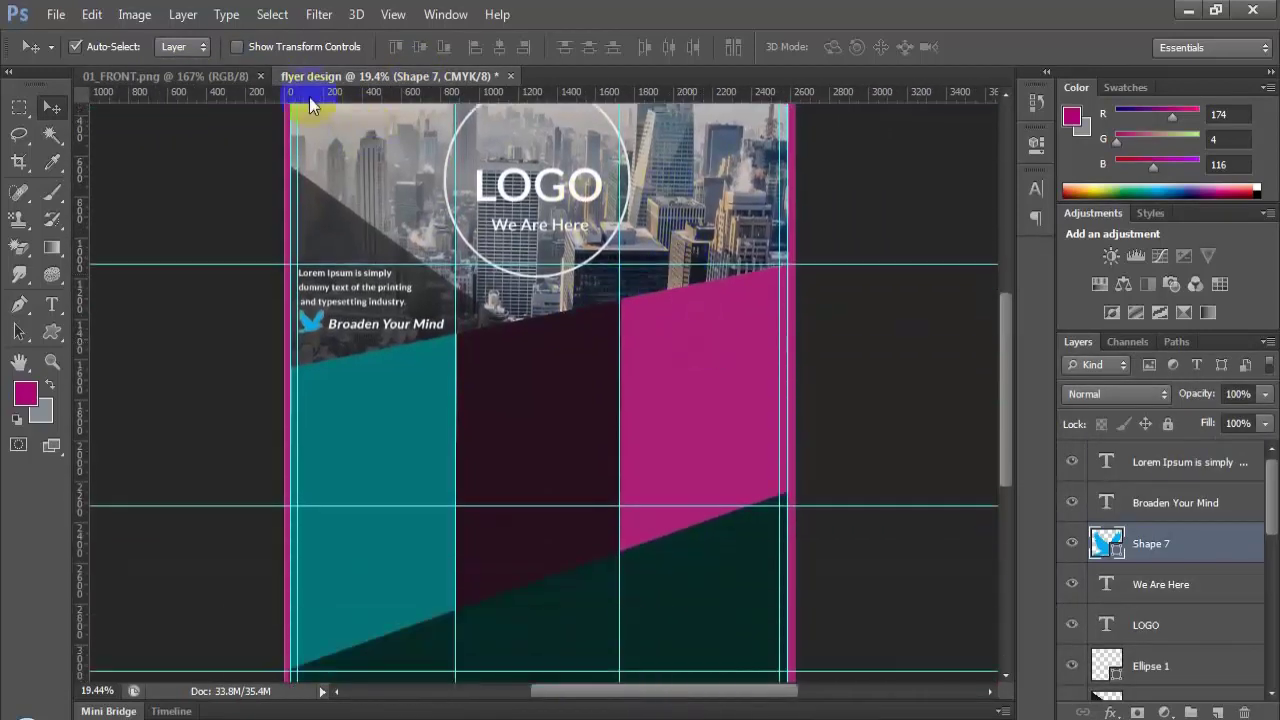
Step: Set the foreground color to the lighter teal #109bb2 sampled from the band in 01_FRONT.png
left_click(223, 76)
left_click(533, 487)
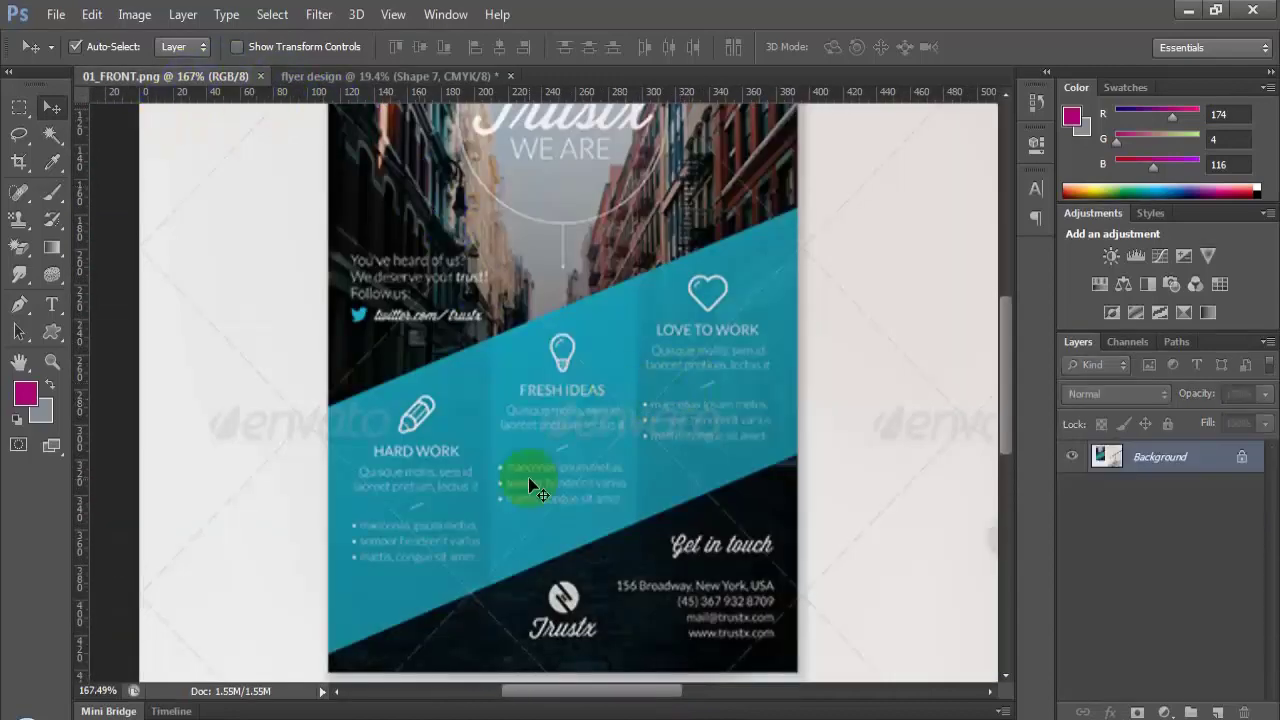
left_click(25, 395)
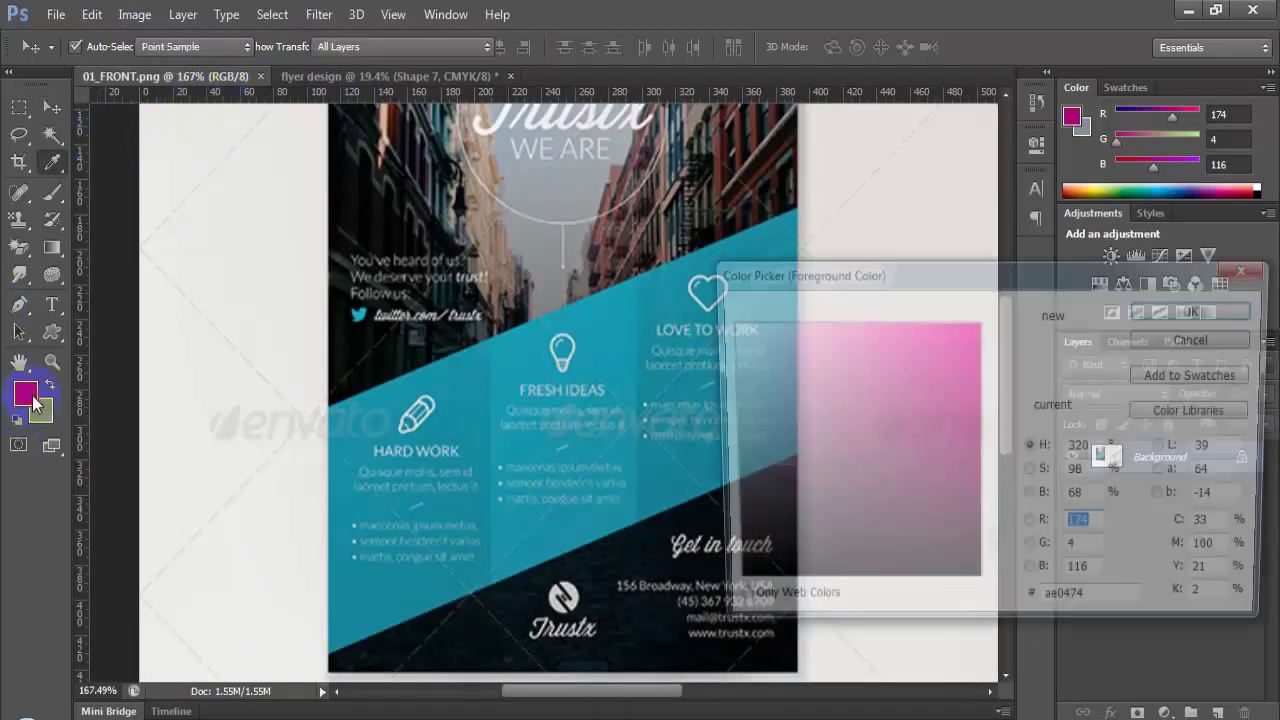
left_click_drag(927, 270, 836, 262)
left_click(632, 313)
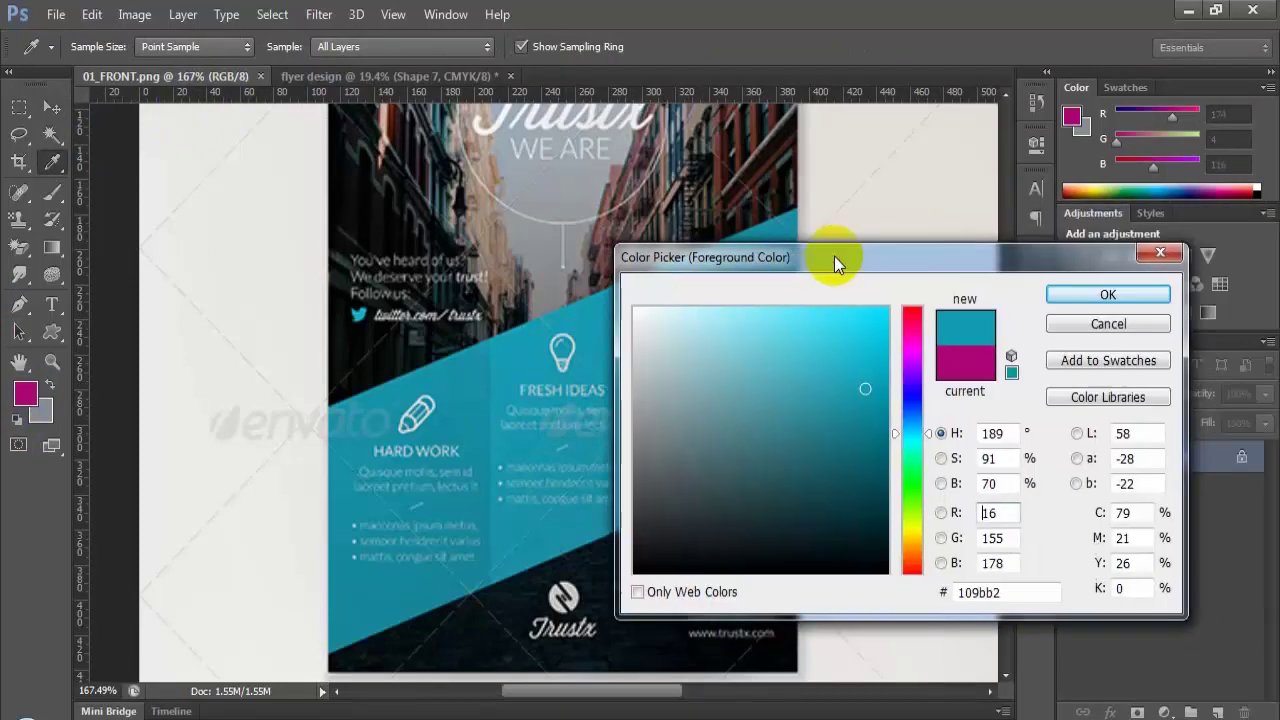
left_click(1081, 296)
key("v")
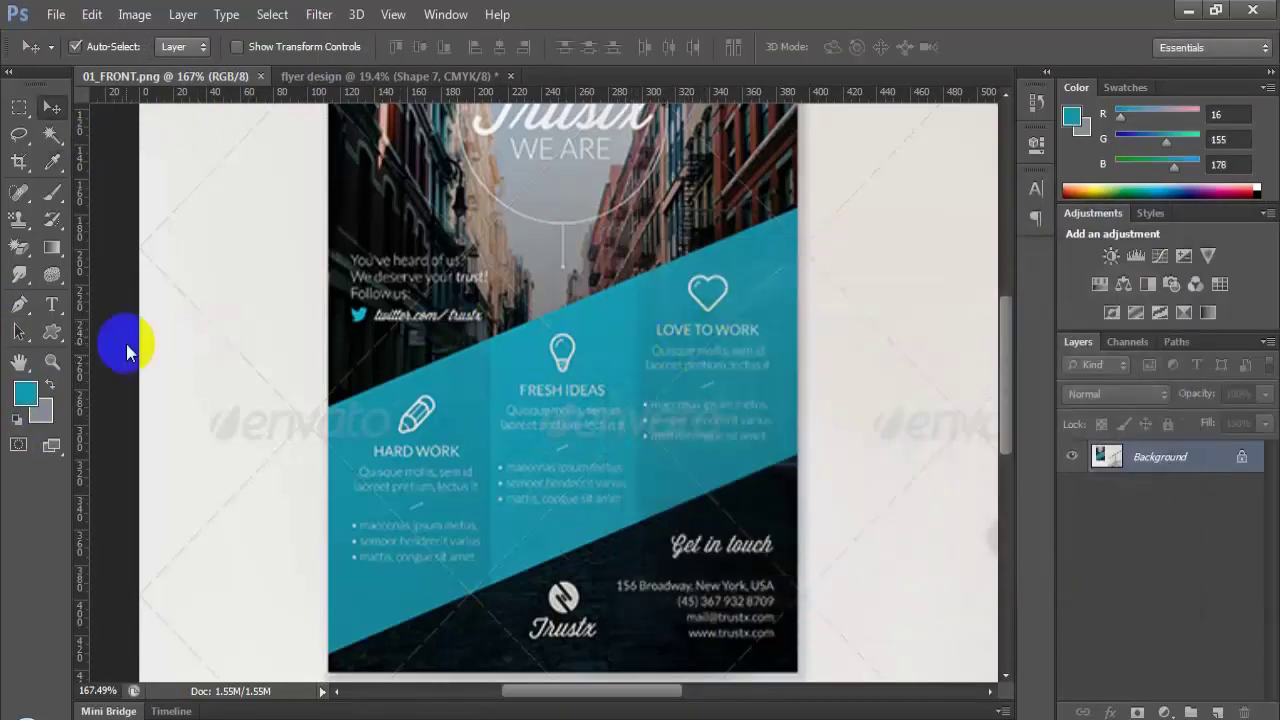
Step: Set the background color to the darker teal #188b9e sampled from the band in 01_FRONT.png
left_click(40, 410)
left_click_drag(758, 256, 874, 369)
left_click(790, 291)
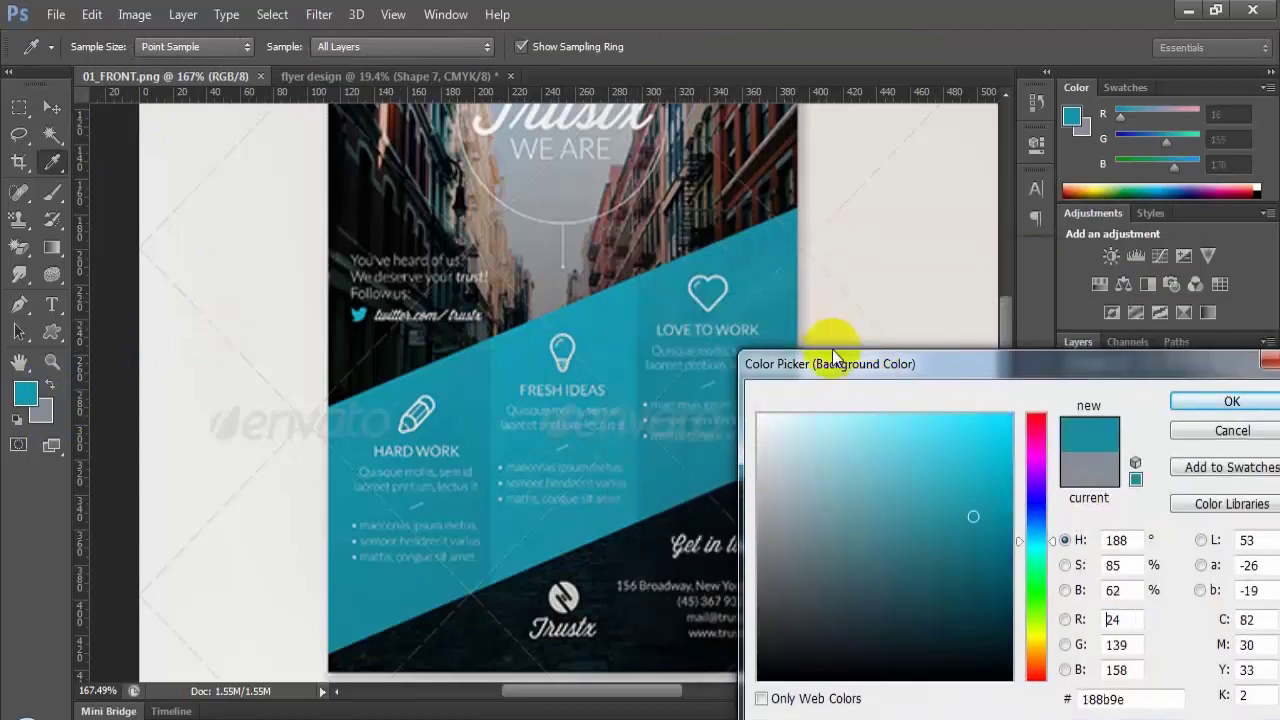
left_click(1195, 398)
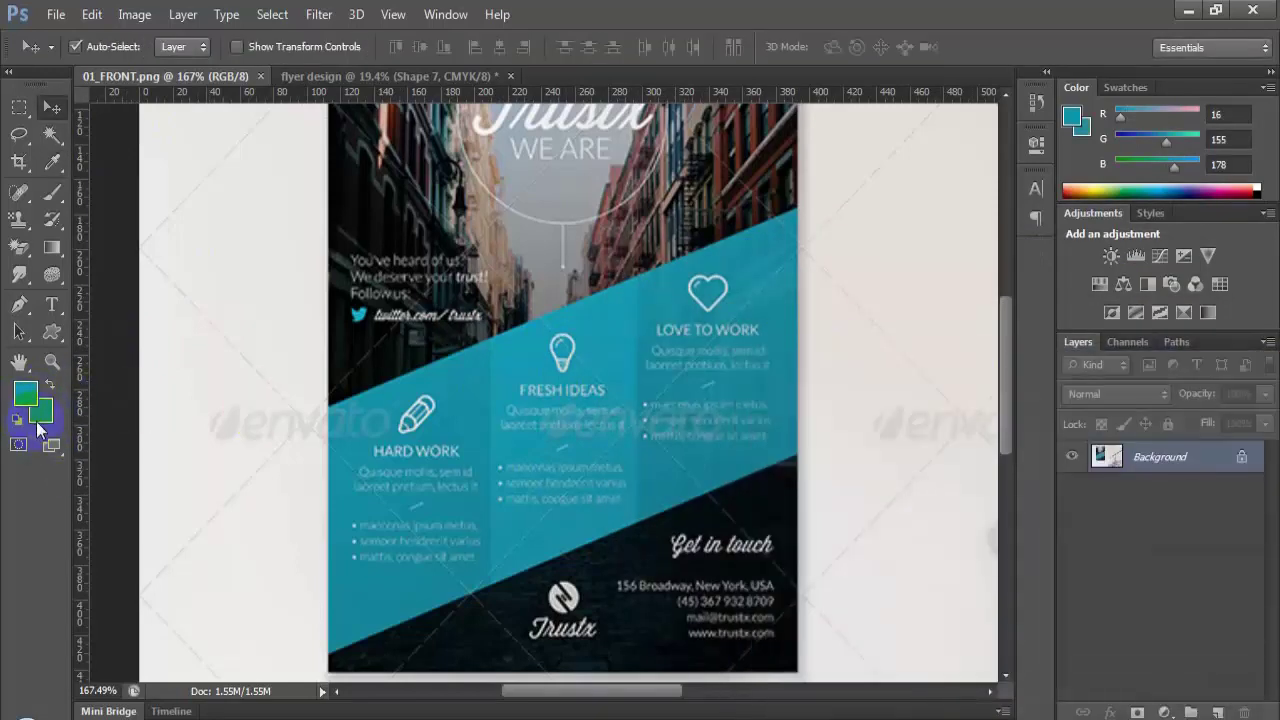
Step: In the flyer design, recolor the left panel to the darker teal #188b9e of the background swatch
left_click(409, 74)
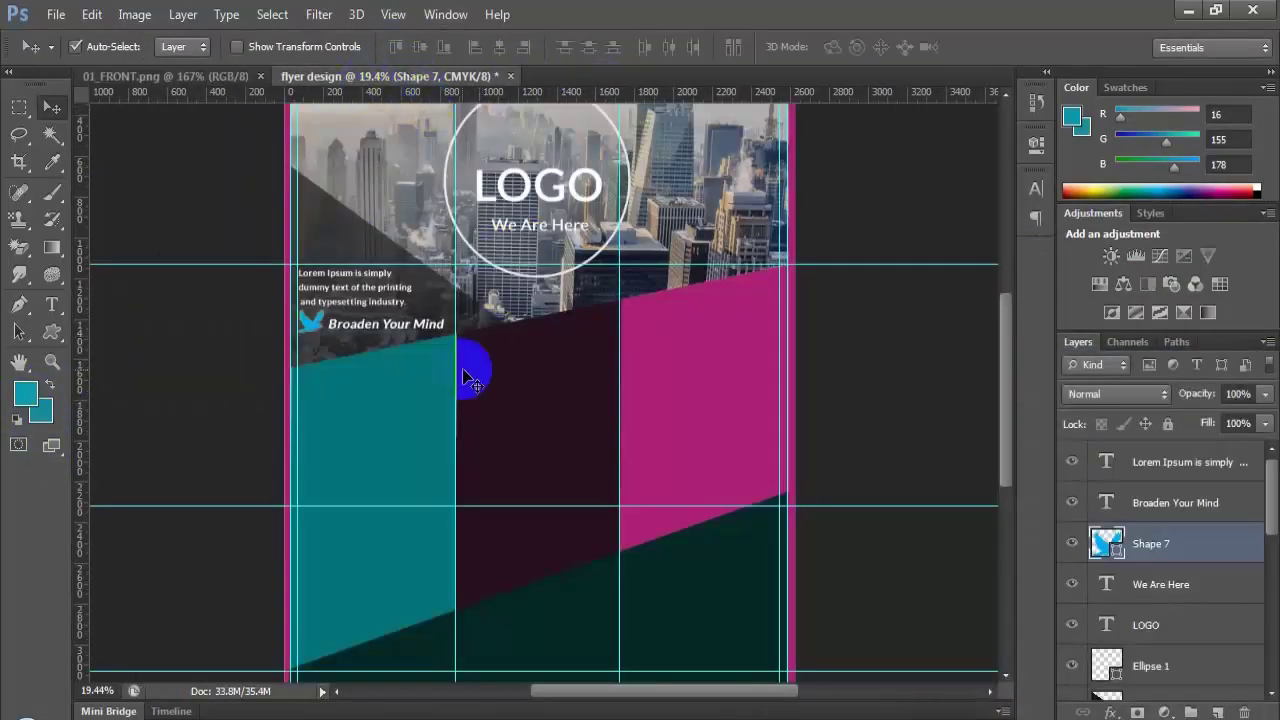
left_click(405, 398)
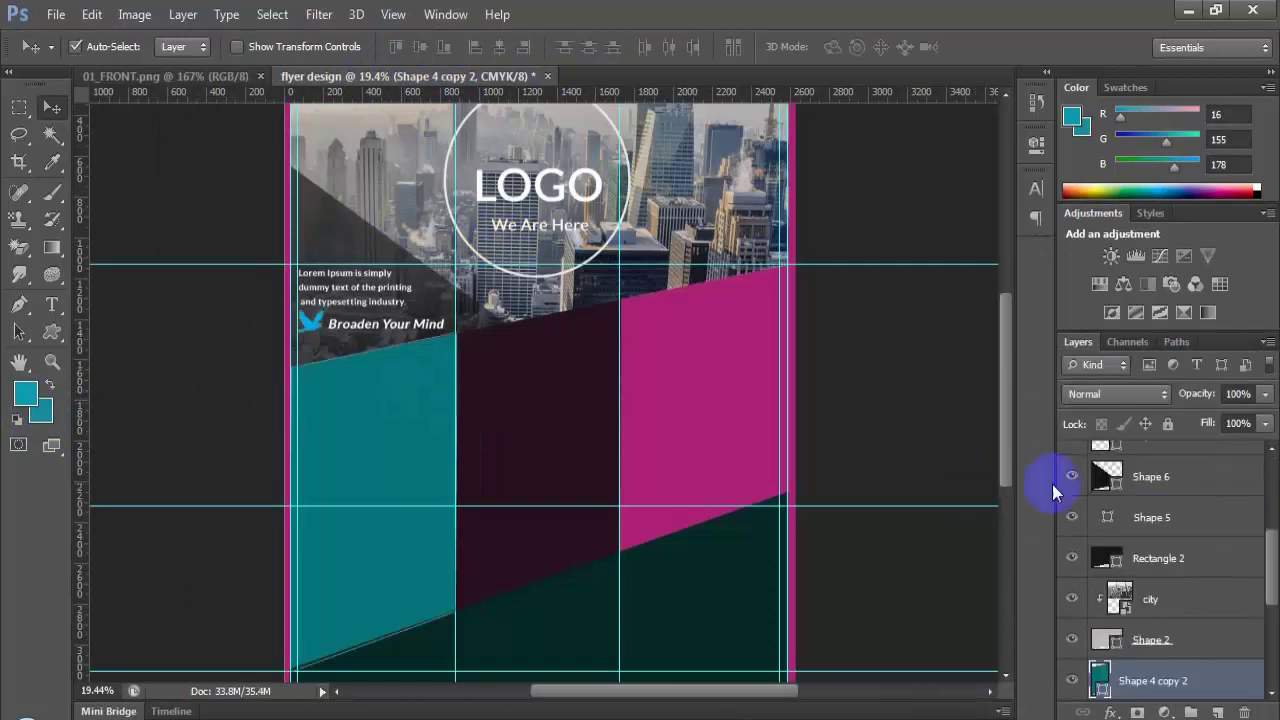
double_click(1103, 690)
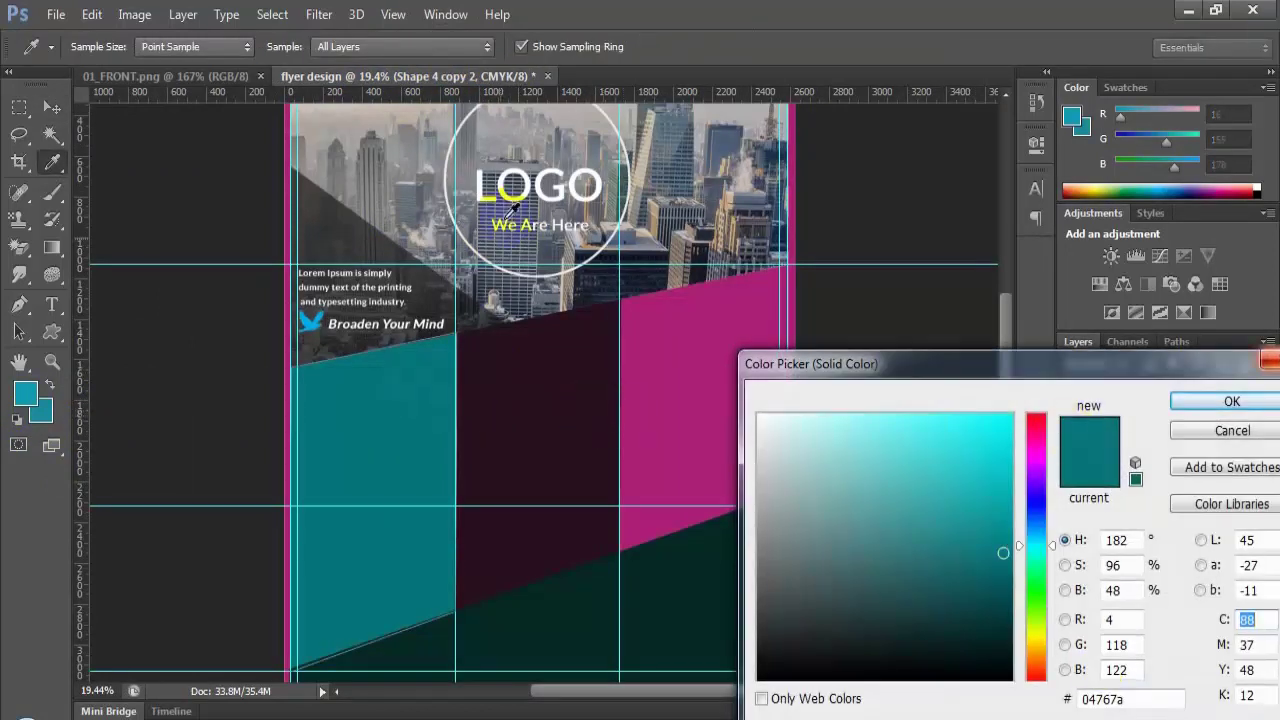
left_click(48, 400)
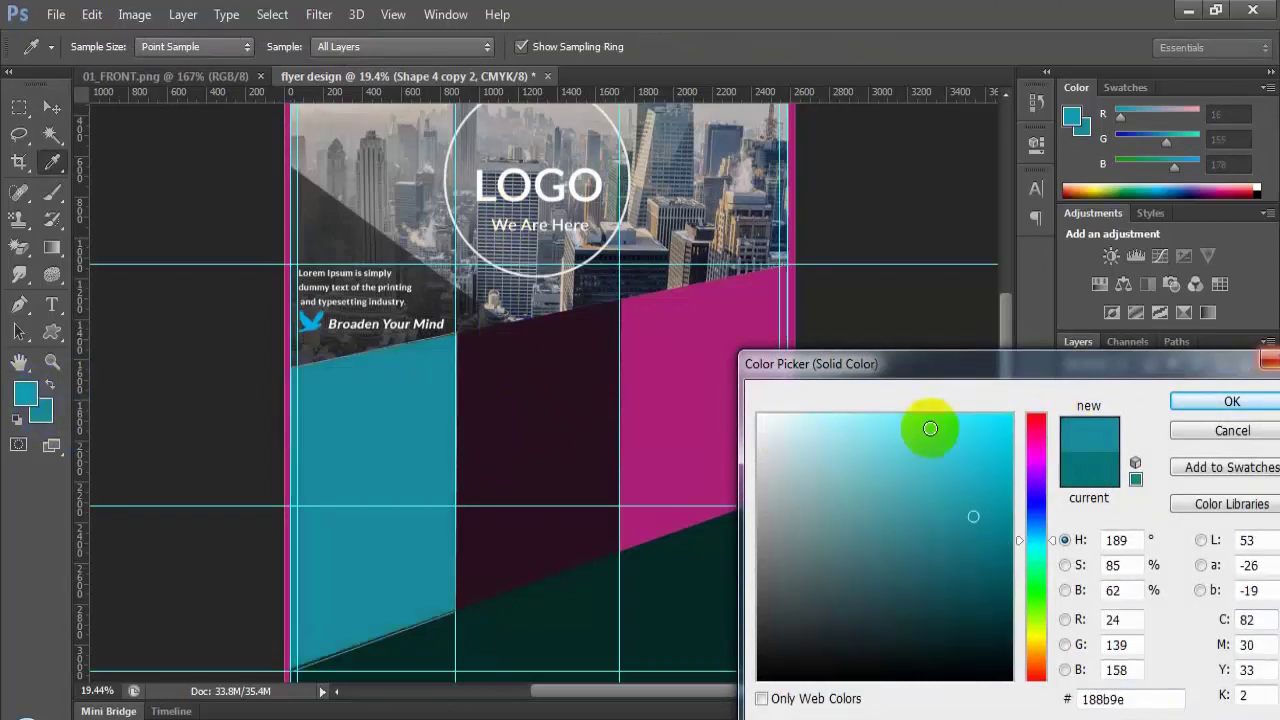
left_click(1240, 401)
left_click(757, 378)
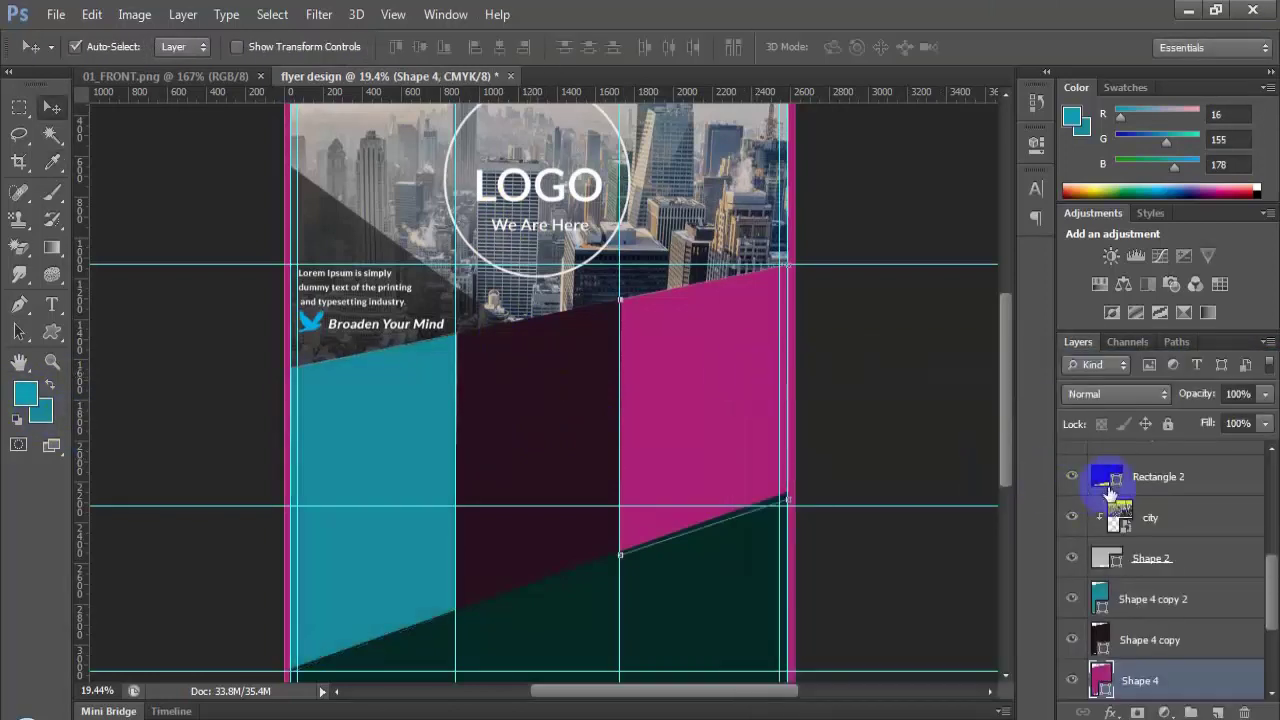
double_click(1103, 606)
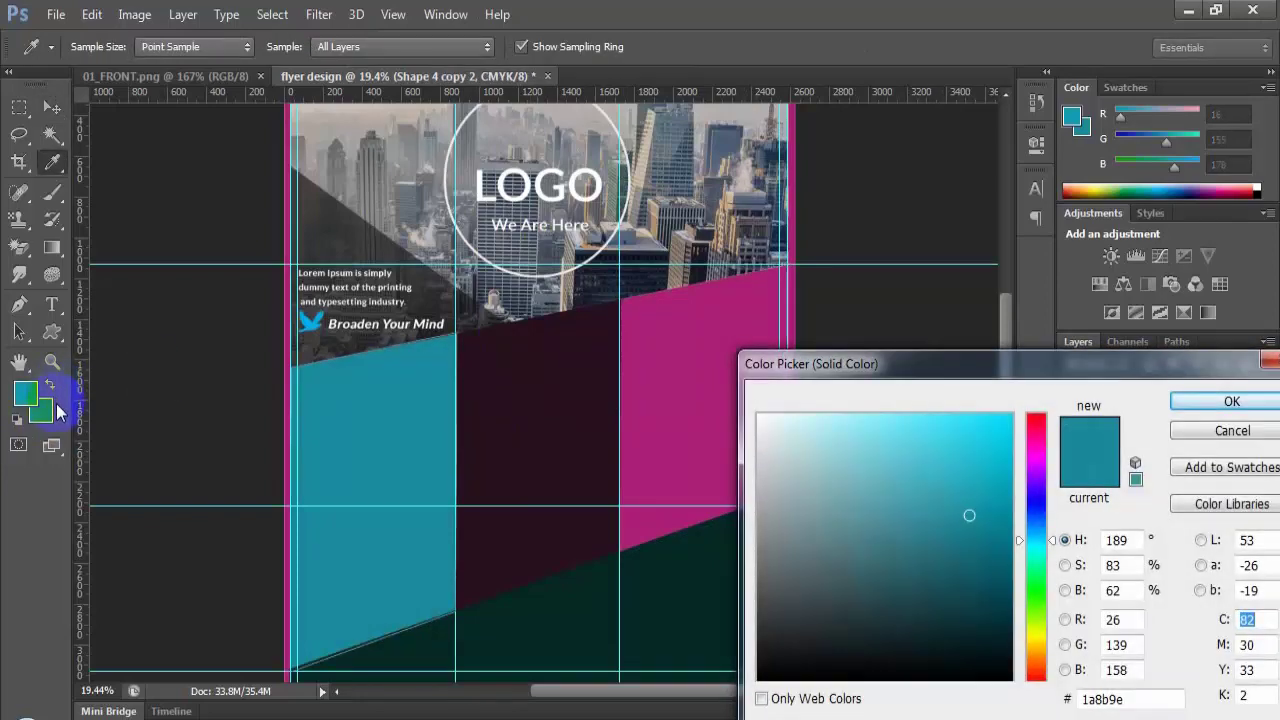
left_click(1176, 402)
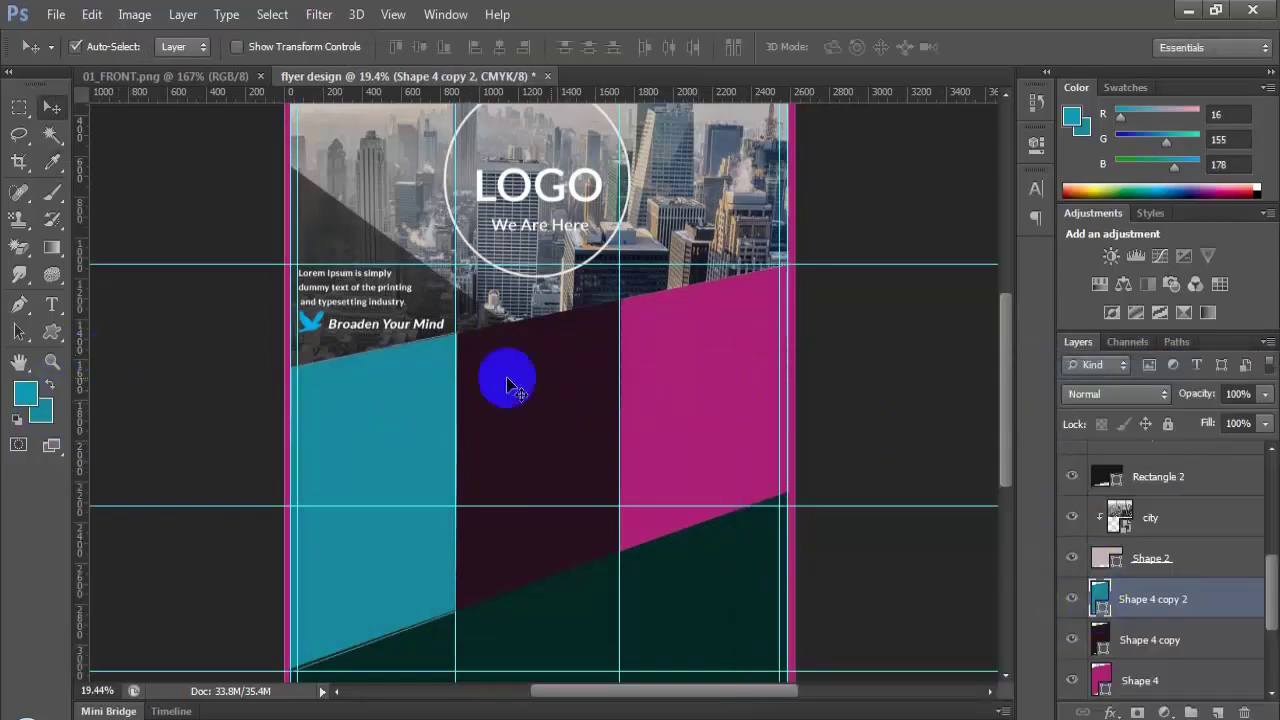
Step: Recolor the magenta right panel of the flyer to the darker teal #188b9e, matching the left panel
left_click(763, 394)
double_click(1104, 686)
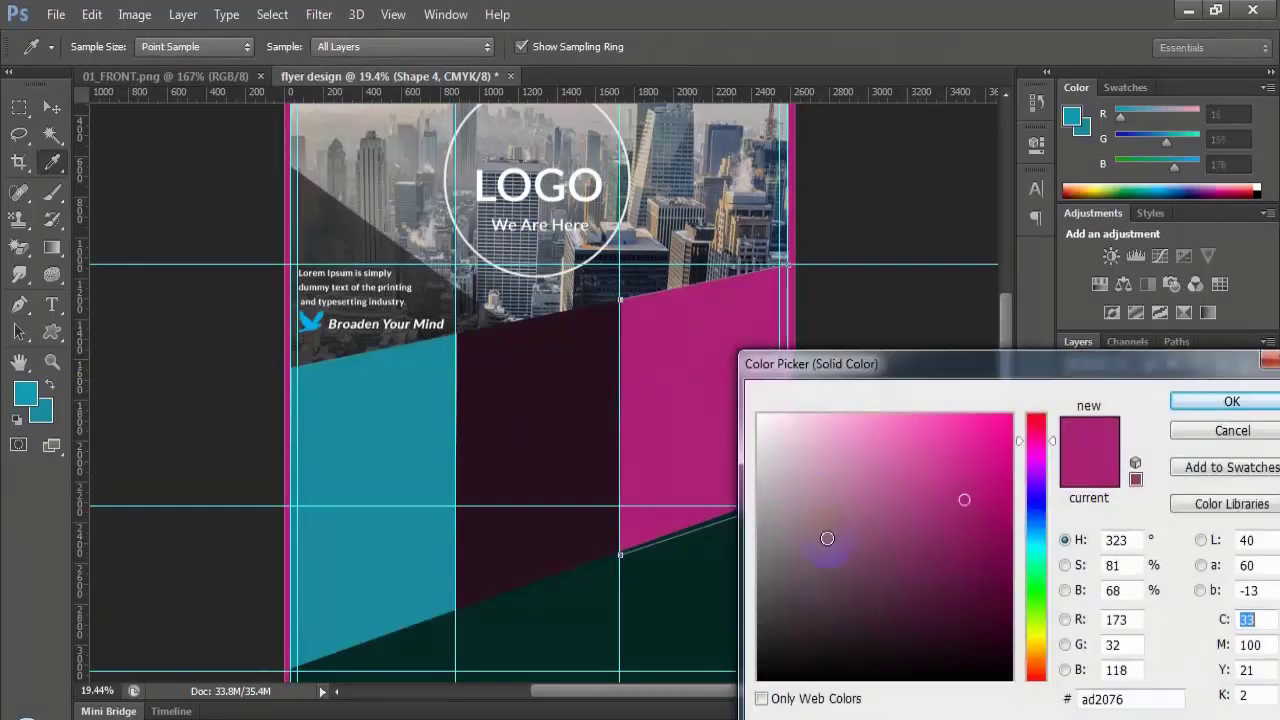
left_click(375, 410)
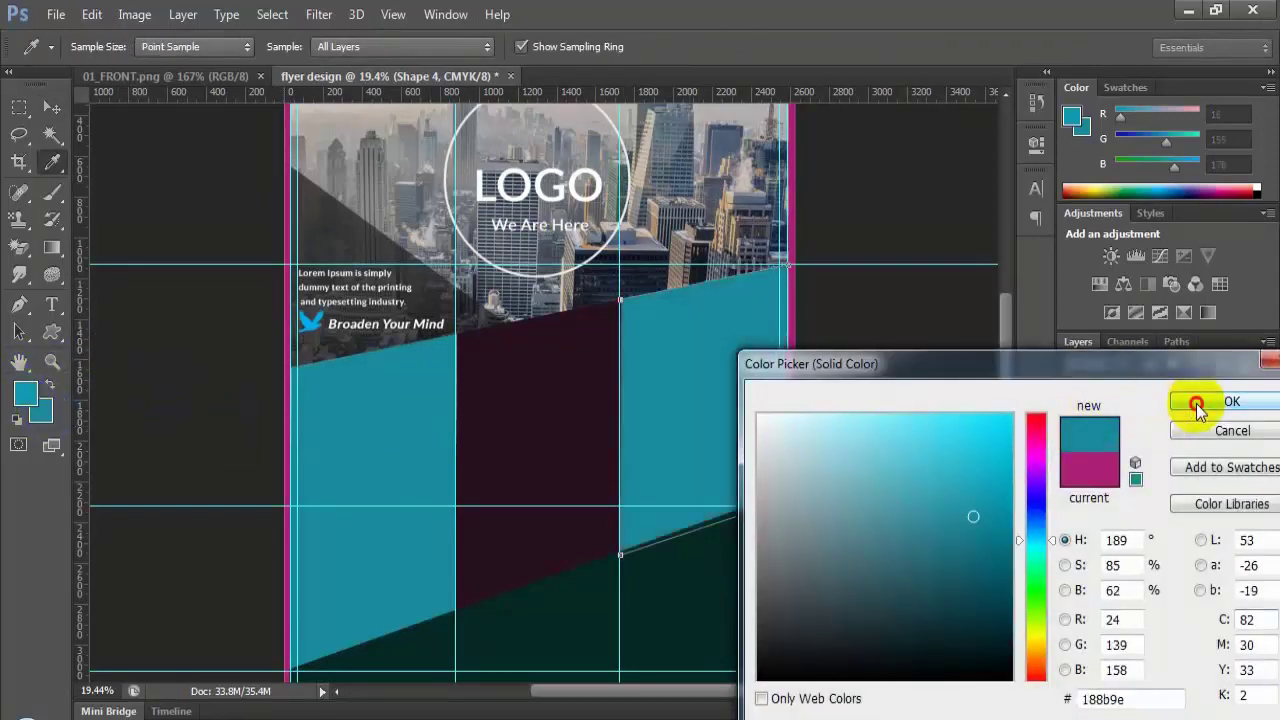
left_click(1232, 401)
Step: Recolor the dark middle panel of the flyer to the lighter teal #109bb2 of the foreground swatch
left_click(557, 406)
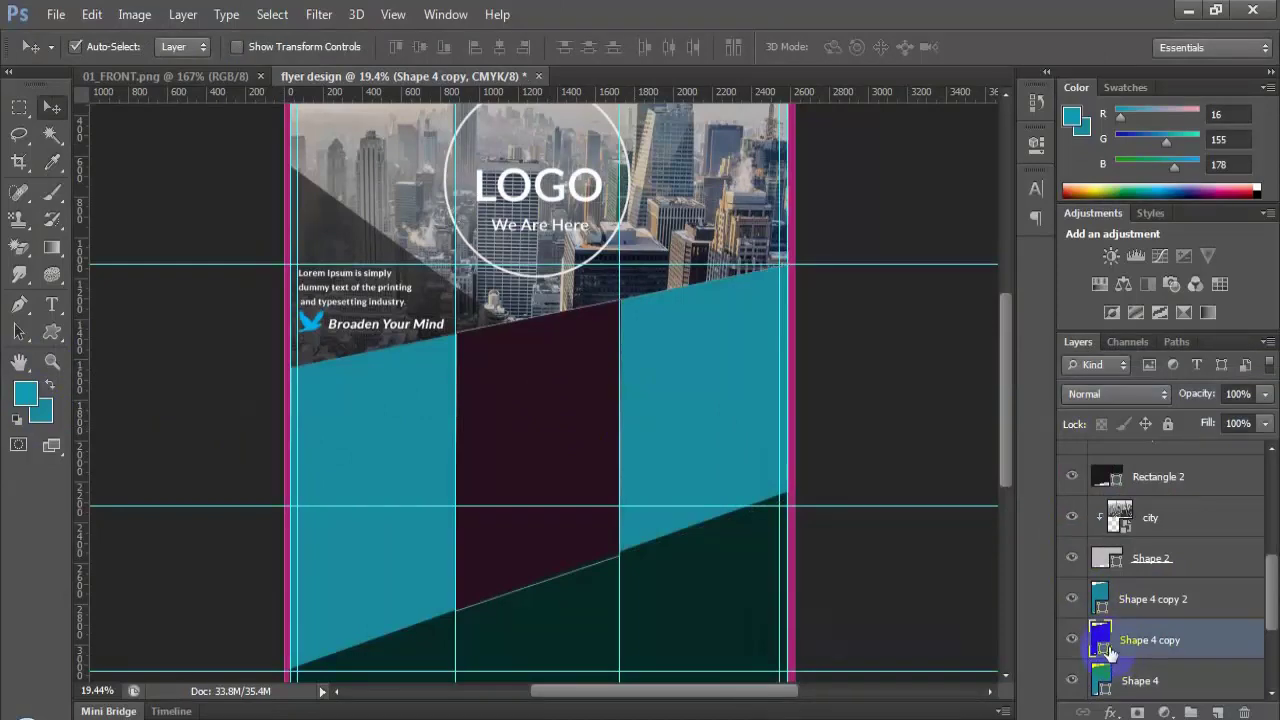
double_click(1100, 640)
left_click(26, 394)
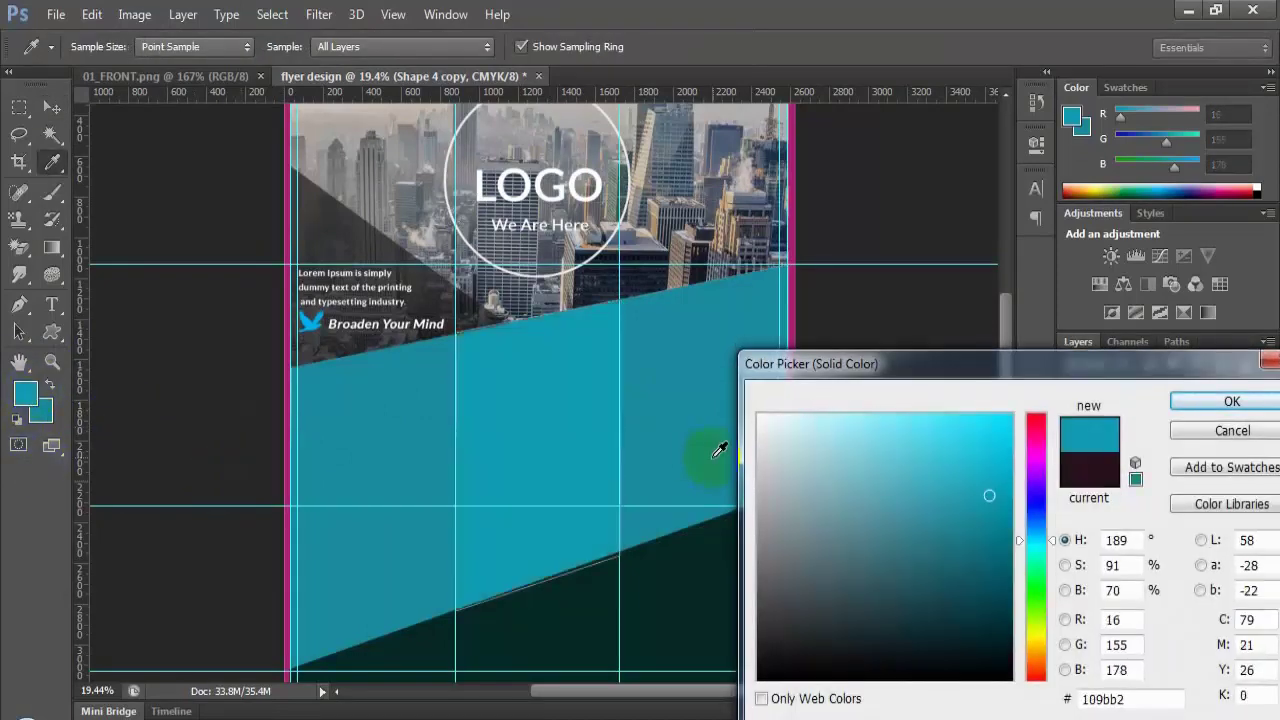
left_click(1220, 401)
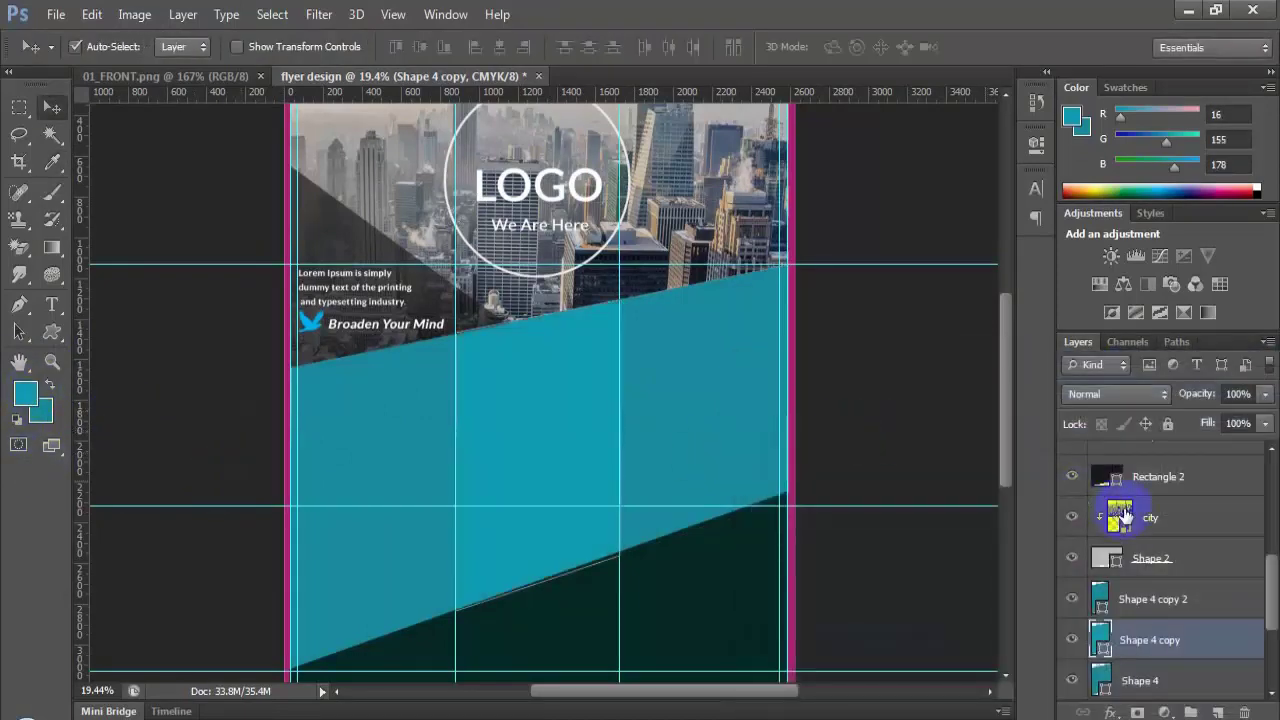
Step: Review the three recolored teal panels and compare them with the icon columns in the 01_FRONT.png reference
left_click(1192, 514)
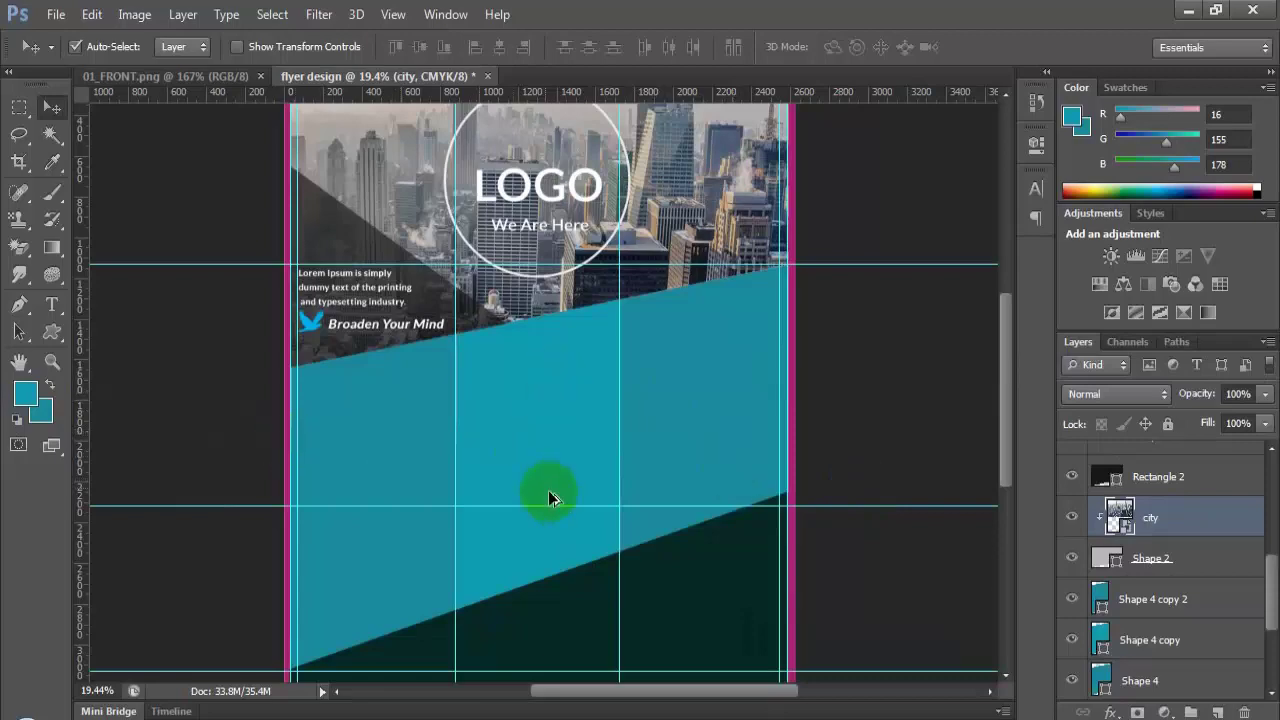
scroll(548, 490, "down", 2)
scroll(532, 441, "up", 2)
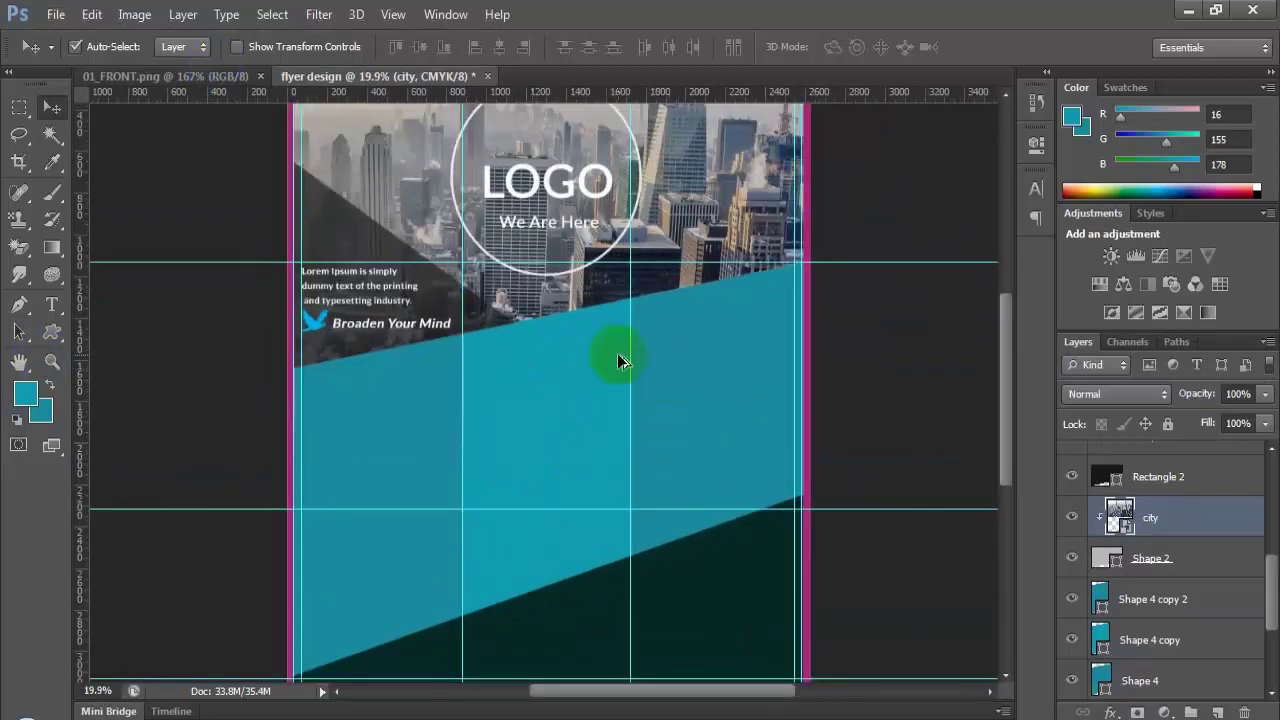
scroll(617, 361, "down", 1)
scroll(517, 390, "down", 1)
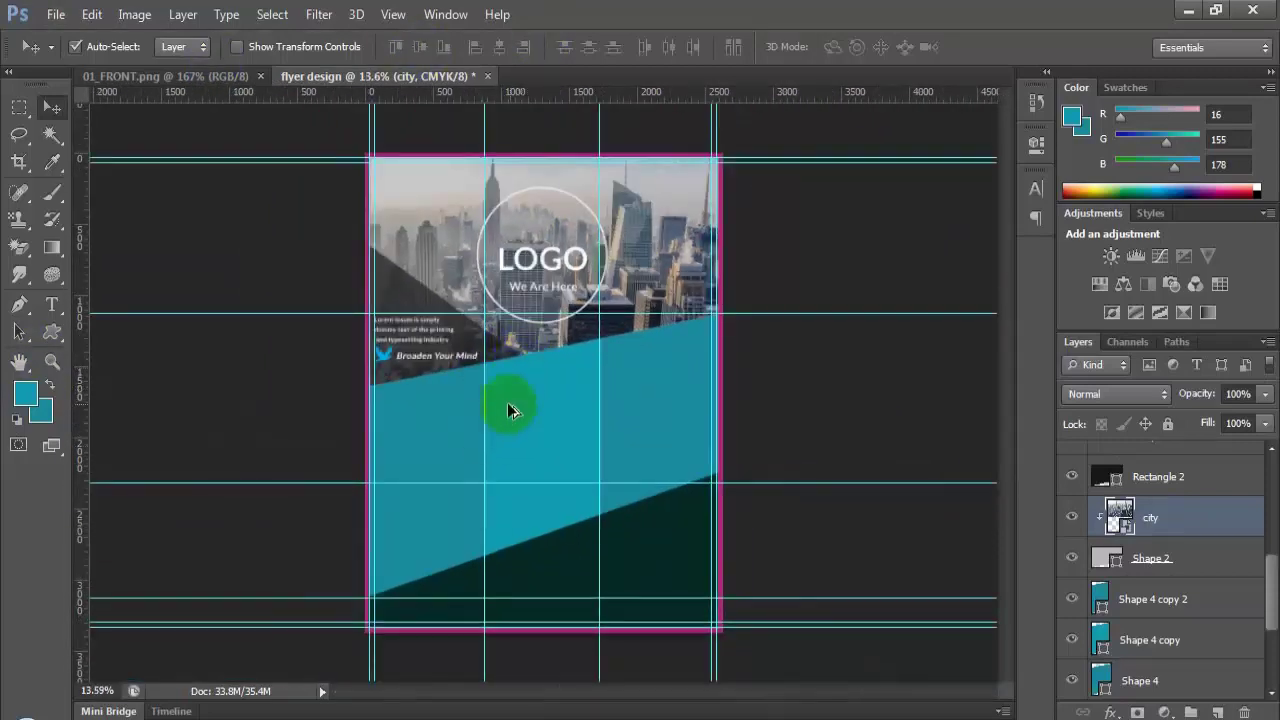
scroll(510, 410, "up", 3)
left_click(210, 77)
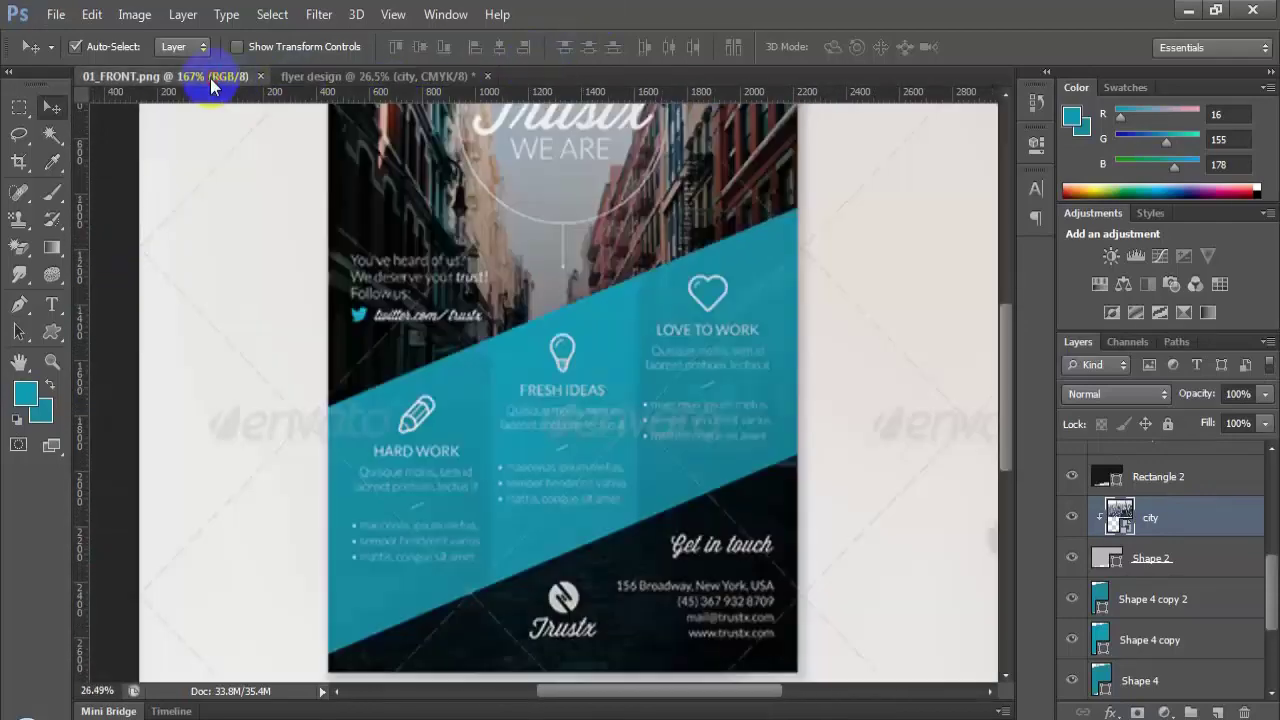
Step: Switch to the web browser, search Google for "flat icon" and open the Flaticon website
key("alt+Tab")
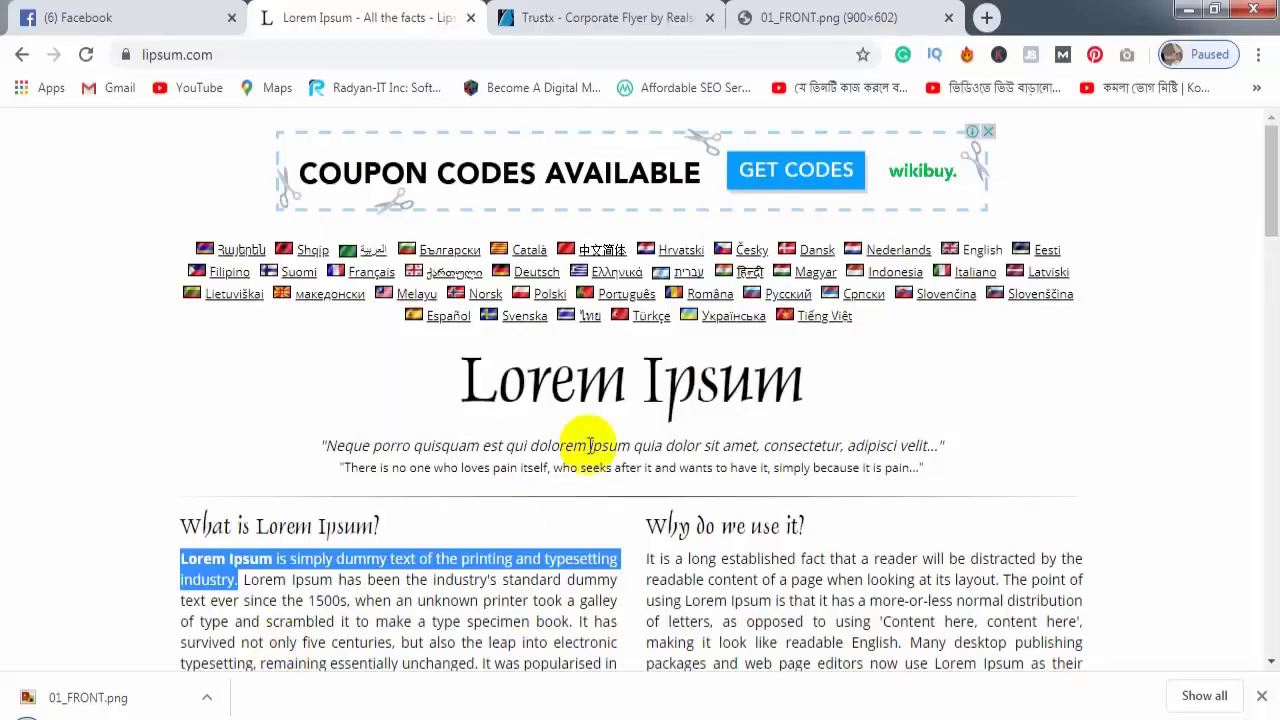
left_click(24, 57)
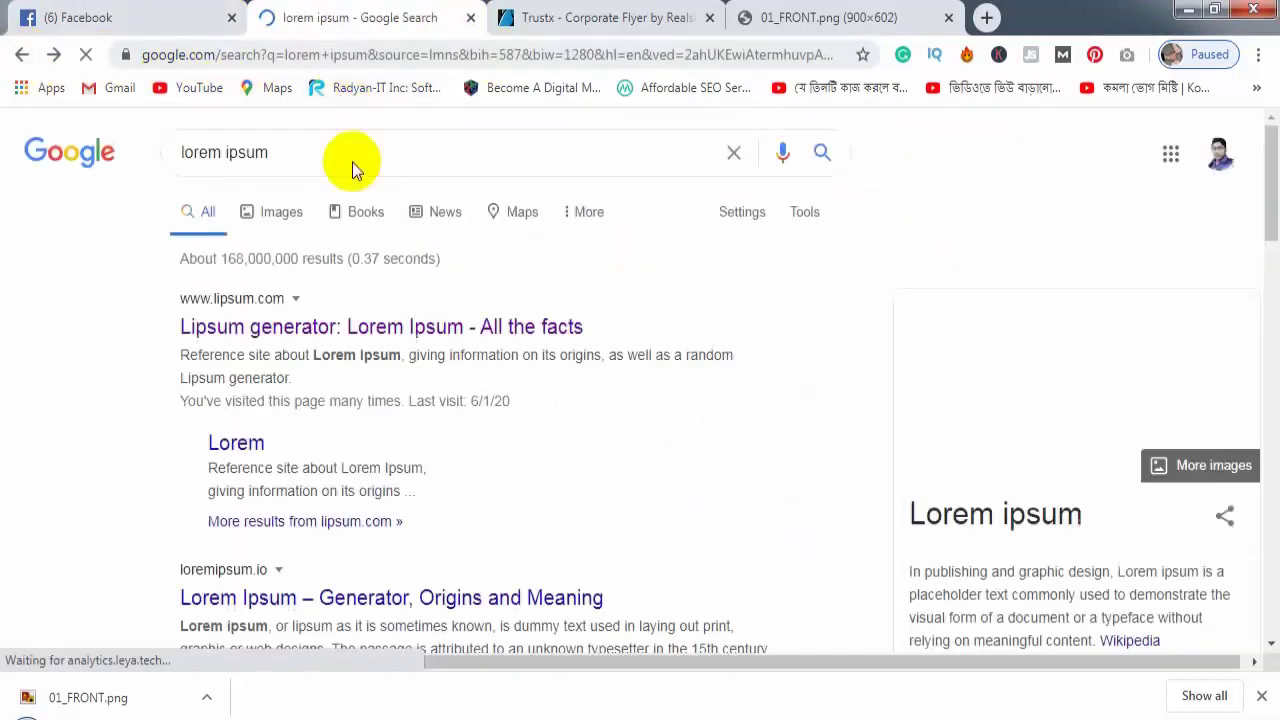
left_click_drag(337, 154, 155, 165)
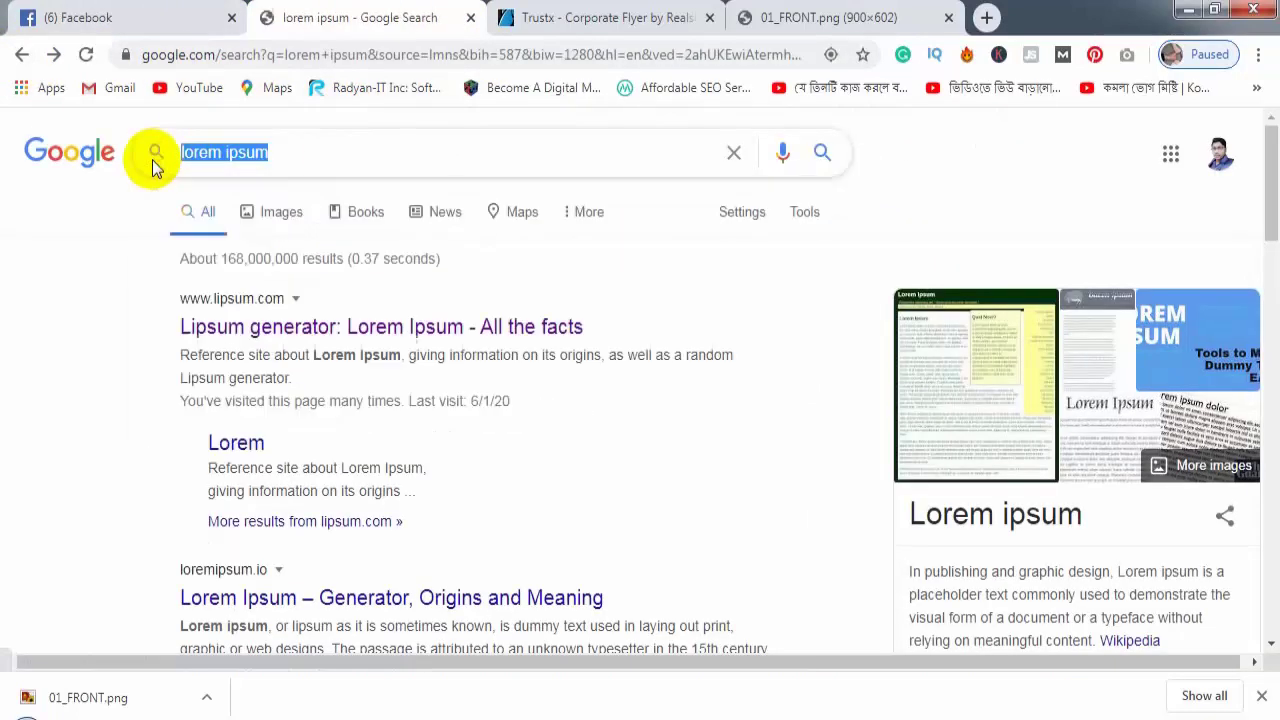
type("flat ")
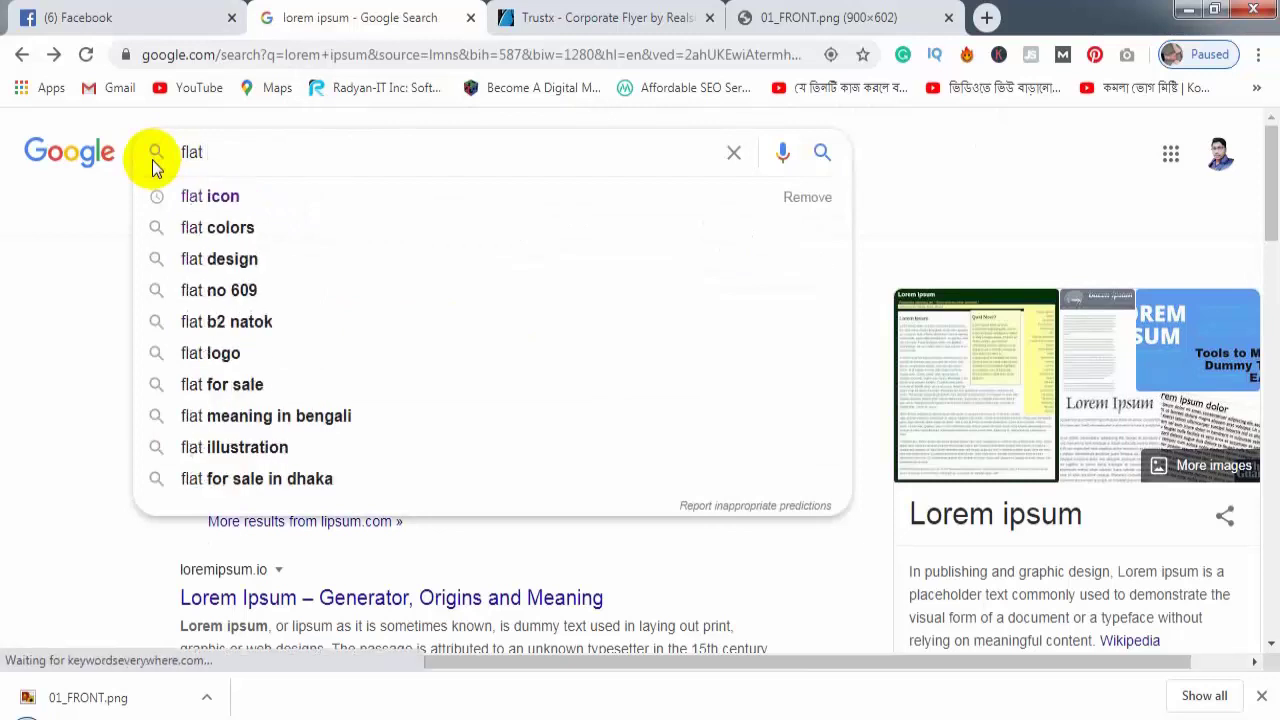
type("icon")
key("Return")
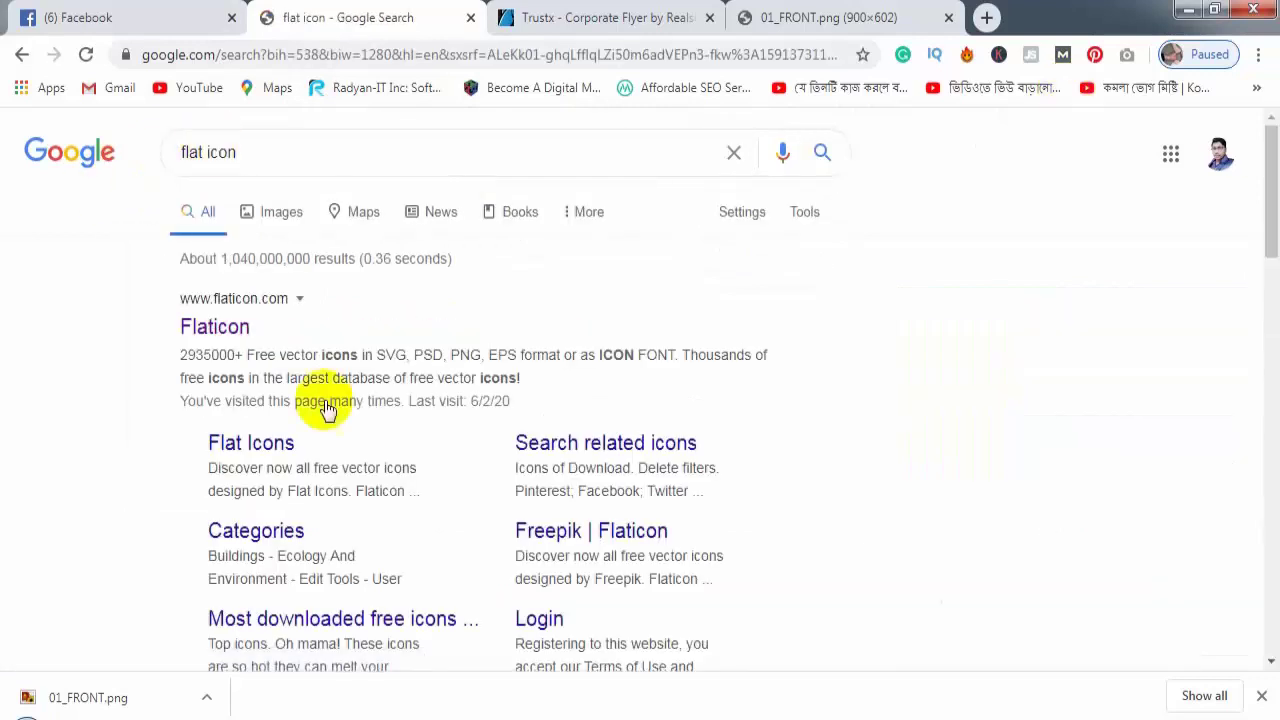
left_click(222, 340)
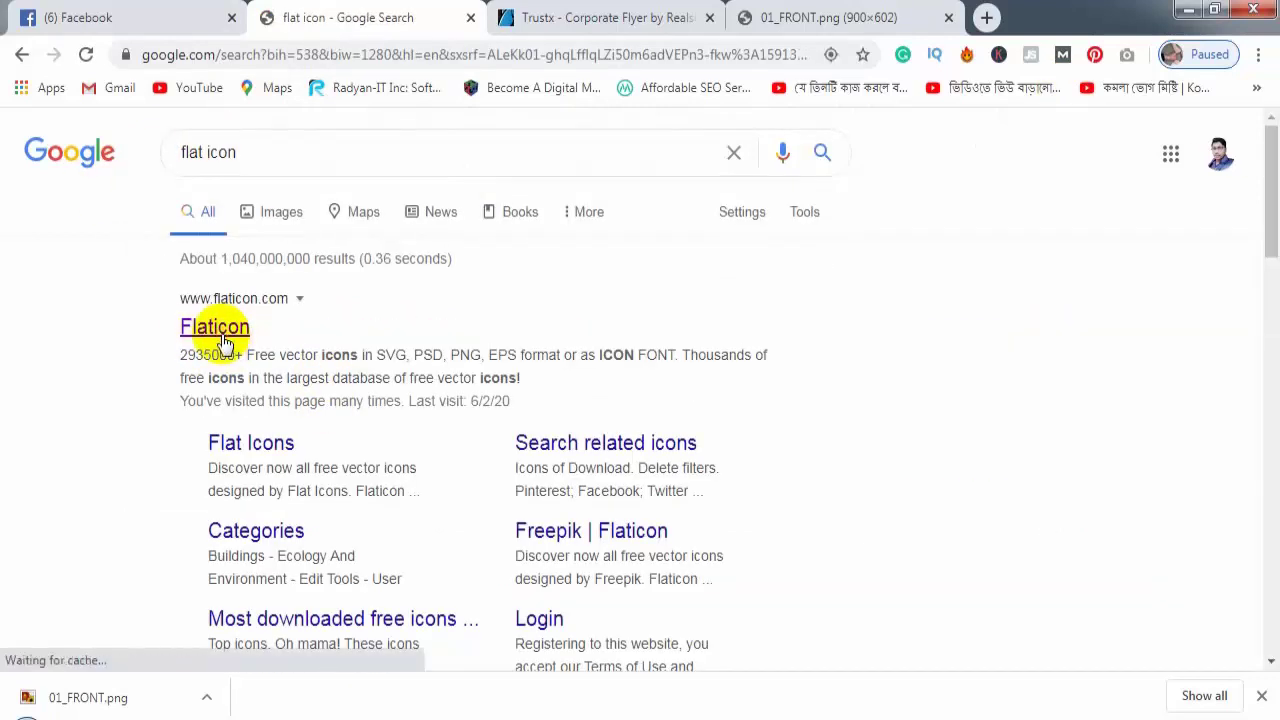
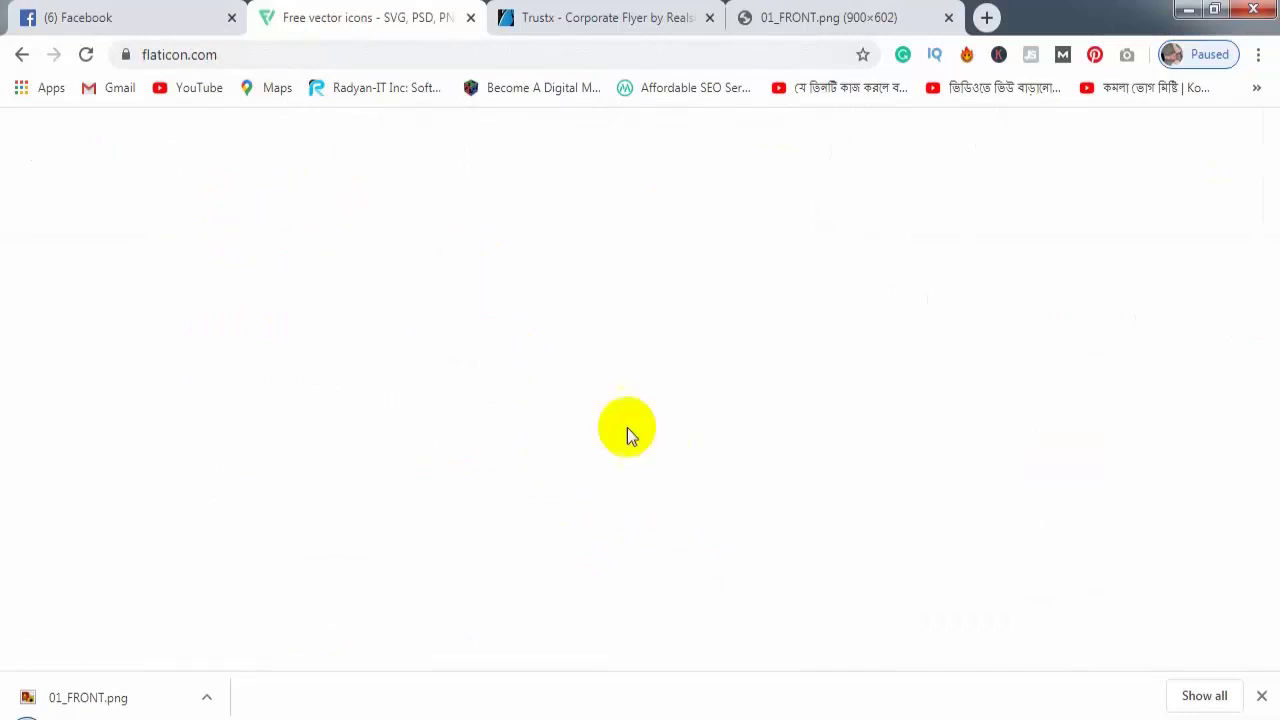
Step: Look over the Flaticon home page's featured icon packs and the saved icons collection
mouse_move(448, 719)
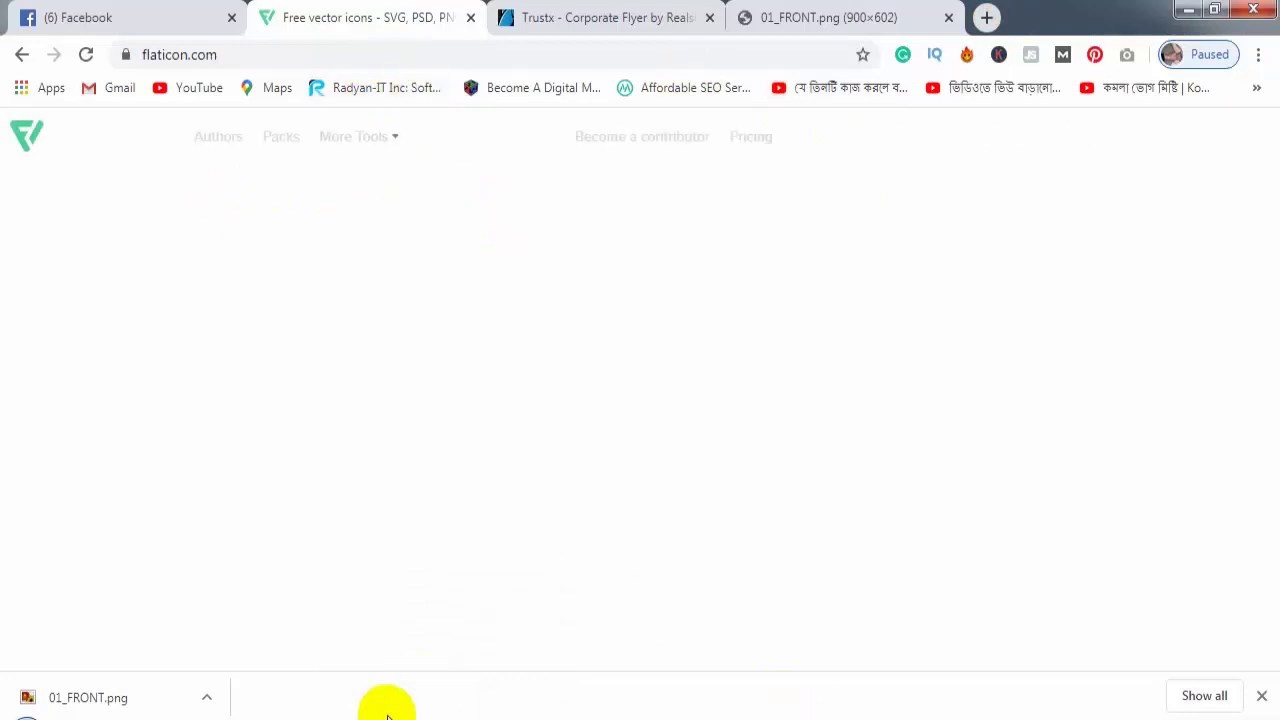
scroll(366, 574, "down", 10)
scroll(437, 510, "up", 8)
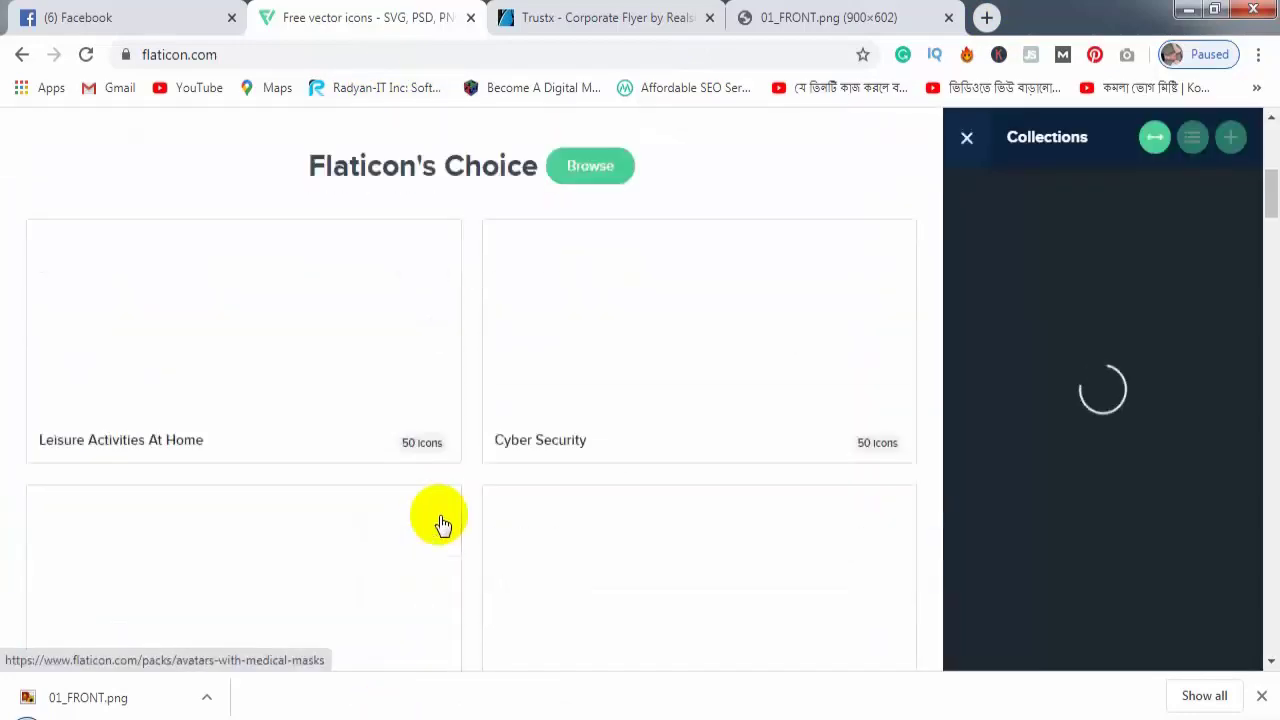
left_click(316, 180)
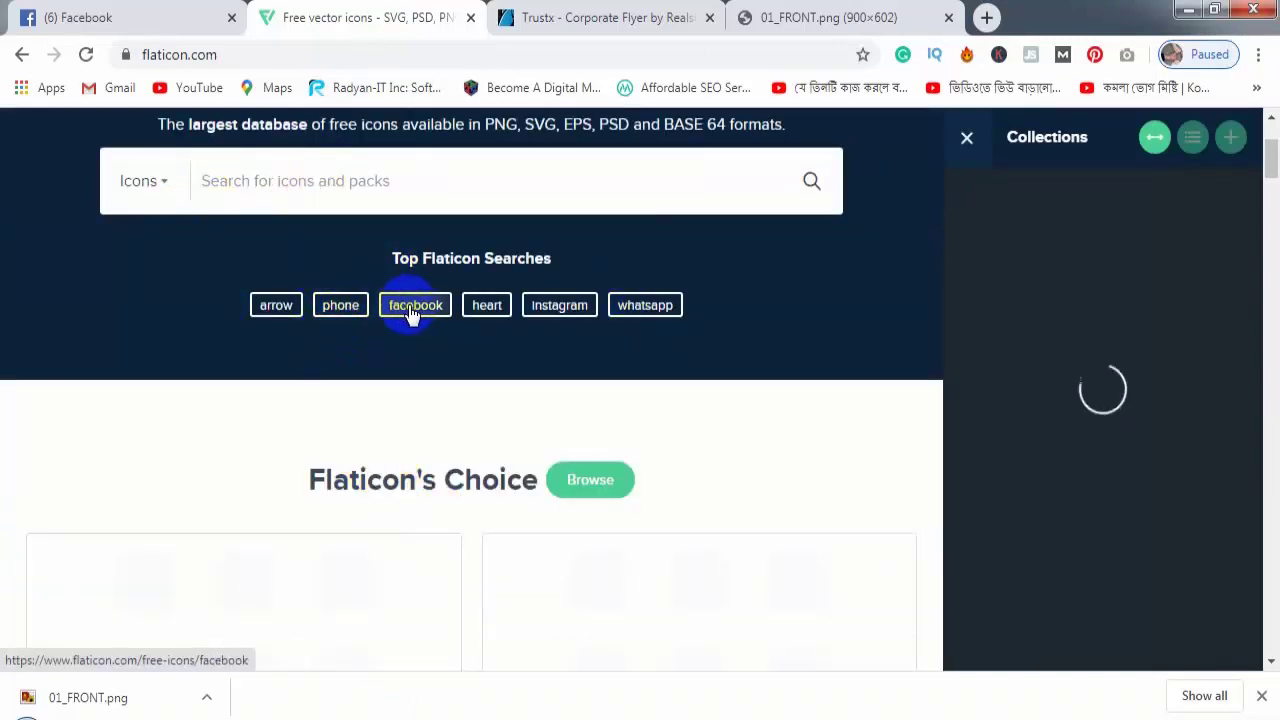
scroll(374, 500, "down", 15)
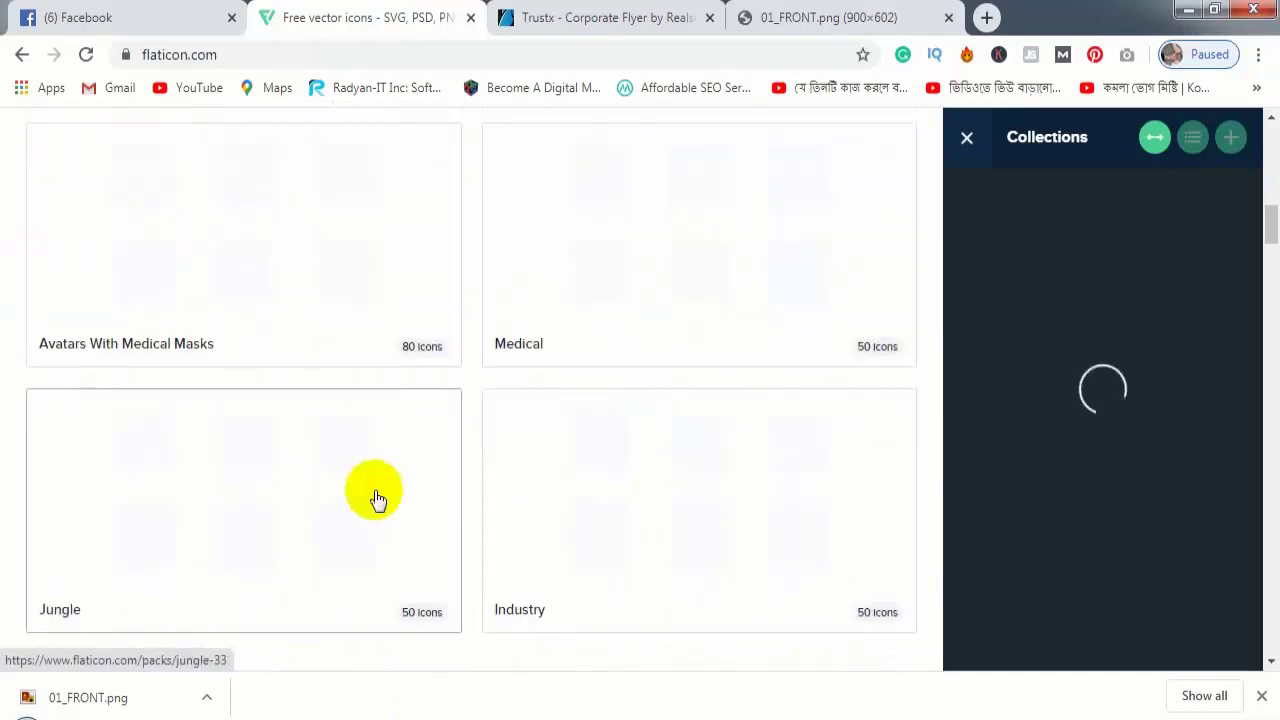
scroll(386, 500, "up", 10)
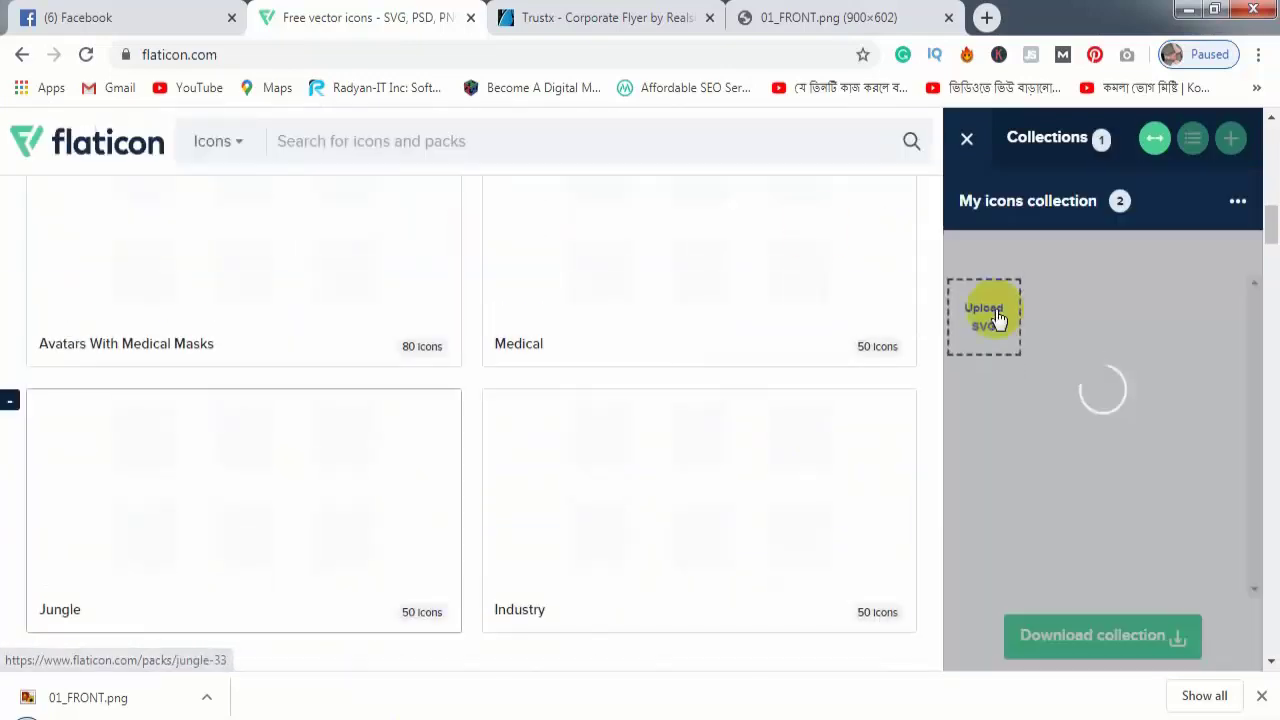
scroll(600, 440, "up", 6)
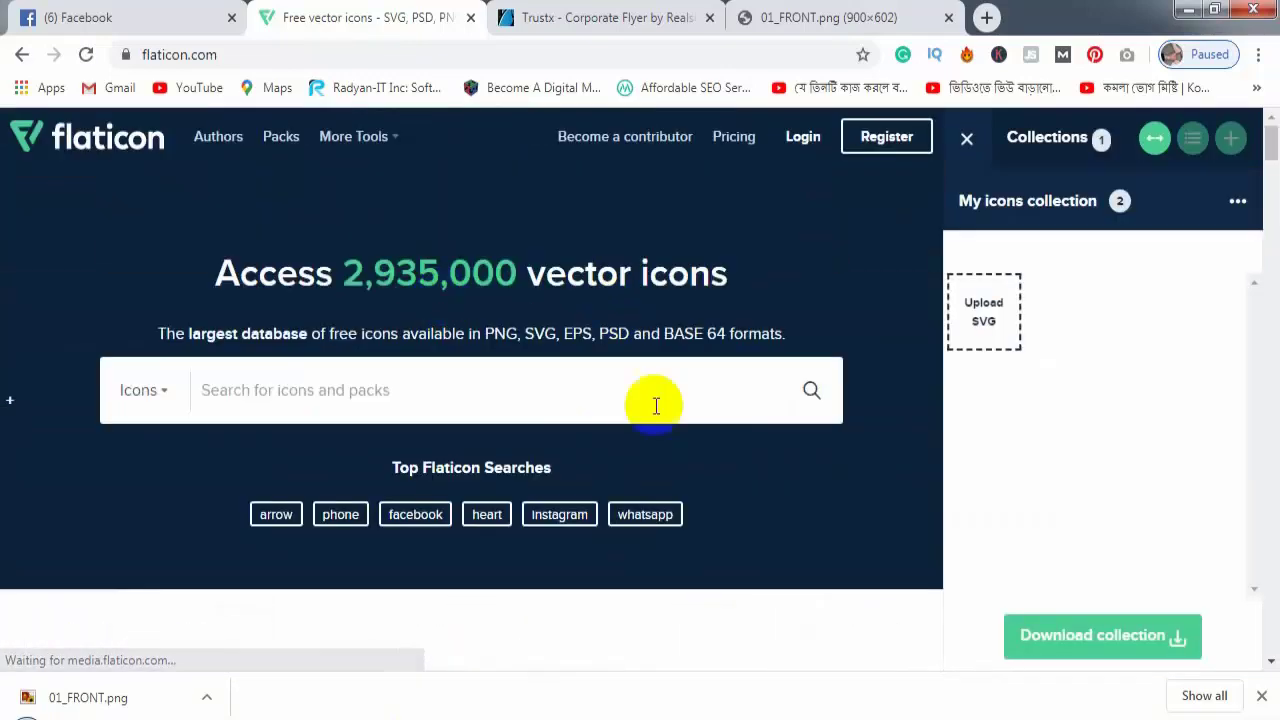
scroll(750, 465, "down", 4)
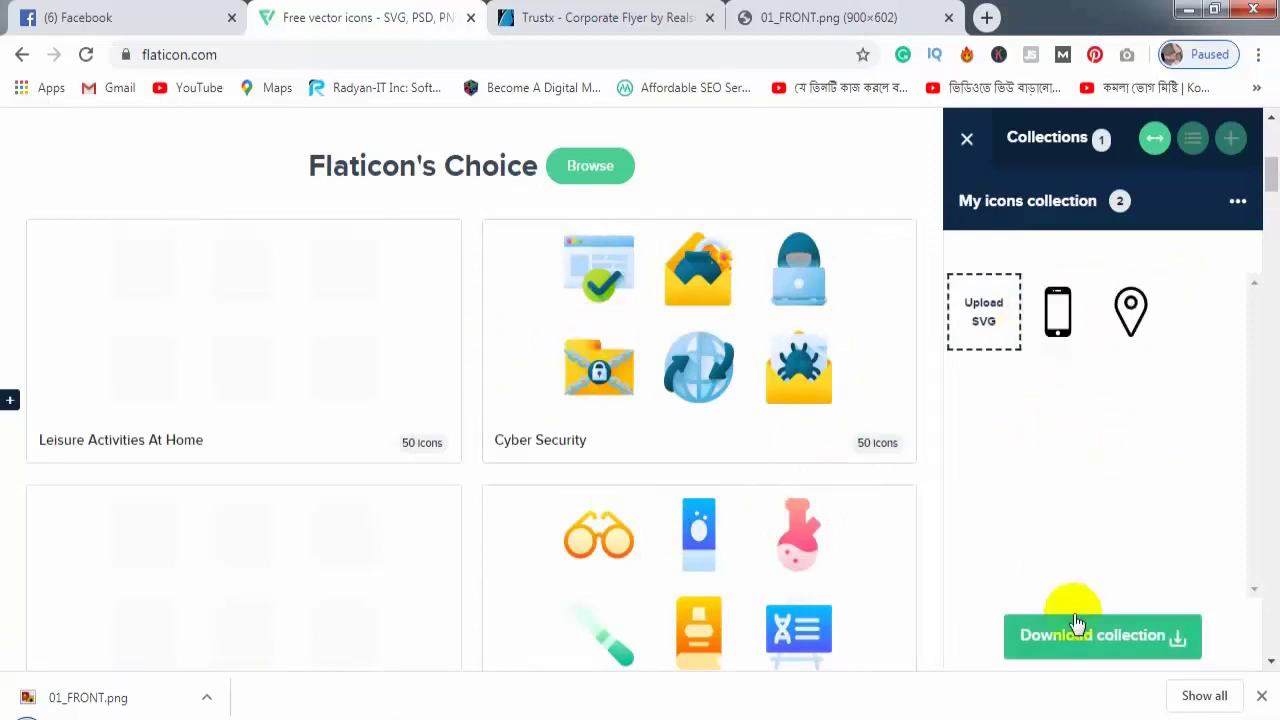
scroll(740, 337, "down", 4)
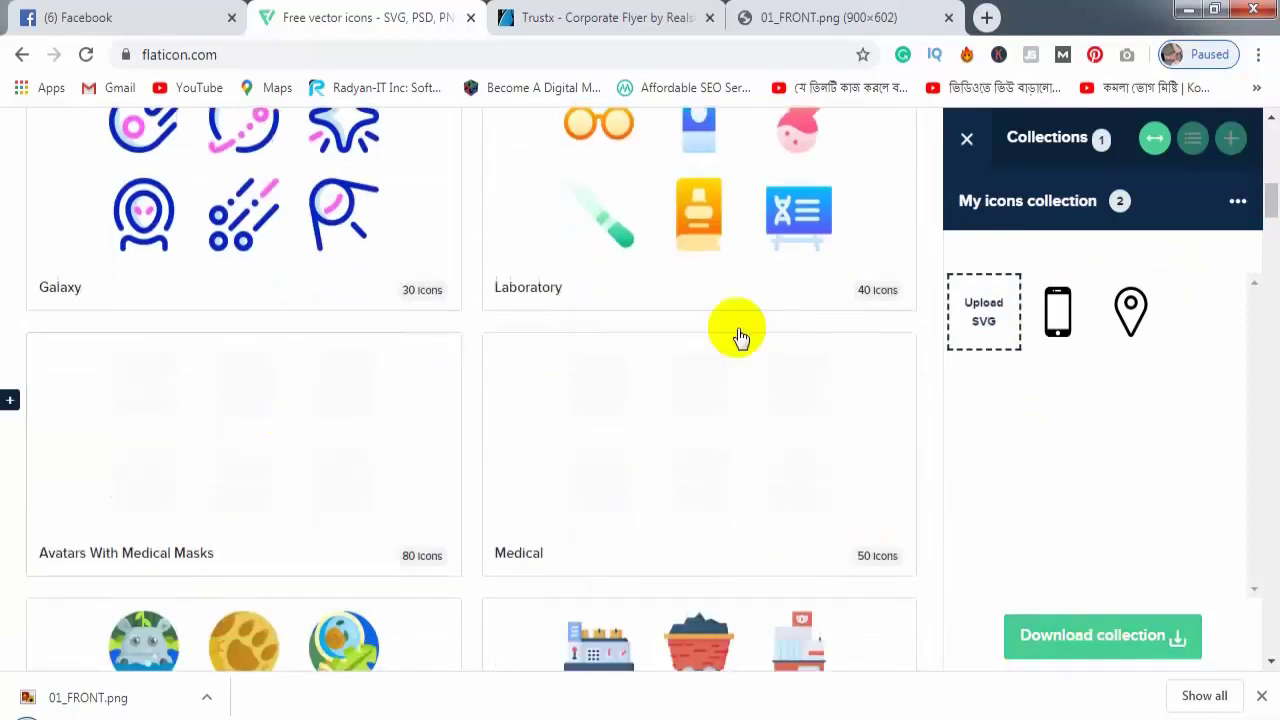
scroll(480, 505, "up", 10)
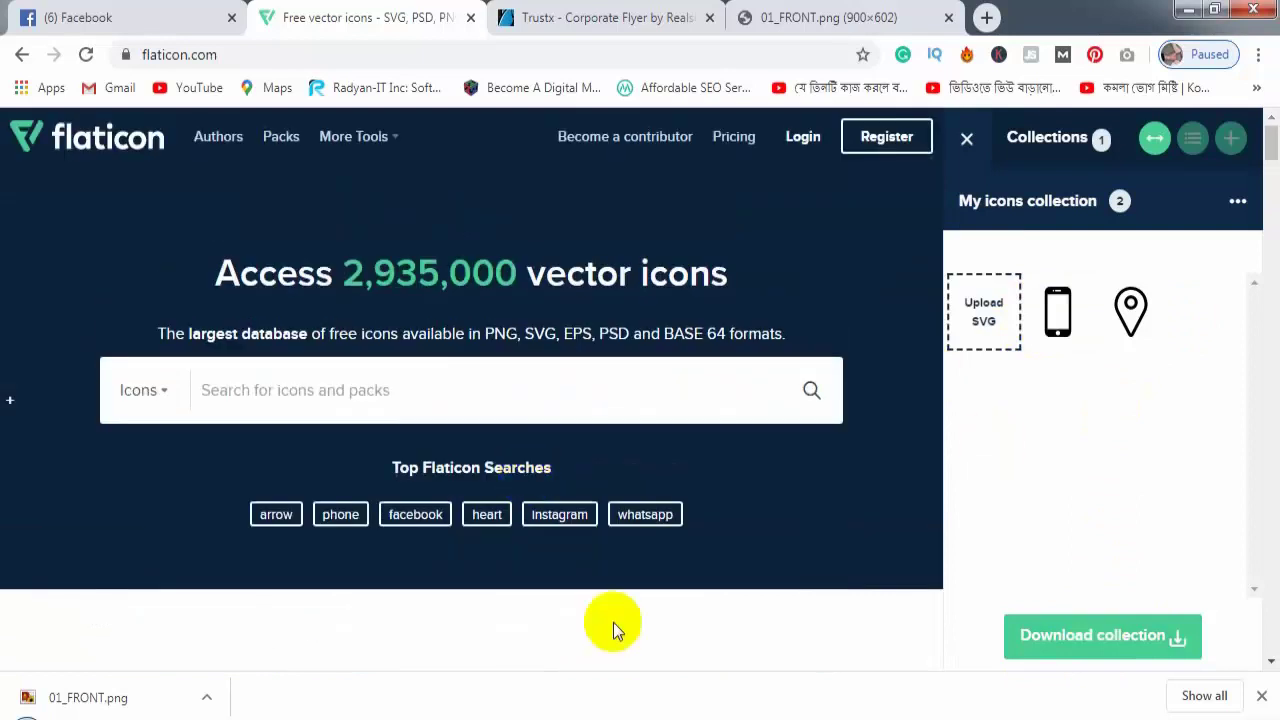
Step: Search Flaticon for "pencil" and add the black outlined diagonal pencil icon to the icons collection
left_click(270, 400)
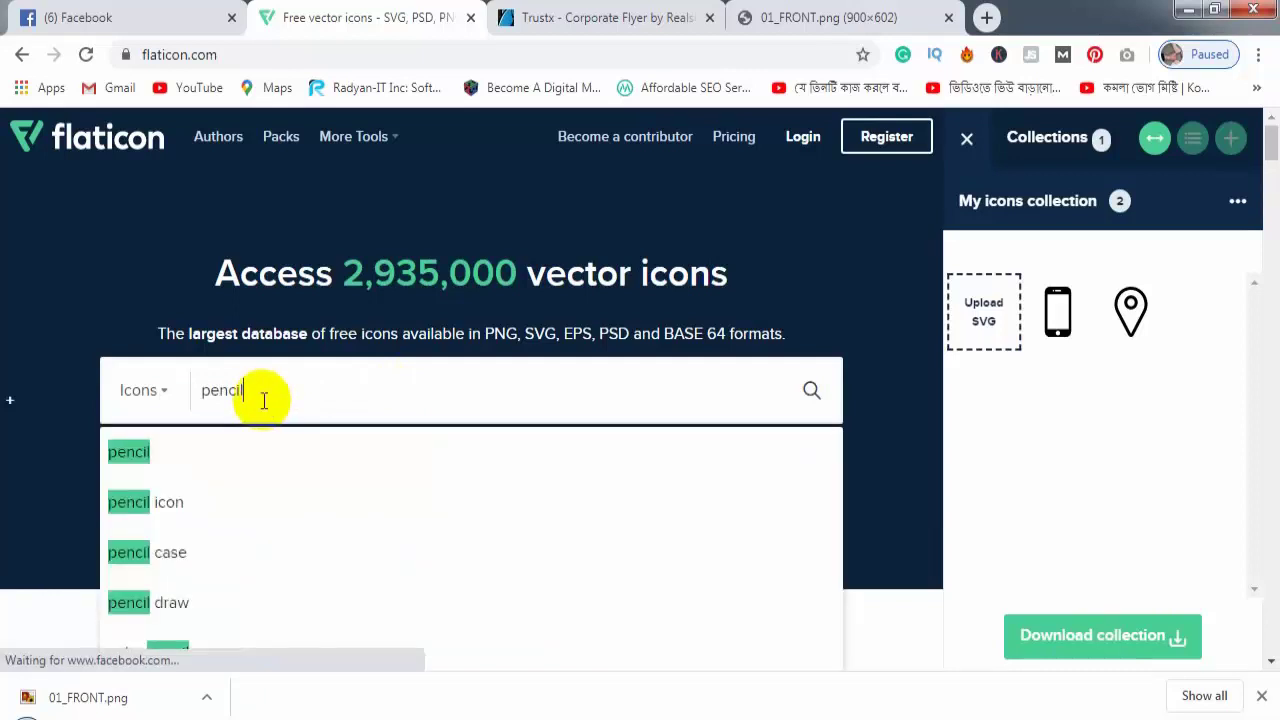
left_click(166, 531)
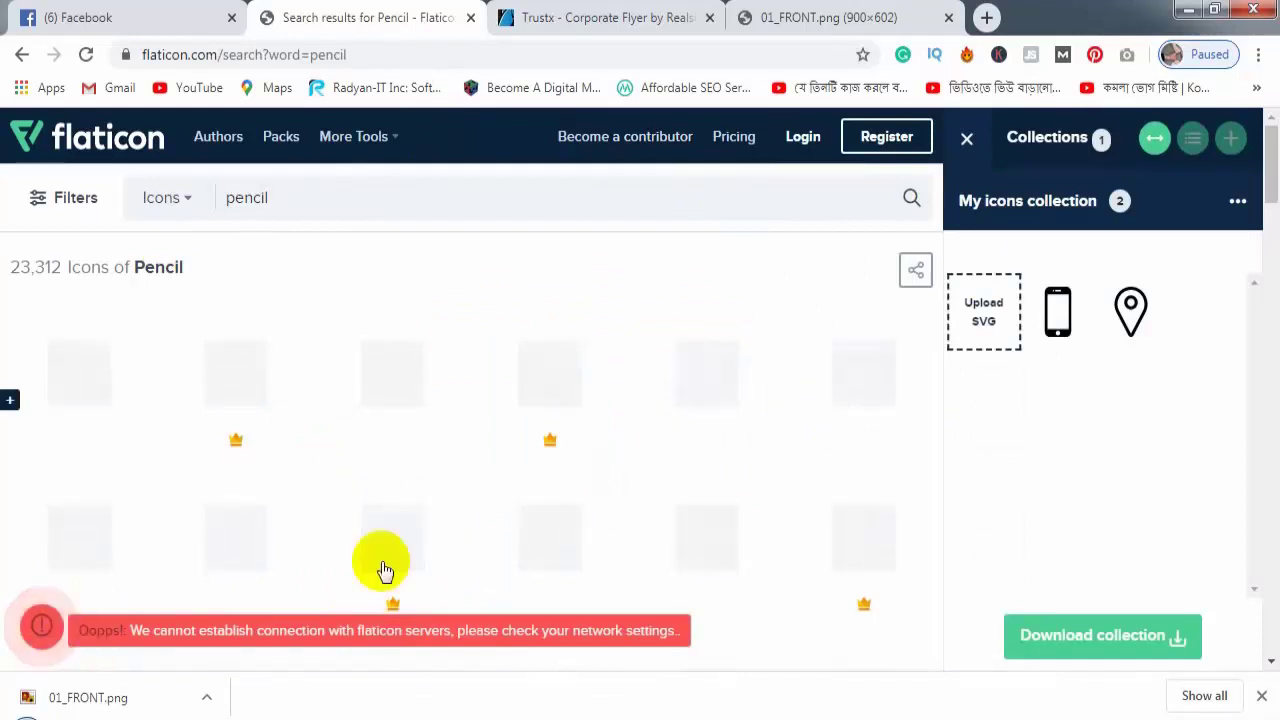
scroll(380, 563, "down", 1)
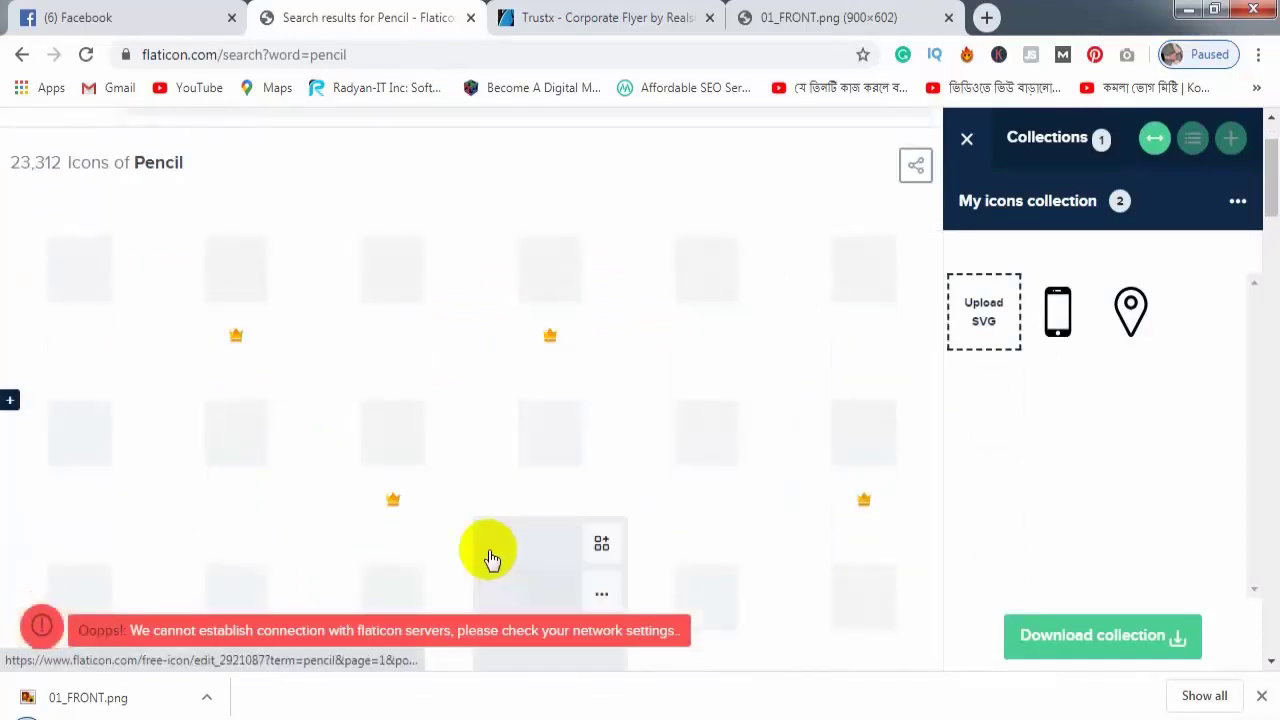
scroll(120, 555, "up", 1)
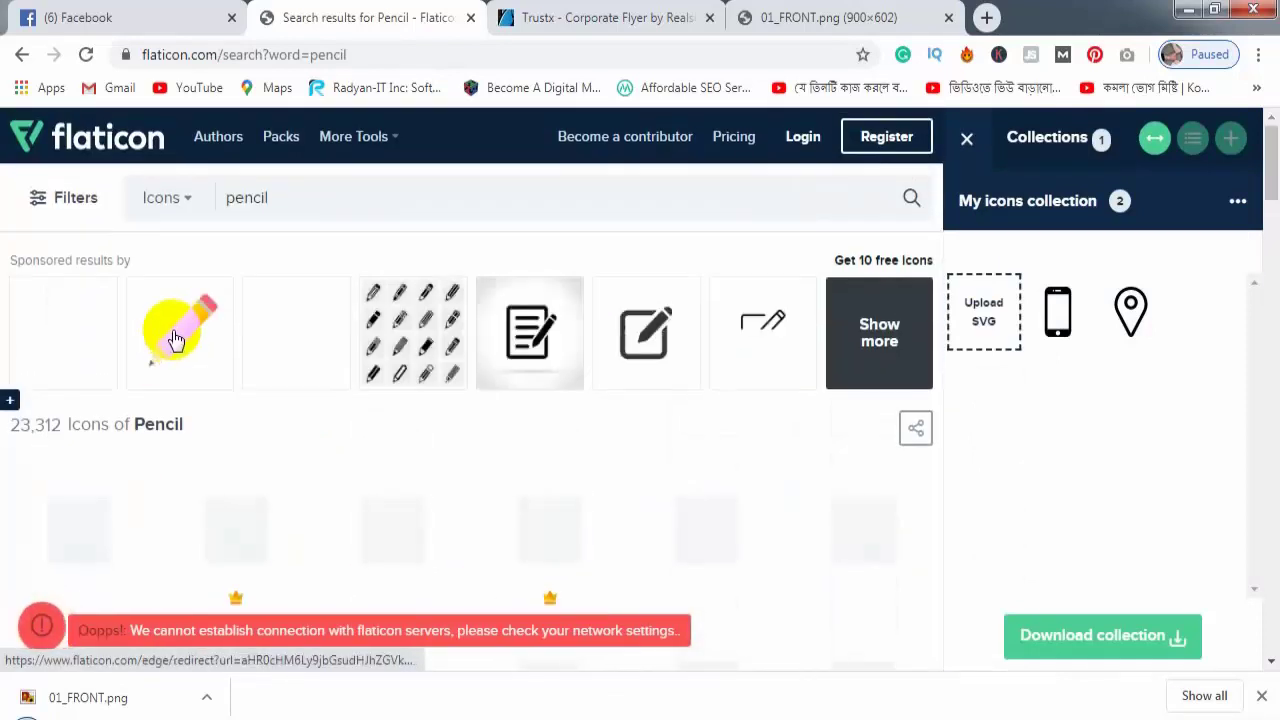
scroll(300, 398, "down", 1)
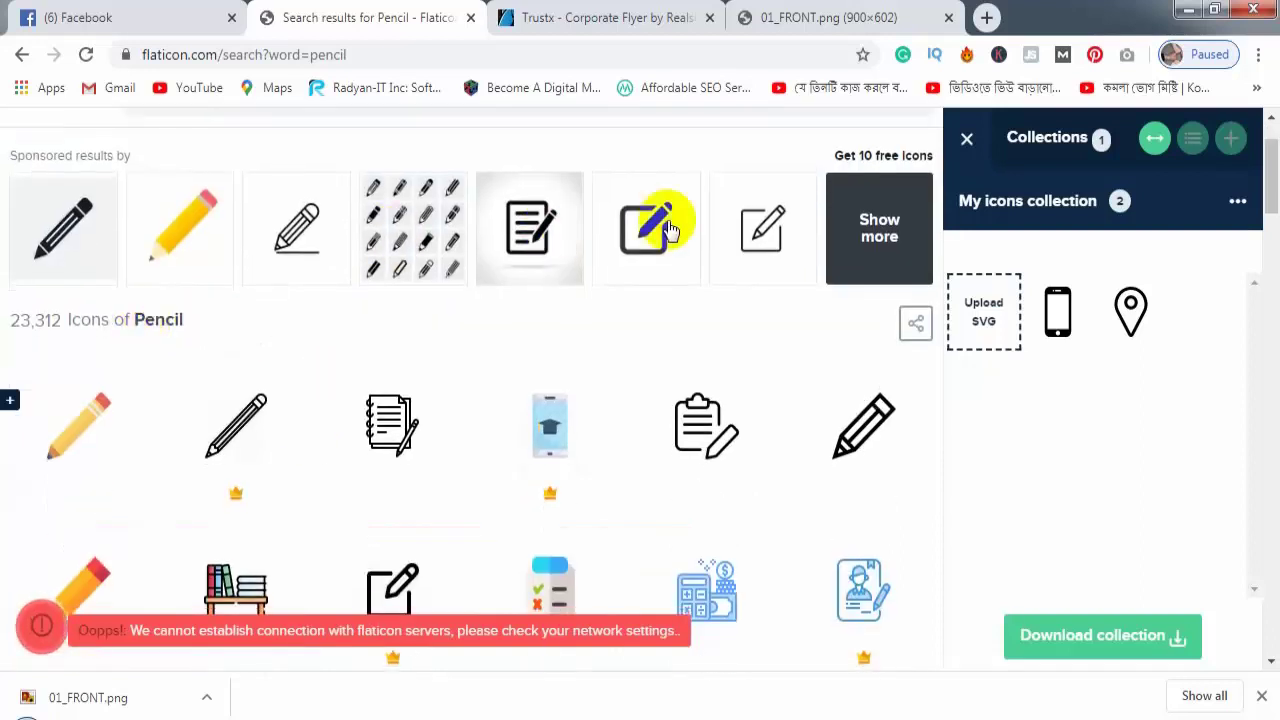
scroll(480, 370, "down", 2)
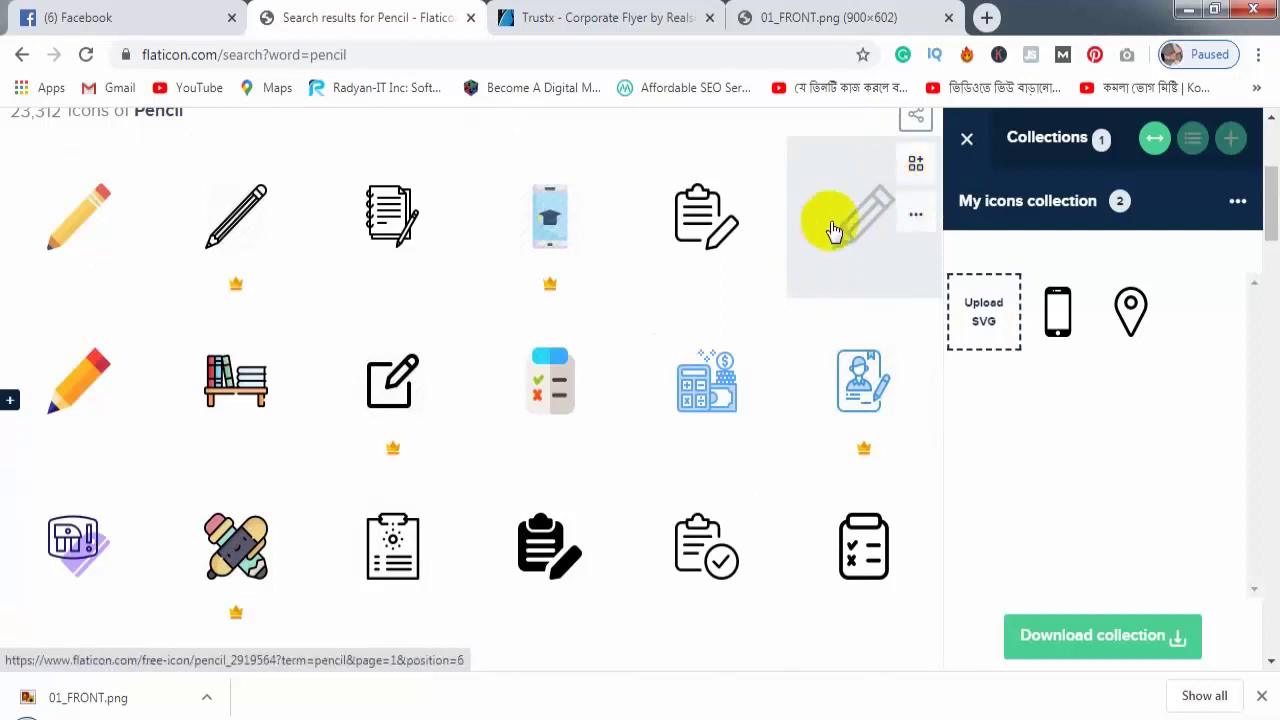
left_click(915, 163)
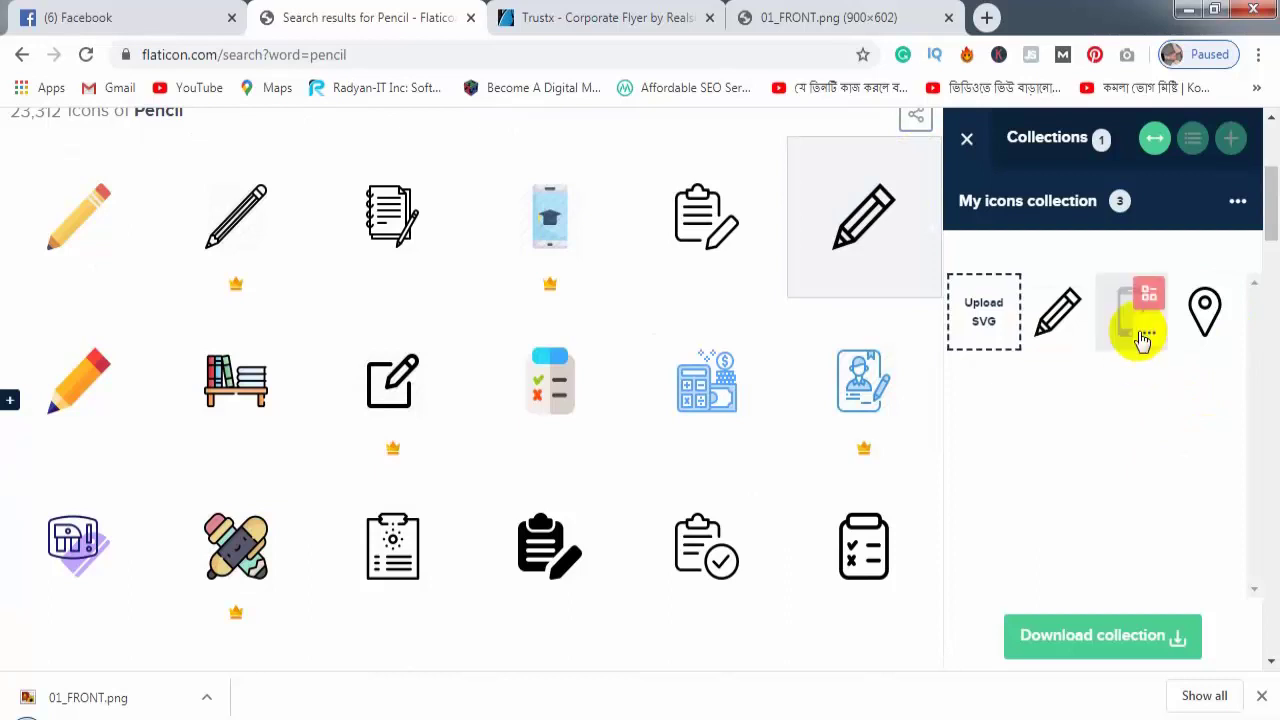
Step: Remove the phone icon from the icons collection and request a download of the collection
left_click(1149, 332)
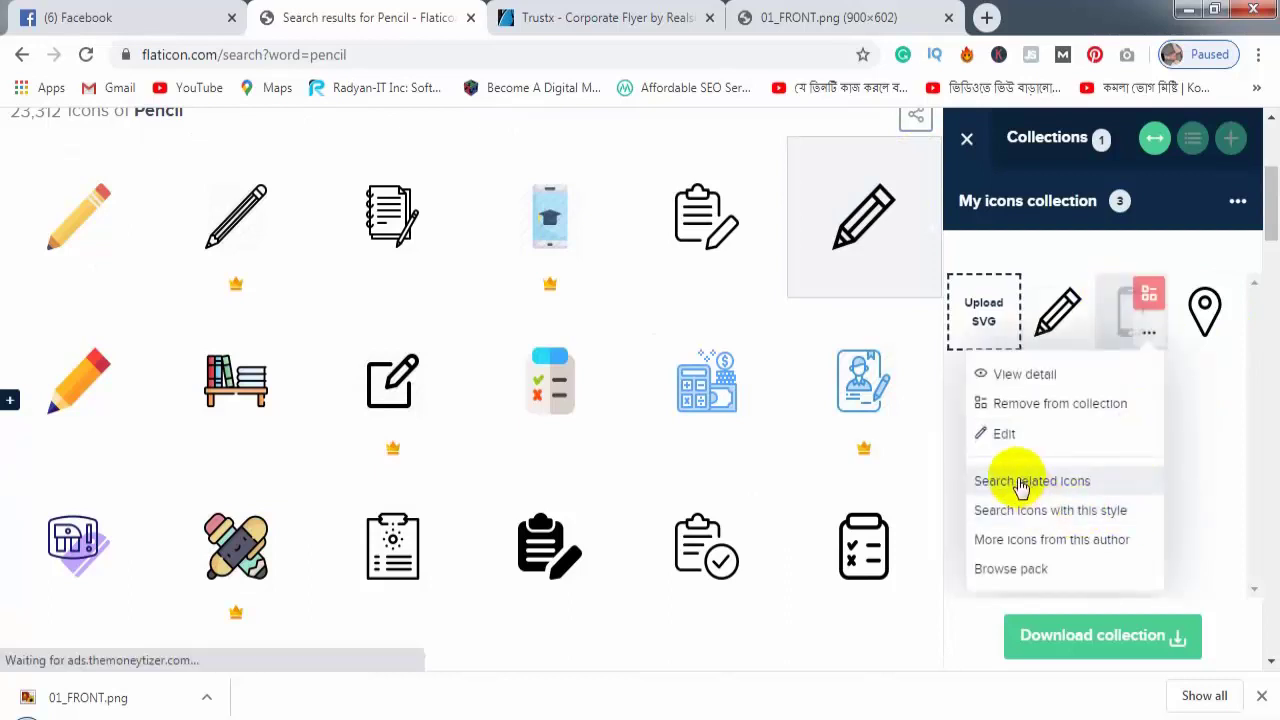
left_click(1094, 409)
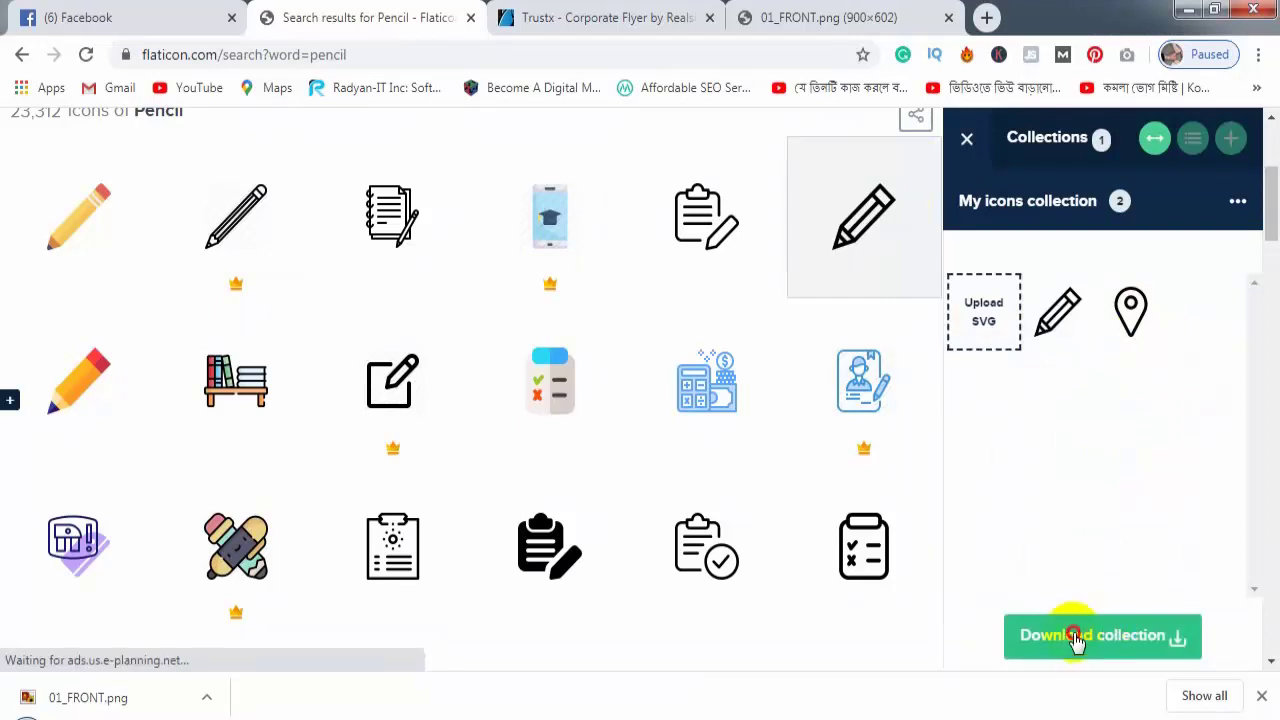
left_click(1075, 637)
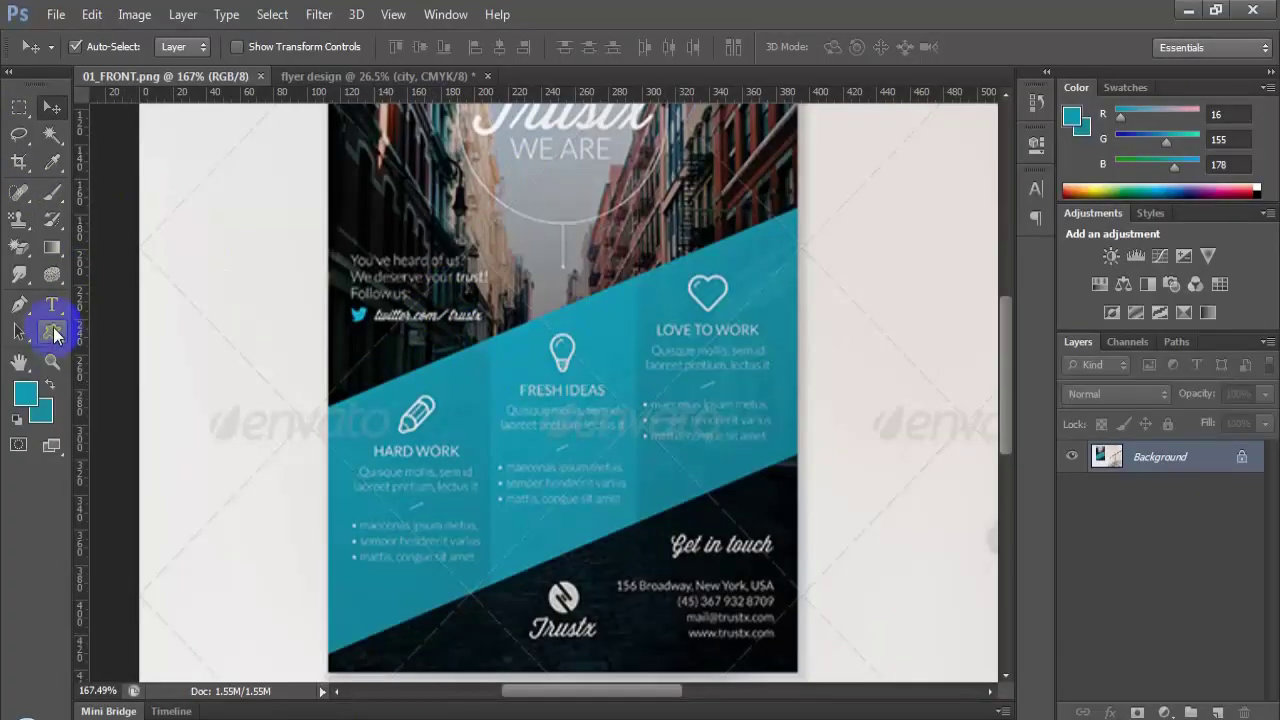
Step: Choose the outlined light bulb as the custom shape for drawing
left_click_drag(55, 335, 98, 330)
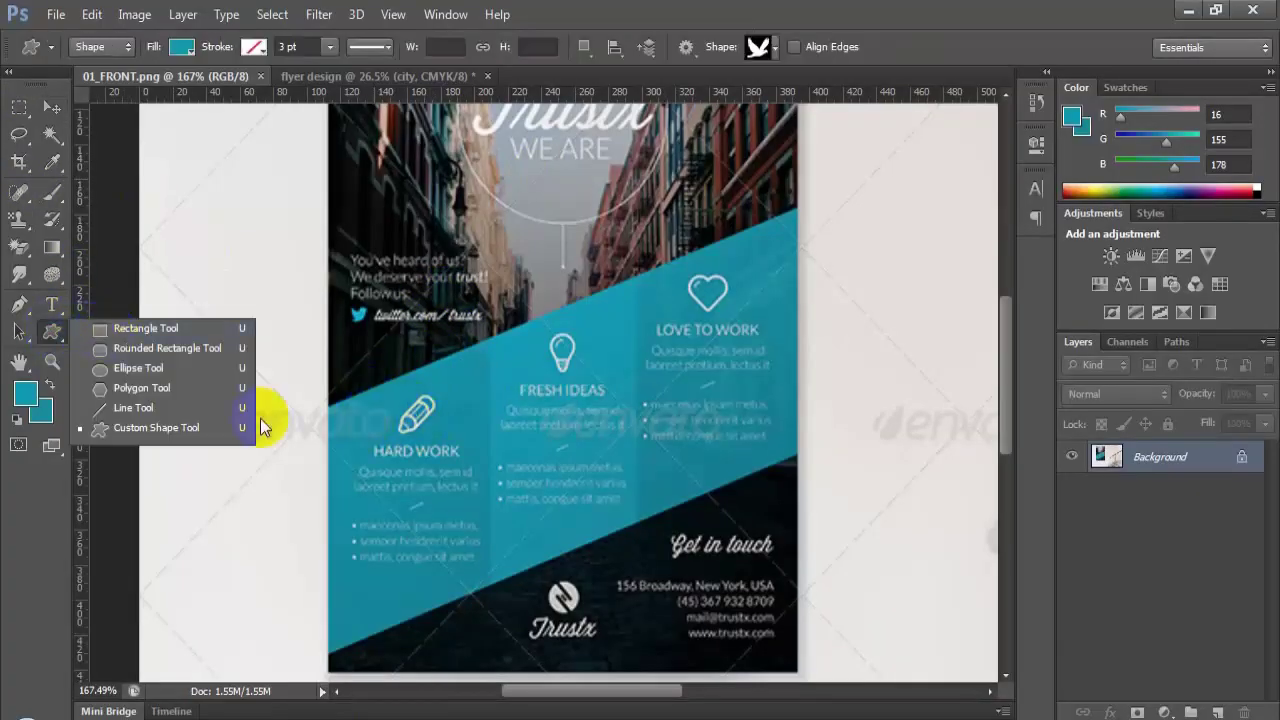
left_click(157, 428)
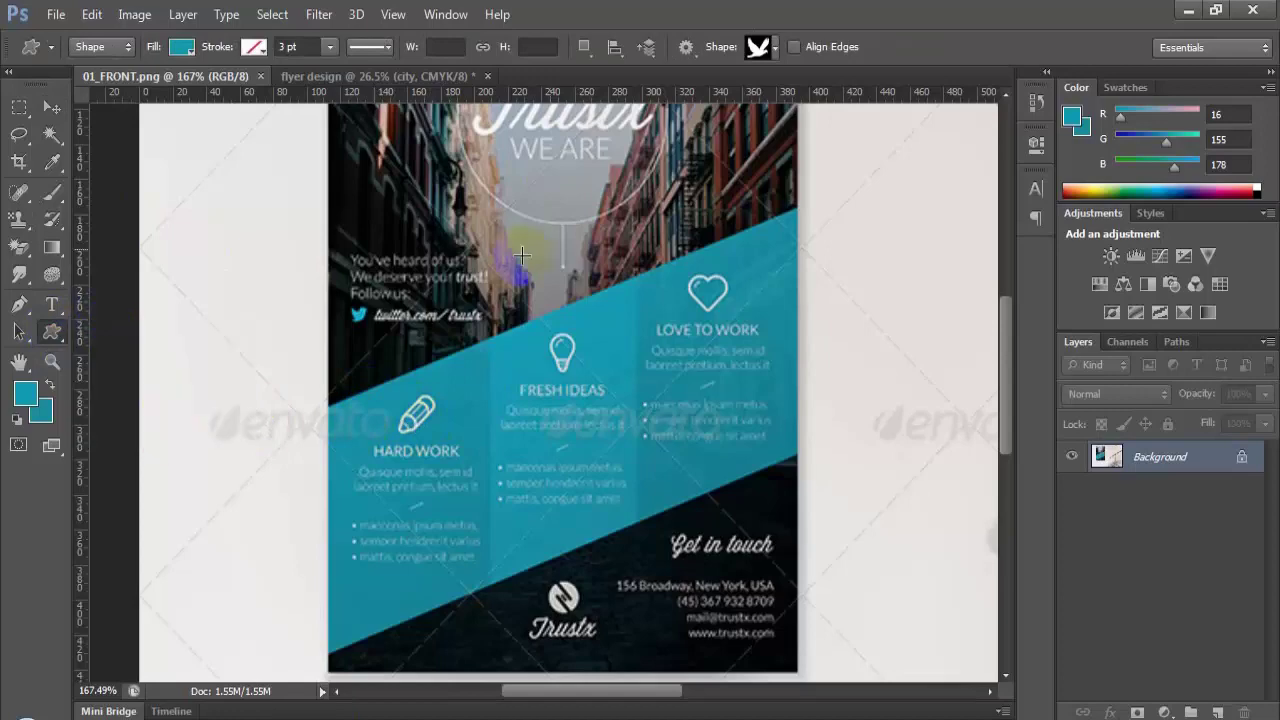
left_click(758, 46)
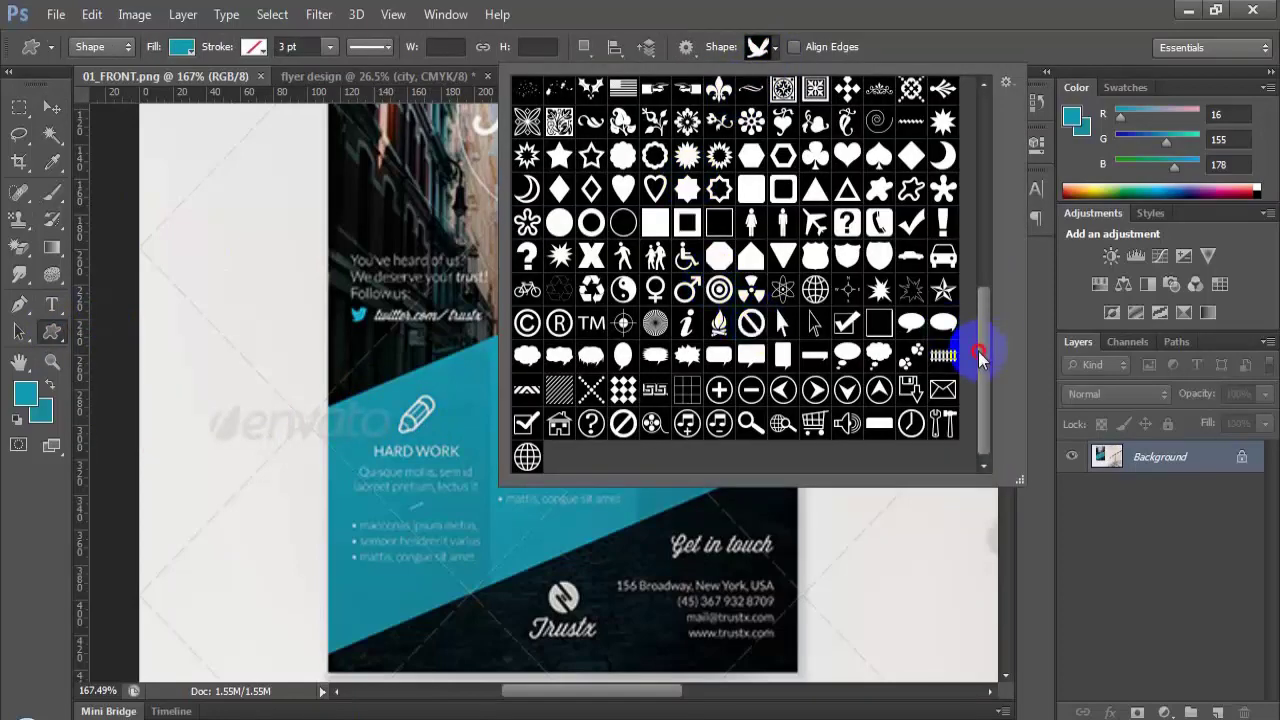
left_click(943, 255)
scroll(970, 264, "up", 2)
left_click_drag(985, 305, 980, 177)
scroll(978, 177, "up", 1)
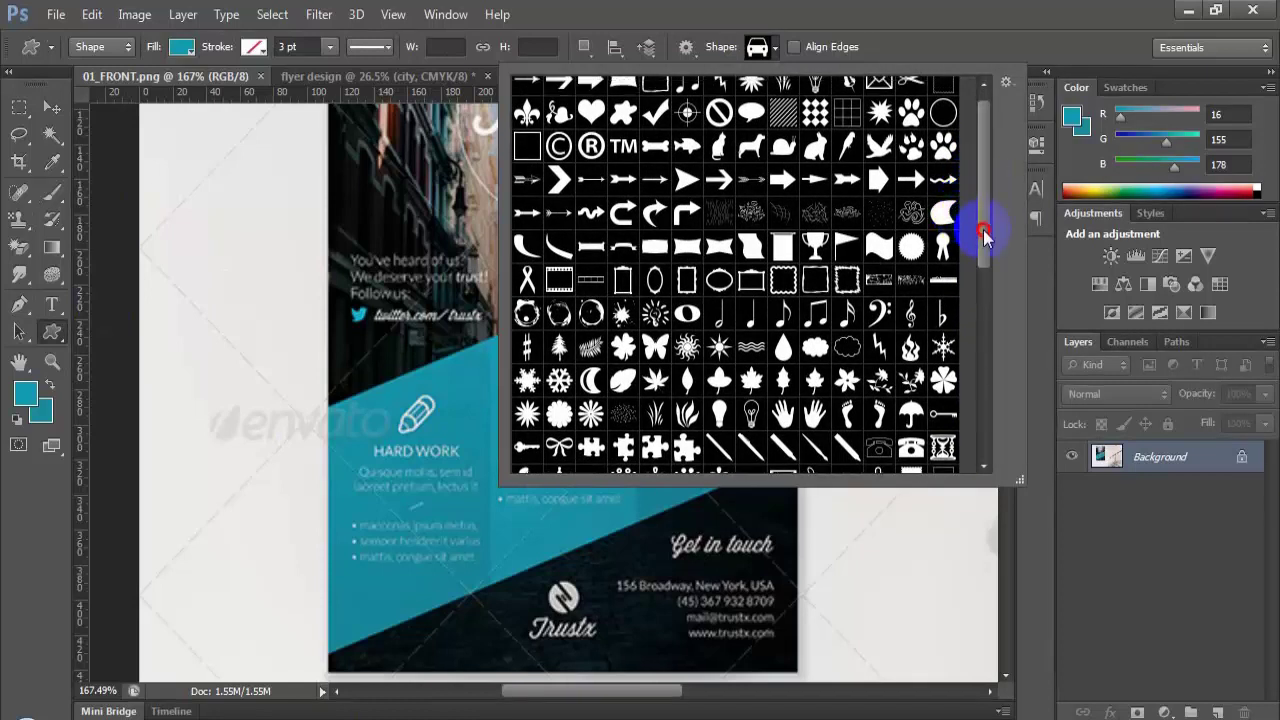
left_click_drag(985, 233, 982, 257)
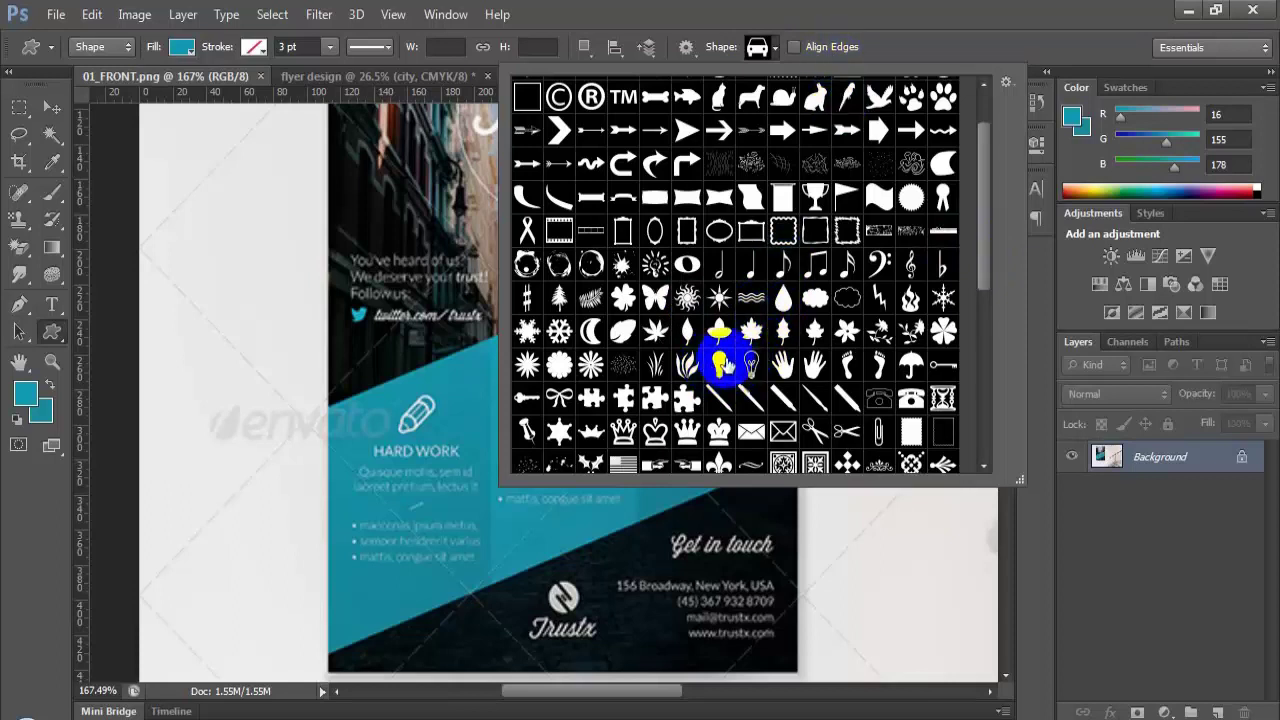
left_click(772, 45)
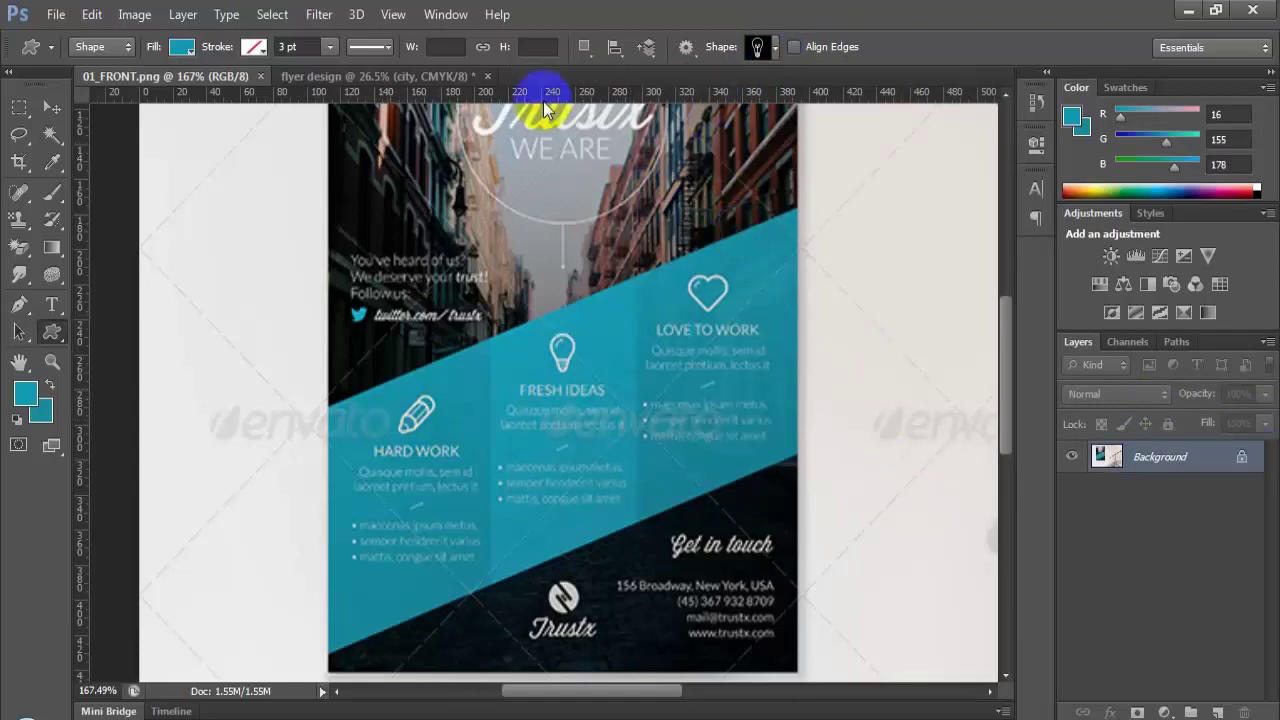
Step: Draw the light bulb shape near the top of the flyer design's middle teal column, about 180 px wide and 316 px high
left_click(443, 77)
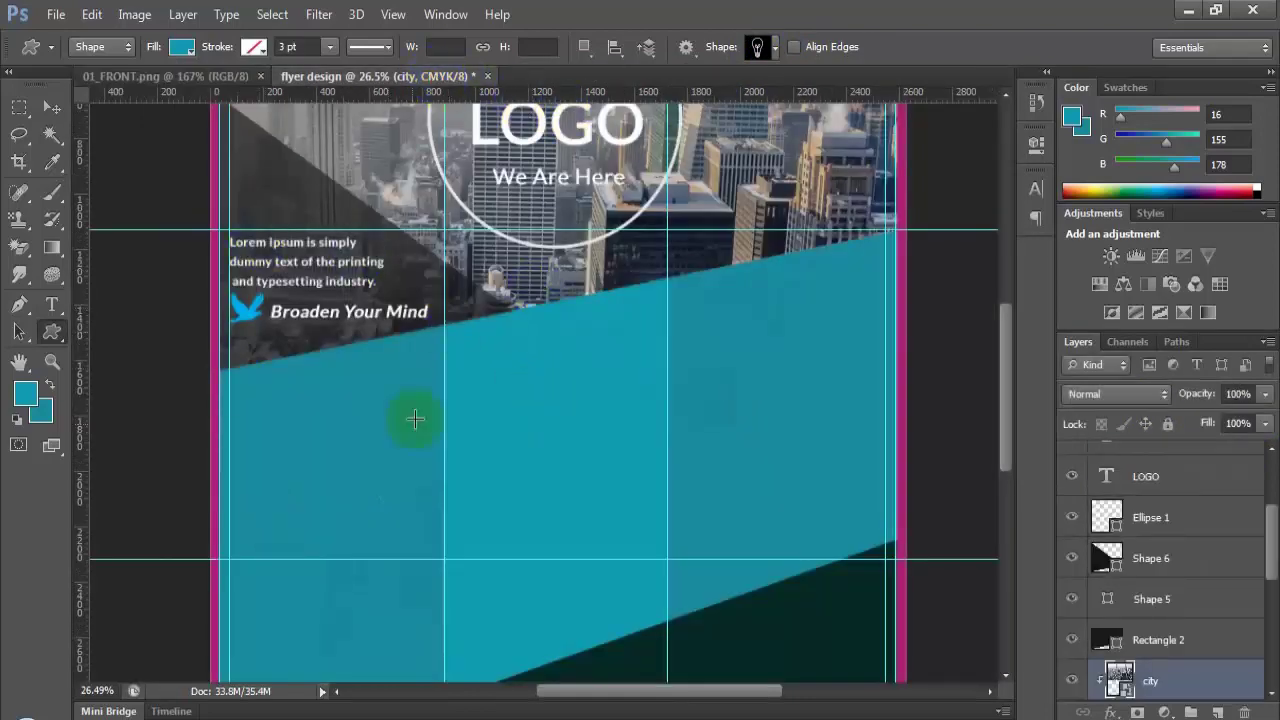
scroll(345, 408, "down", 3)
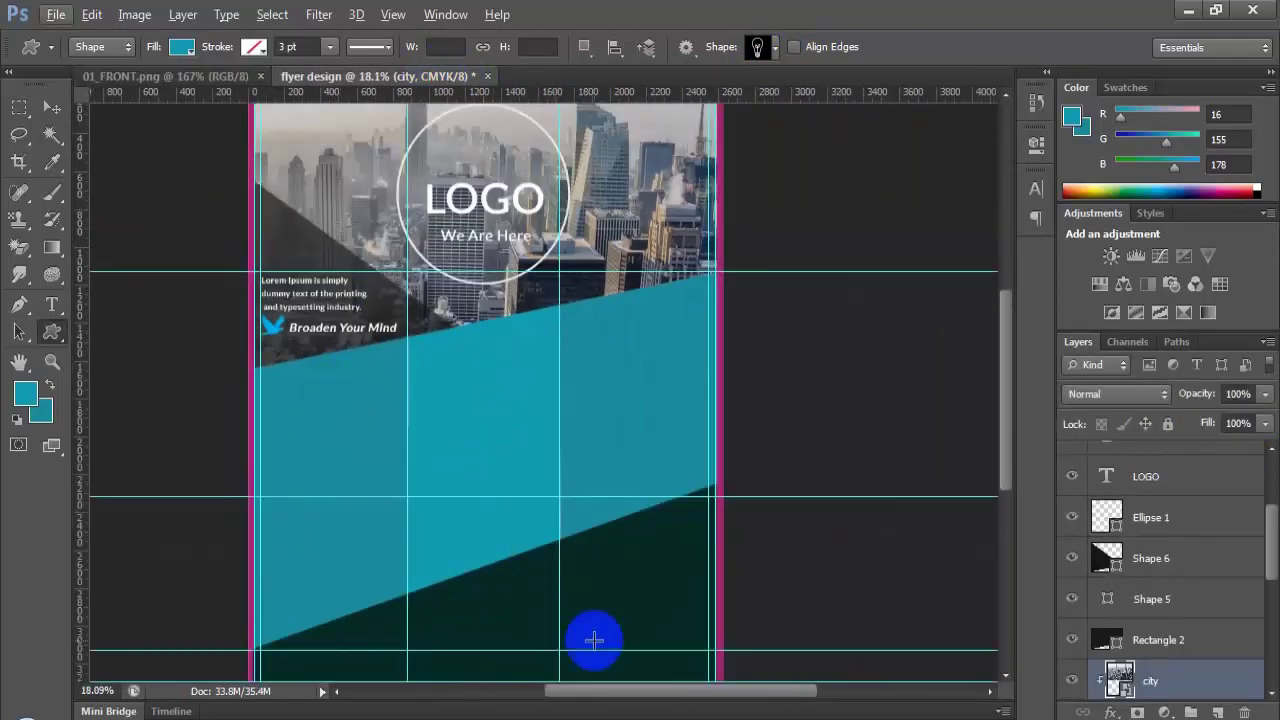
left_click_drag(600, 700, 580, 691)
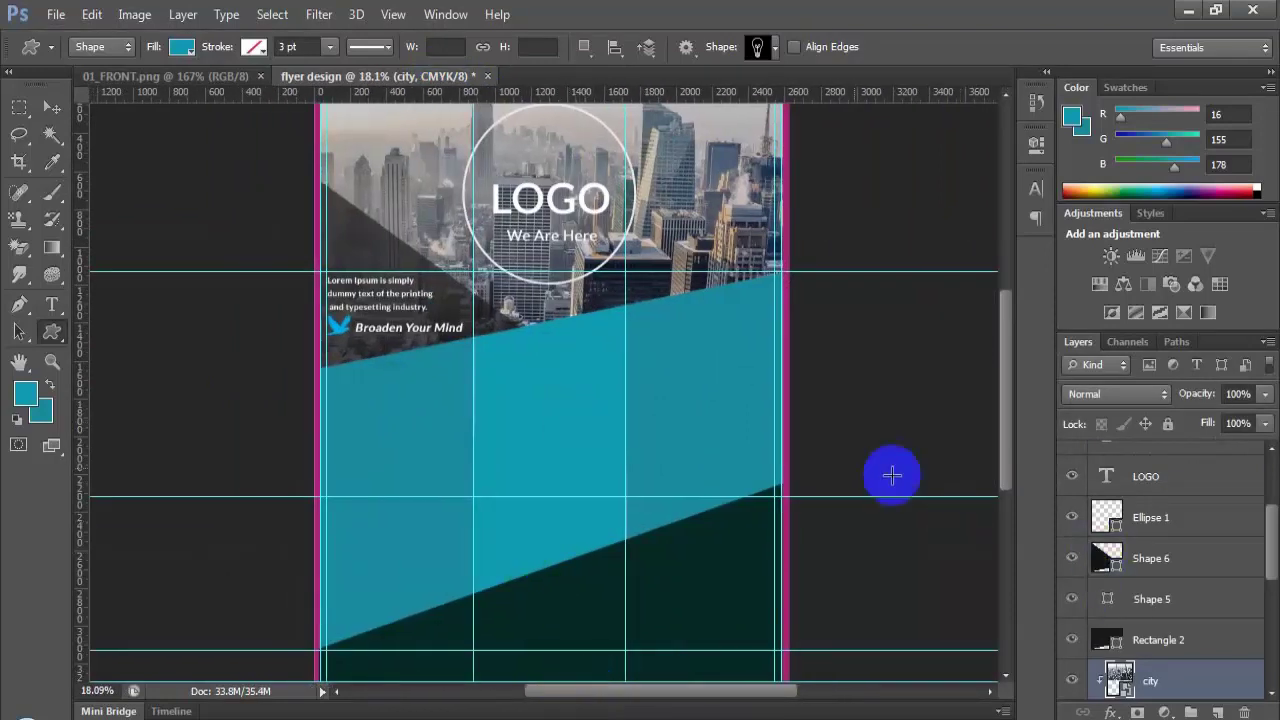
scroll(1257, 529, "down", 3)
scroll(1163, 491, "up", 6)
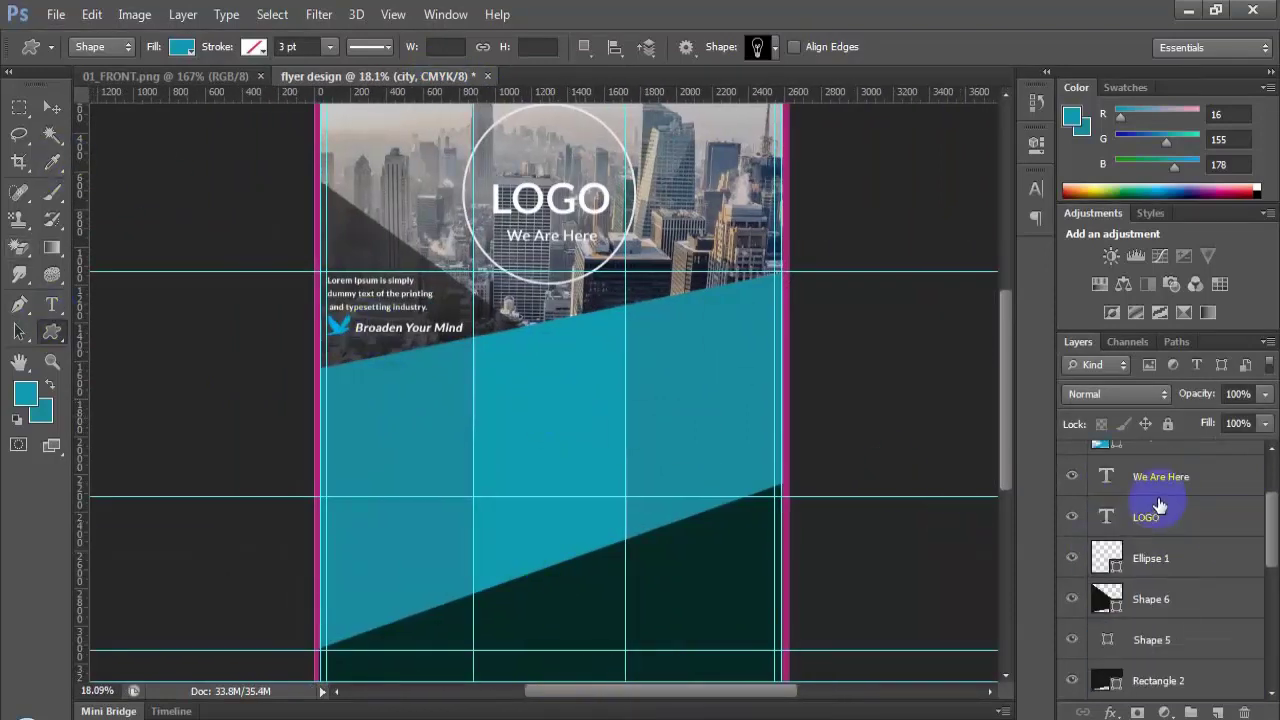
left_click(1165, 473)
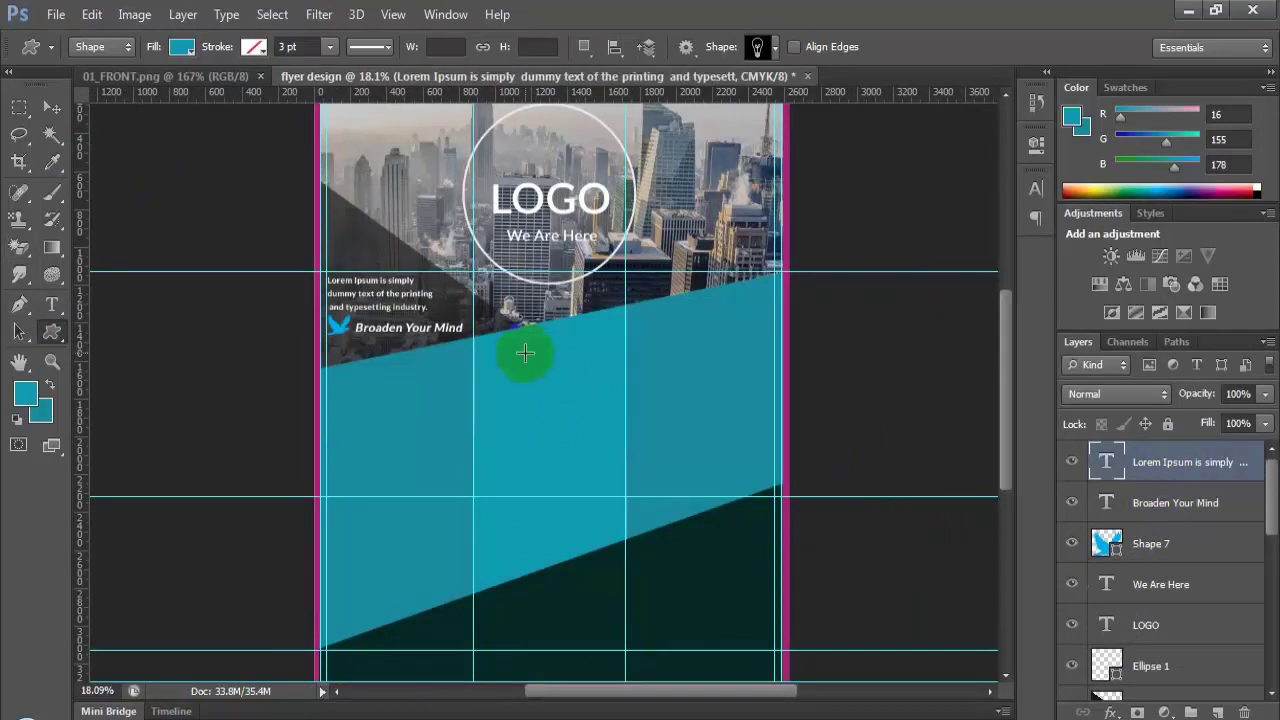
left_click_drag(522, 365, 570, 408)
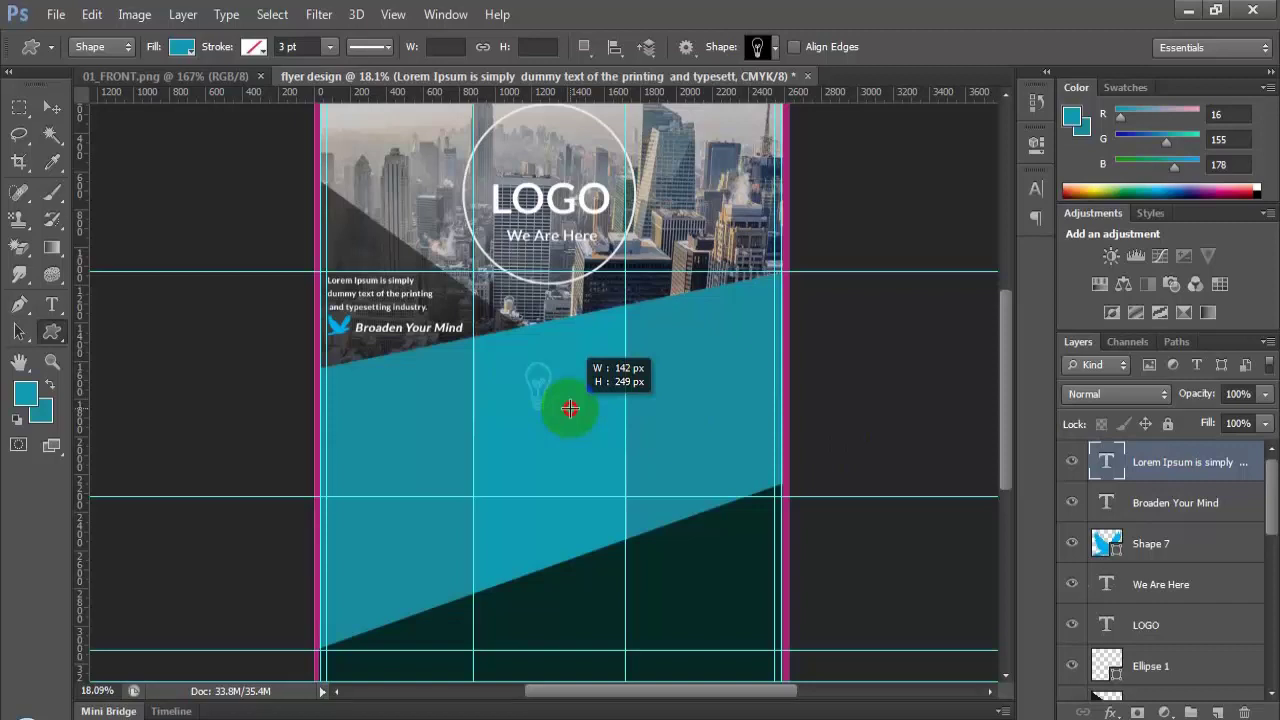
mouse_move(570, 408)
left_mouse_down()
mouse_move(565, 391)
mouse_move(584, 421)
left_mouse_up()
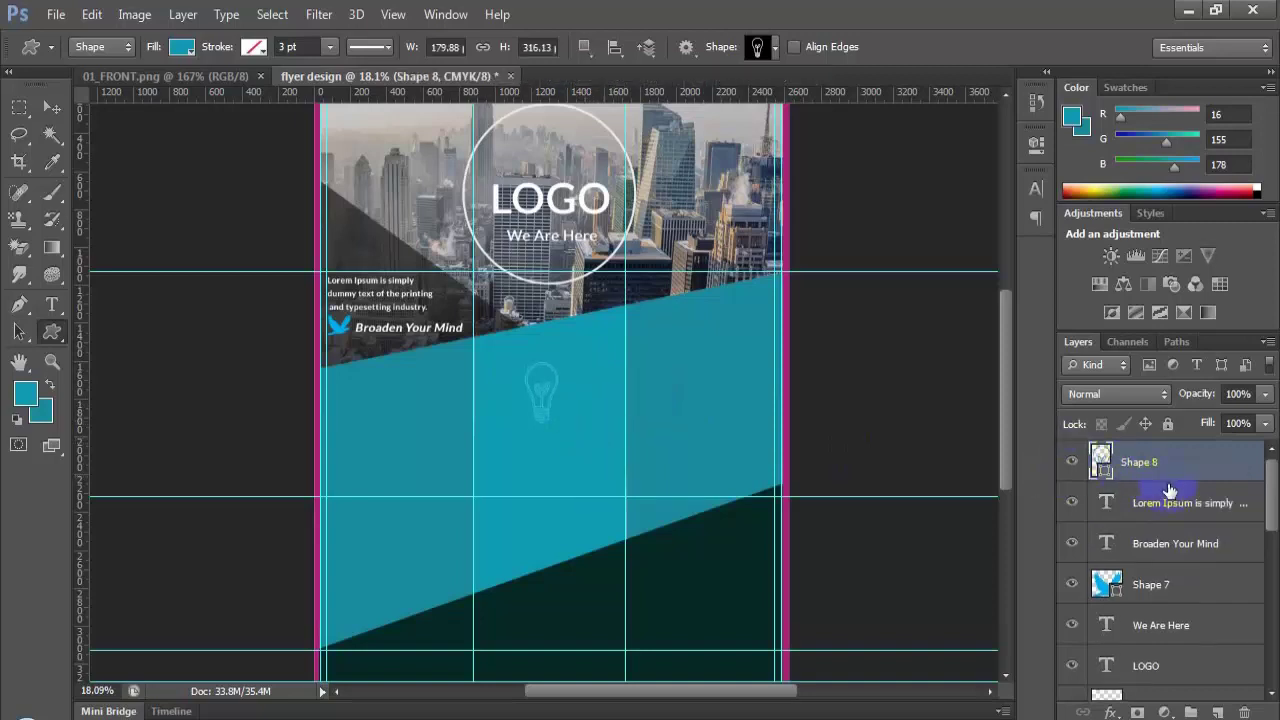
Step: Change the light bulb shape's fill color to off-white f1f1f1
left_click(1074, 466)
left_click(1094, 470)
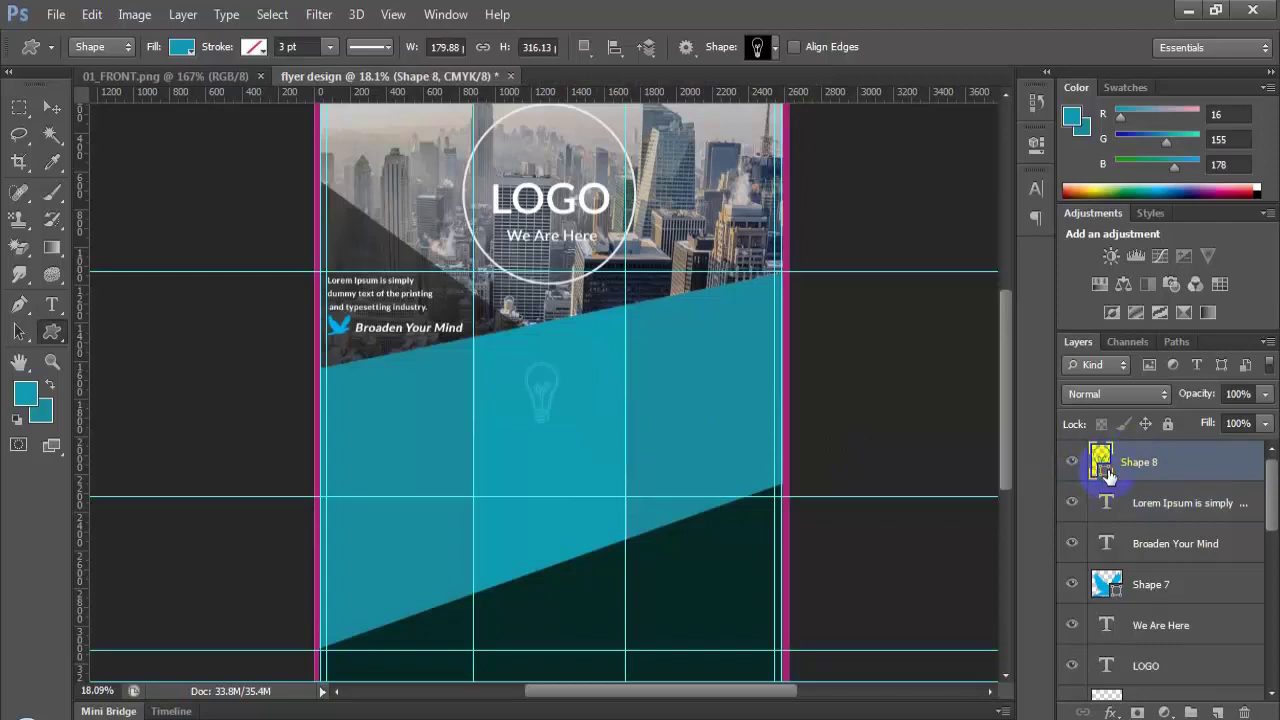
double_click(1103, 462)
left_click(759, 428)
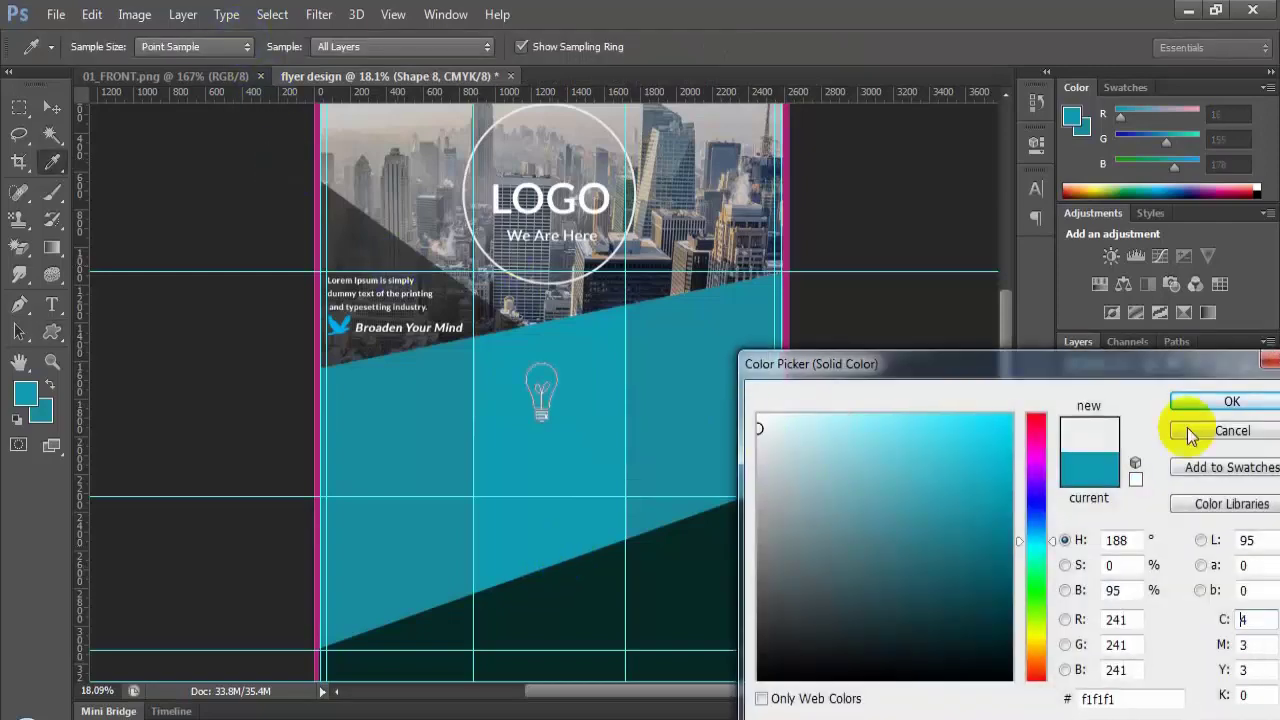
left_click(1214, 400)
key("u")
left_click(906, 420)
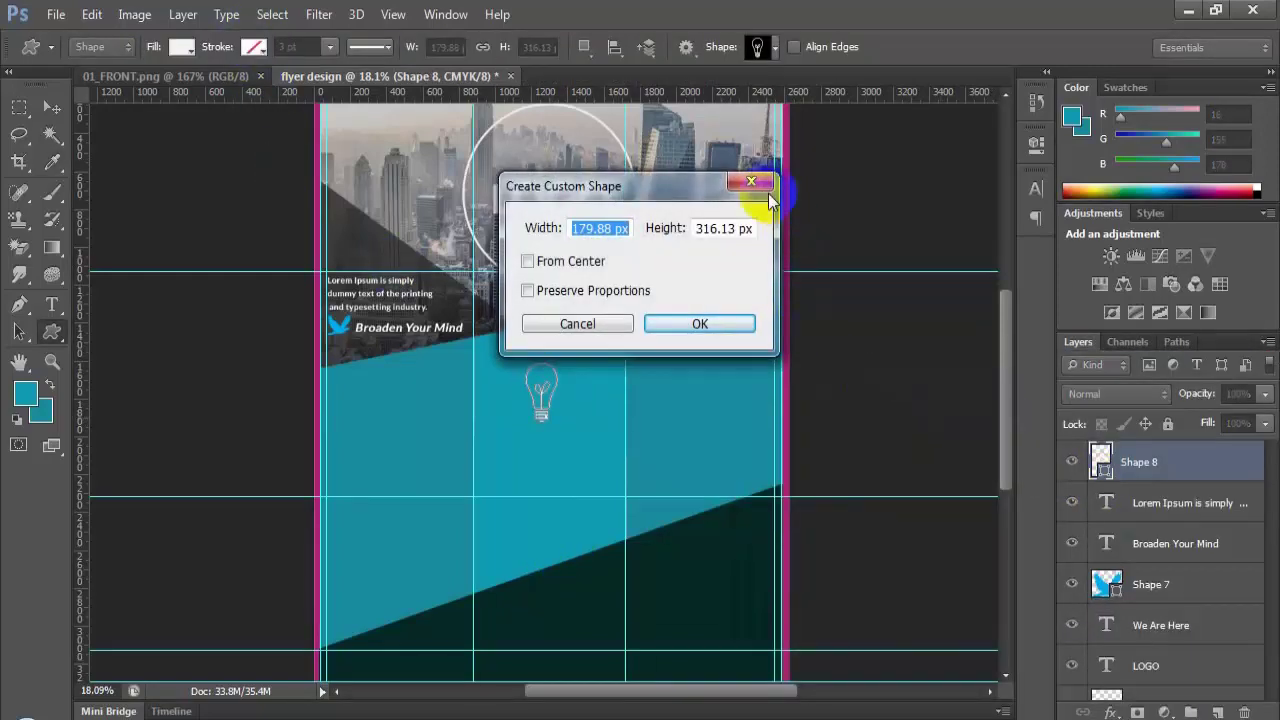
left_click(766, 188)
left_click(1190, 505)
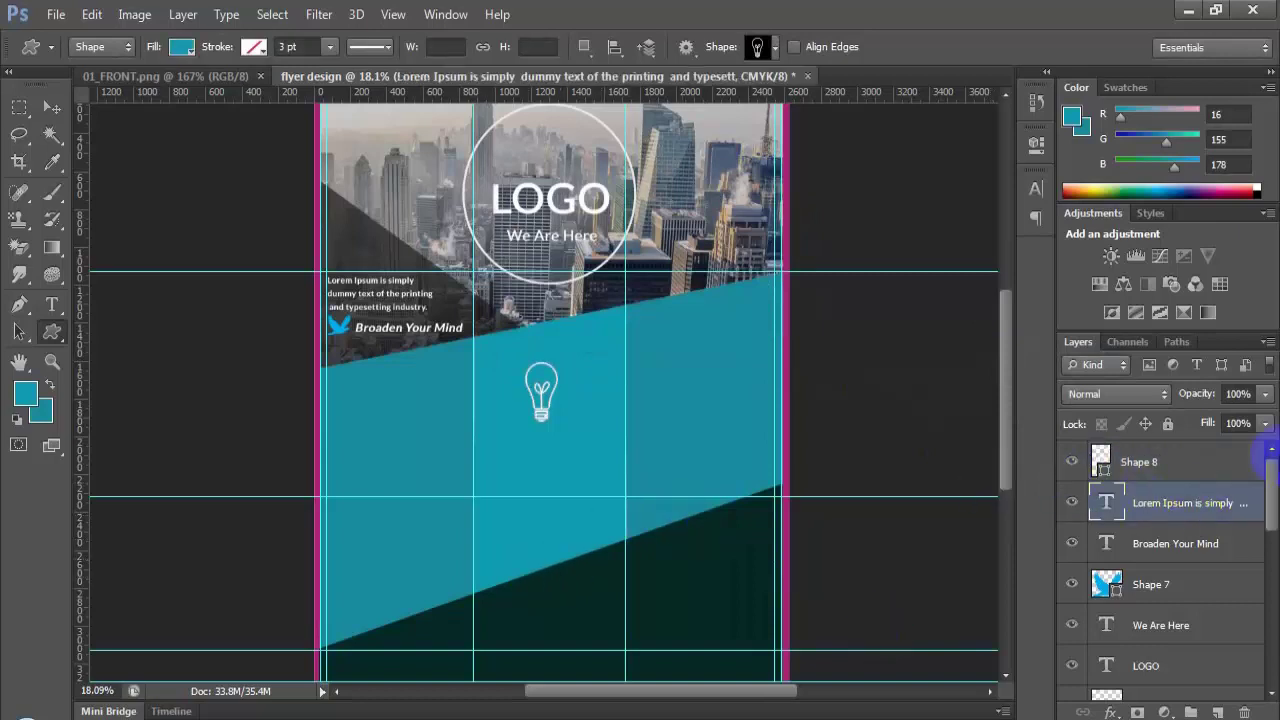
Step: Move the light bulb slightly up and toward the centre of the middle teal column
left_click(52, 107)
mouse_move(538, 394)
left_mouse_down()
mouse_move(557, 410)
mouse_move(561, 393)
left_mouse_up()
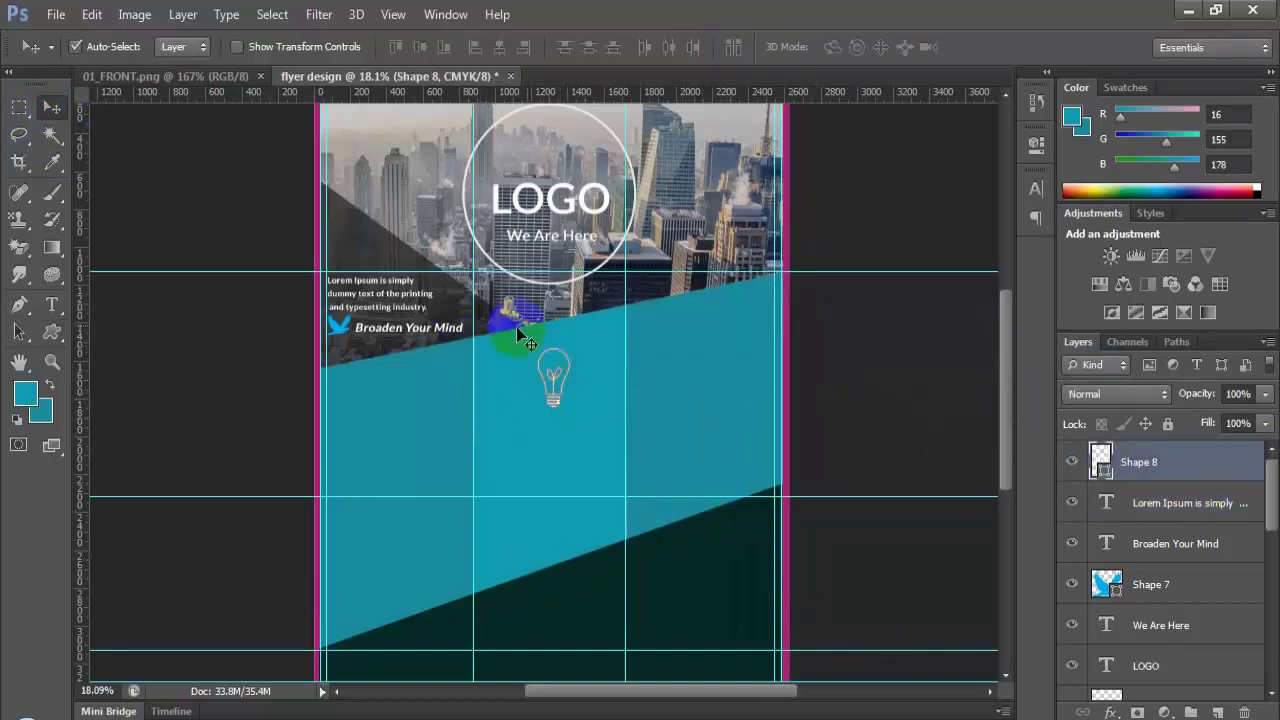
left_click(1160, 530)
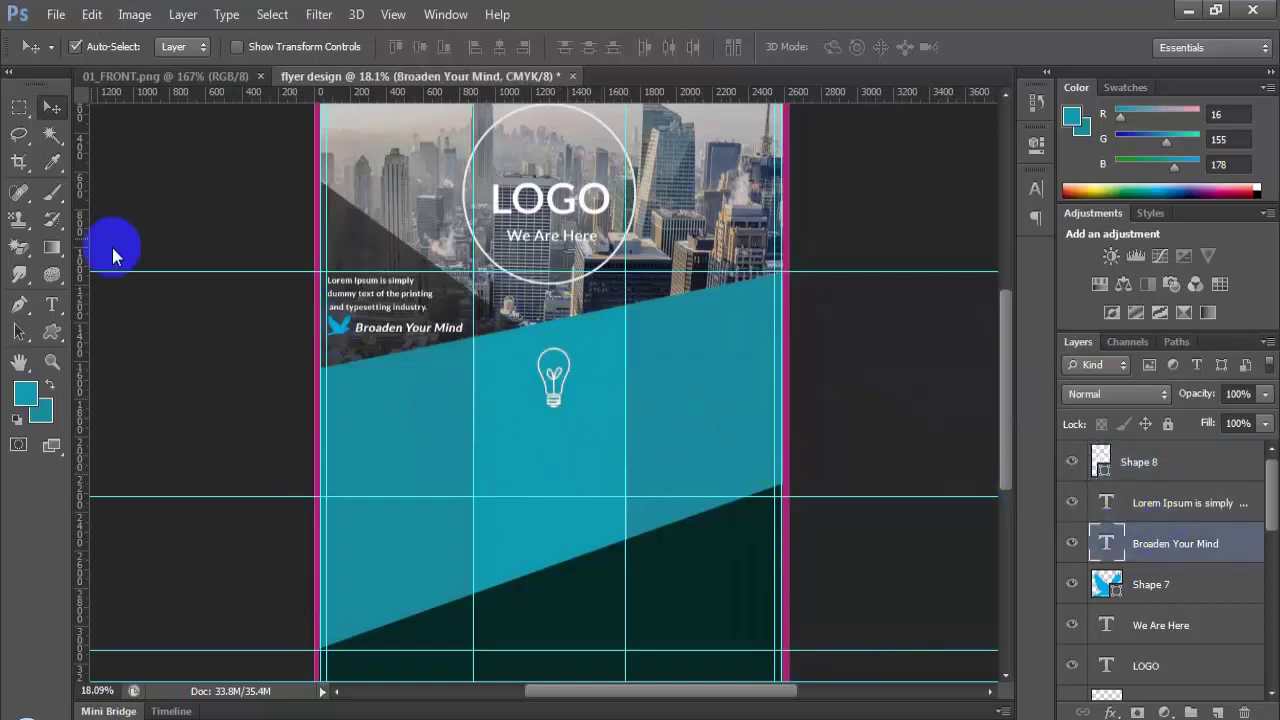
Step: Centre the light bulb horizontally between the middle column's guides, using a temporary rectangular selection that spans the column
left_click(19, 107)
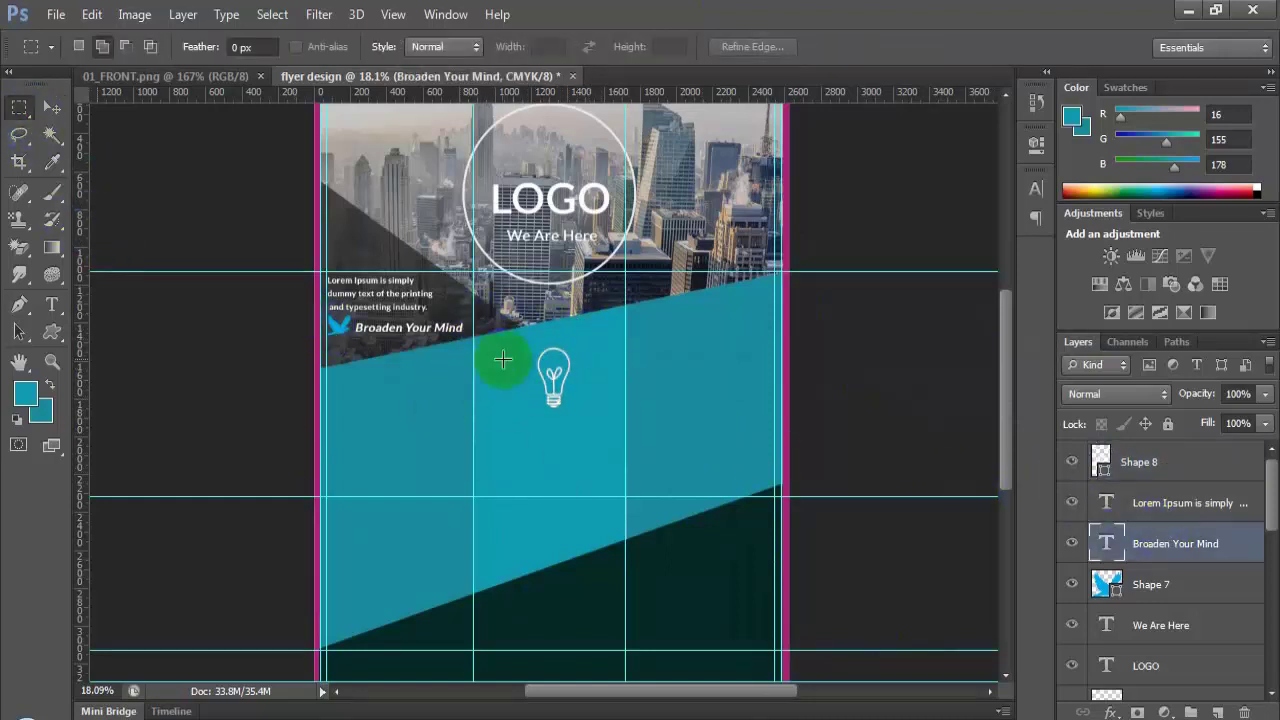
left_click(474, 340)
left_click_drag(474, 340, 625, 445)
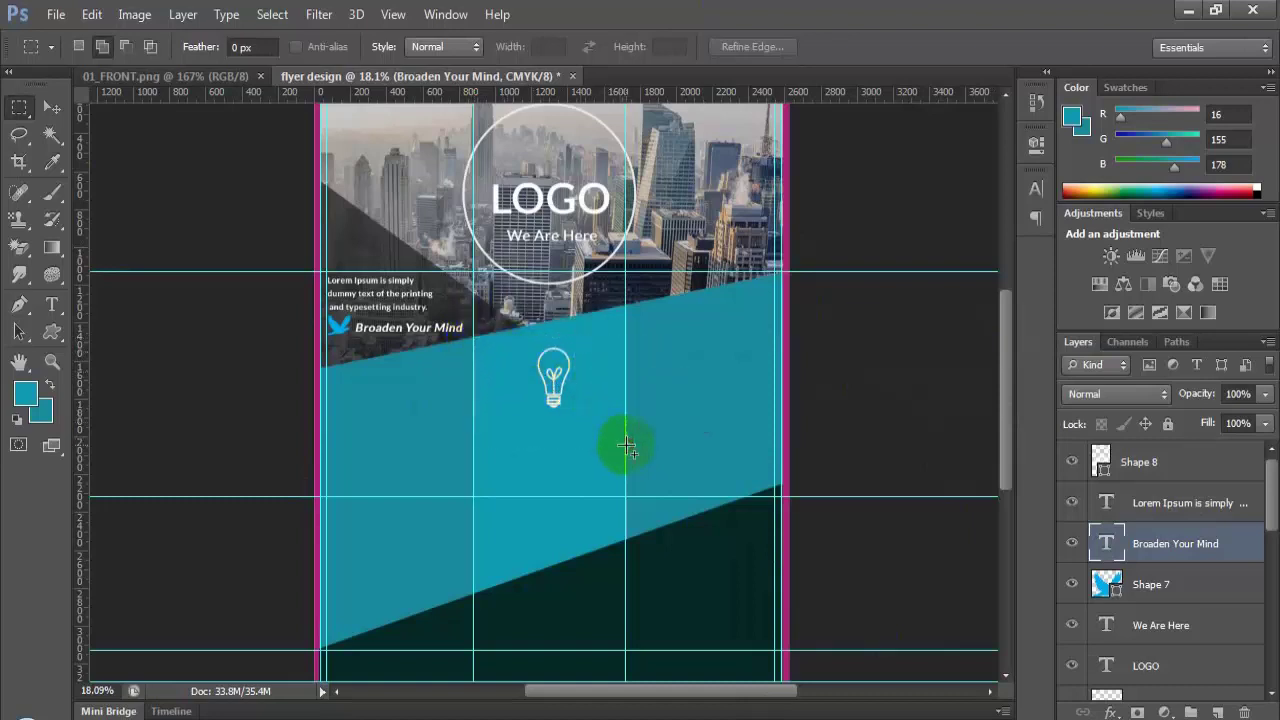
left_click(66, 114)
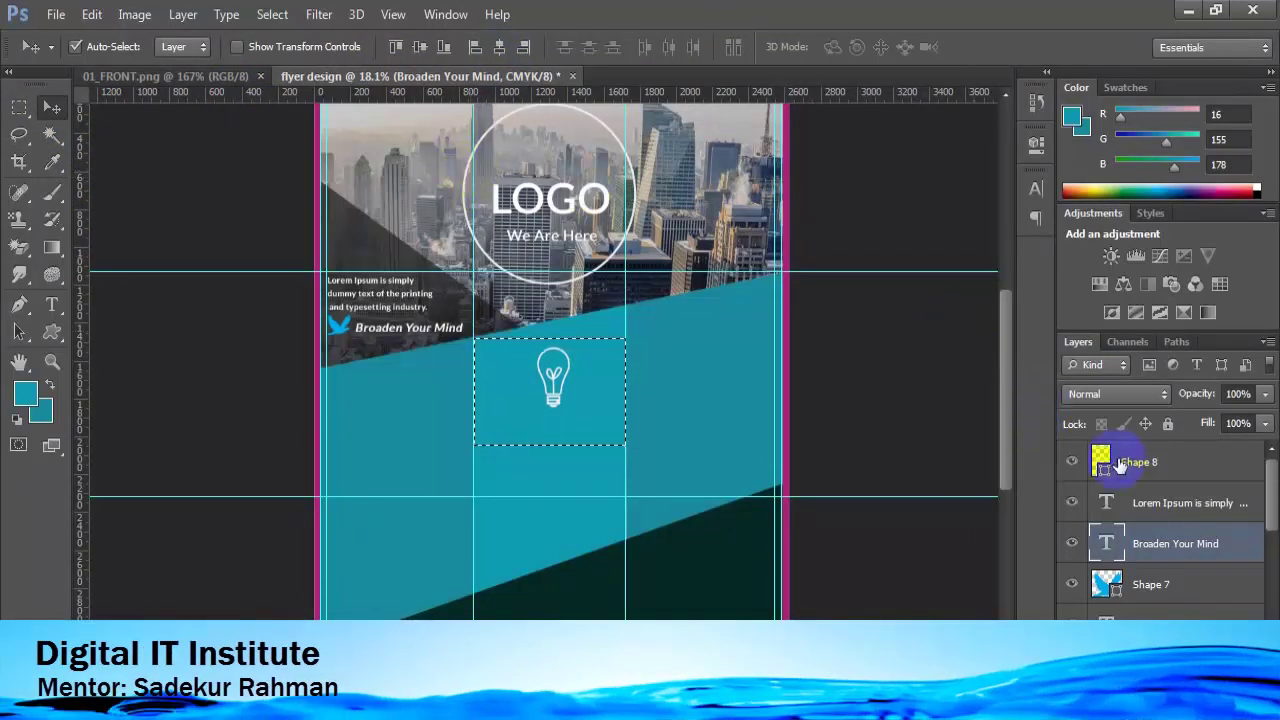
left_click(1120, 463)
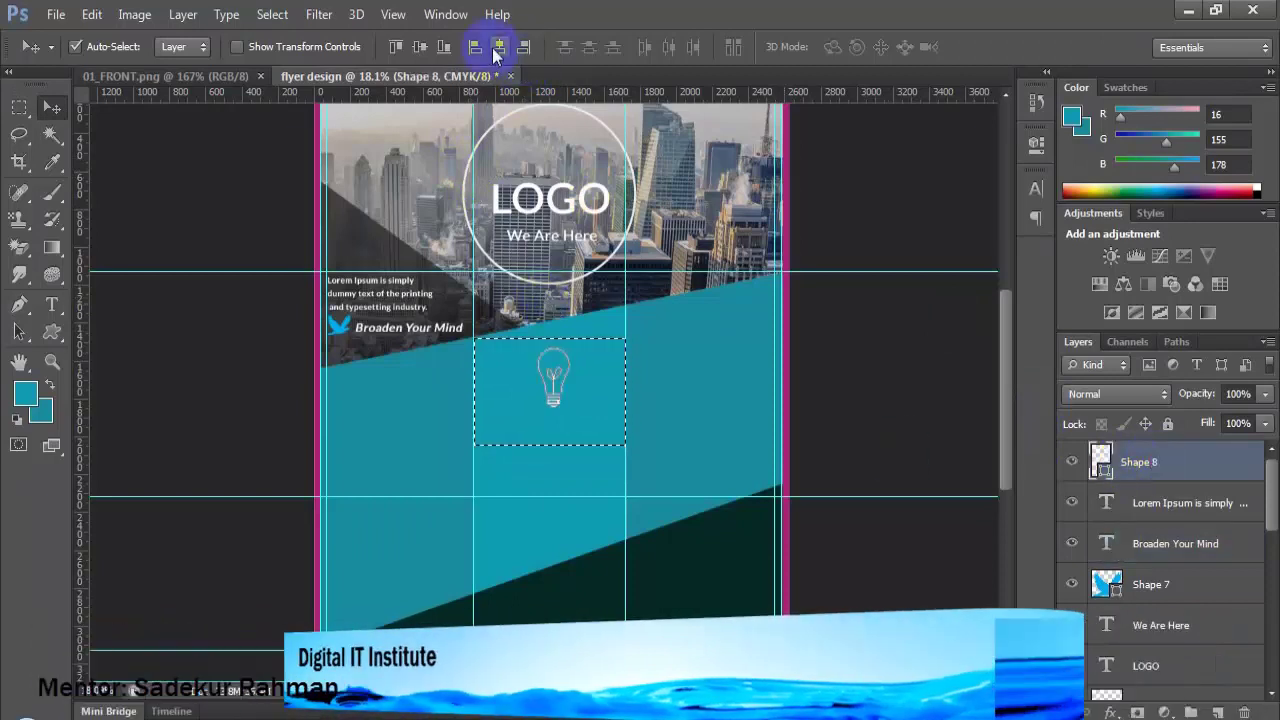
left_click(497, 46)
key("ctrl+d")
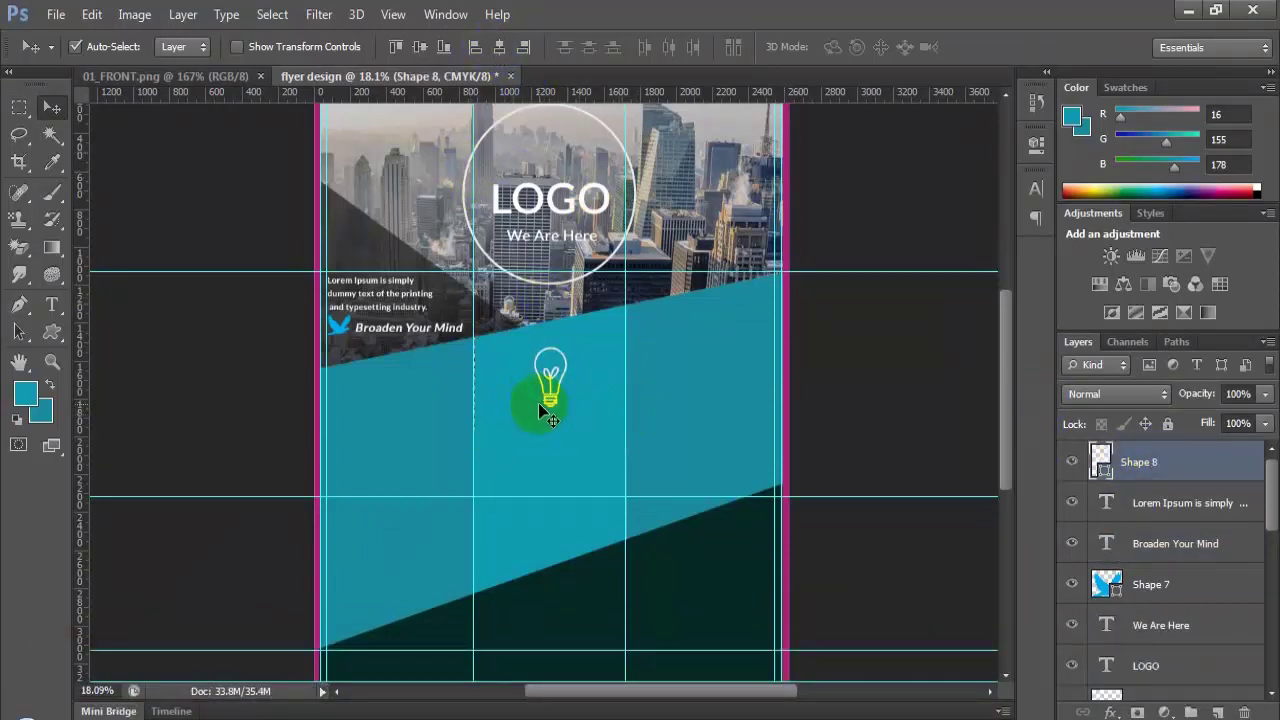
Step: Compare the light bulb's placement with the icon and text layout of the middle column in 01_FRONT.png
scroll(591, 486, "up", 1)
scroll(550, 490, "up", 5)
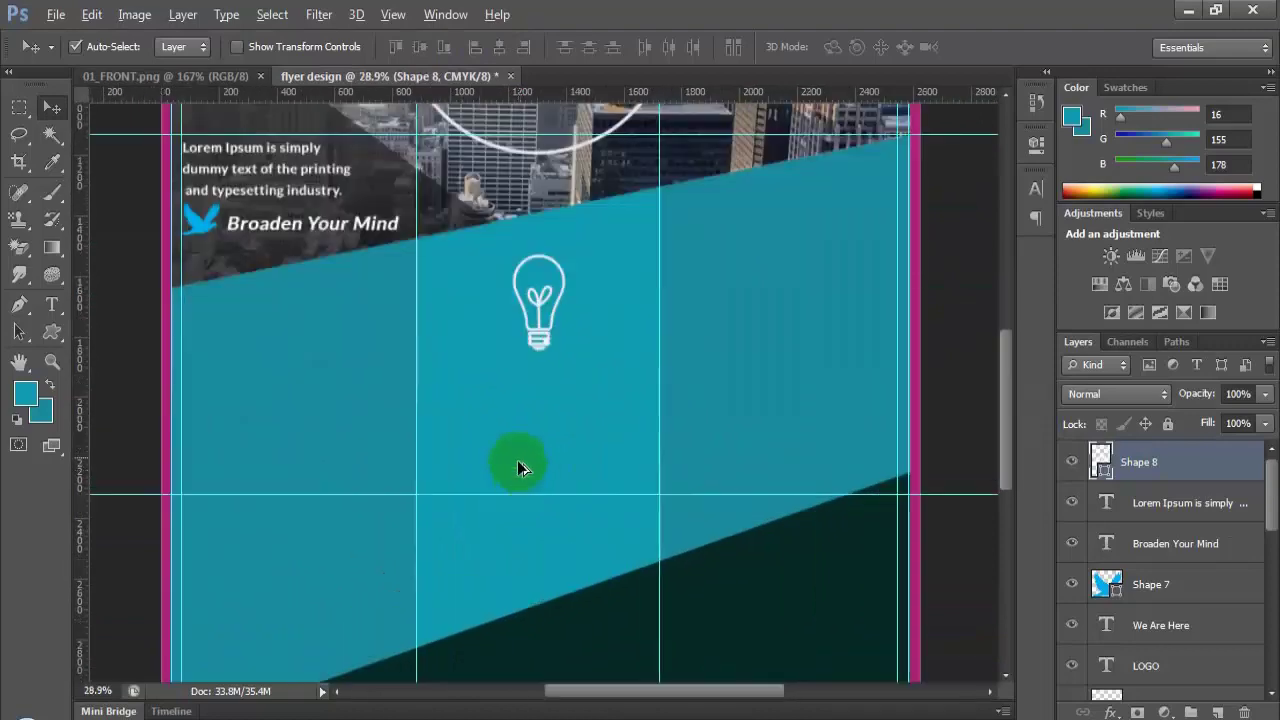
scroll(531, 440, "up", 3)
scroll(551, 412, "down", 6)
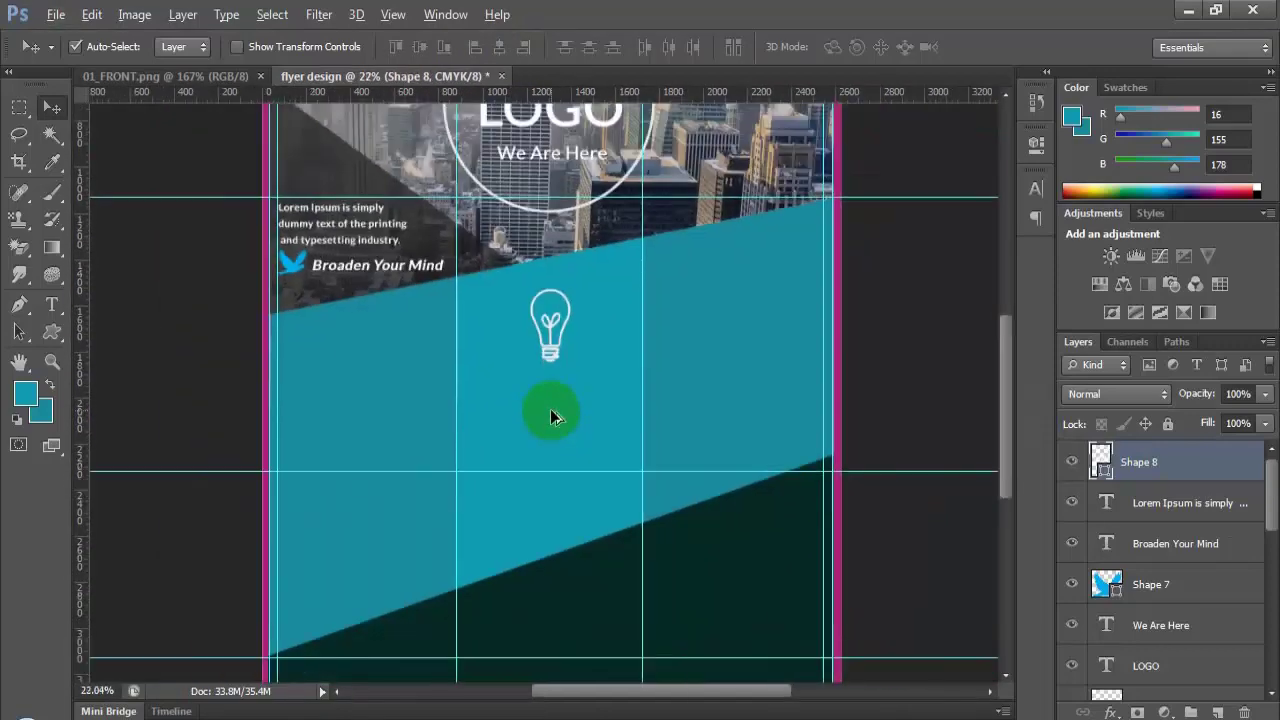
scroll(559, 441, "down", 3)
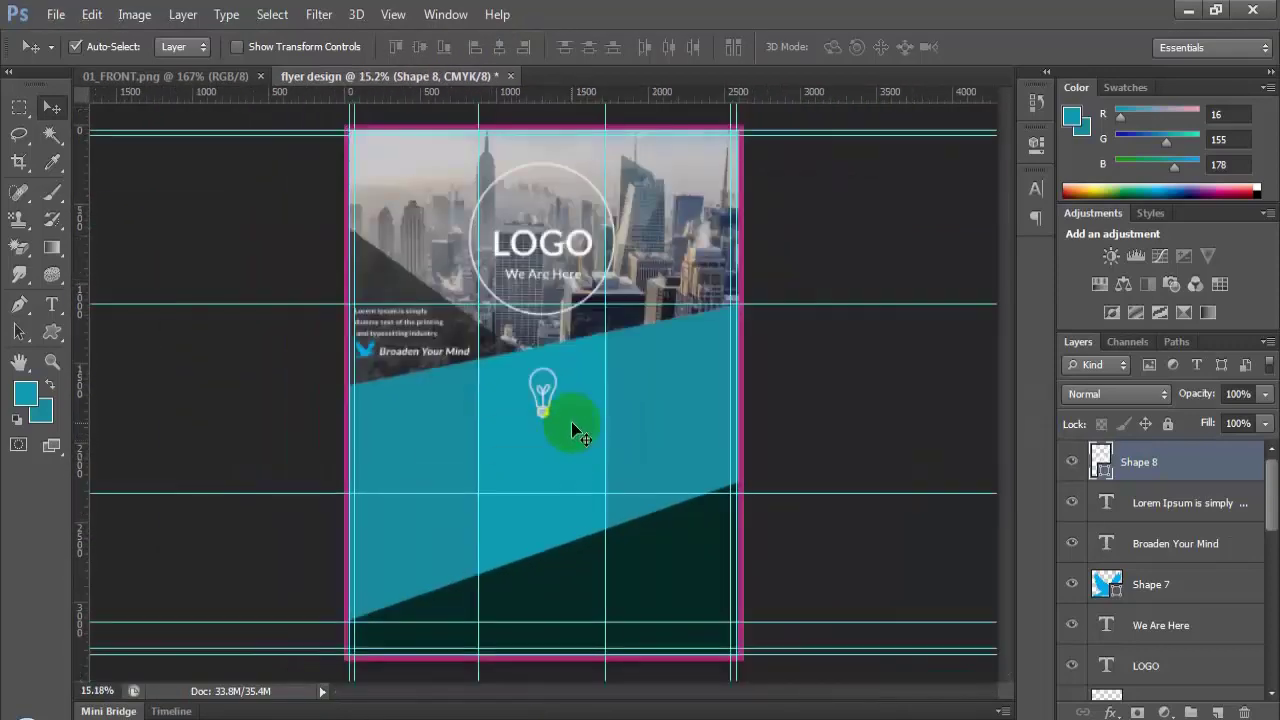
left_click(170, 76)
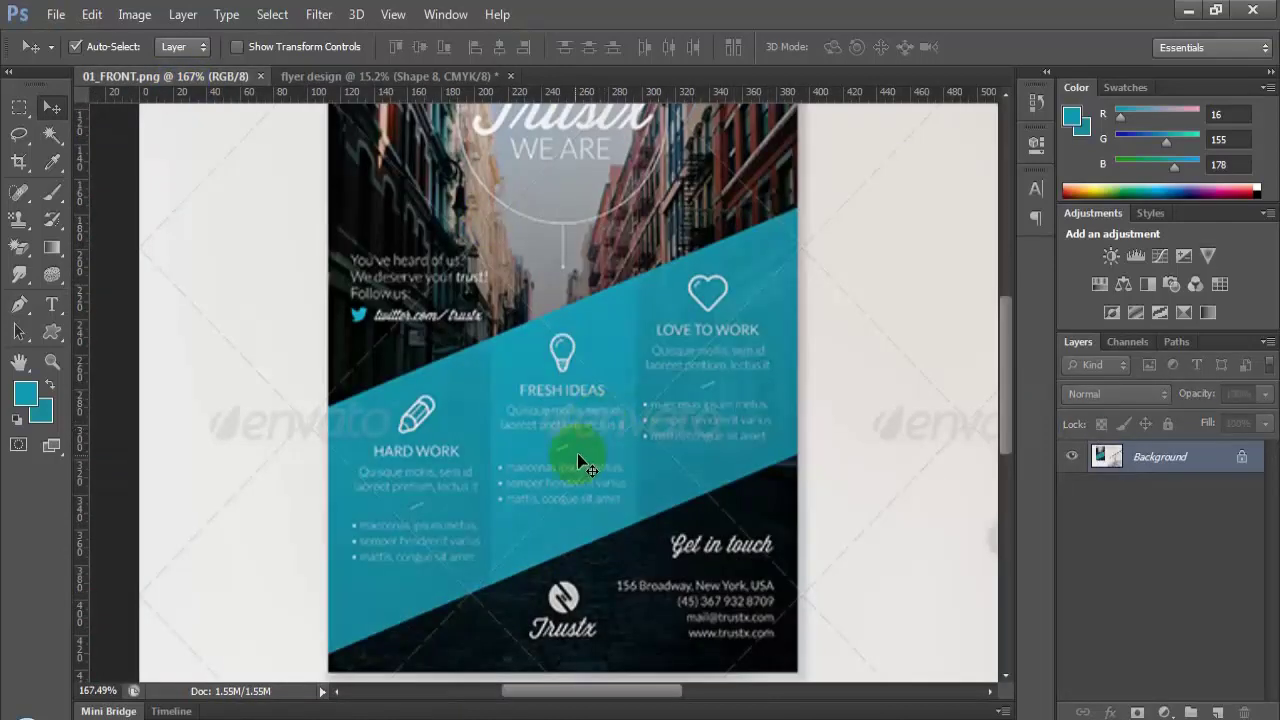
left_click(449, 78)
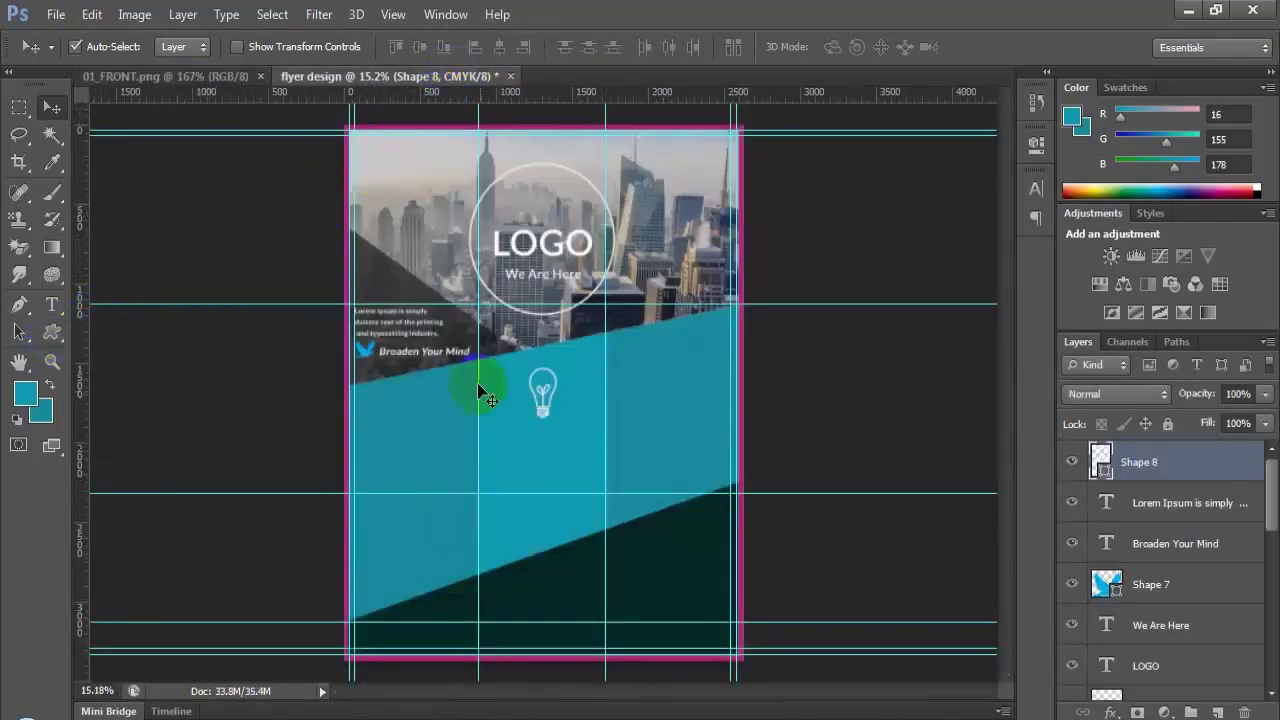
Step: Copy the three-line Lorem Ipsum text into a new centre-aligned text layer placed below the light bulb in the middle column
left_click(385, 322)
double_click(1106, 503)
key("ctrl+c")
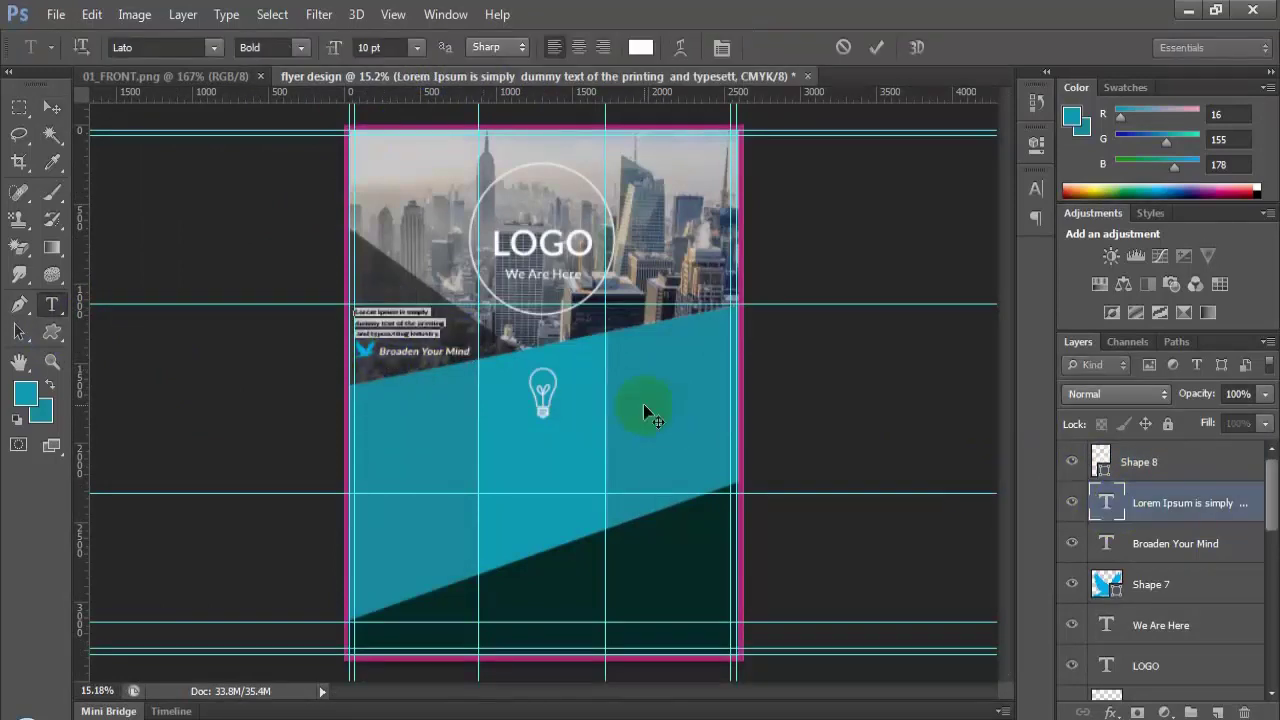
left_click(18, 107)
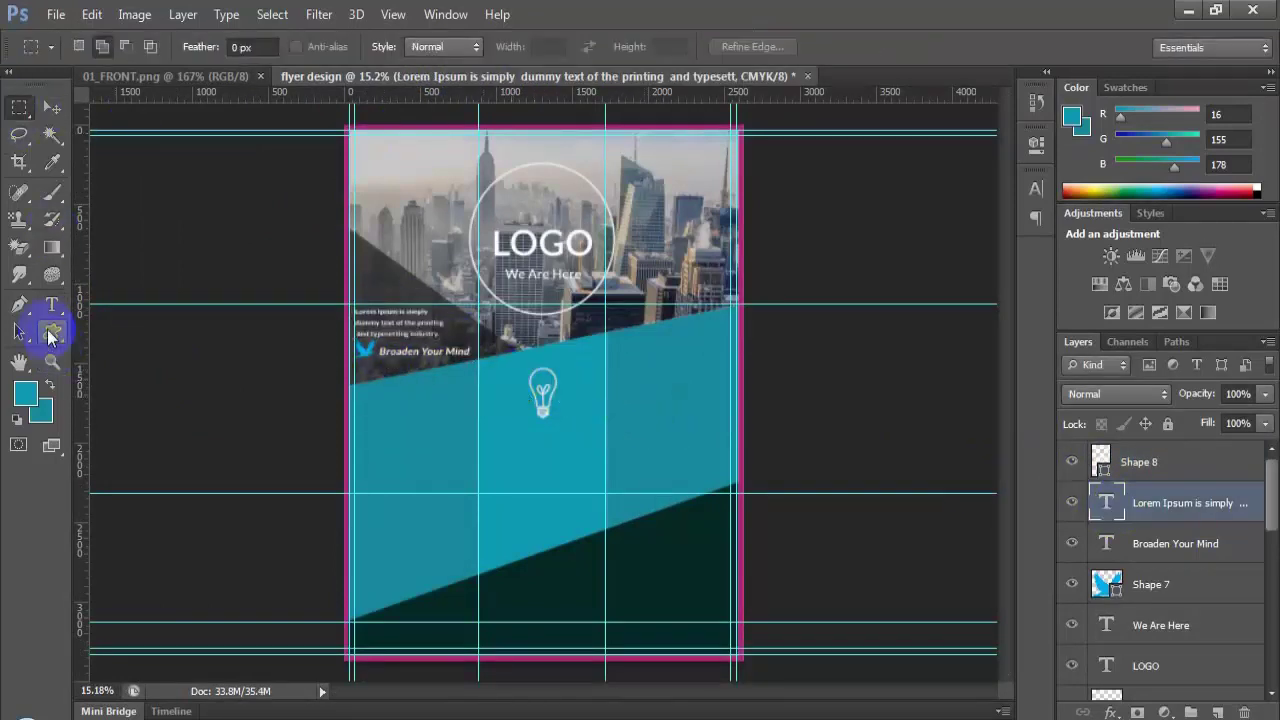
left_click(52, 304)
left_click(503, 453)
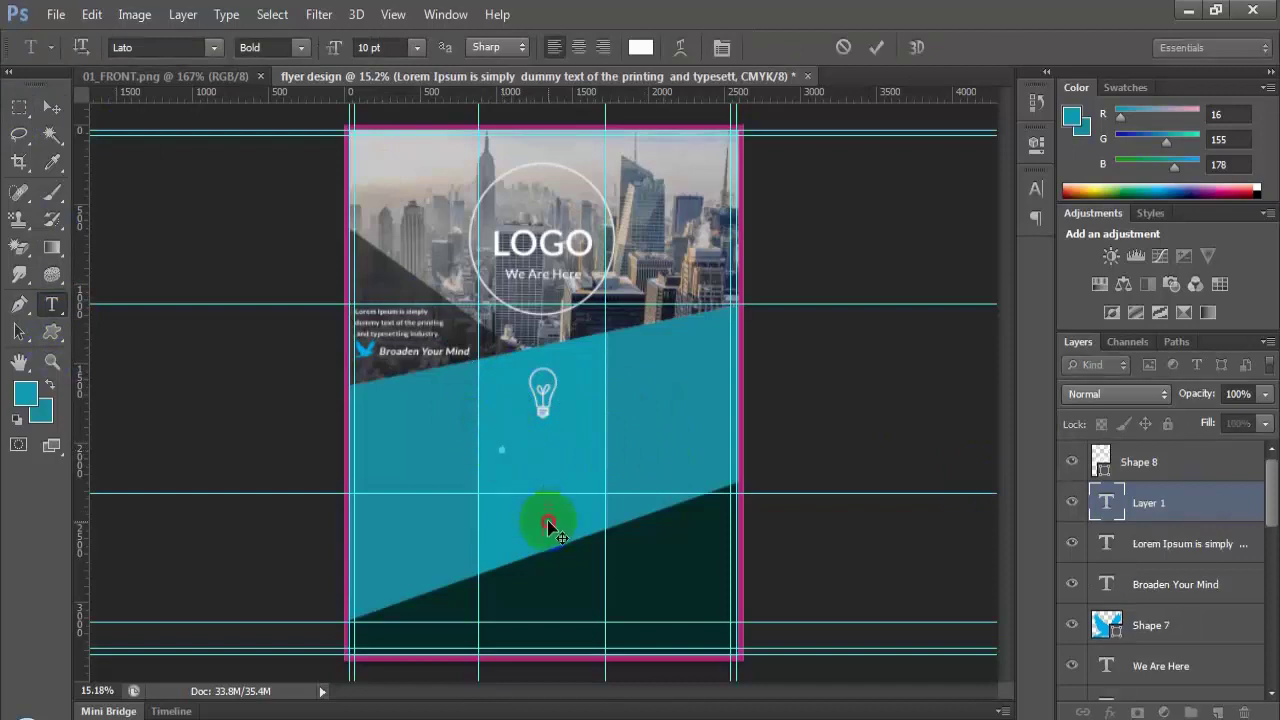
key("ctrl+v")
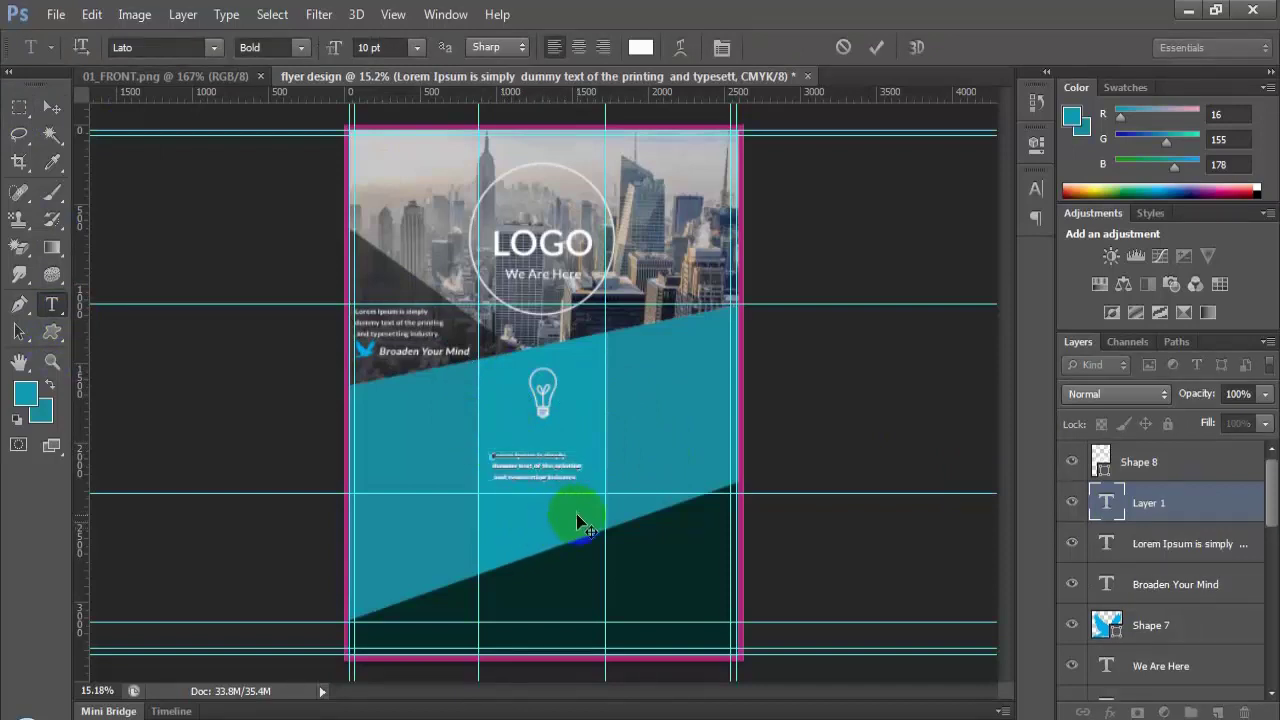
left_click(578, 47)
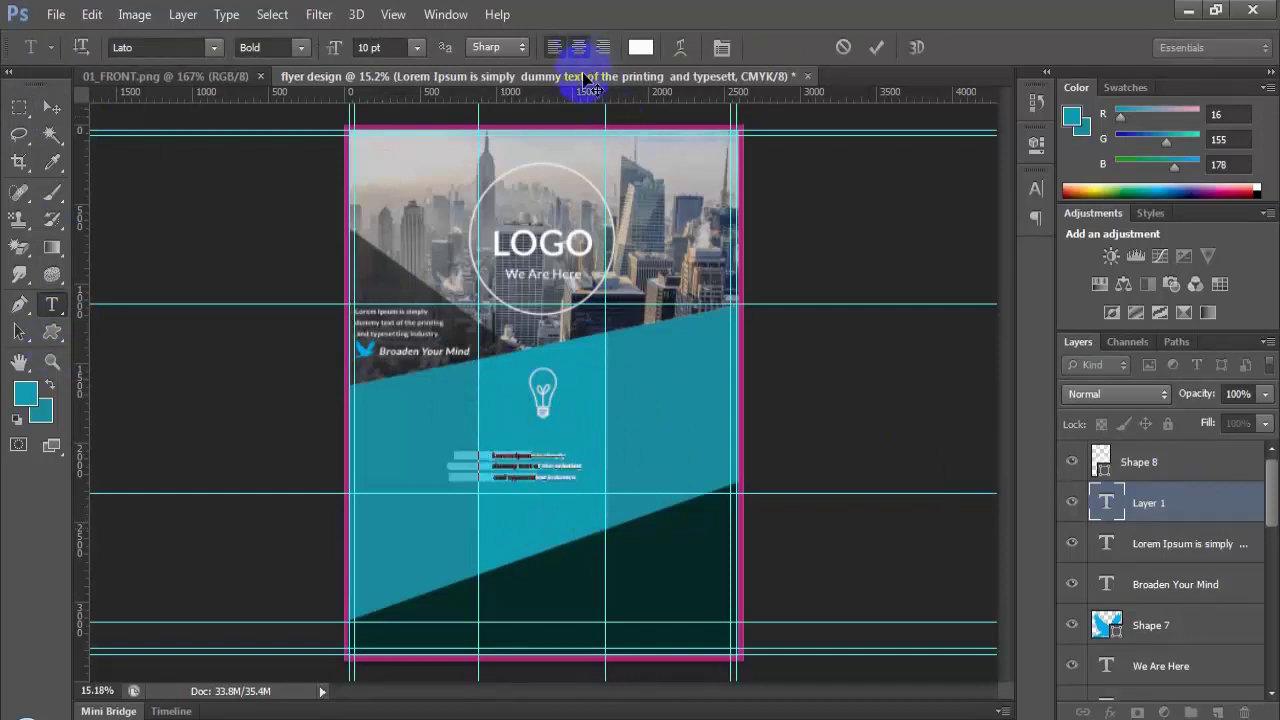
left_click_drag(583, 553, 640, 541)
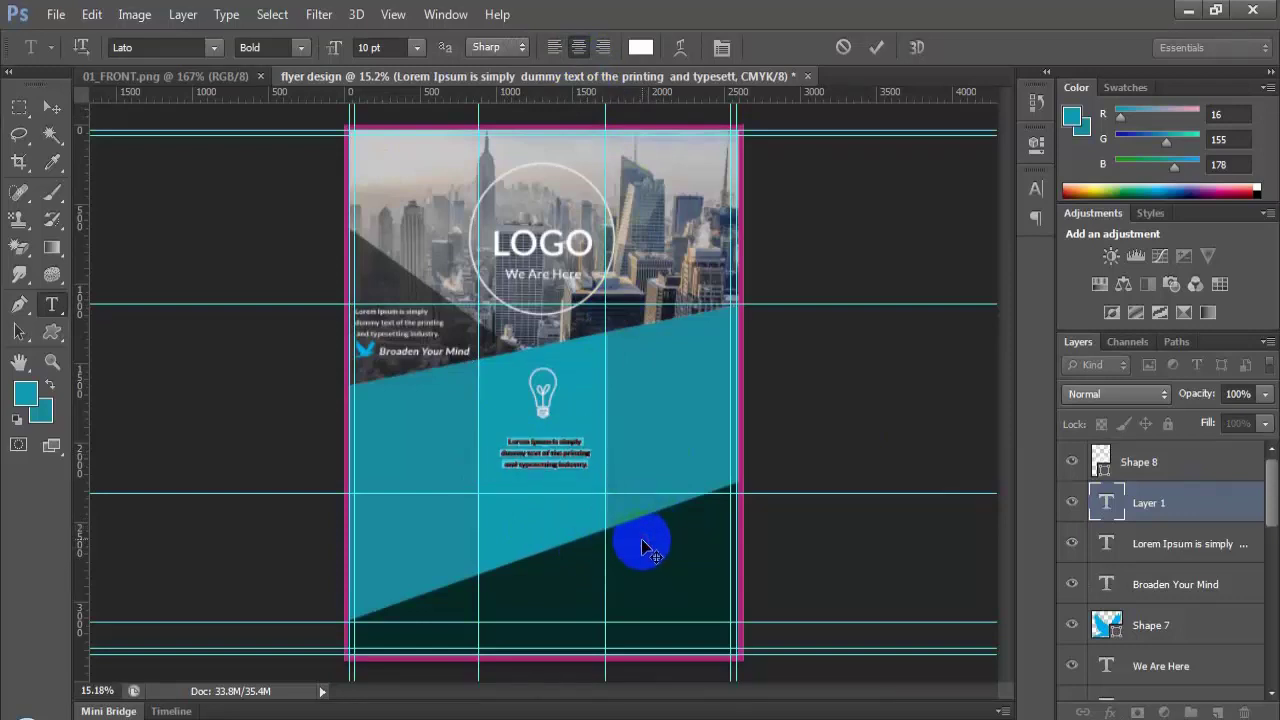
Step: Compare the middle column with the bulleted text below the light bulb in 01_FRONT.png
left_click(1171, 550)
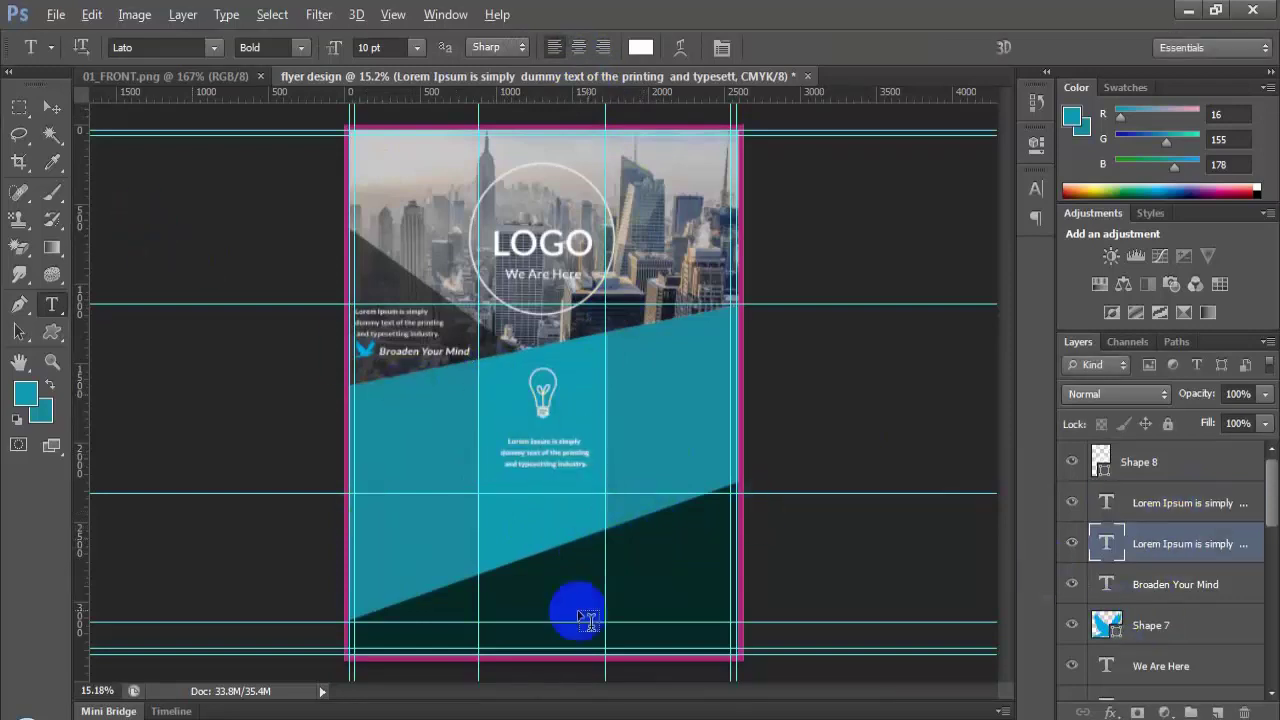
scroll(588, 620, "up", 5)
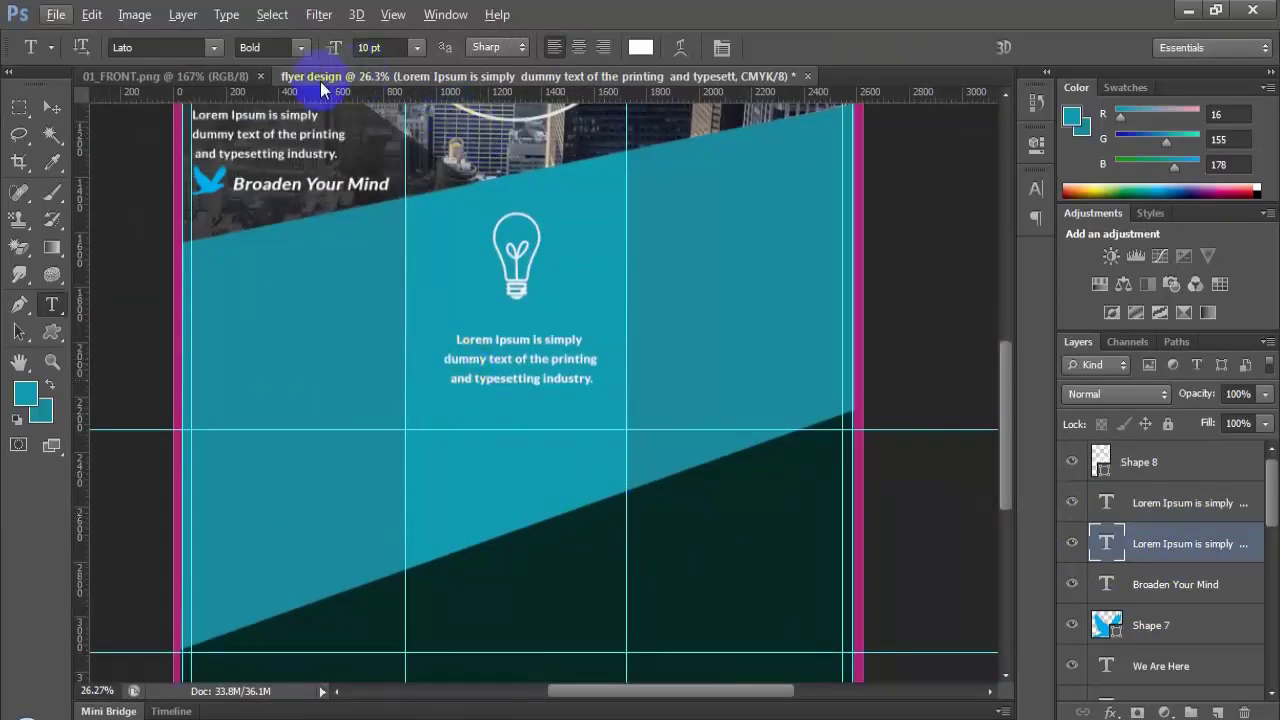
left_click(200, 77)
scroll(511, 497, "up", 4)
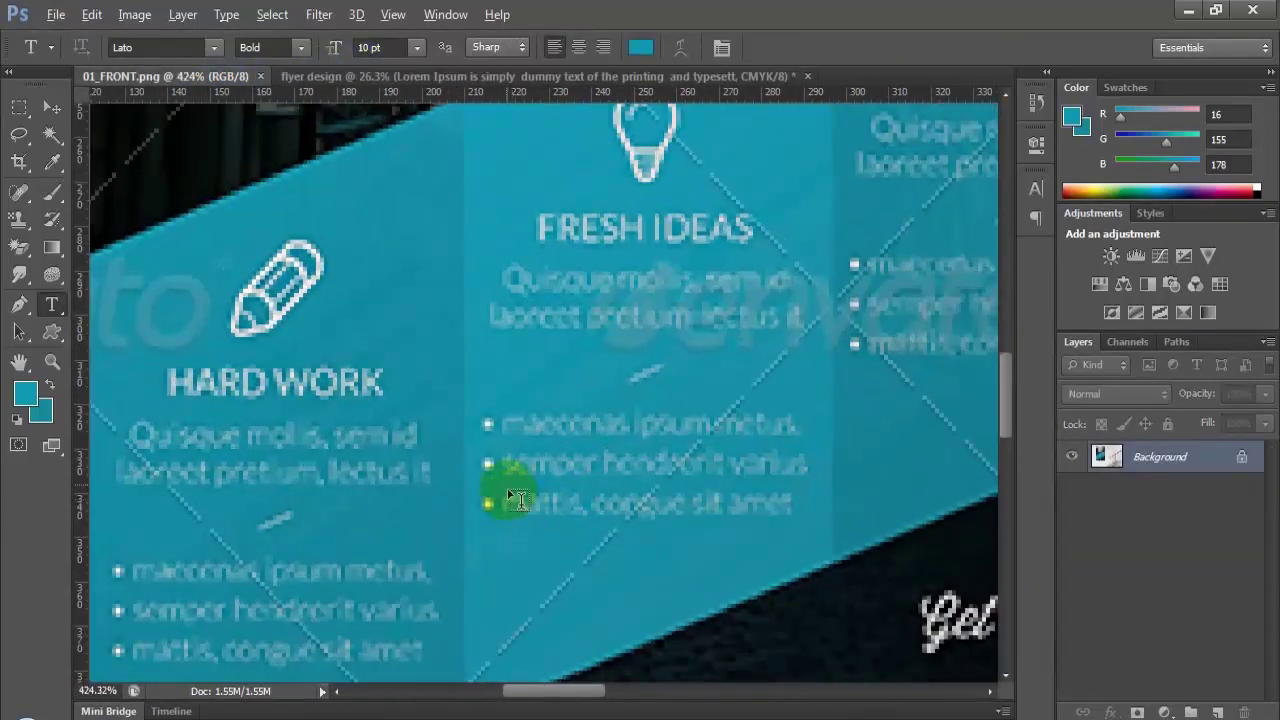
left_click(386, 80)
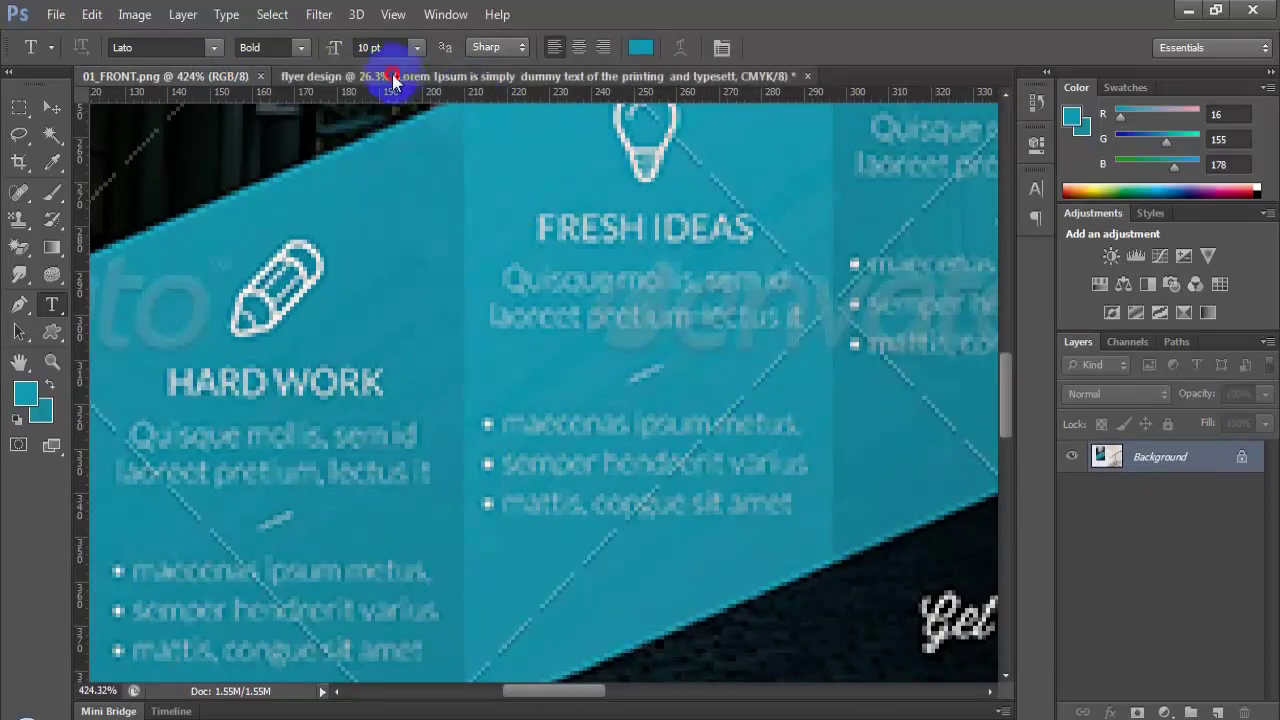
scroll(480, 430, "down", 2)
Step: Activate the Ellipse Tool and add a new empty layer above the light bulb shape layer
left_click(52, 332)
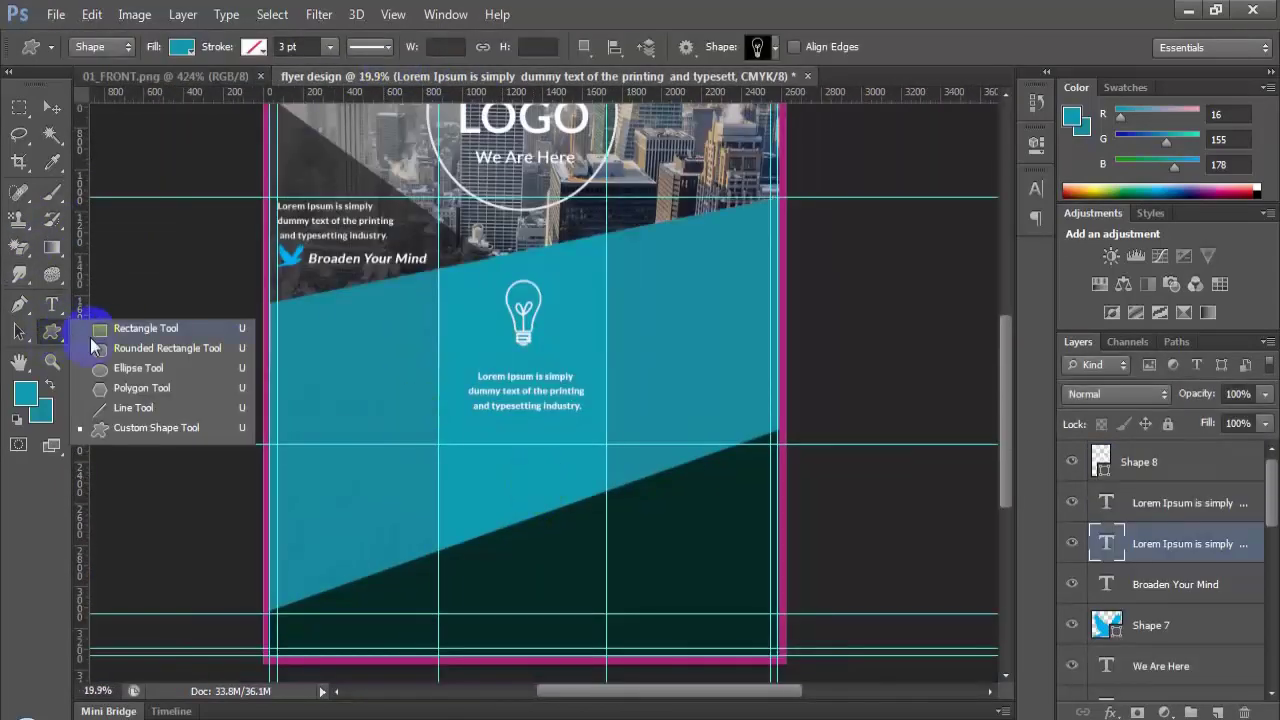
left_click(132, 372)
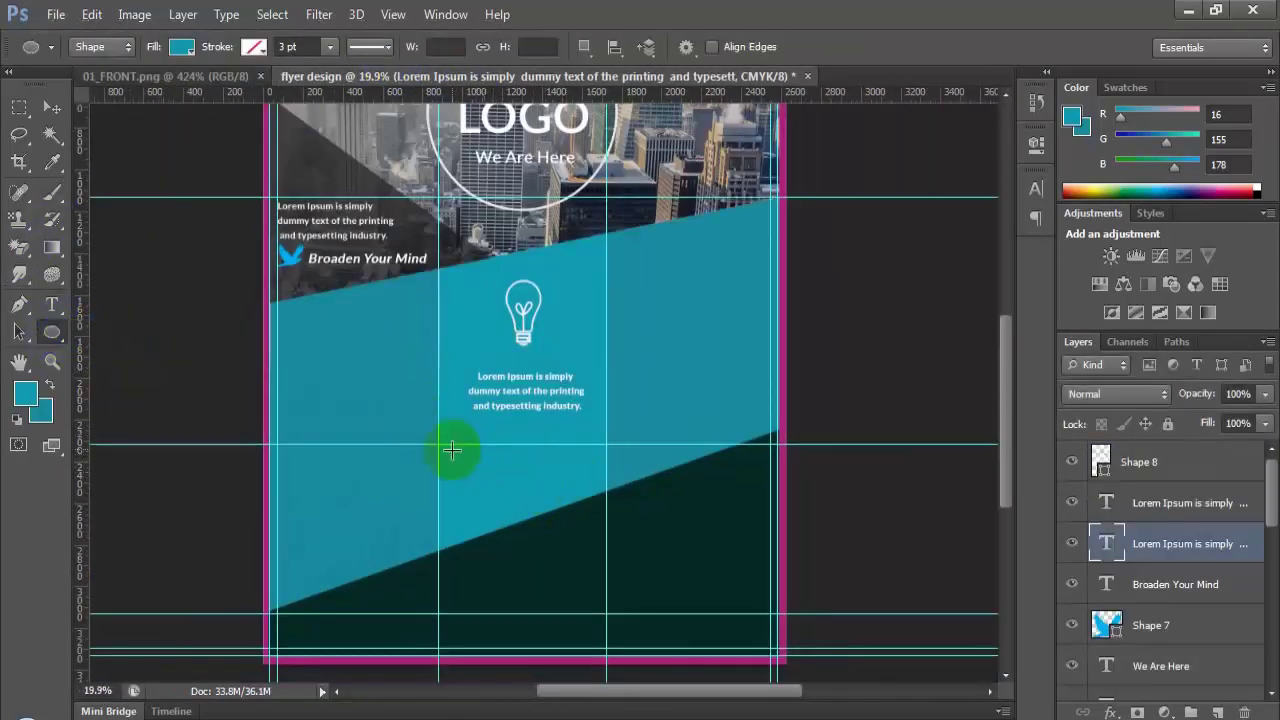
left_click(1167, 476)
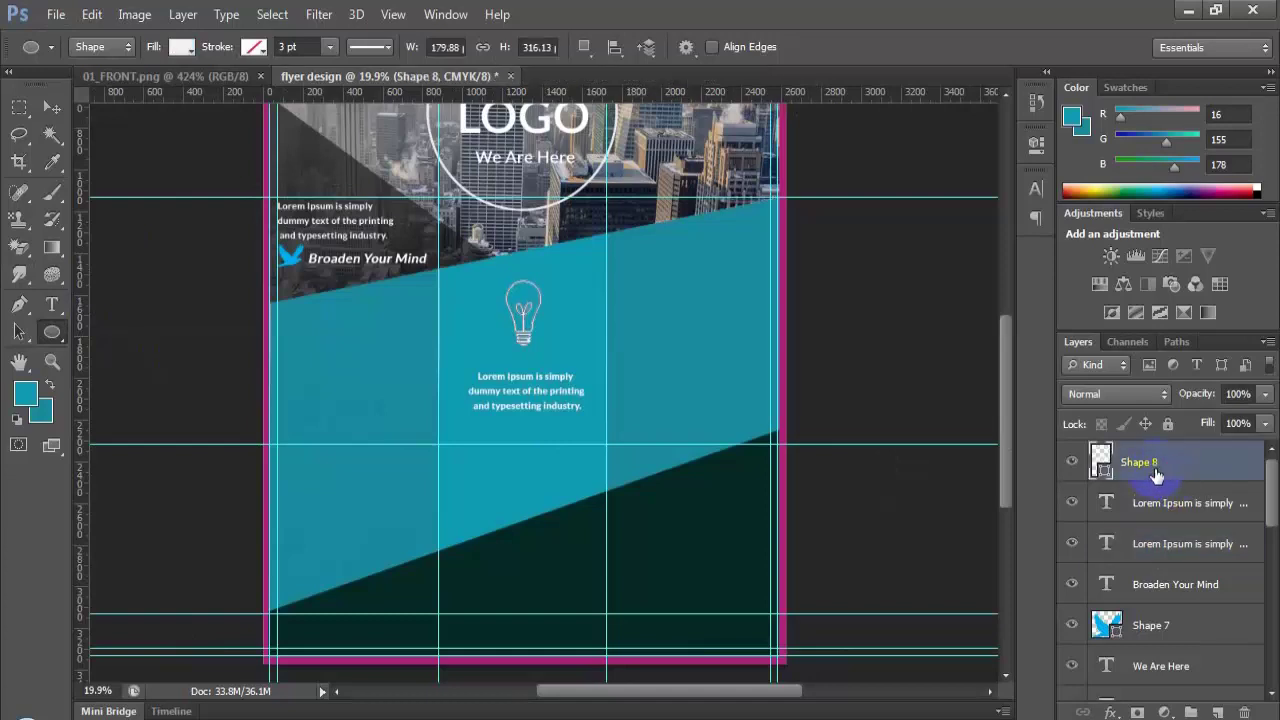
left_click(1220, 711)
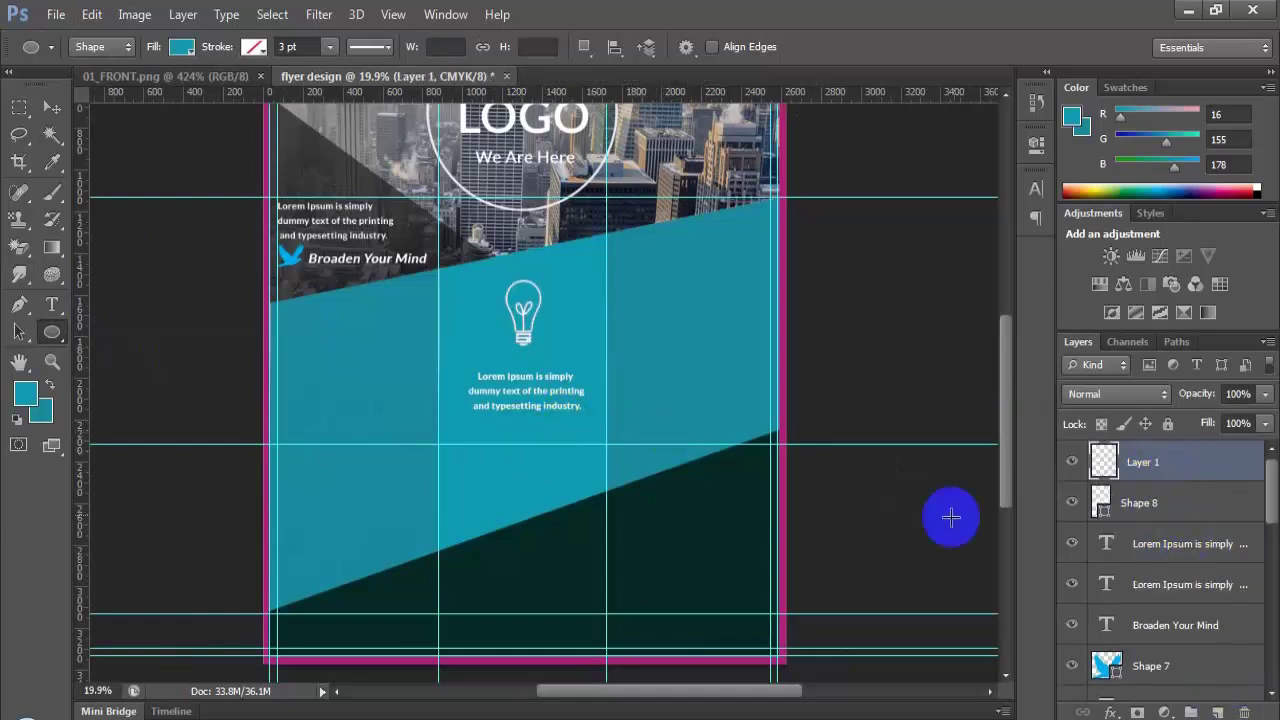
scroll(486, 431, "up", 5)
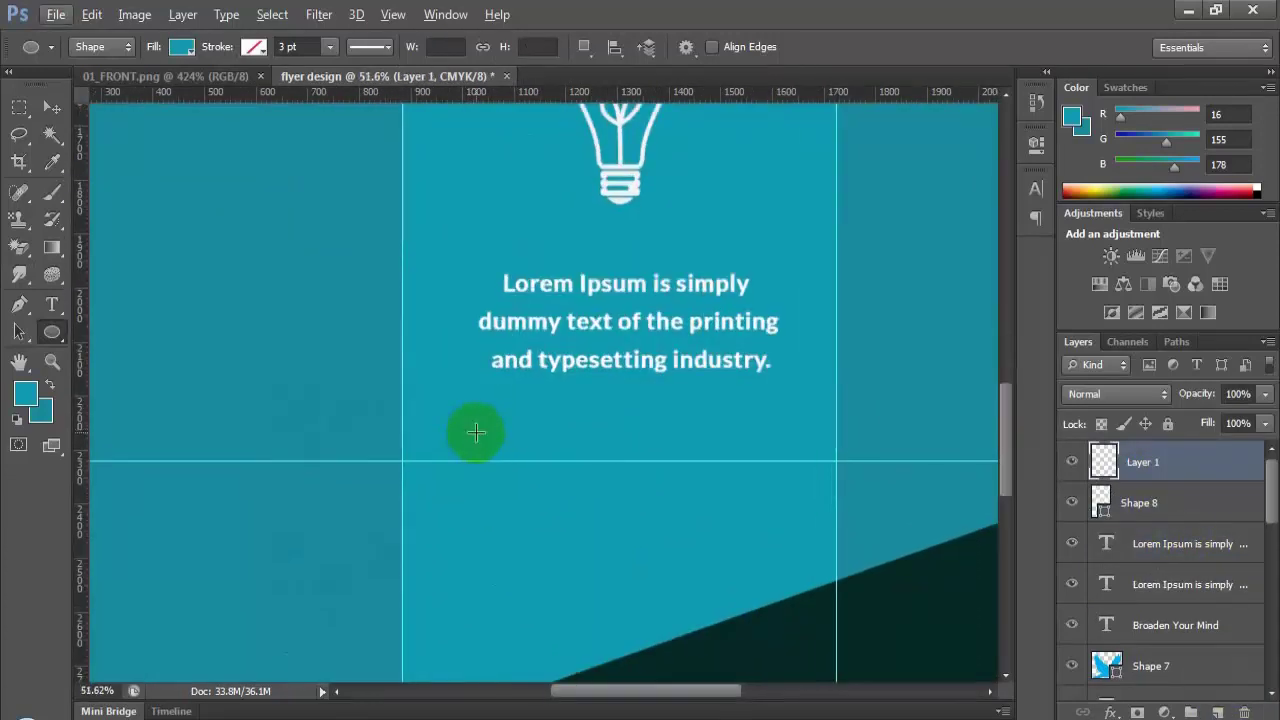
scroll(524, 399, "down", 3)
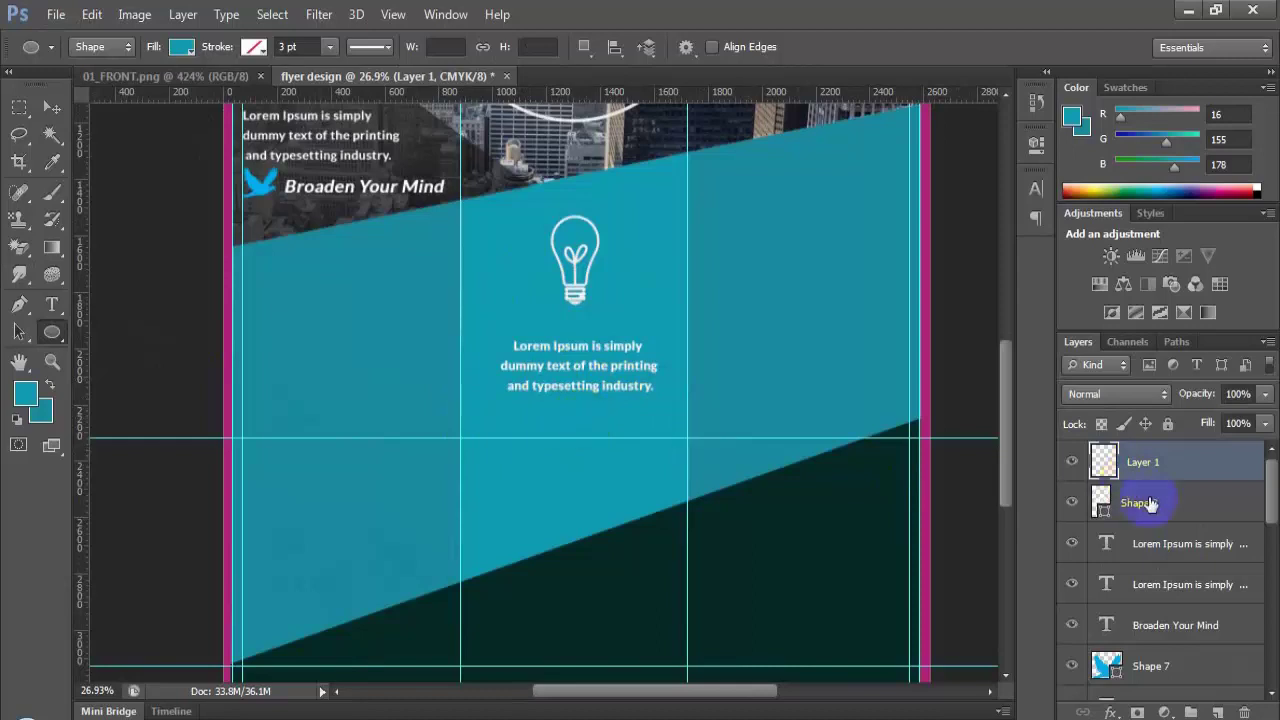
Step: Centre the three-line Lorem Ipsum text horizontally between the middle column's guides, using a temporary rectangular selection that spans the column
left_click(1155, 545)
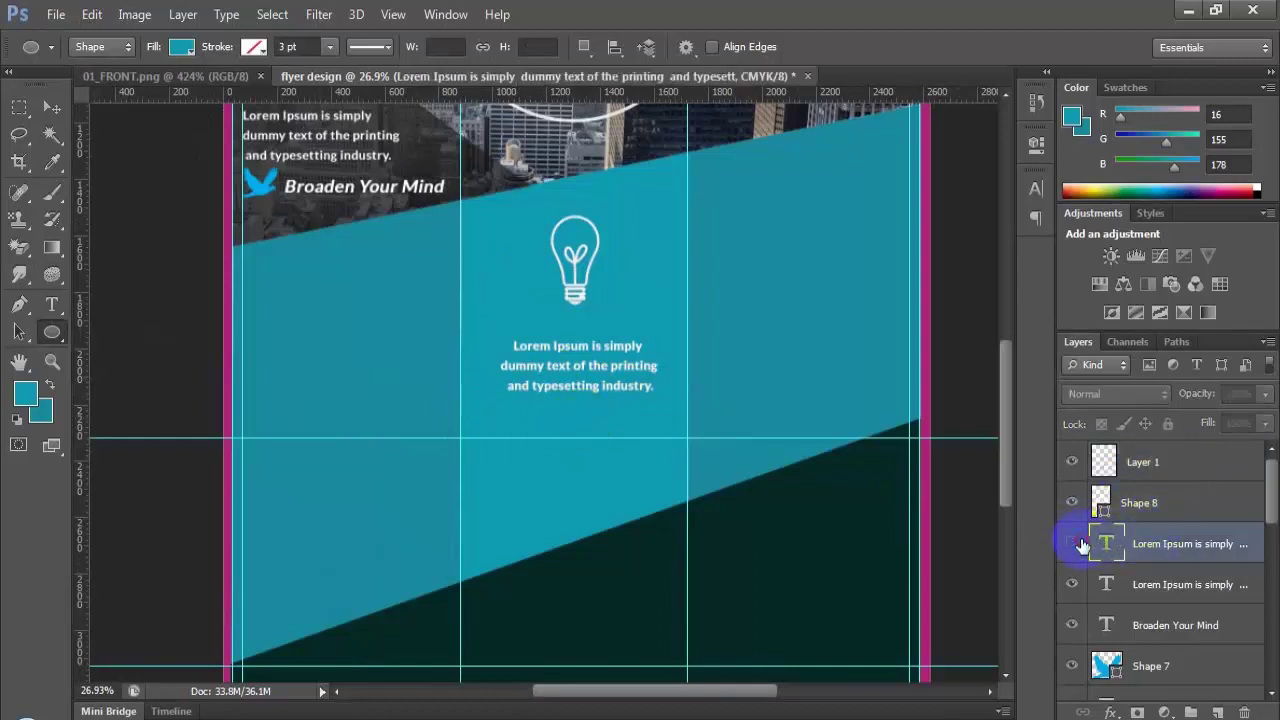
left_click(20, 110)
left_click(462, 378)
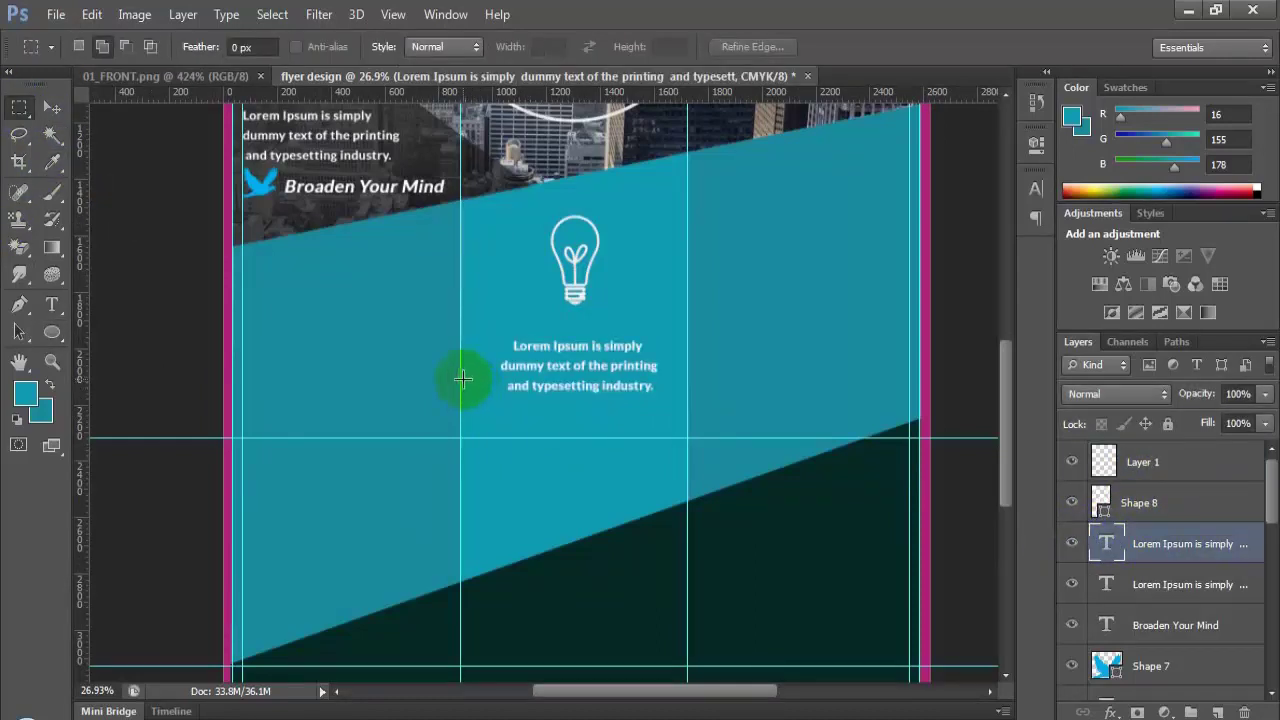
left_click(459, 323)
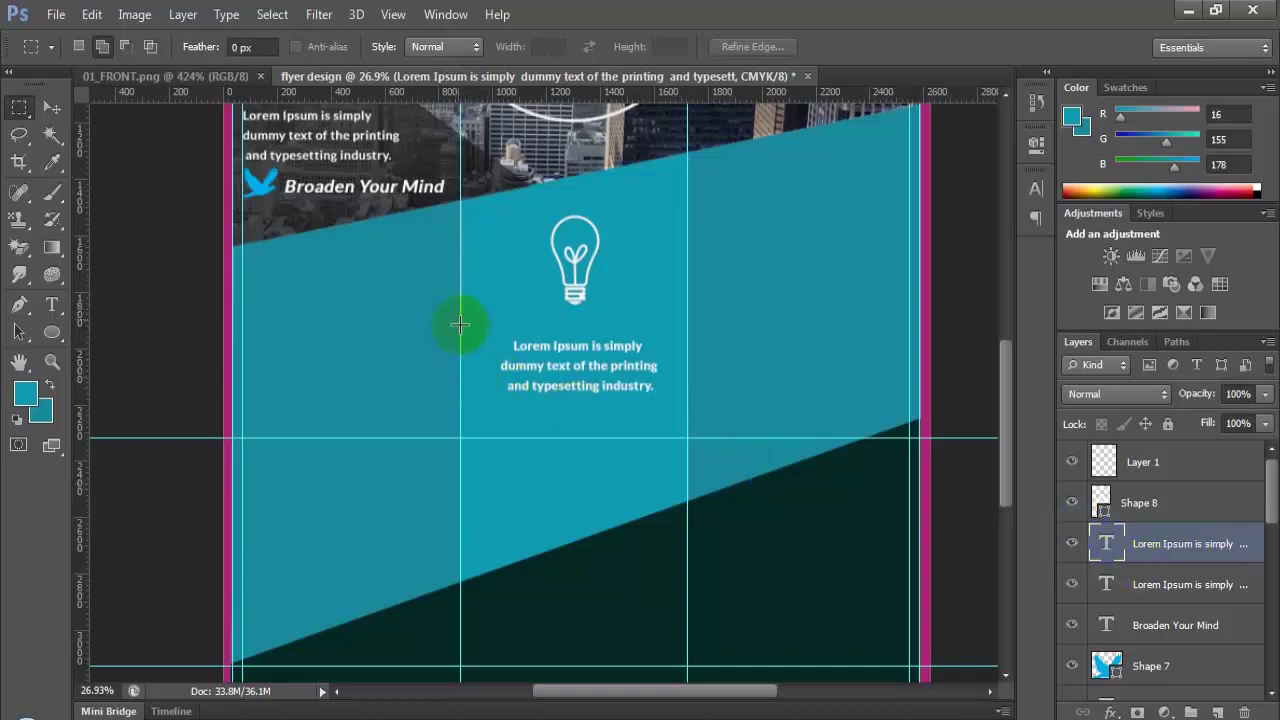
left_click_drag(461, 305, 687, 424)
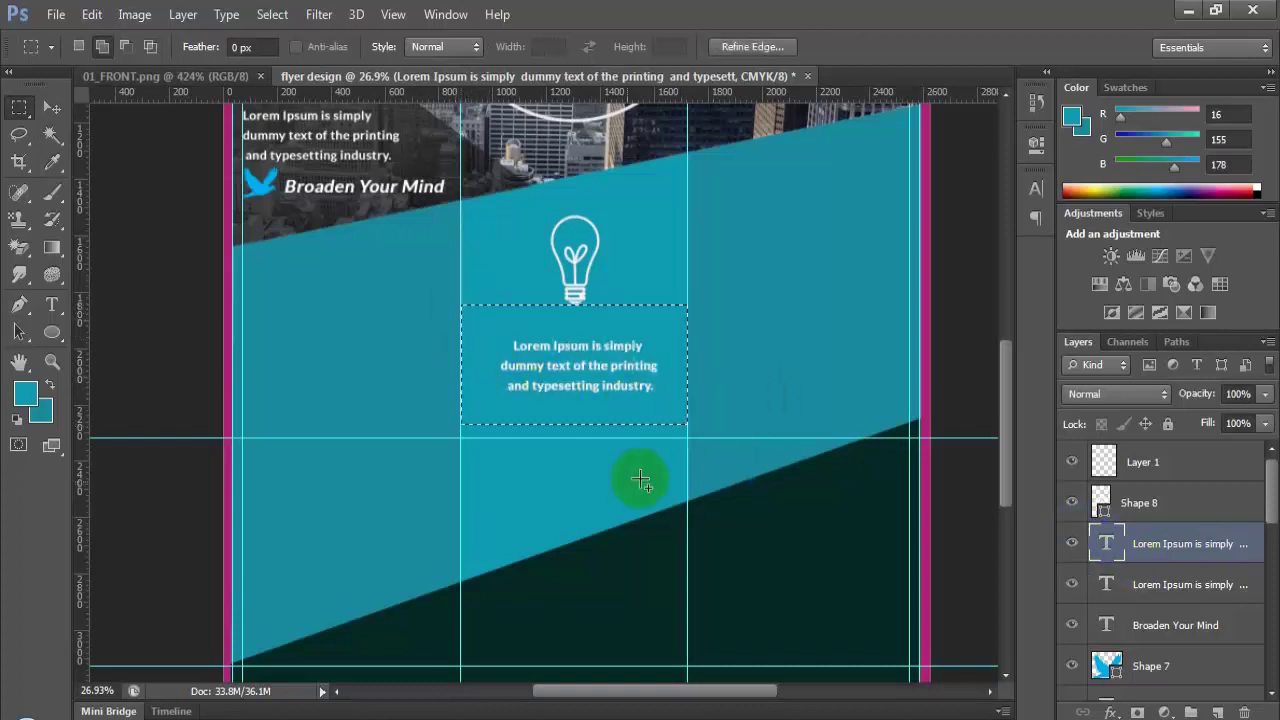
left_click(52, 107)
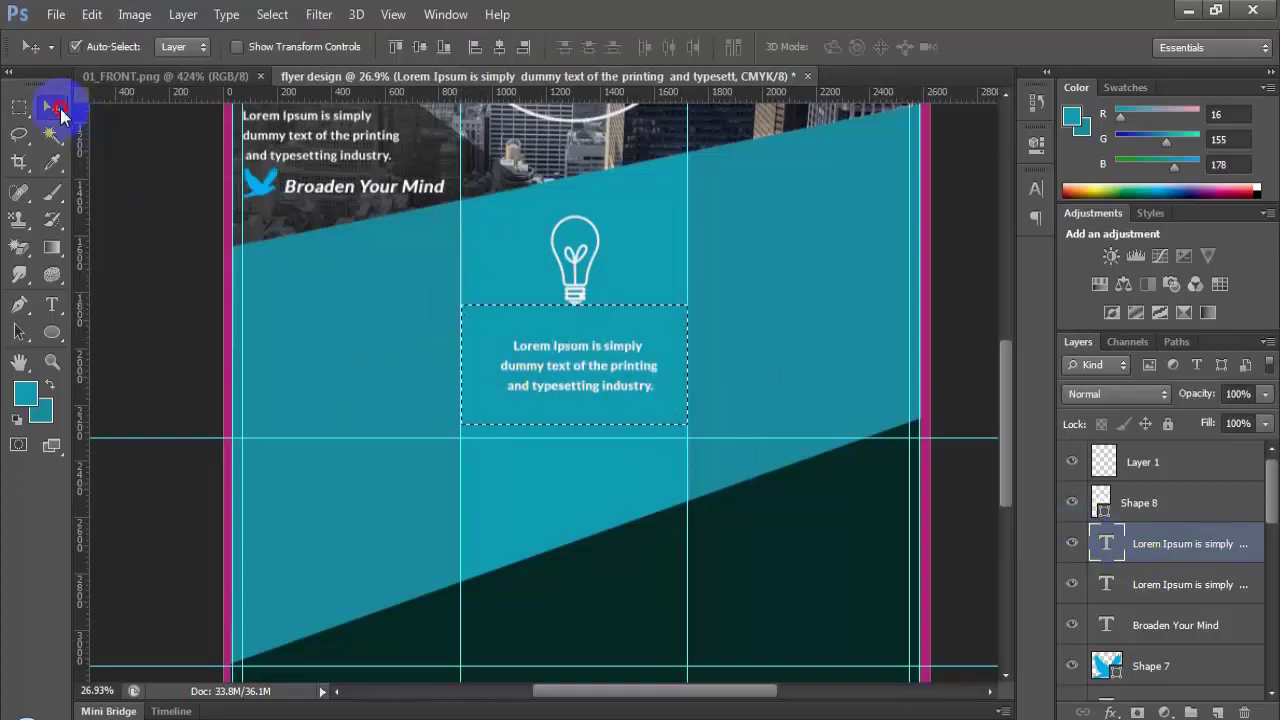
left_click(501, 48)
left_click(590, 381)
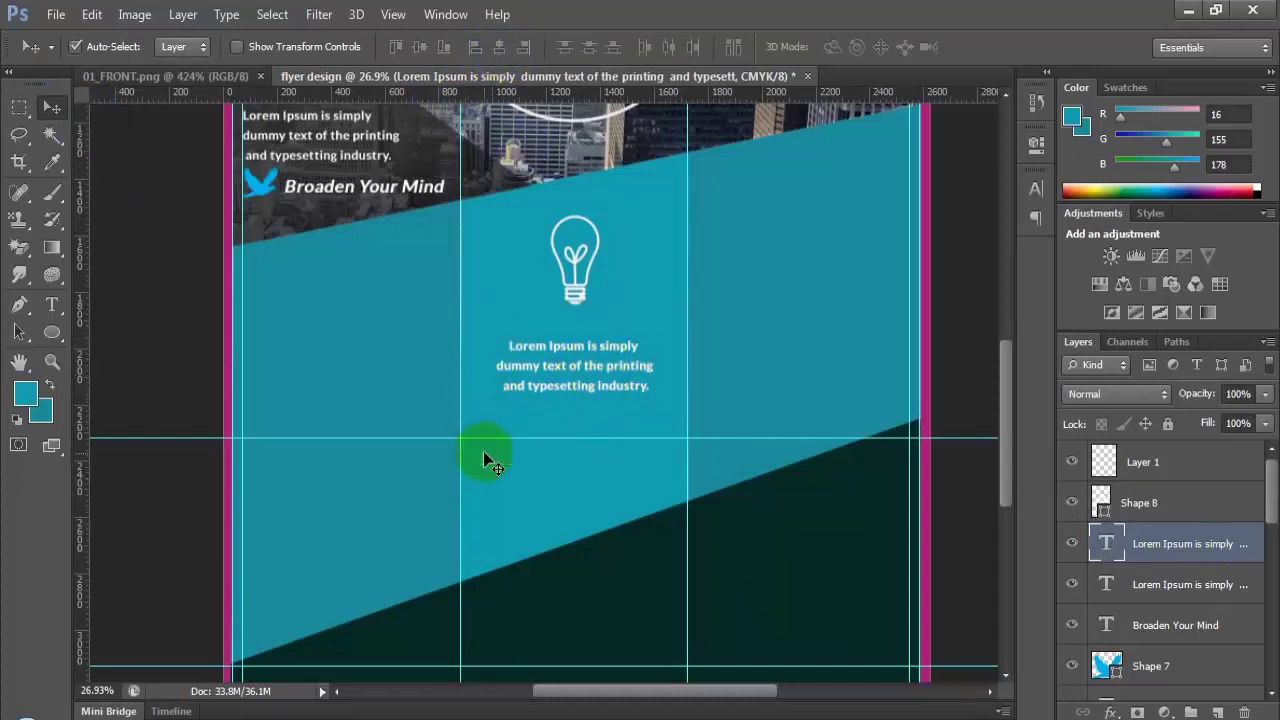
Step: Draw a small 49 px ellipse on the empty layer, just below the middle paragraph at the column's inner edge
left_click(52, 333)
left_click_drag(58, 340, 115, 370)
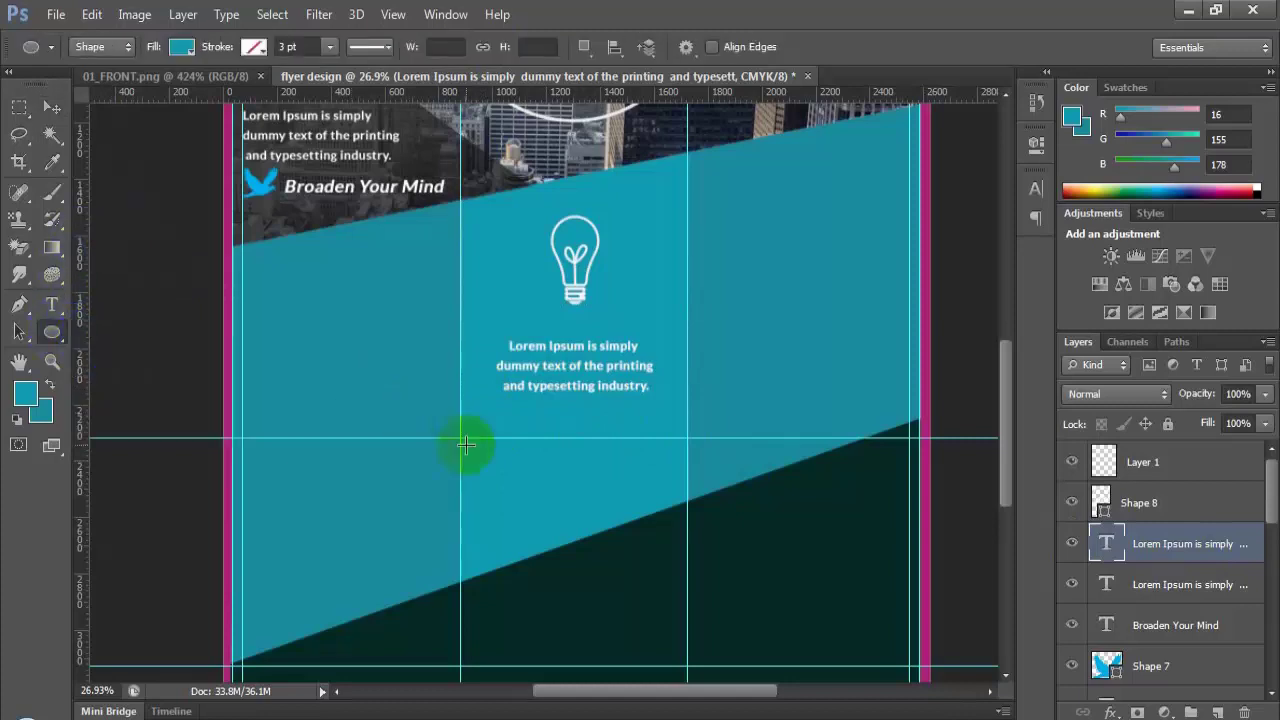
scroll(471, 443, "up", 3)
left_click(1152, 484)
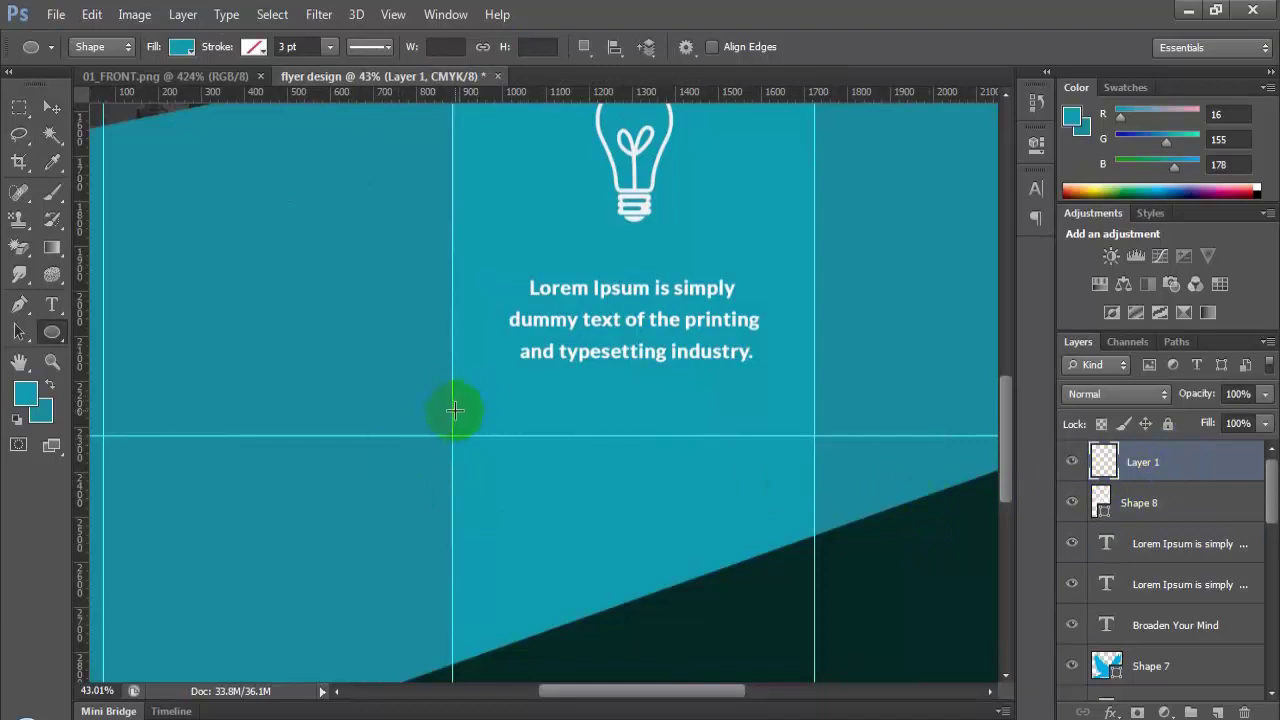
left_click_drag(454, 401, 468, 424)
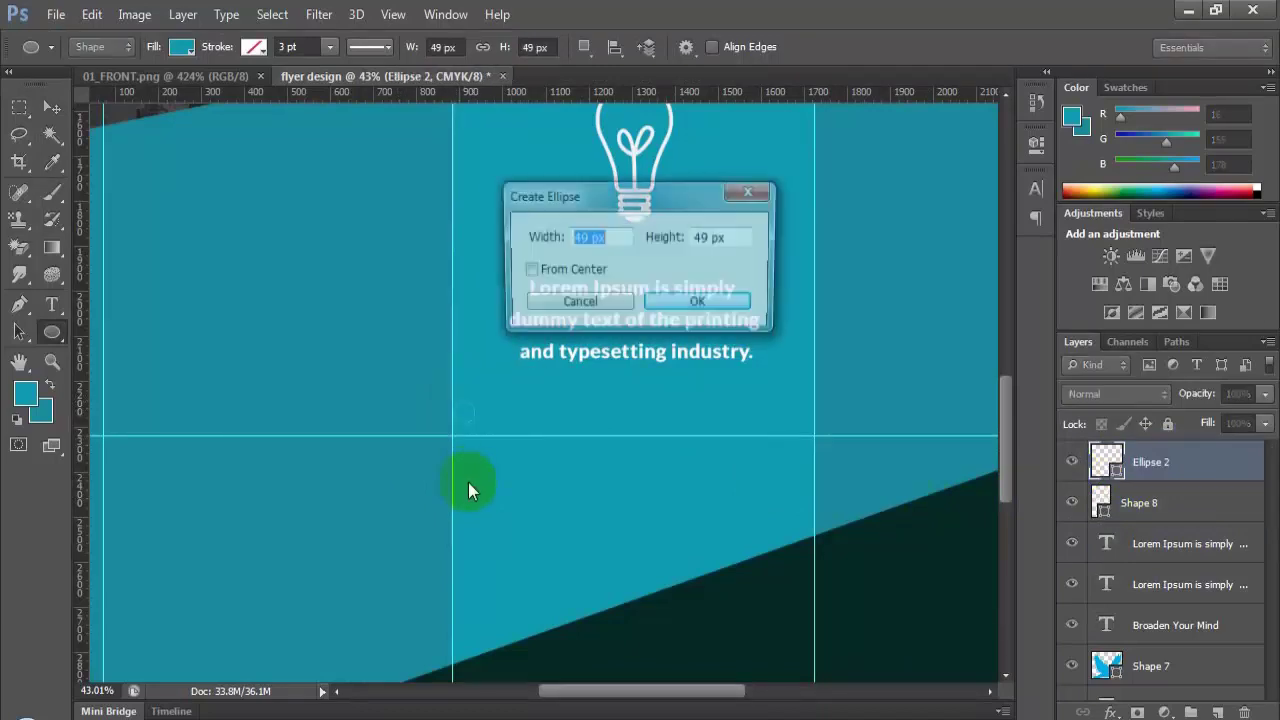
left_click(751, 191)
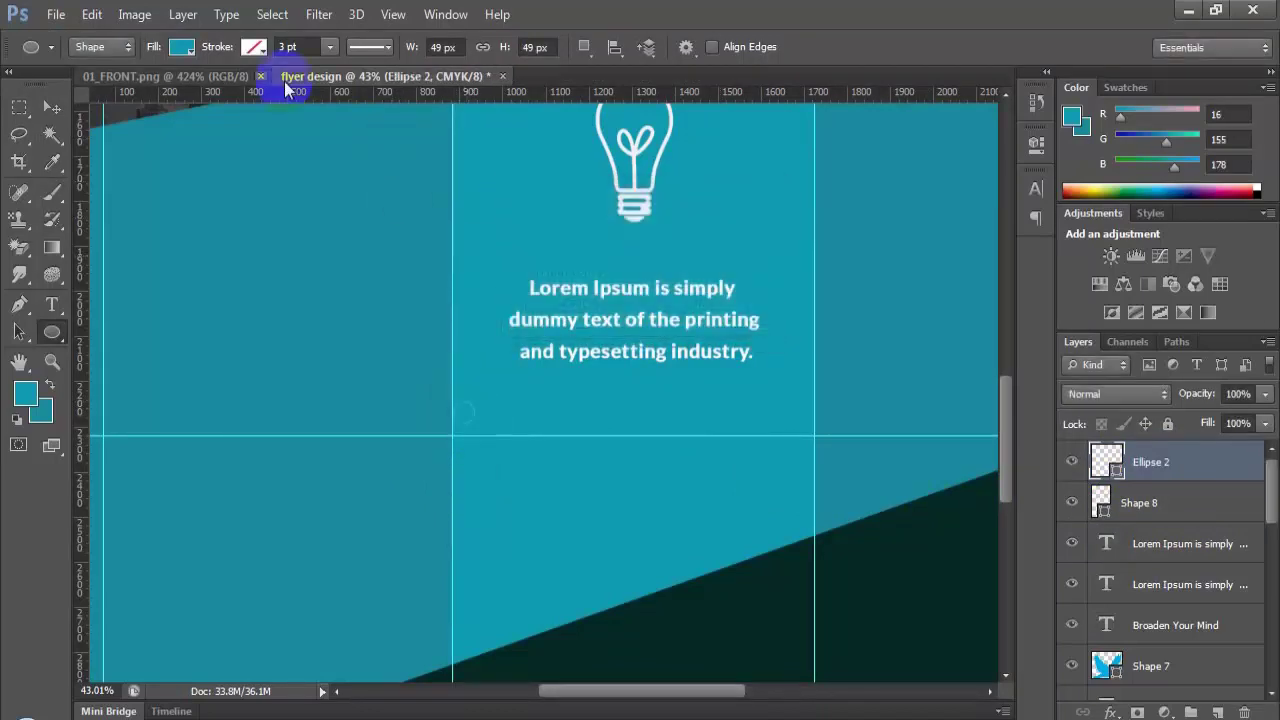
Step: Fill the small circle with the recently used off-white colour
left_click(182, 47)
left_click(156, 147)
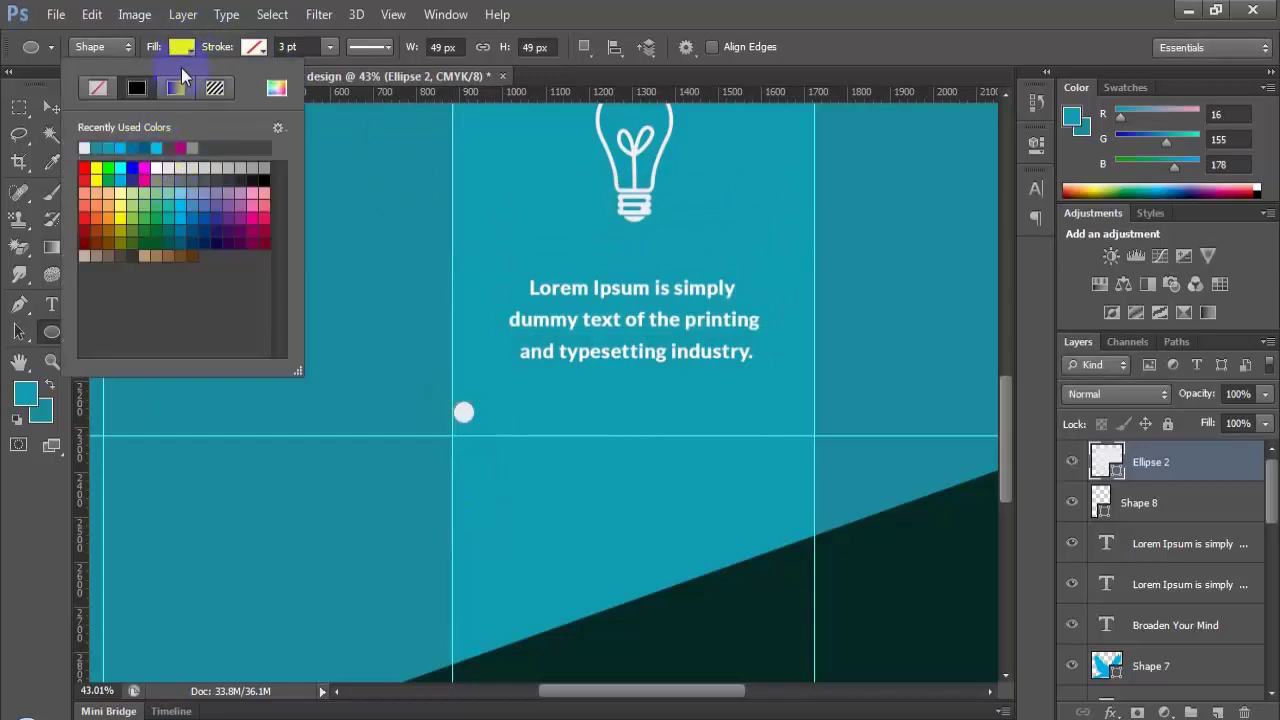
left_click(181, 50)
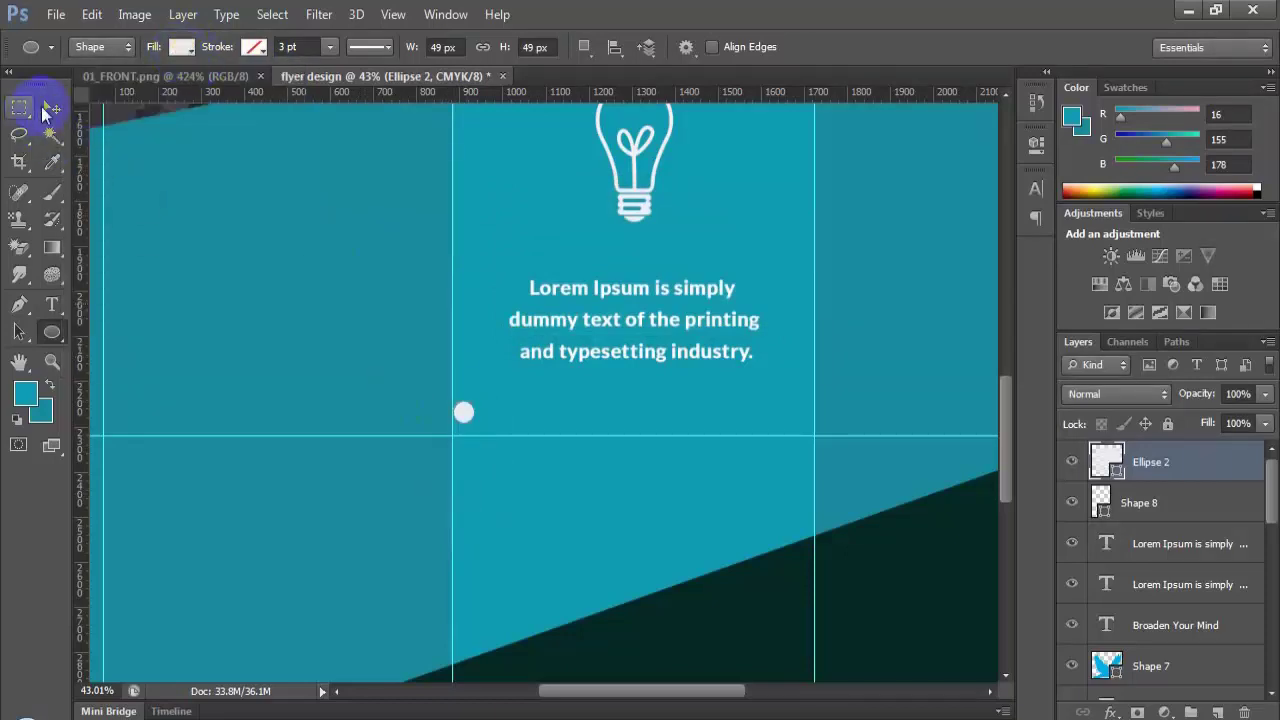
Step: Move the small circle inward below the paragraph and duplicate it twice downward to make three evenly spaced bullets
left_click(46, 109)
left_click_drag(464, 411, 498, 416)
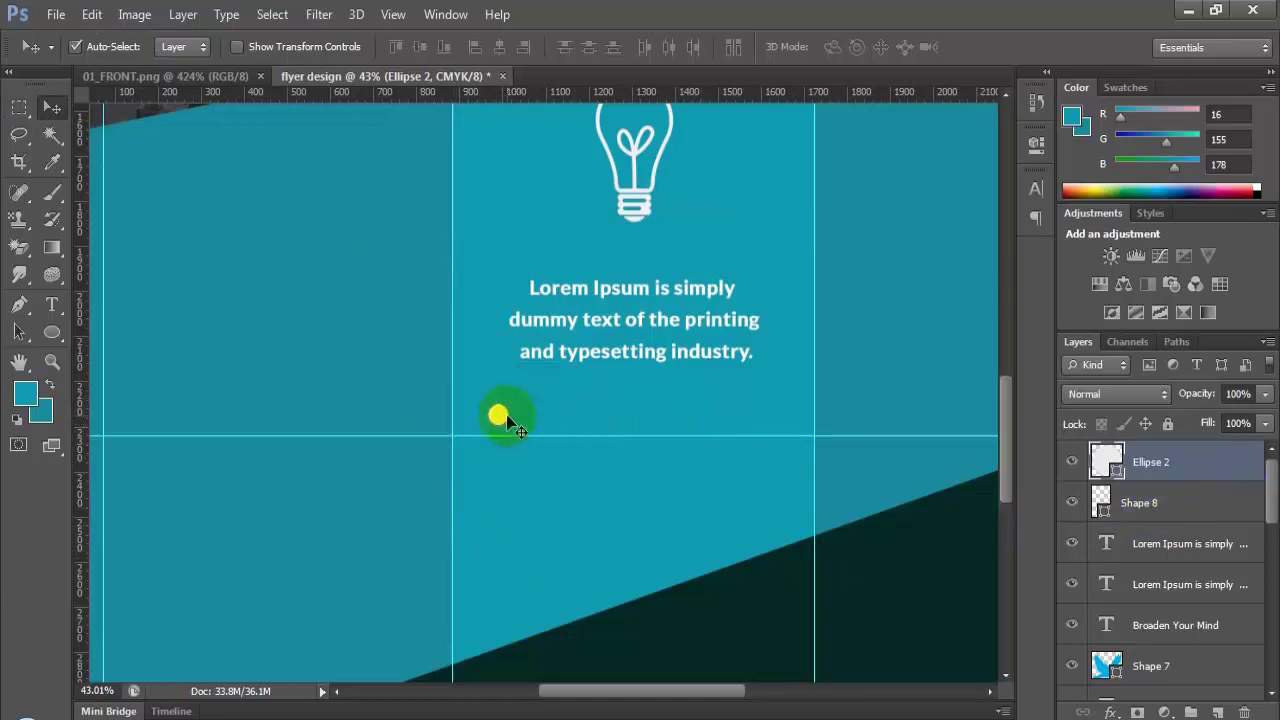
left_click_drag(498, 418, 498, 503)
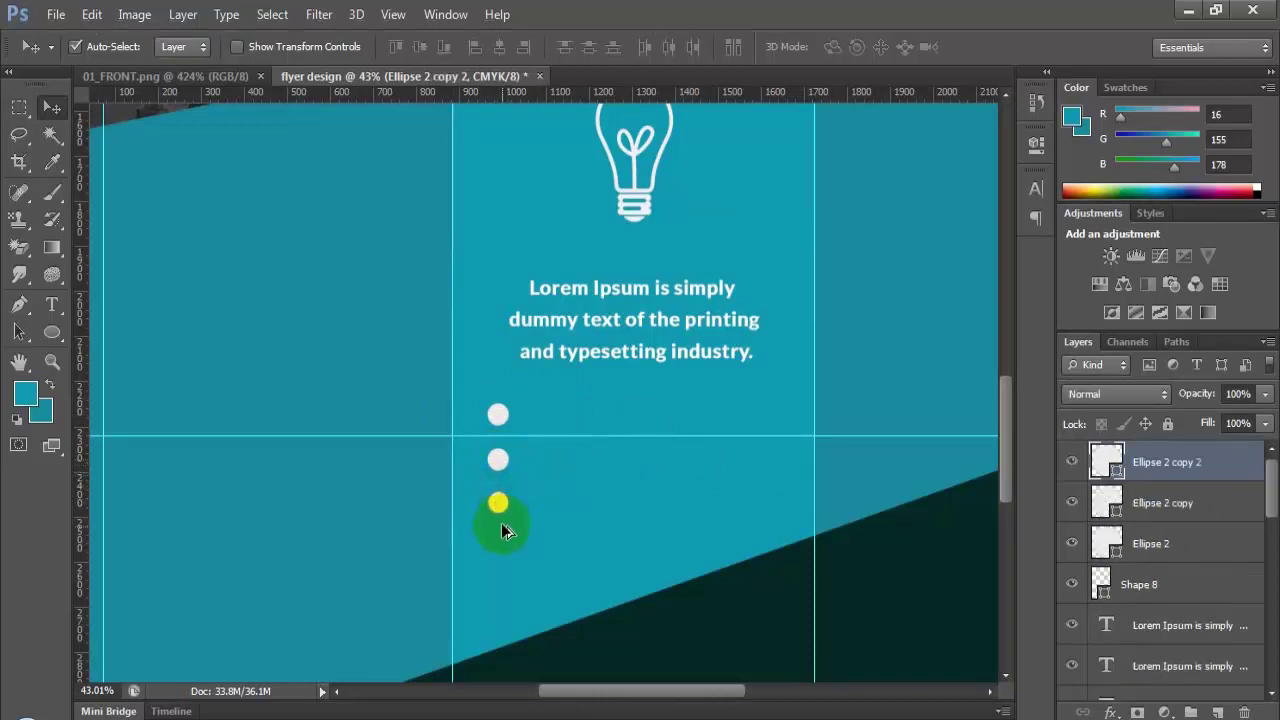
scroll(611, 466, "down", 3)
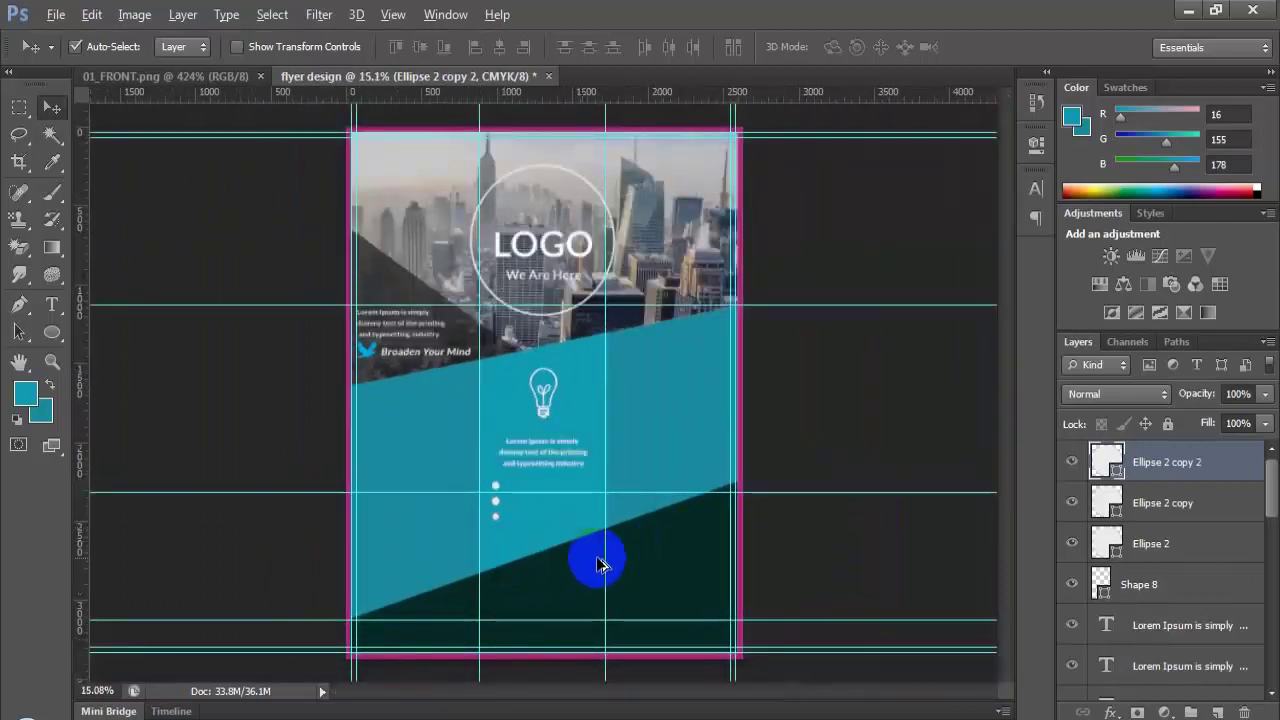
scroll(558, 558, "up", 2)
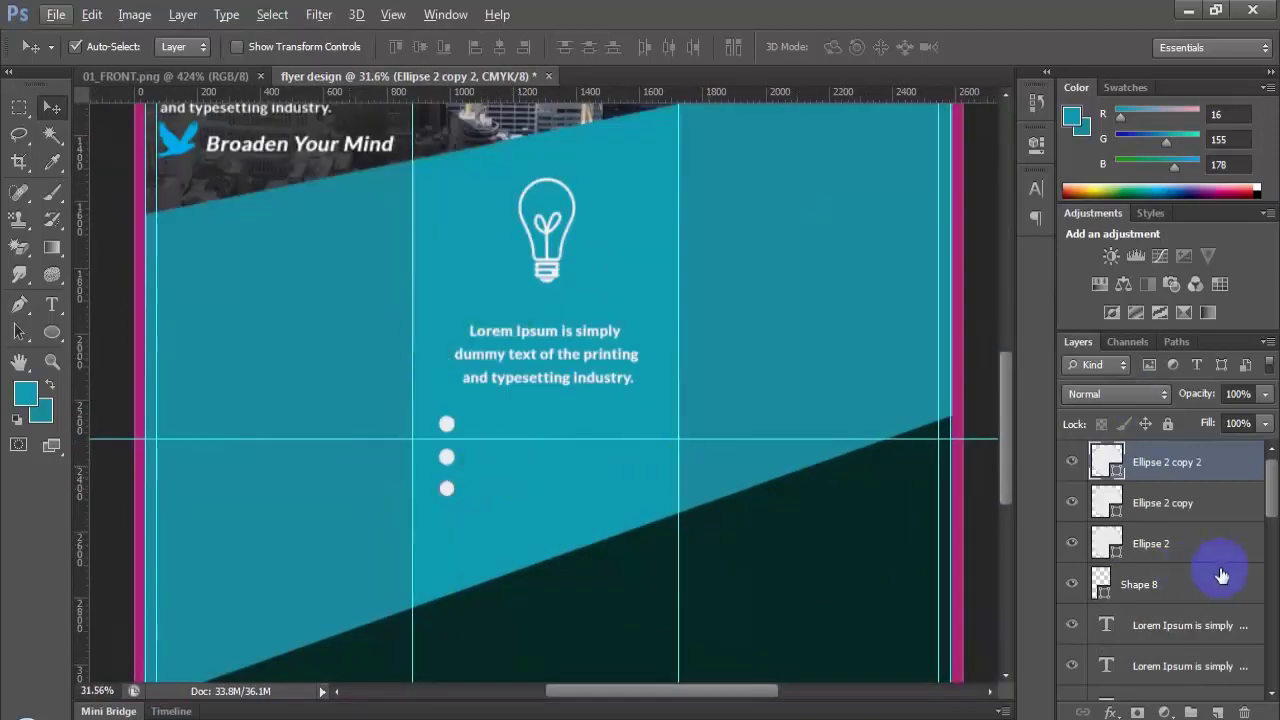
Step: Copy "orem Ipsum is simply" from the middle paragraph's first line into a new text layer and place it beside the first bullet
left_click(1185, 585)
left_click(1130, 628)
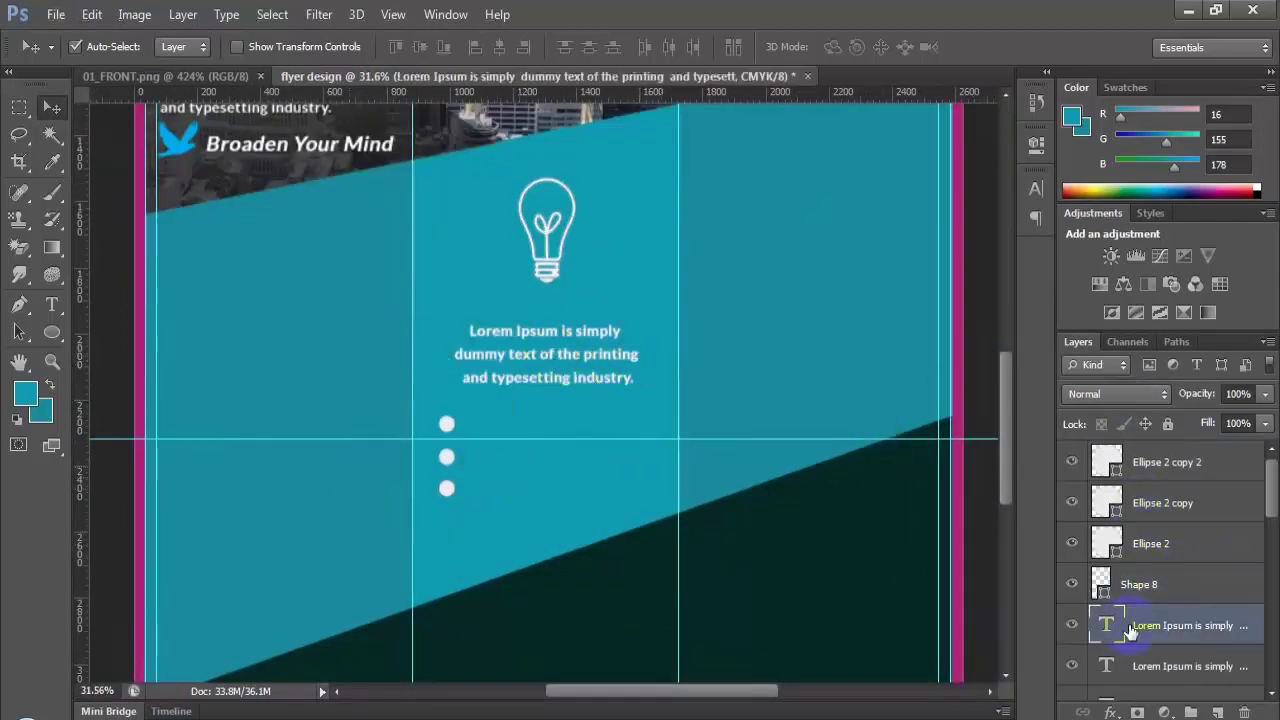
double_click(1104, 625)
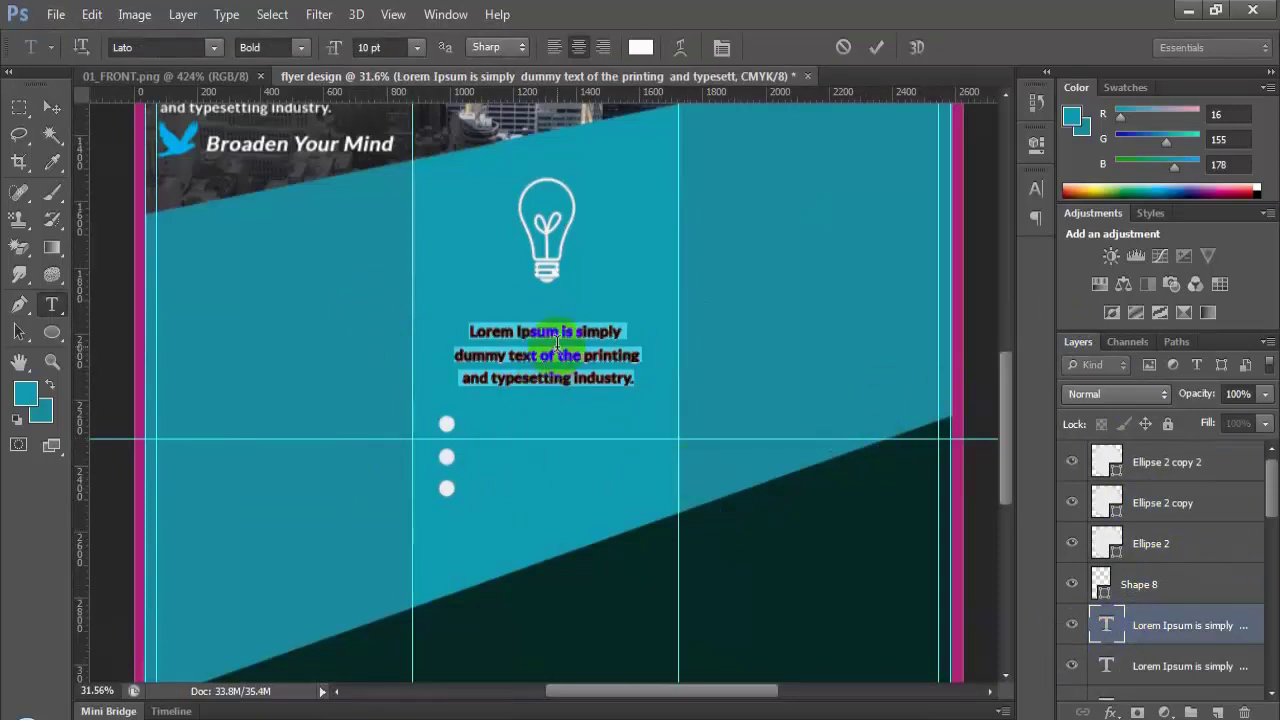
left_click_drag(474, 331, 520, 338)
key("ctrl+c")
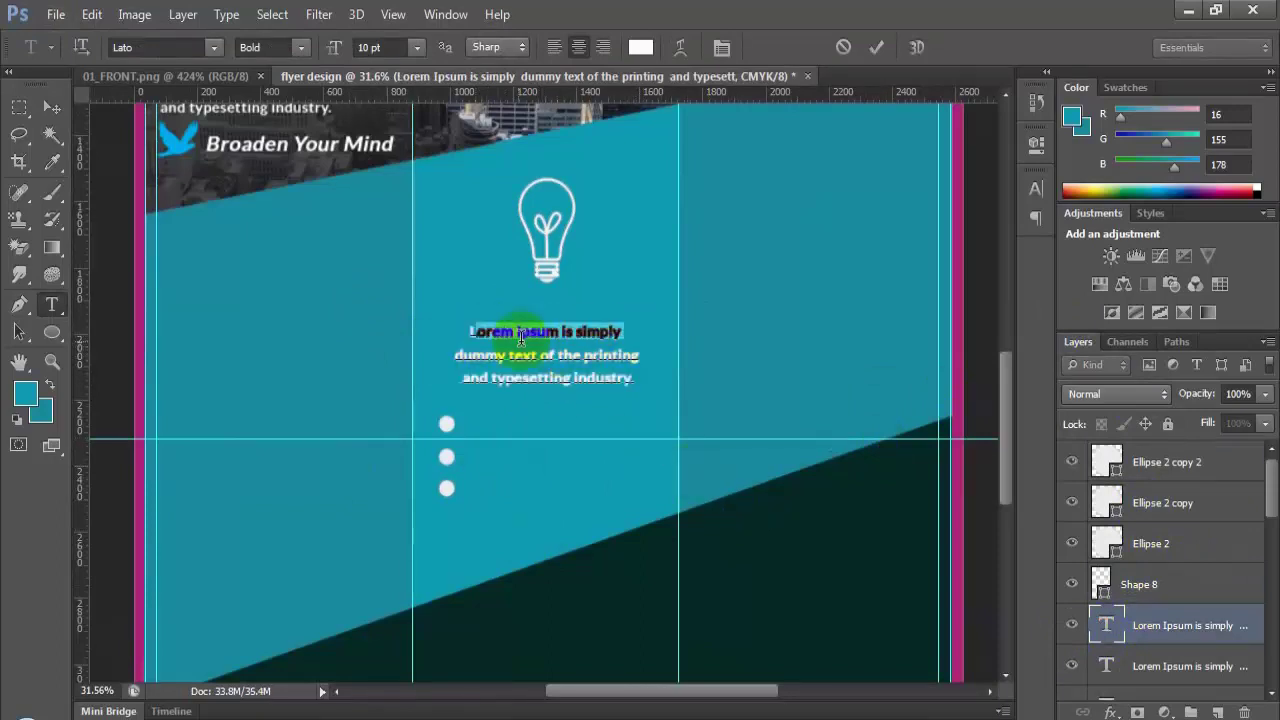
left_click(19, 107)
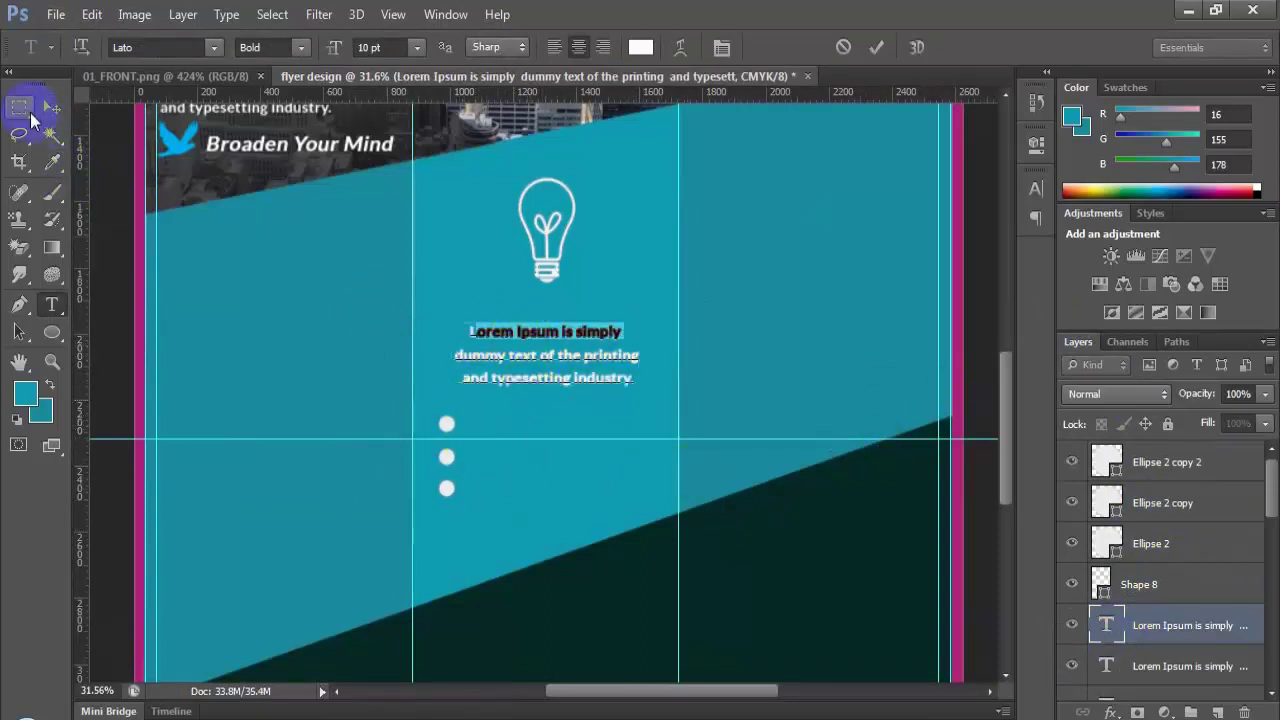
left_click(52, 303)
left_click(486, 434)
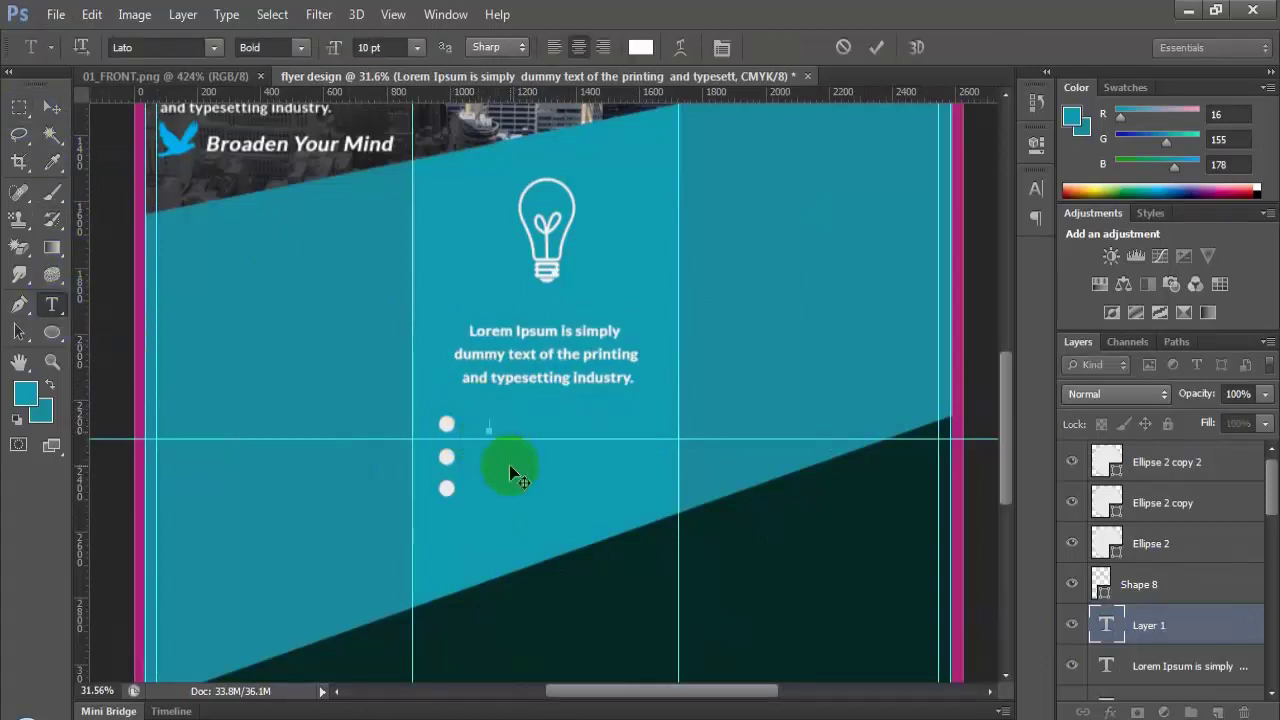
left_click_drag(517, 480, 606, 471)
left_click(52, 107)
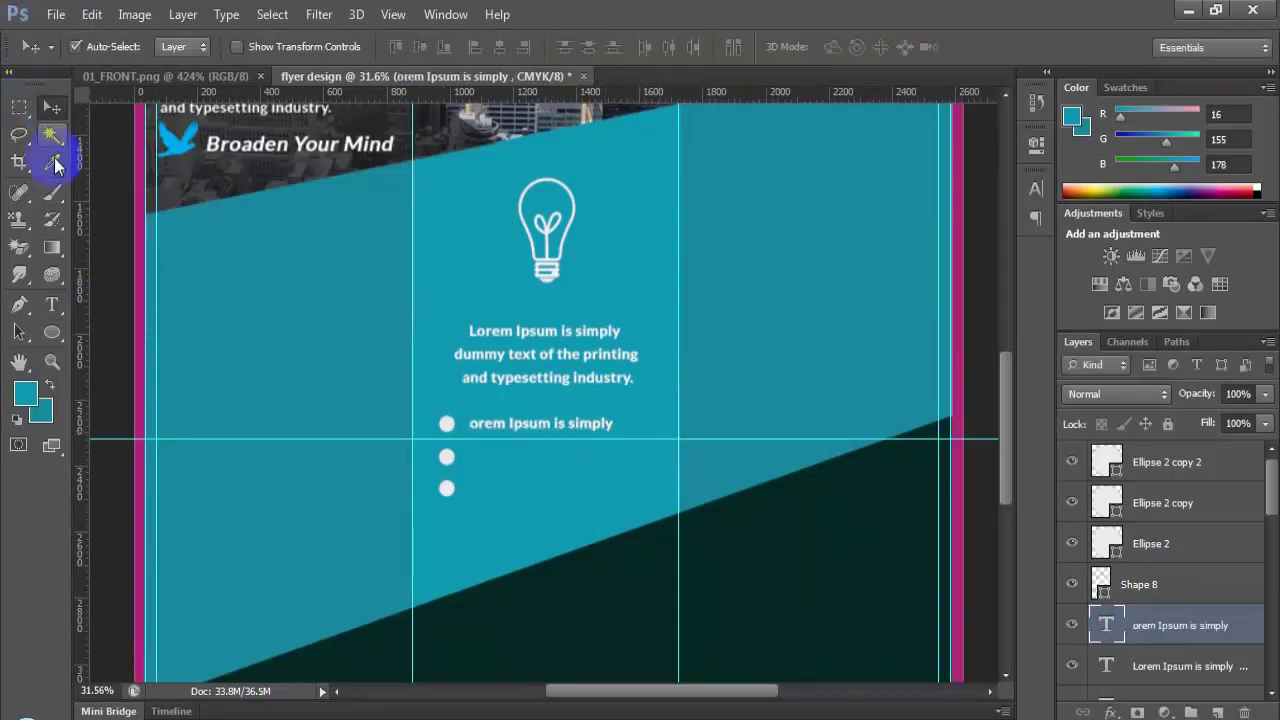
Step: Paste "orem Ipsum is simply" as a new text layer and place it beside the second bullet
left_click(52, 304)
left_click(596, 380)
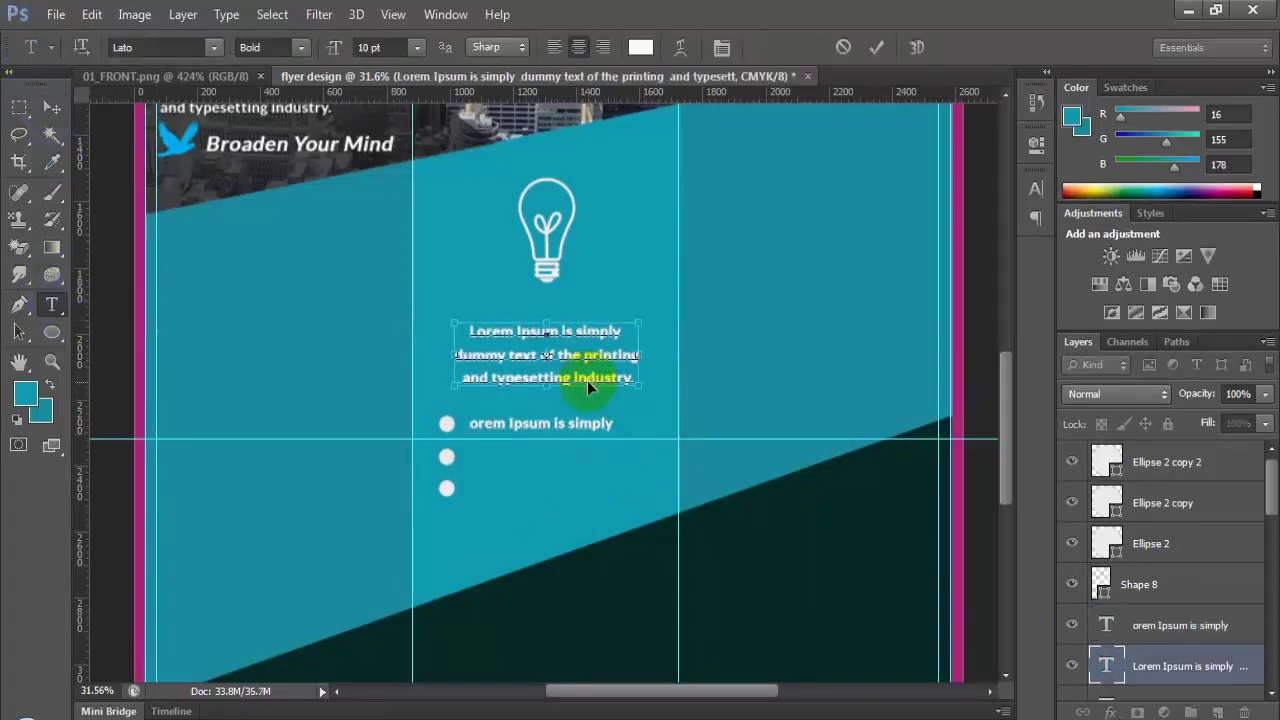
left_click(19, 107)
left_click(52, 304)
left_click(466, 462)
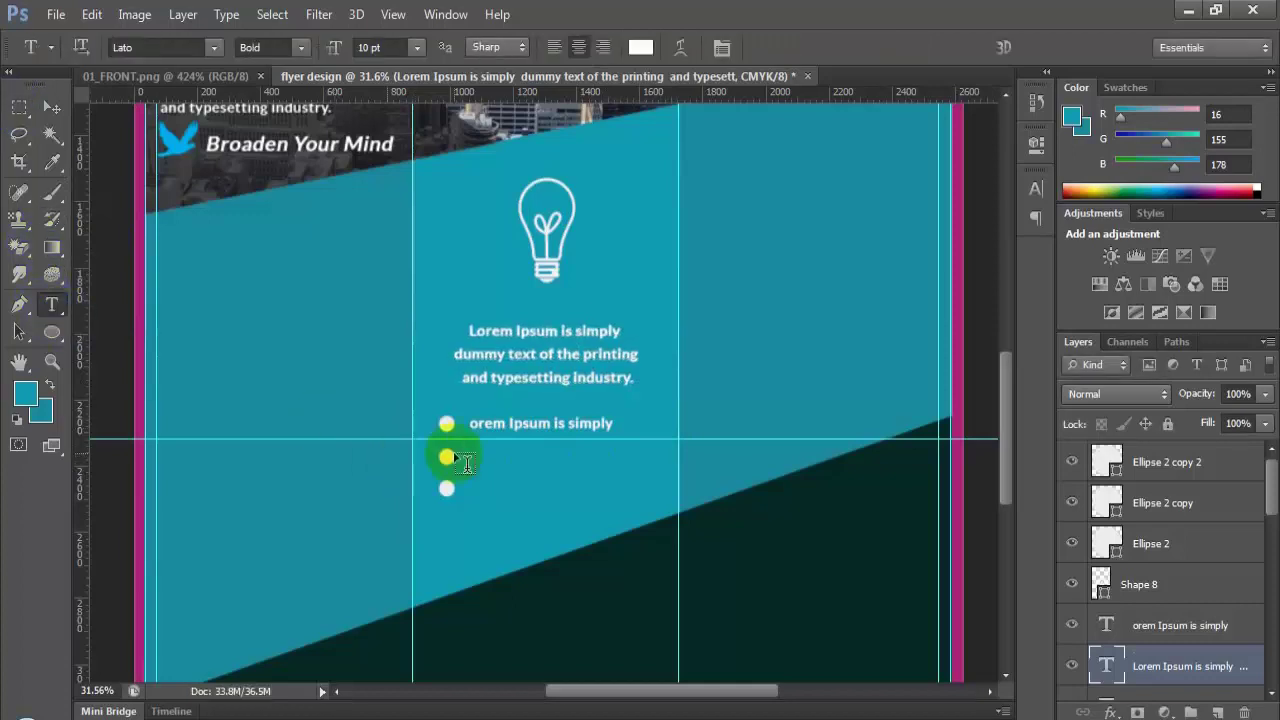
left_click(490, 485)
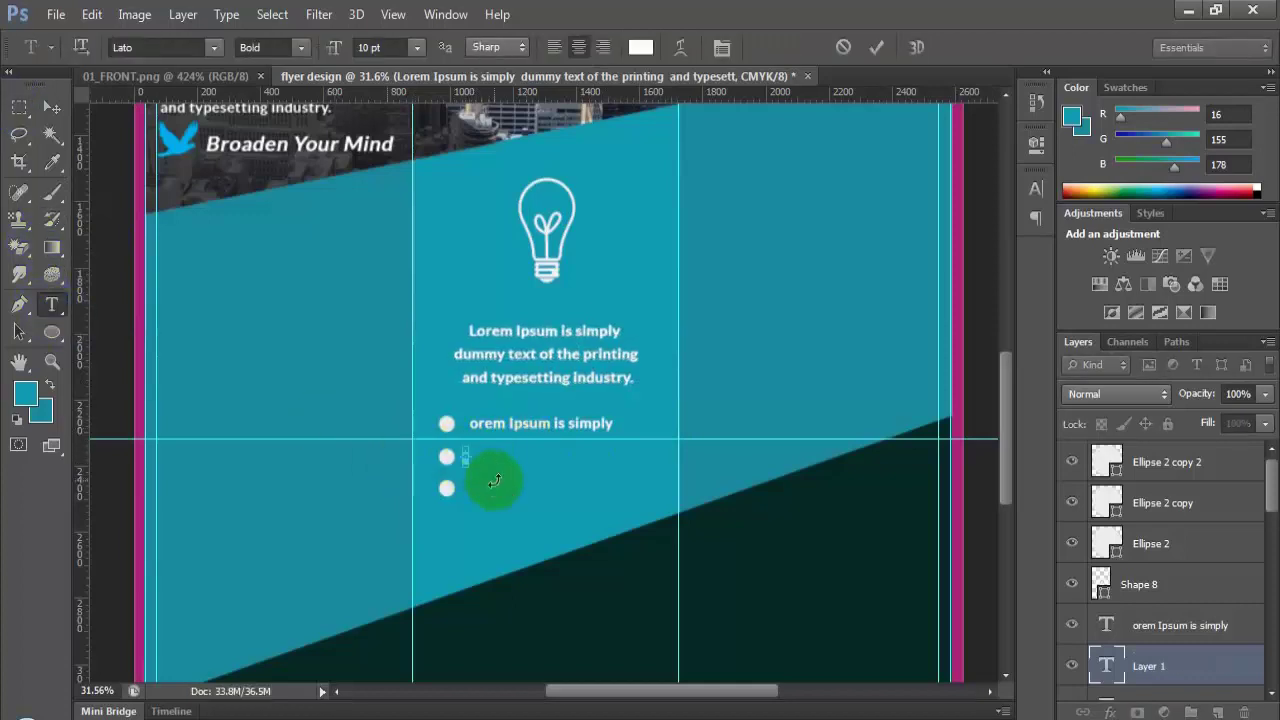
key("ctrl+v")
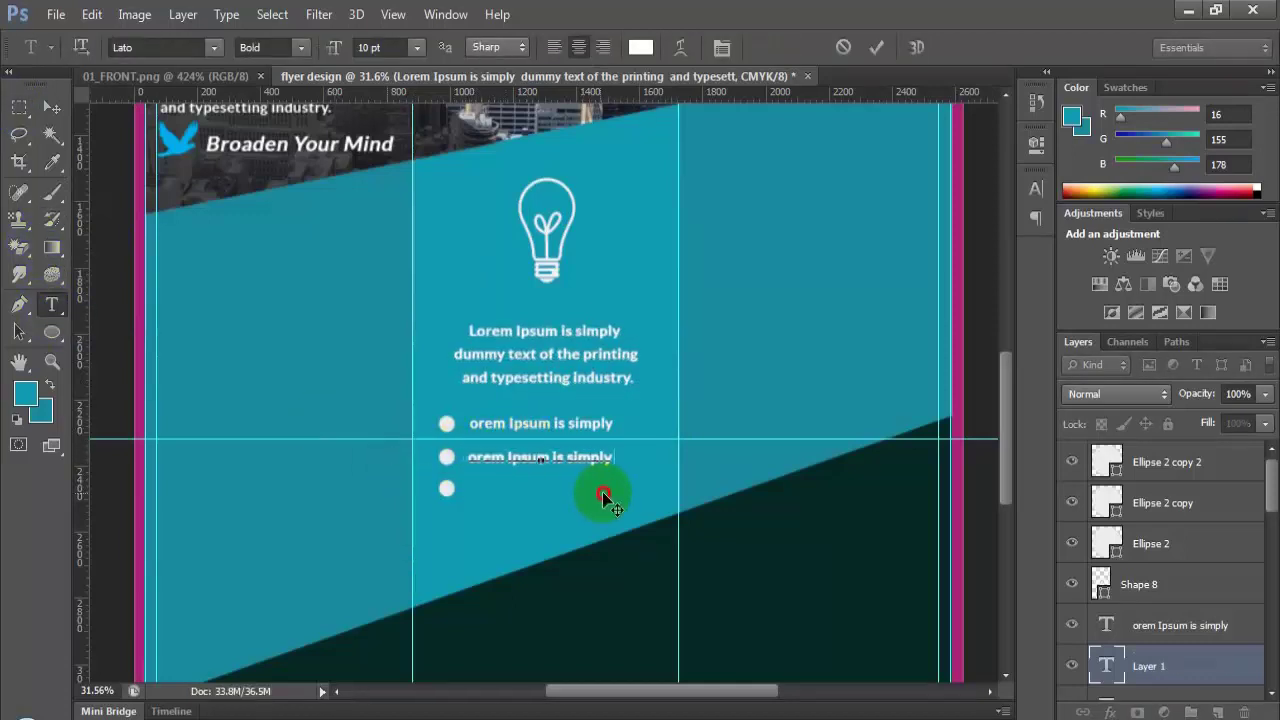
left_click(55, 137)
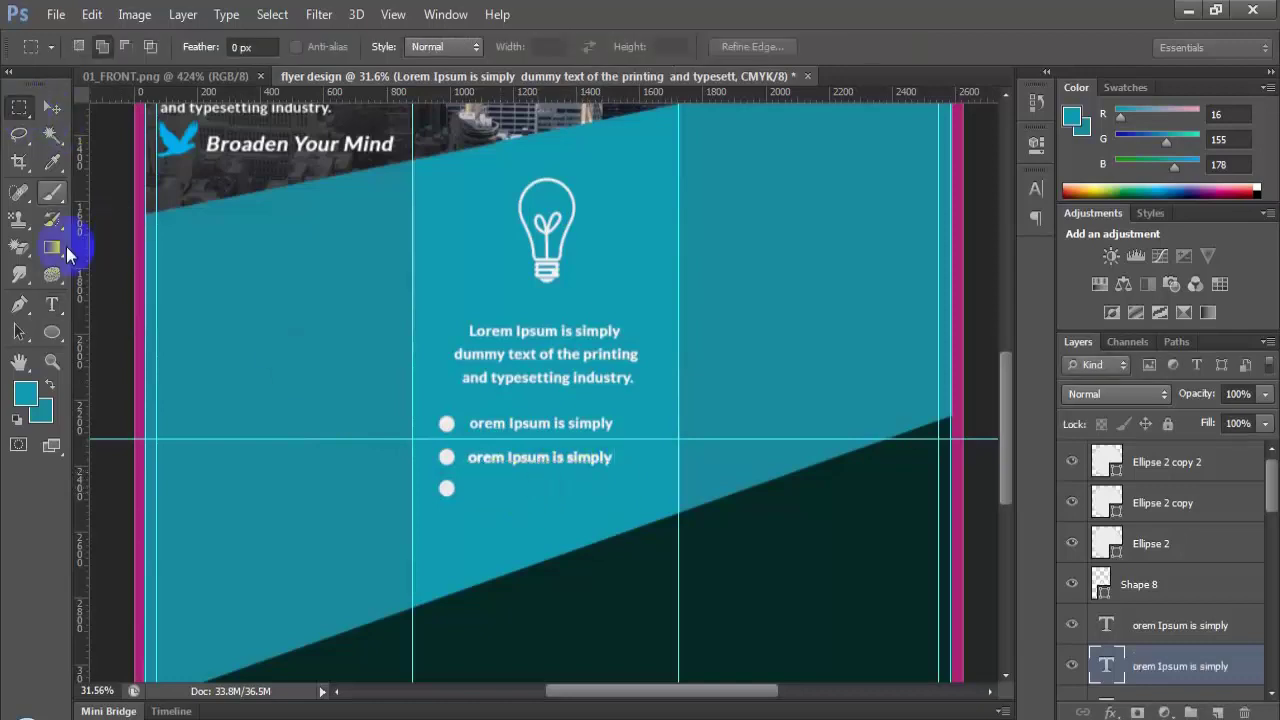
Step: Paste "orem Ipsum is simply" into another text layer and position it beside the third bullet
left_click(52, 304)
left_click(470, 488)
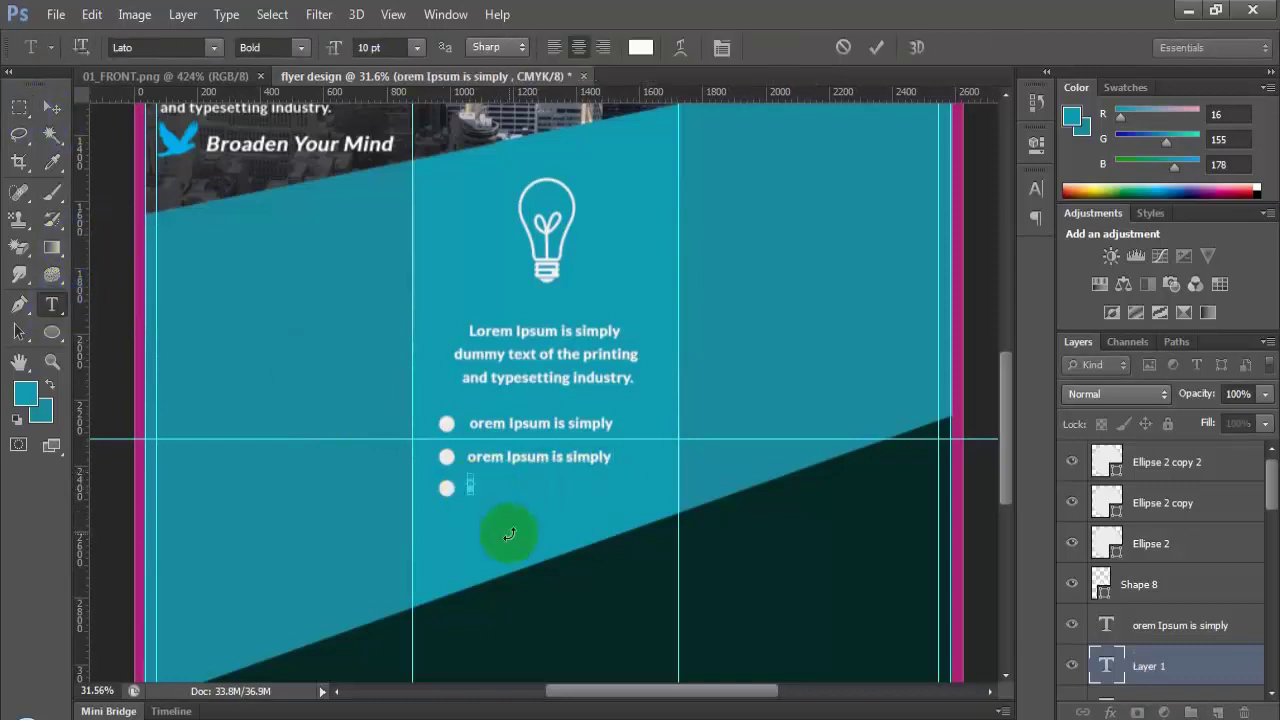
key("ctrl+v")
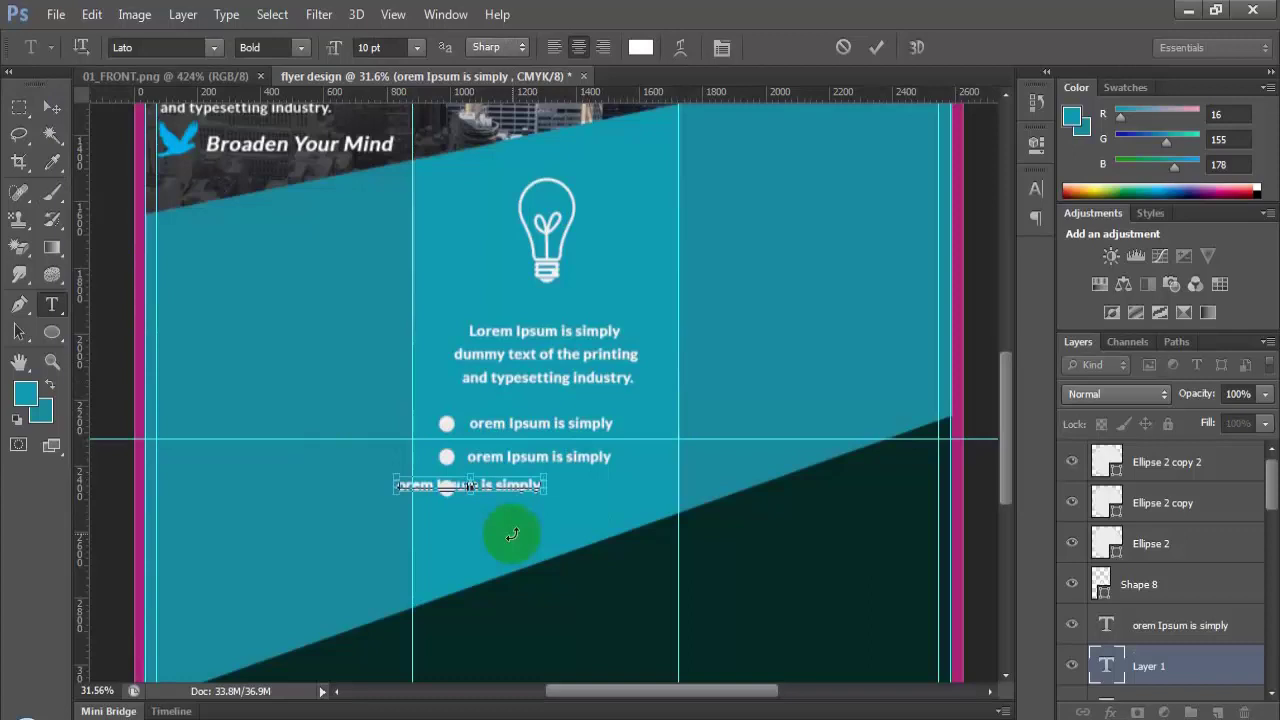
left_click_drag(511, 535, 630, 537)
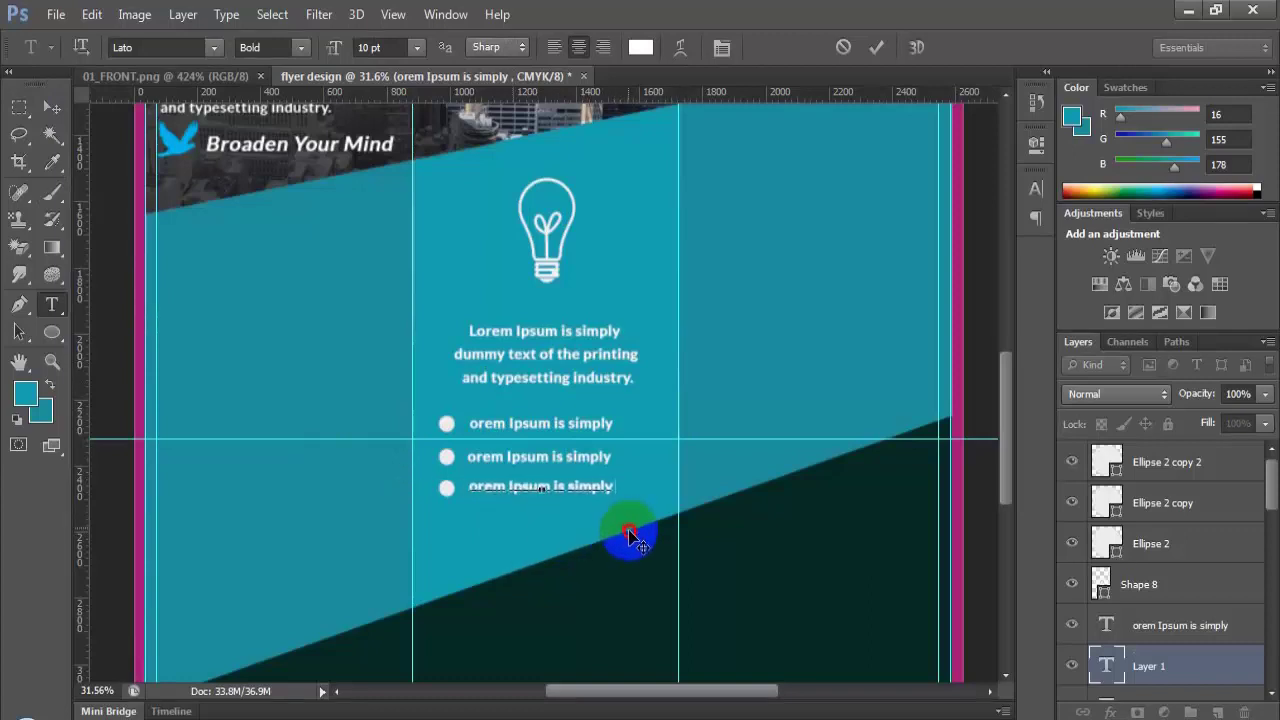
Step: Distribute the three bullet circles by vertical centers and align their horizontal centers within a rectangular selection drawn around them
scroll(556, 513, "up", 3)
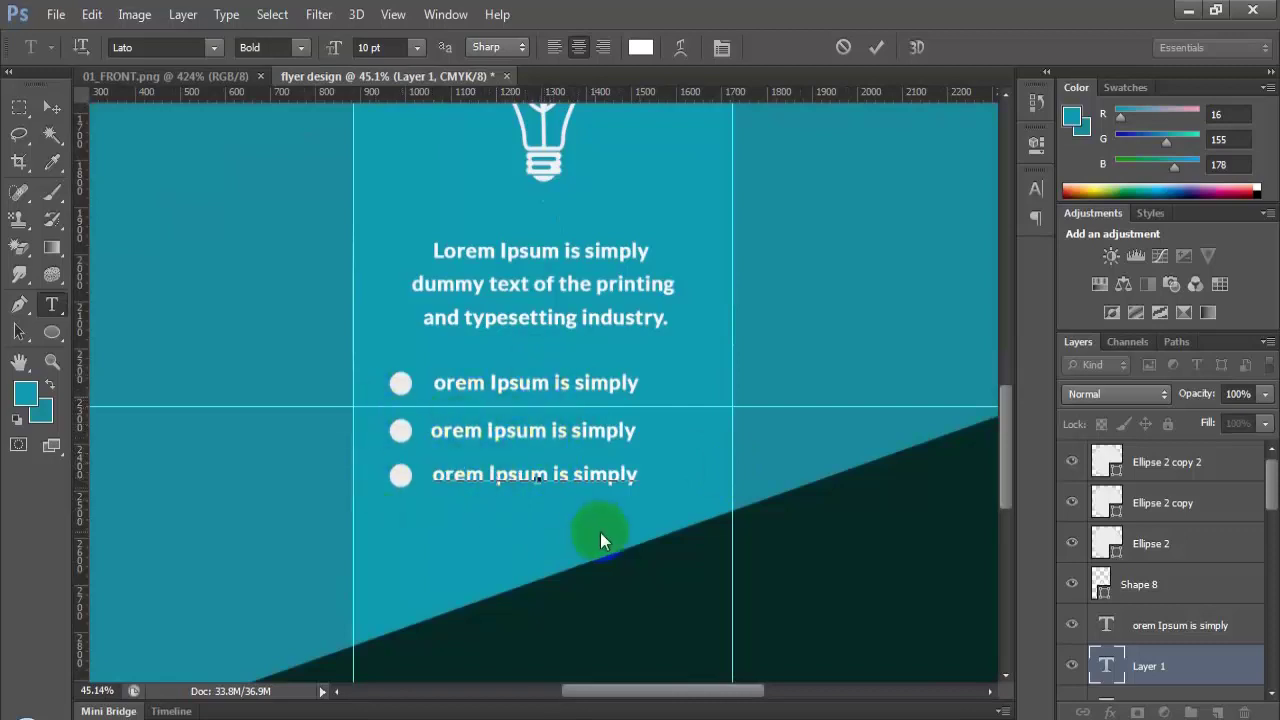
left_click(1177, 568)
left_click(1168, 543)
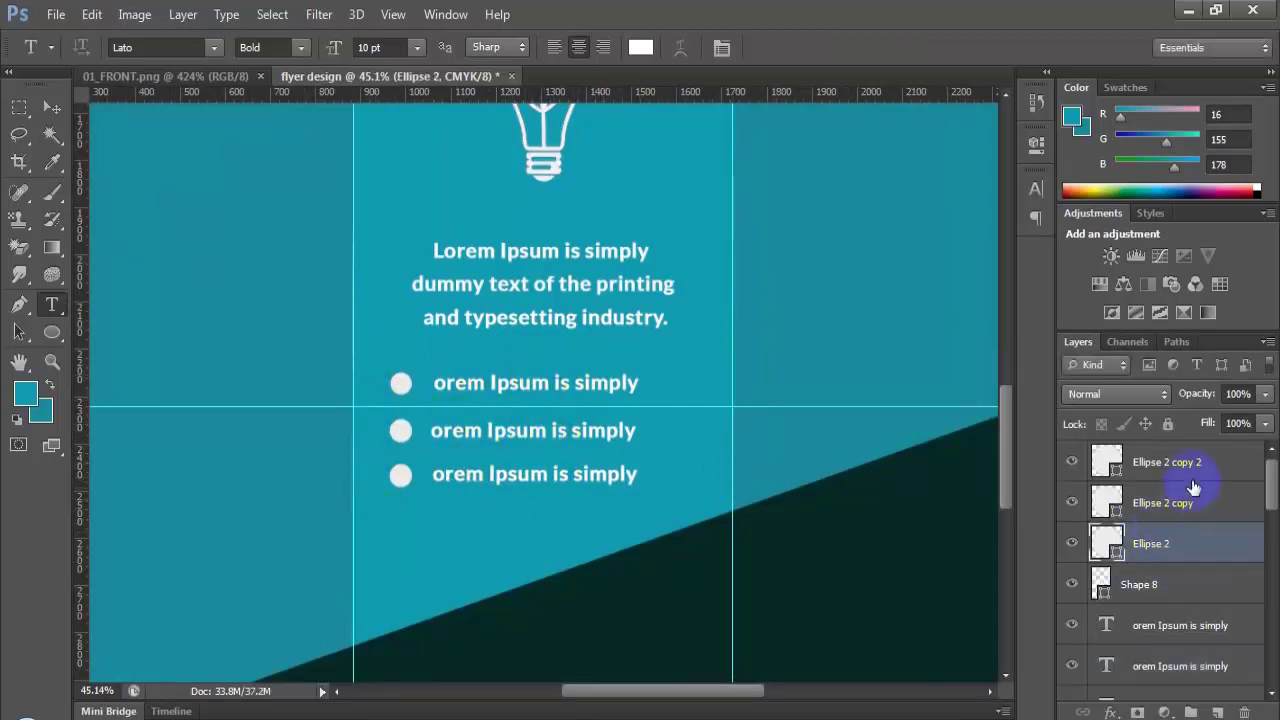
left_click(1197, 476, "shift")
left_click(14, 113)
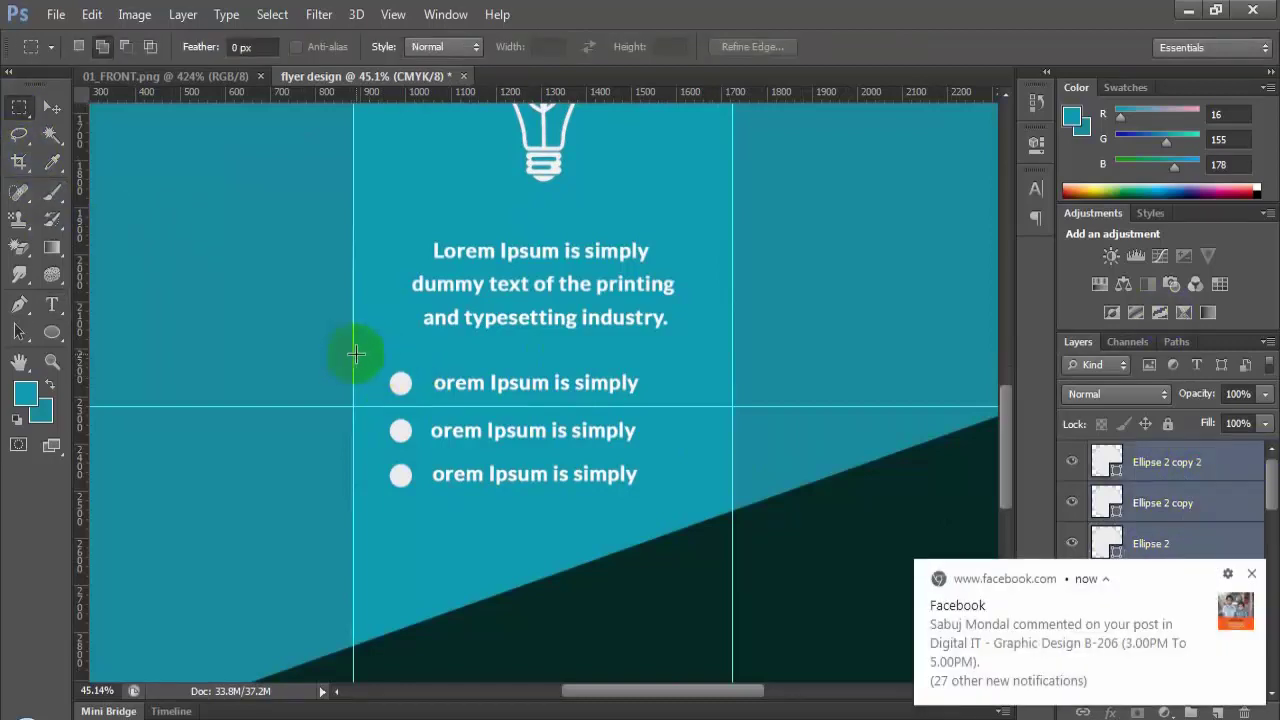
left_click_drag(375, 349, 427, 512)
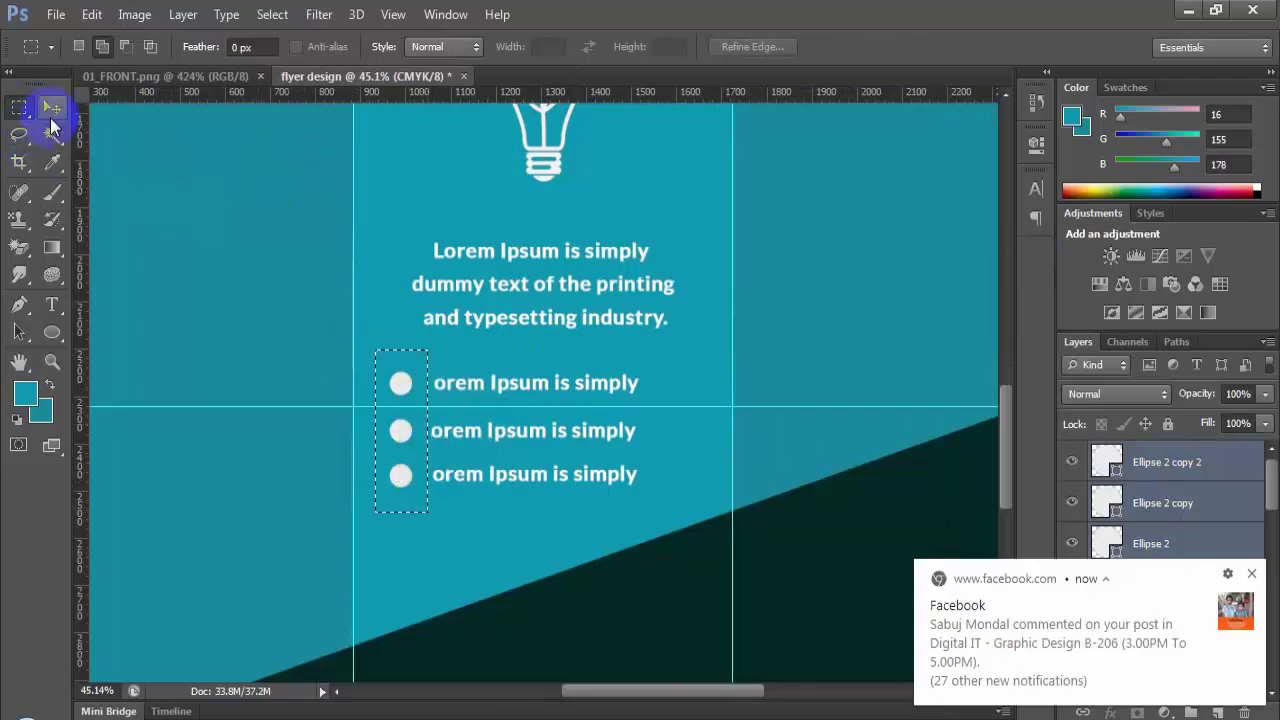
left_click(50, 108)
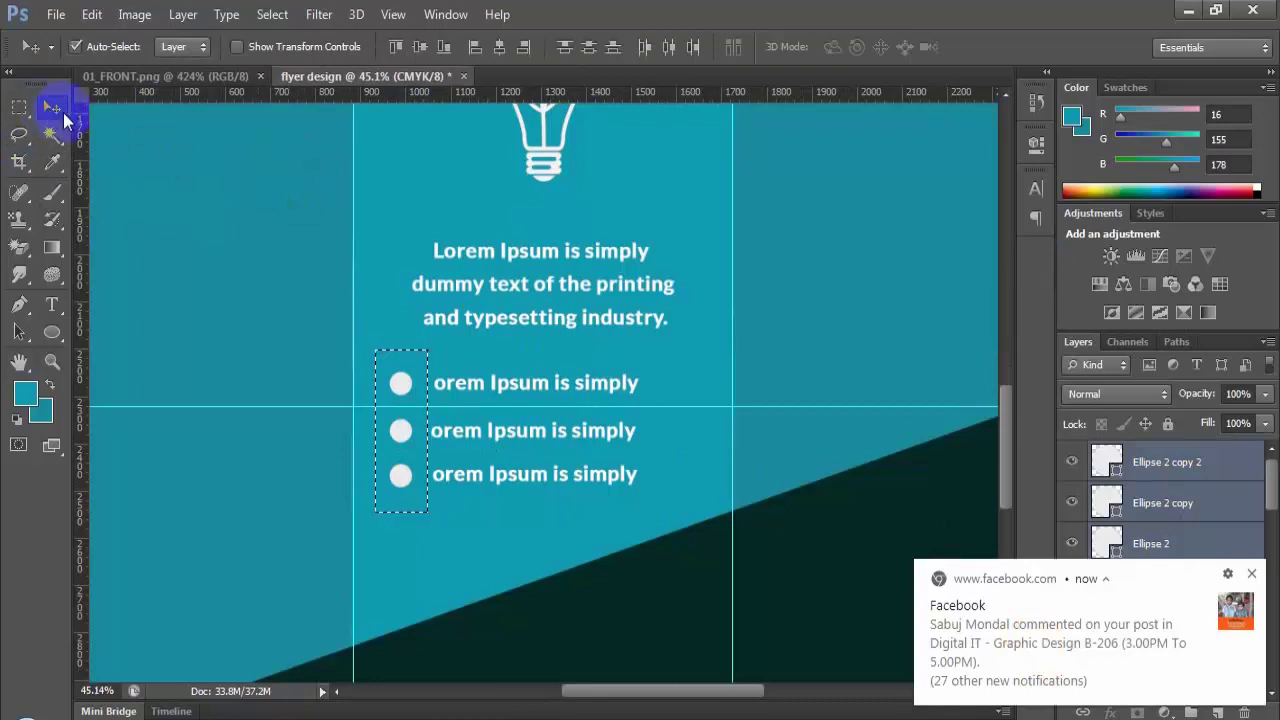
left_click(591, 52)
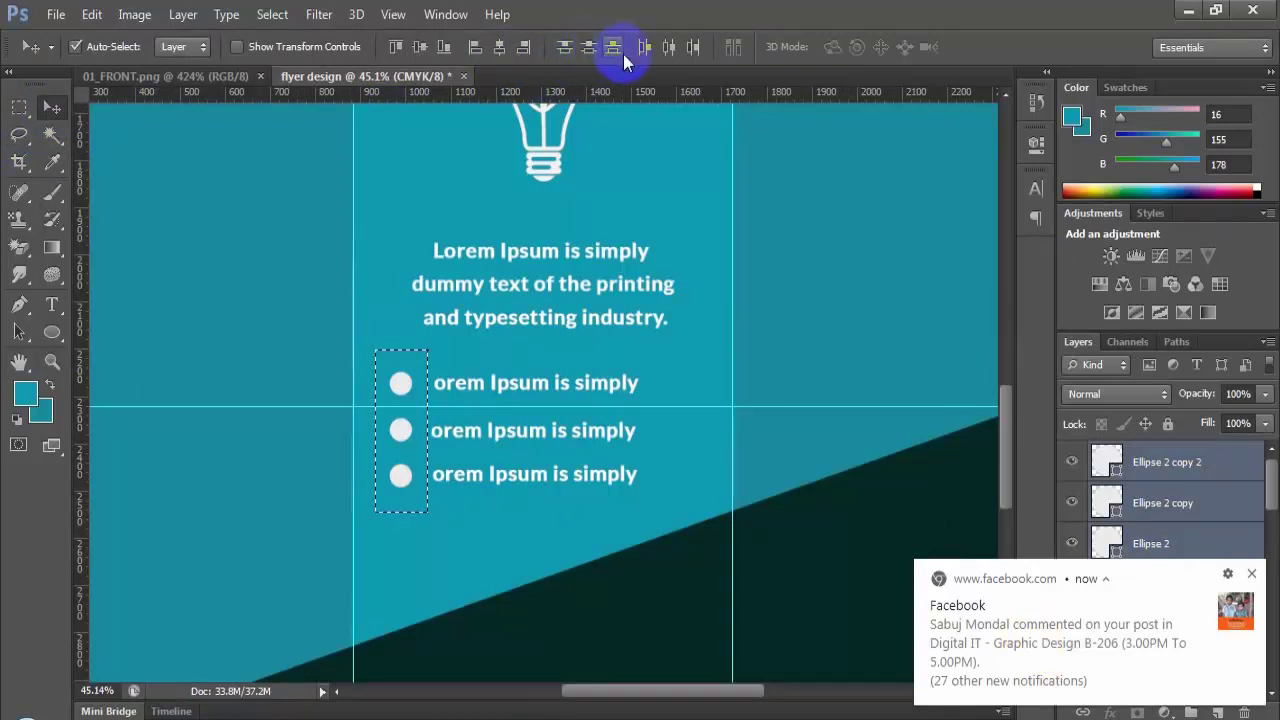
left_click(664, 54)
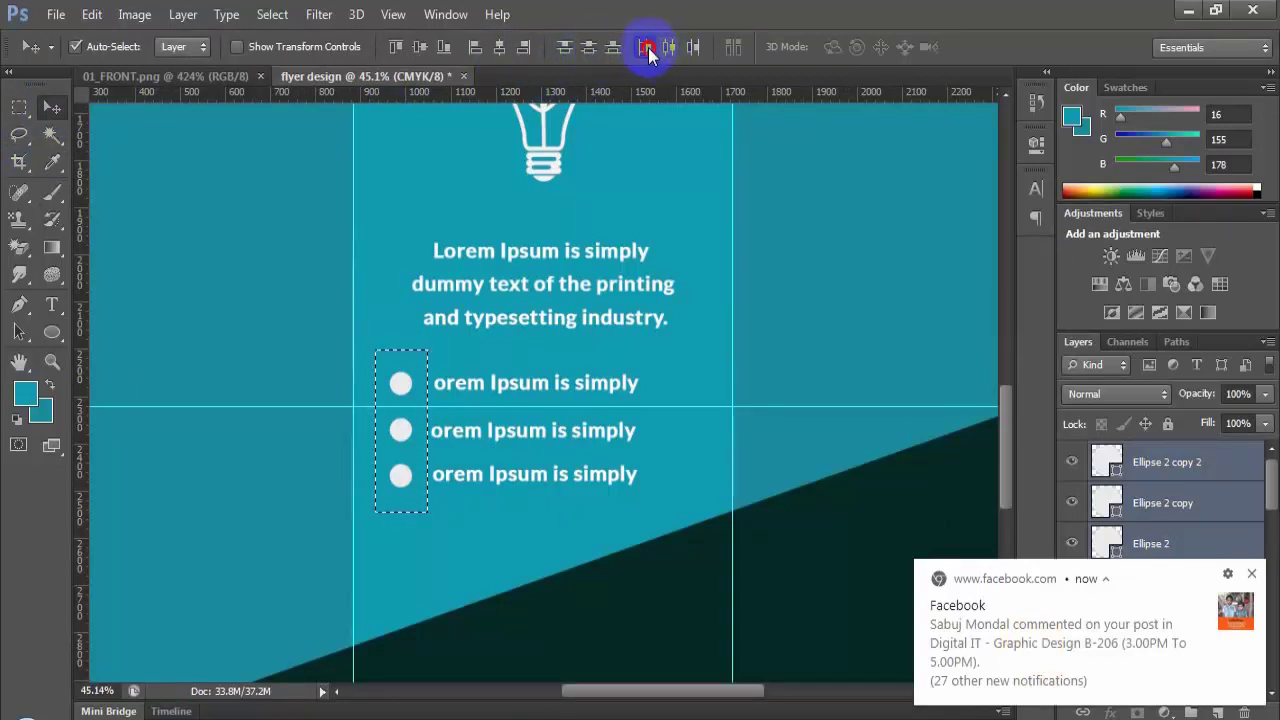
left_click(474, 50)
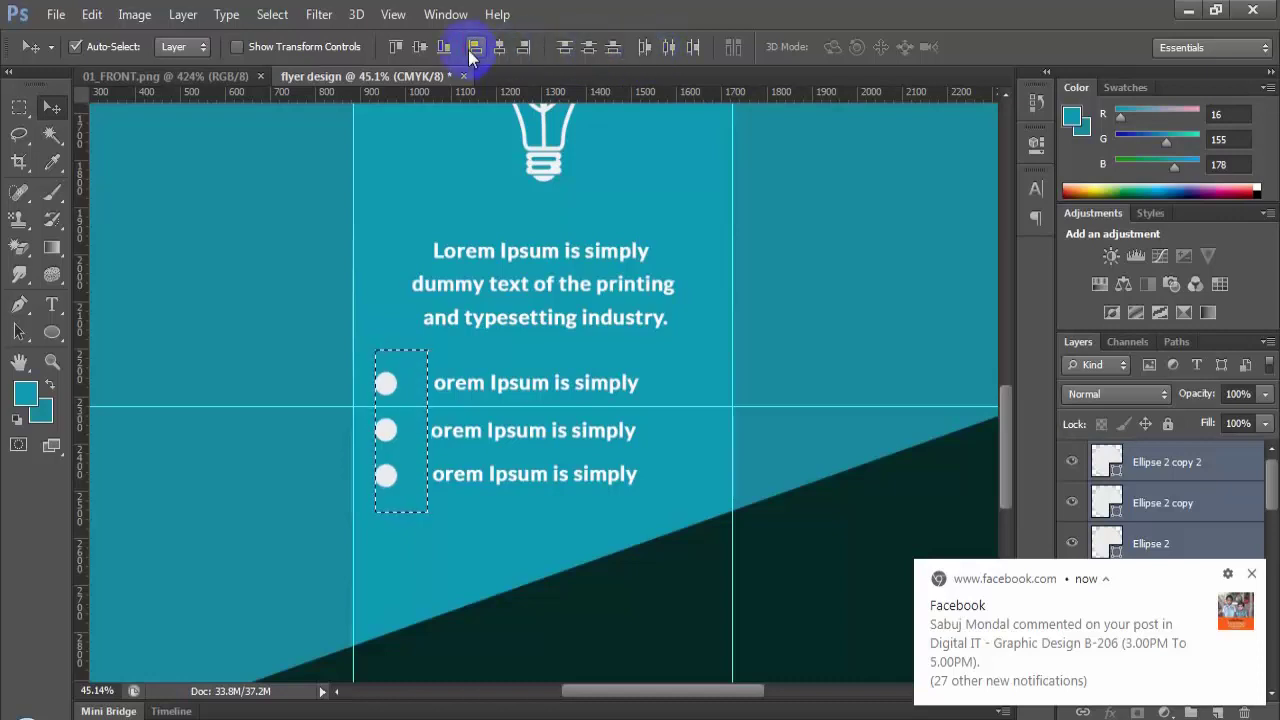
left_click(499, 47)
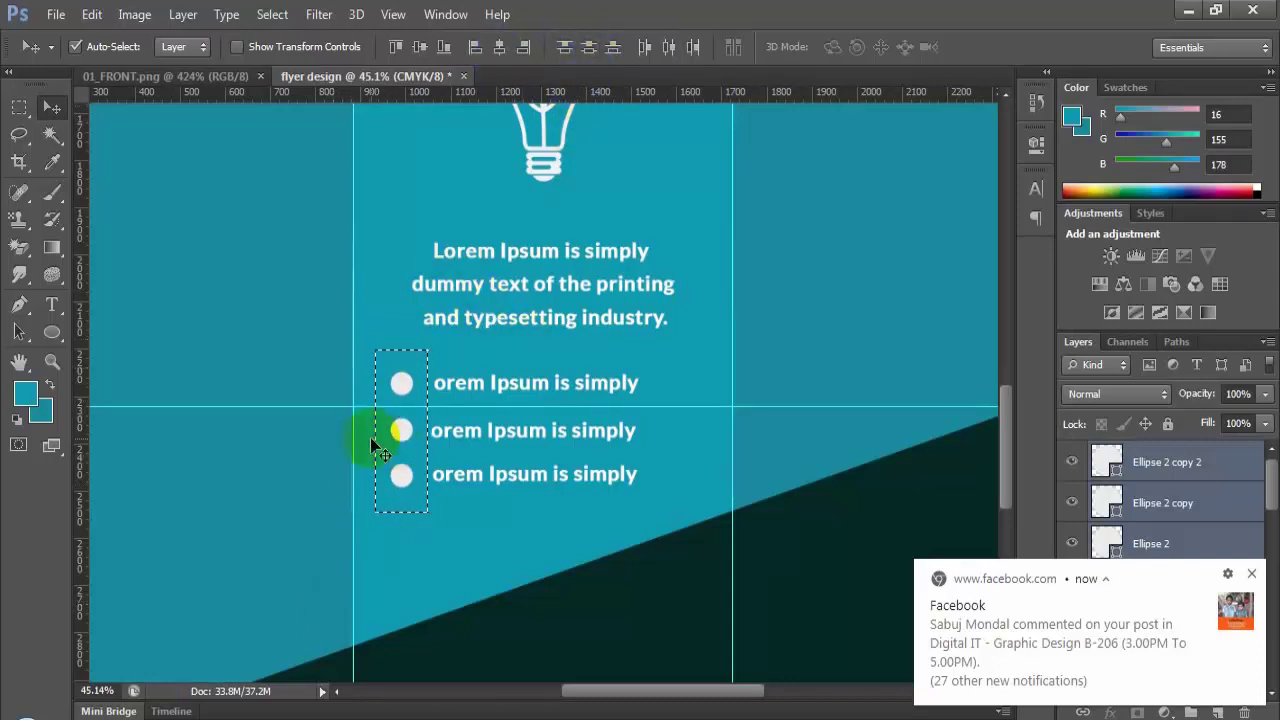
Step: Align the three bullet text layers to the left edge of a marquee drawn around them and distribute their vertical centers evenly
scroll(390, 488, "up", 5)
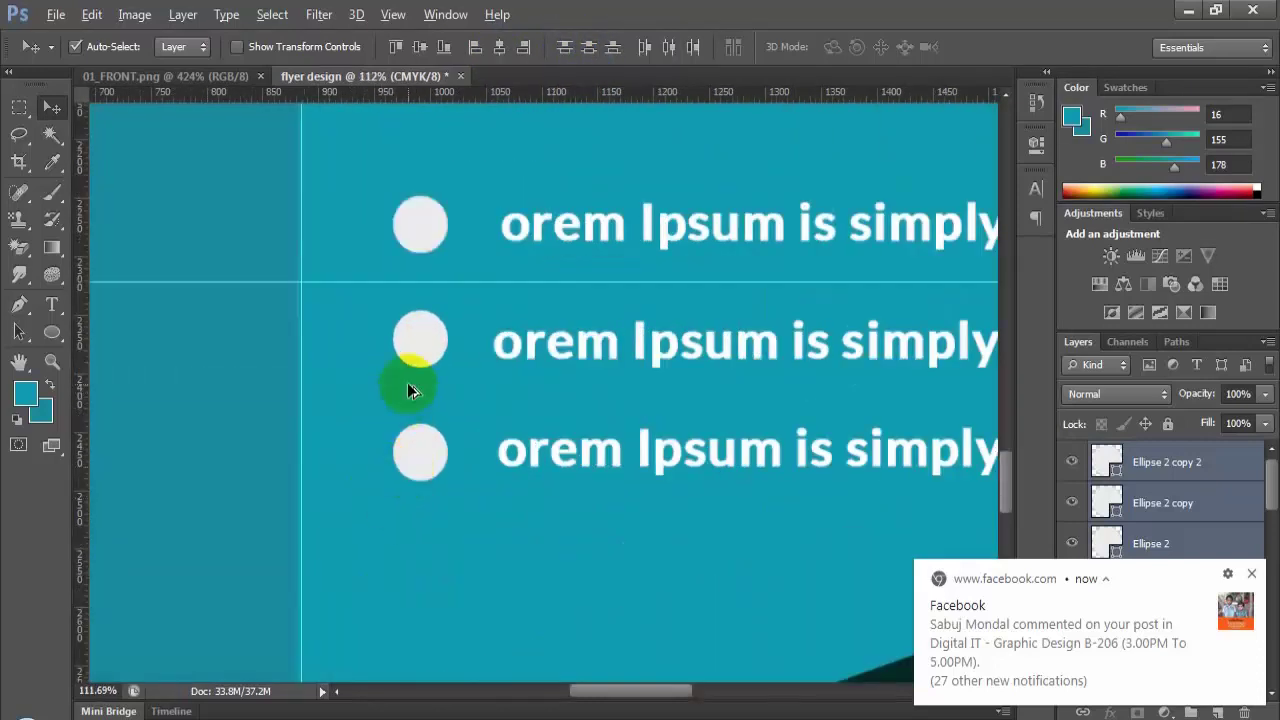
left_click(514, 354)
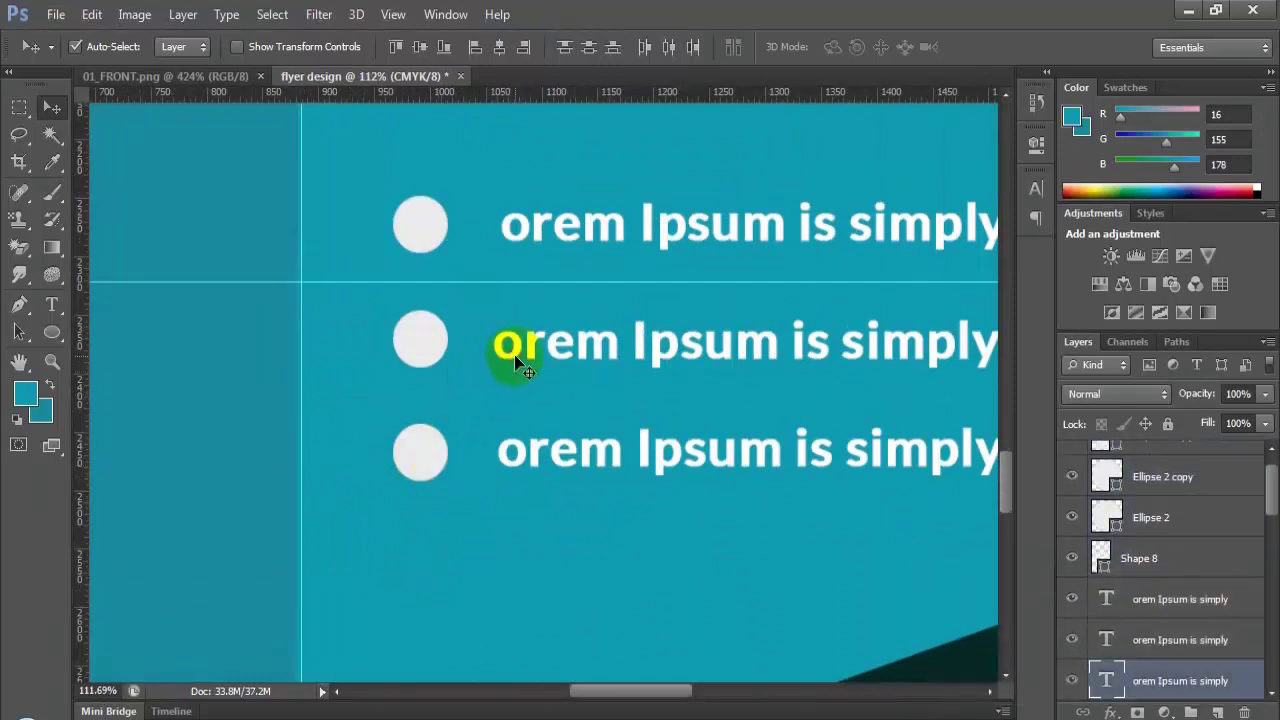
left_click(1190, 606, "shift")
left_click(19, 107)
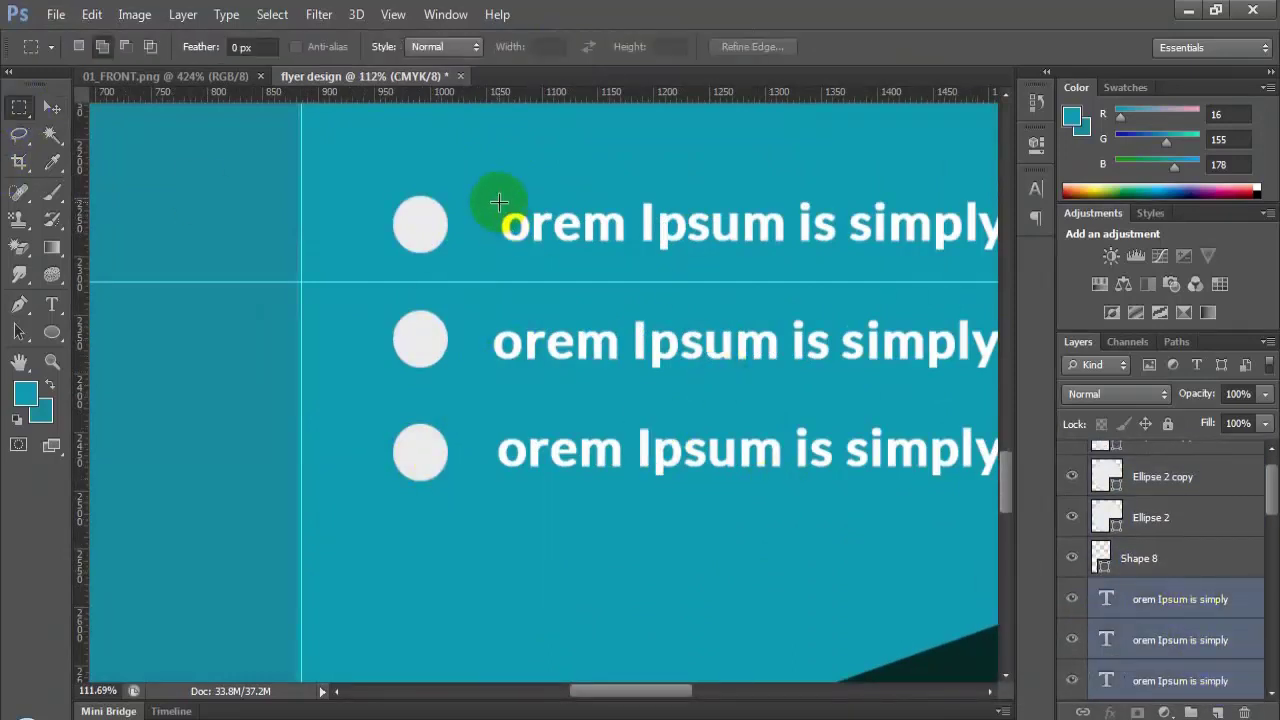
left_click_drag(474, 200, 563, 487)
left_click_drag(655, 690, 580, 690)
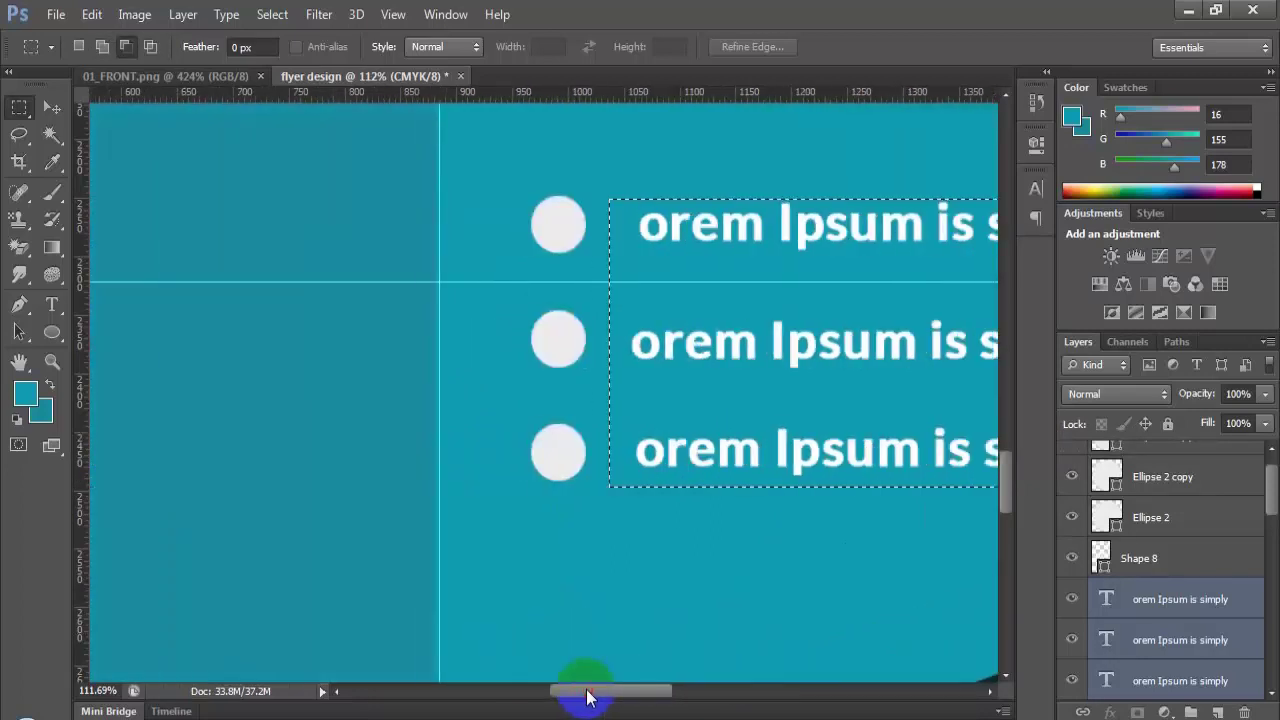
left_click(50, 107)
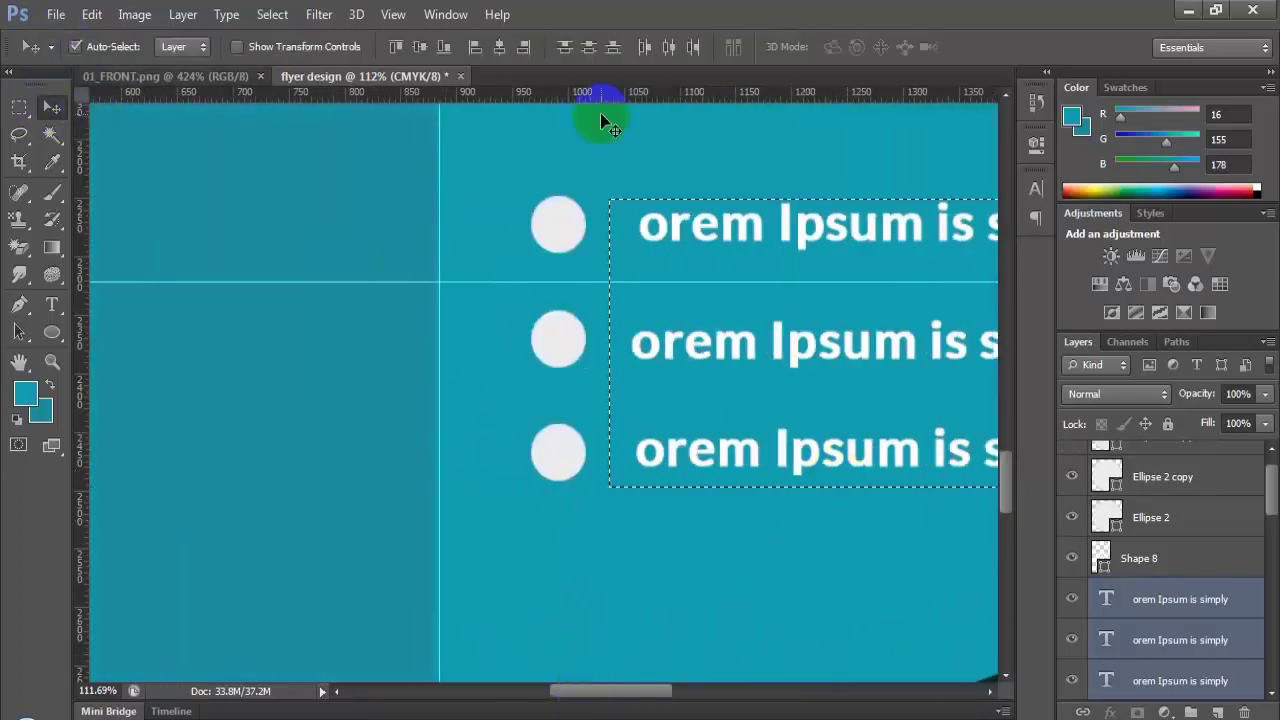
left_click(475, 52)
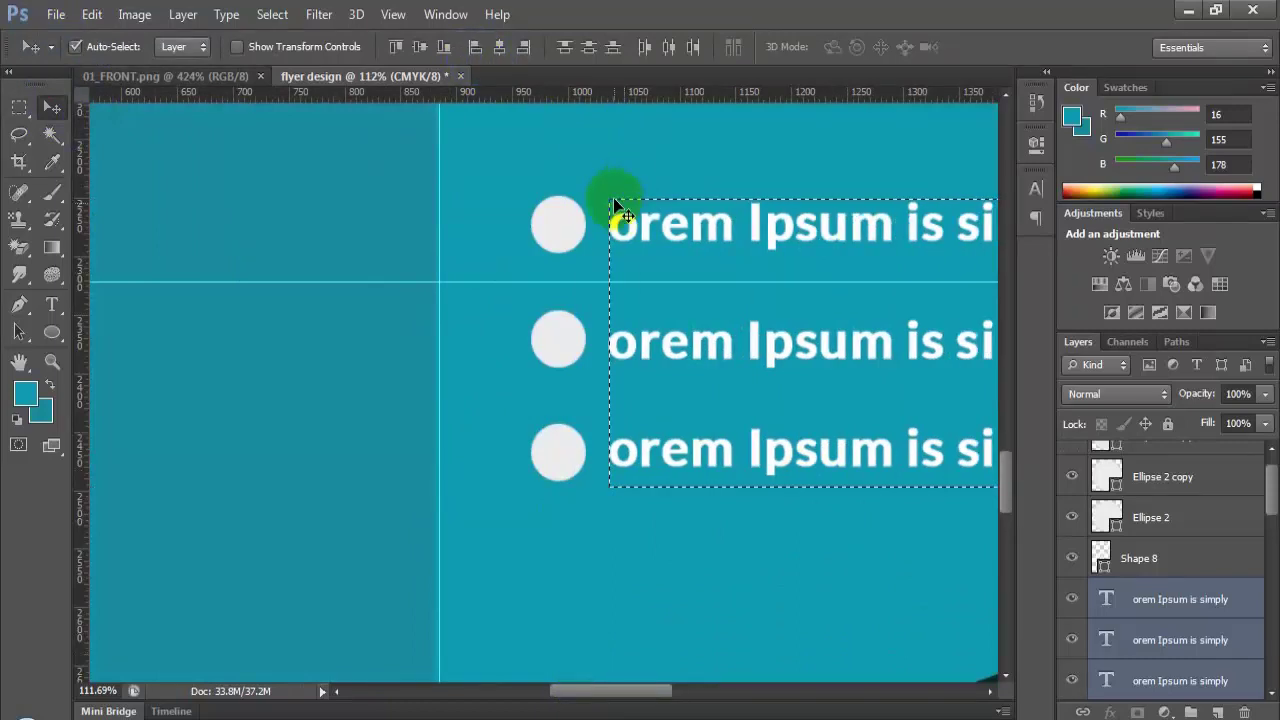
left_click(589, 47)
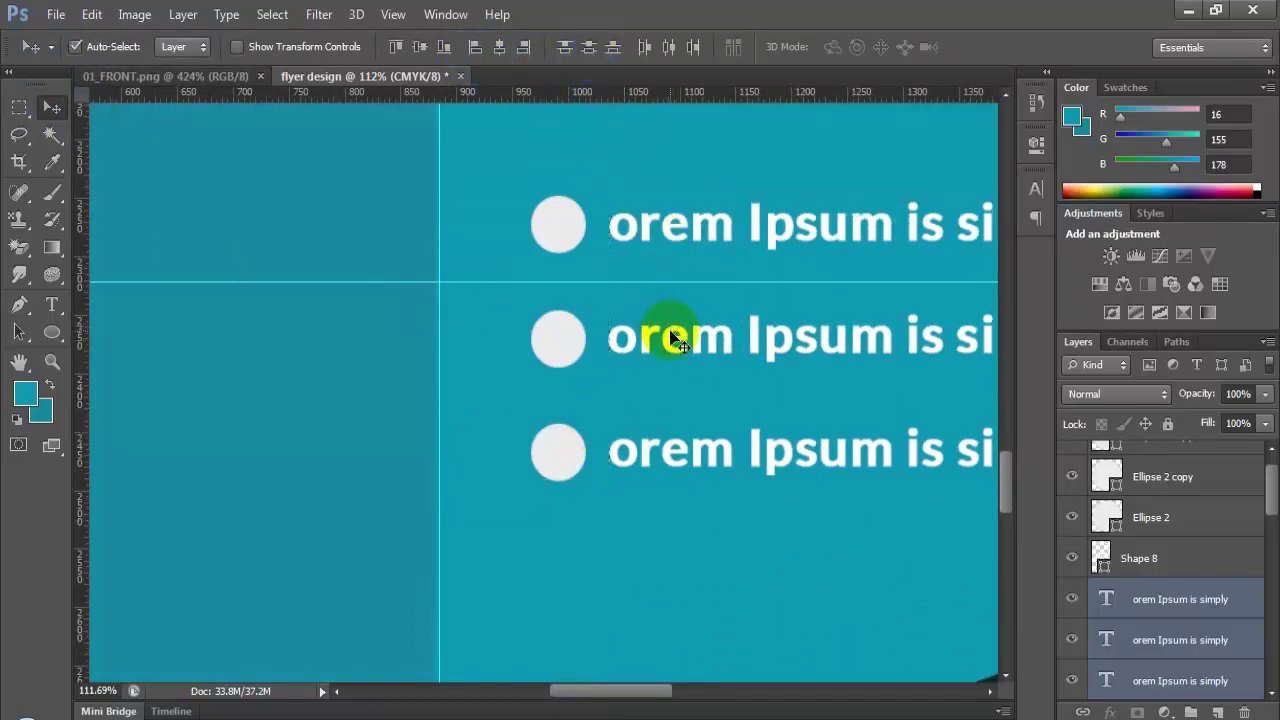
Step: Review the flyer layout and compare it with the icons, headings and bullets of the three columns in 01_FRONT.png
scroll(623, 560, "down", 3)
scroll(670, 560, "down", 1)
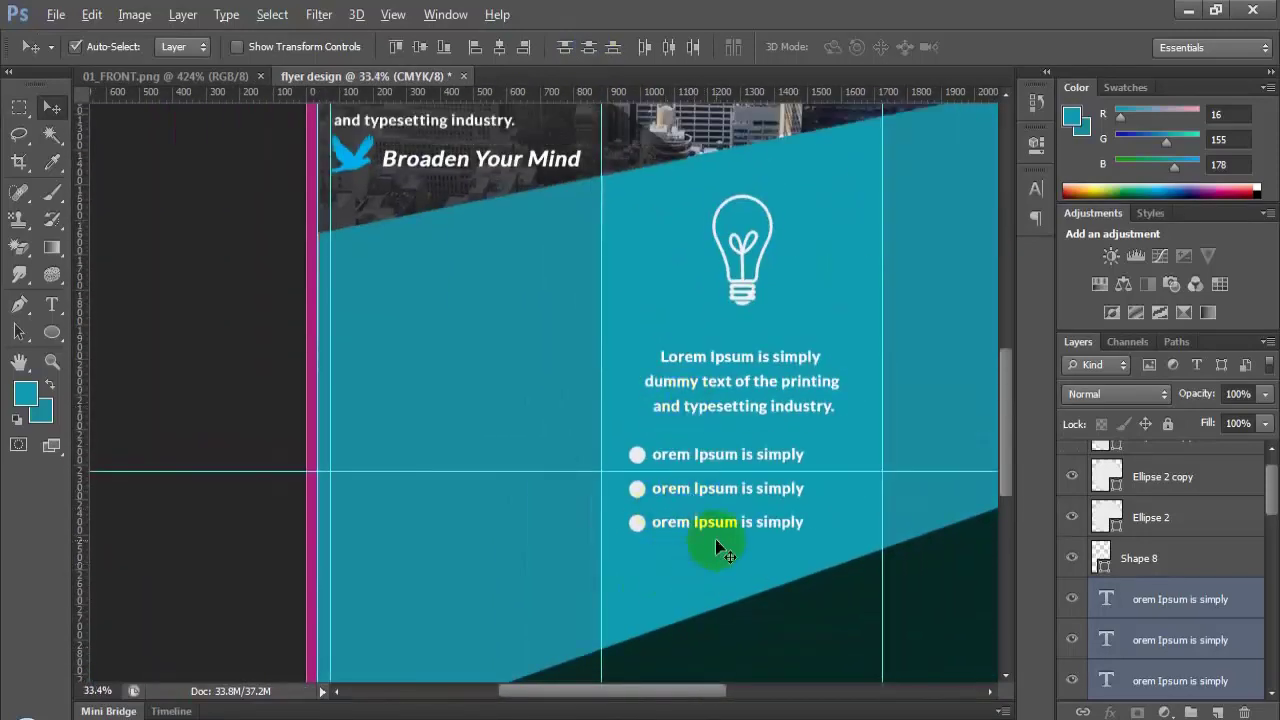
left_click_drag(677, 692, 742, 692)
scroll(540, 590, "down", 2)
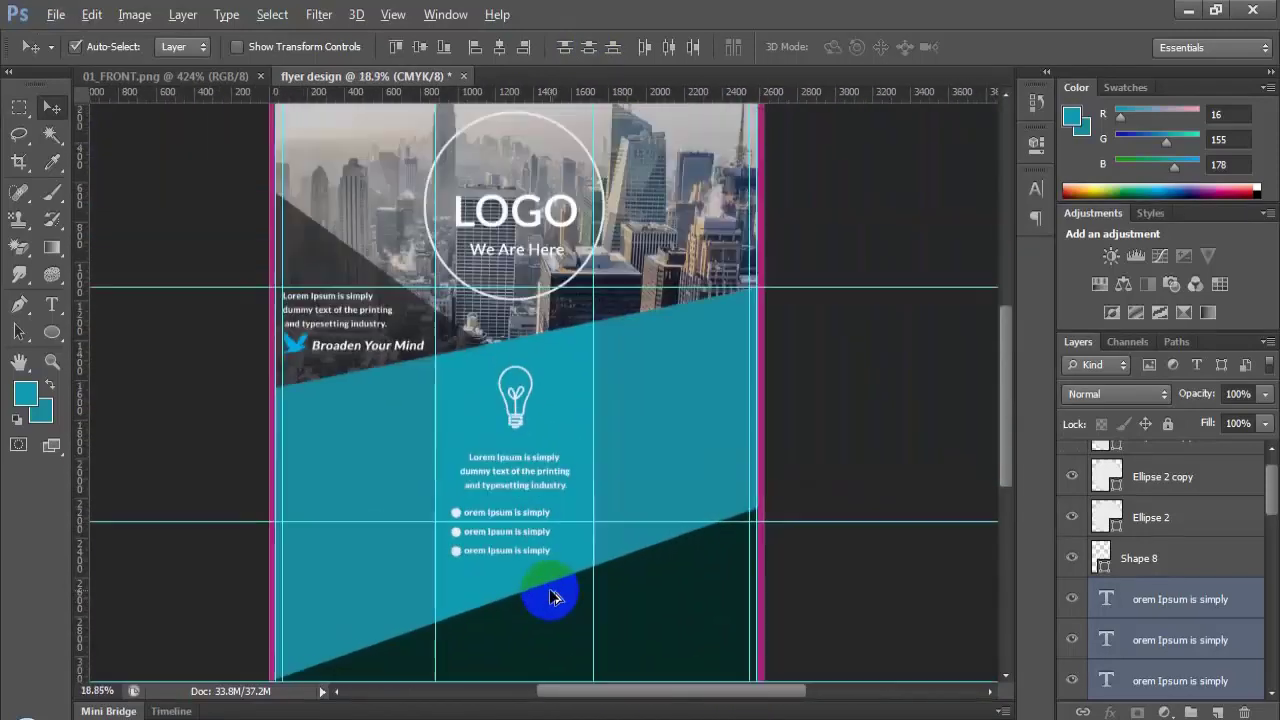
key("alt")
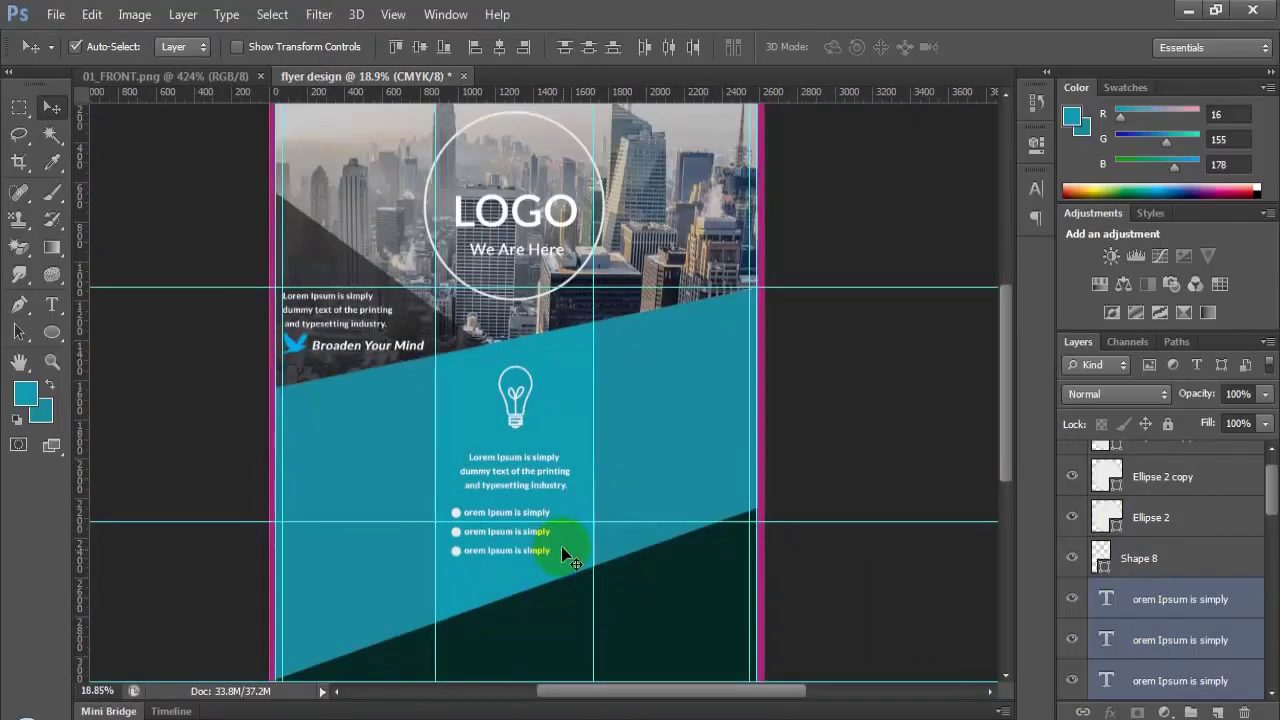
scroll(457, 555, "up", 2)
scroll(600, 600, "down", 1)
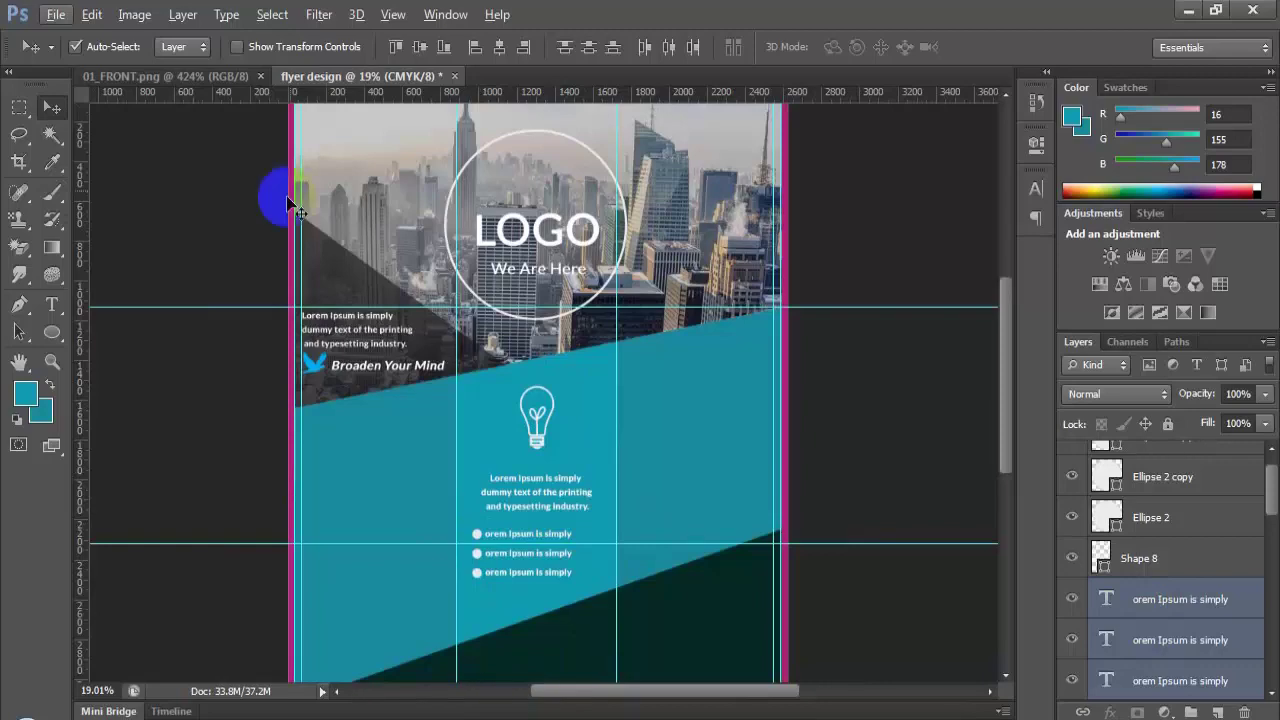
left_click(165, 77)
scroll(555, 436, "down", 1)
scroll(552, 428, "down", 8)
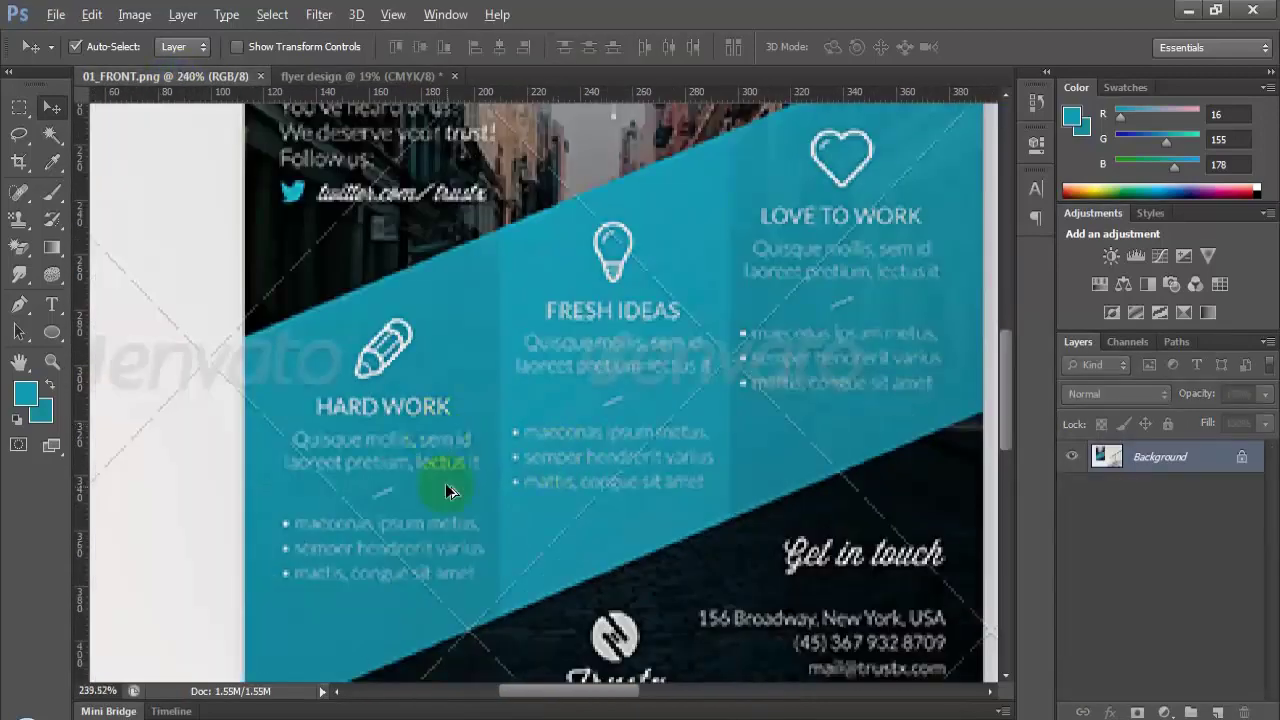
key("alt")
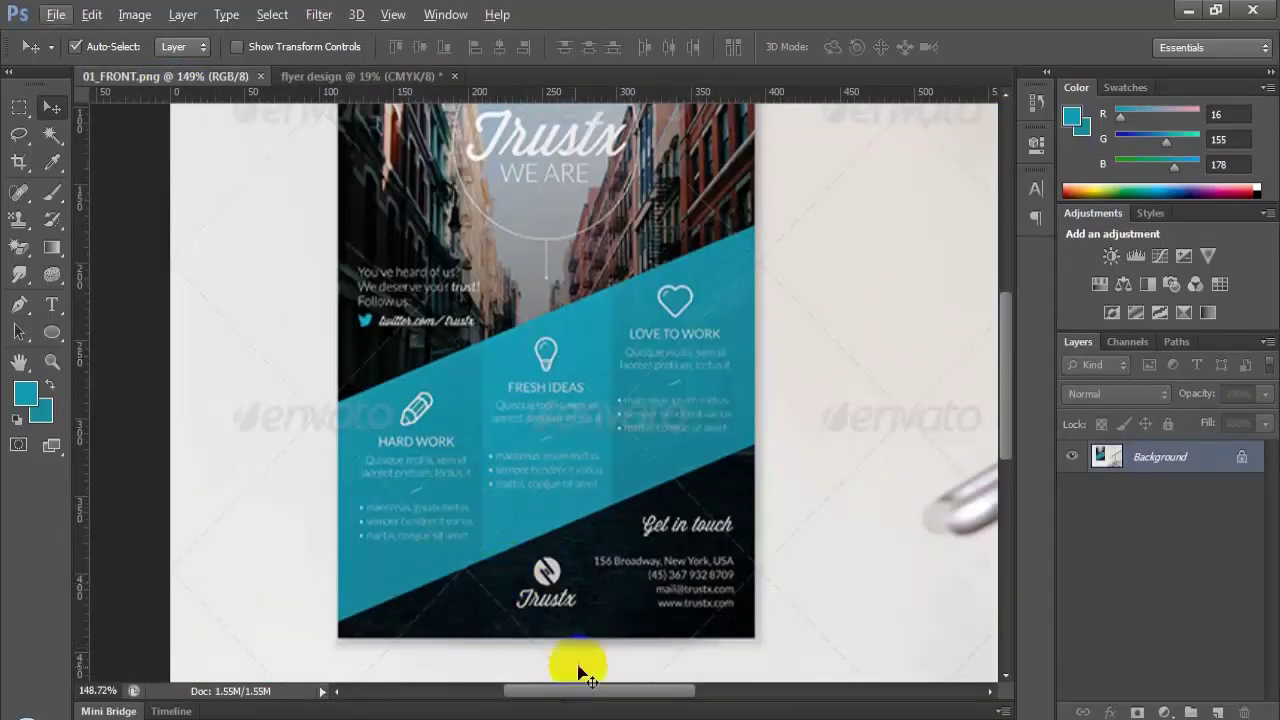
key("alt+Tab")
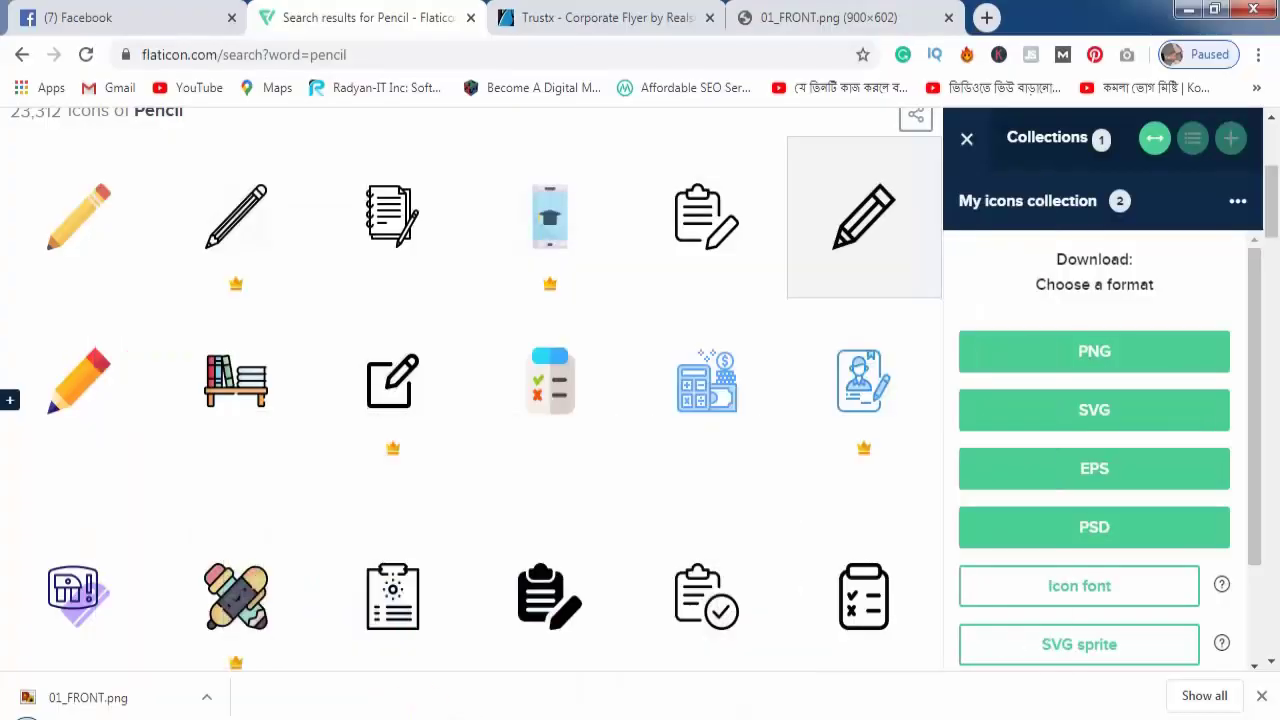
key("alt+Tab")
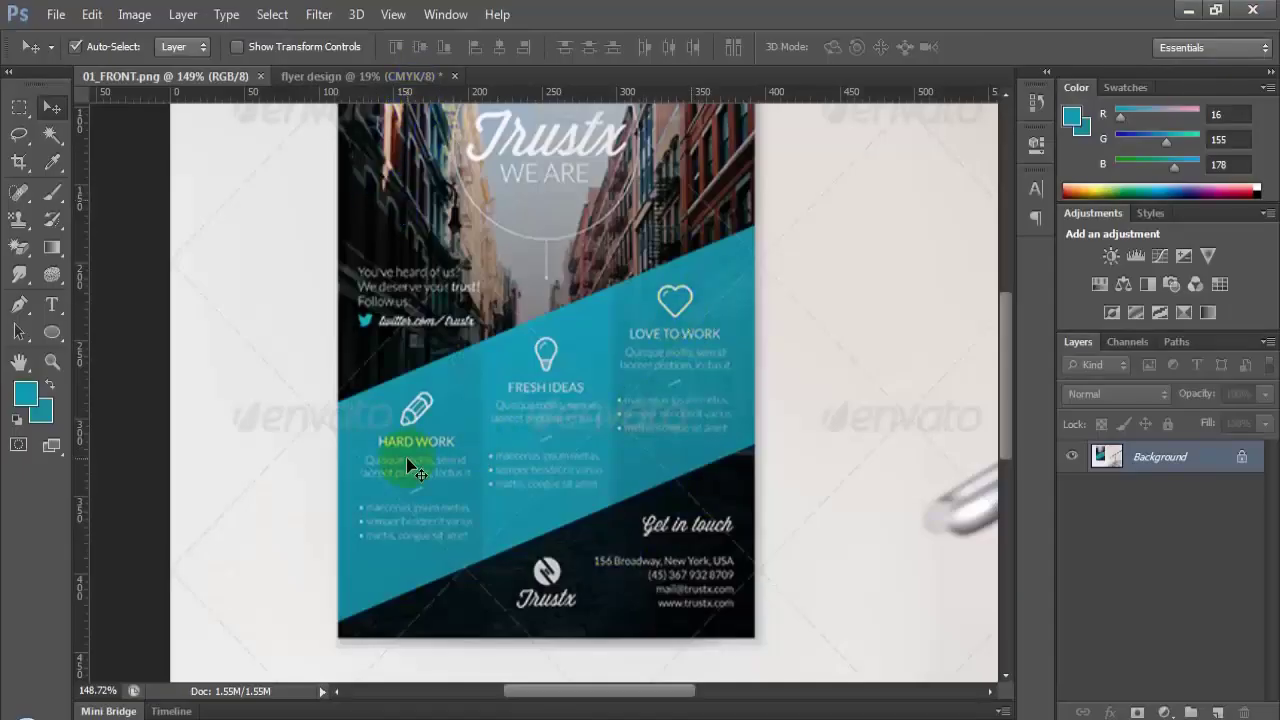
left_click(335, 77)
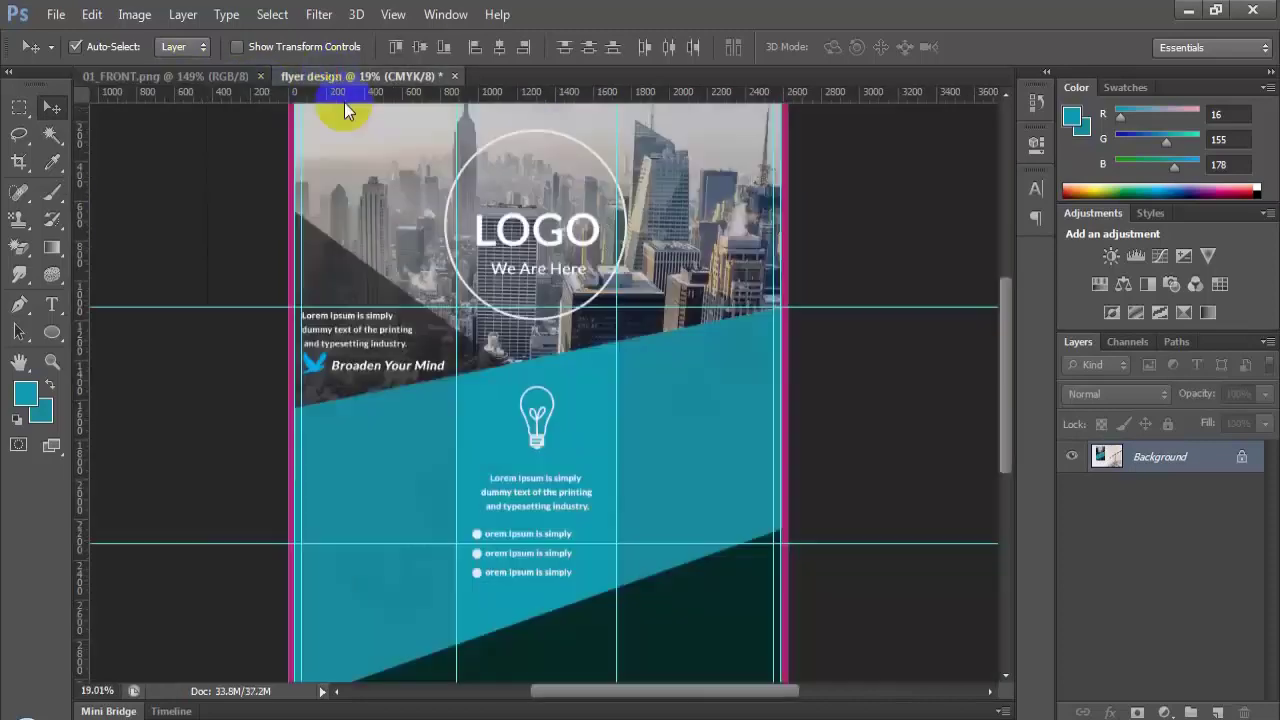
Step: Choose the Custom Shape tool and pick the solid heart from the shape library
left_click(53, 332)
right_click(63, 332)
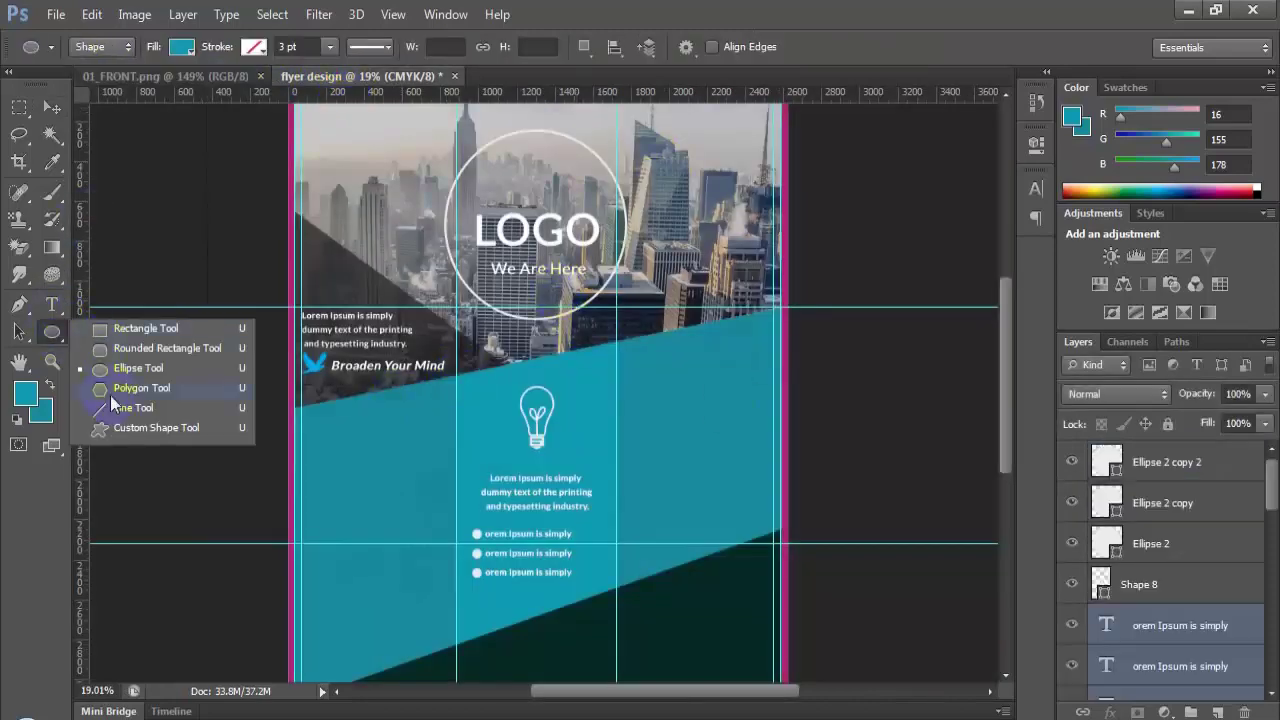
left_click(123, 426)
left_click(776, 50)
left_click(760, 232)
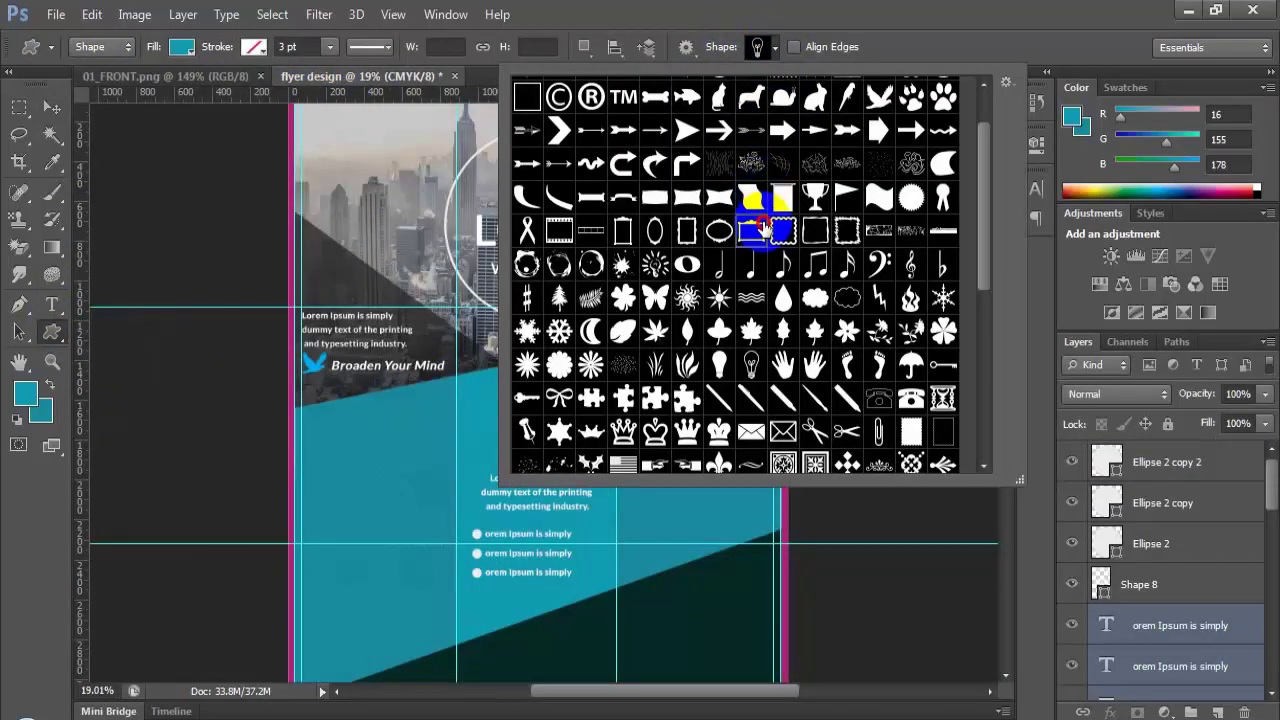
scroll(843, 257, "up", 2)
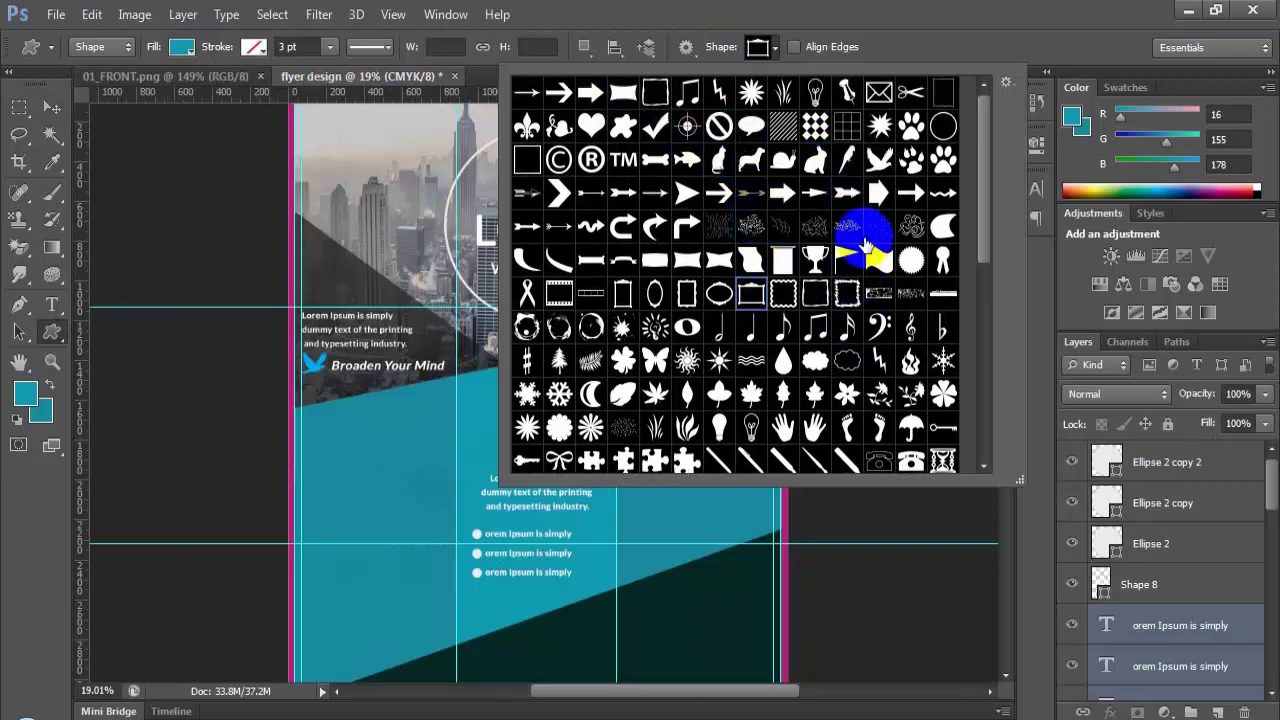
left_click(591, 125)
left_click(774, 65)
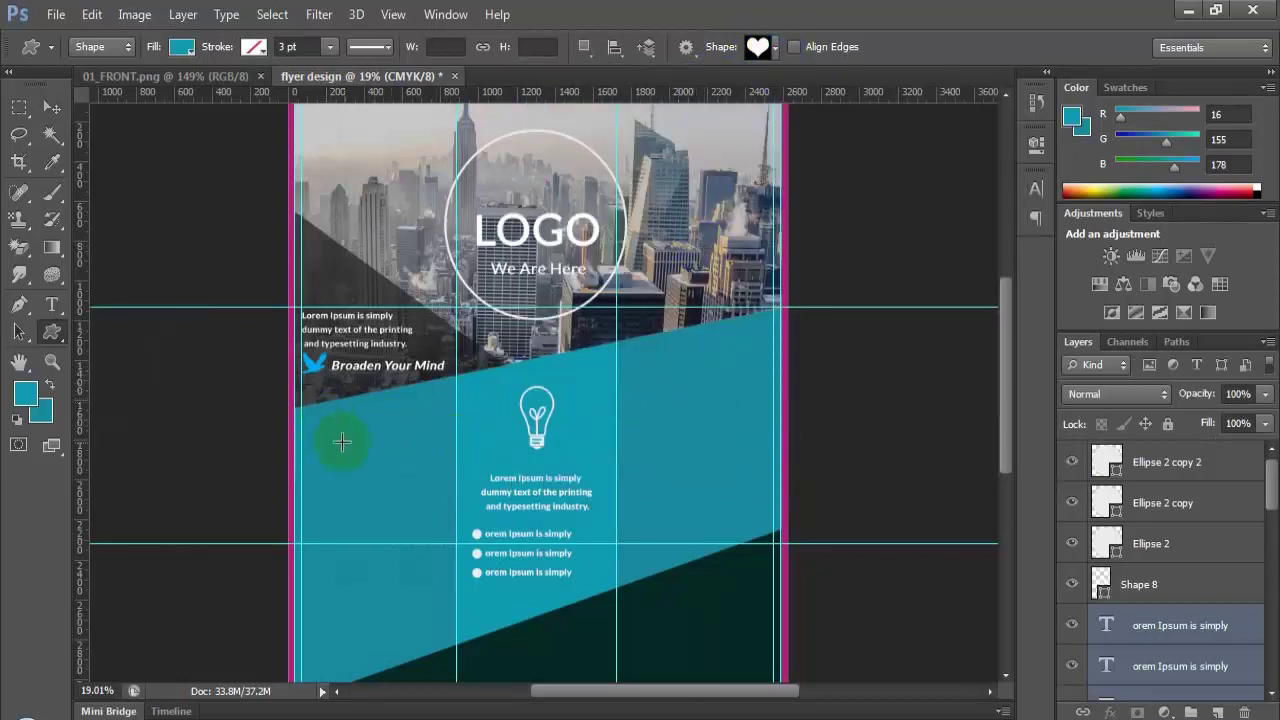
Step: Add a new layer above the topmost ellipse and draw a heart about 182 × 159 px in the flyer's left column below the slogan
left_click(1176, 470)
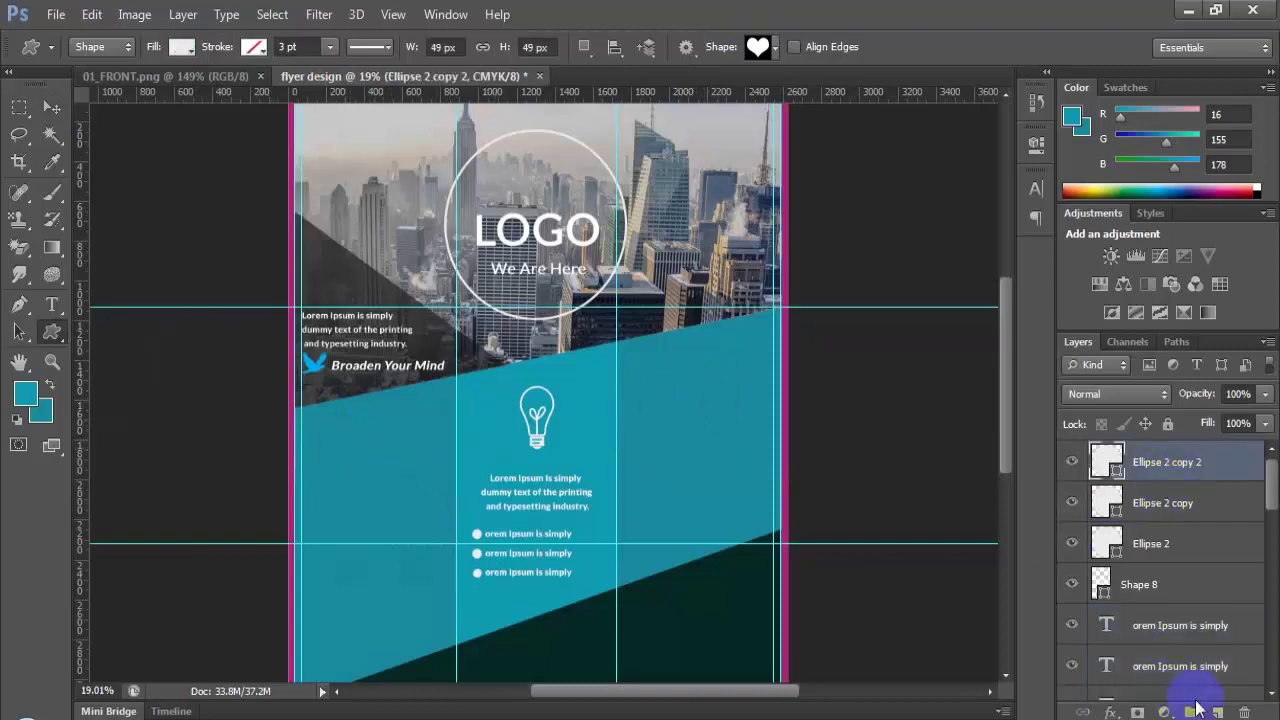
left_click(1143, 680)
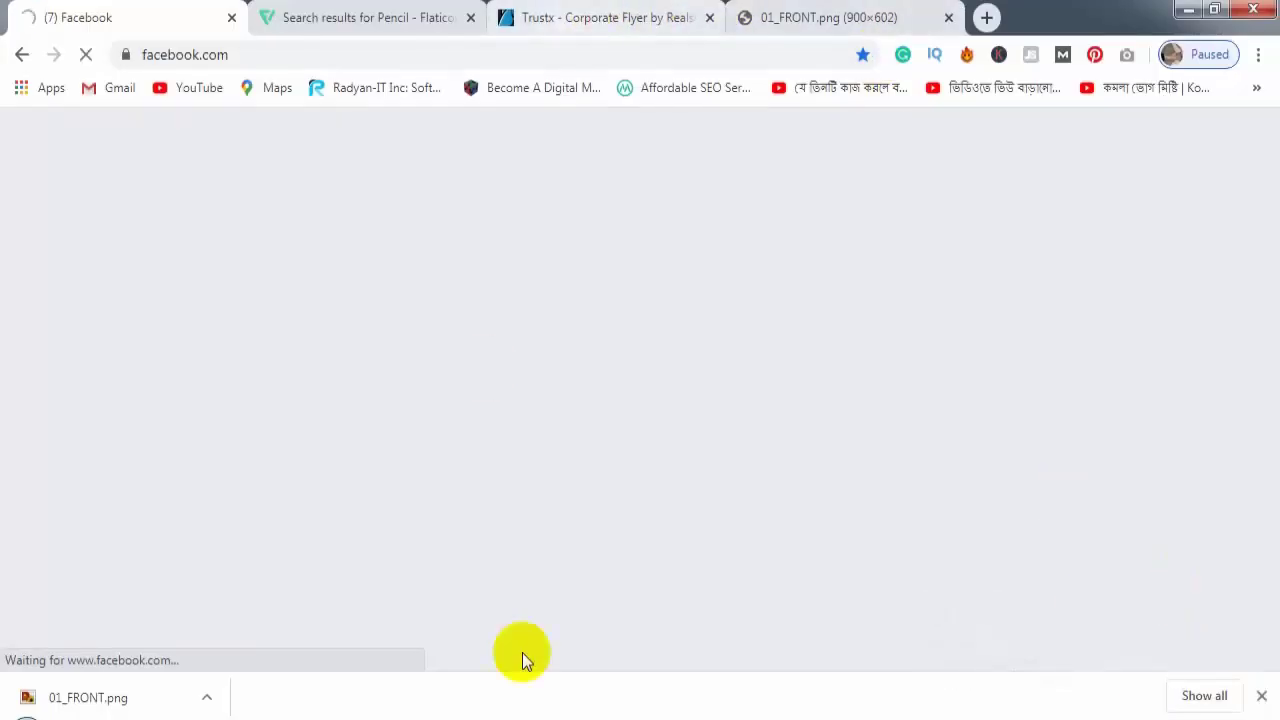
key("alt+Tab")
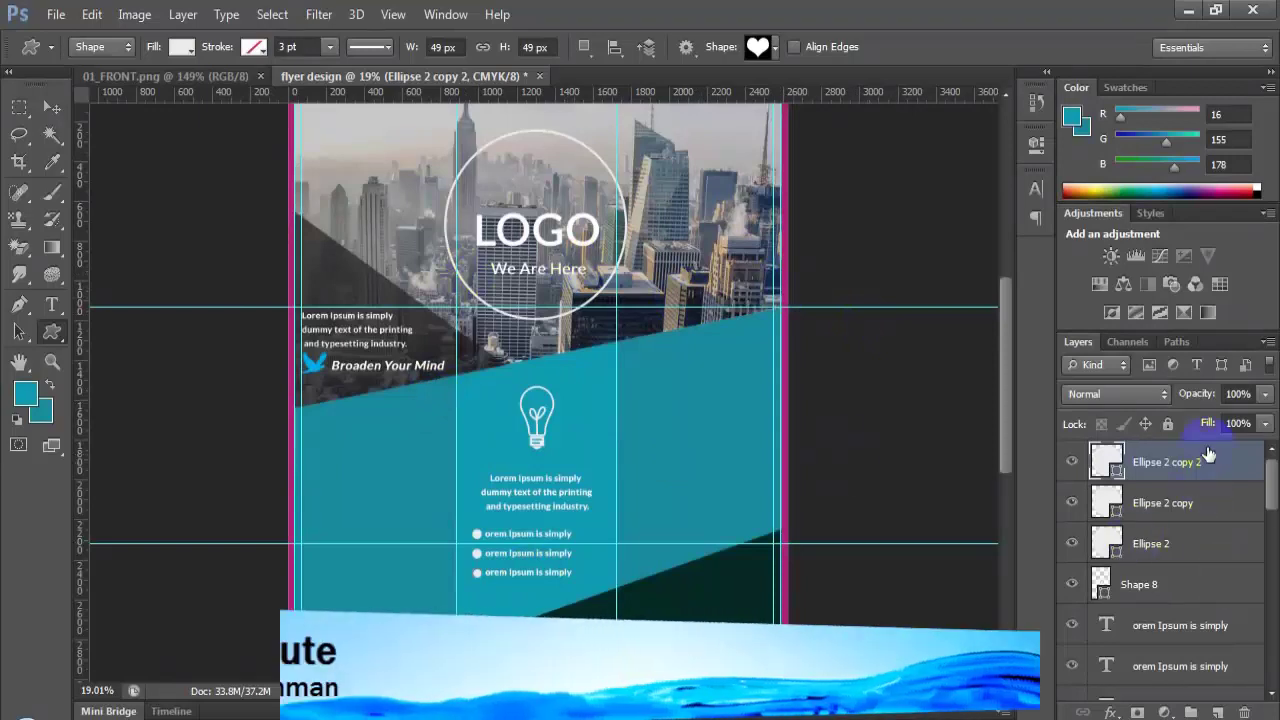
key("ctrl+shift+alt+n")
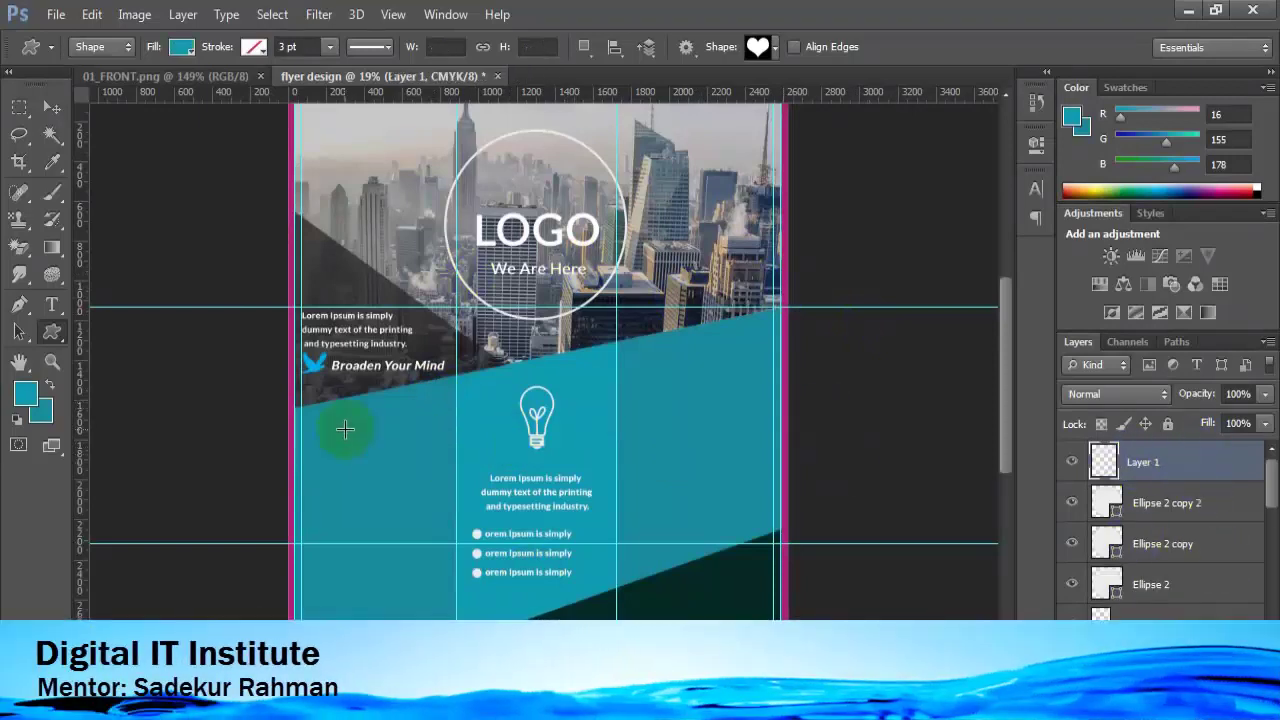
left_click_drag(343, 426, 384, 455)
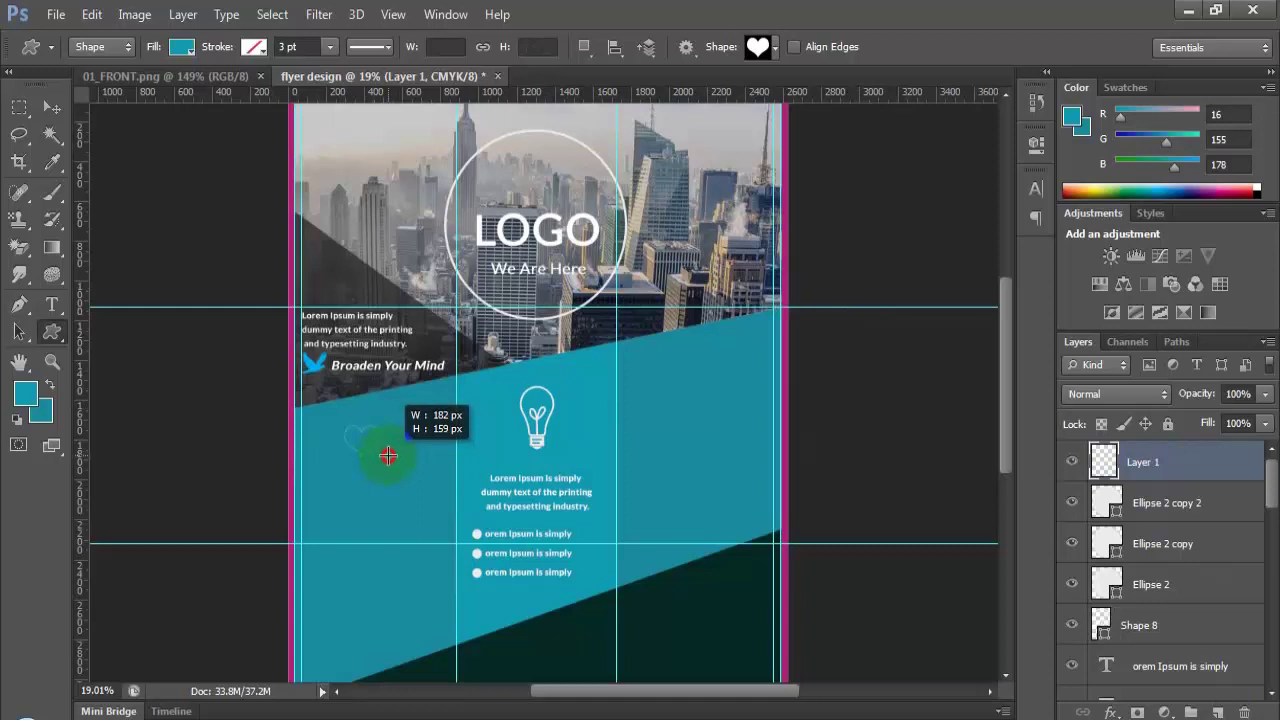
left_click_drag(388, 456, 375, 460)
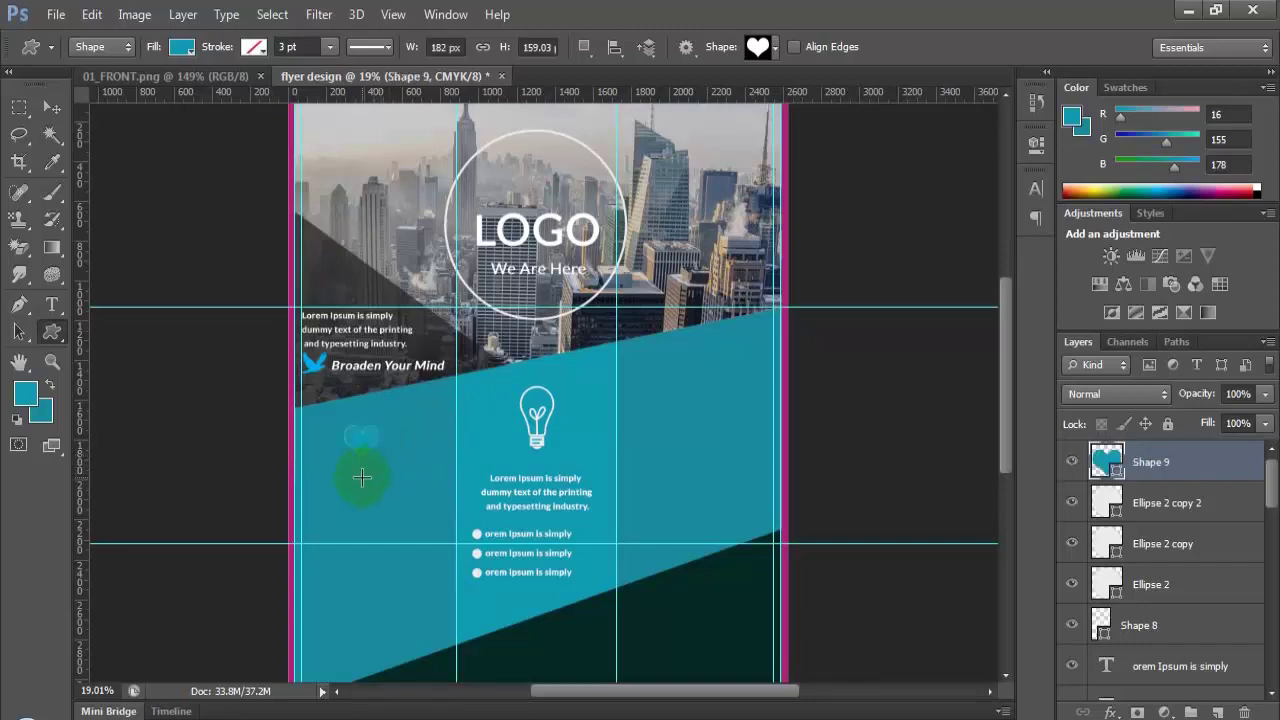
Step: Change the heart's fill to the off-white from the recently used colors
scroll(375, 460, "up", 3)
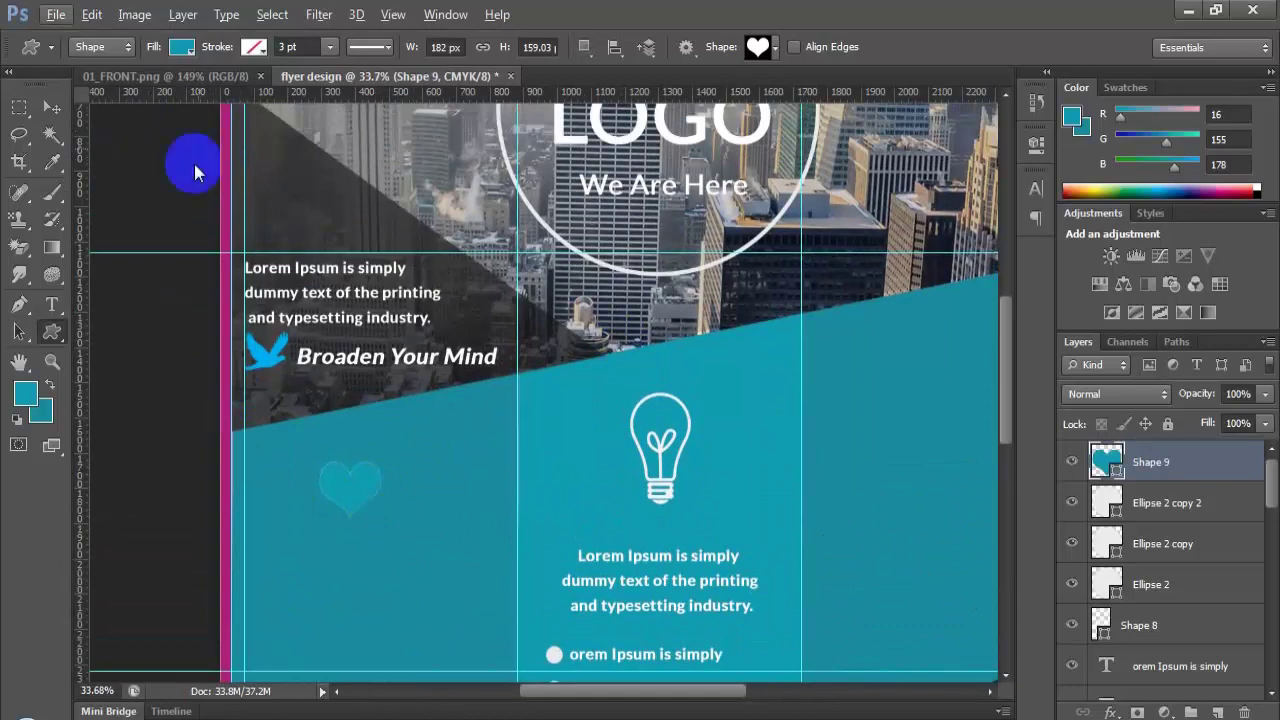
left_click(180, 46)
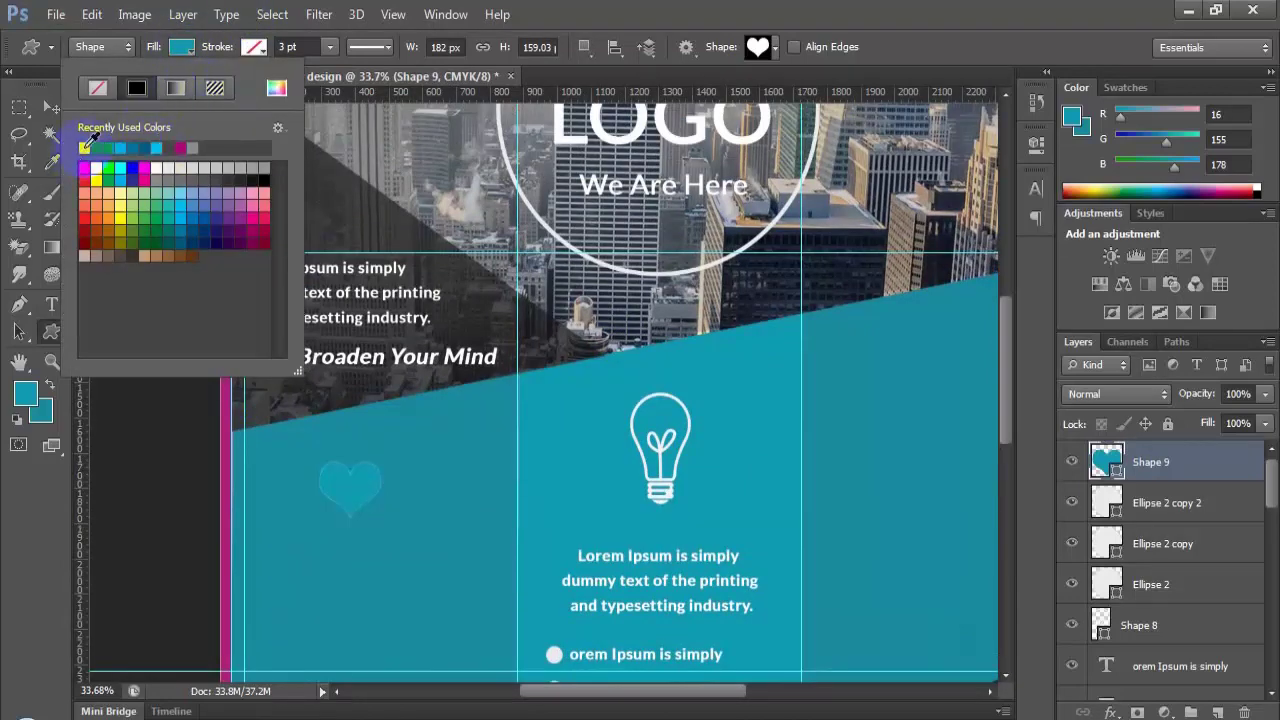
left_click(86, 146)
left_click(180, 46)
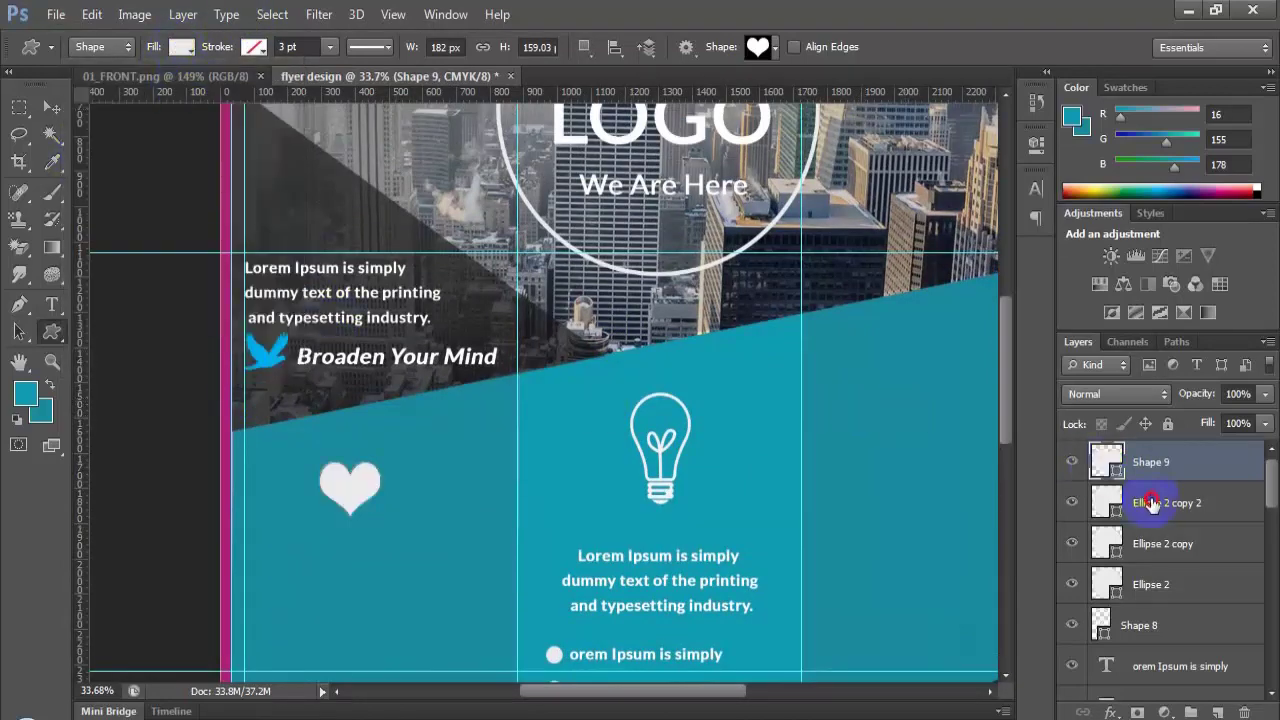
Step: Move the white heart shape slightly right, toward the middle of the flyer's left teal column
left_click(1151, 503)
left_click(52, 107)
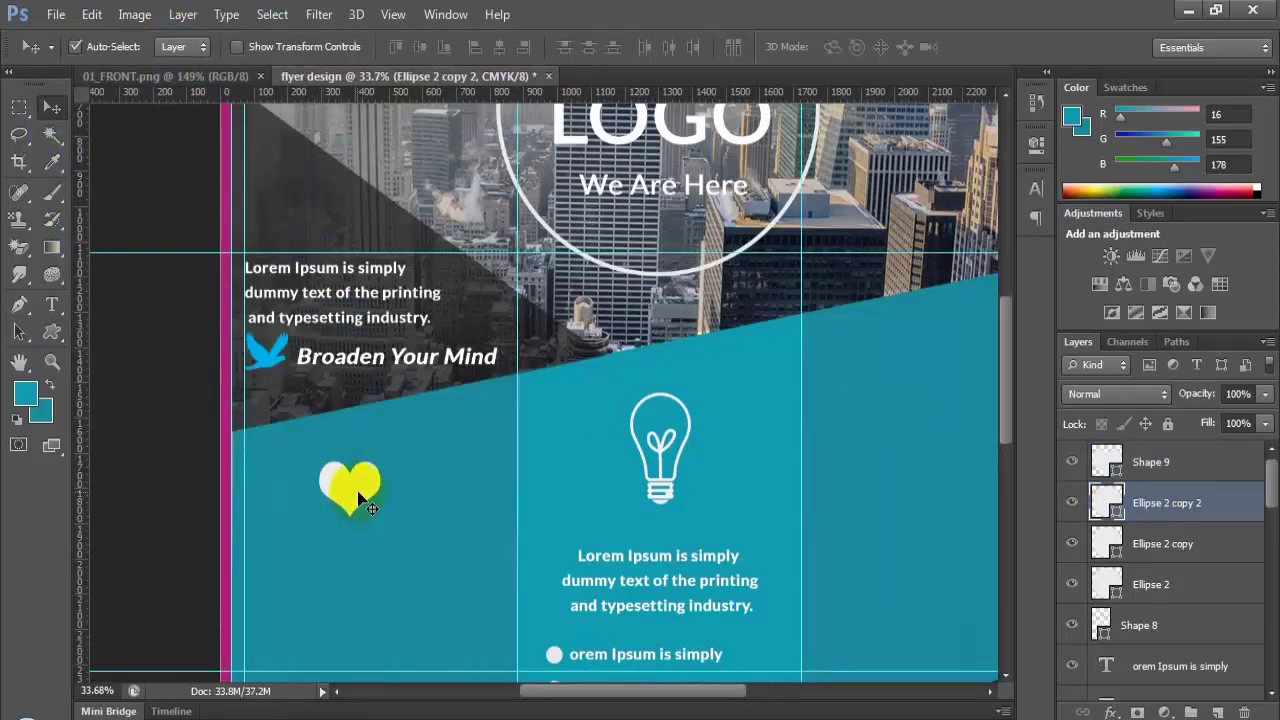
mouse_move(358, 493)
left_mouse_down()
mouse_move(372, 482)
mouse_move(379, 503)
mouse_move(365, 515)
left_mouse_up()
key("ctrl+0")
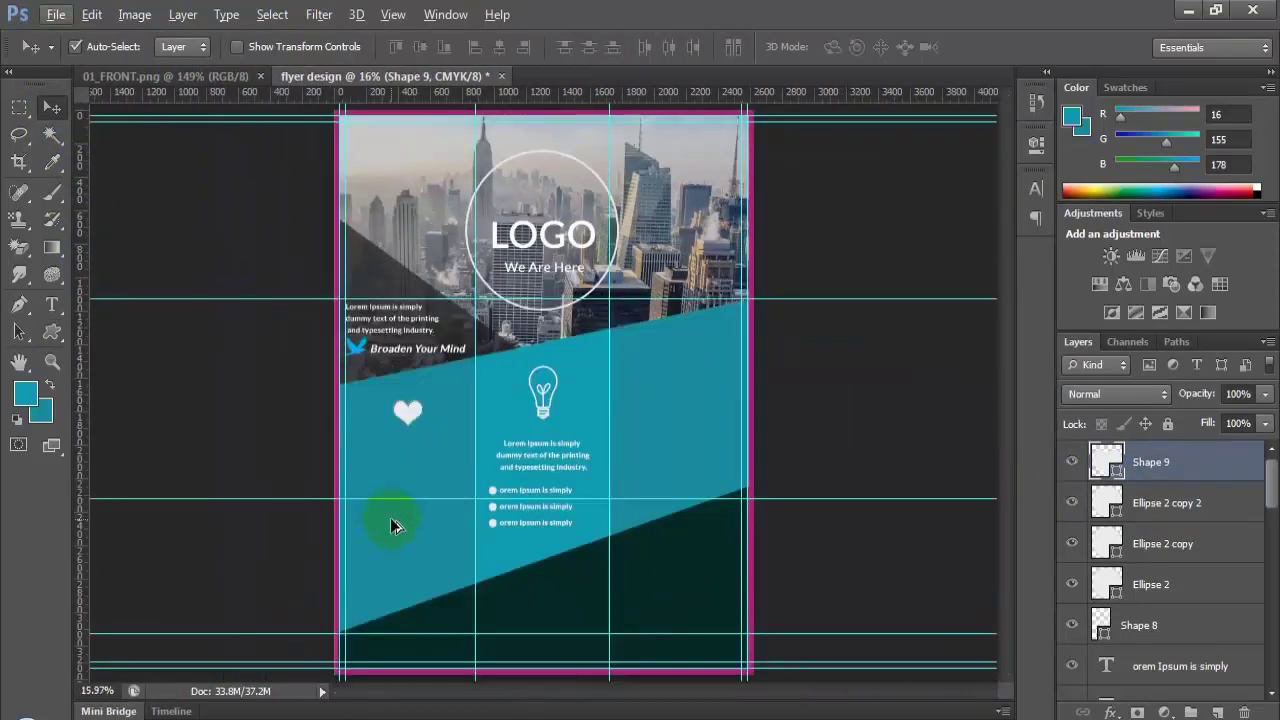
scroll(418, 433, "up", 2)
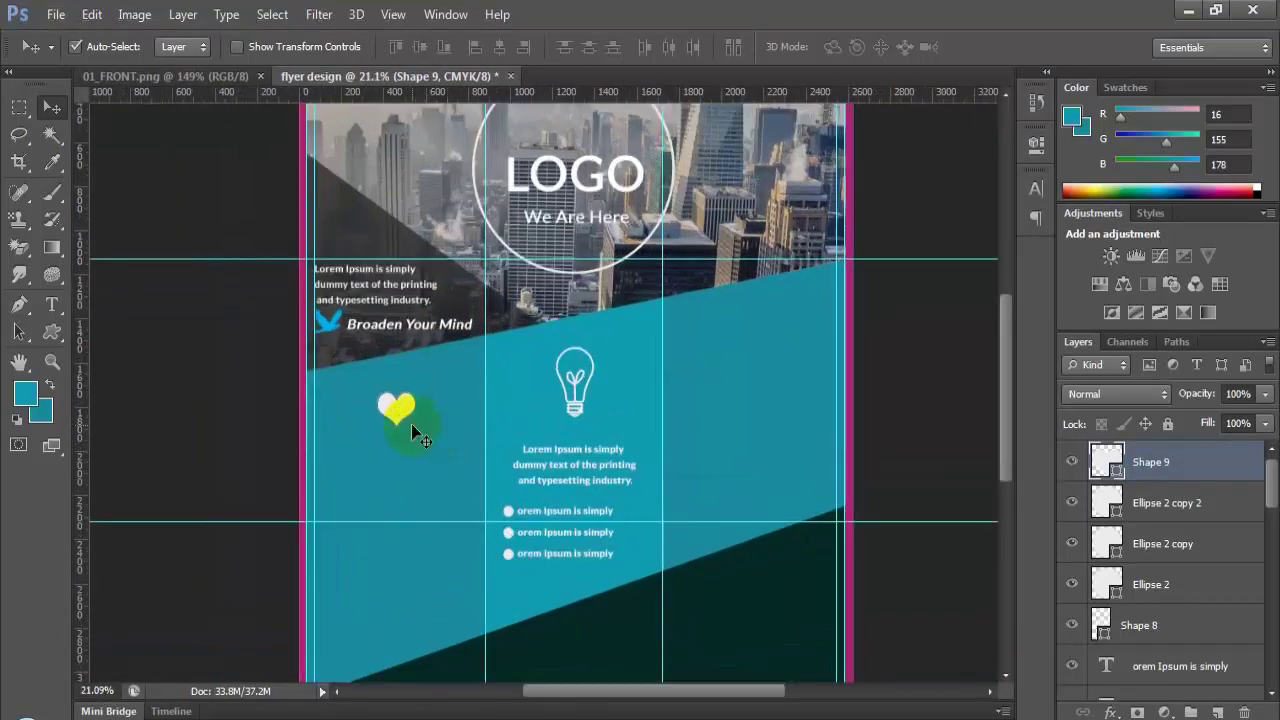
Step: Copy the three-line Lorem Ipsum text below the light bulb and paste it as a new text layer beneath the heart
left_click(571, 478)
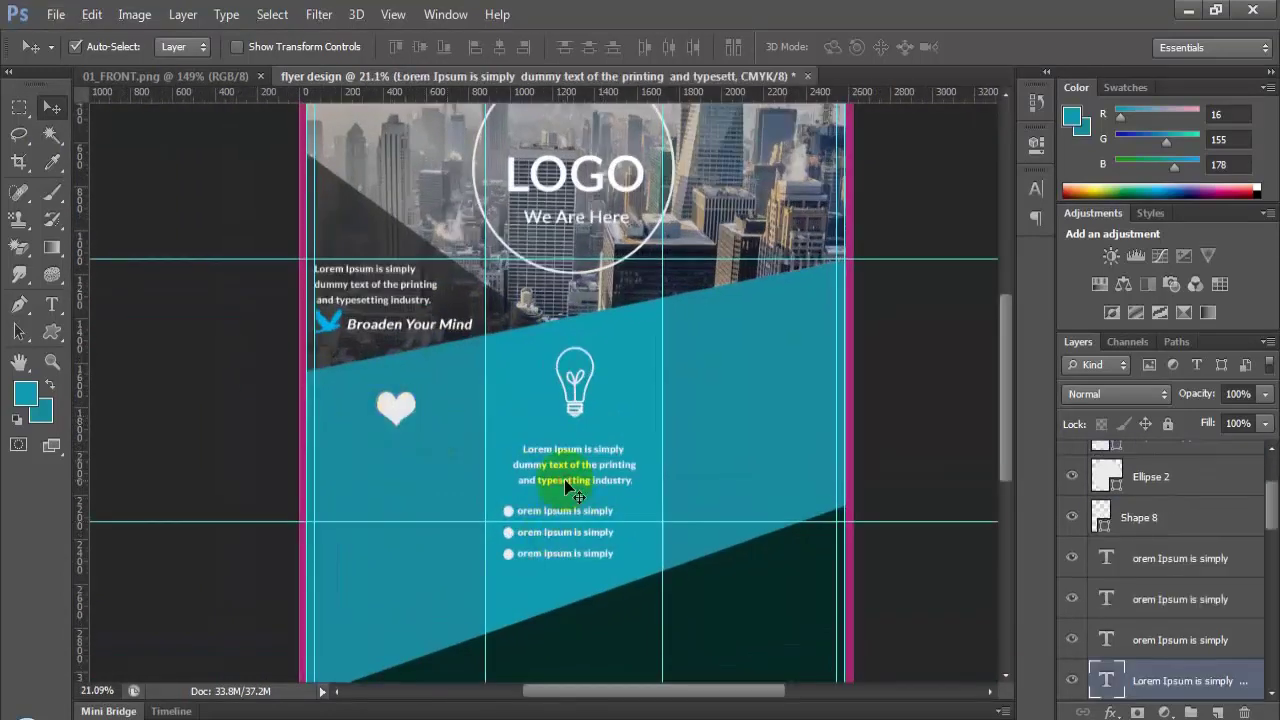
double_click(1118, 683)
key("ctrl+c")
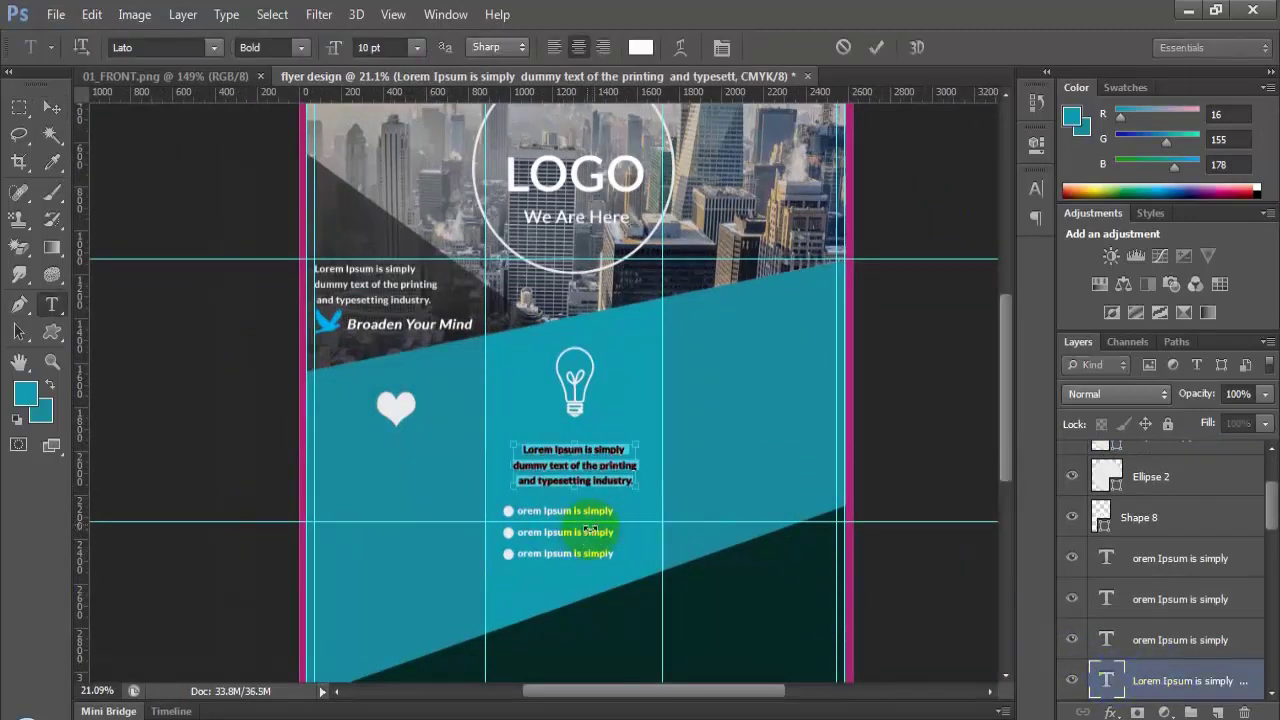
left_click(19, 107)
left_click(52, 304)
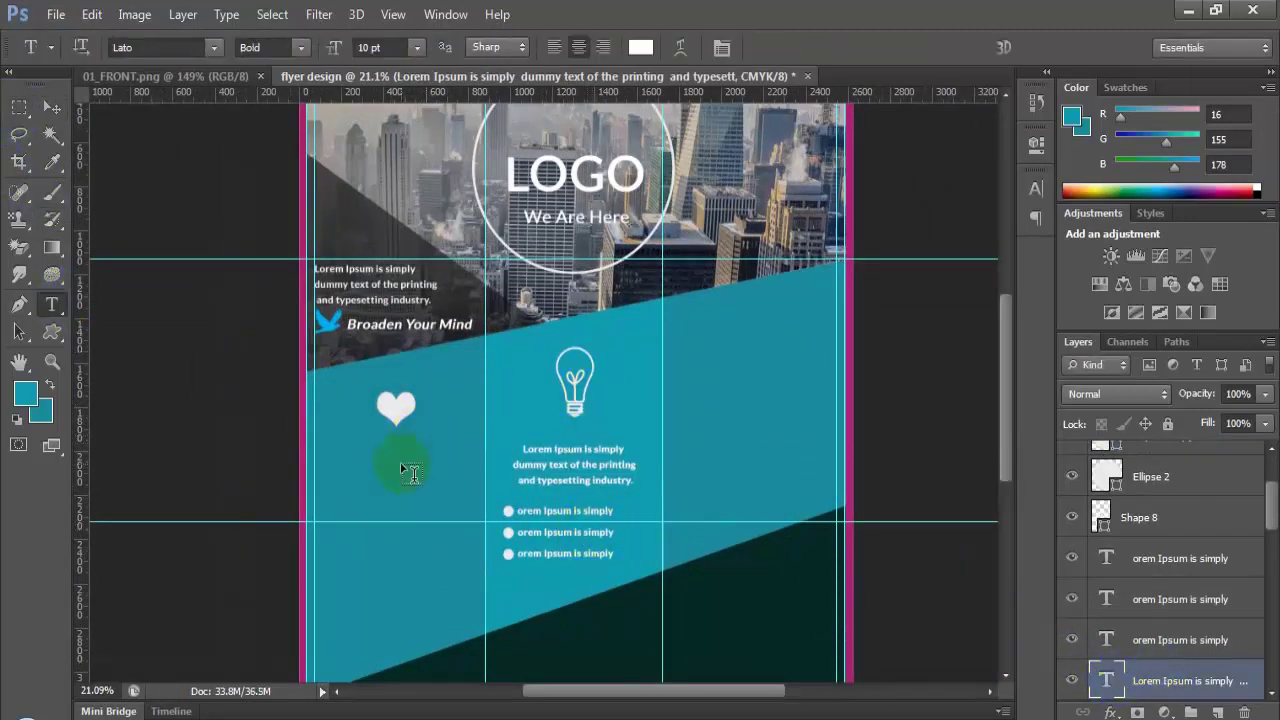
left_click(355, 487)
key("ctrl+v")
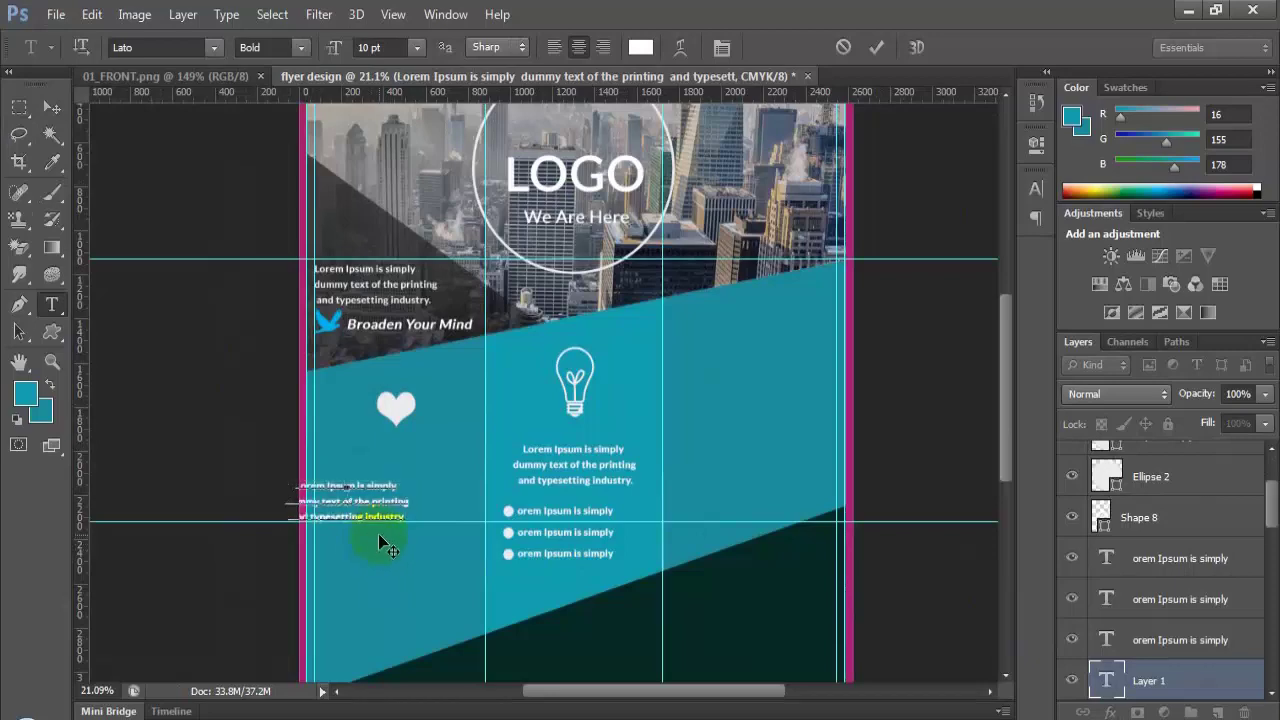
Step: Position the pasted text under the heart, level with the paragraph below the light bulb, and commit it
left_click_drag(378, 535, 433, 499)
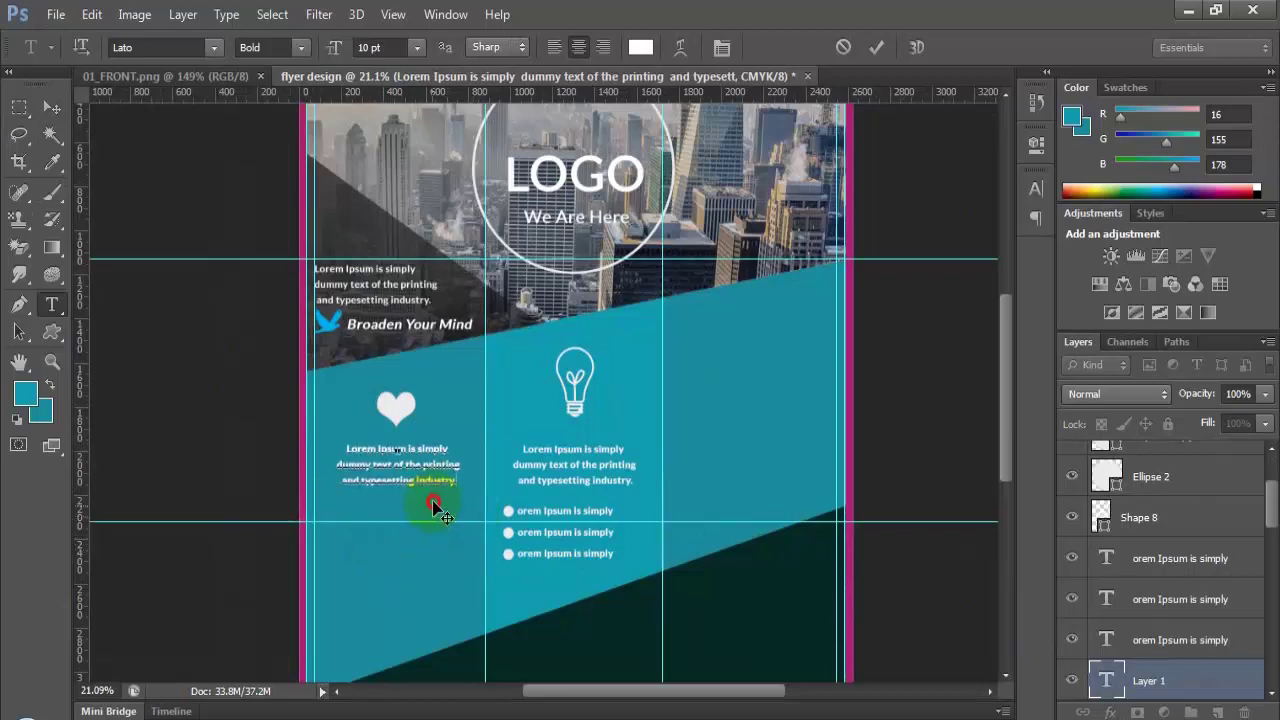
scroll(433, 507, "up", 5)
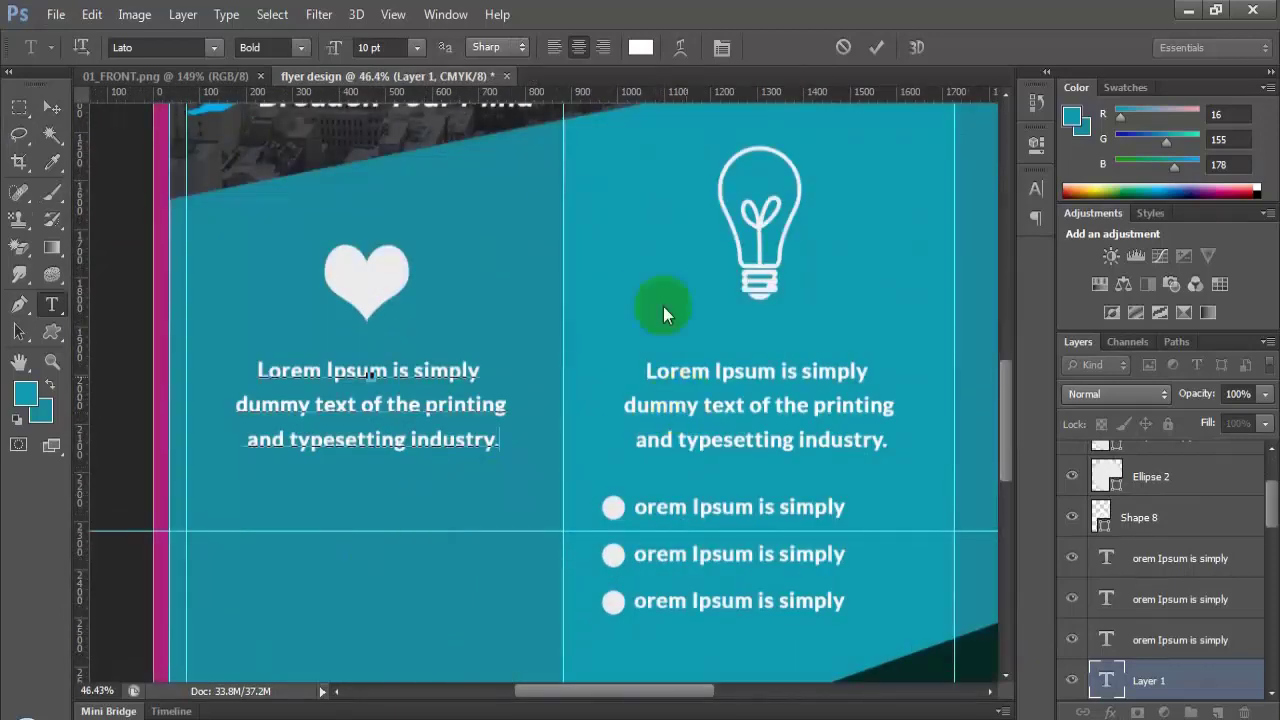
left_click_drag(467, 484, 462, 485)
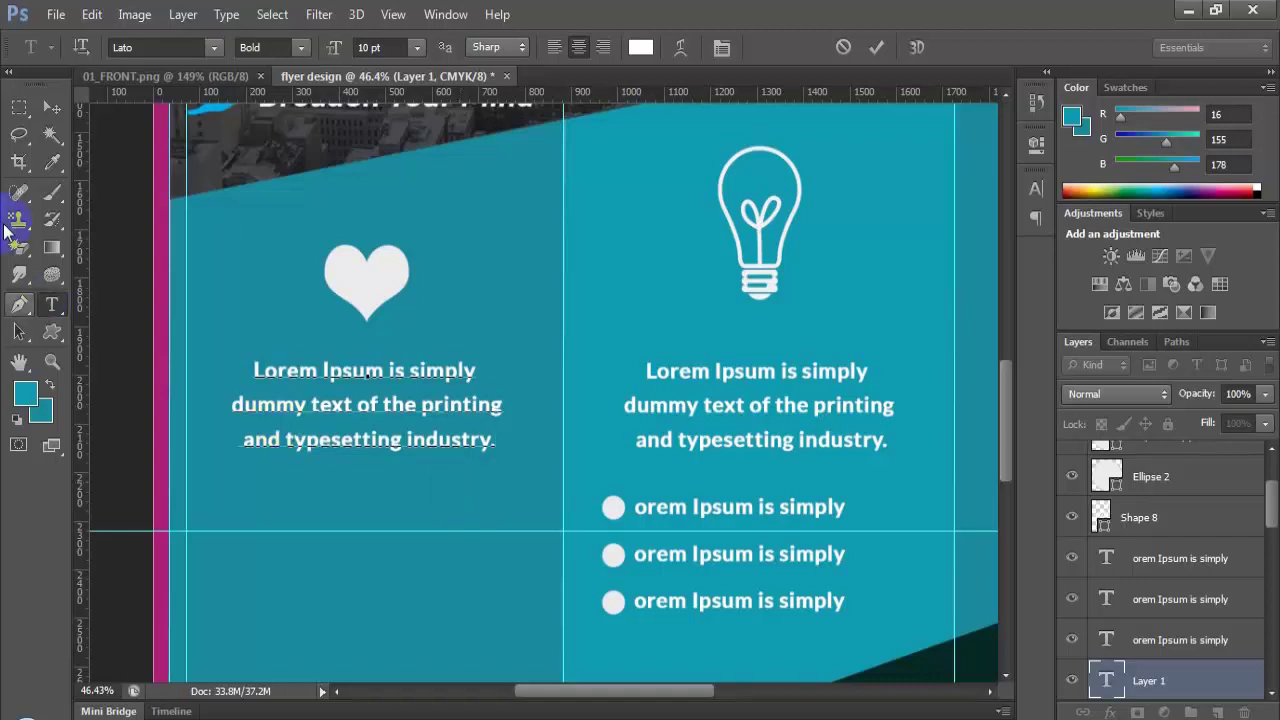
left_click(51, 107)
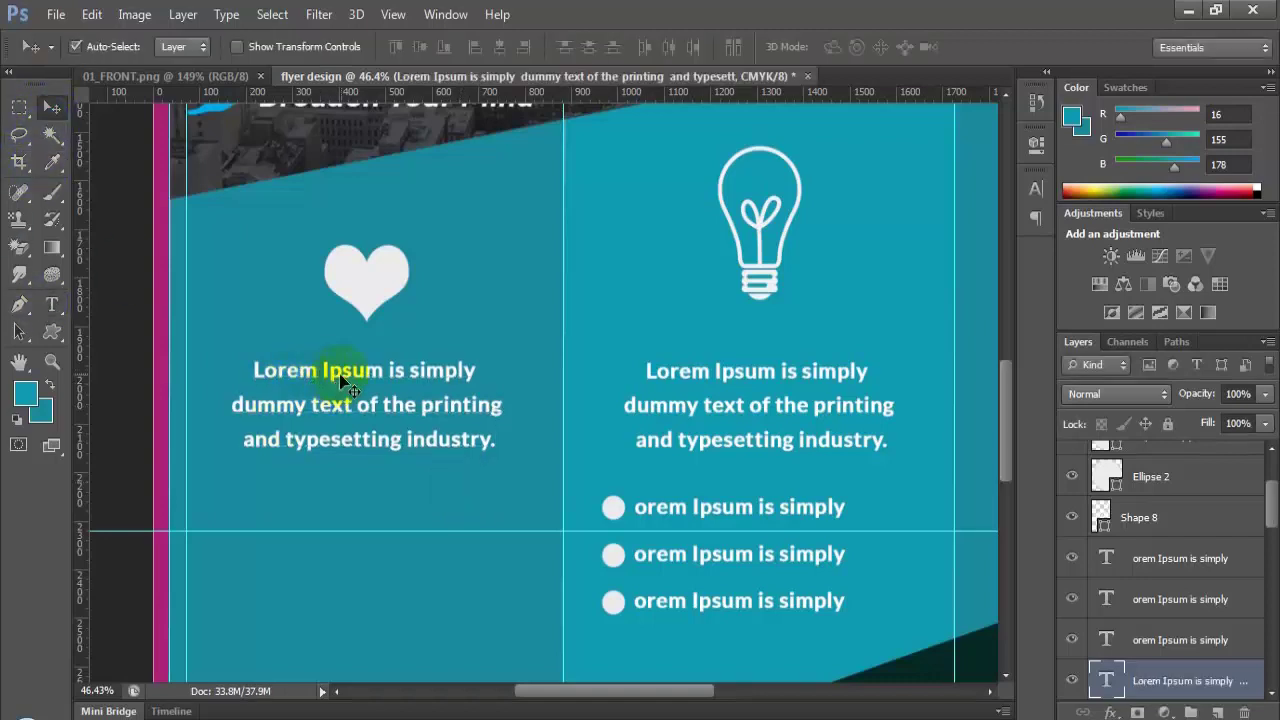
Step: Center the heart and its text horizontally within a marquee selection spanning the left column
left_click(366, 285)
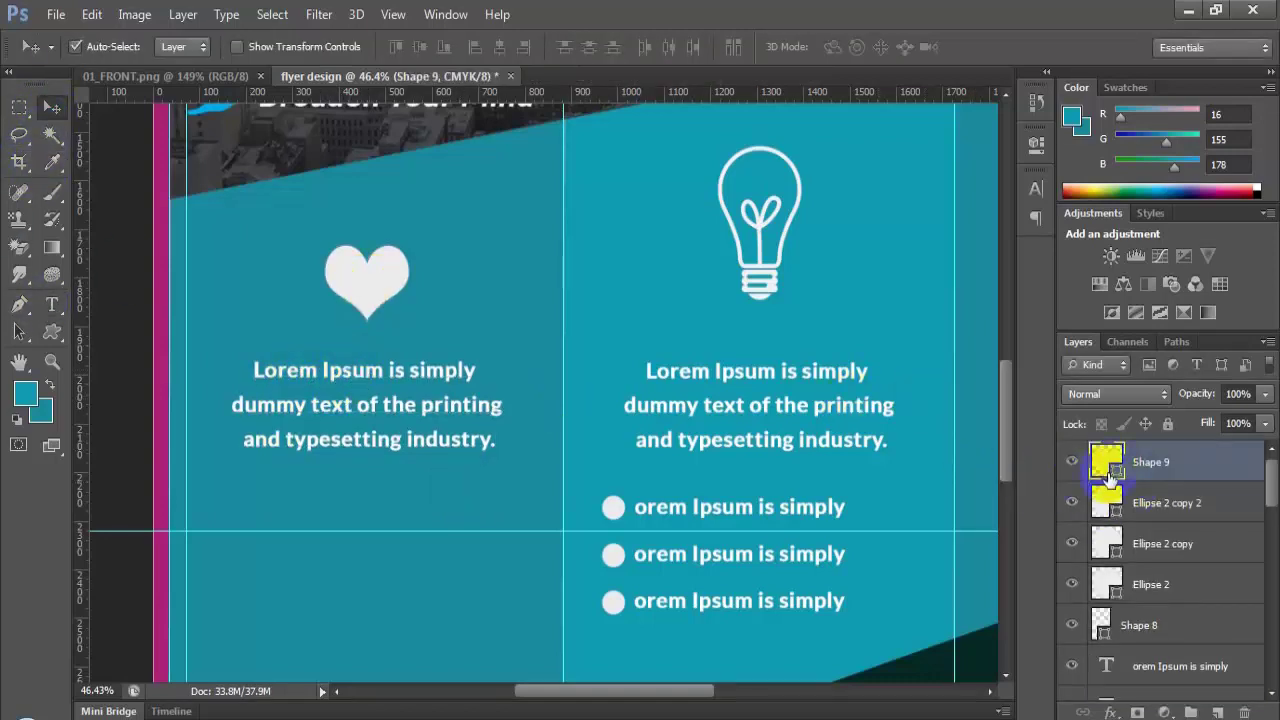
left_click(367, 405)
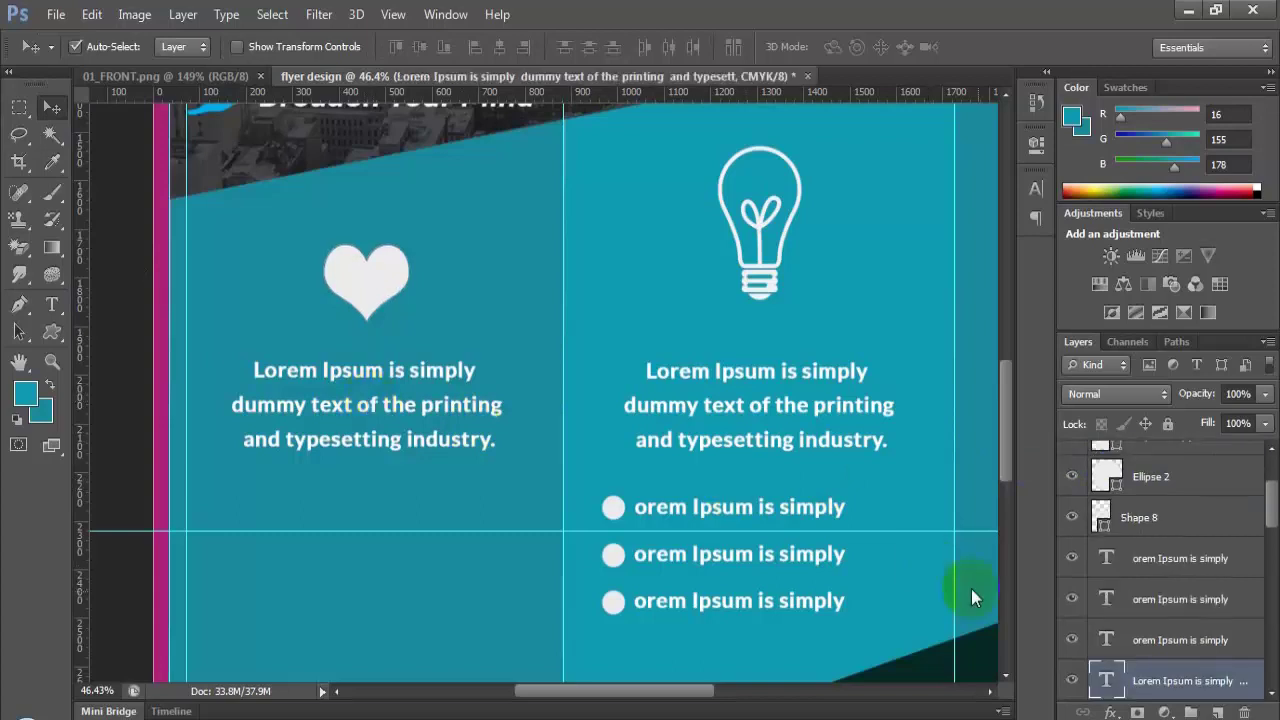
scroll(1183, 620, "up", 2)
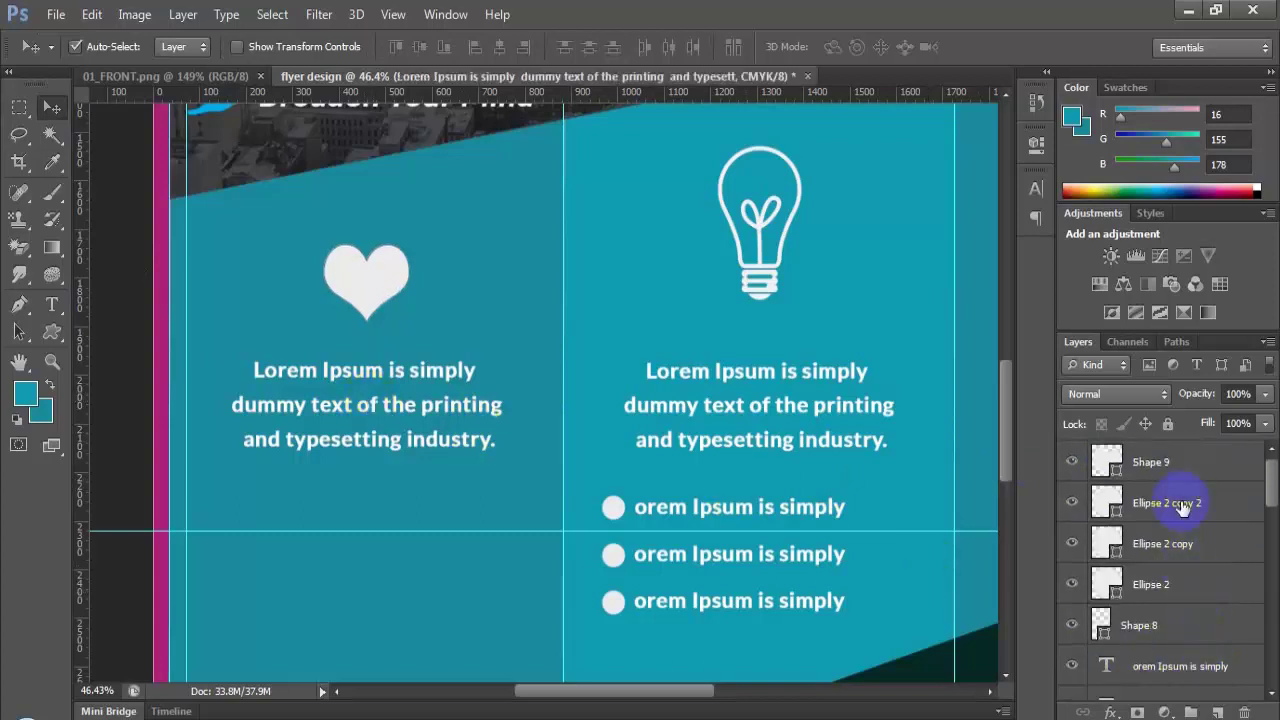
left_click(1180, 466, "ctrl")
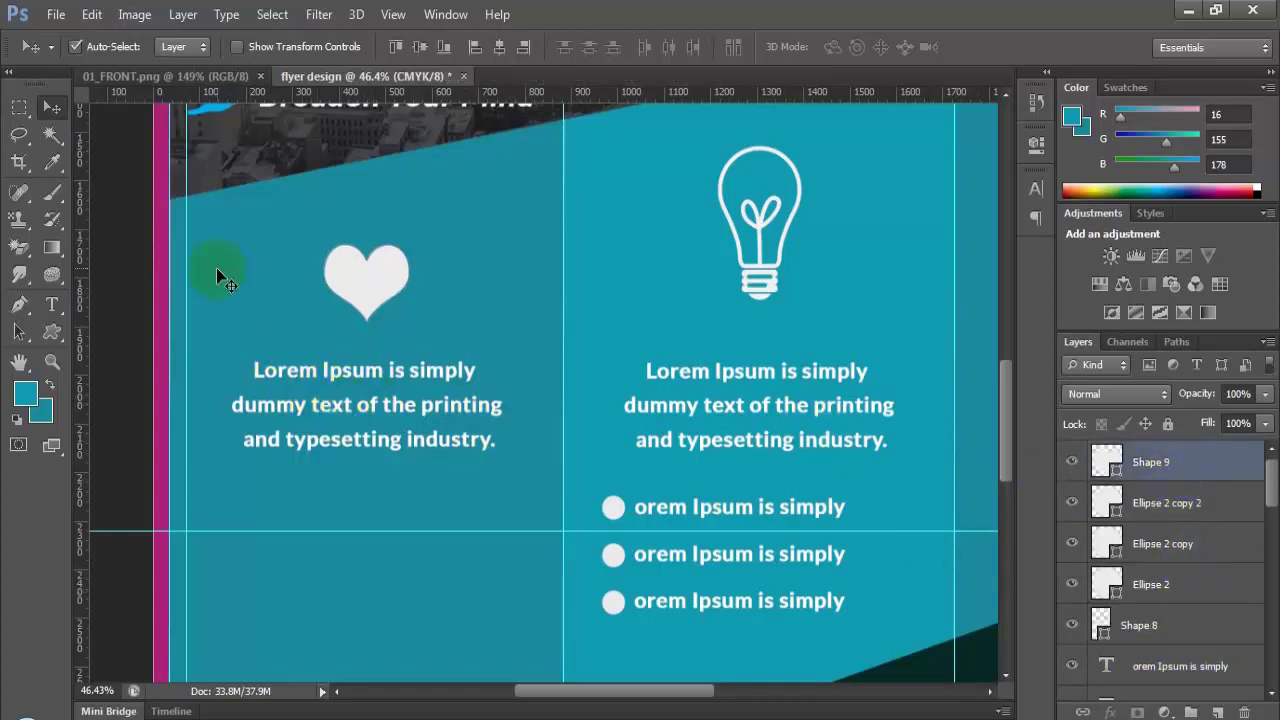
left_click(19, 107)
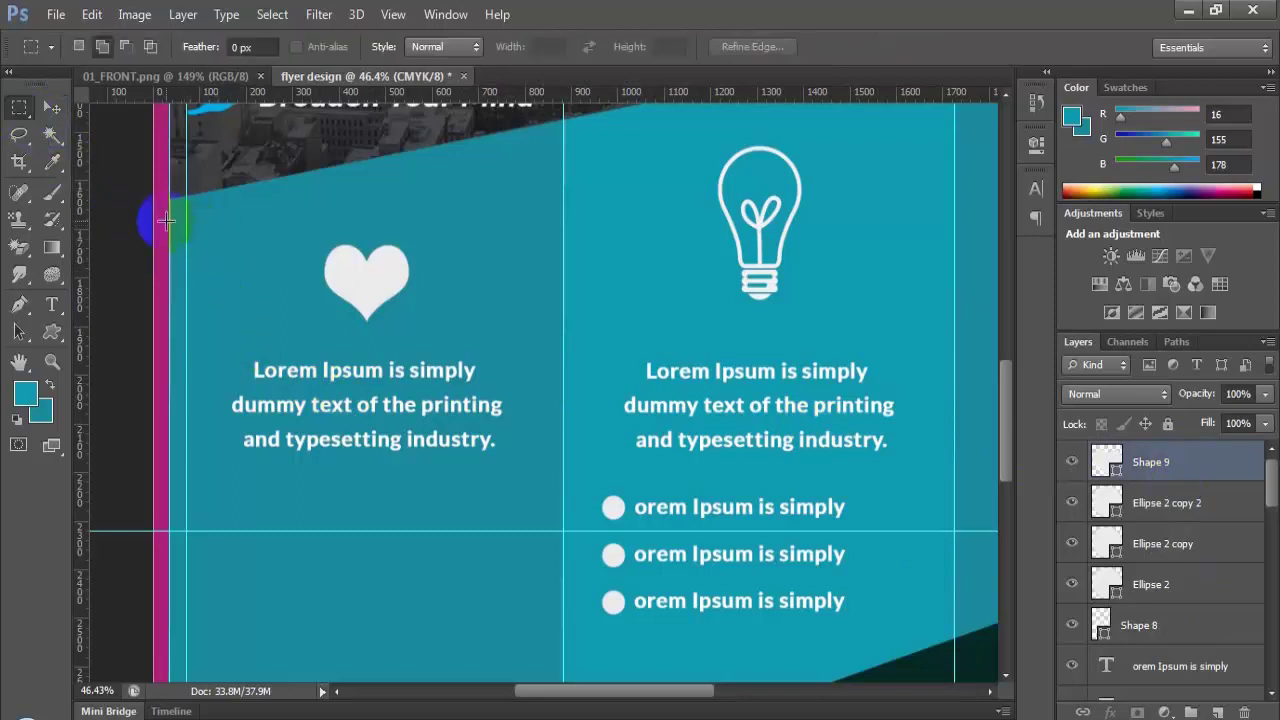
left_click_drag(170, 221, 564, 528)
left_click(50, 108)
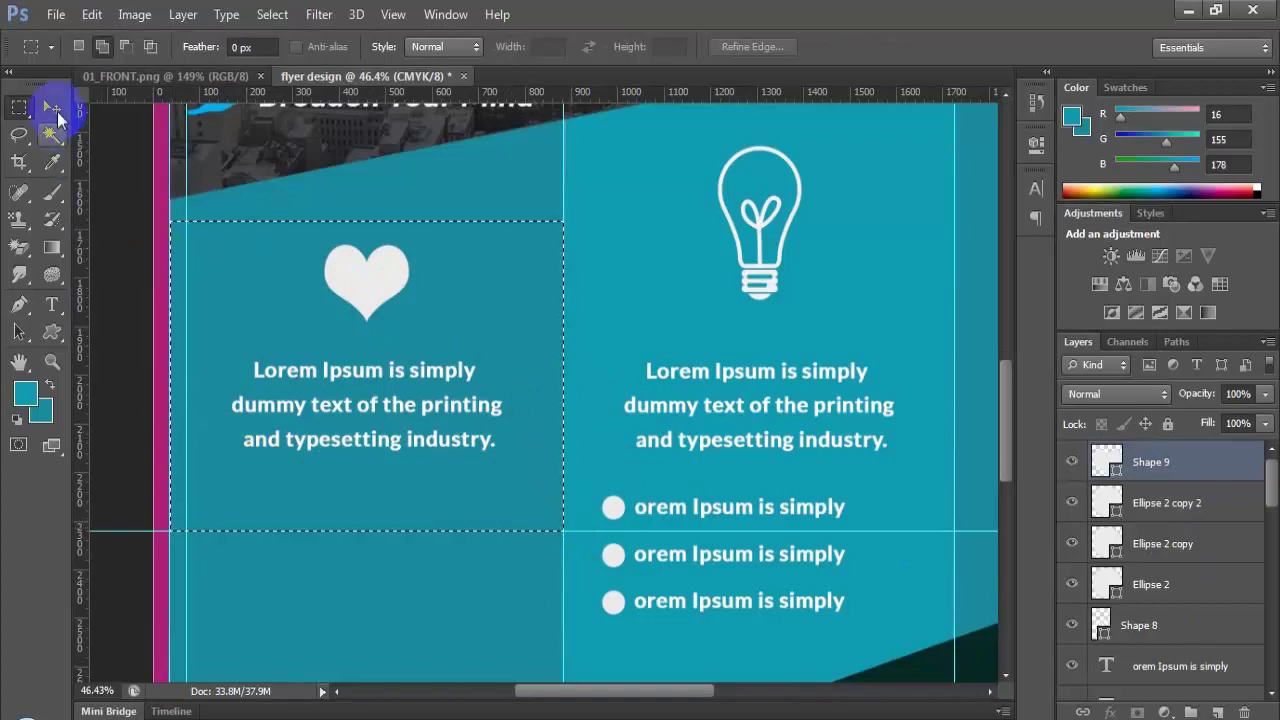
left_click(496, 47)
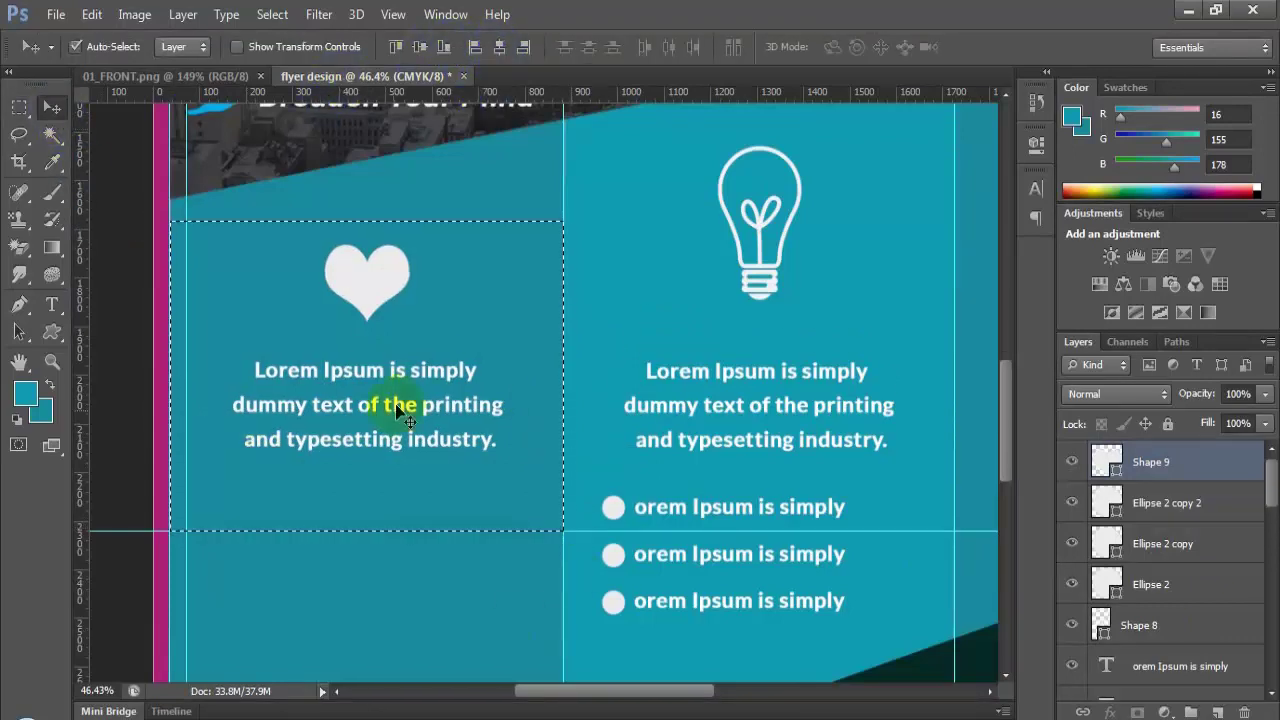
Step: Try centering the heart and its text vertically in the selection, undo that alignment, and clear the marquee selection
left_click(420, 47)
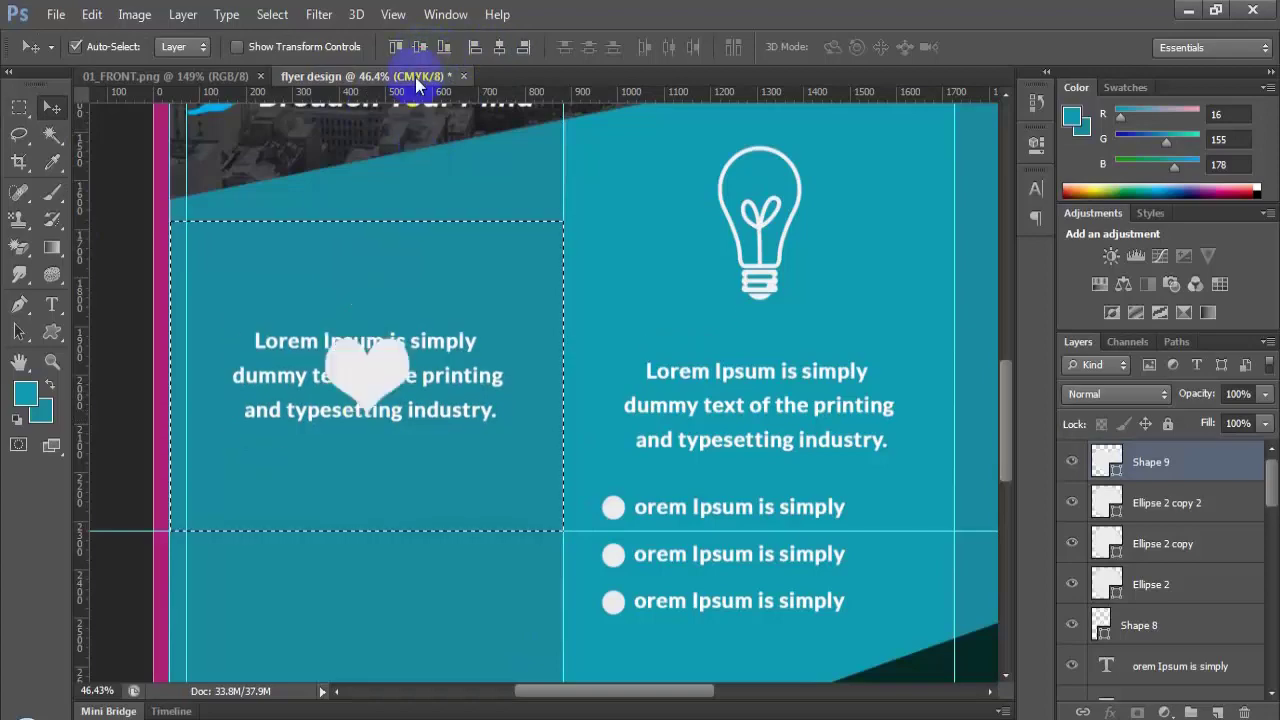
key("ctrl+z")
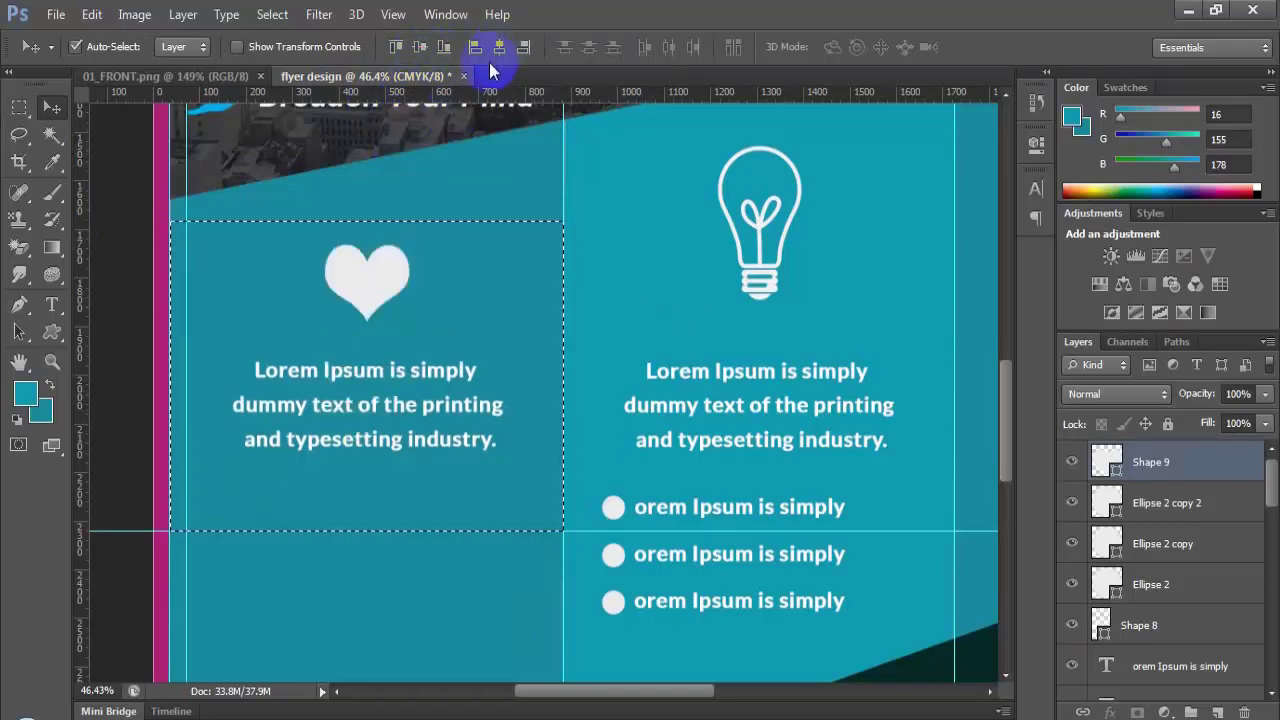
key("ctrl+d")
left_click(401, 276)
scroll(291, 445, "down", 5)
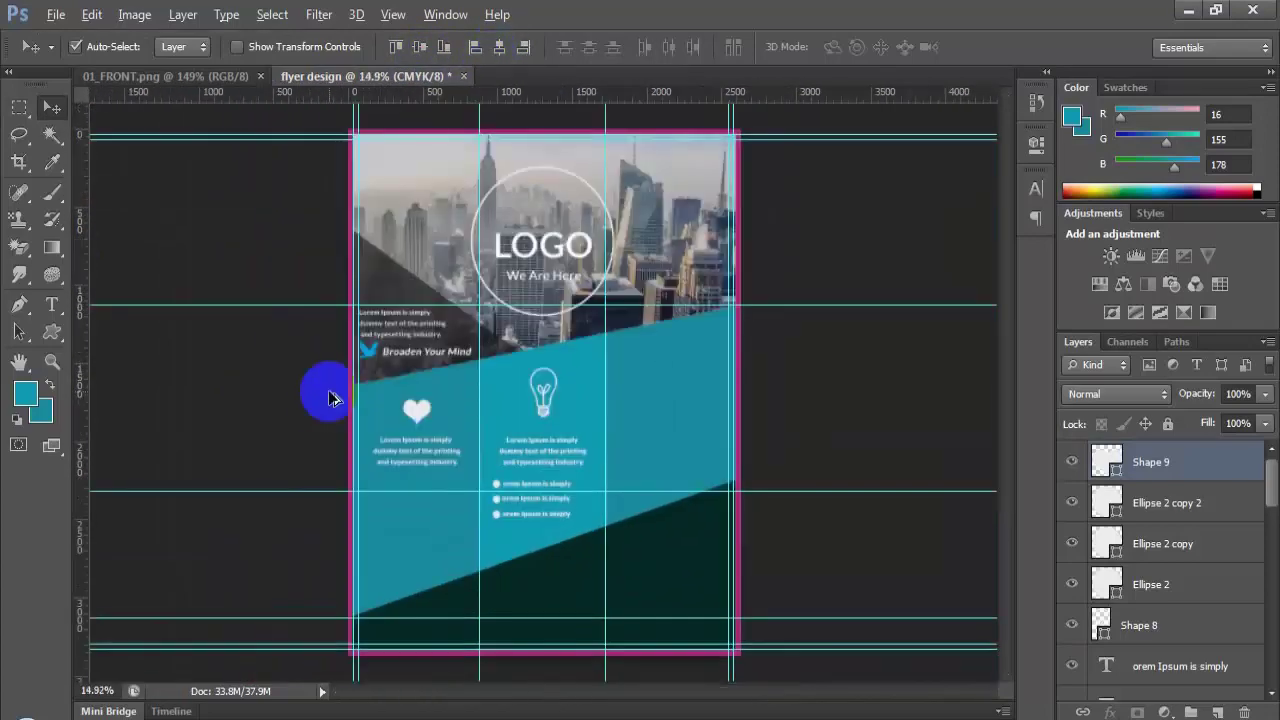
scroll(337, 397, "up", 2)
Step: Check the columns in the 01_FRONT.png reference and extend the heart's paragraph to six lines by repeating its three Lorem Ipsum lines
left_click(200, 77)
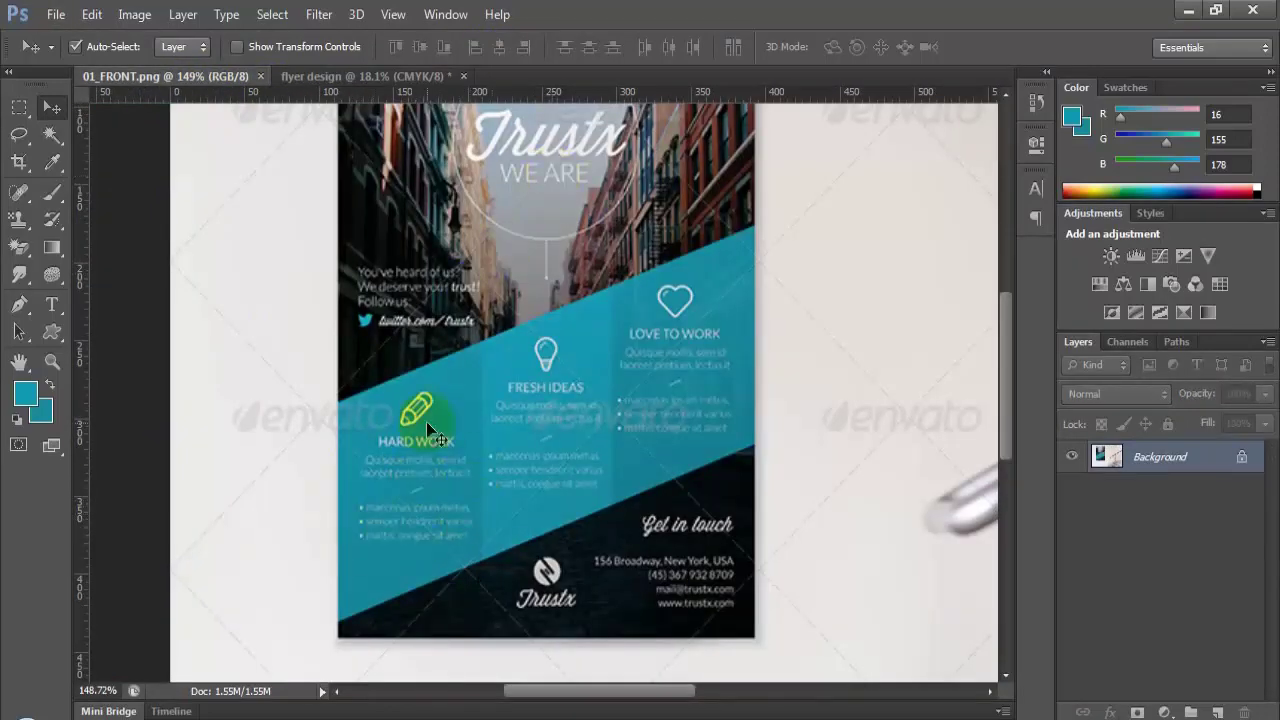
left_click(421, 82)
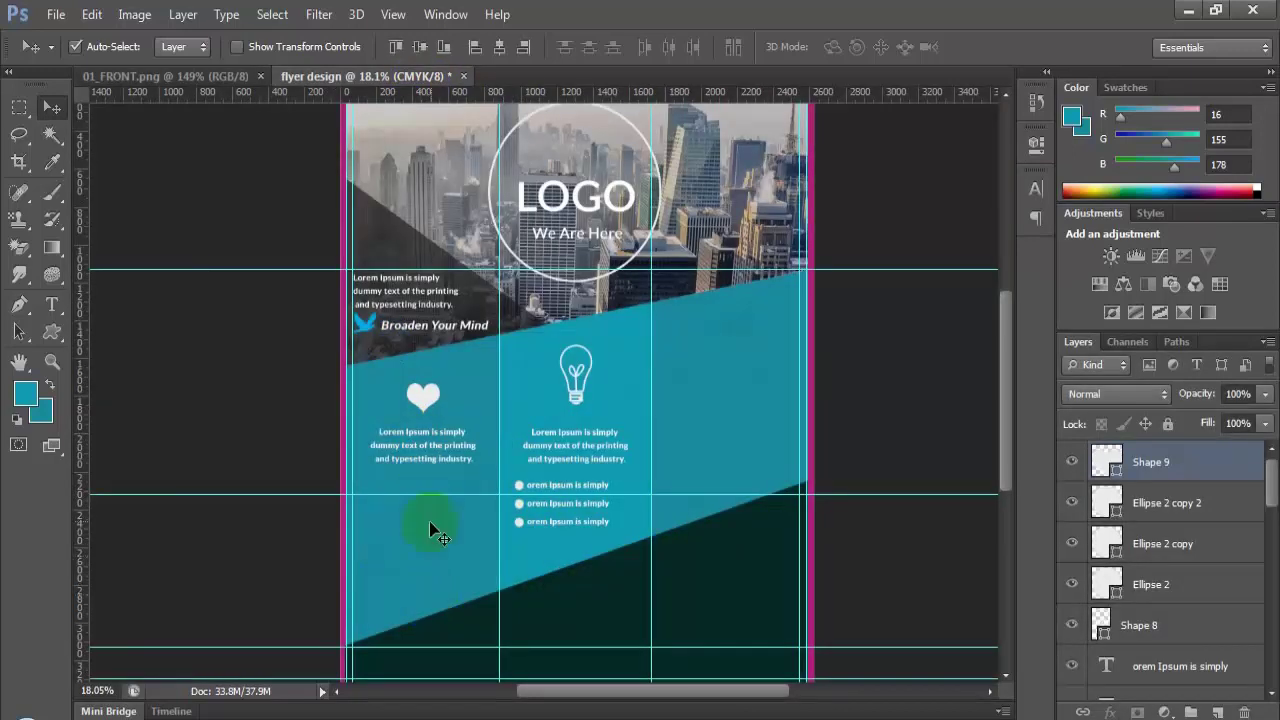
left_click(52, 306)
left_click(424, 440)
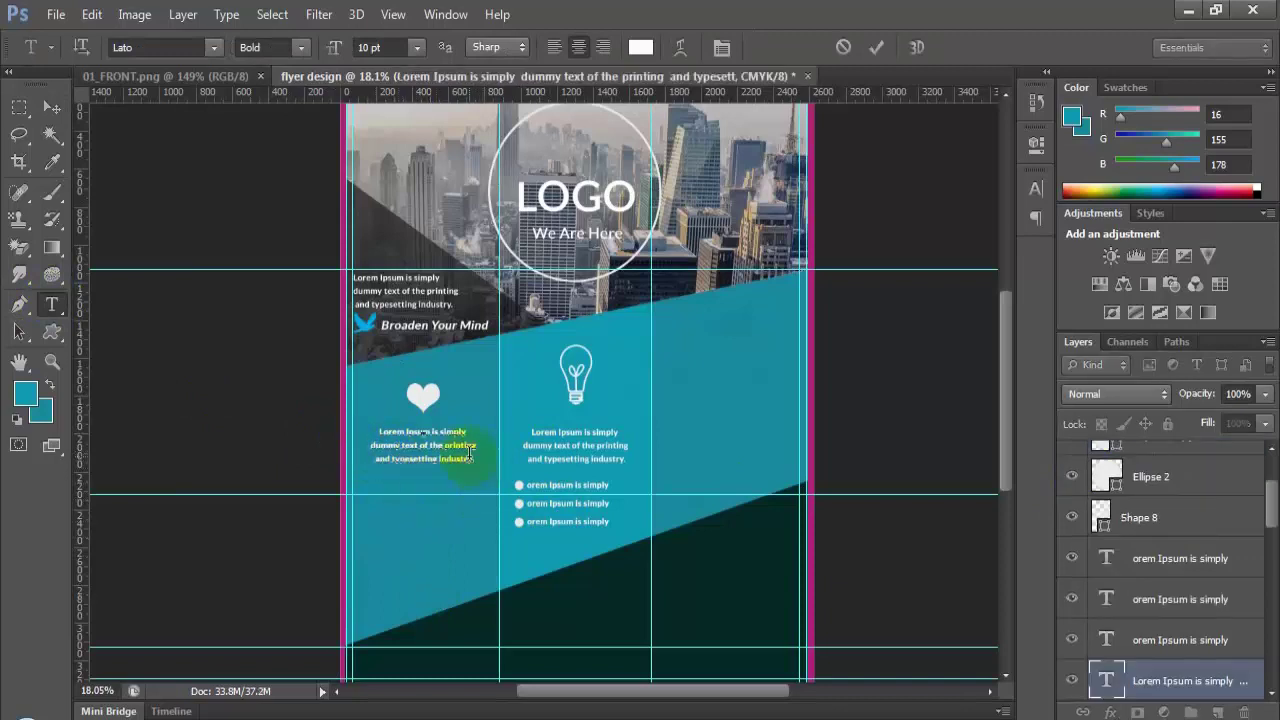
left_click_drag(482, 475, 485, 482)
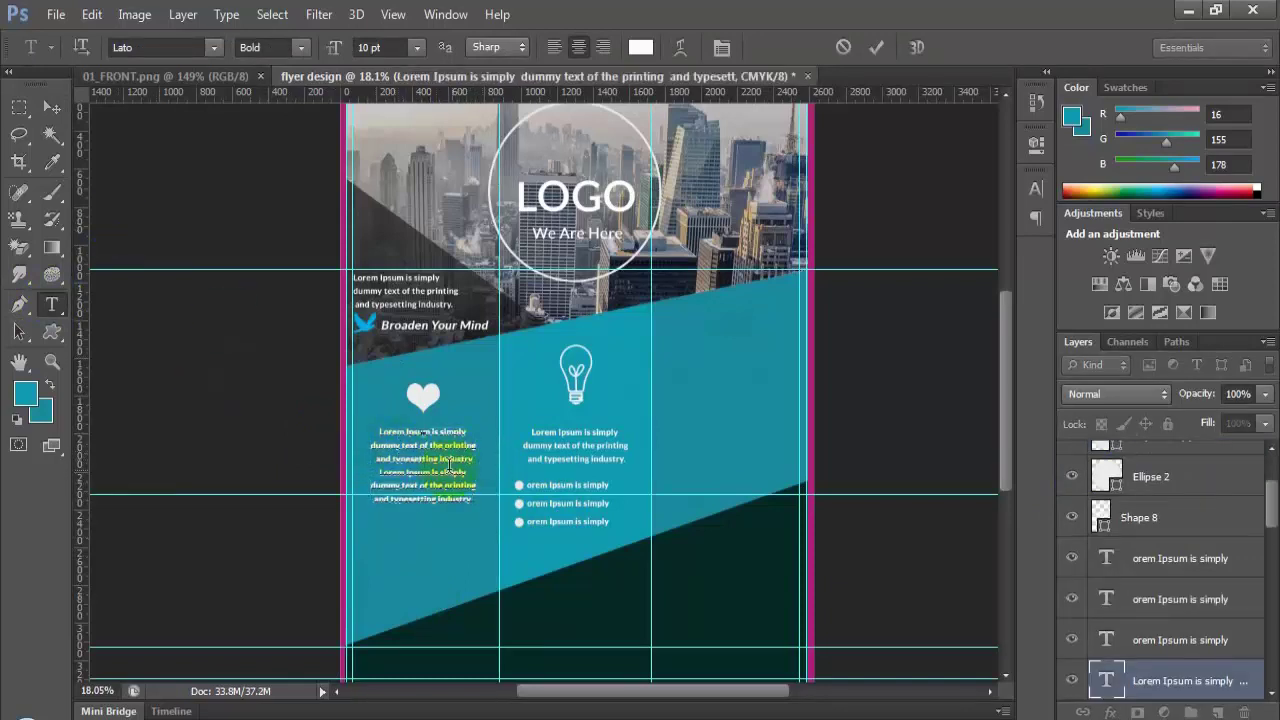
left_click(19, 107)
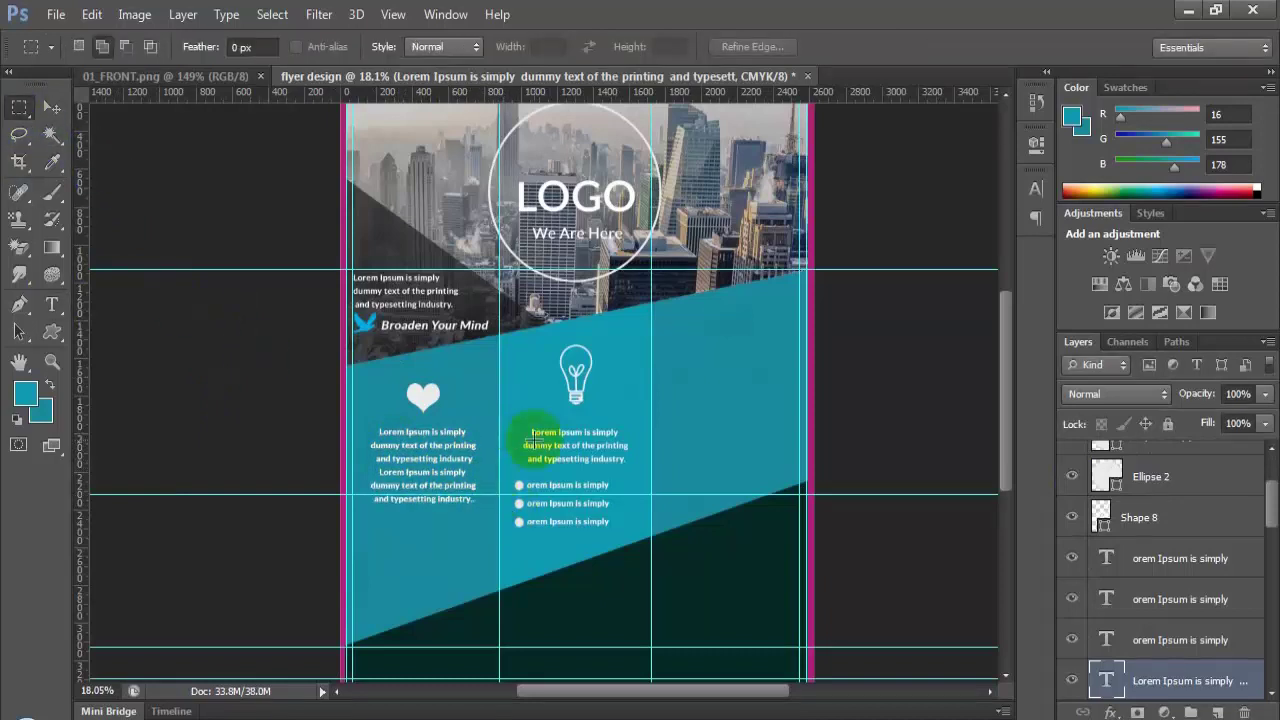
left_click(51, 107)
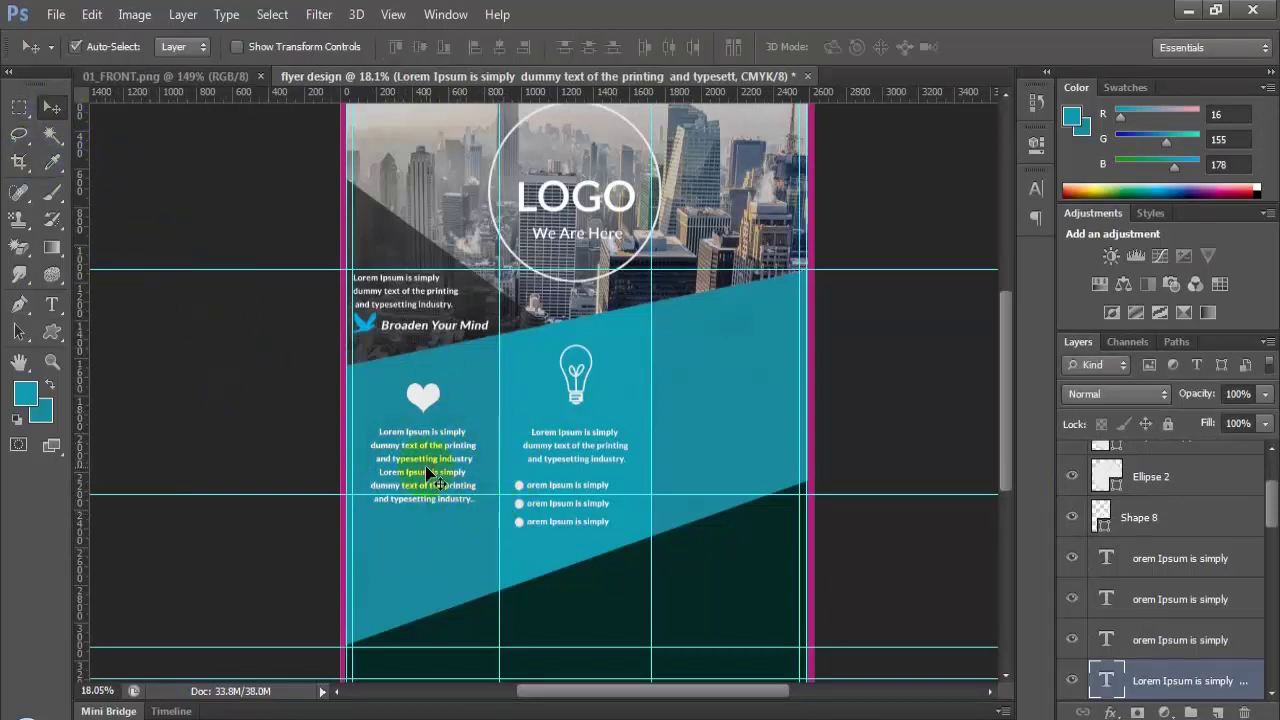
Step: Duplicate the six-line paragraph into the right teal column and adjust its height there, checking against the 01_FRONT.png reference
left_click_drag(427, 472, 720, 347)
left_click_drag(740, 420, 741, 438)
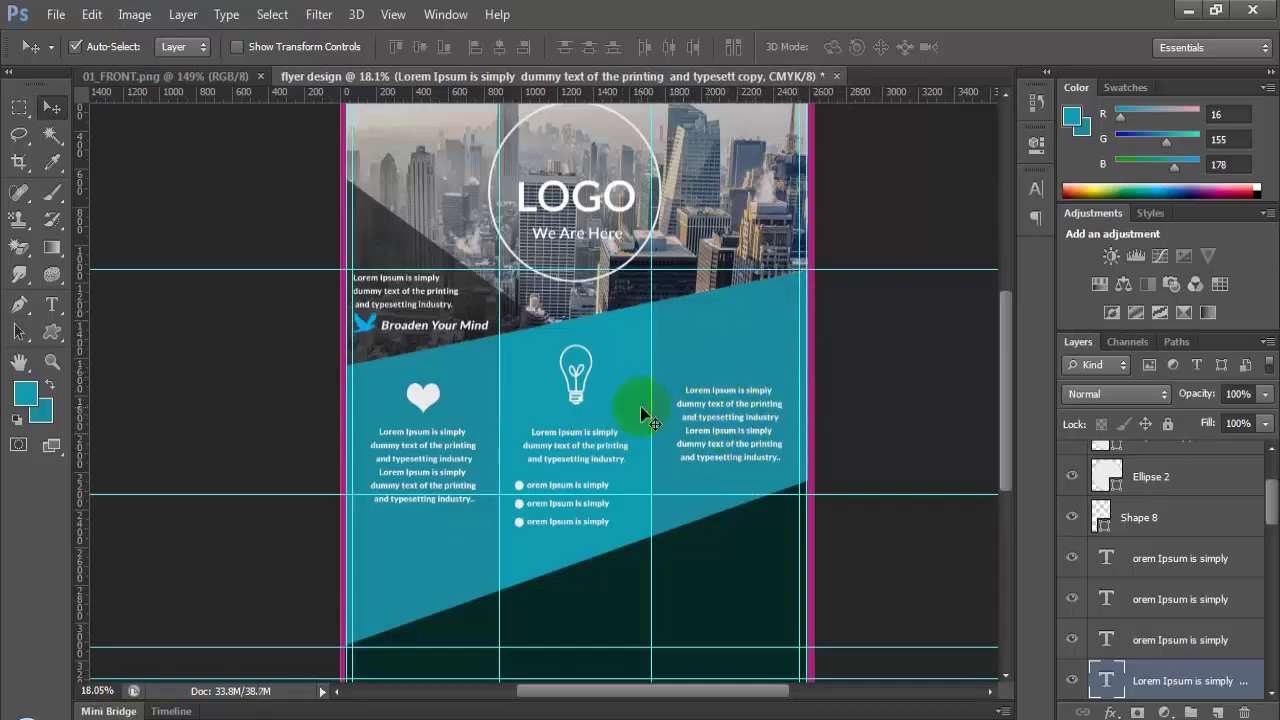
left_click(199, 79)
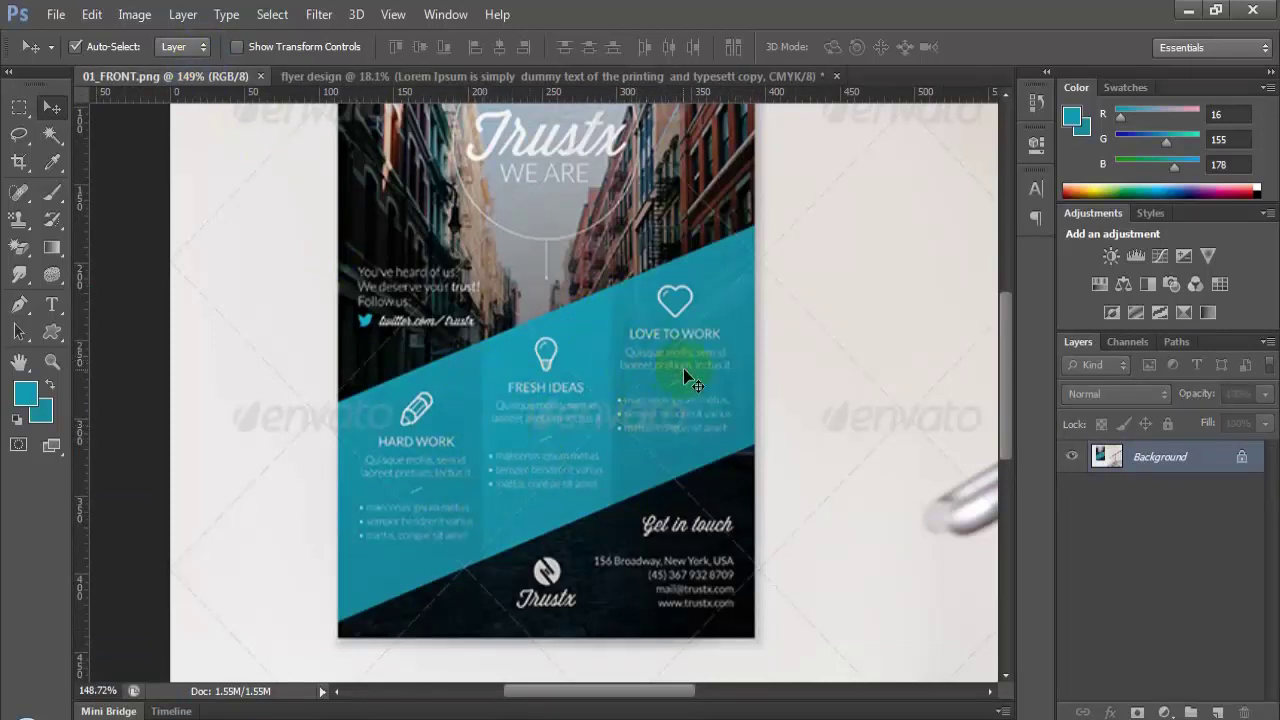
left_click(480, 77)
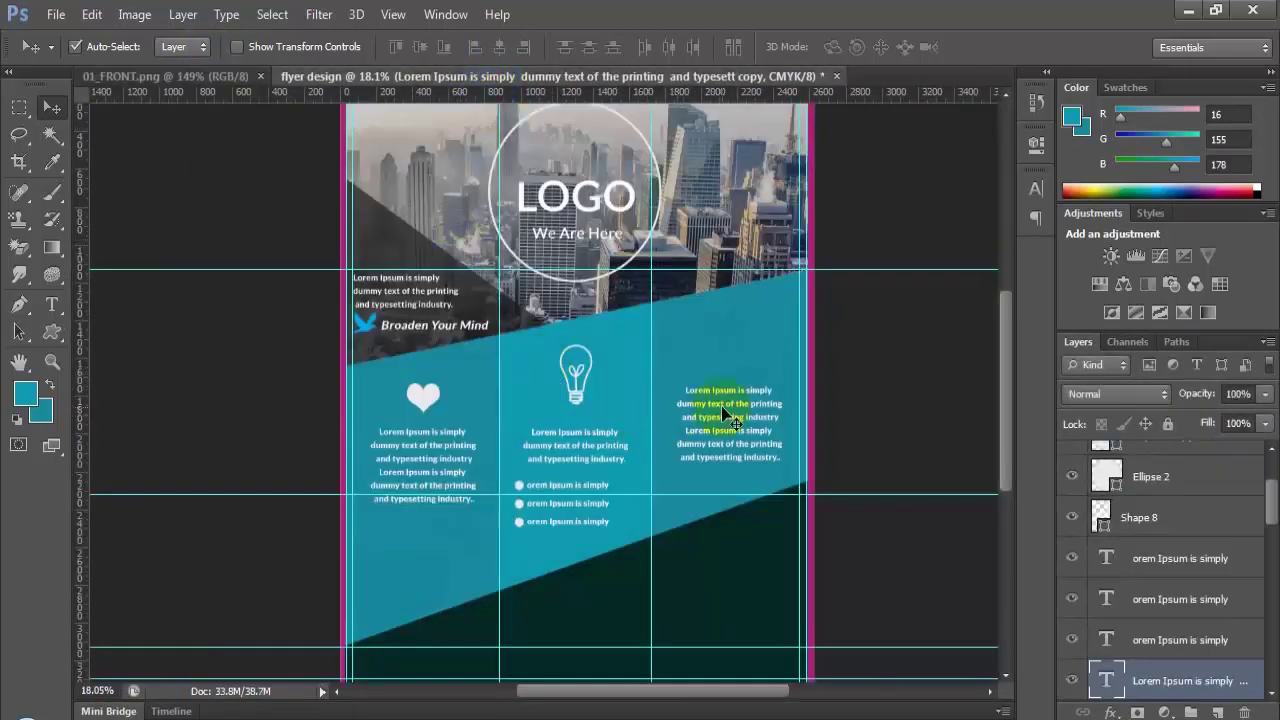
left_click_drag(740, 411, 740, 401)
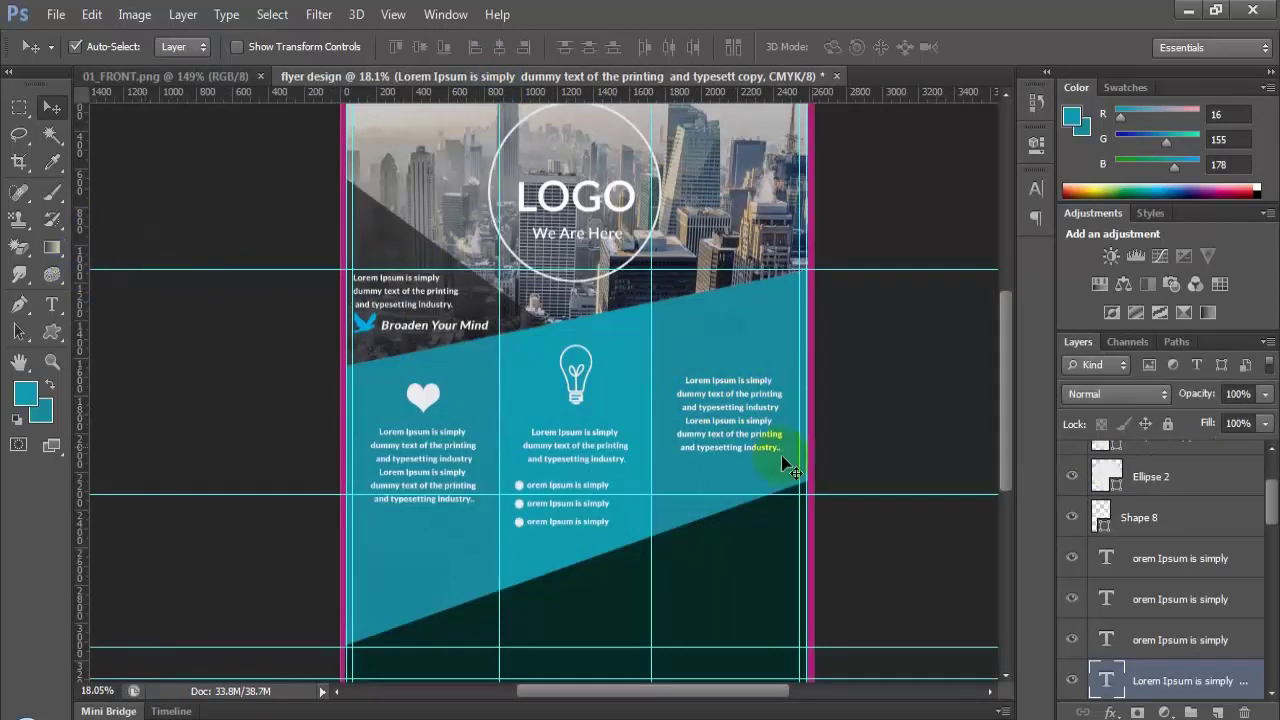
Step: Delete the last two lines of the right column's paragraph and shift the text slightly to the right
double_click(1106, 680)
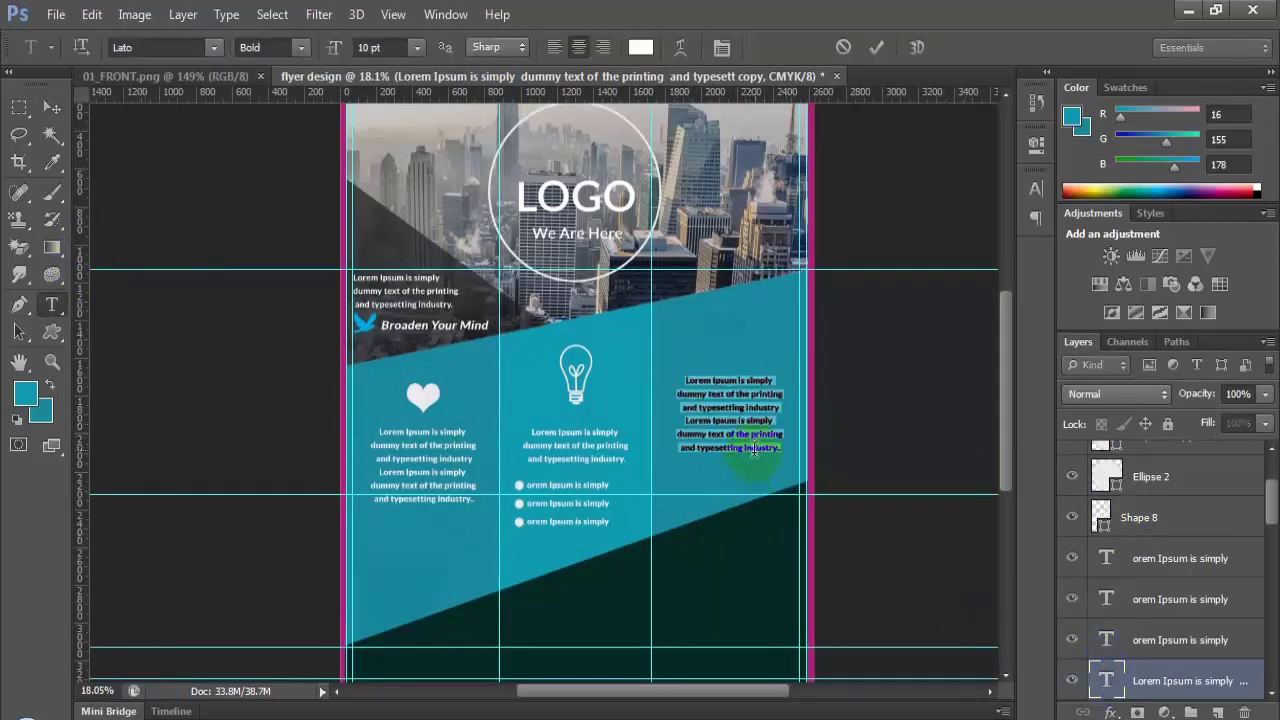
left_click(775, 440)
left_click_drag(755, 450, 810, 470)
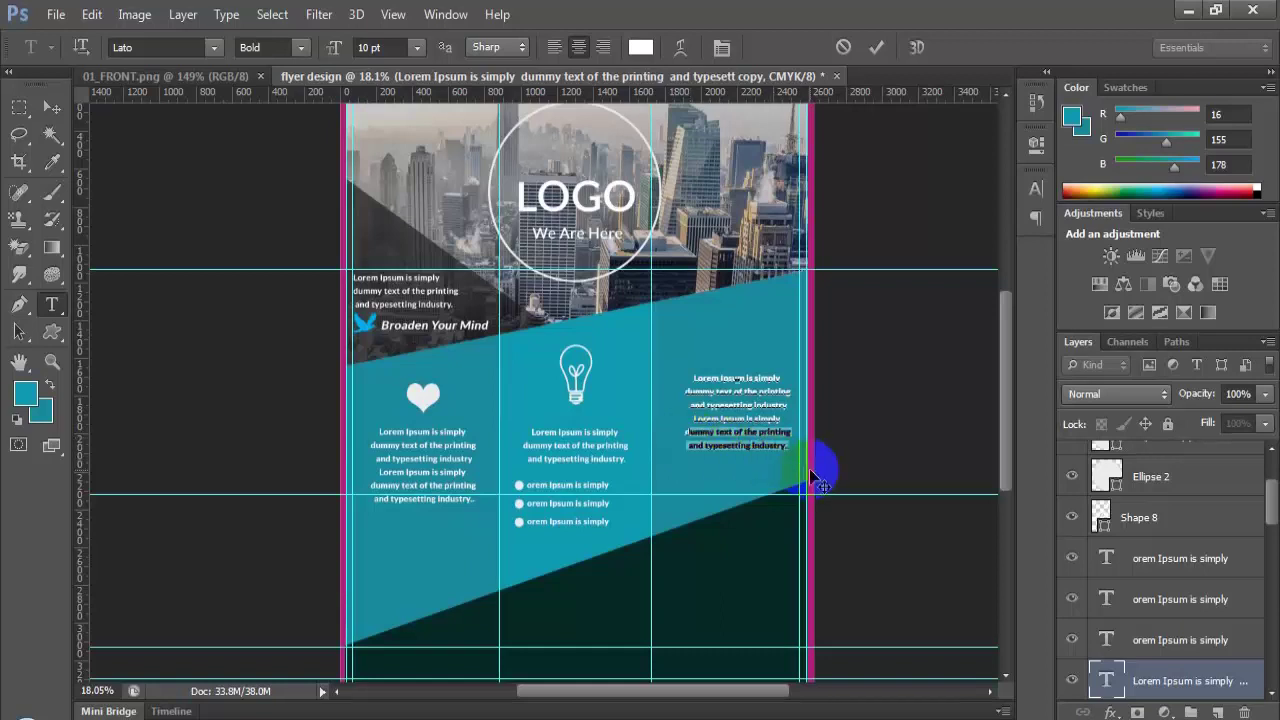
key("BackSpace")
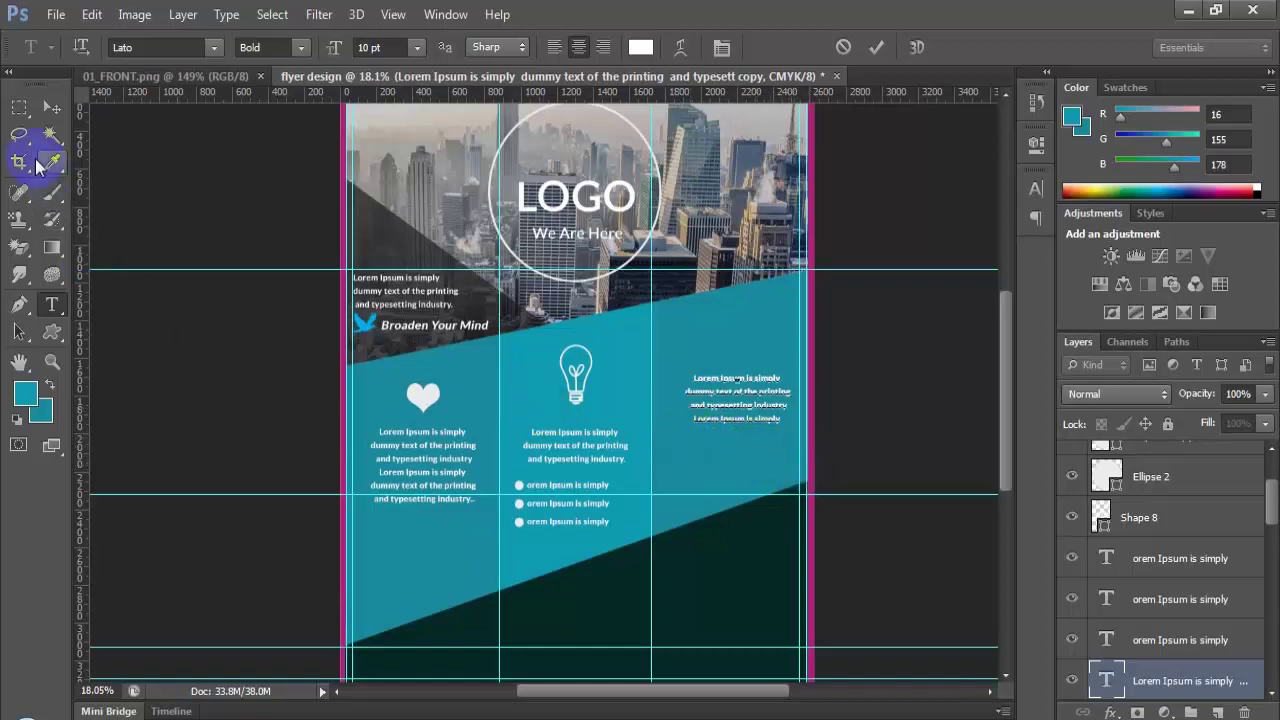
left_click(52, 107)
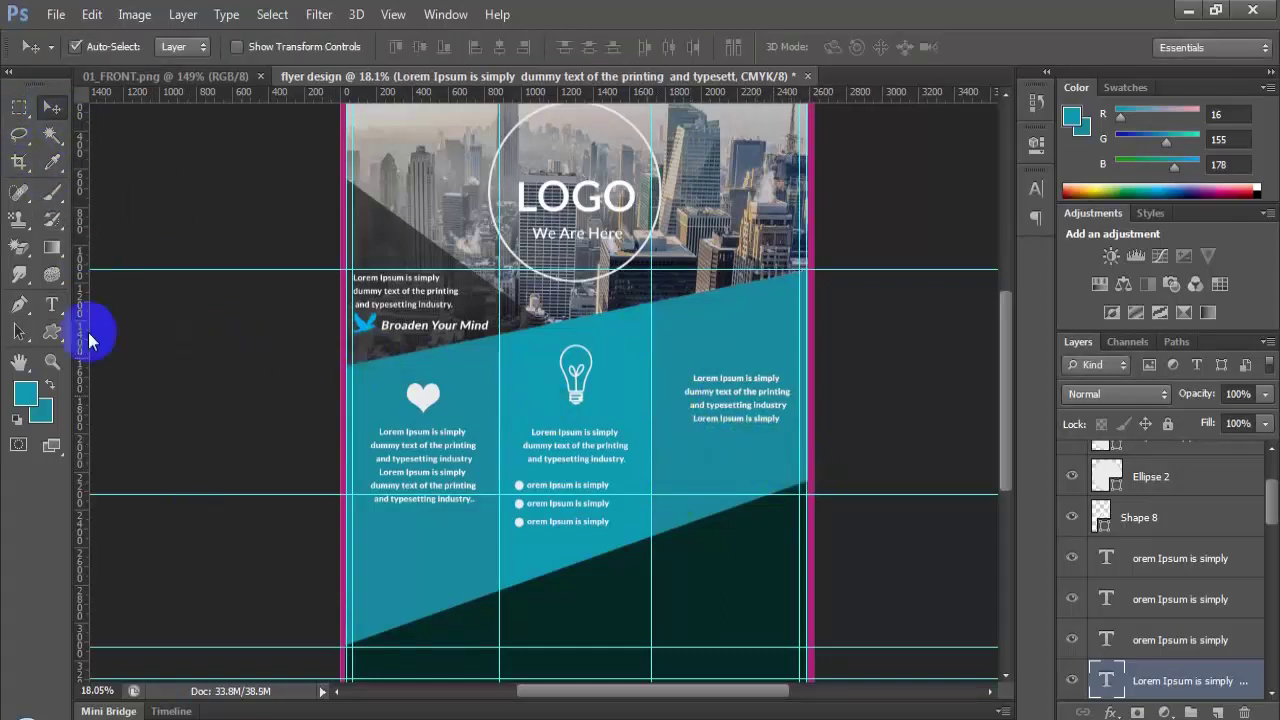
Step: Choose the trophy cup as the shape to draw with the Custom Shape tool
left_click(52, 332)
left_click(762, 50)
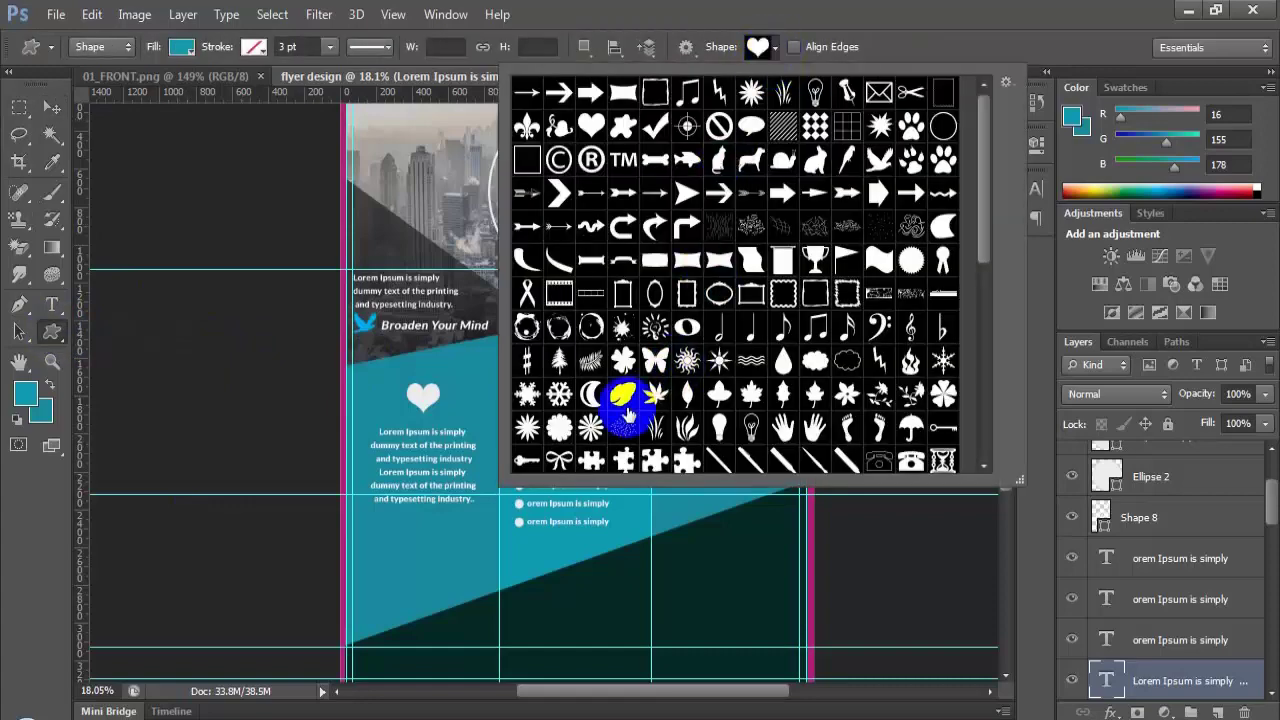
left_click(815, 260)
left_click(775, 51)
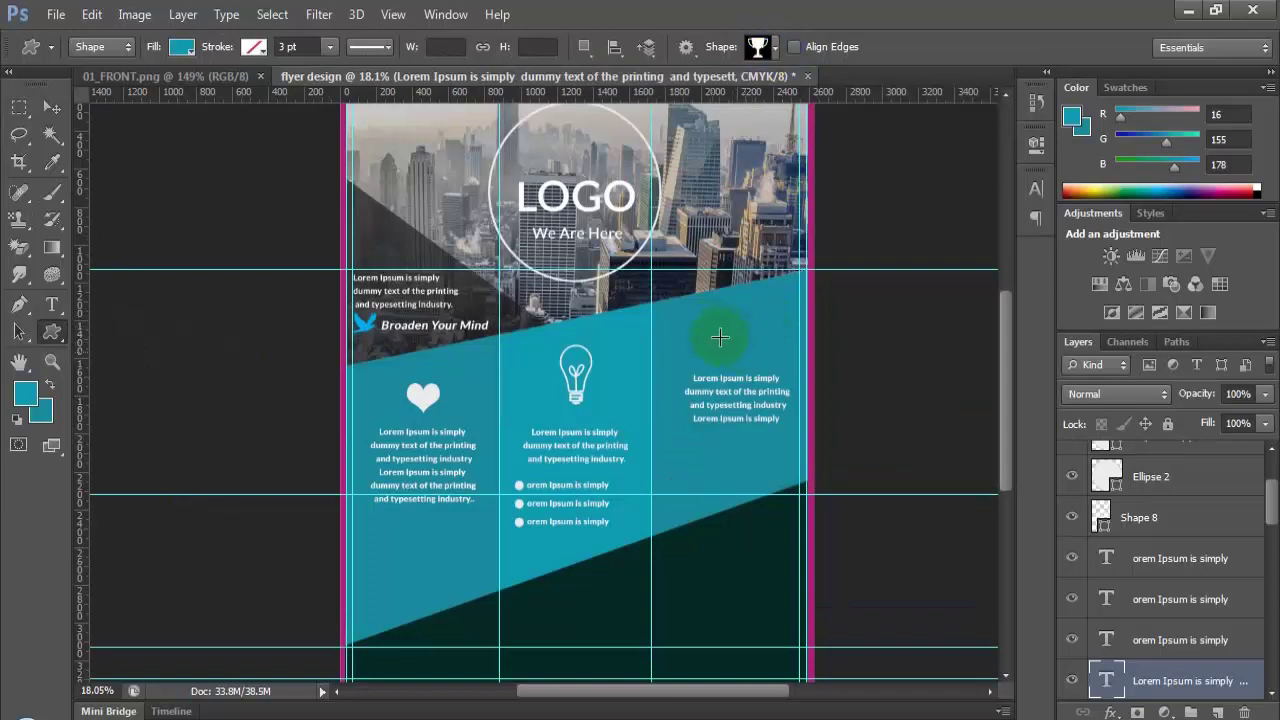
scroll(1175, 465, "up", 3)
left_click(1179, 463)
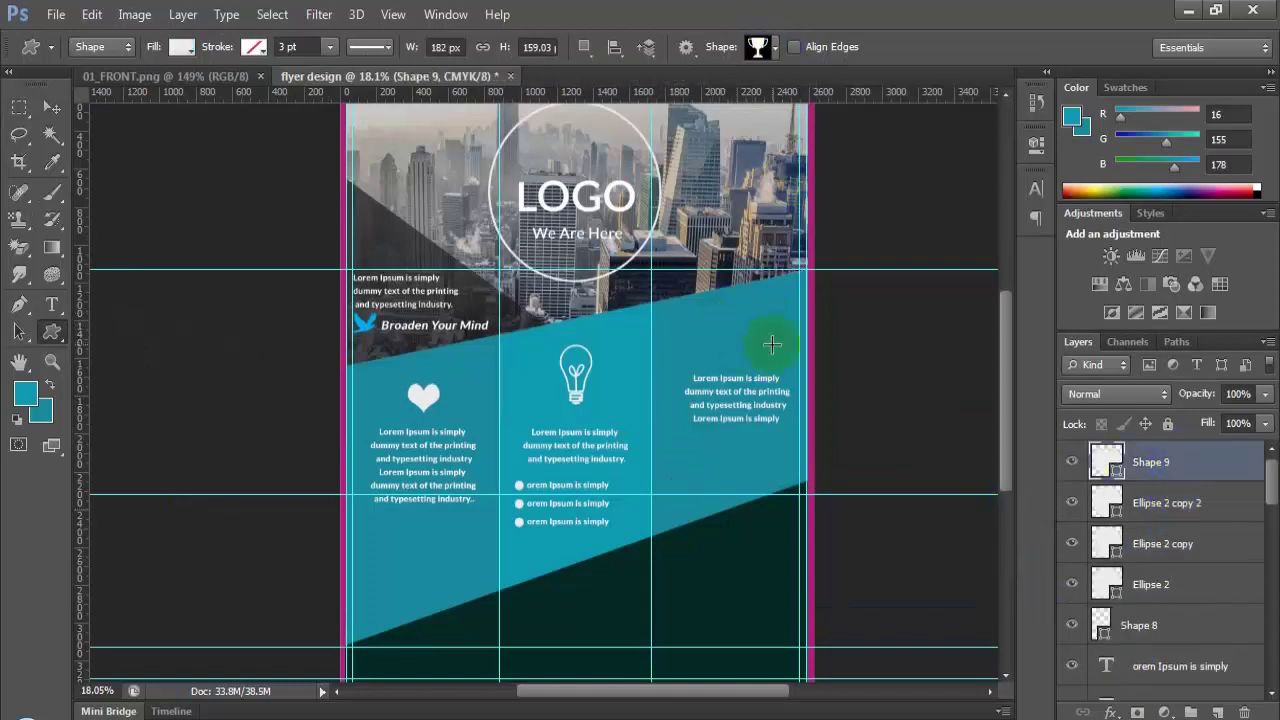
left_click_drag(699, 314, 742, 354)
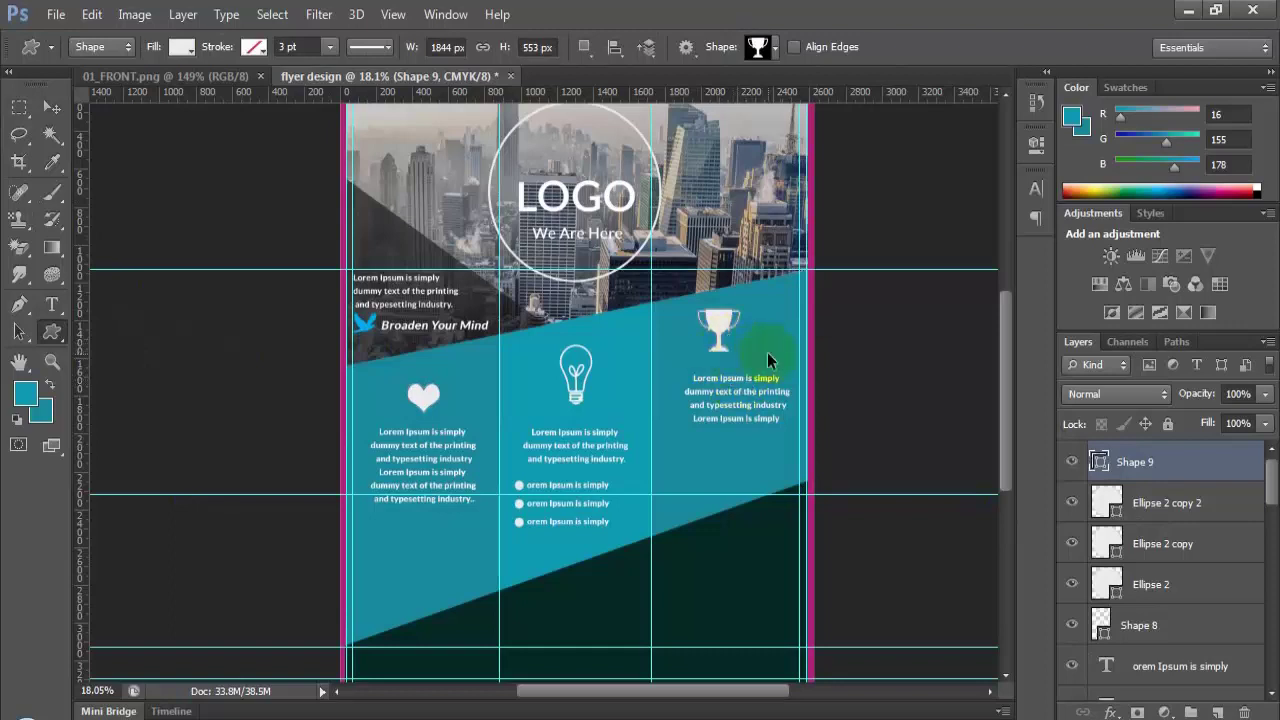
left_click(977, 686)
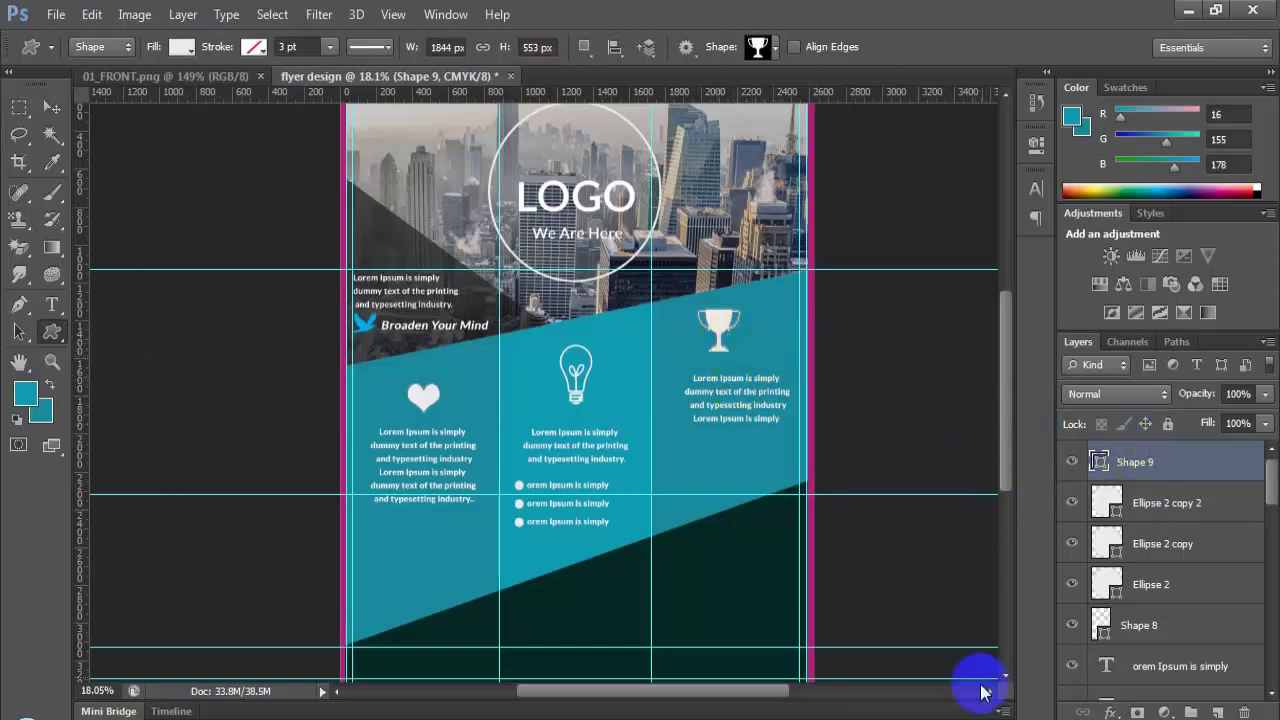
left_click(1101, 622)
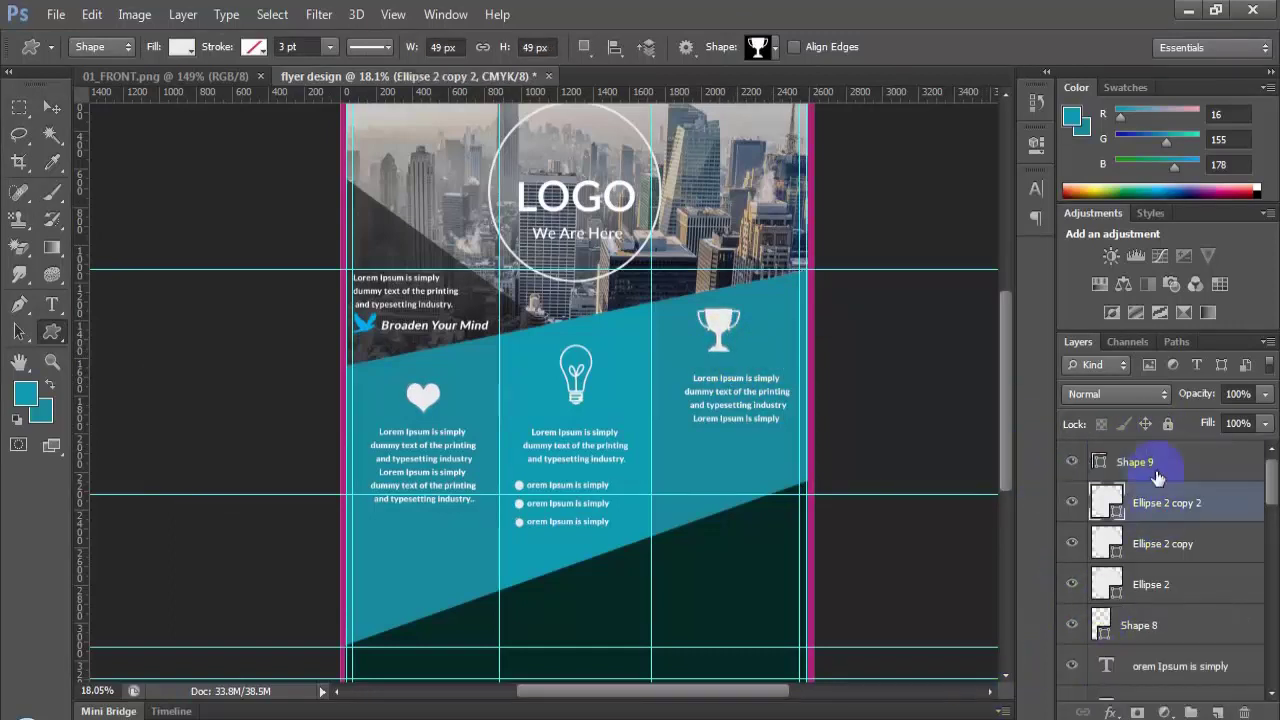
left_click(1066, 466)
left_click(1066, 466)
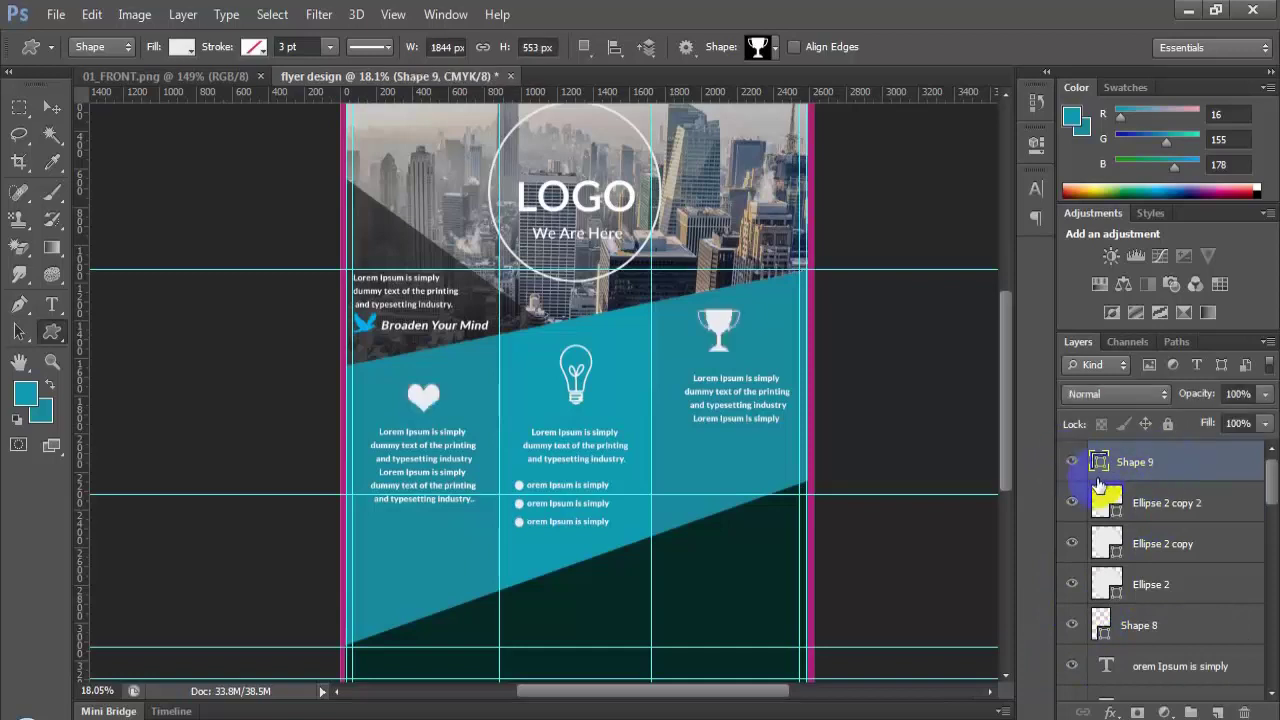
key("Delete")
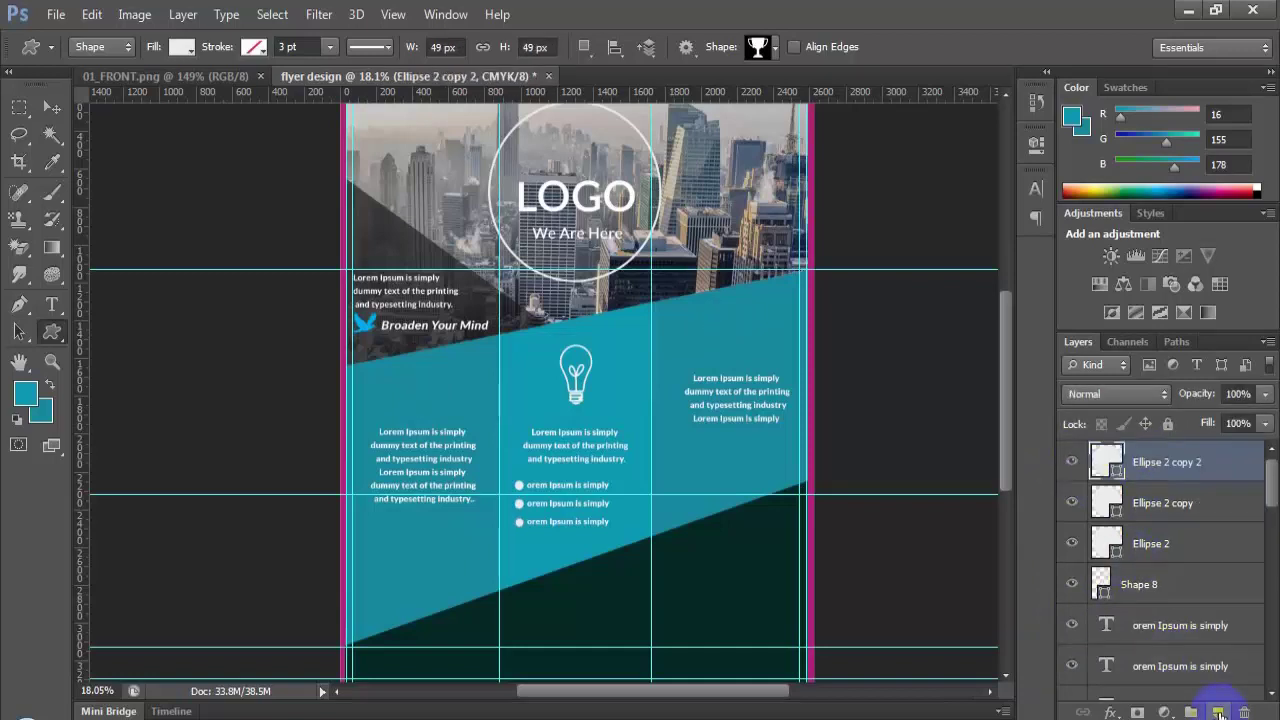
key("ctrl+z")
left_click(1192, 700)
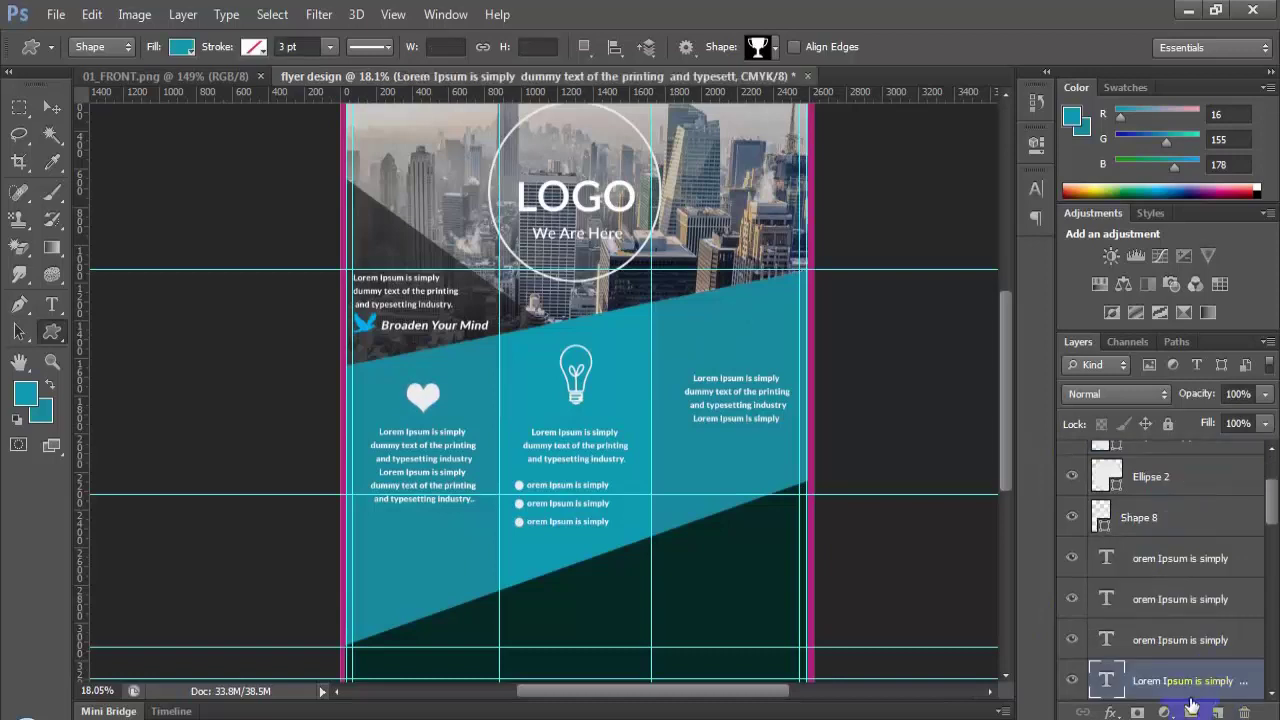
Step: On a new layer, draw a trophy about 180 by 173 px above the right column's paragraph and fill it with the recently used off-white
left_click(1227, 713)
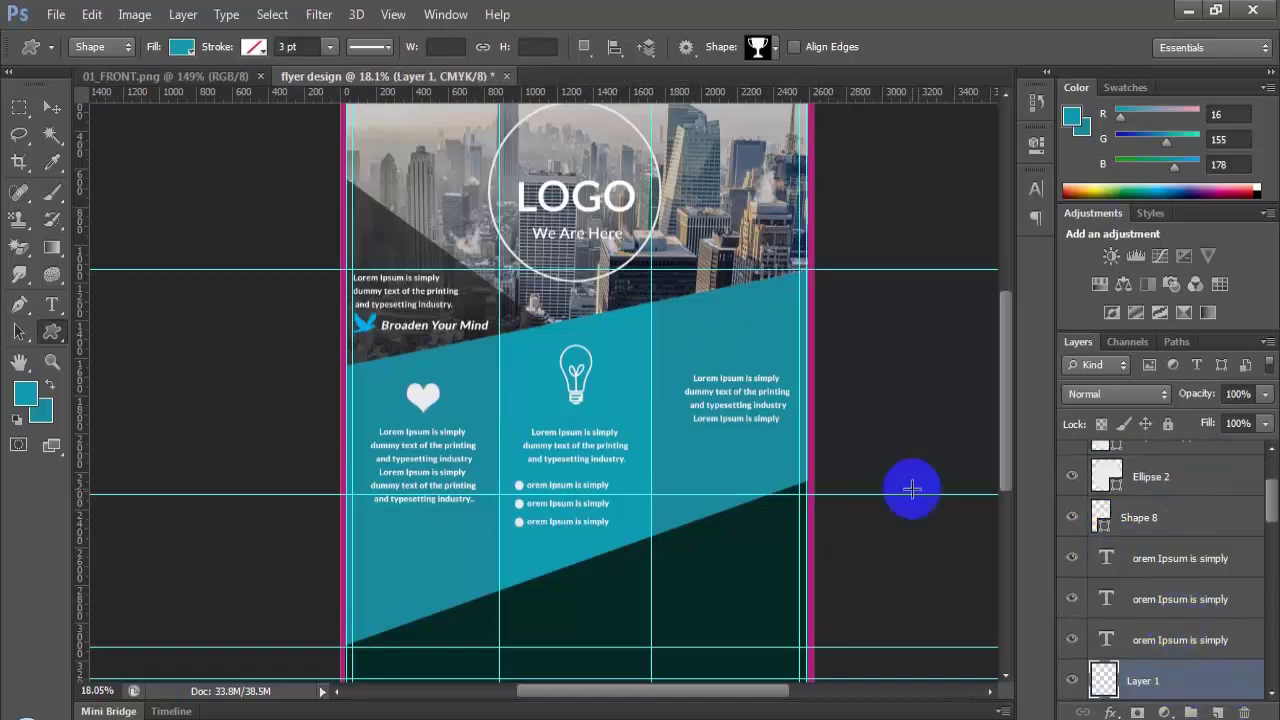
left_click_drag(708, 313, 746, 344)
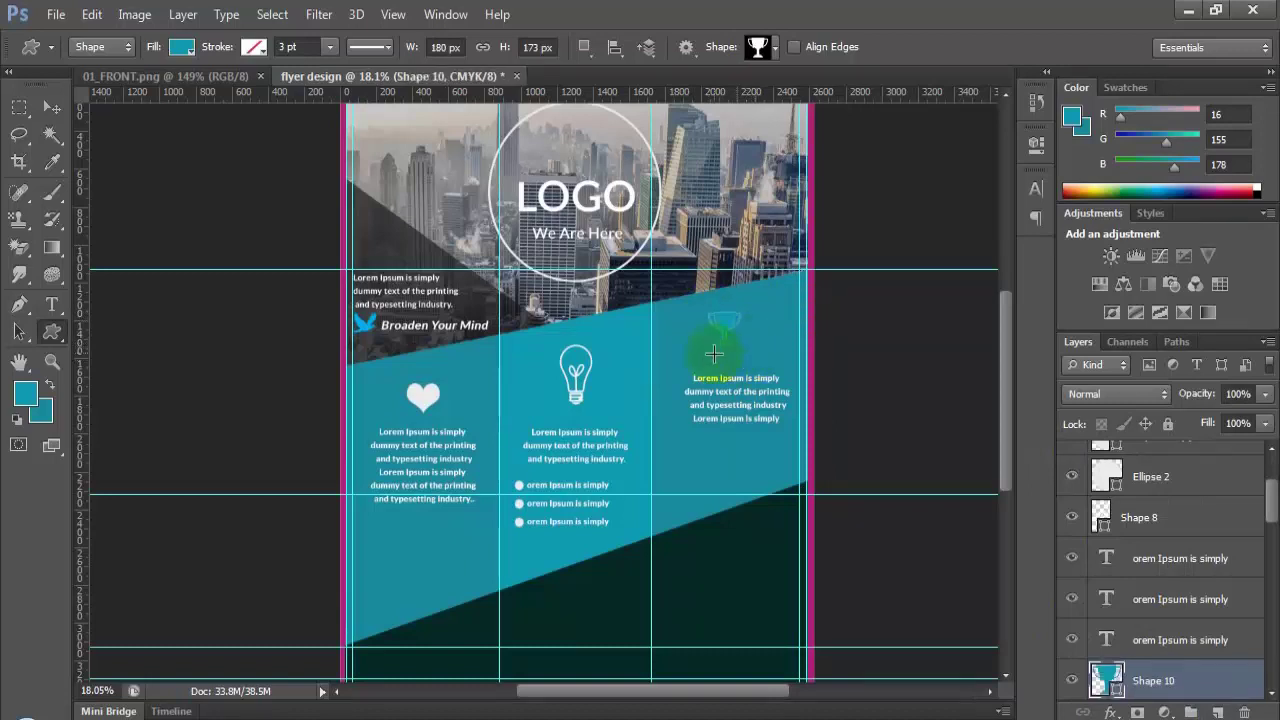
left_click(181, 47)
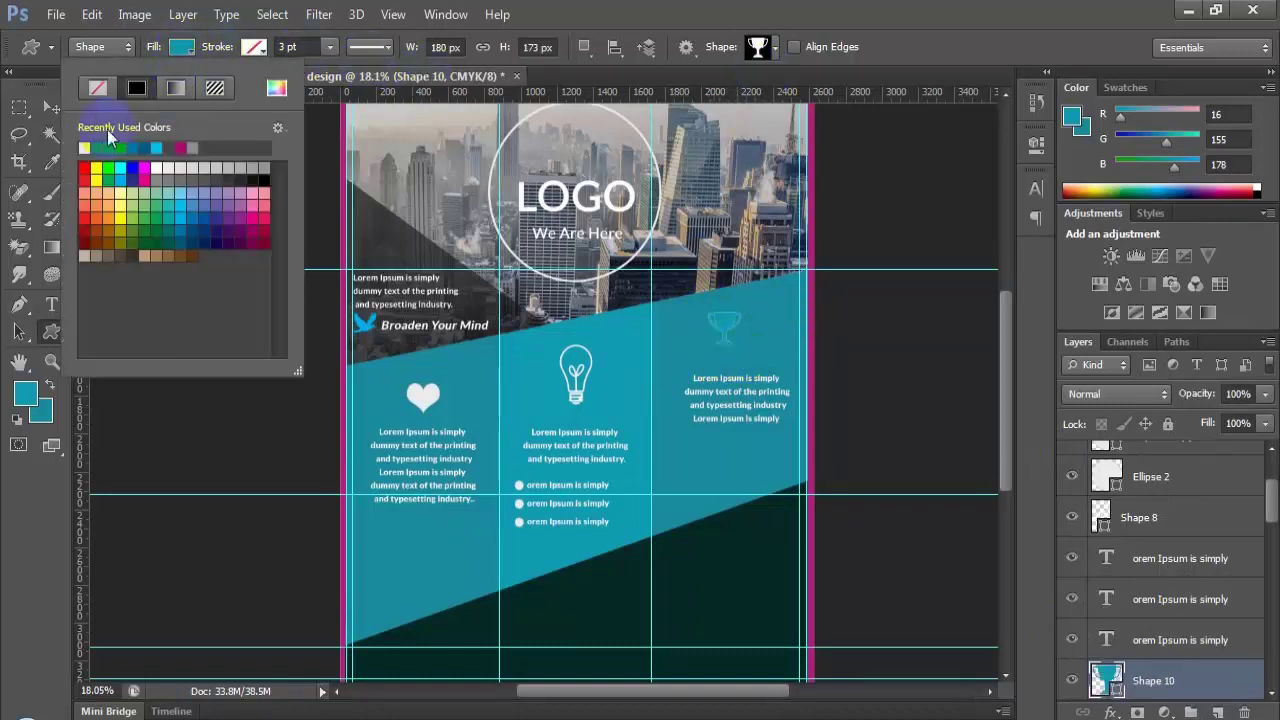
left_click(90, 141)
left_click(181, 47)
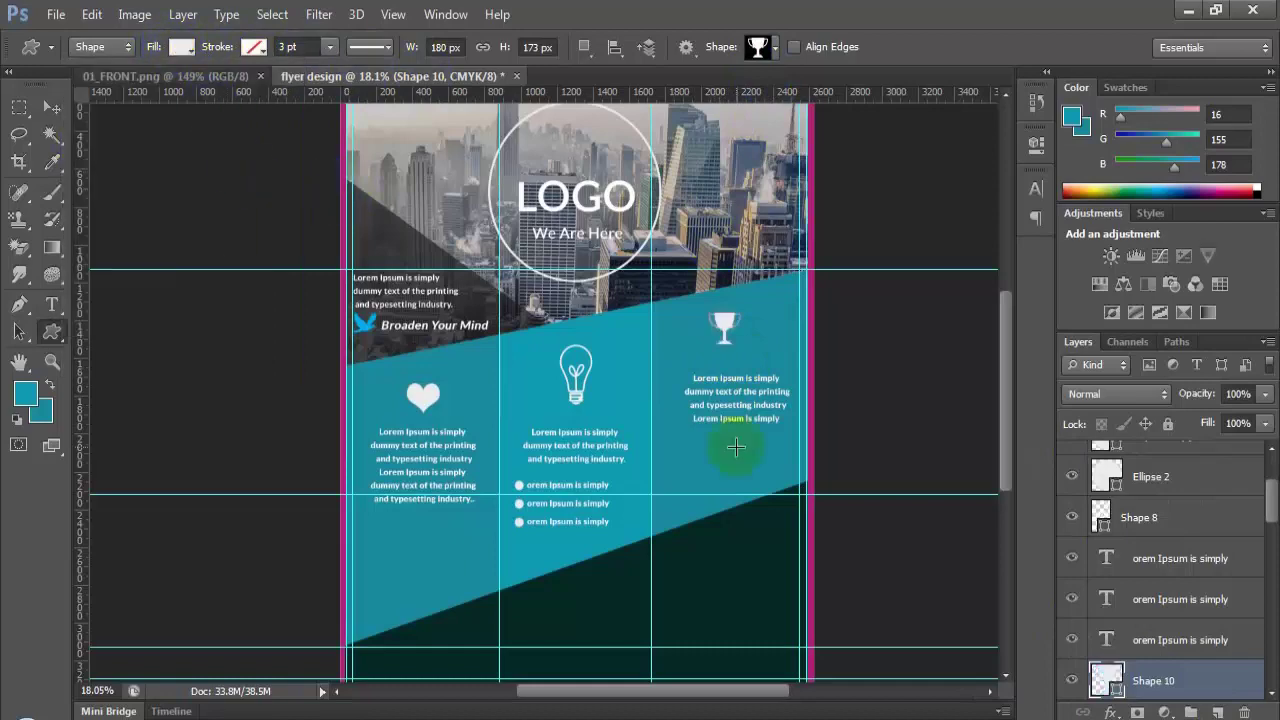
Step: Center the trophy and its four-line paragraph horizontally within a rectangular marquee spanning the width of the right teal column
left_click(52, 107)
scroll(734, 370, "up", 5)
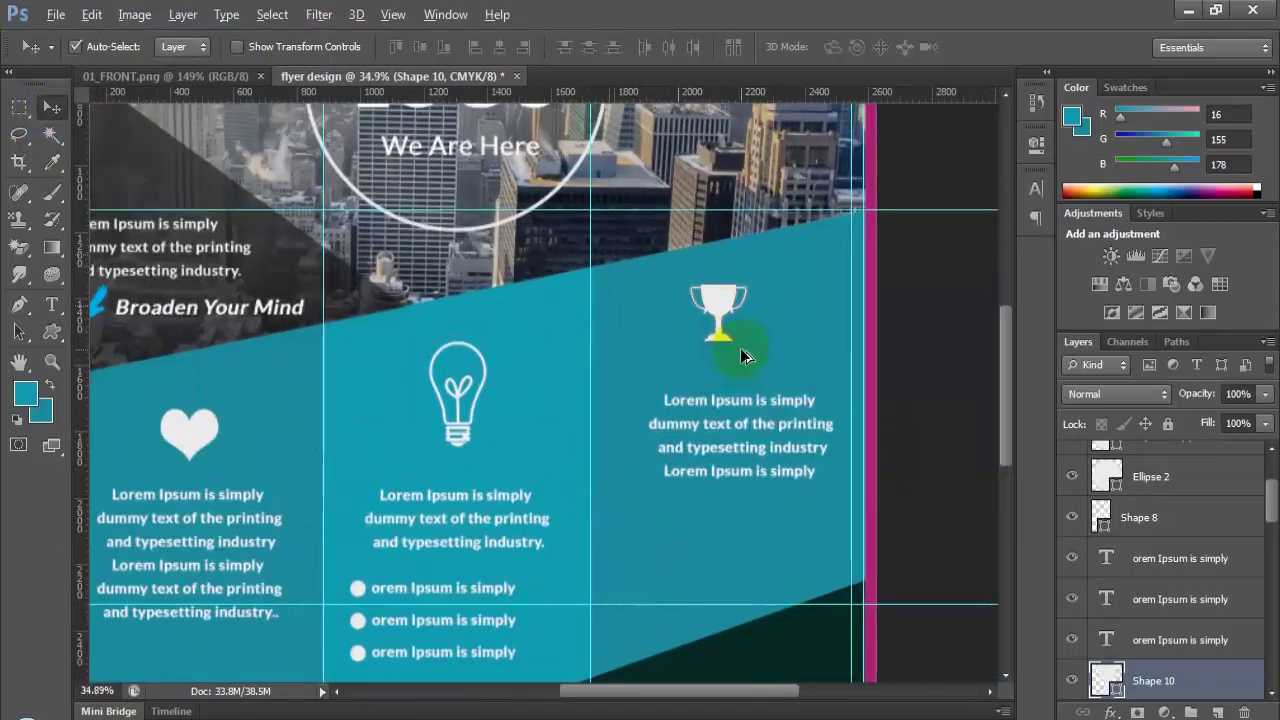
left_click_drag(721, 344, 710, 327)
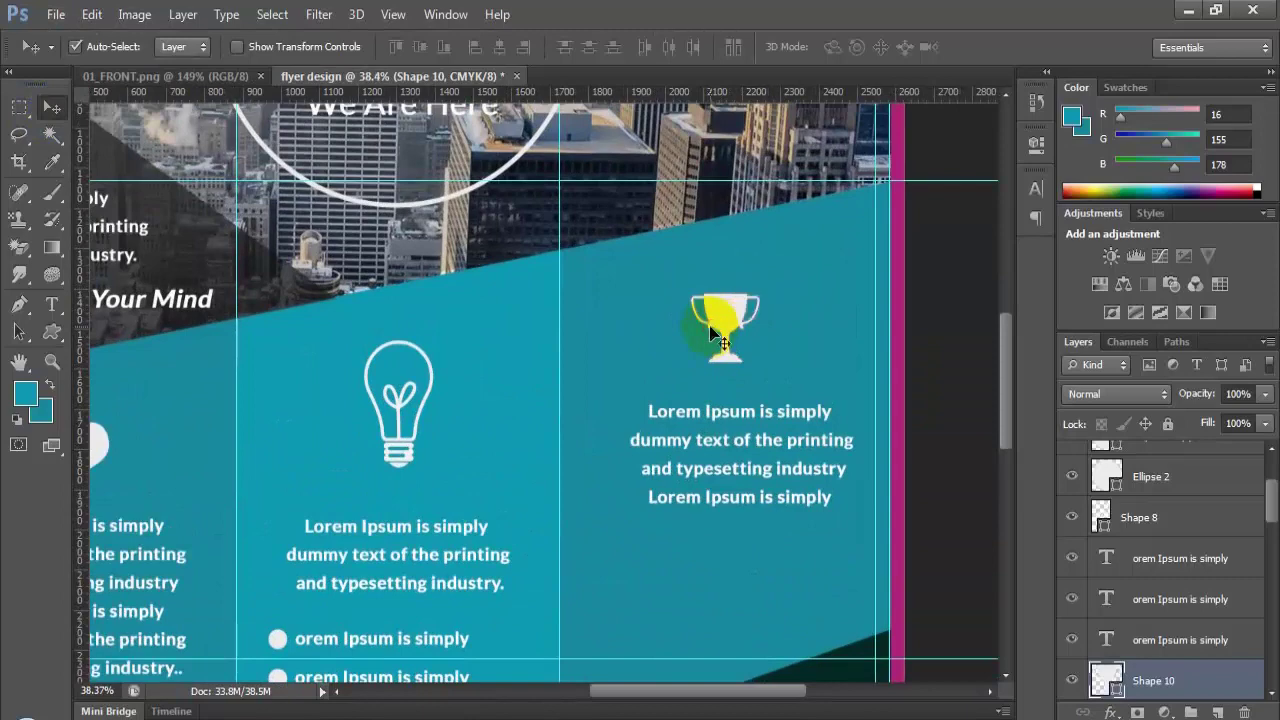
left_click(737, 444)
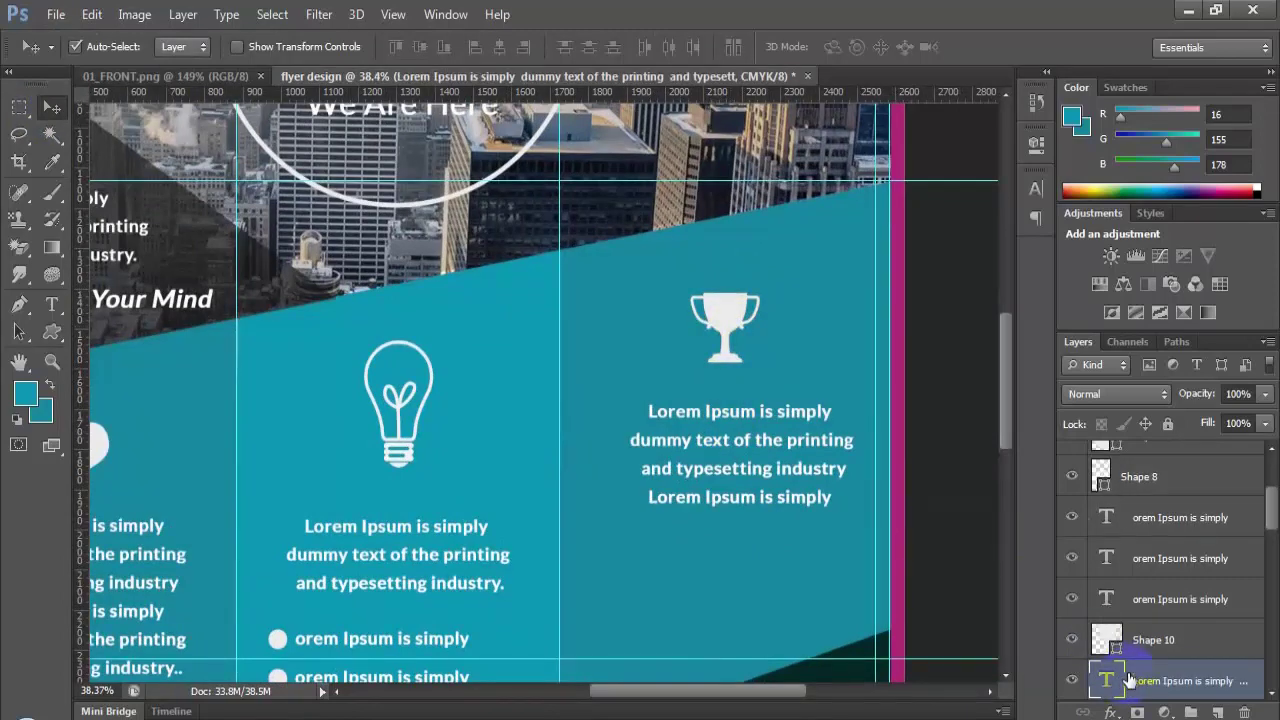
scroll(1158, 550, "up", 3)
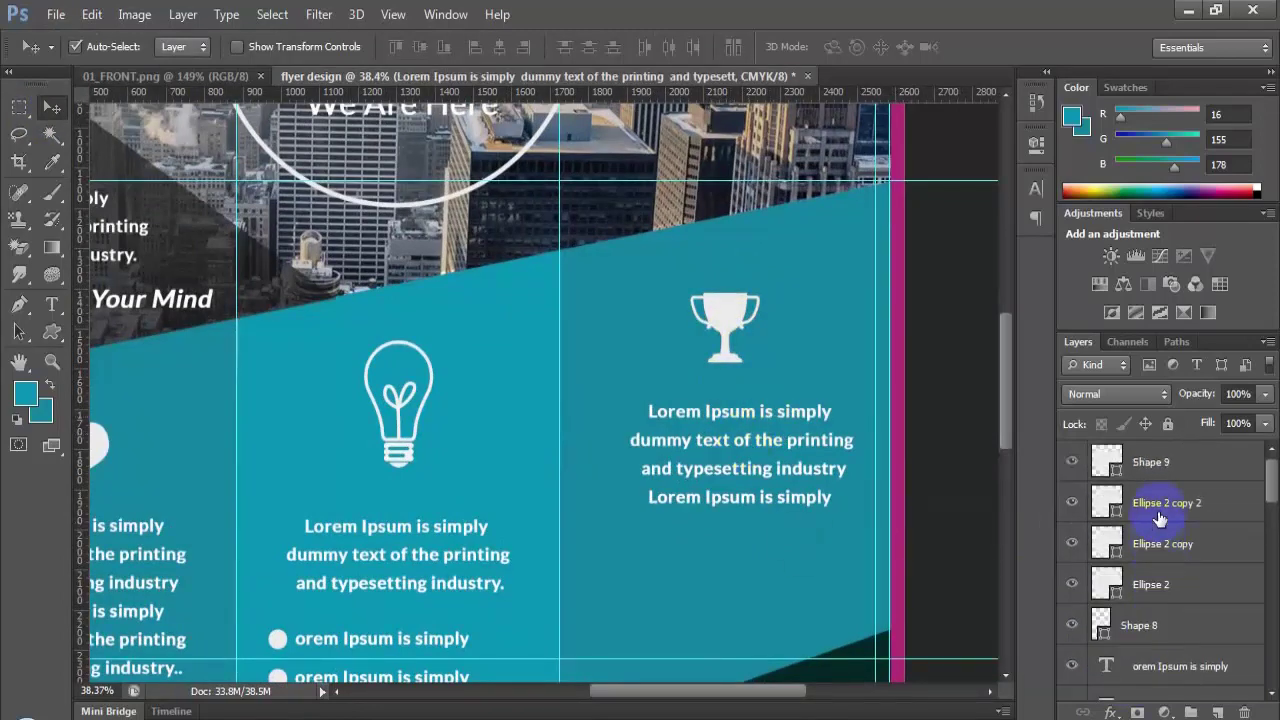
scroll(1175, 527, "down", 4)
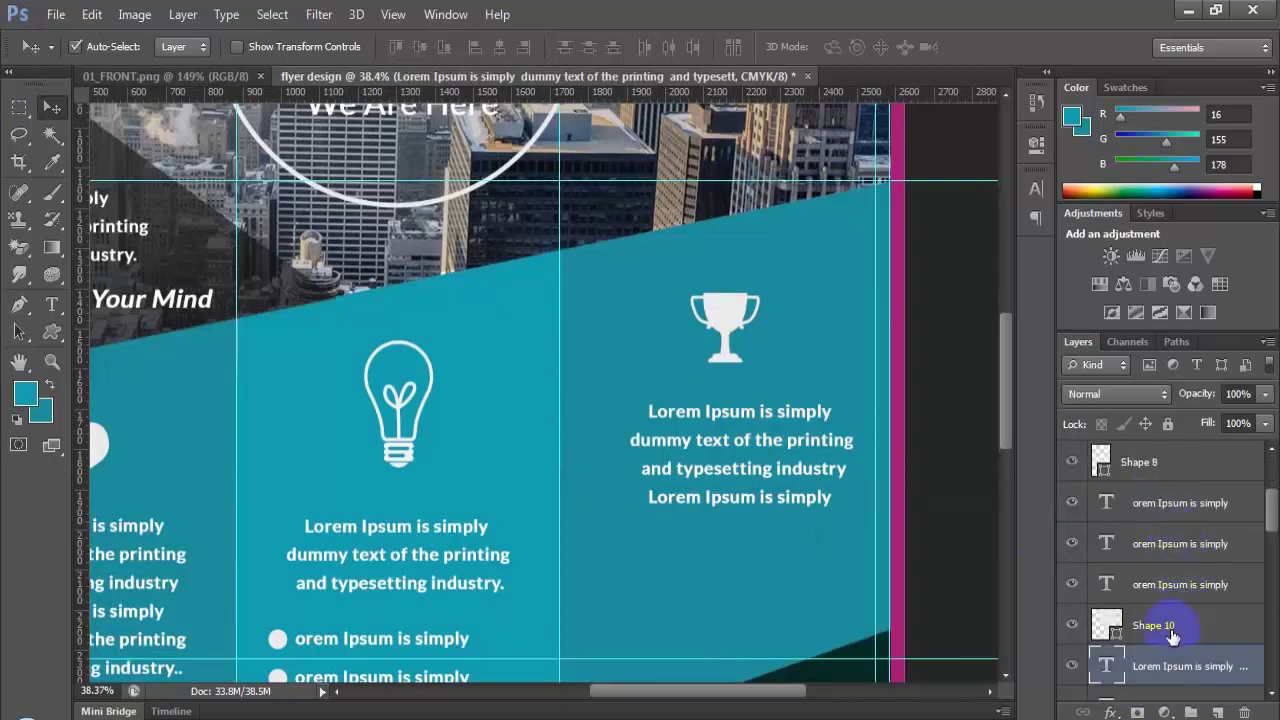
left_click(1172, 637)
left_click(19, 107)
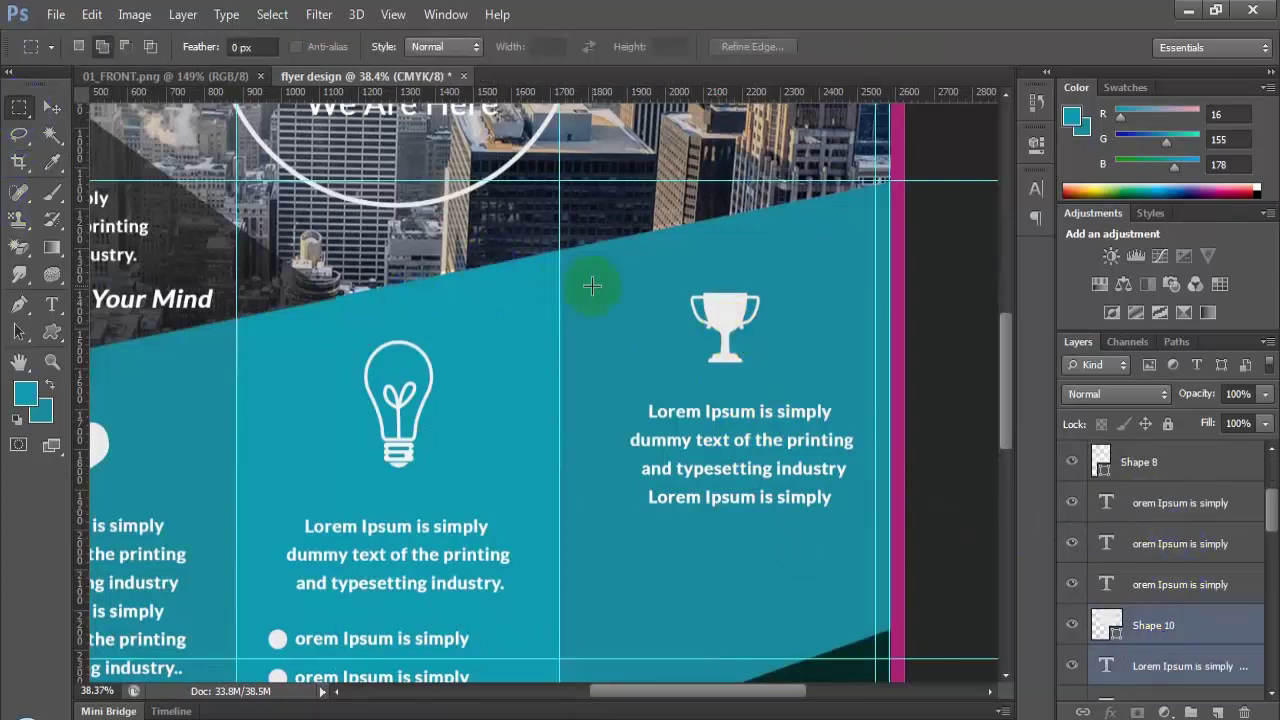
left_click_drag(563, 254, 890, 631)
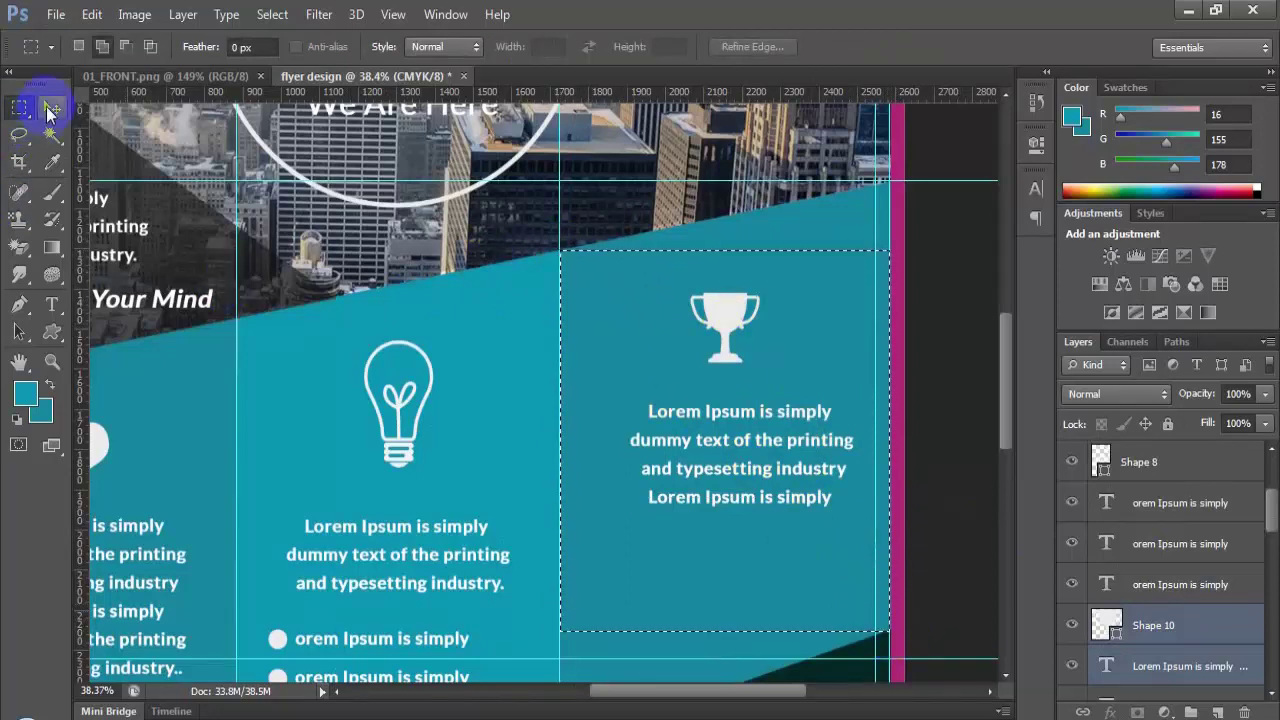
left_click(52, 107)
left_click(499, 48)
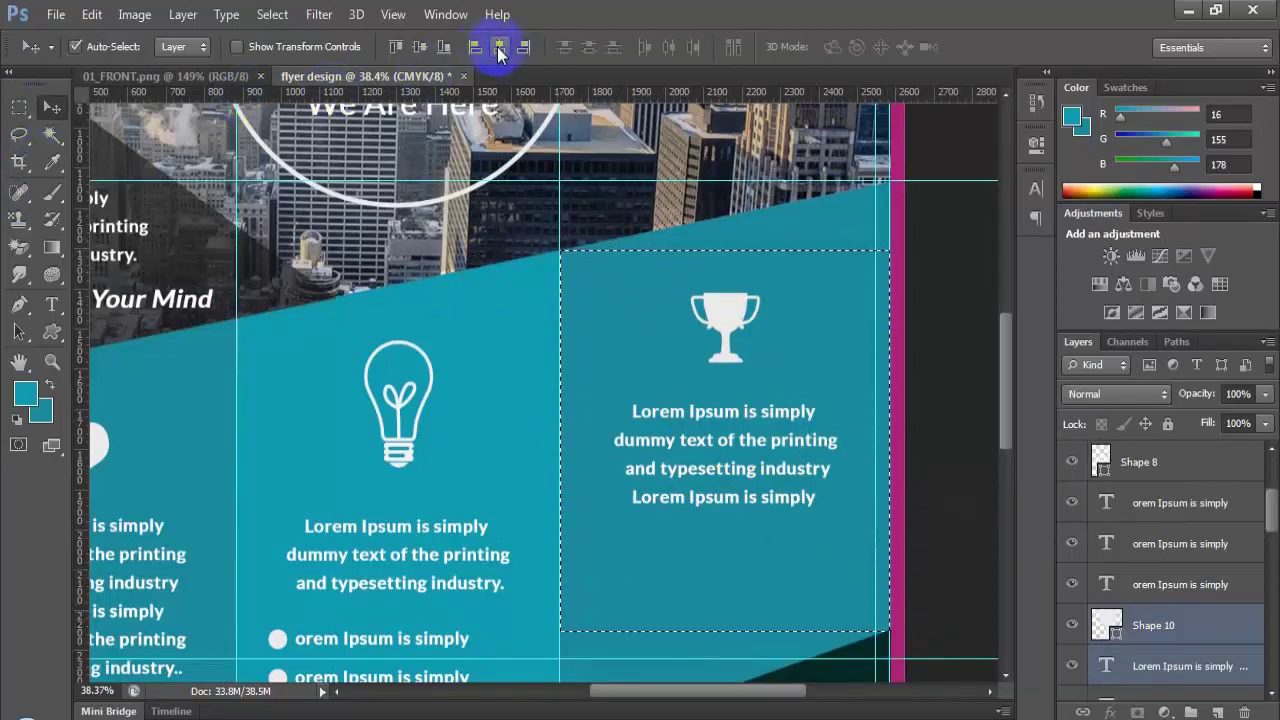
Step: Try centering the trophy and its paragraph vertically in the marquee, undo that alignment, and clear the selection
left_click(421, 50)
key("ctrl+z")
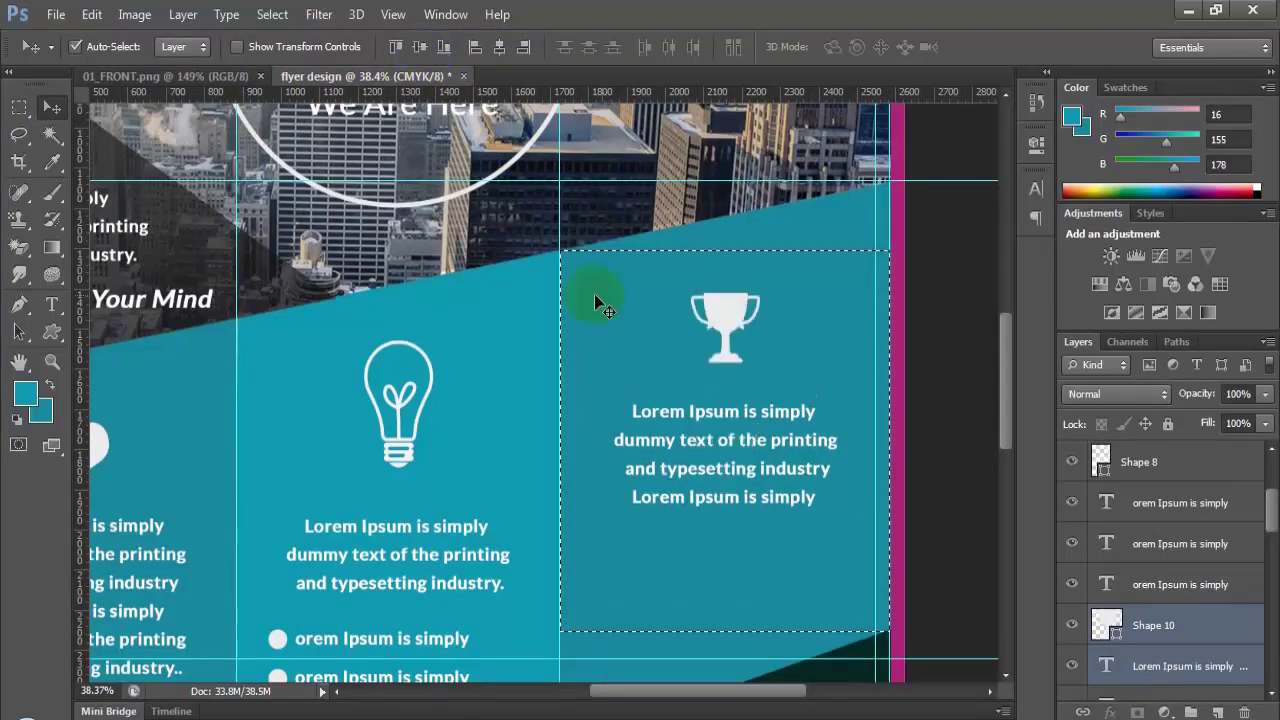
key("ctrl+d")
left_click(731, 342)
Step: Examine the spacing and alignment of the icons, paragraphs and bullet list across the three teal columns
scroll(750, 330, "down", 4)
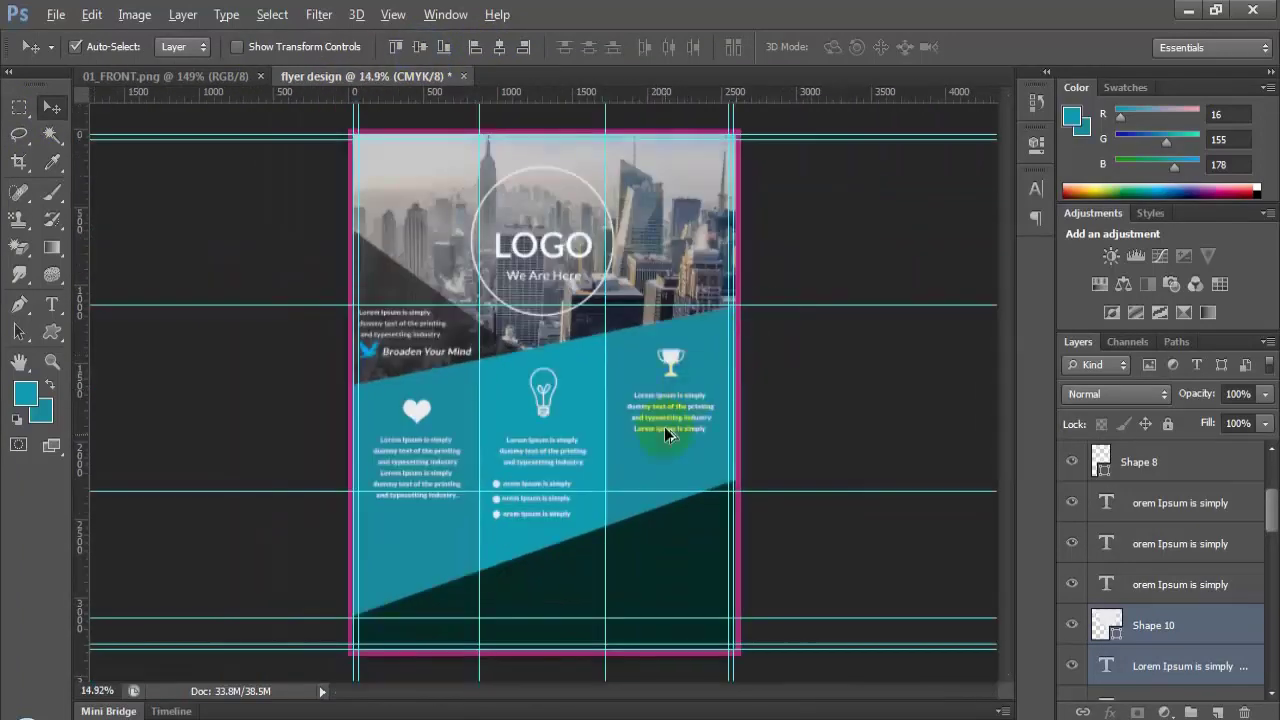
scroll(620, 440, "up", 3)
left_click(528, 353)
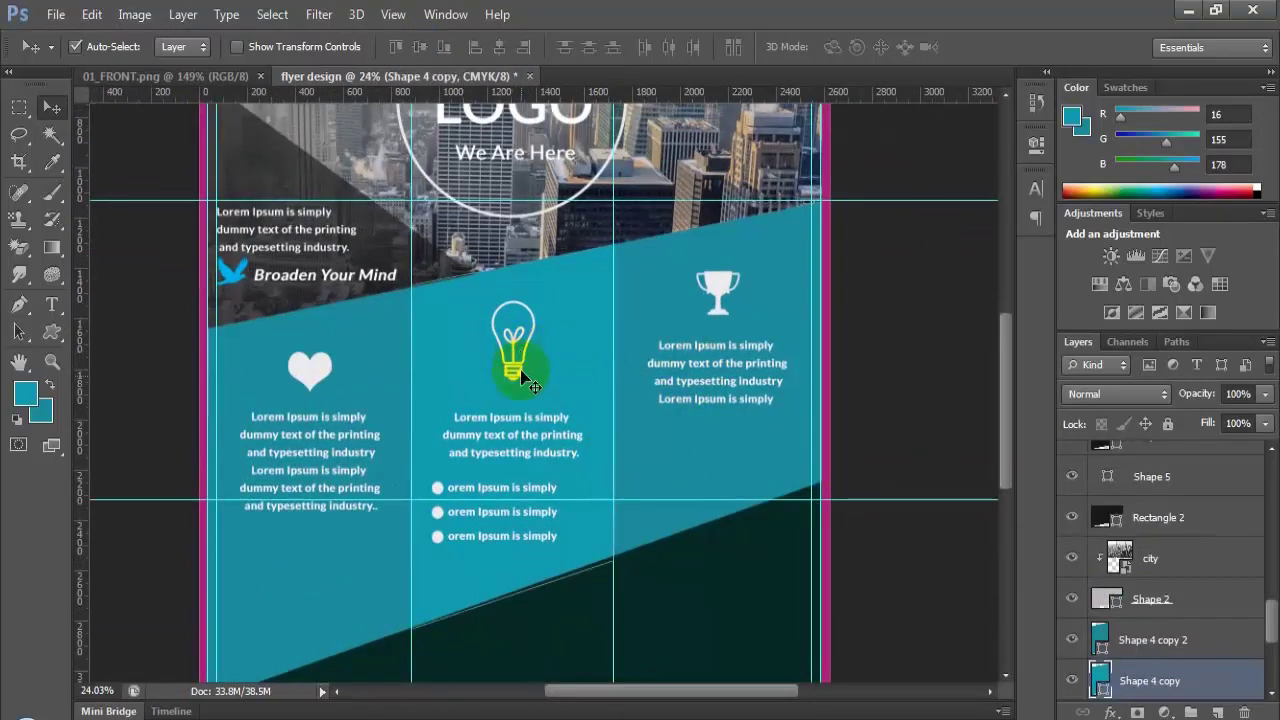
scroll(486, 413, "down", 1)
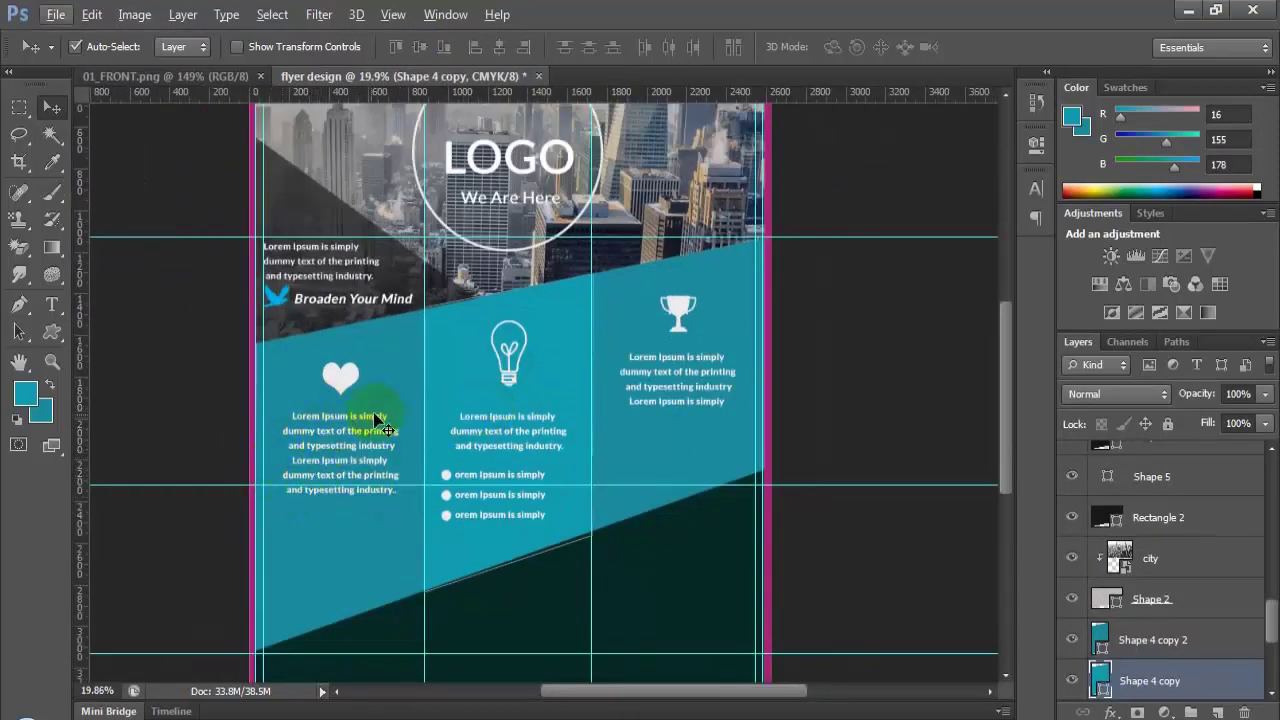
scroll(540, 345, "down", 2)
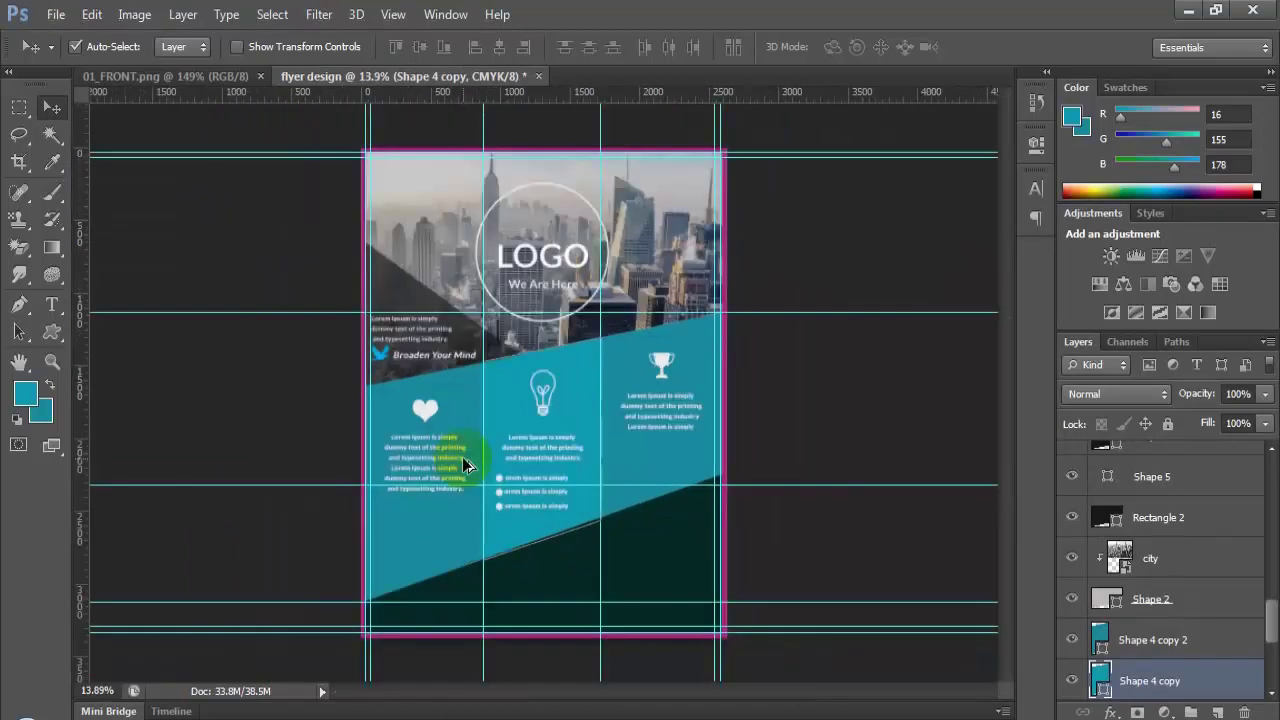
scroll(600, 515, "up", 1)
scroll(545, 505, "up", 3)
left_click(509, 503)
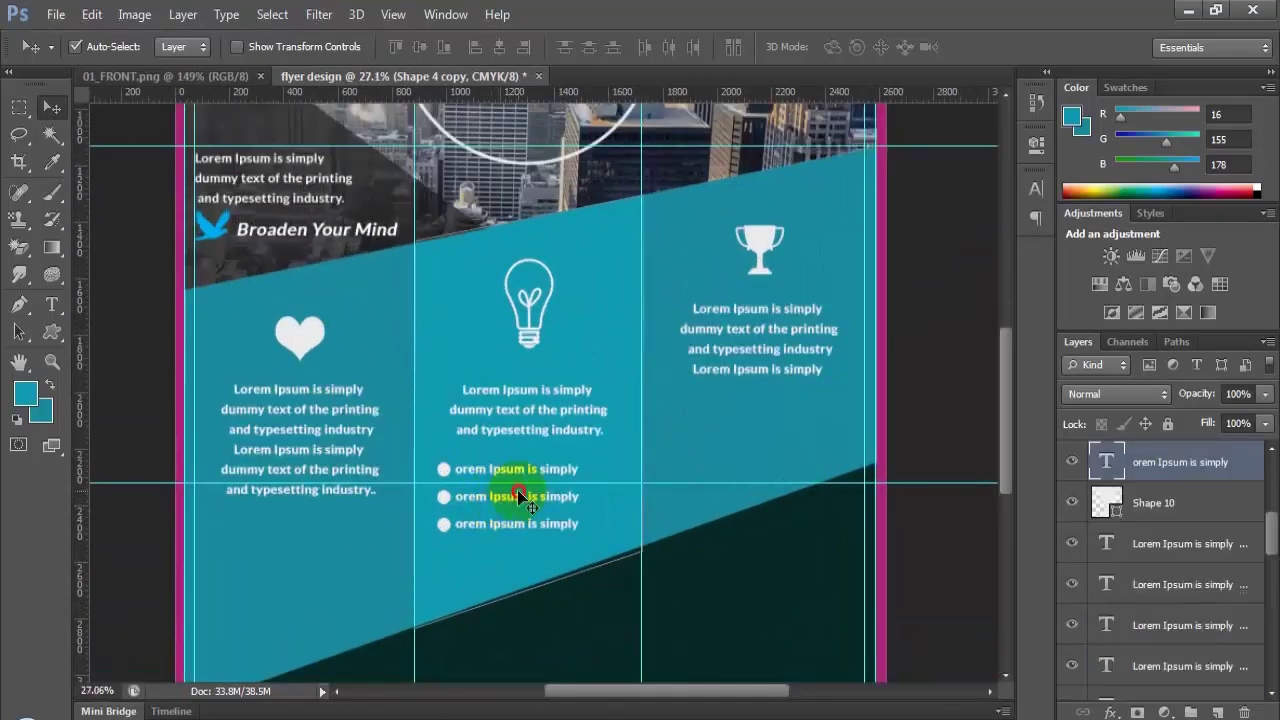
left_click_drag(516, 497, 513, 506)
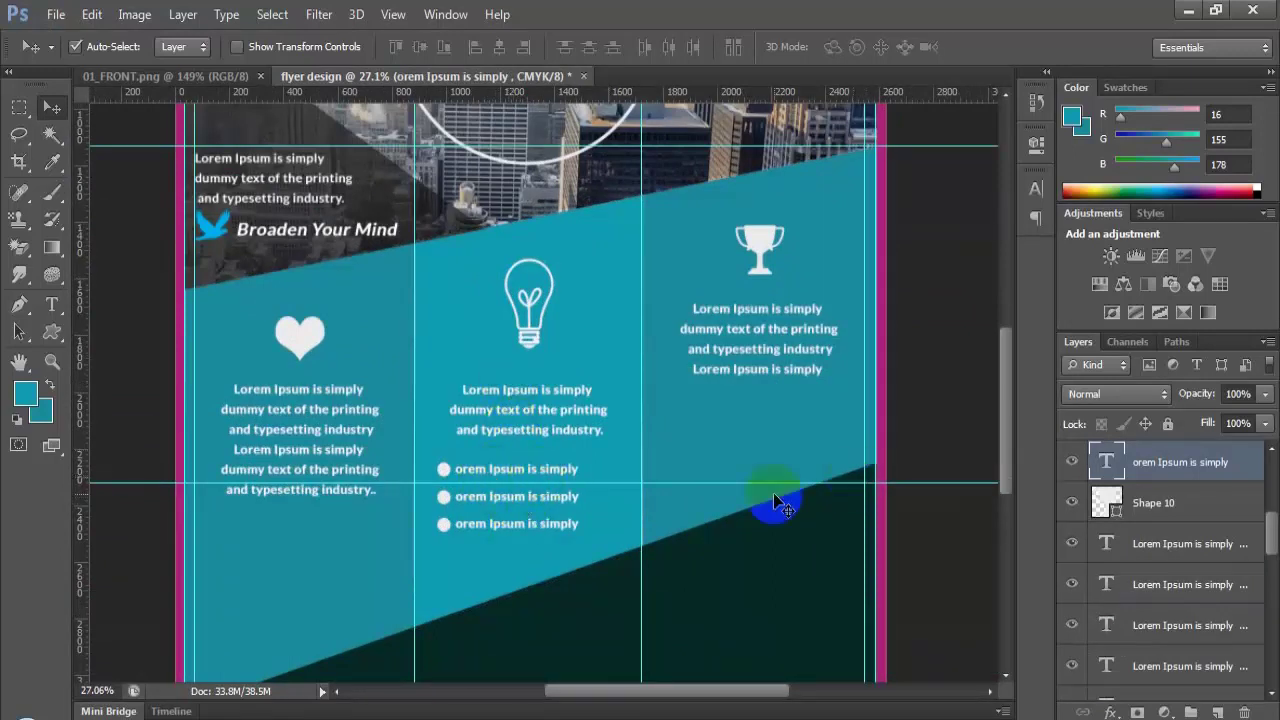
left_click(443, 472)
left_click(1116, 485)
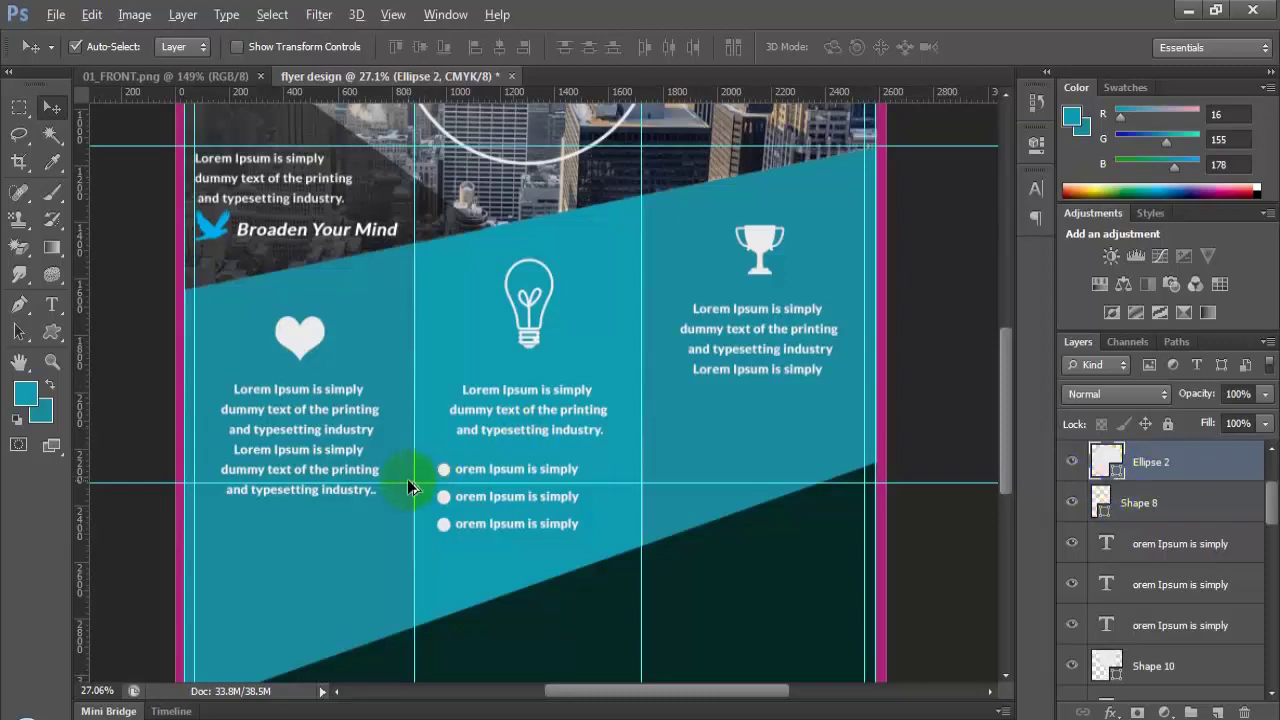
scroll(408, 487, "down", 4)
scroll(414, 486, "up", 5)
scroll(414, 491, "down", 2)
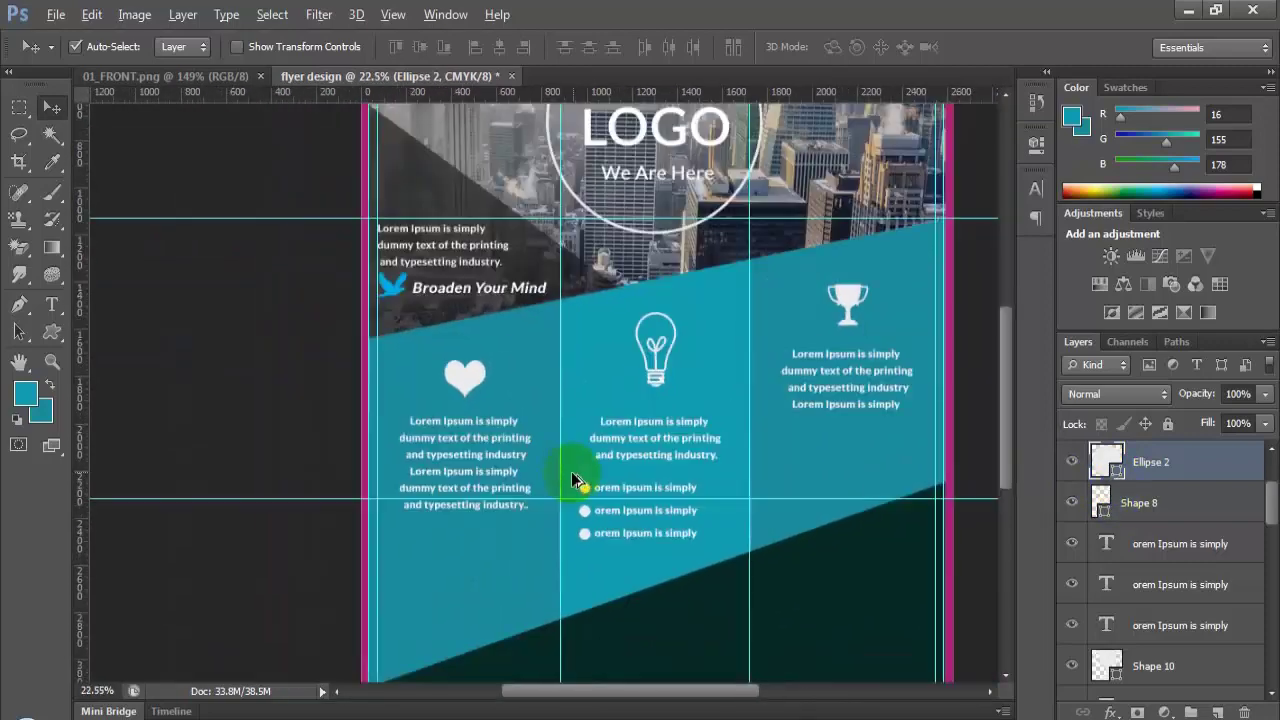
scroll(572, 480, "down", 2)
scroll(634, 463, "up", 4)
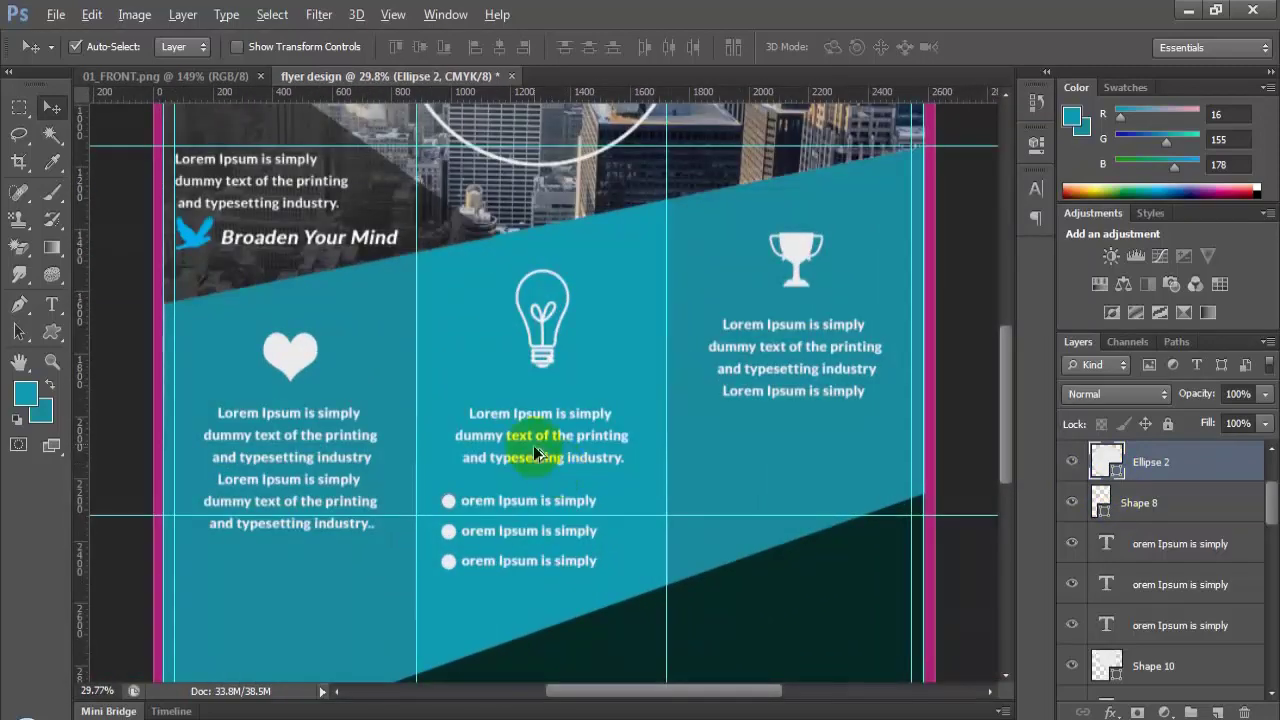
scroll(536, 424, "down", 2)
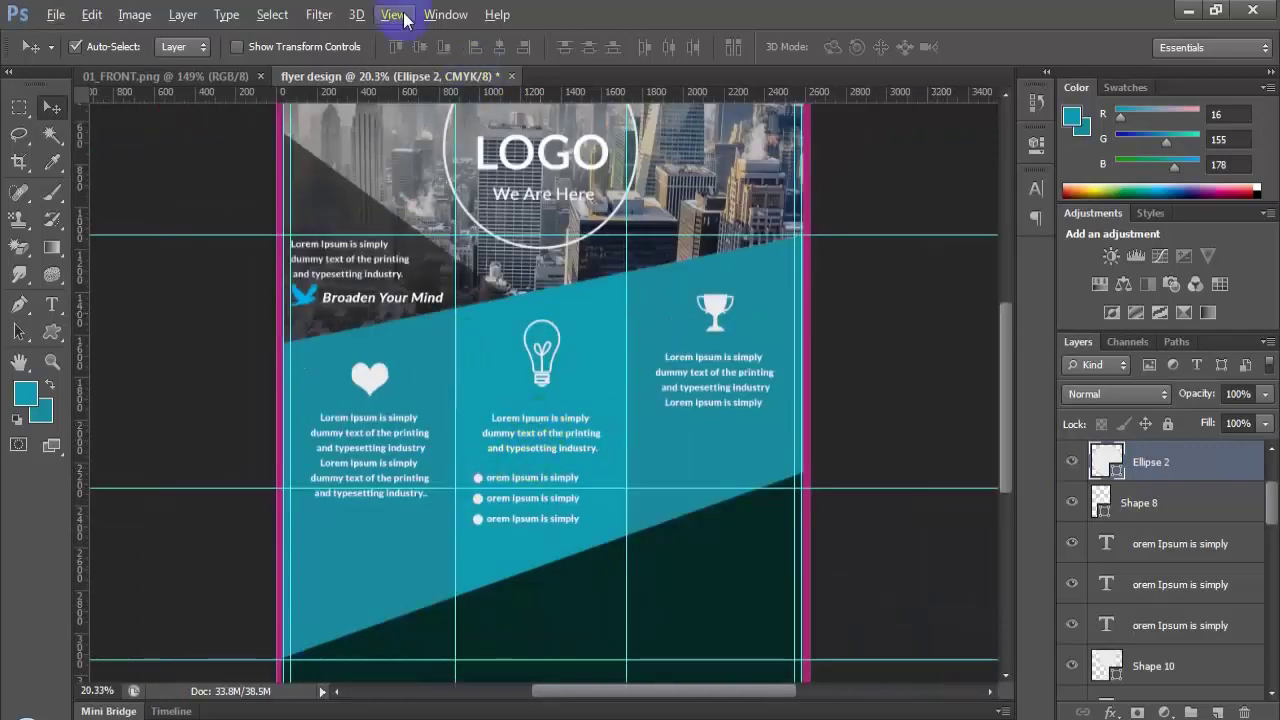
Step: Check the 01_FRONT.png reference and add the text "Heading One" beside the heart icon in the left teal column
left_click(210, 76)
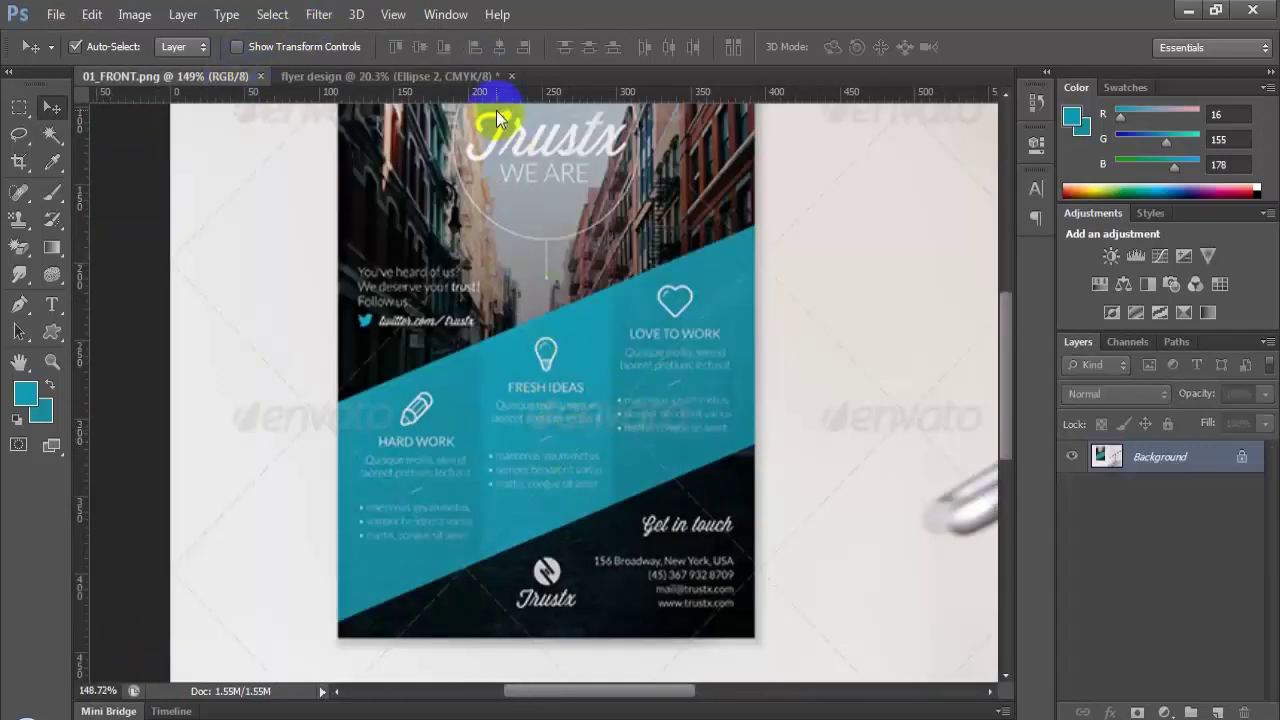
left_click(460, 77)
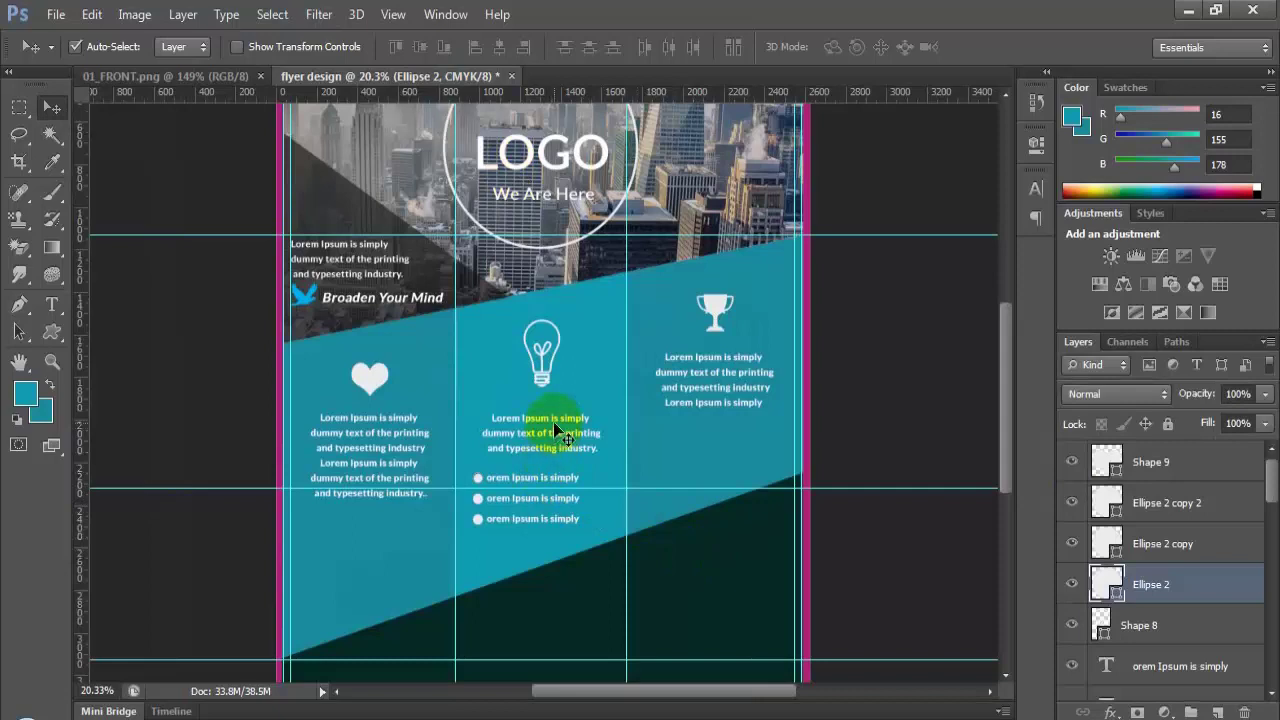
left_click(52, 304)
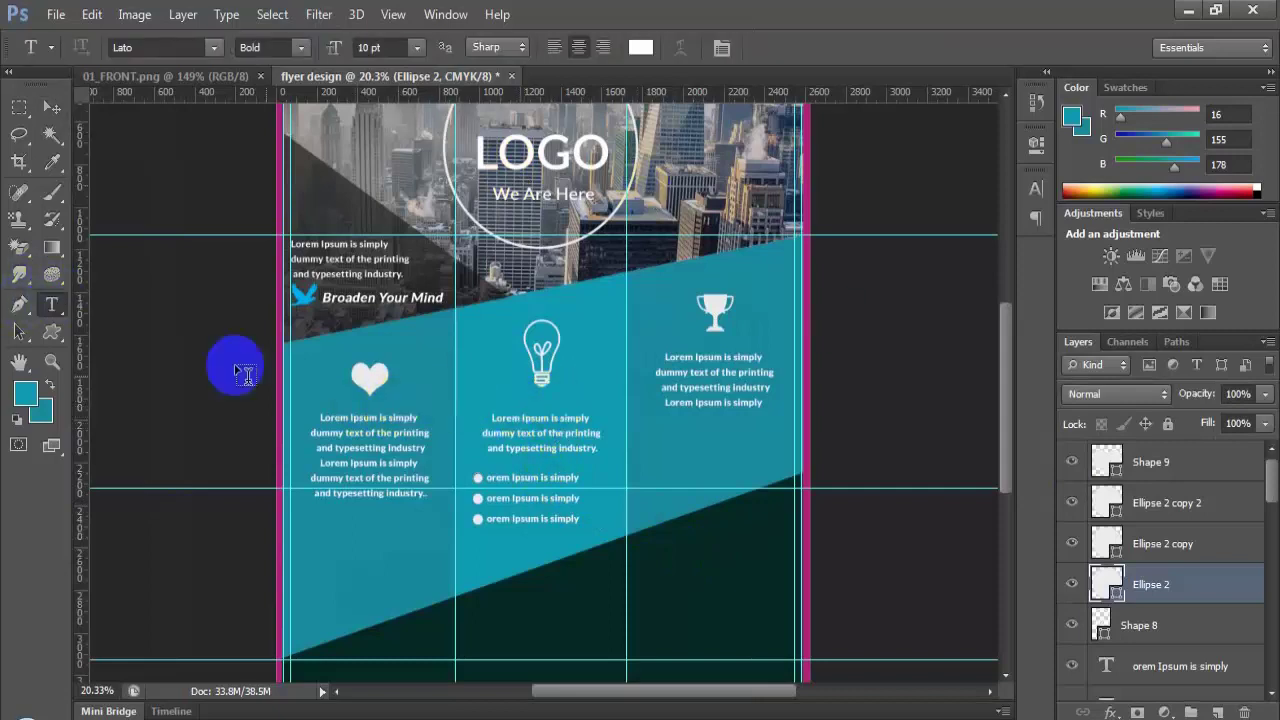
left_click(355, 408)
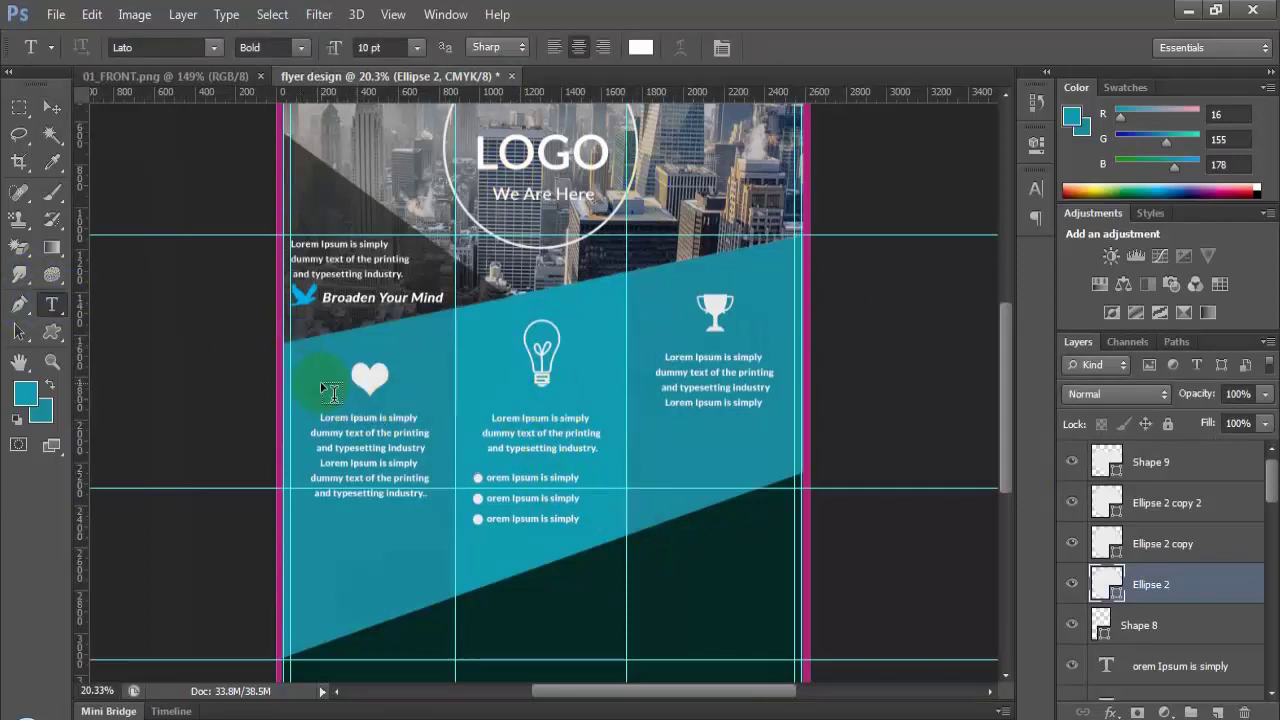
left_click(363, 429)
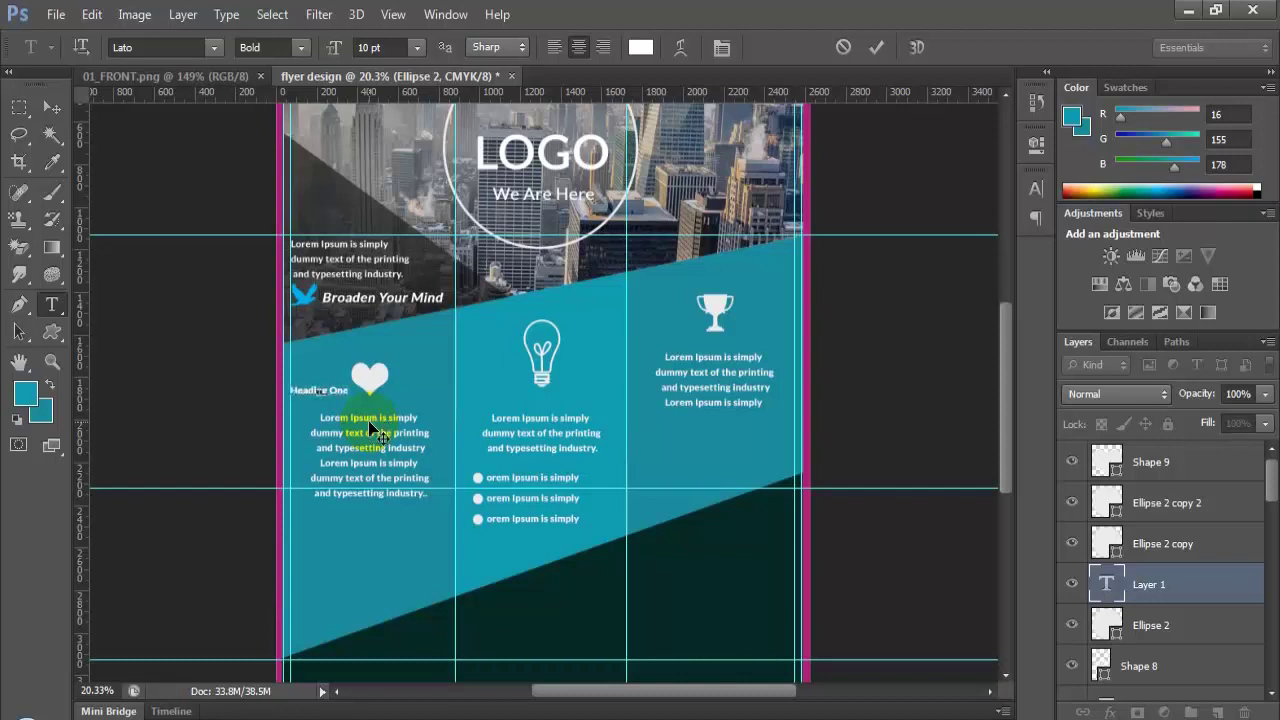
Step: Set Heading One to 24 pt and move it beneath the heart icon in the left column
key("ctrl+a")
left_click(419, 47)
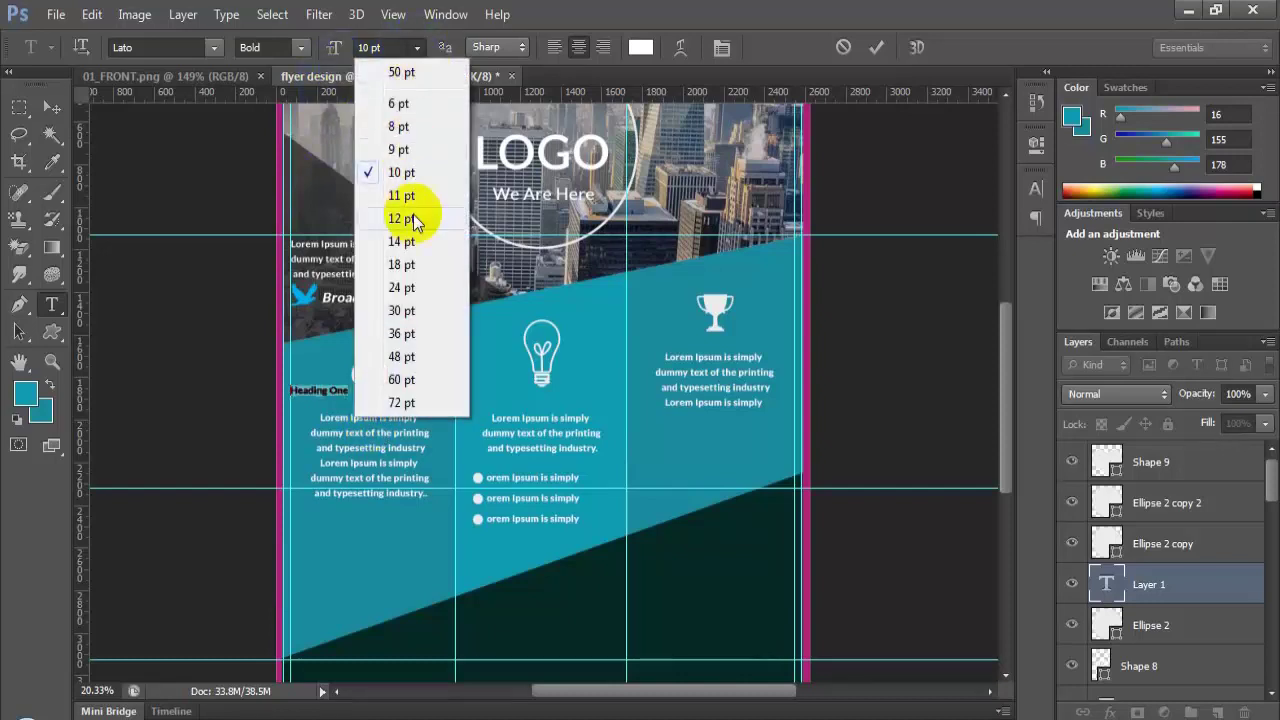
left_click(414, 288)
left_click_drag(415, 455, 497, 477)
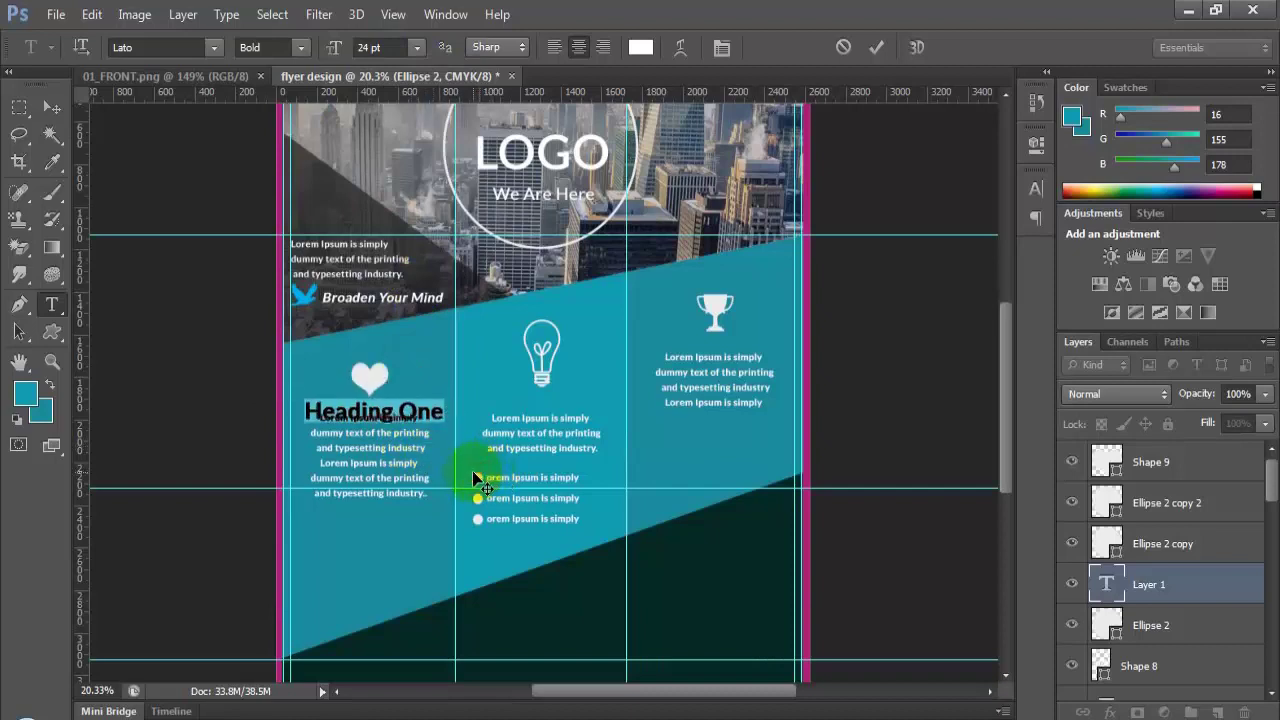
left_click(50, 107)
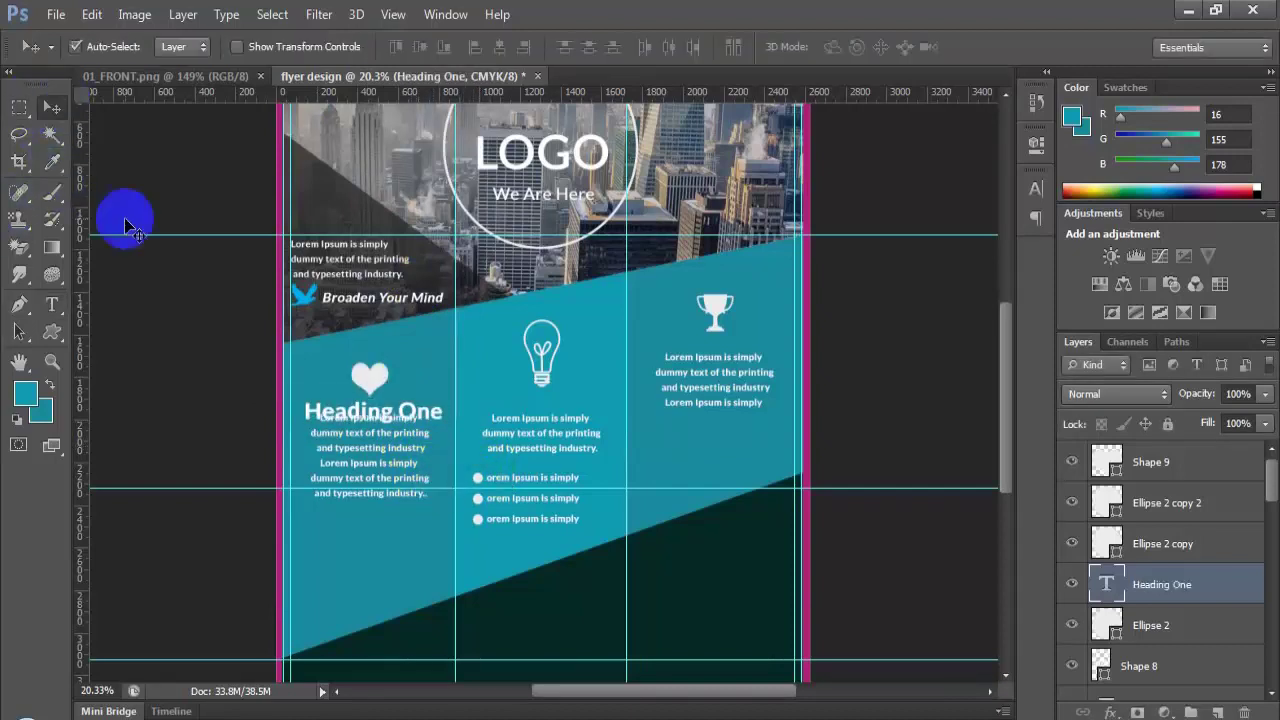
Step: Move the left column's paragraph down and position Heading One in the gap between the heart icon and the paragraph
left_click_drag(343, 449, 363, 501)
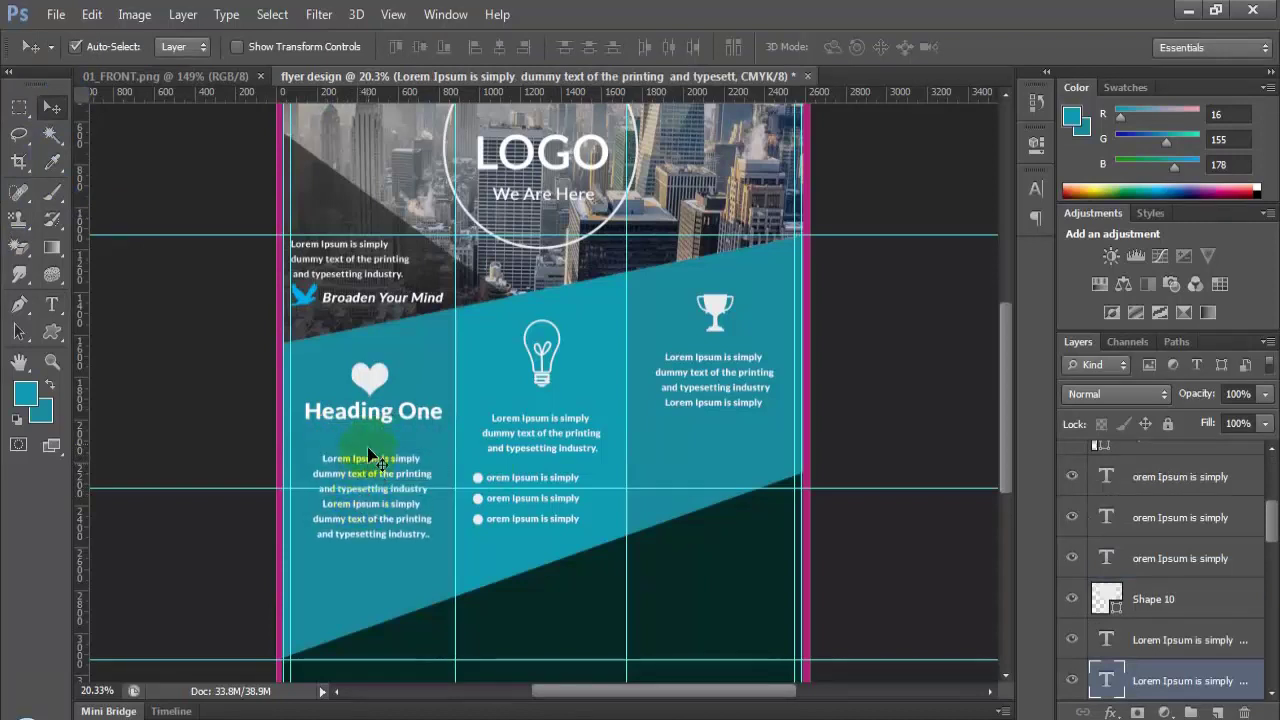
left_click_drag(363, 410, 363, 432)
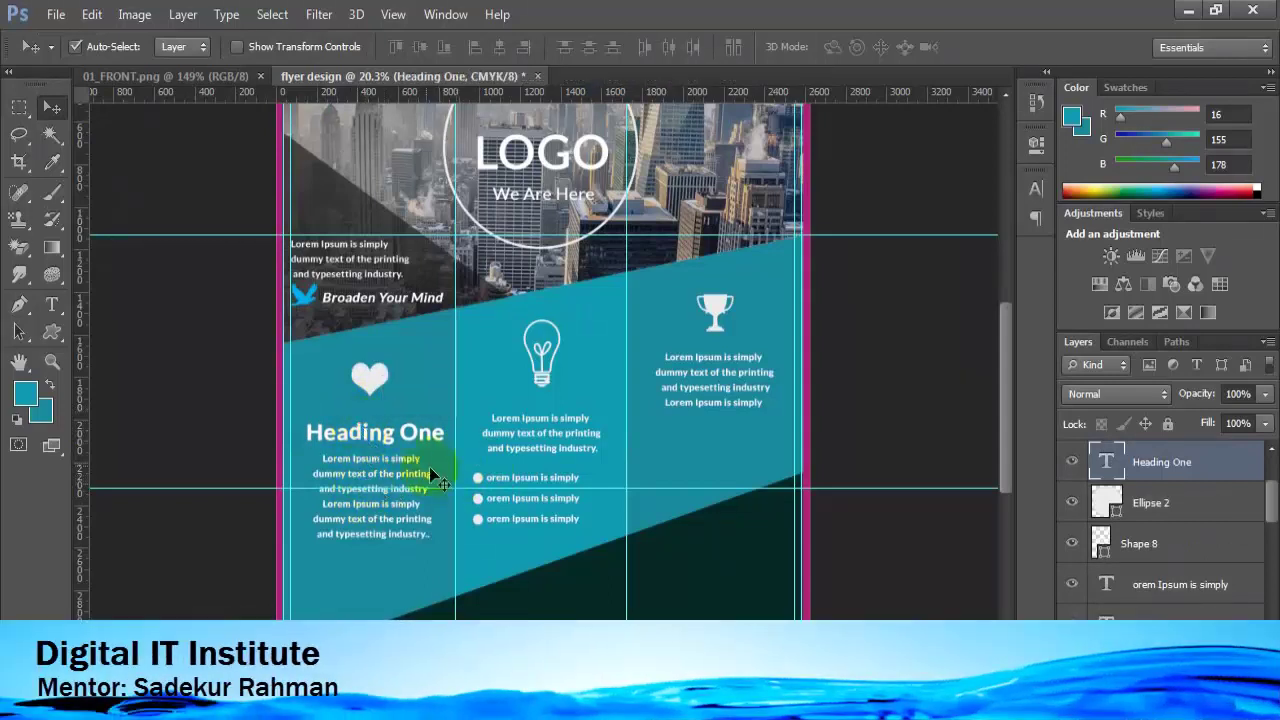
left_click(373, 518)
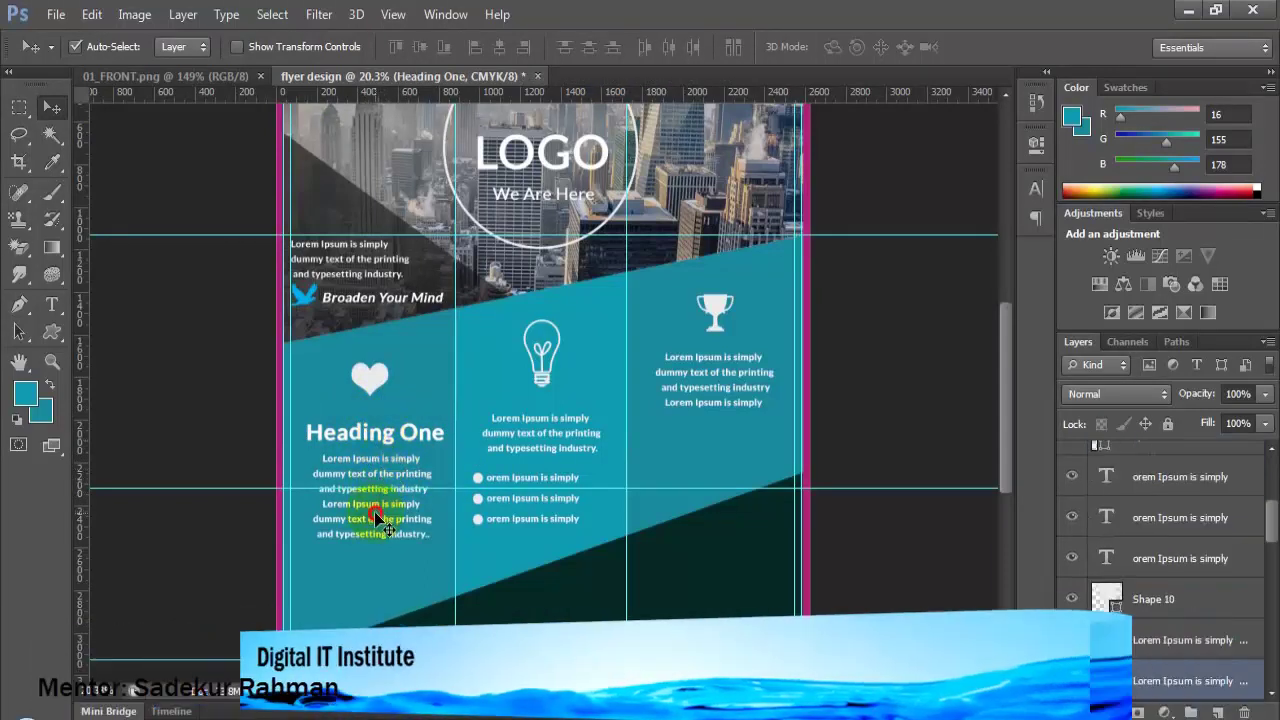
left_click_drag(378, 518, 378, 522)
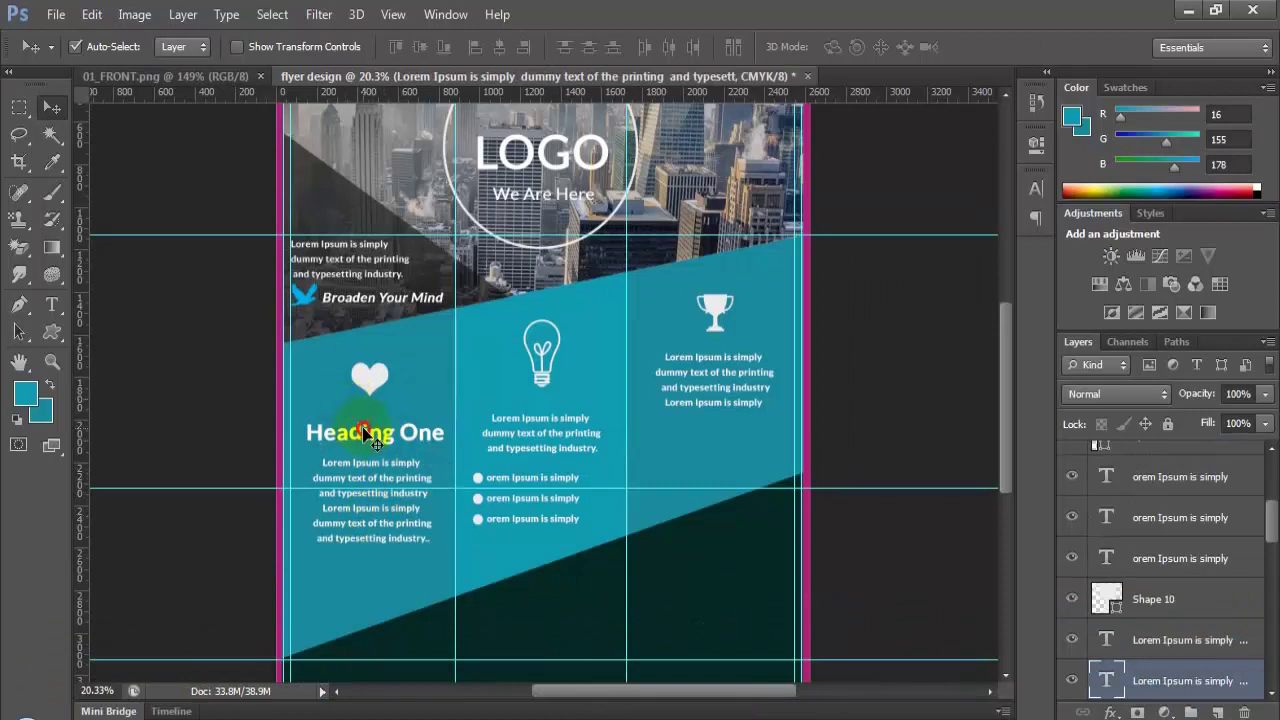
Step: Duplicate Heading One beneath the light bulb, change its text to "Heading Two", and shift the middle column's paragraph down below it
left_click_drag(368, 432, 530, 404)
double_click(1106, 461)
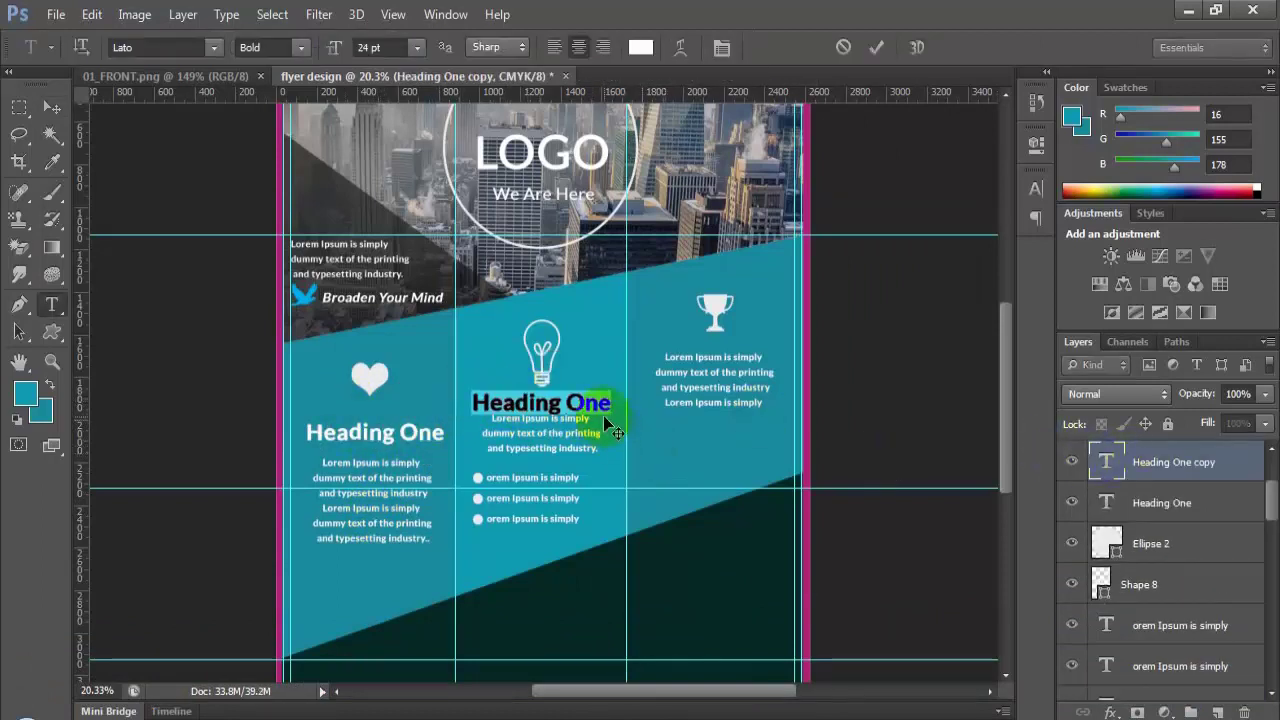
left_click_drag(610, 403, 572, 405)
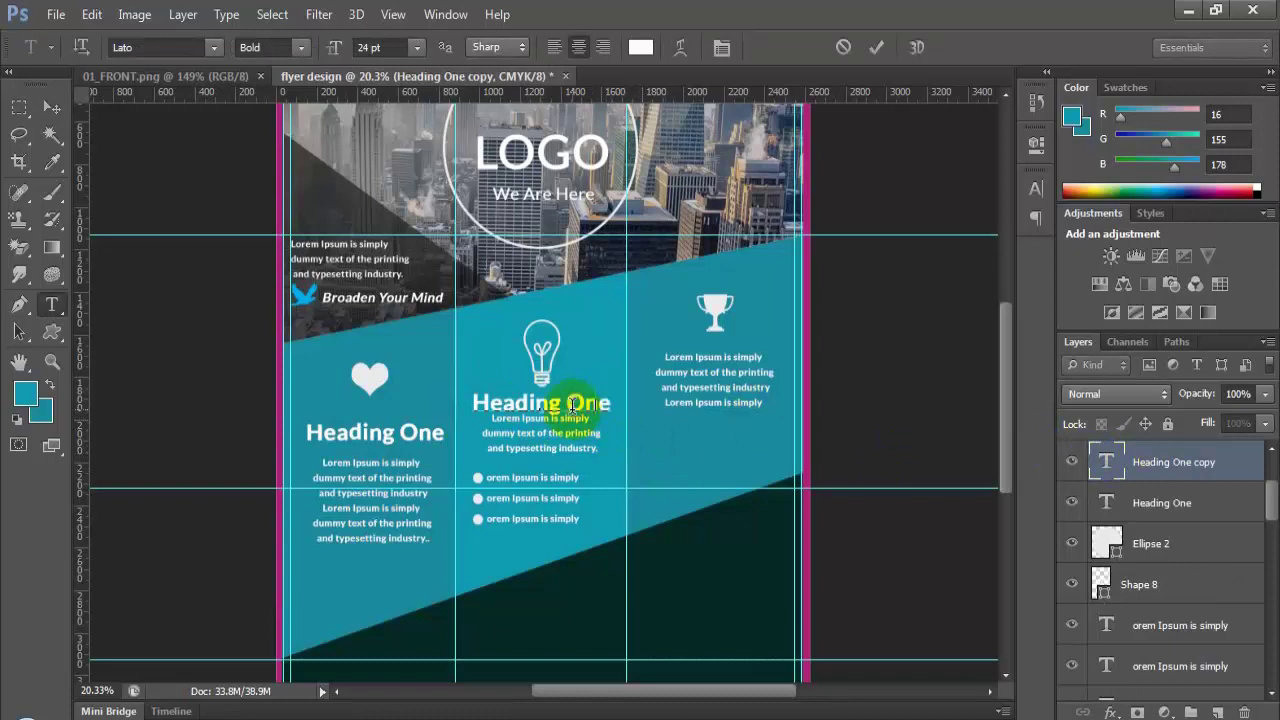
type("Two")
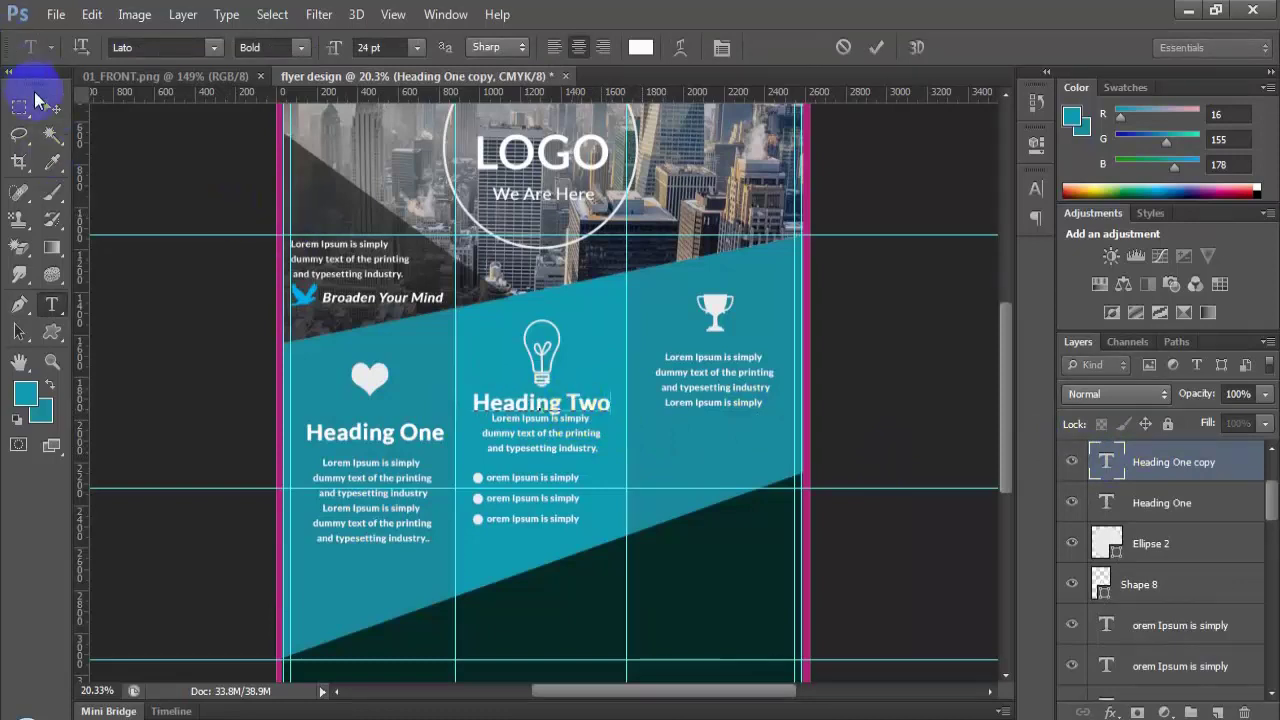
left_click(50, 107)
mouse_move(543, 445)
left_mouse_down()
mouse_move(548, 458)
mouse_move(514, 450)
mouse_move(466, 472)
mouse_move(500, 425)
mouse_move(545, 440)
left_mouse_up()
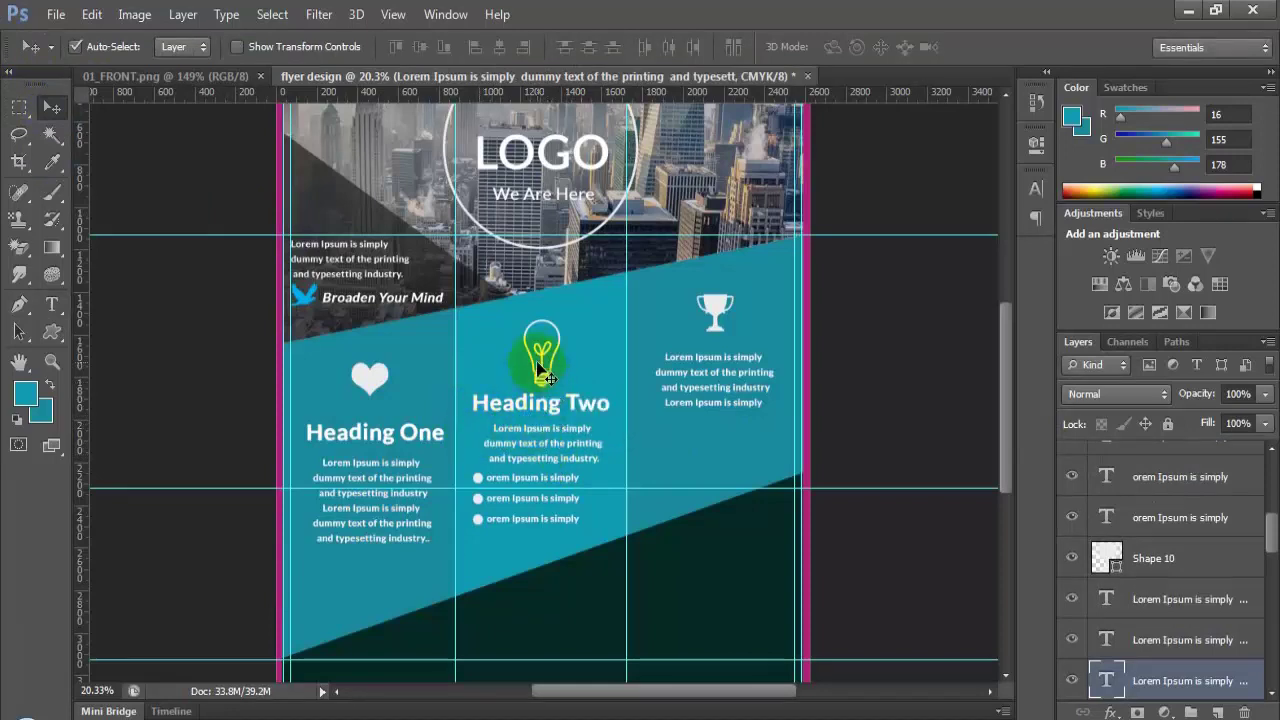
left_click(543, 512)
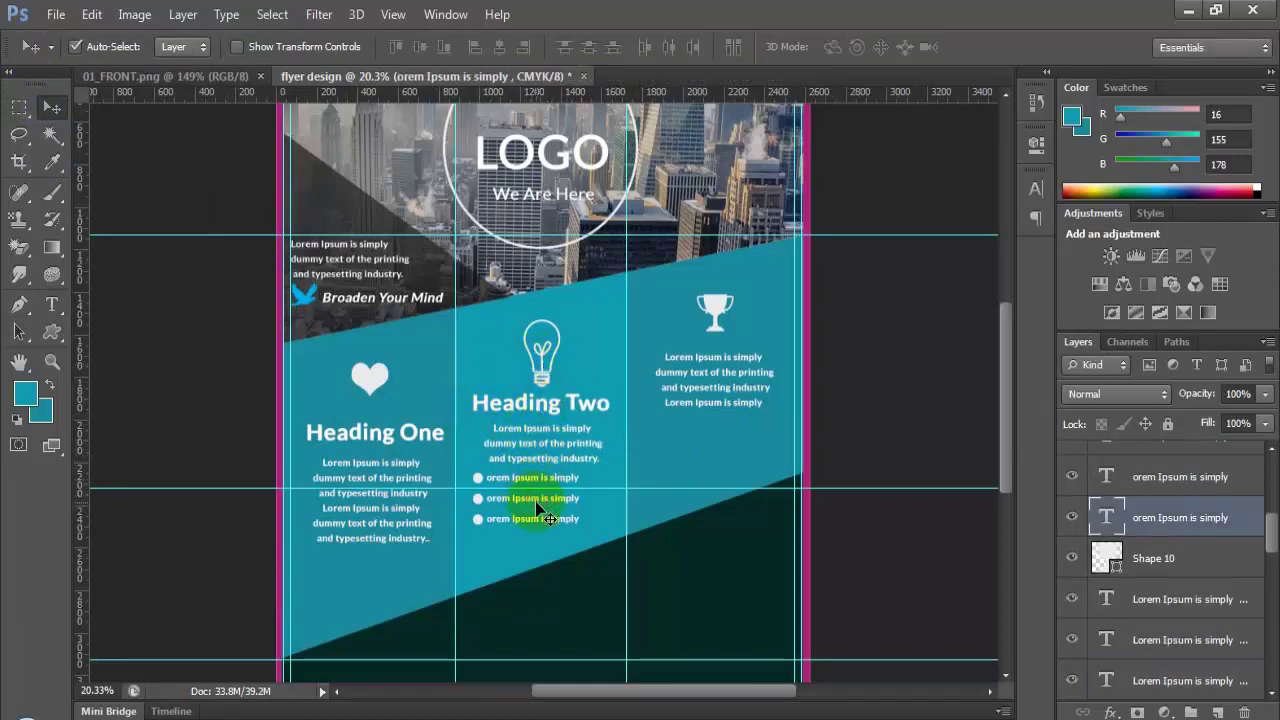
scroll(1100, 518, "up", 2)
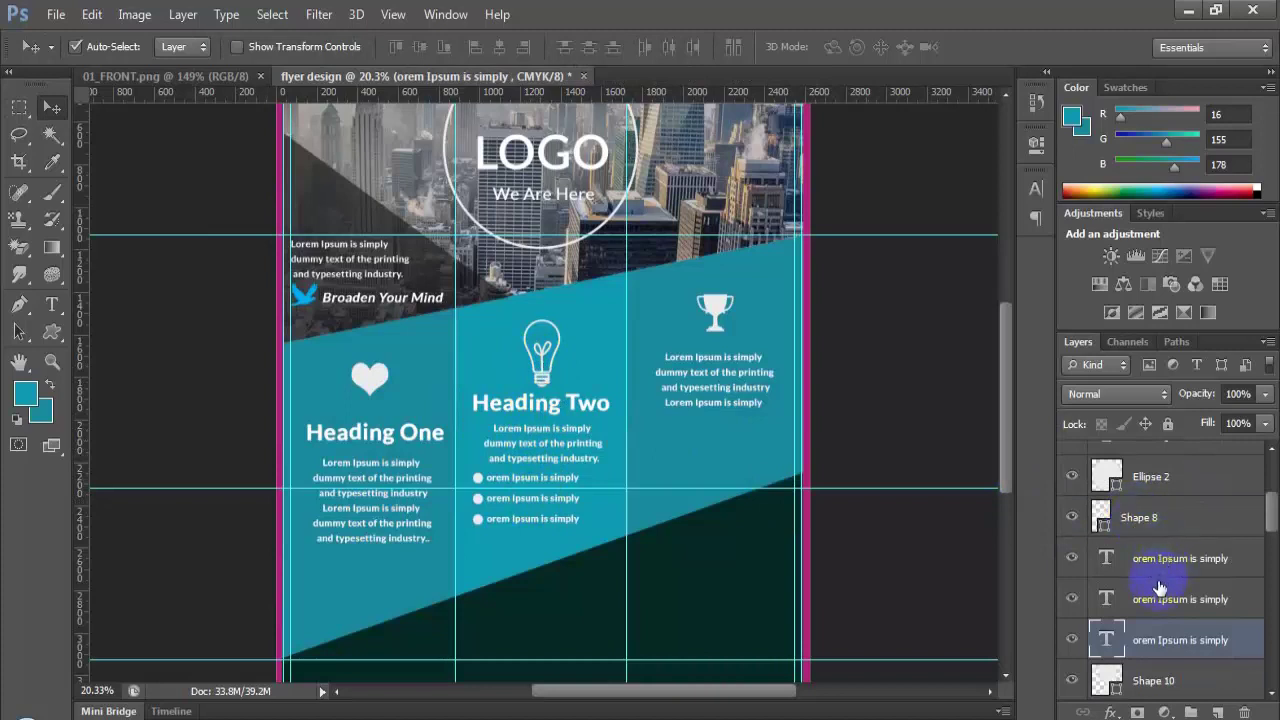
left_click(1180, 563)
scroll(1071, 586, "up", 3)
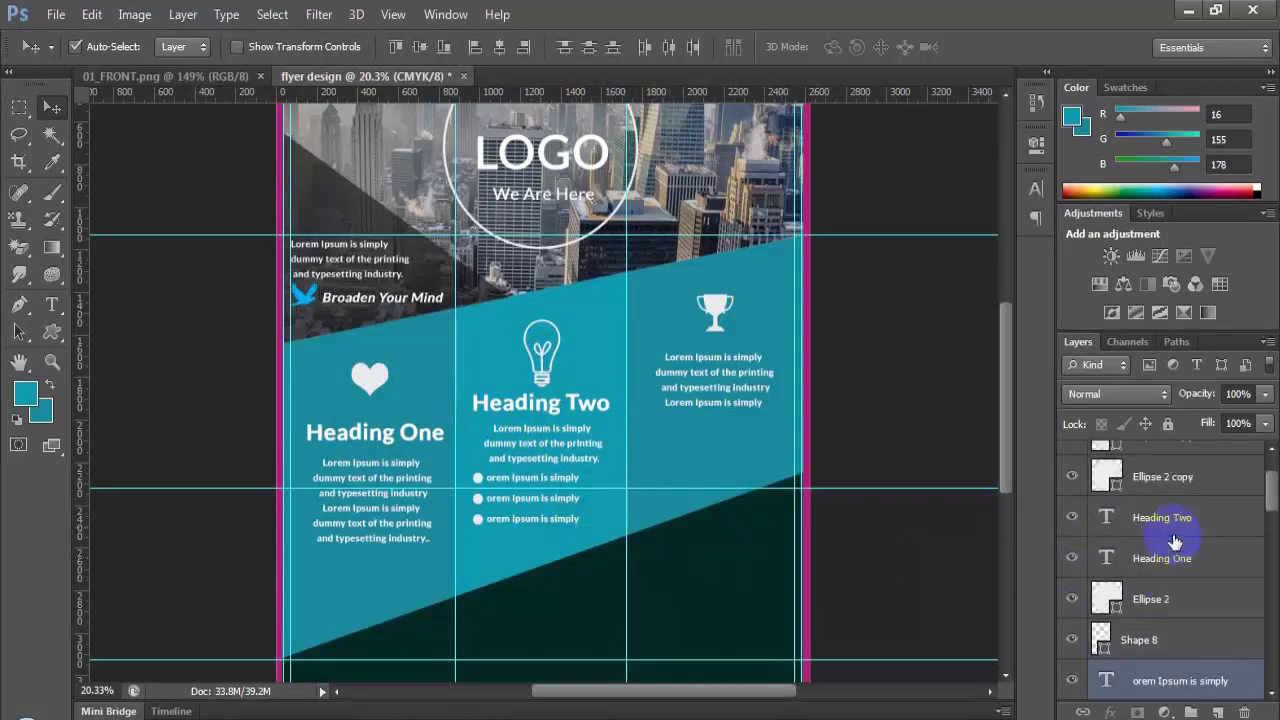
scroll(1176, 585, "up", 2)
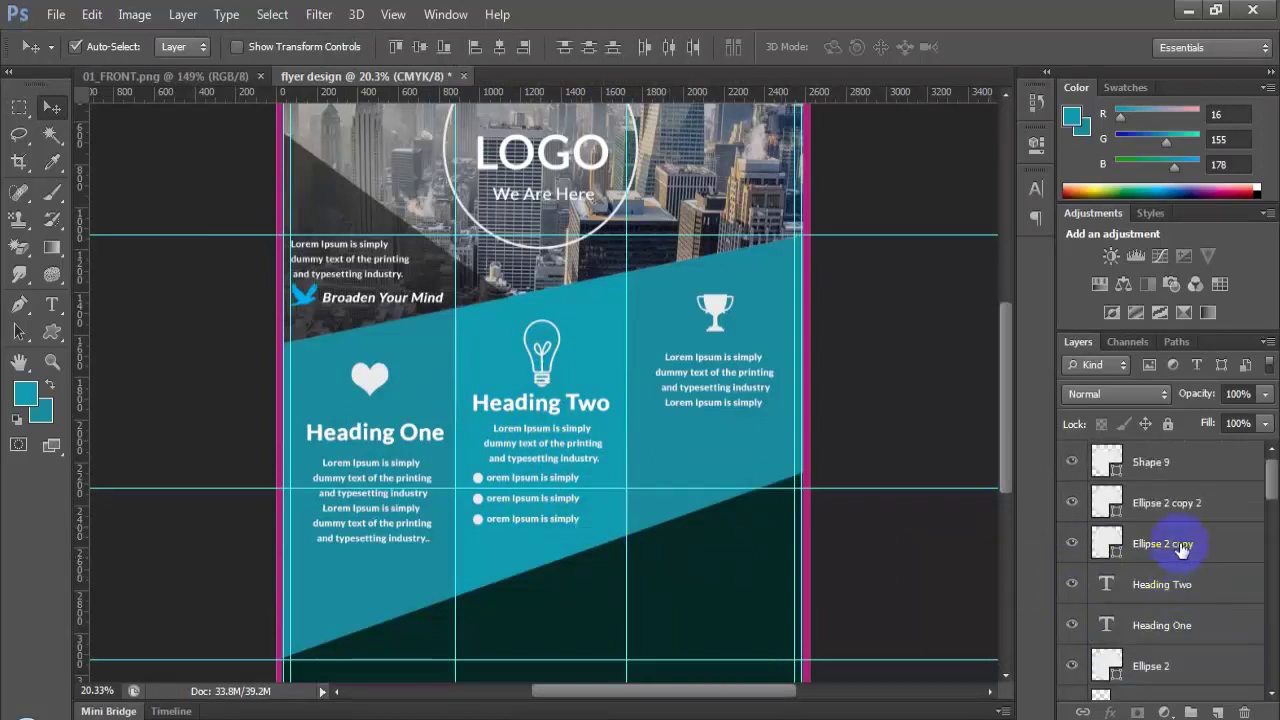
scroll(1180, 545, "down", 10)
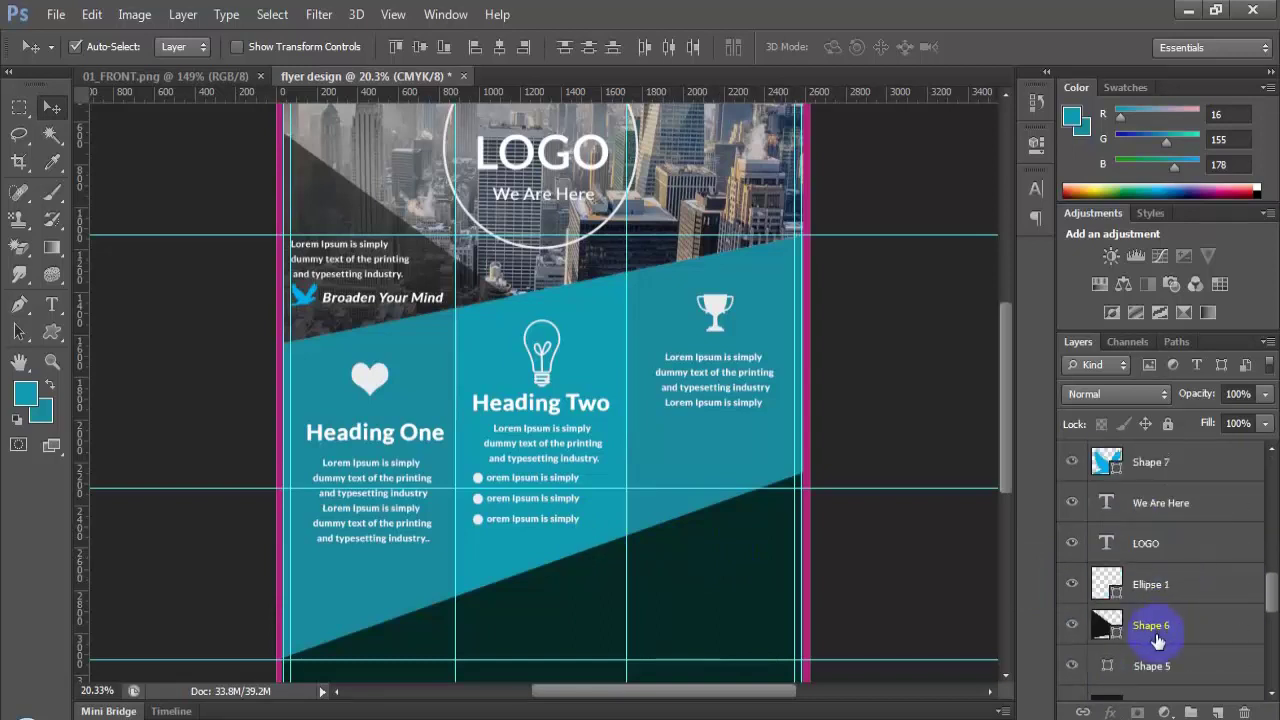
left_click(490, 513)
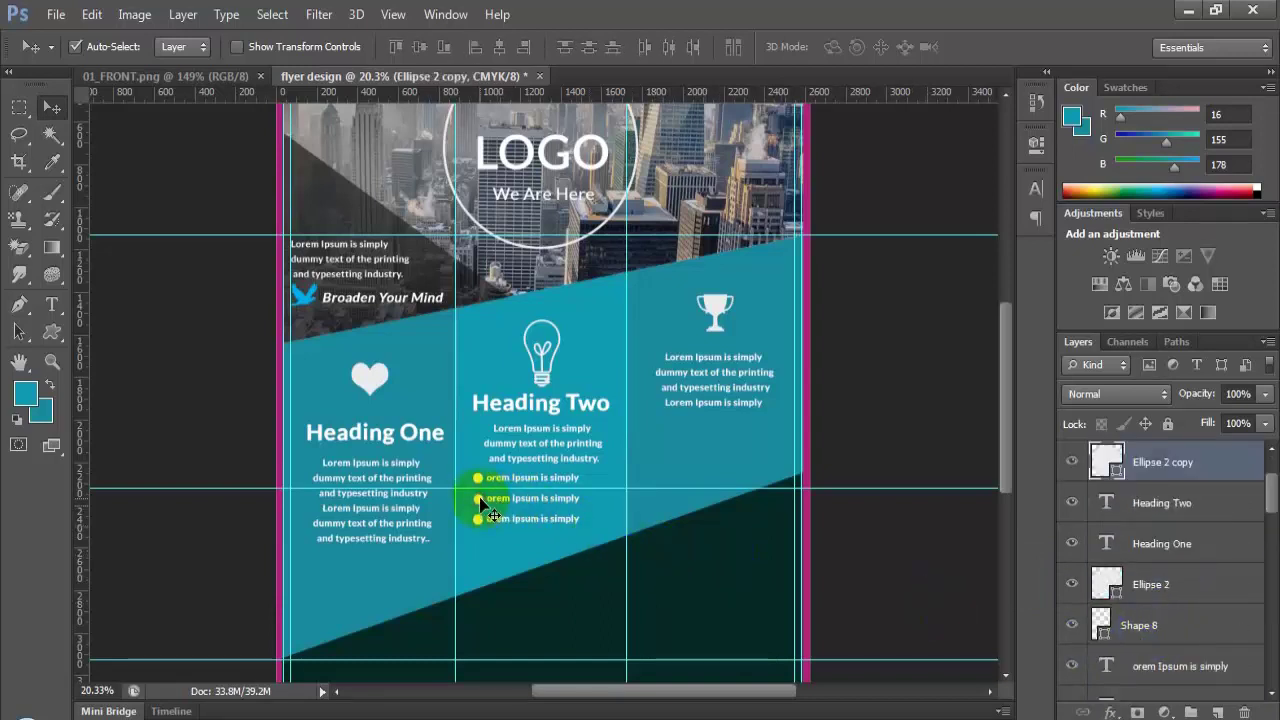
scroll(1240, 543, "up", 2)
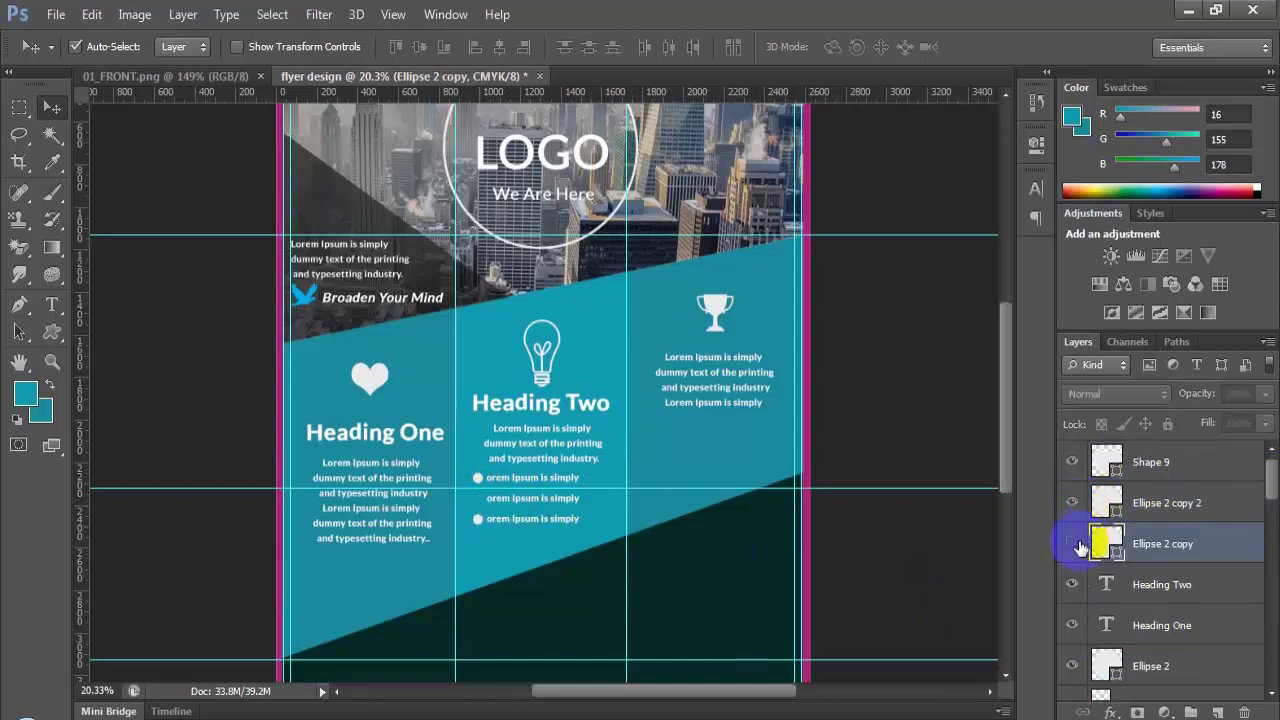
left_click(1153, 662)
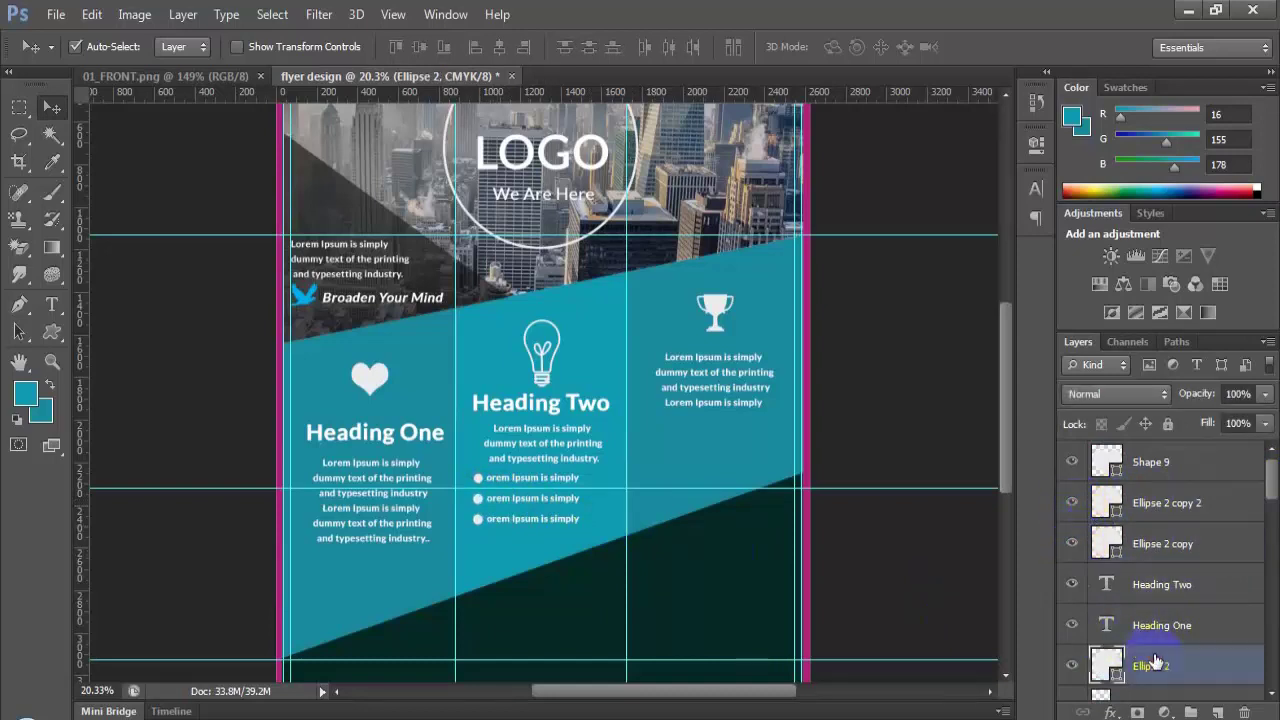
left_click(1160, 543, "shift")
left_click(1160, 503, "shift")
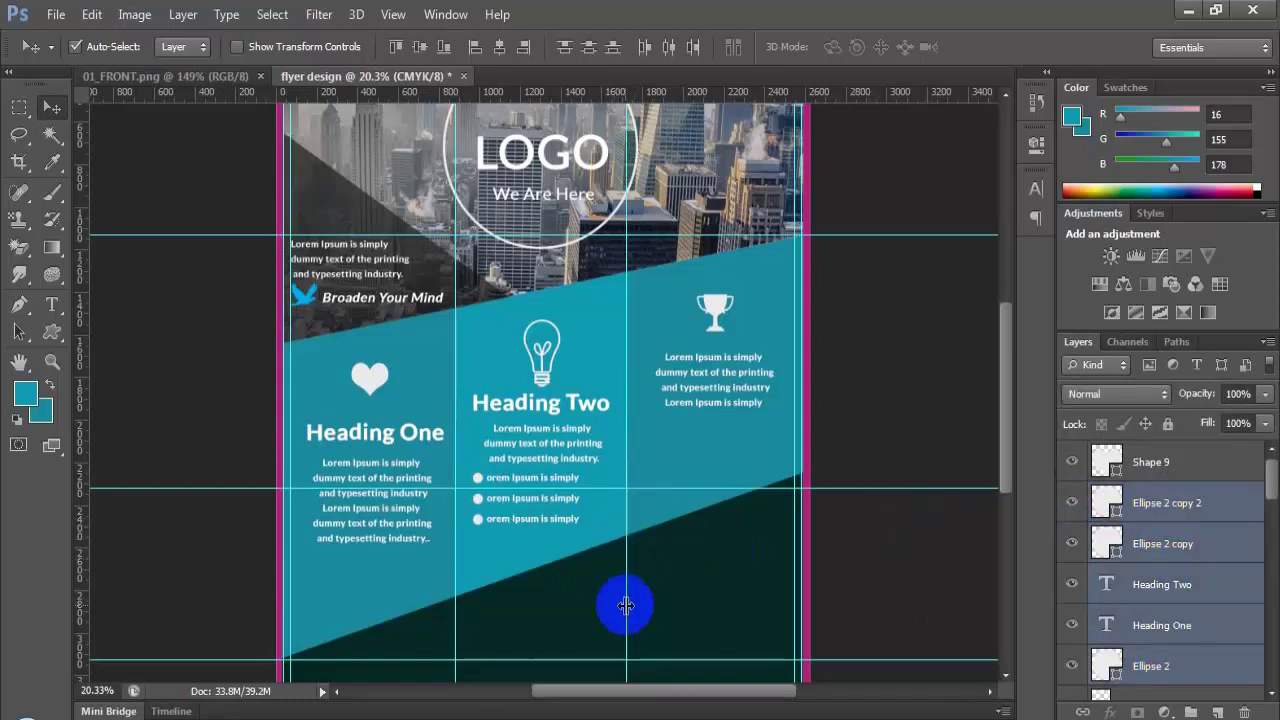
key("shift+Down")
key("shift+Down")
key("shift+Down")
key("shift+Up")
key("shift+Up")
key("shift+Up")
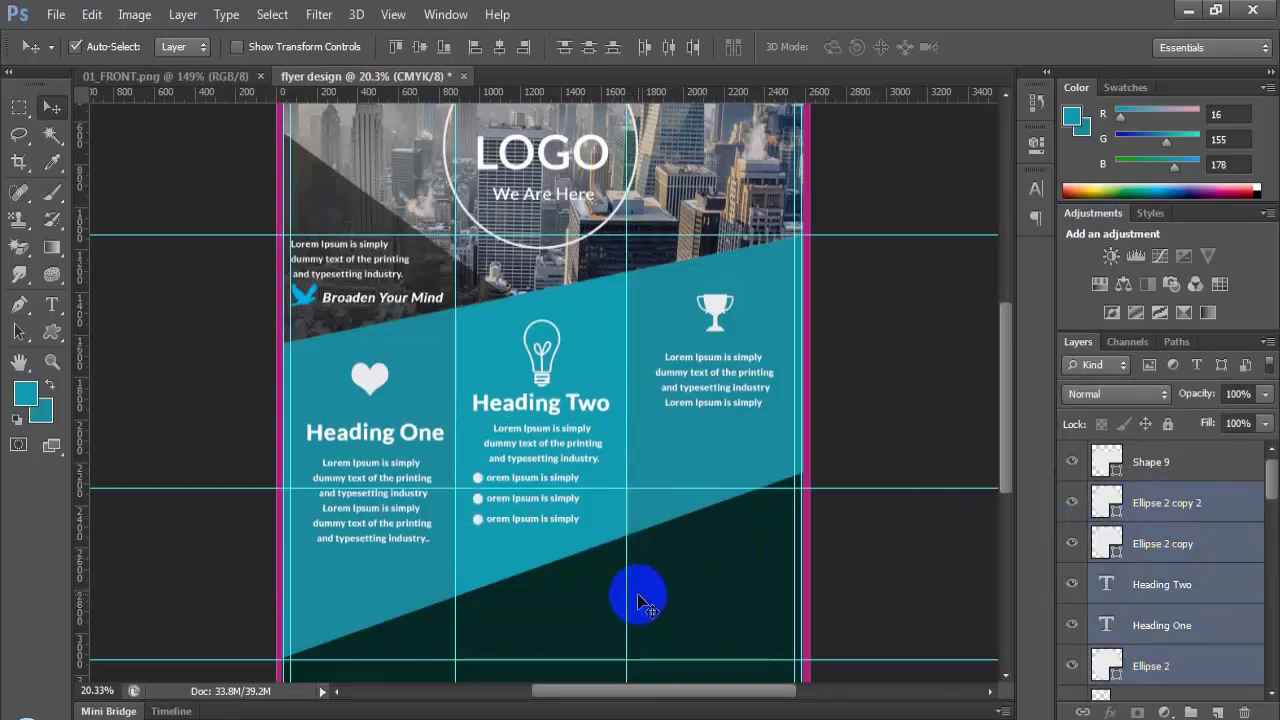
Step: Select only the three round bullet dots in the middle column and move them down by about one bullet row
left_click(1165, 543)
left_click(1118, 512, "shift")
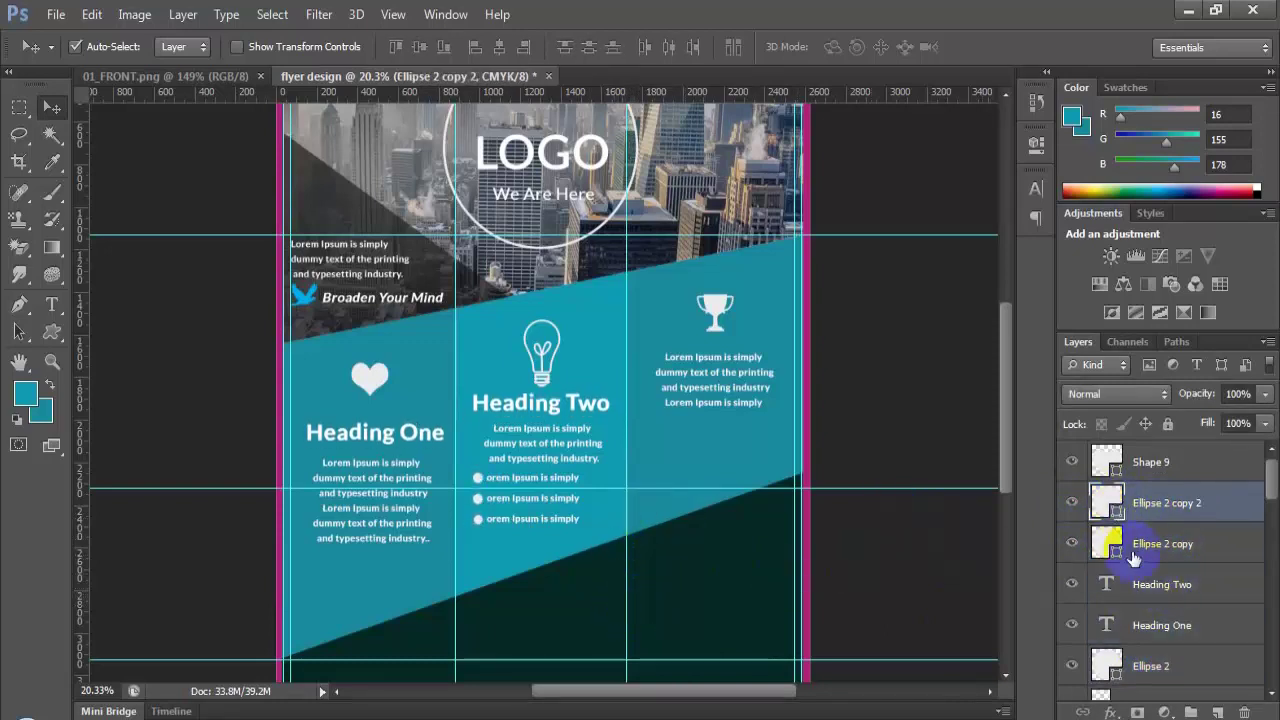
left_click(1158, 668, "ctrl")
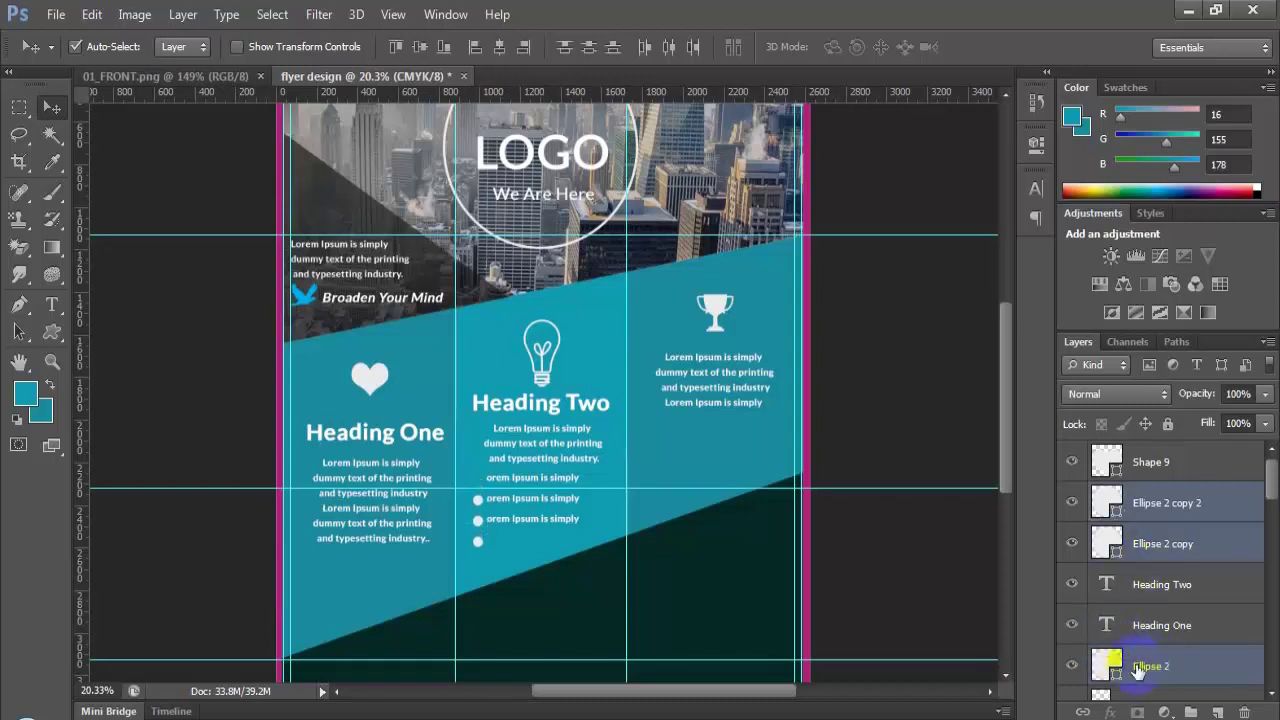
left_click(19, 107)
left_click(52, 107)
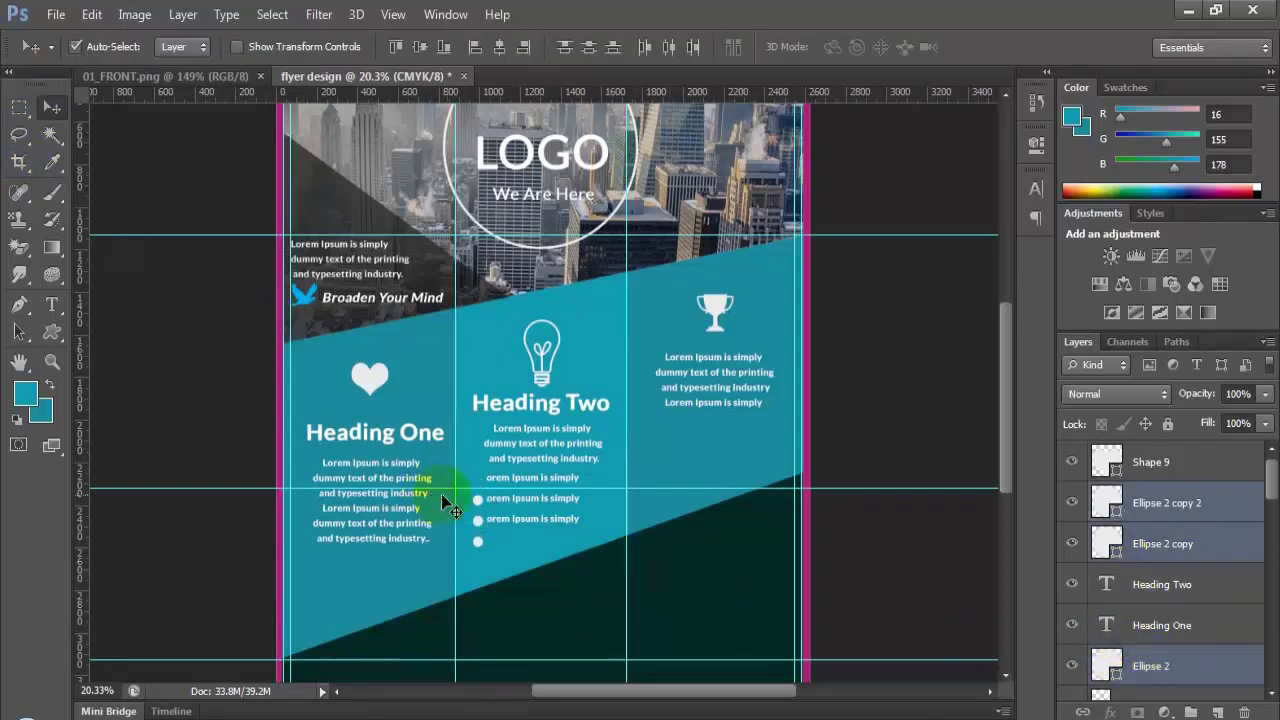
Step: Move the three bullet text lines in the middle column down to line up with their dots
left_click(525, 506)
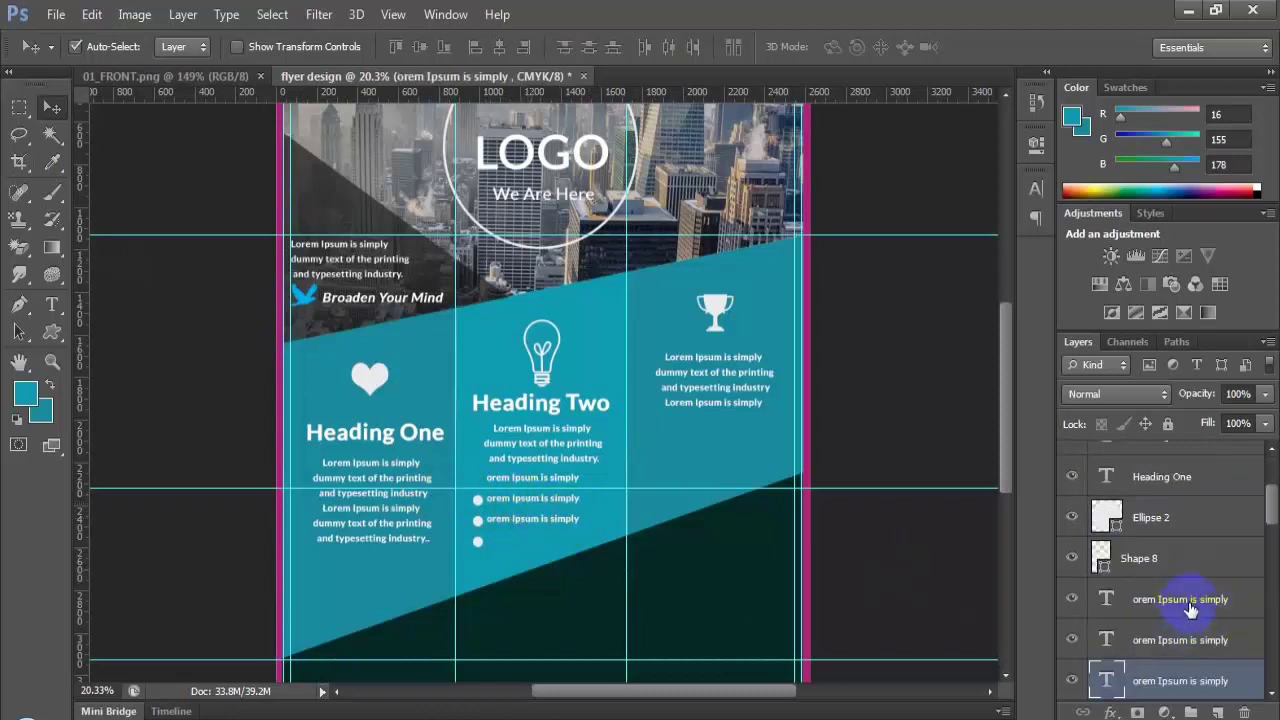
left_click(1190, 605, "shift")
left_click_drag(560, 543, 585, 546)
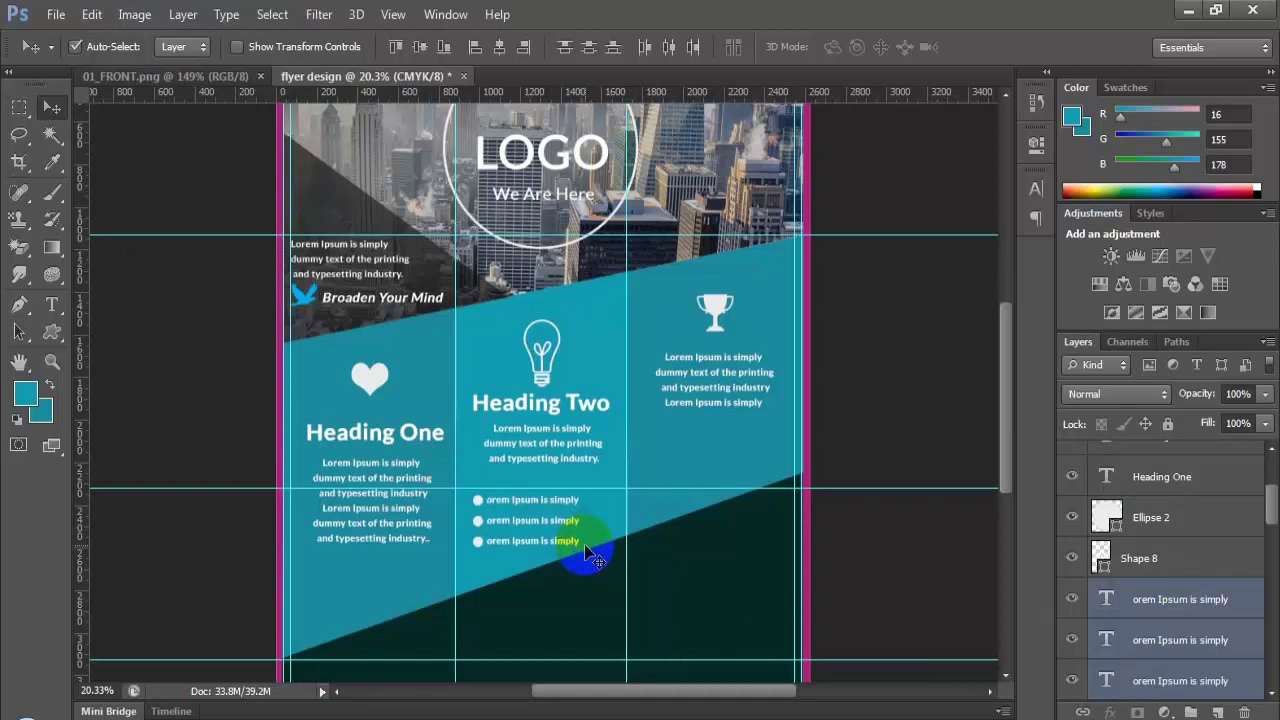
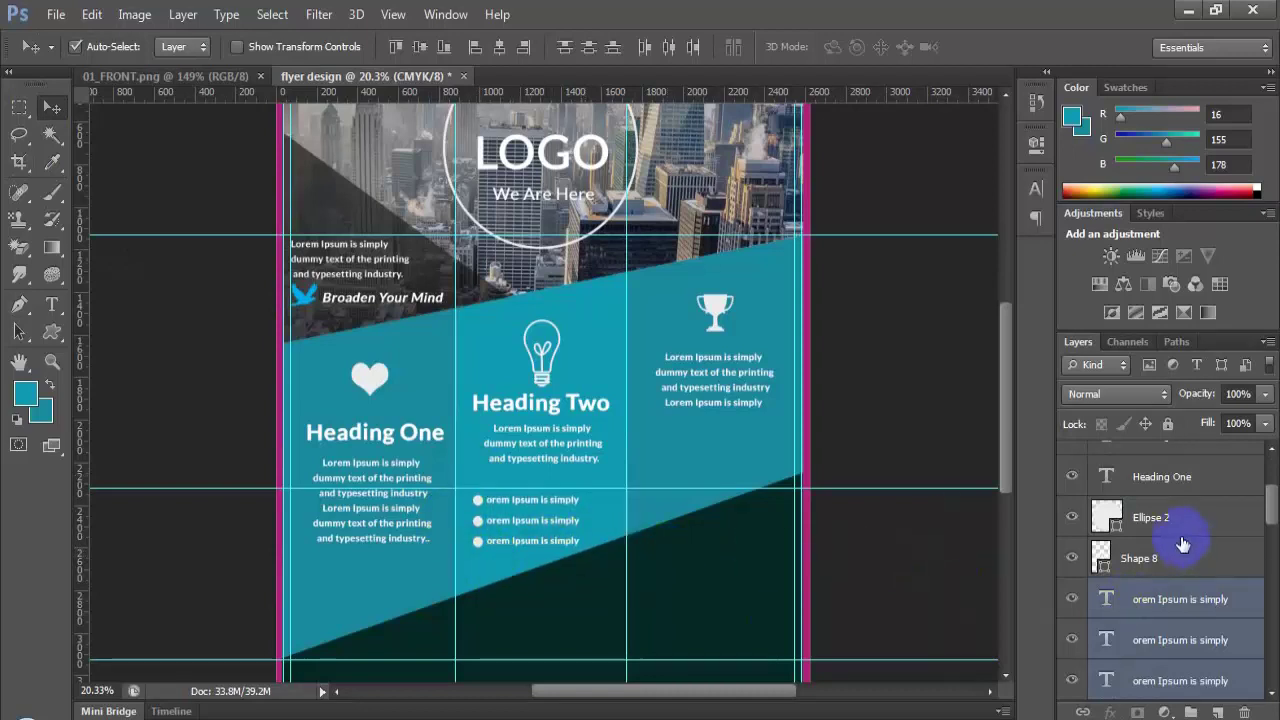
Step: Shift the middle column's paragraph and Heading Two slightly down to even the spacing between light bulb, heading and bullet list
left_click(1125, 556)
left_click(532, 352)
left_click(530, 402)
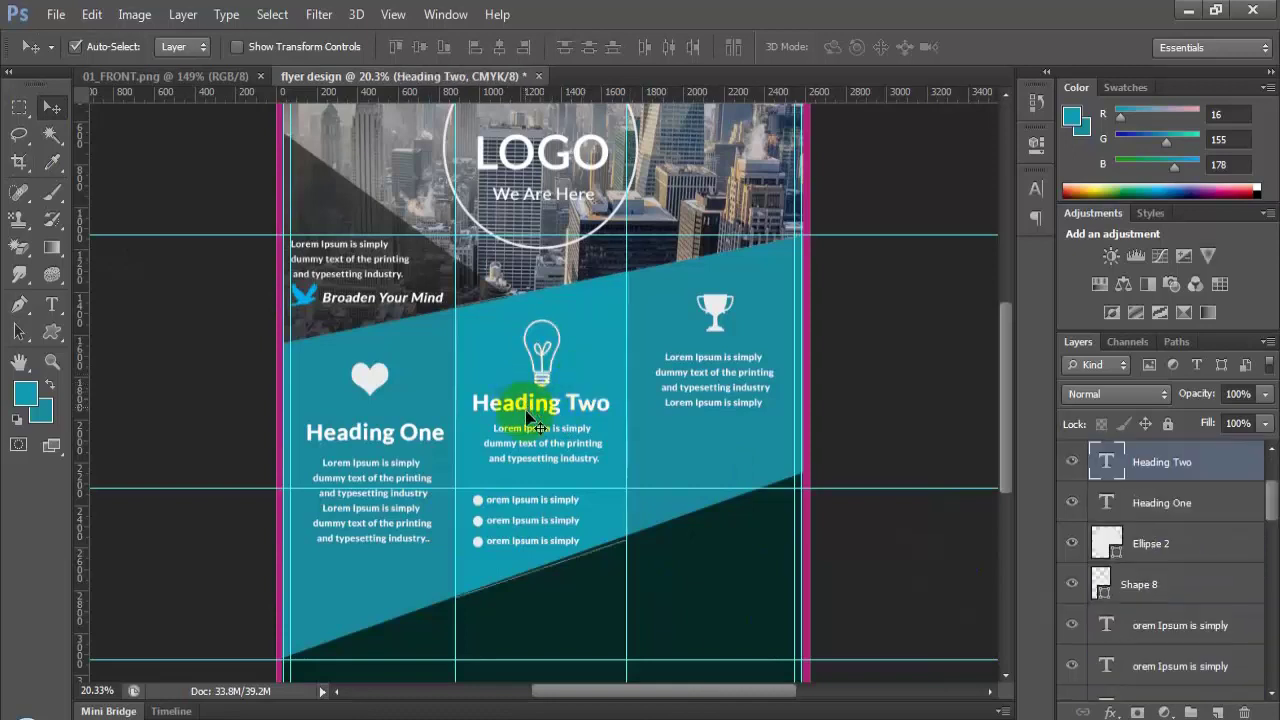
left_click_drag(540, 443, 541, 453)
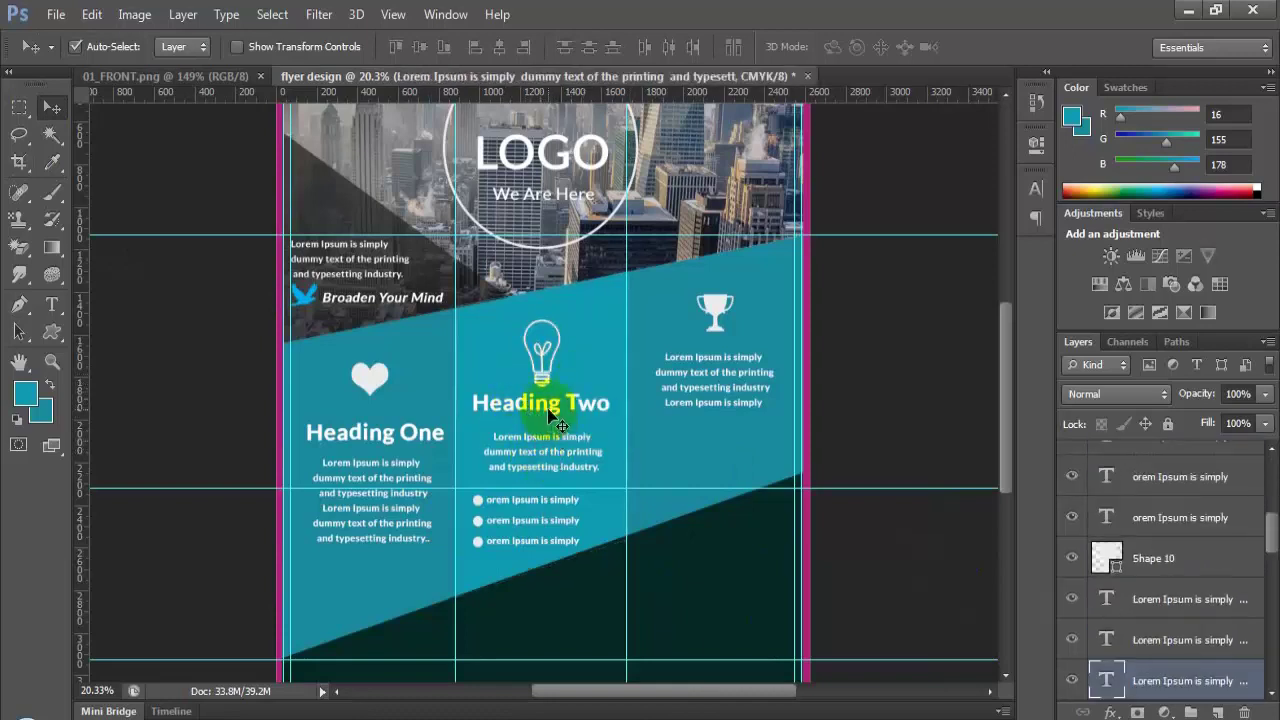
left_click(549, 411)
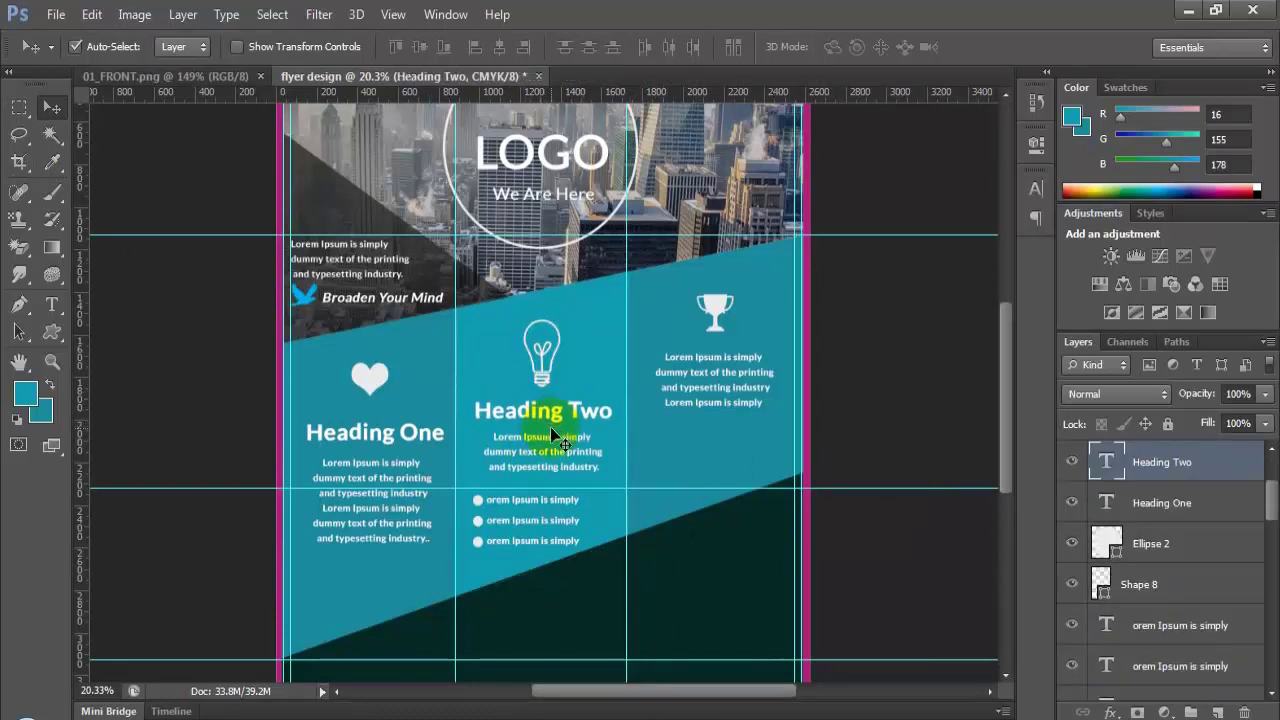
Step: Duplicate Heading Two beneath the trophy in the third column and change the copy's text to "Heading Three"
left_click_drag(551, 428, 548, 428)
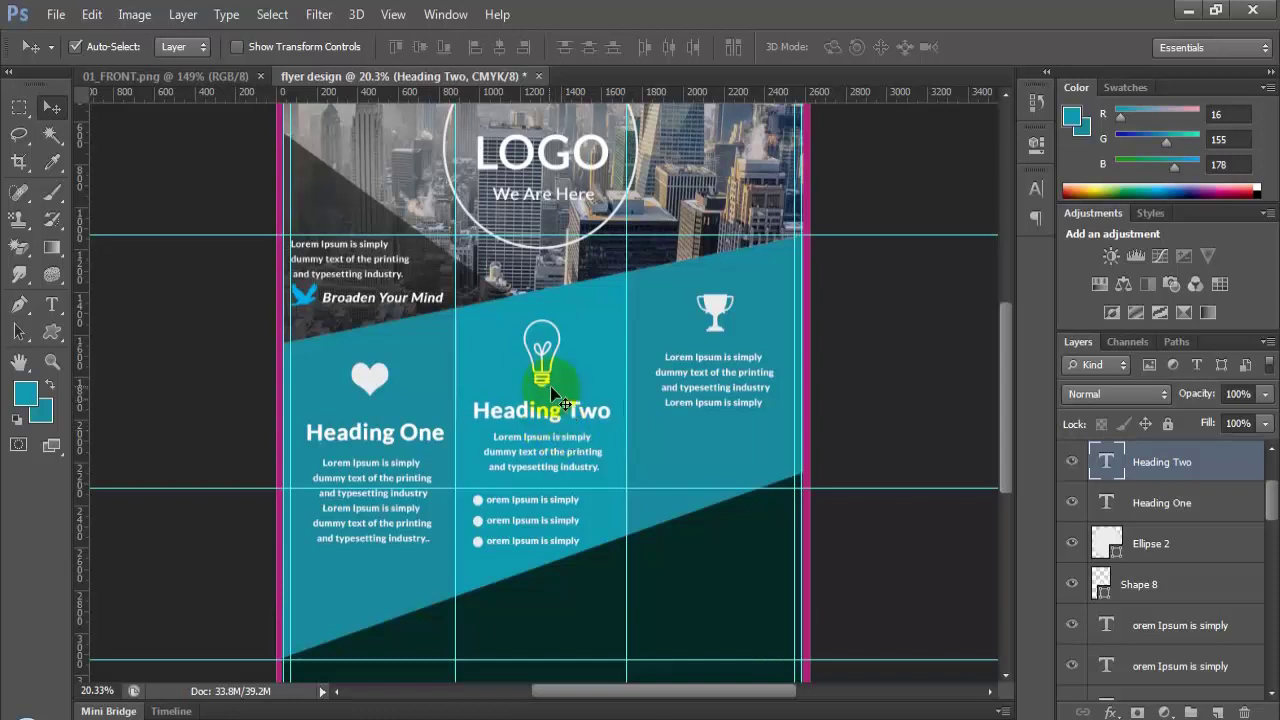
left_click(551, 436)
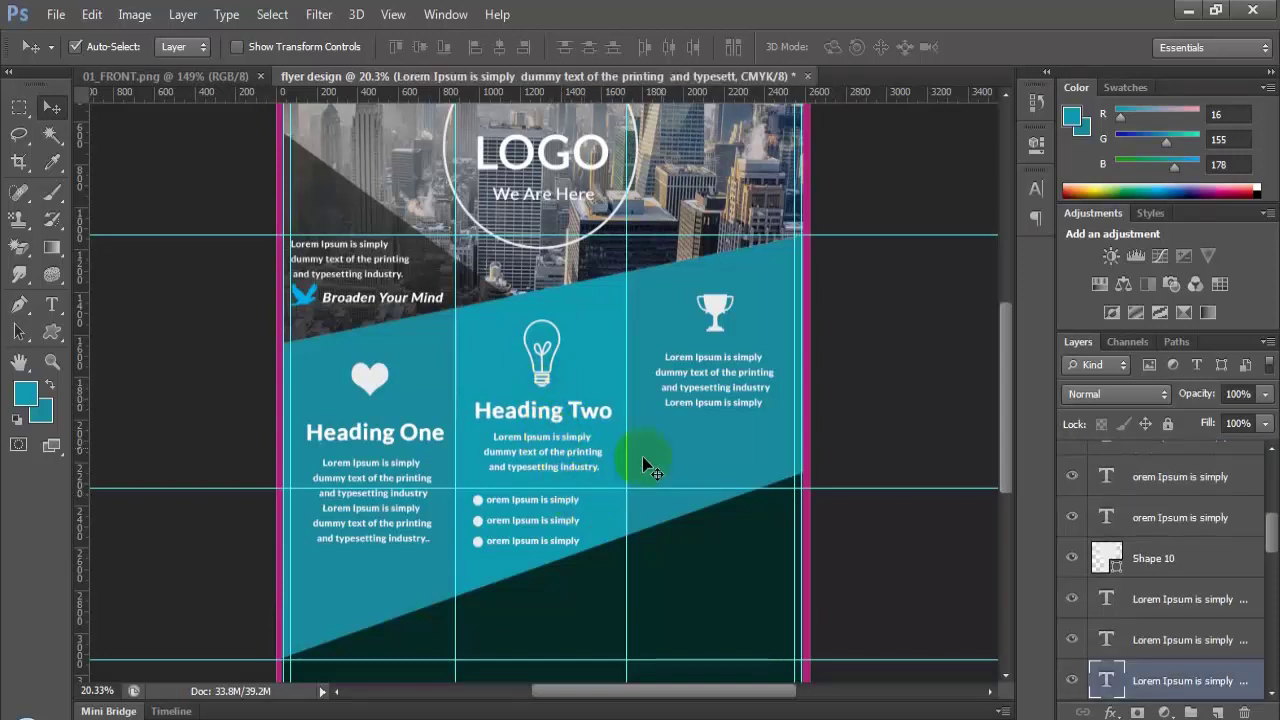
left_click(716, 380)
left_click(567, 414)
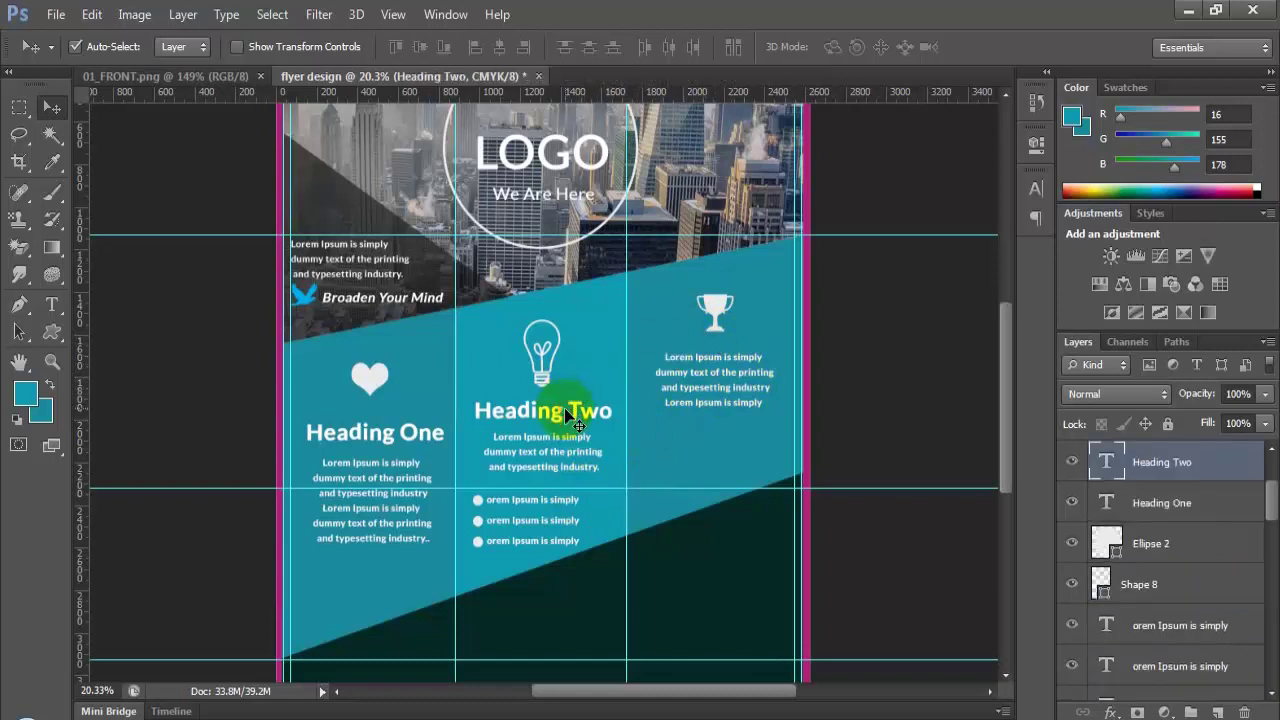
left_click_drag(548, 417, 720, 366)
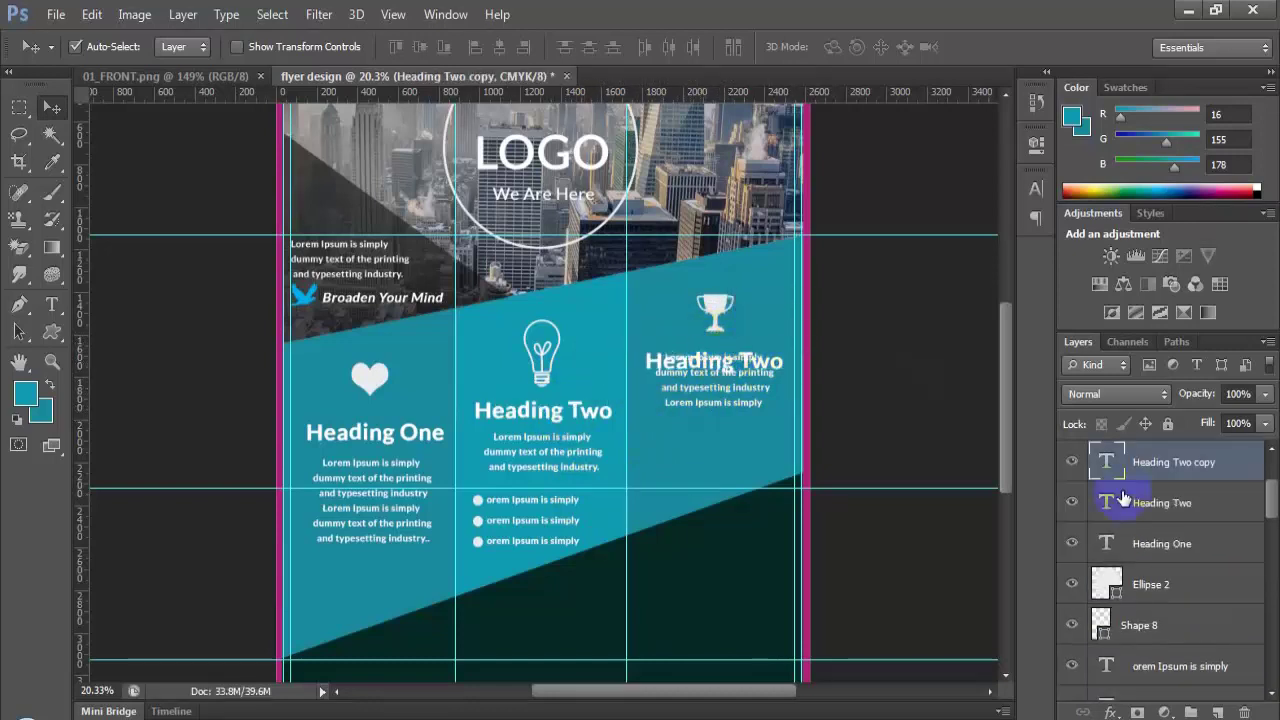
double_click(1106, 466)
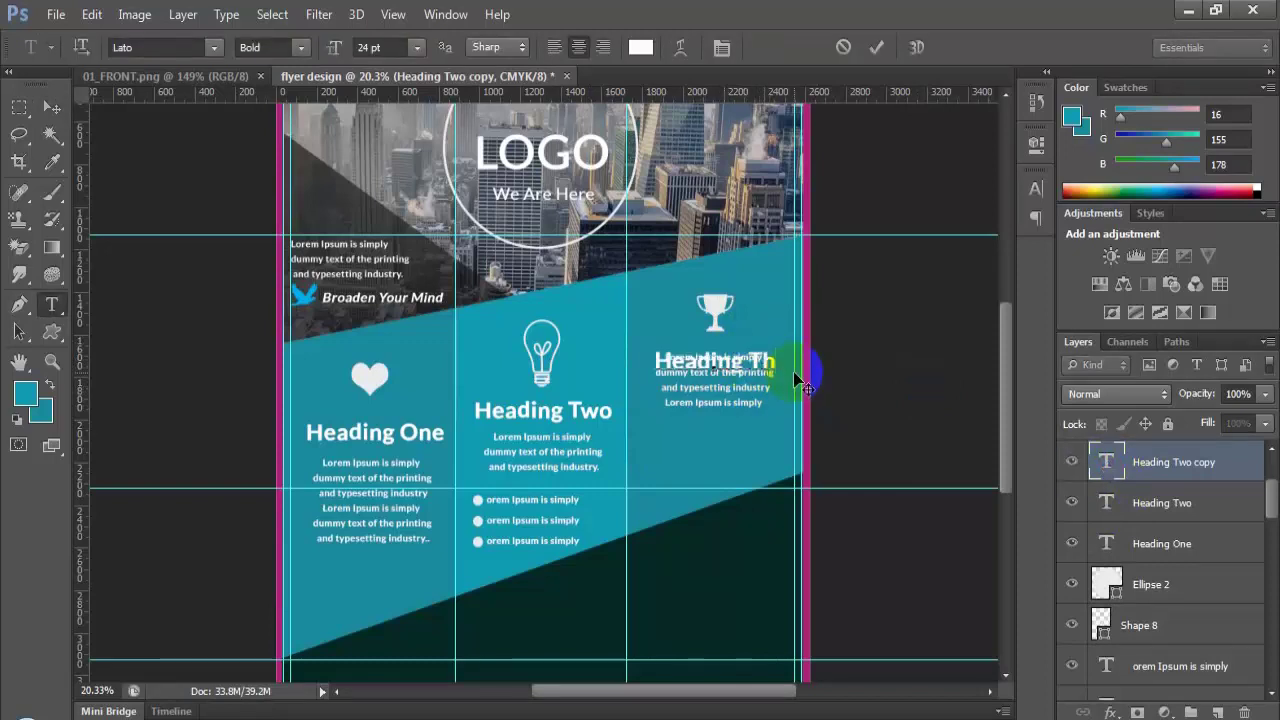
left_click(774, 517)
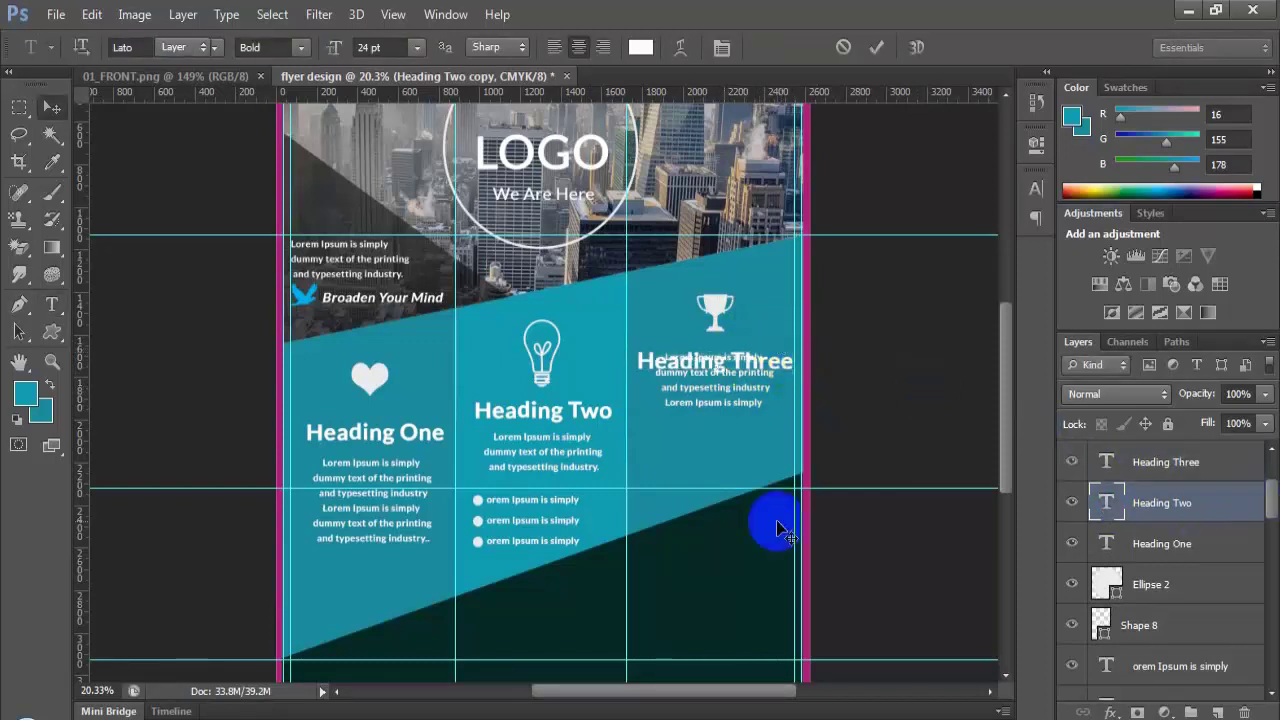
key("v")
Step: Move the third column's paragraph below Heading Three and centre the heading and paragraph under the trophy with a small gap between them
left_click_drag(723, 409, 721, 449)
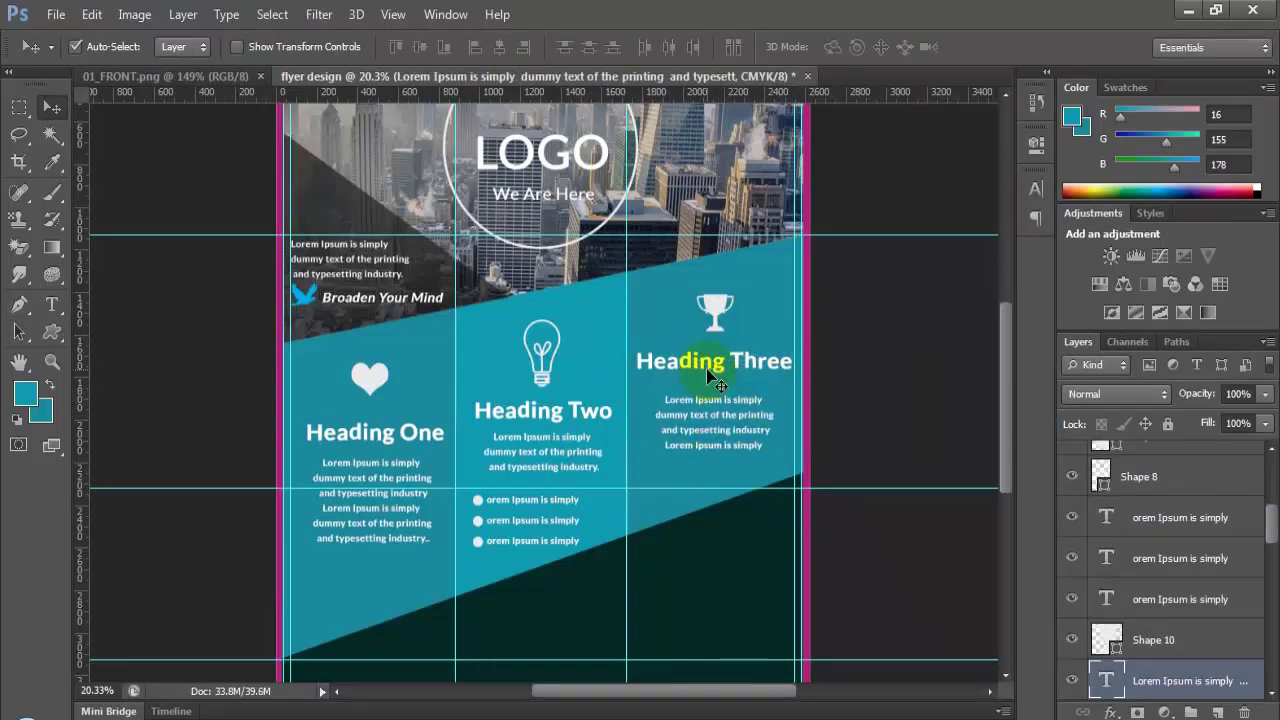
left_click(714, 377)
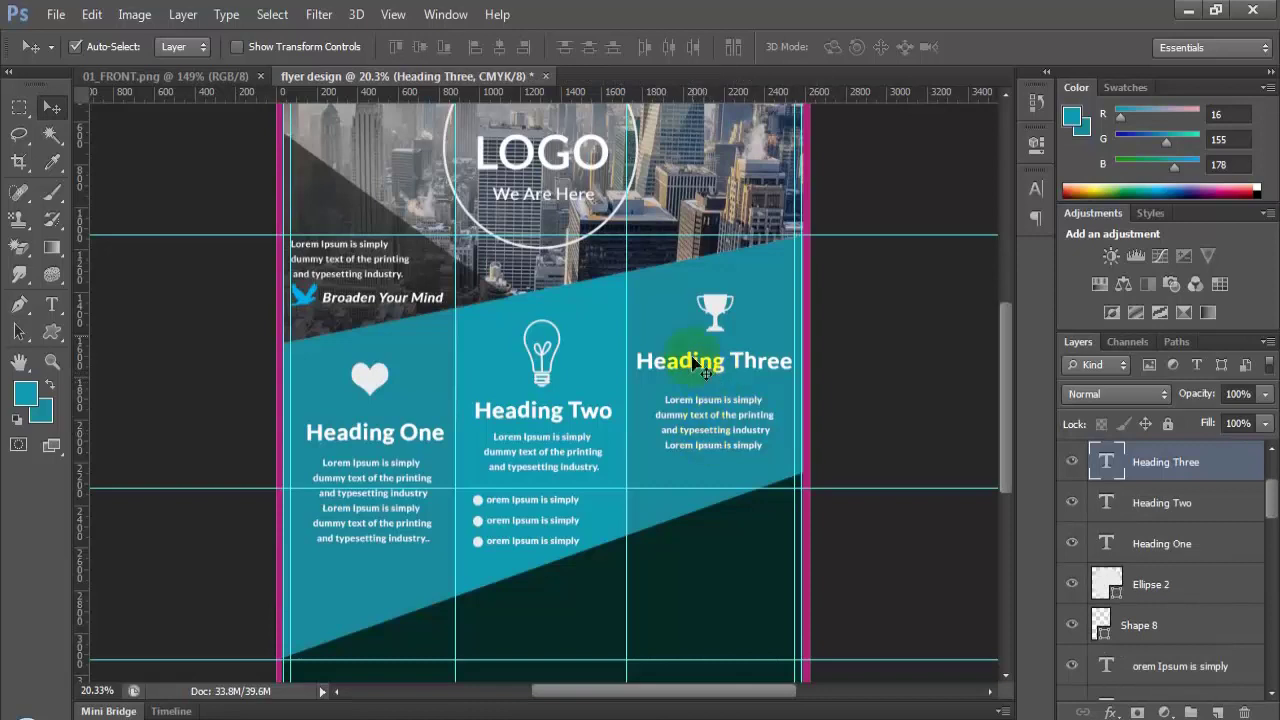
left_click(708, 315)
scroll(706, 441, "up", 1)
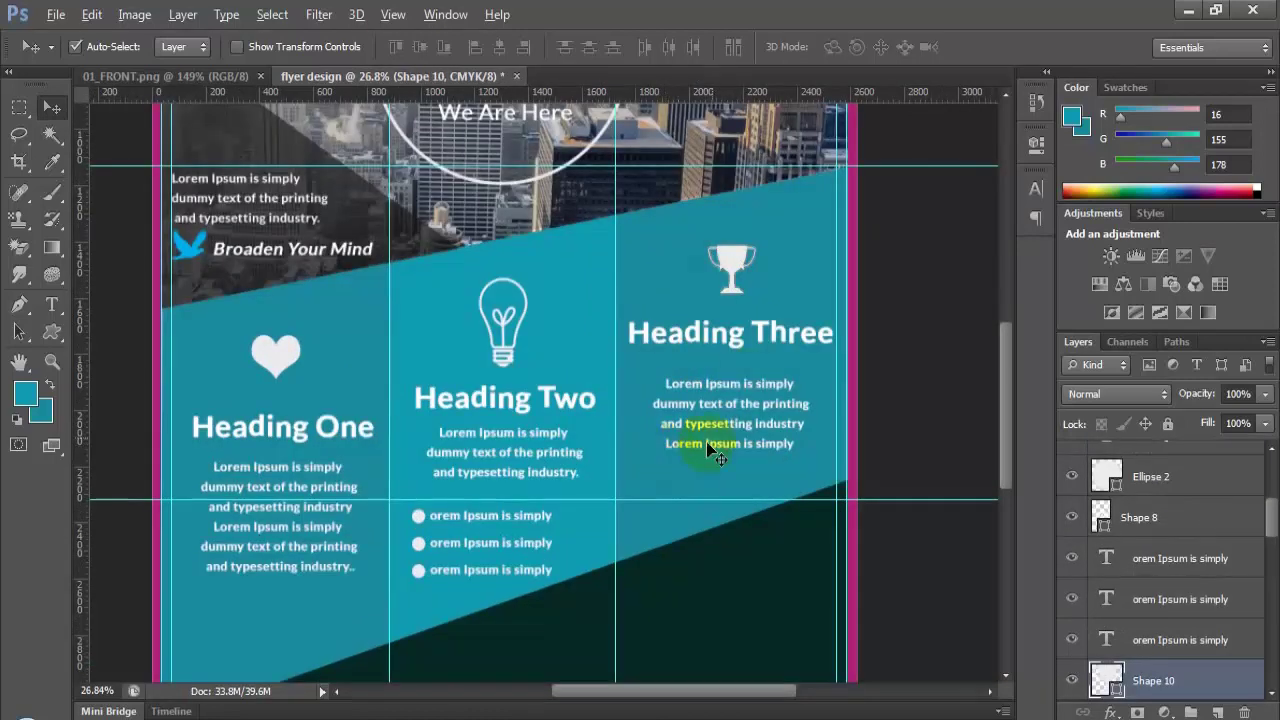
left_click(733, 343)
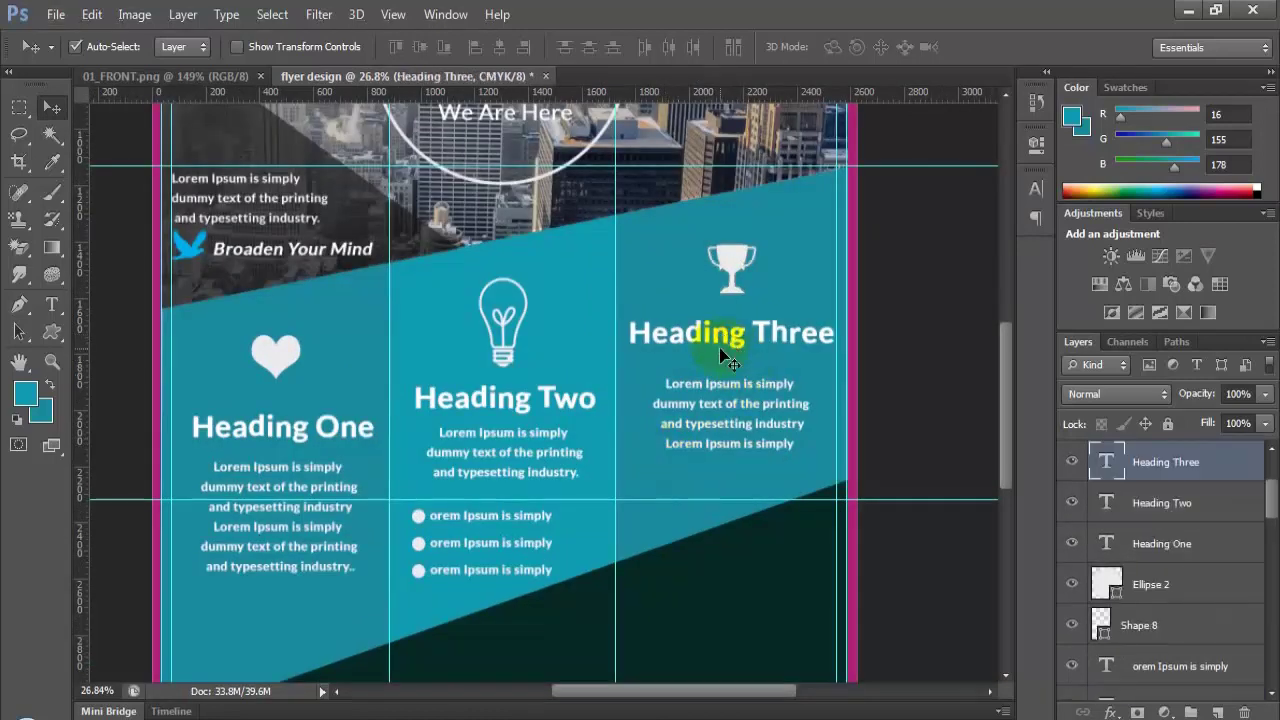
left_click_drag(717, 403, 728, 428)
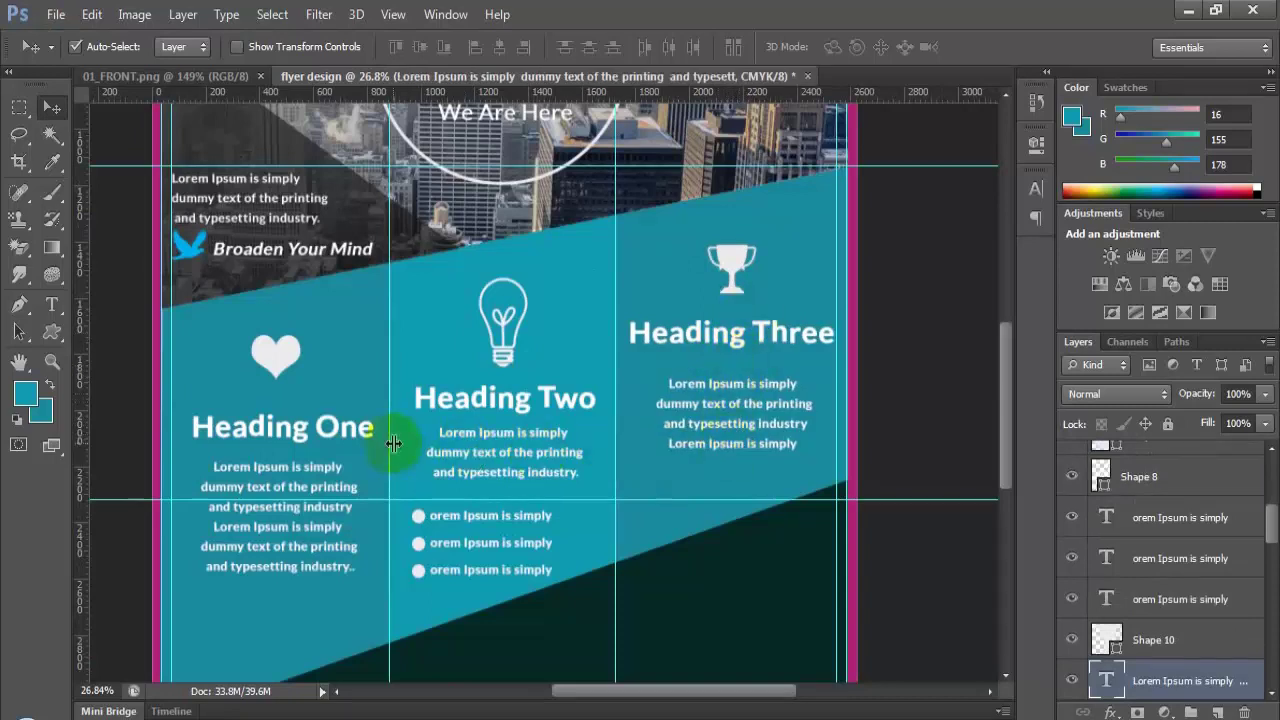
mouse_move(732, 390)
left_mouse_down()
mouse_move(737, 377)
mouse_move(749, 397)
left_mouse_up()
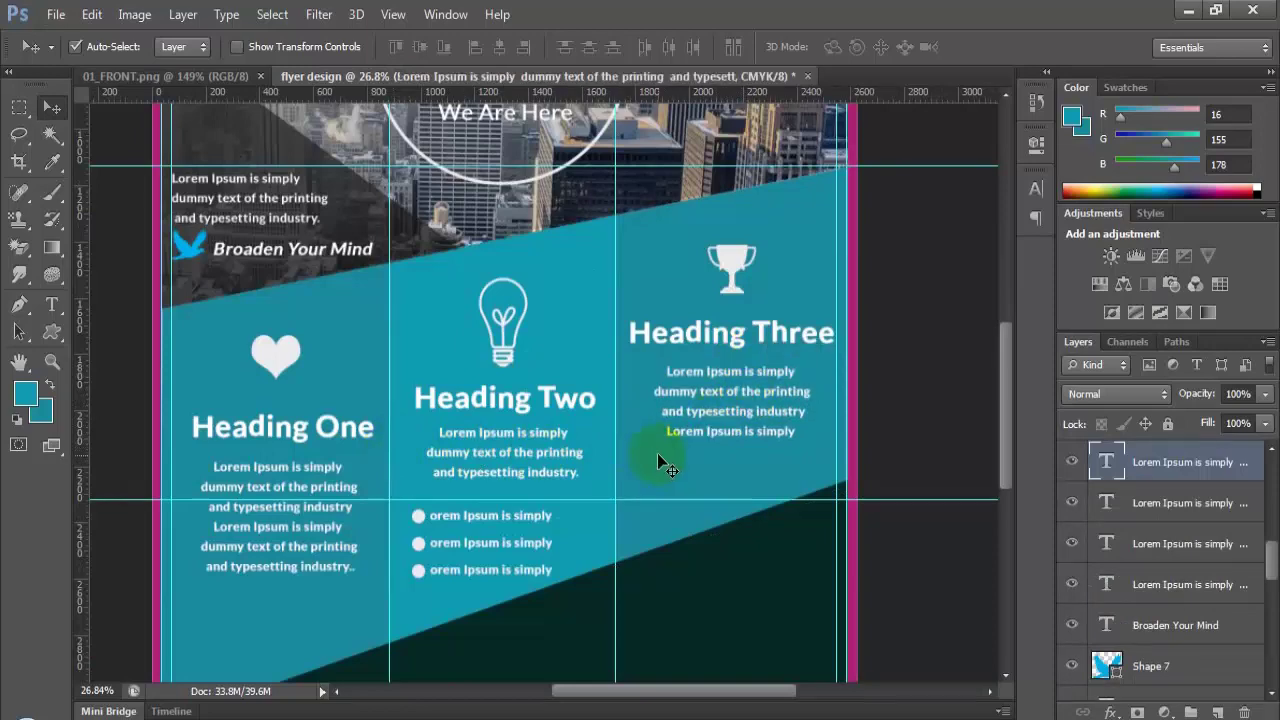
Step: Review the overall flyer layout and compare its dark bottom section with the contact area in the 01_FRONT.png reference
left_click(651, 514)
scroll(480, 557, "down", 3)
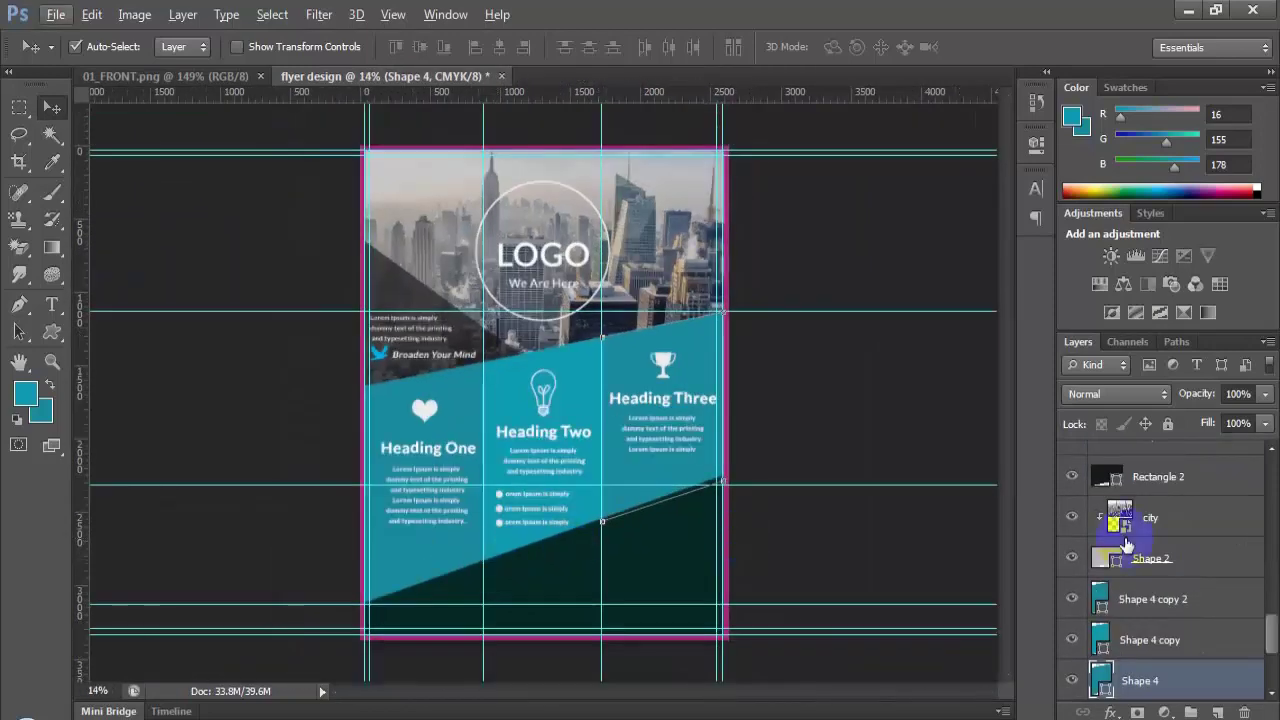
left_click(1204, 554)
scroll(590, 496, "up", 1)
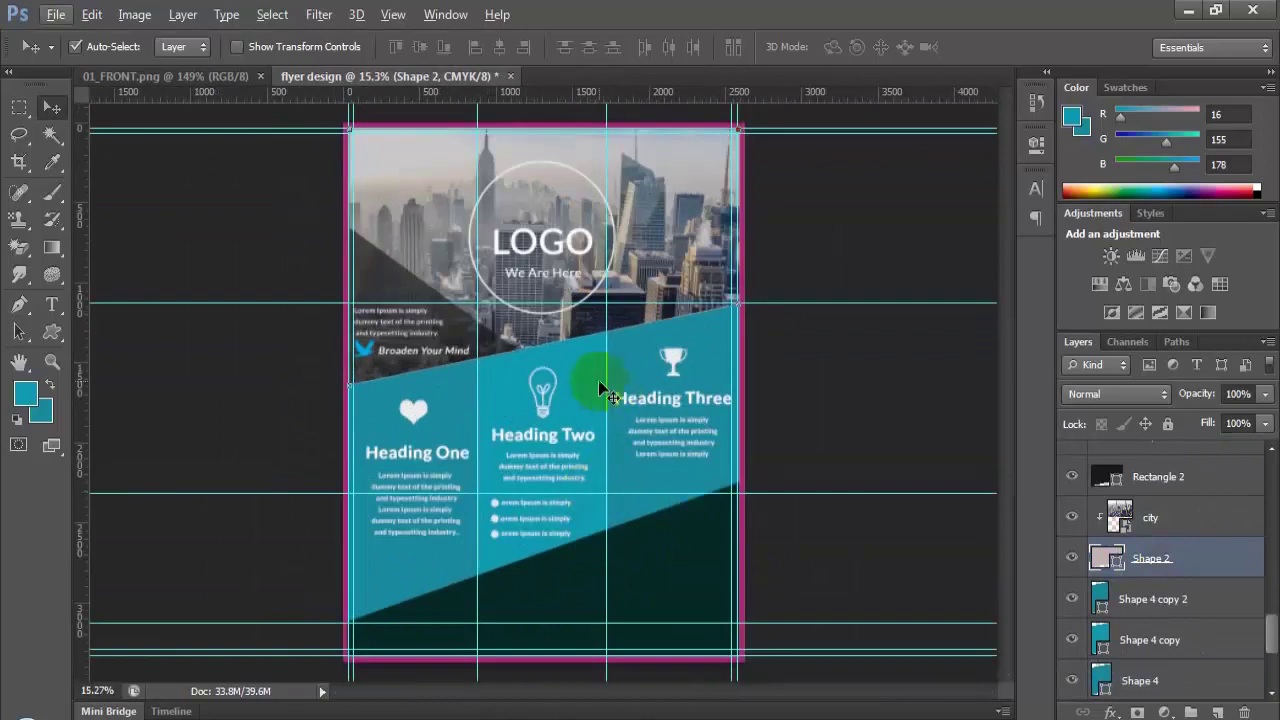
scroll(520, 552, "down", 1)
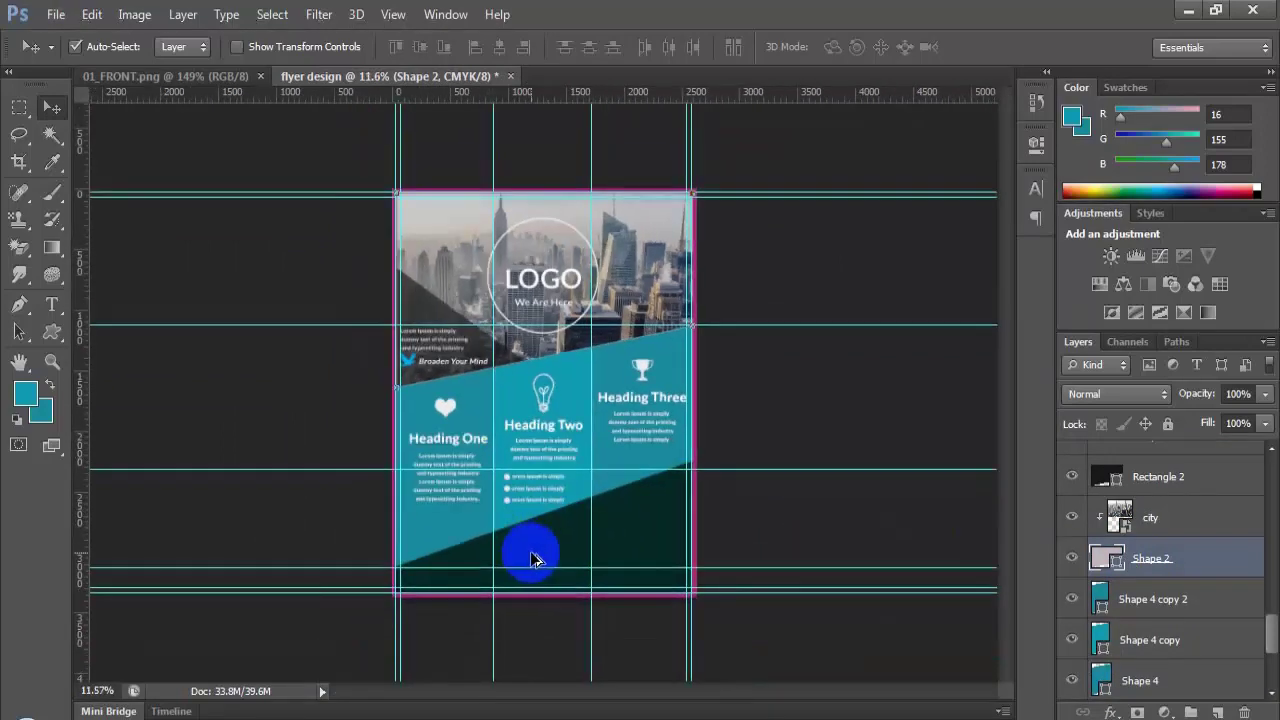
scroll(560, 557, "up", 1)
scroll(567, 559, "up", 1)
scroll(629, 528, "down", 1)
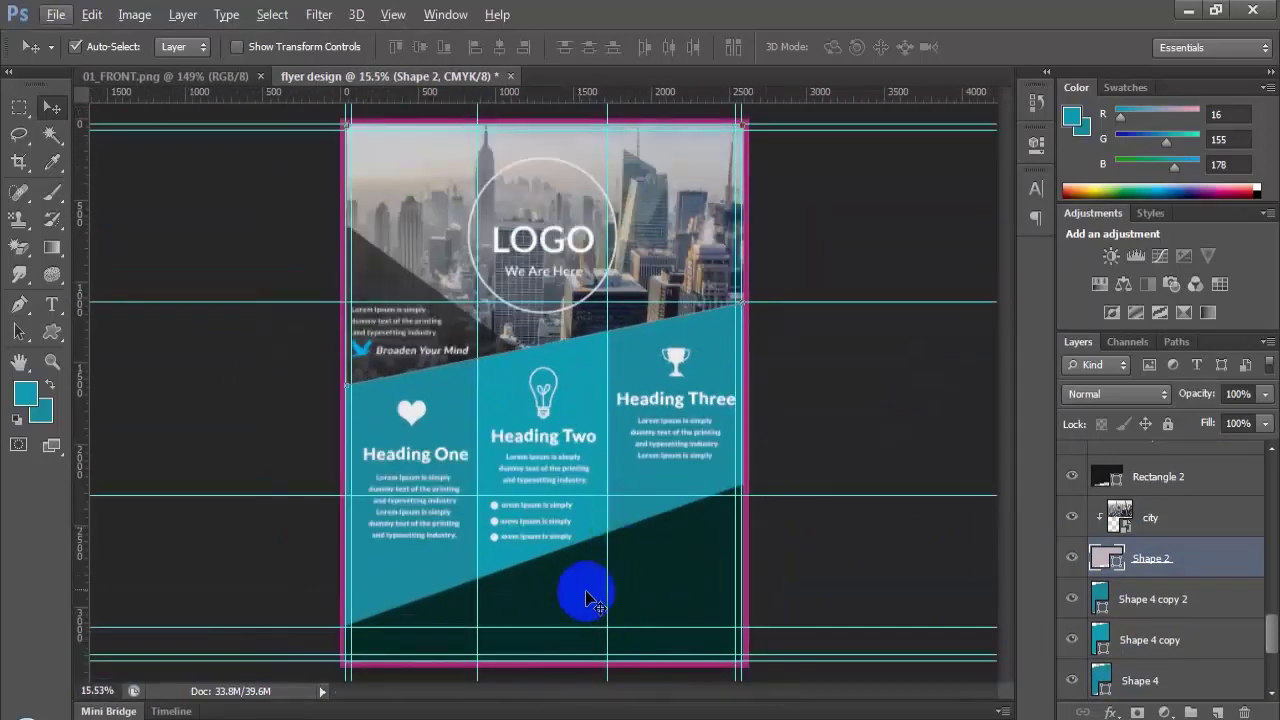
left_click(243, 79)
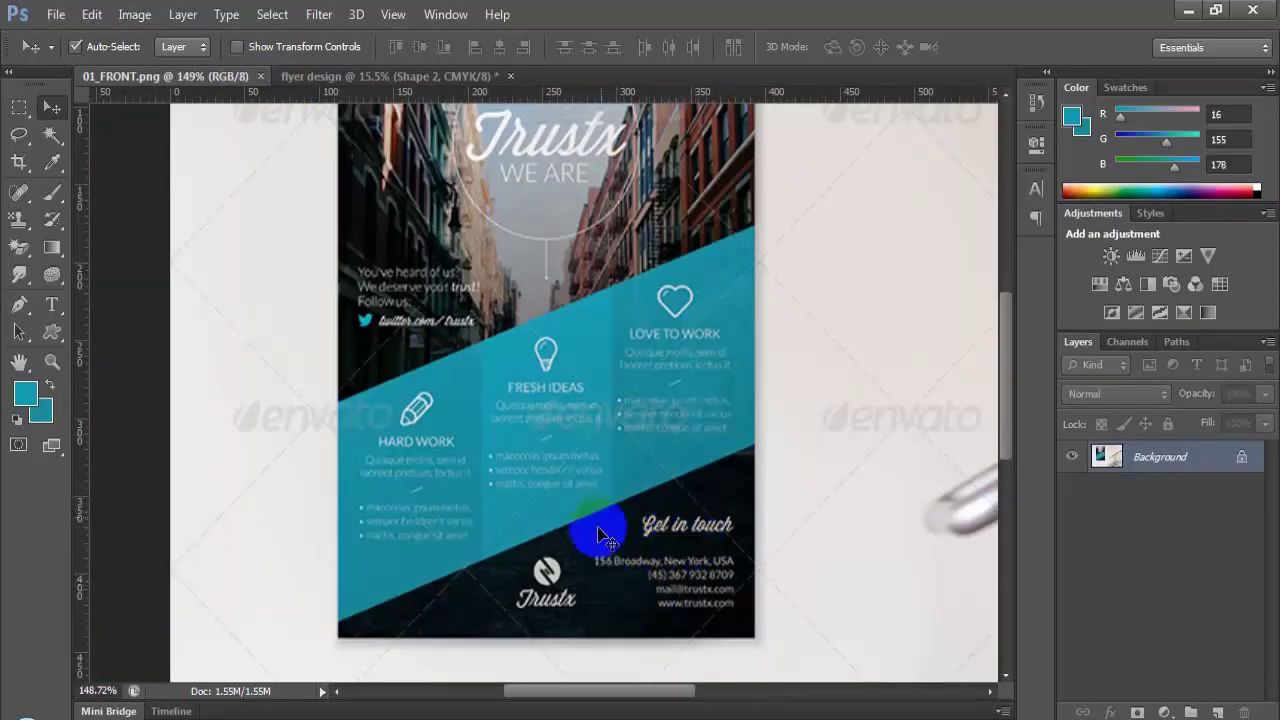
left_click(390, 77)
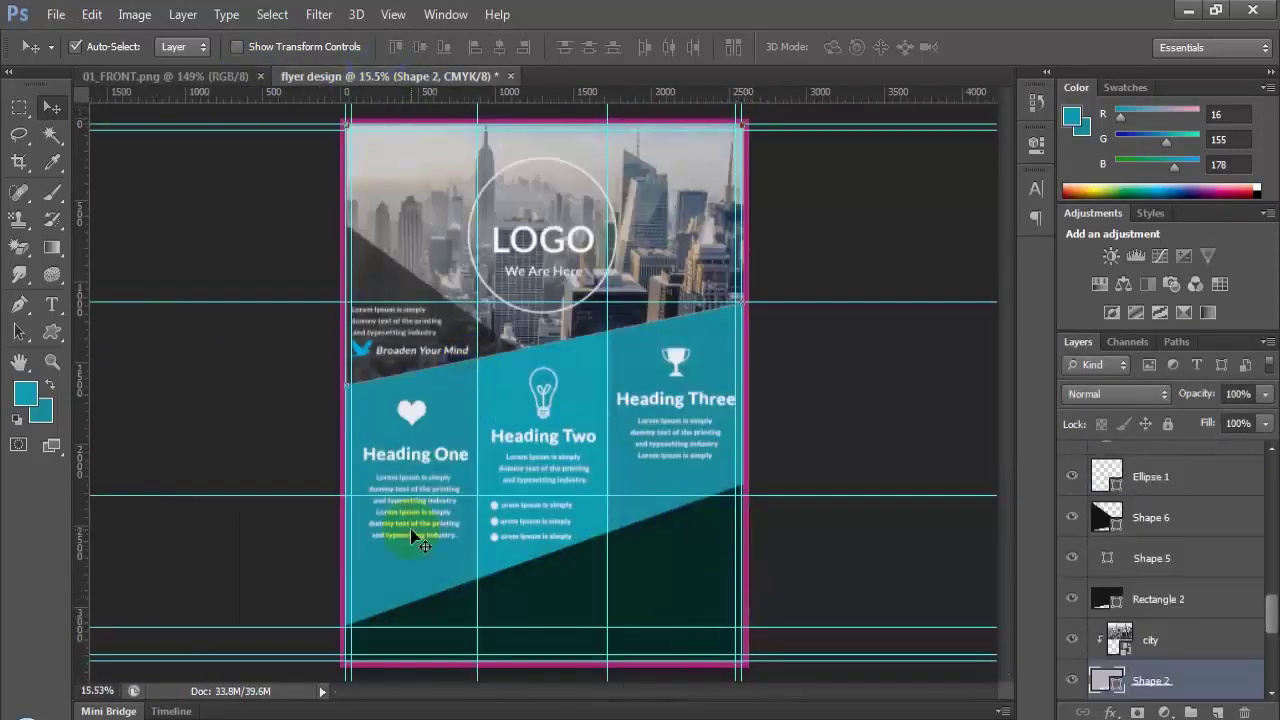
Step: Create a new layer above Shape 9 and add the text "Get In Touch" in the dark bottom area
scroll(1150, 560, "up", 10)
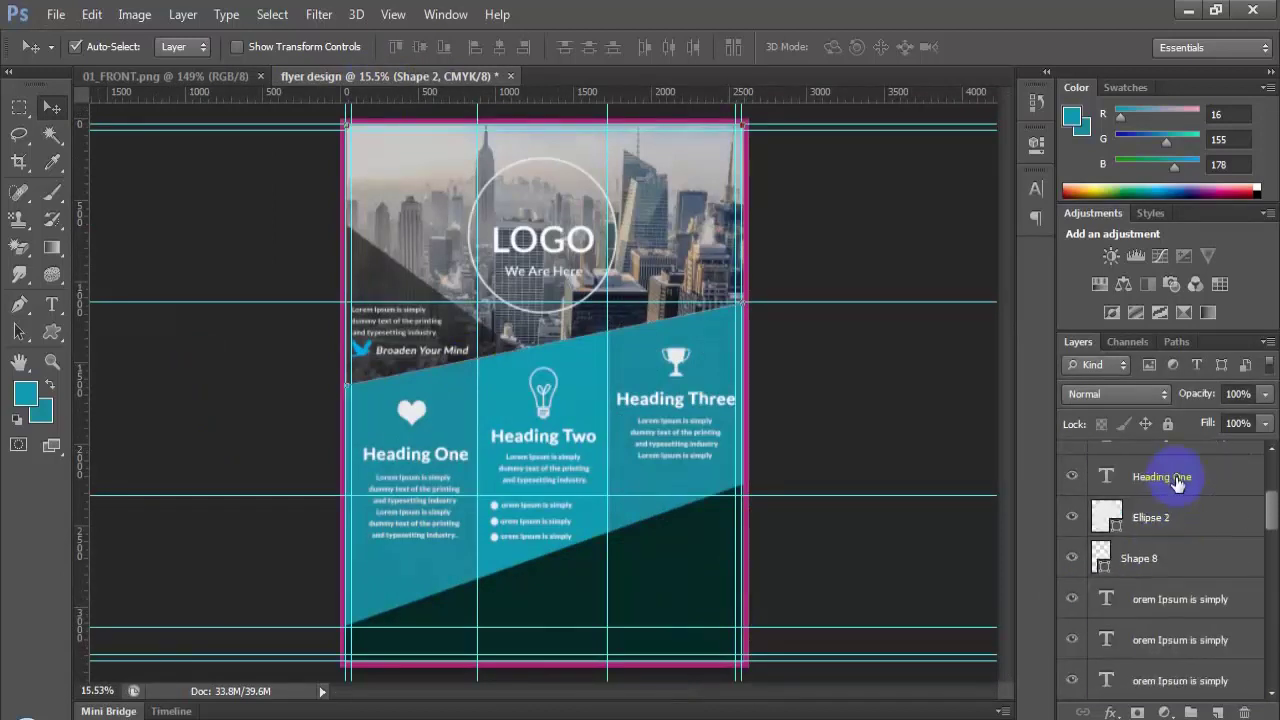
left_click(1177, 463)
left_click(1217, 712)
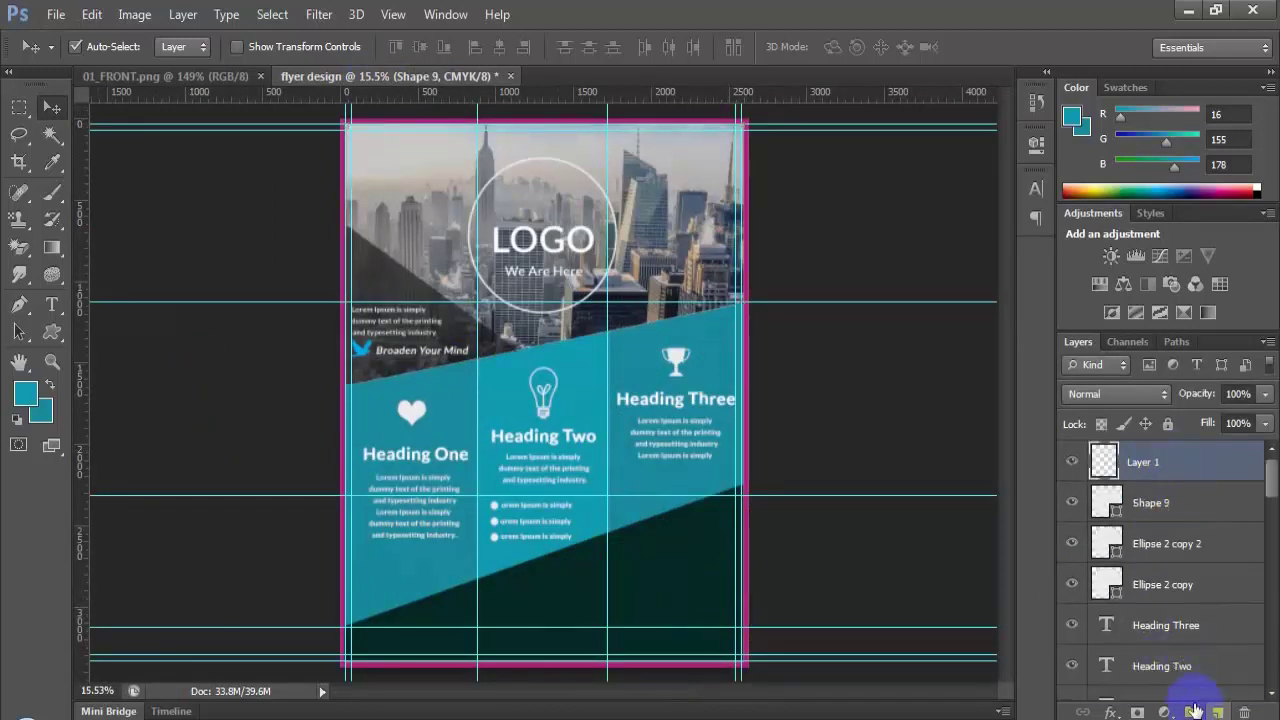
left_click(53, 305)
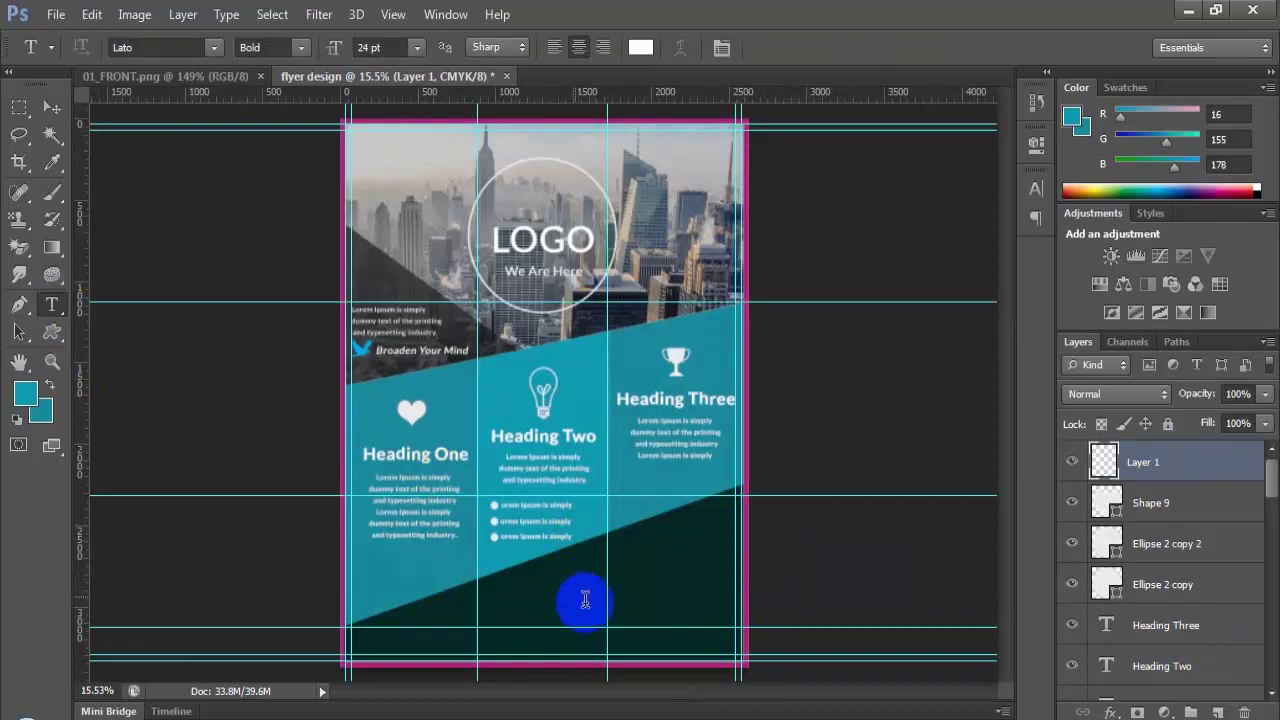
left_click(590, 605)
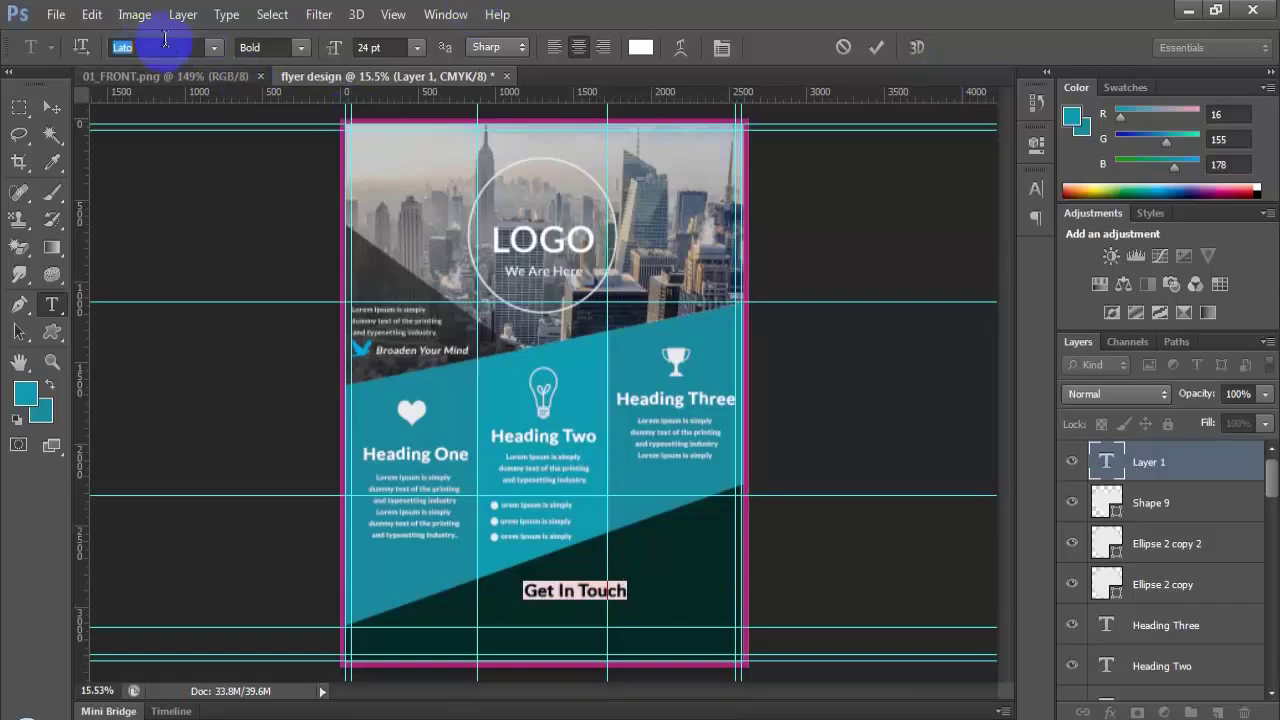
Step: Try the Matura MT Script Capitals and Harlow Solid Italic fonts on the "Get In Touch" text
left_click(213, 47)
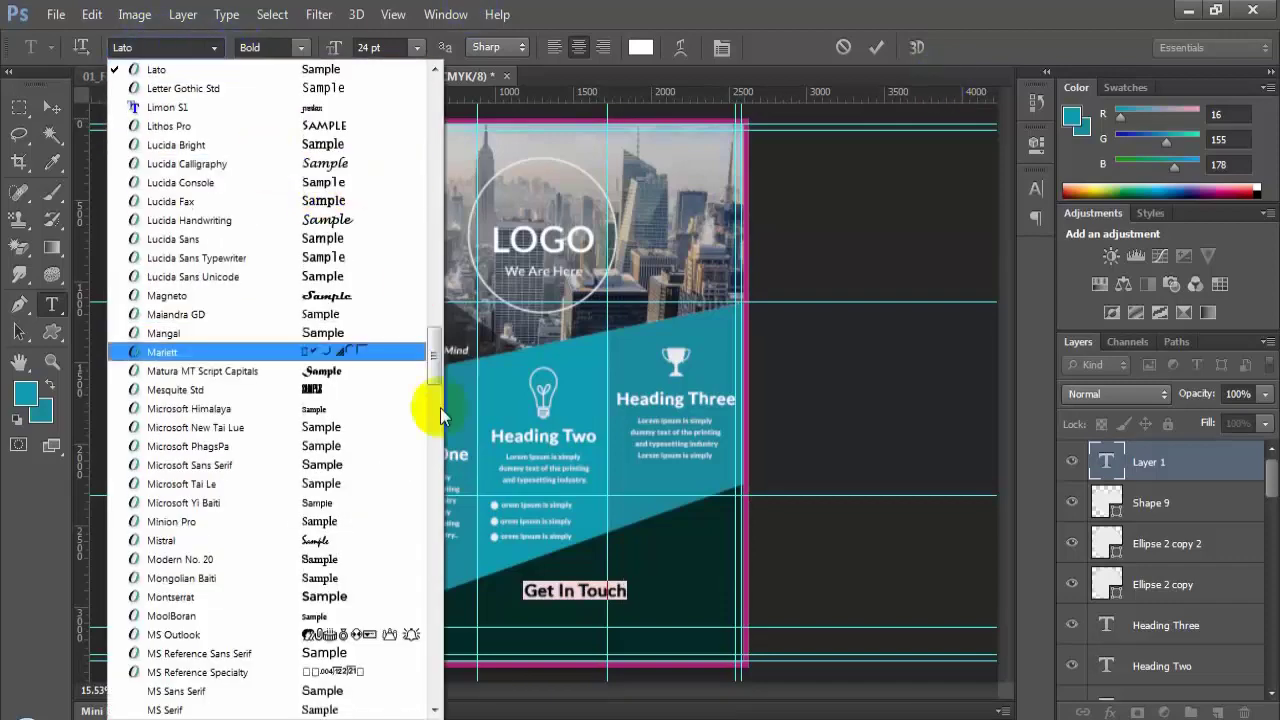
left_click(380, 371)
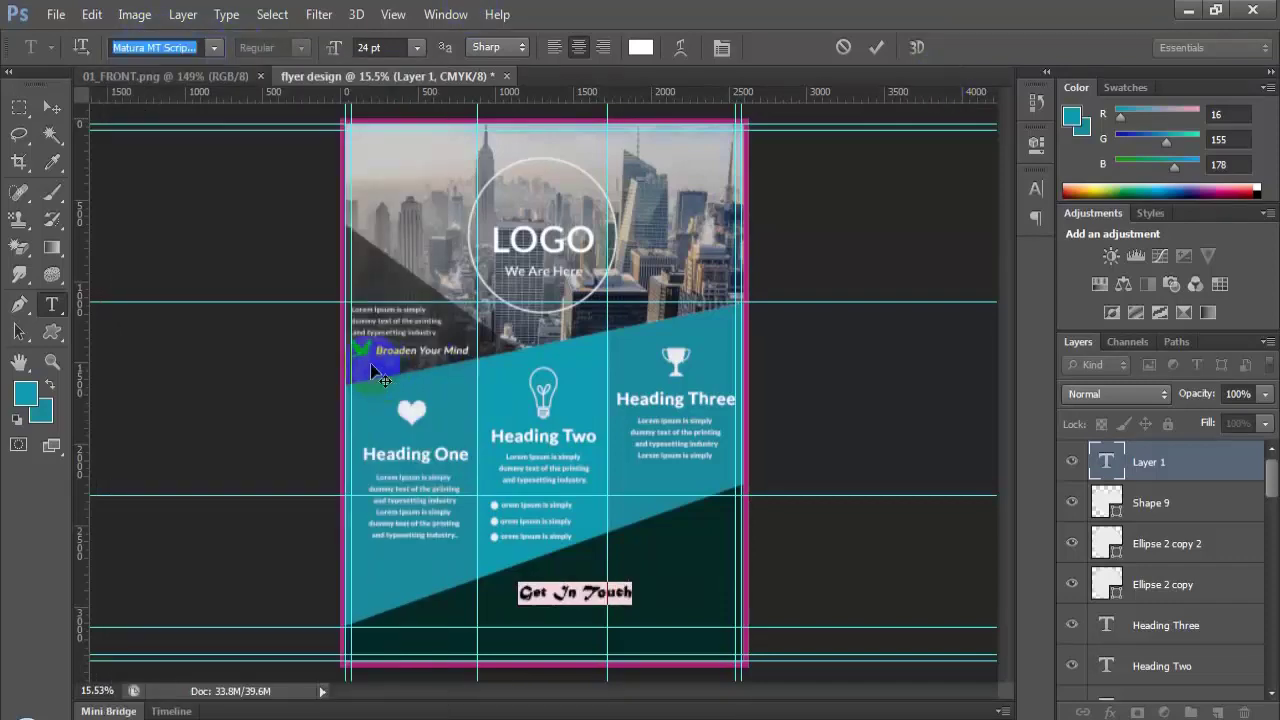
left_click(213, 47)
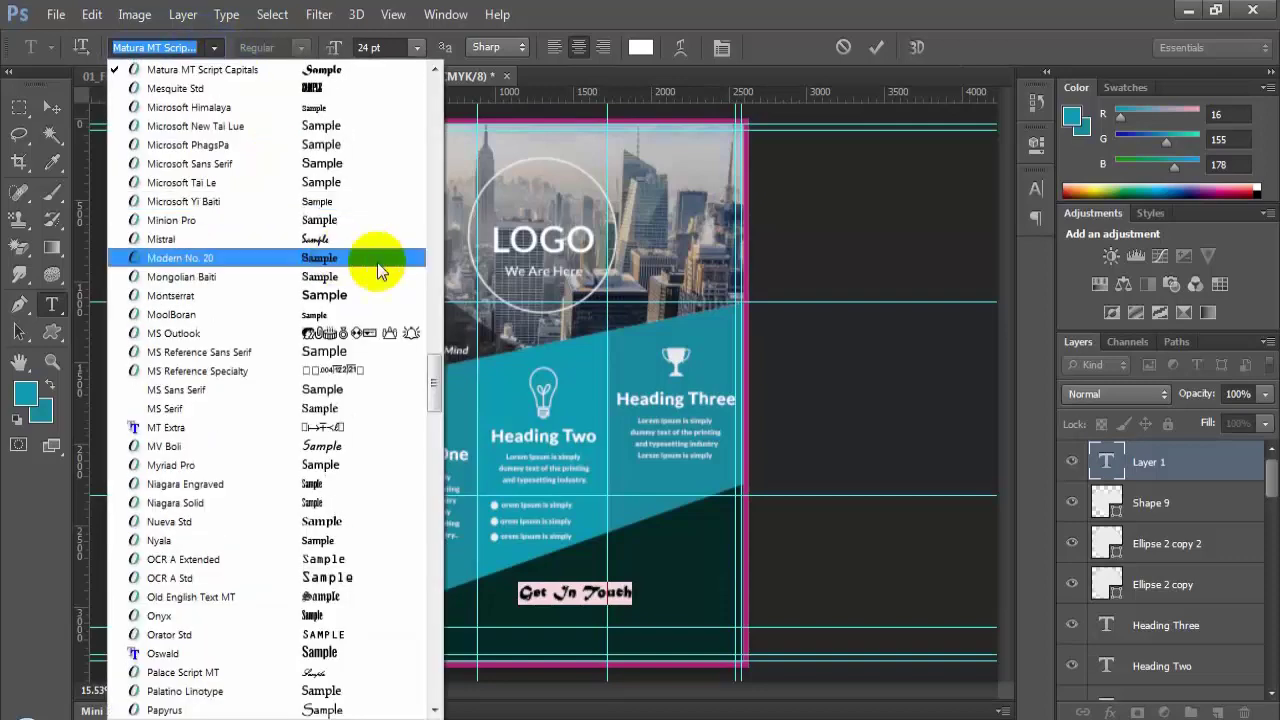
scroll(374, 258, "up", 5)
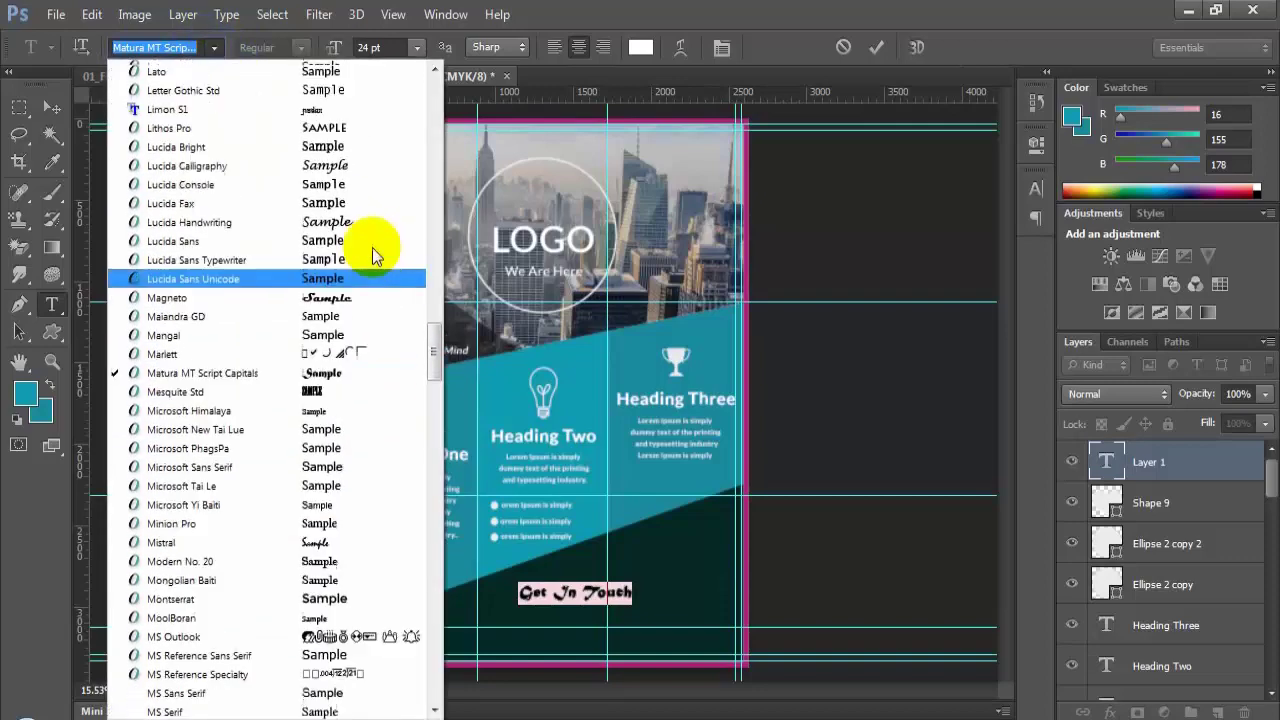
scroll(374, 258, "up", 4)
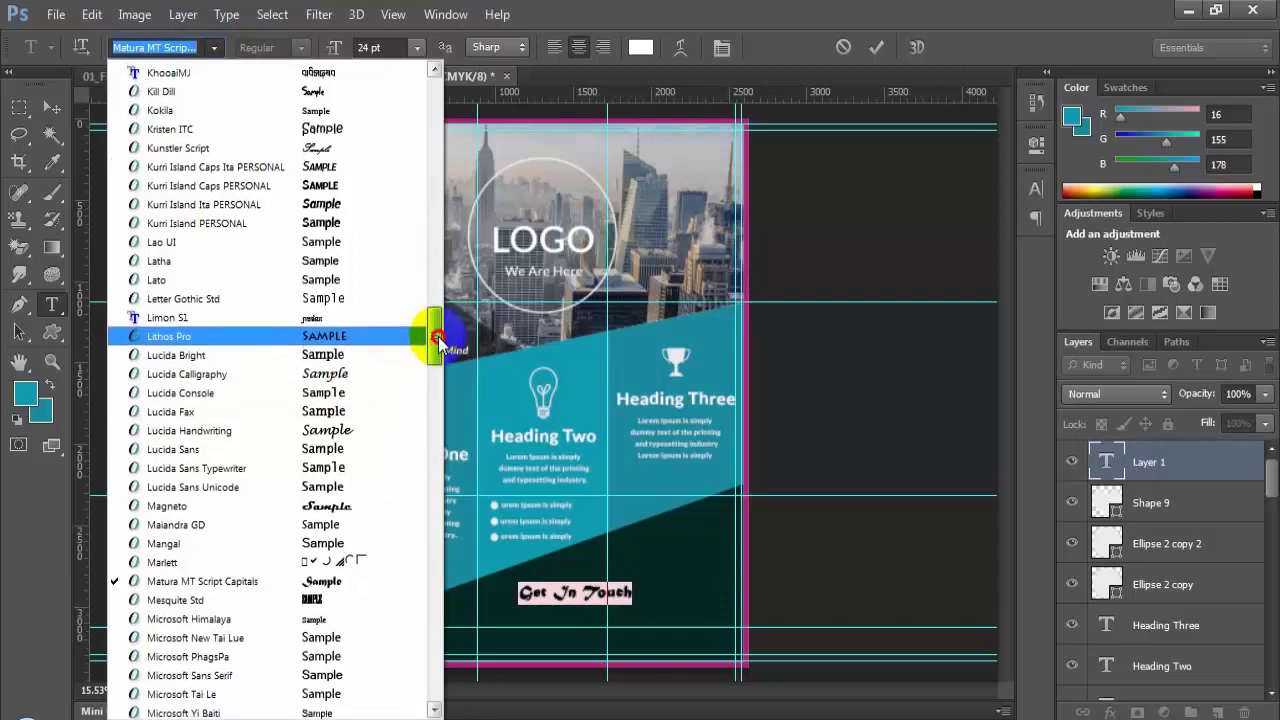
left_click_drag(438, 340, 435, 313)
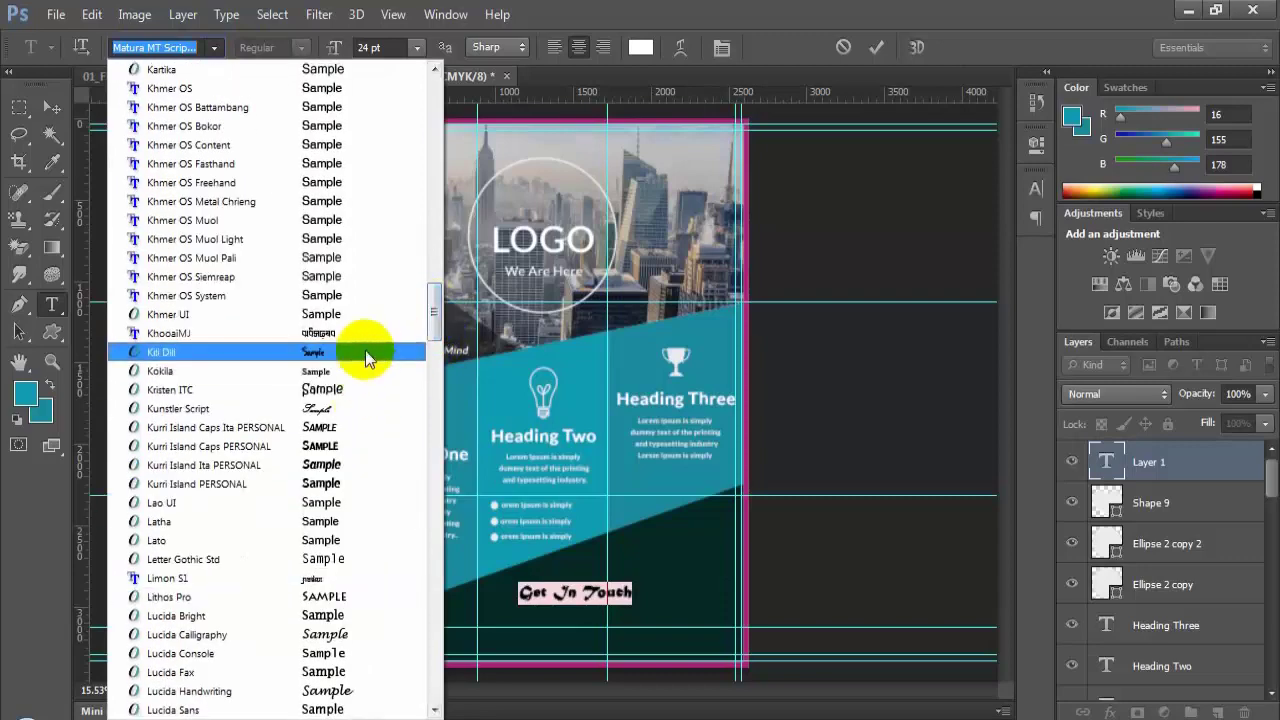
scroll(370, 355, "up", 10)
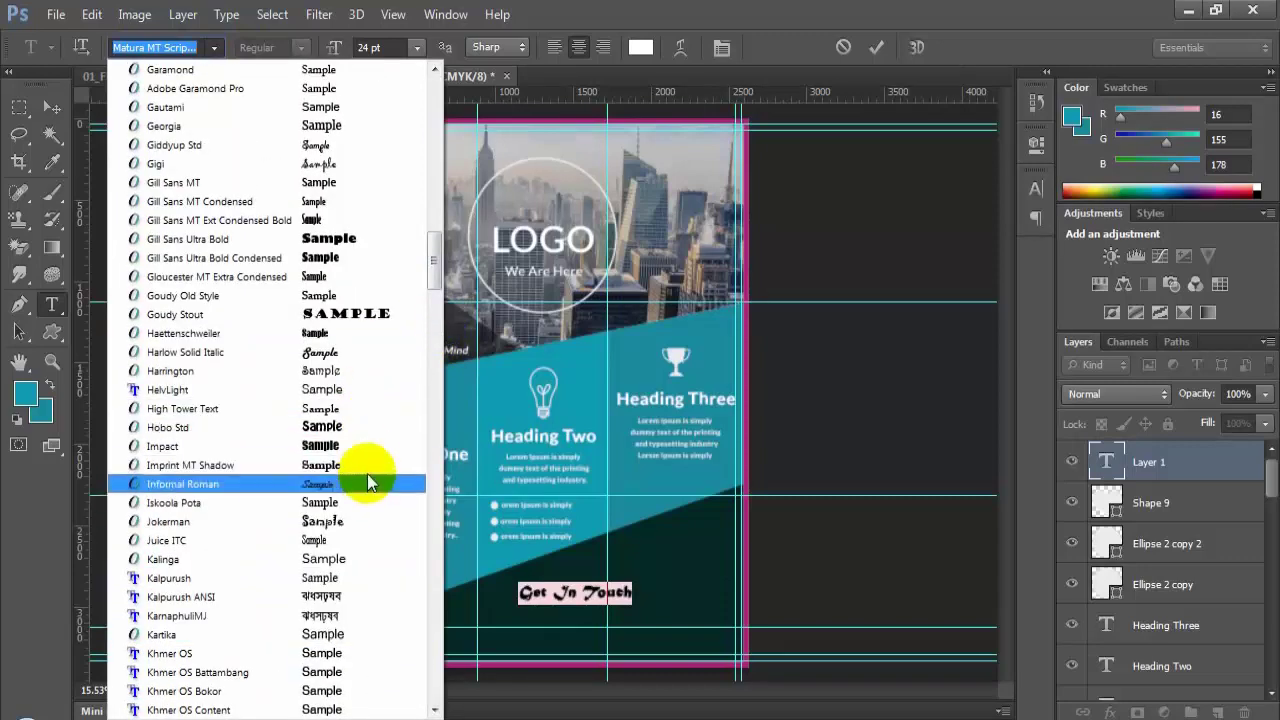
scroll(370, 195, "up", 3)
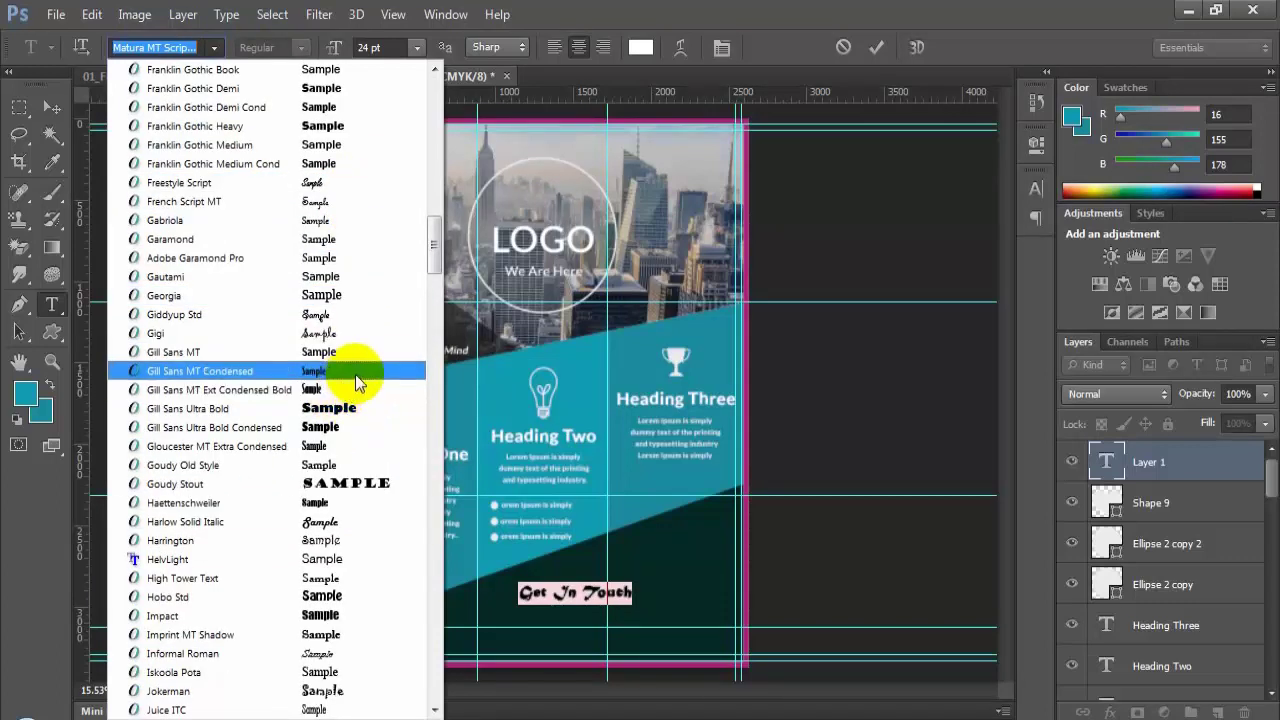
left_click(353, 524)
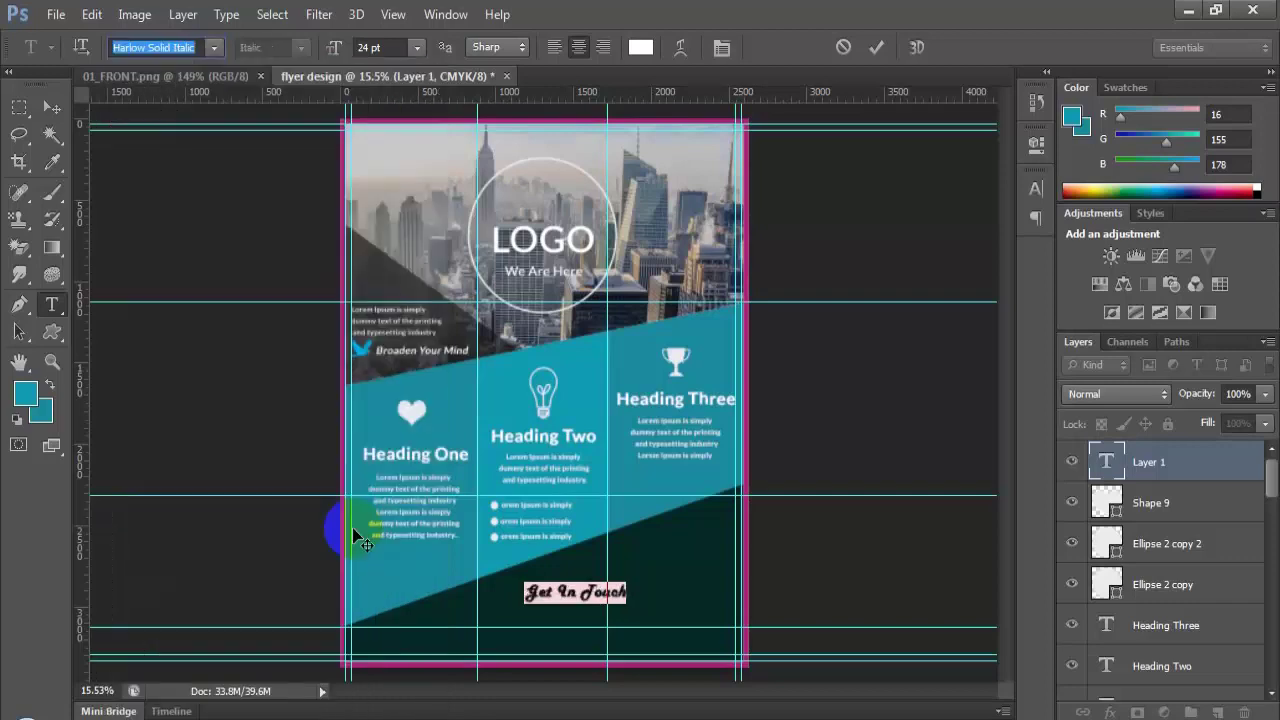
Step: Set the font of the "Get In Touch" text to Giddyup Std
left_click(211, 47)
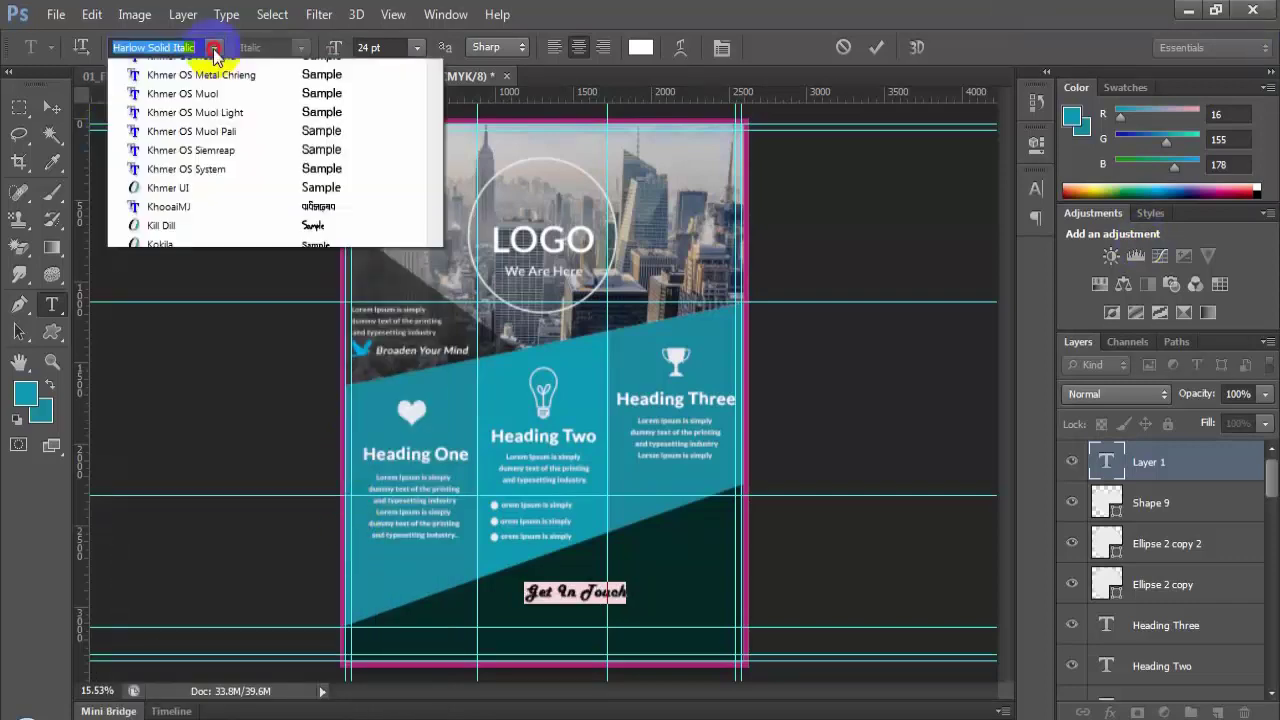
scroll(338, 258, "up", 2)
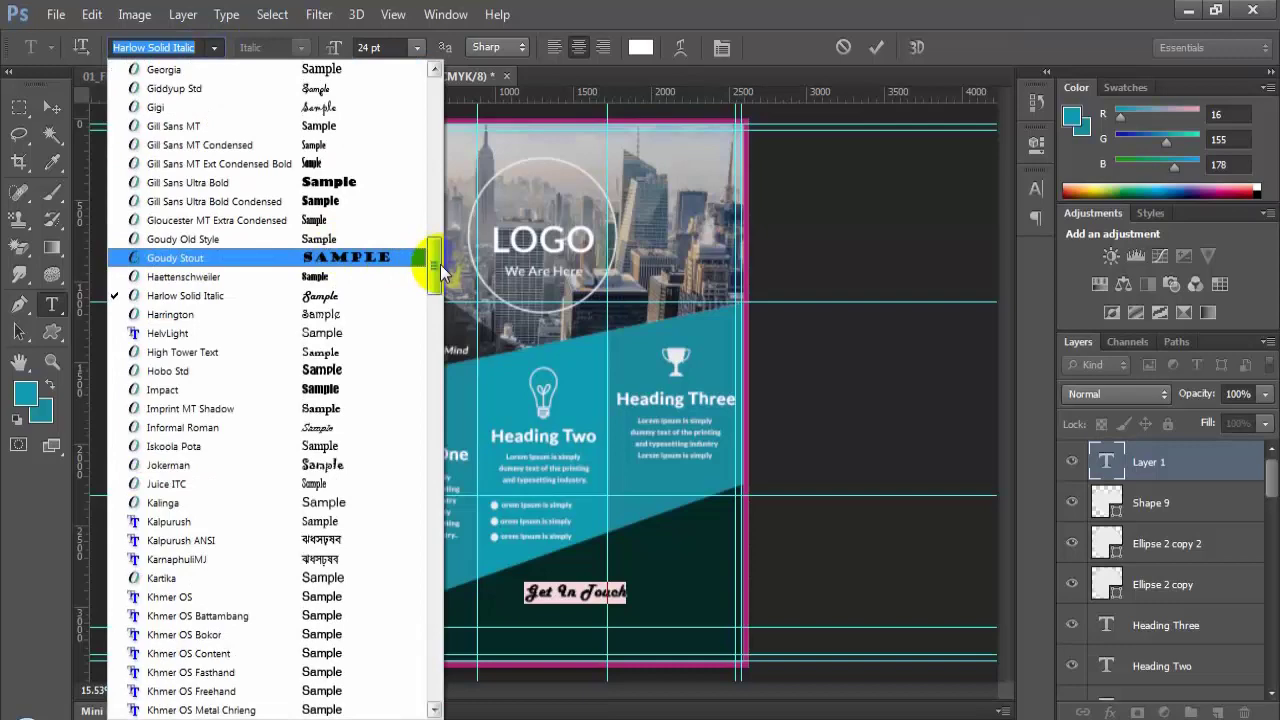
left_click(350, 89)
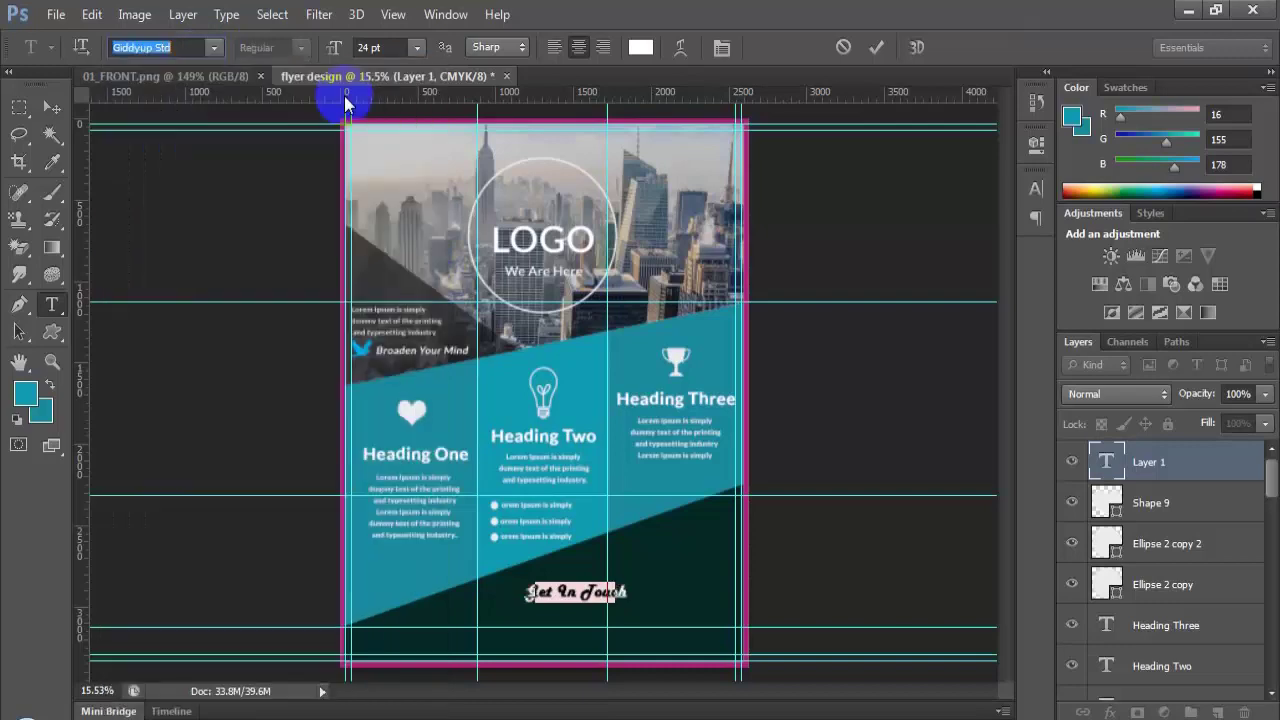
left_click(550, 583)
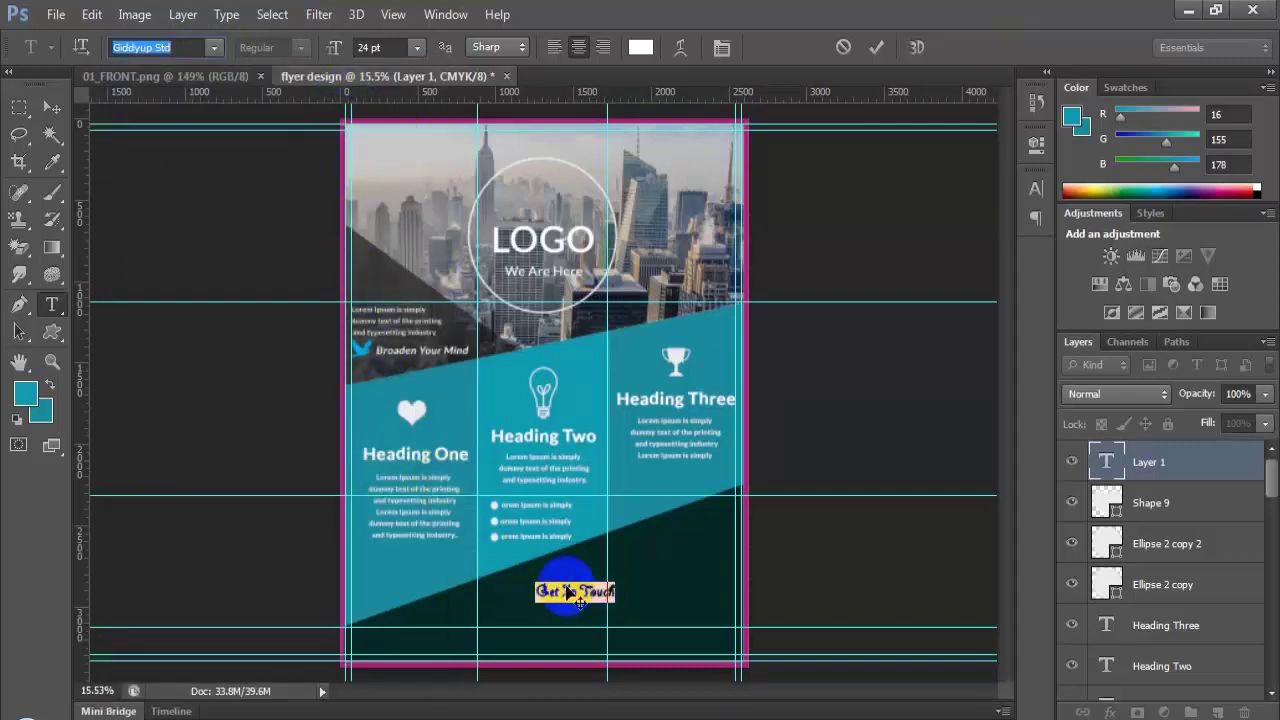
Step: Try fonts such as Goudy Old Style and Hobo Std on the "Get In Touch" text, ending with Informal Roman
left_click(213, 47)
left_click_drag(430, 272, 423, 94)
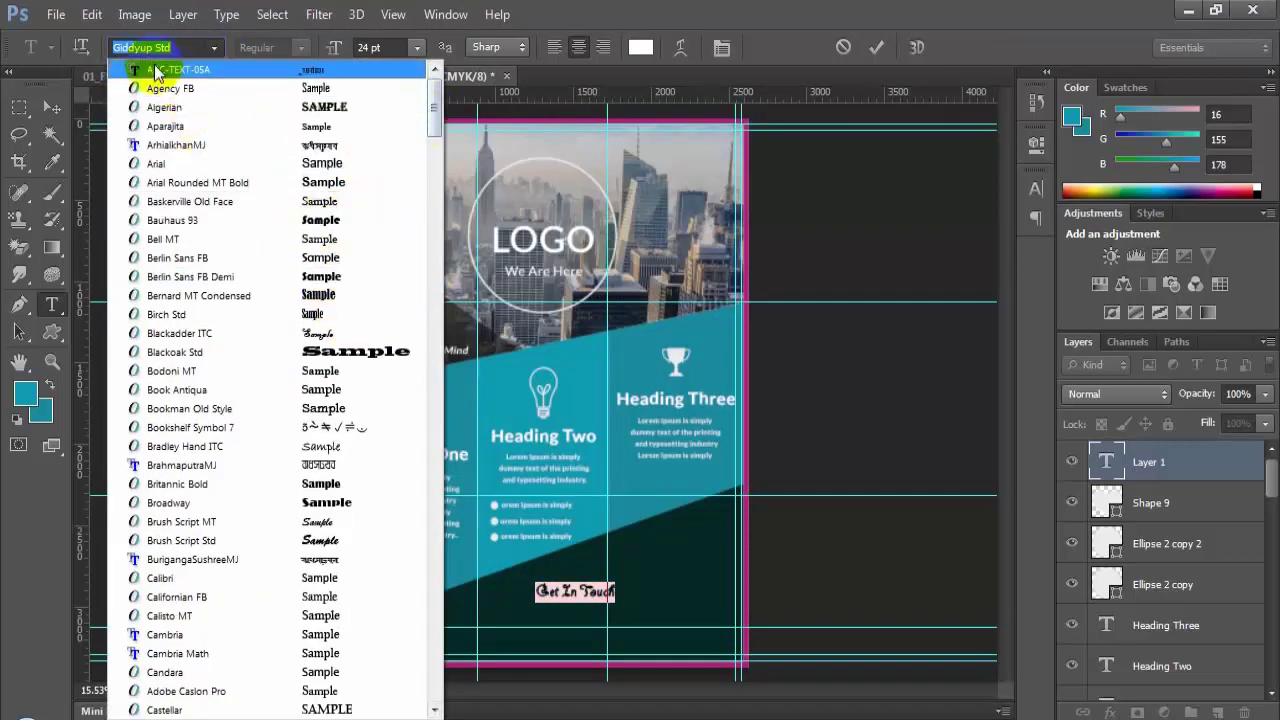
left_click(188, 40)
key("Down")
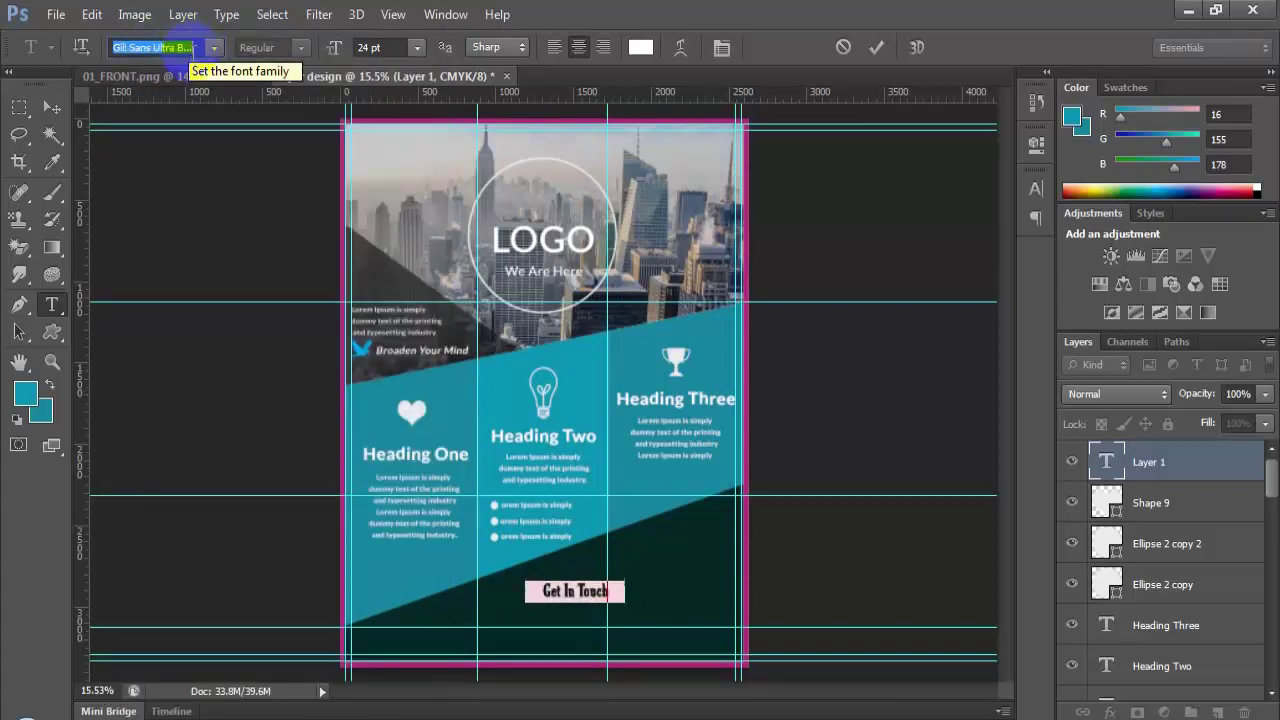
key("Down")
key("Down")
key("Down")
key("Down")
key("Down")
key("Down")
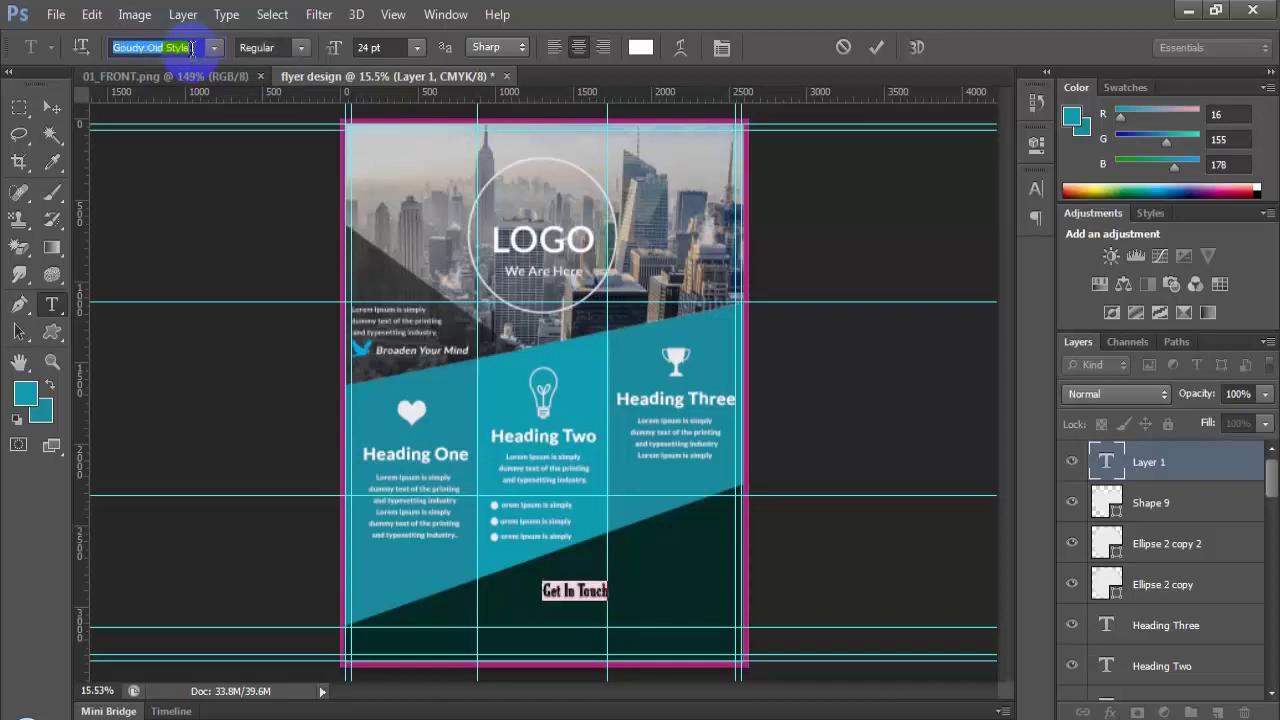
key("Down")
key("Down")
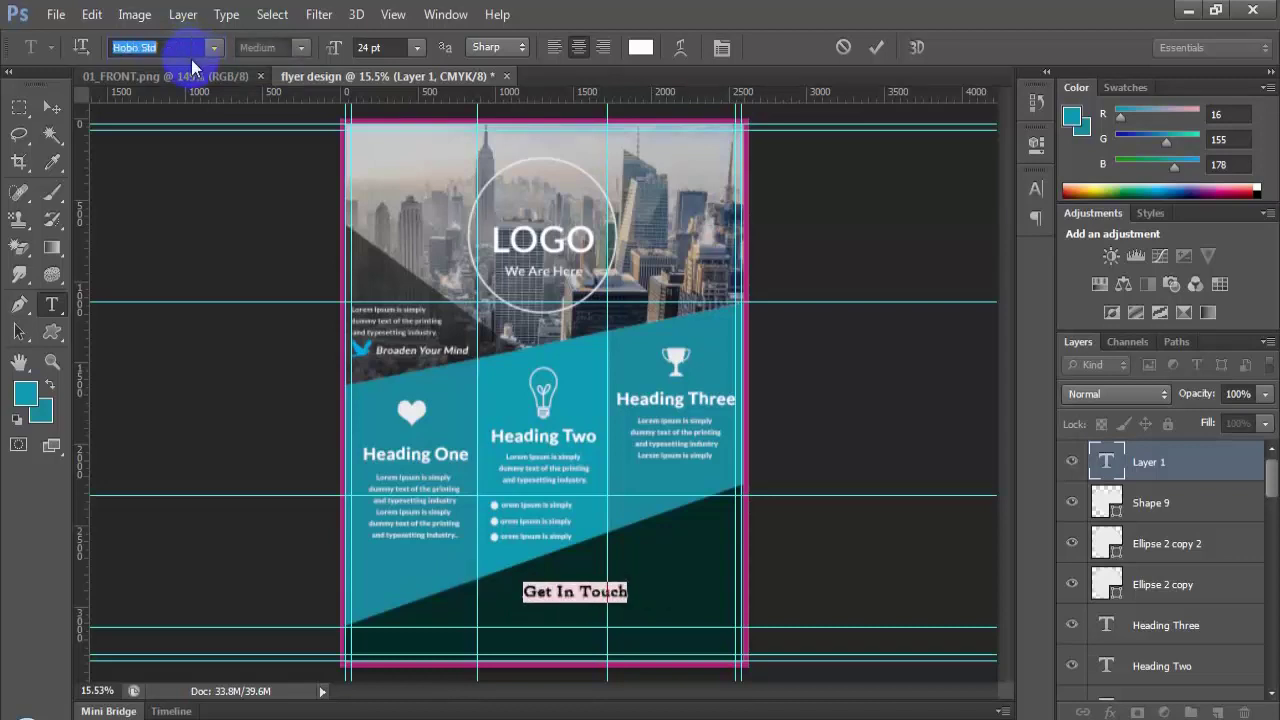
key("Down")
key("Down")
key("Up")
key("Up")
key("Up")
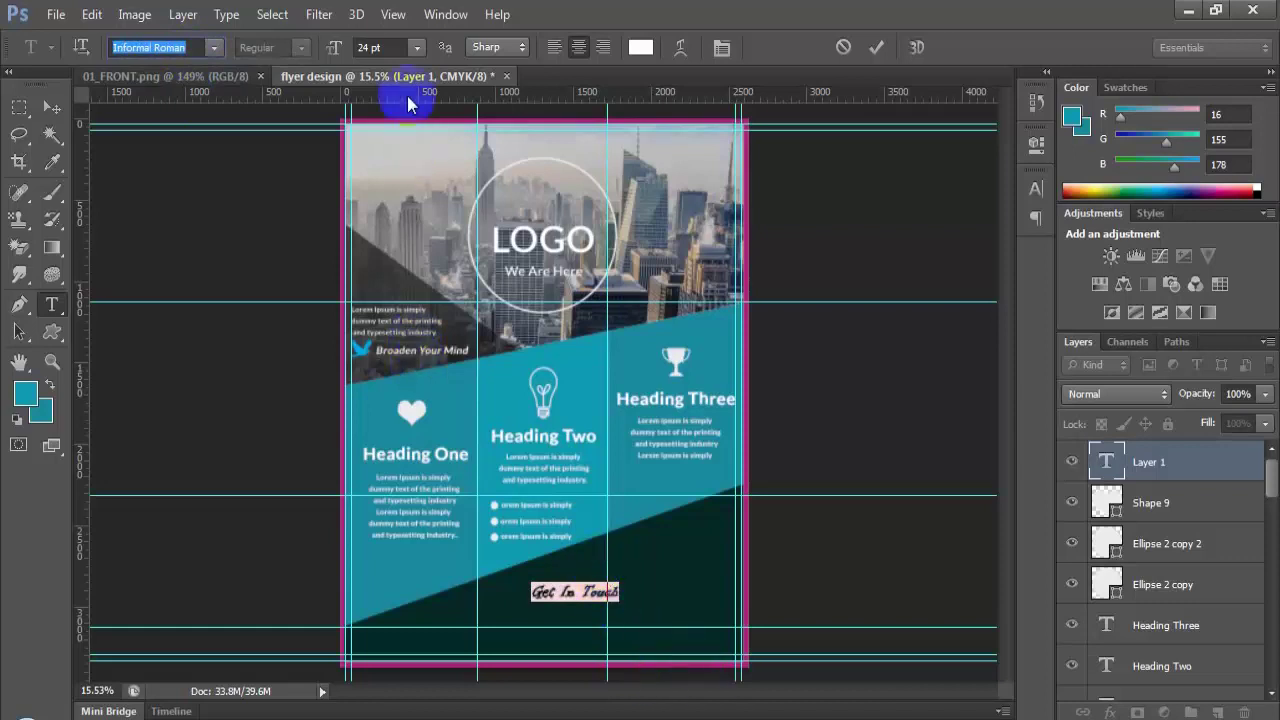
Step: Increase the size of the "Get In Touch" text to 39 pt
key("Up")
key("Up")
key("Up")
key("Up")
key("Up")
key("Up")
key("Up")
key("Up")
key("Up")
key("Up")
key("Up")
key("Up")
key("Up")
key("Up")
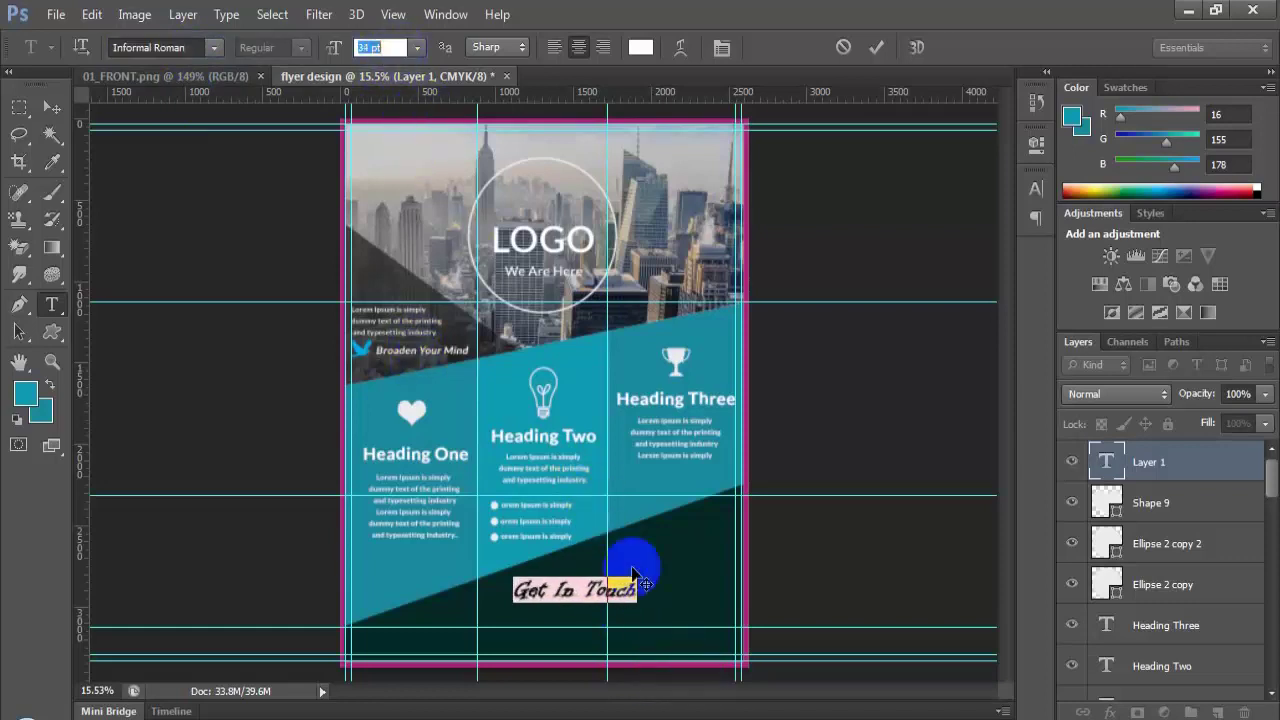
Step: Move the "Get In Touch" text into the dark area's right part, aligning its right edge with the inner right margin guide
left_click_drag(697, 607, 778, 581)
left_click(1211, 578)
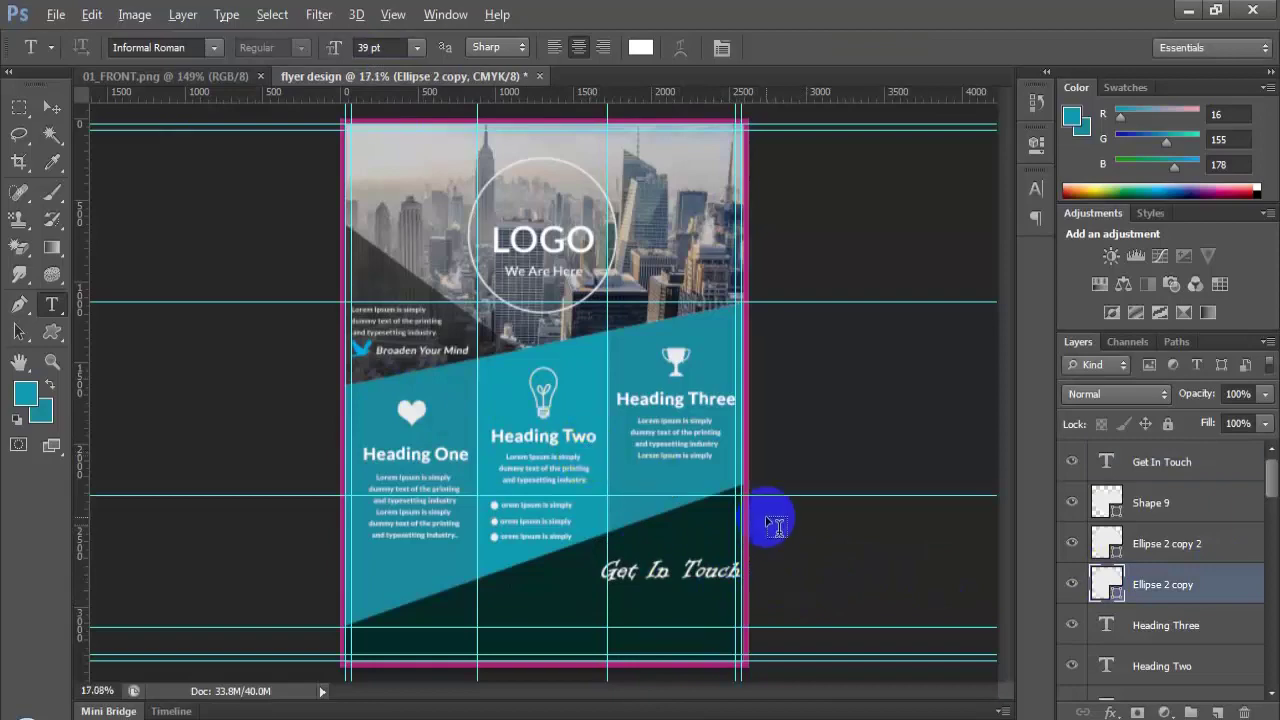
scroll(775, 517, "up", 5)
scroll(775, 517, "up", 1)
scroll(752, 449, "down", 6)
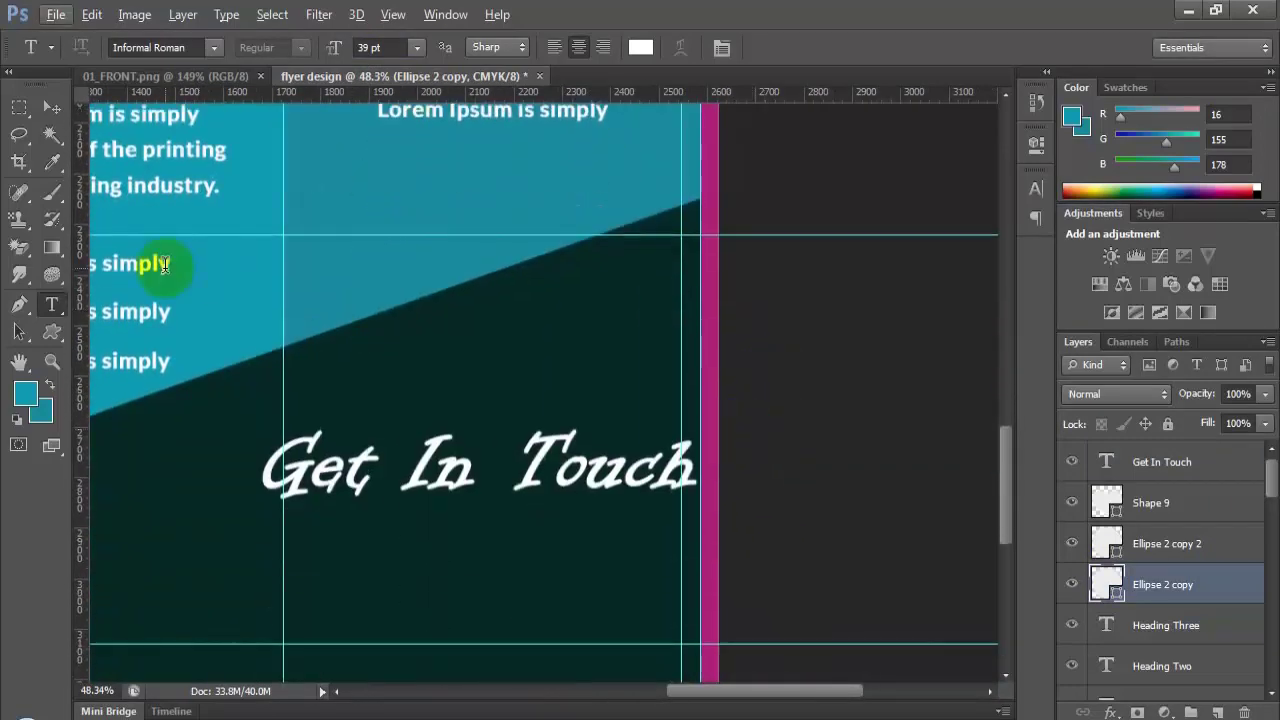
left_click(52, 107)
mouse_move(537, 455)
left_mouse_down()
mouse_move(540, 480)
mouse_move(530, 466)
left_mouse_up()
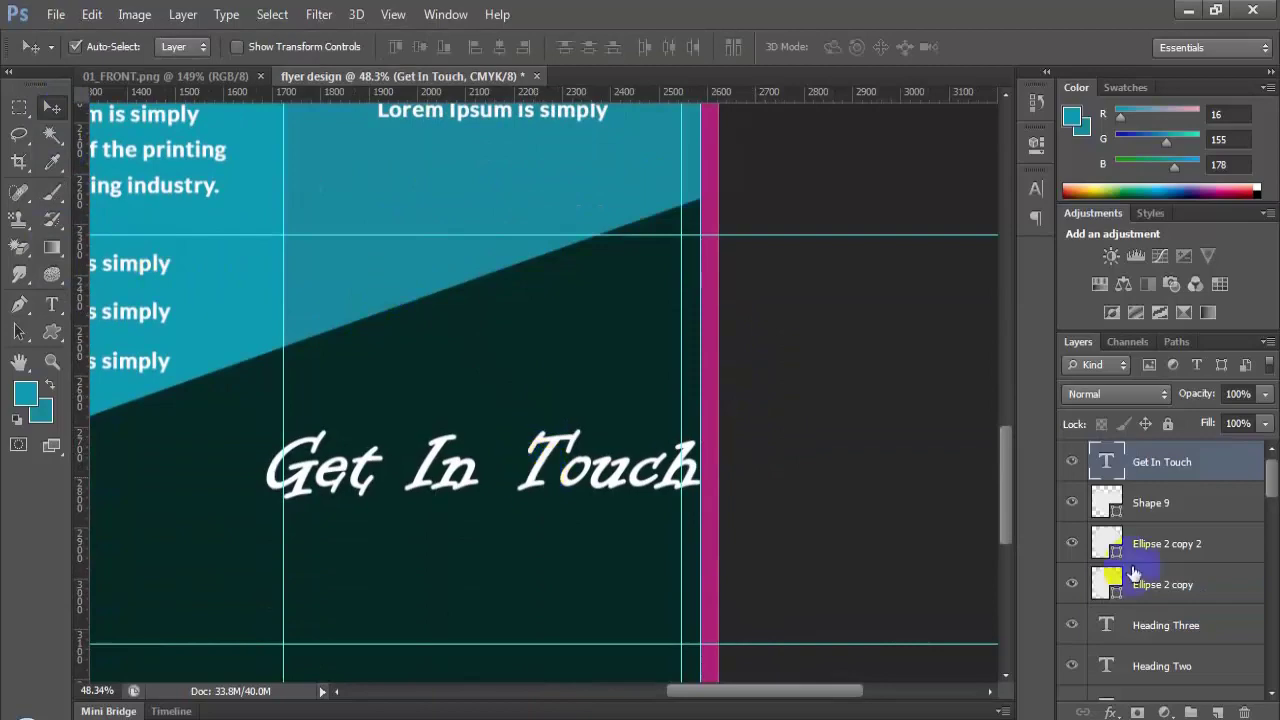
left_click(1191, 540)
left_click_drag(654, 484, 634, 480)
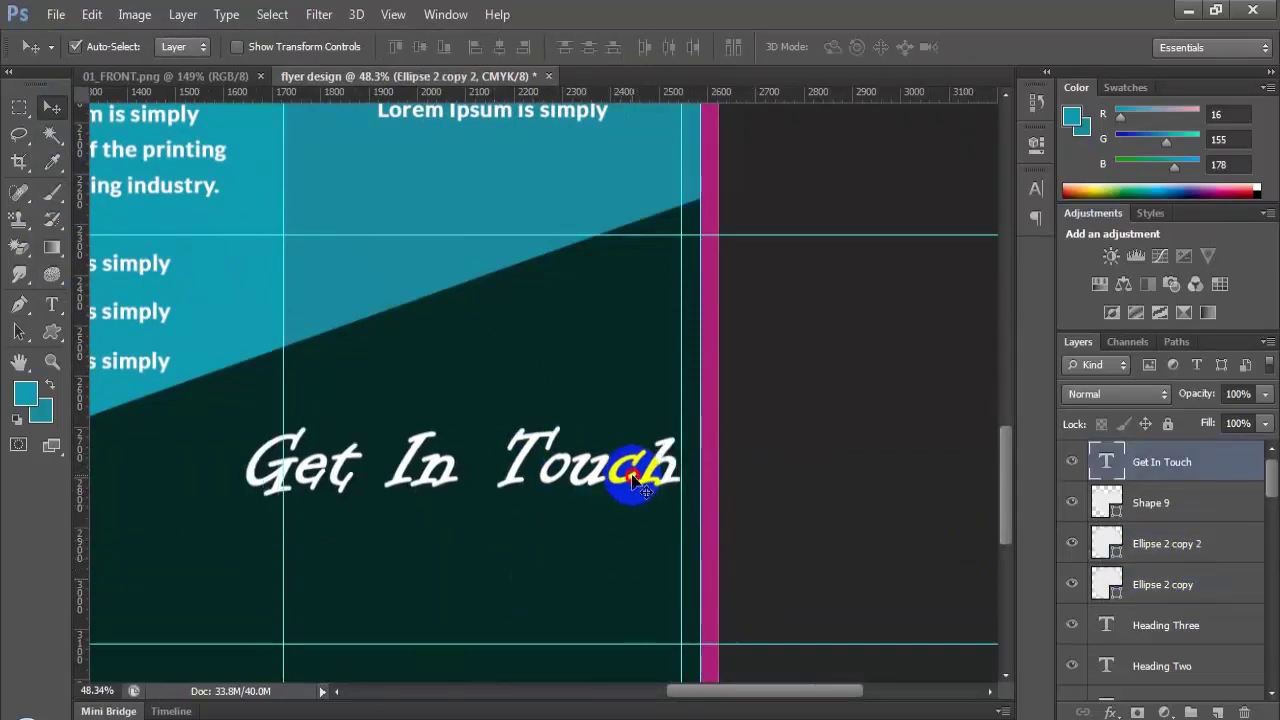
scroll(591, 505, "down", 3)
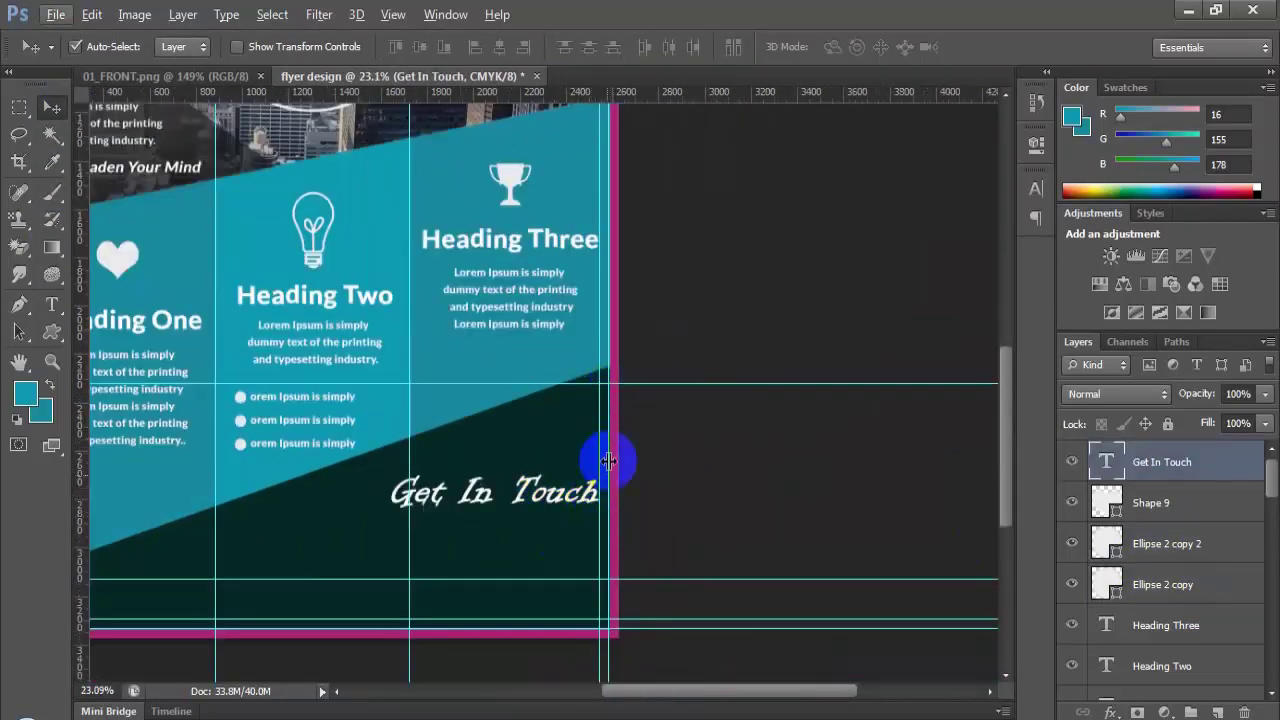
scroll(606, 487, "down", 1)
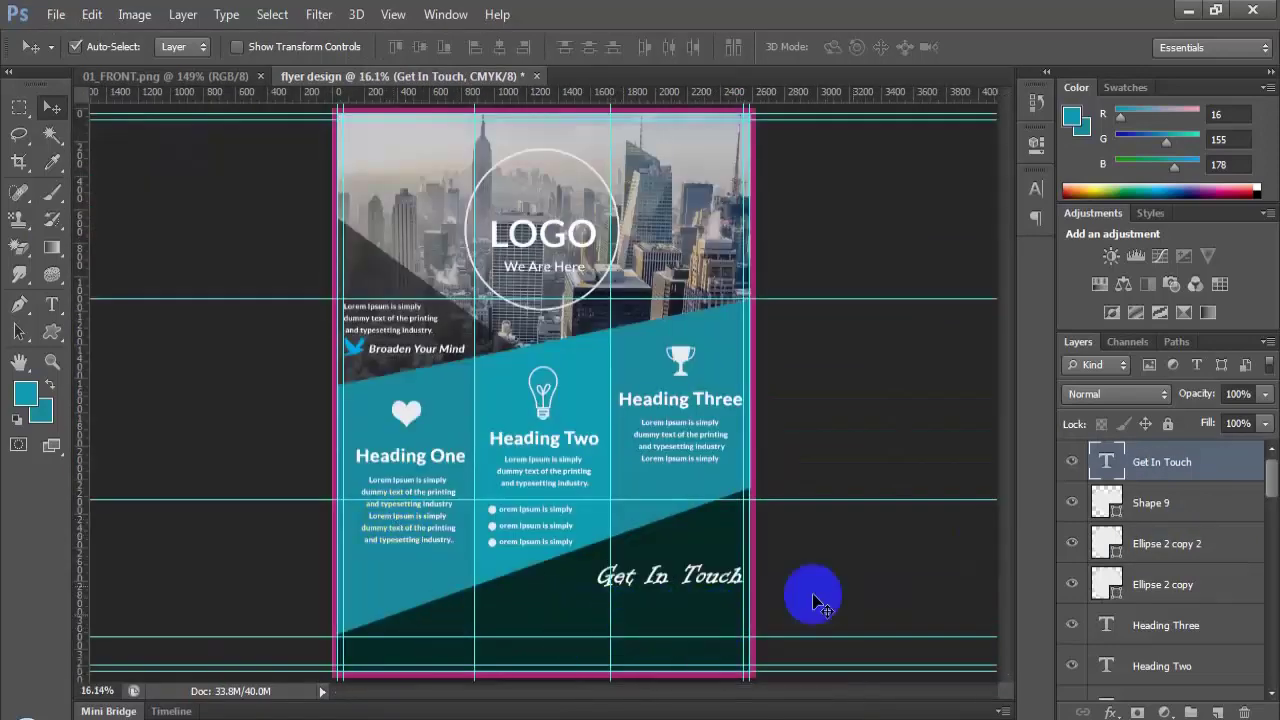
Step: Change the font of the "Get In Touch" text to Palace Script MT
double_click(1106, 462)
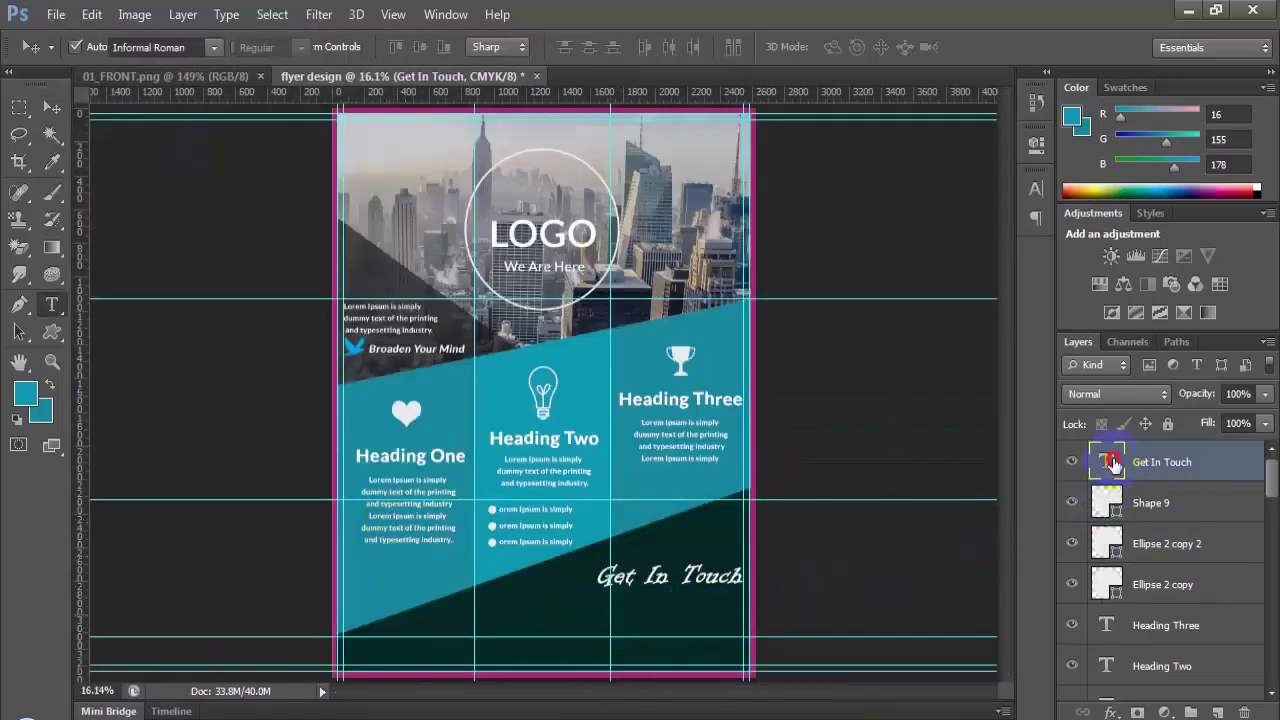
left_click(218, 49)
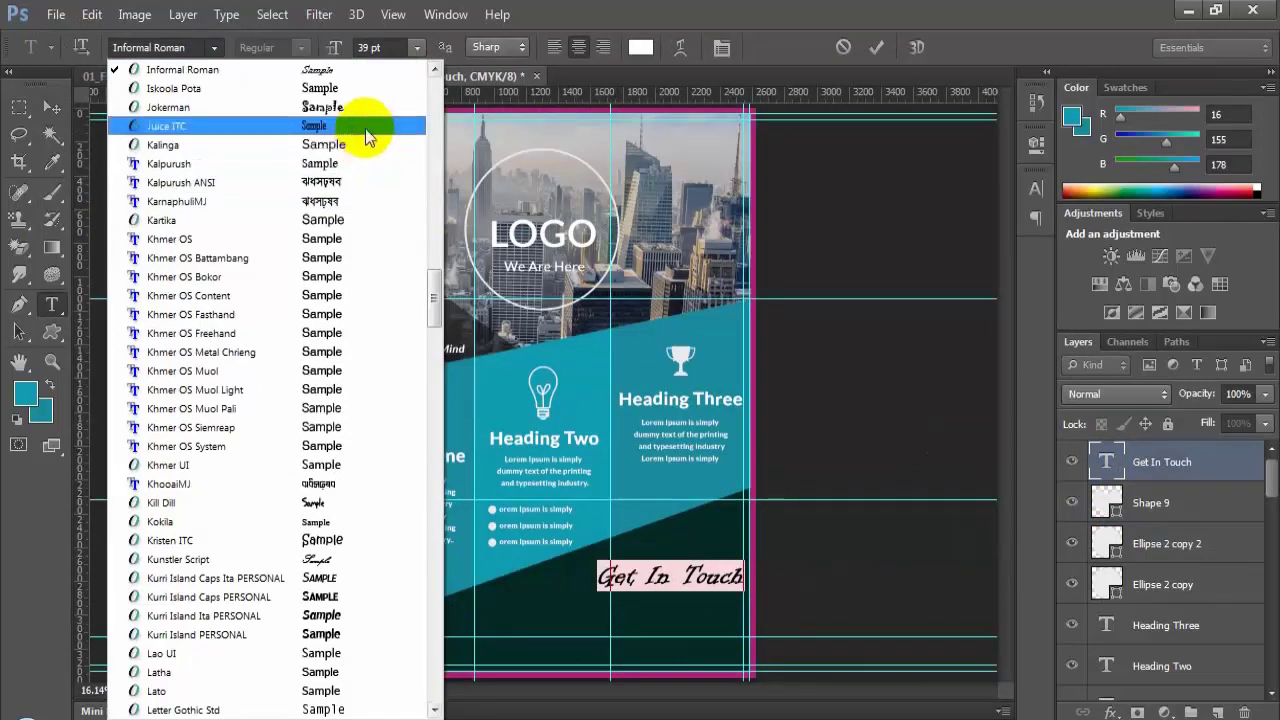
left_click_drag(430, 292, 430, 343)
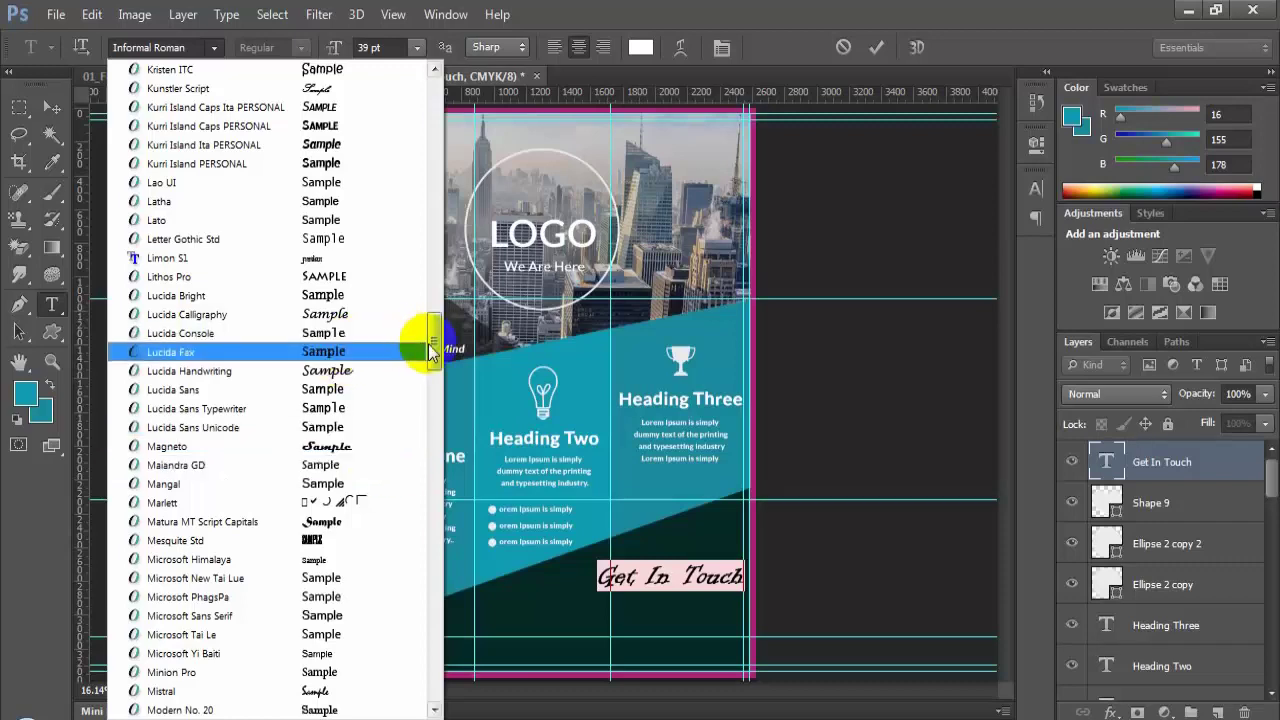
left_click_drag(430, 346, 433, 393)
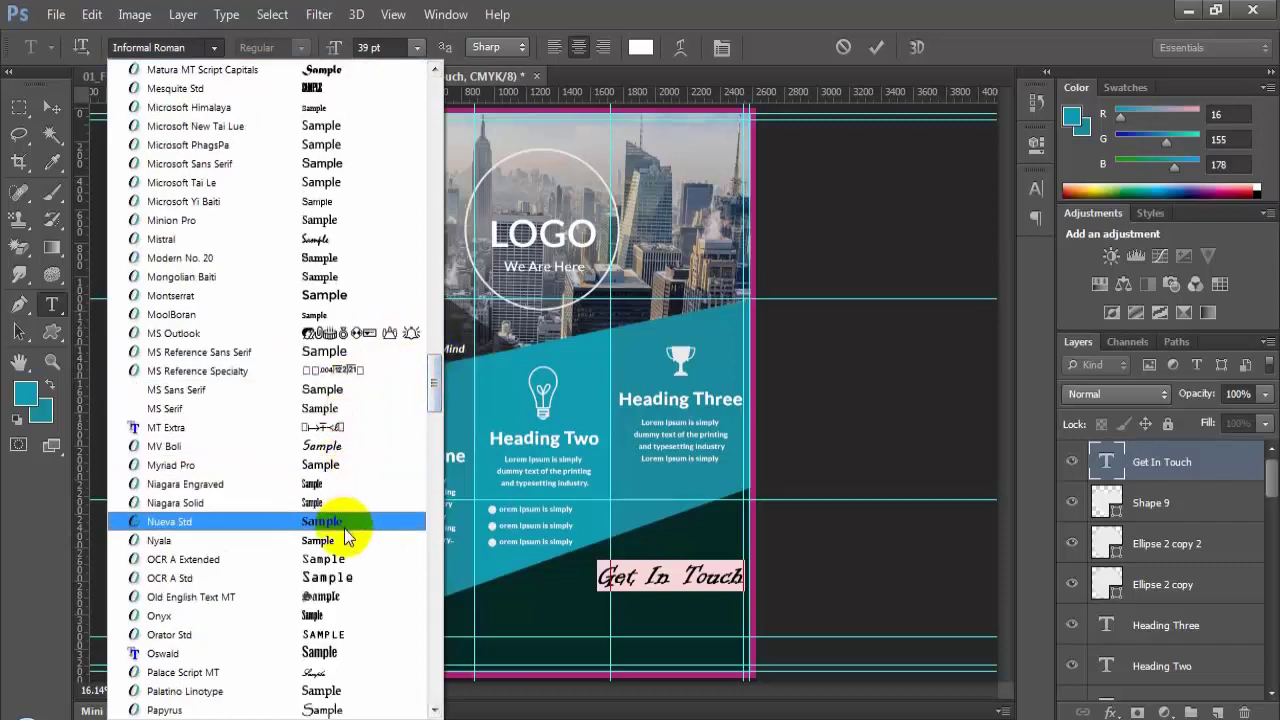
left_click(337, 673)
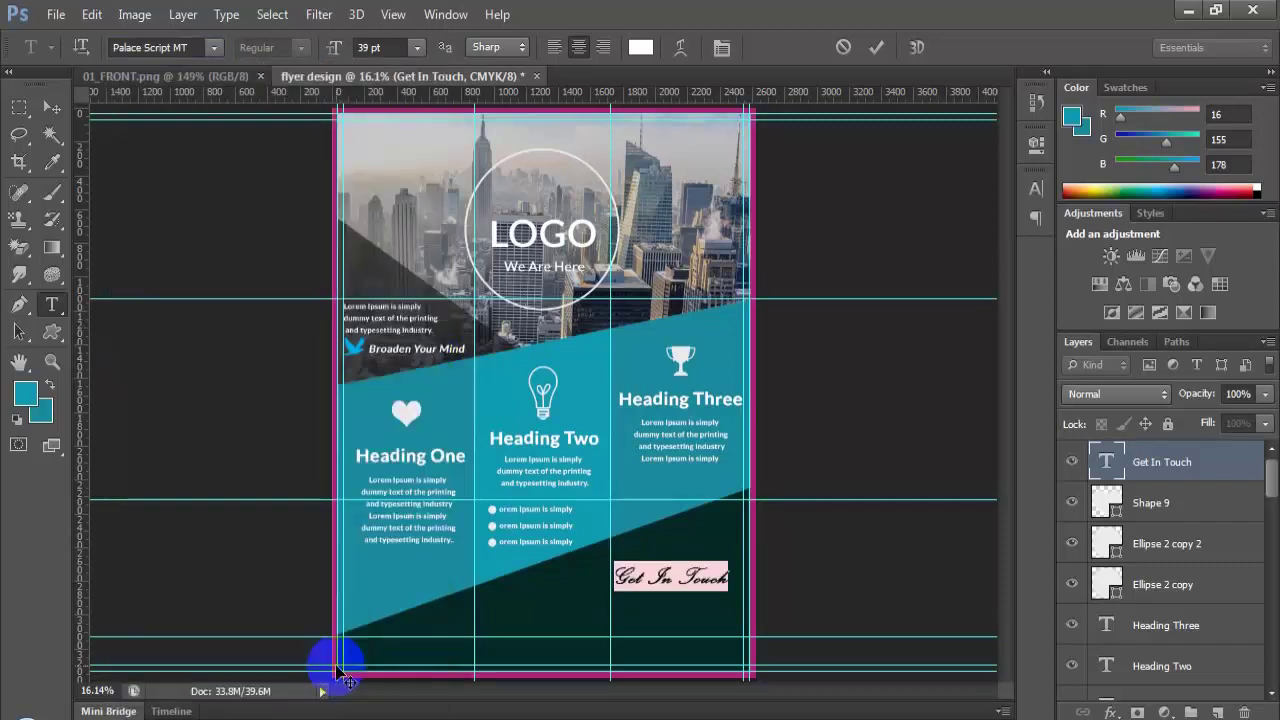
Step: Set the size of the "Get In Touch" text to 50 pt and commit the text edit
left_click(726, 580)
left_click(338, 50)
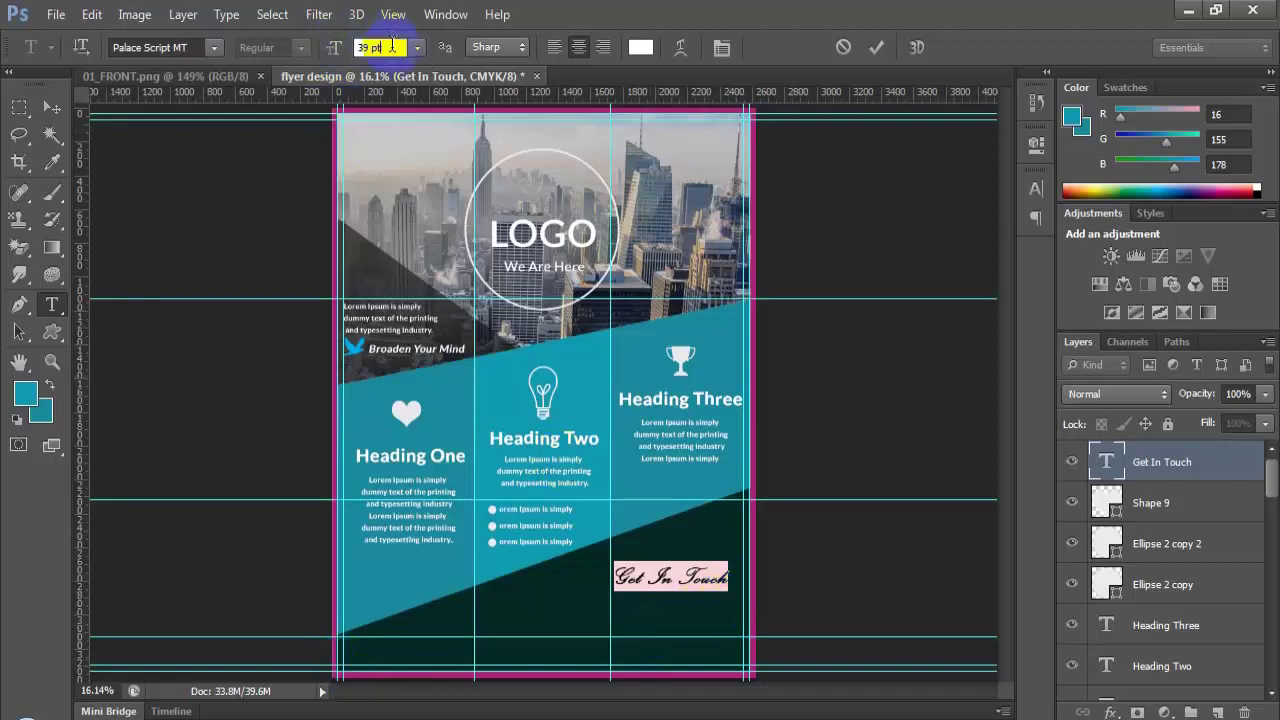
type("50")
key("Return")
left_click(630, 570)
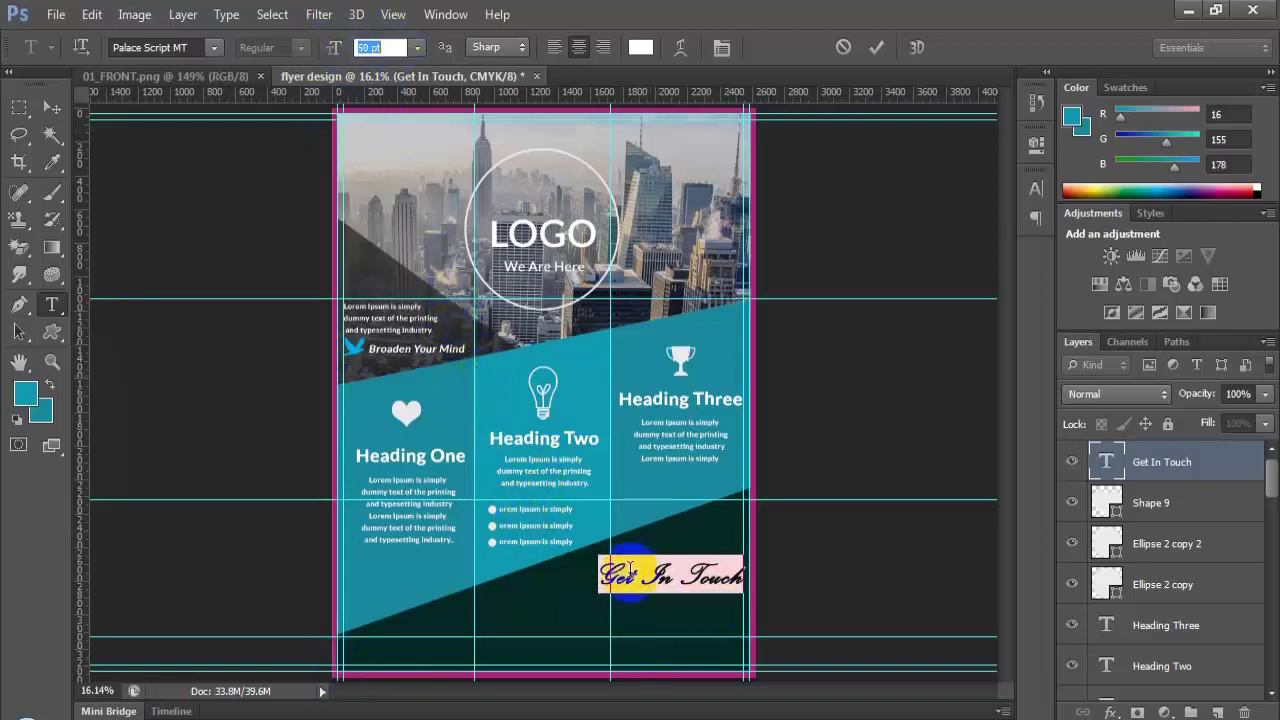
left_click(1105, 585)
key("v")
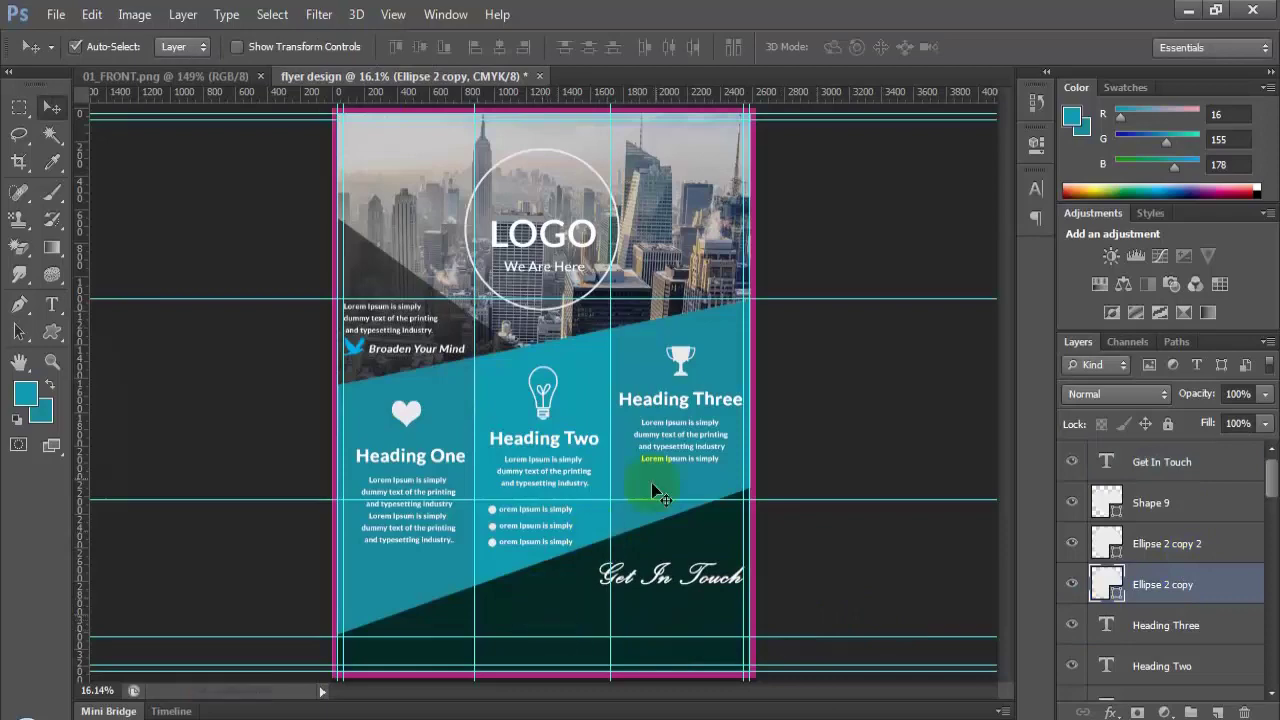
Step: Check the contact area in 01_FRONT.png and add a one-line address as new text below "Get In Touch"
scroll(571, 583, "up", 2)
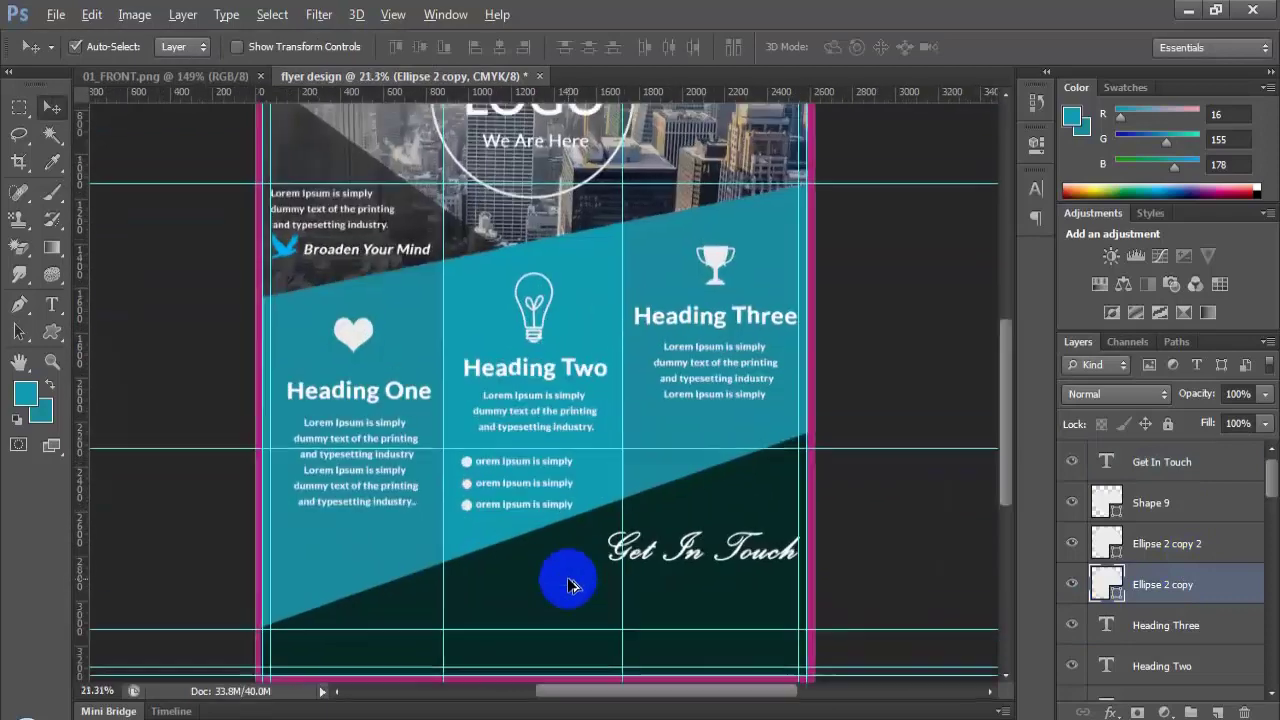
left_click(212, 80)
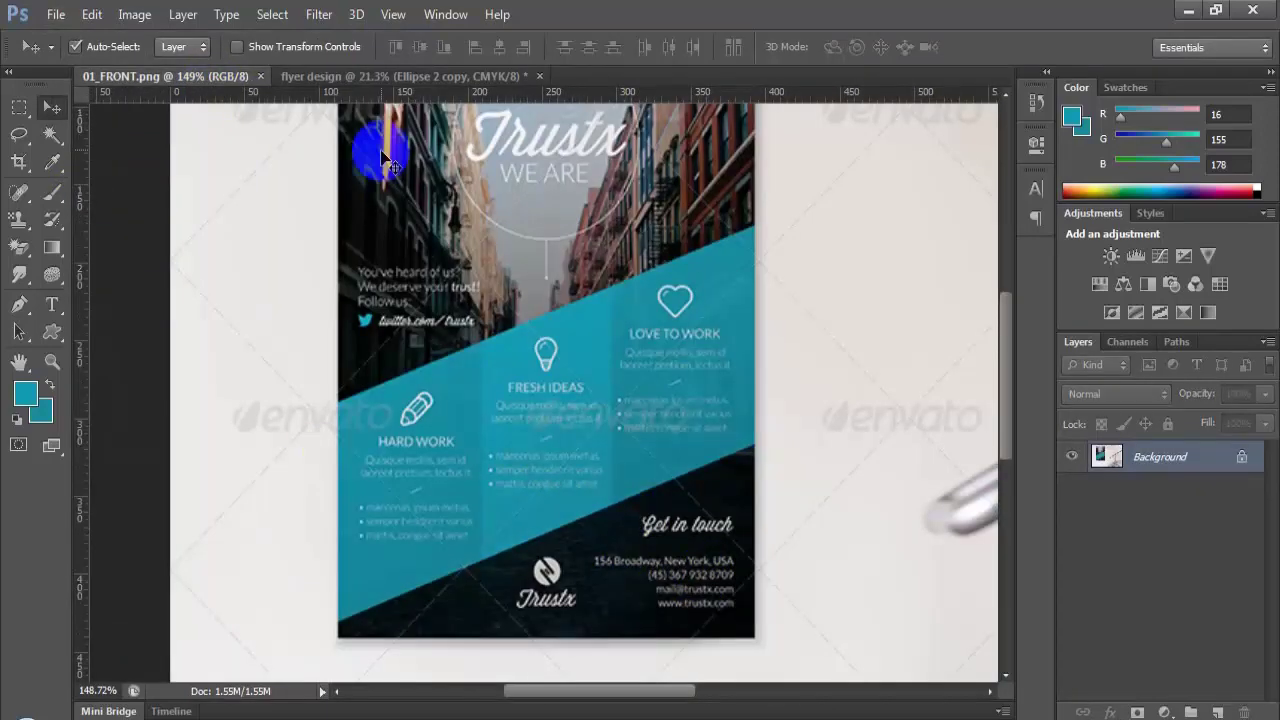
left_click(400, 76)
left_click(52, 304)
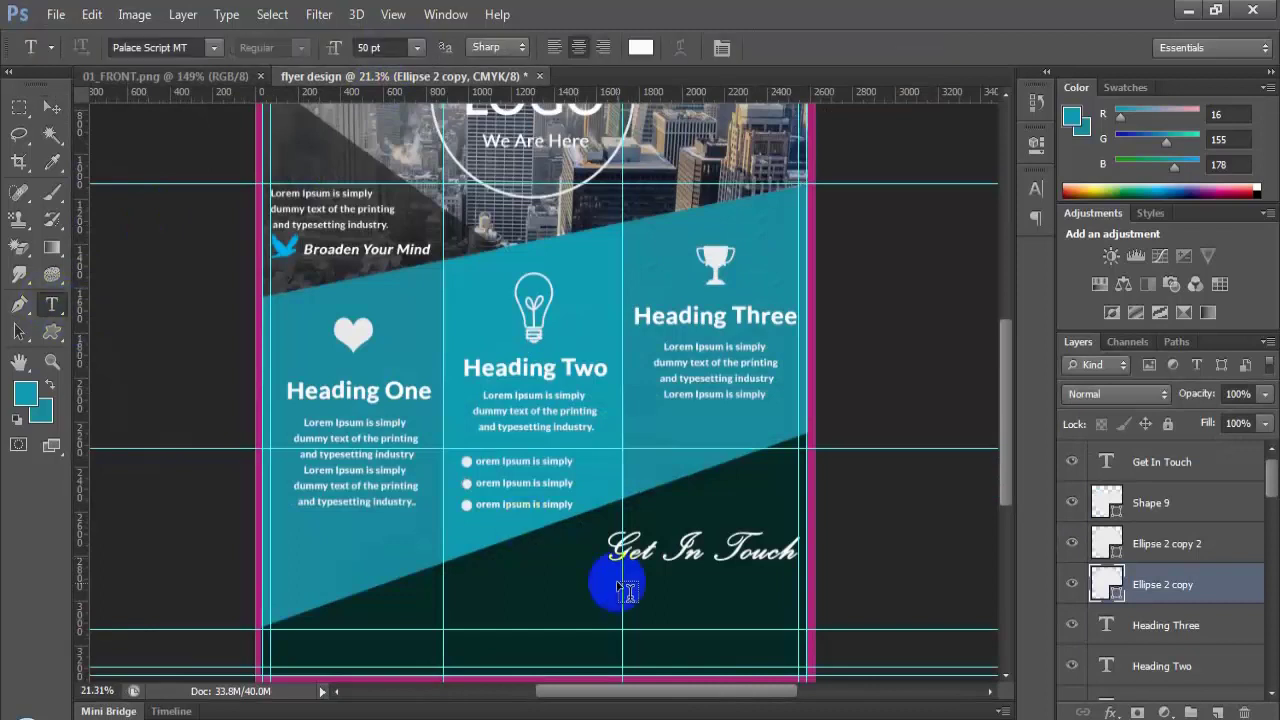
left_click(654, 638)
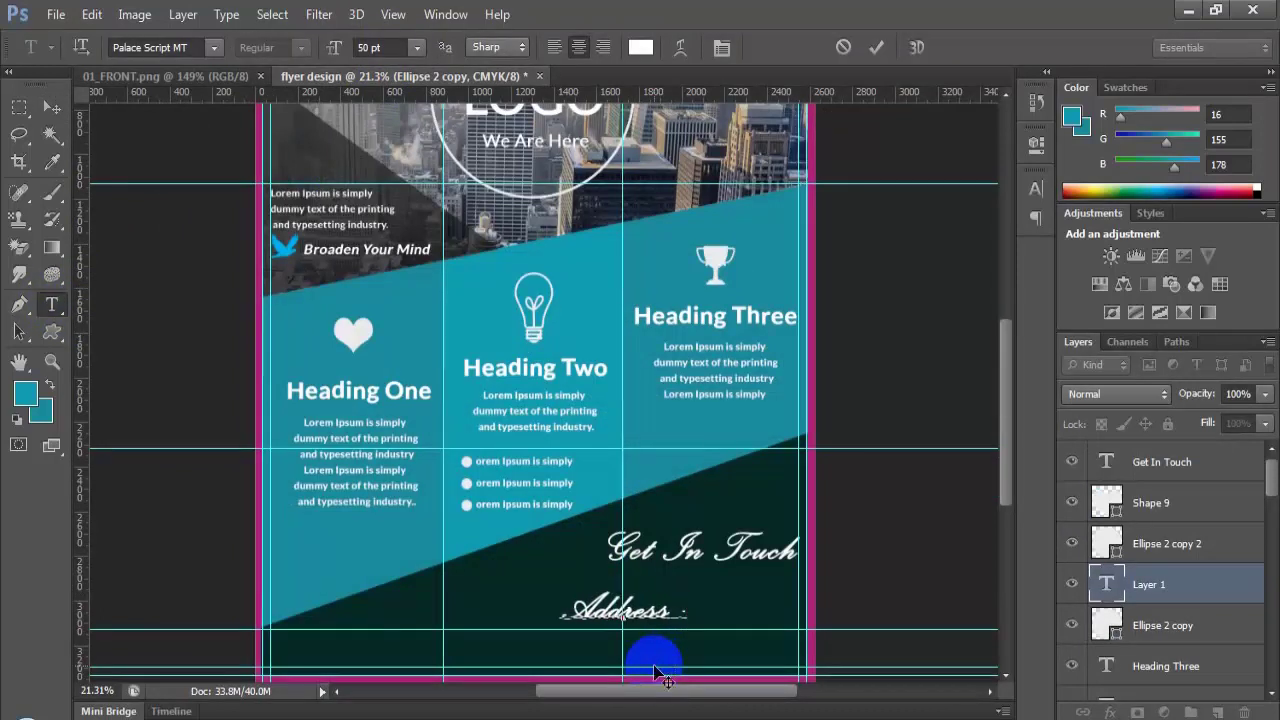
type("Address: U.S.A")
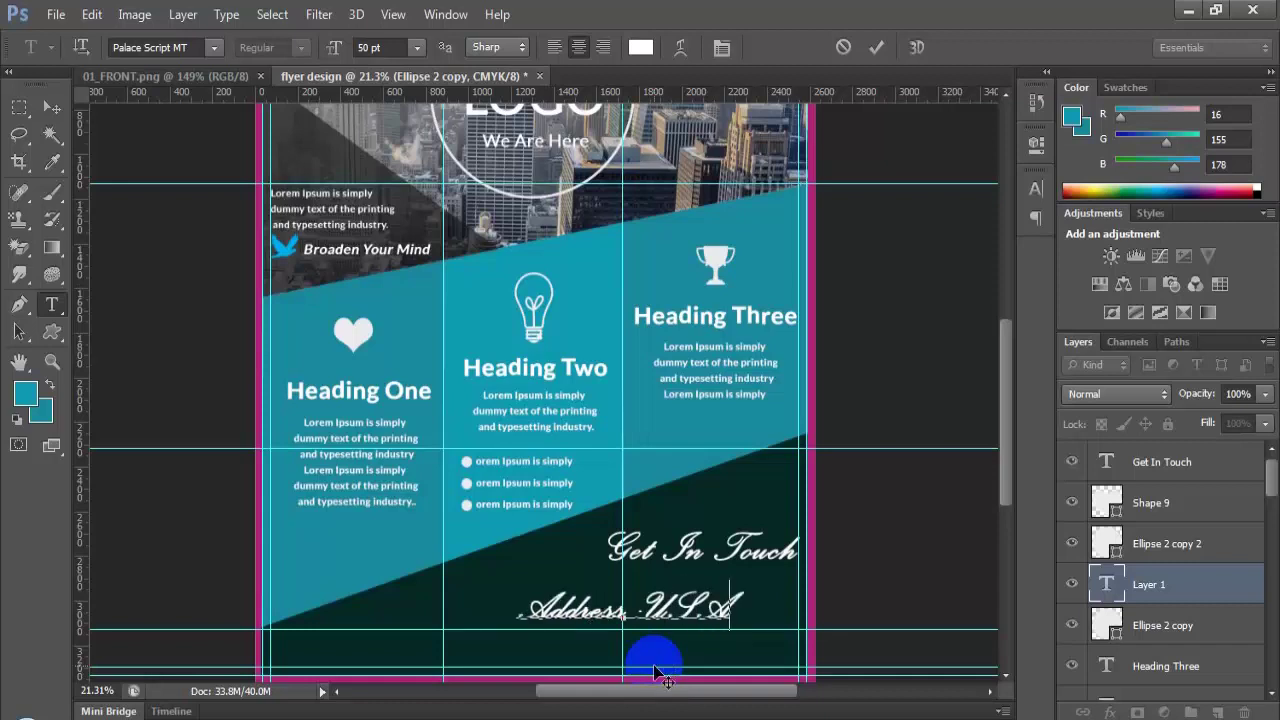
type(".")
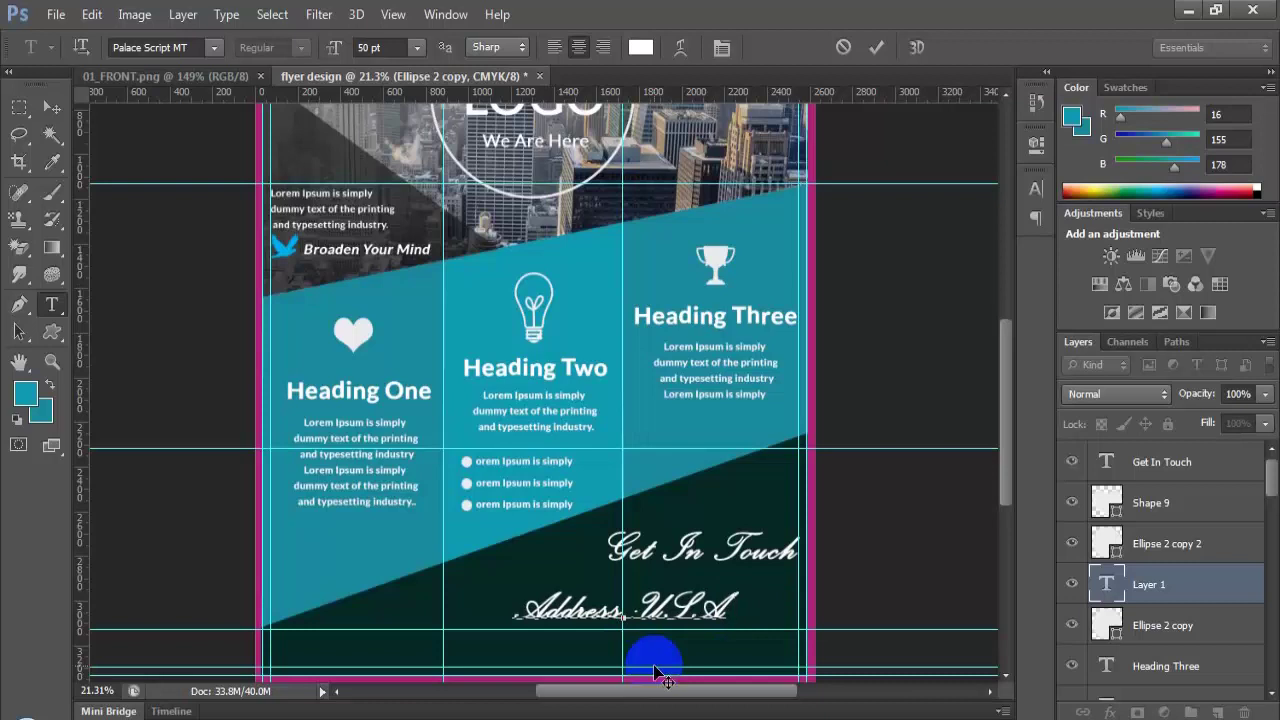
type(" Cal")
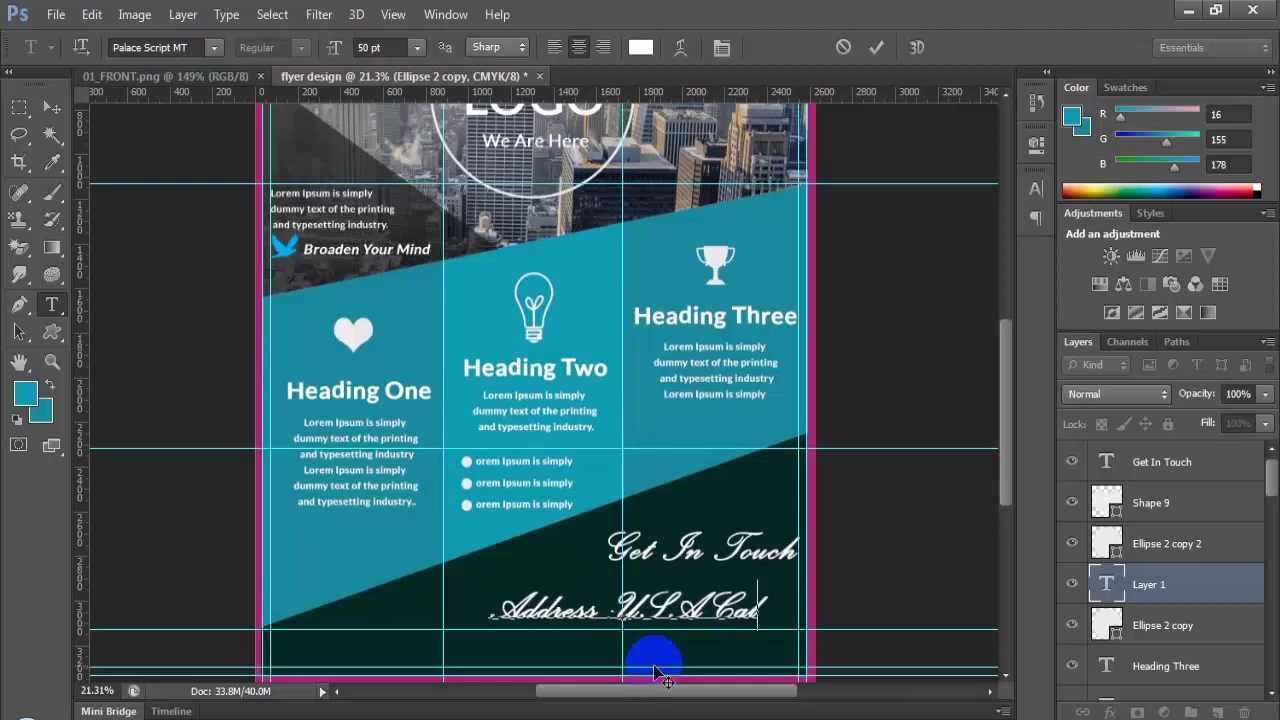
type("iforn")
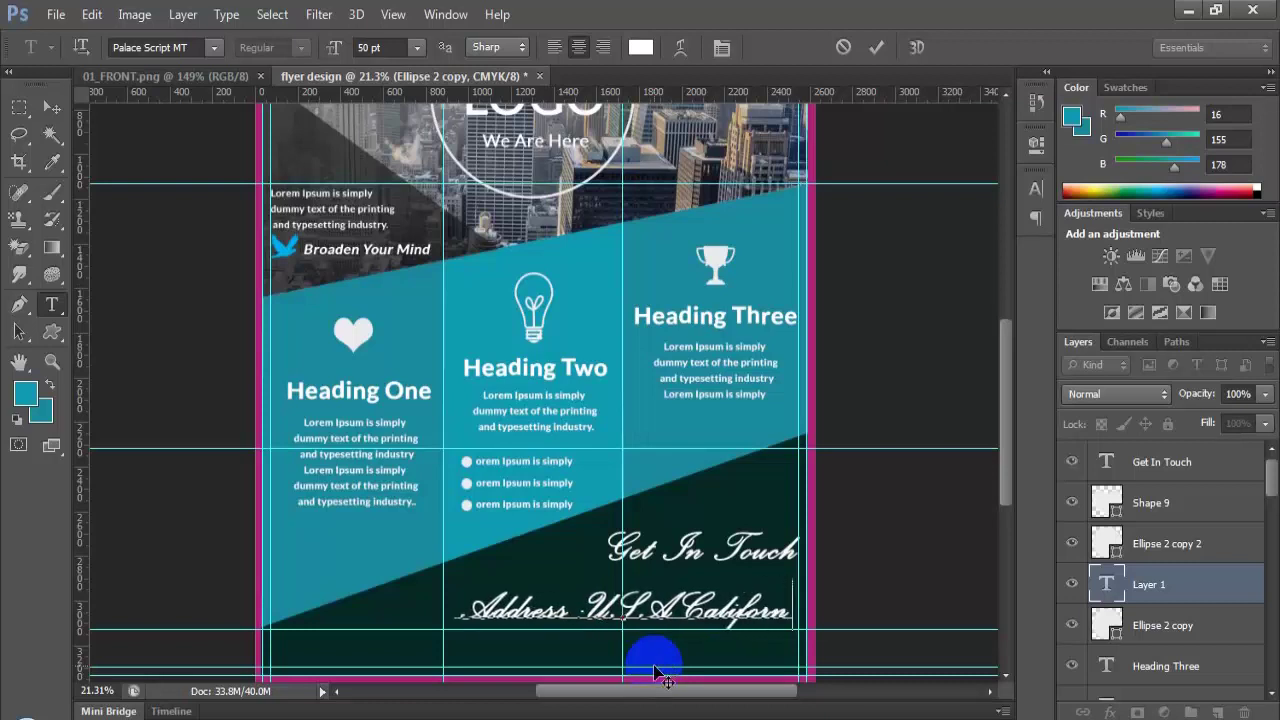
type("ia 191")
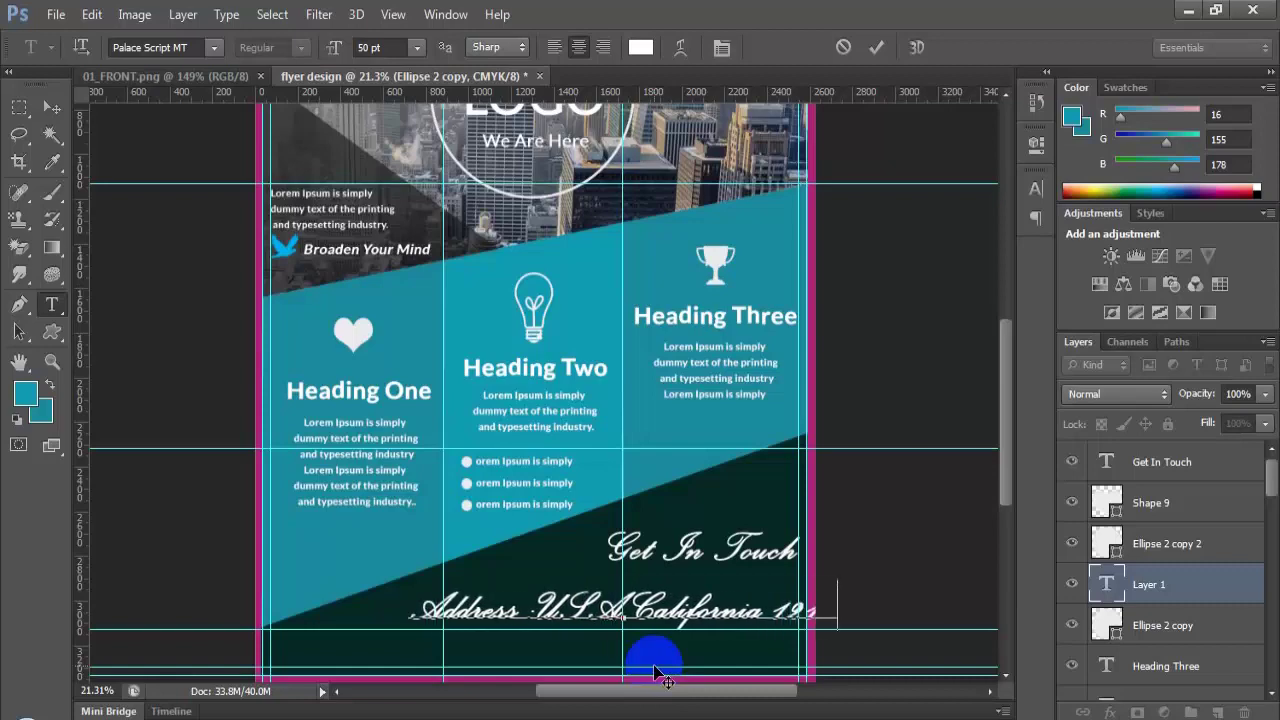
Step: Change the font of the whole address line below "Get In Touch" to SansSerif
key("ctrl+a")
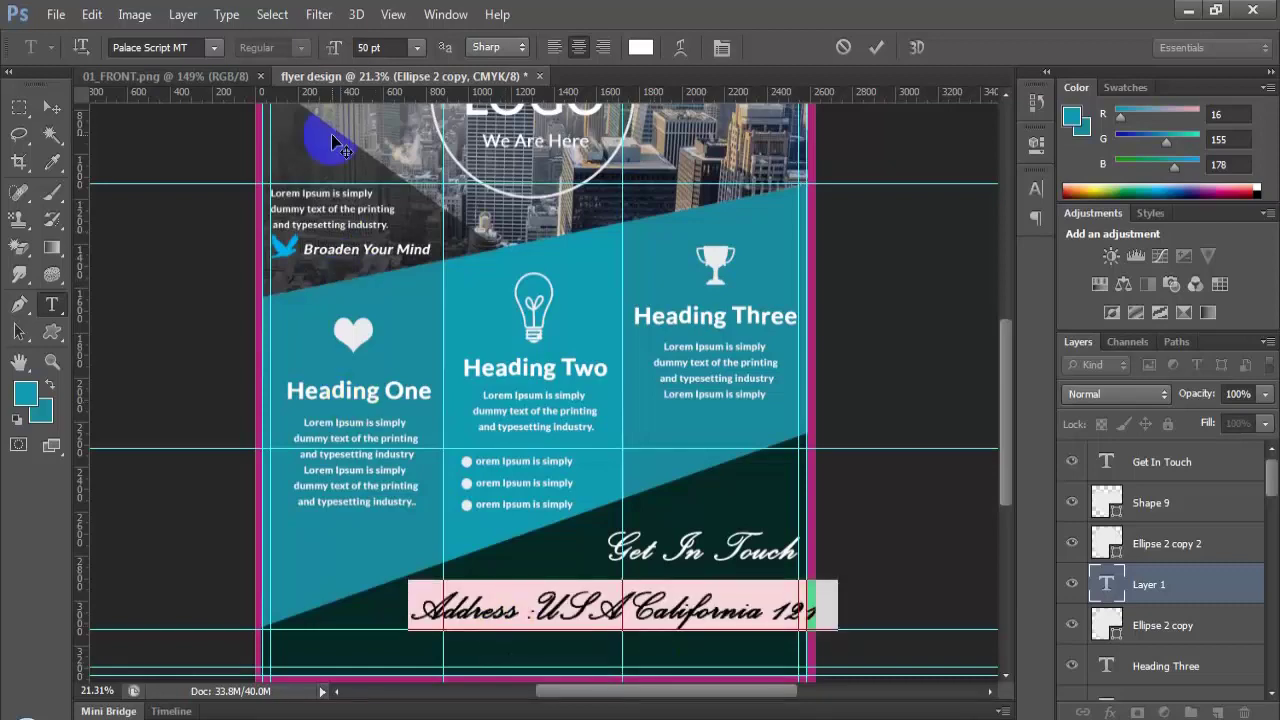
left_click(213, 47)
left_click(195, 47)
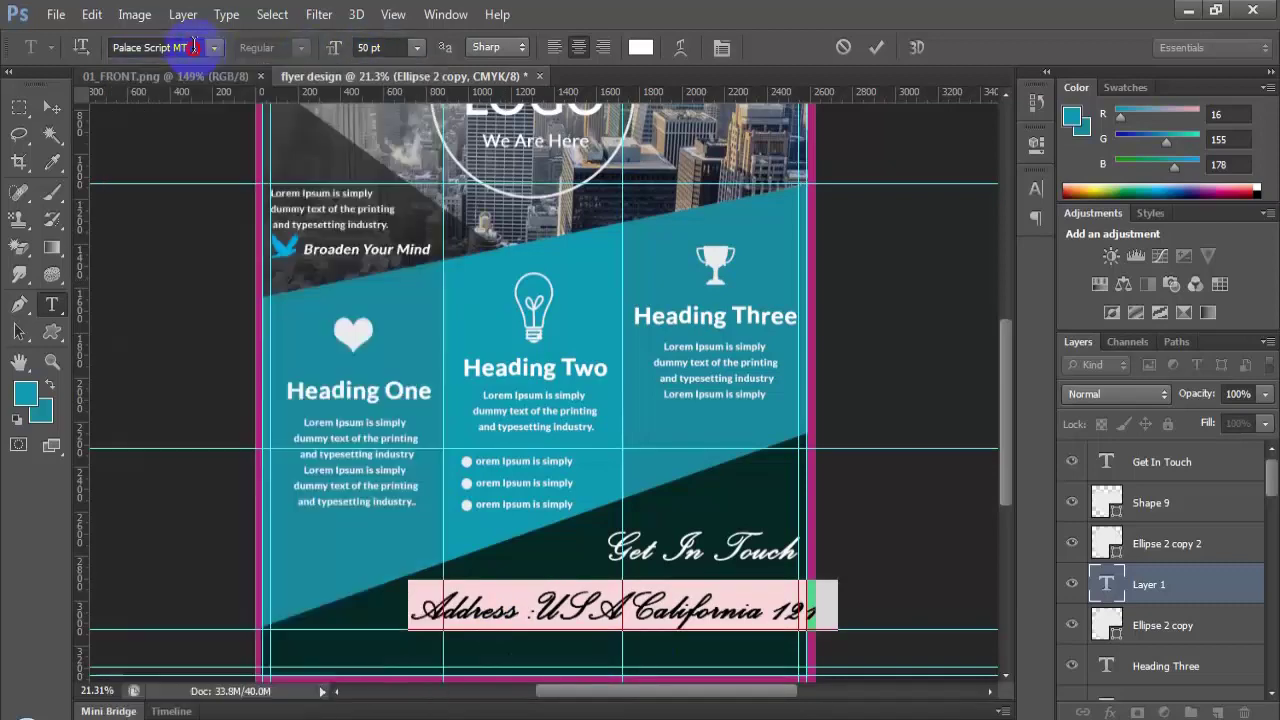
left_click(213, 47)
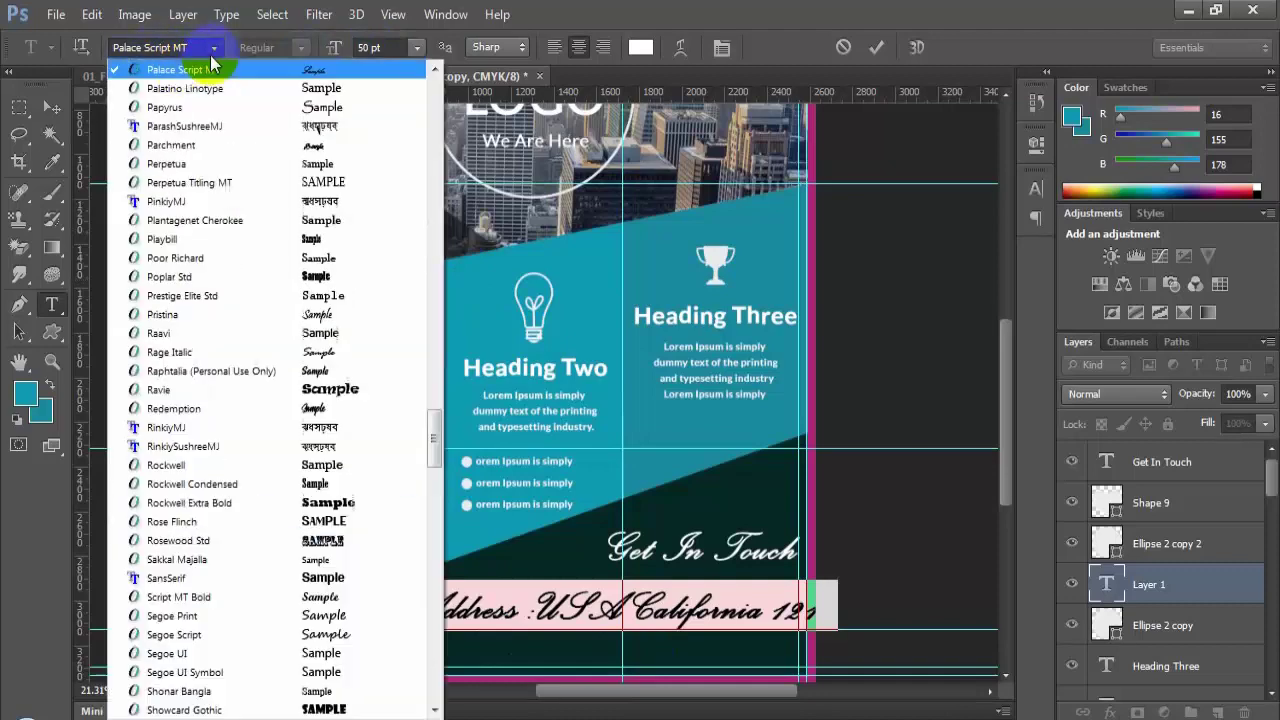
left_click(172, 48)
key("Return")
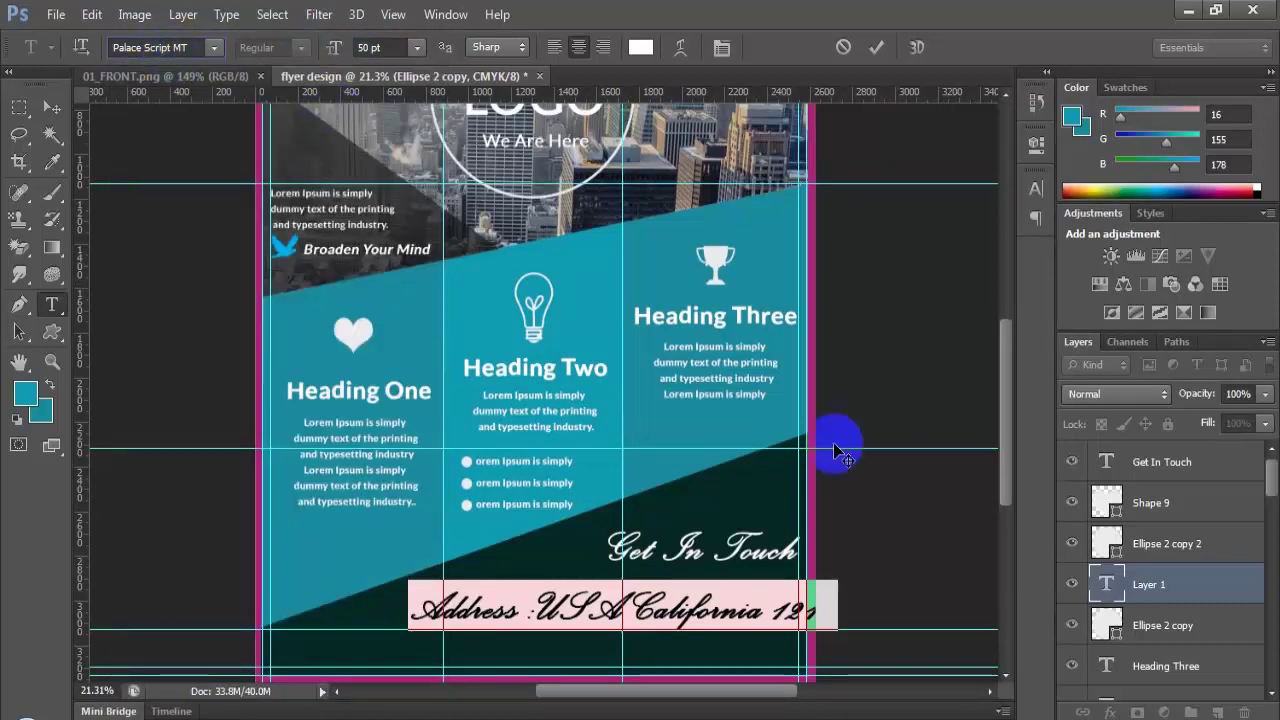
left_click(214, 48)
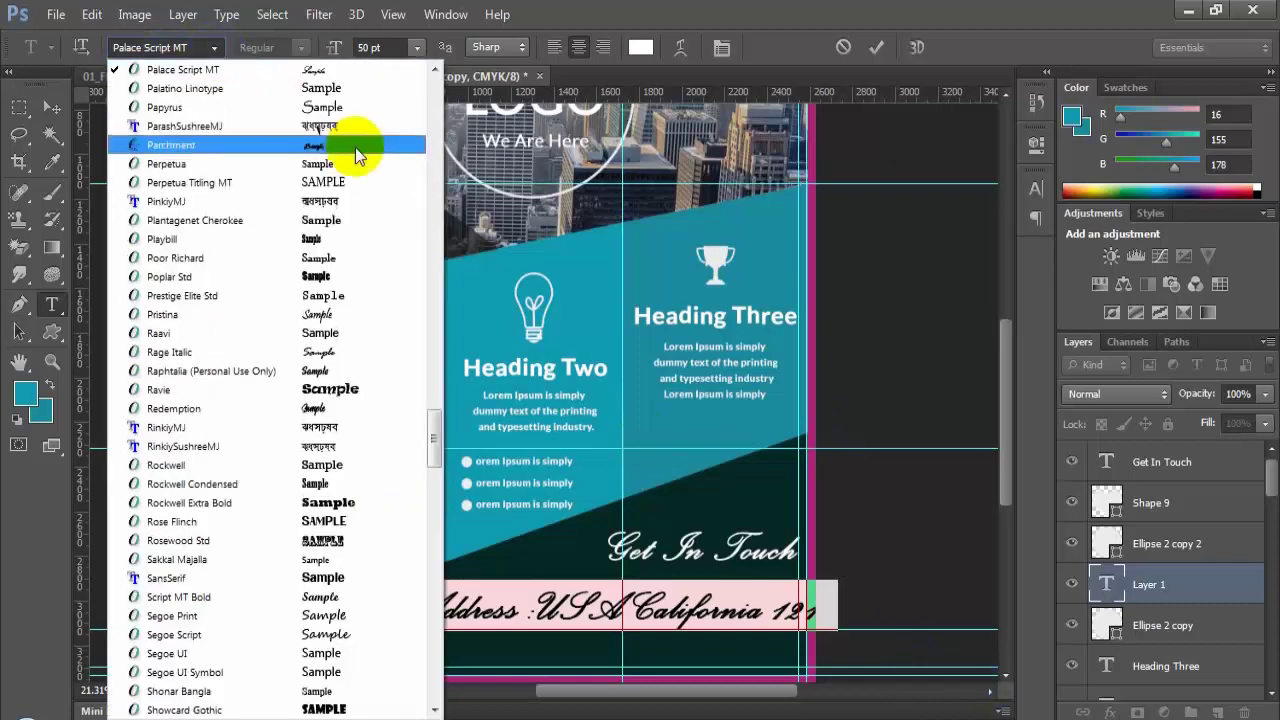
left_click_drag(417, 400, 422, 93)
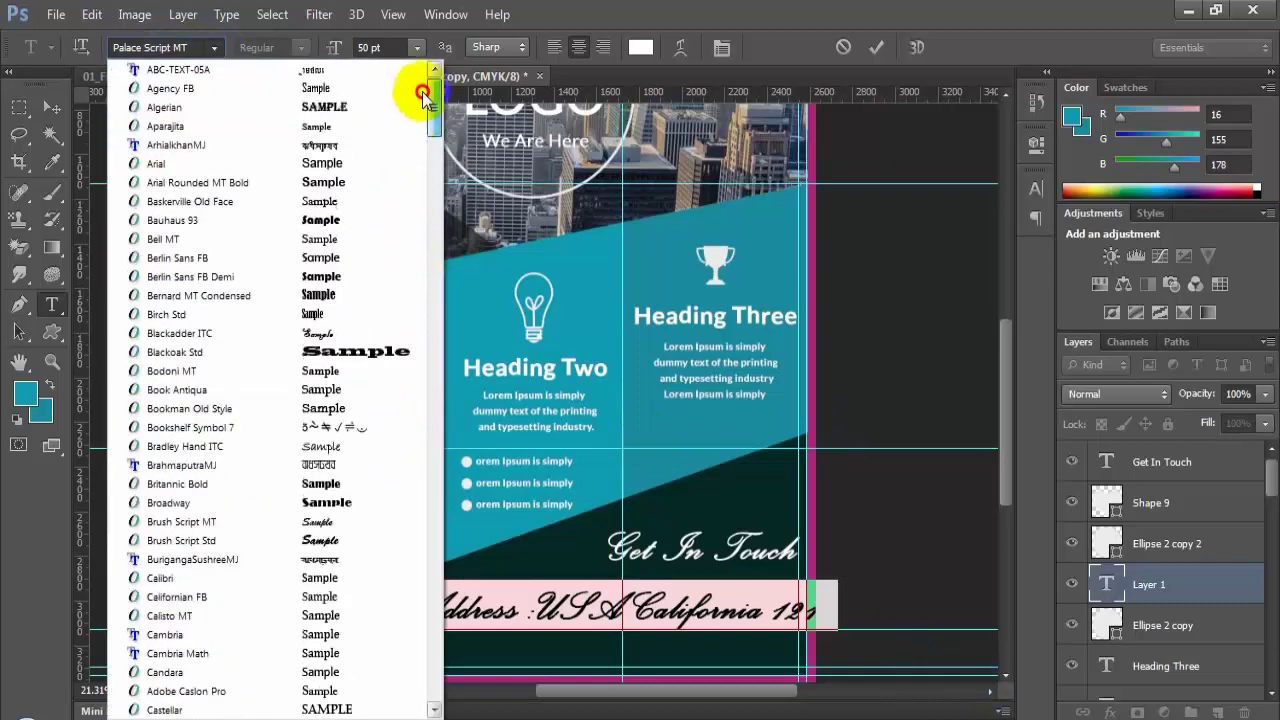
left_click(172, 46)
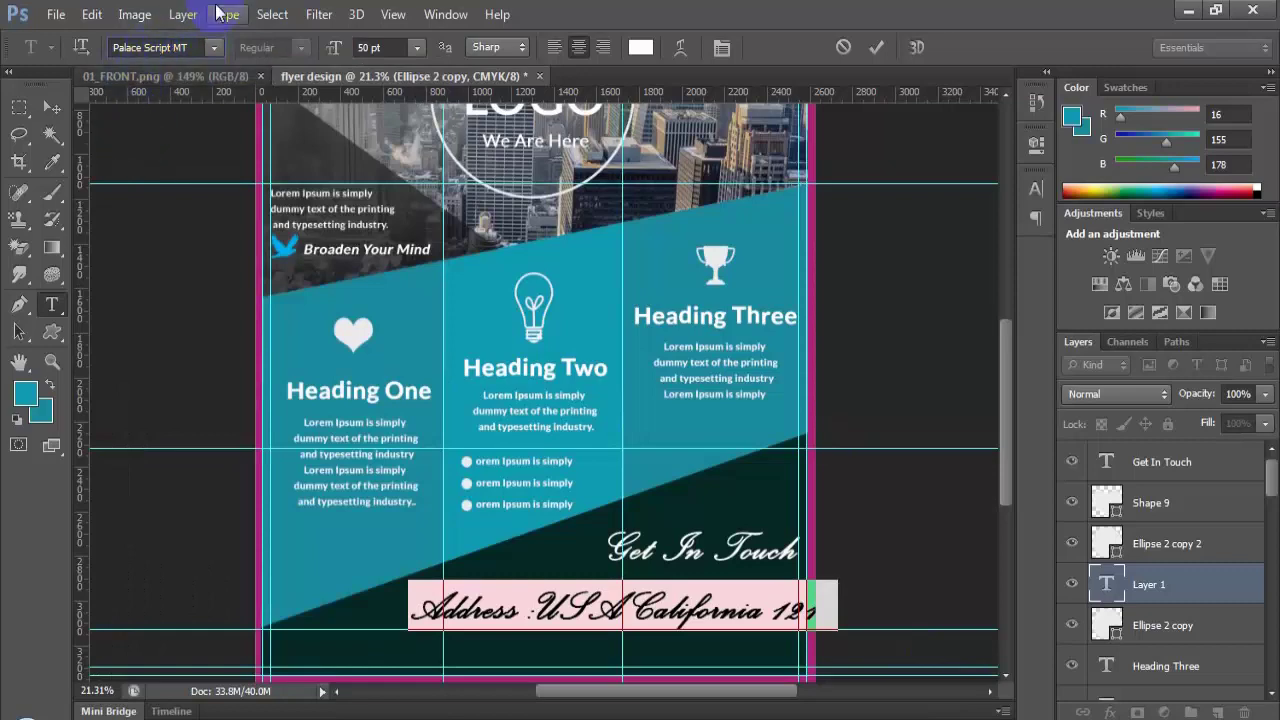
left_click(214, 48)
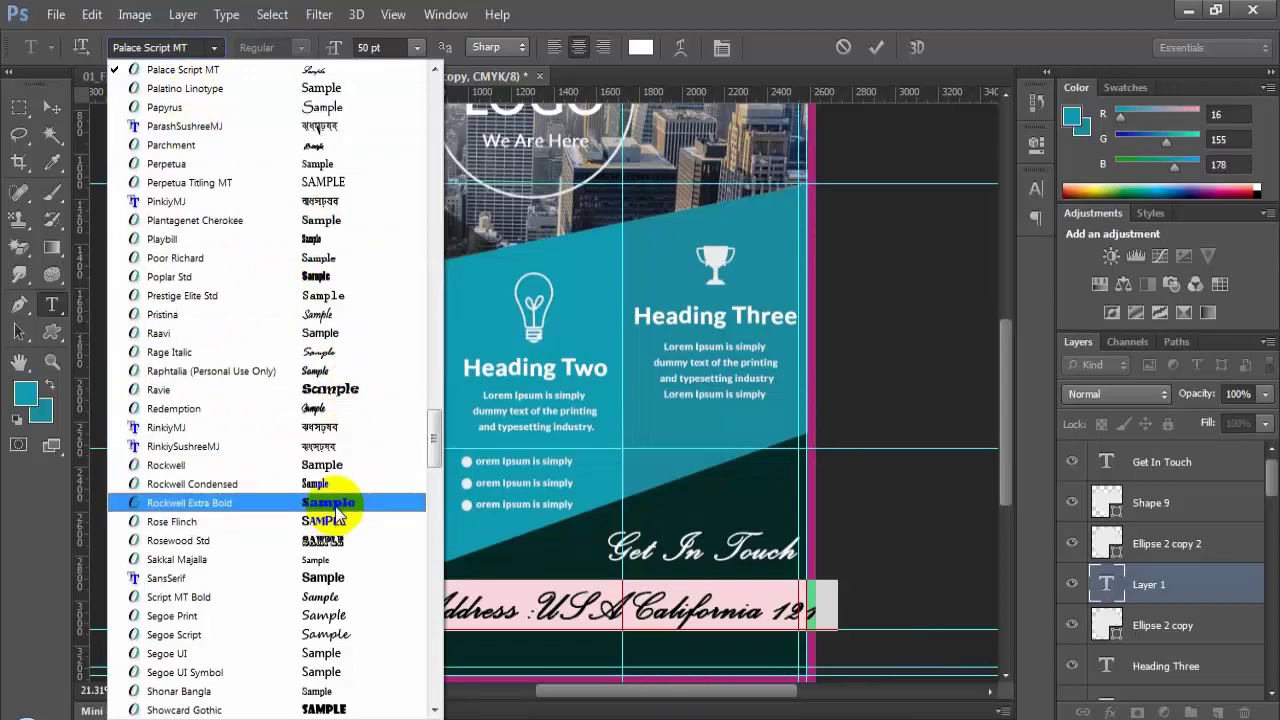
left_click(337, 578)
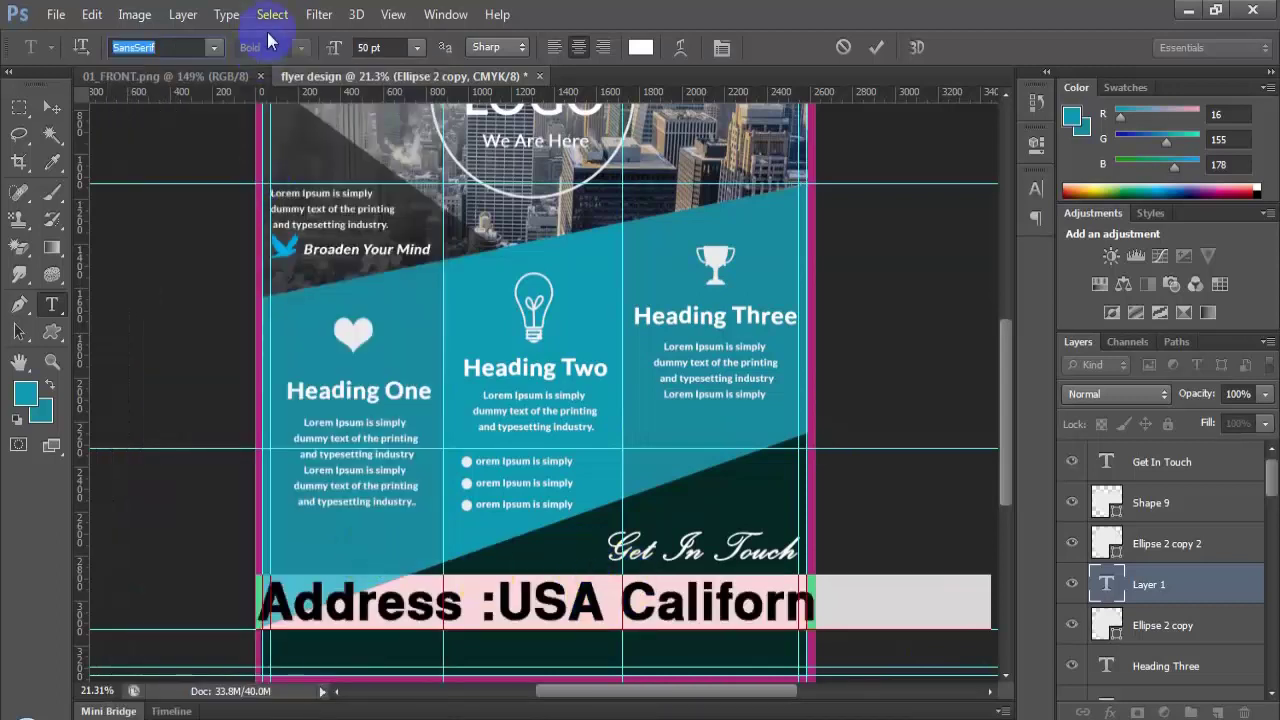
Step: Reduce the address text to 12 pt, move it within the dark area, and enlarge it to 21 pt
left_click(417, 47)
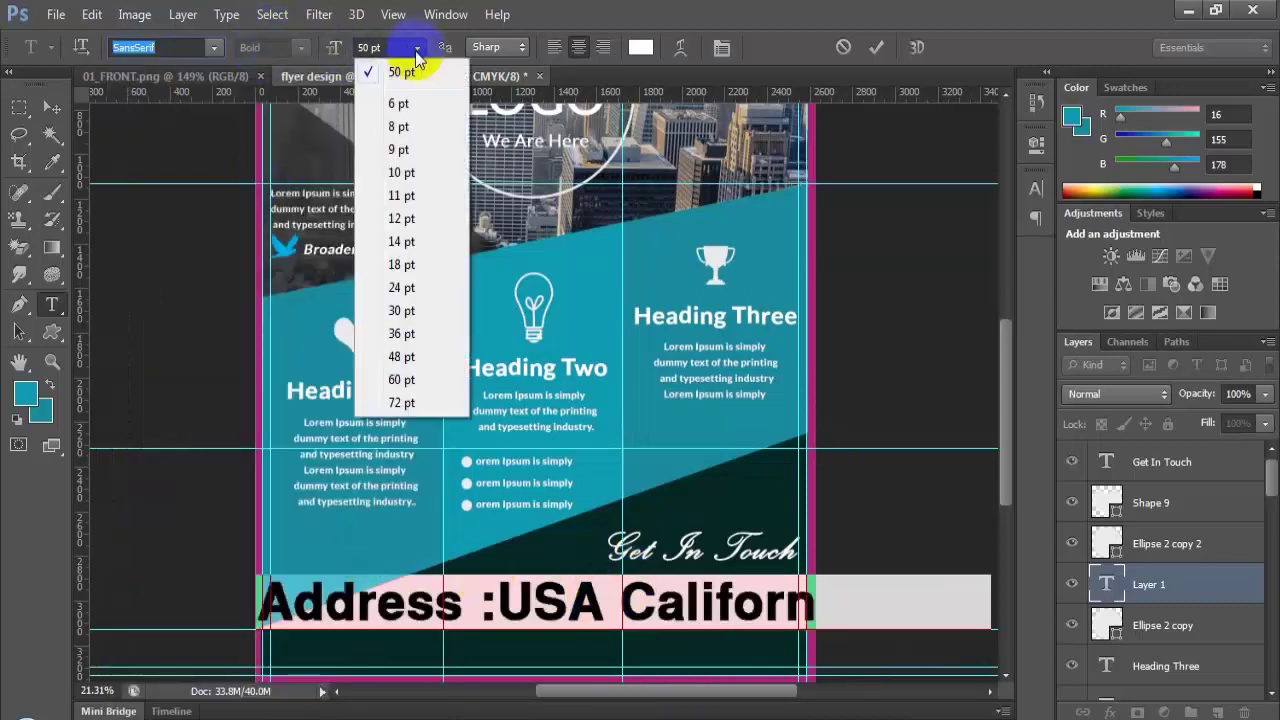
left_click(408, 219)
left_click_drag(751, 614, 839, 597)
key("Up")
key("Up")
key("Up")
key("Up")
key("Up")
key("Up")
key("Up")
key("Up")
key("Up")
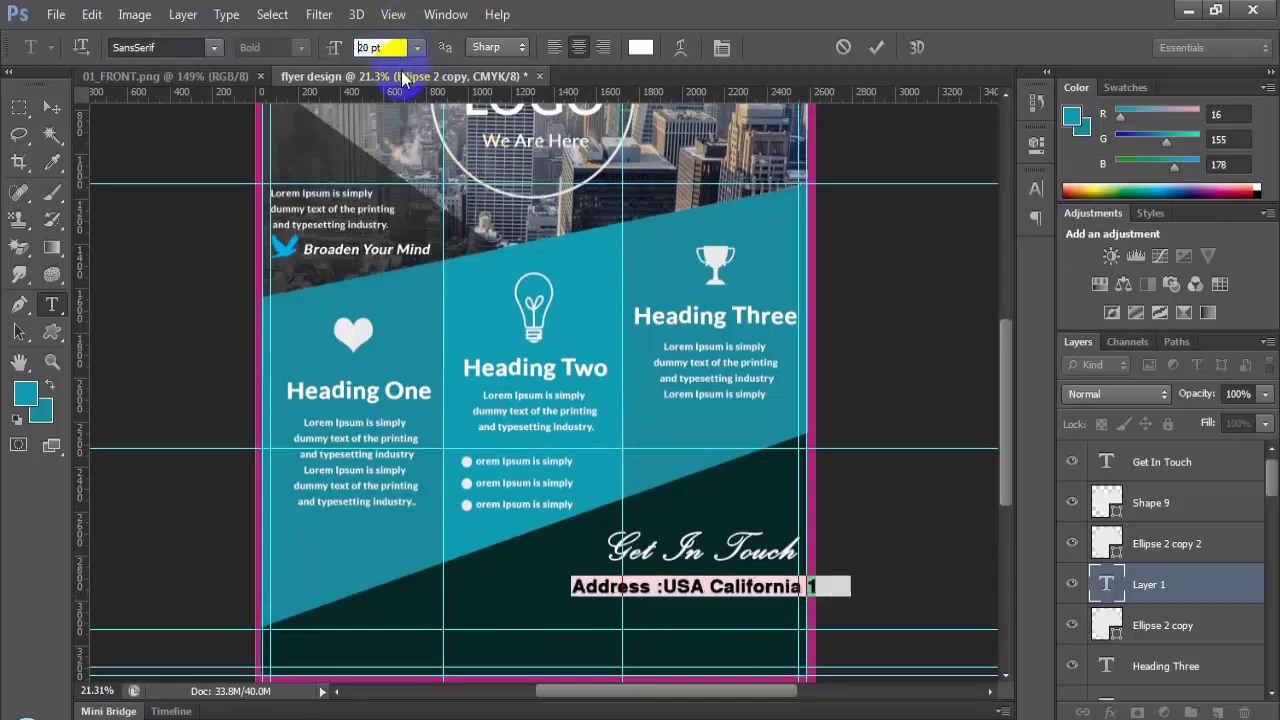
Step: Align the address line's right edge with the inner right margin guide and put a space after the colon
left_click_drag(887, 617, 846, 609)
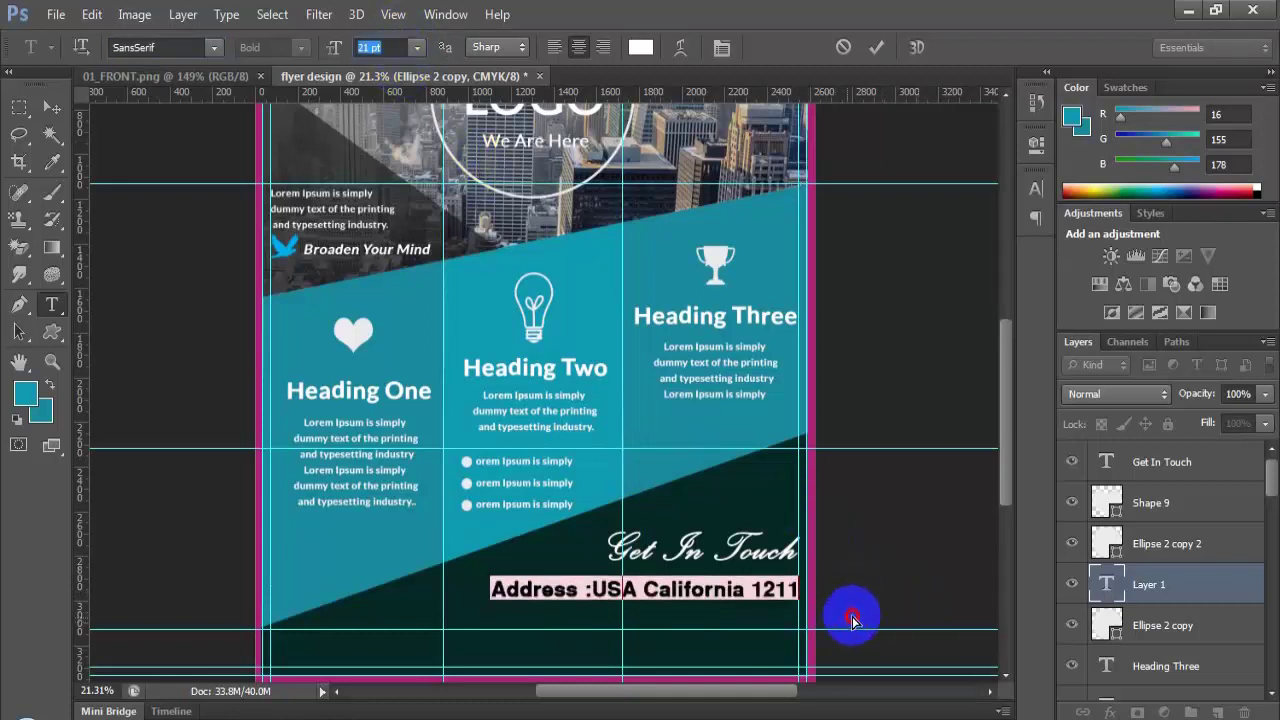
left_click(589, 589)
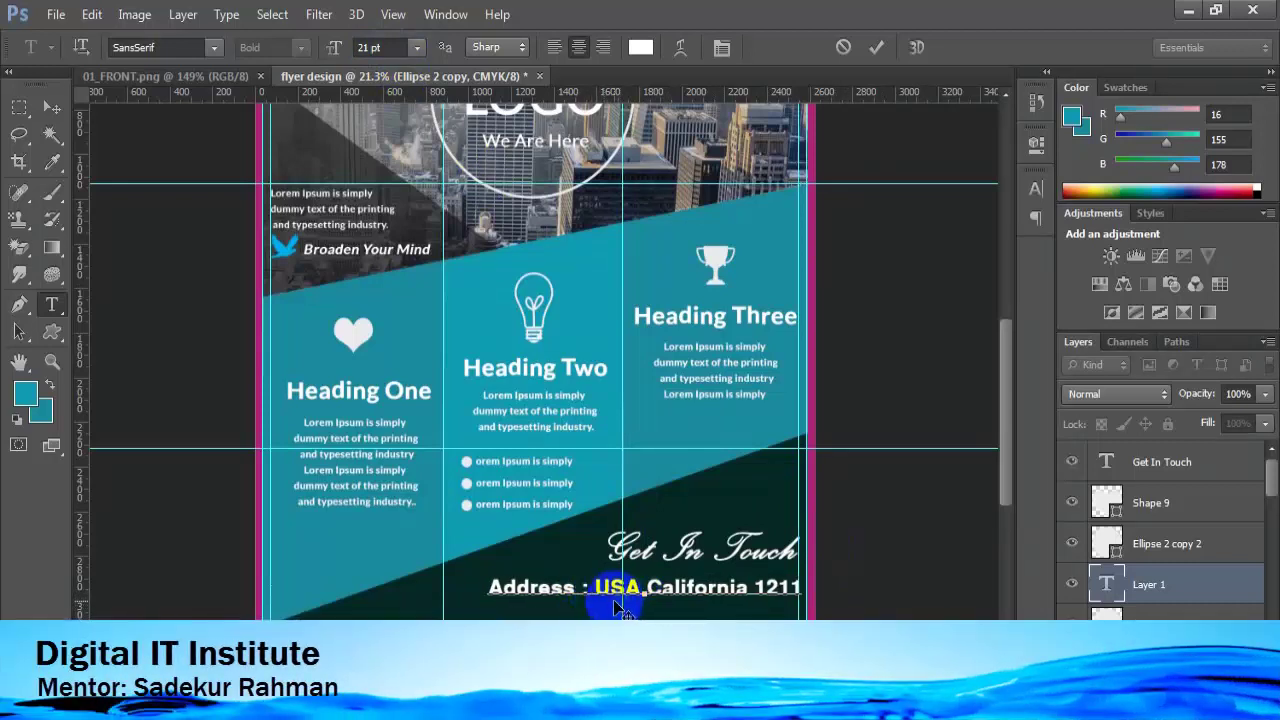
key("BackSpace")
Step: Set the address text to 17 pt, realign its right edge with the inner right margin guide and commit the edit
key("ctrl+a")
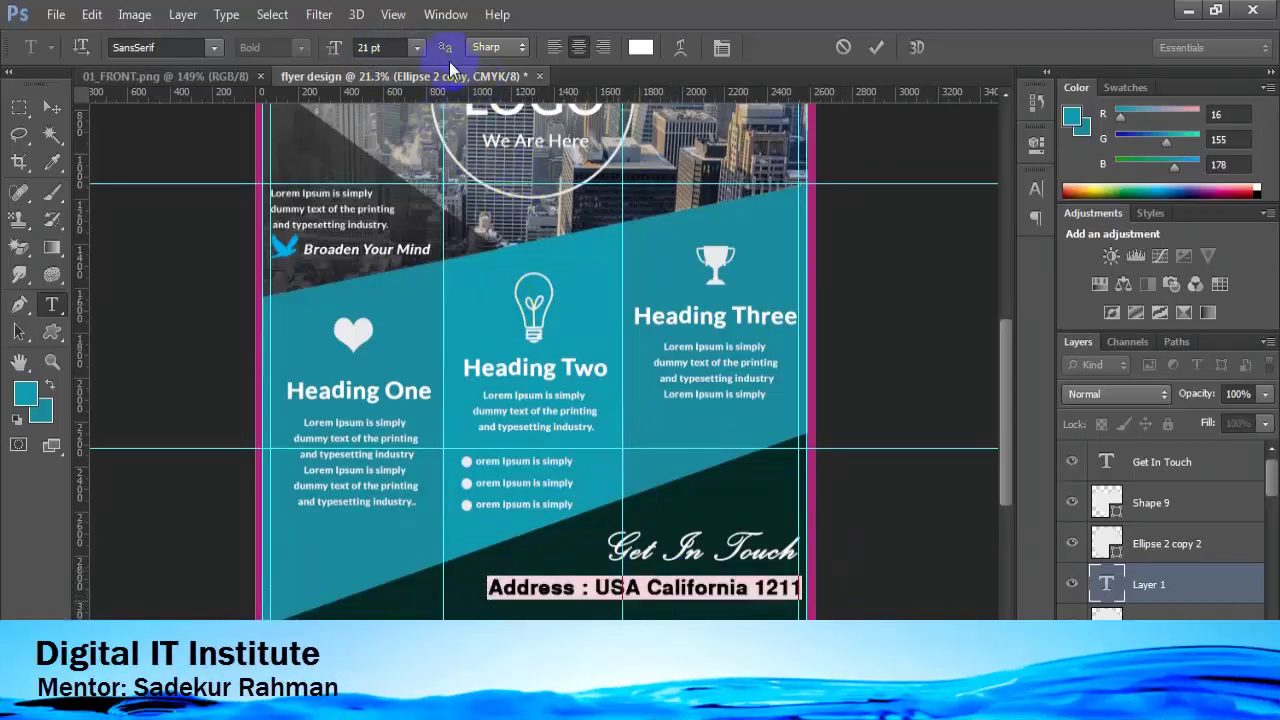
left_click(372, 47)
key("Down")
key("Down")
key("Down")
key("Down")
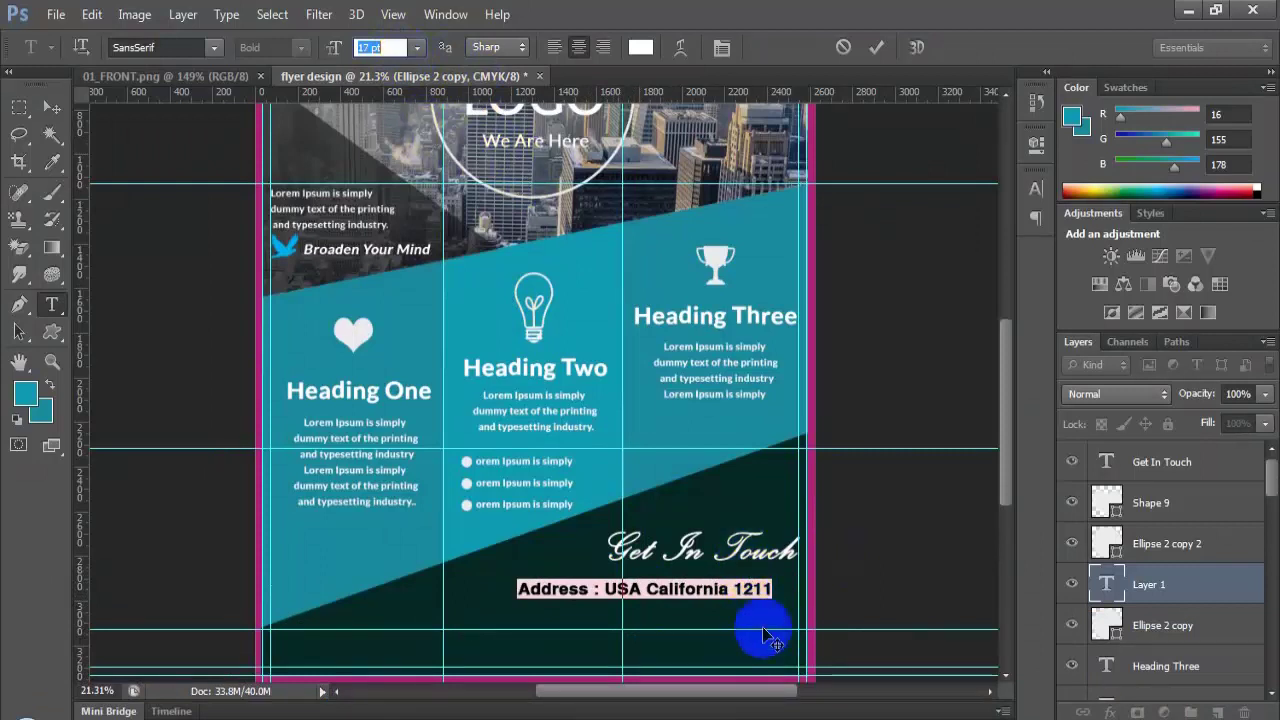
left_click_drag(762, 632, 789, 632)
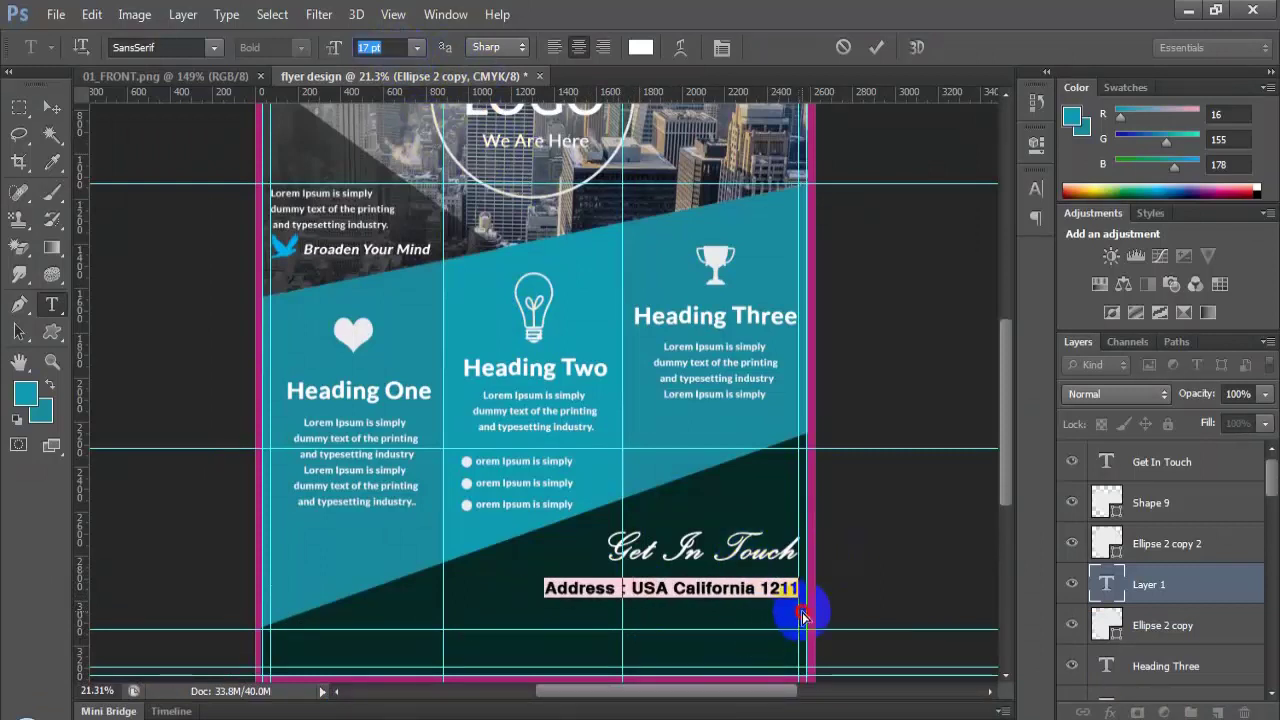
left_click(1184, 549)
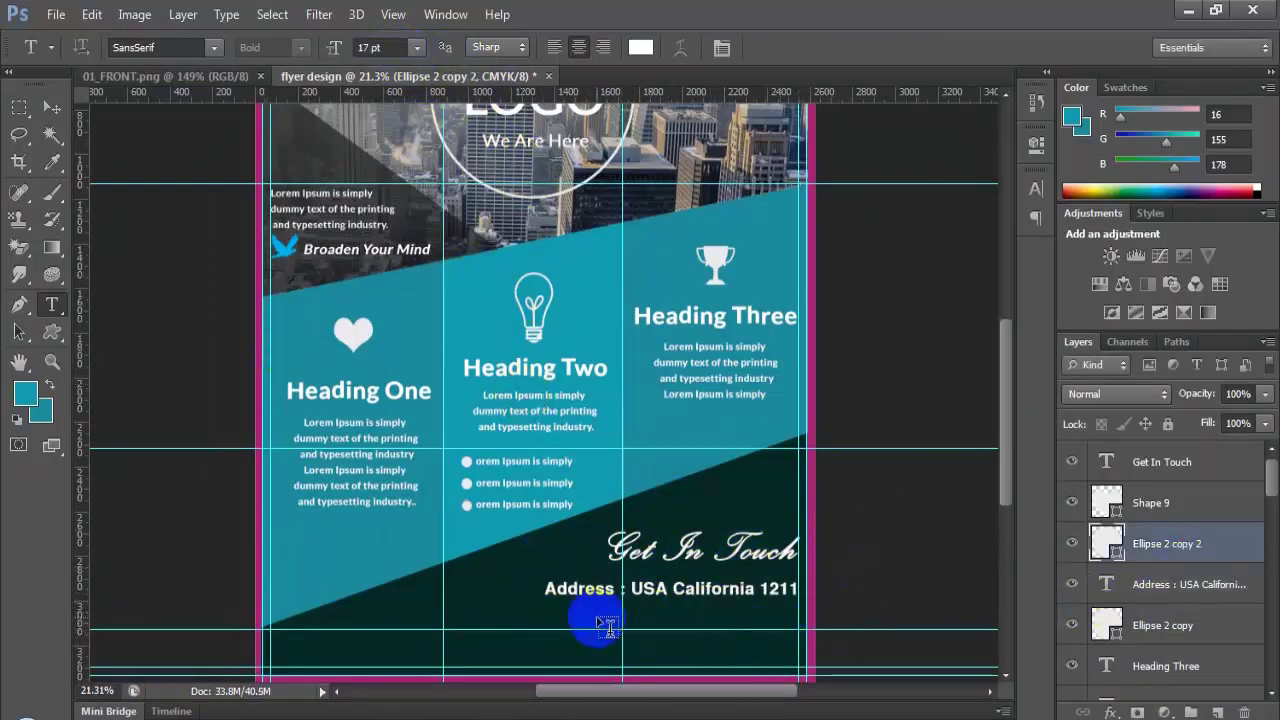
Step: Add an "Email:" line with the contact's email as new text directly below the address, aligned to the inner right margin guide
left_click(548, 616)
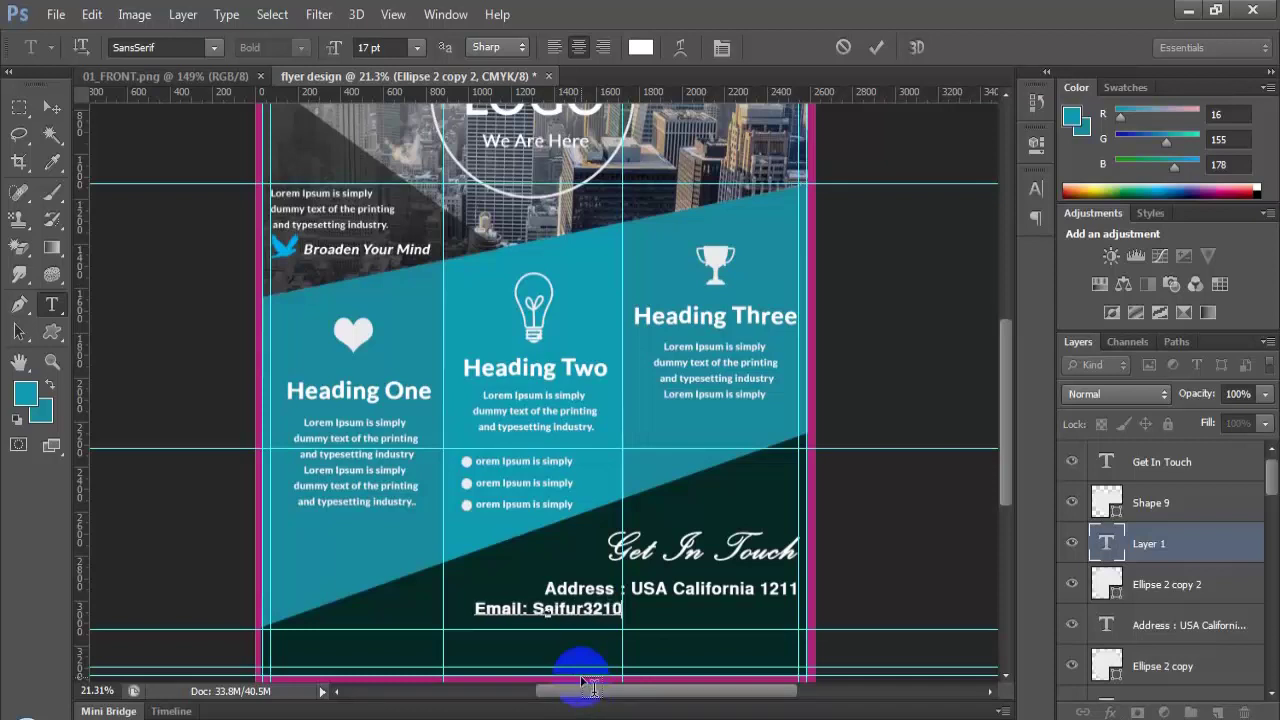
type("@gmail.com")
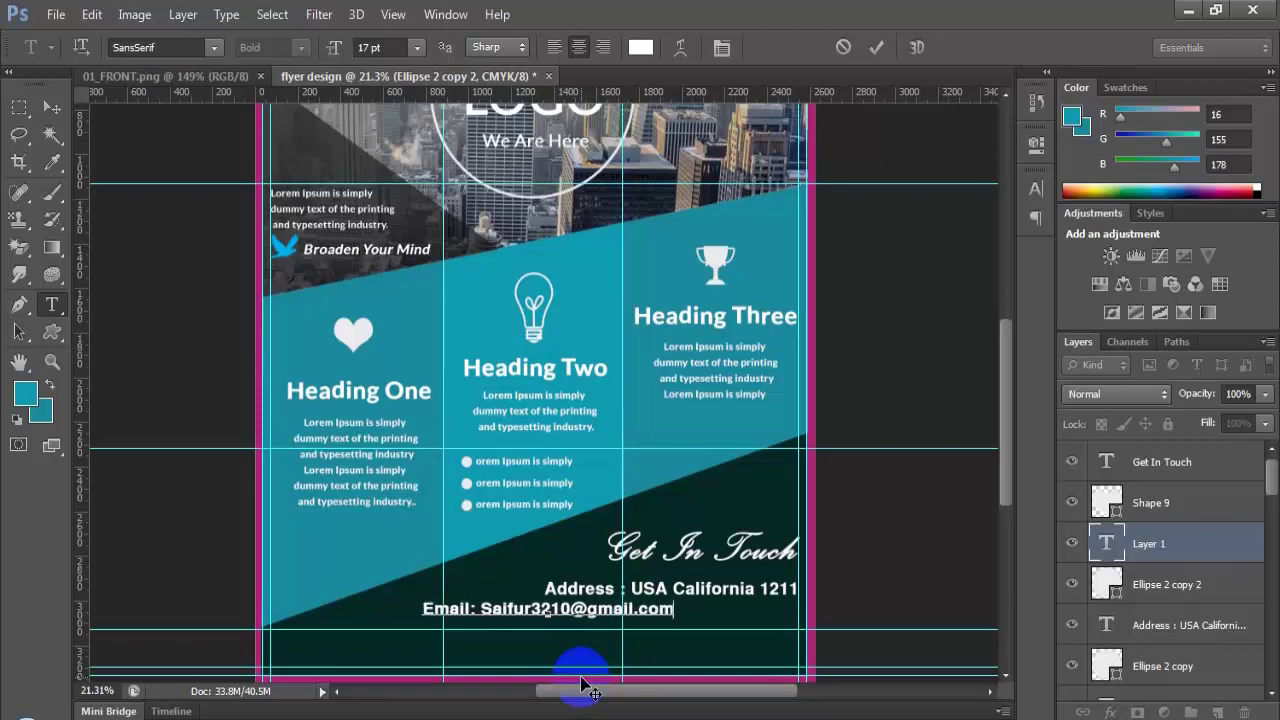
left_click_drag(729, 623, 815, 652)
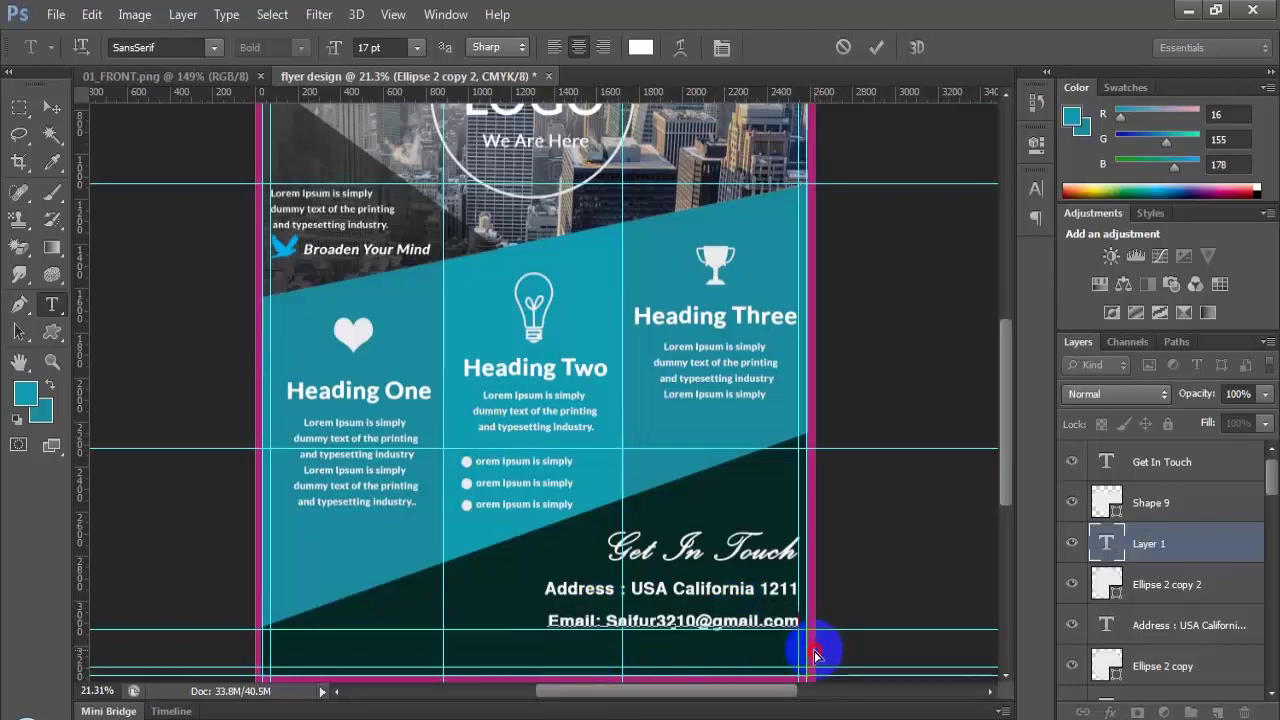
left_click(790, 622)
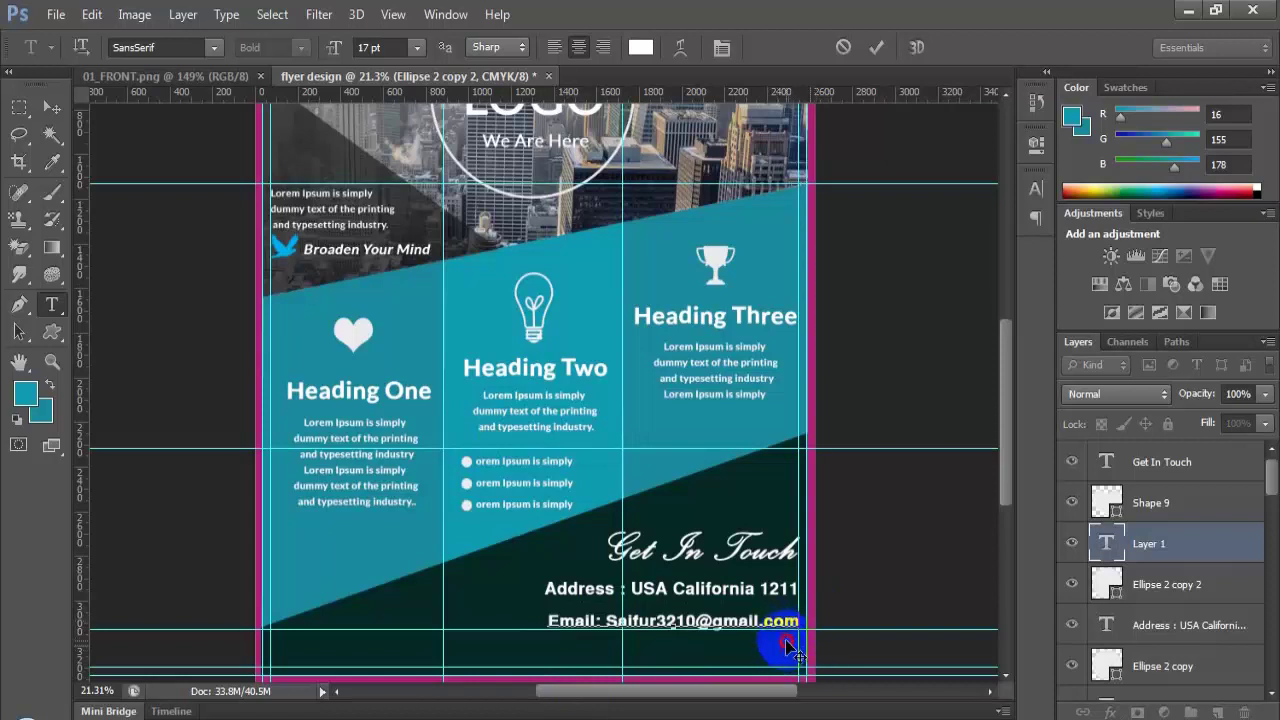
left_click_drag(787, 642, 789, 634)
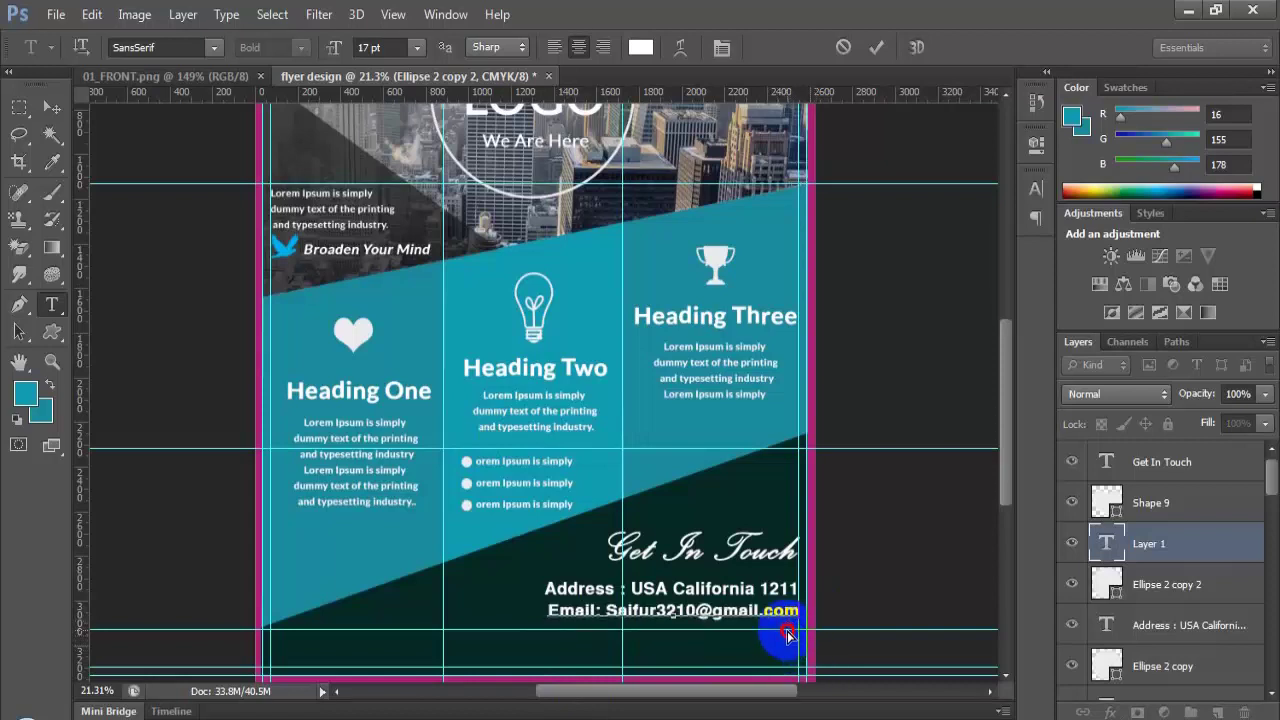
left_click(1118, 585)
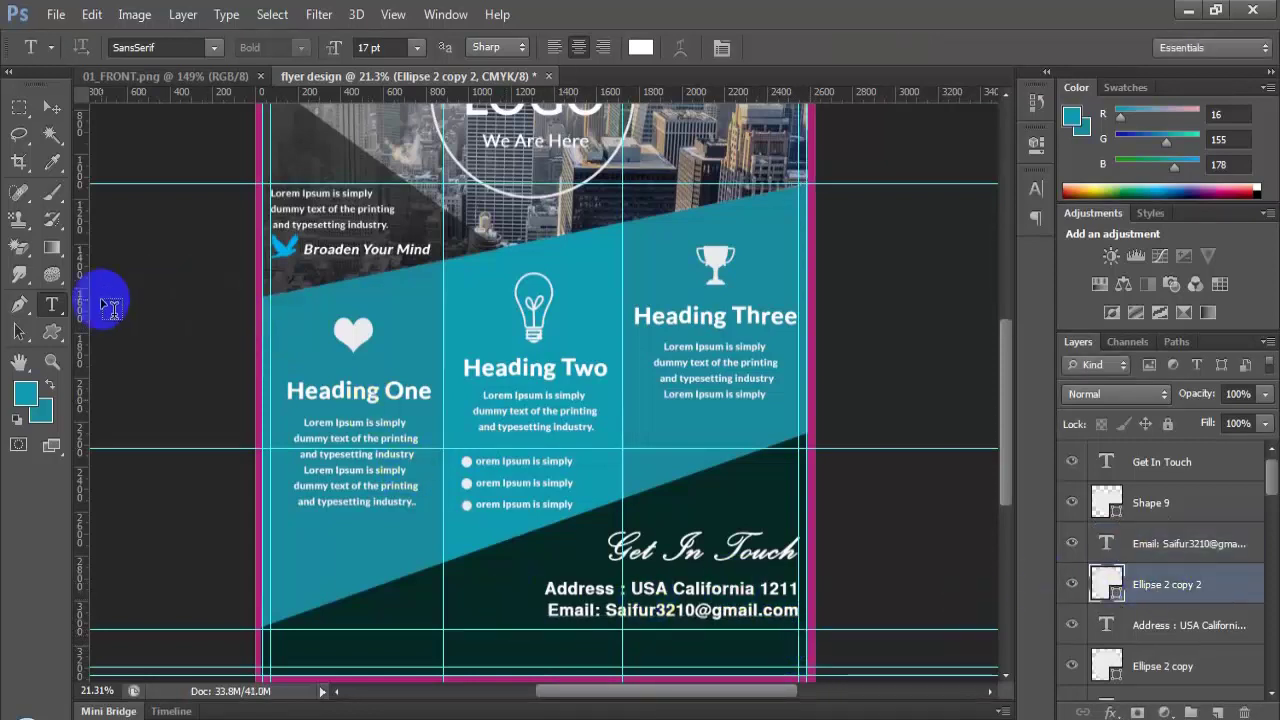
Step: Add a "Mobile:" line with the contact's phone number as new text directly below the email, aligned to the inner right margin guide
left_click(18, 107)
left_click(52, 304)
left_click(633, 676)
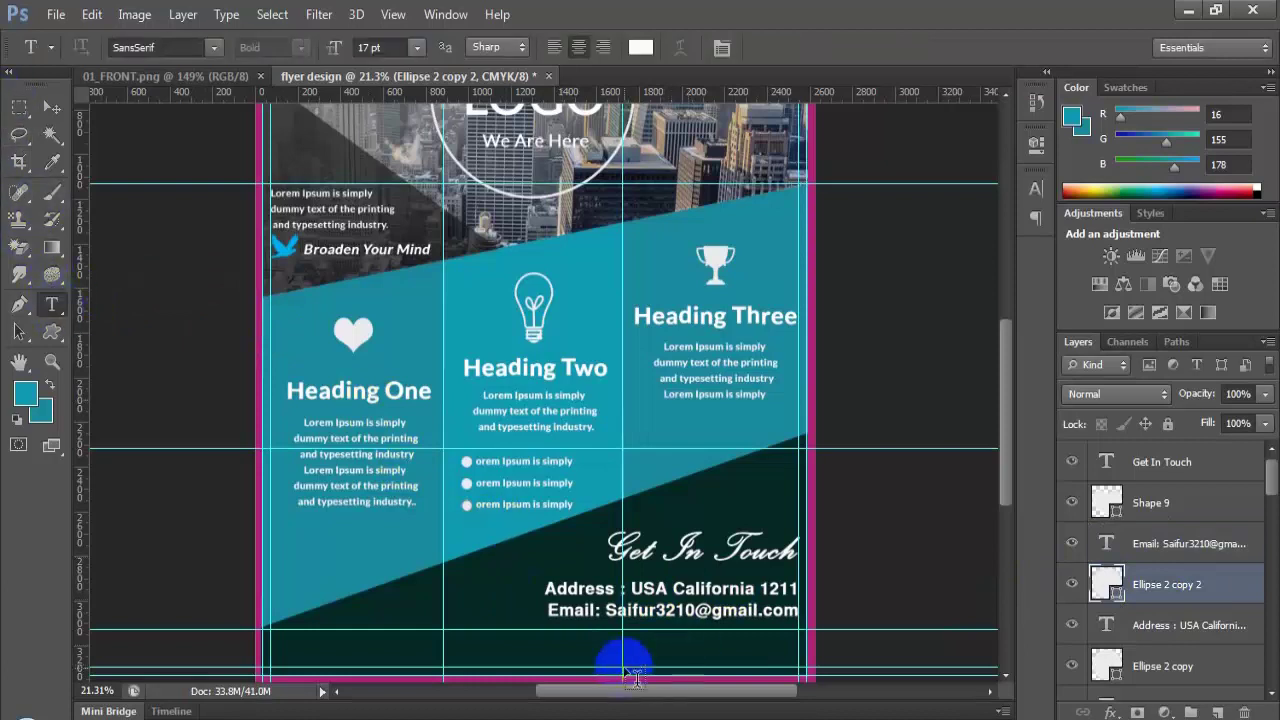
left_click(565, 648)
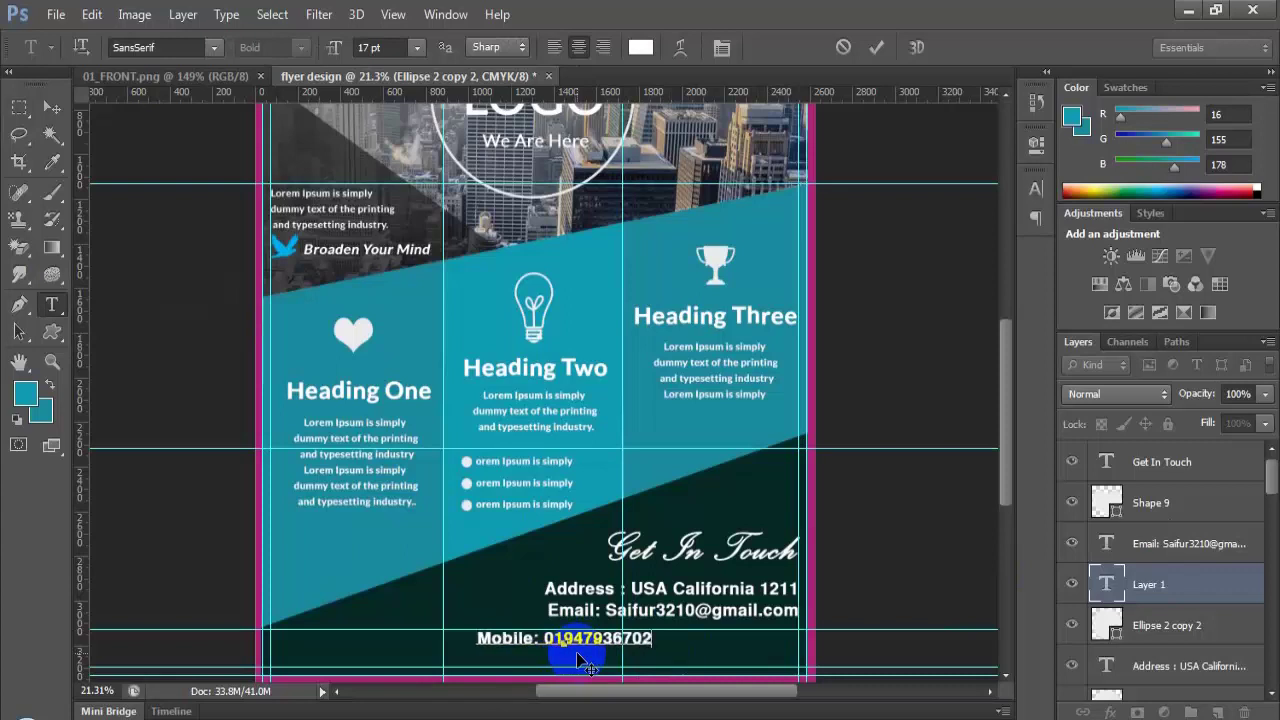
left_click_drag(672, 660, 822, 650)
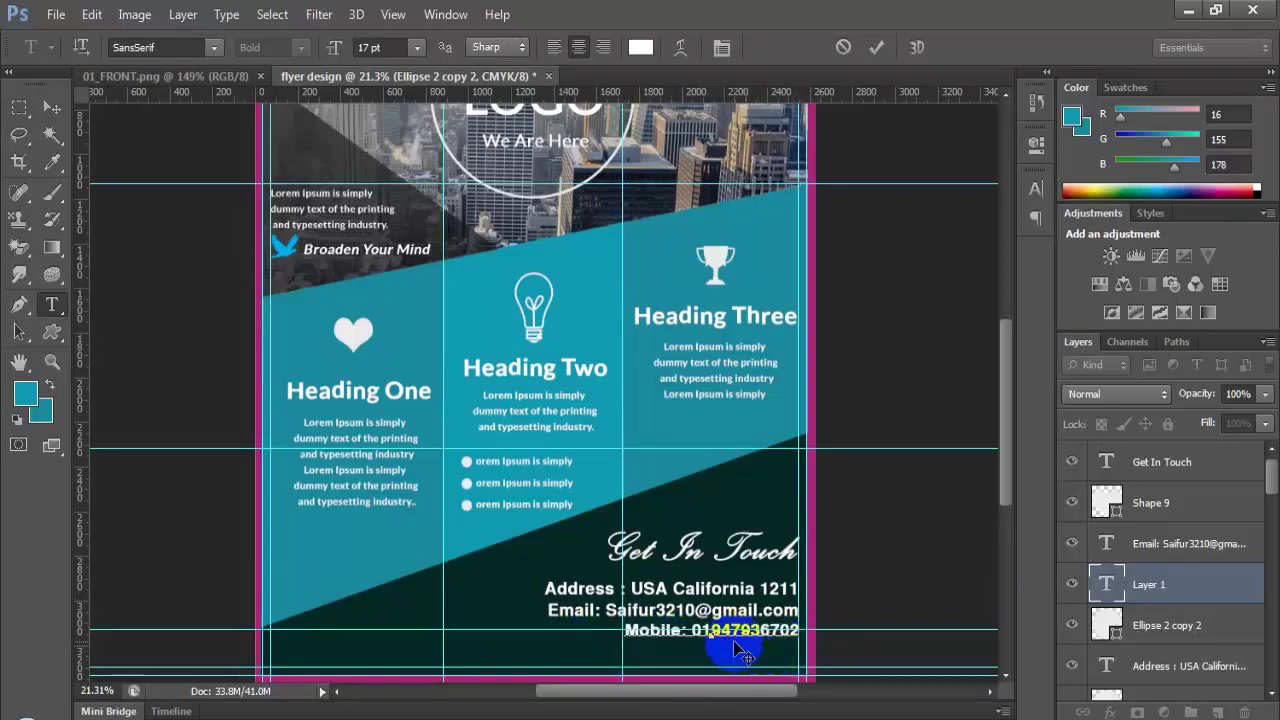
scroll(737, 649, "up", 2)
scroll(735, 630, "up", 1)
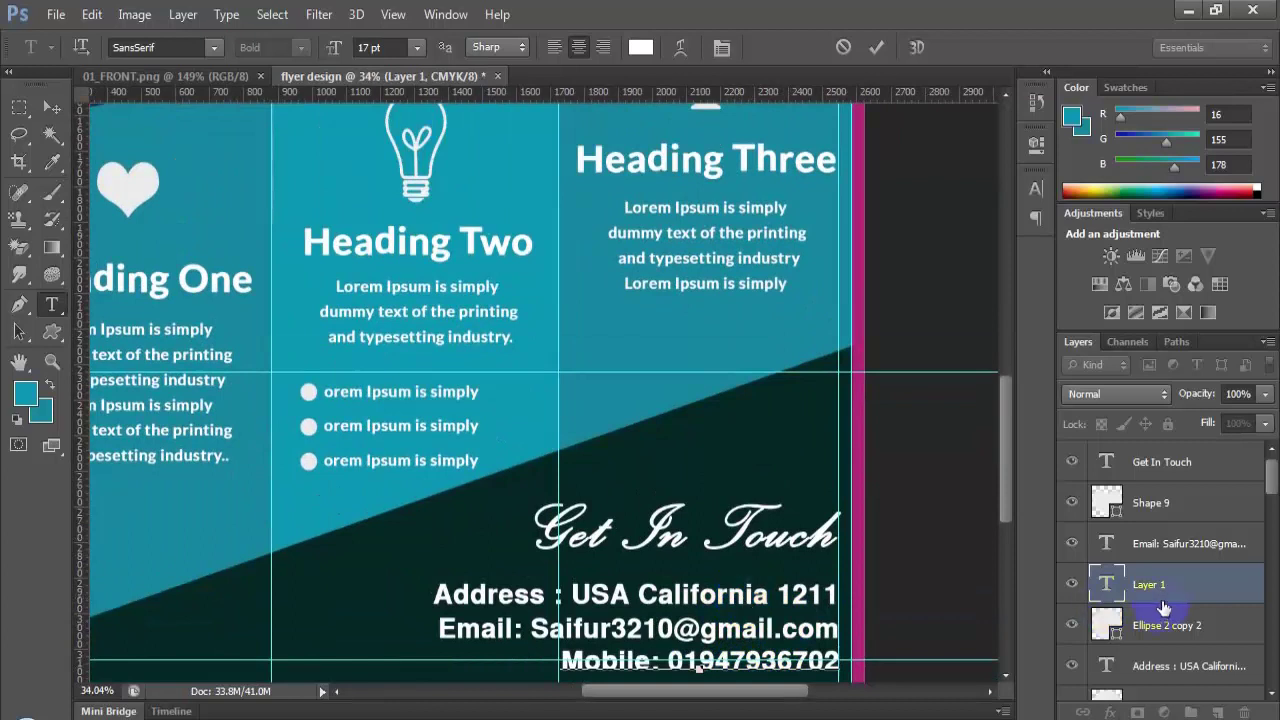
left_click(19, 107)
Step: Select the address, email and mobile text layers, draw a rectangular marquee around them and even out the lines' vertical spacing
left_click(51, 112)
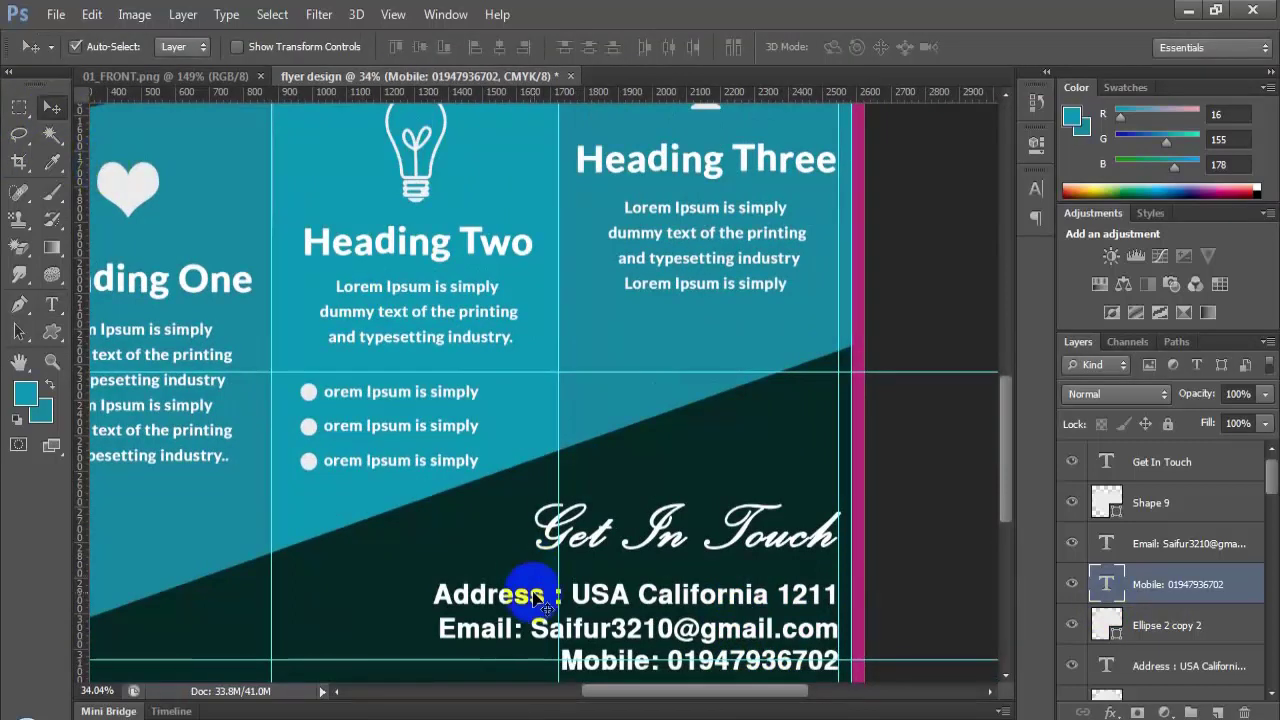
left_click(530, 588)
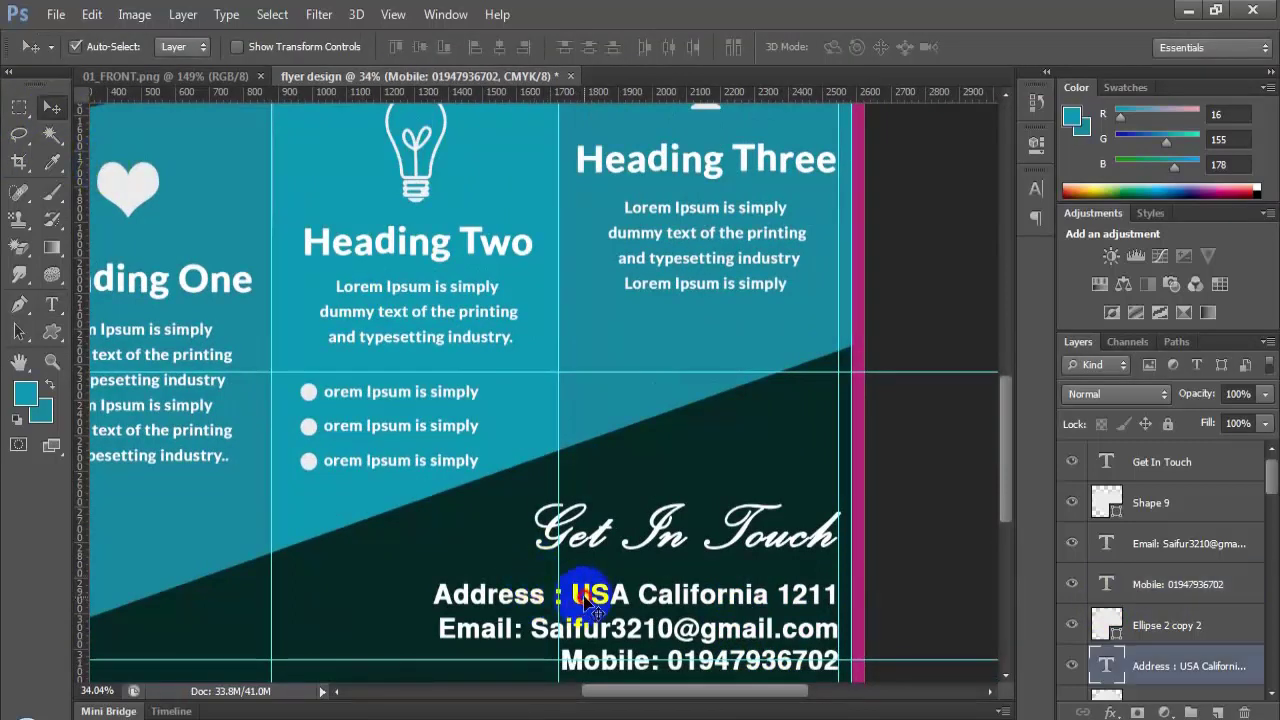
left_click(1182, 604, "ctrl")
left_click(1188, 543, "ctrl")
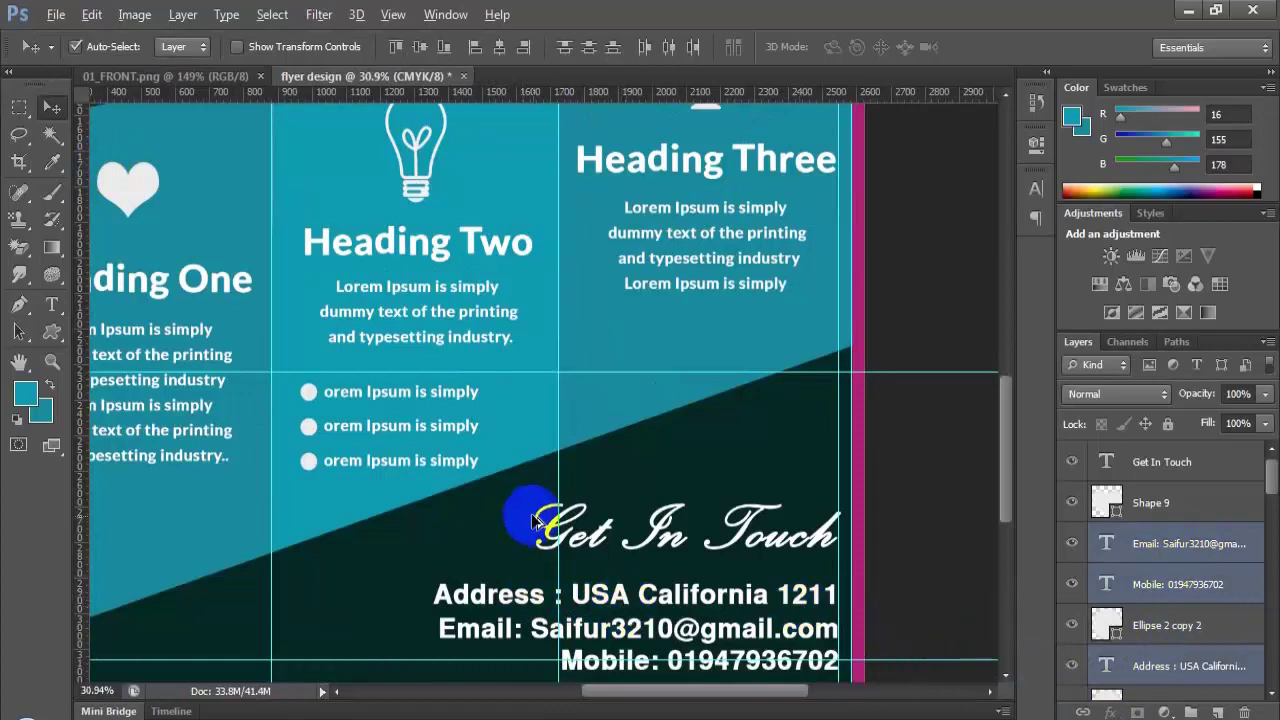
scroll(533, 520, "down", 3)
left_click(19, 107)
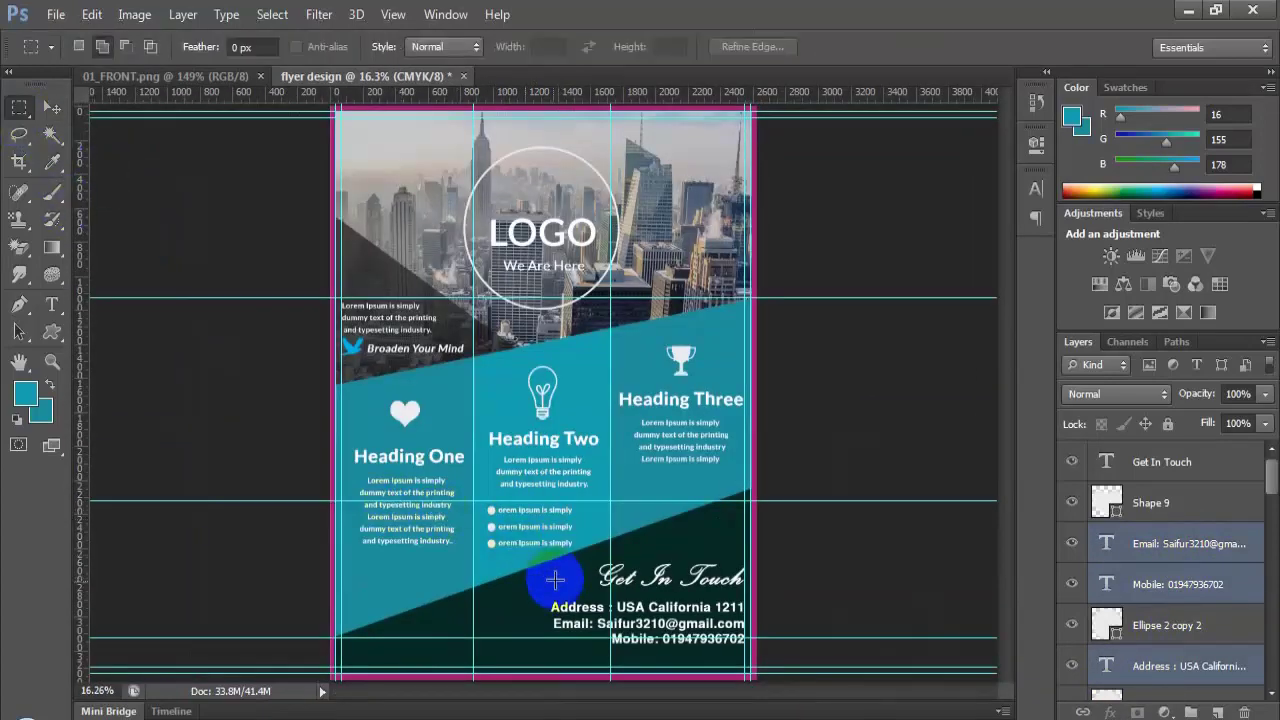
left_click_drag(471, 591, 745, 658)
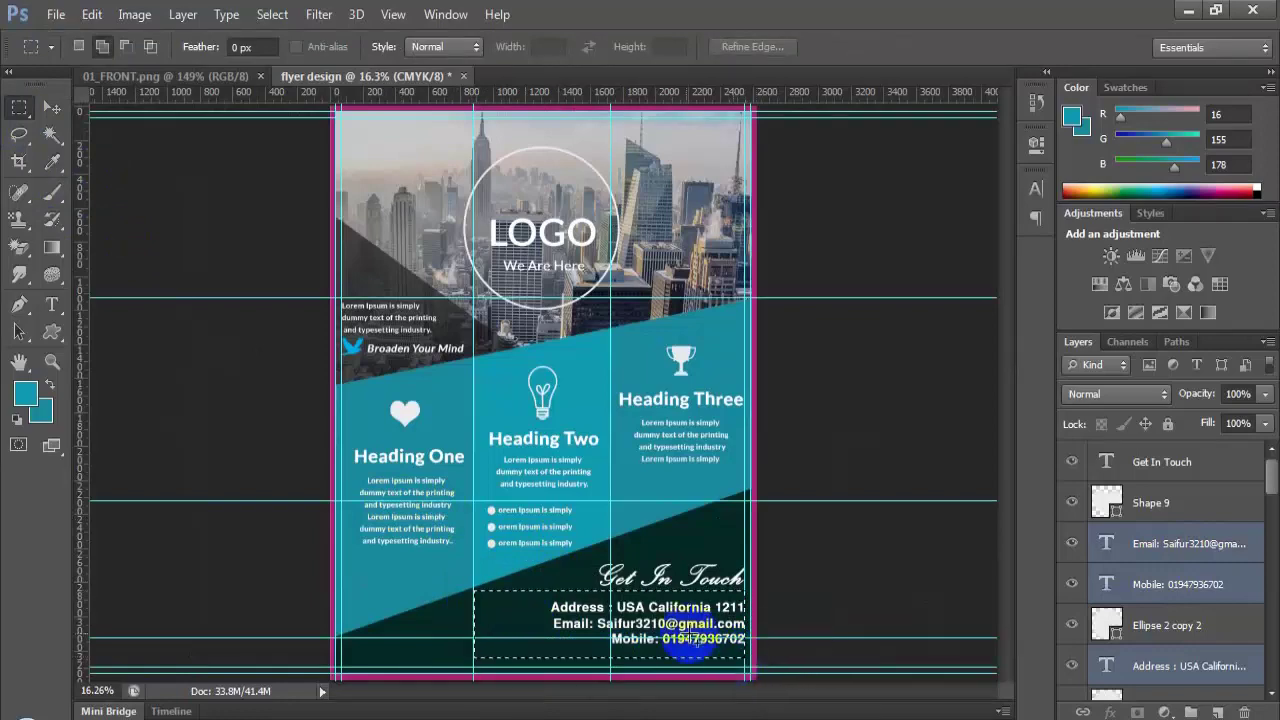
scroll(630, 645, "up", 5)
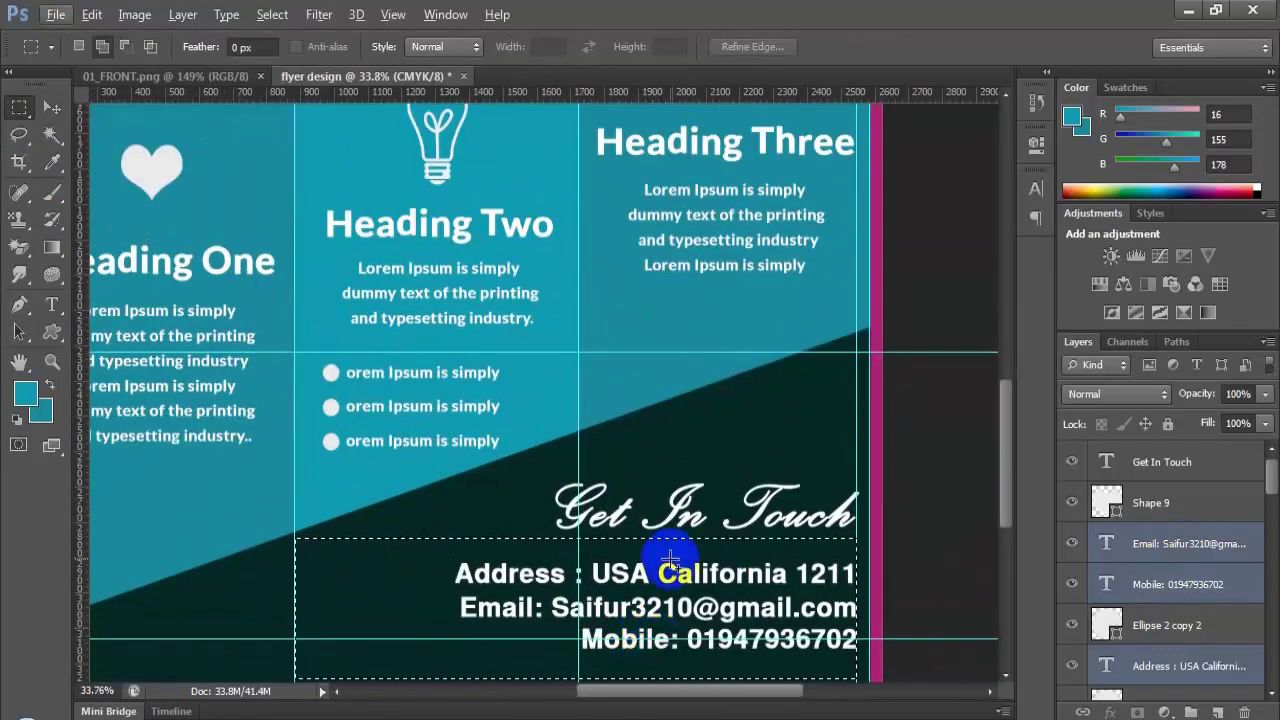
left_click(52, 107)
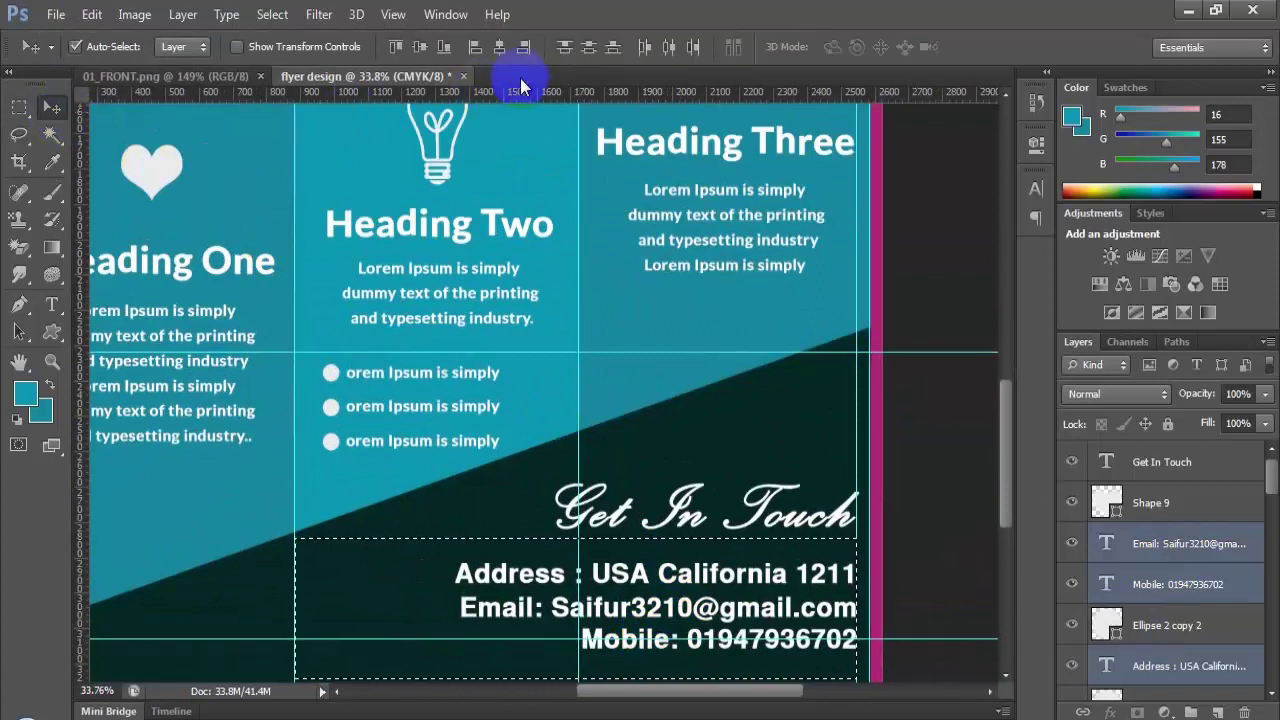
left_click(500, 47)
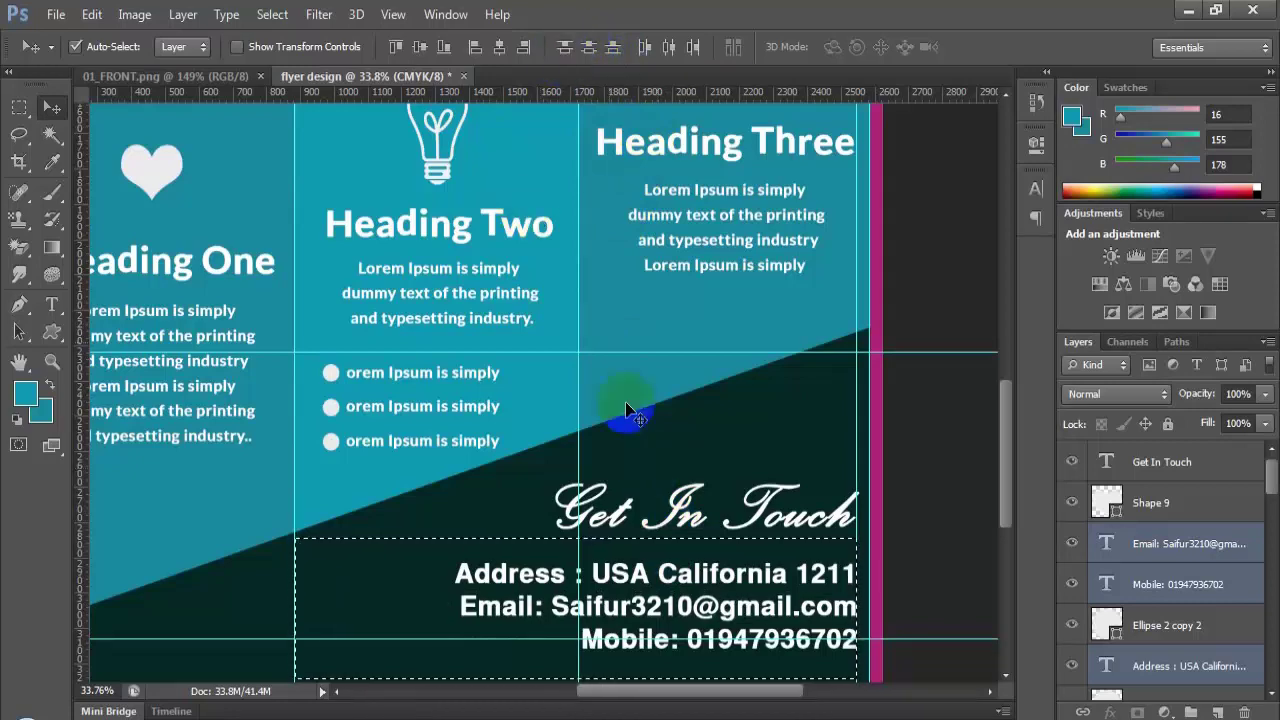
Step: Examine the contact block and the whole flyer, and compare the layout with the 01_FRONT.png reference
scroll(700, 620, "up", 2)
scroll(700, 618, "up", 2)
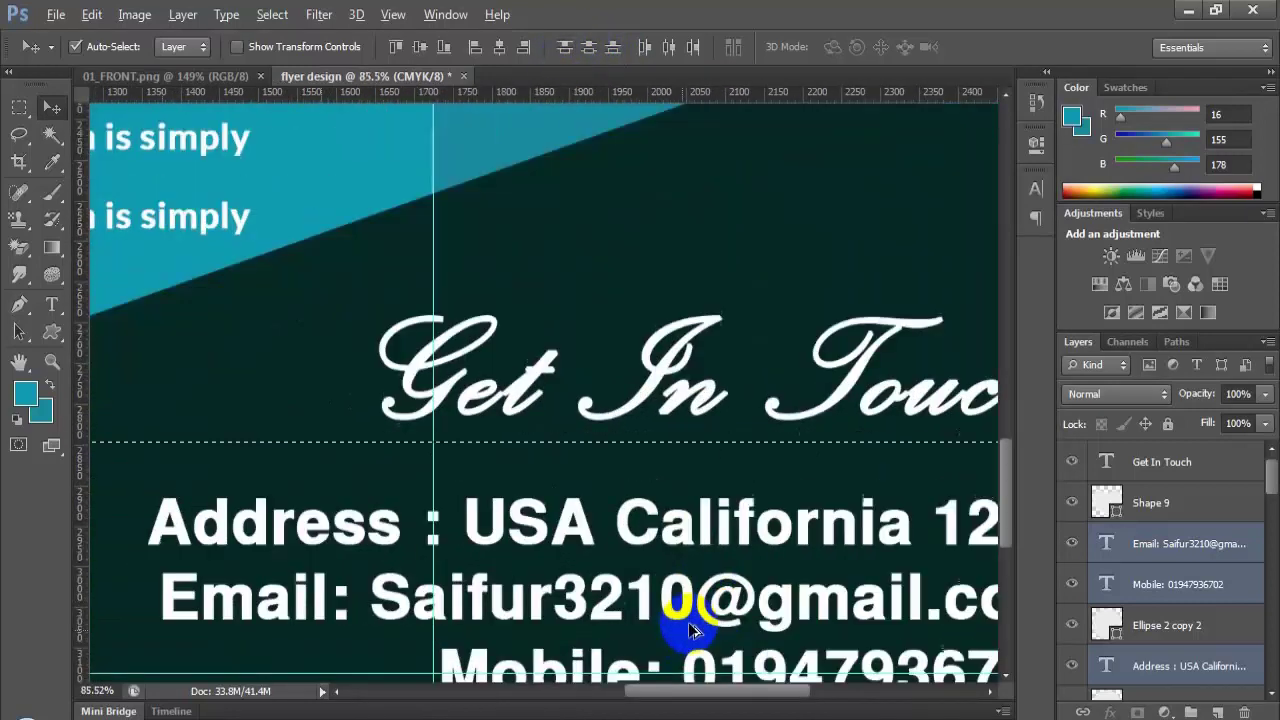
scroll(563, 523, "down", 4)
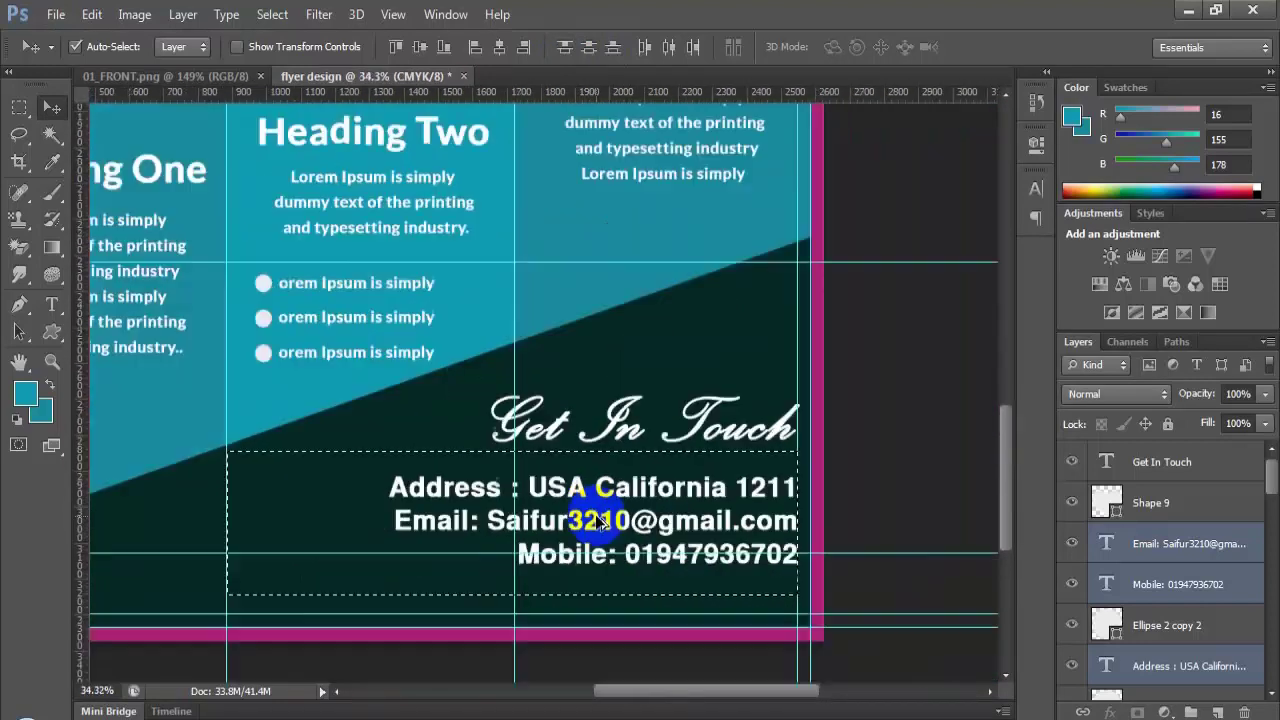
scroll(505, 595, "down", 3)
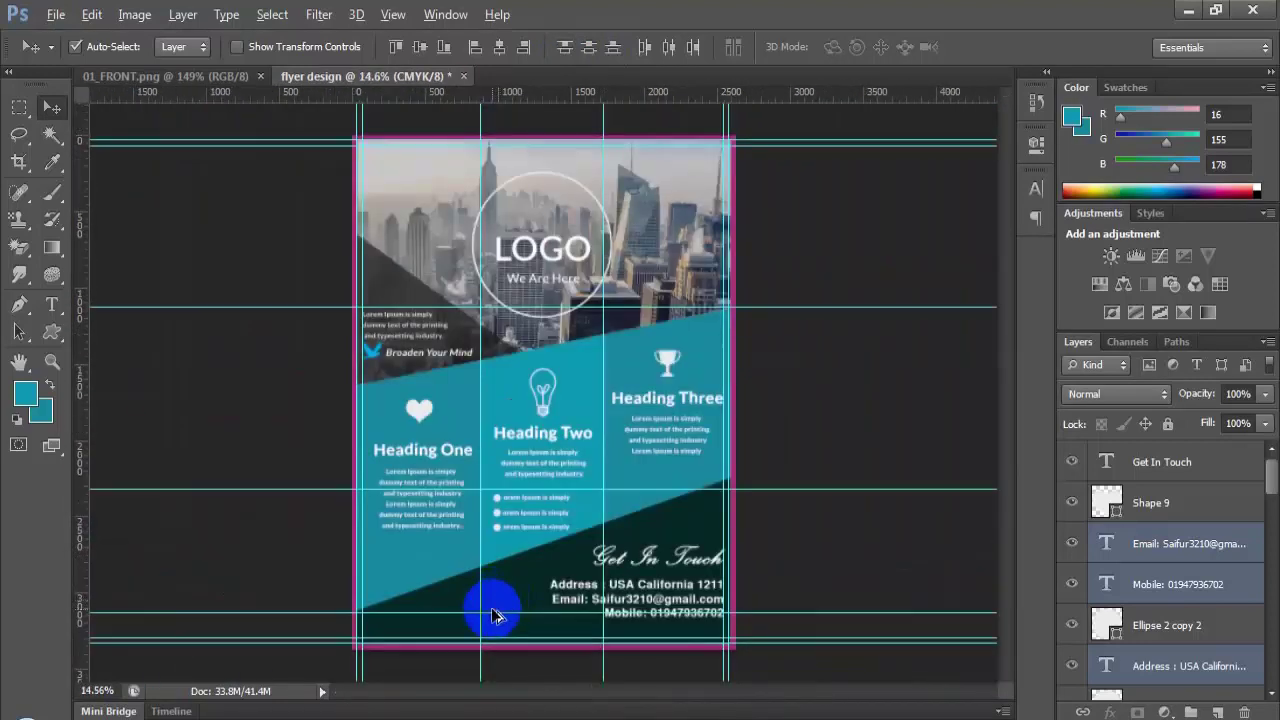
scroll(513, 600, "down", 2)
scroll(510, 600, "up", 1)
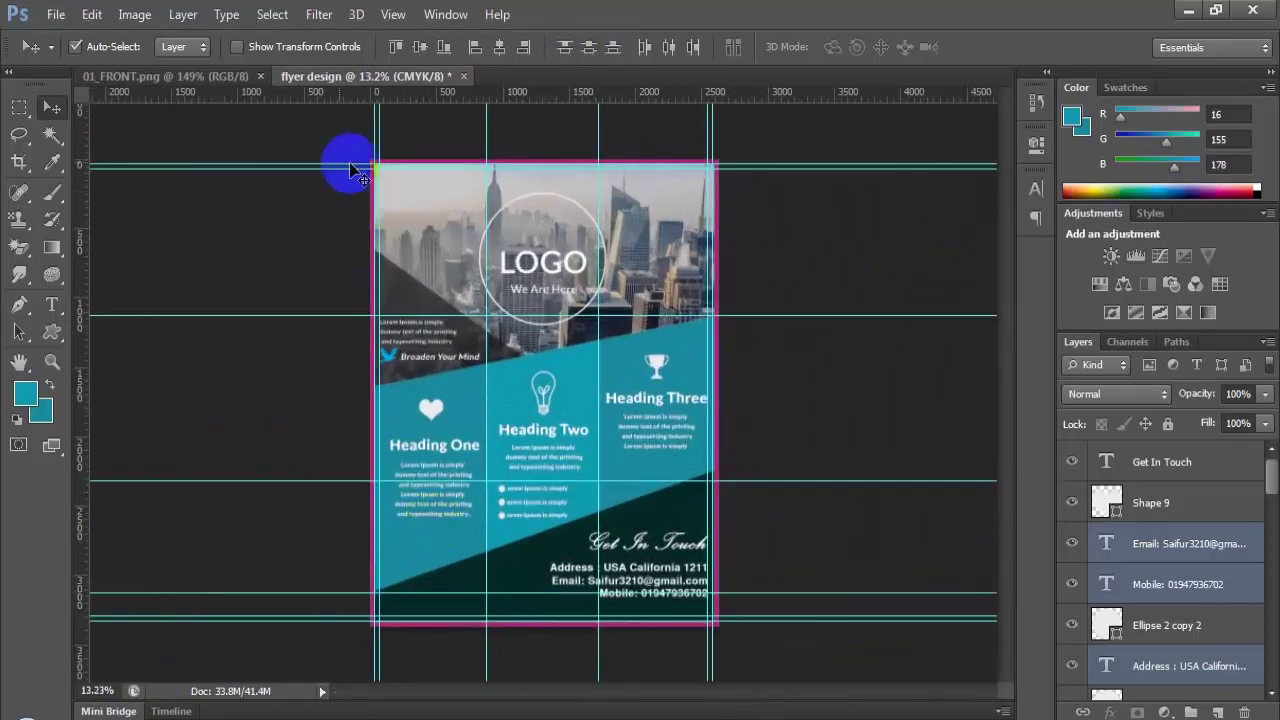
left_click(177, 93)
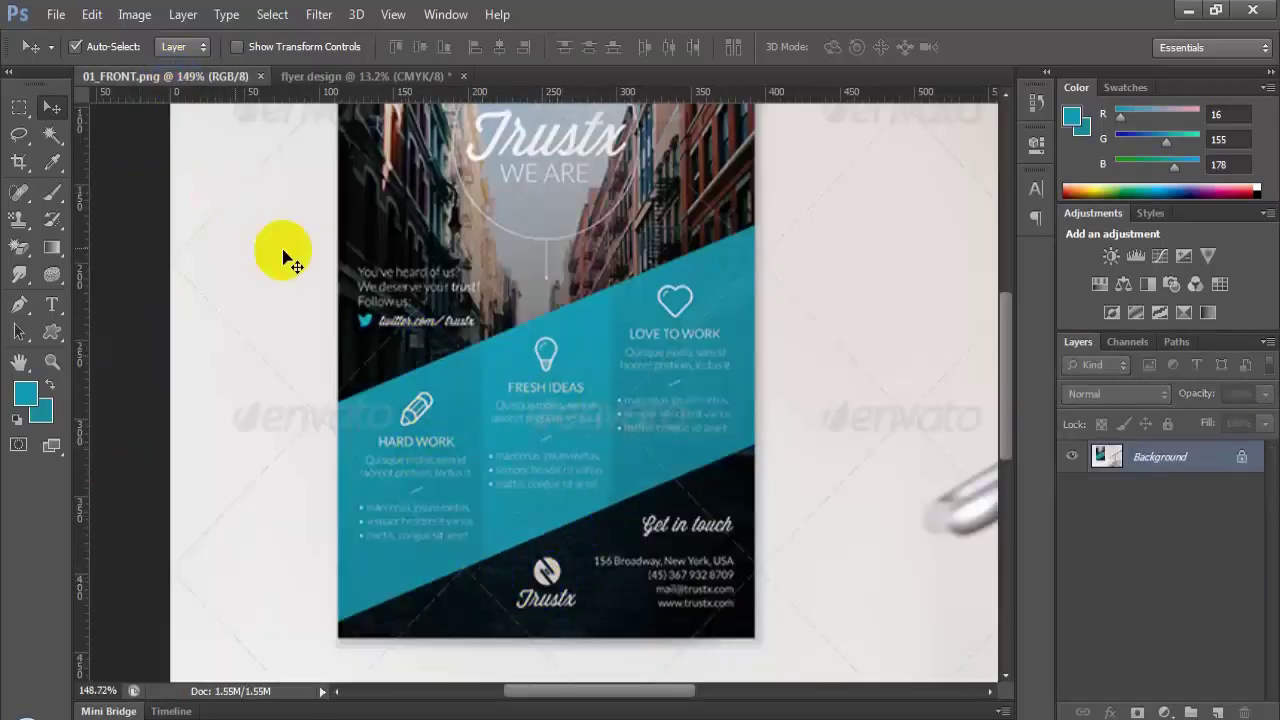
left_click(440, 77)
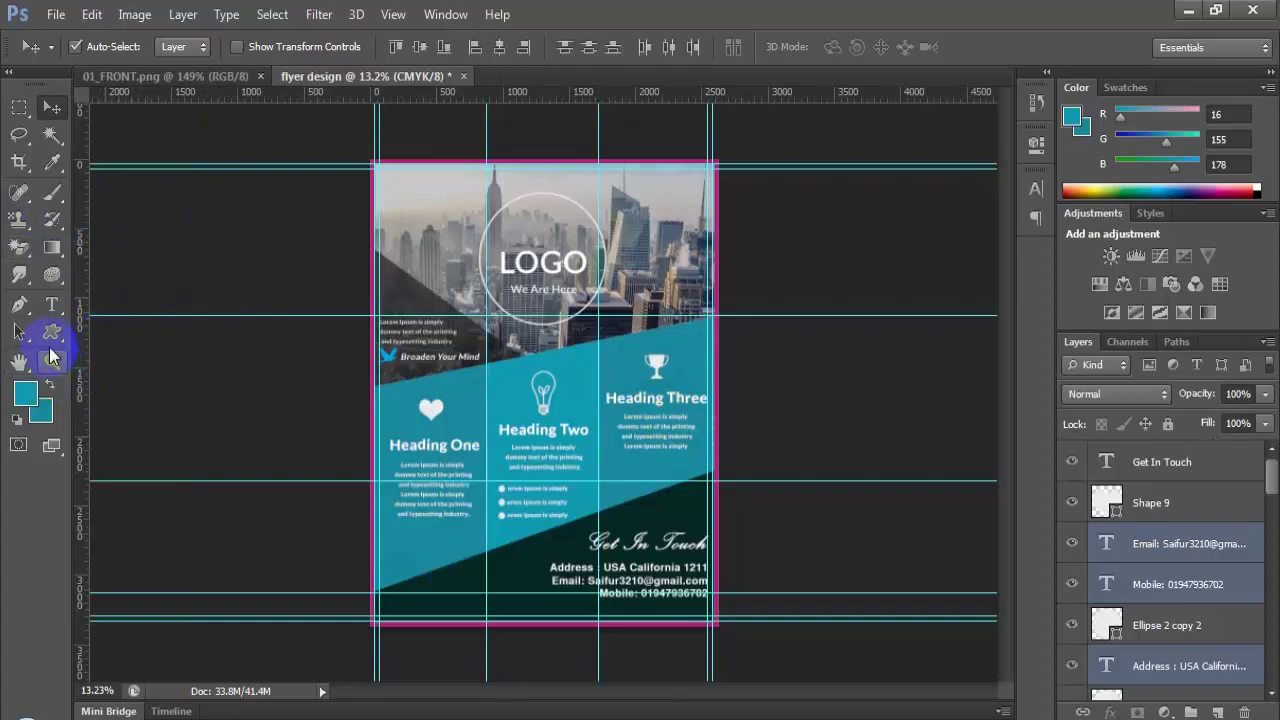
Step: Choose the ornament made of small diamonds as the custom shape to draw with
left_click_drag(52, 336, 121, 345)
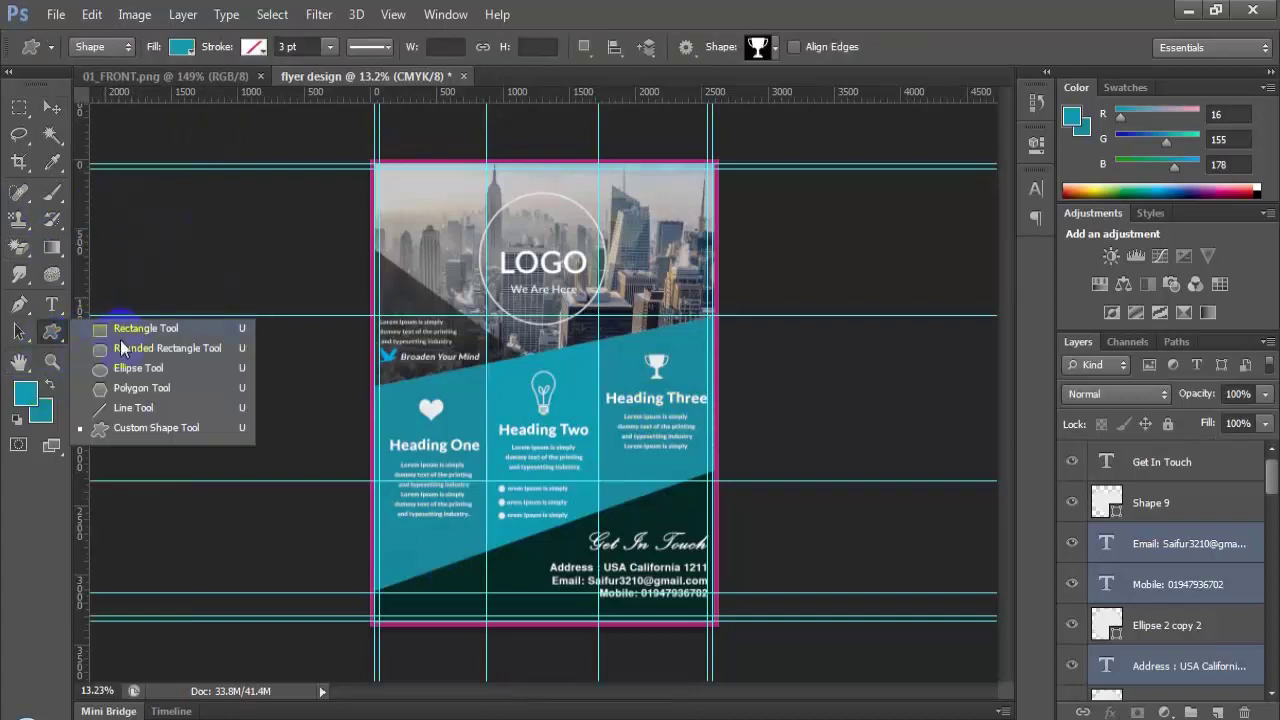
left_click(144, 428)
left_click(775, 46)
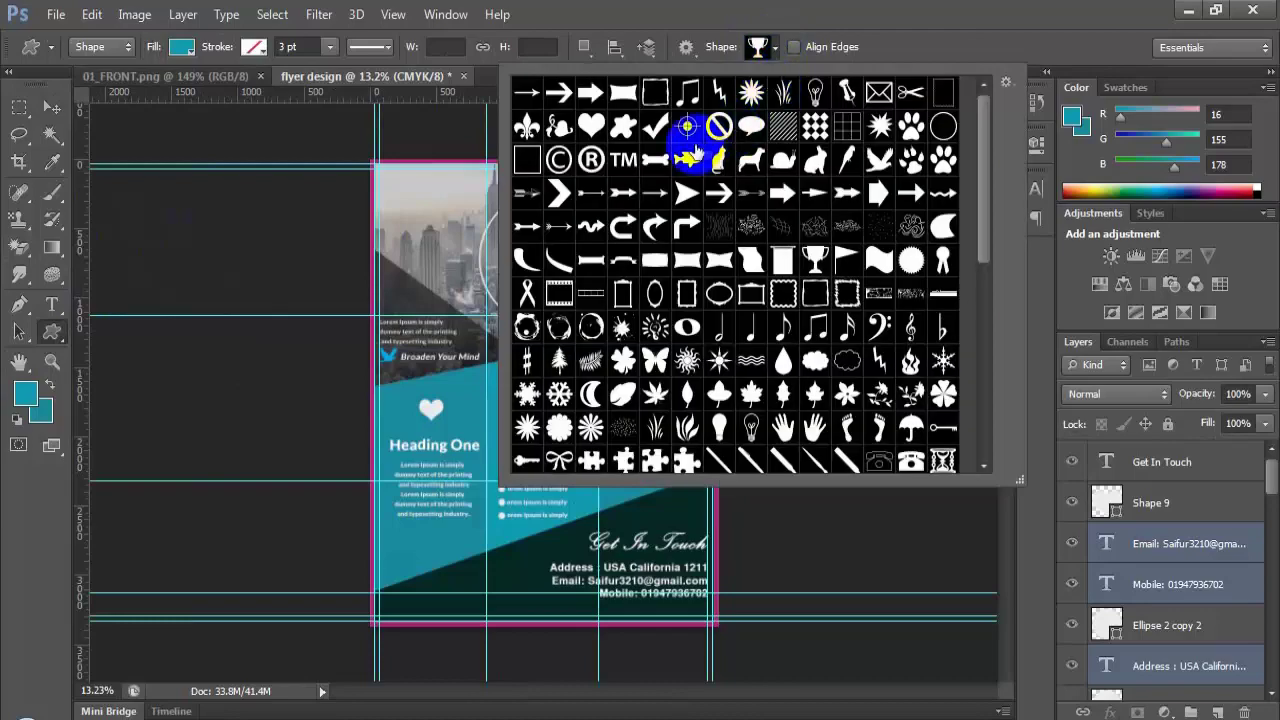
scroll(682, 368, "down", 1)
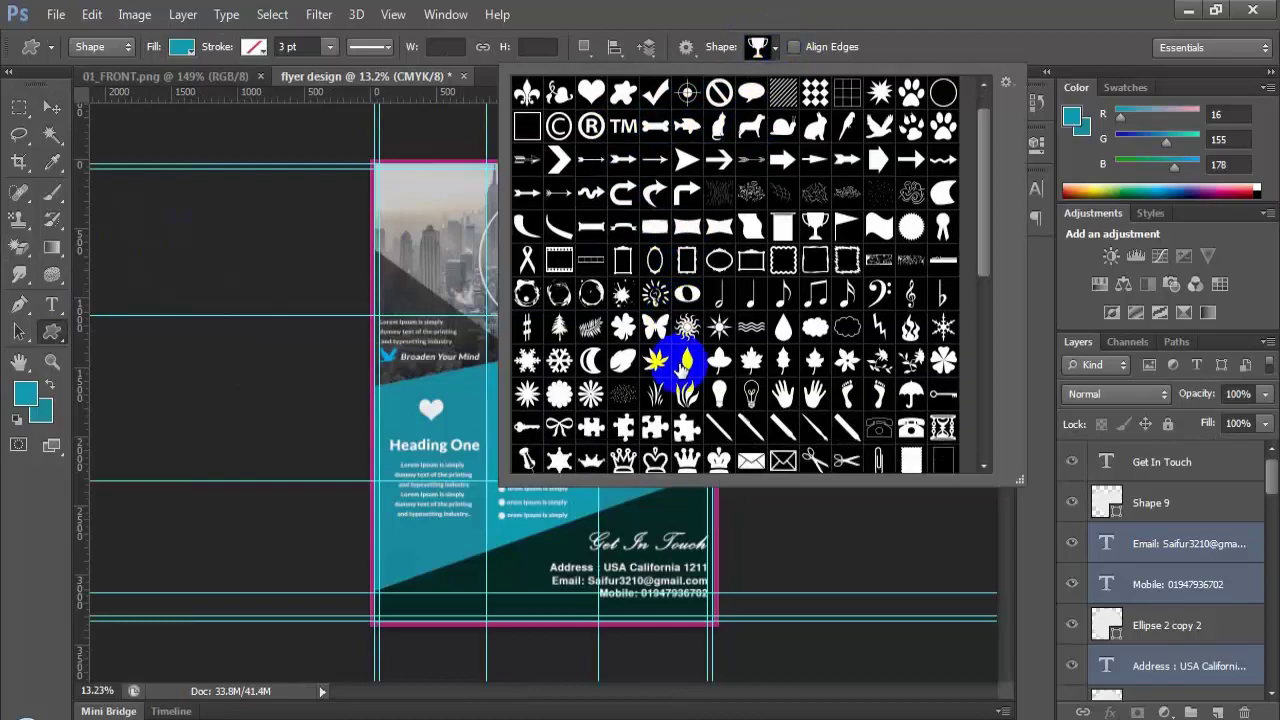
scroll(714, 357, "down", 4)
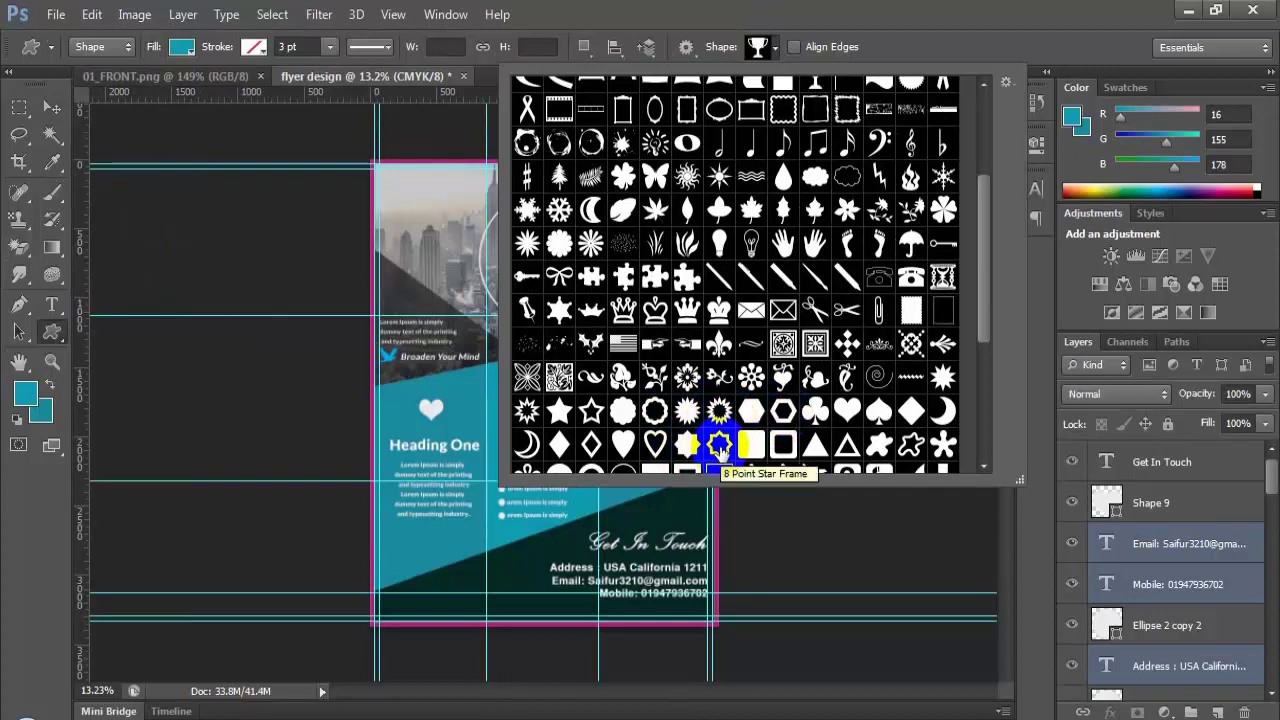
left_click(845, 343)
left_click(770, 48)
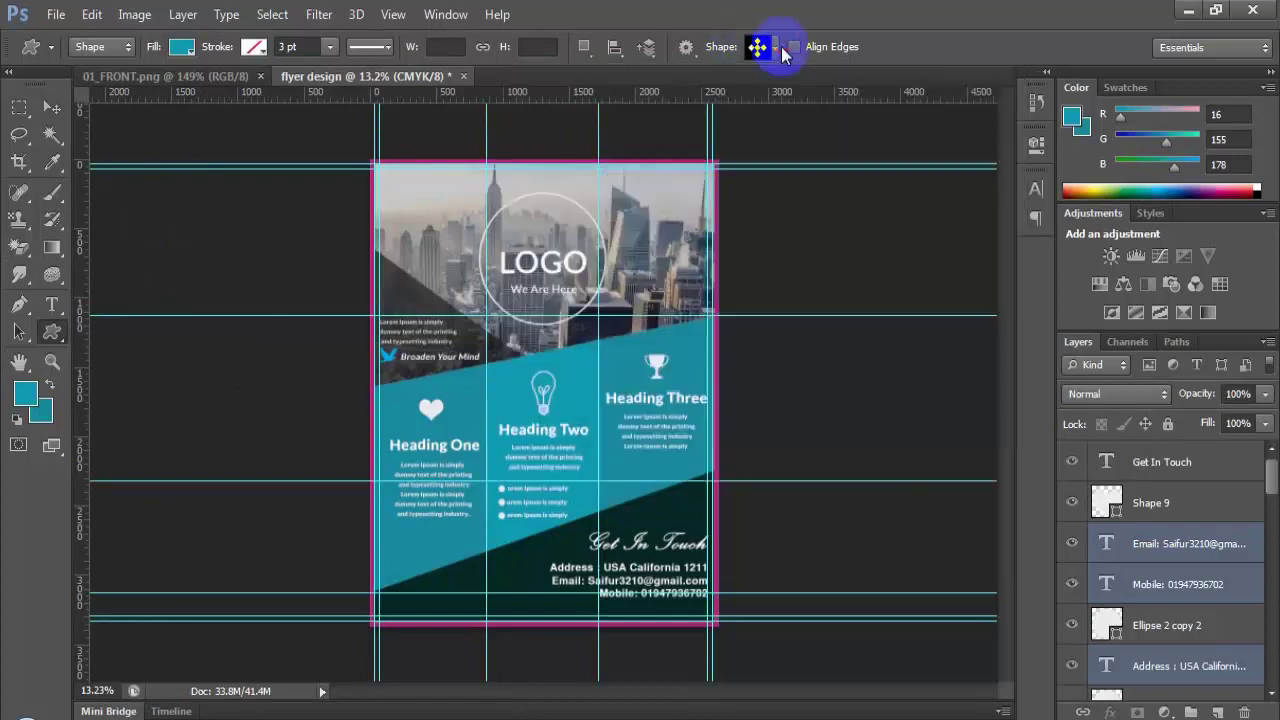
Step: On a new layer above "Get In Touch", draw the diamond ornament about 185 px wide and place it in the dark band below Heading One
scroll(537, 590, "up", 3)
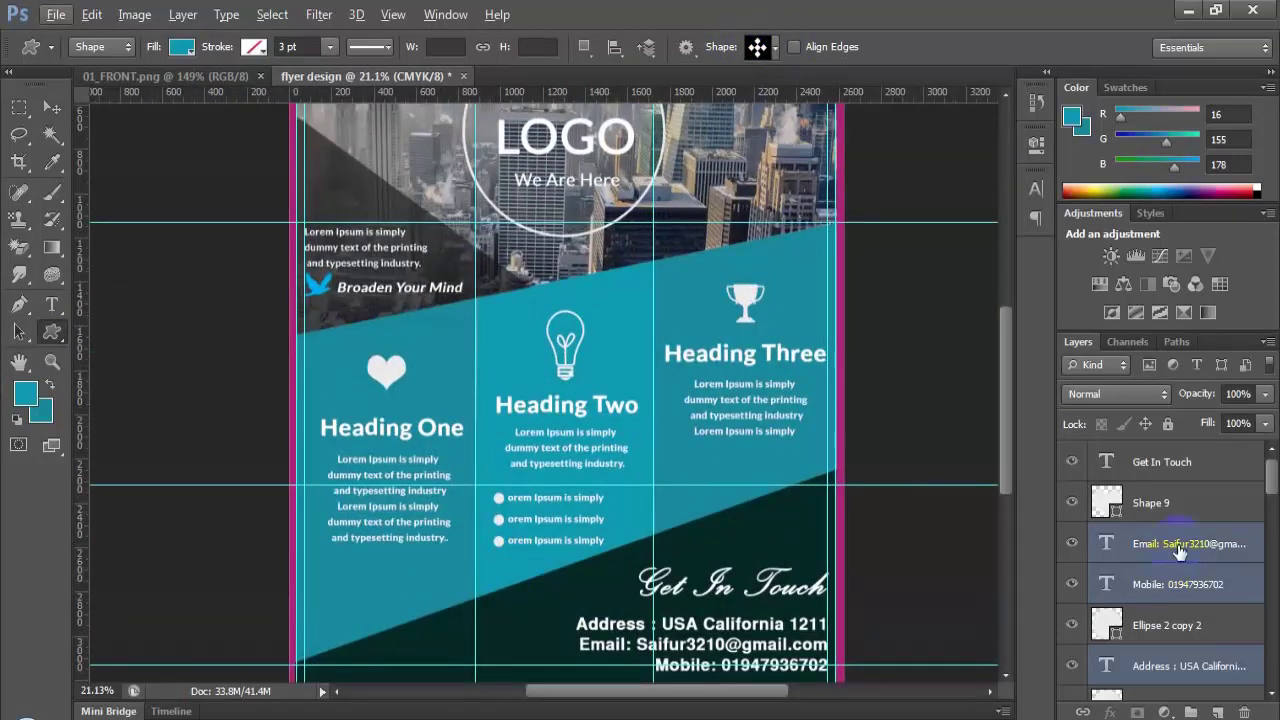
left_click(1162, 461)
left_click(1217, 712)
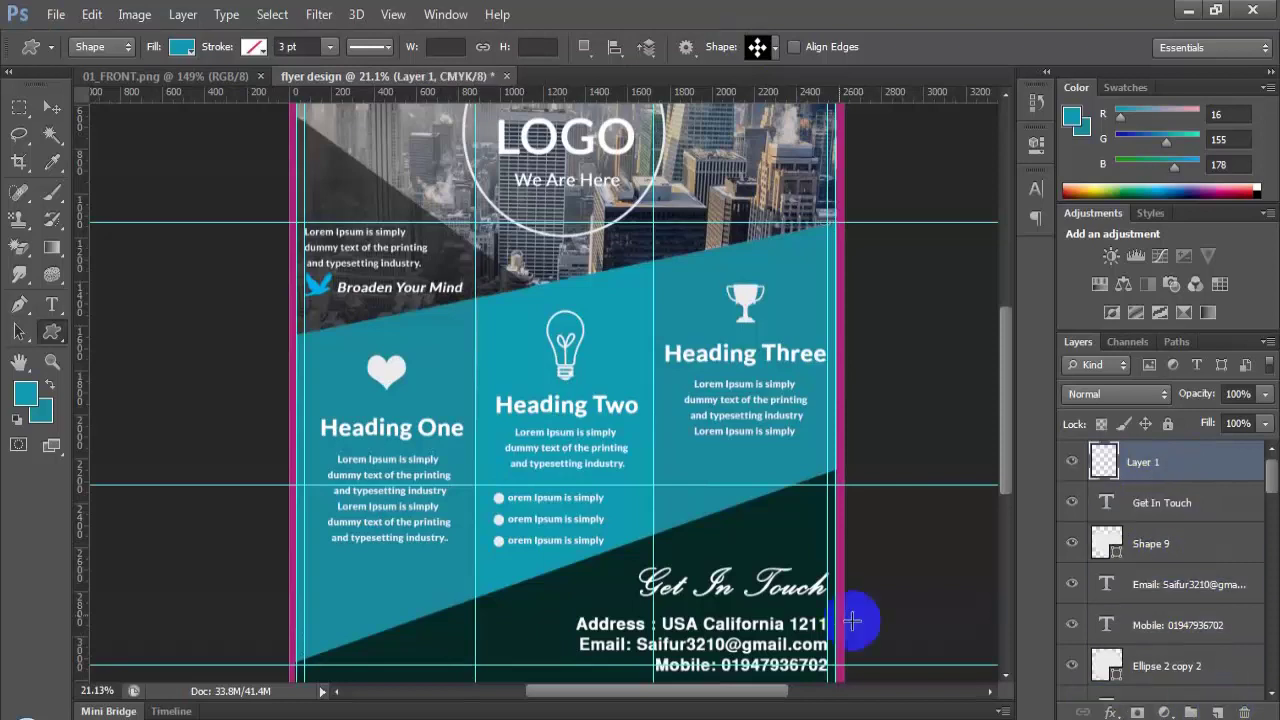
scroll(522, 541, "down", 2)
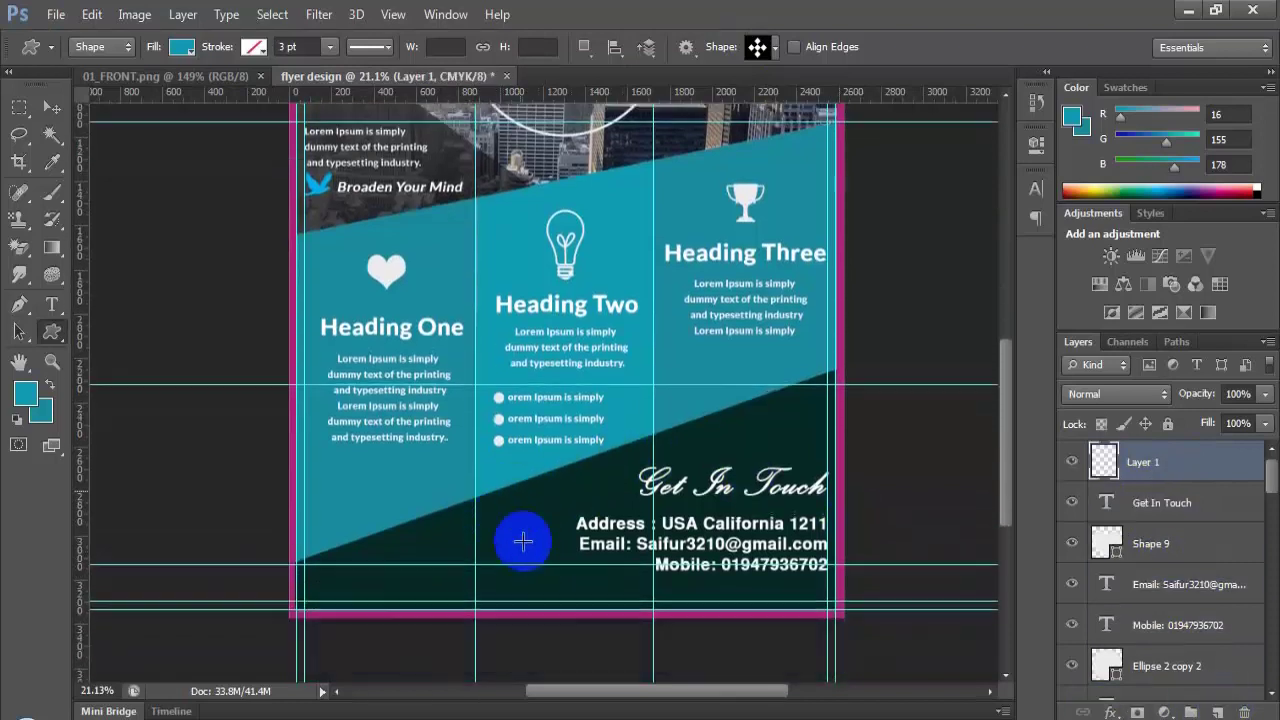
left_click(170, 76)
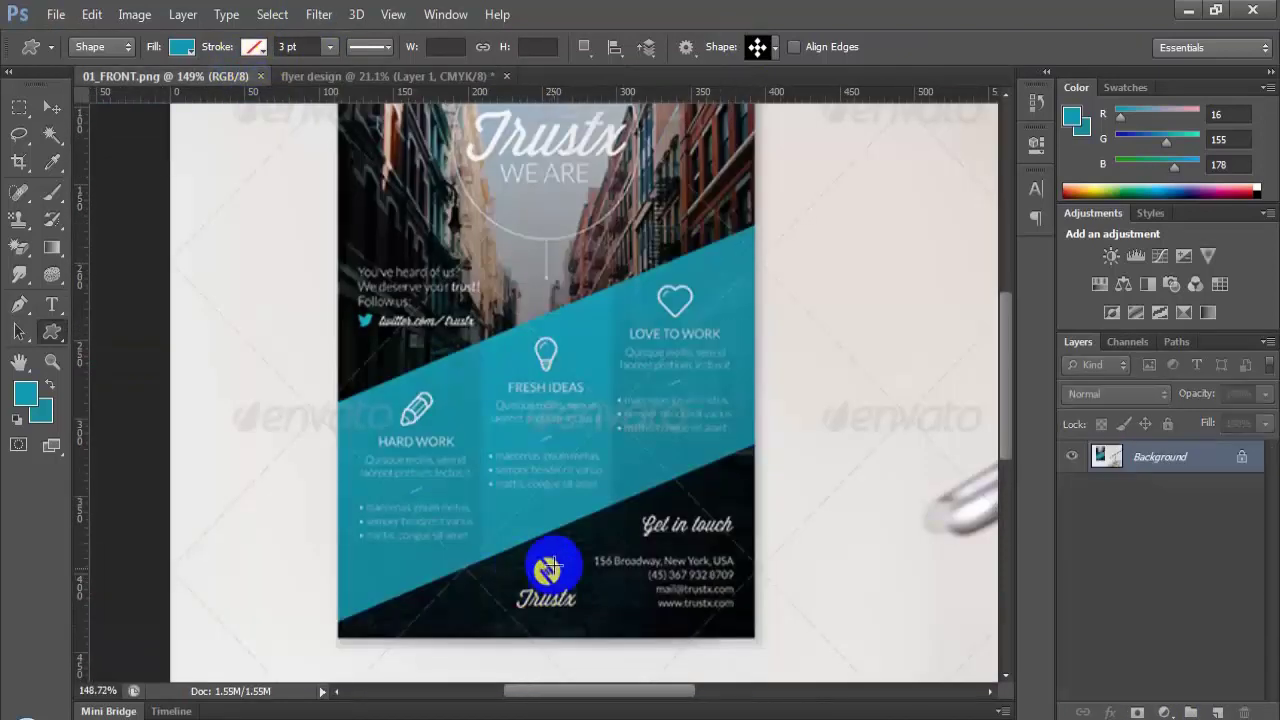
left_click(445, 77)
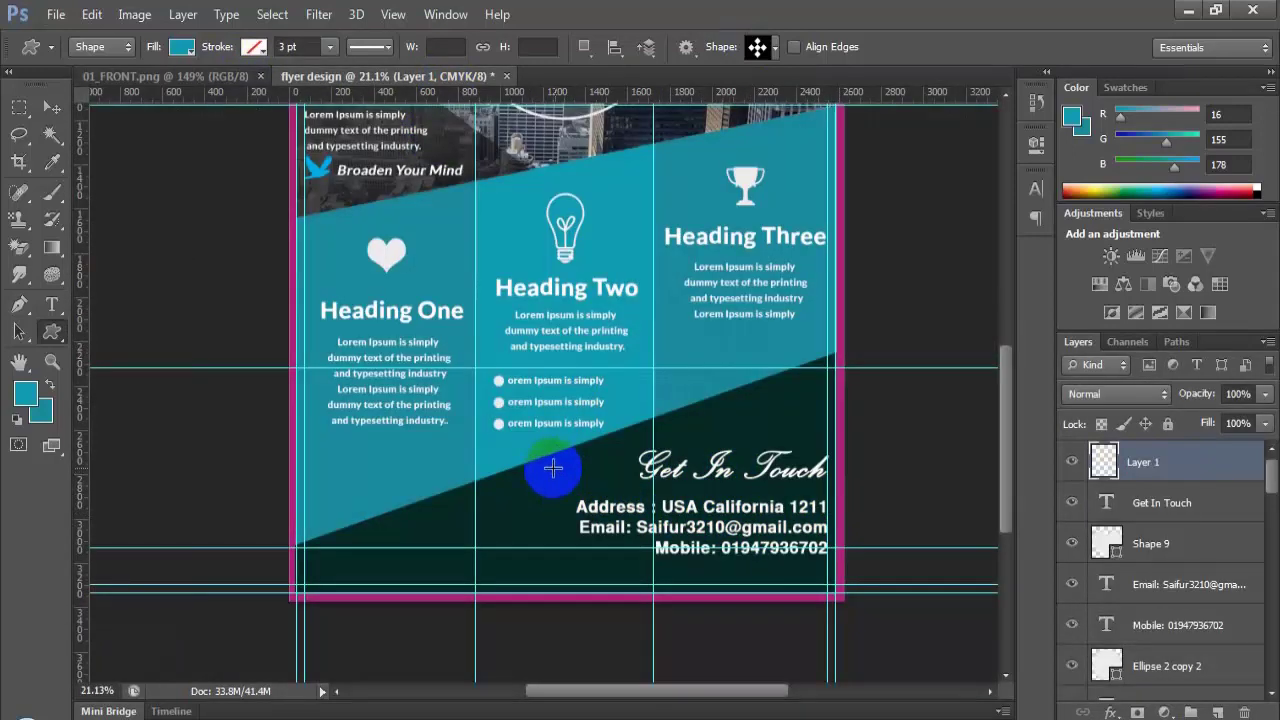
mouse_move(559, 467)
left_mouse_down()
mouse_move(563, 448)
mouse_move(597, 500)
mouse_move(540, 484)
mouse_move(447, 507)
left_mouse_up()
left_click(52, 107)
left_click_drag(447, 507, 353, 580)
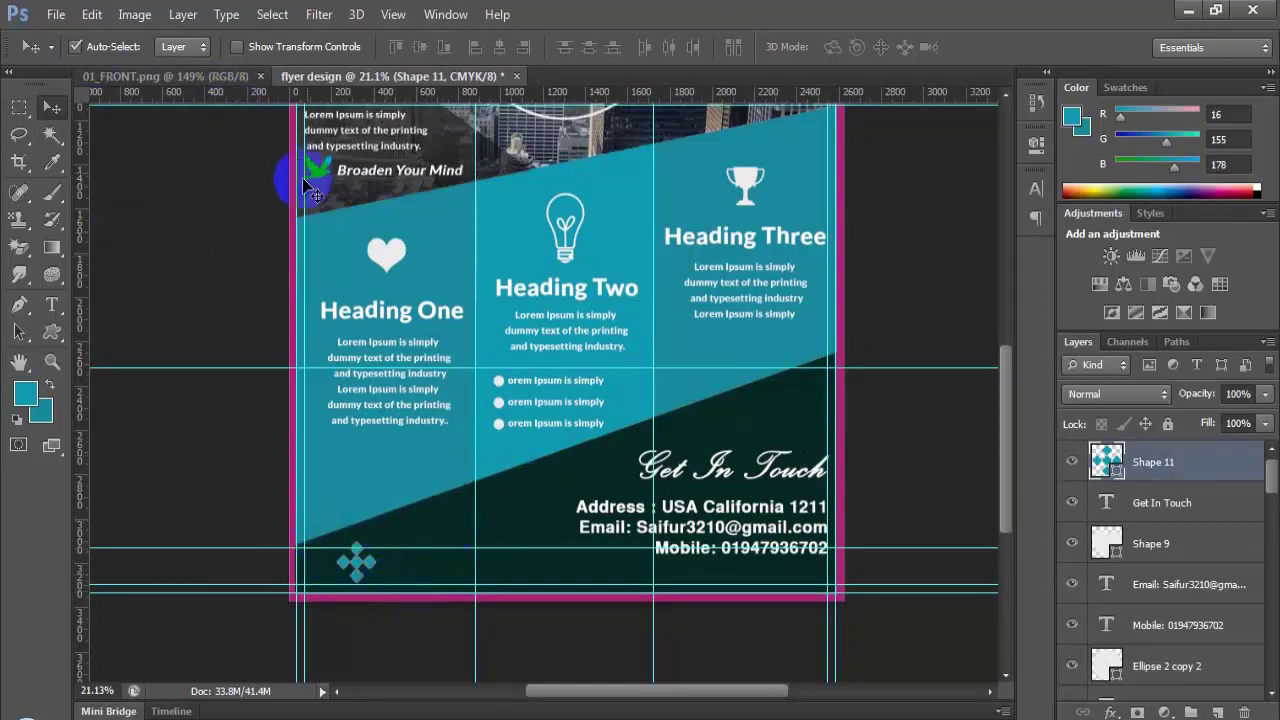
Step: Change the diamond ornament's fill to off-white
left_click(51, 331)
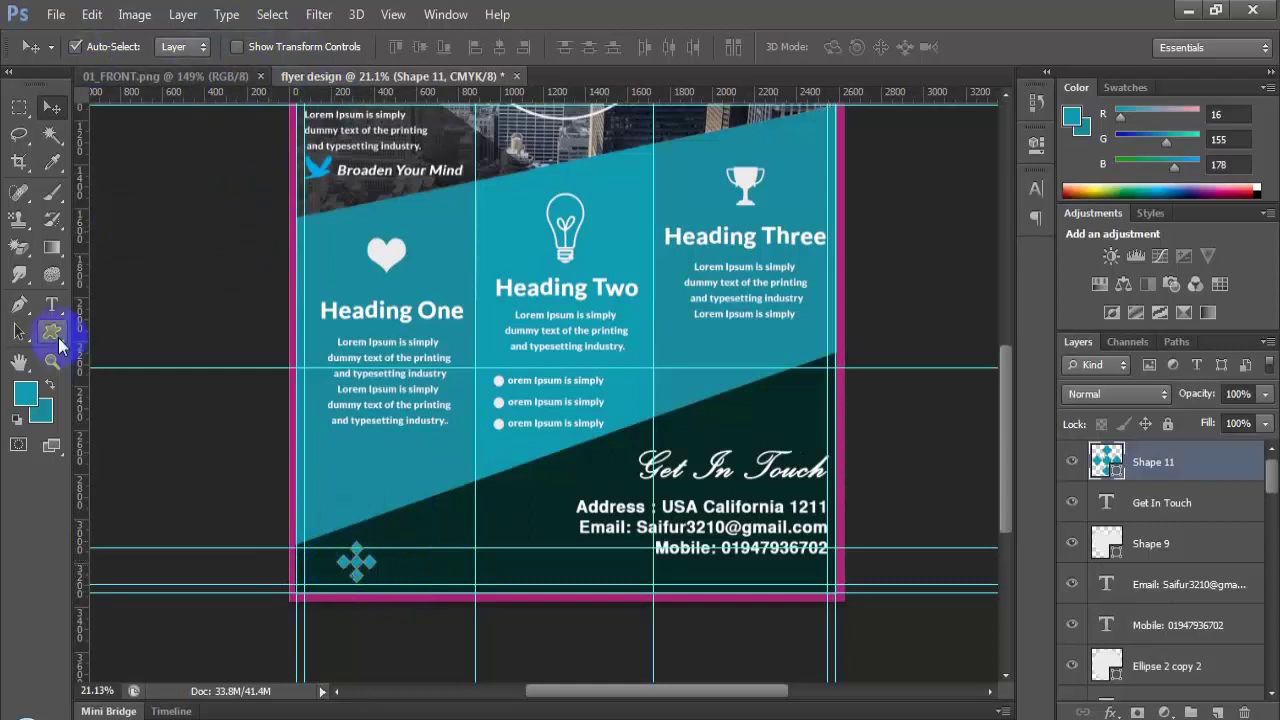
left_click(181, 46)
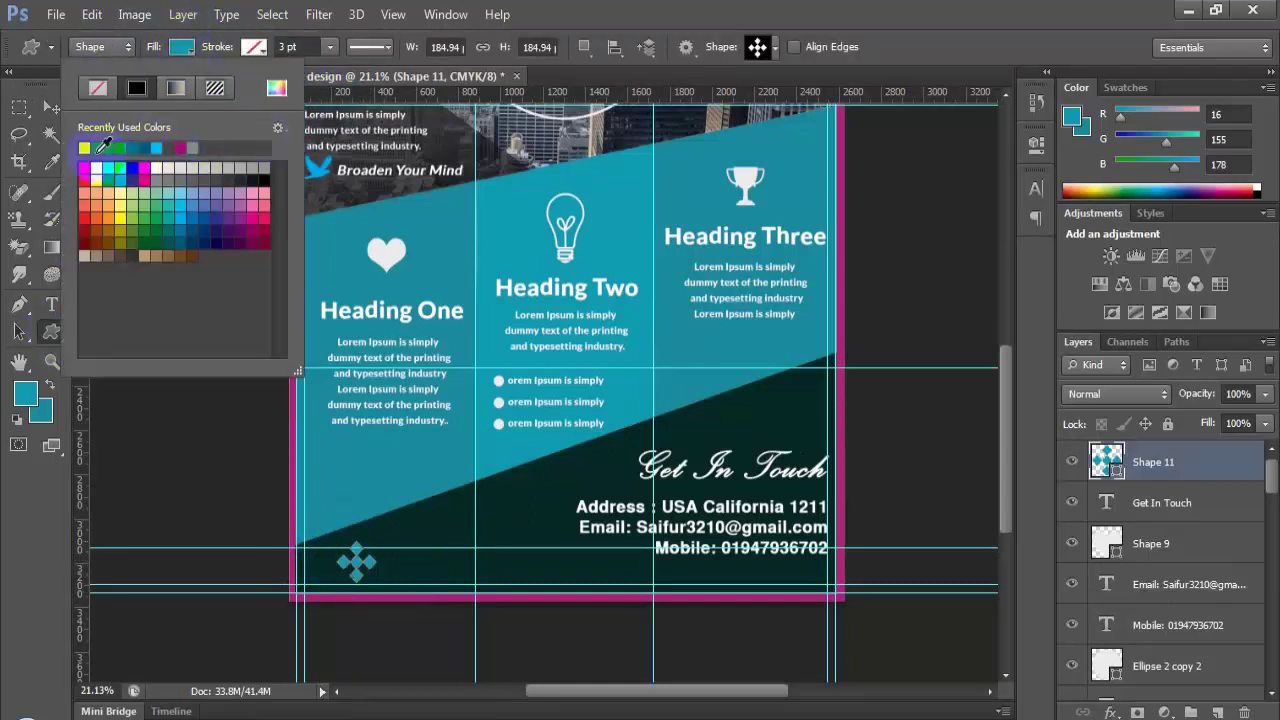
left_click(466, 508)
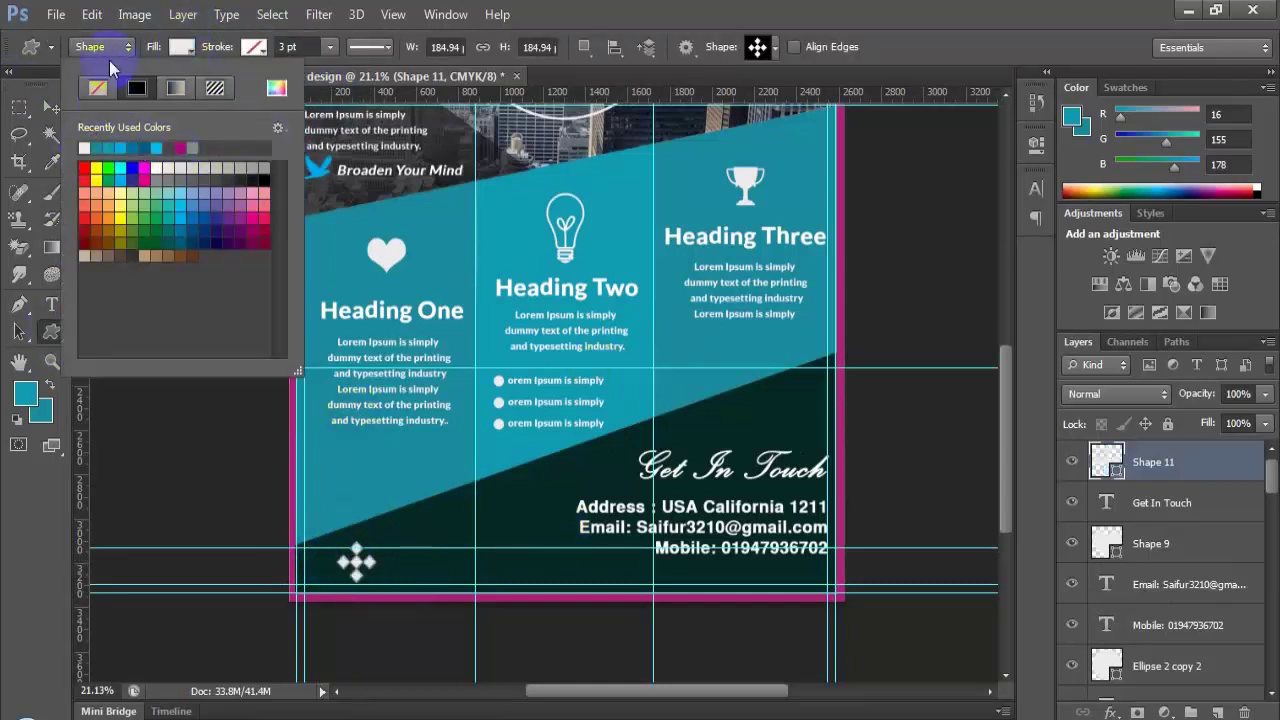
left_click(181, 47)
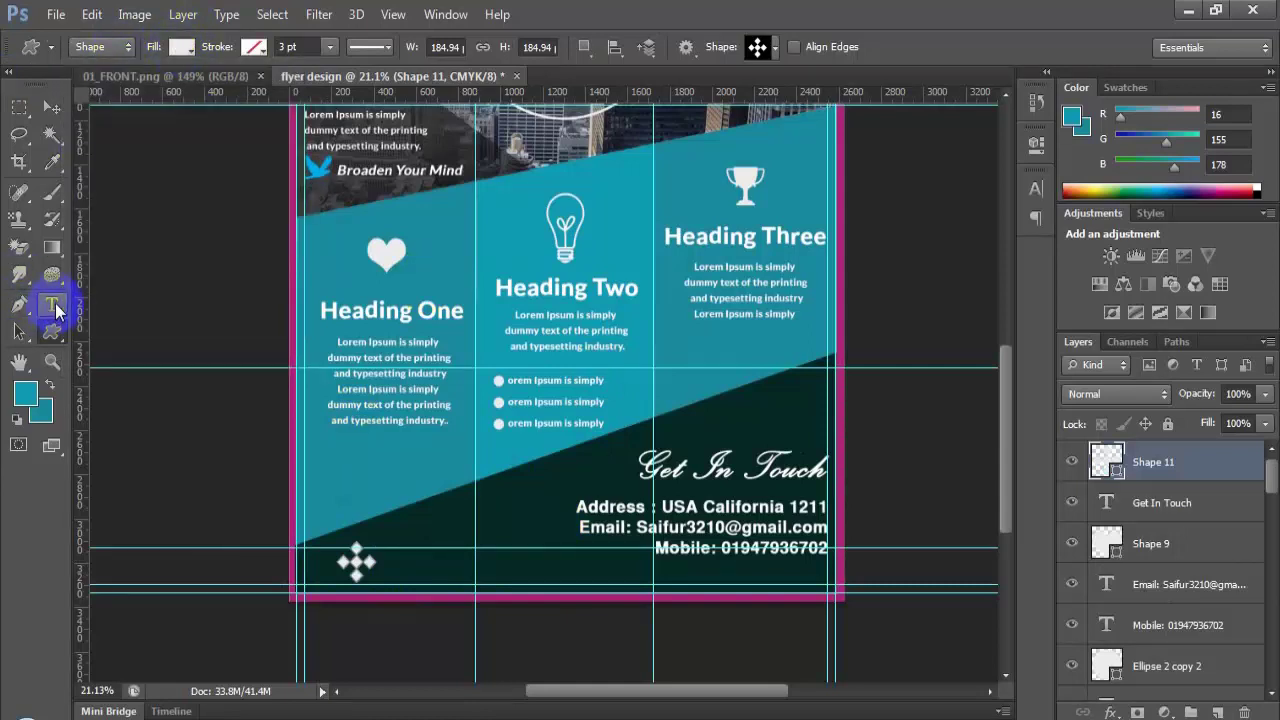
Step: Copy the "LOGO" text from the header circle and paste it as new text beside the diamond ornament in the dark band
left_click(52, 305)
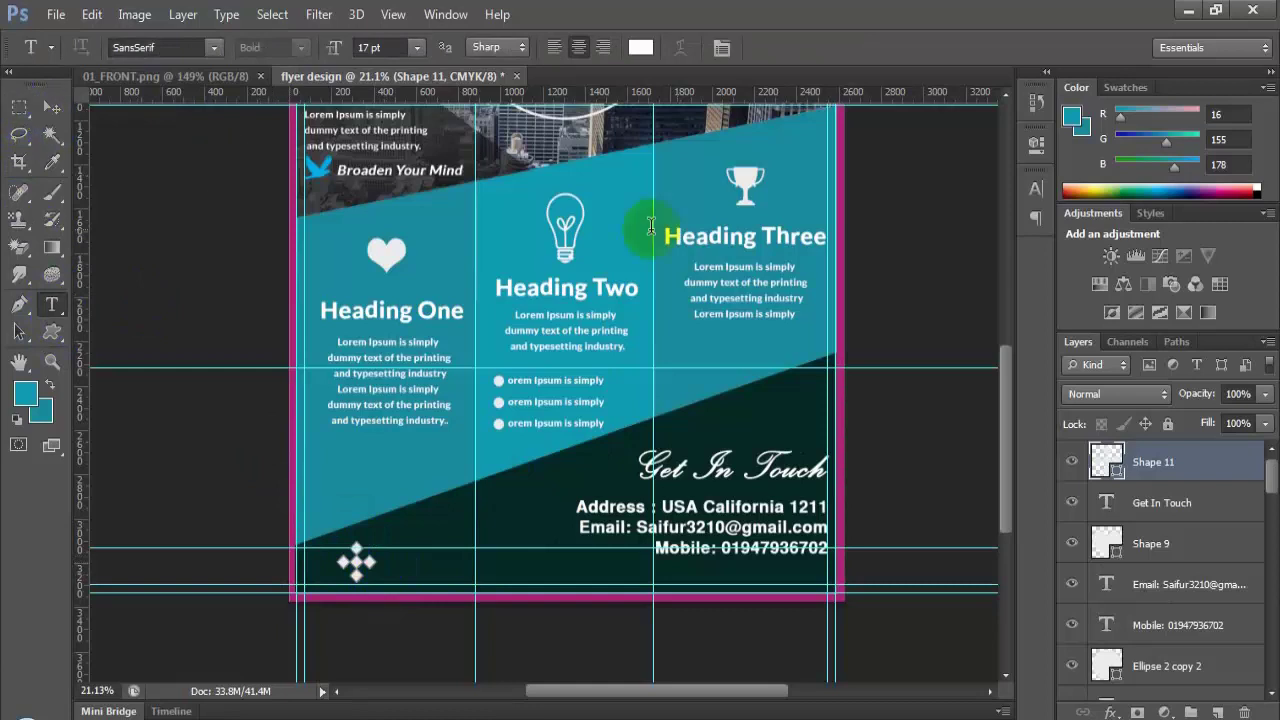
scroll(630, 224, "up", 4)
left_click(560, 208)
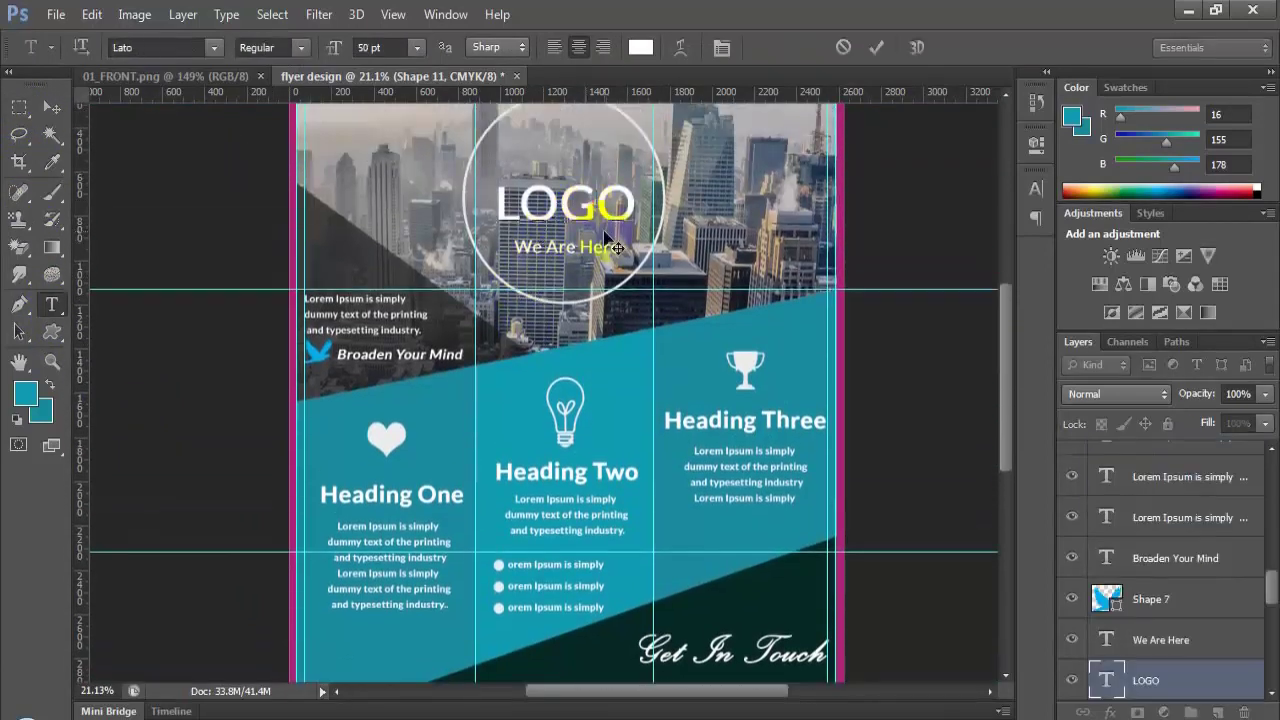
key("ctrl+a")
key("ctrl+c")
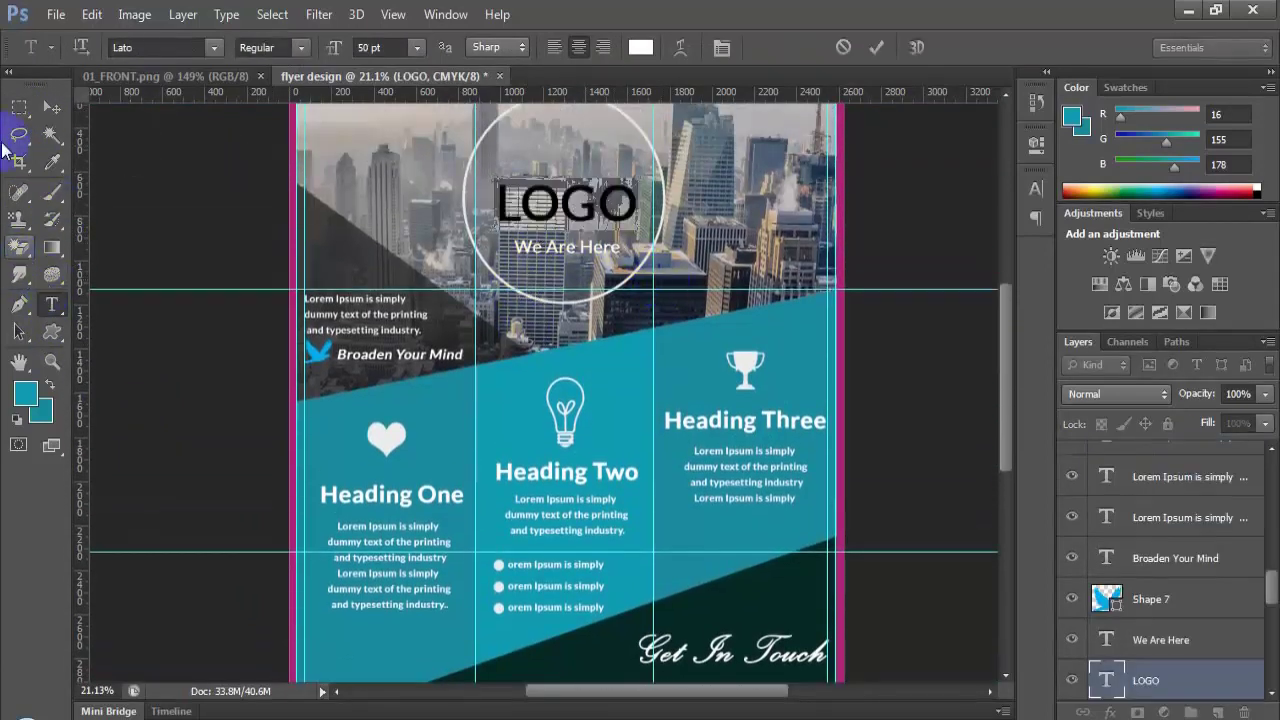
left_click(19, 107)
scroll(460, 600, "down", 5)
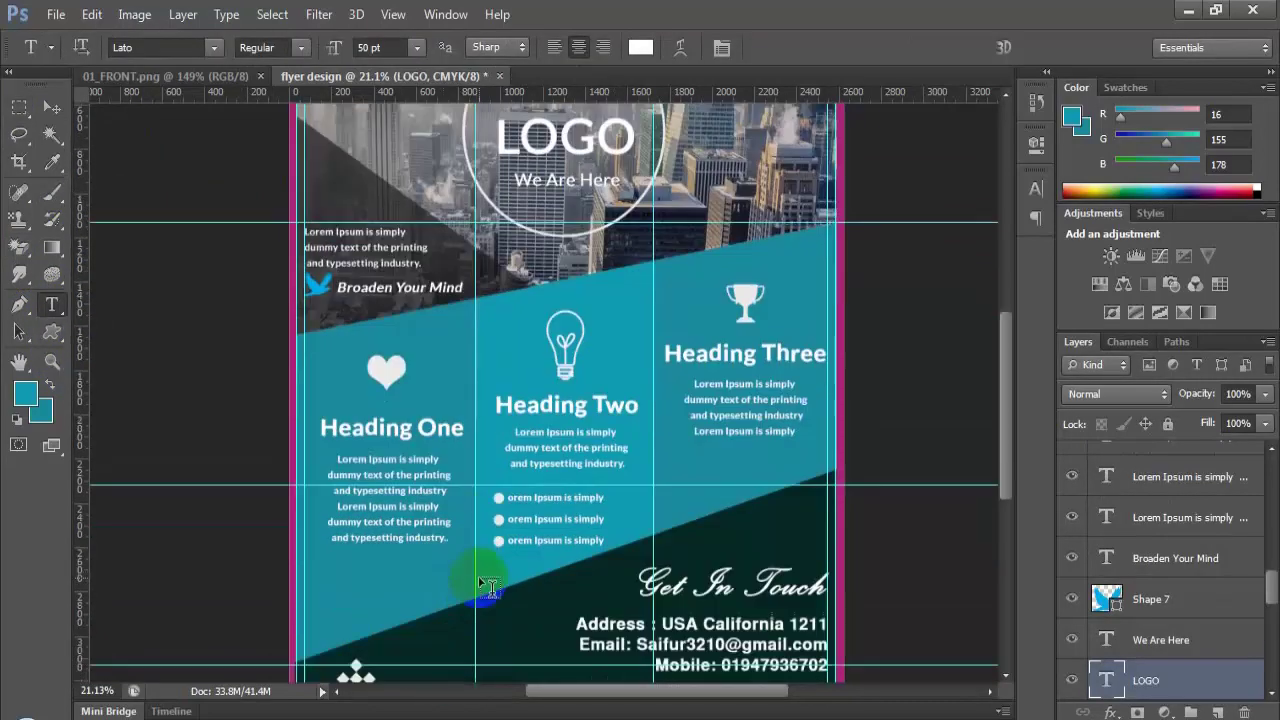
left_click(508, 576)
mouse_move(528, 636)
left_mouse_down()
mouse_move(423, 626)
mouse_move(410, 638)
left_mouse_up()
key("ctrl+v")
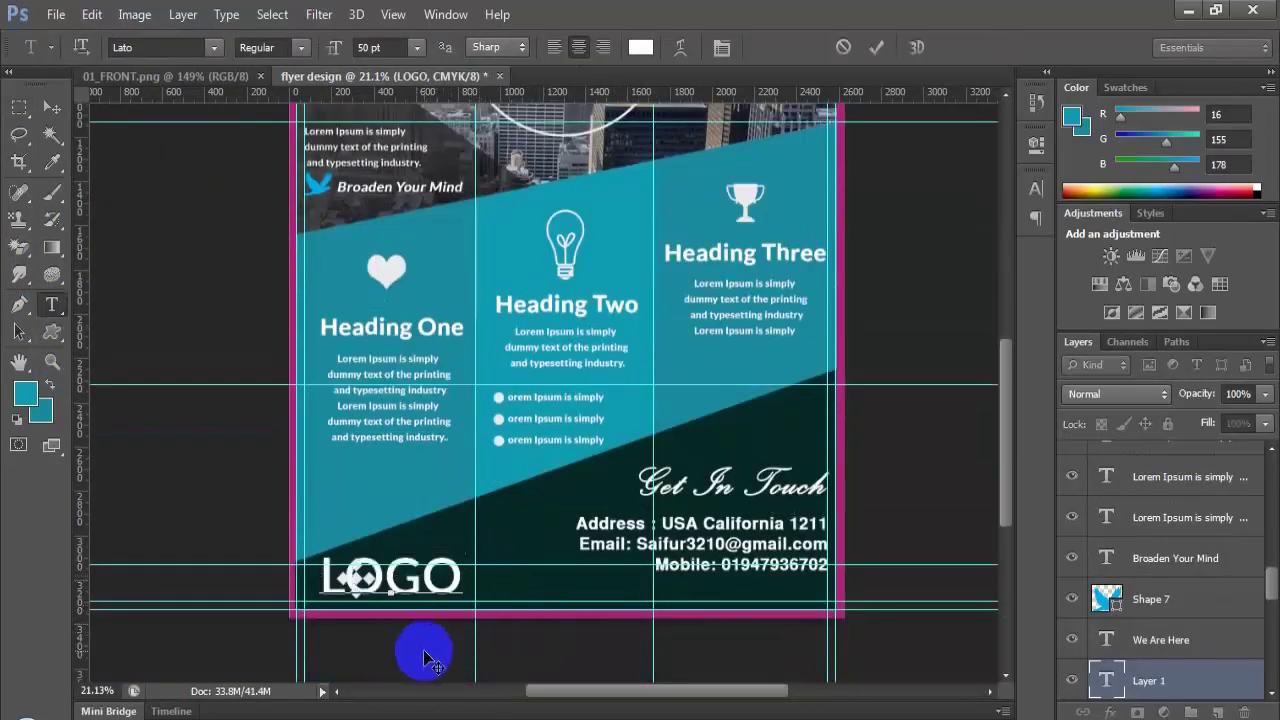
Step: Set the pasted "LOGO" text to 16 pt, position it just right of the diamond ornament and commit the edit
key("ctrl+a")
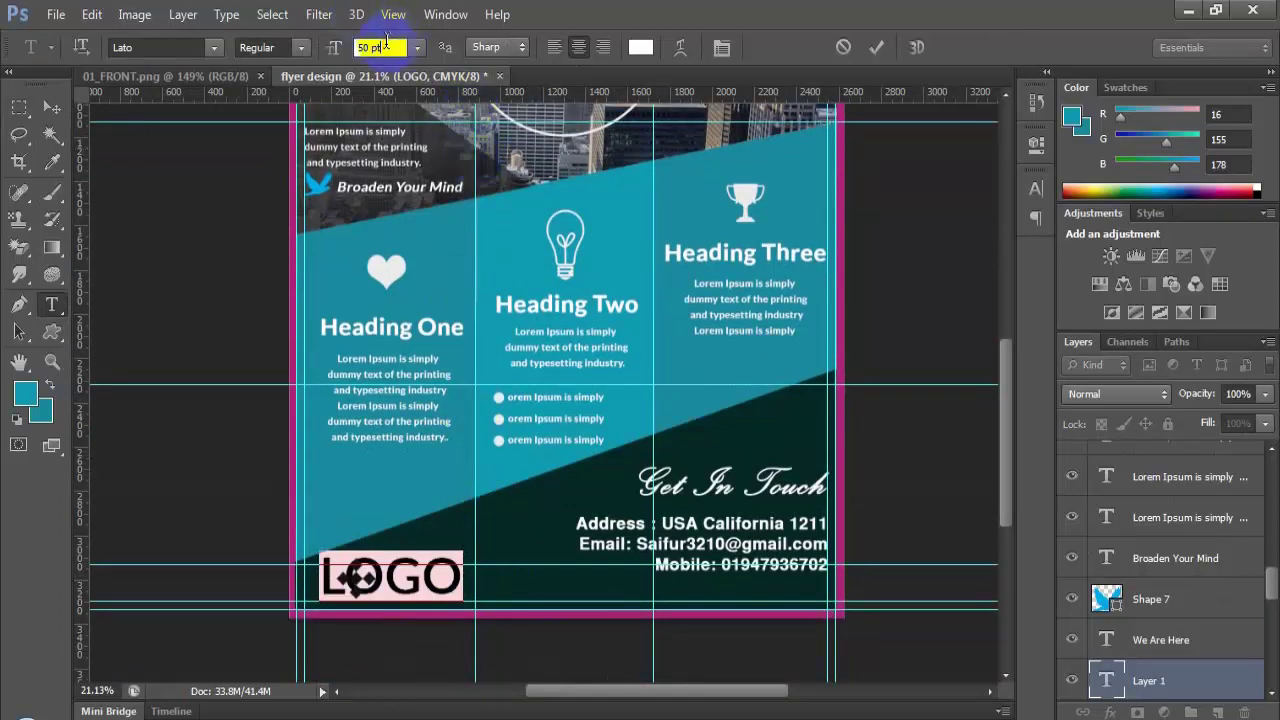
key("Down")
key("Down")
key("Down")
key("Down")
key("Down")
key("Down")
key("Down")
key("Down")
key("Down")
key("Down")
key("Down")
key("Down")
key("Down")
key("Down")
key("Down")
key("Down")
key("Down")
key("Down")
key("Down")
key("Down")
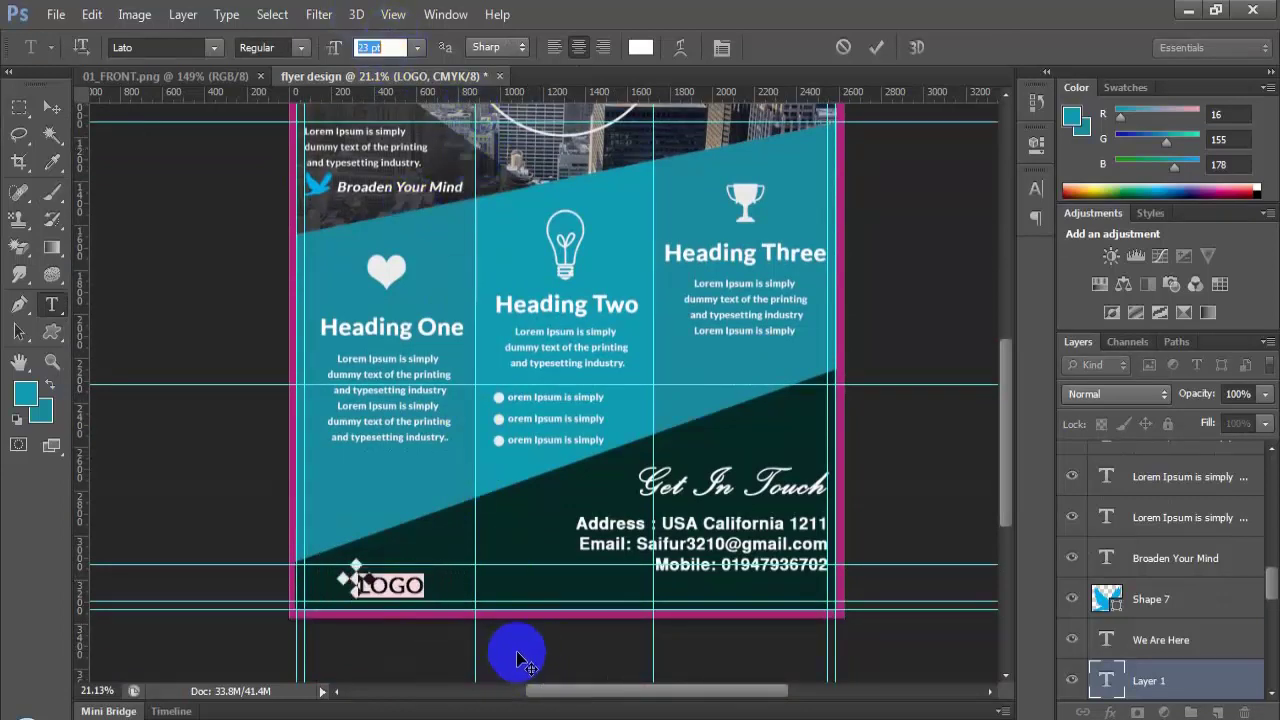
key("Down")
left_click_drag(518, 660, 545, 655)
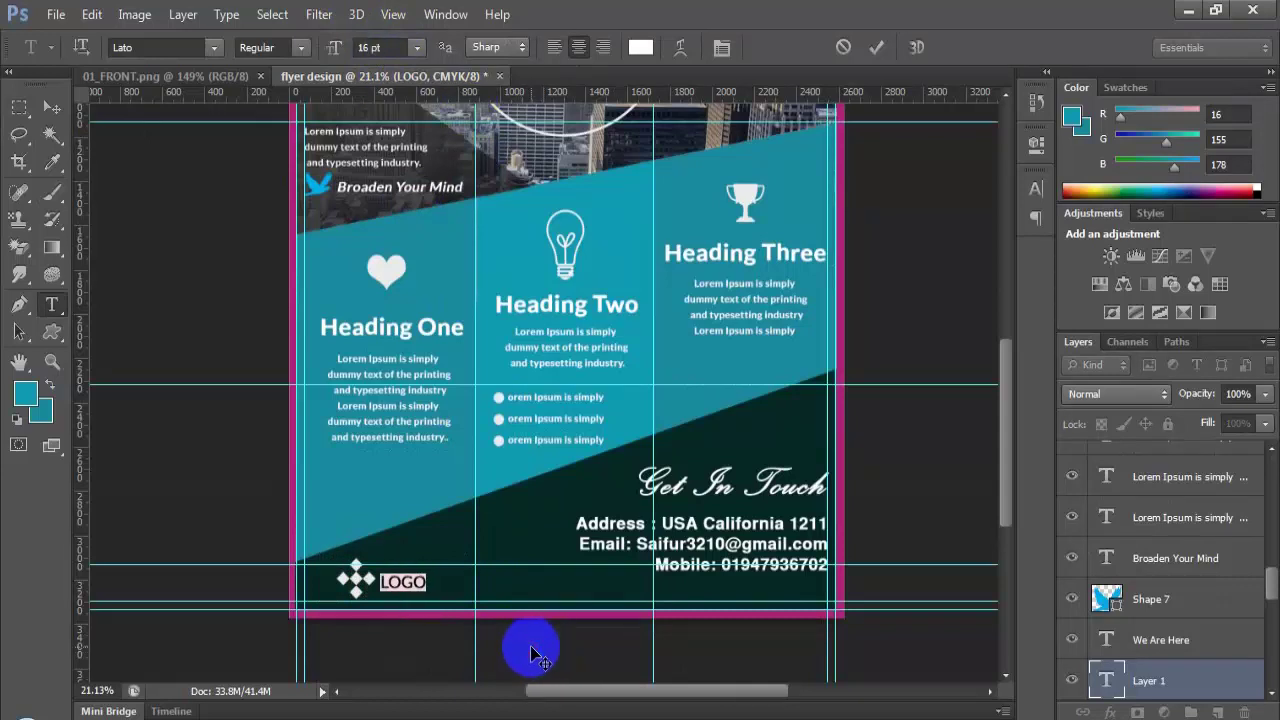
left_click(51, 107)
Step: Select the small "LOGO" text and nudge it up towards the diamond ornament's vertical centre
left_click(394, 602)
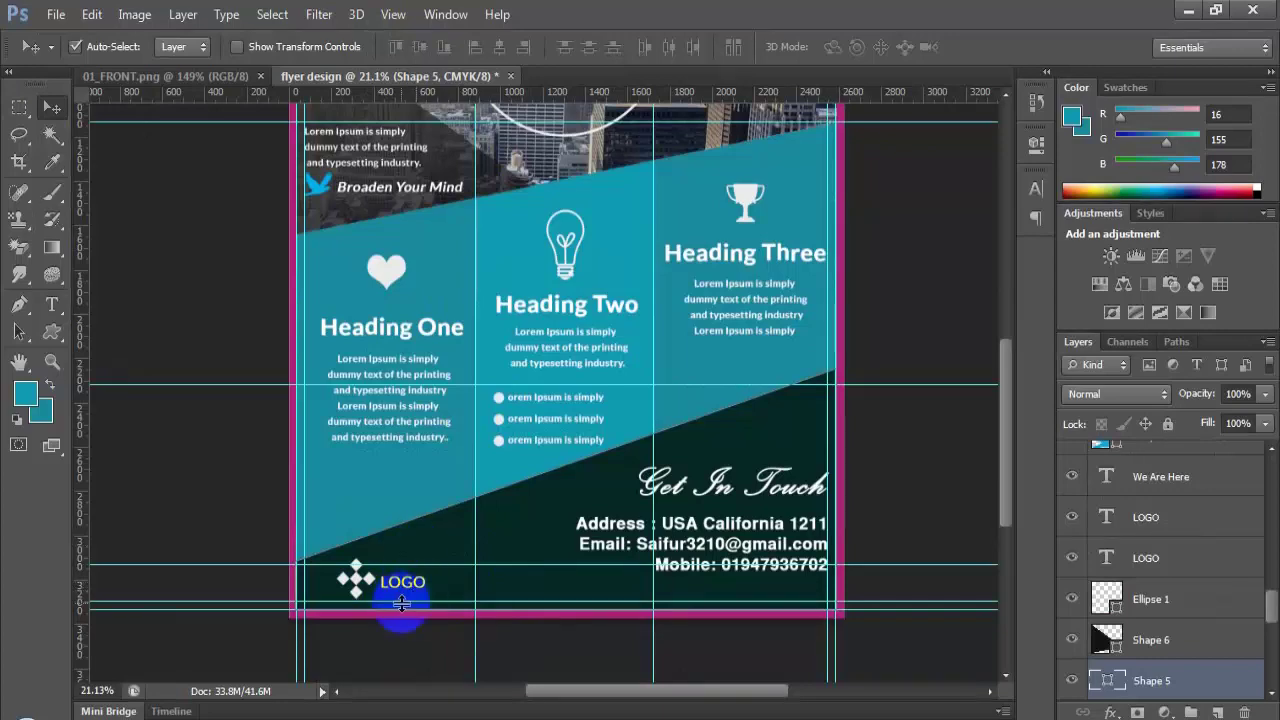
scroll(400, 603, "up", 6)
left_click(393, 585)
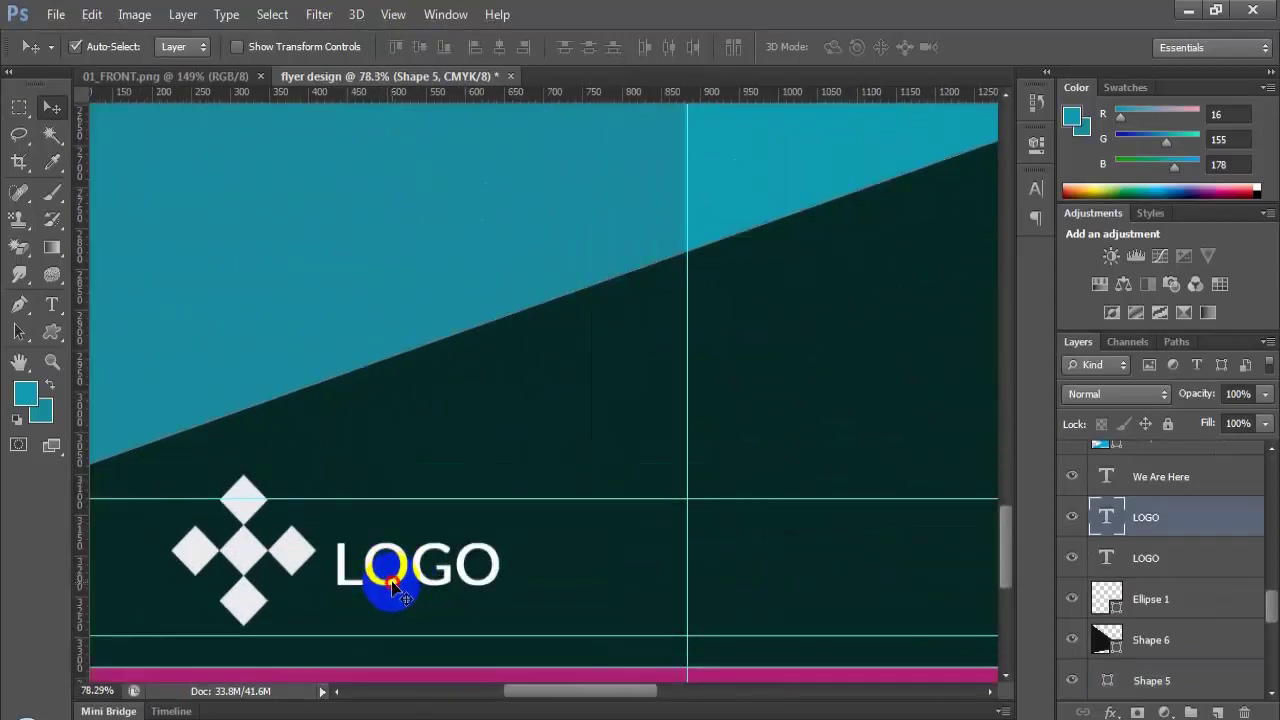
key("Up")
key("Up")
key("Up")
key("Up")
key("Up")
key("Up")
key("Up")
key("Up")
key("Up")
key("Up")
key("Up")
key("Up")
key("Up")
key("Up")
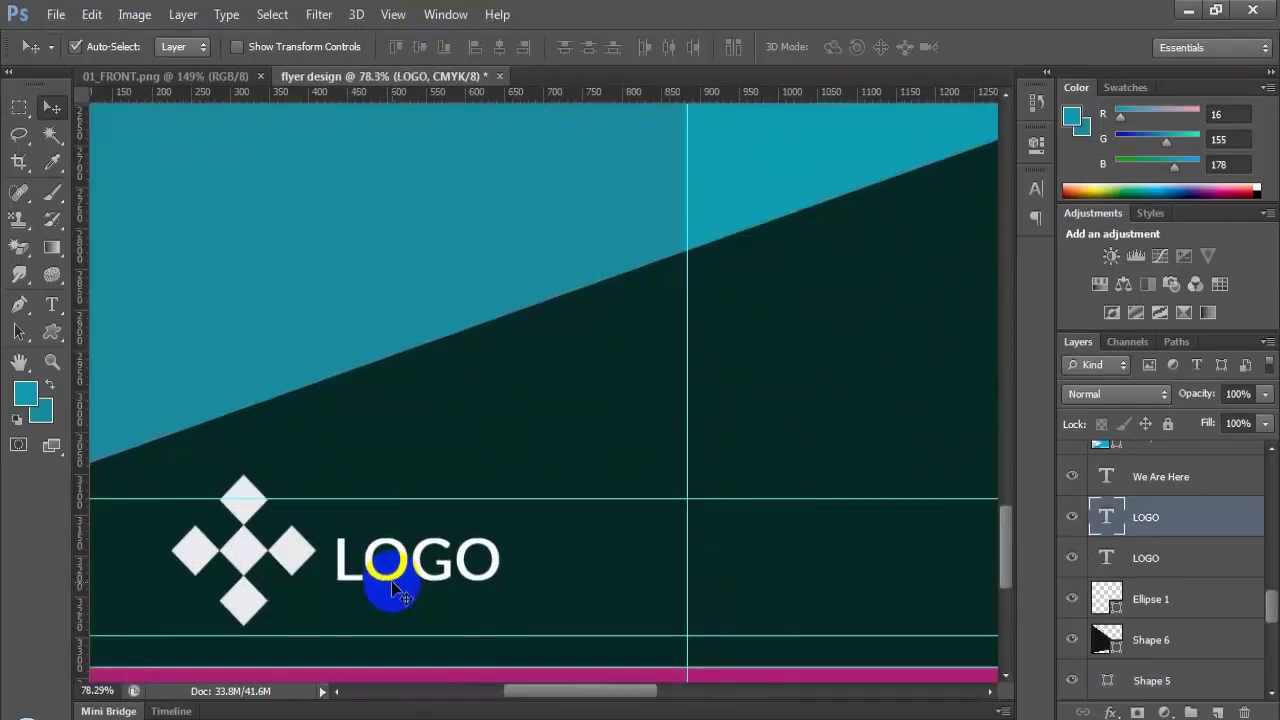
Step: Nudge the diamond ornament down slightly, centring it between the two lower guides, and shift the small "LOGO" text to match
left_click(247, 548)
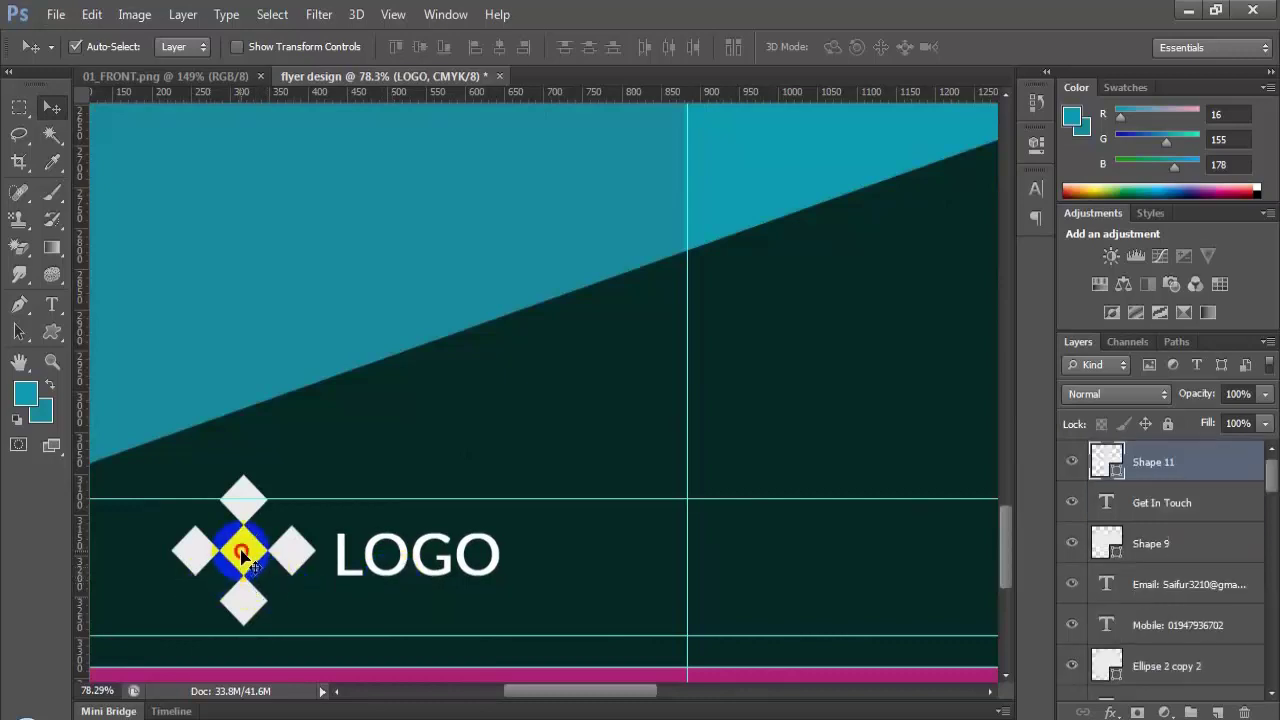
key("Down")
key("Down")
key("Down")
key("Down")
key("Down")
key("Down")
key("Down")
key("Down")
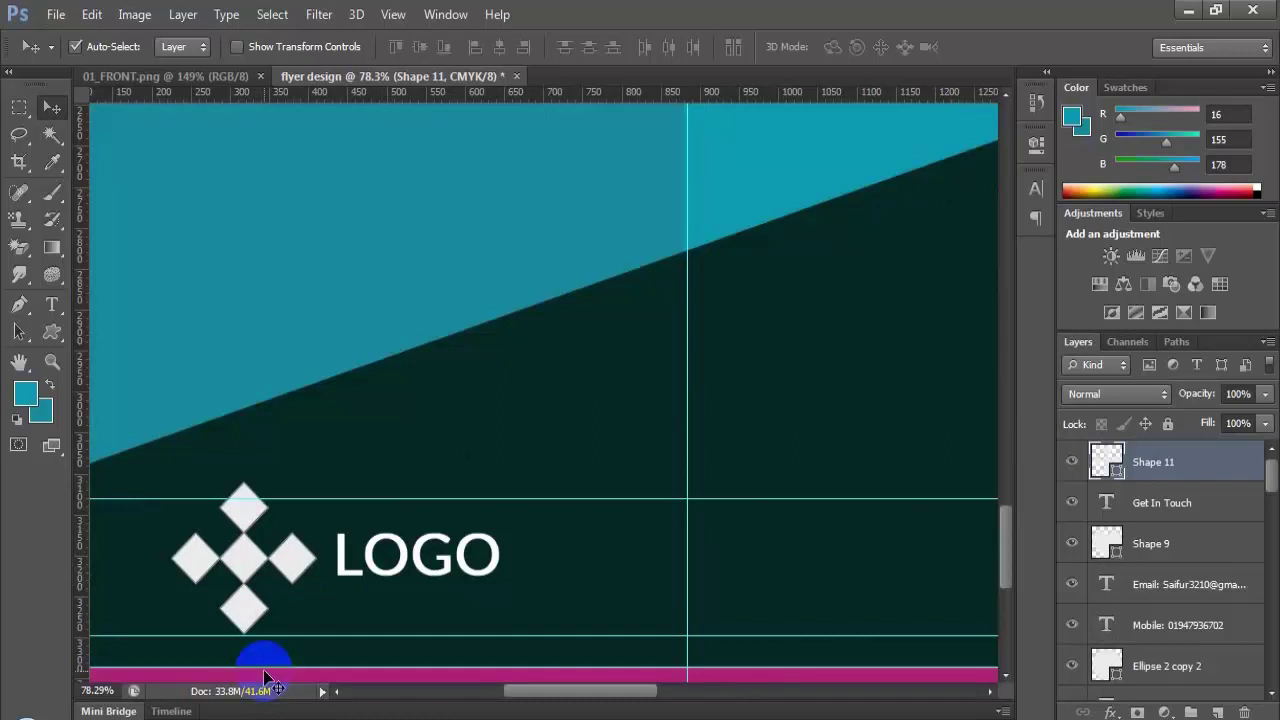
left_click(385, 576)
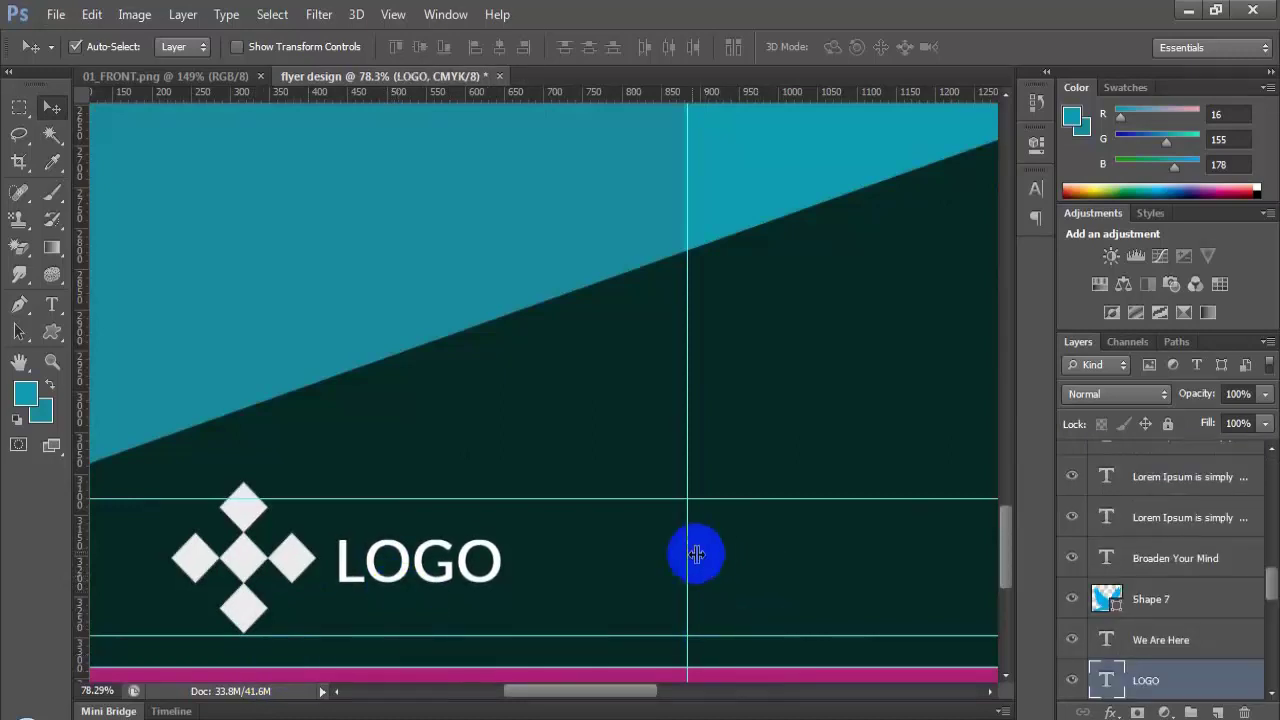
Step: Hide the guides and check the whole flyer design without them
scroll(600, 375, "down", 4)
scroll(455, 341, "down", 2)
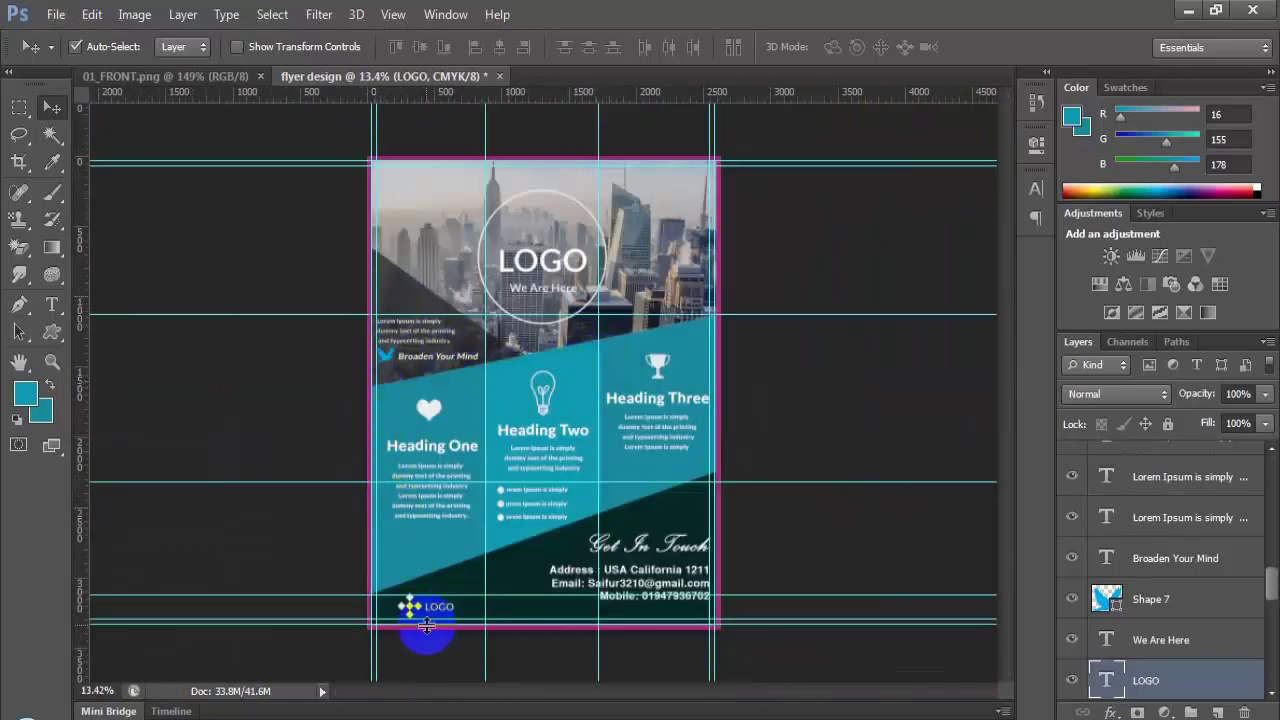
key("alt")
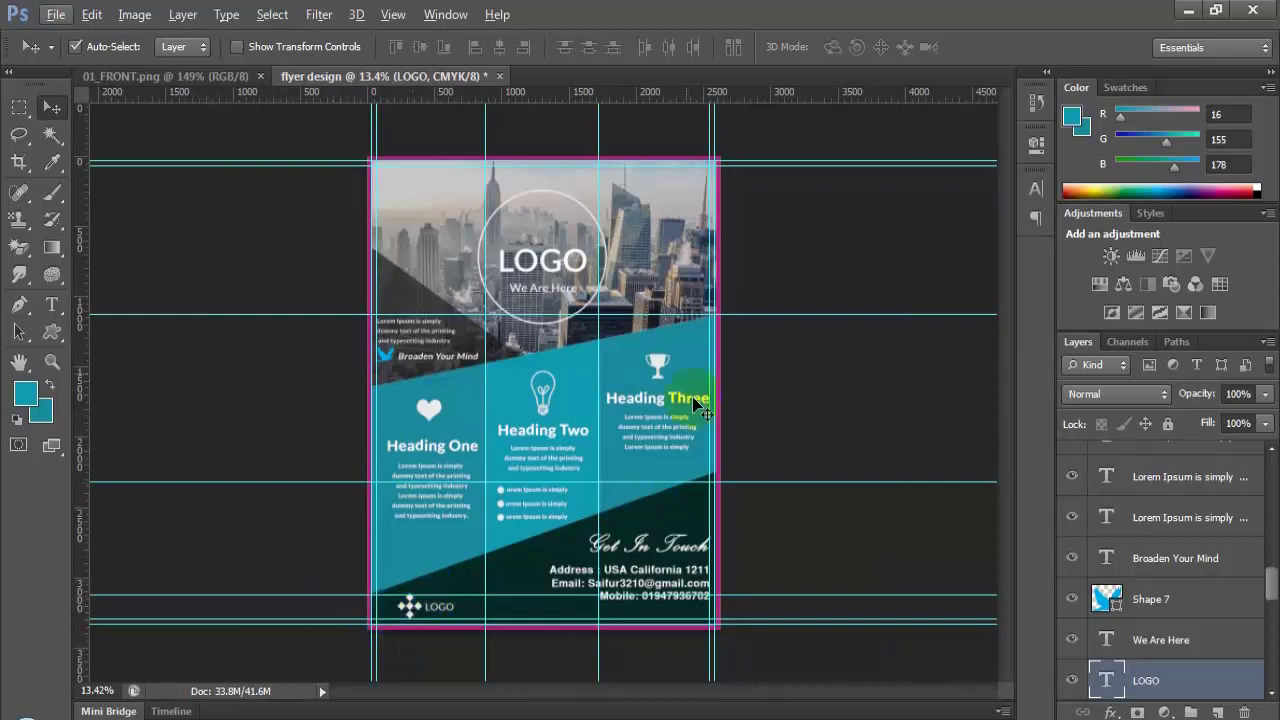
left_click(1208, 562)
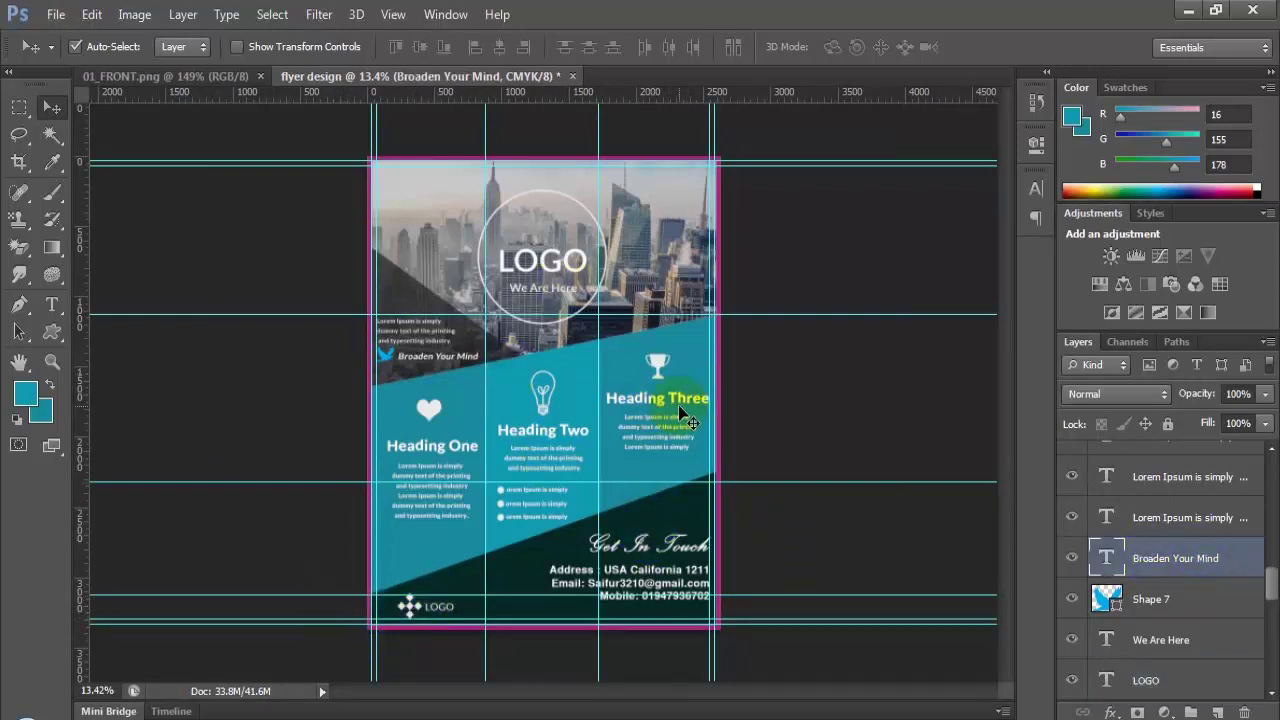
key("ctrl+semicolon")
scroll(574, 593, "up", 4)
scroll(625, 573, "down", 5)
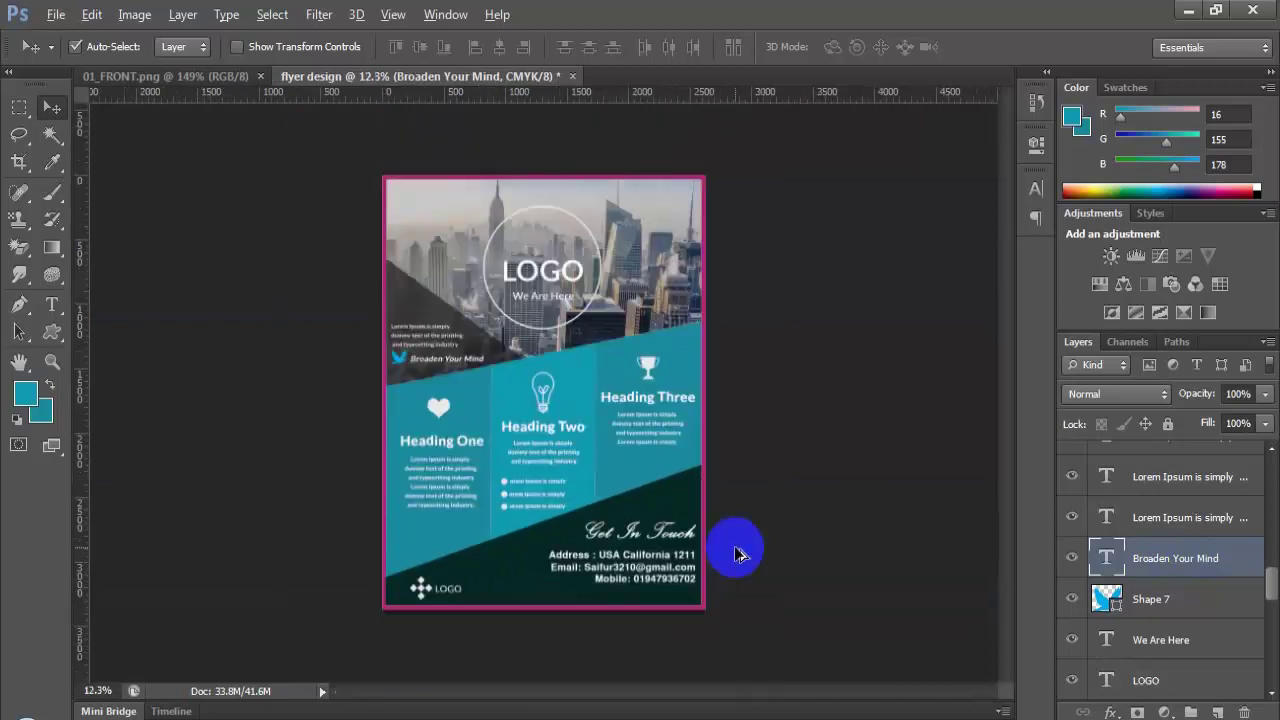
scroll(735, 555, "up", 6)
scroll(814, 466, "down", 5)
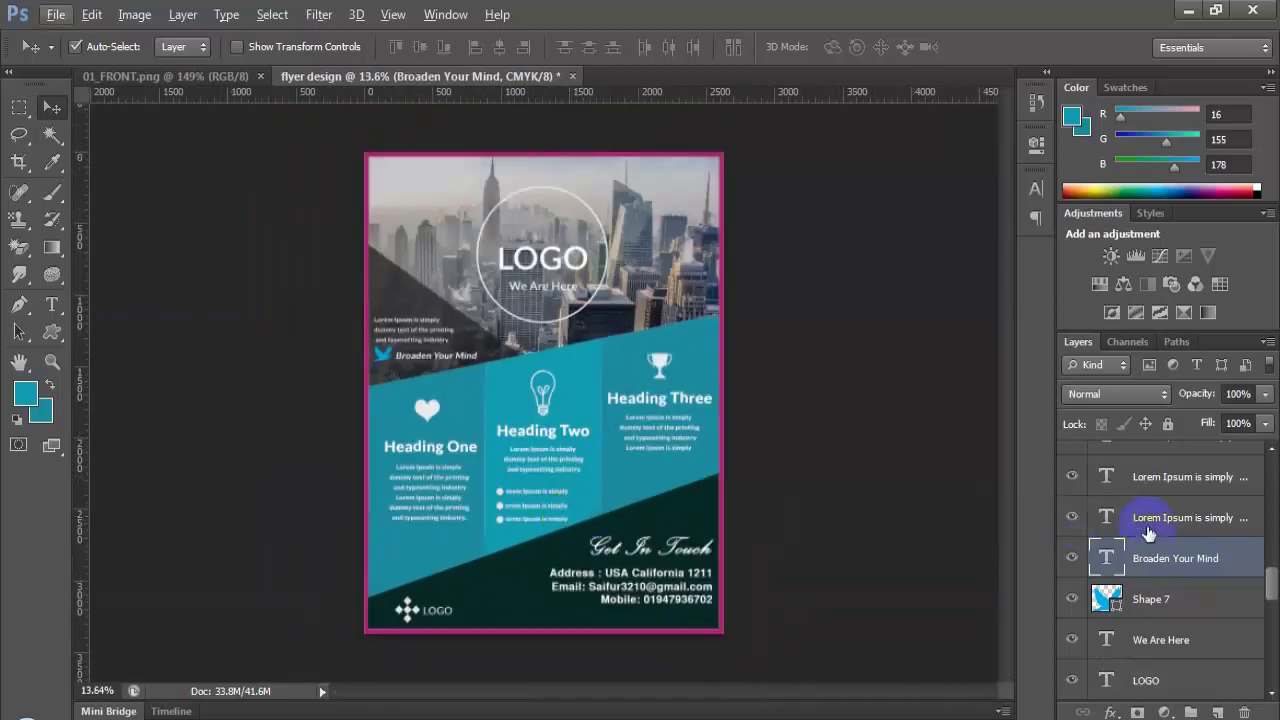
left_click(1188, 531)
scroll(1205, 570, "down", 8)
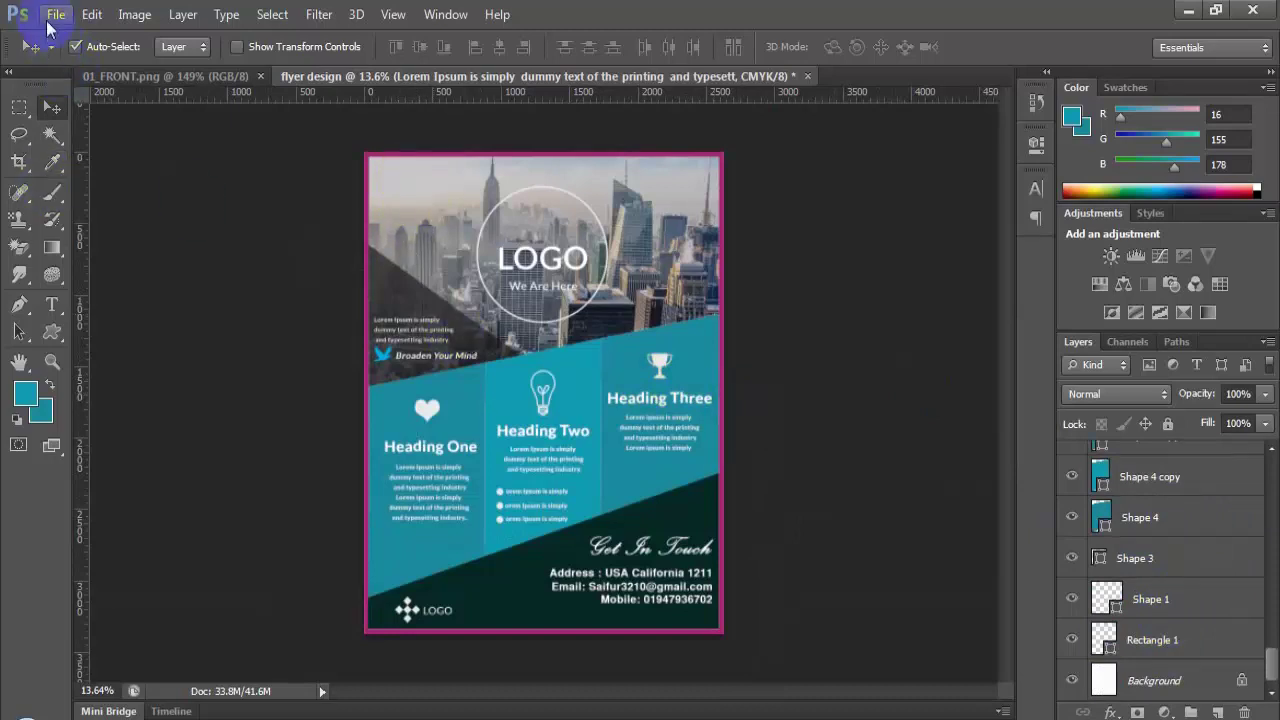
Step: Switch to the Flaticon page in the browser and search its icons for "qr code"
left_click(230, 705)
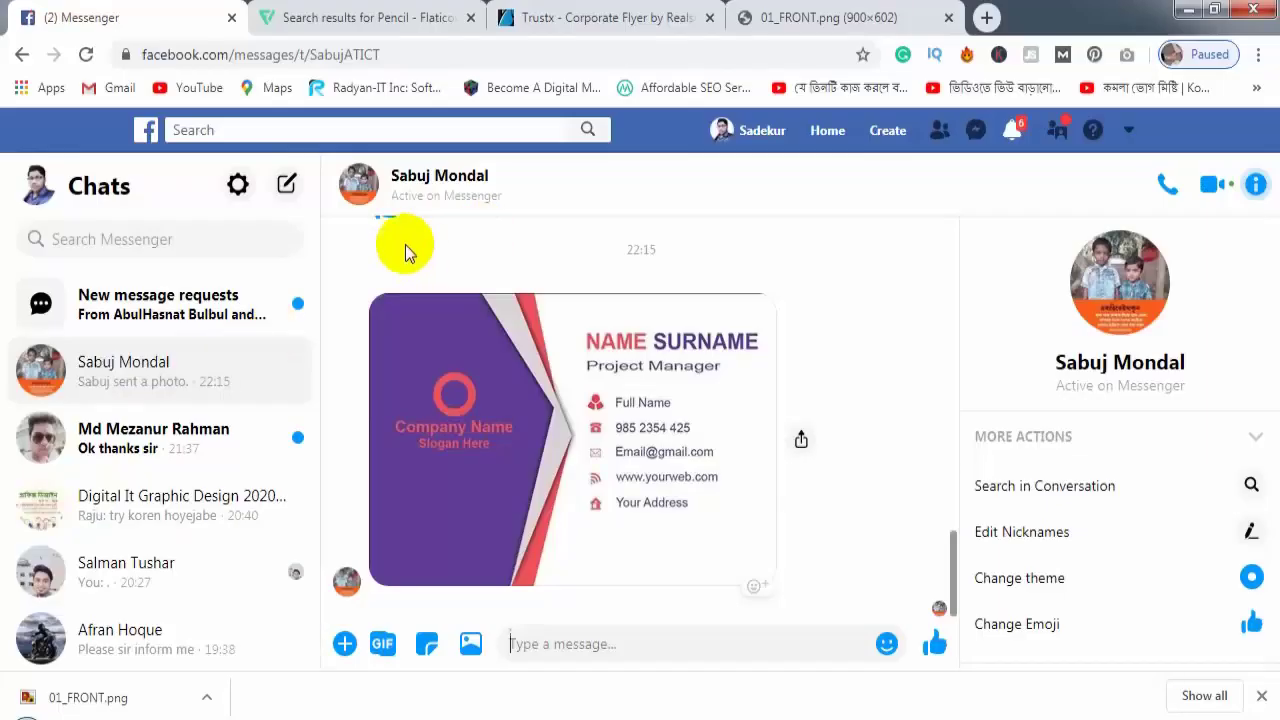
left_click(835, 10)
left_click(440, 17)
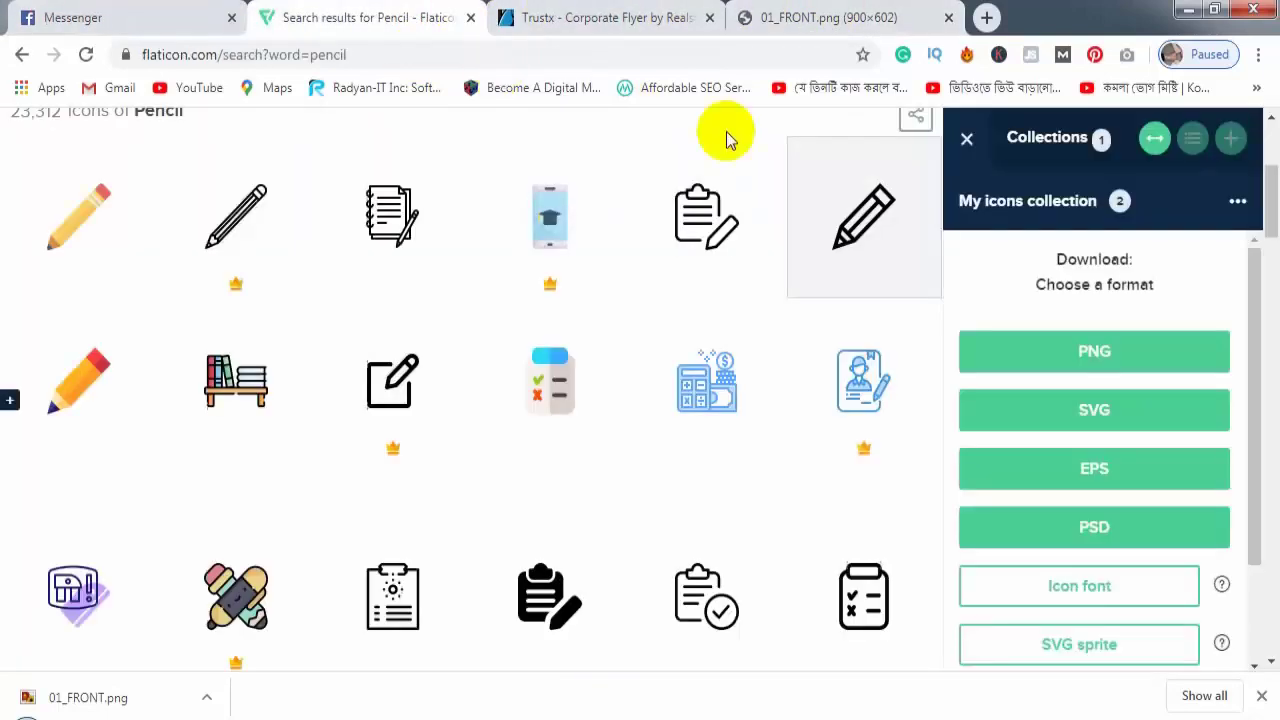
scroll(790, 207, "up", 3)
left_click_drag(371, 193, 197, 205)
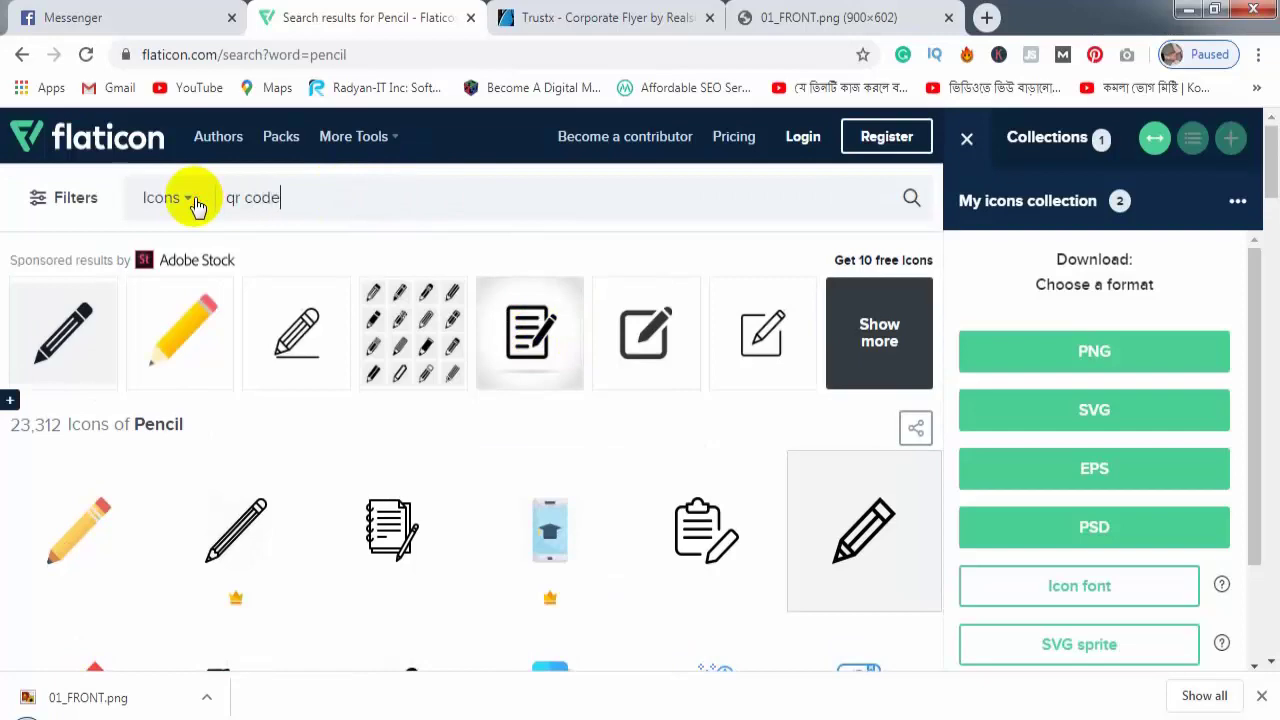
type("qr code")
key("Return")
left_click(1037, 17)
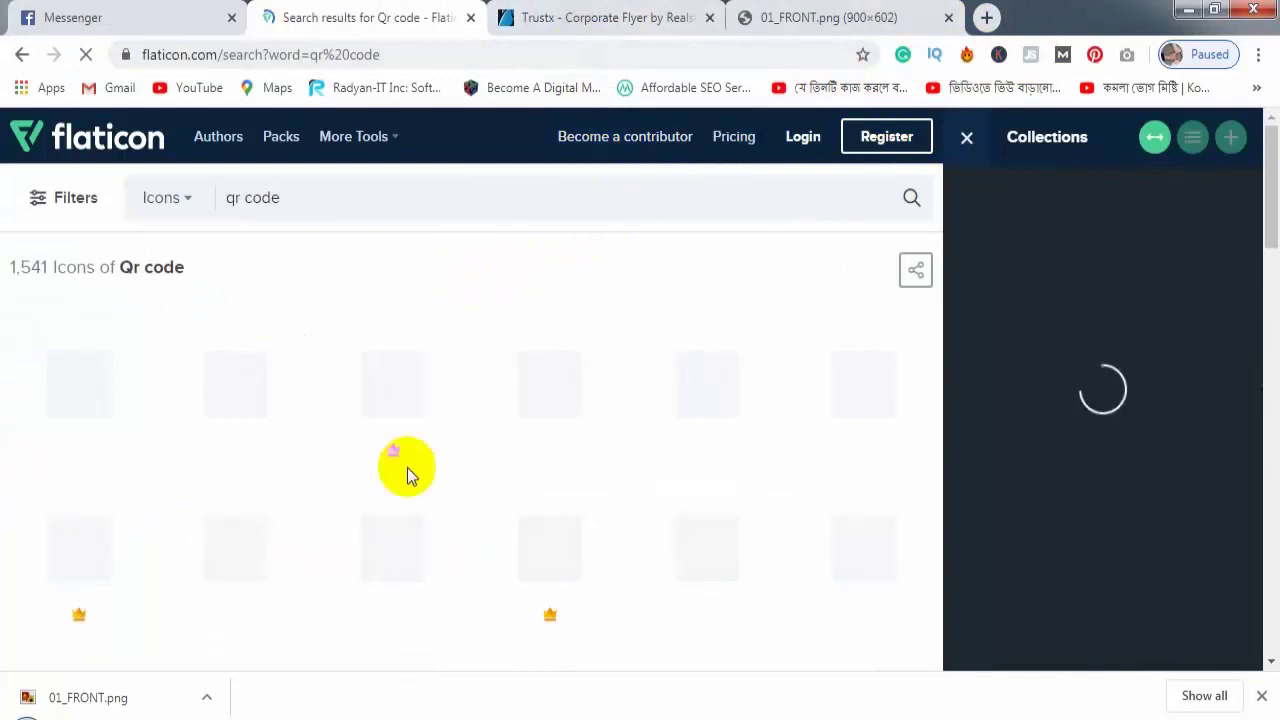
Step: Look through the QR code icon results on Flaticon, then return to the flyer in Photoshop
mouse_move(400, 716)
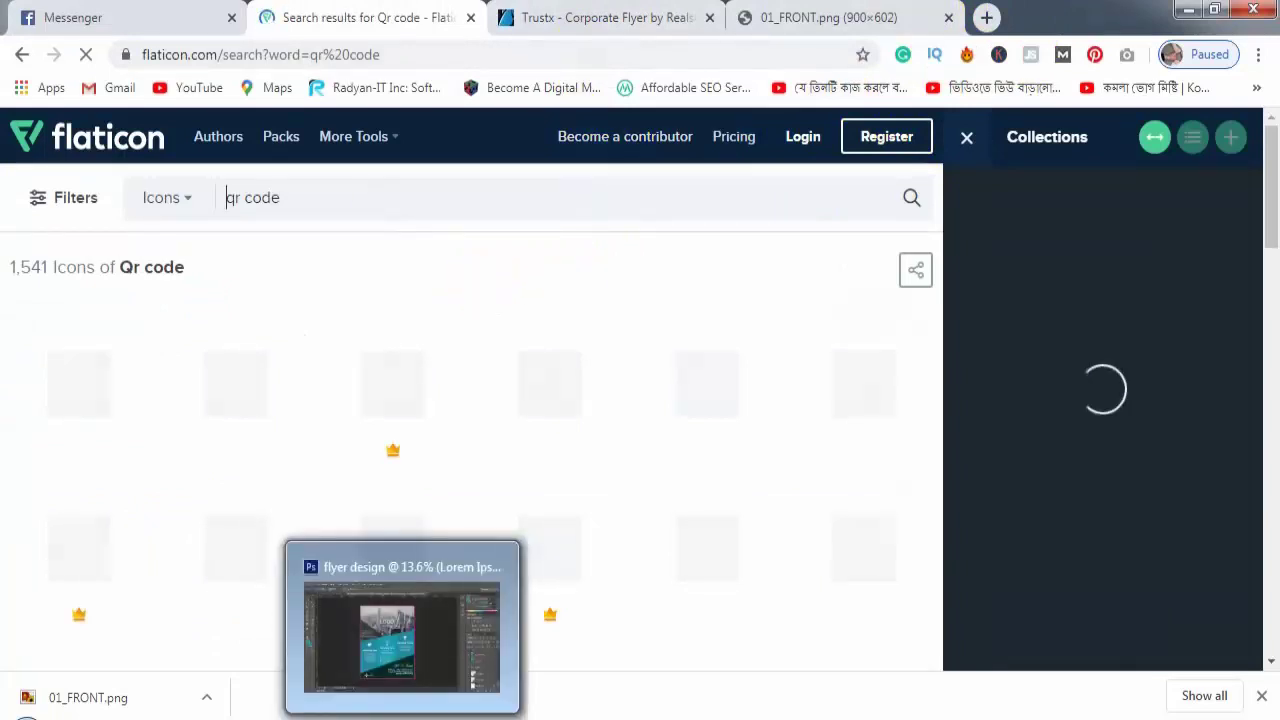
left_click(400, 652)
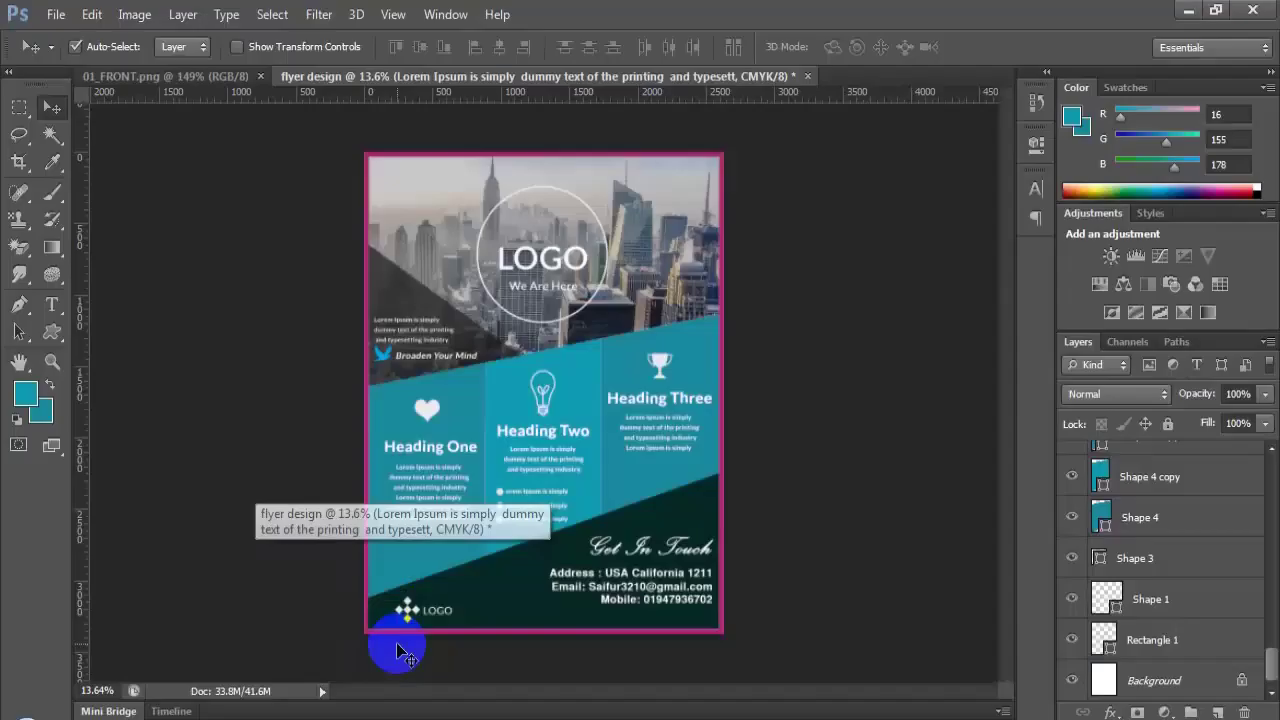
key("alt+Tab")
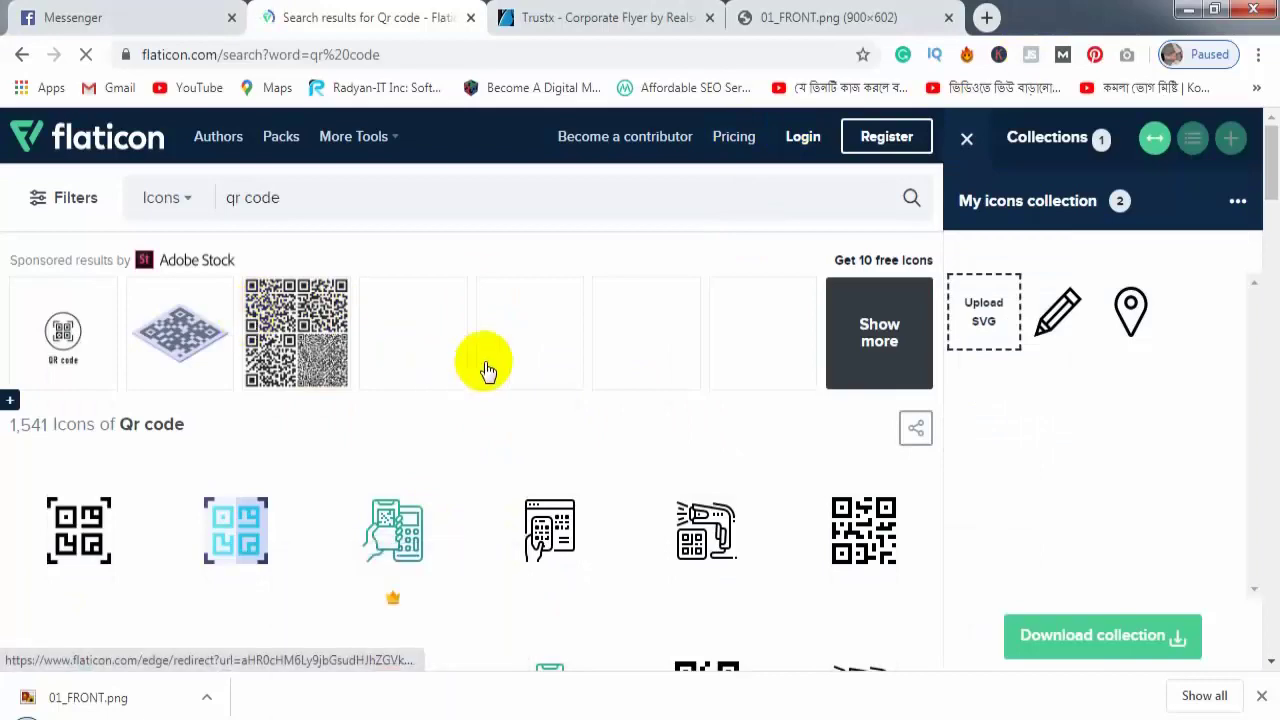
scroll(480, 366, "down", 4)
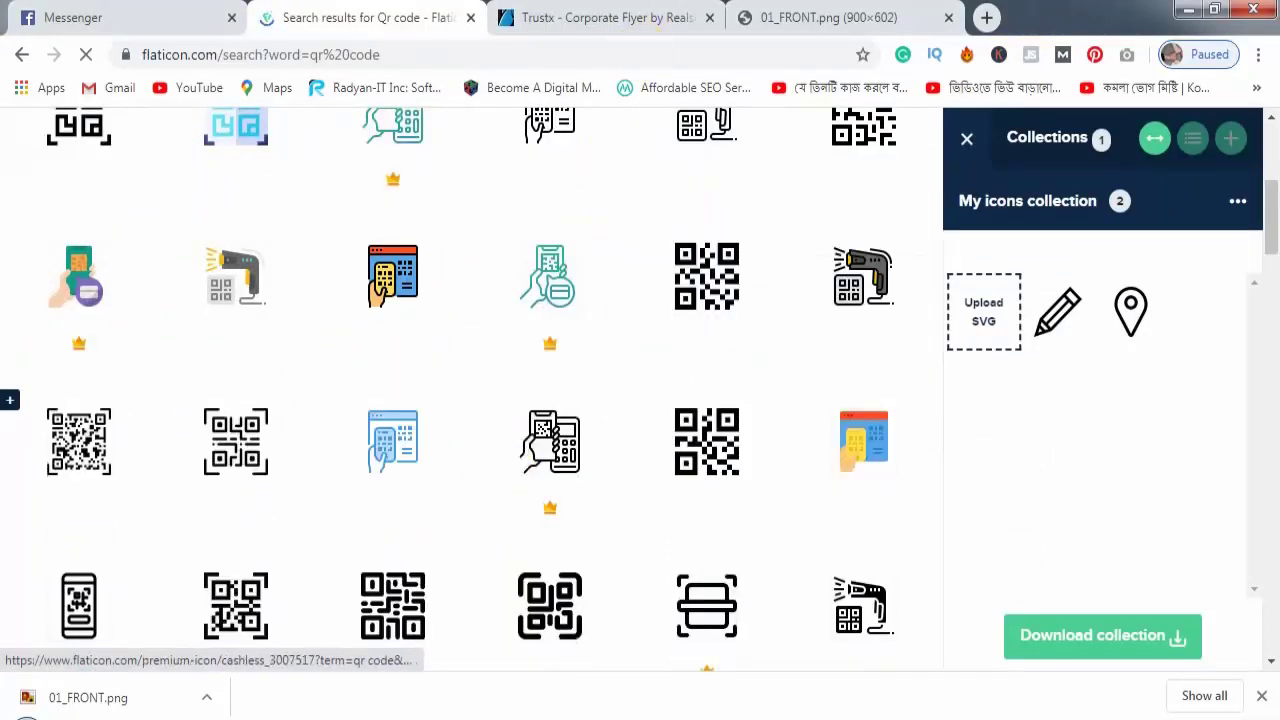
key("alt+Tab")
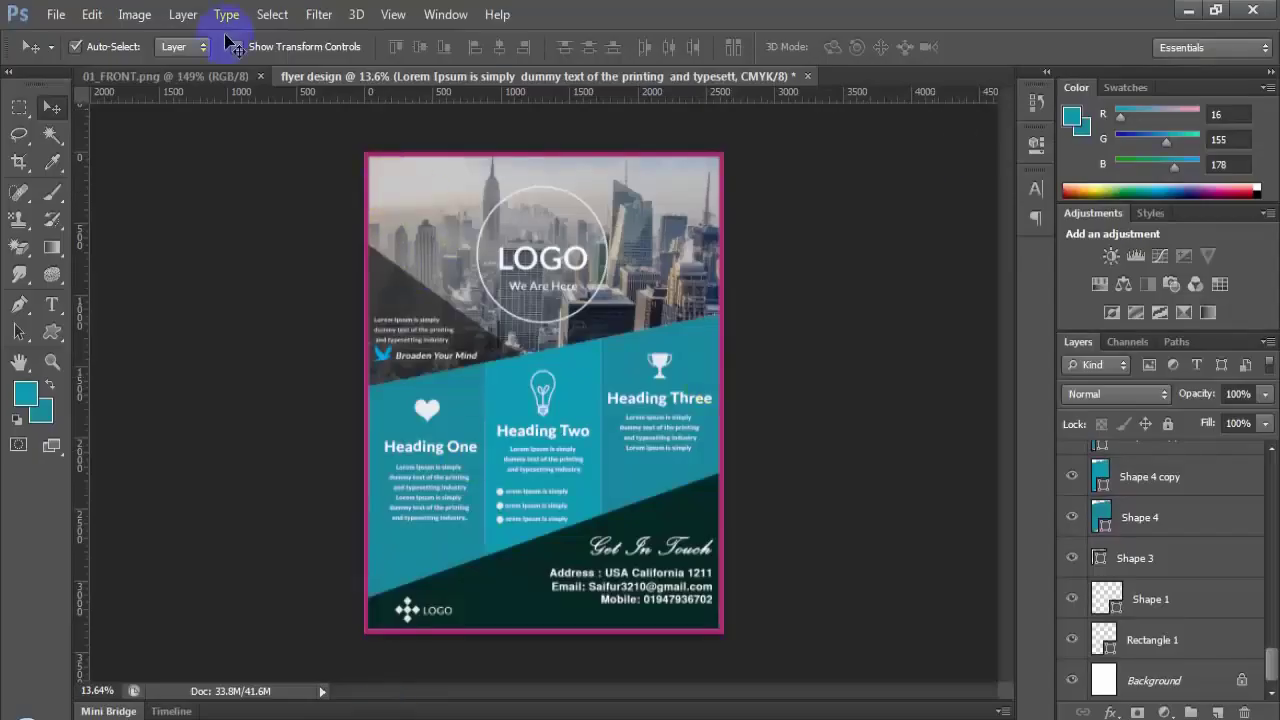
Step: Activate the Custom Shape tool and choose the square tile with the leaf ornament as its shape
left_click_drag(52, 331, 97, 335)
left_click(140, 330)
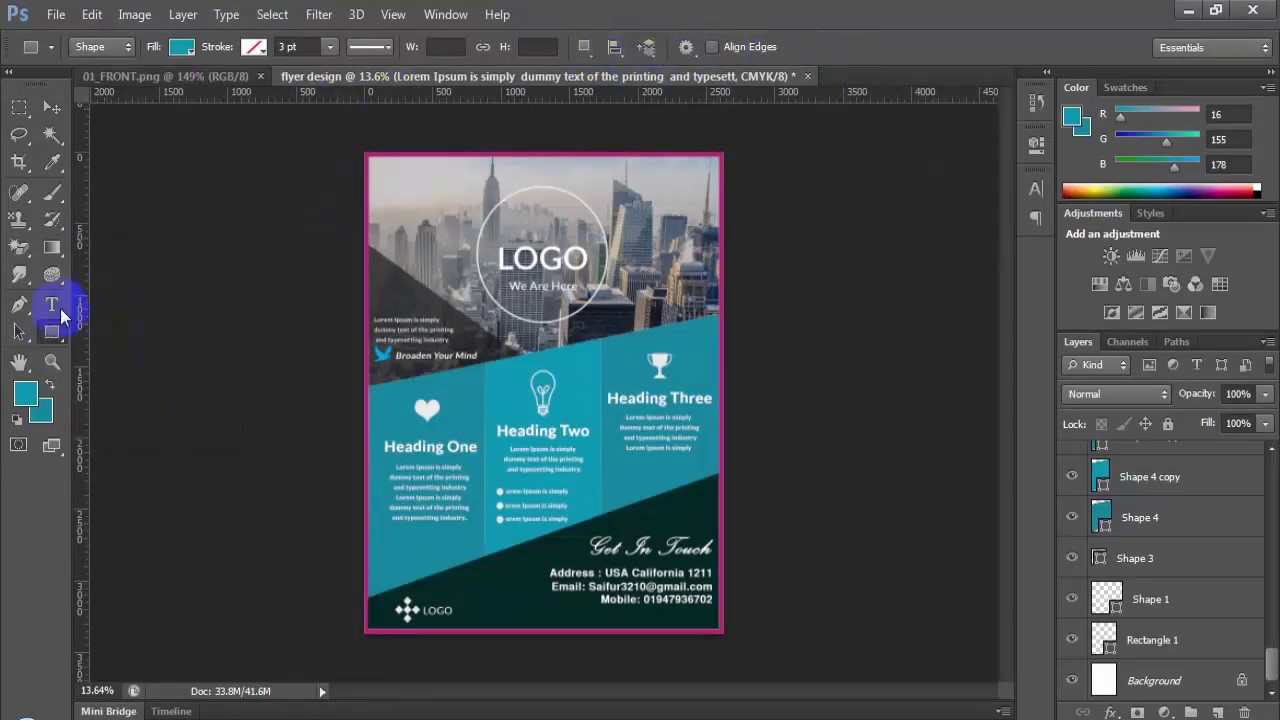
left_click_drag(55, 343, 104, 370)
left_click(140, 432)
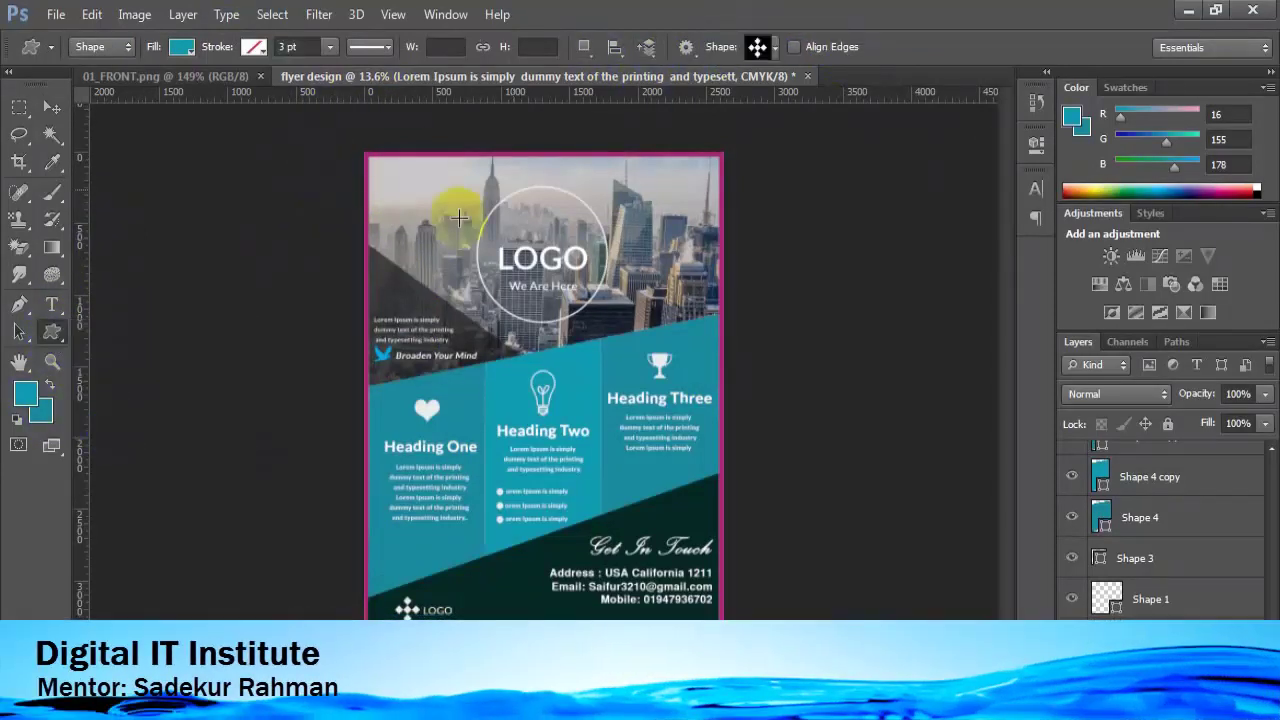
left_click(772, 47)
scroll(920, 417, "down", 3)
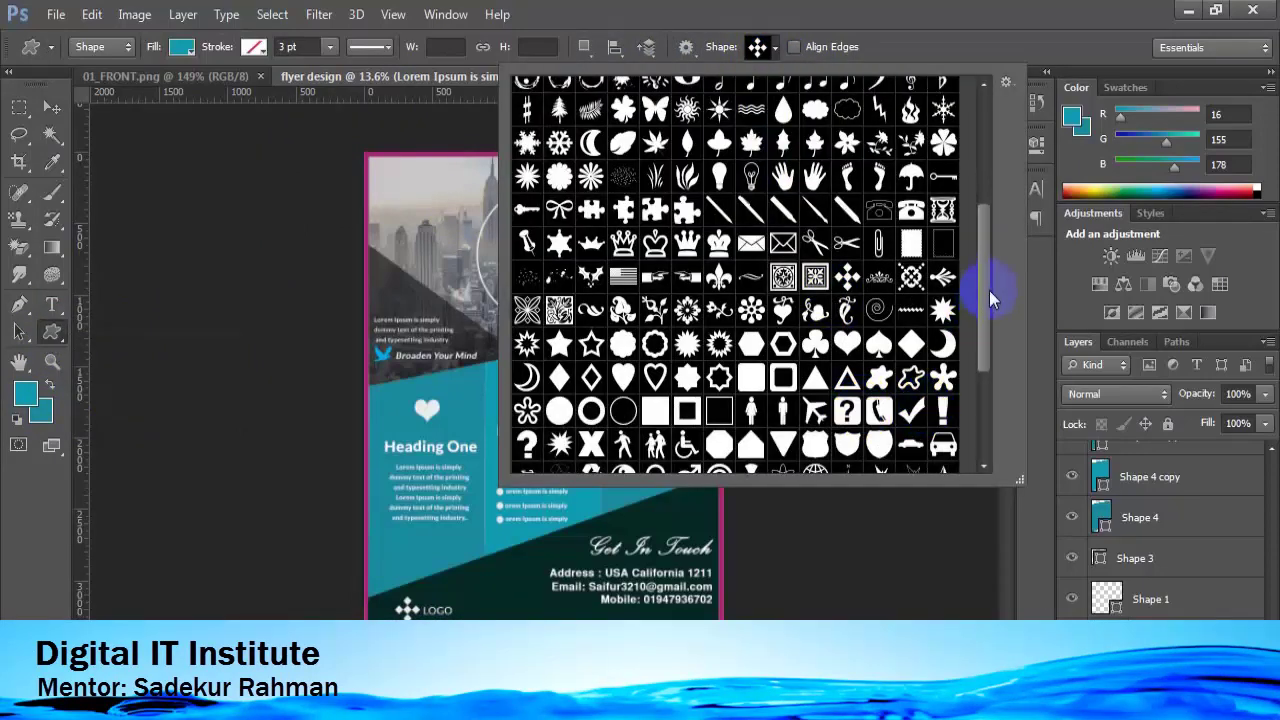
left_click_drag(989, 290, 978, 400)
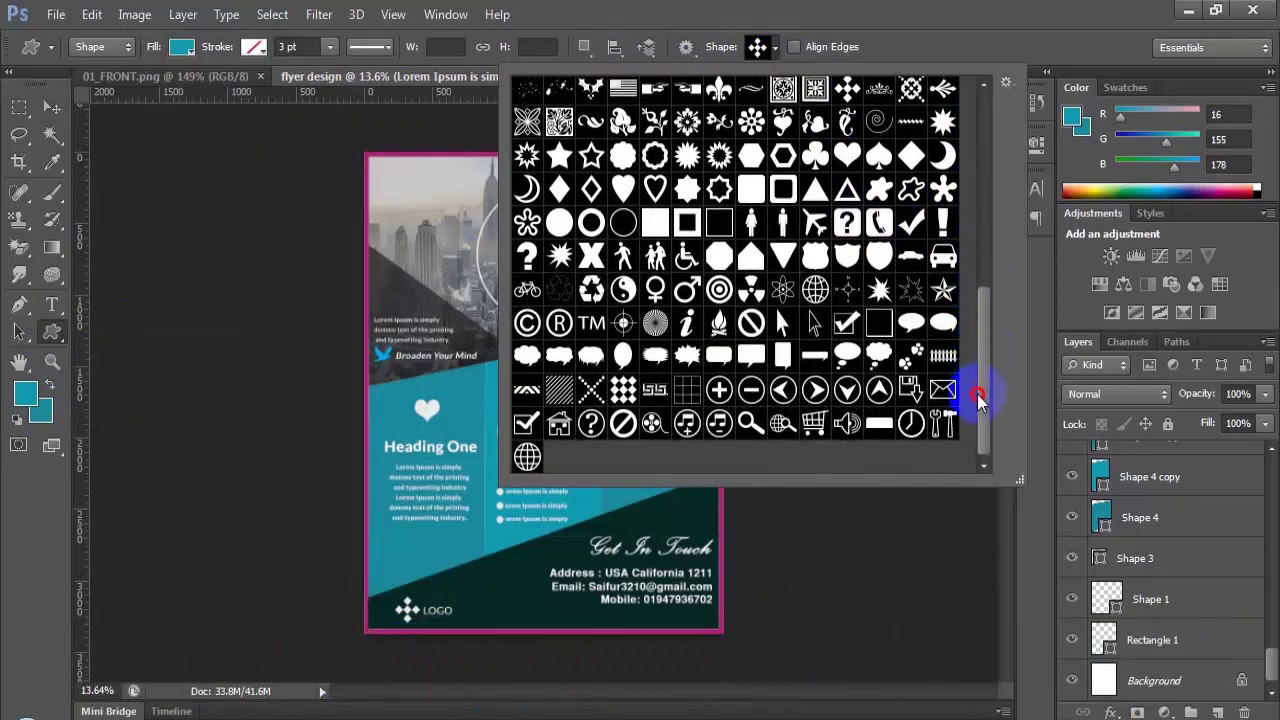
left_click(623, 389)
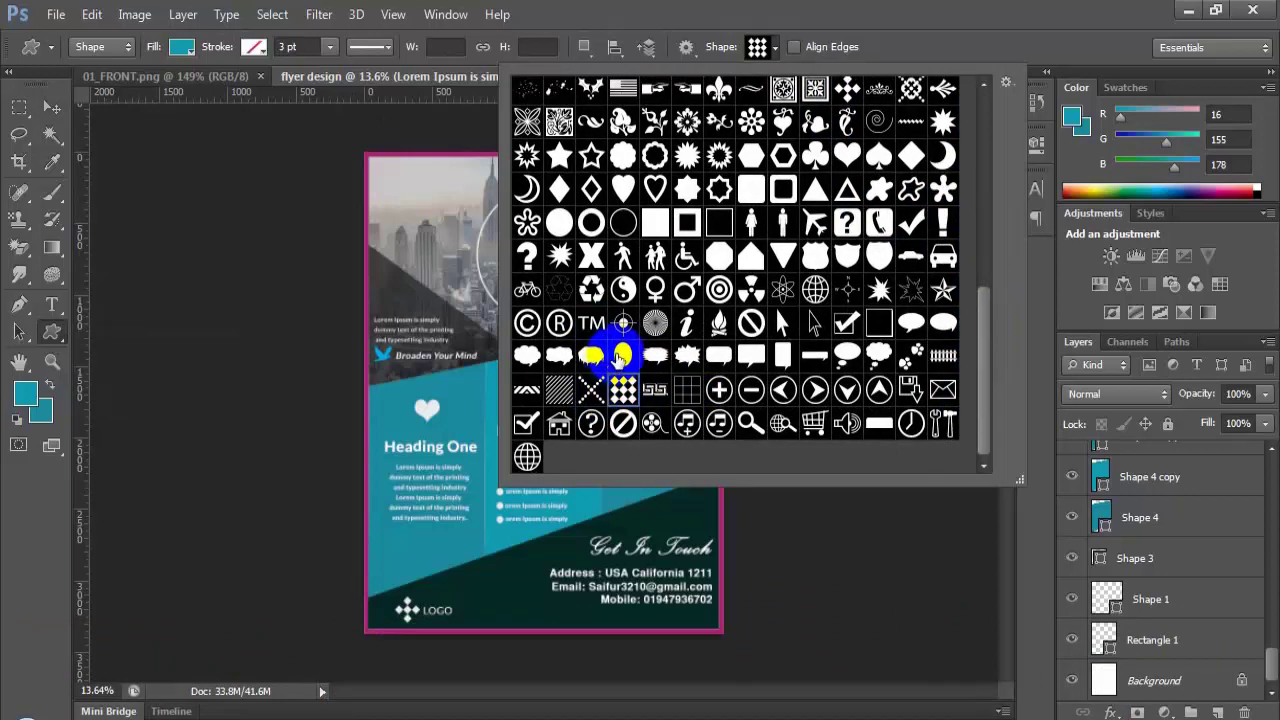
scroll(663, 234, "up", 5)
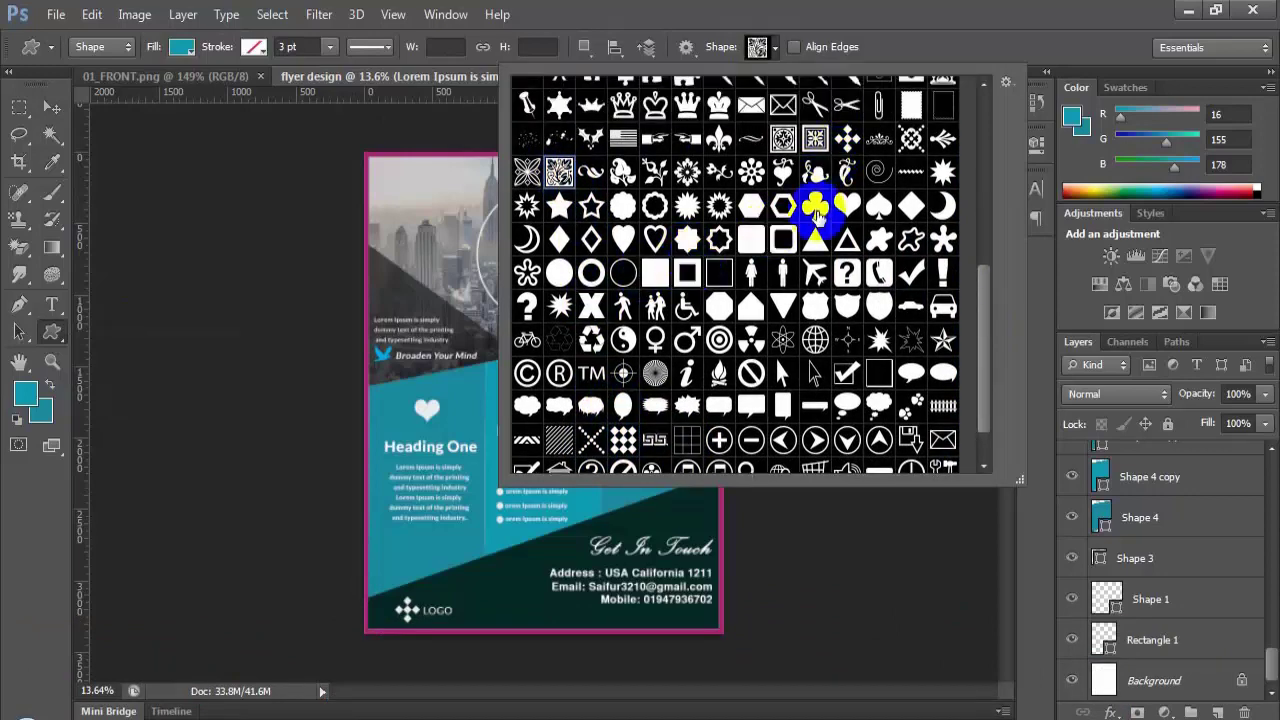
scroll(795, 305, "up", 3)
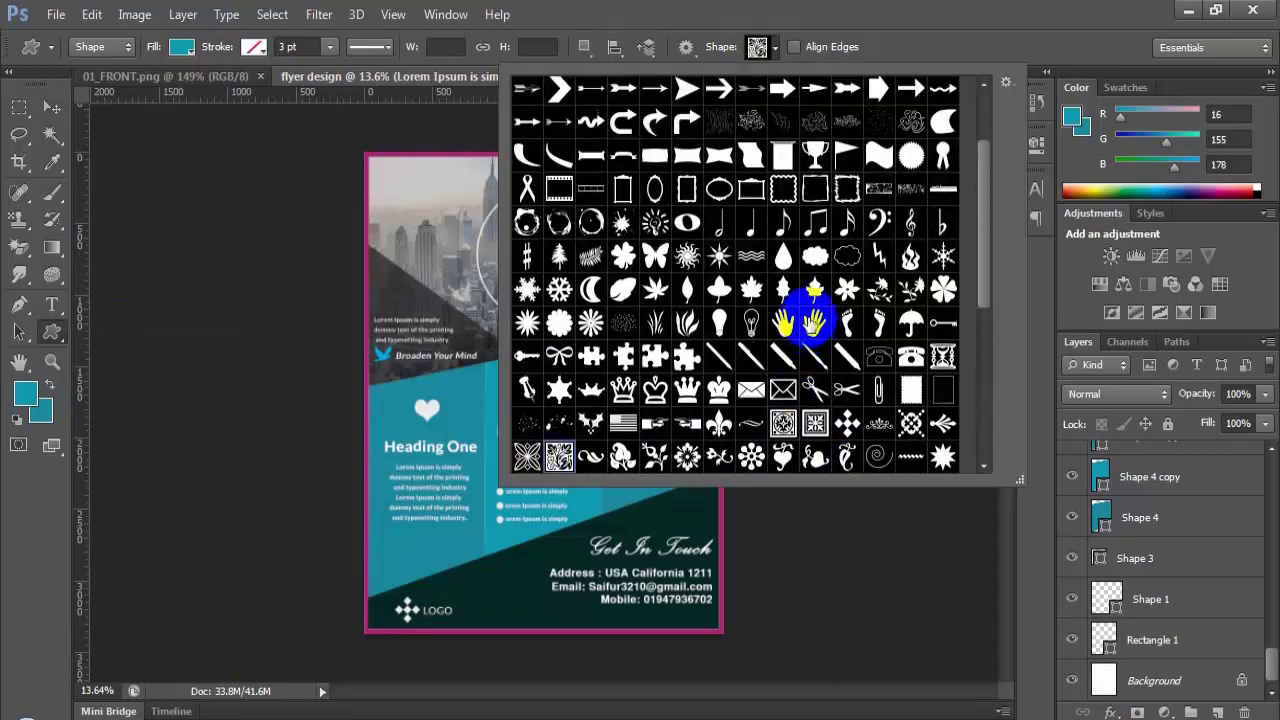
left_click(776, 50)
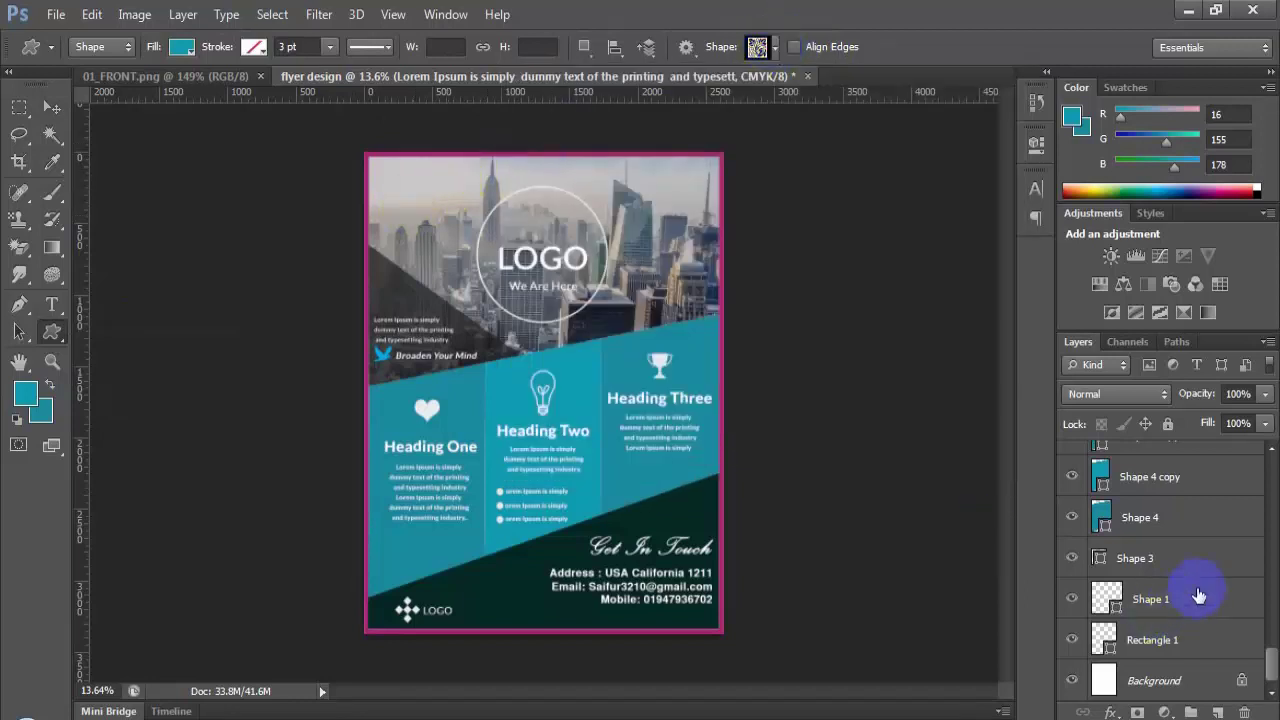
Step: Above the Shape 11 layer, draw the leaf tile about 257 px square in the photo's upper-left corner and fill it off-white
scroll(1215, 586, "up", 4)
left_click_drag(1268, 612, 1266, 425)
left_click(1225, 462)
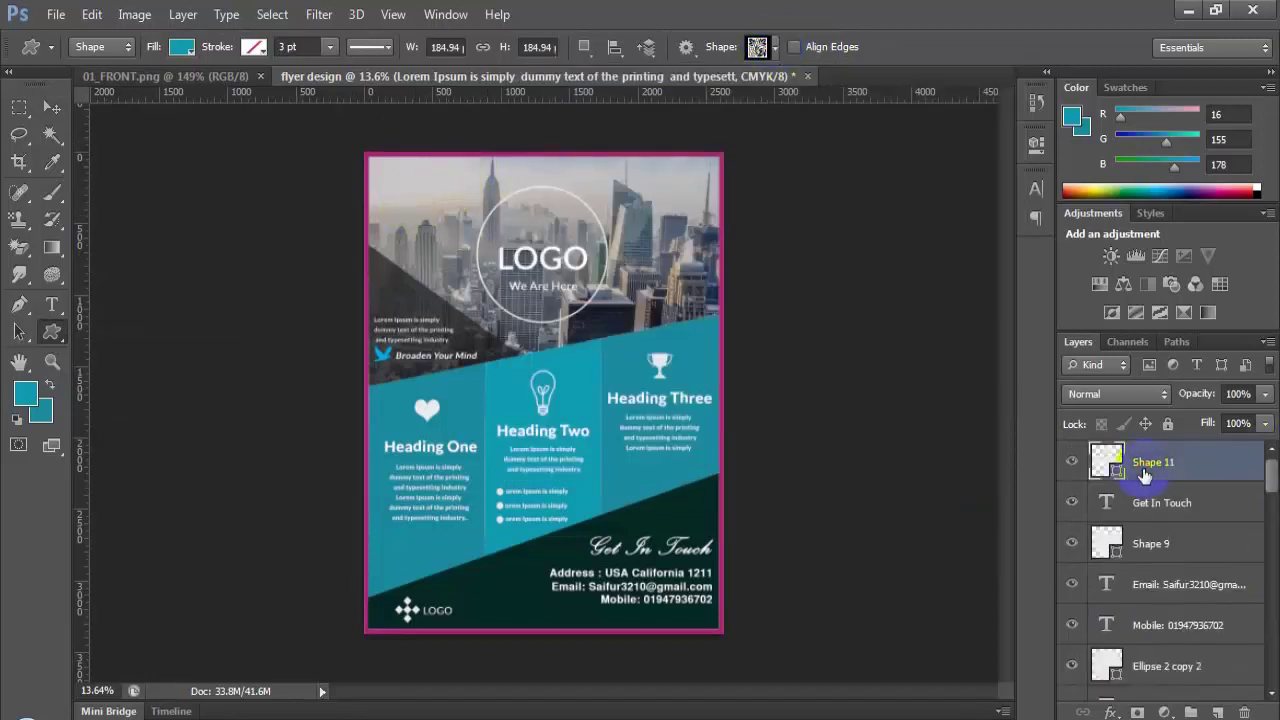
left_click(1217, 712)
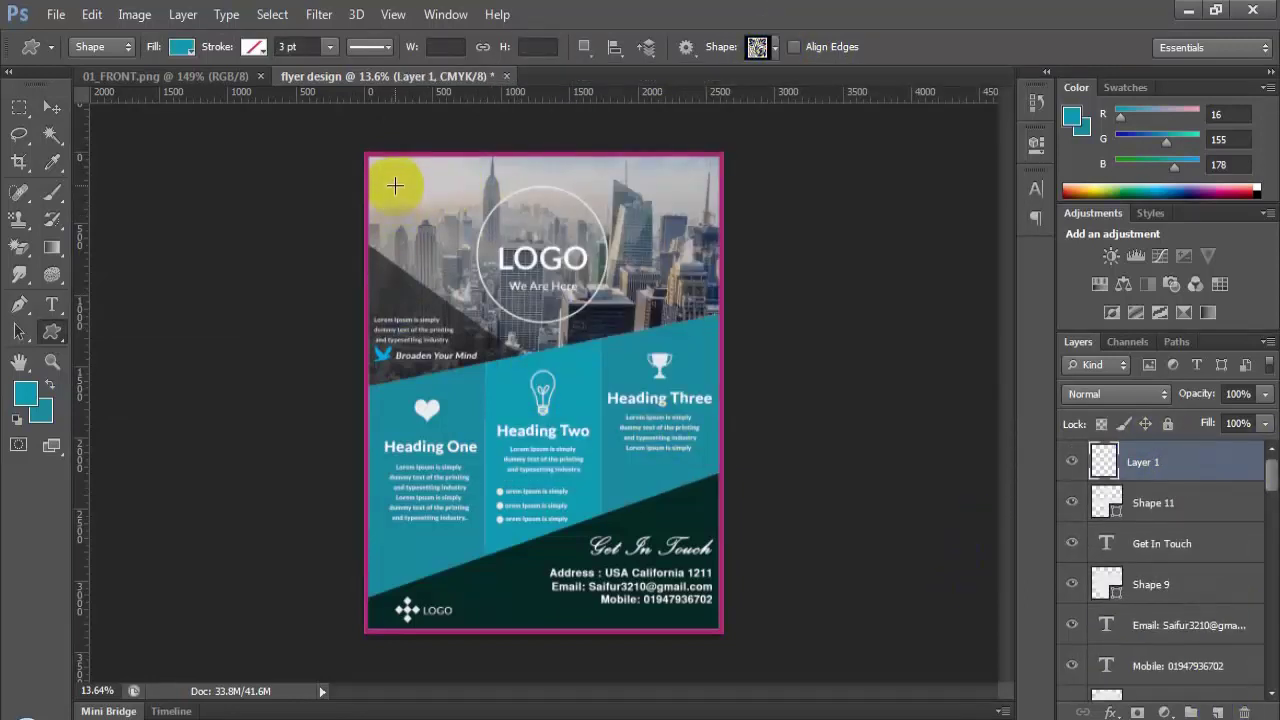
left_click_drag(384, 178, 420, 214)
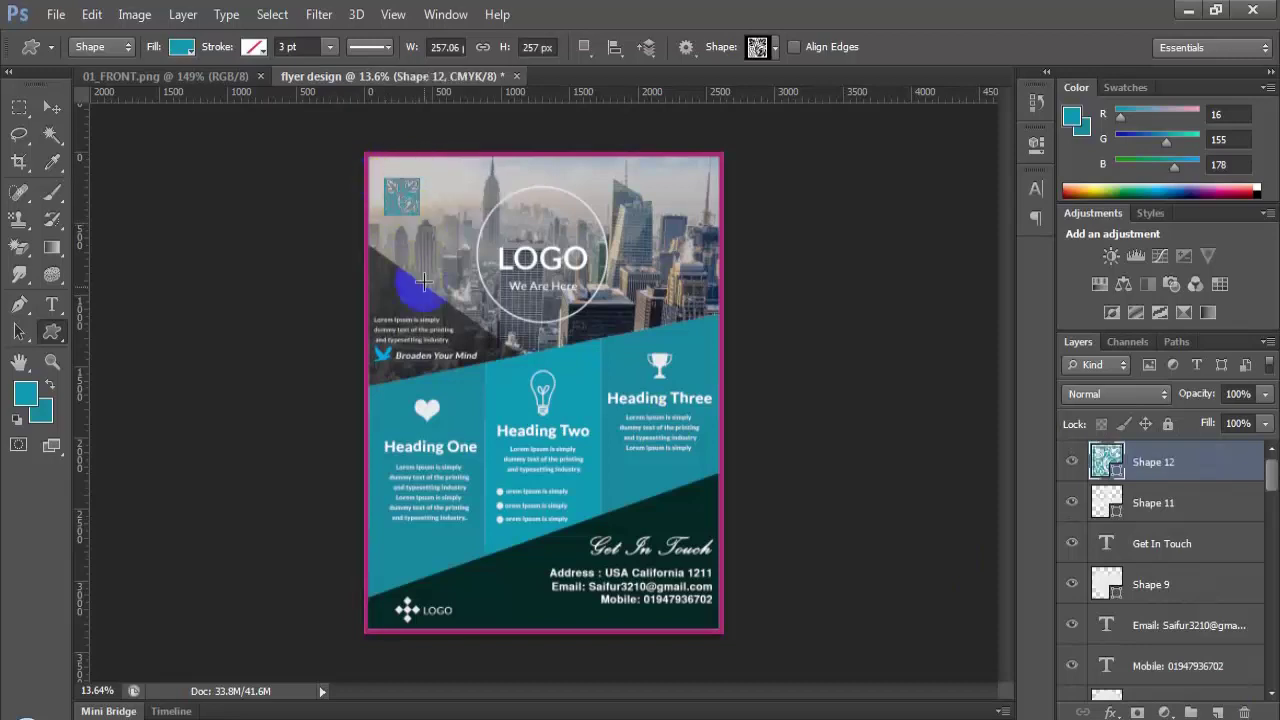
left_click(180, 47)
left_click(181, 52)
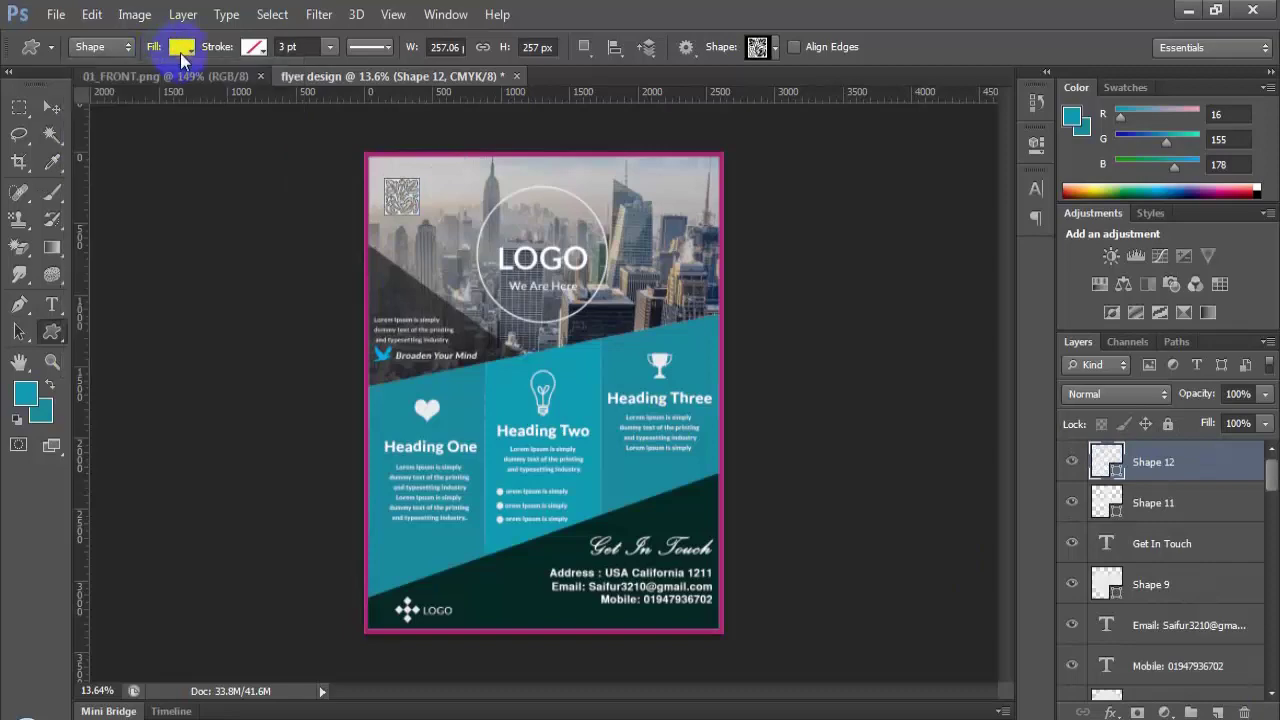
Step: Select the Shape 11 layer holding the footer's diamond ornament and set its fill to dark navy blue, #002157
left_click(1150, 503)
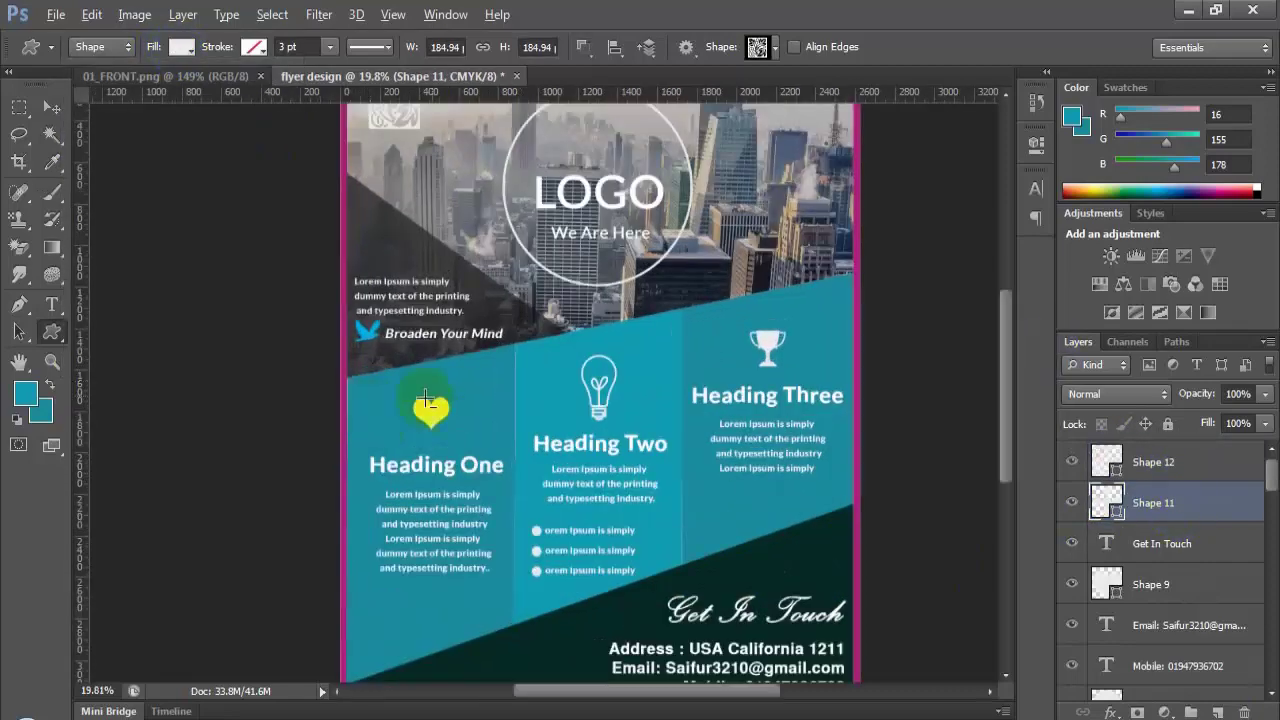
scroll(362, 414, "up", 2, "alt")
scroll(478, 376, "up", 1)
scroll(478, 376, "up", 1)
scroll(392, 243, "up", 4, "alt")
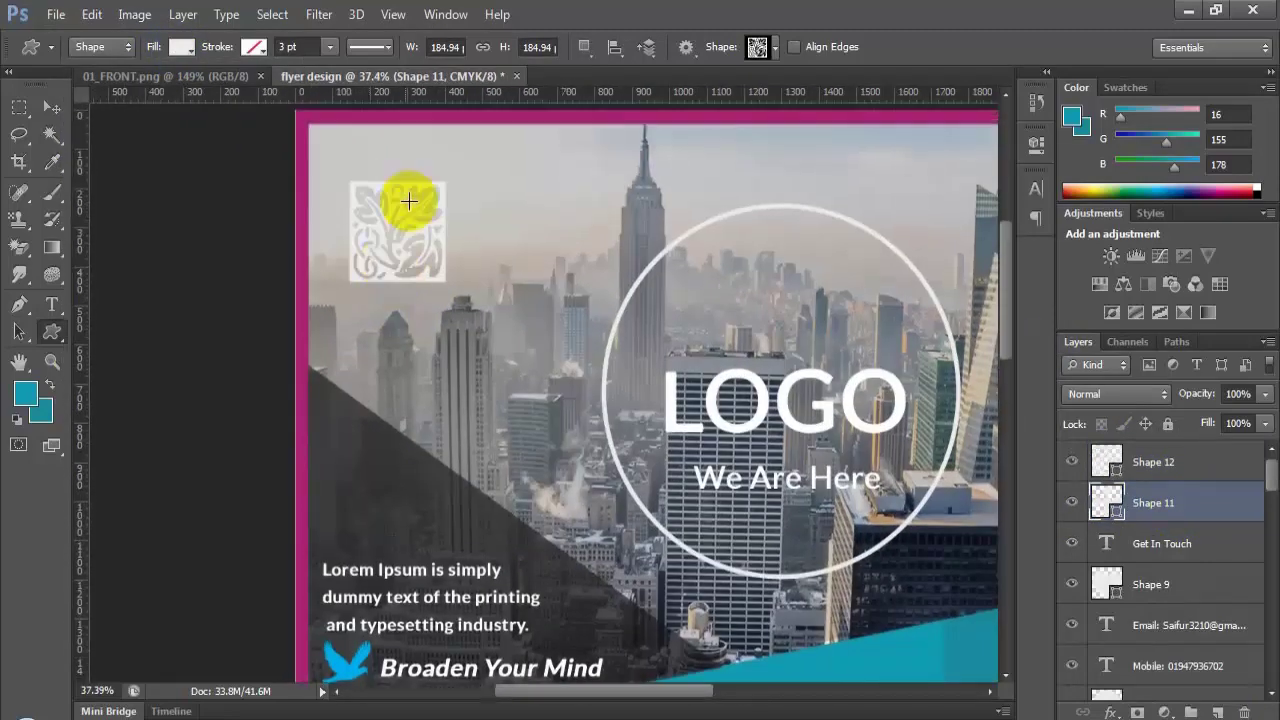
left_click(181, 50)
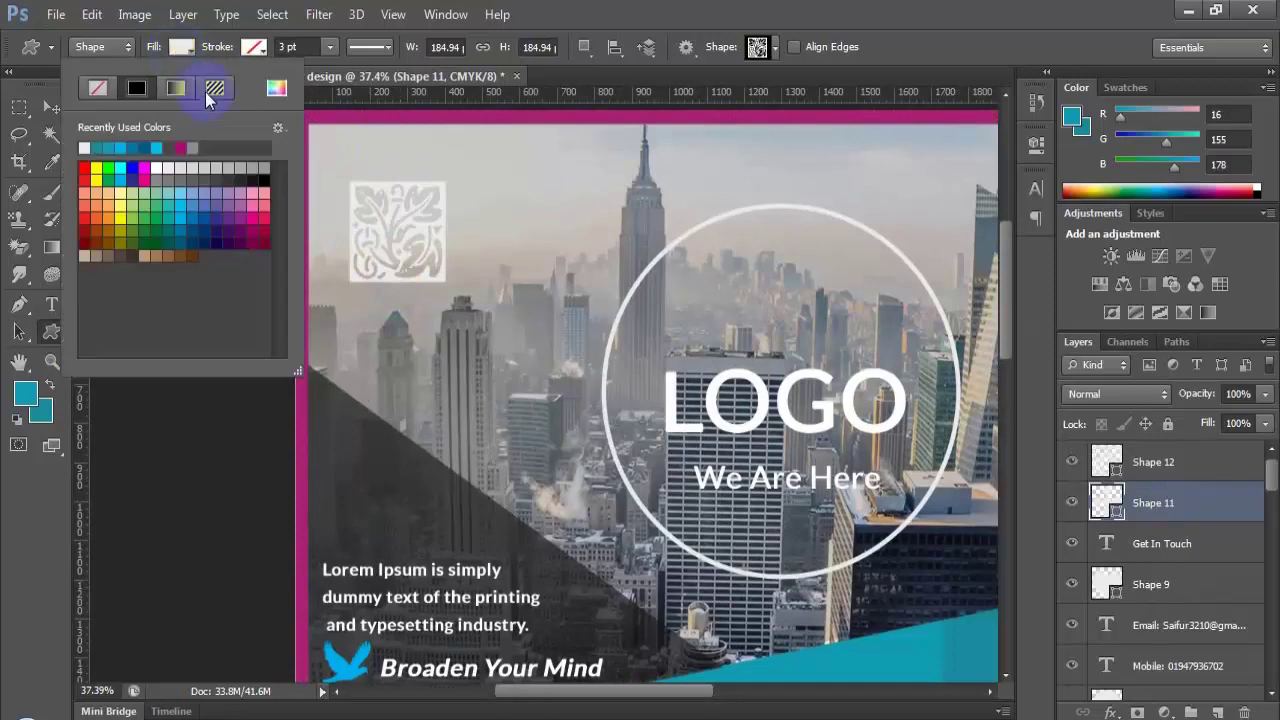
left_click(192, 148)
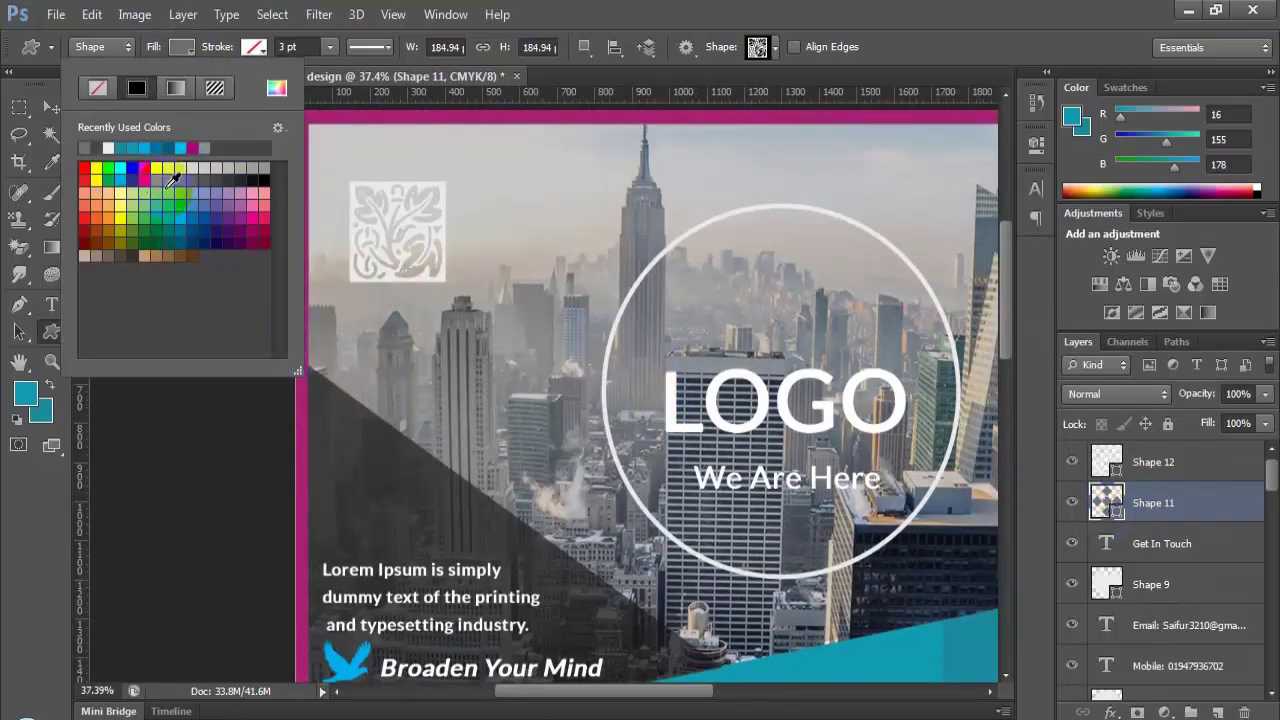
left_click(207, 248)
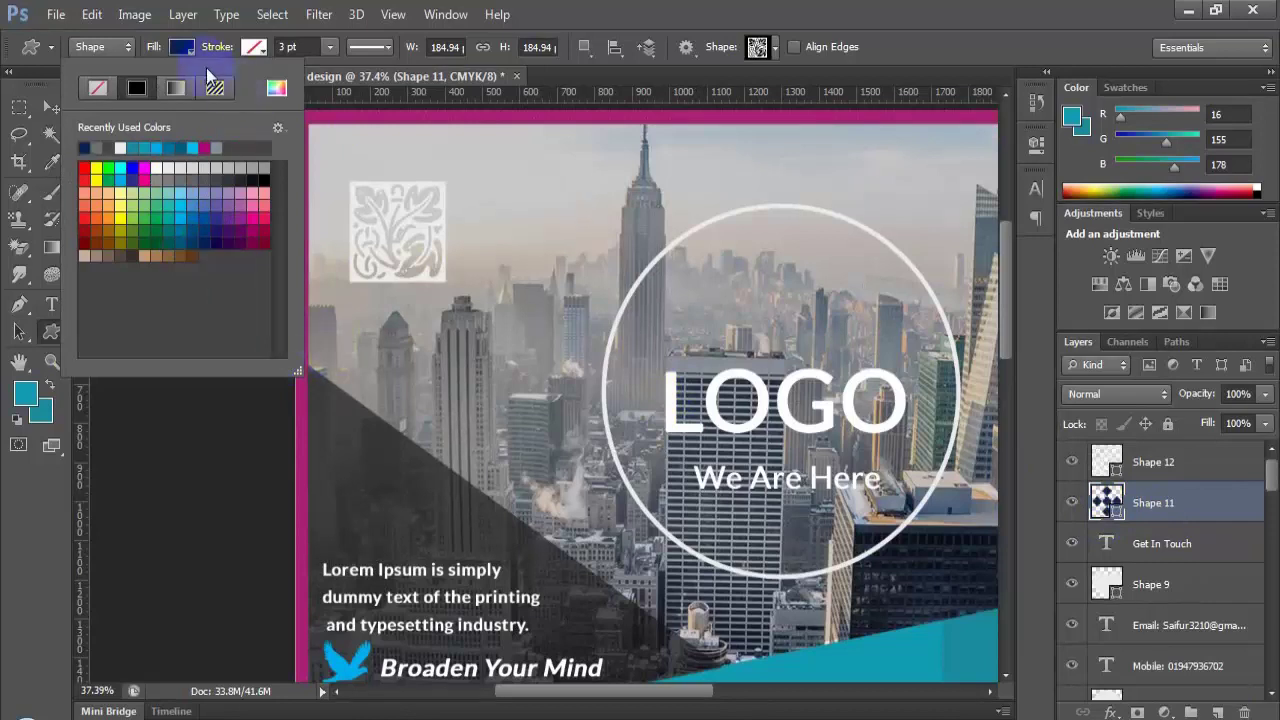
left_click(214, 109)
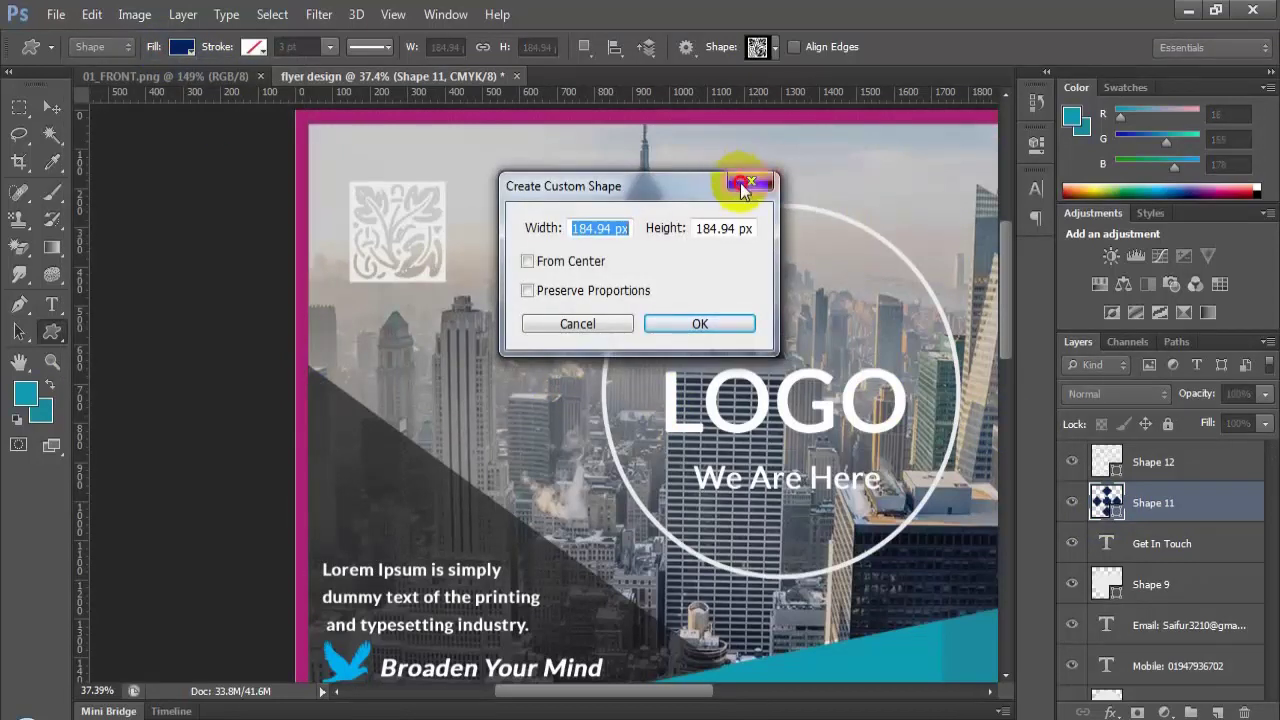
left_click(745, 185)
double_click(1116, 508)
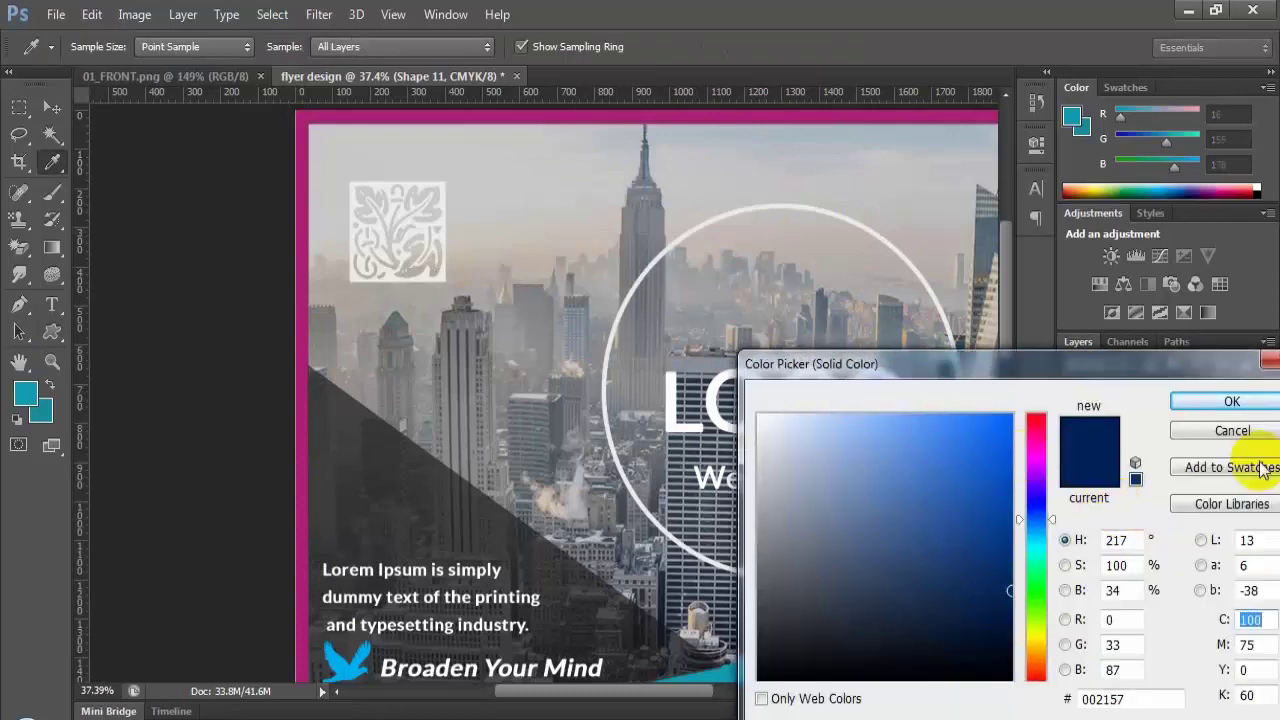
key("Return")
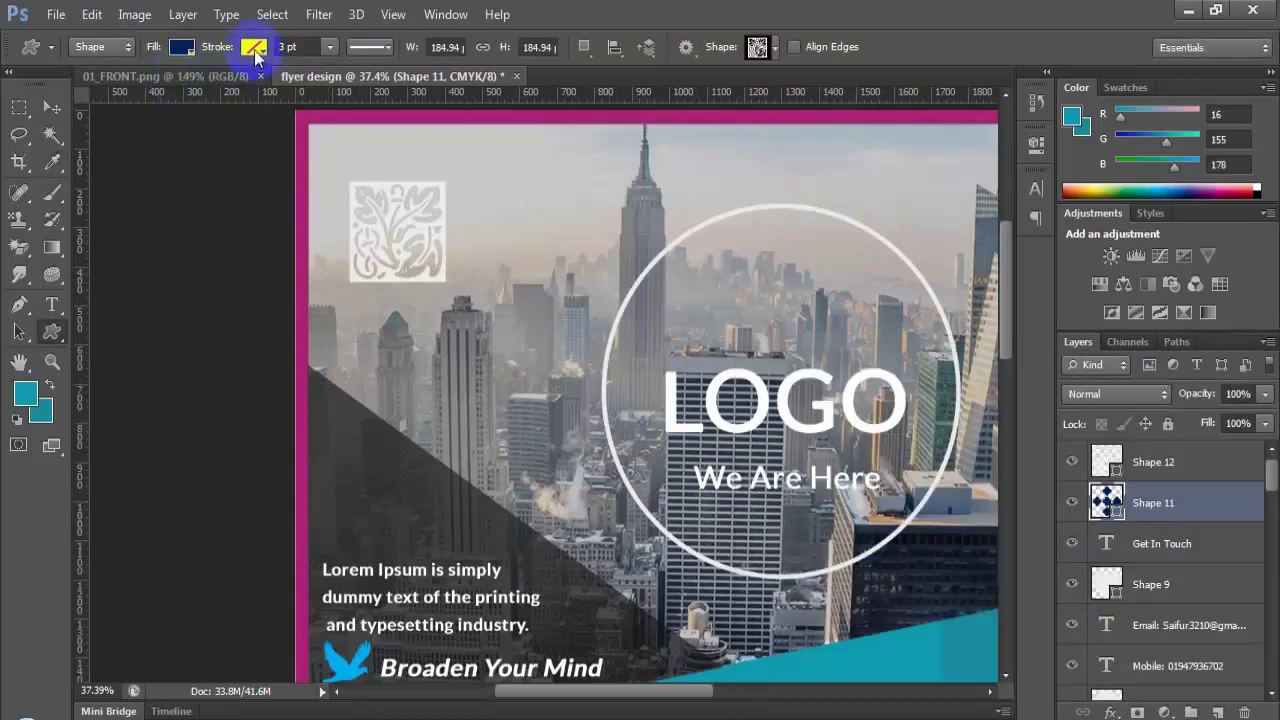
Step: Select the leaf tile in the header photo and recolour its fill to pale off-white, #e2eef0
left_click(52, 107)
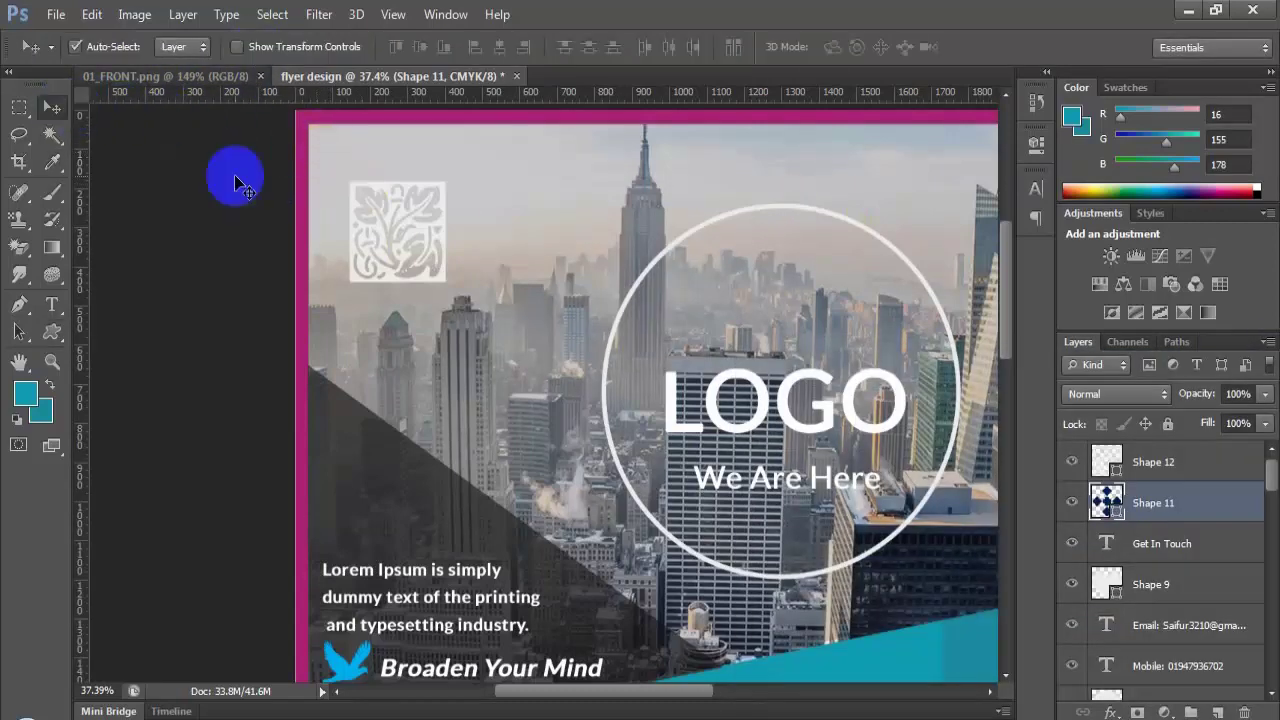
left_click(397, 225)
left_click(1108, 503)
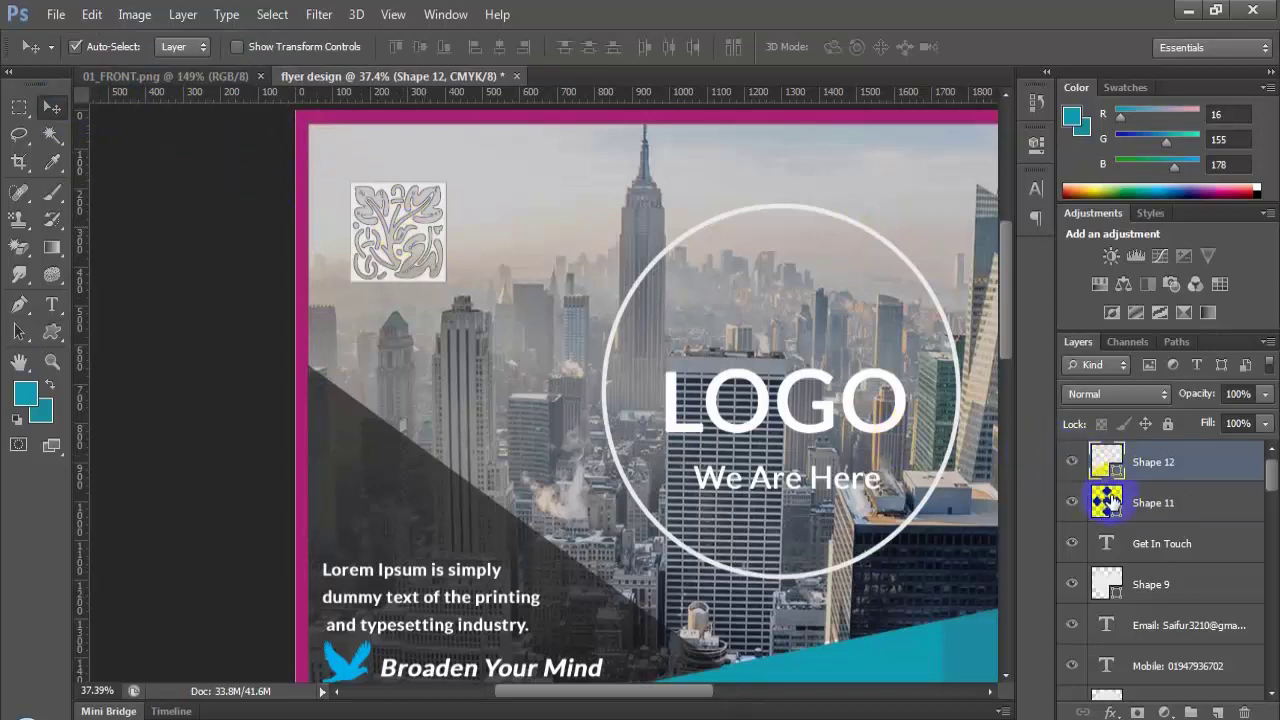
left_click_drag(1110, 510, 772, 392)
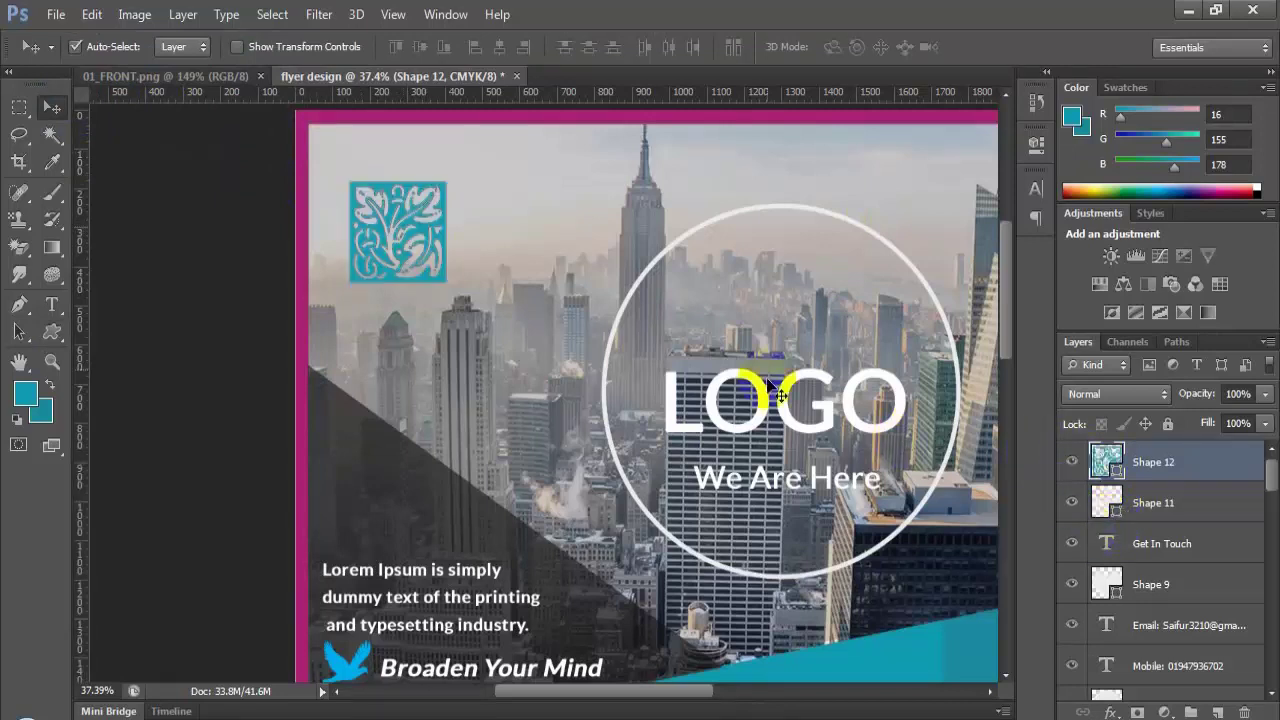
double_click(1106, 462)
left_click(829, 583)
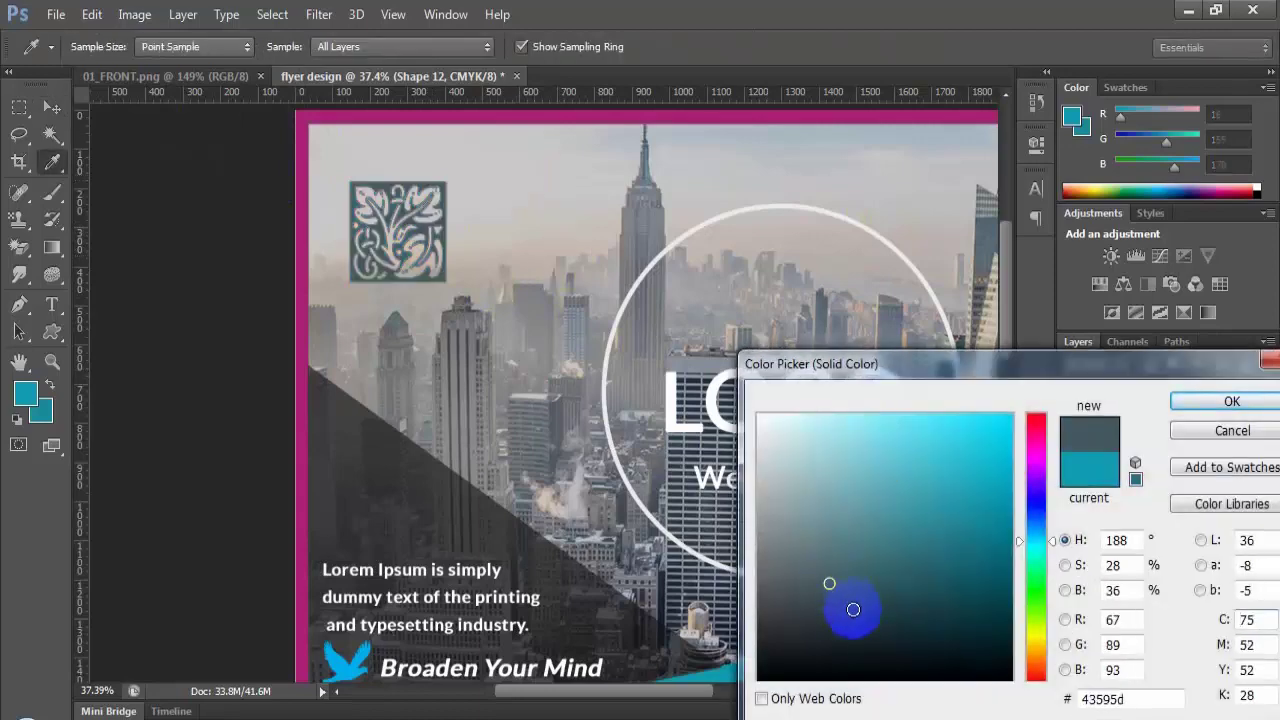
mouse_move(853, 609)
left_mouse_down()
mouse_move(843, 557)
mouse_move(763, 423)
mouse_move(774, 430)
left_mouse_up()
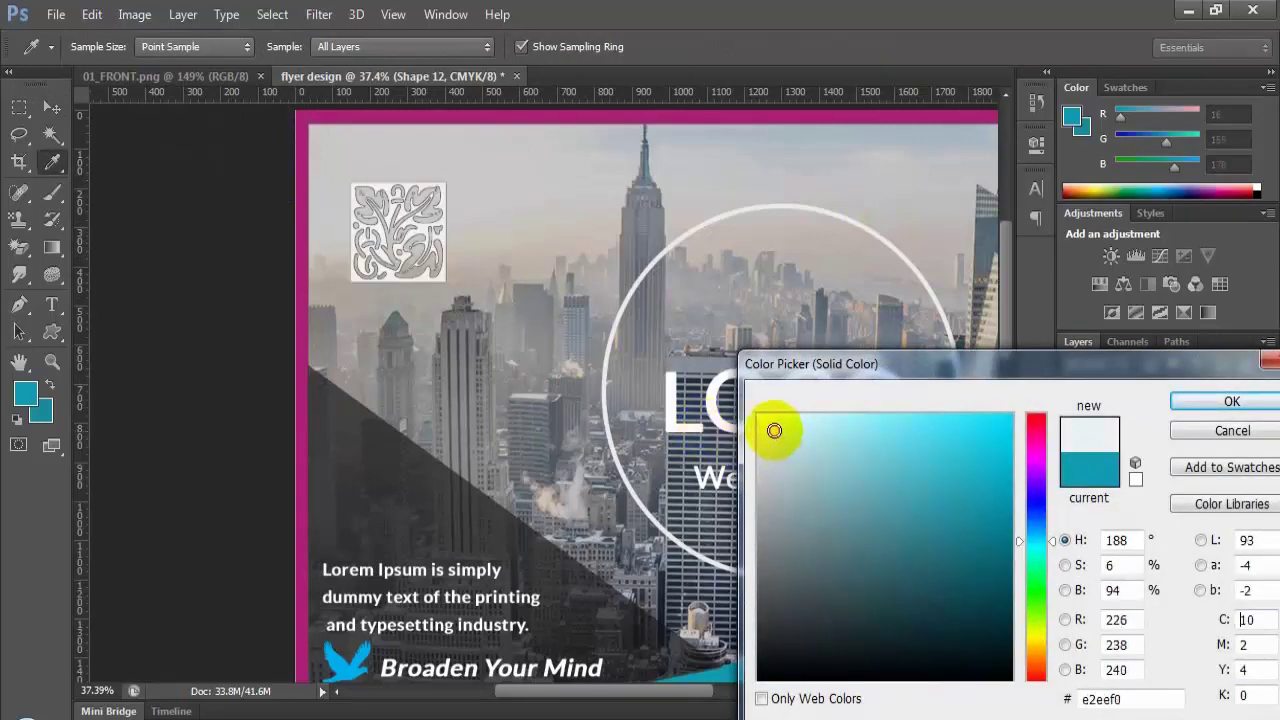
left_click(1229, 405)
key("v")
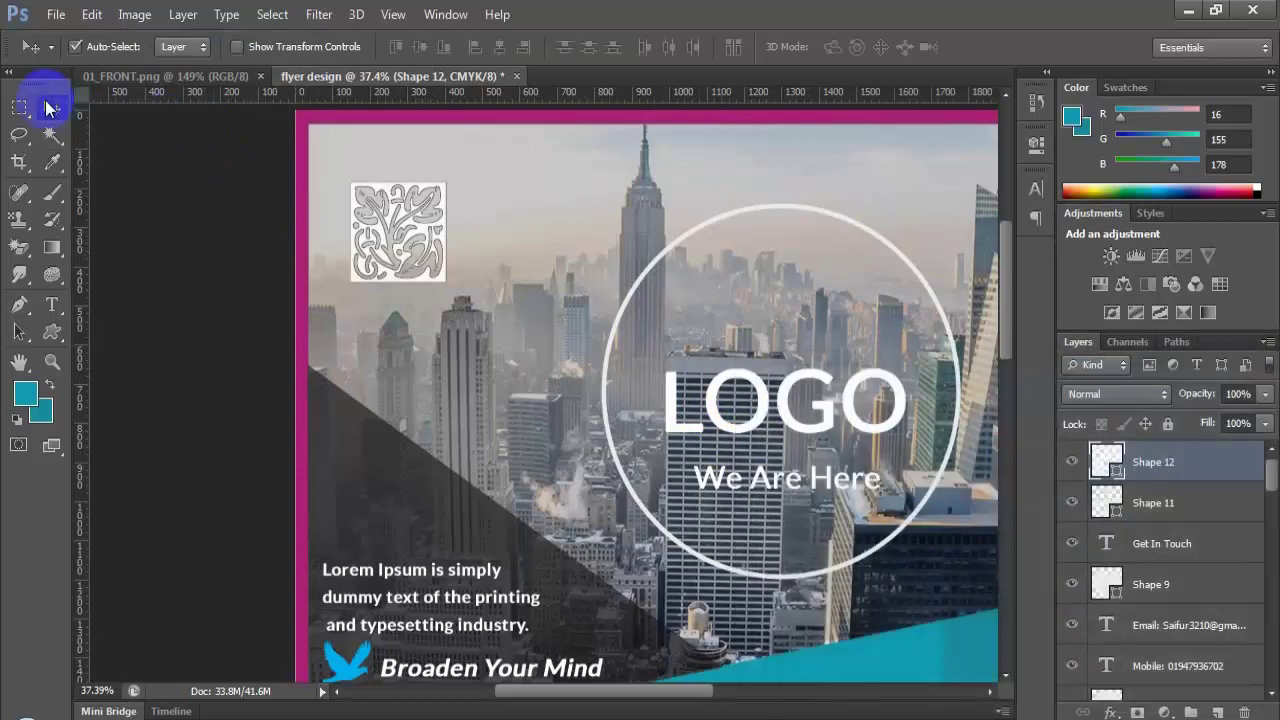
Step: On the Shape 11 layer, draw a rectangle about 286 px wide that closely frames the leaf tile
left_click(20, 107)
scroll(590, 465, "down", 4)
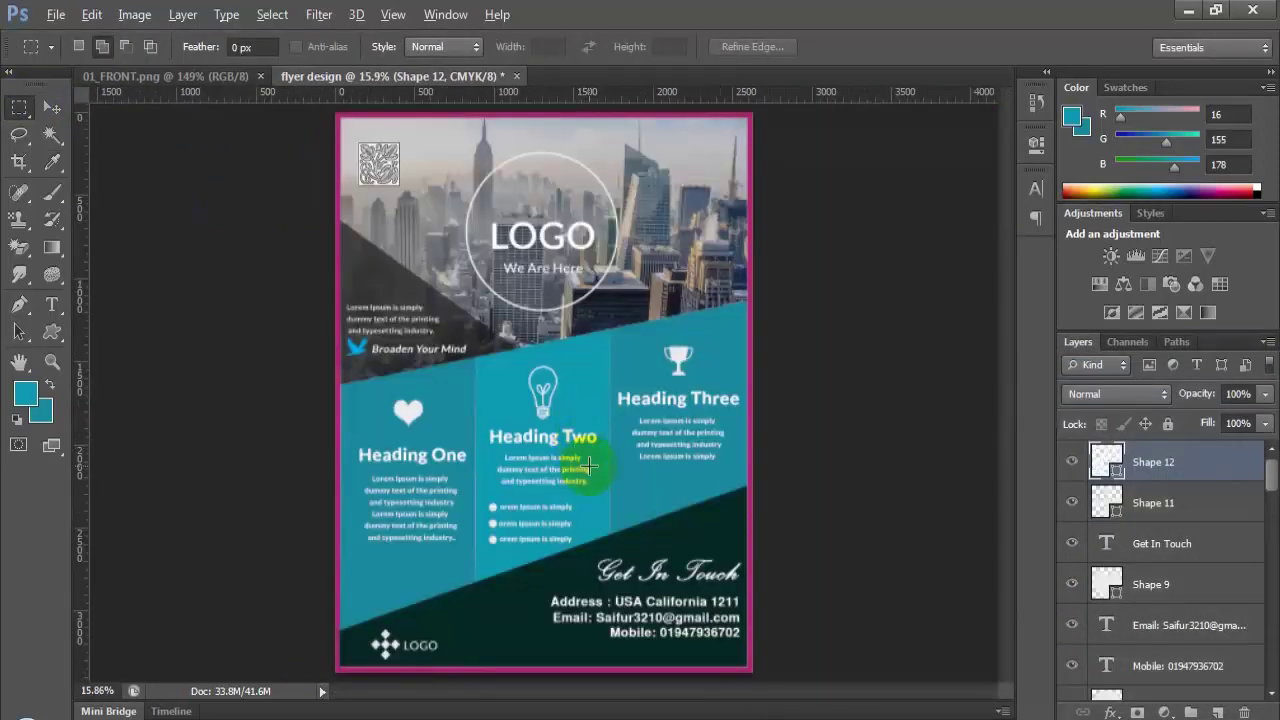
scroll(590, 465, "up", 3)
left_click(1155, 503)
scroll(353, 240, "up", 3)
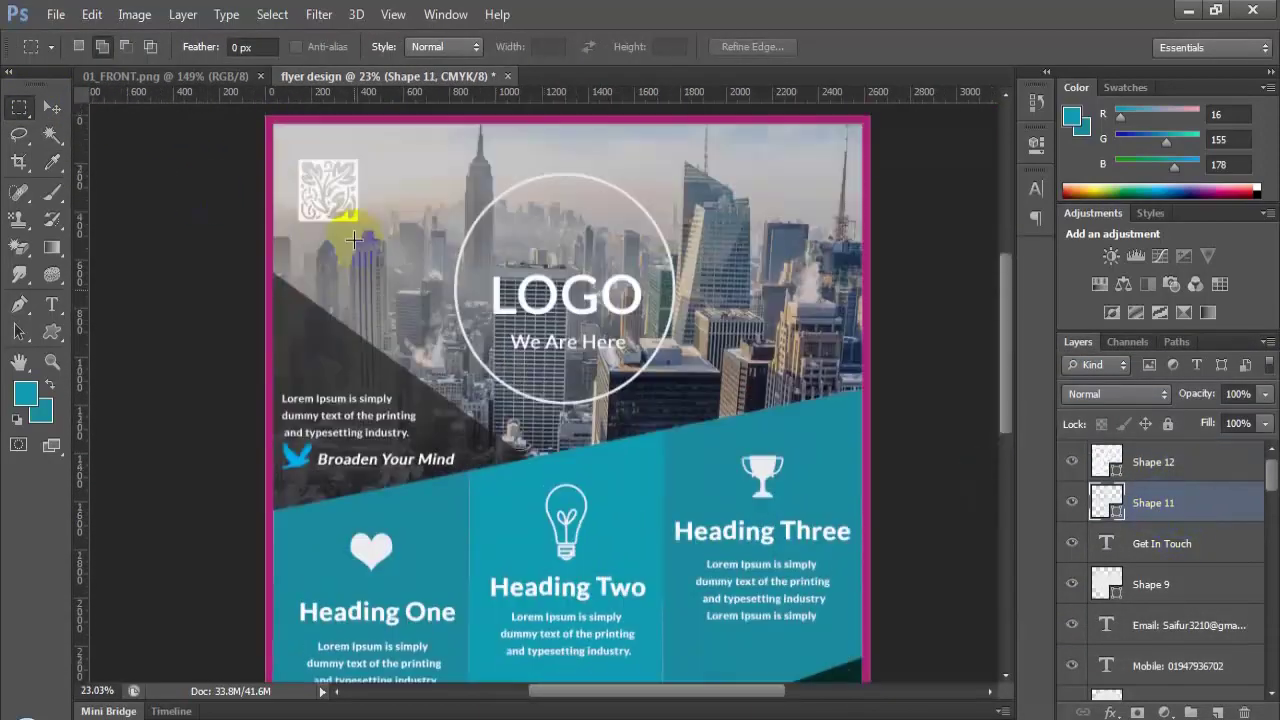
scroll(353, 240, "up", 2)
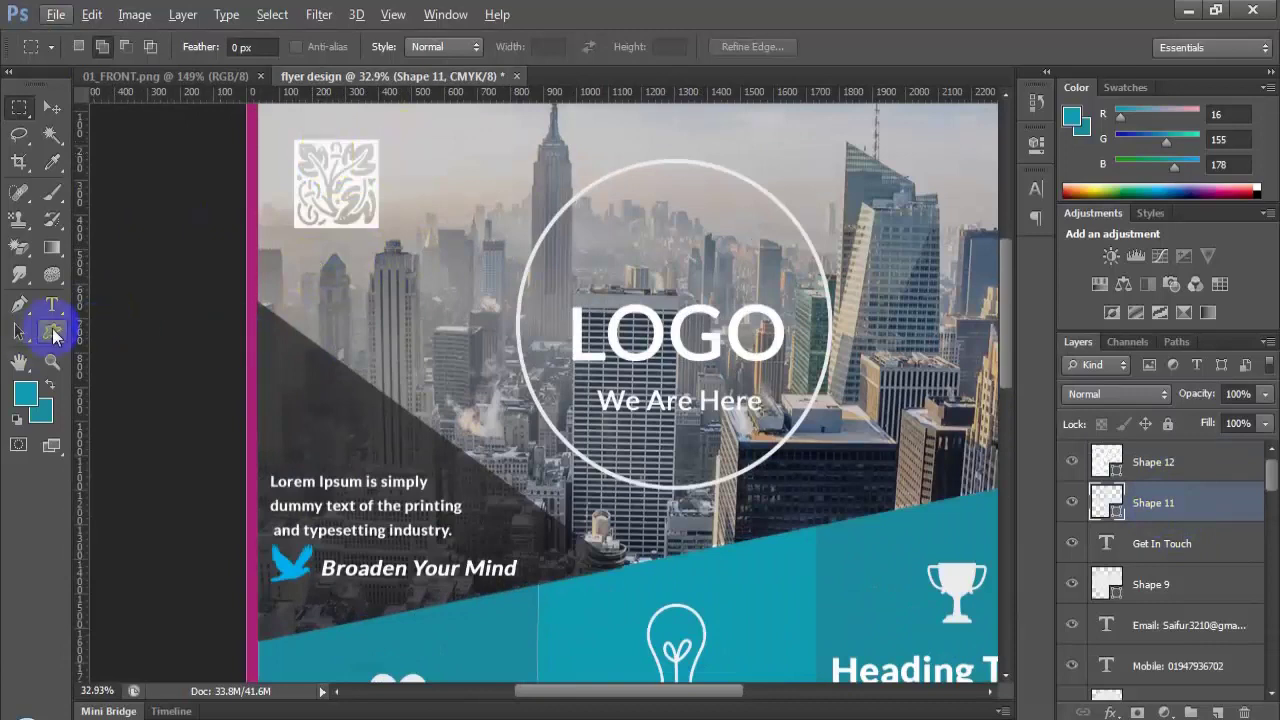
left_click(53, 335)
left_click(112, 327)
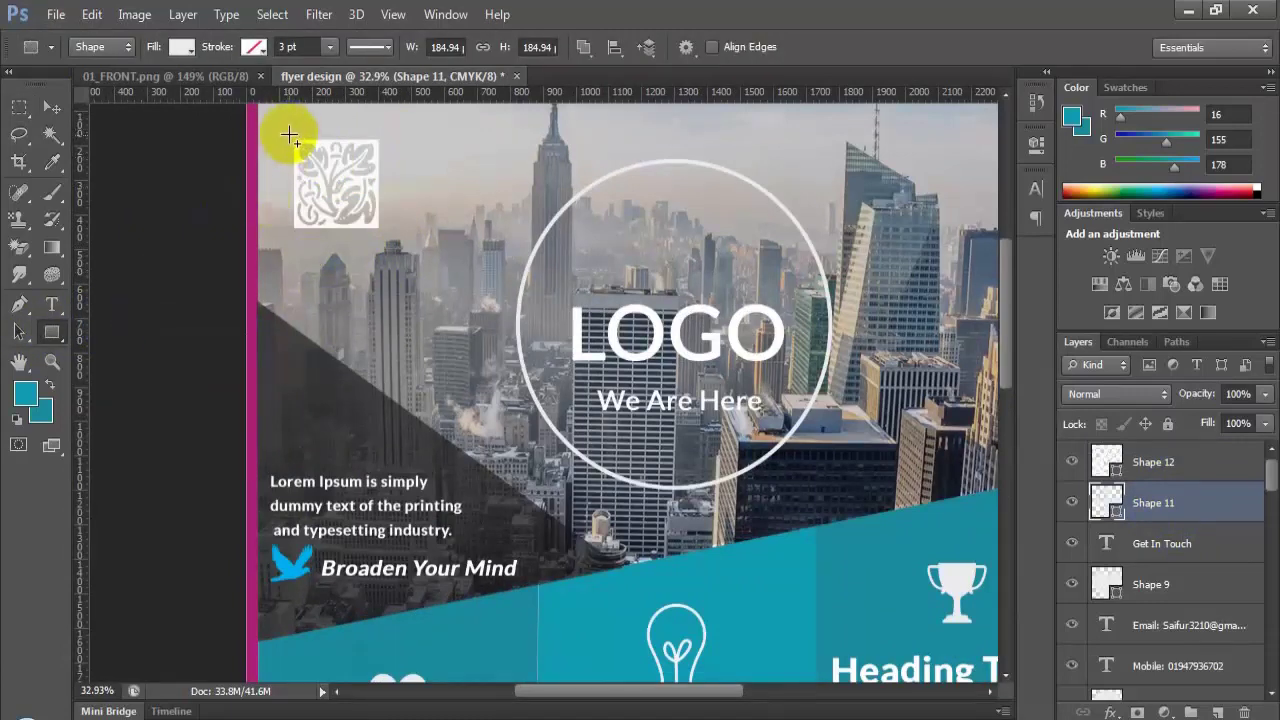
left_click_drag(289, 136, 384, 256)
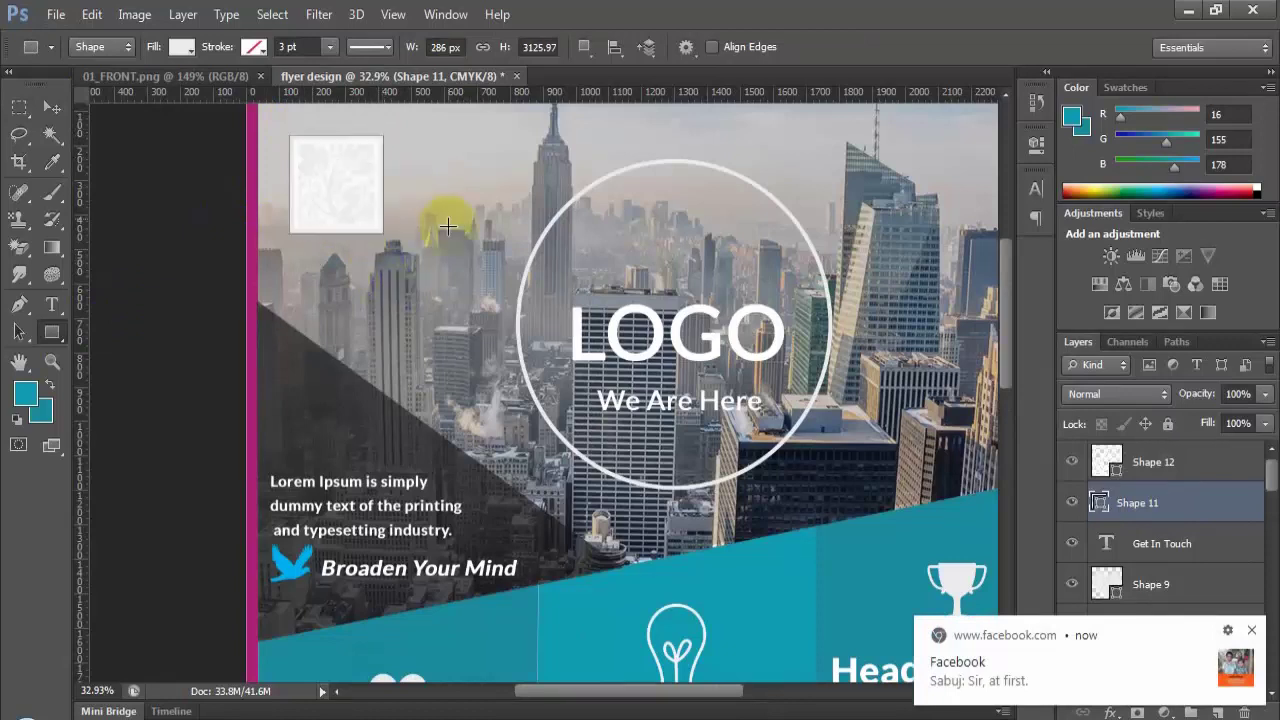
Step: Give the rectangle around the leaf tile a black stroke and remove its fill
left_click(252, 49)
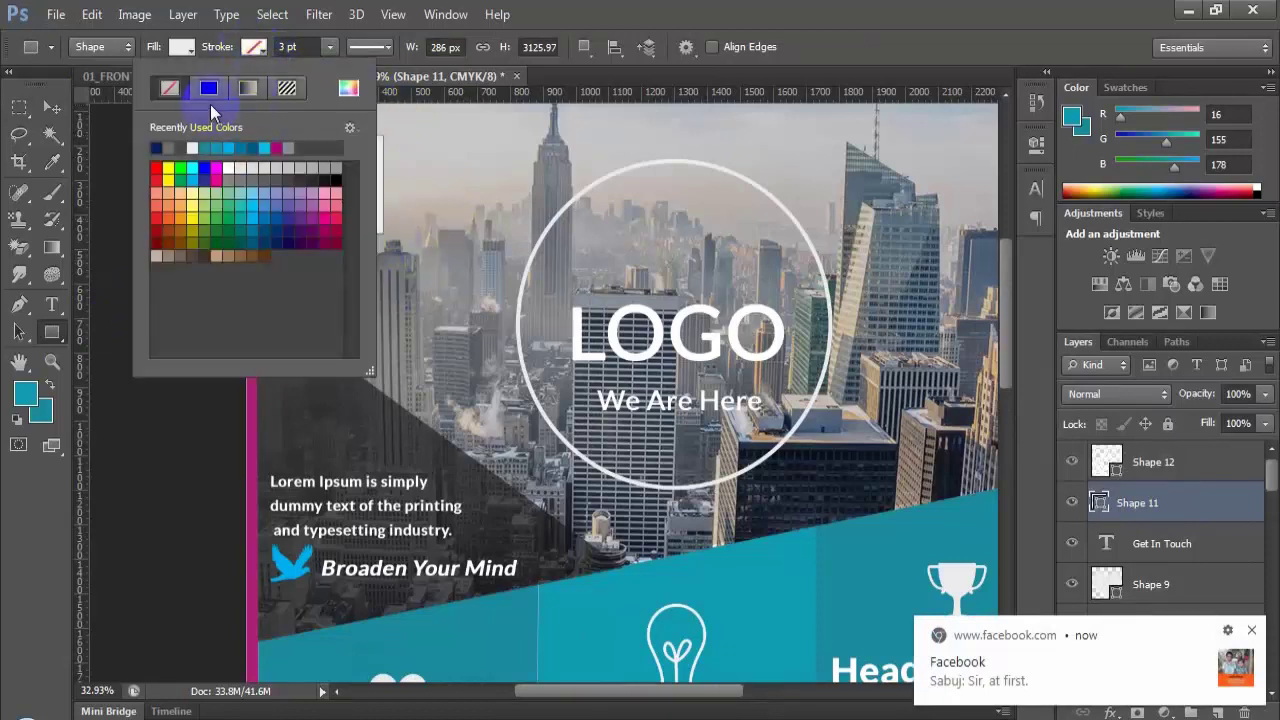
left_click(336, 179)
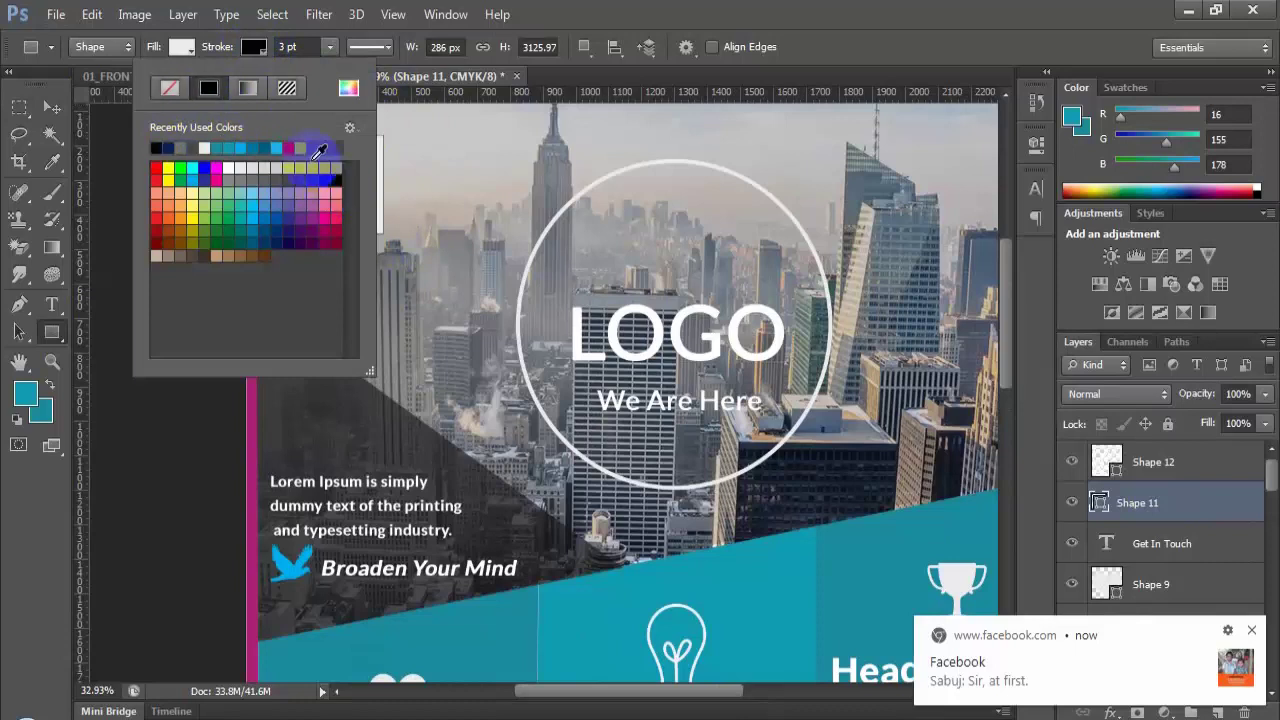
left_click(252, 49)
left_click(181, 47)
left_click(97, 90)
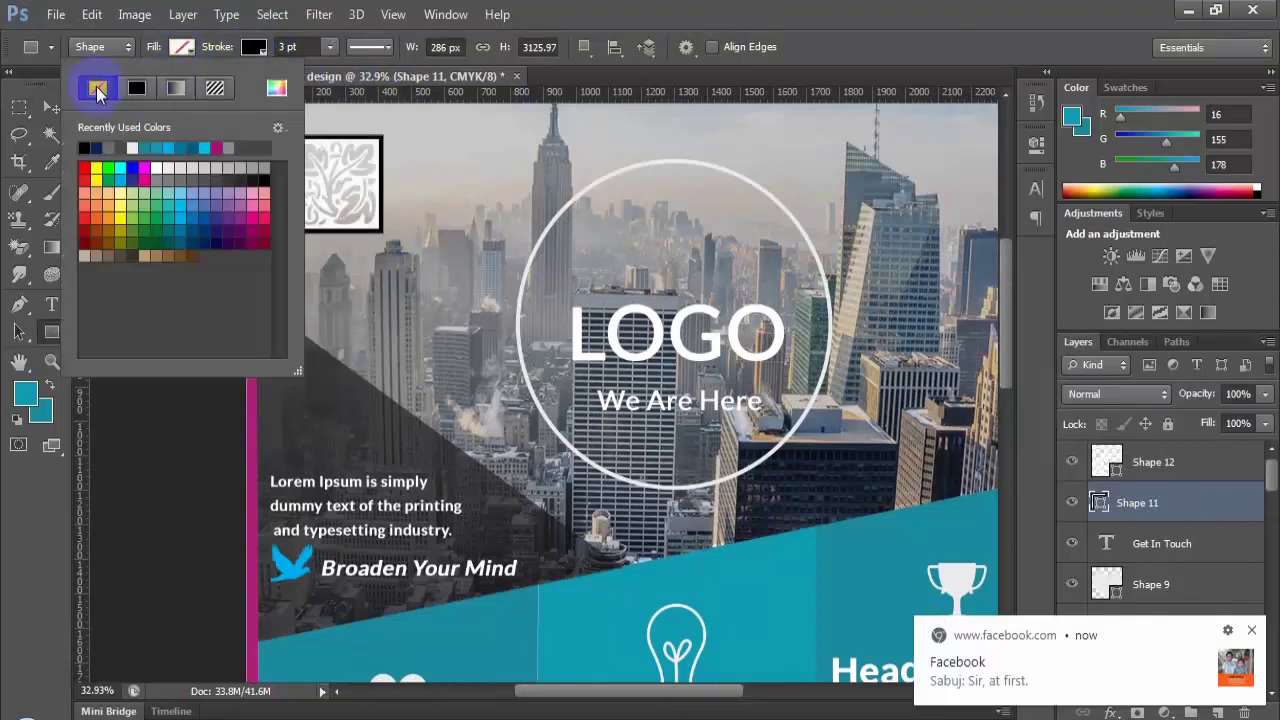
left_click(181, 50)
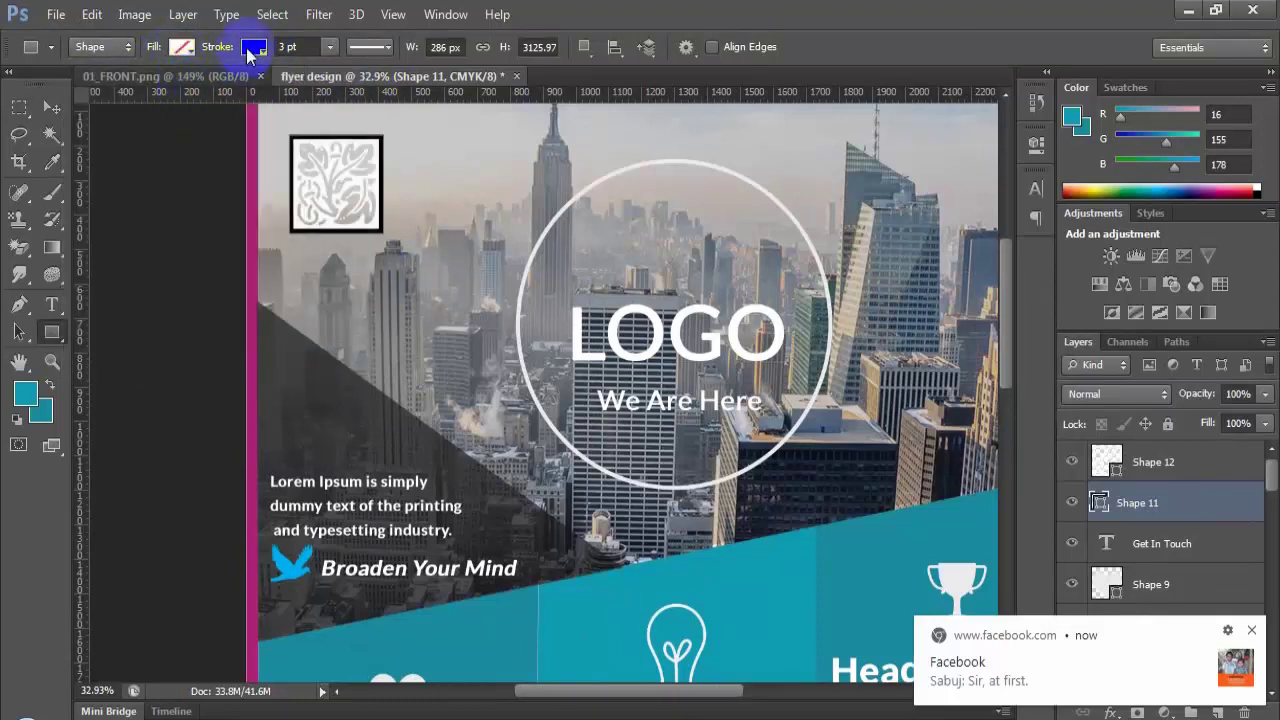
Step: Recolour the frame's stroke, trying off-white and settling on light grey
left_click(250, 48)
left_click(205, 148)
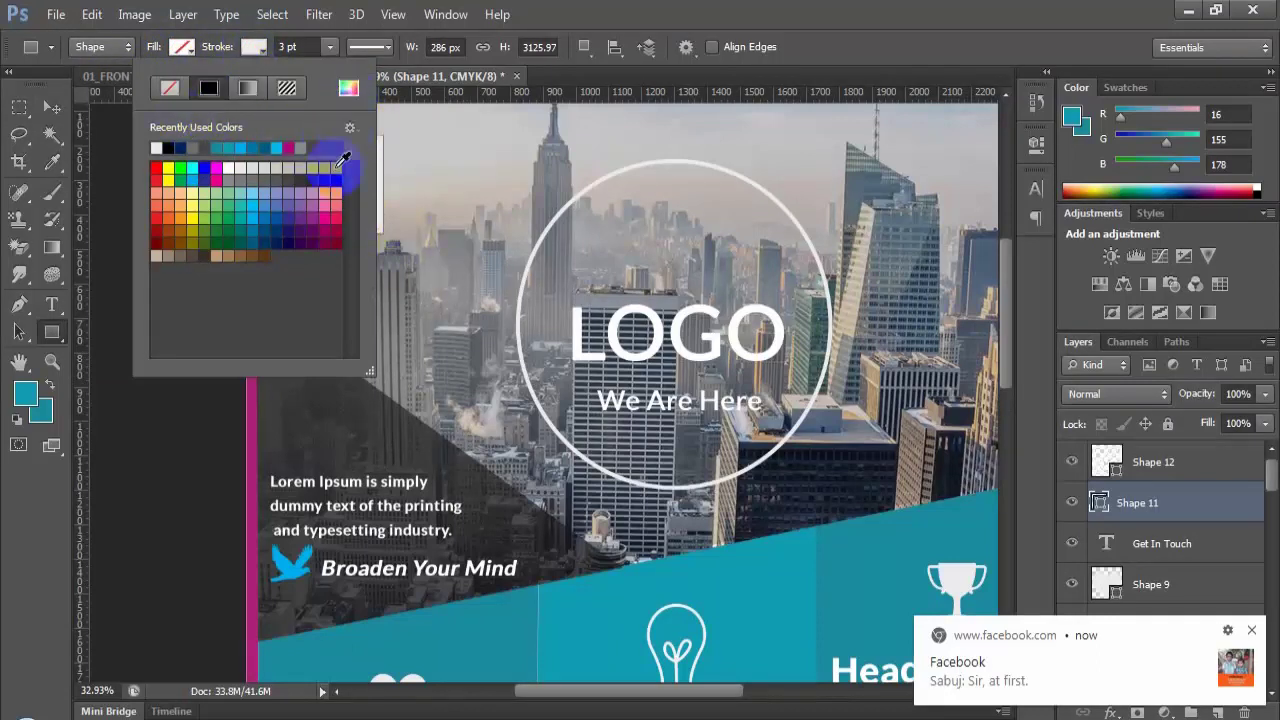
left_click(300, 148)
left_click(255, 47)
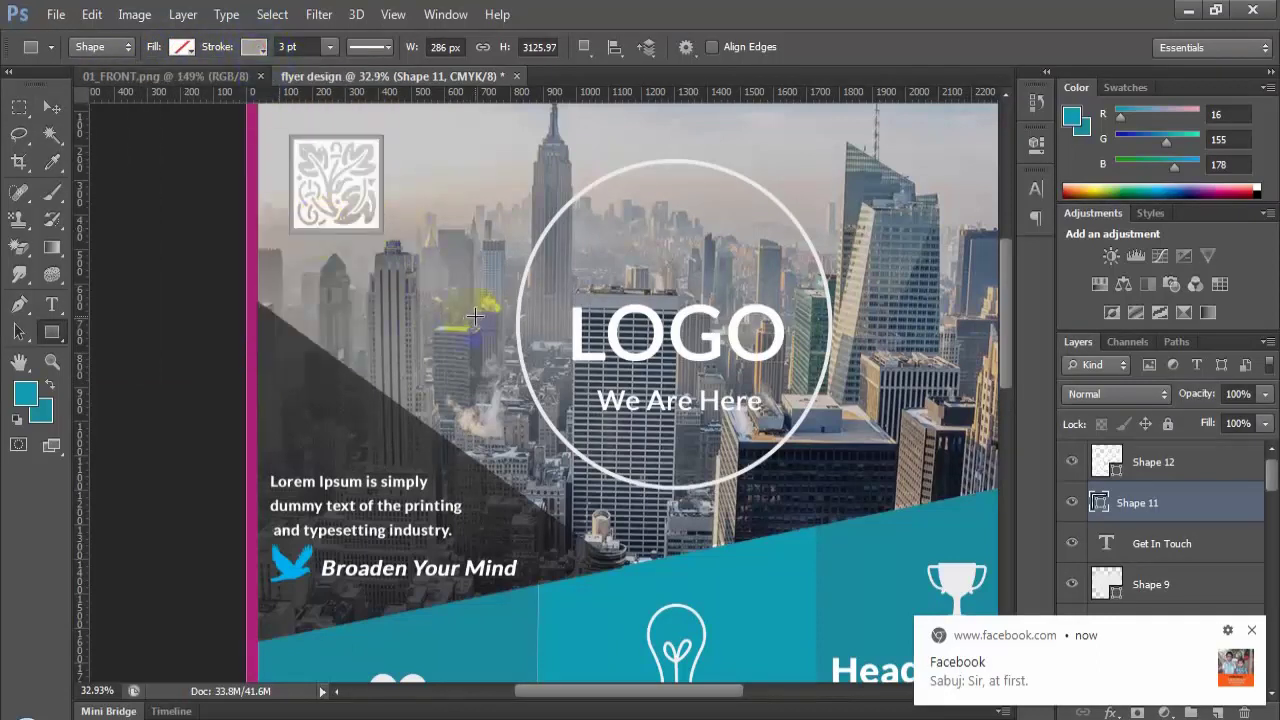
Step: Select the leaf tile's Shape 12 layer, remove its fill and give it an off-white stroke
left_click(1145, 455)
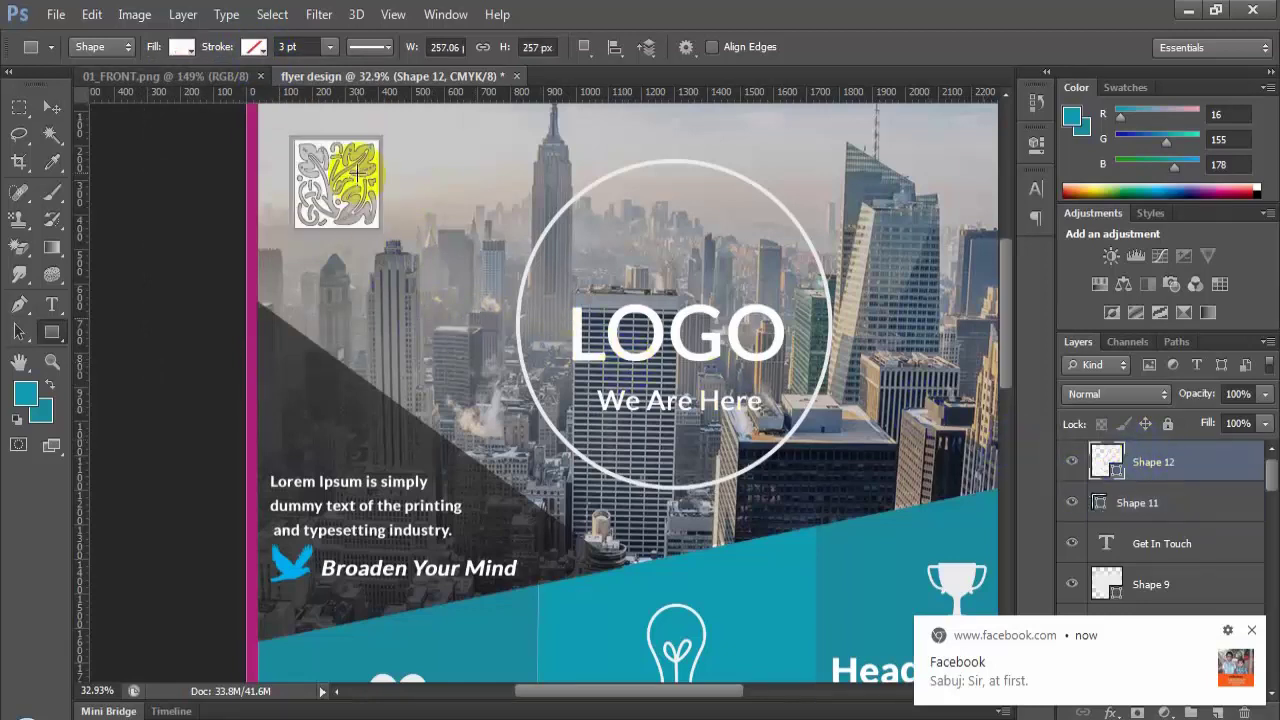
left_click(283, 79)
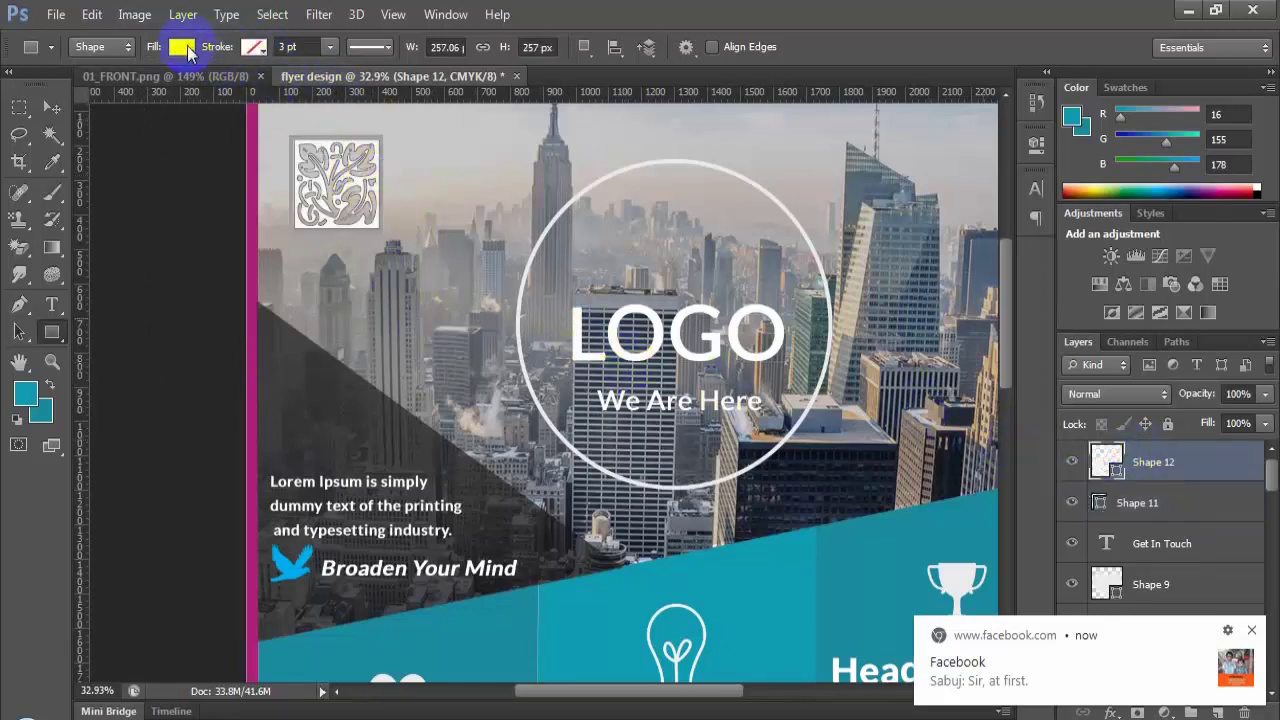
left_click(1073, 464)
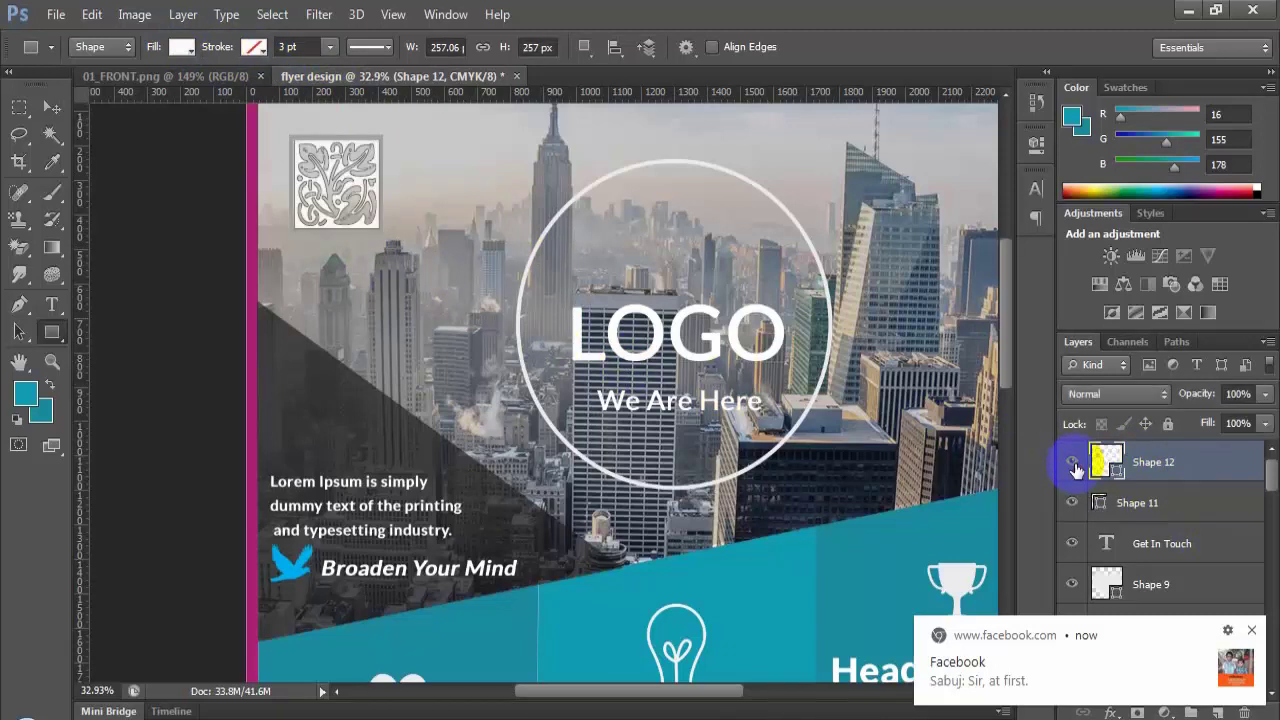
left_click(177, 46)
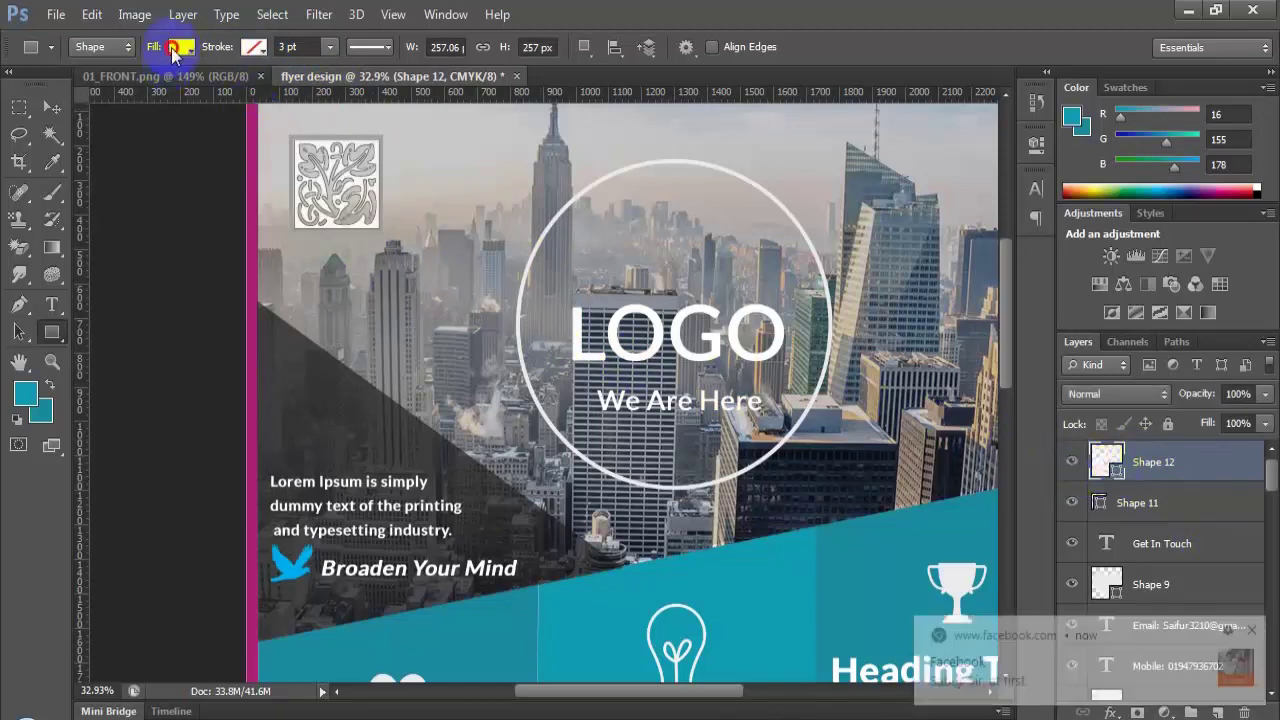
left_click(98, 88)
left_click(254, 48)
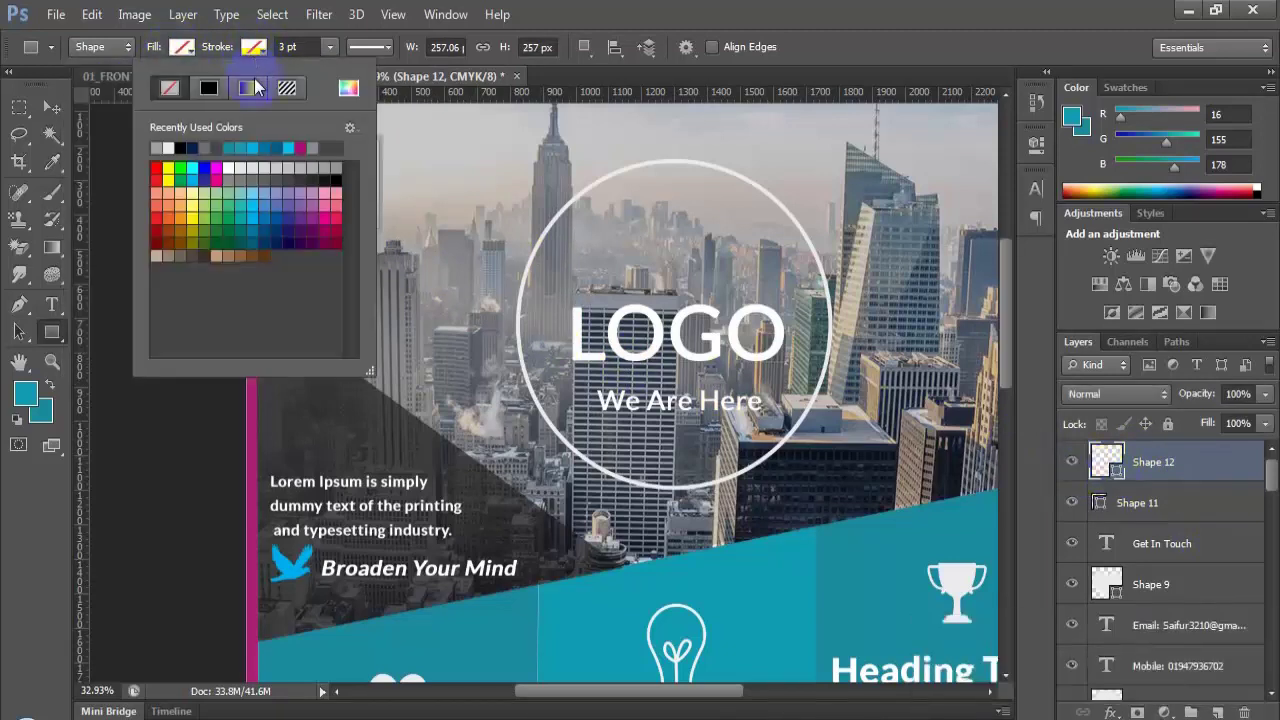
left_click(257, 109)
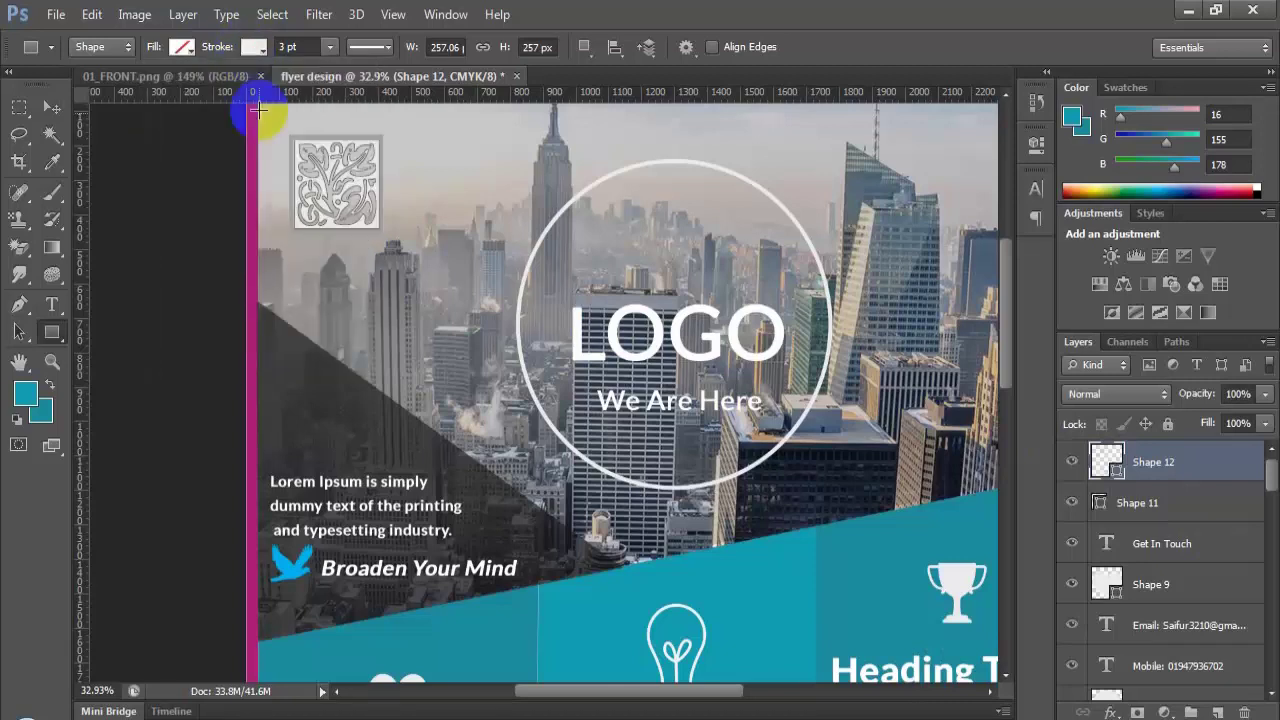
Step: Select the Shape 11 layer holding the frame and set its stroke to off-white
left_click(1153, 505)
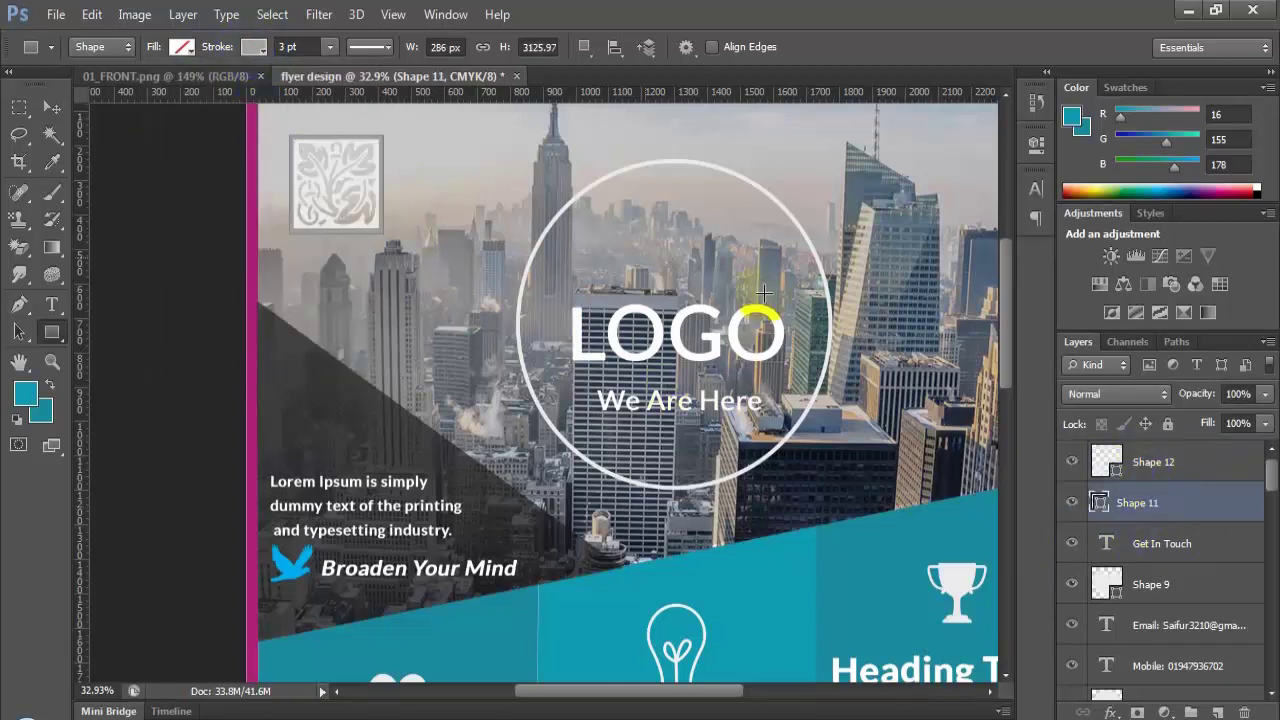
left_click(253, 48)
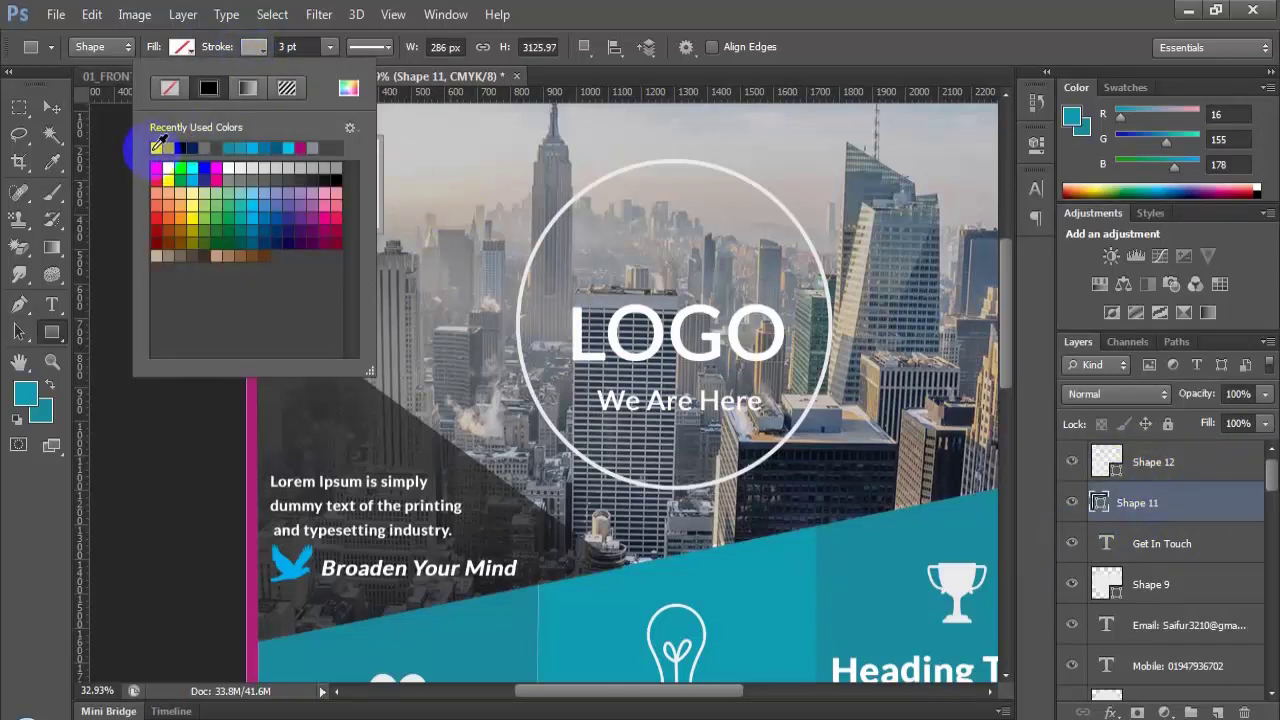
left_click(157, 146)
left_click(253, 48)
left_click(491, 251)
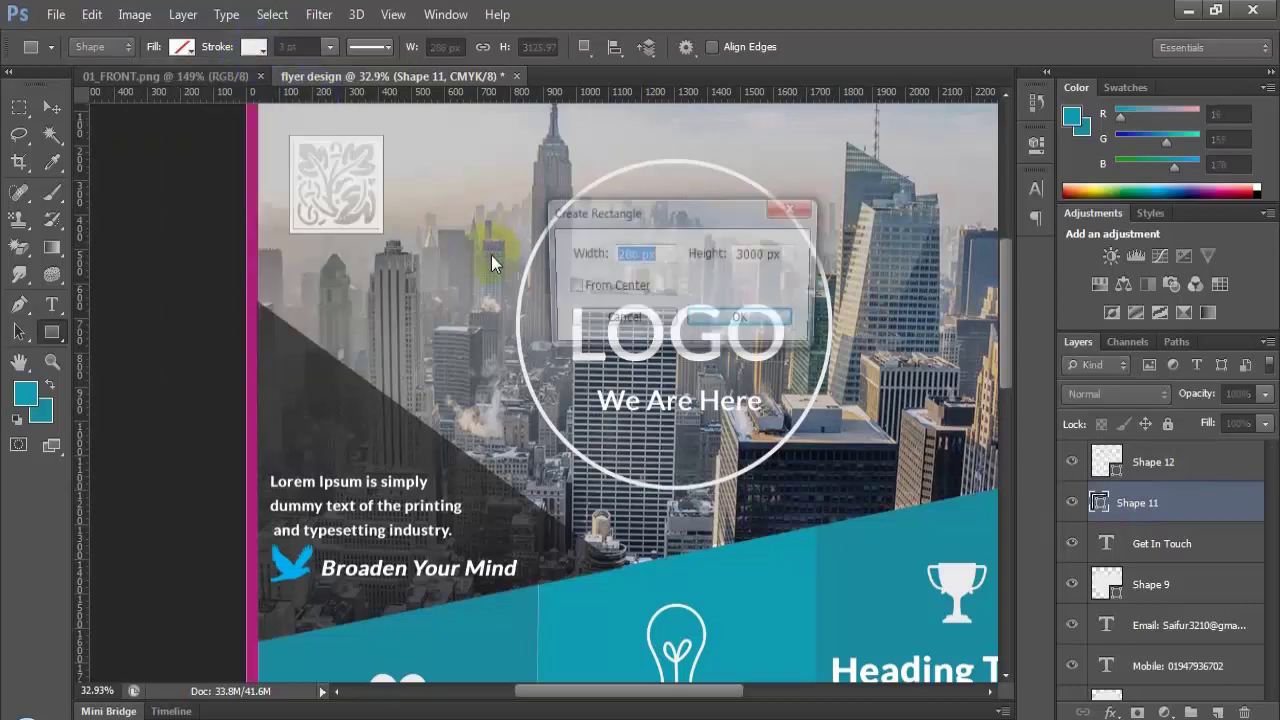
left_click(794, 207)
Step: Select the Rectangle 1 layer holding the magenta border around the flyer and hide it
left_click(1150, 462)
key("ctrl+0")
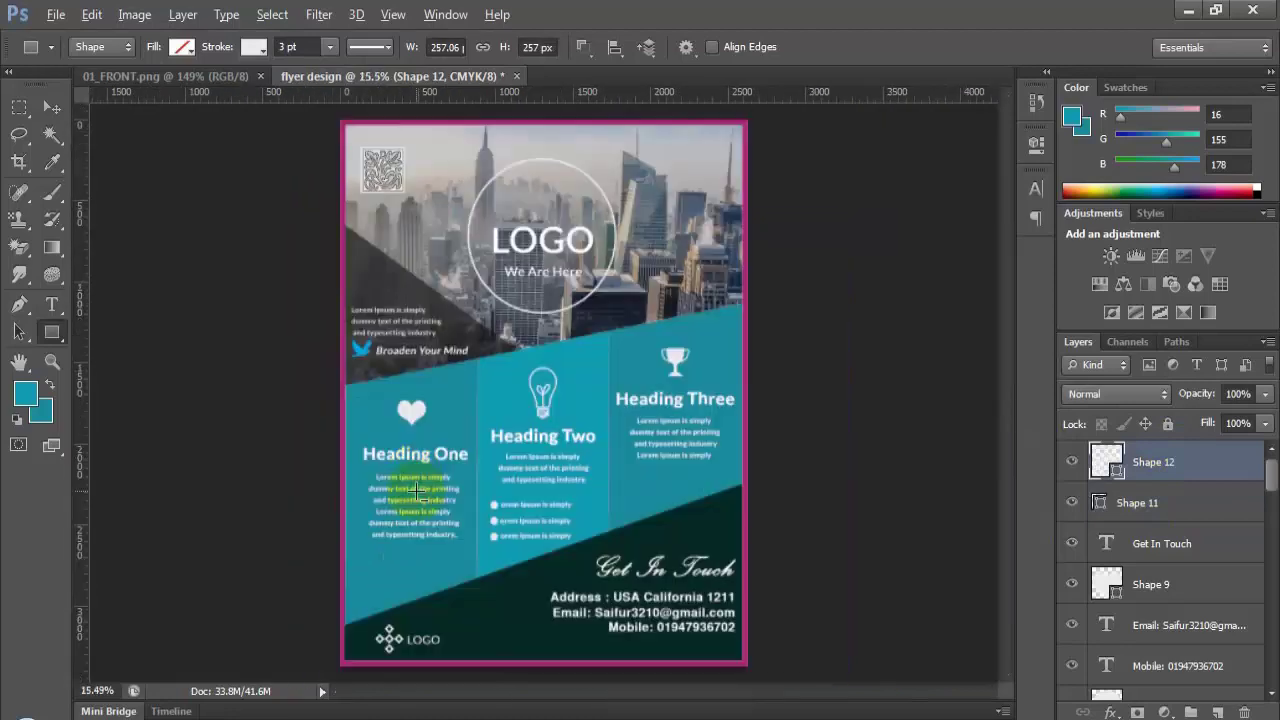
scroll(433, 500, "down", 3)
scroll(1226, 540, "down", 5)
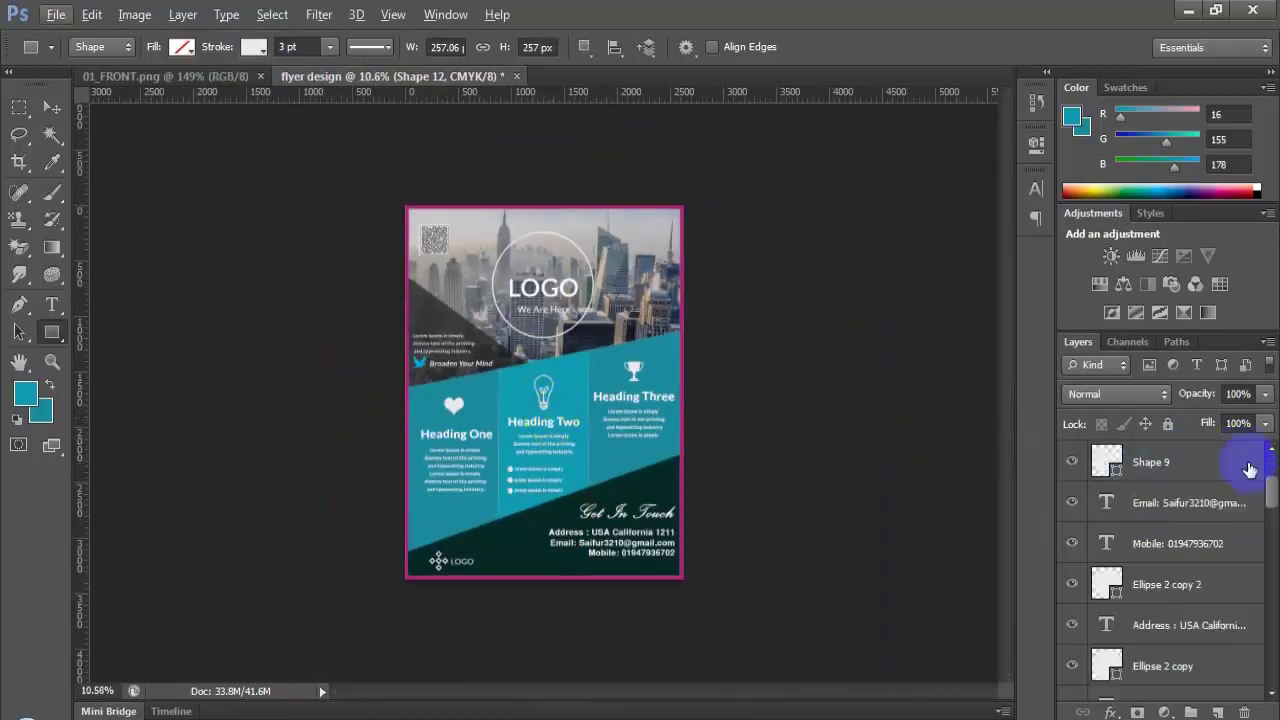
scroll(1226, 568, "down", 10)
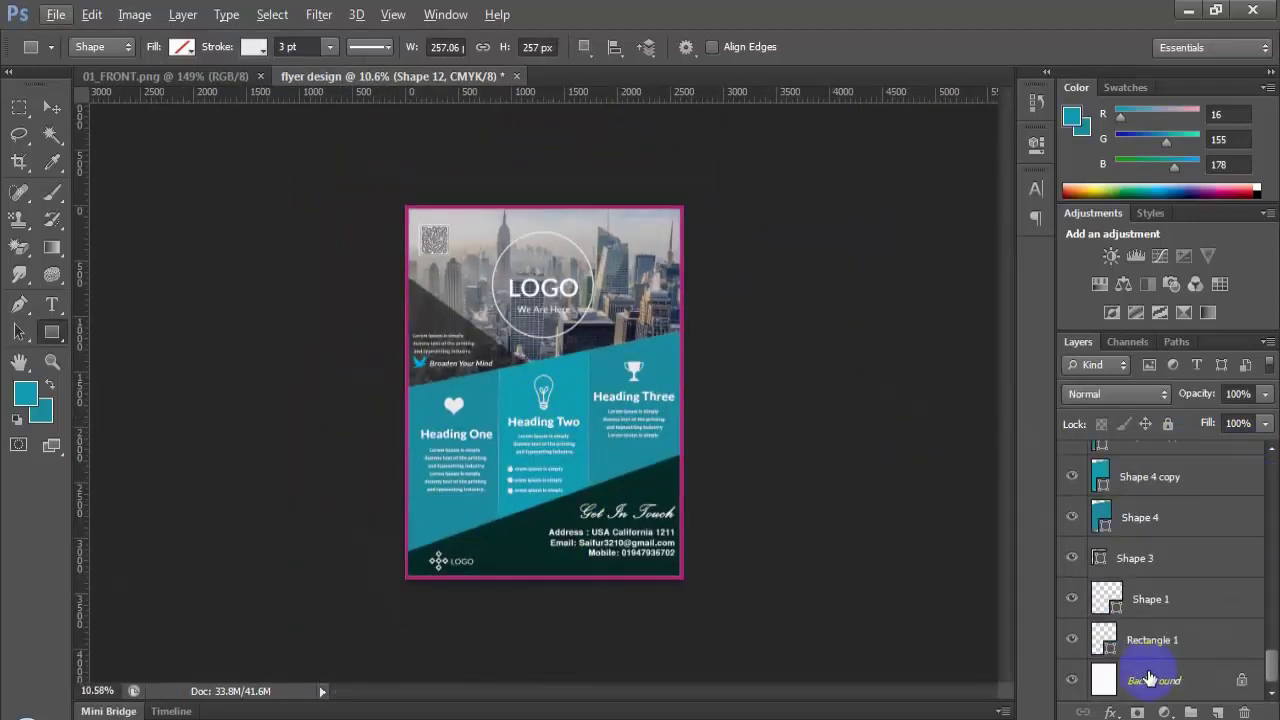
left_click(52, 107)
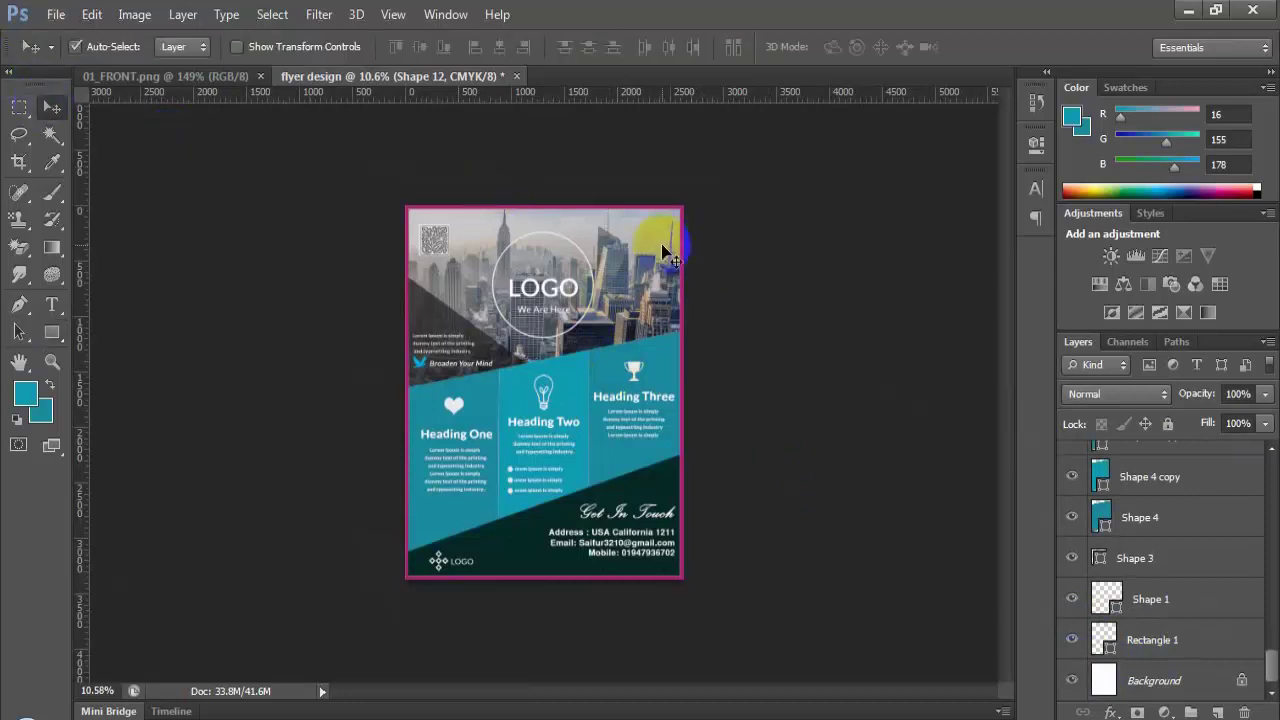
left_click(695, 269)
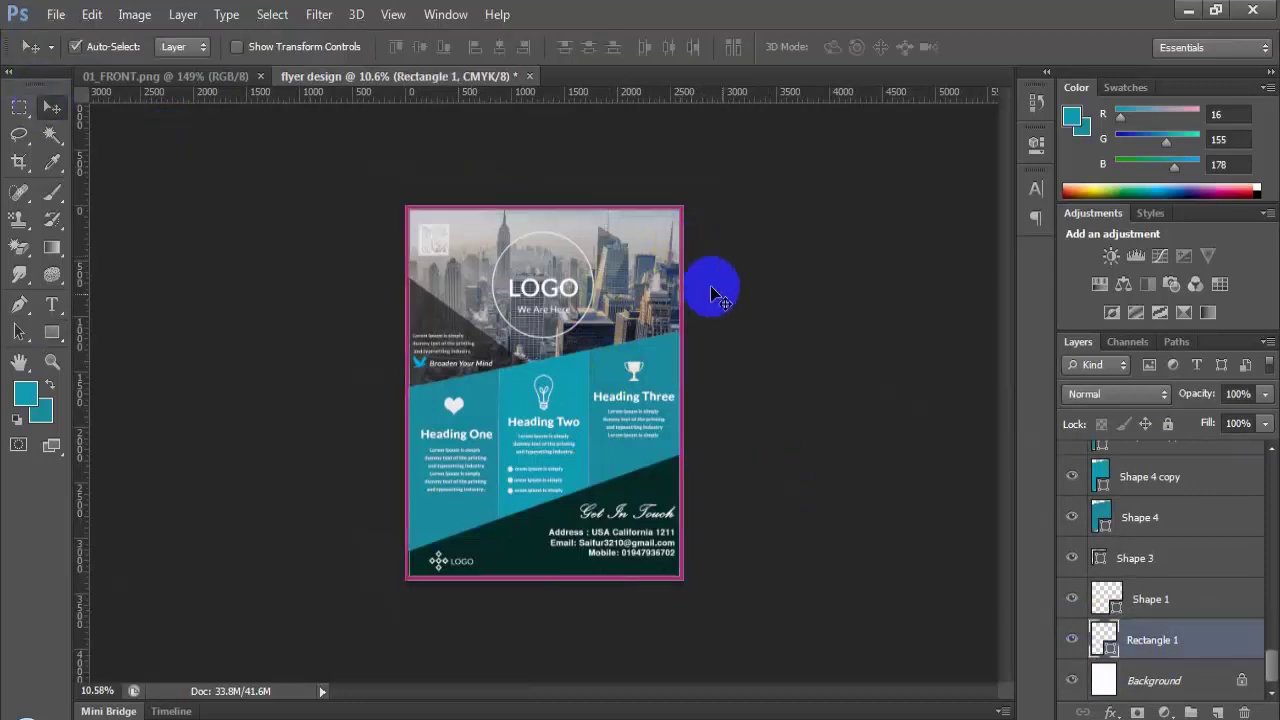
left_click(1072, 643)
scroll(651, 514, "up", 1)
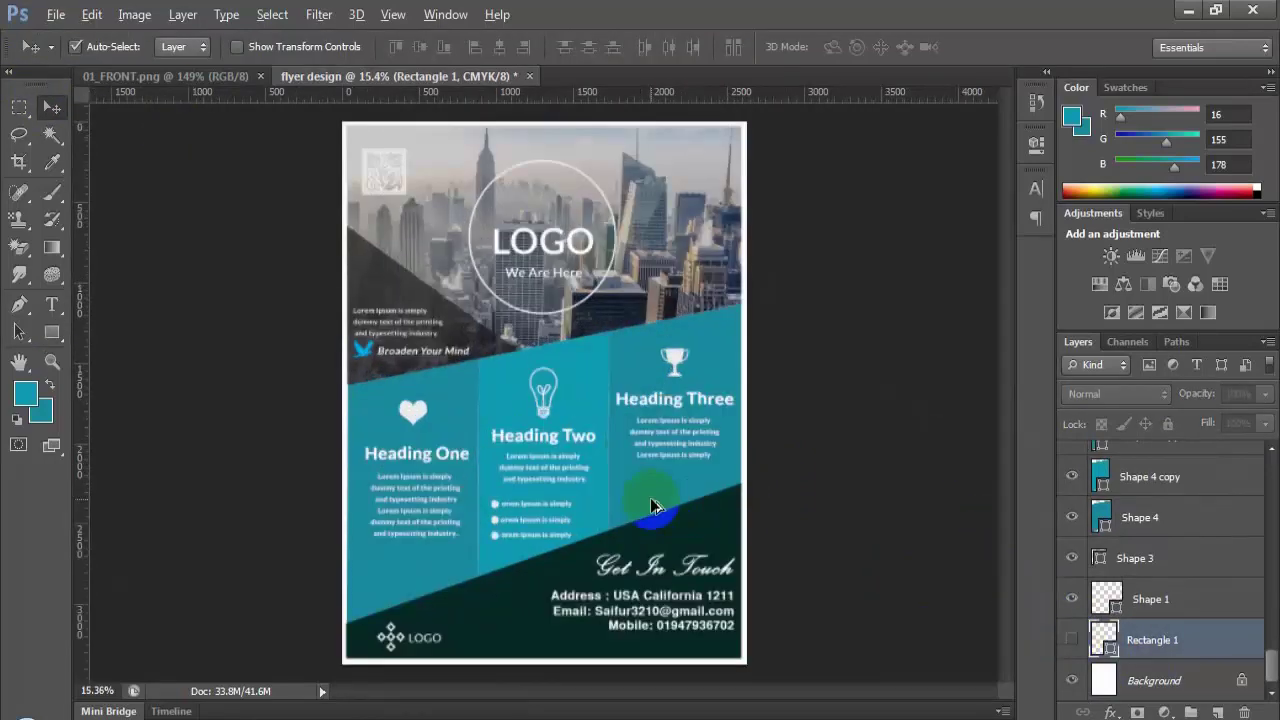
scroll(651, 491, "down", 1)
scroll(670, 510, "up", 1)
scroll(672, 520, "up", 2)
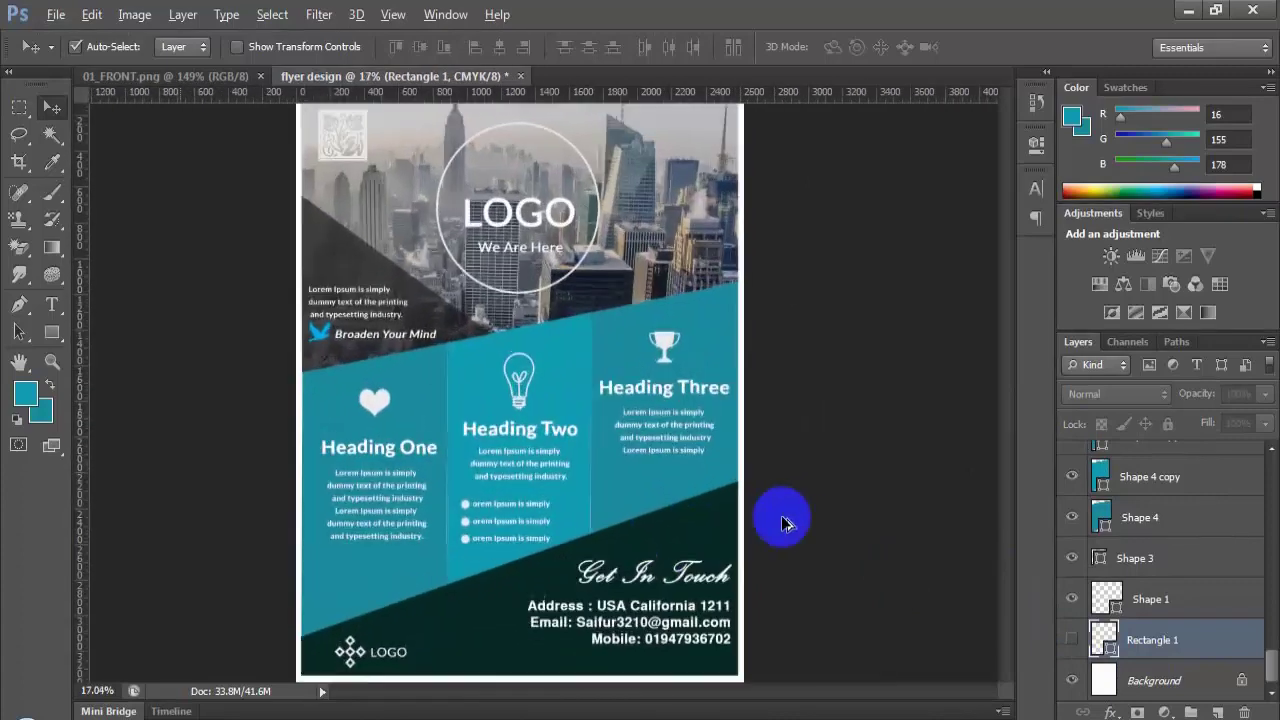
scroll(655, 437, "down", 3)
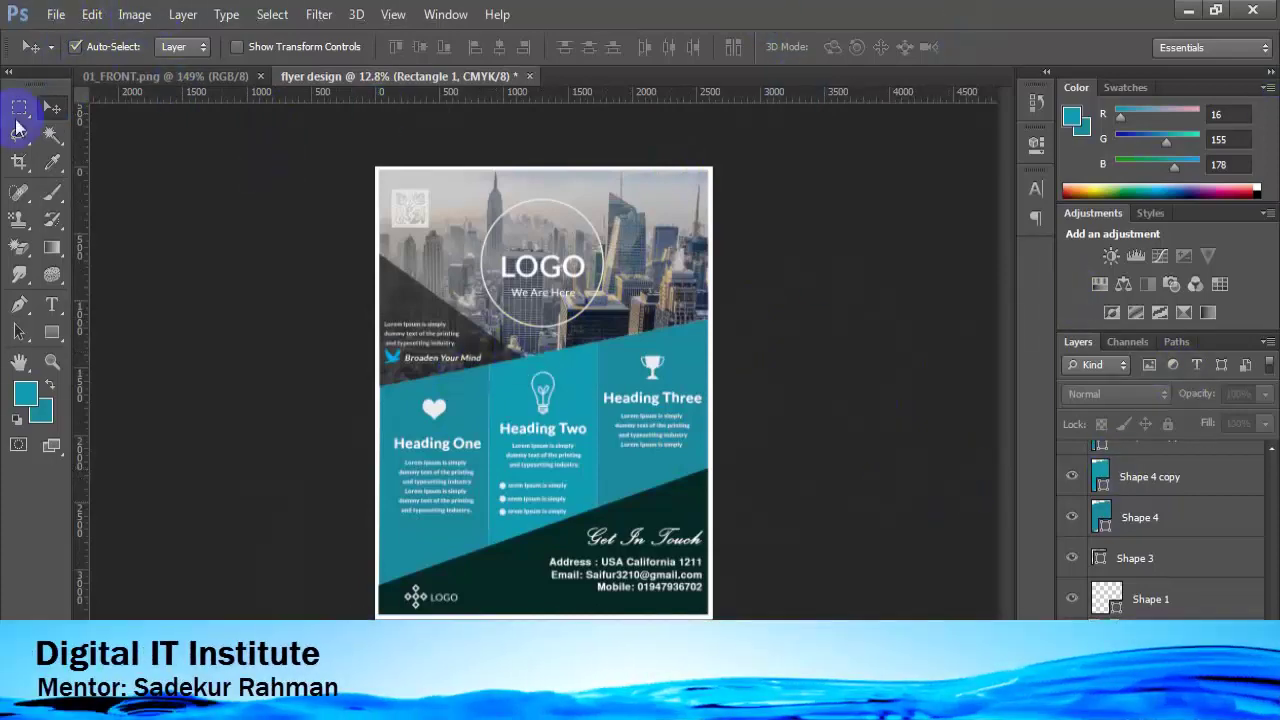
Step: Save the flyer to the Desktop in Photoshop PDF format as flyer design.pdf, using the High Quality Print preset with Photoshop editing capabilities preserved
left_click(62, 15)
left_click(90, 257)
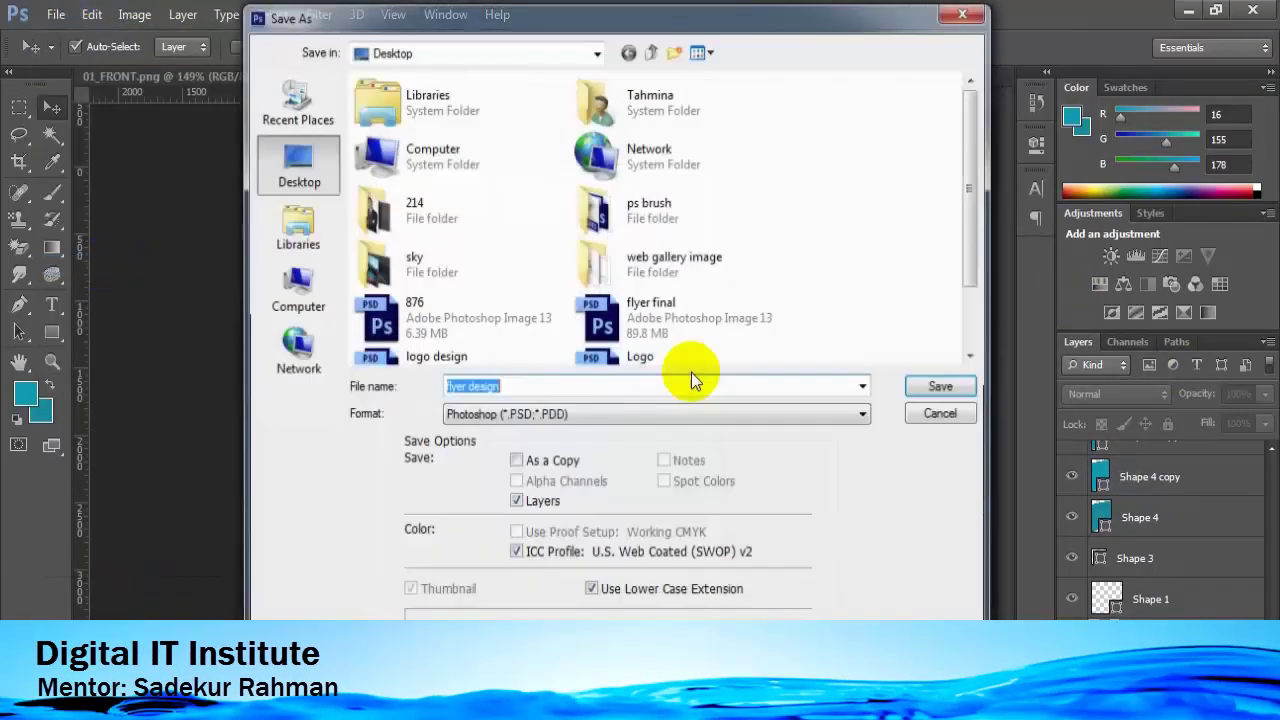
left_click(687, 415)
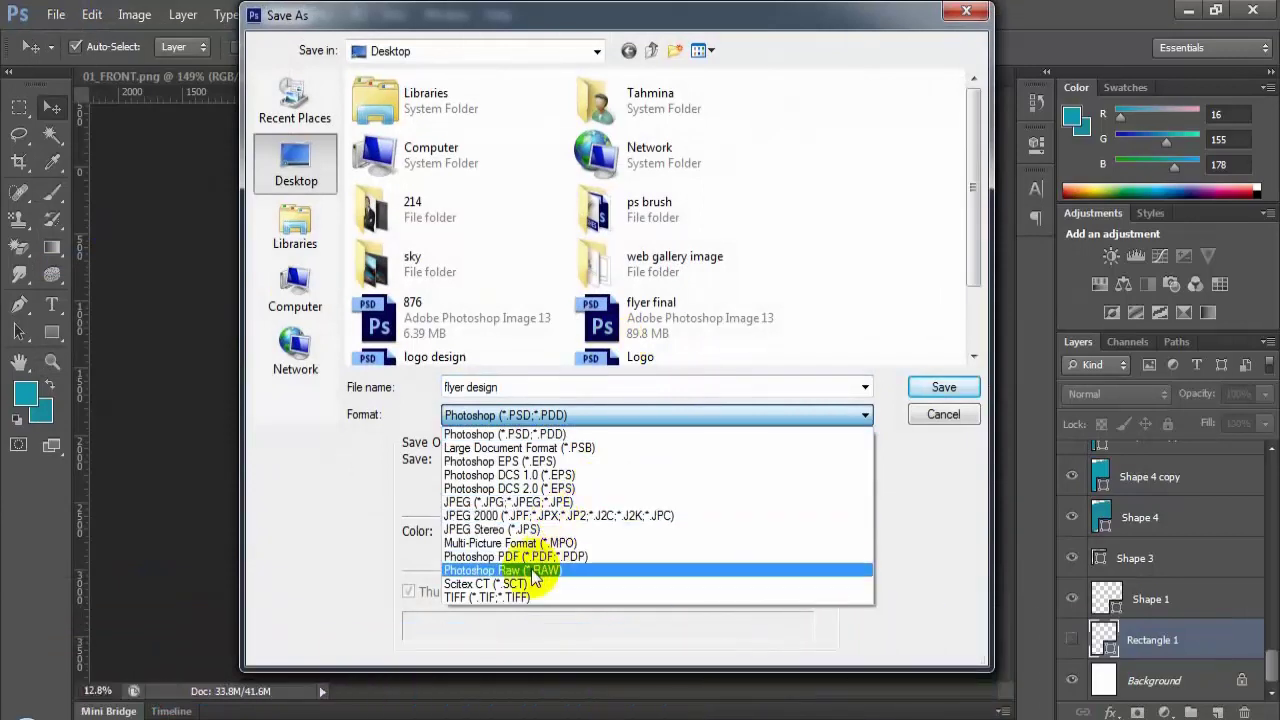
left_click(527, 562)
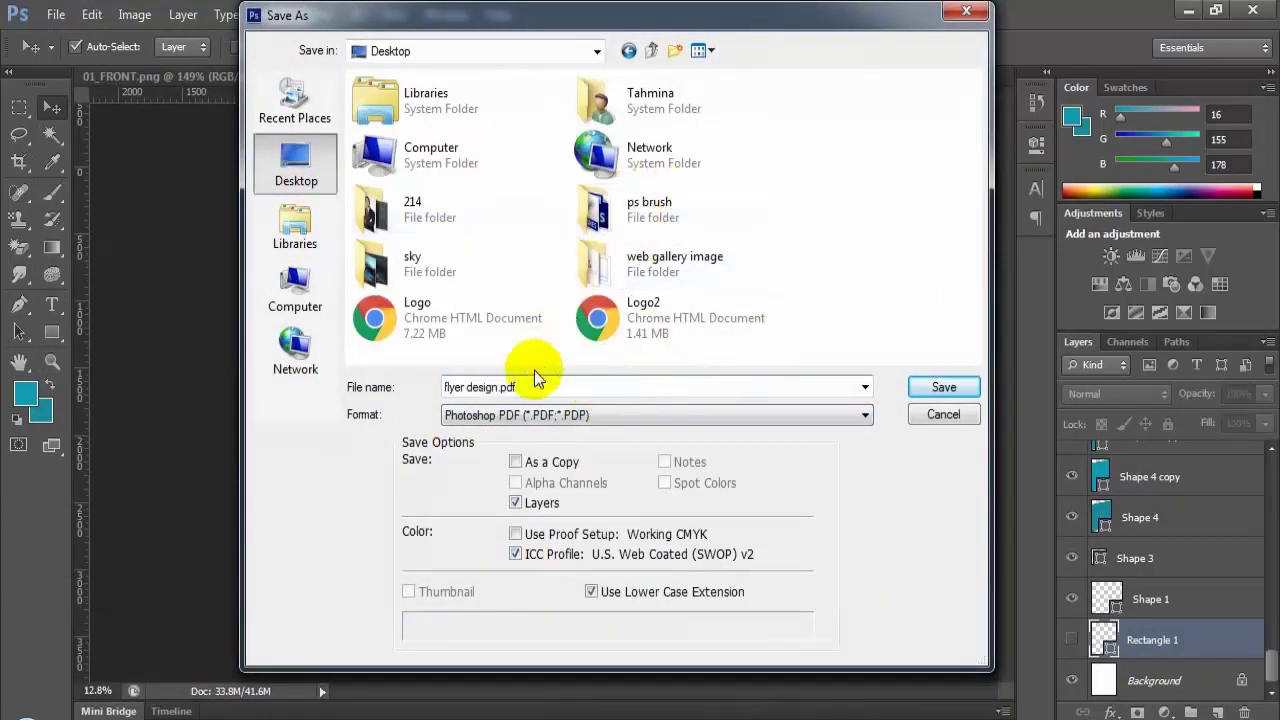
left_click(932, 391)
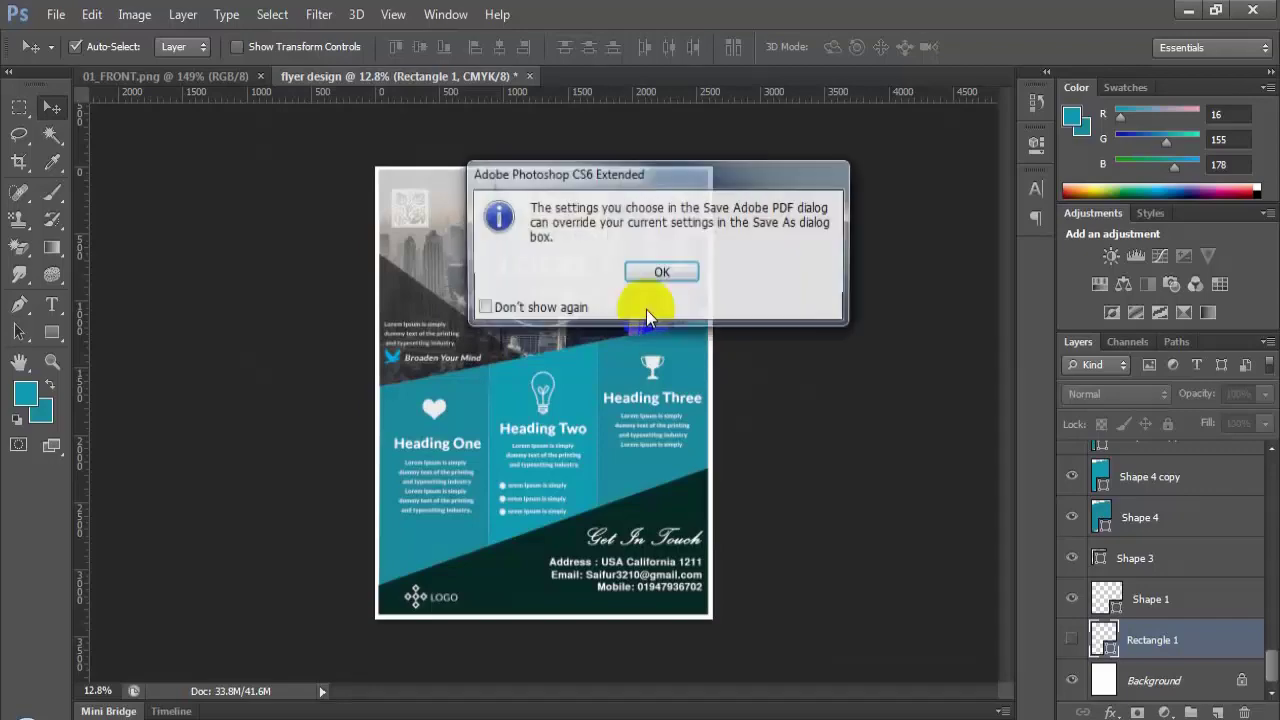
left_click(680, 277)
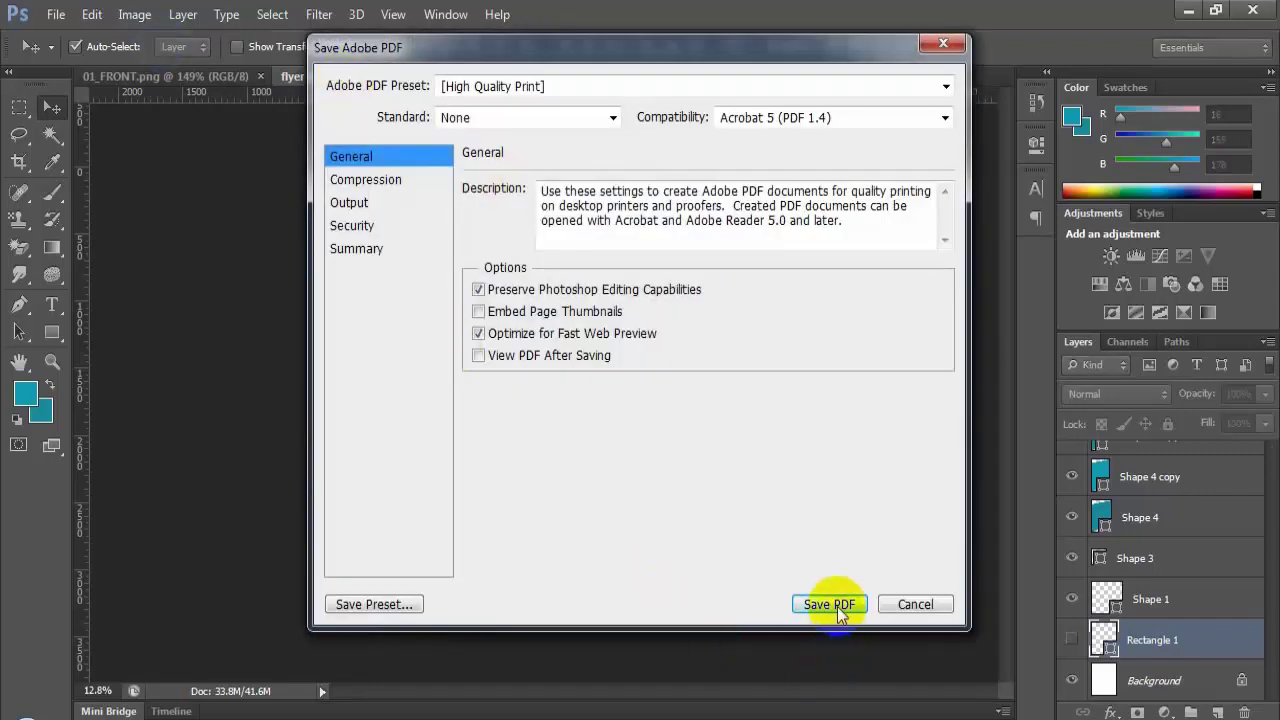
left_click(837, 606)
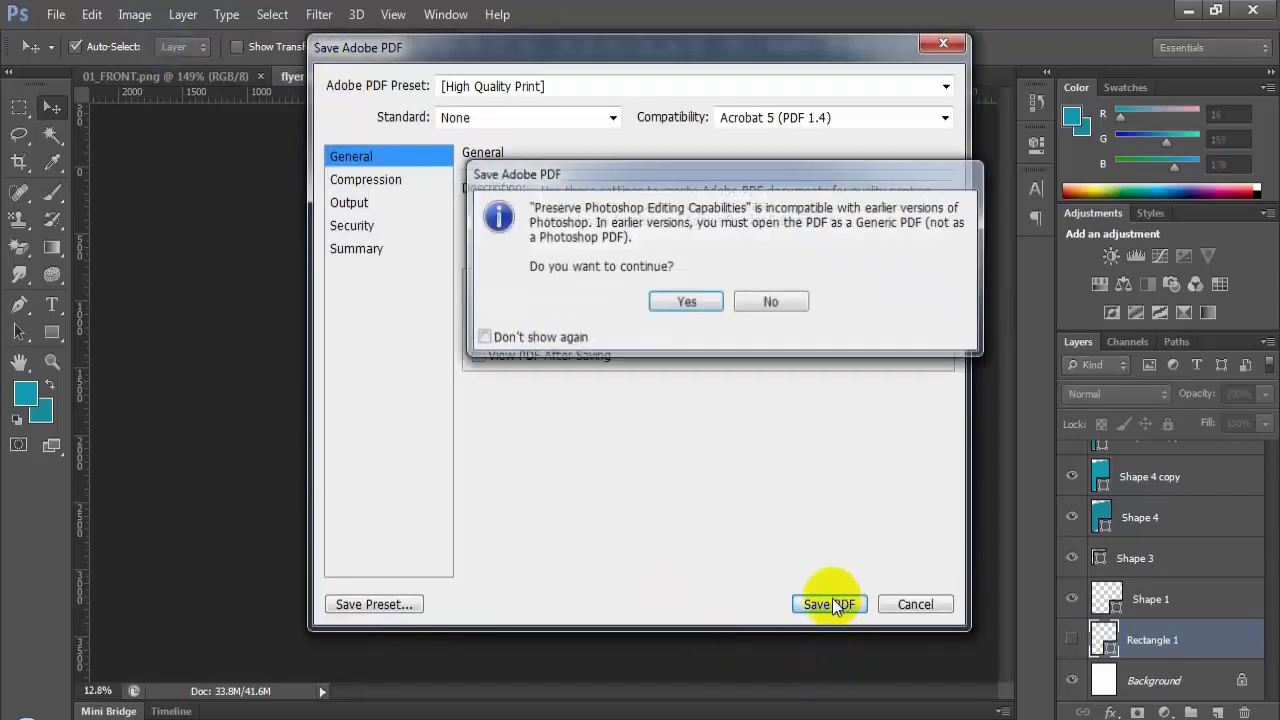
left_click(692, 300)
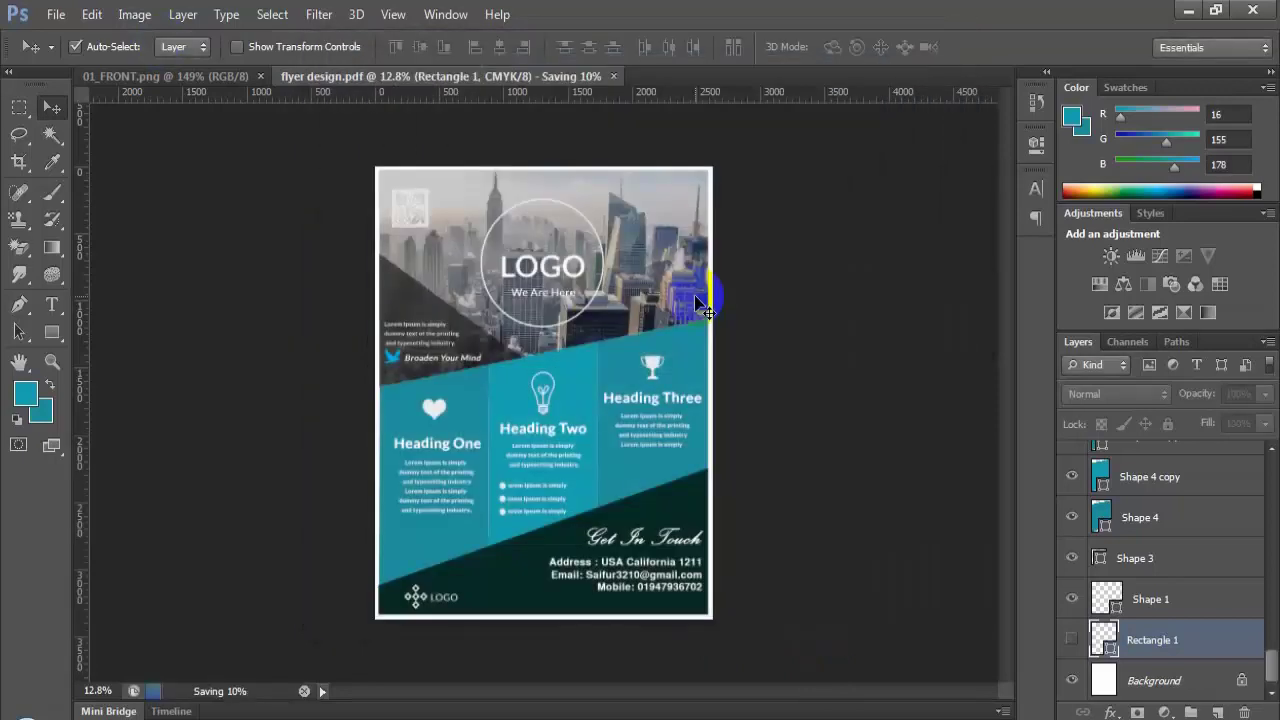